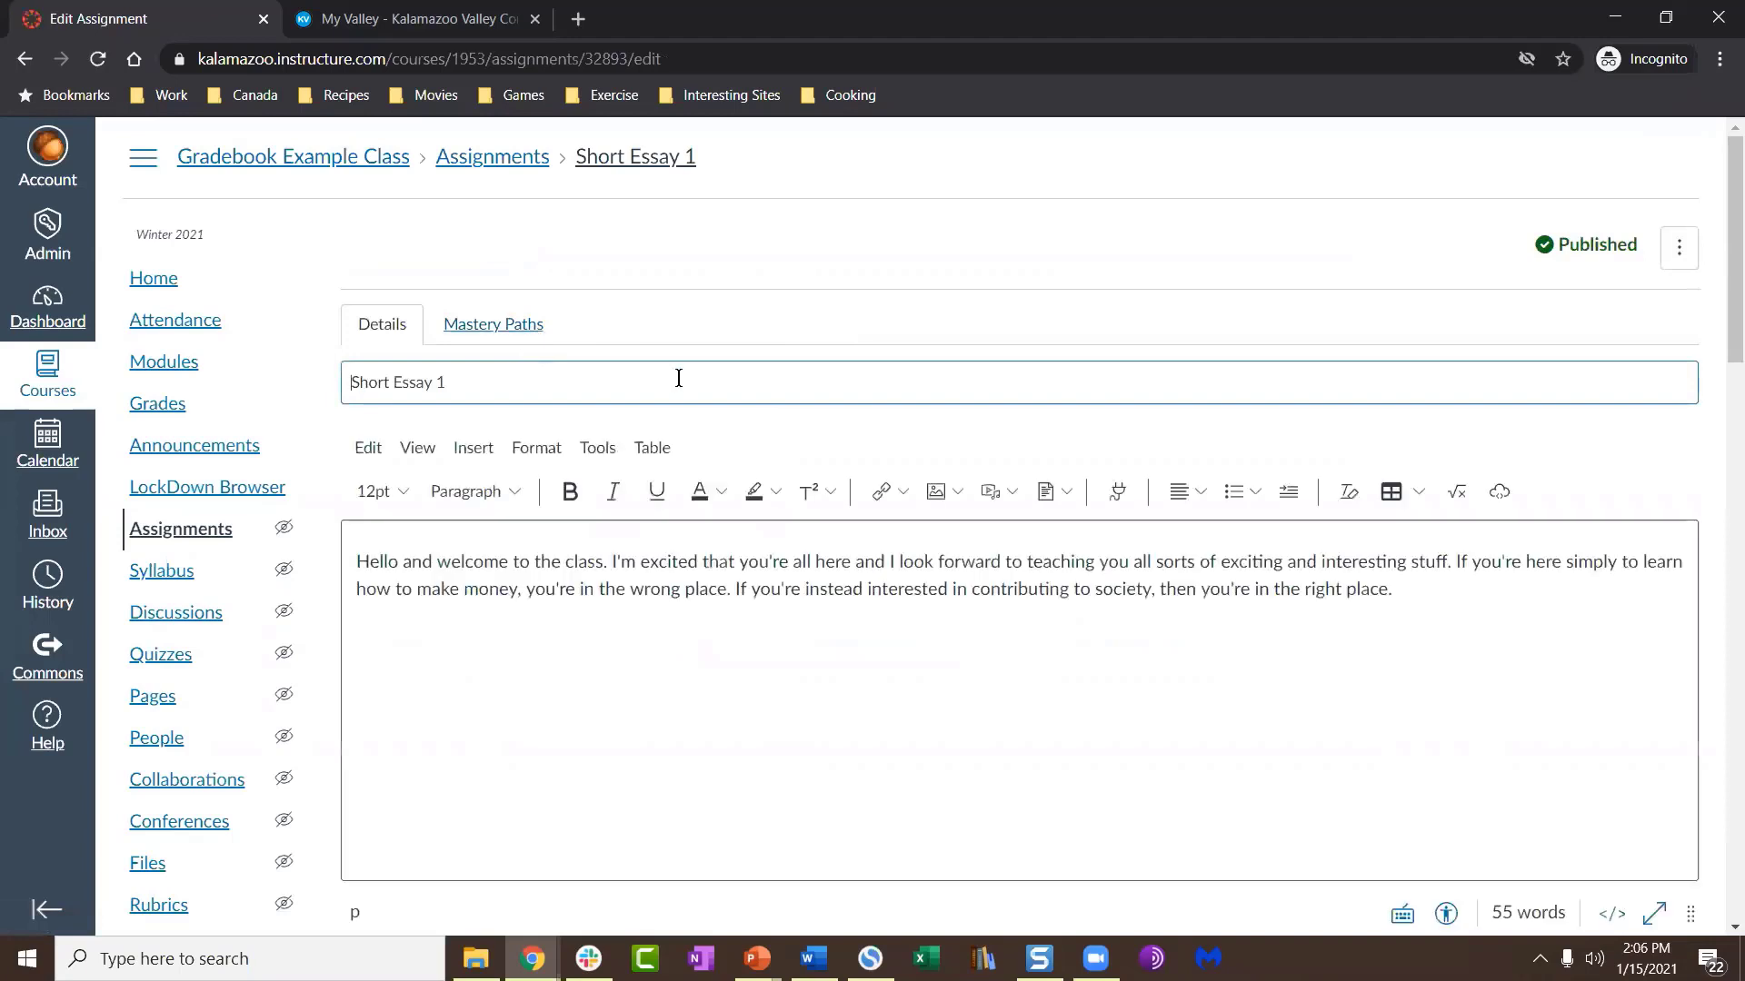
Step: Examine the view, insert and formatting options available for the Short Essay 1 description text
scroll(679, 378, "down", 2)
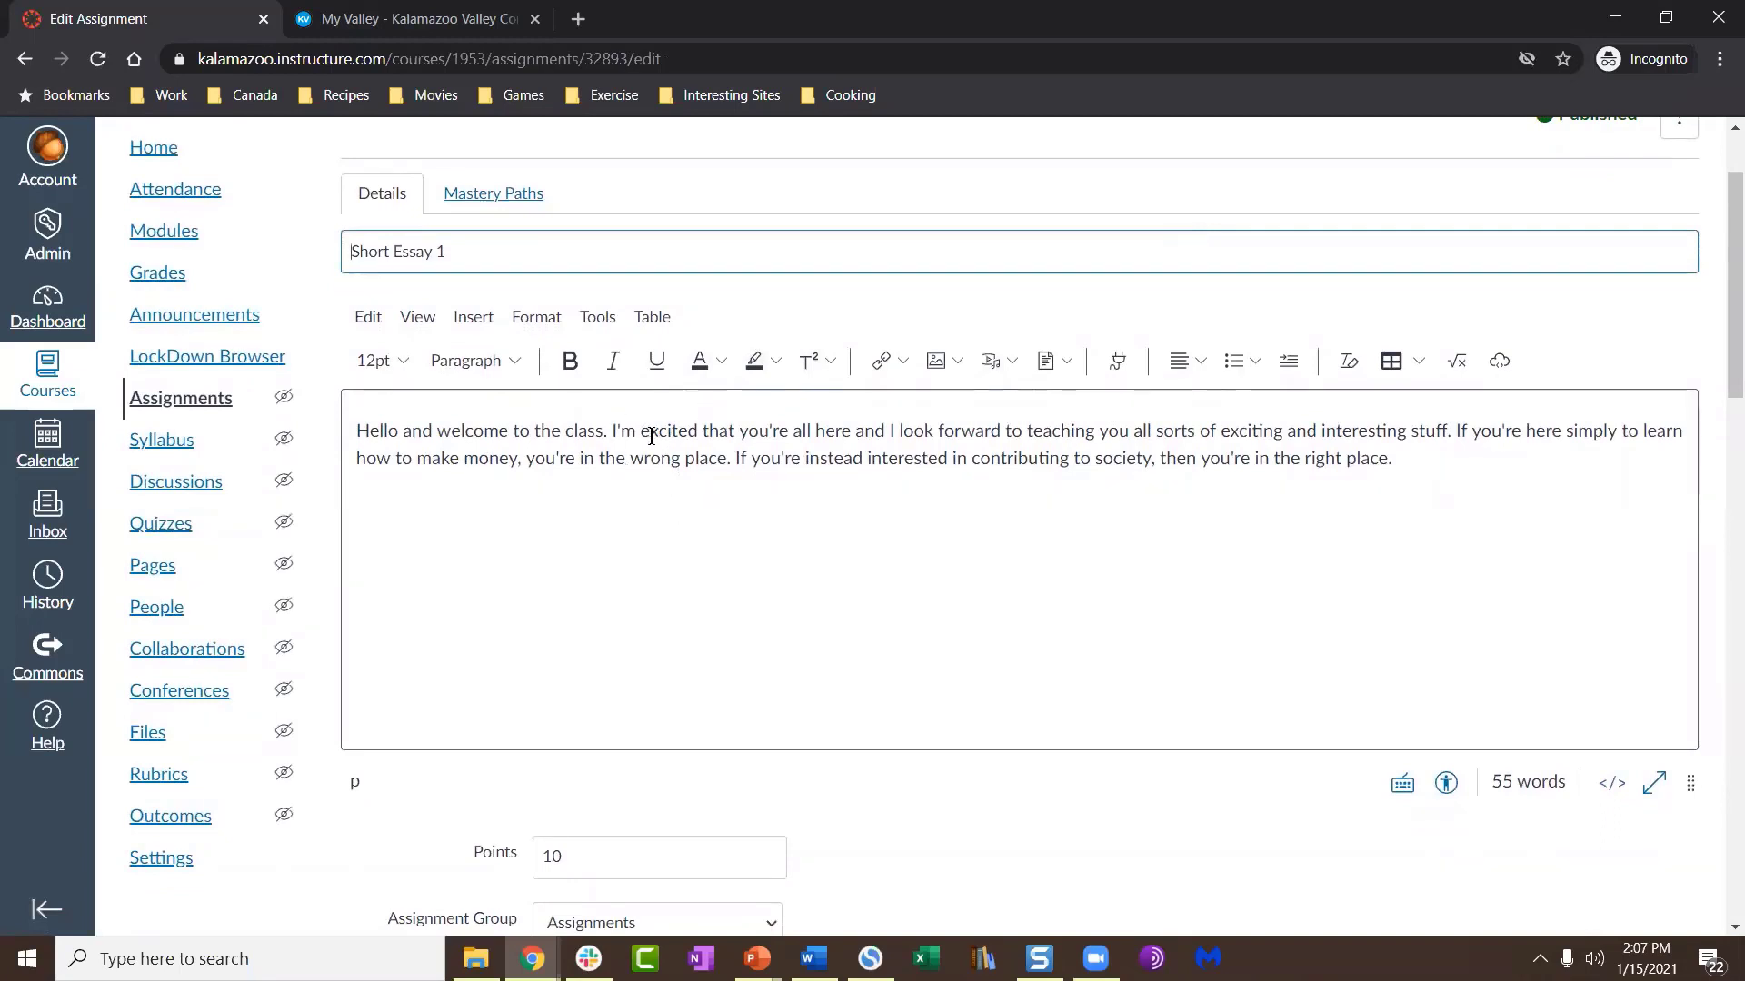
left_click_drag(635, 432, 1045, 433)
left_click(1349, 454)
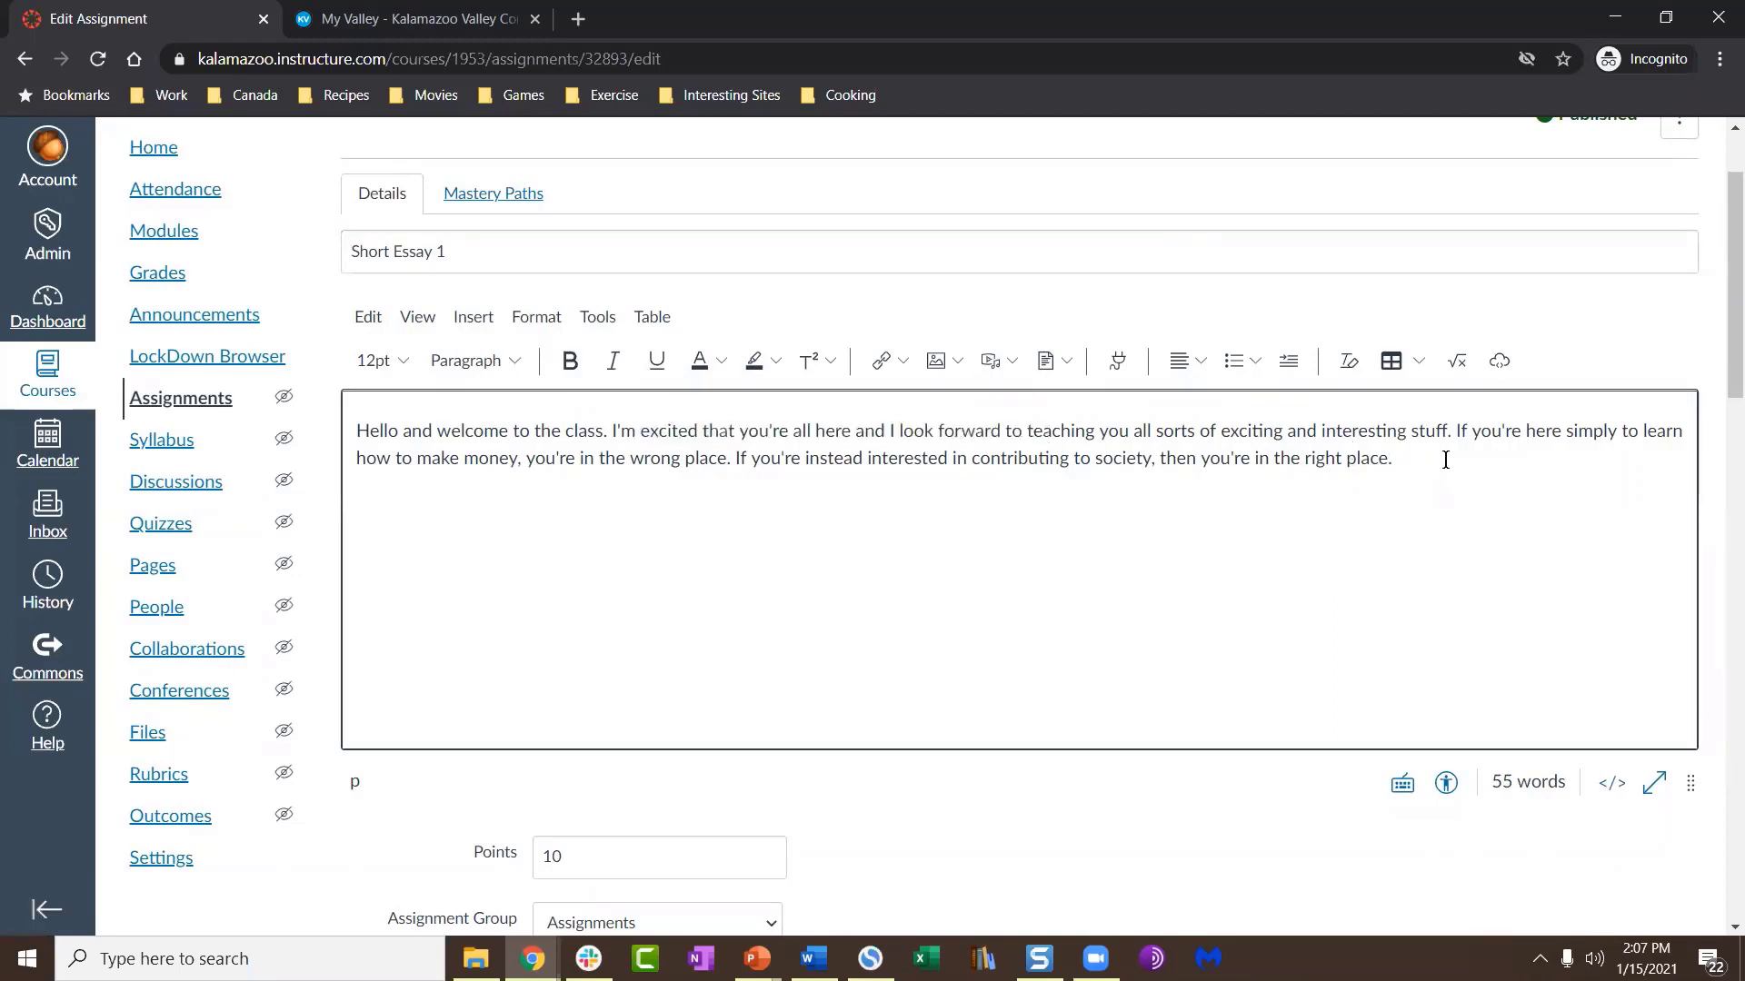
key("Return")
left_click(374, 317)
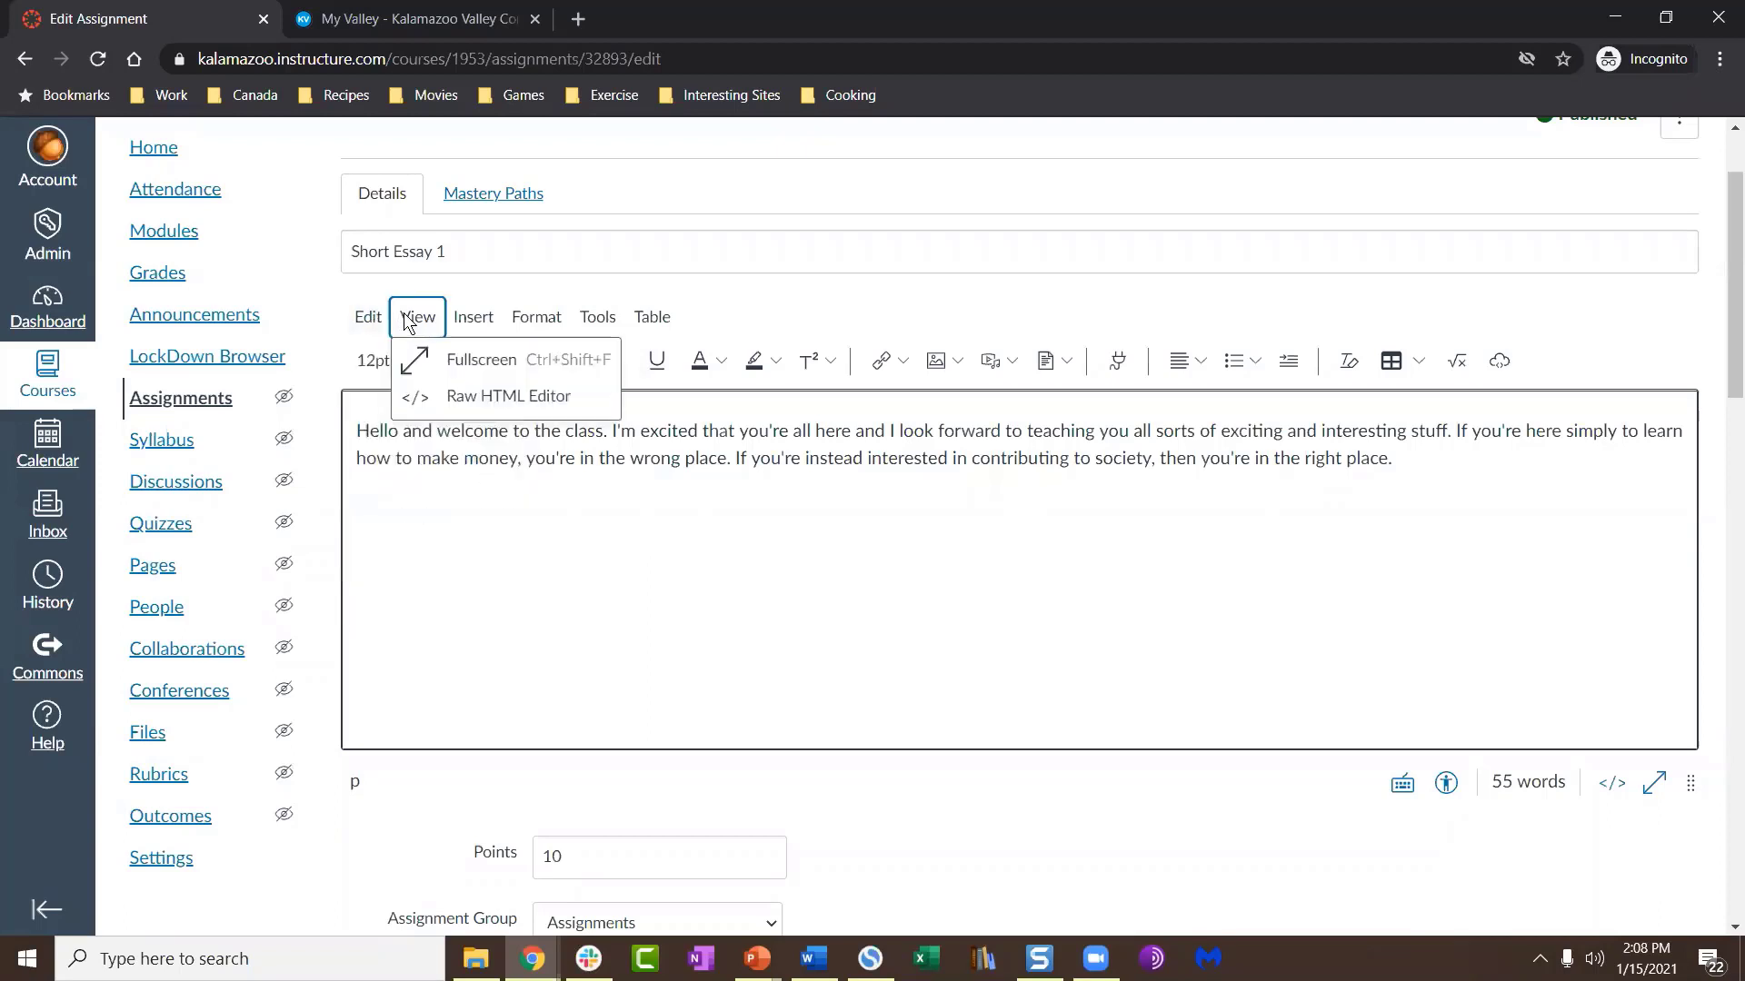
mouse_move(472, 320)
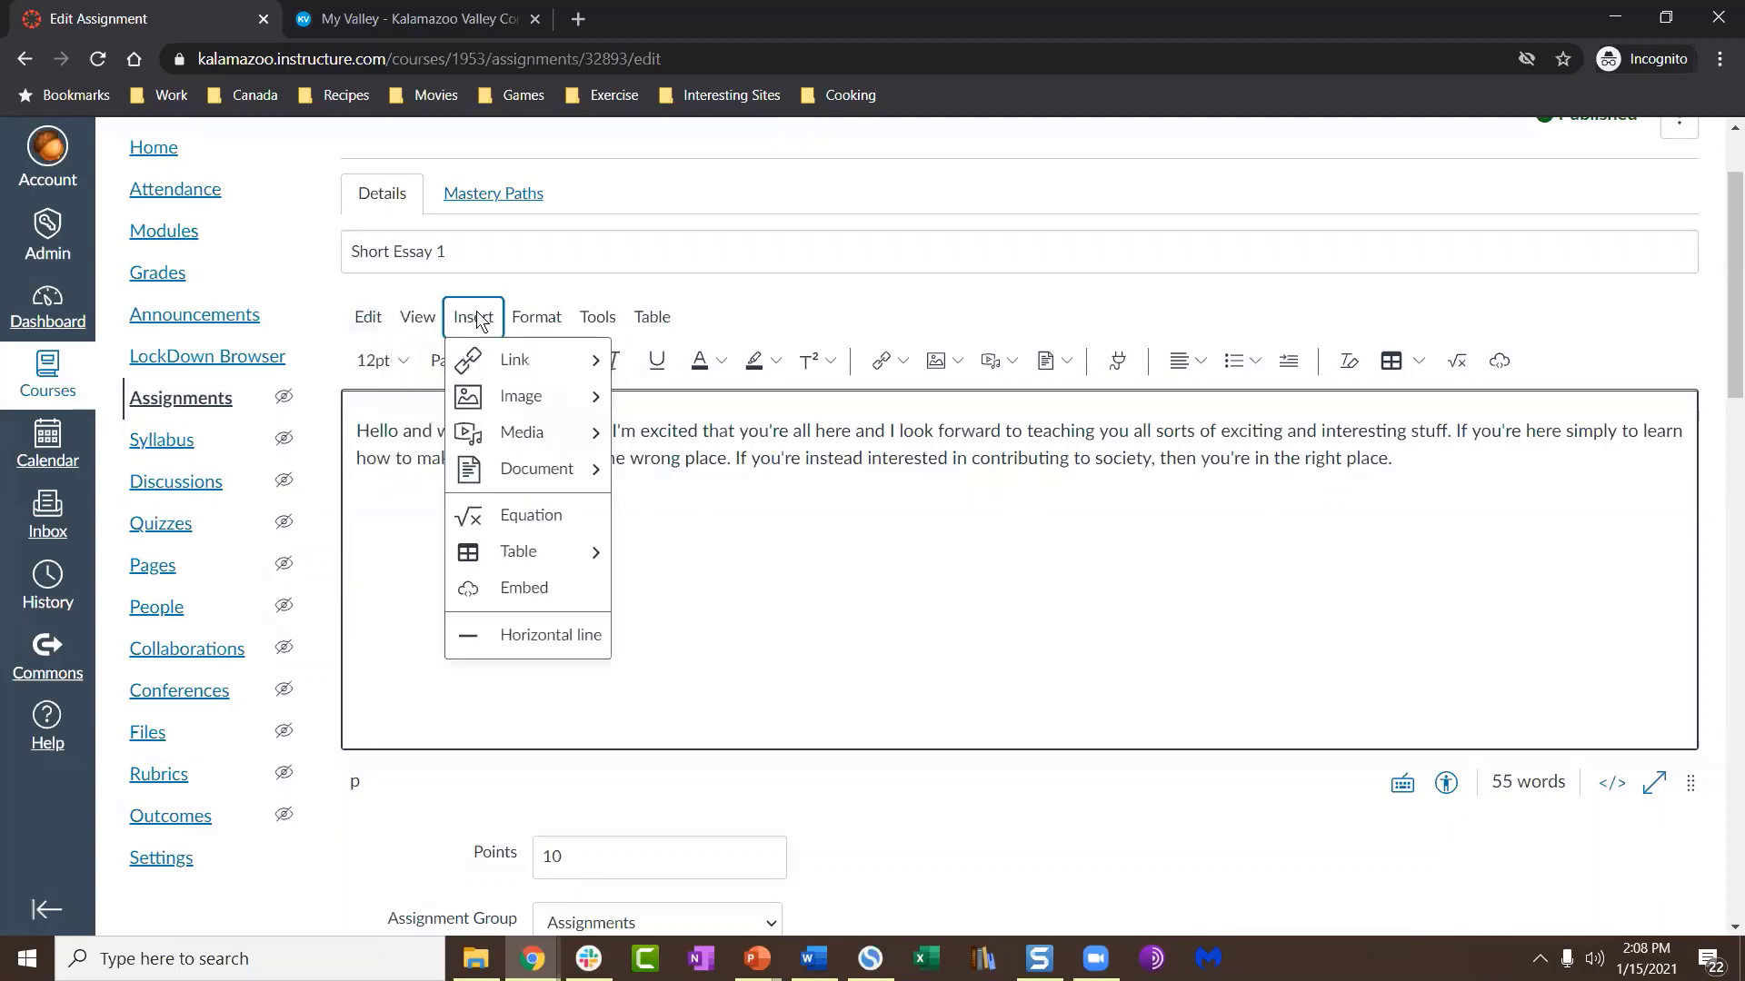
mouse_move(536, 323)
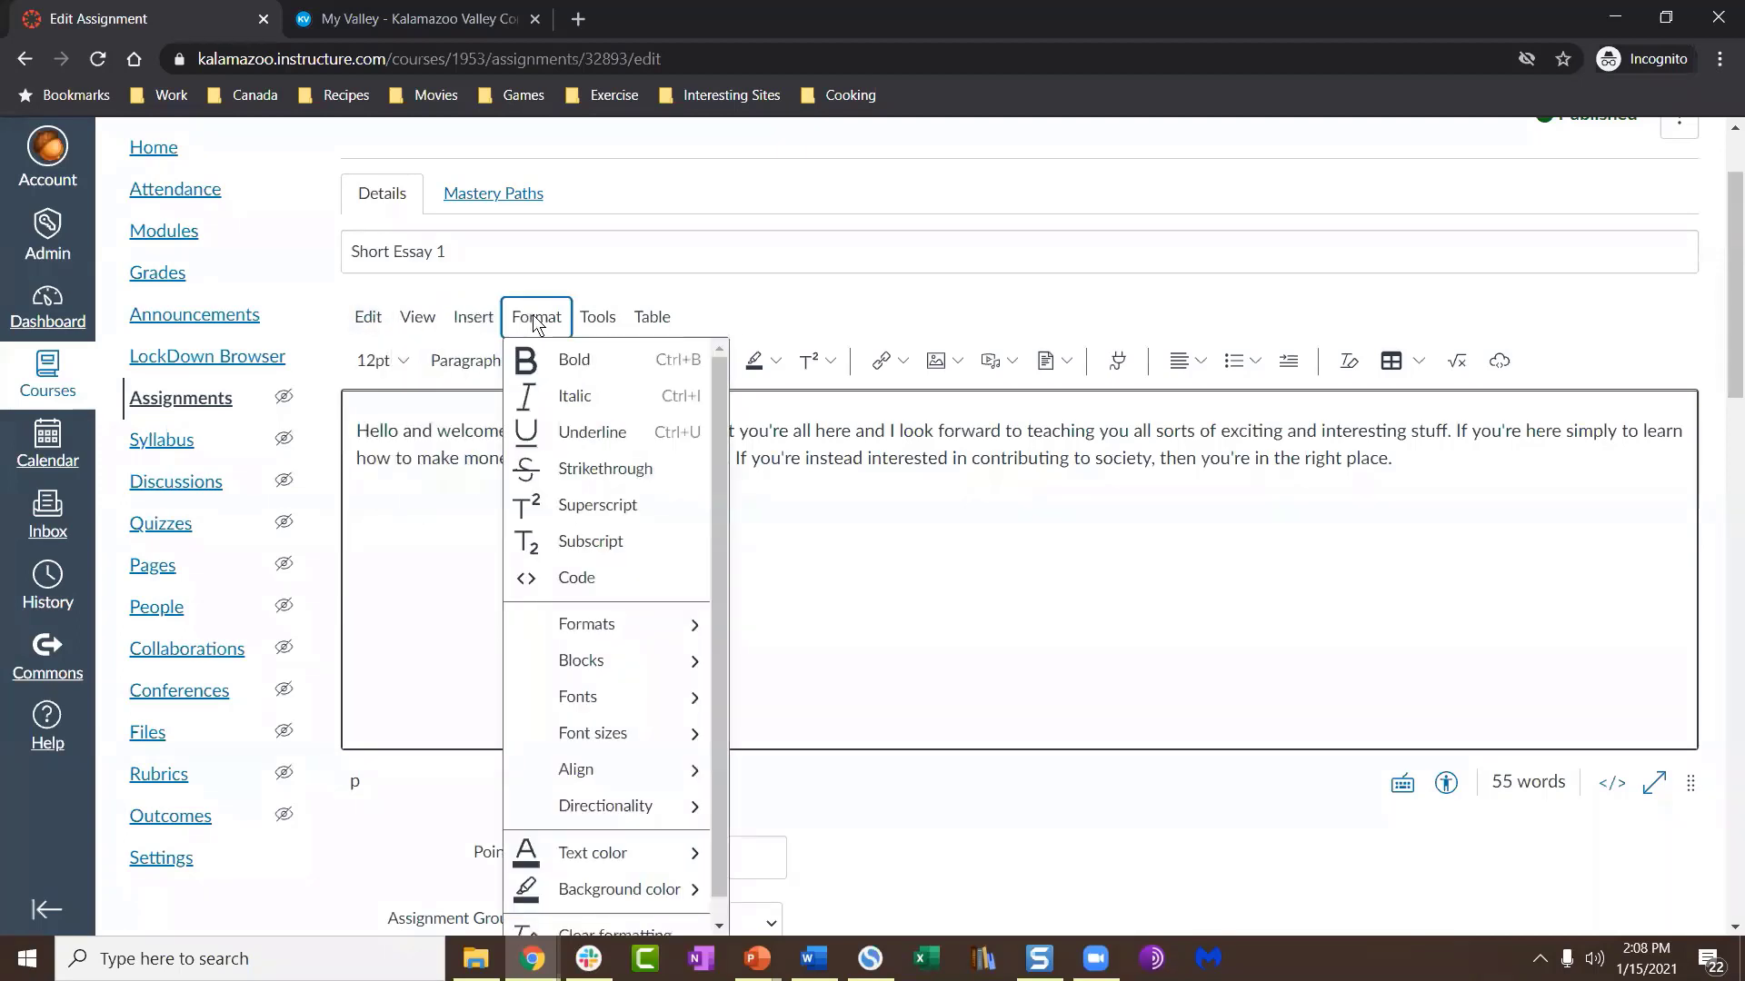
left_click(590, 433)
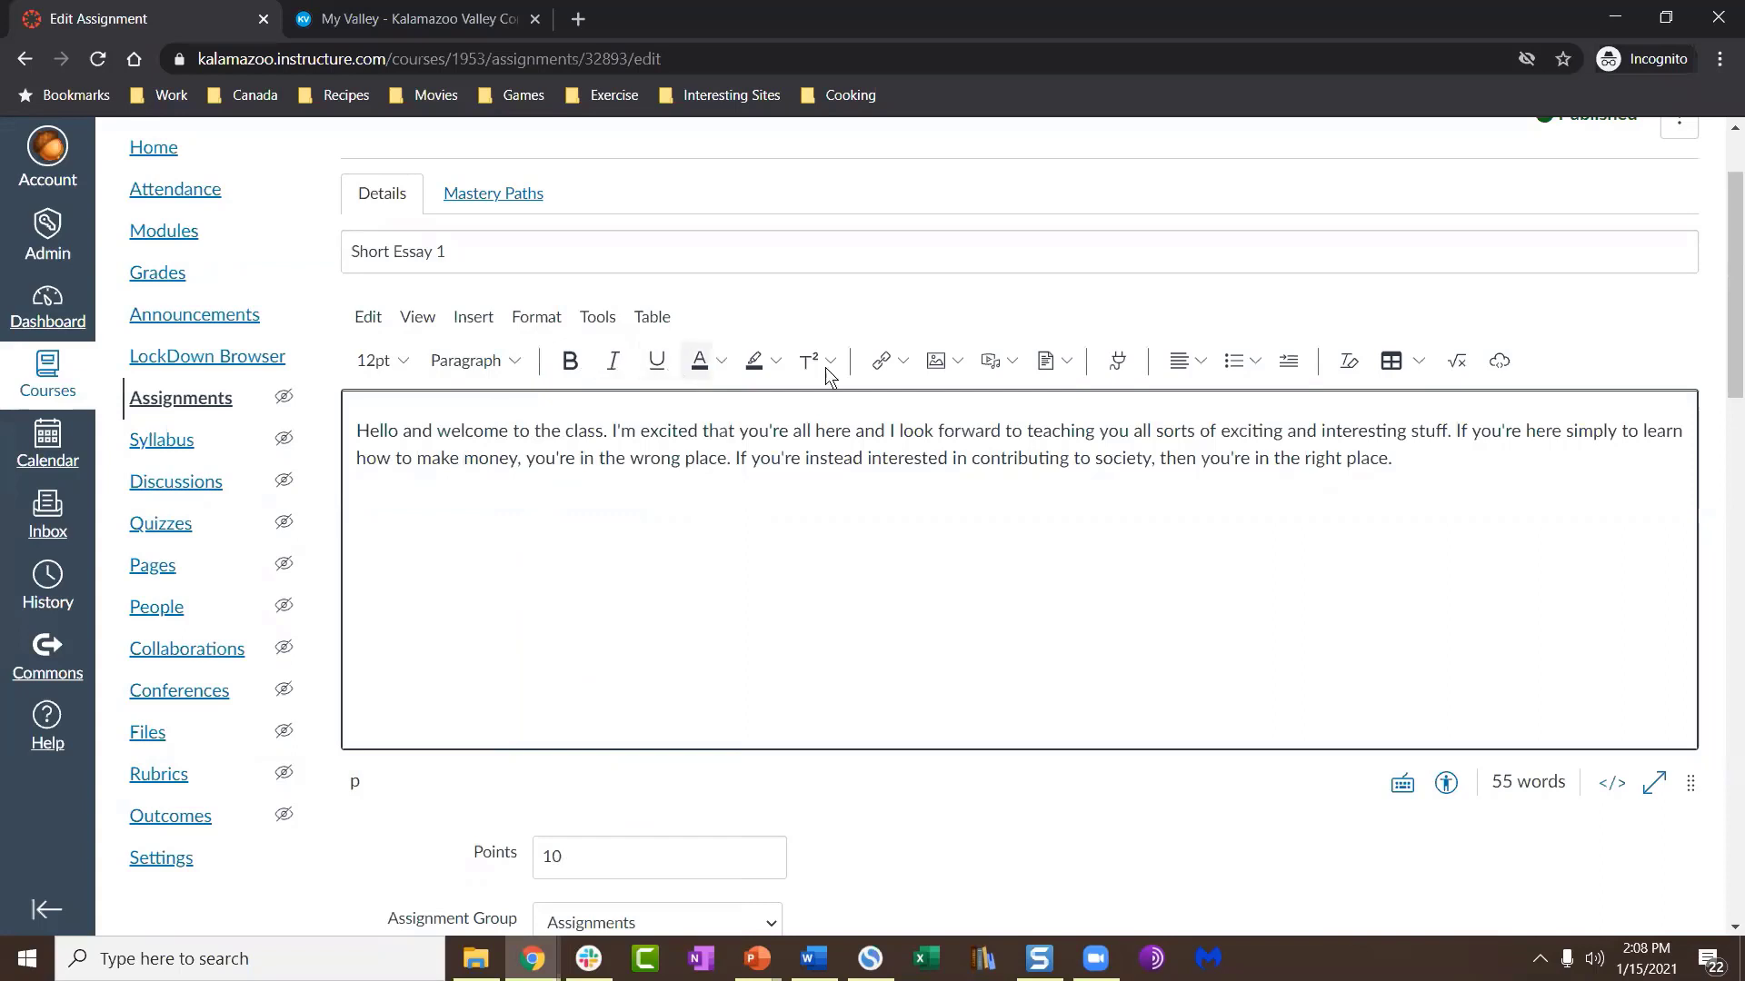
left_click(656, 360)
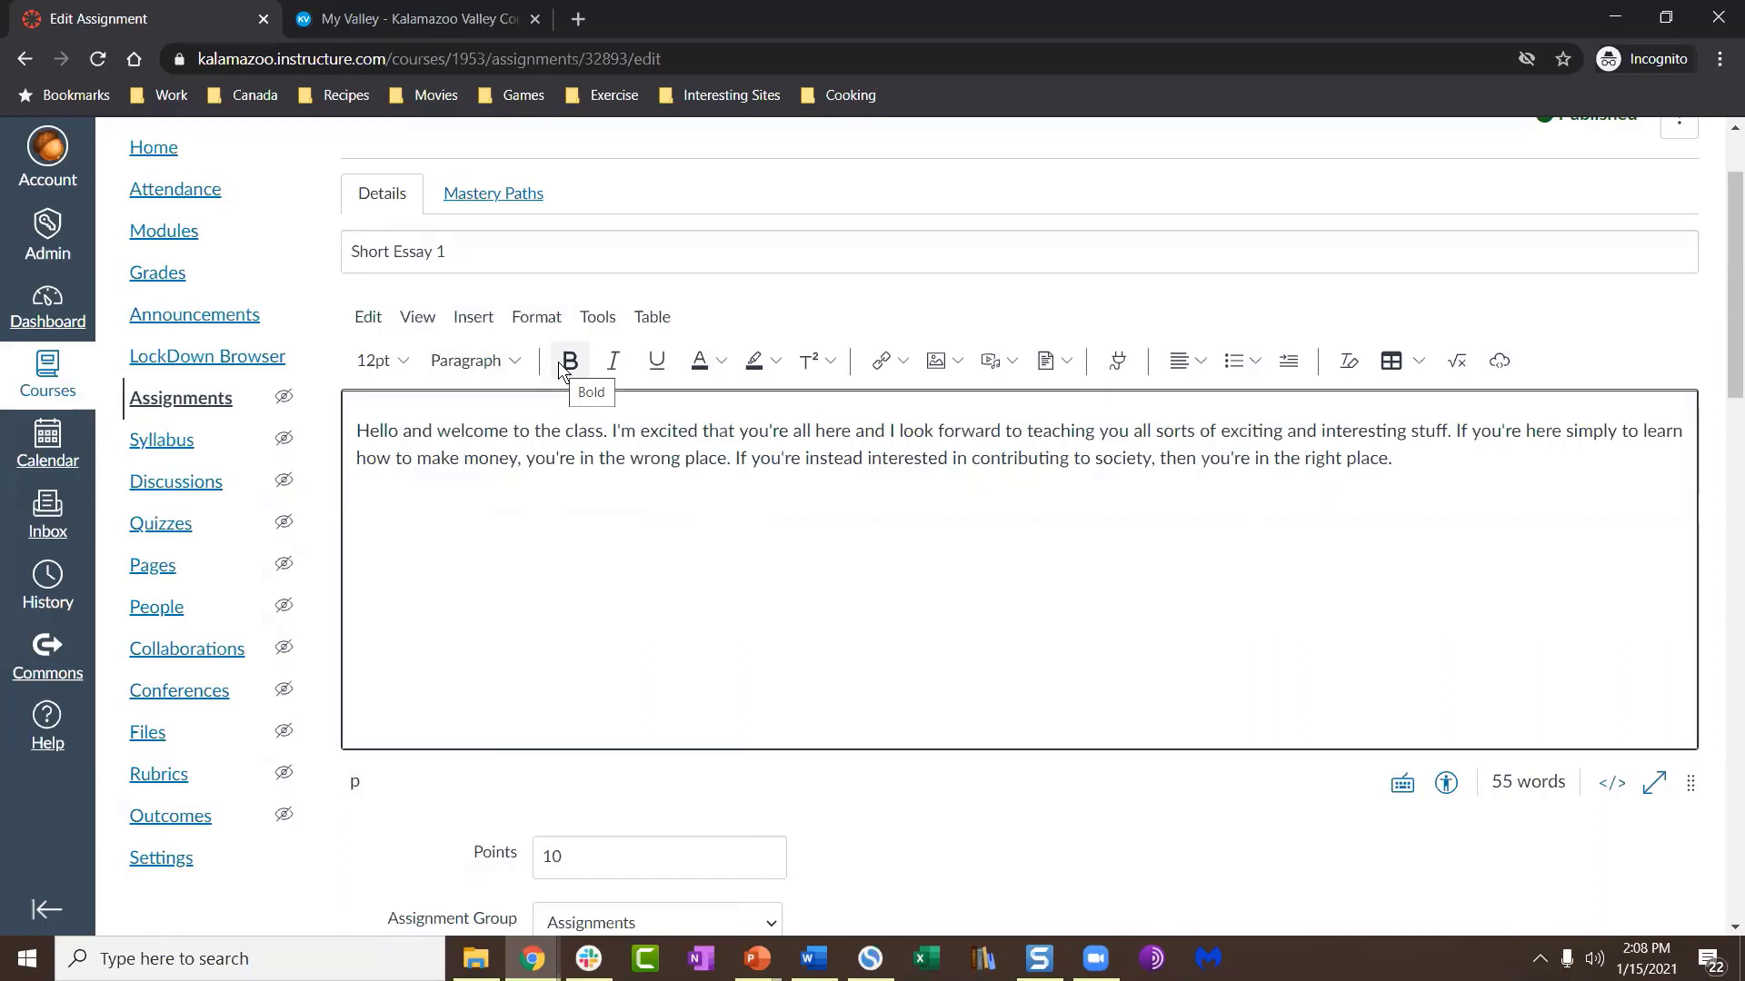
left_click(545, 318)
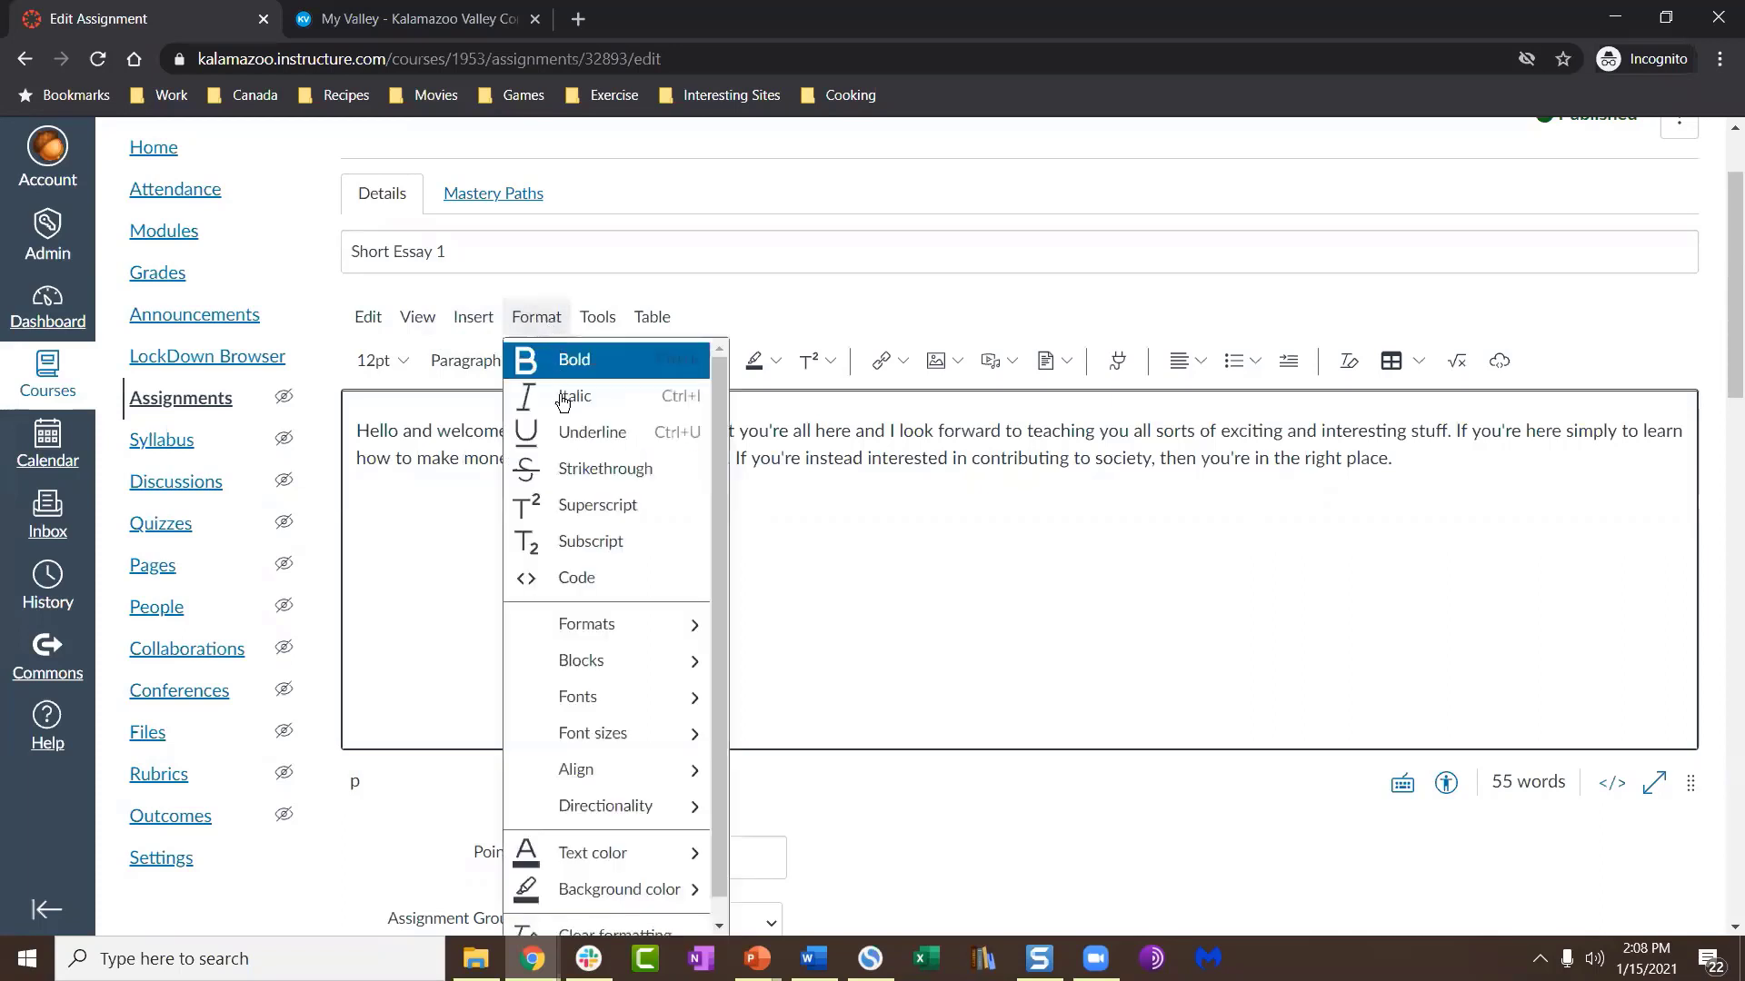
left_click(573, 433)
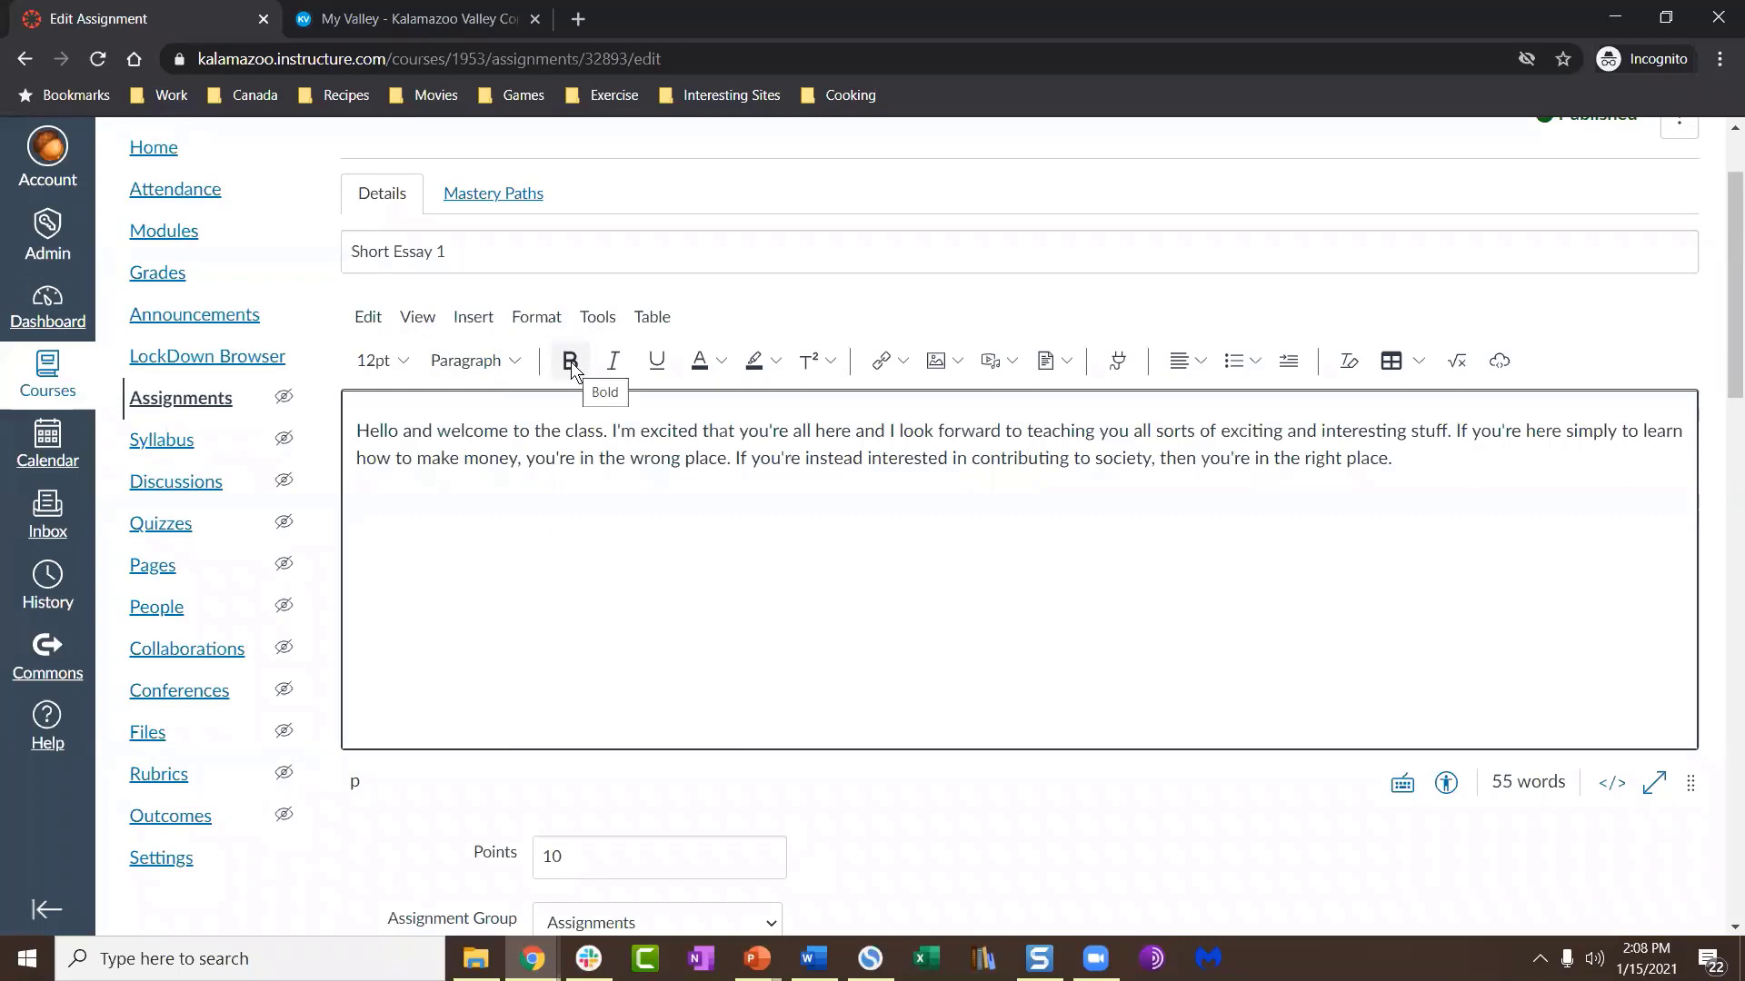
left_click(542, 324)
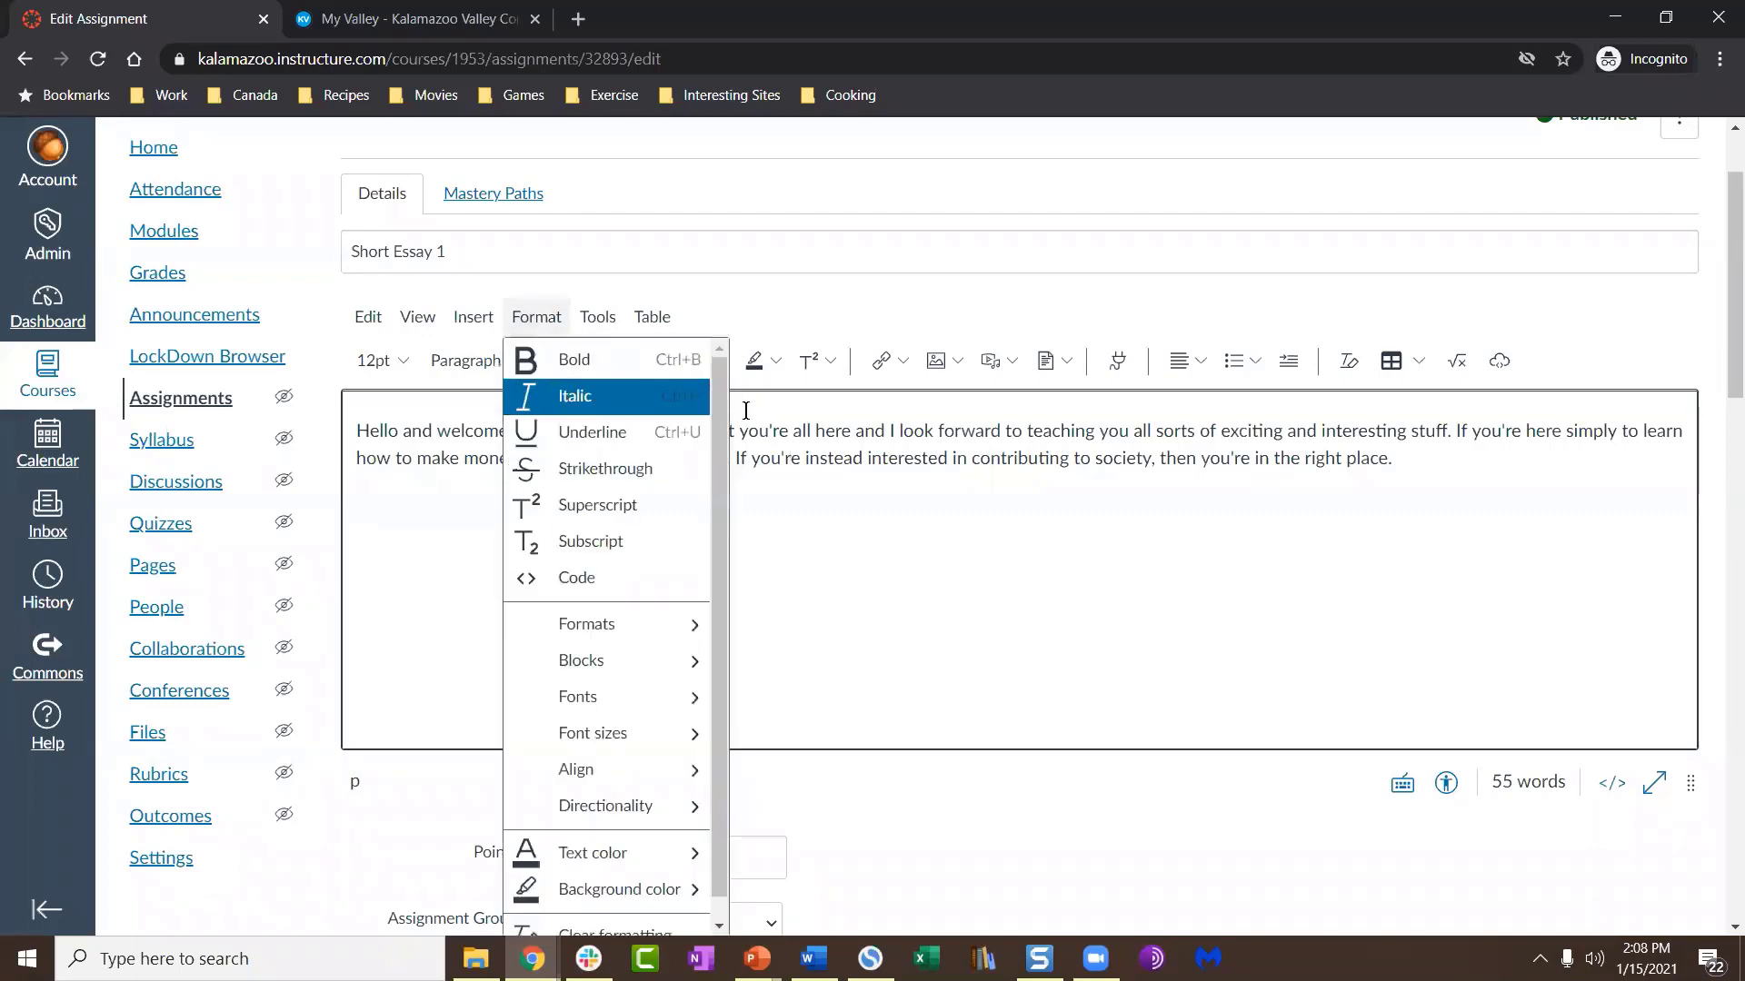
left_click(762, 433)
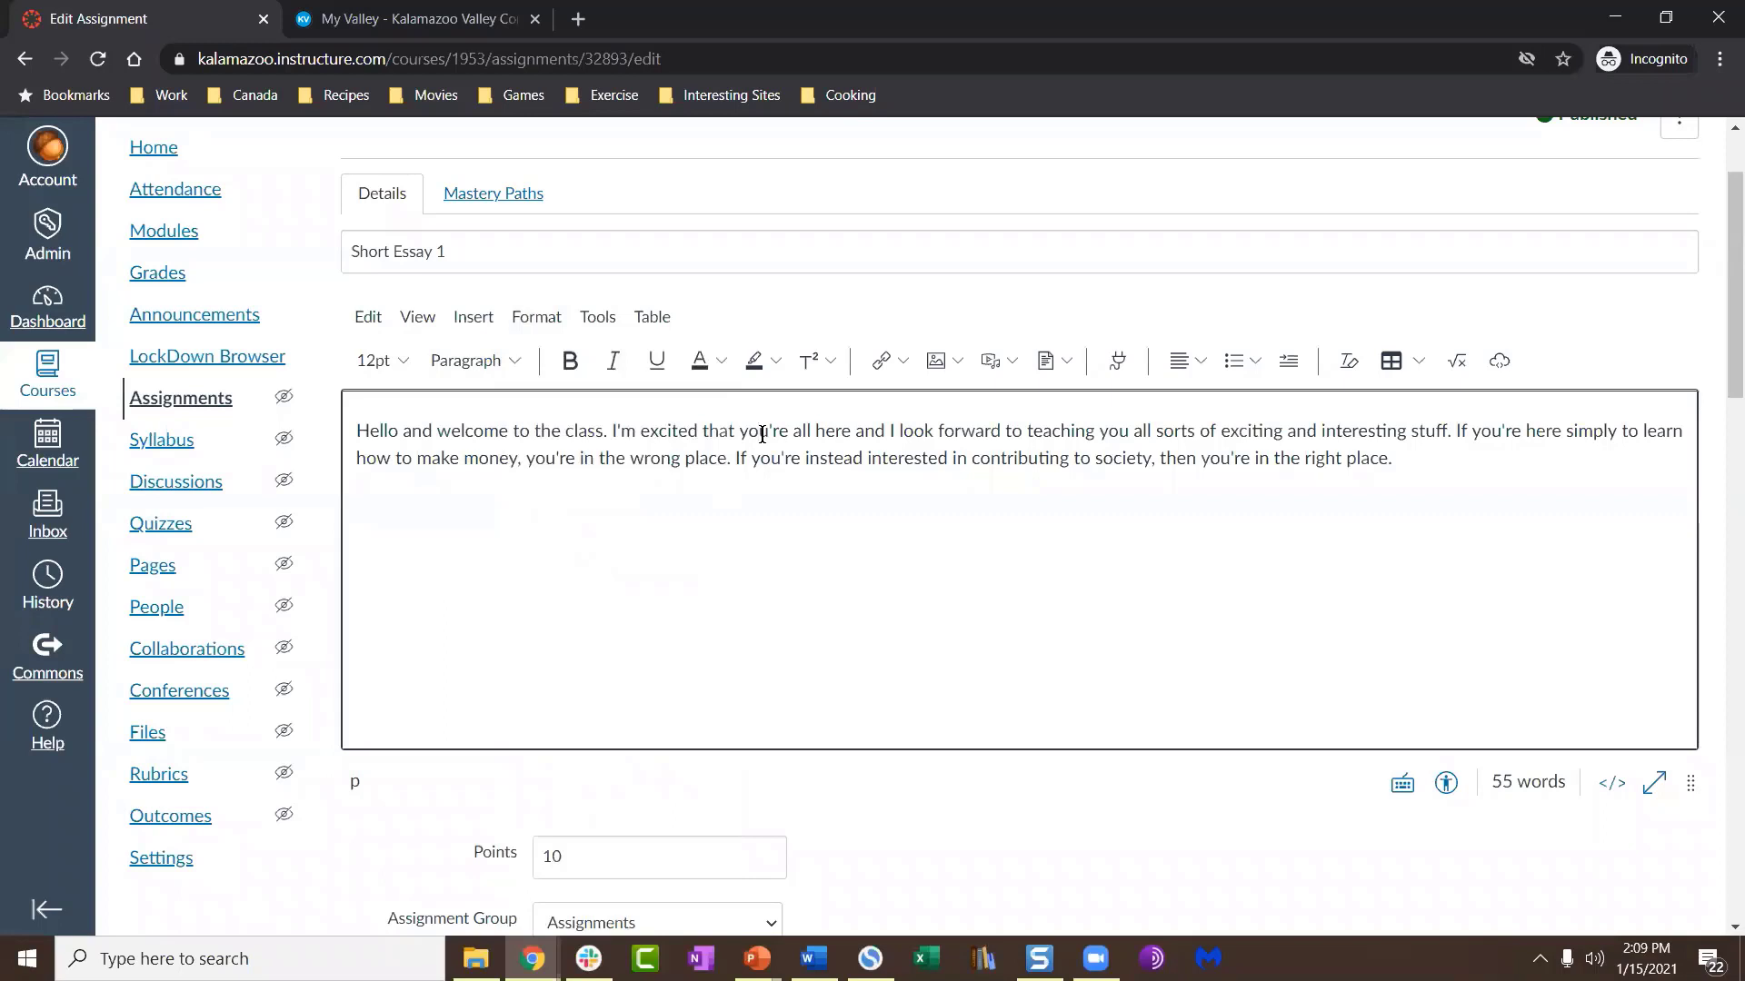
Step: Add the sentence "Don't forget to turn in your homeowork." on a new line below the welcome paragraph
left_click(760, 433)
left_click(367, 318)
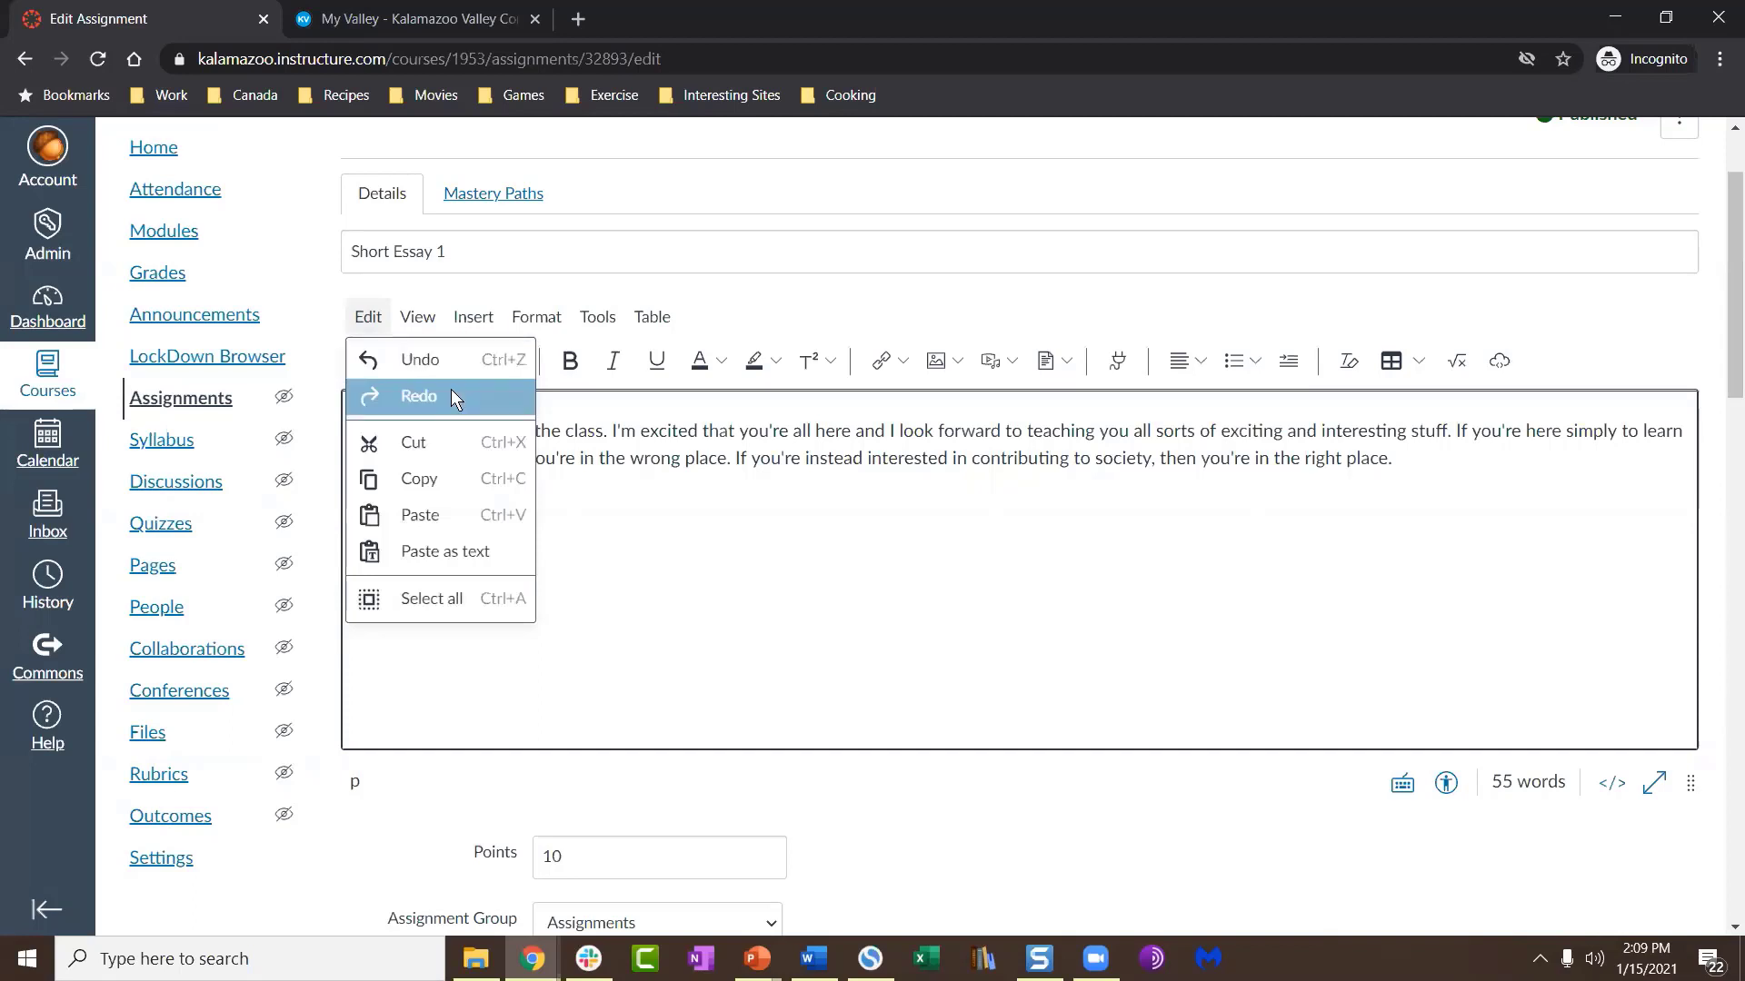
key("Escape")
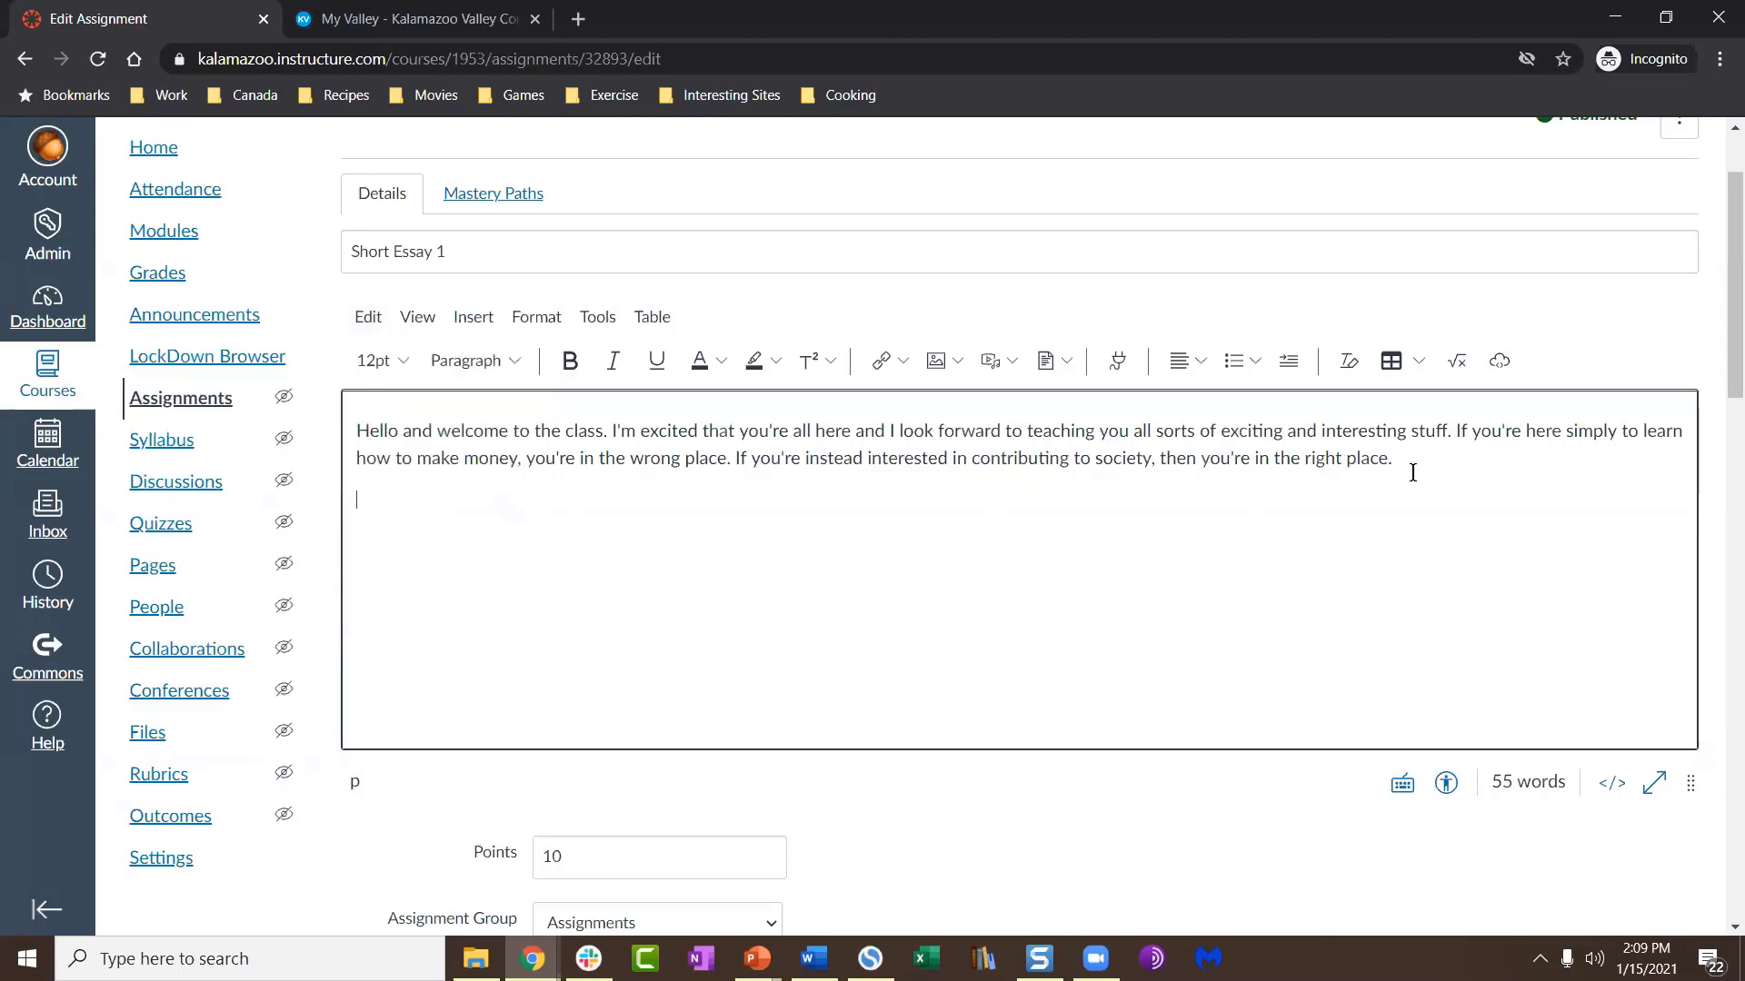
type("Don't forget to turn in your home")
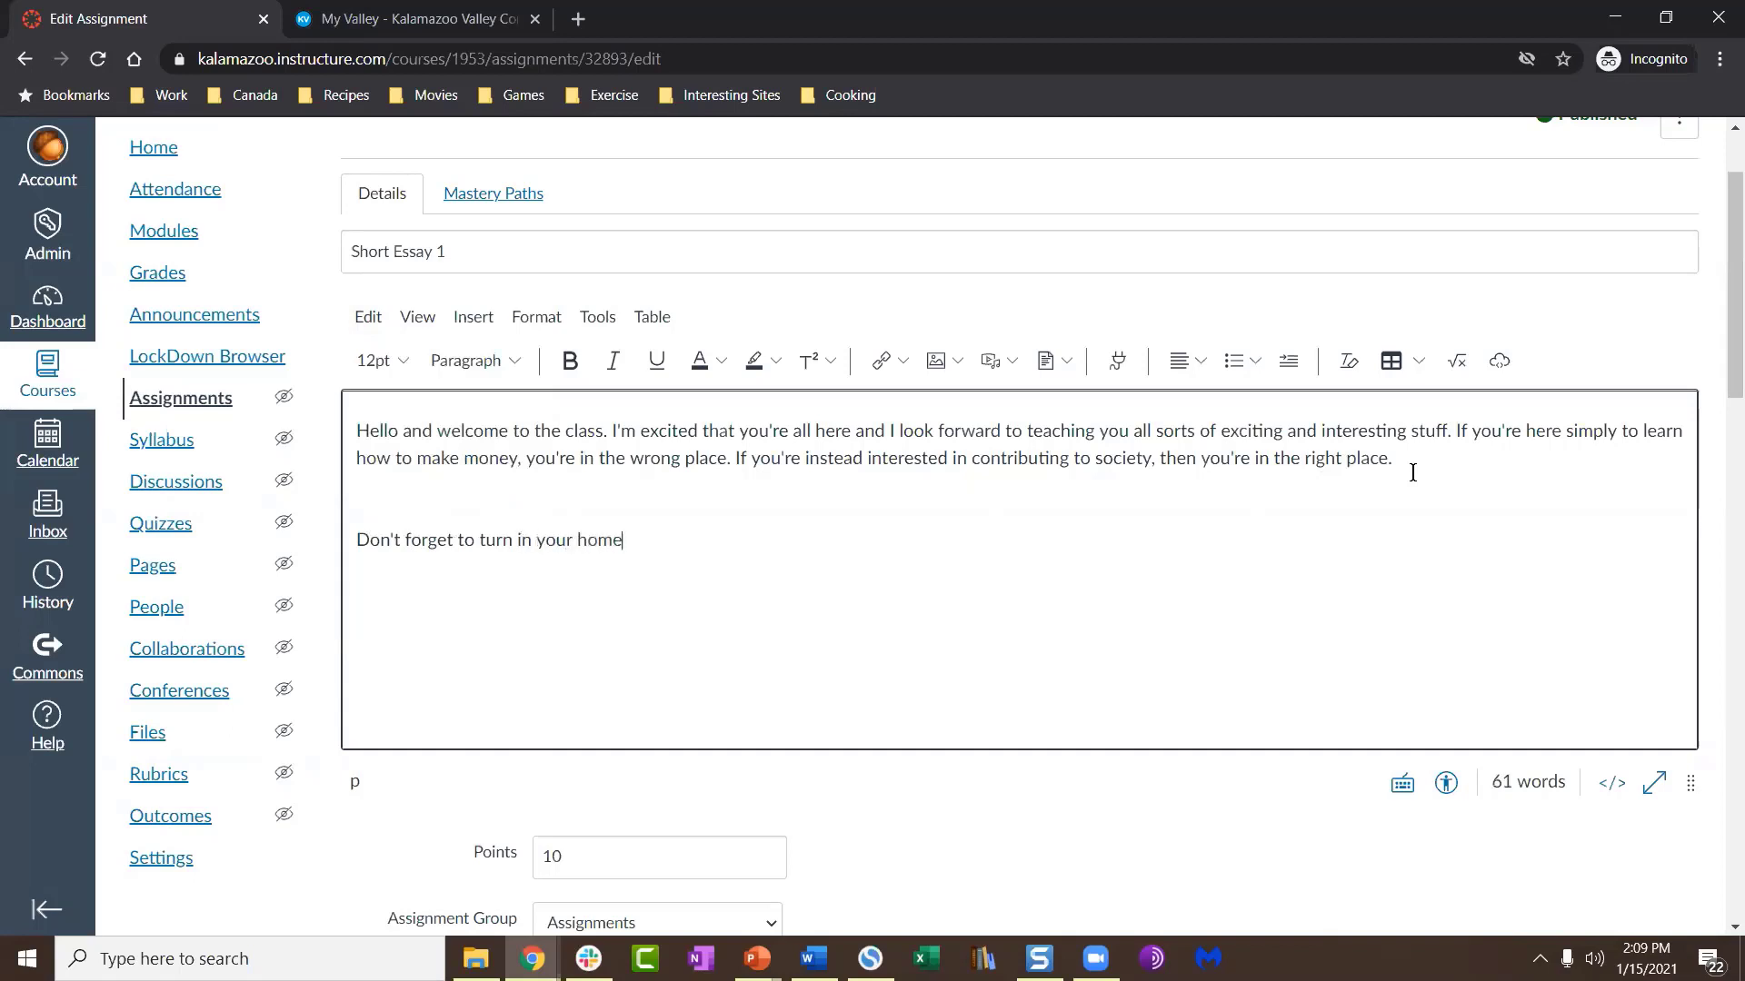
type("owork.")
Step: Undo the added homework reminder sentence and redo it
left_click(368, 316)
left_click(386, 360)
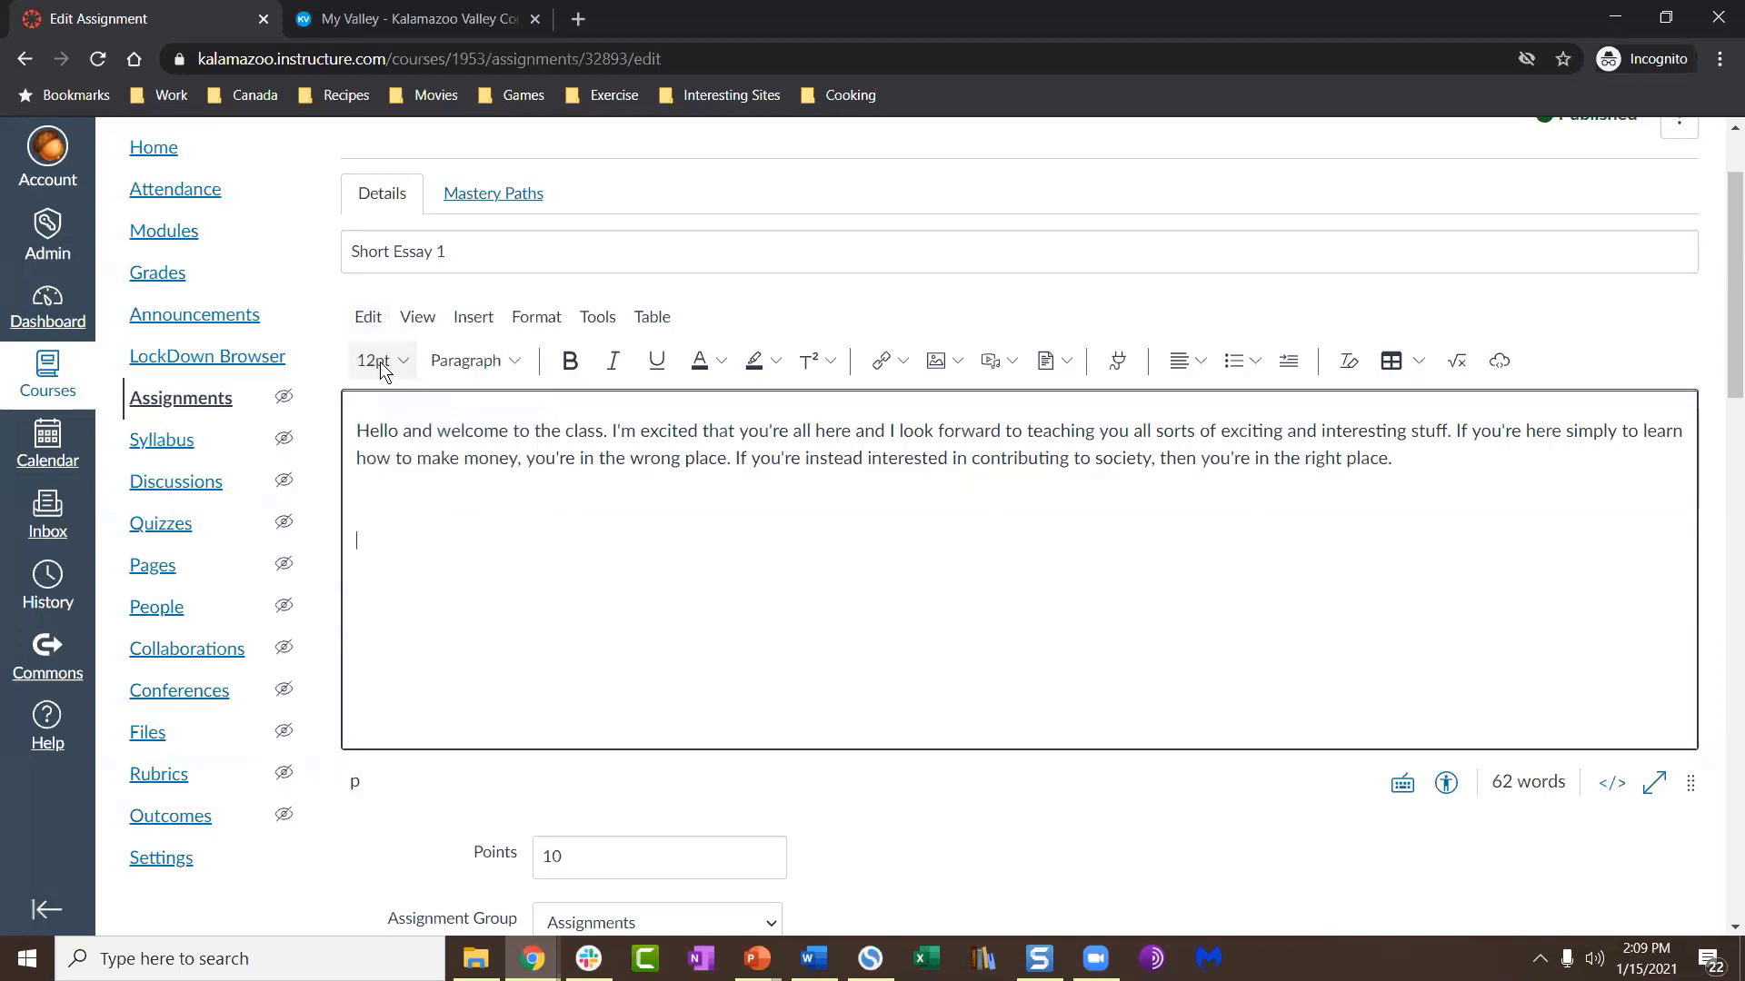
left_click(373, 319)
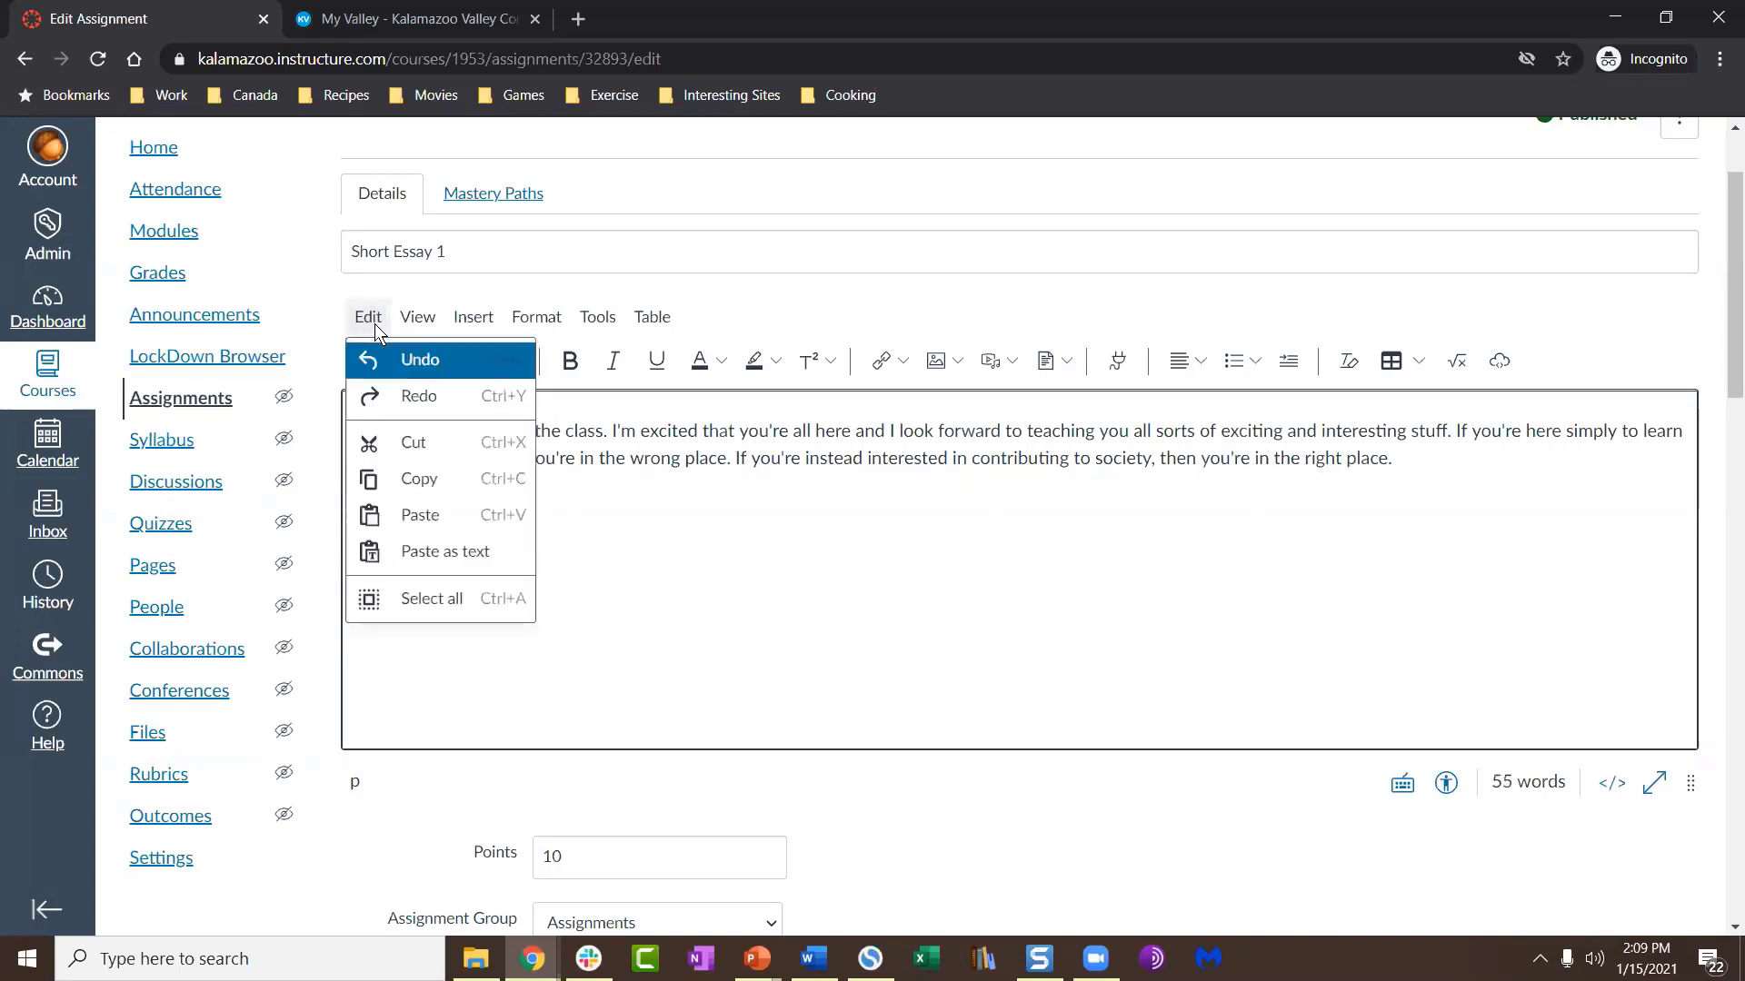
left_click(402, 396)
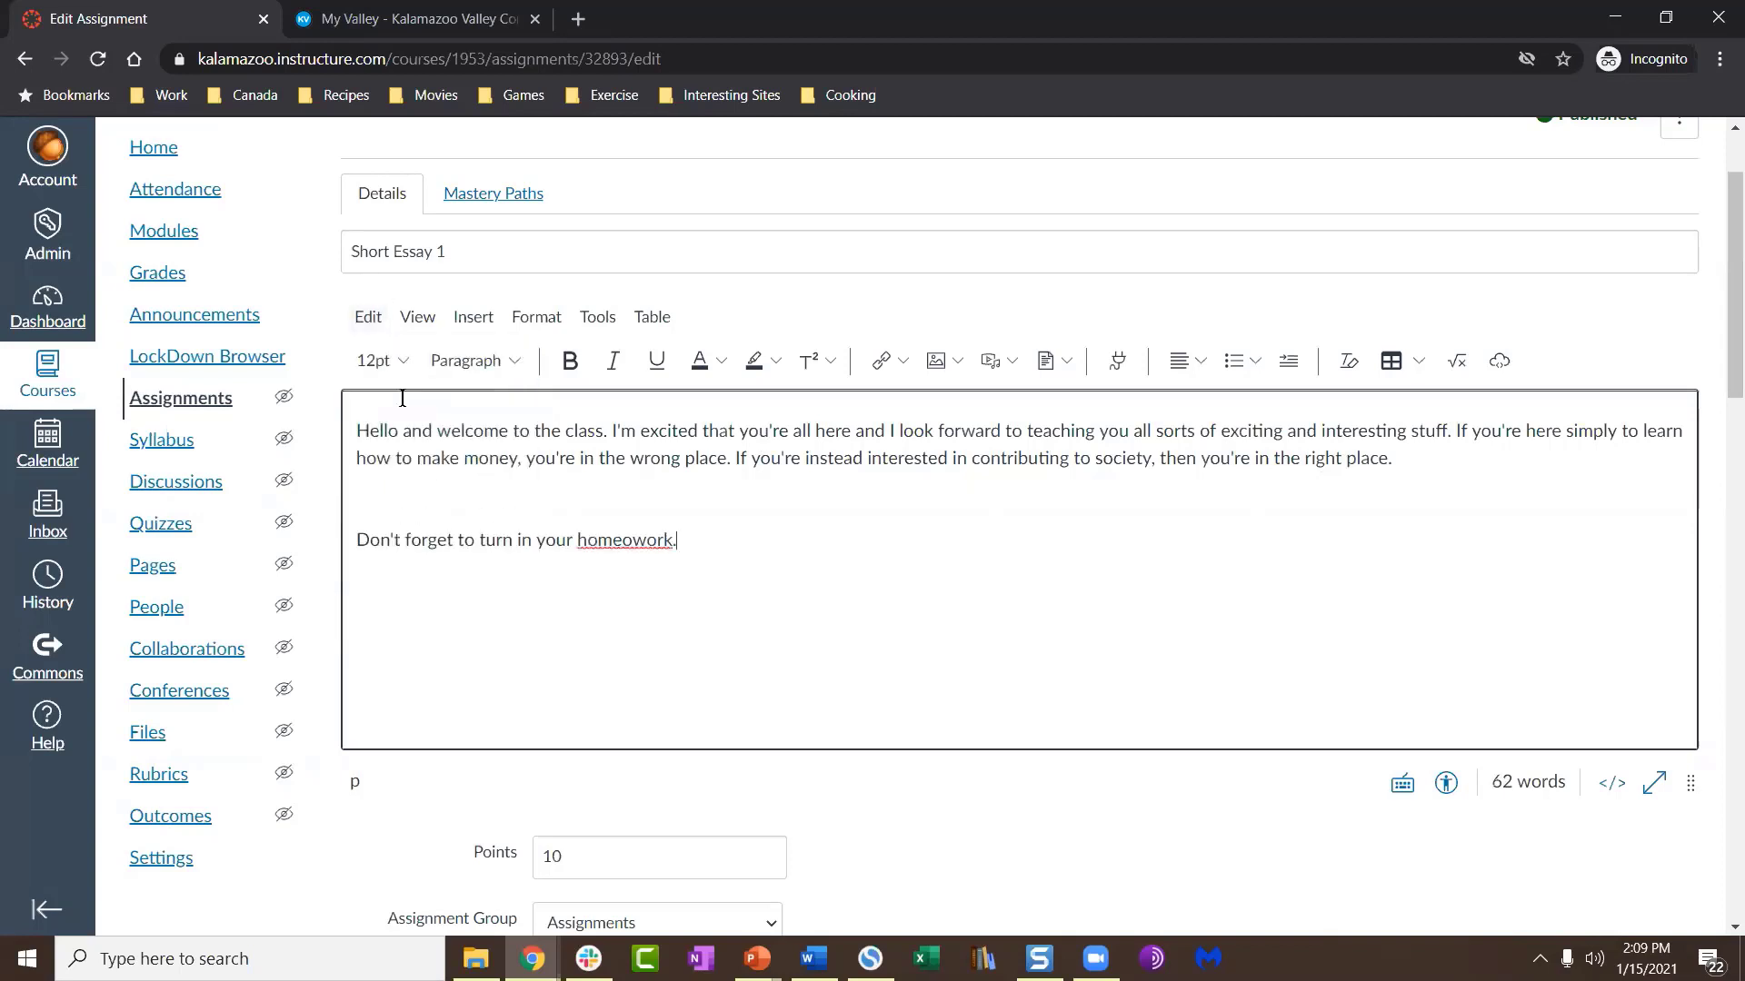
Step: Select all of the description text and clear the selection
left_click(368, 316)
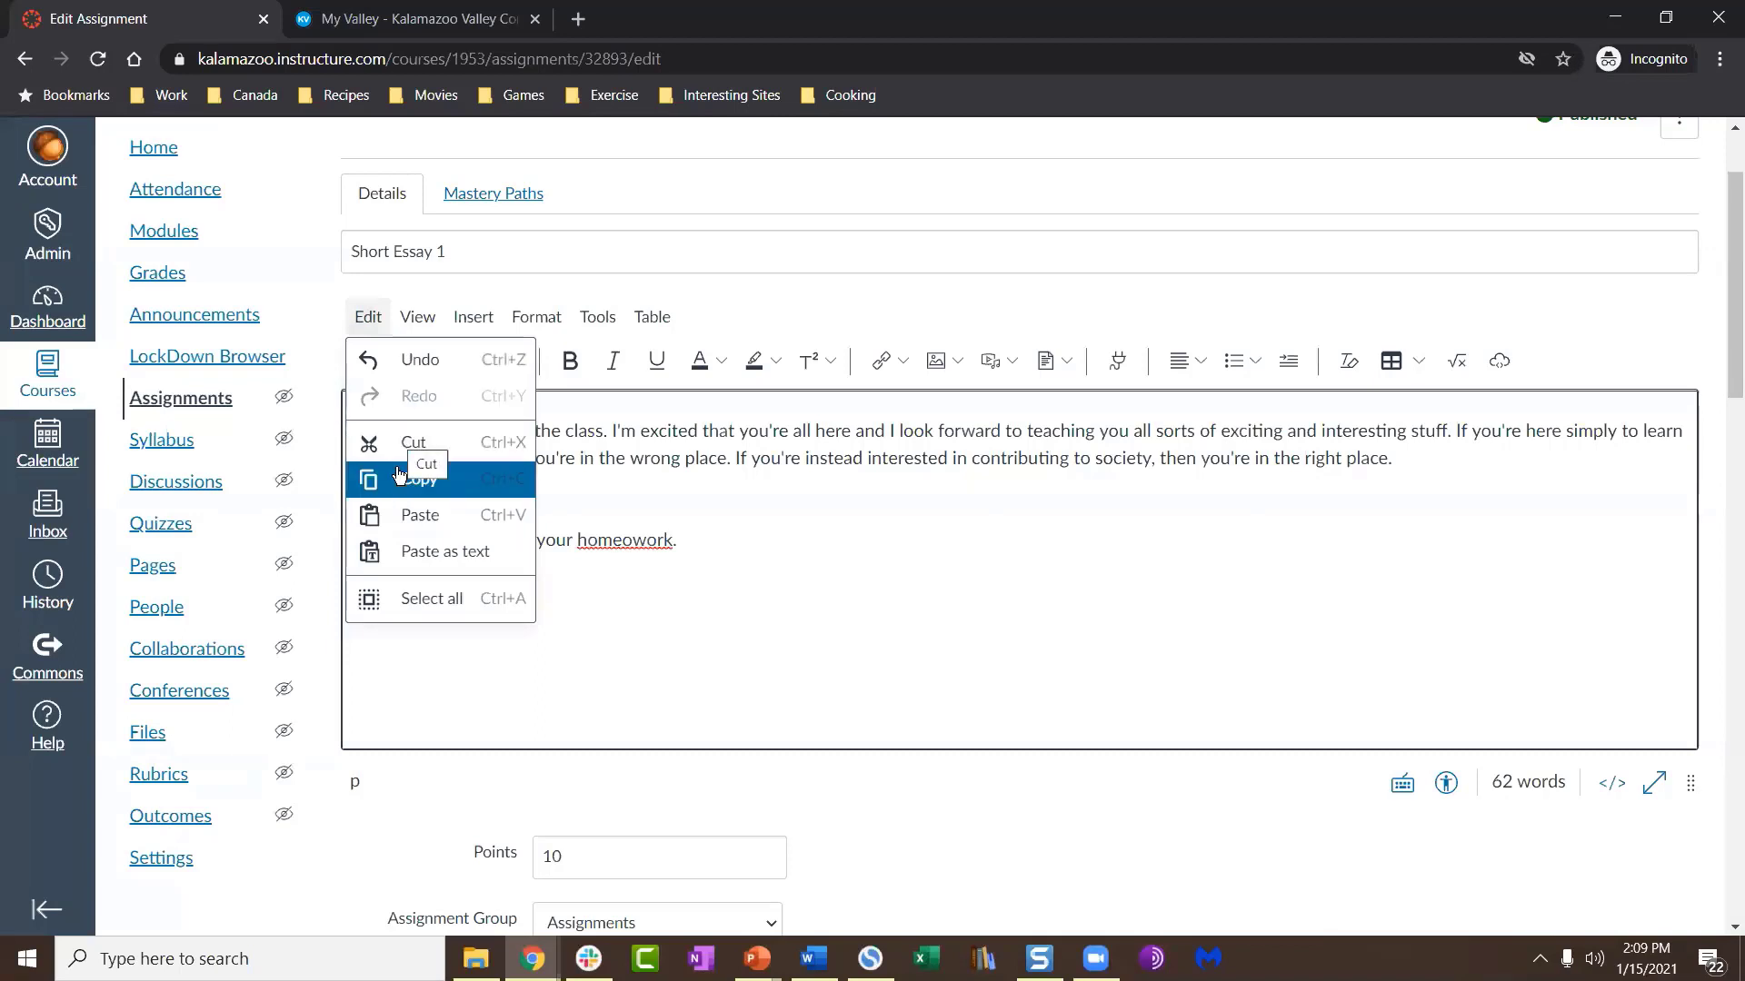
left_click(430, 599)
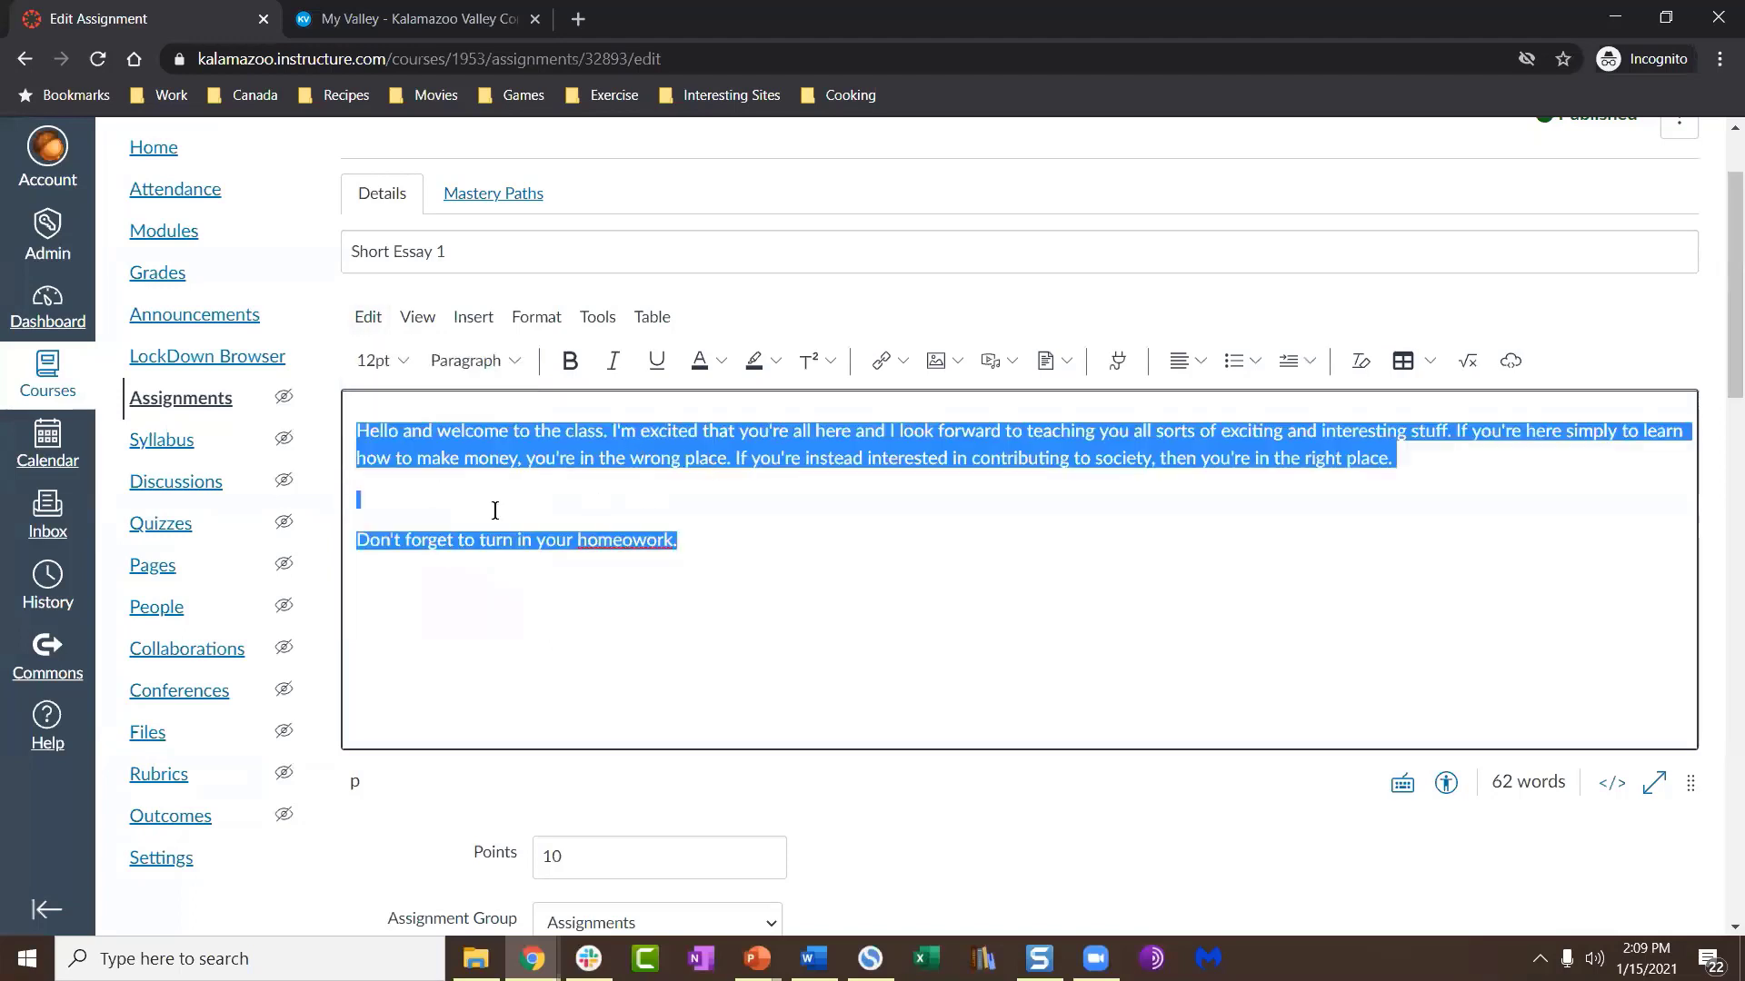
left_click(368, 318)
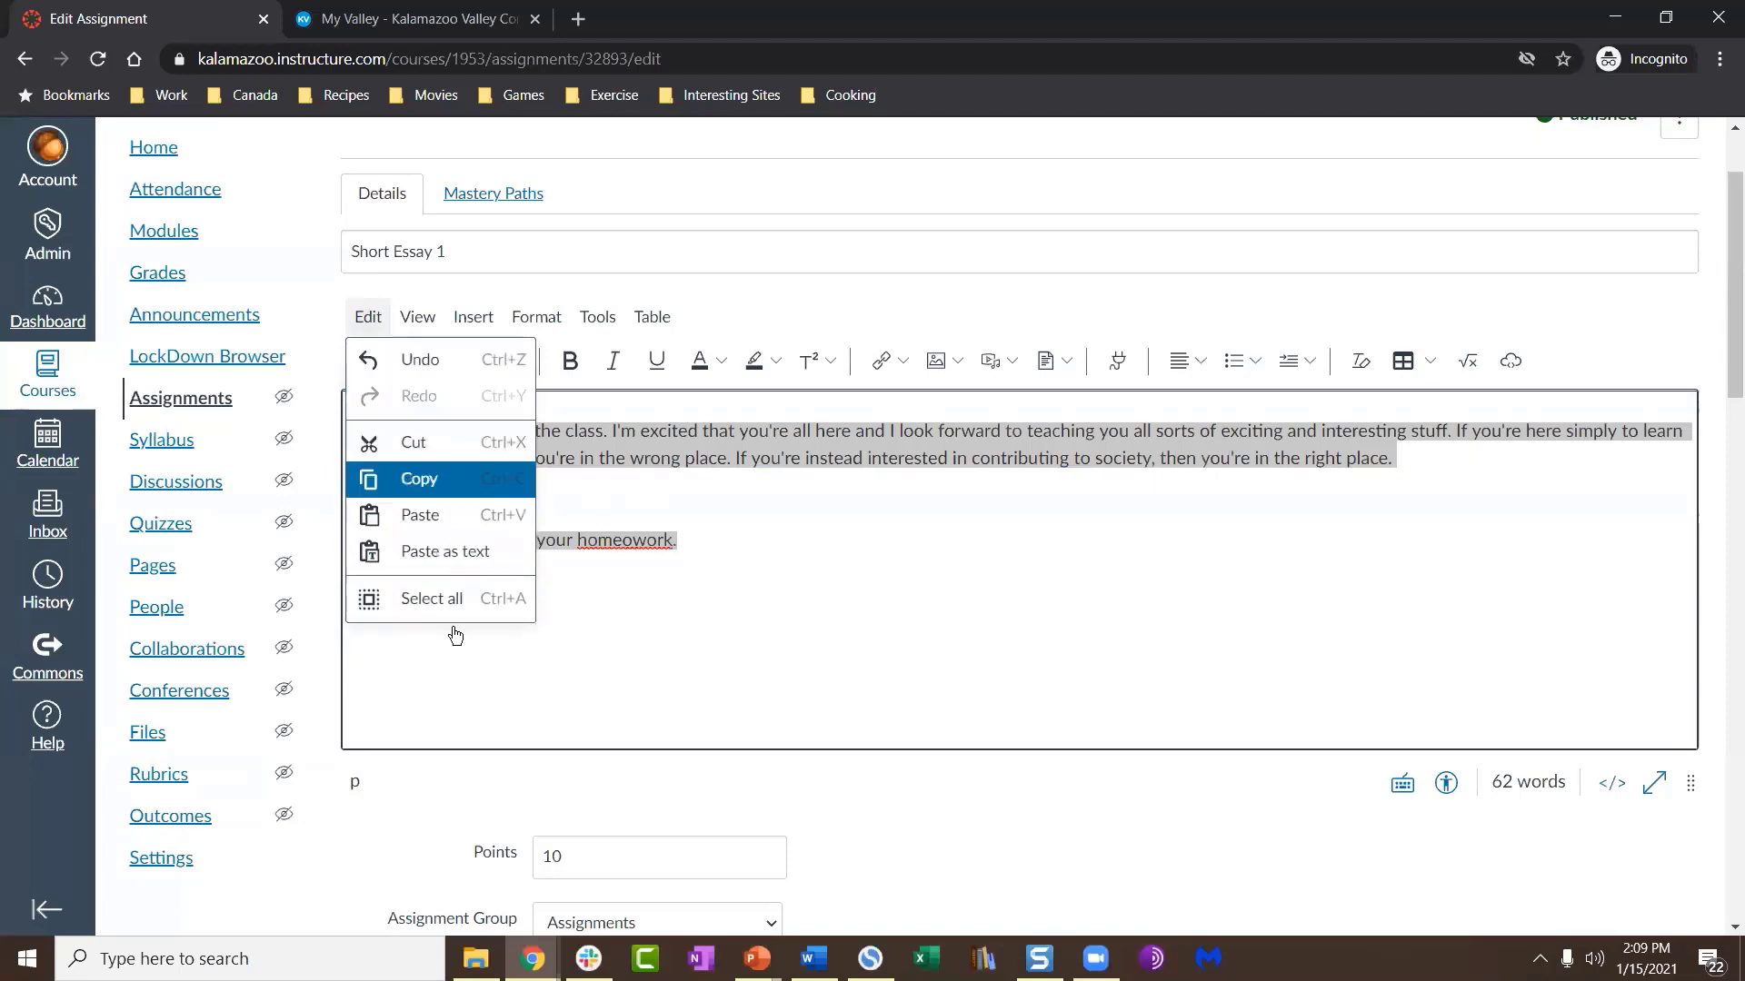
left_click(504, 479)
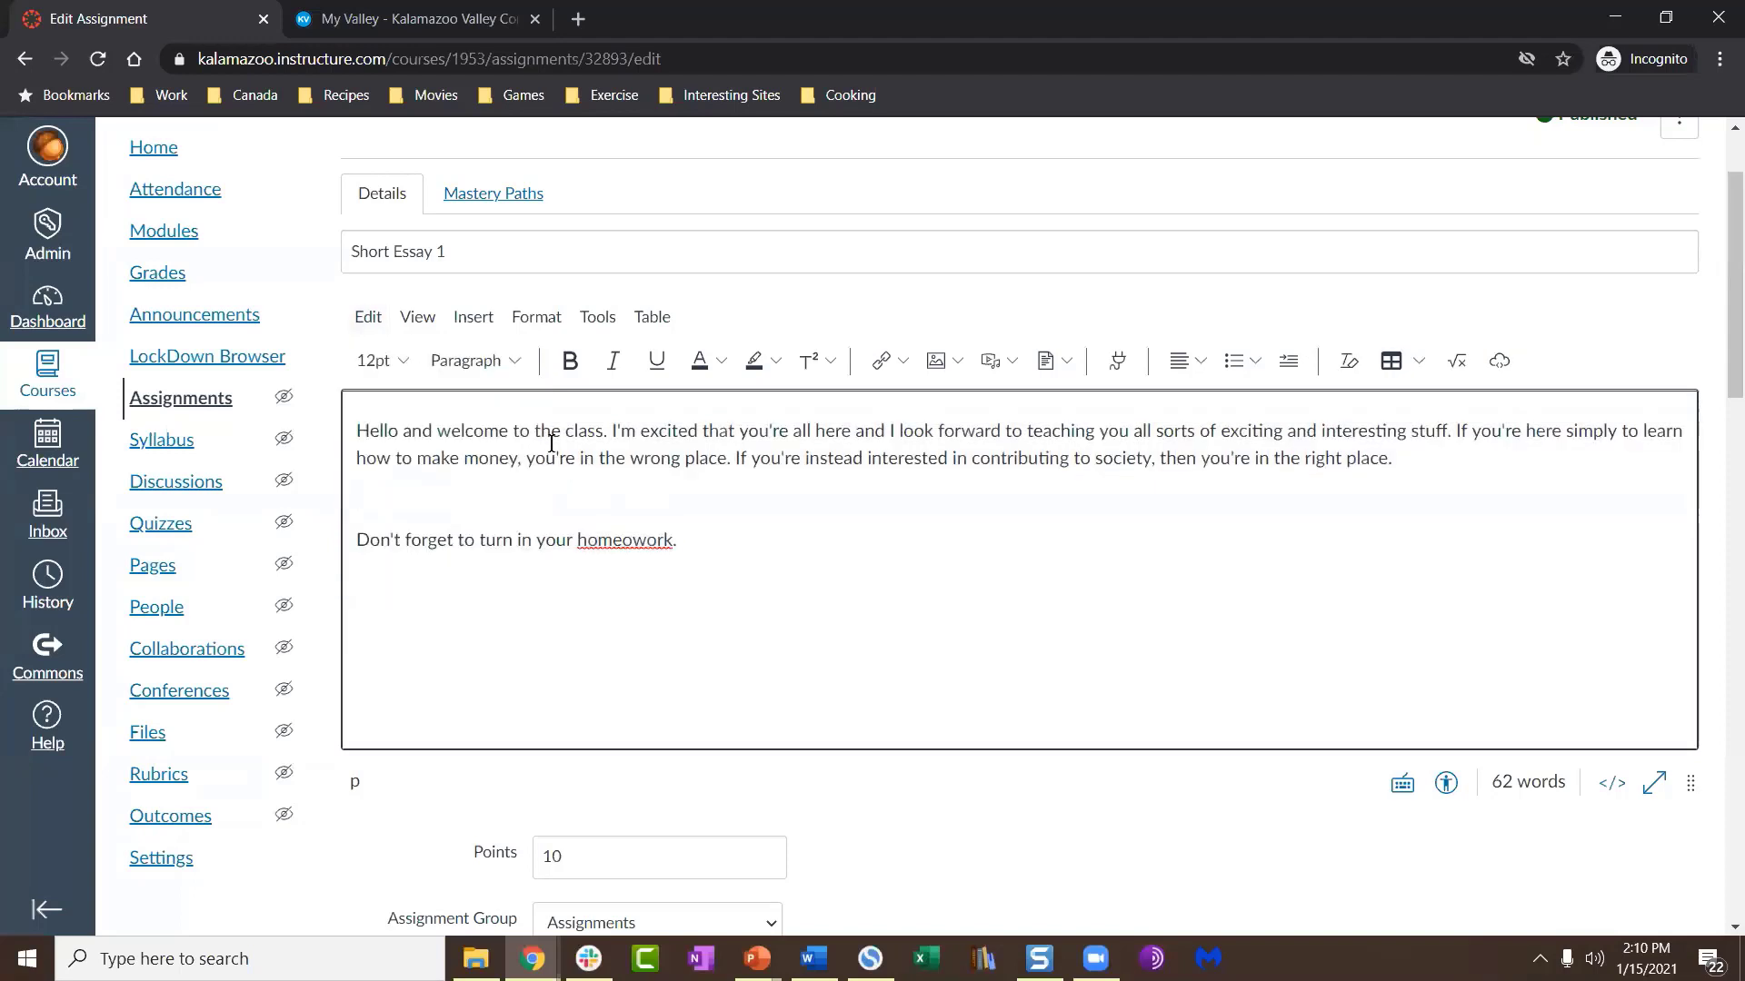
Step: Switch the description editor to fullscreen and back to the normal view twice
left_click(407, 320)
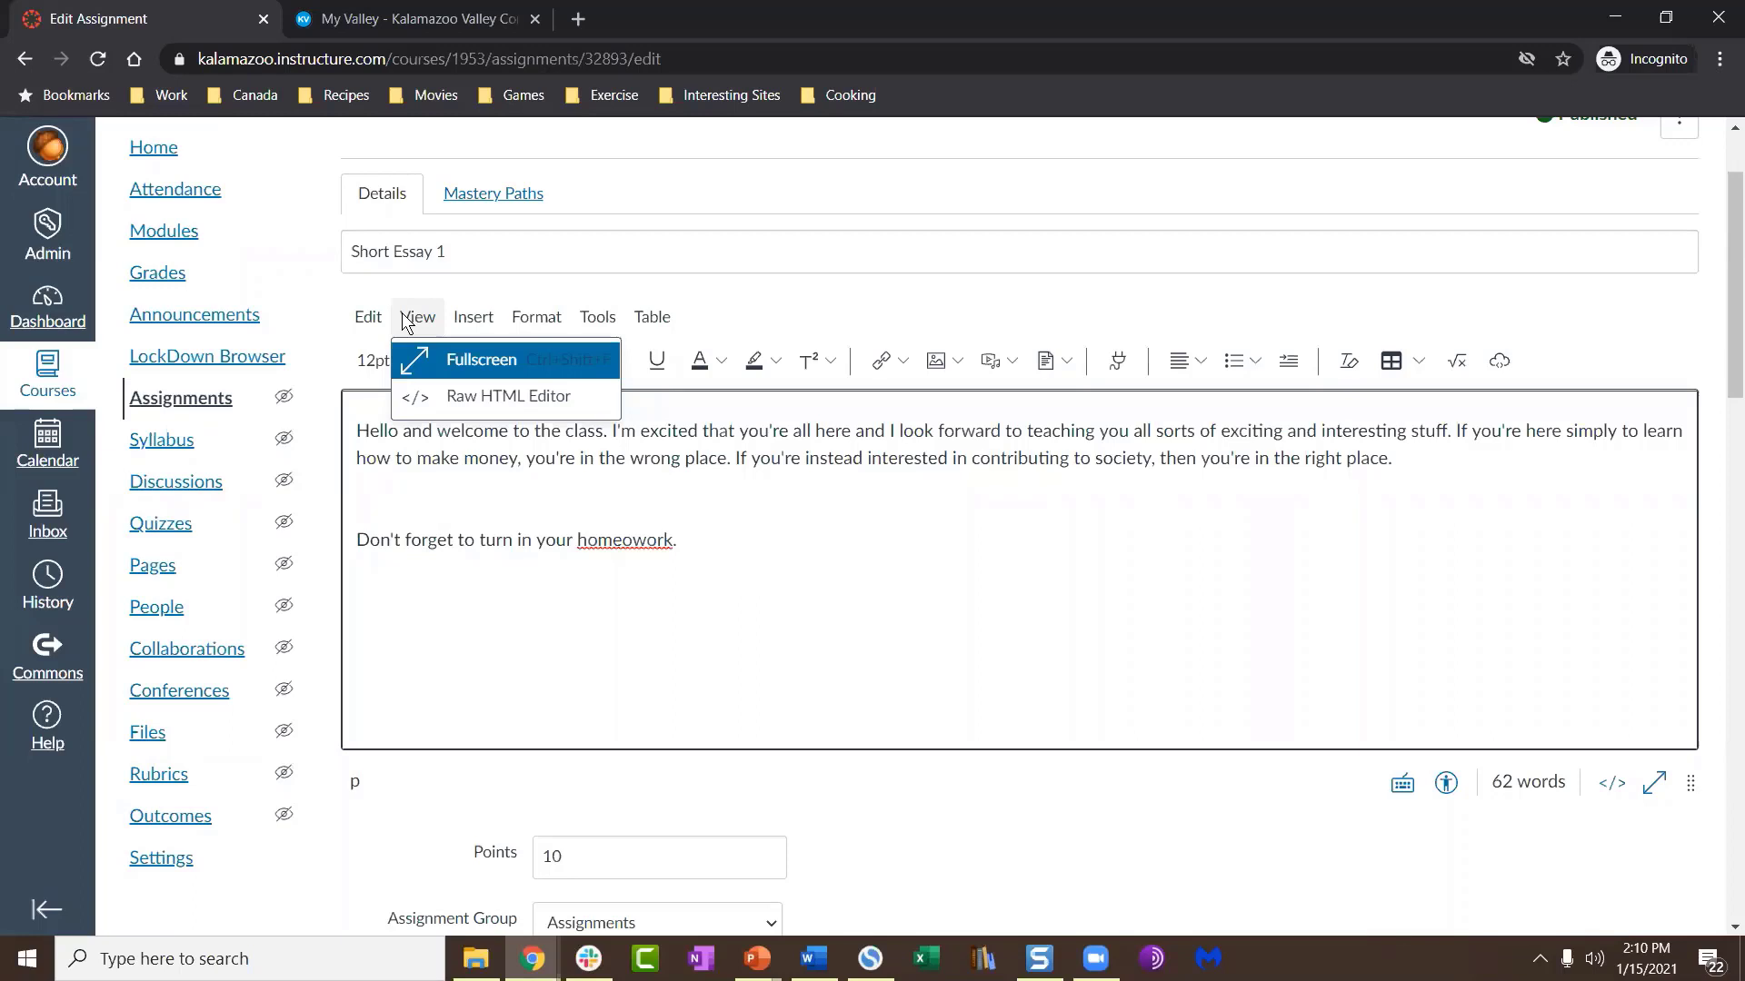
left_click(427, 360)
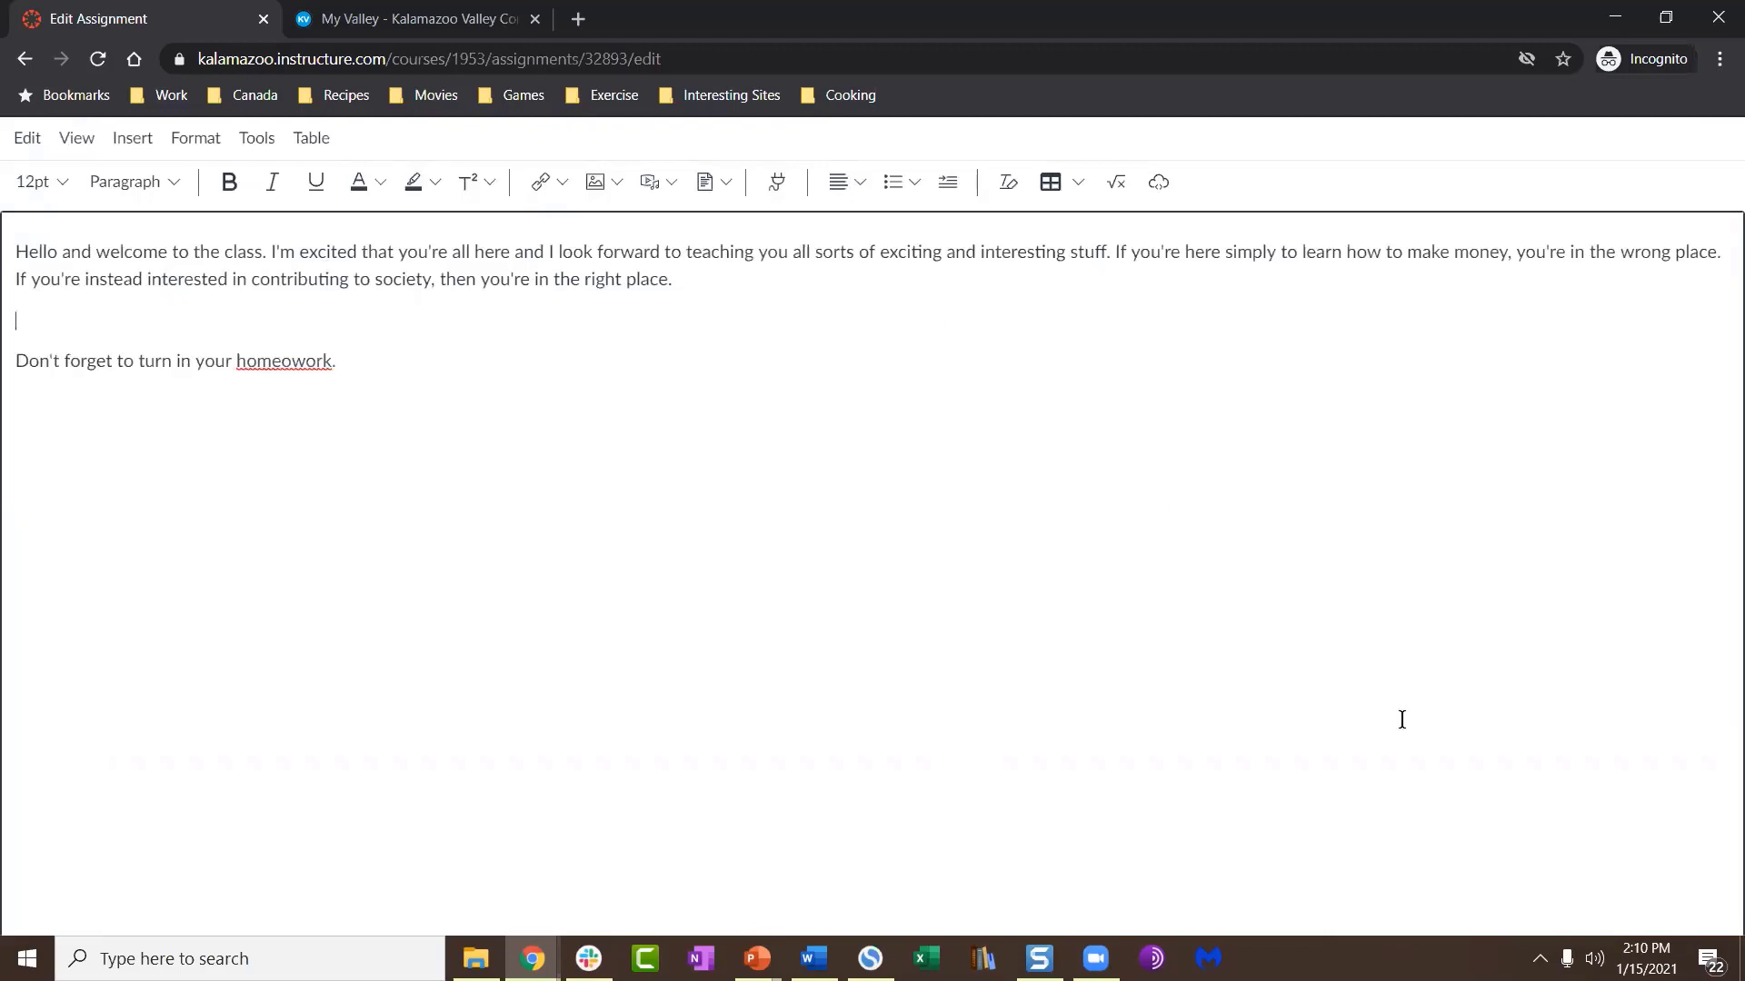
key("Escape")
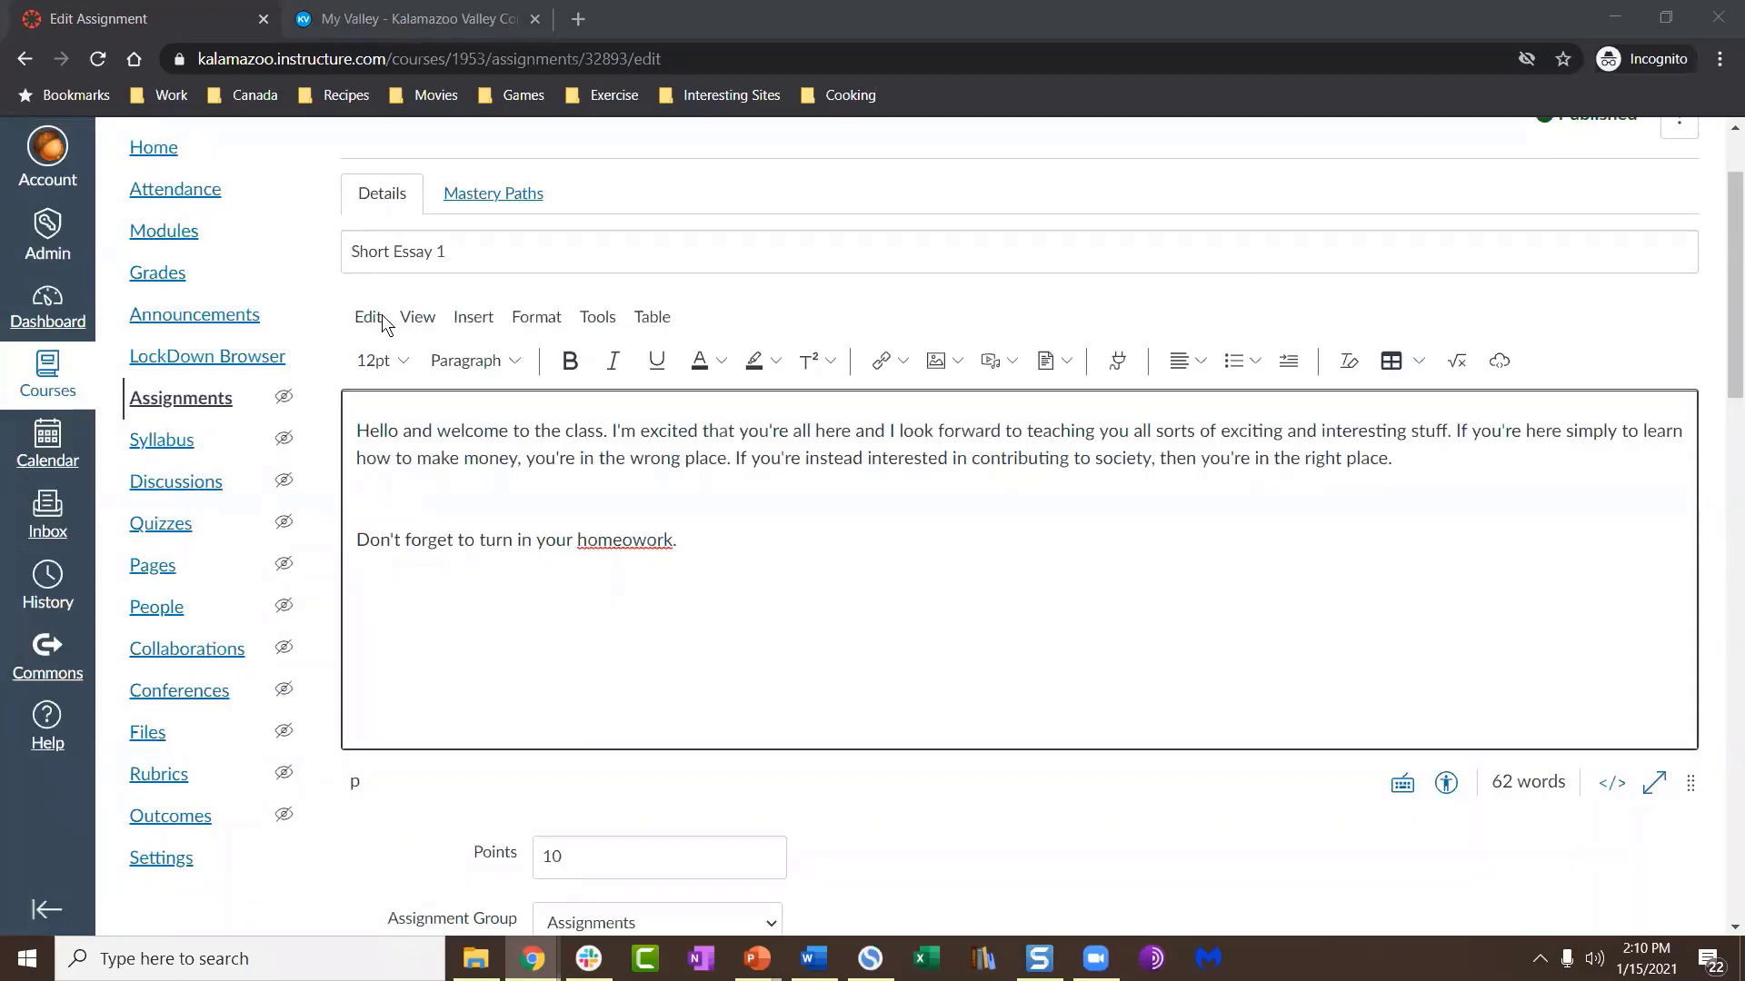
left_click(417, 318)
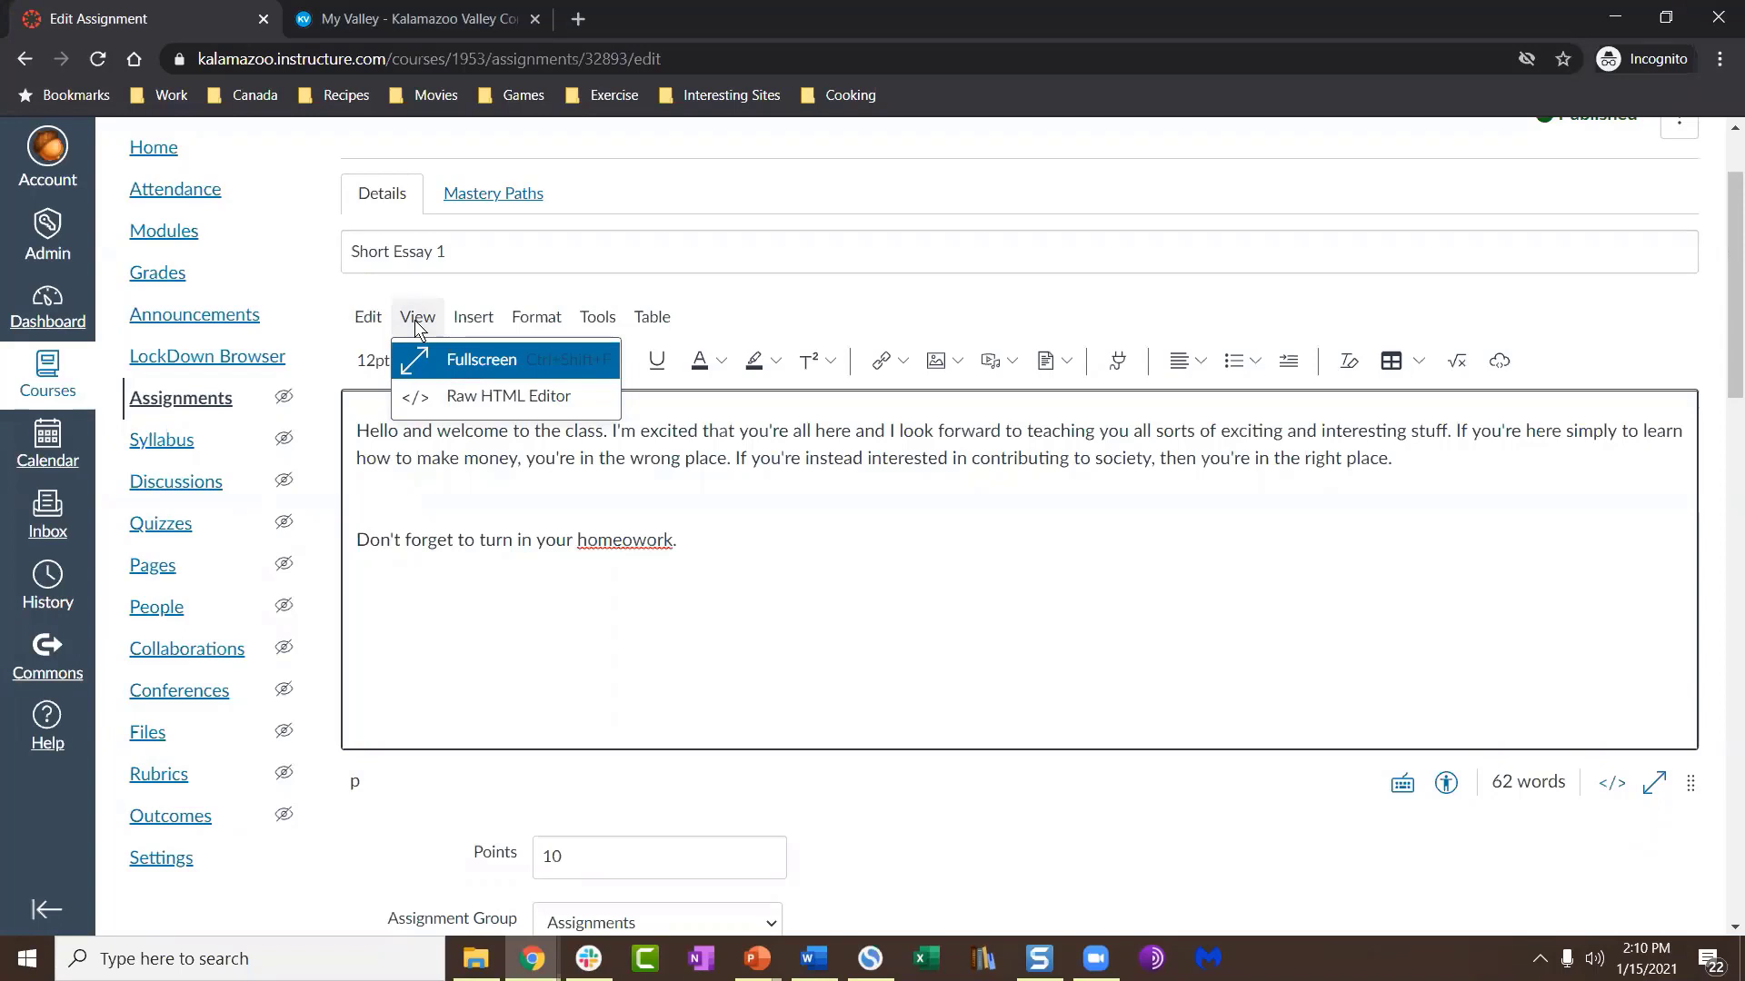
mouse_move(652, 316)
left_click(485, 560)
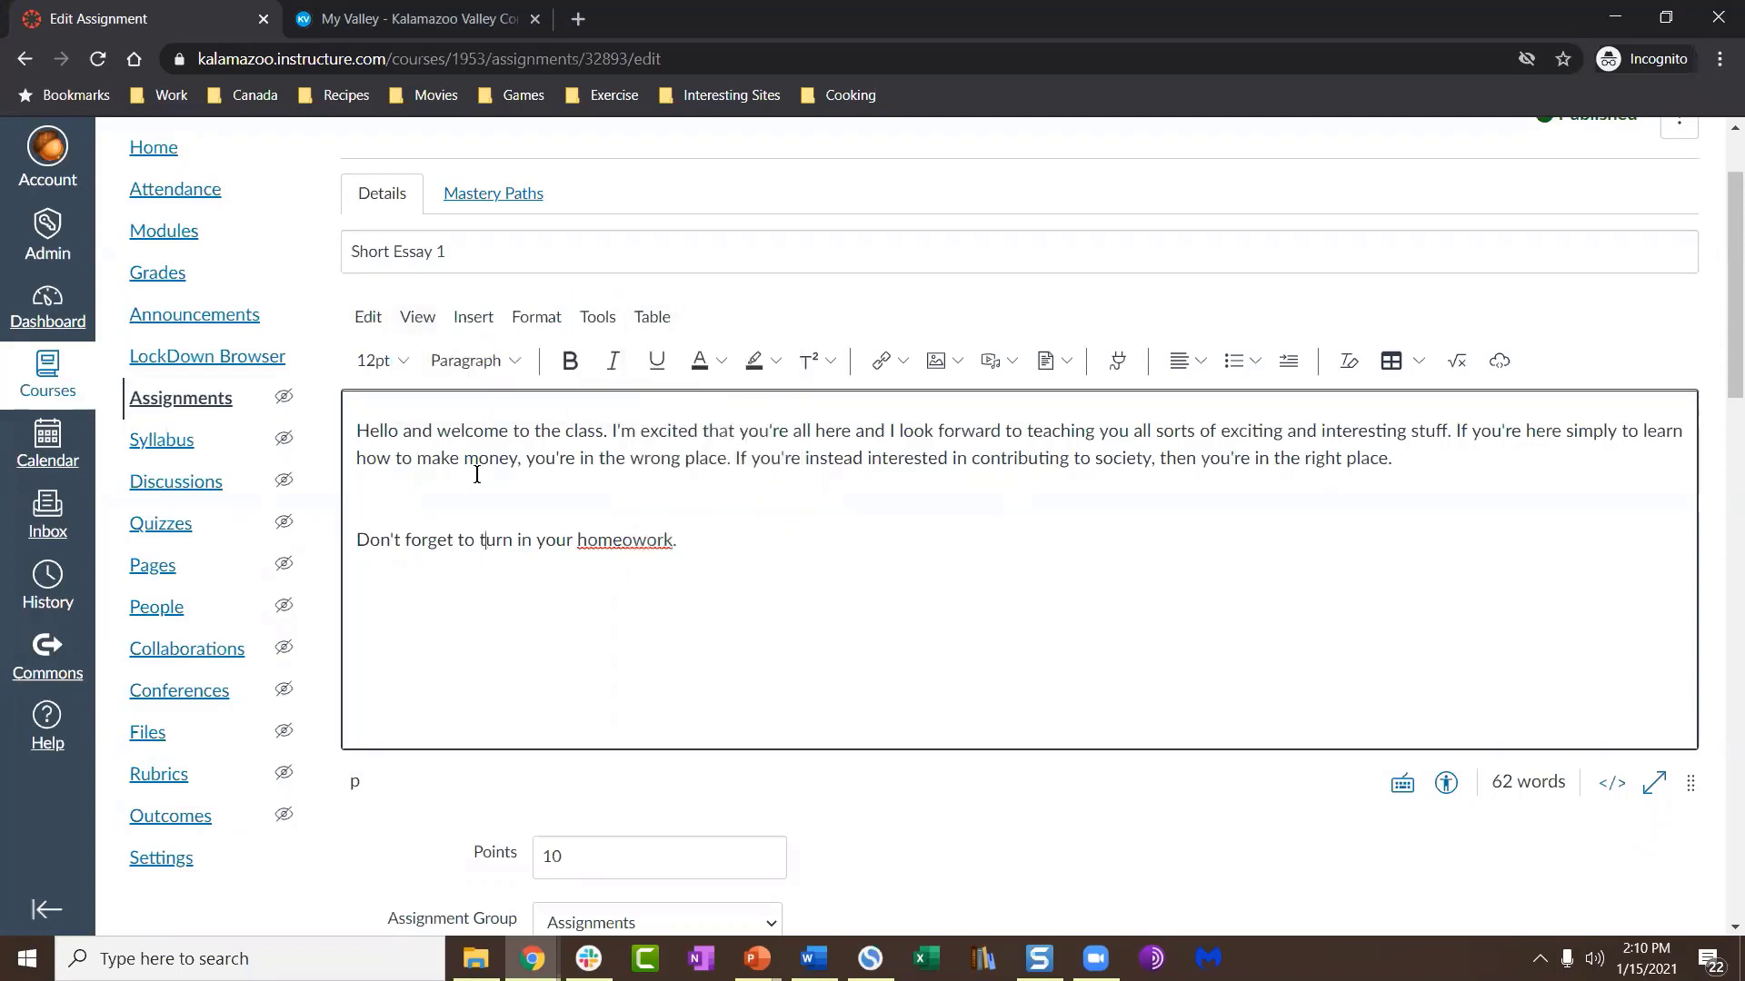
left_click(419, 318)
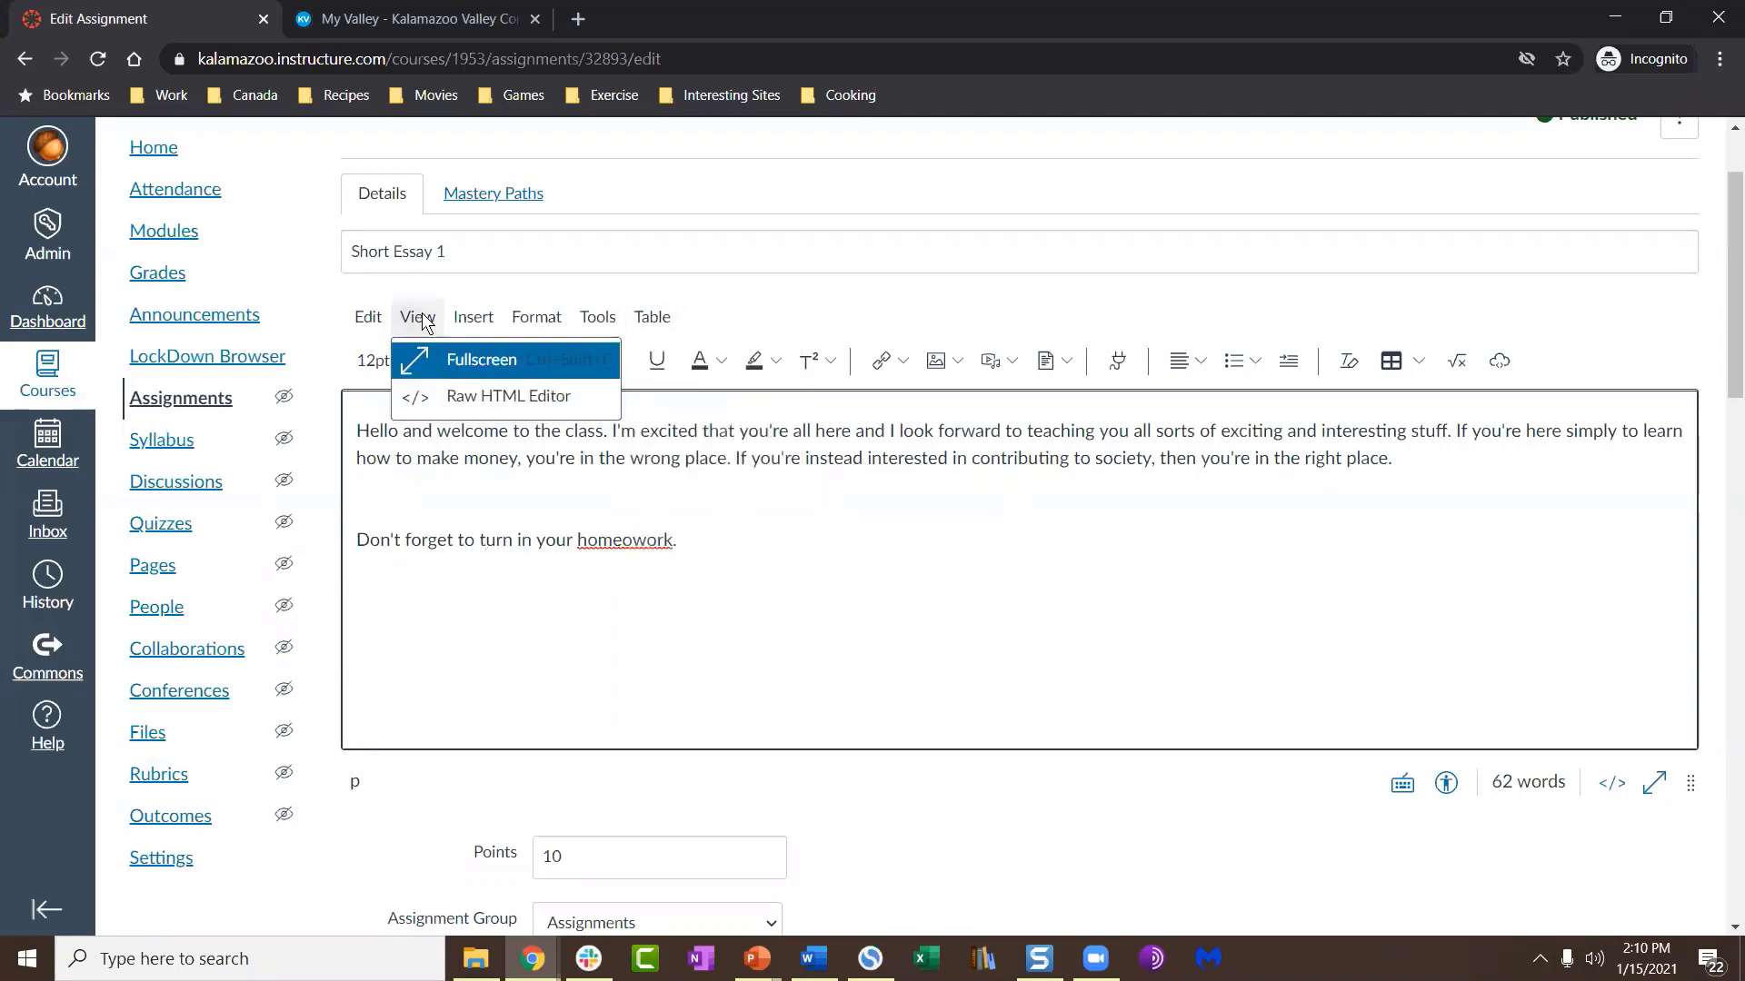
left_click(447, 356)
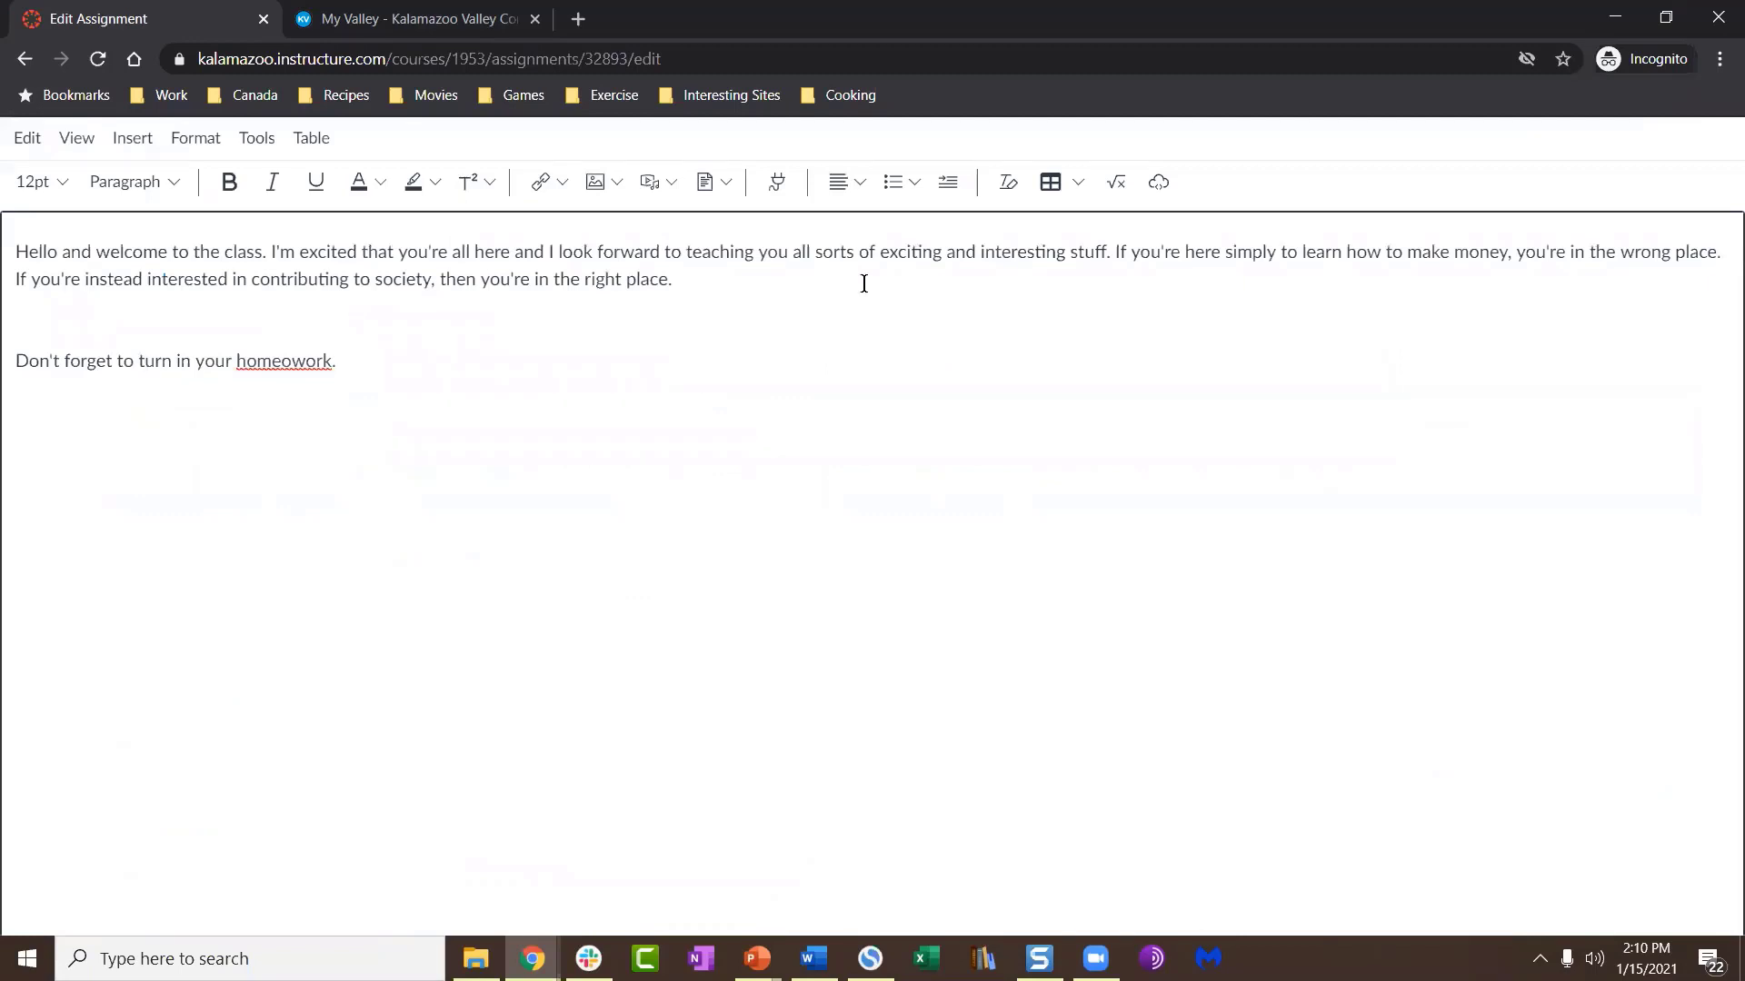
key("ctrl+shift+f")
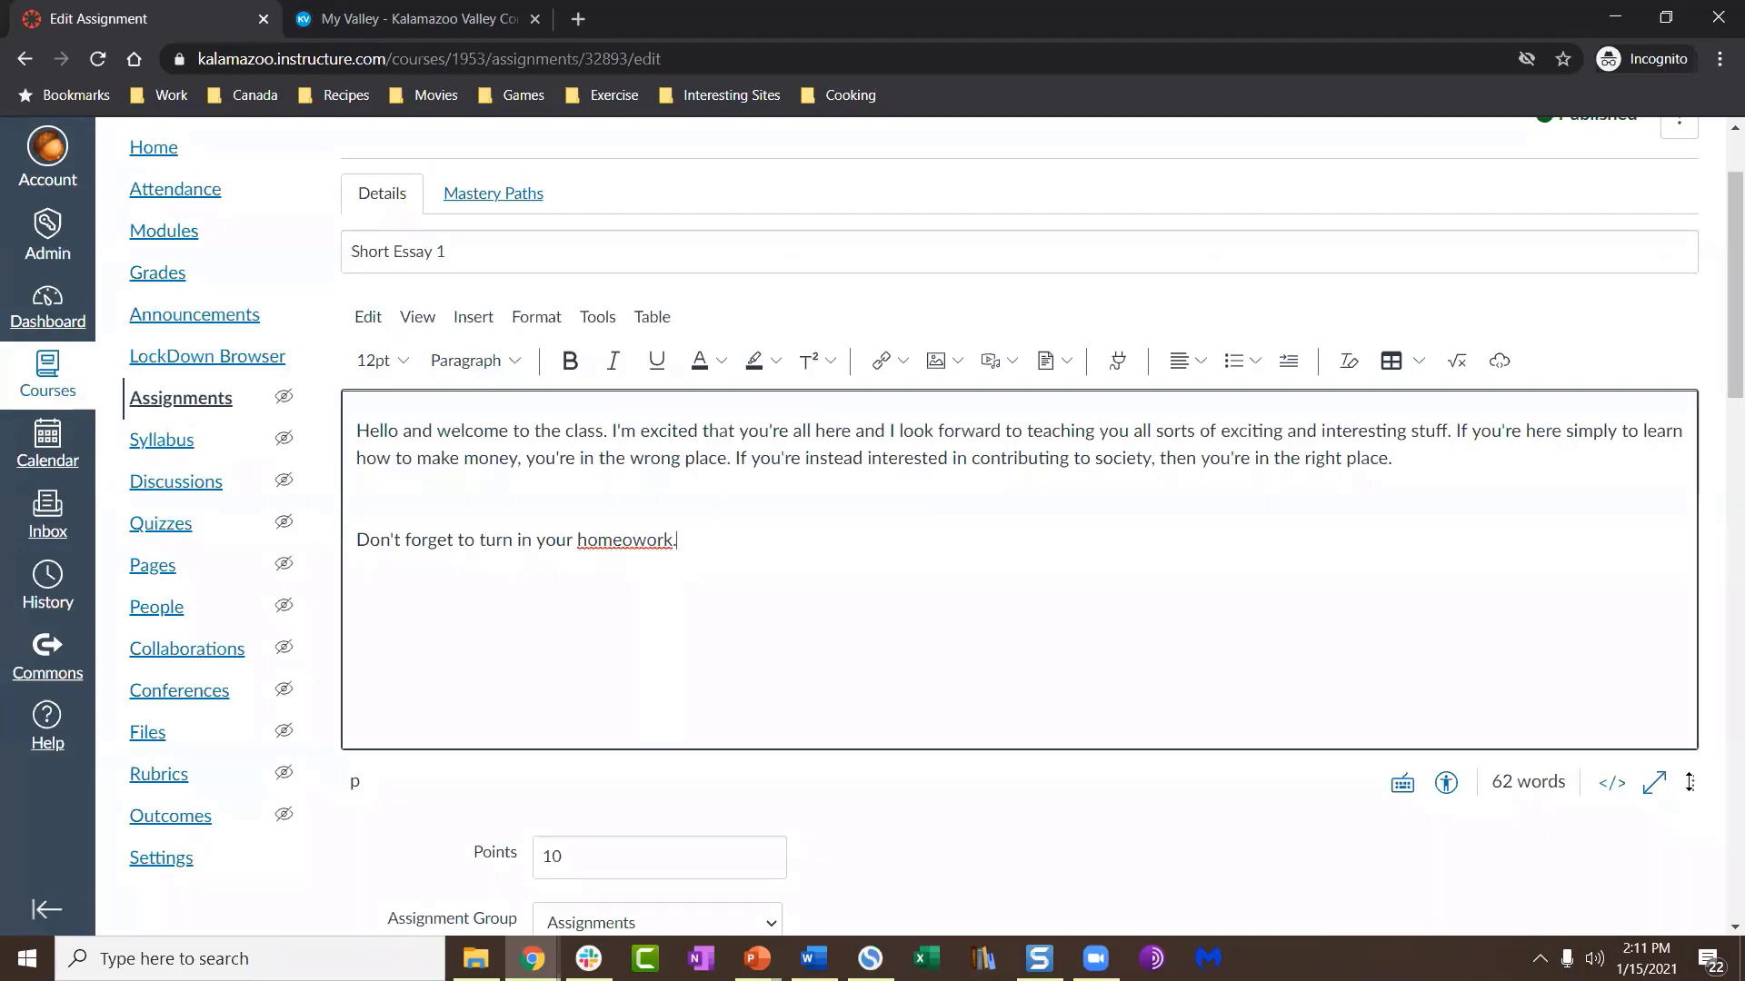
Step: Shrink the description box to about two lines of text and enlarge it until it extends well below the homework reminder
left_click_drag(1690, 782, 1650, 548)
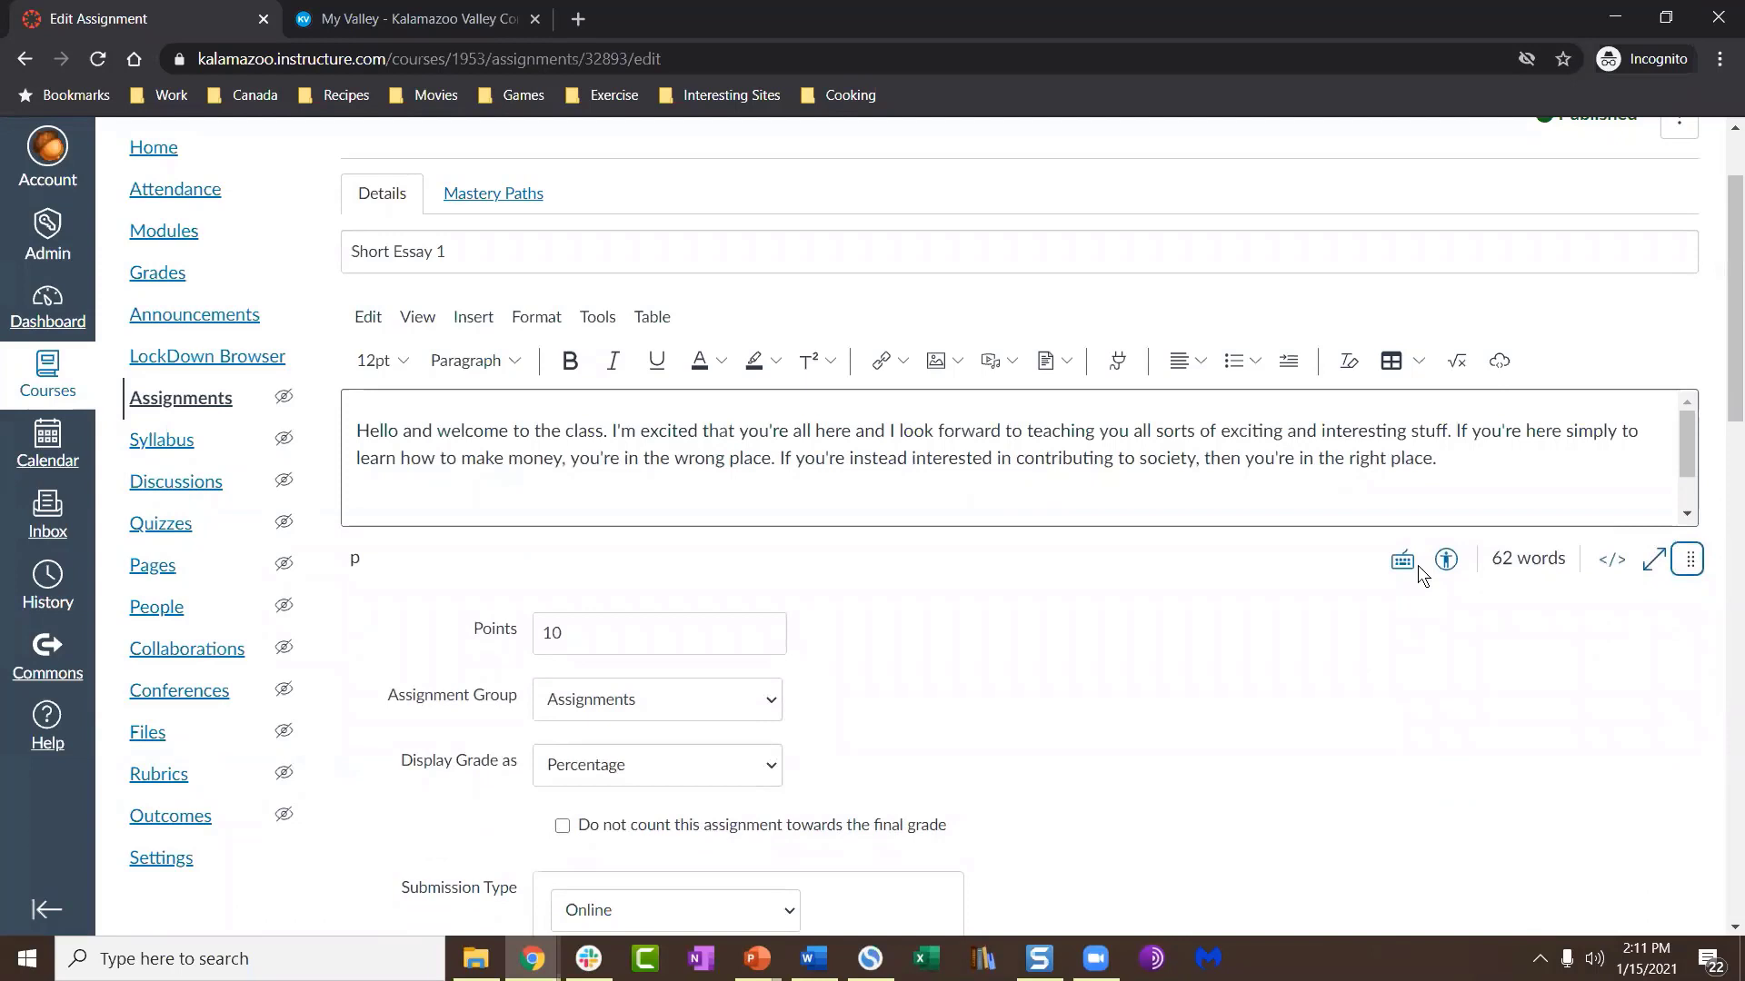
left_click(914, 430)
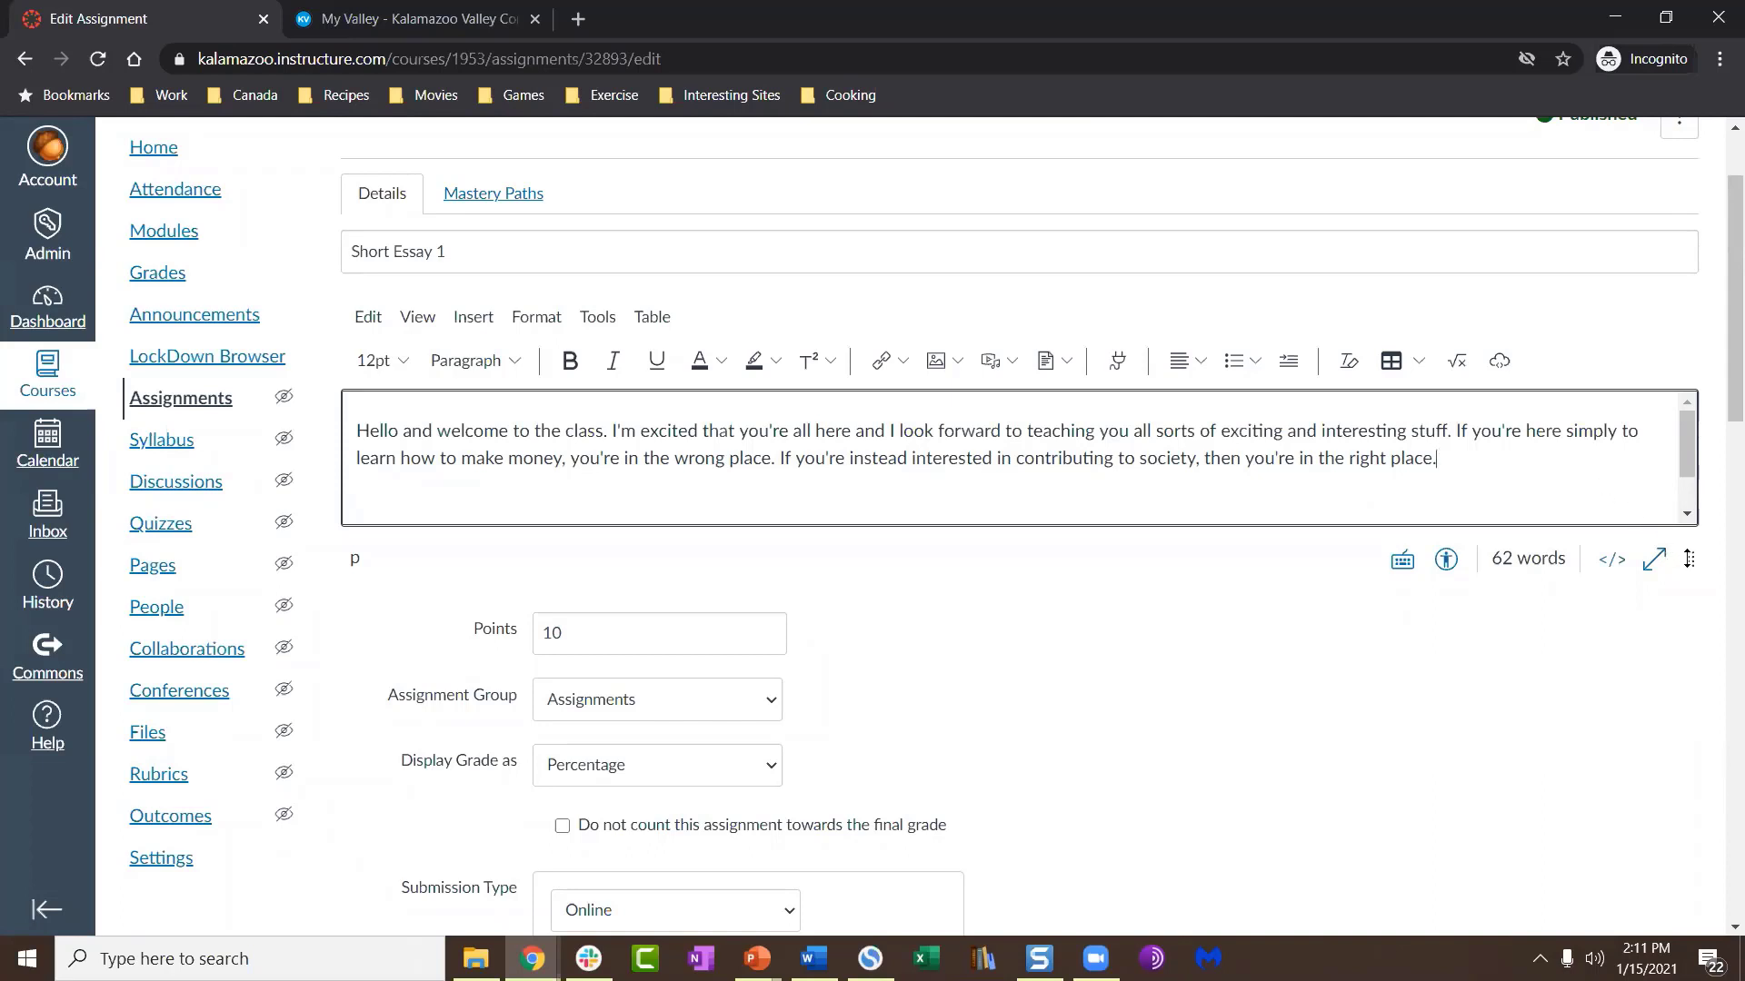
left_click_drag(1689, 559, 1690, 629)
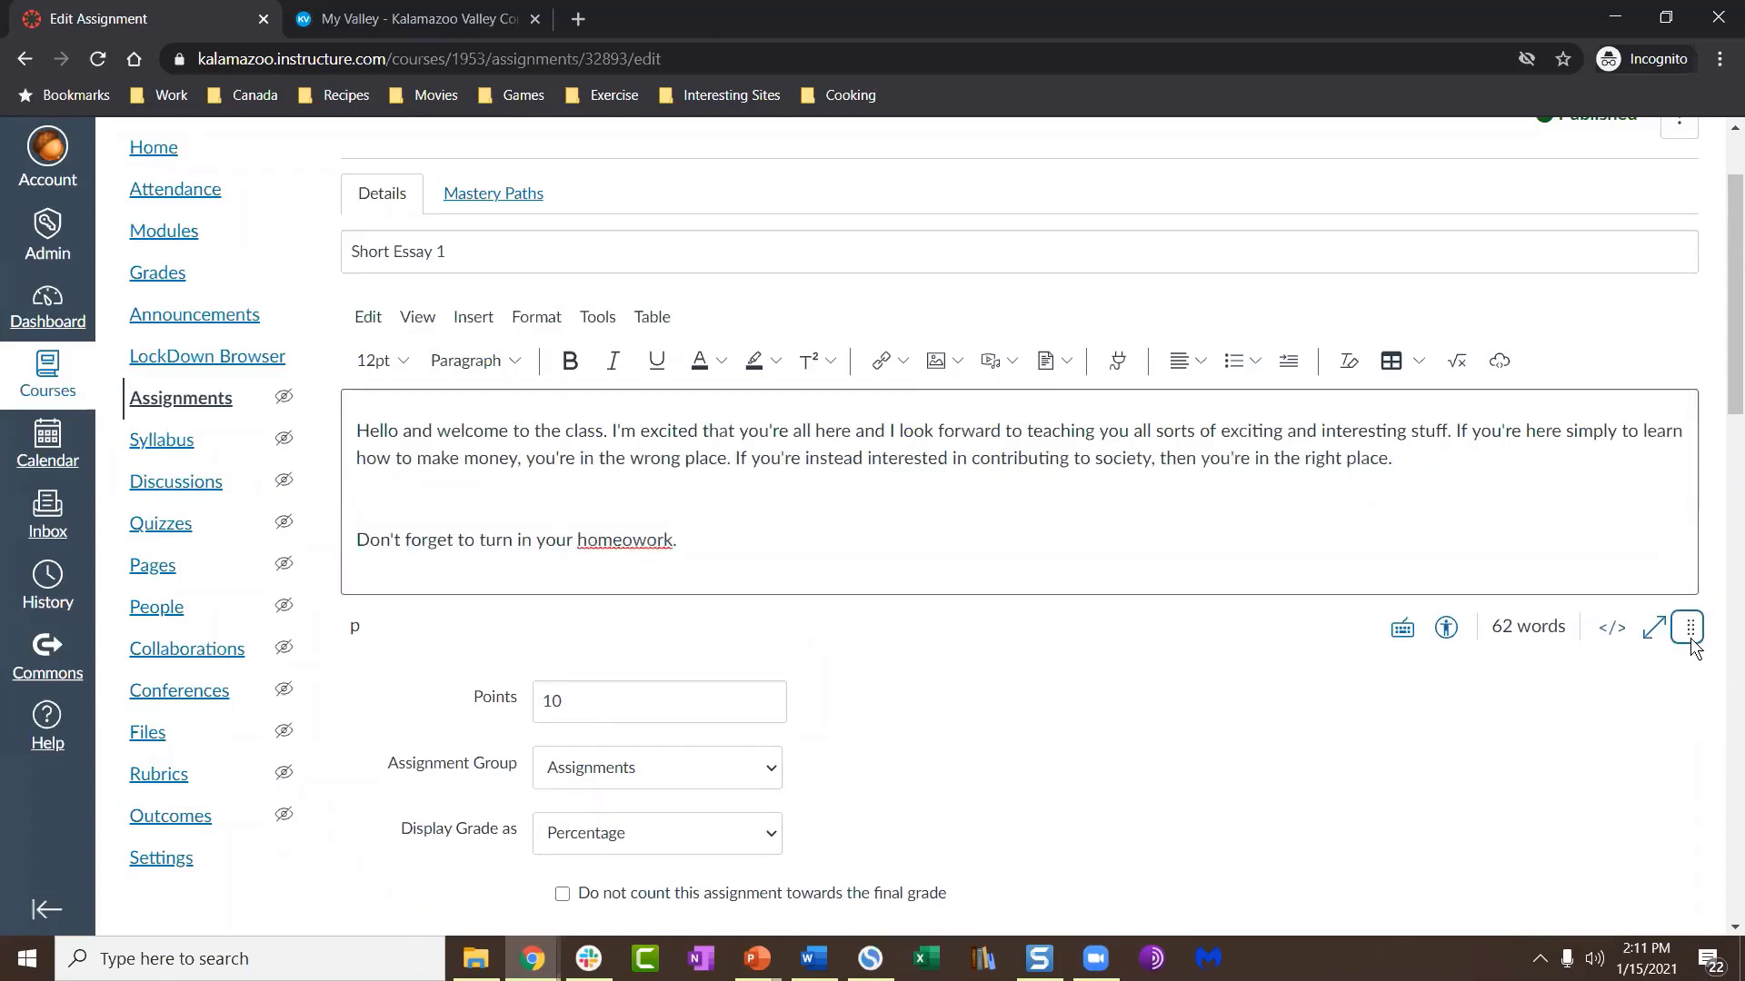
left_click_drag(1689, 625, 1689, 731)
Step: Place the cursor in the description text and show the editor in fullscreen
left_click(1037, 616)
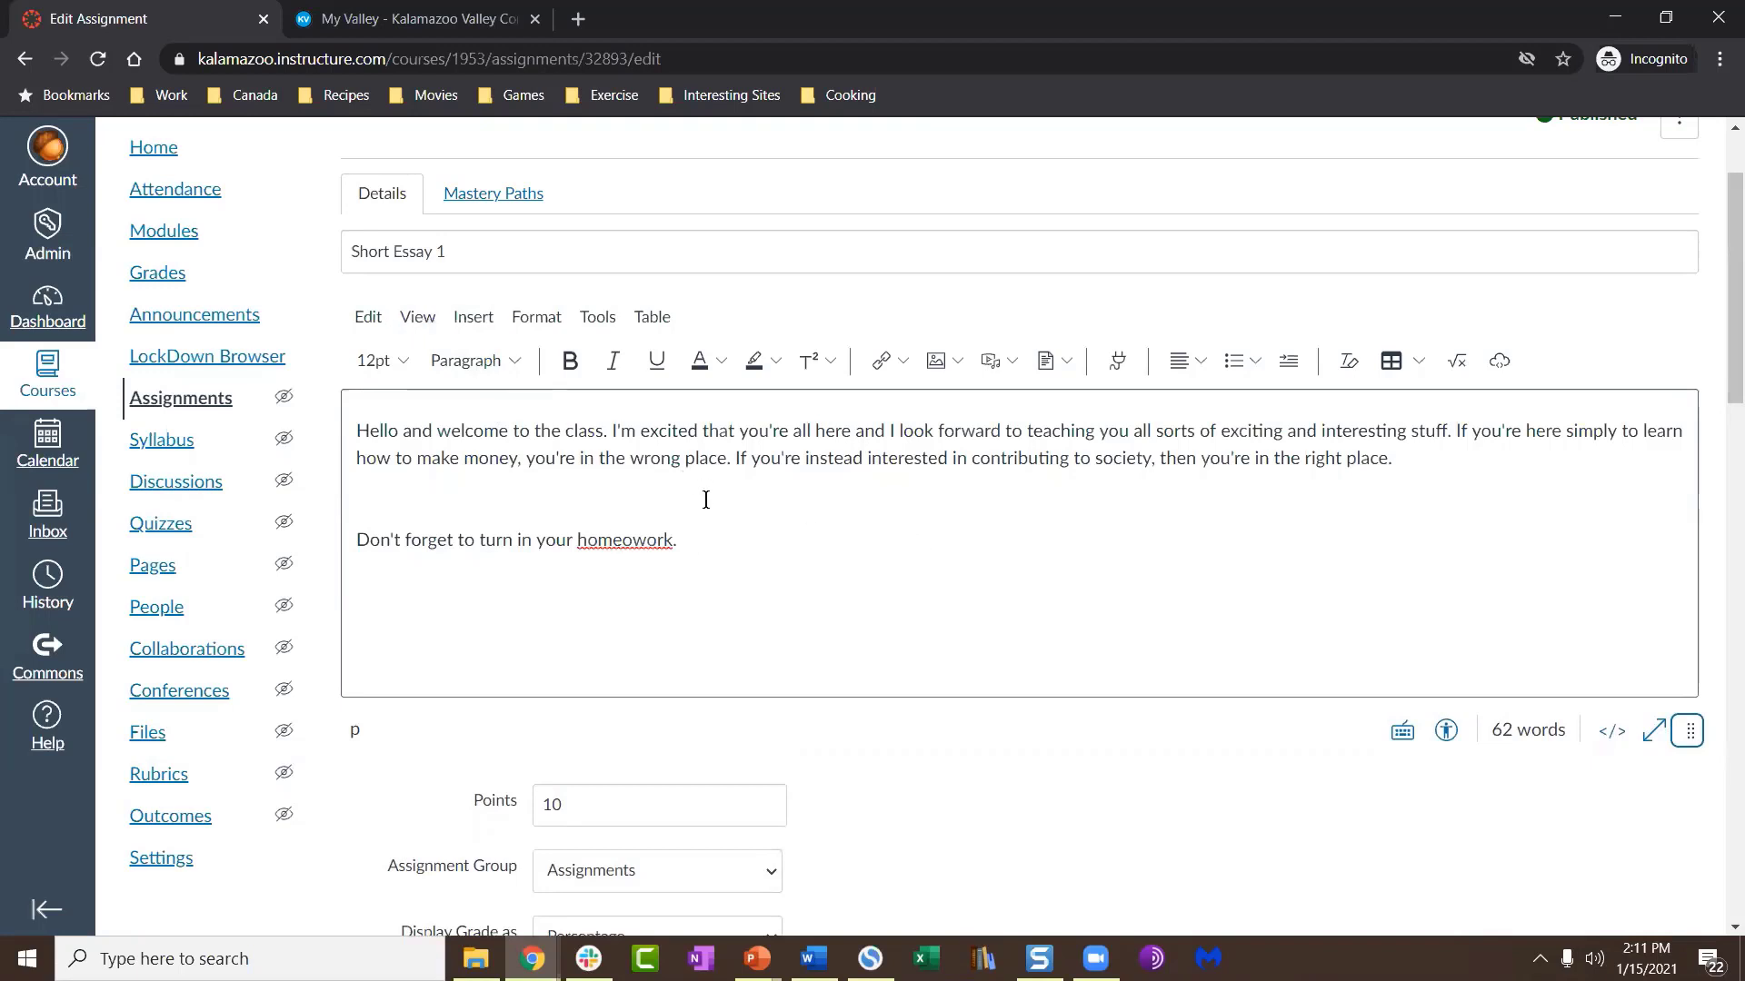
left_click(432, 318)
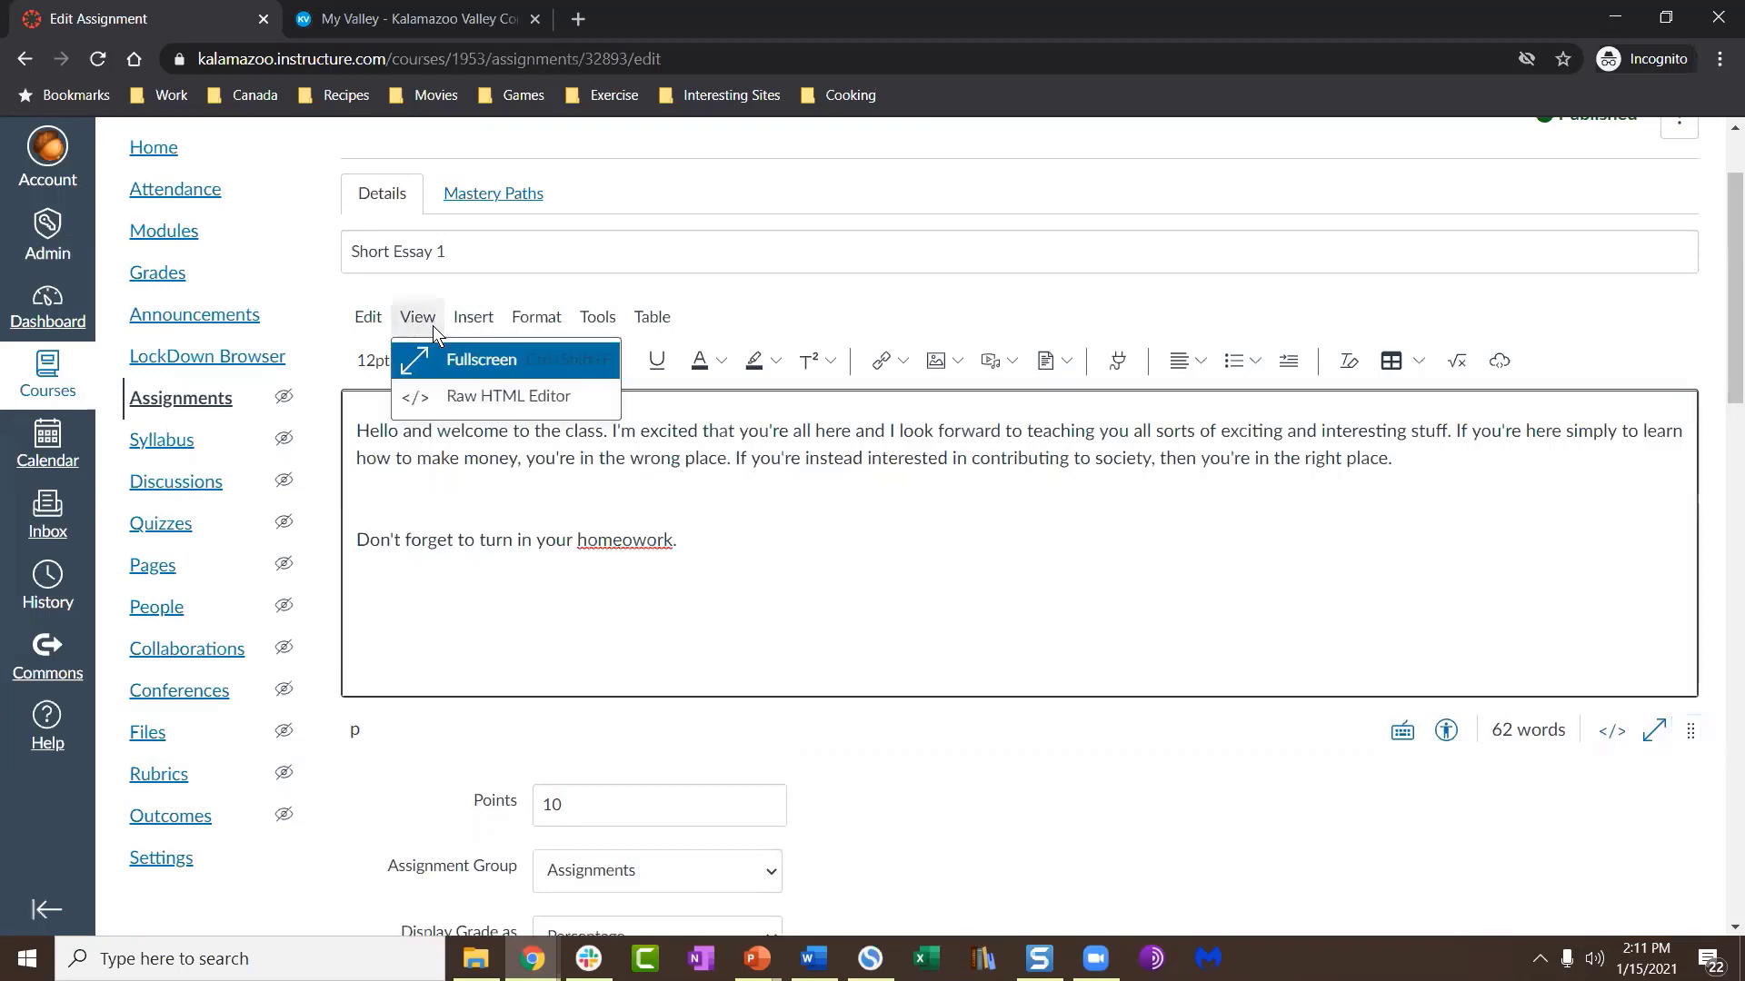
left_click(439, 367)
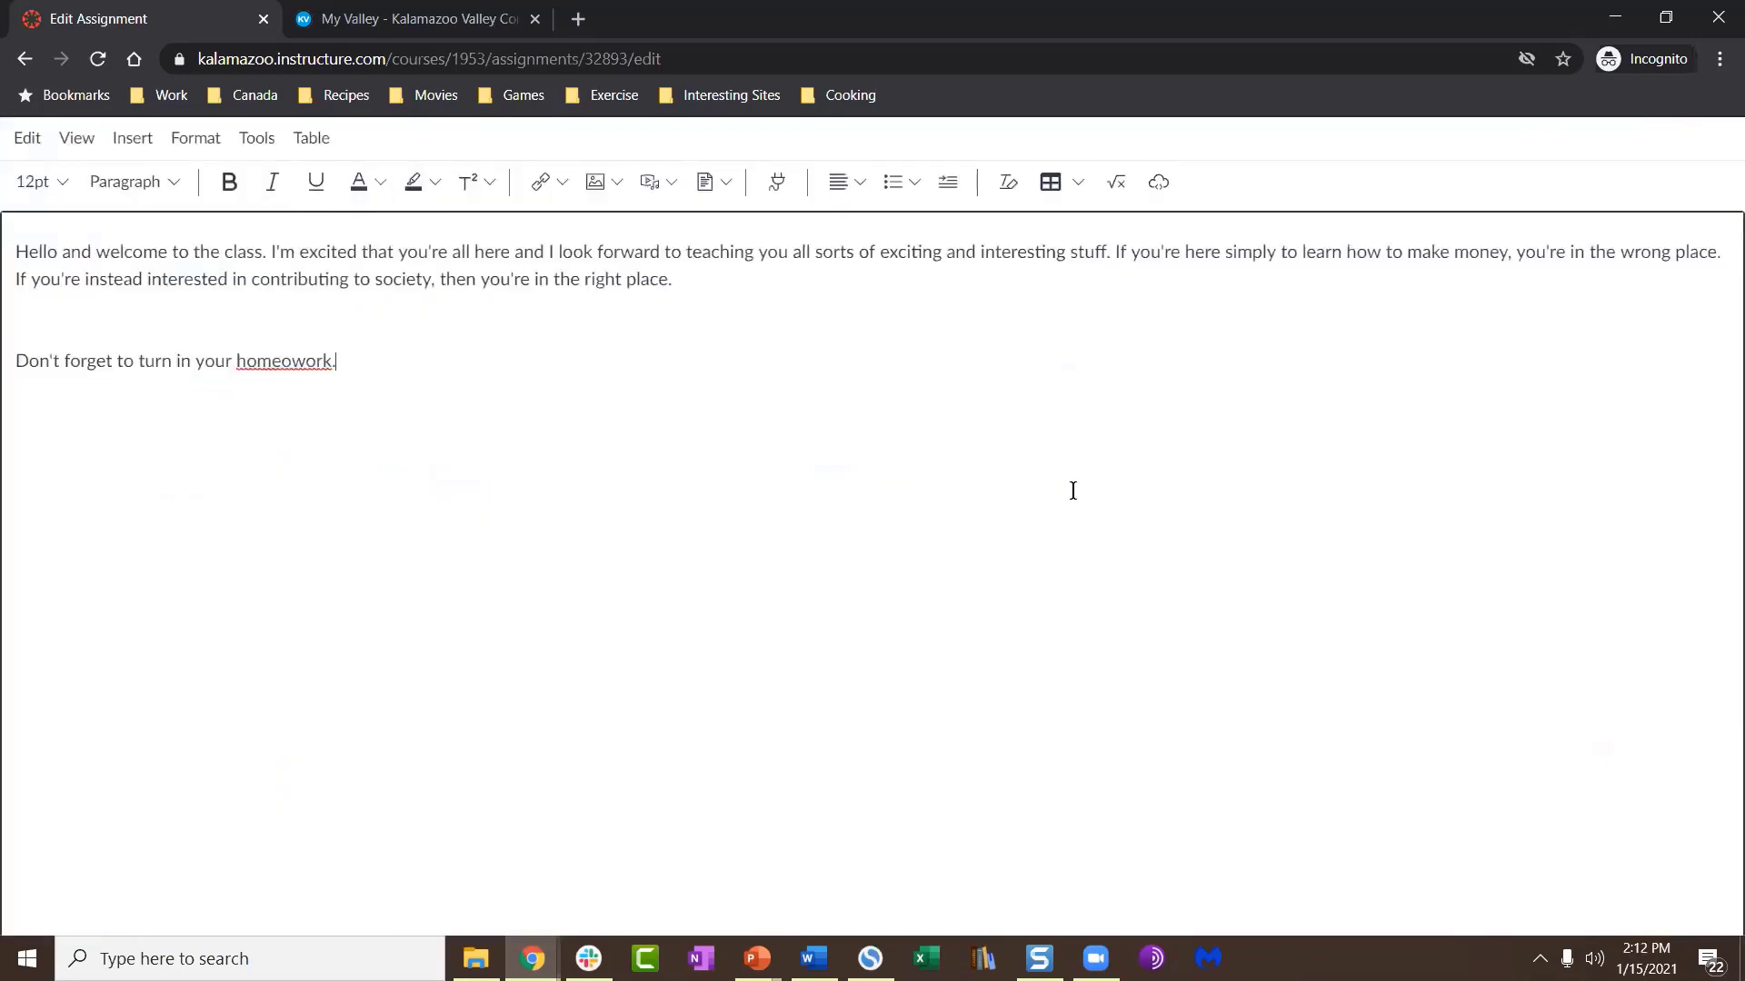
Step: Return the description editor to its normal view and look over the available view options
key("ctrl+shift+f")
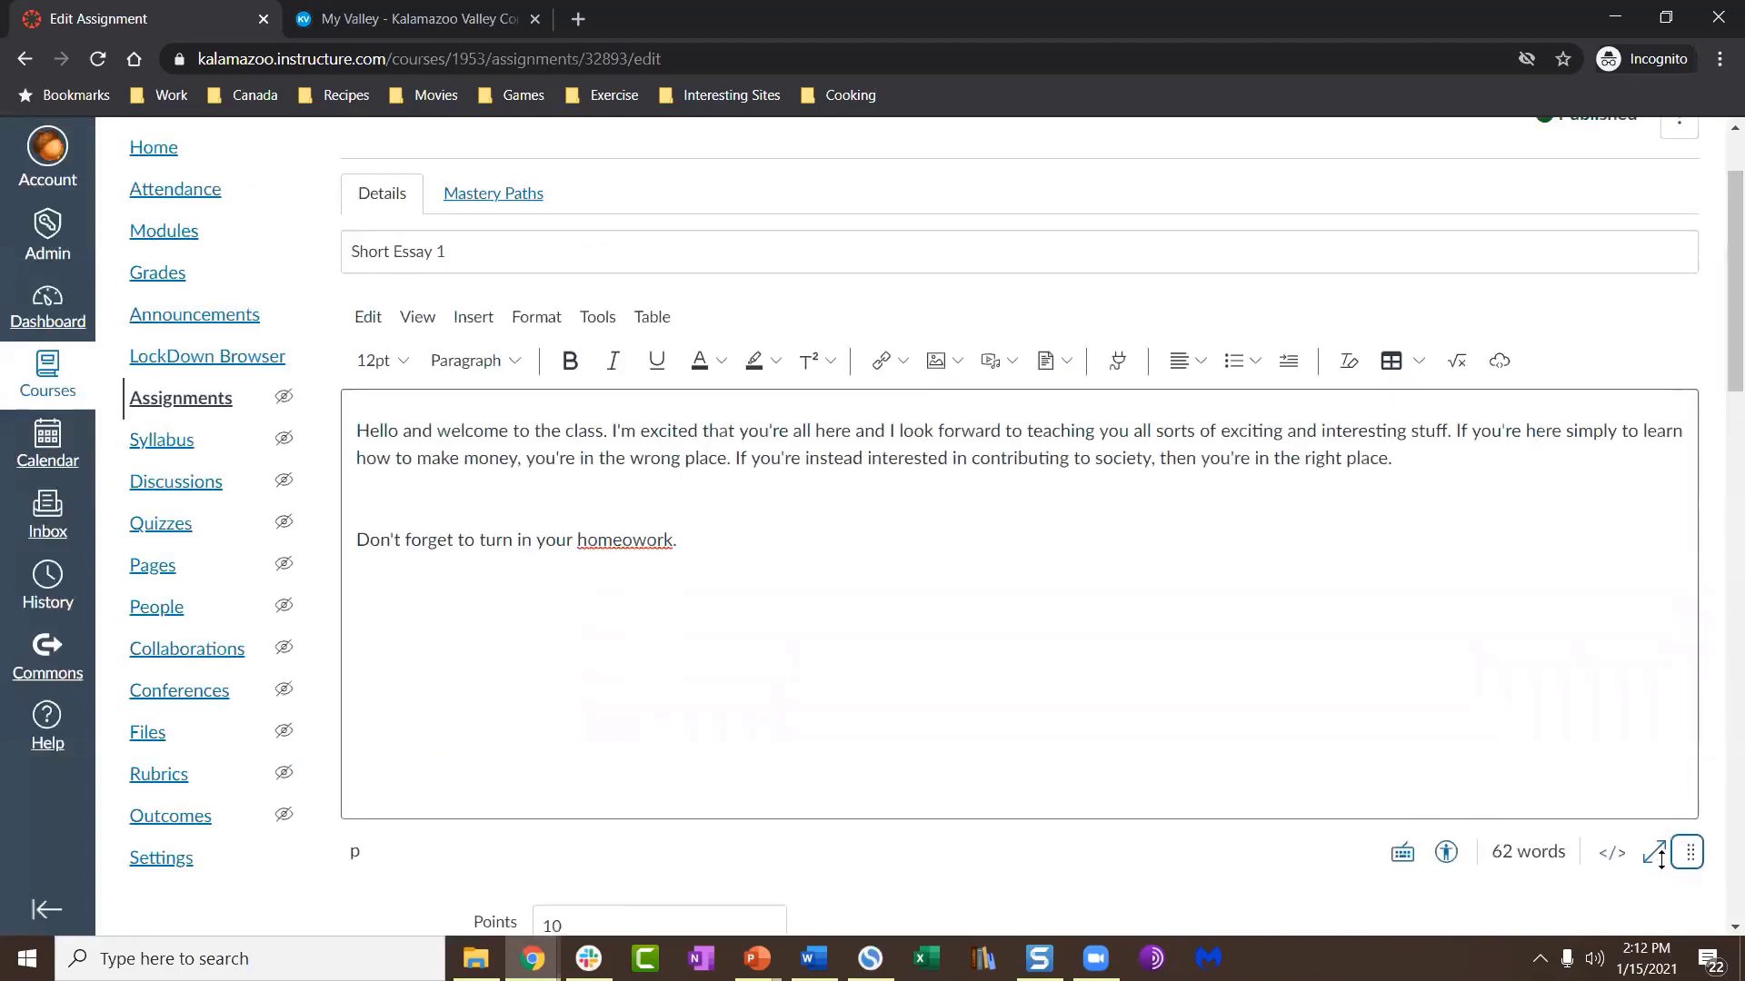
left_click(921, 607)
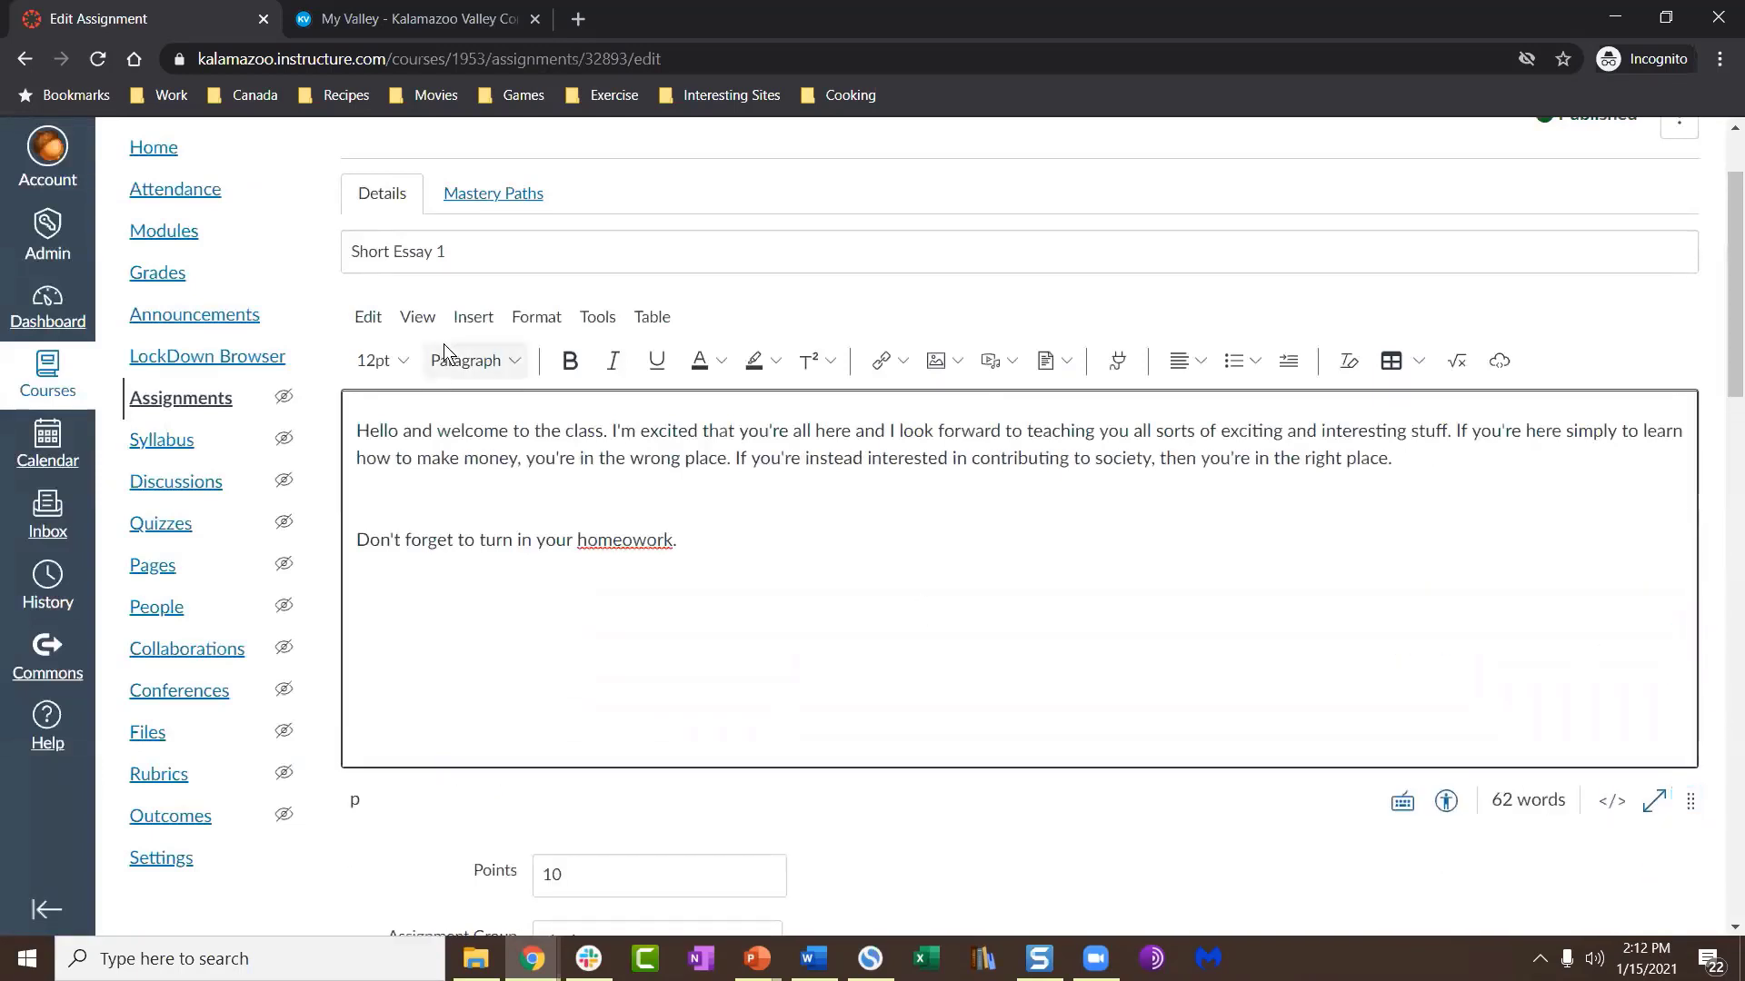
left_click(435, 320)
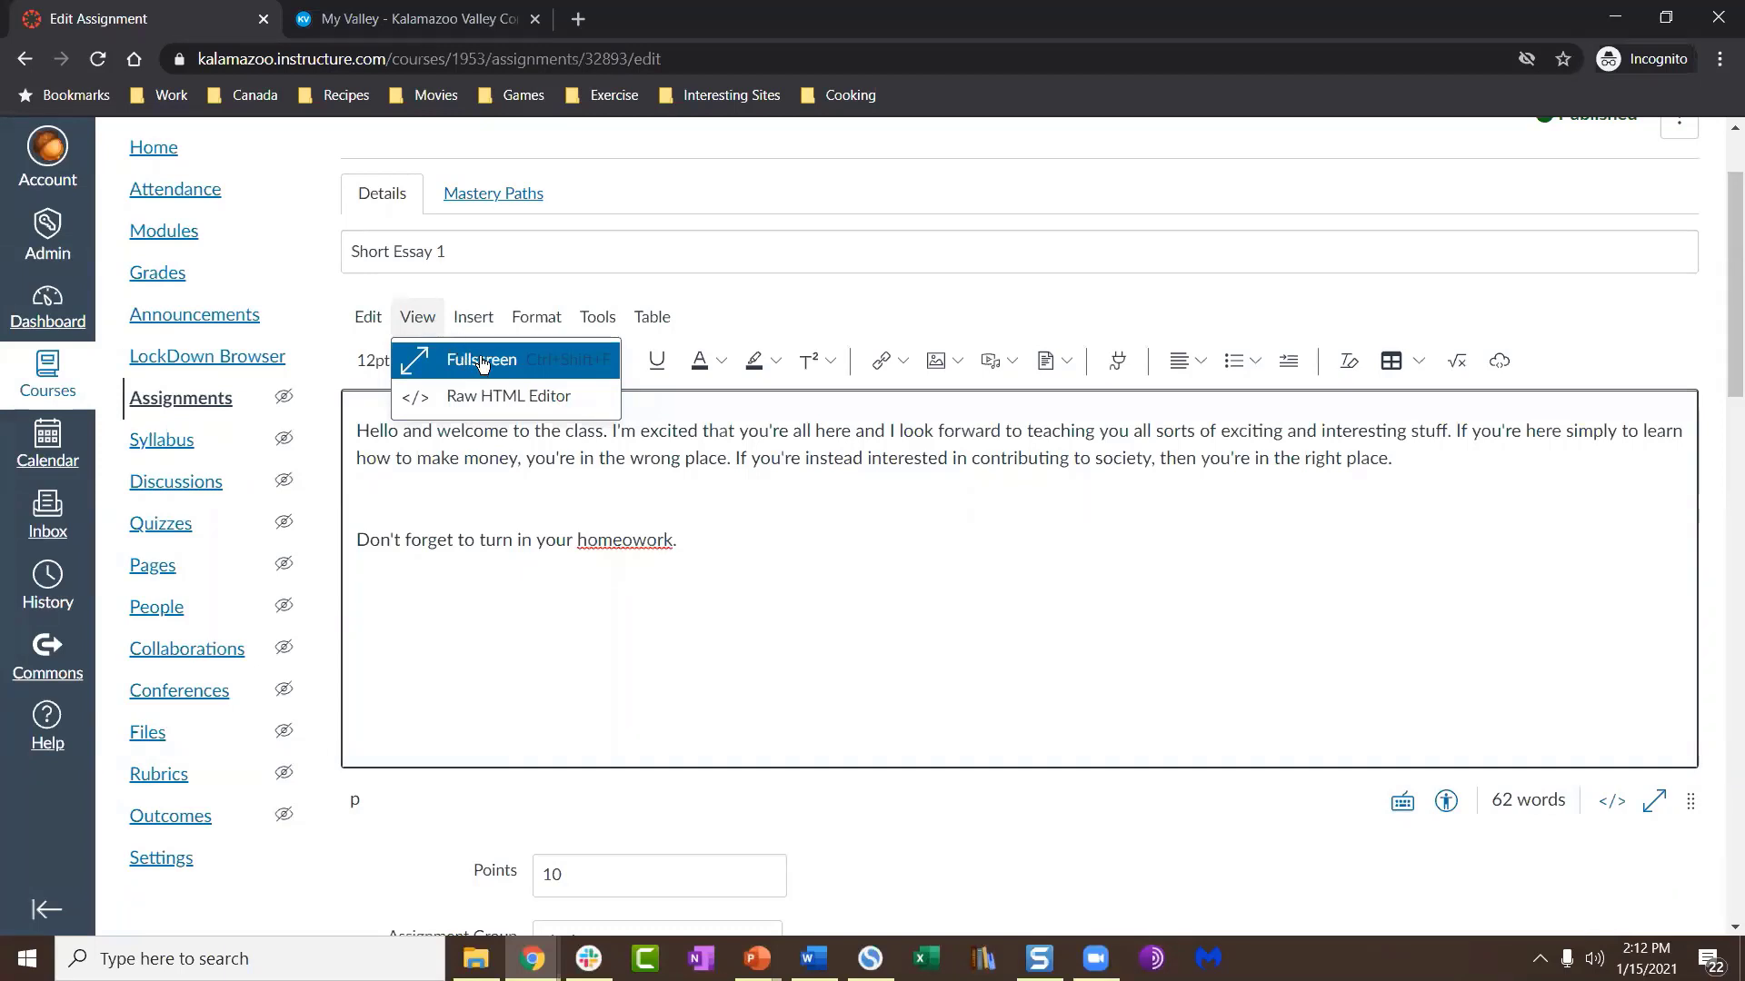
left_click(423, 318)
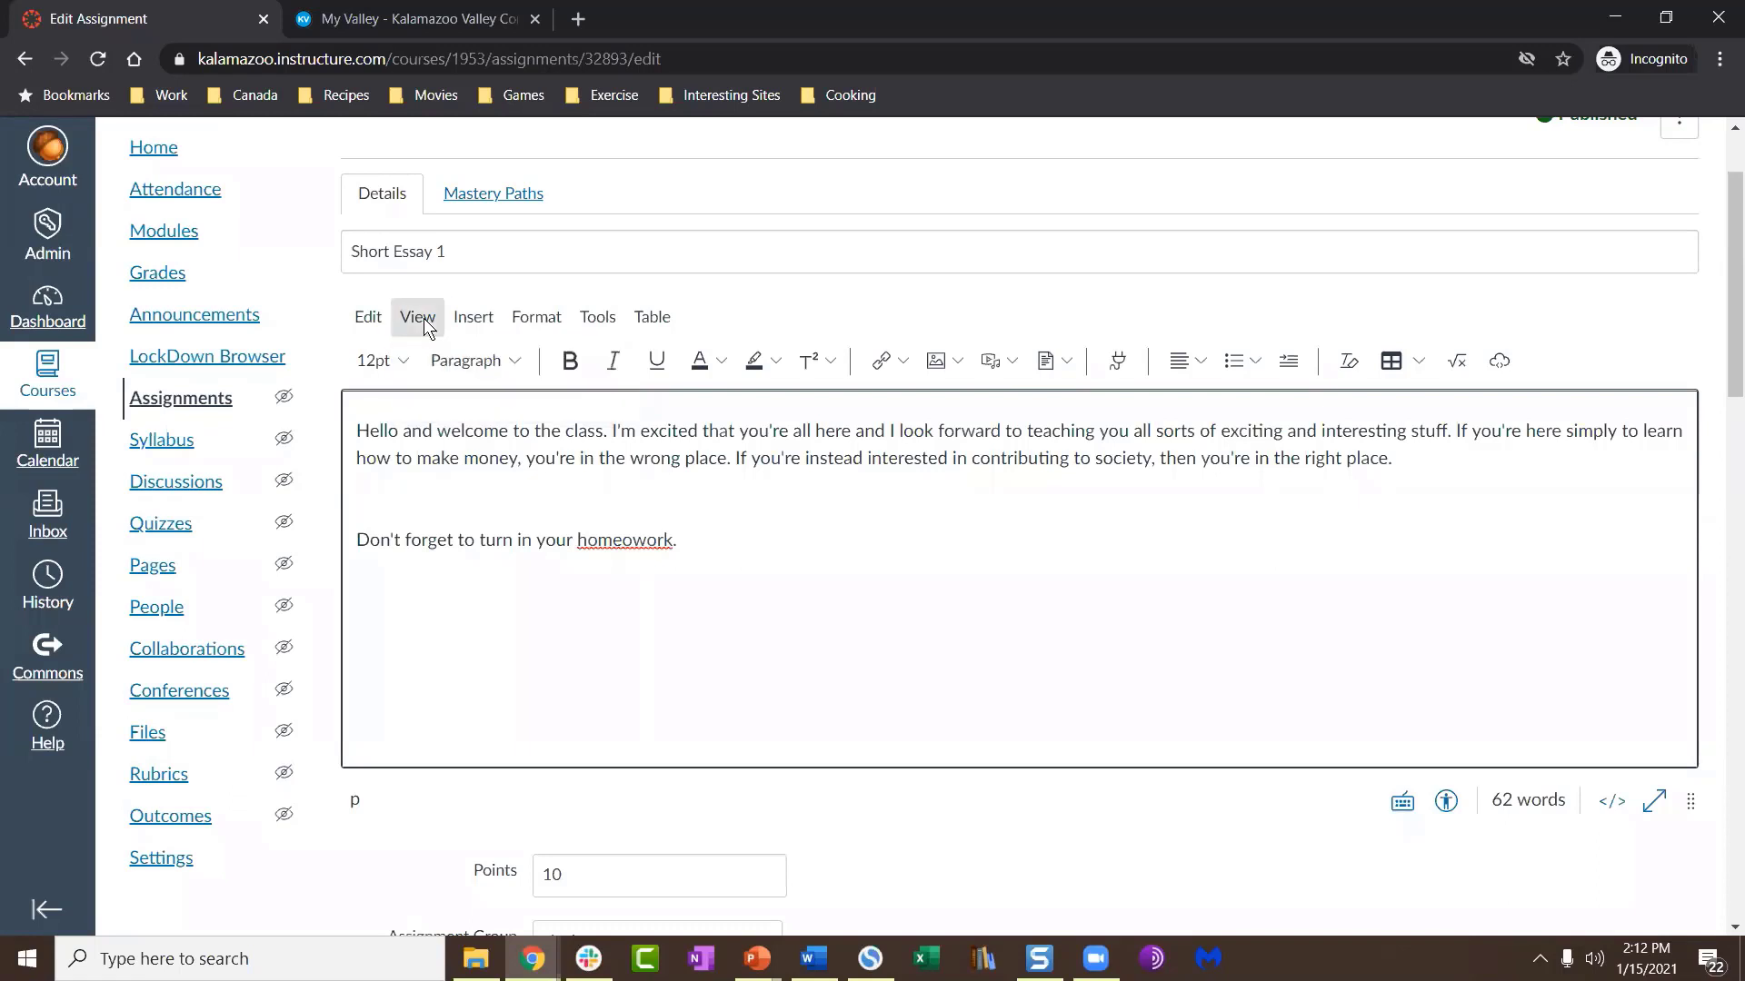
left_click(423, 318)
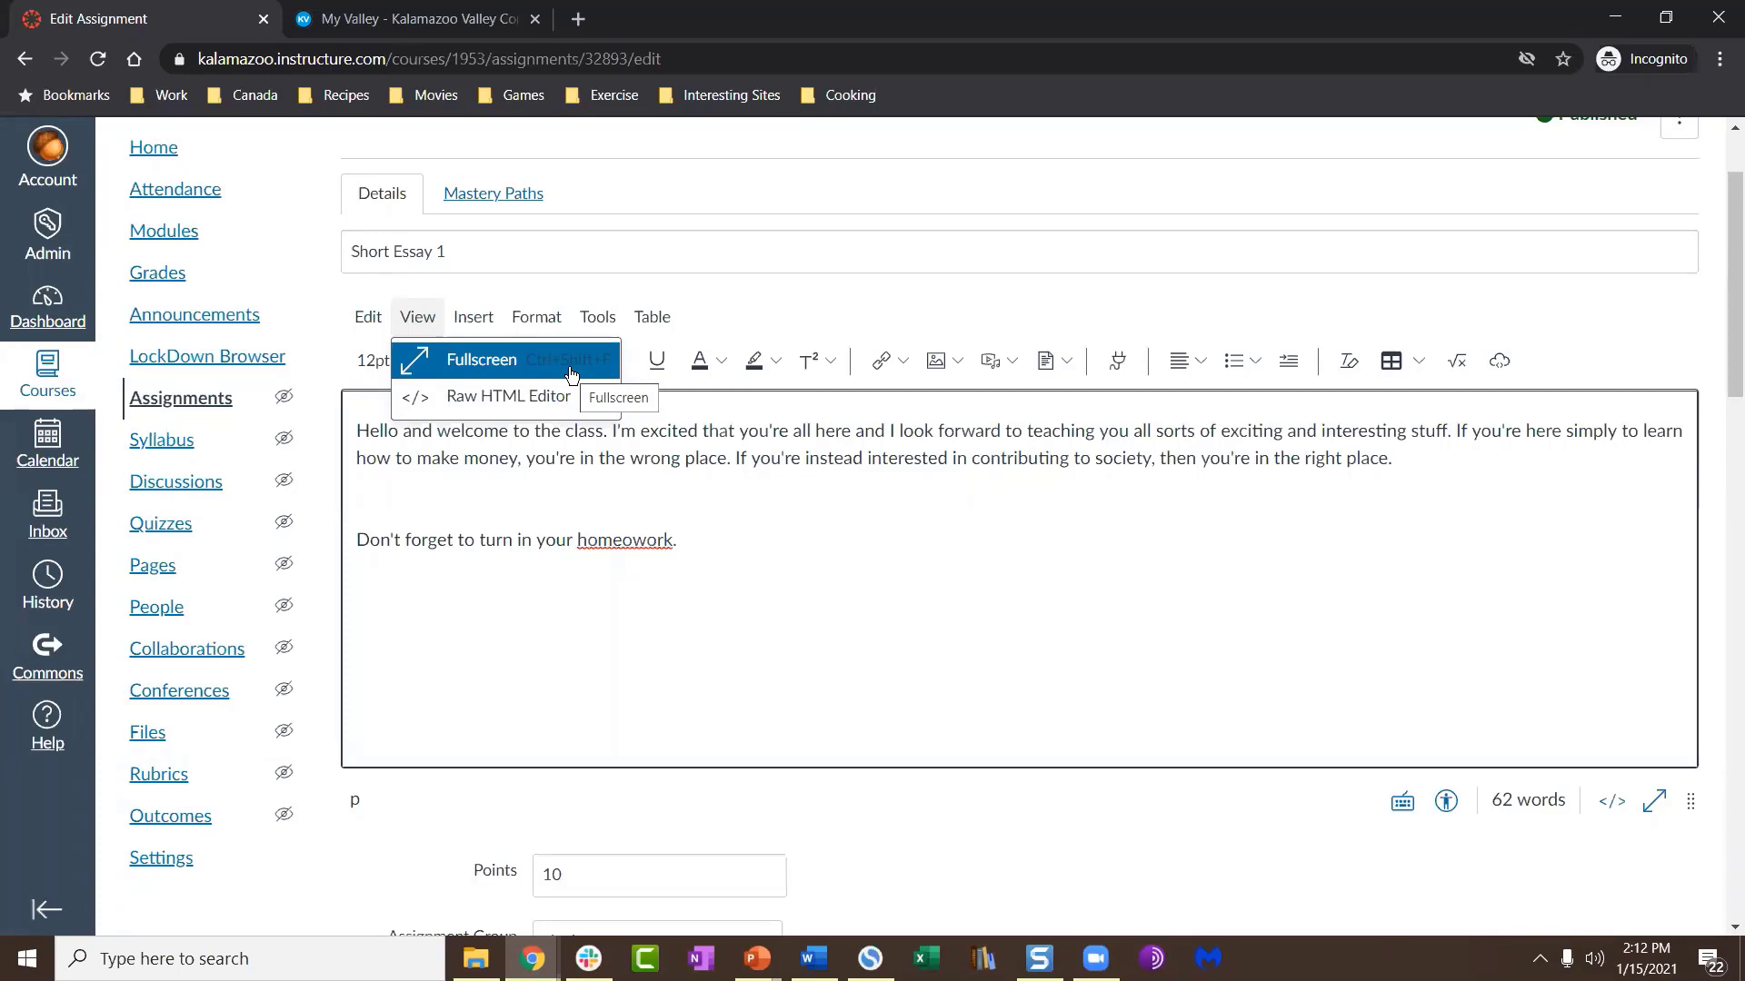
Step: Delete the empty line between the welcome paragraph and the homework reminder
left_click(703, 482)
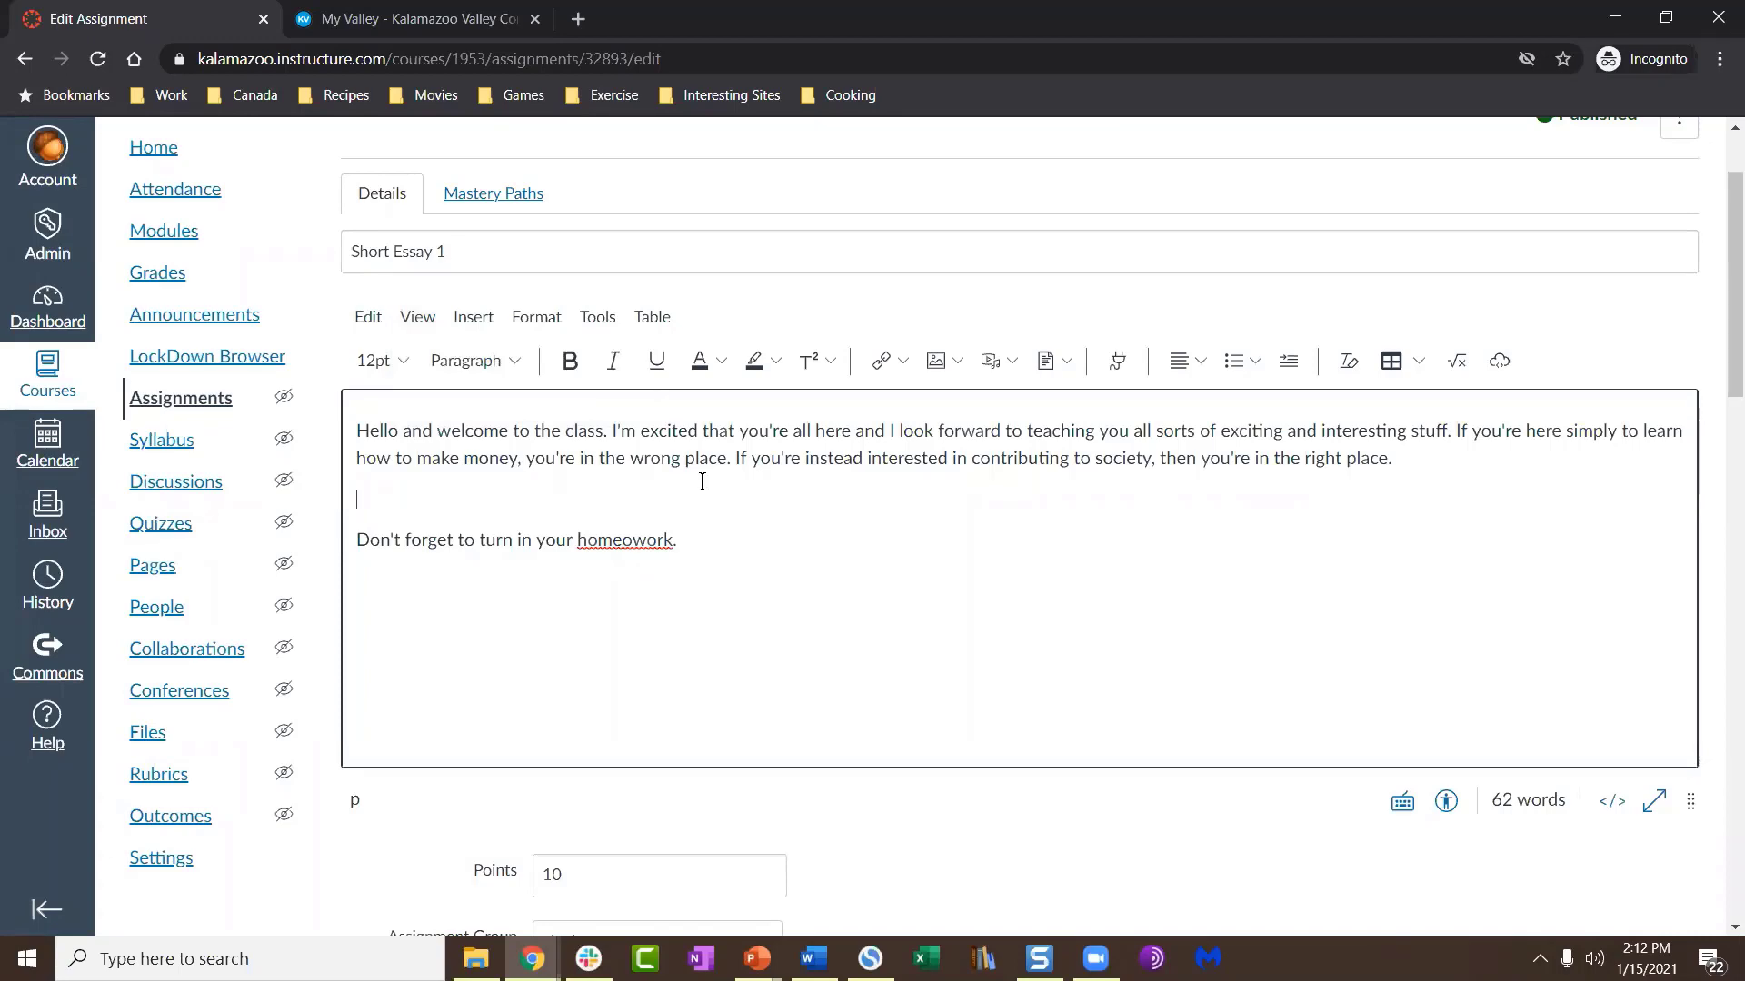
key("ctrl+shift+f")
left_click(432, 314)
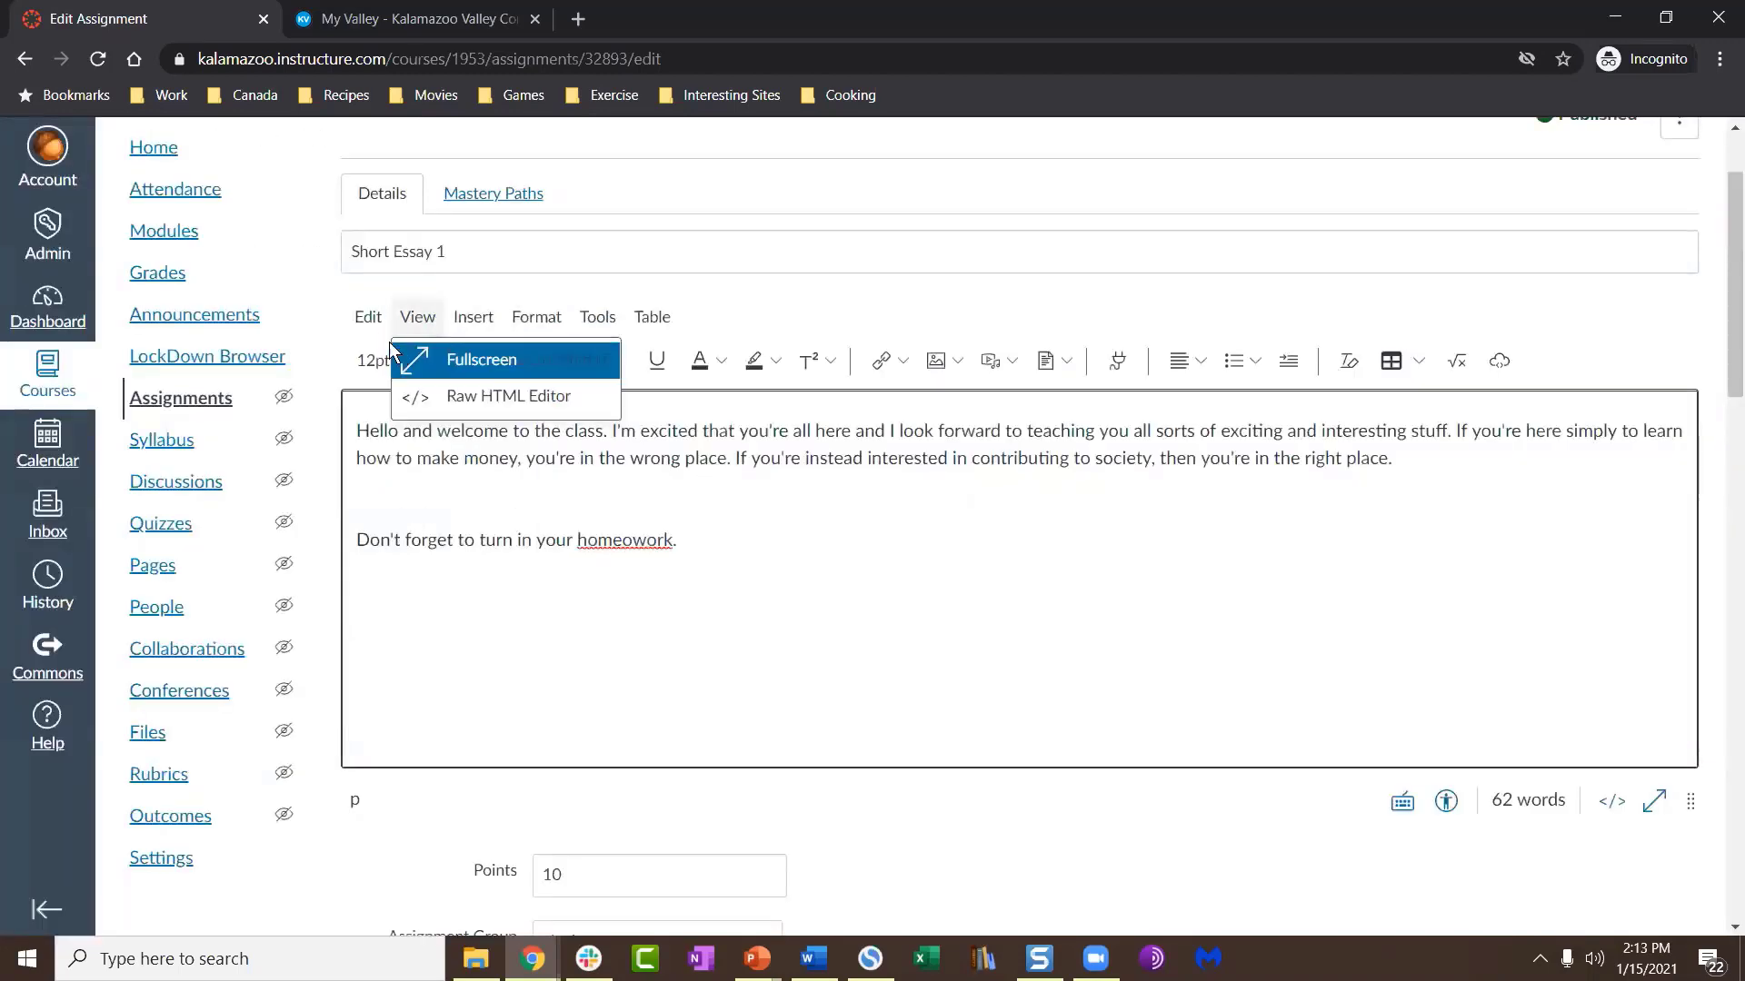
mouse_move(369, 318)
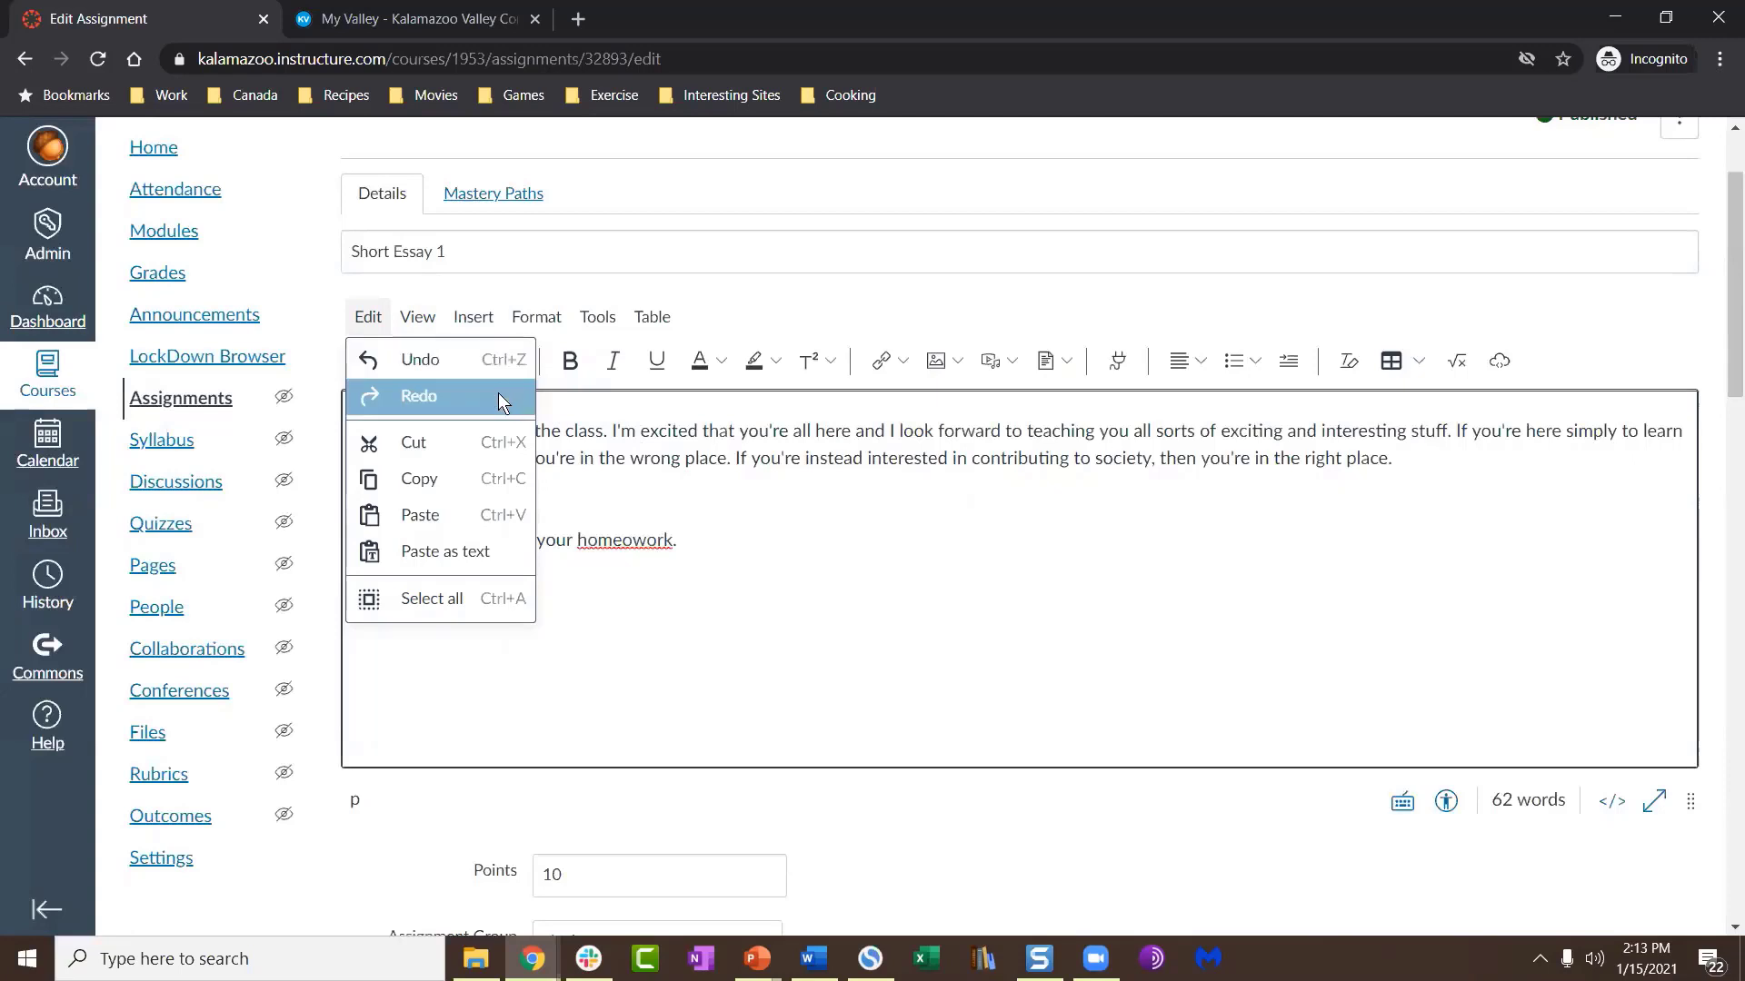
key("Escape")
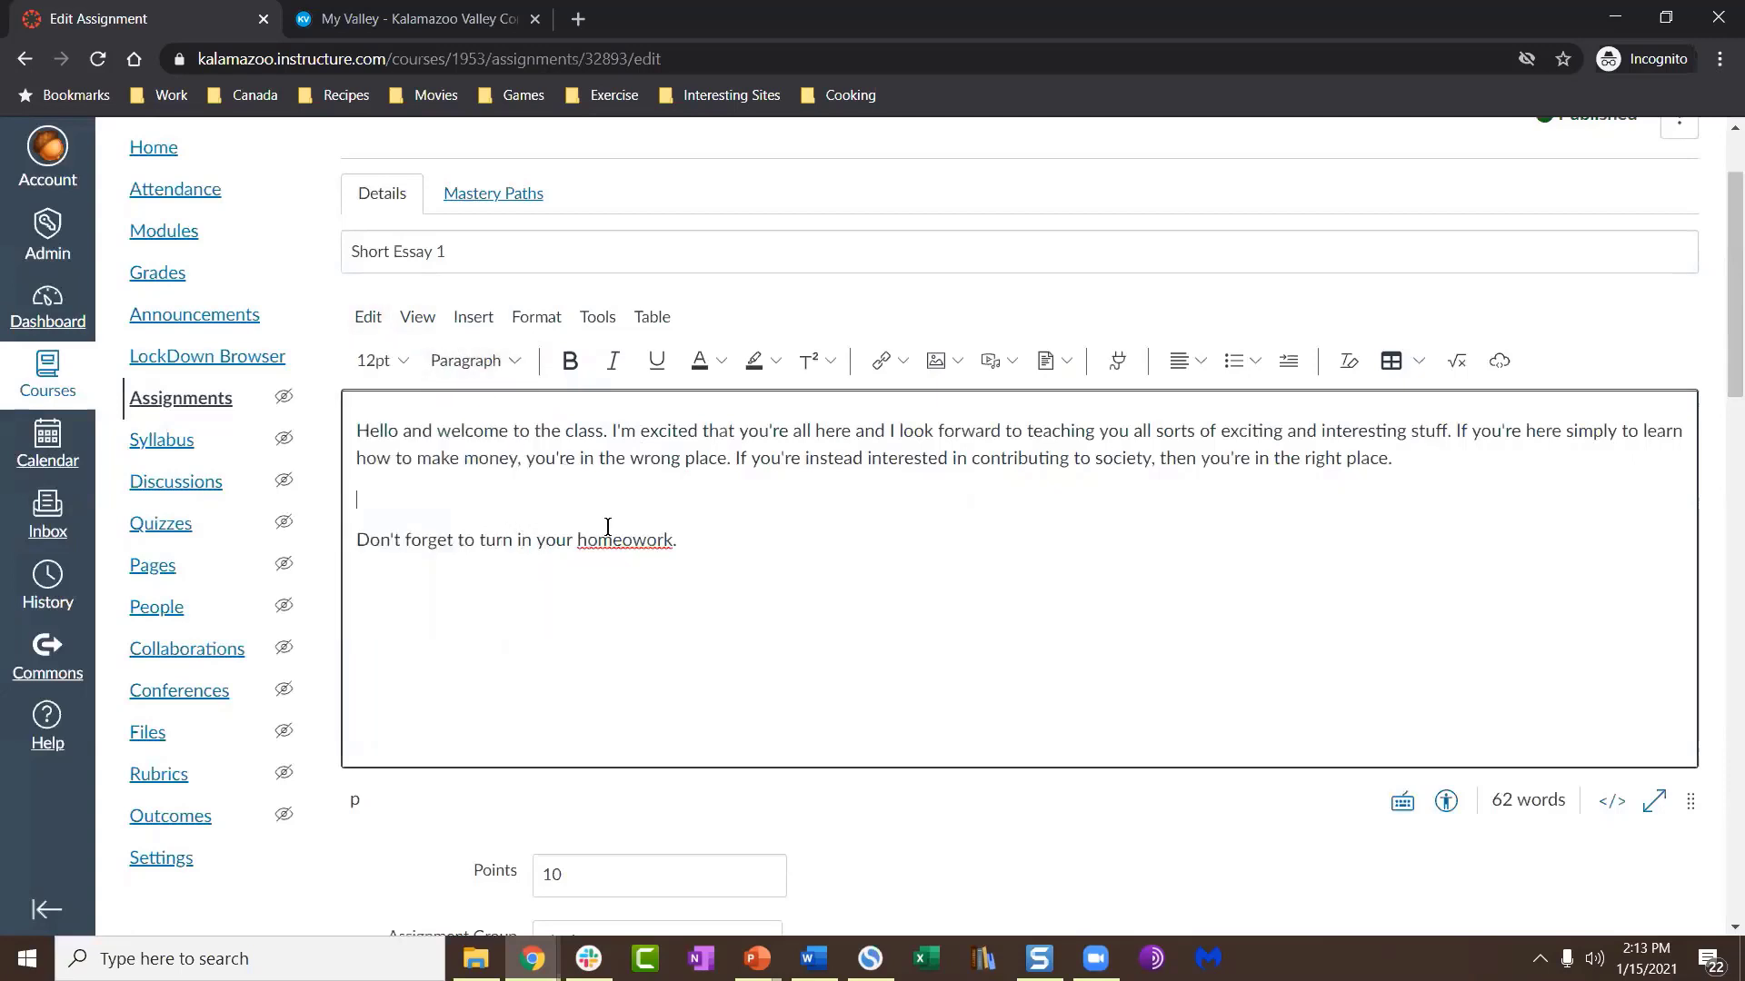
key("Delete")
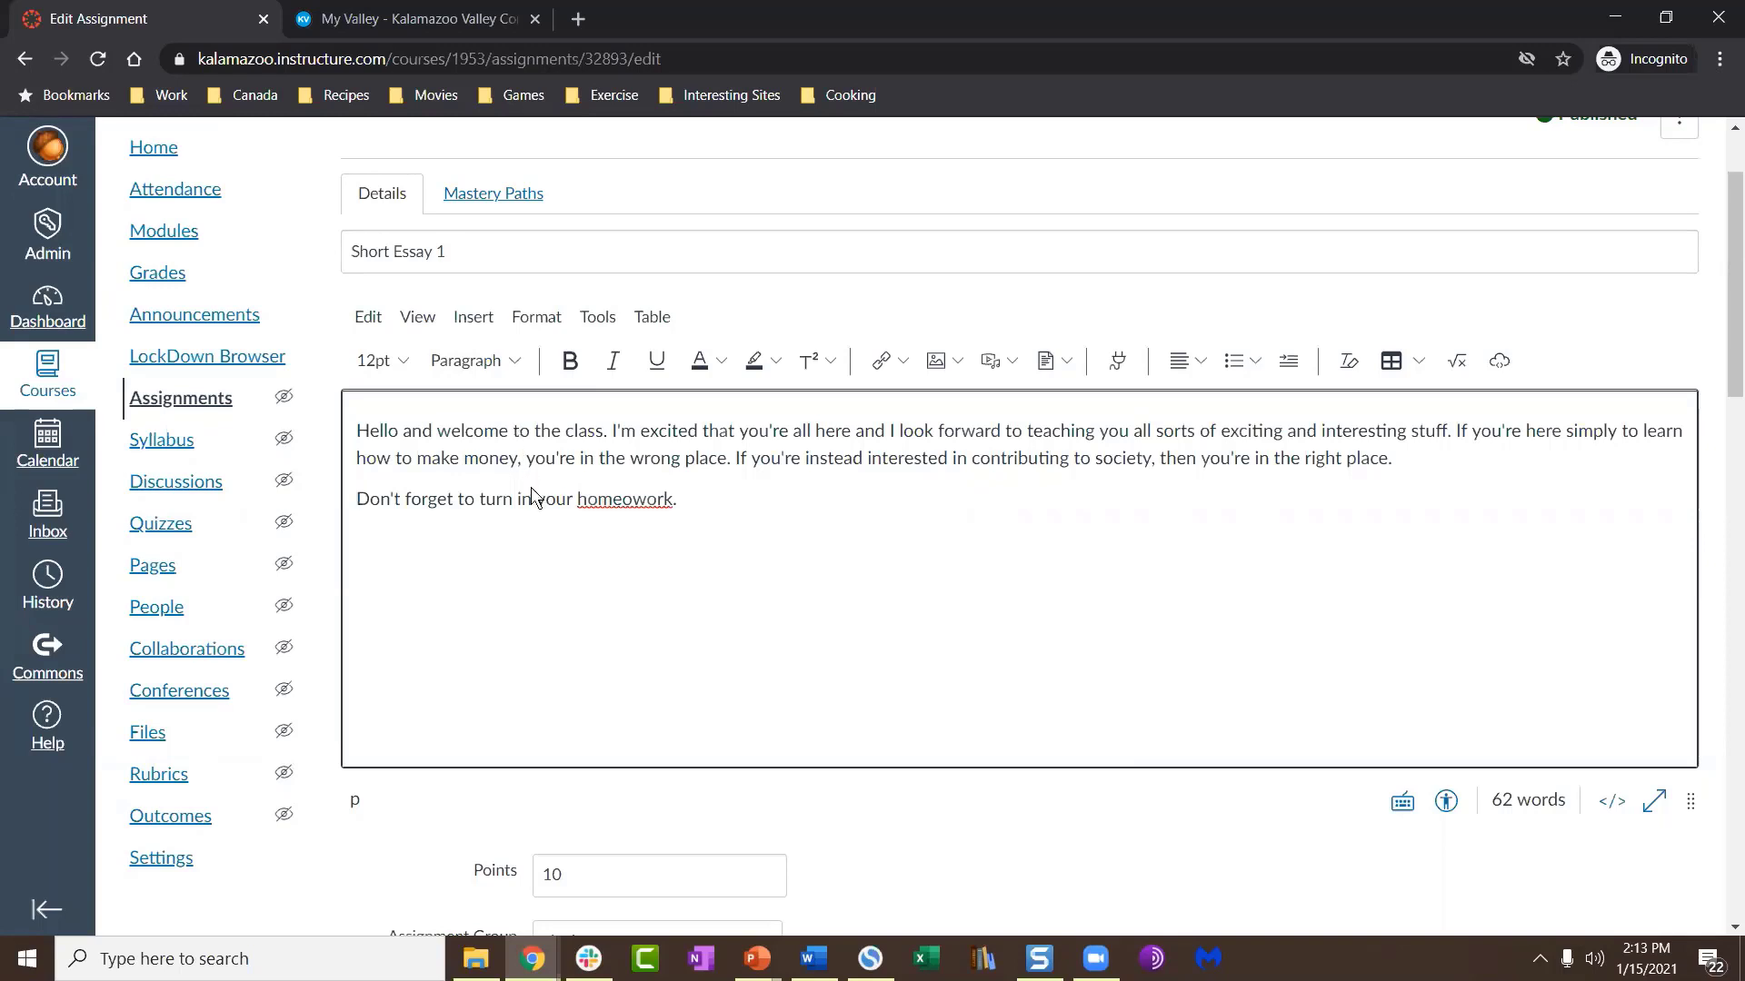
left_click(419, 316)
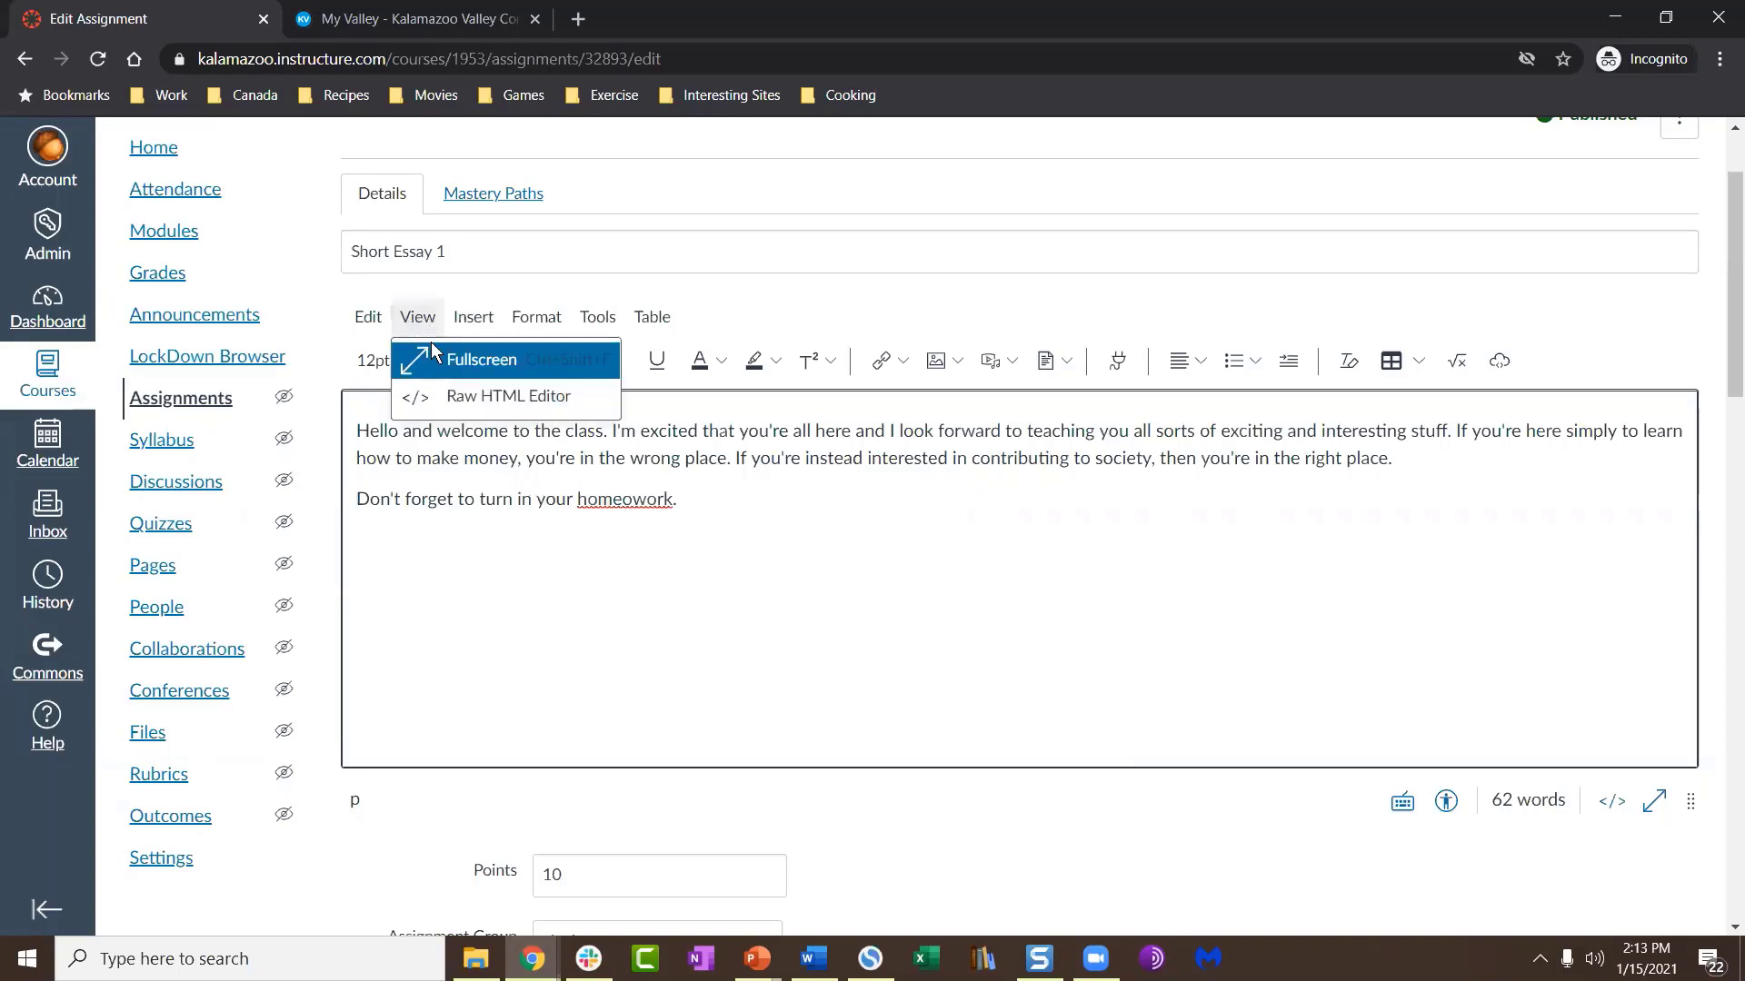
left_click(488, 487)
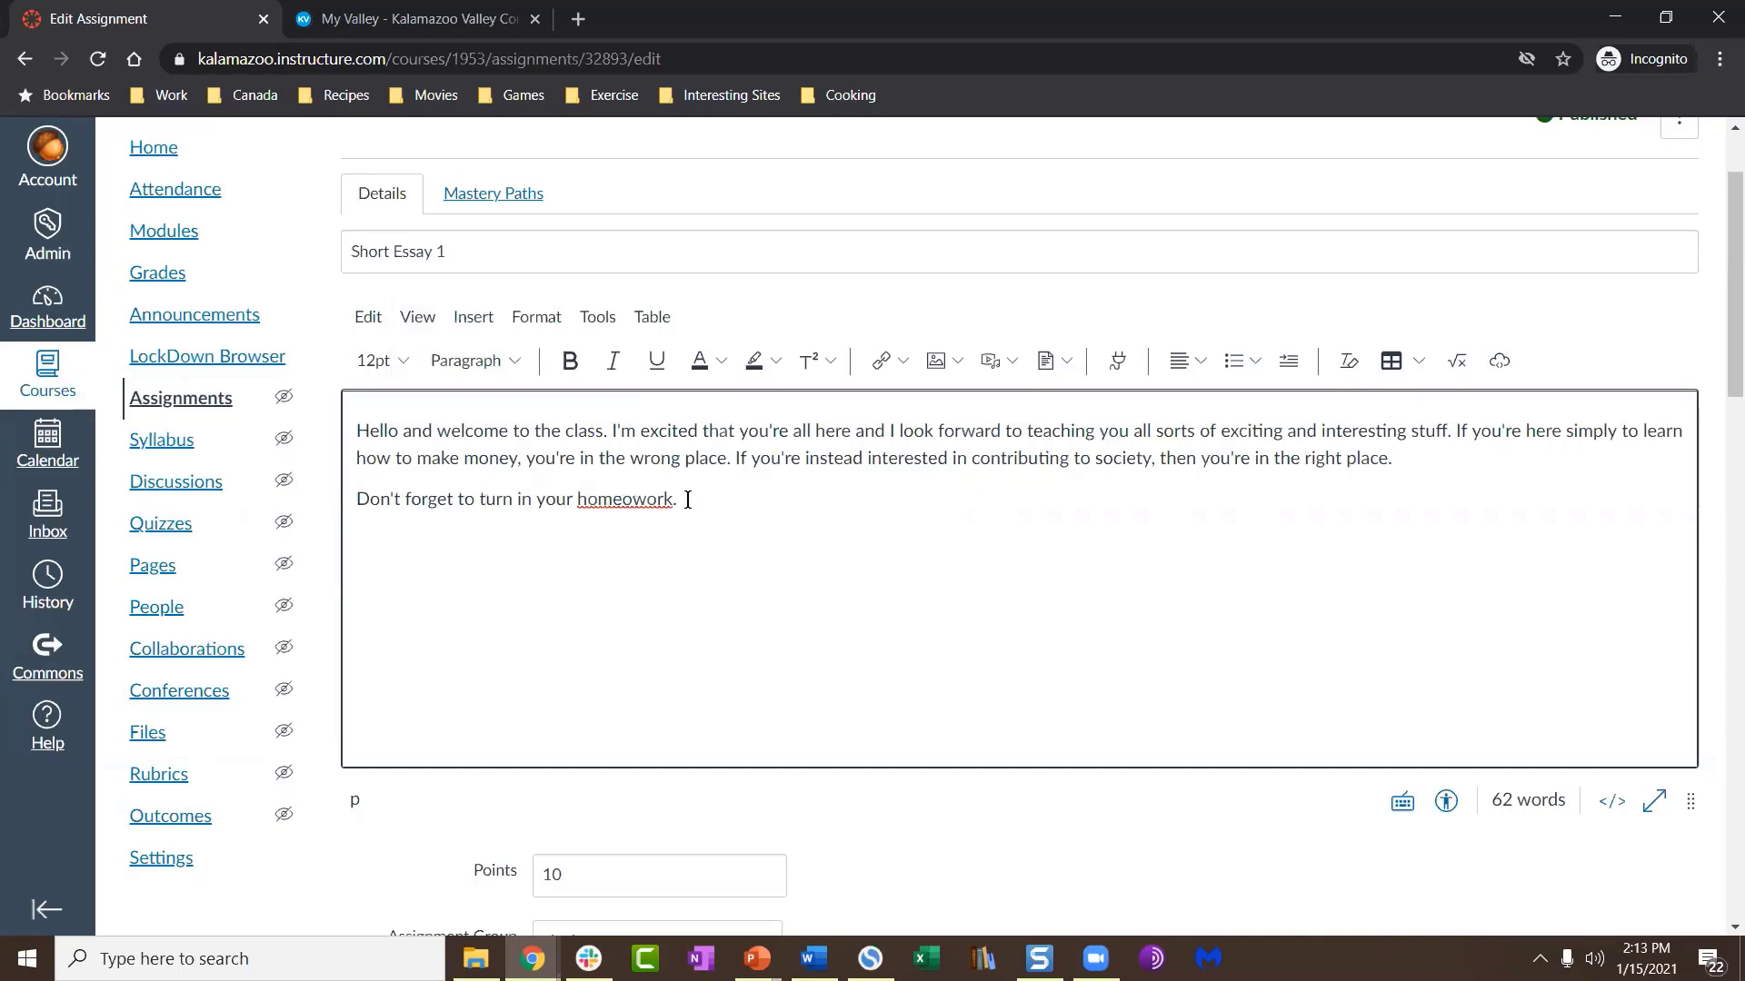
left_click(417, 316)
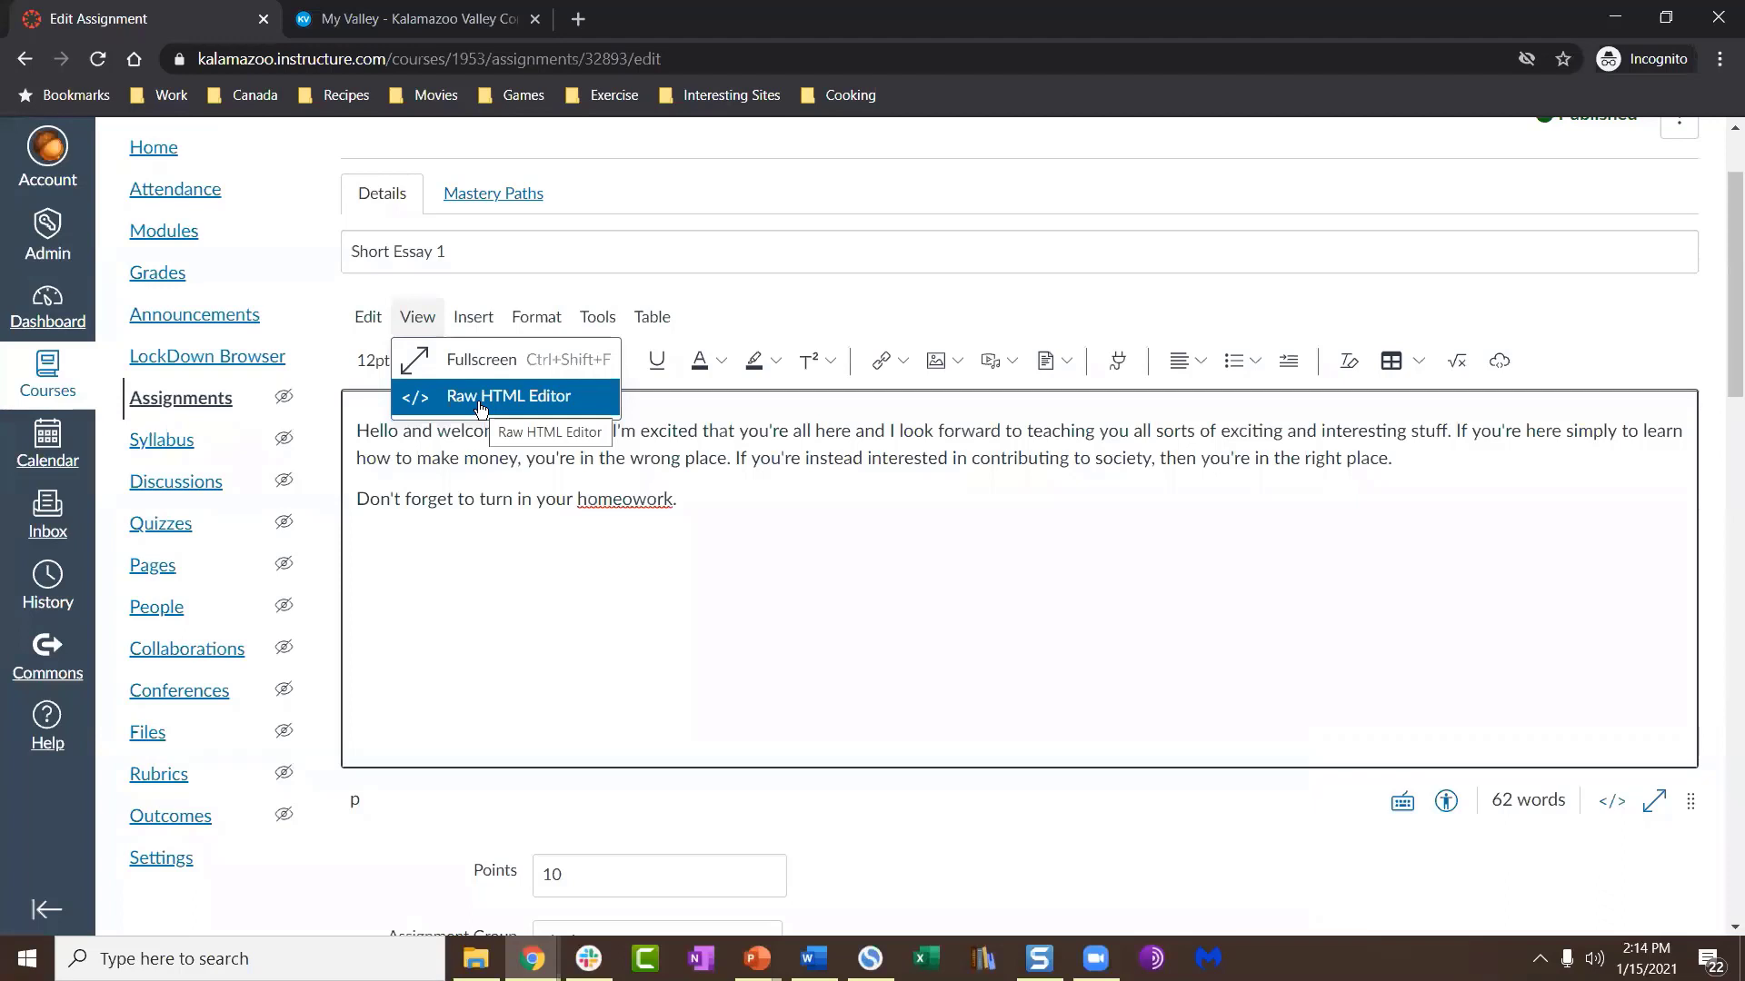
Step: Add an empty paragraph below the homework reminder and change its misspelled last word to "home work"
left_click(706, 475)
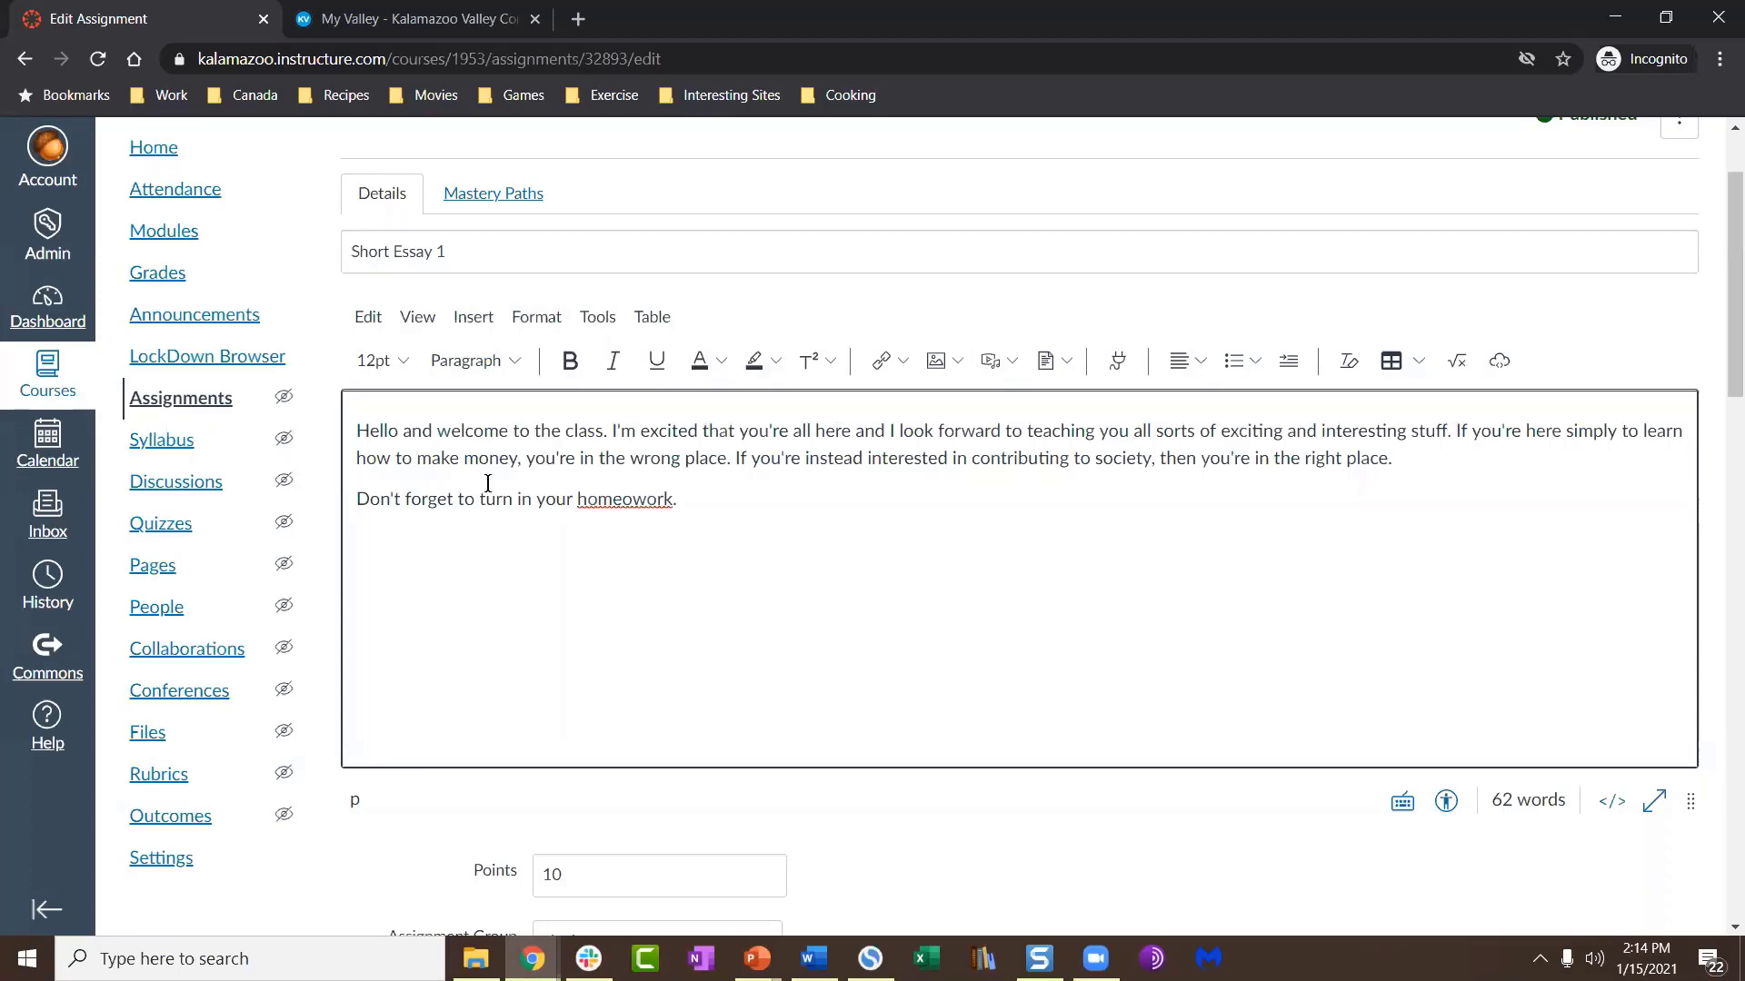
key("Return")
left_click(636, 498)
key("BackSpace")
left_click(680, 504)
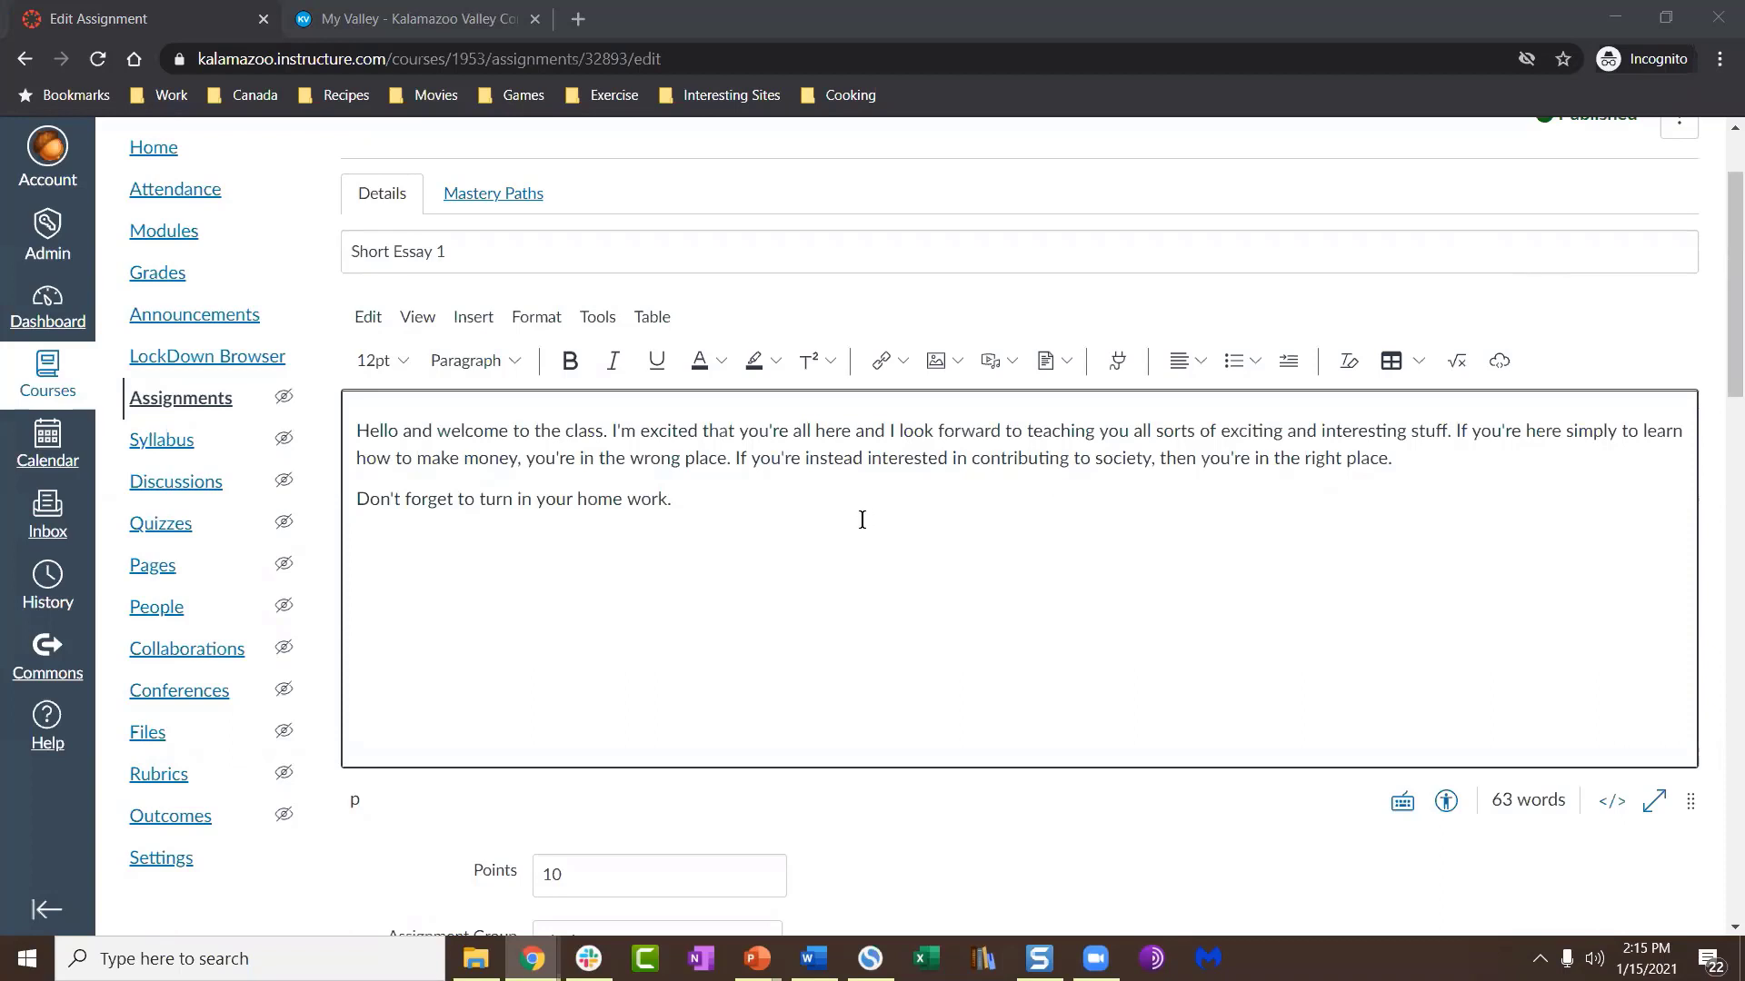
Step: Show the description's code in the Raw HTML Editor
left_click(413, 320)
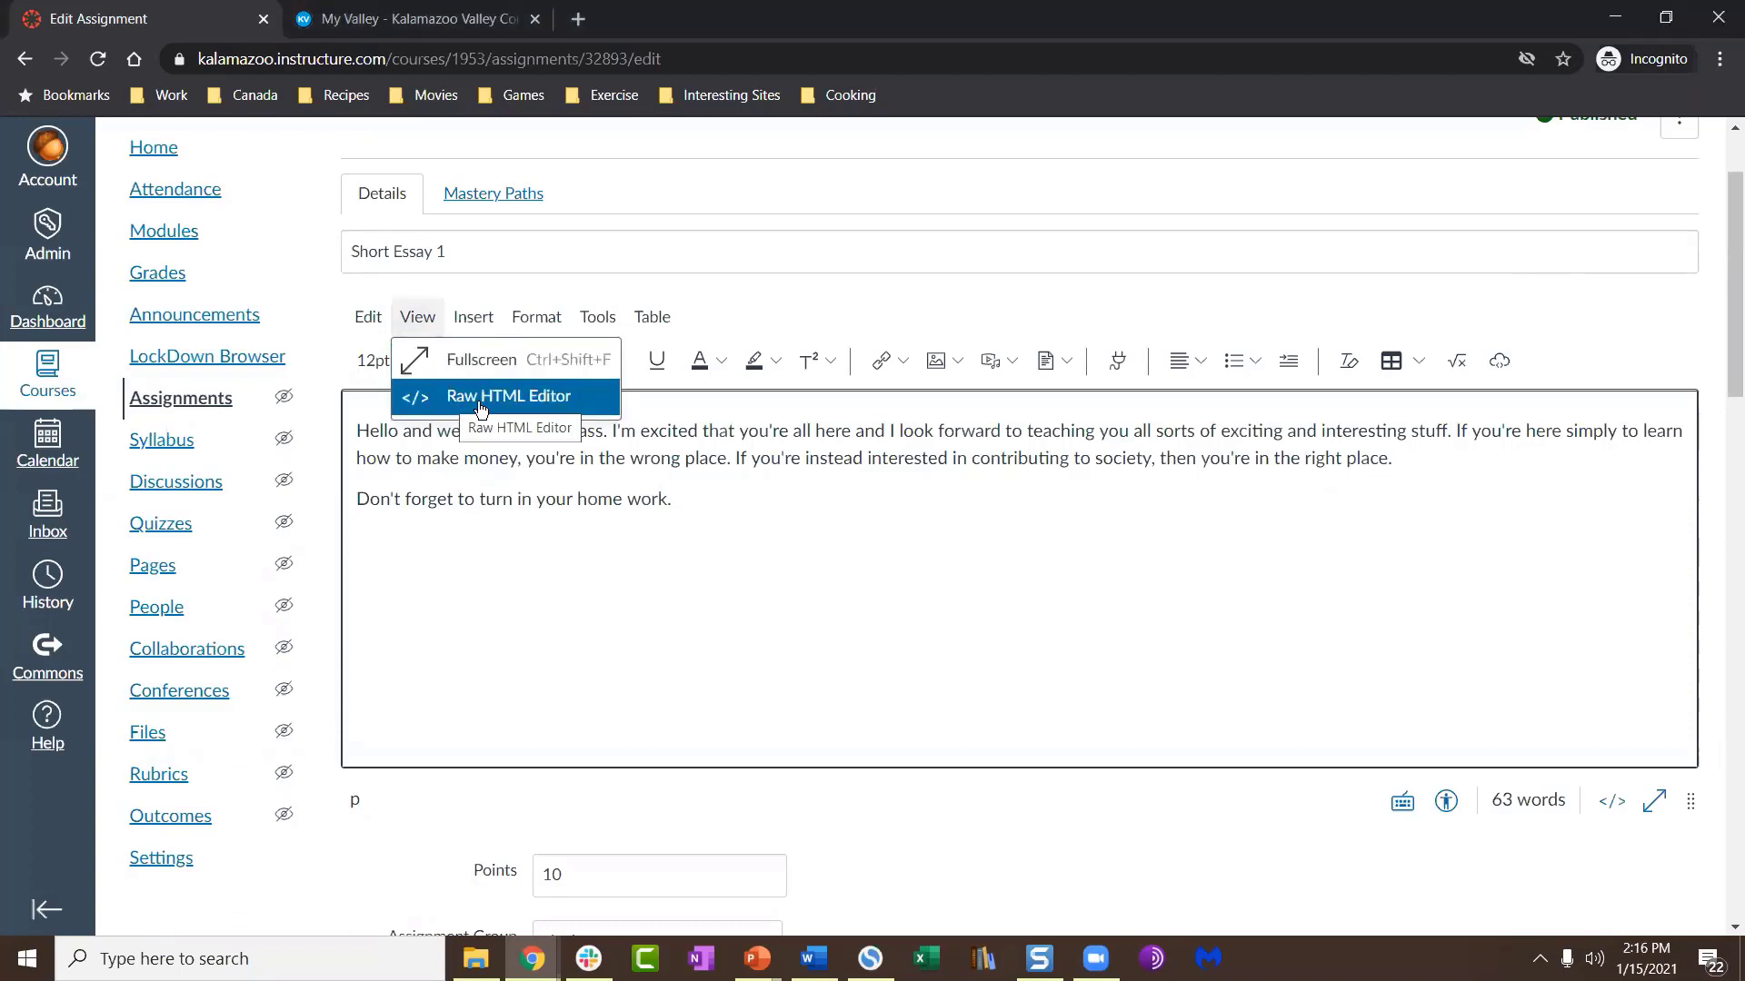
left_click(690, 496)
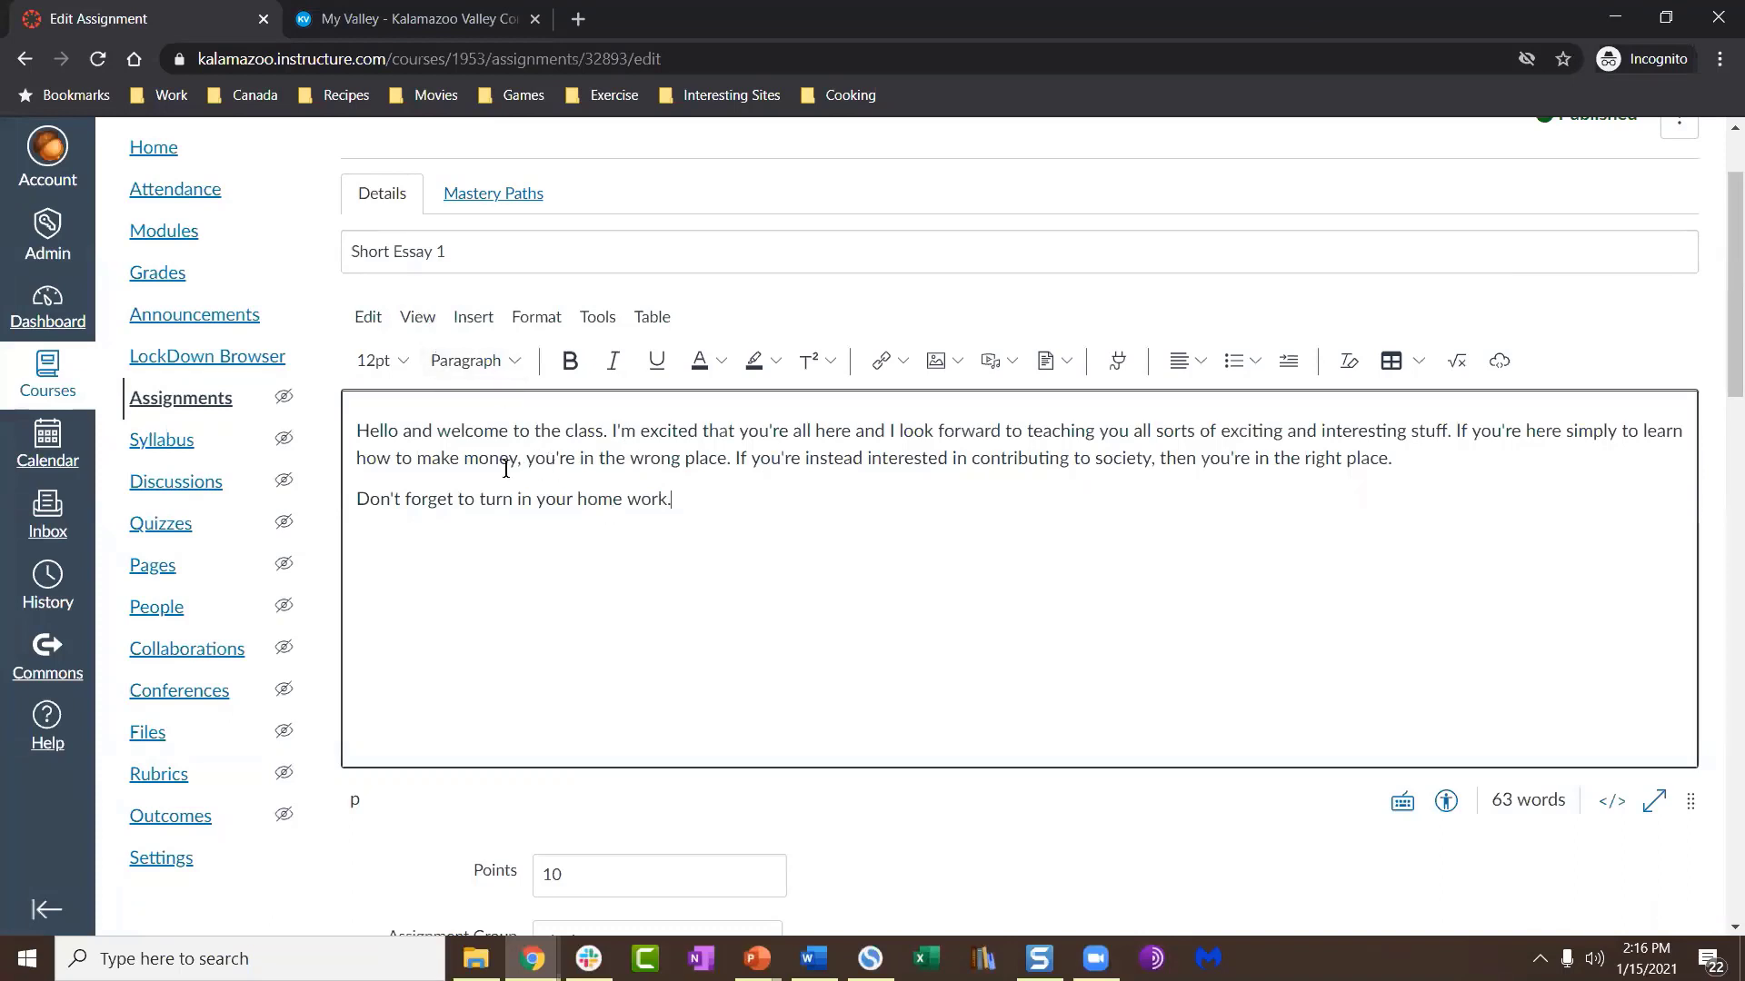
left_click(425, 320)
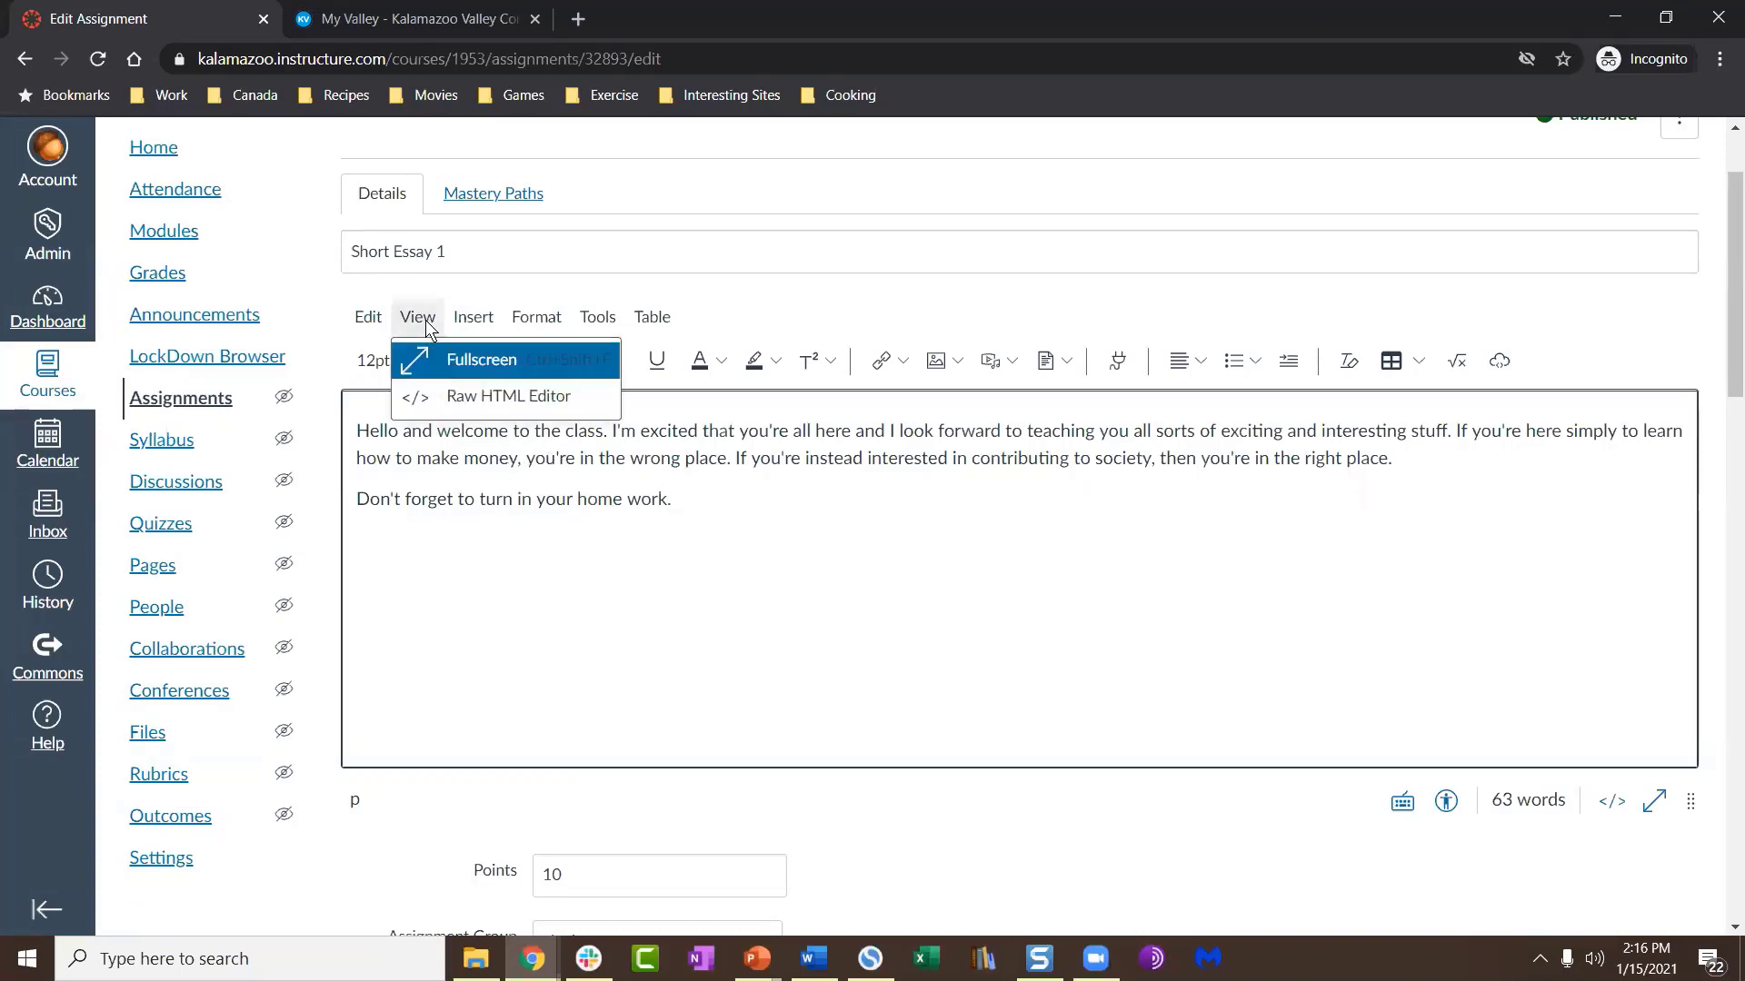
left_click(450, 402)
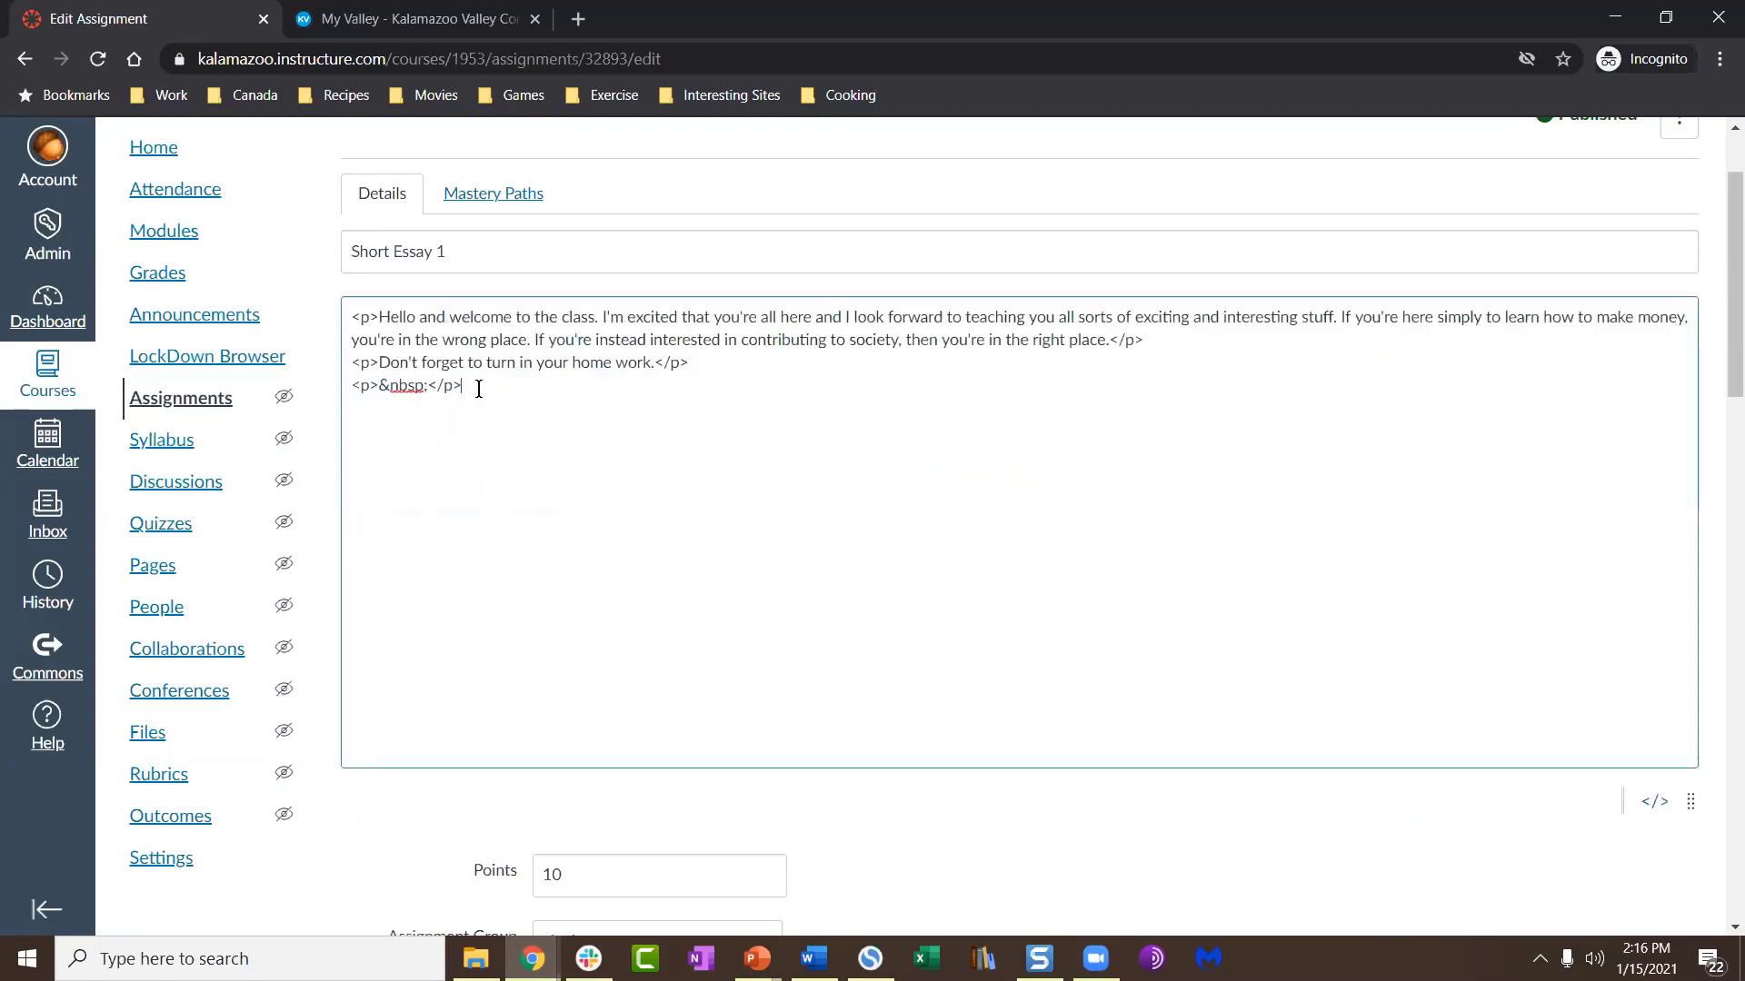
Step: Examine the closing </p> tags of the last two paragraphs in the HTML code and return to the rich text view
left_click_drag(464, 386, 430, 385)
left_click(458, 385)
left_click_drag(670, 361, 691, 363)
left_click(532, 392)
scroll(499, 345, "up", 1)
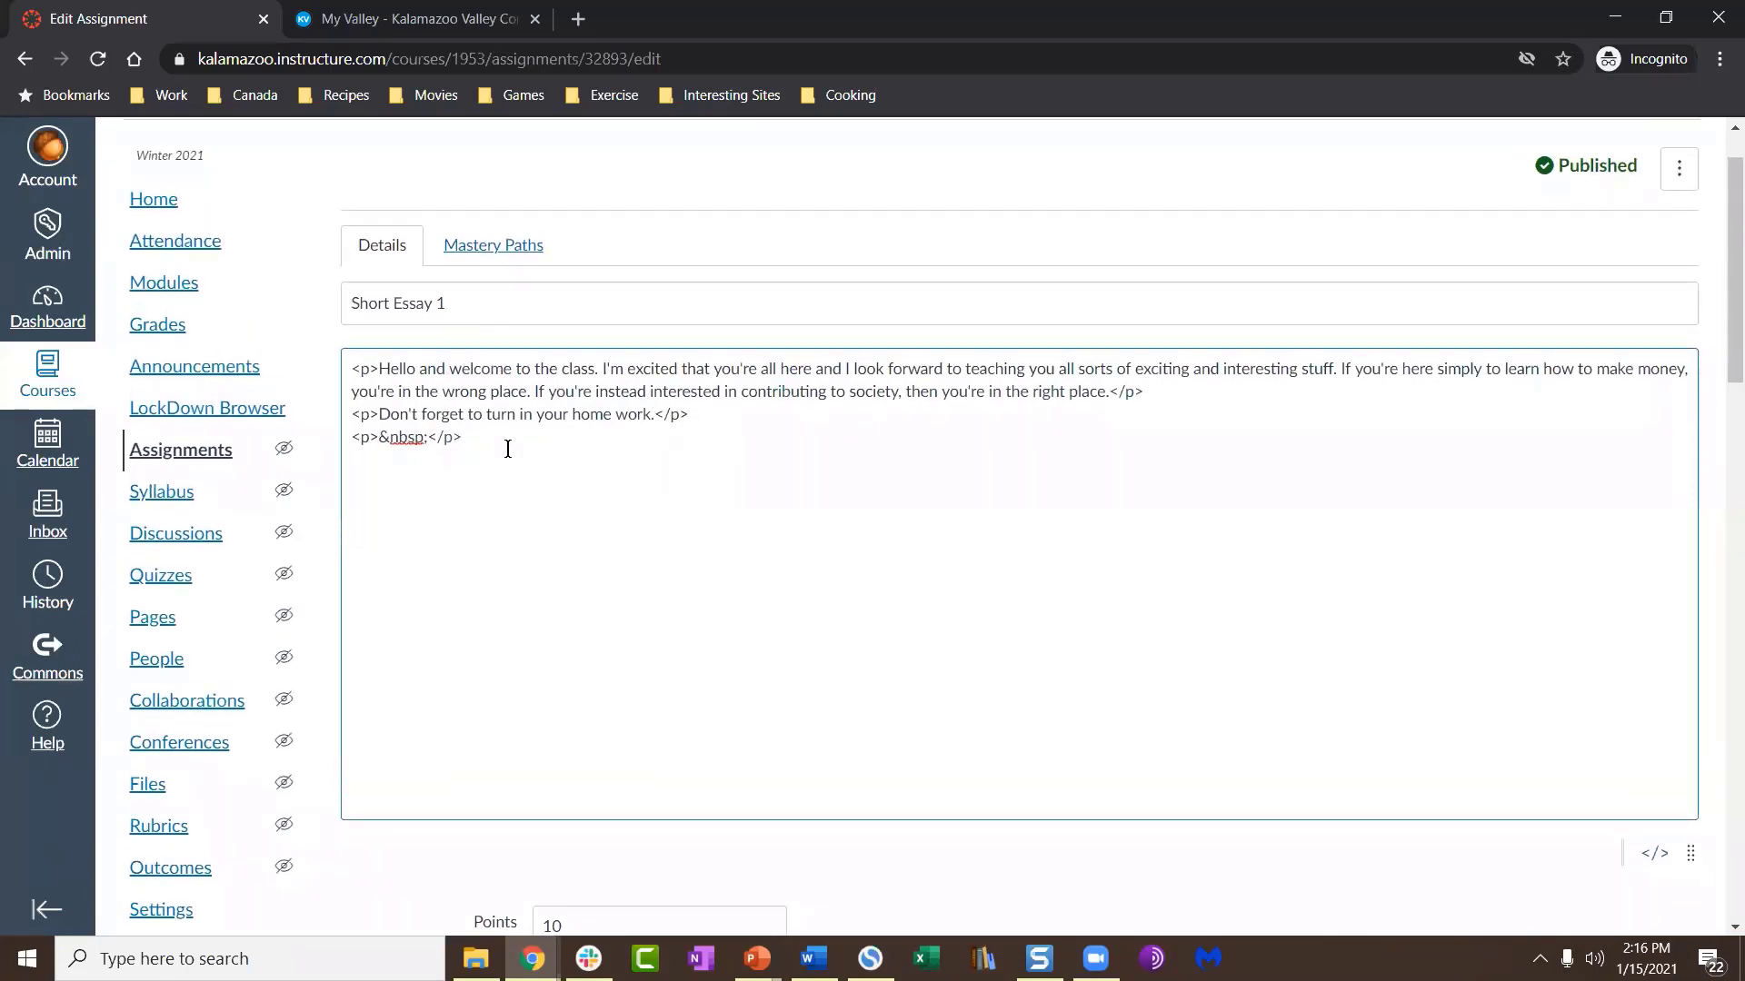
scroll(508, 449, "up", 1)
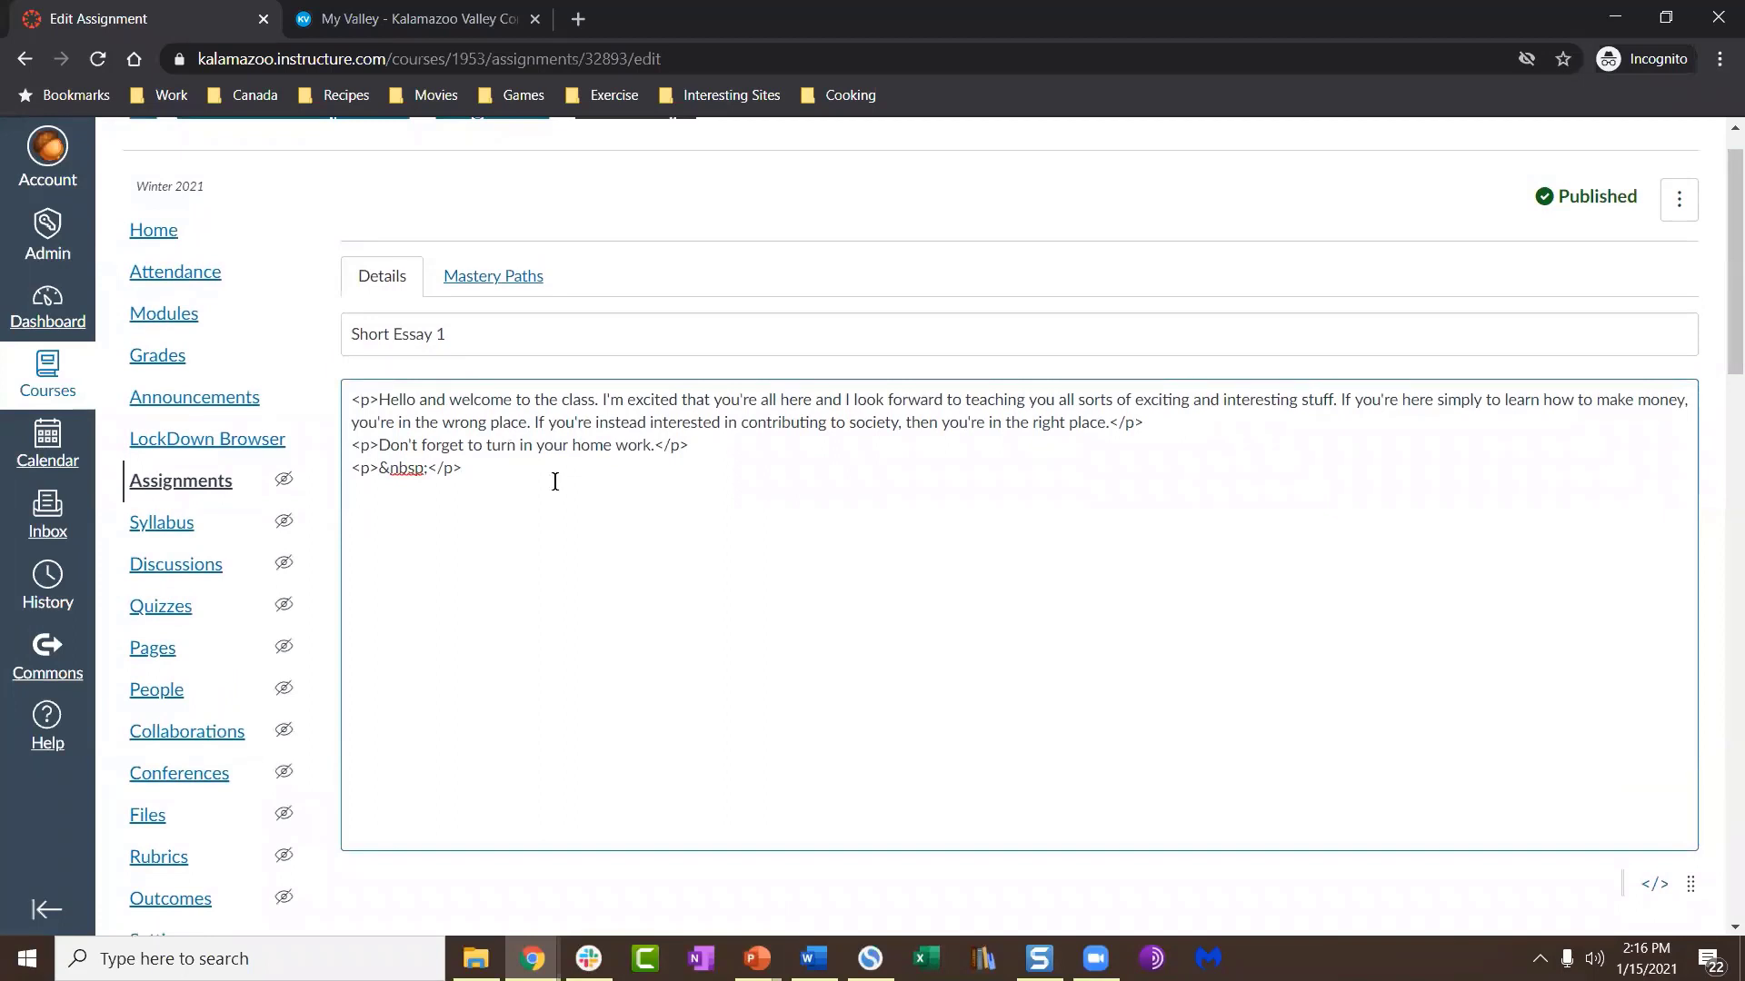
scroll(535, 479, "down", 1)
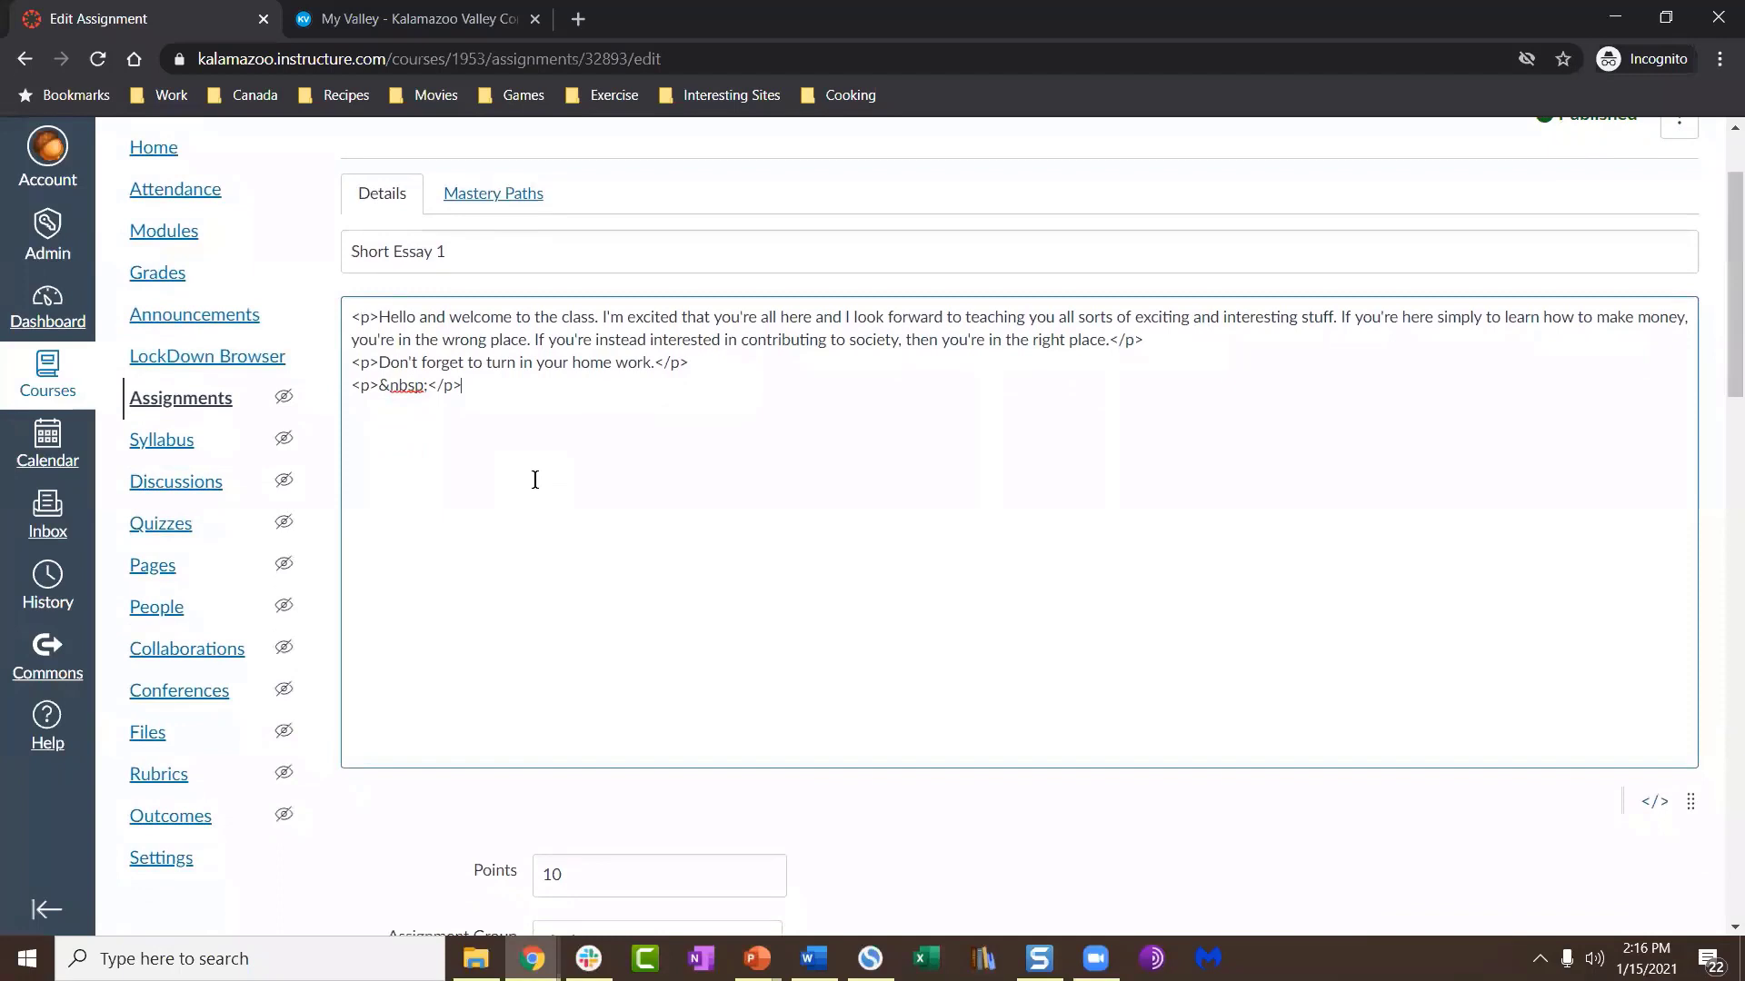
scroll(535, 480, "up", 1)
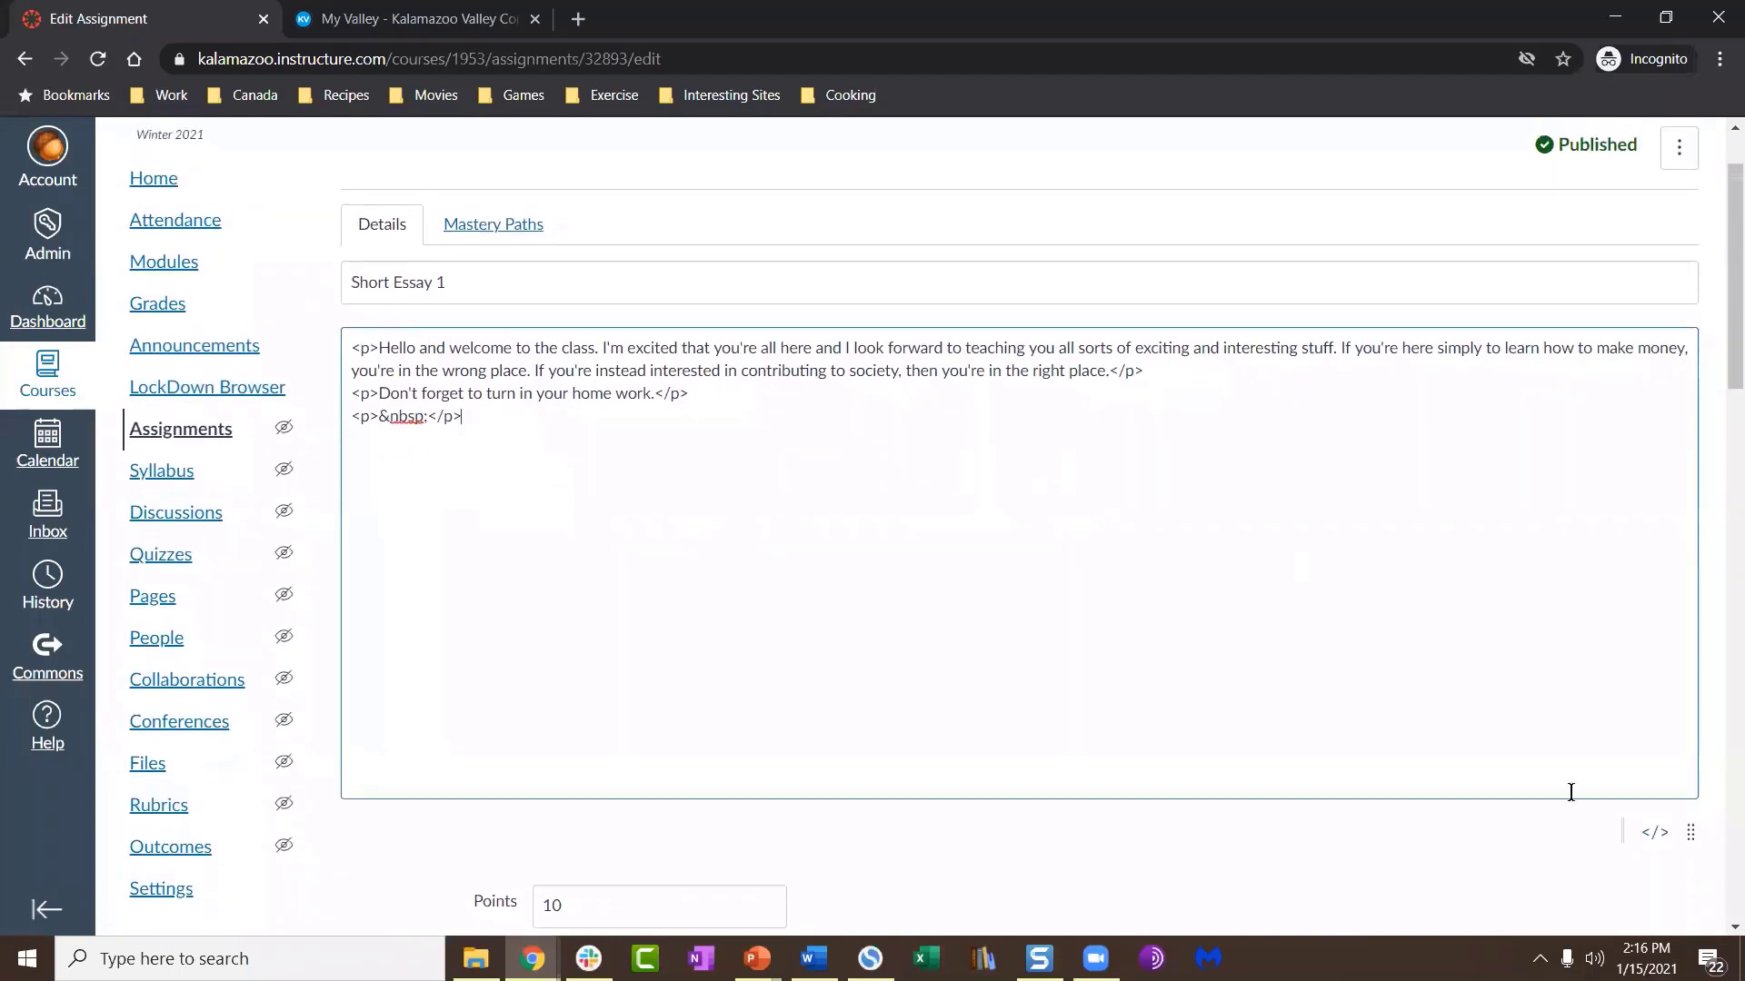
left_click(1652, 834)
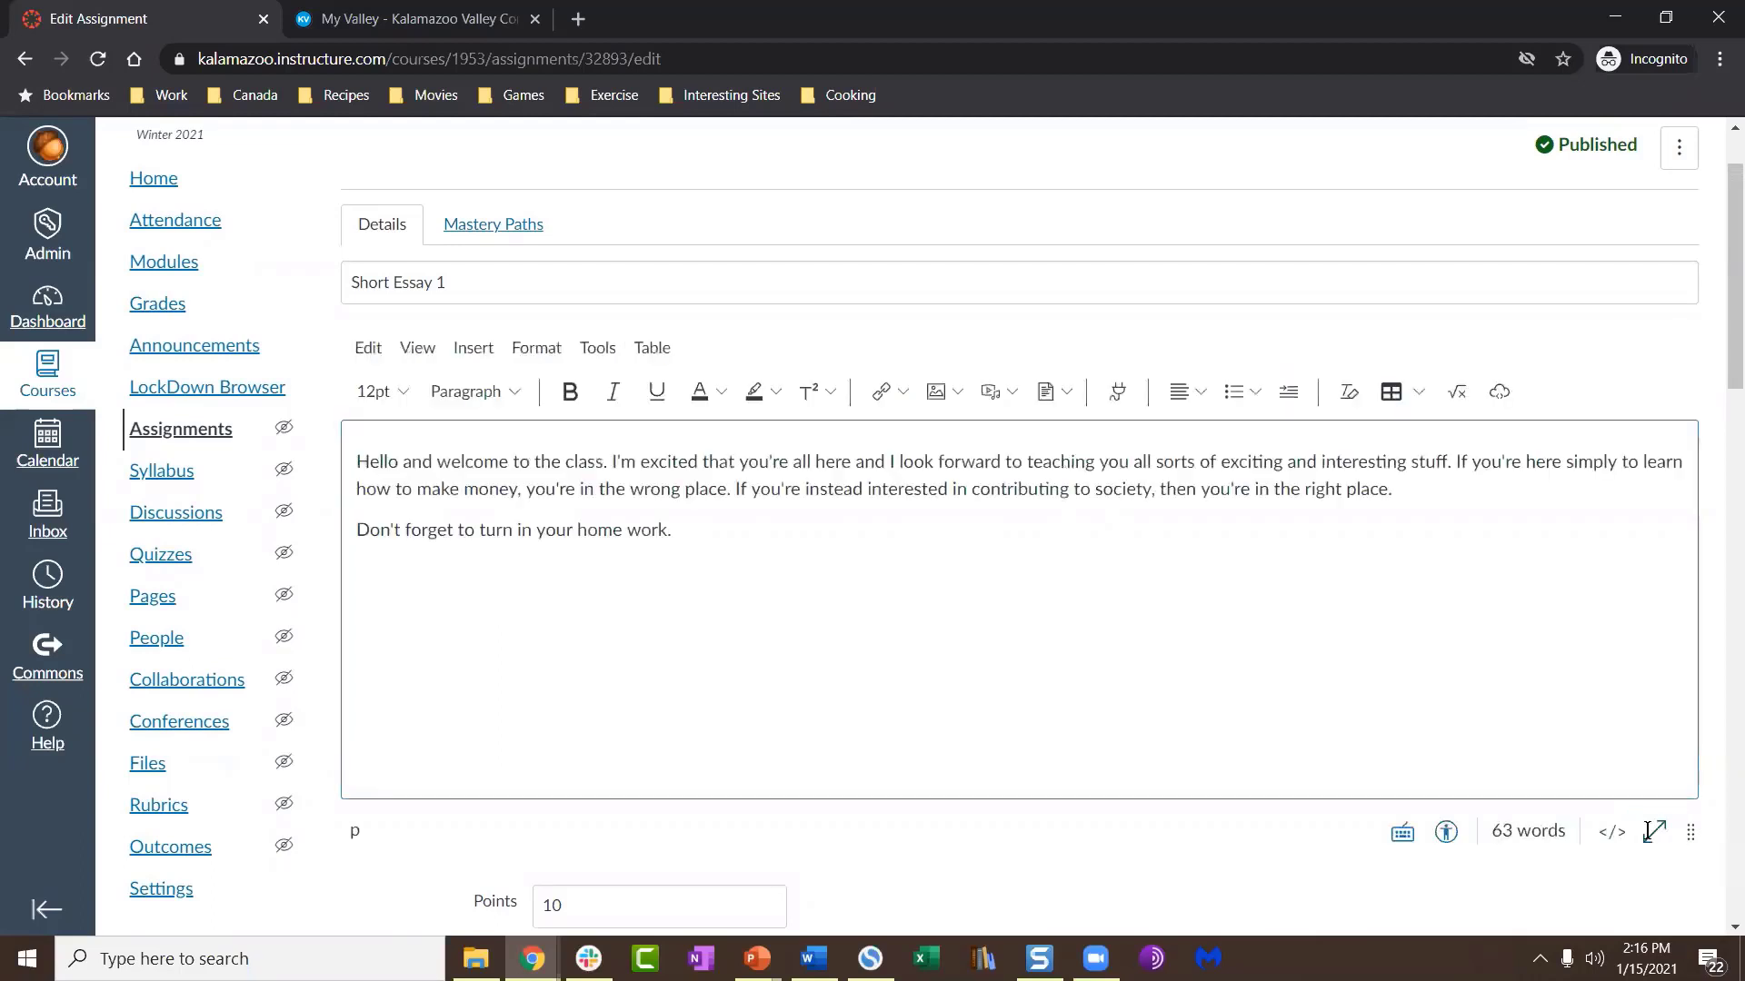
Step: Switch the description to the Raw HTML Editor and back to the rich text view twice
left_click(706, 537)
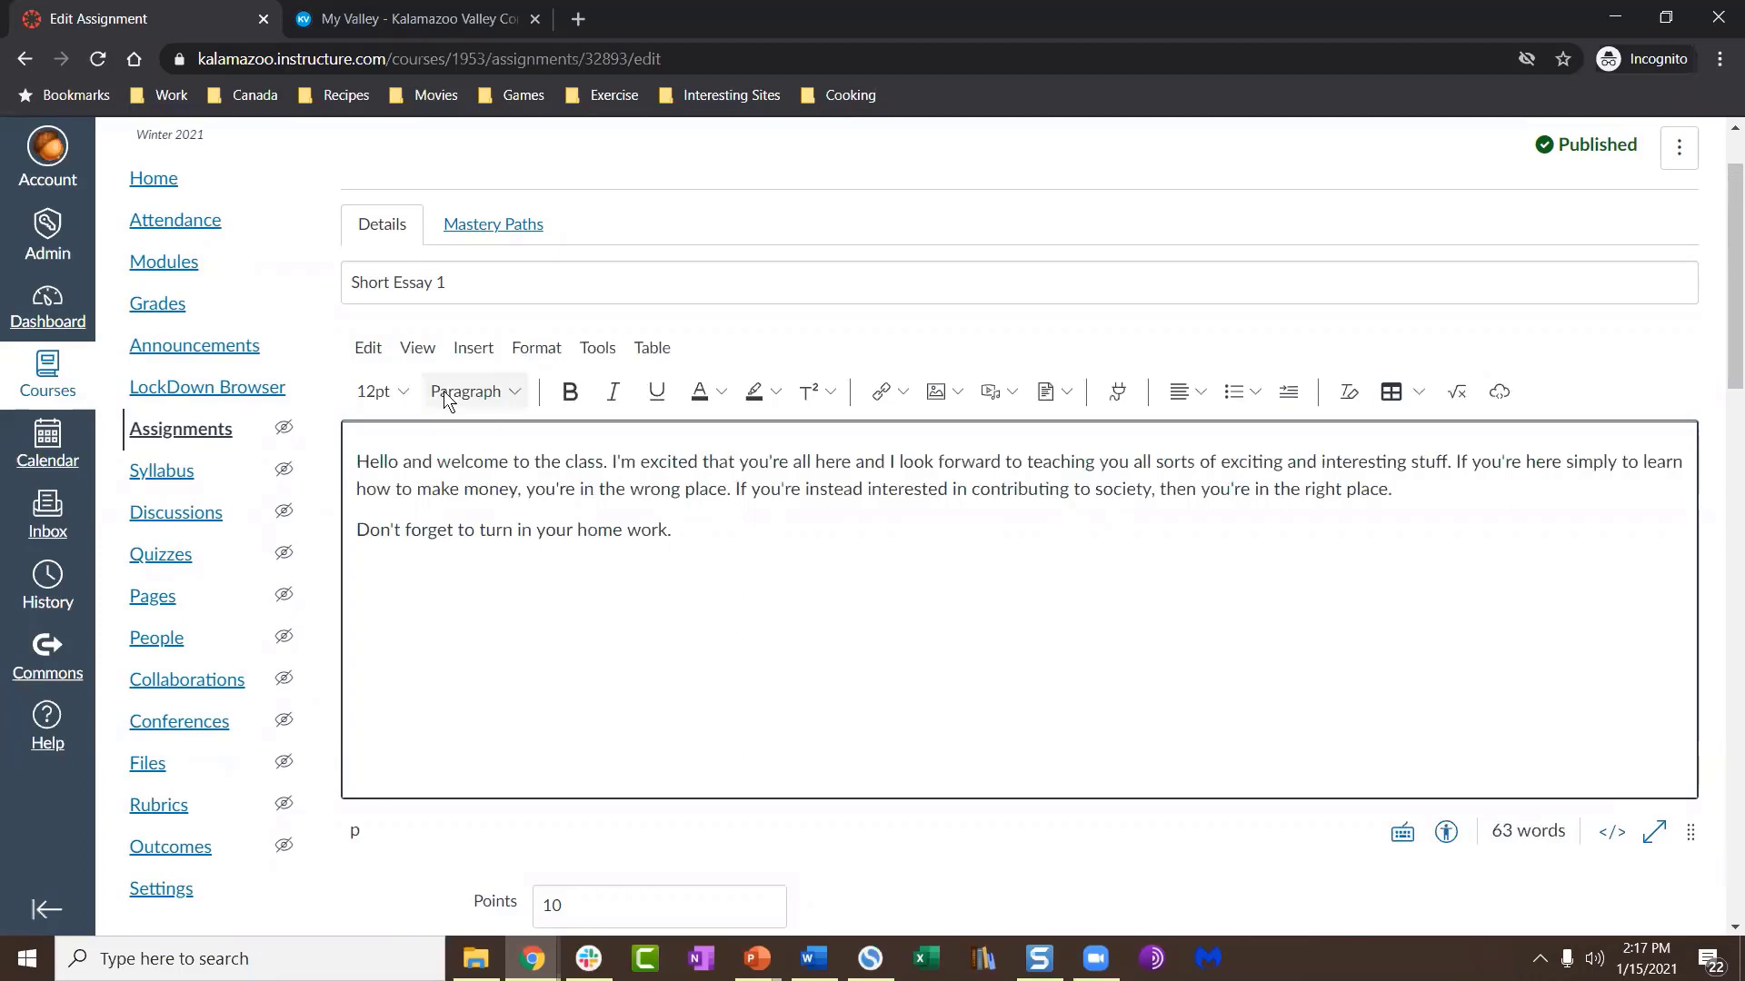
left_click(418, 348)
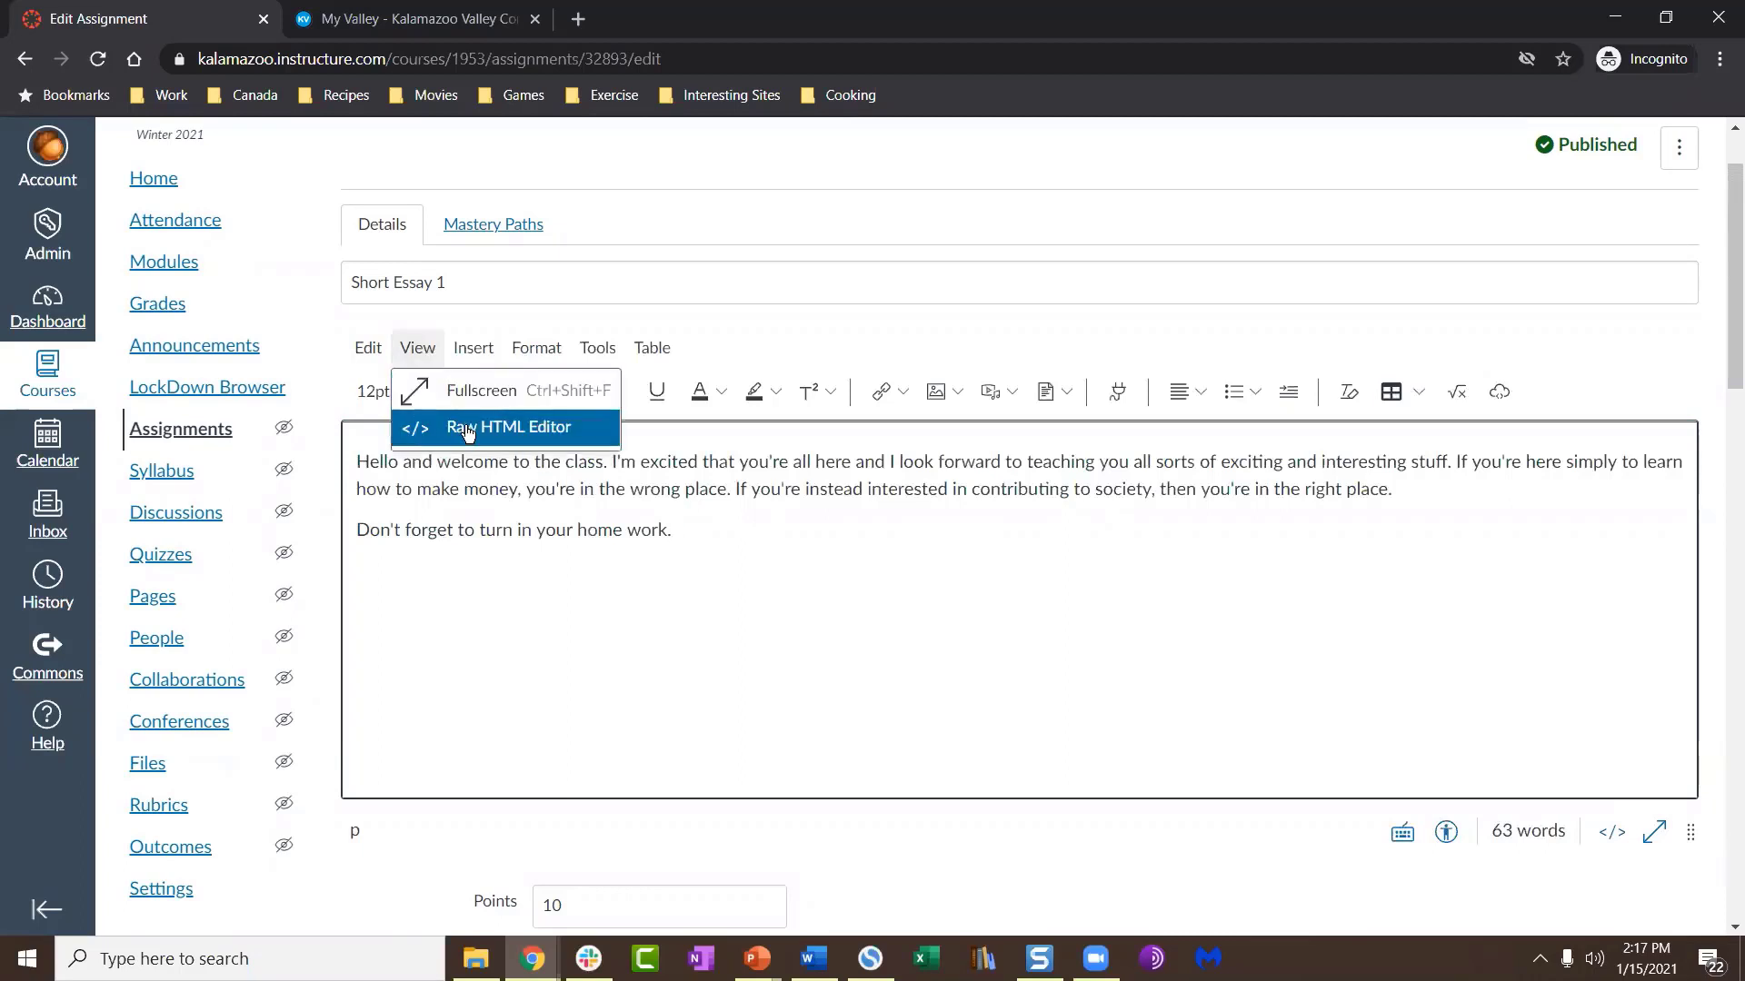
left_click(663, 550)
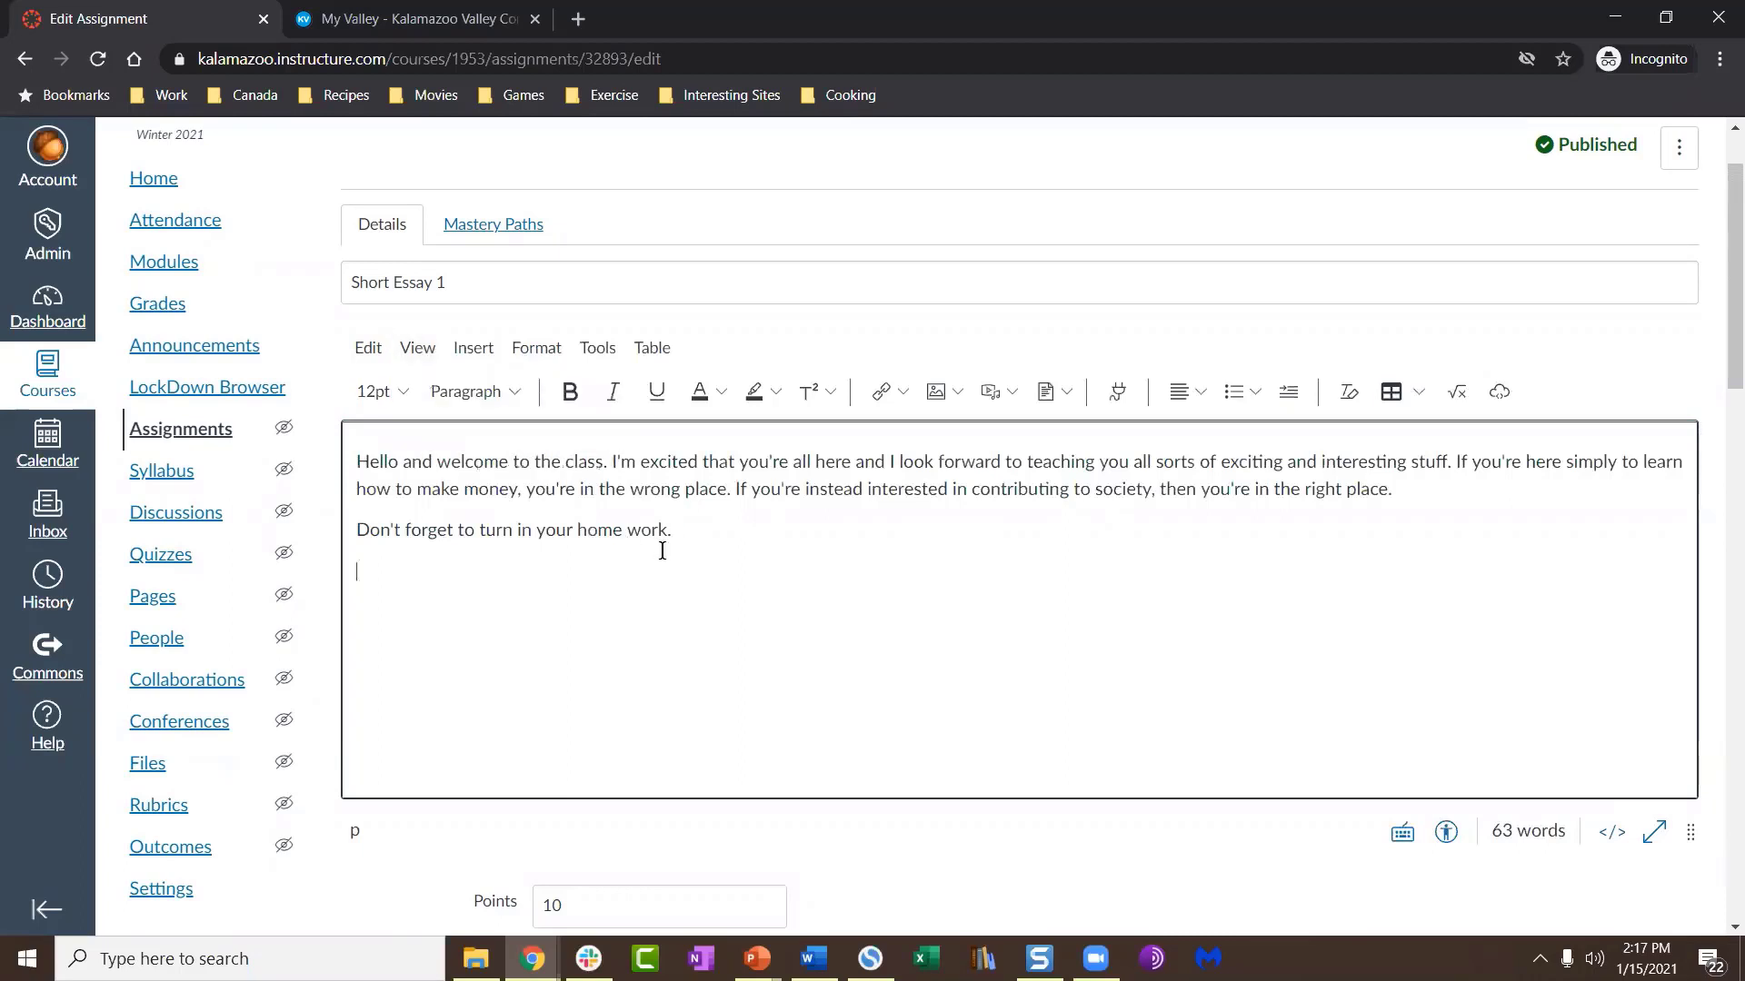
left_click(423, 351)
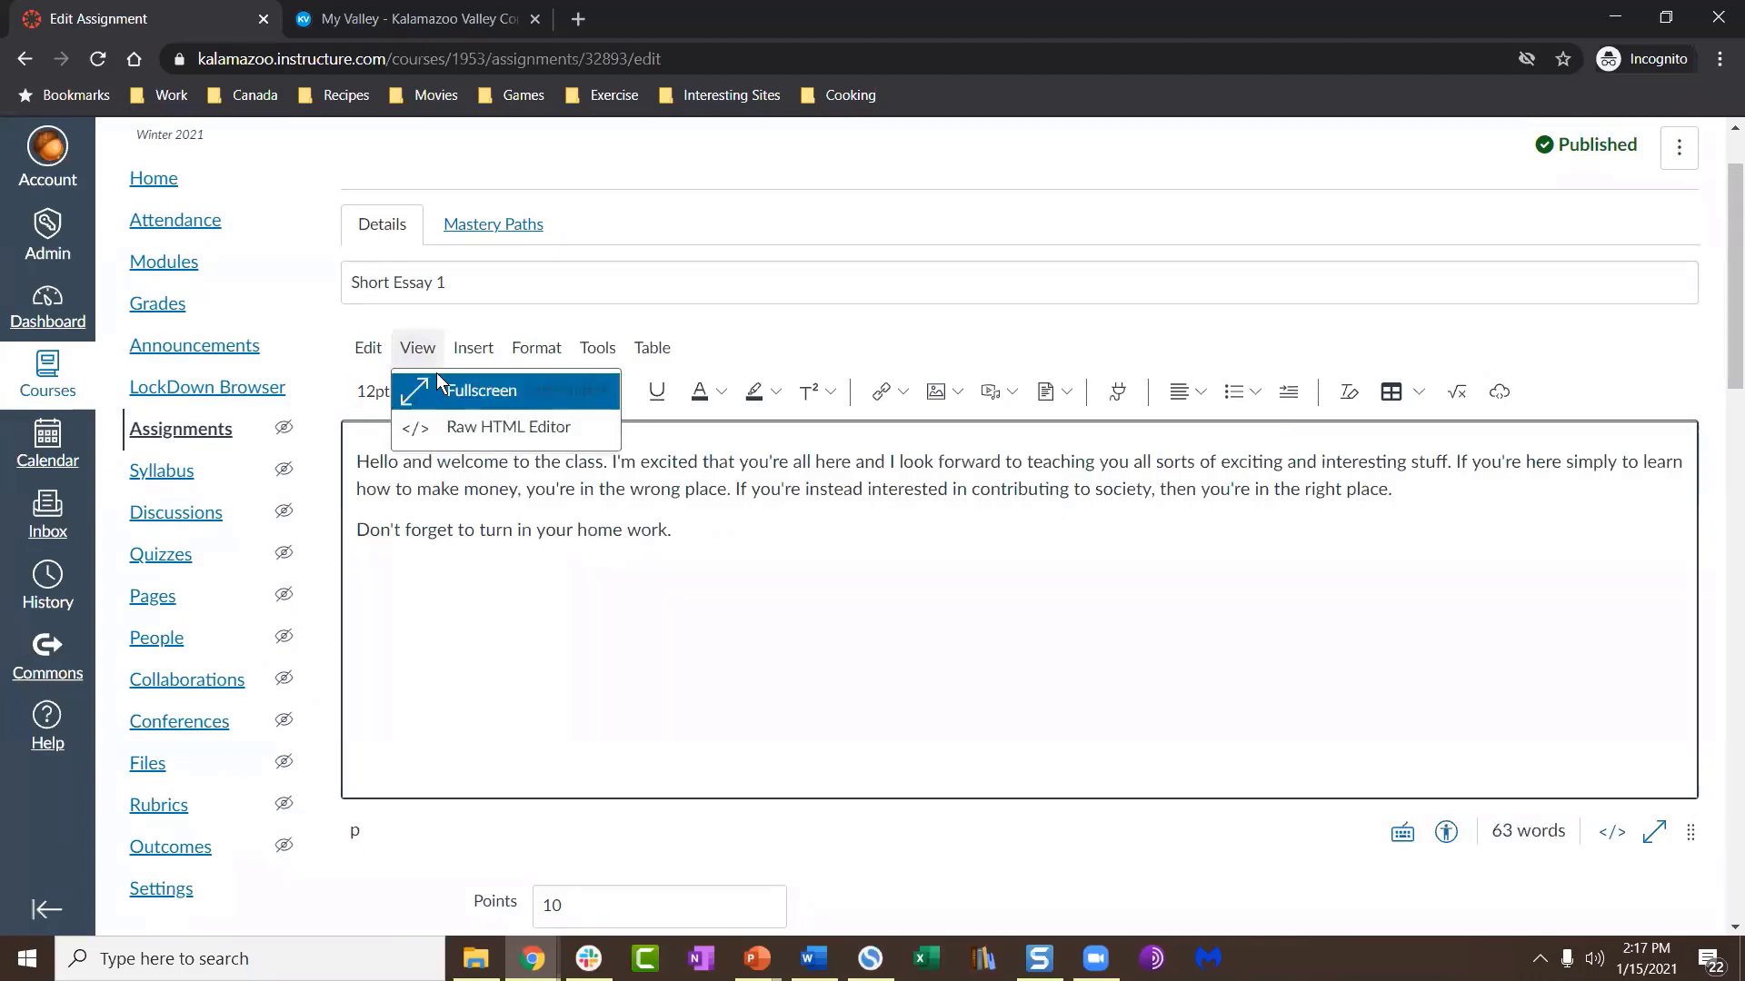
left_click(442, 425)
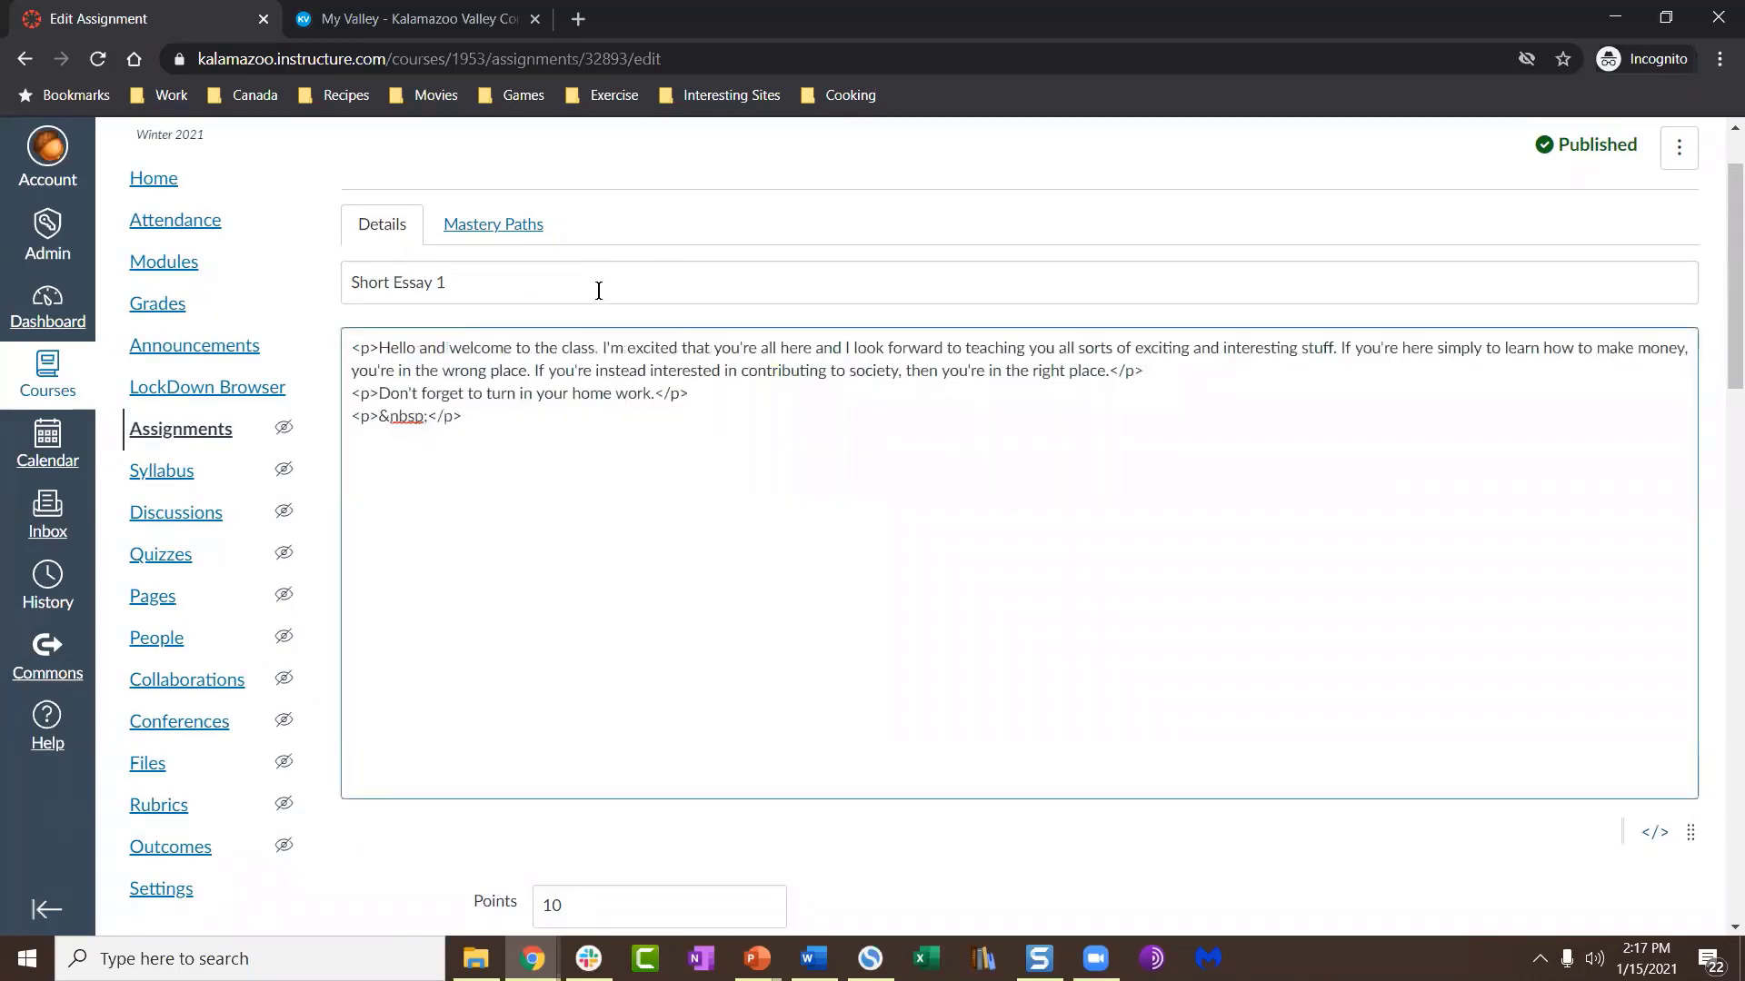
left_click(476, 420)
left_click(1653, 834)
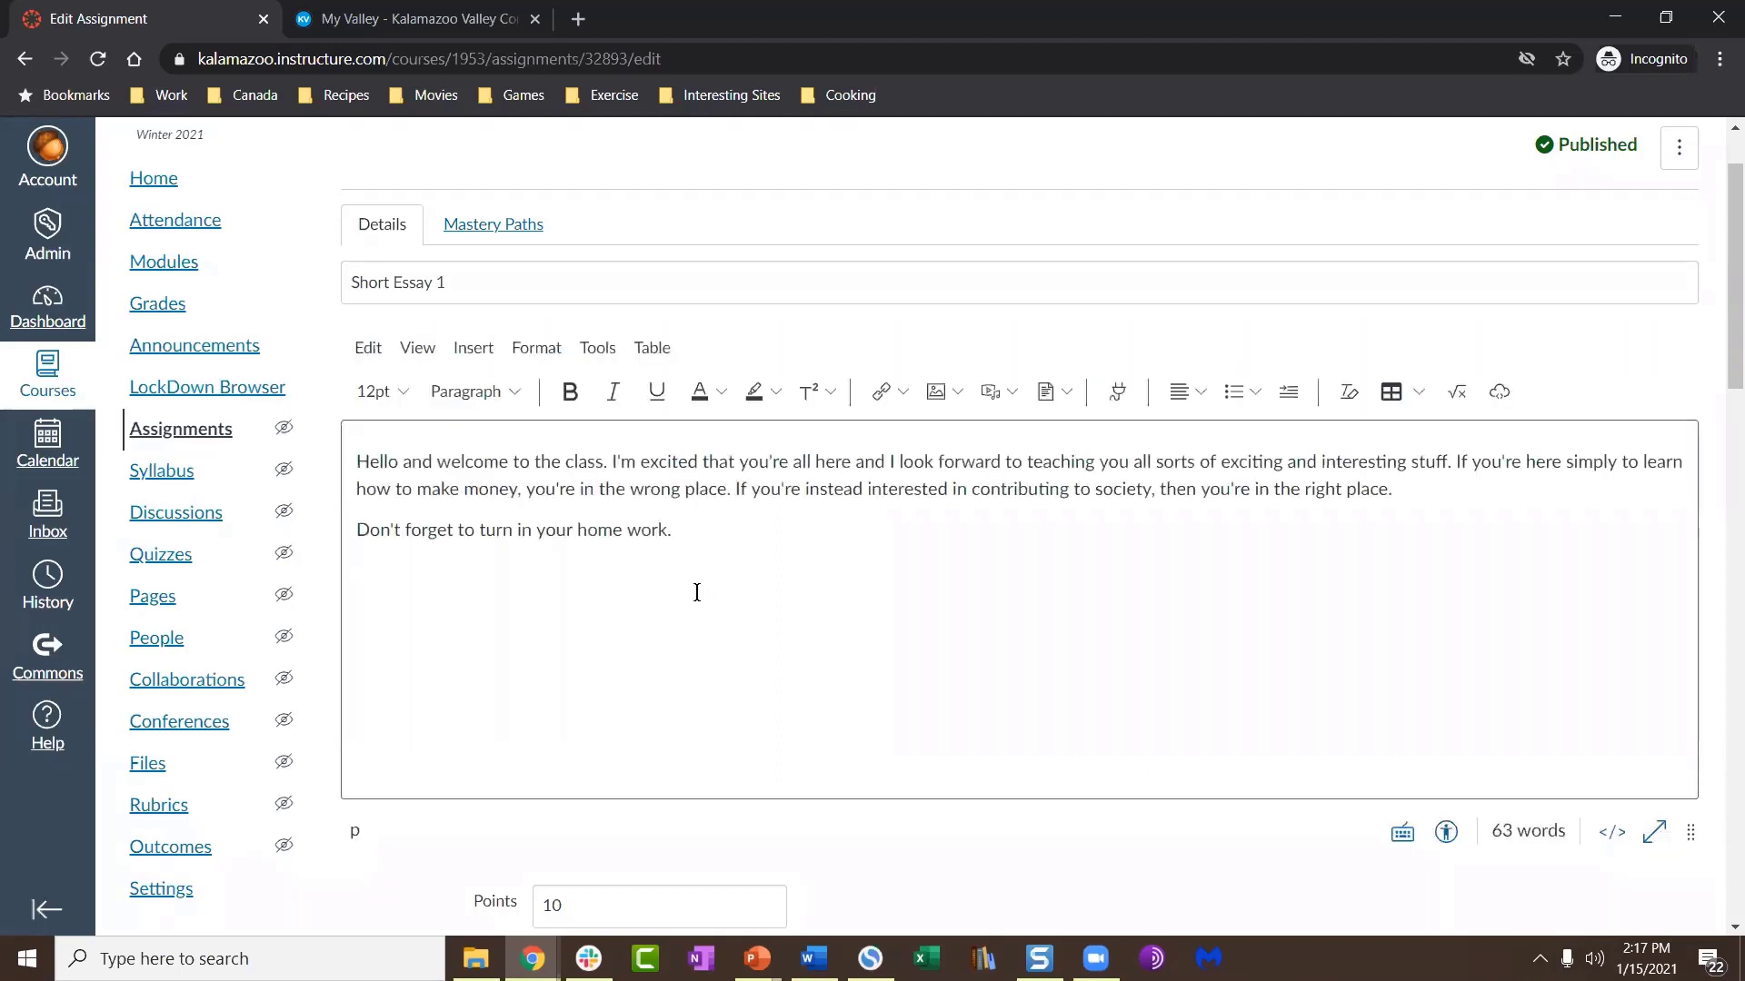
left_click(414, 358)
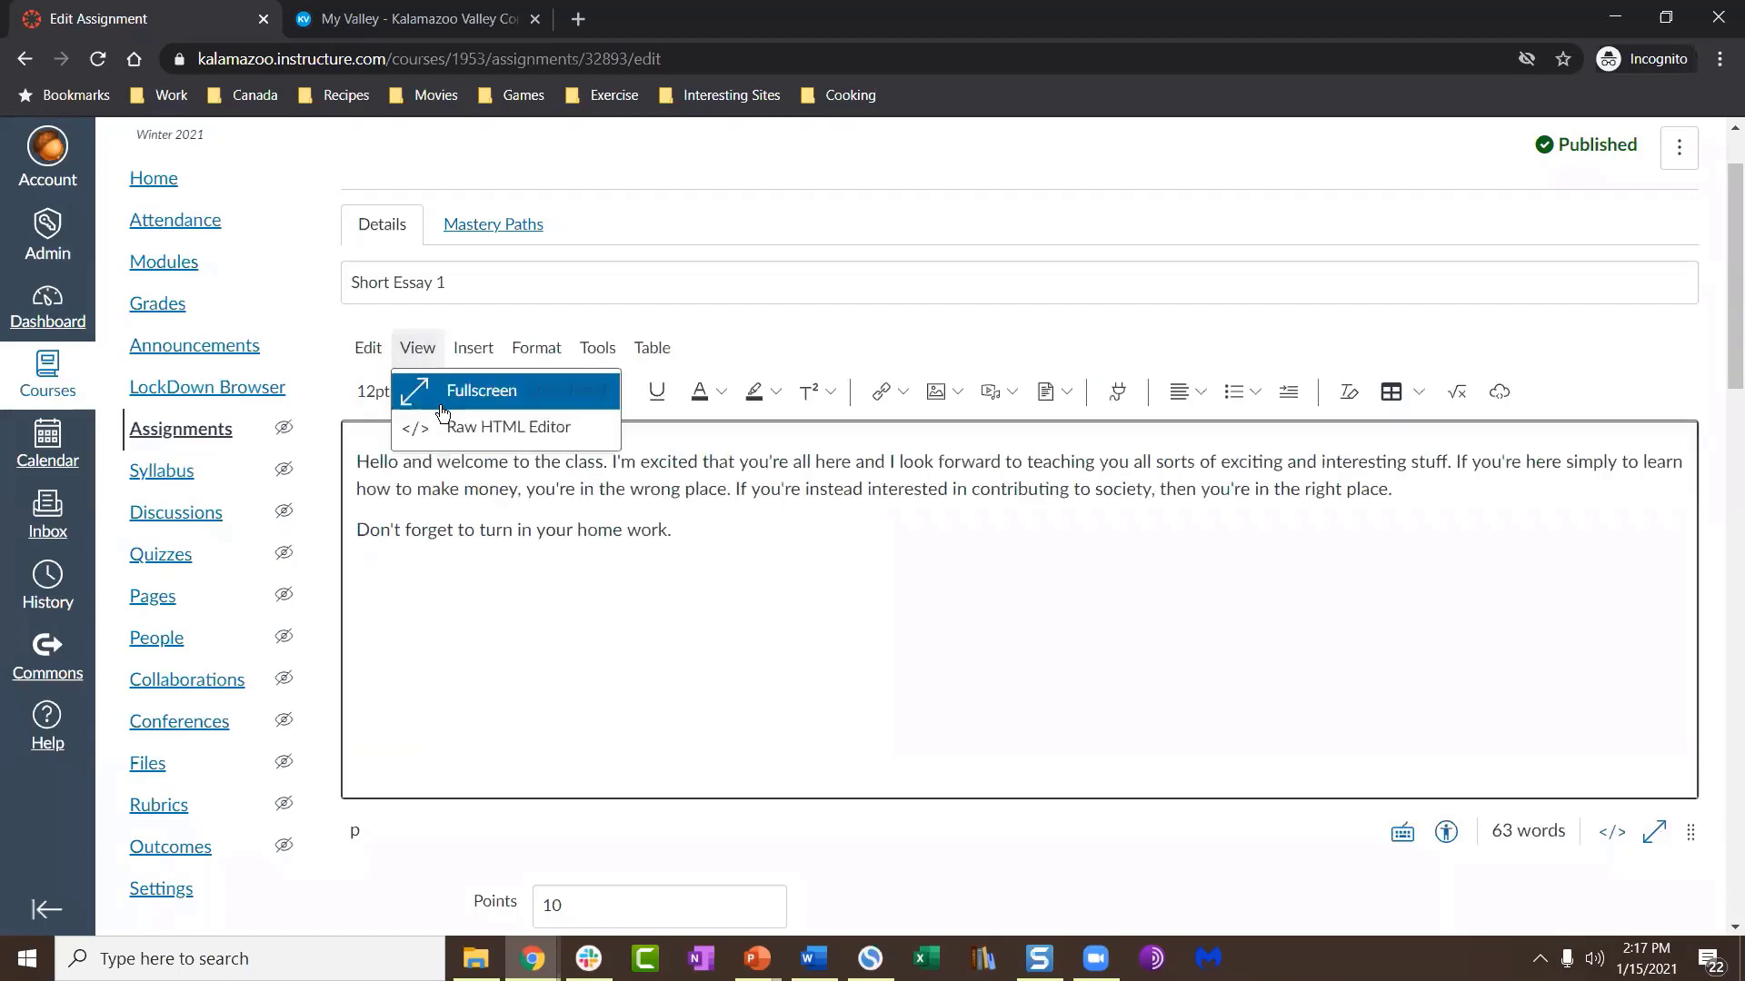
left_click(448, 423)
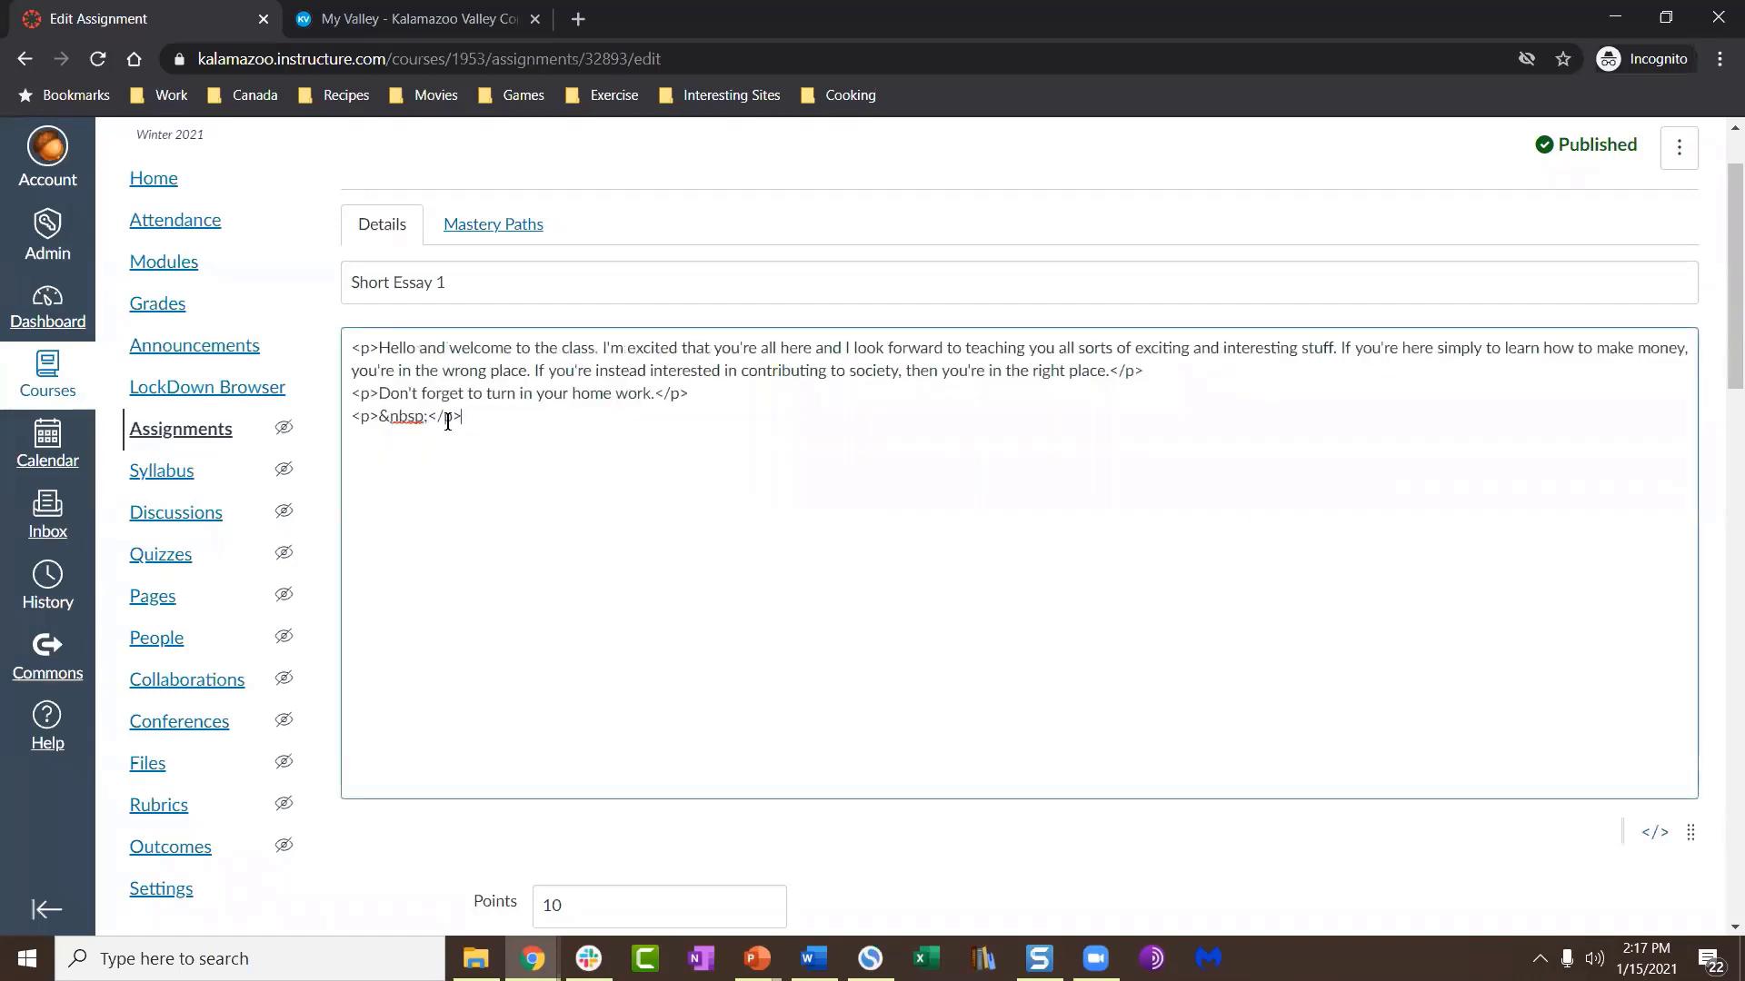
left_click(592, 424)
left_click(1651, 836)
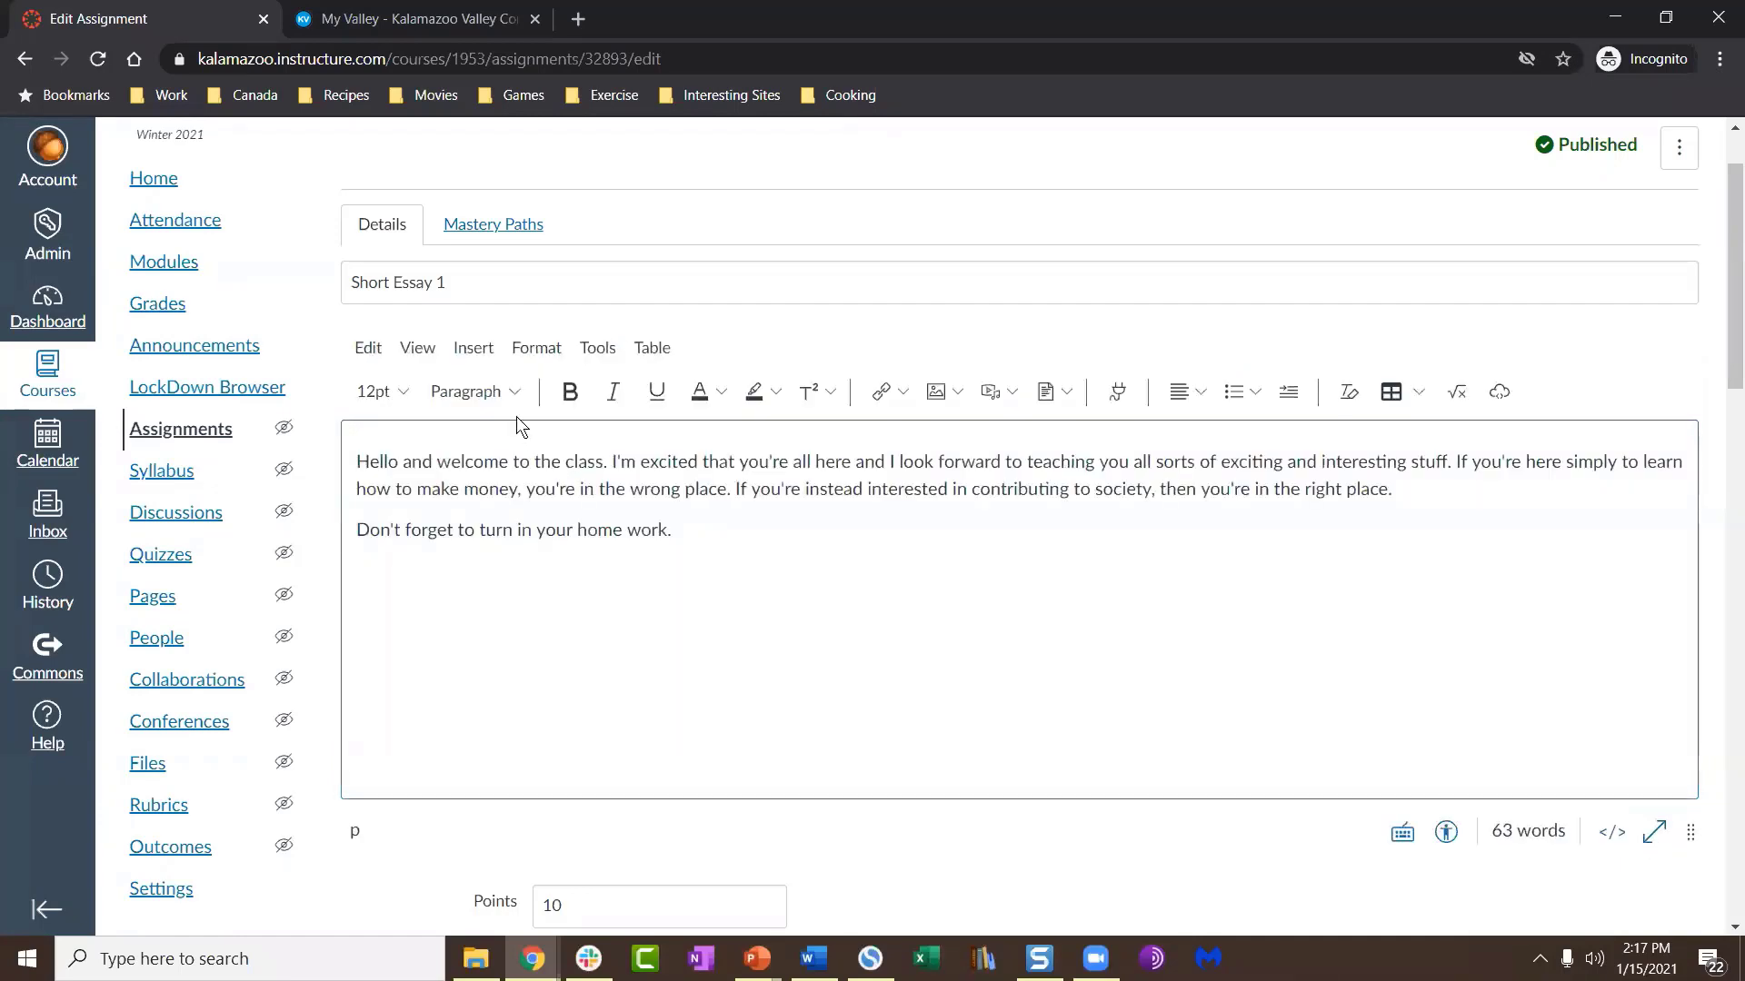
Step: Link the words "you're all here" in the first paragraph to the external address nhl.com
left_click(472, 351)
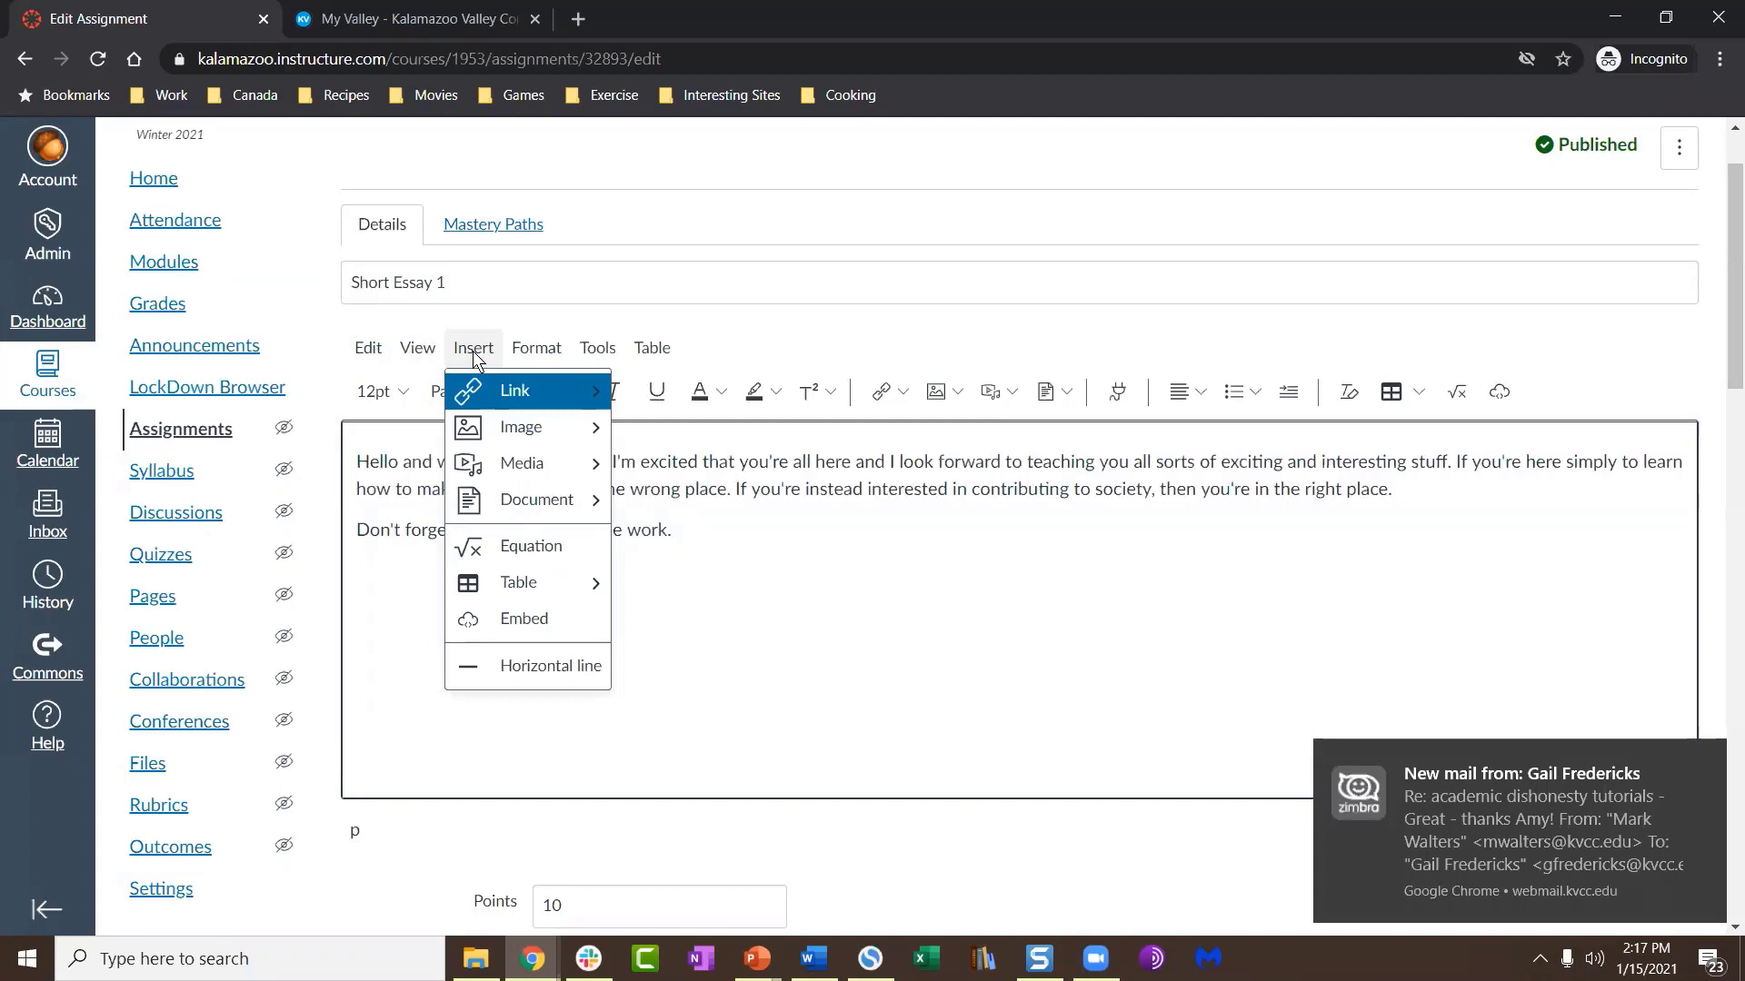
mouse_move(482, 391)
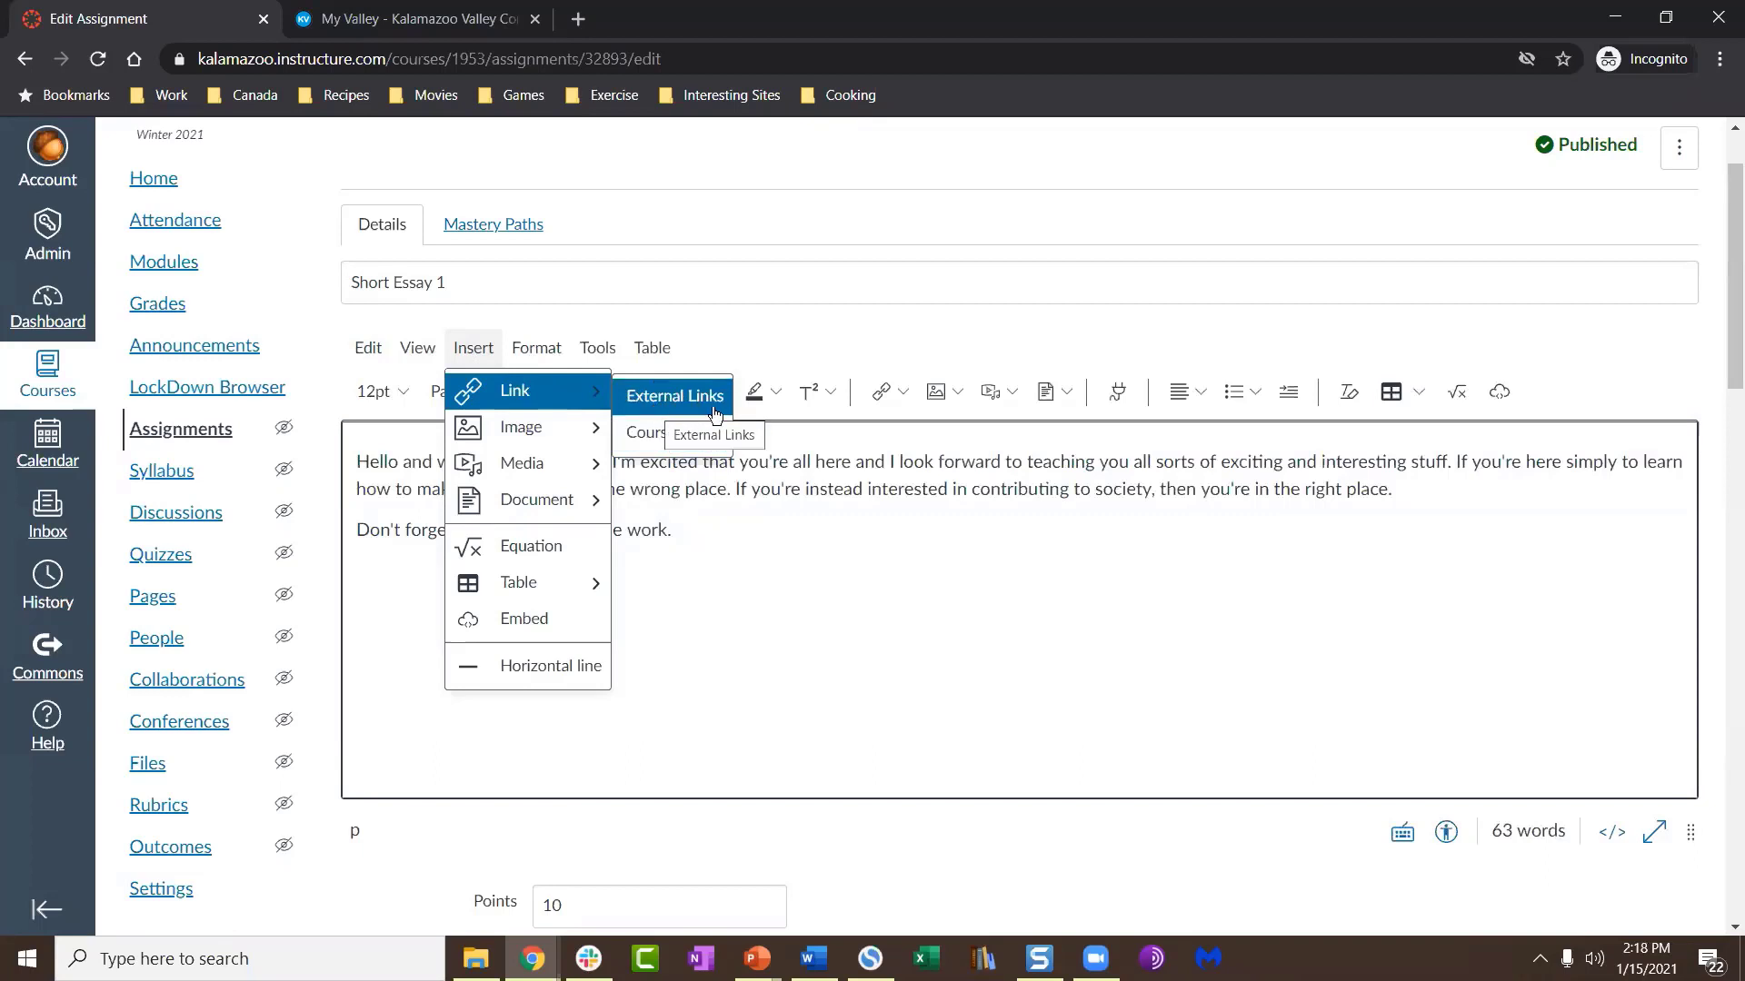
left_click(759, 445)
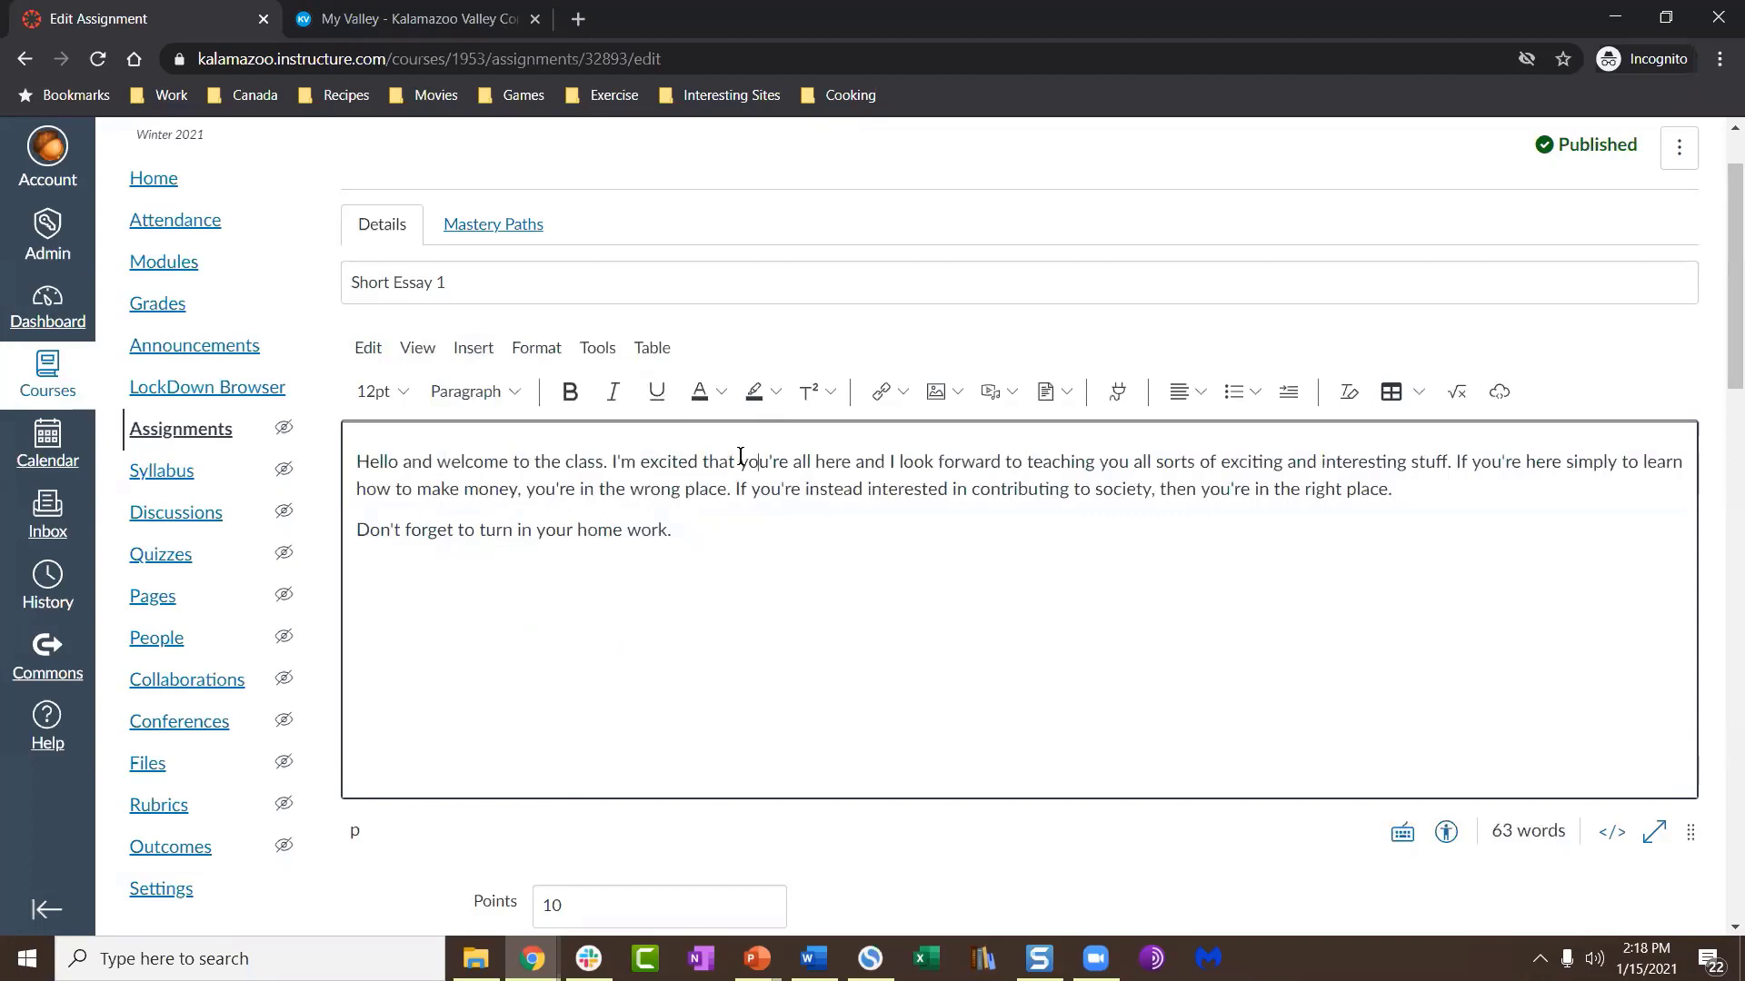
left_click_drag(741, 457, 858, 457)
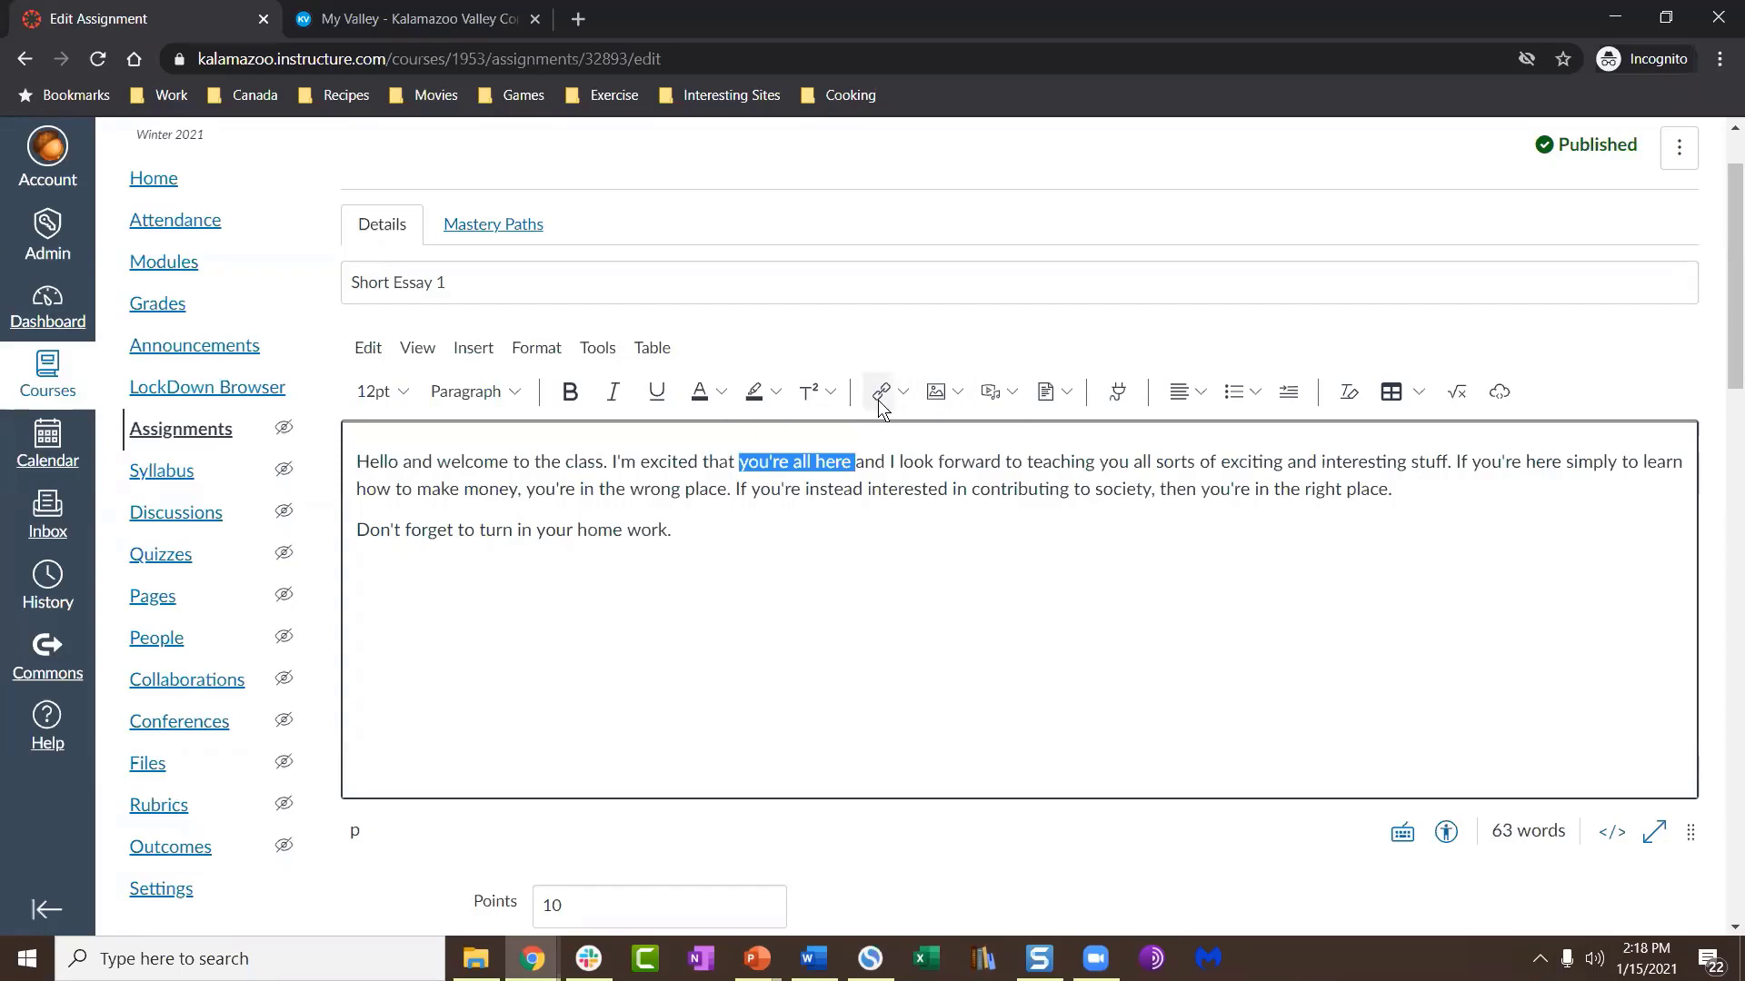
left_click(446, 351)
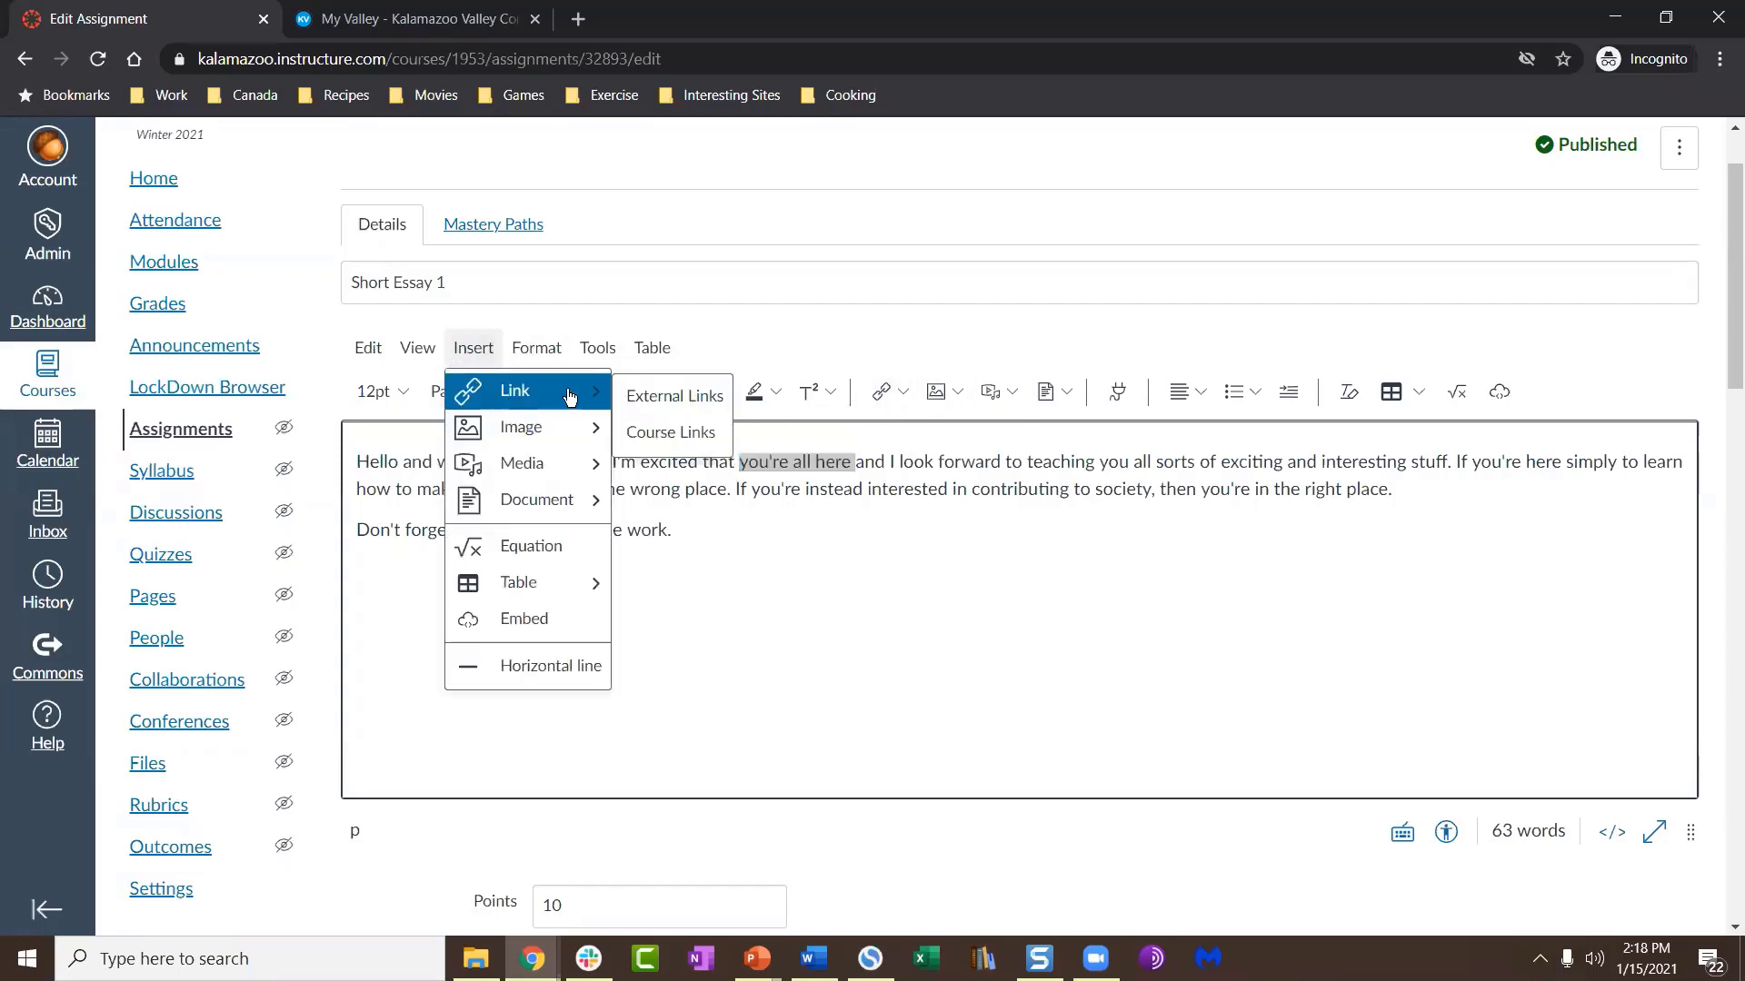
left_click(642, 399)
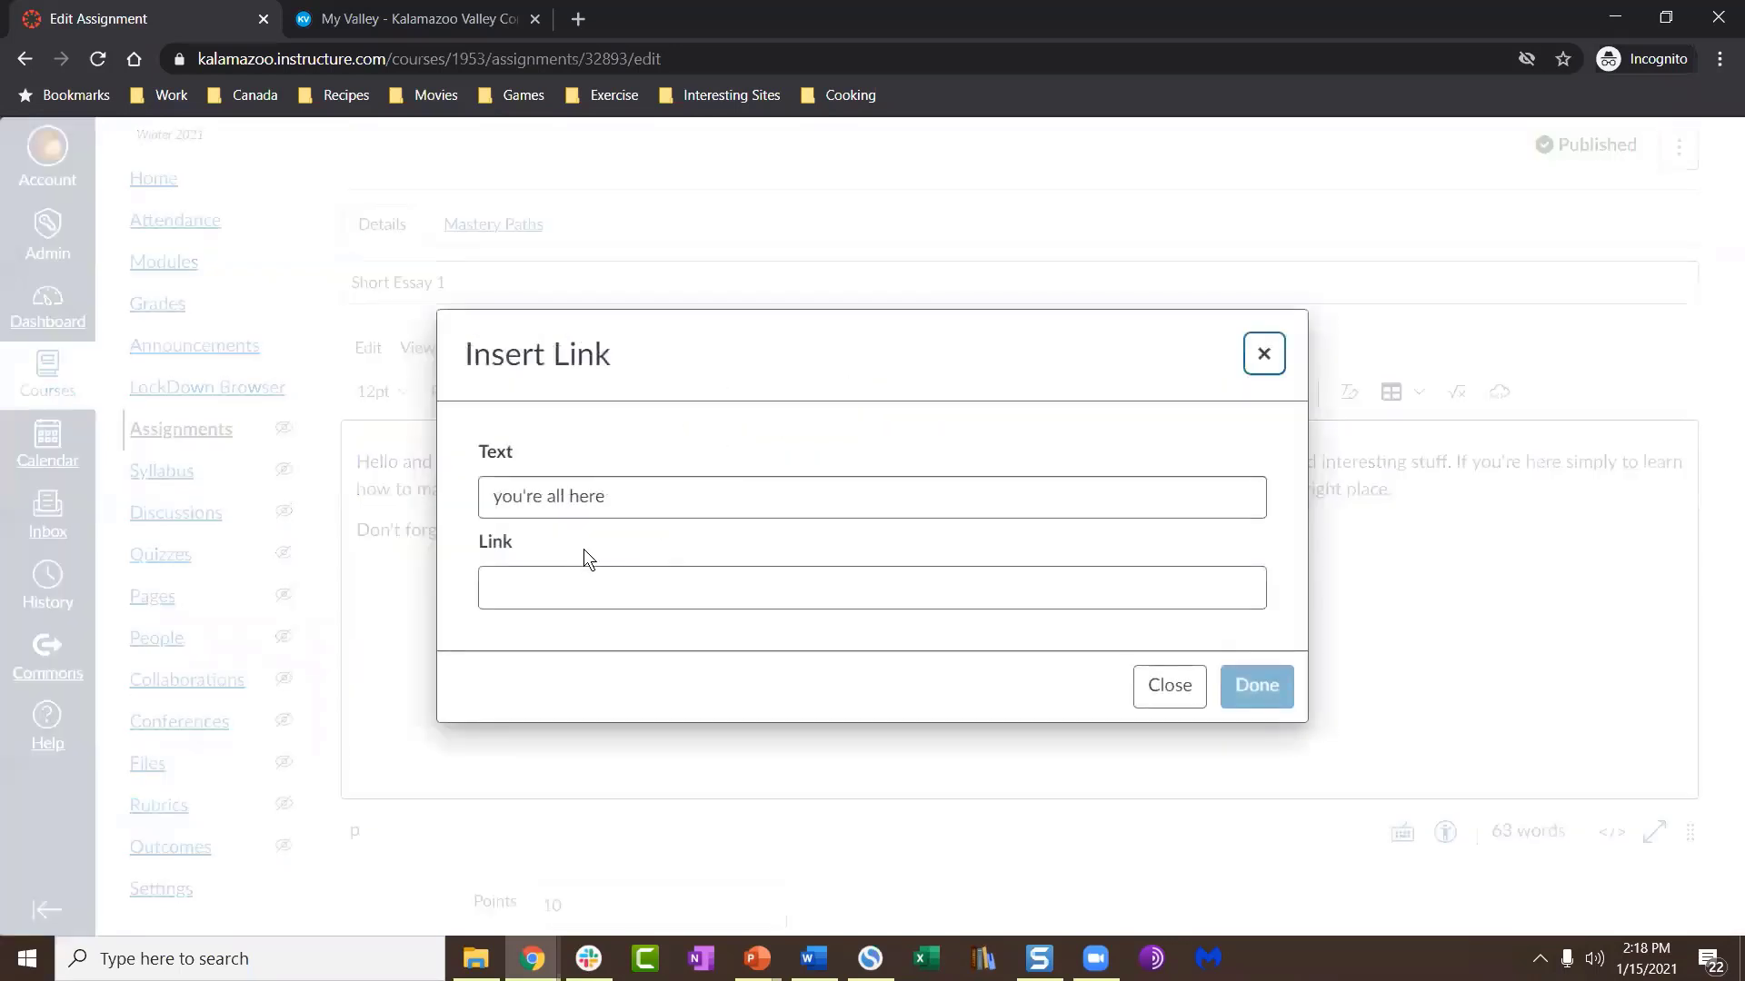
left_click(554, 591)
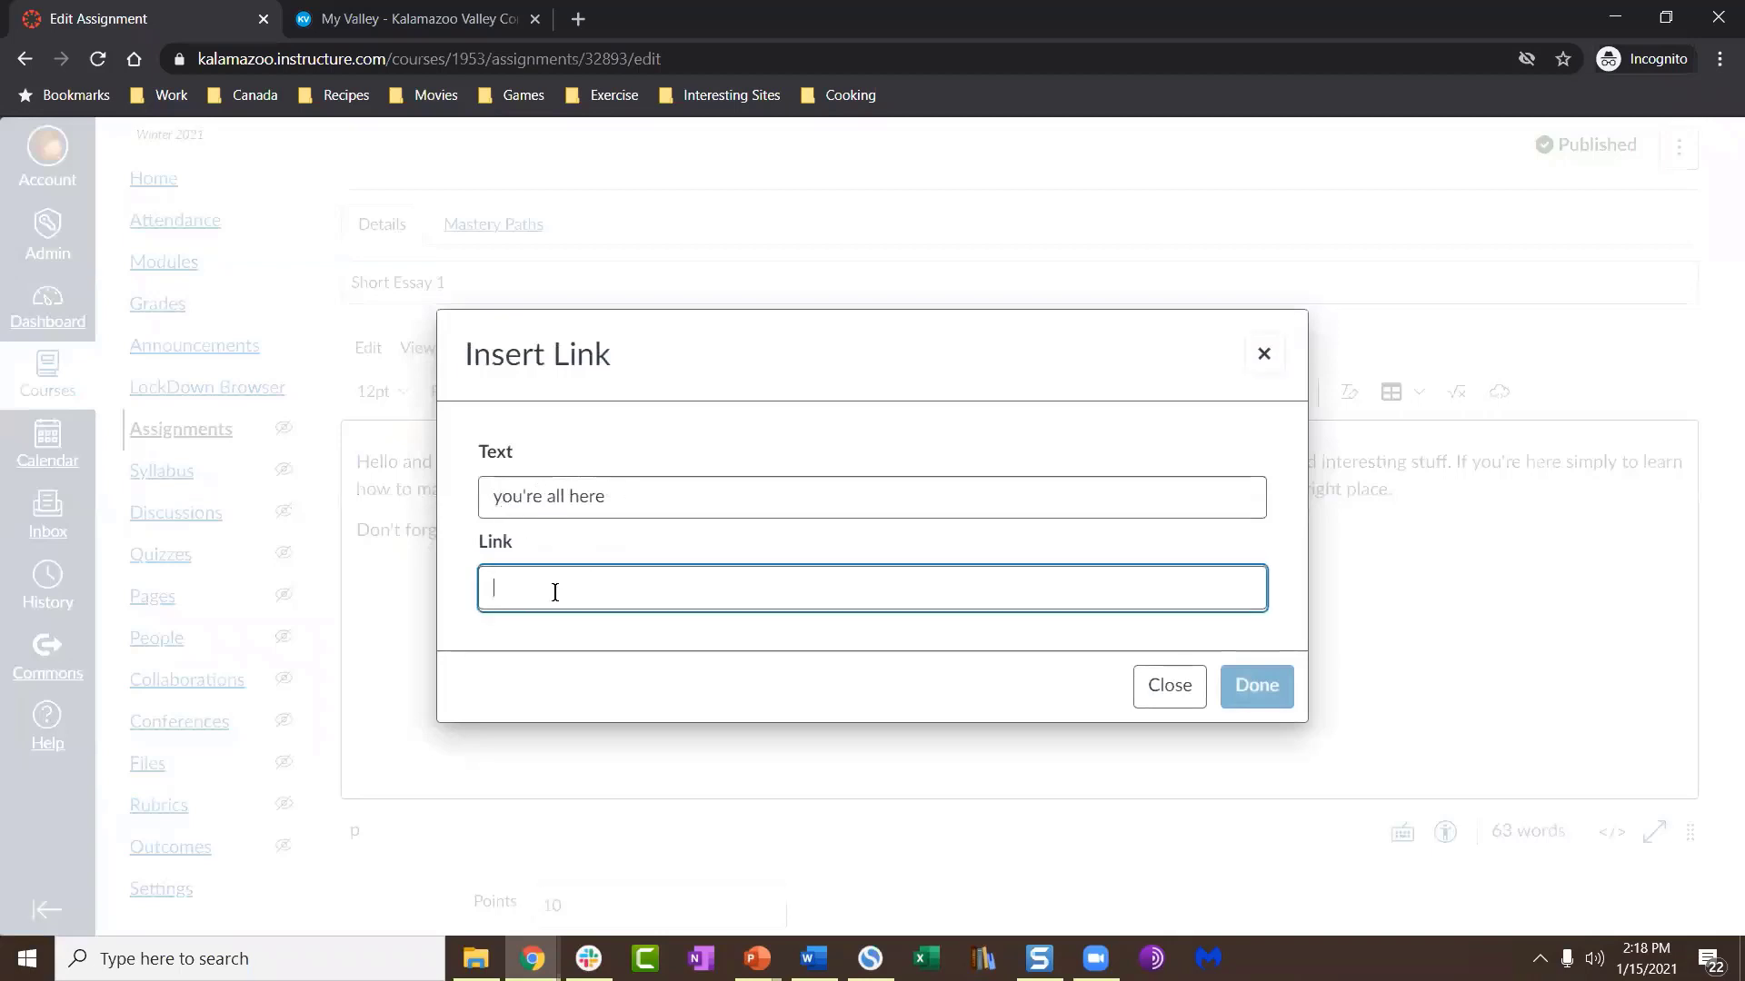
type("nhl.com")
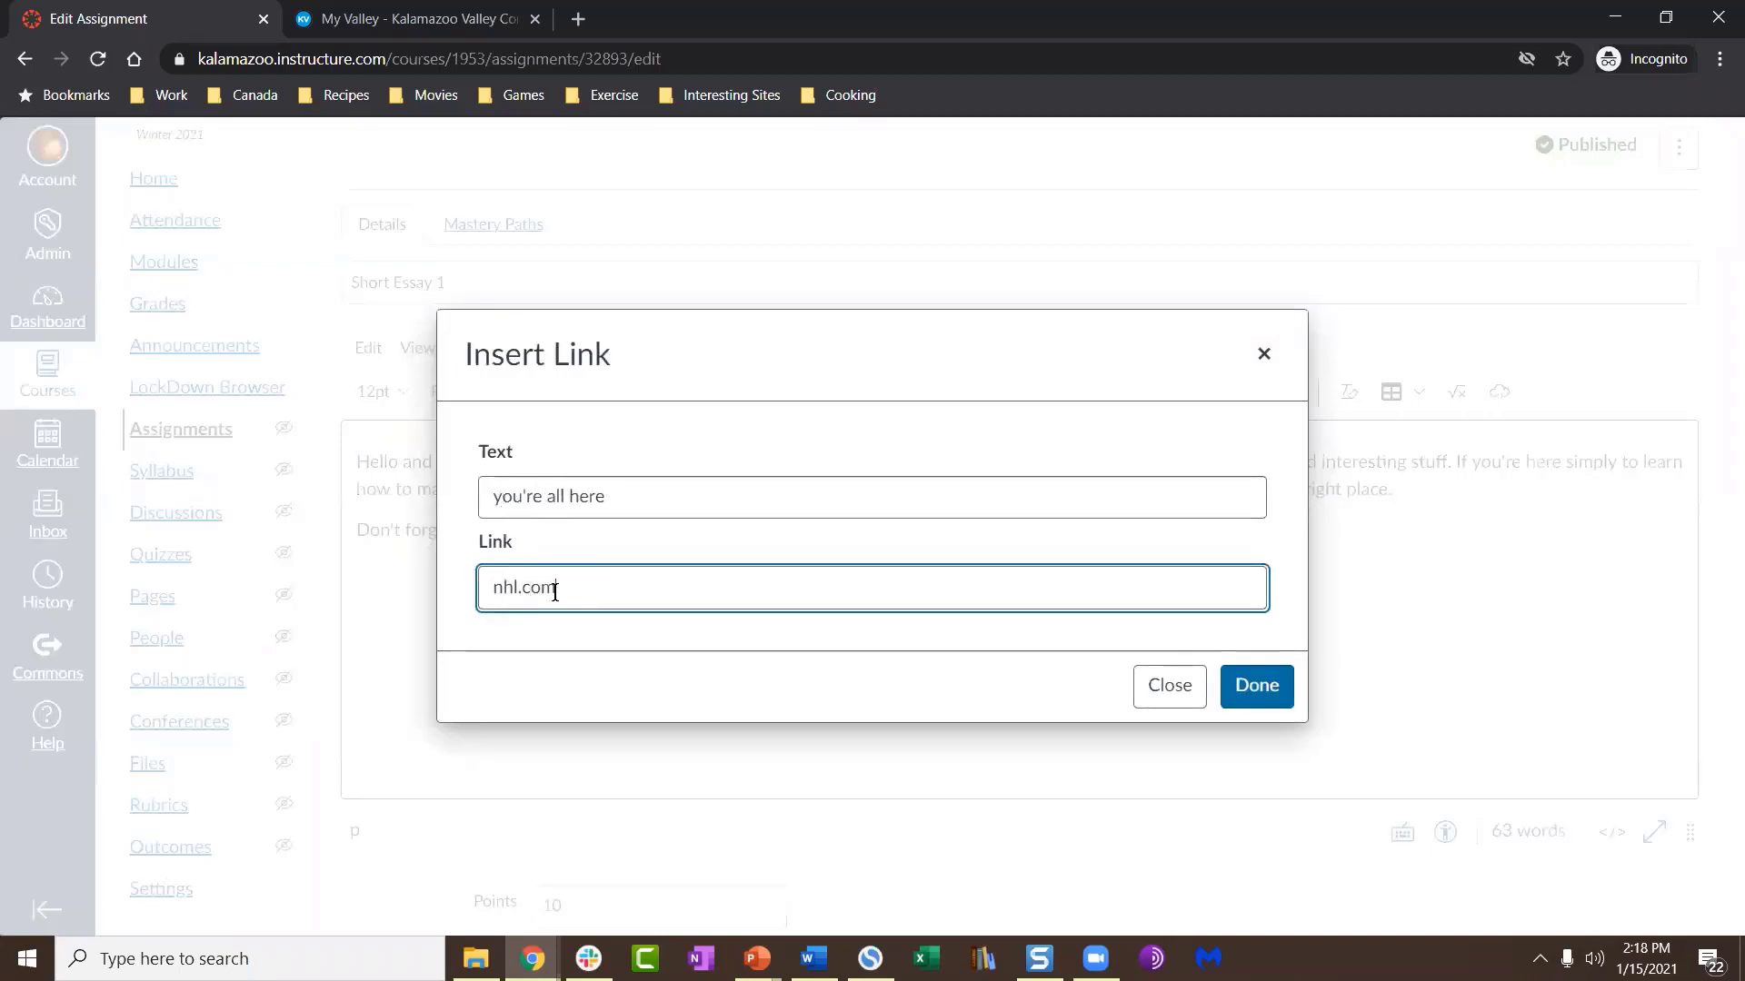
left_click(1254, 687)
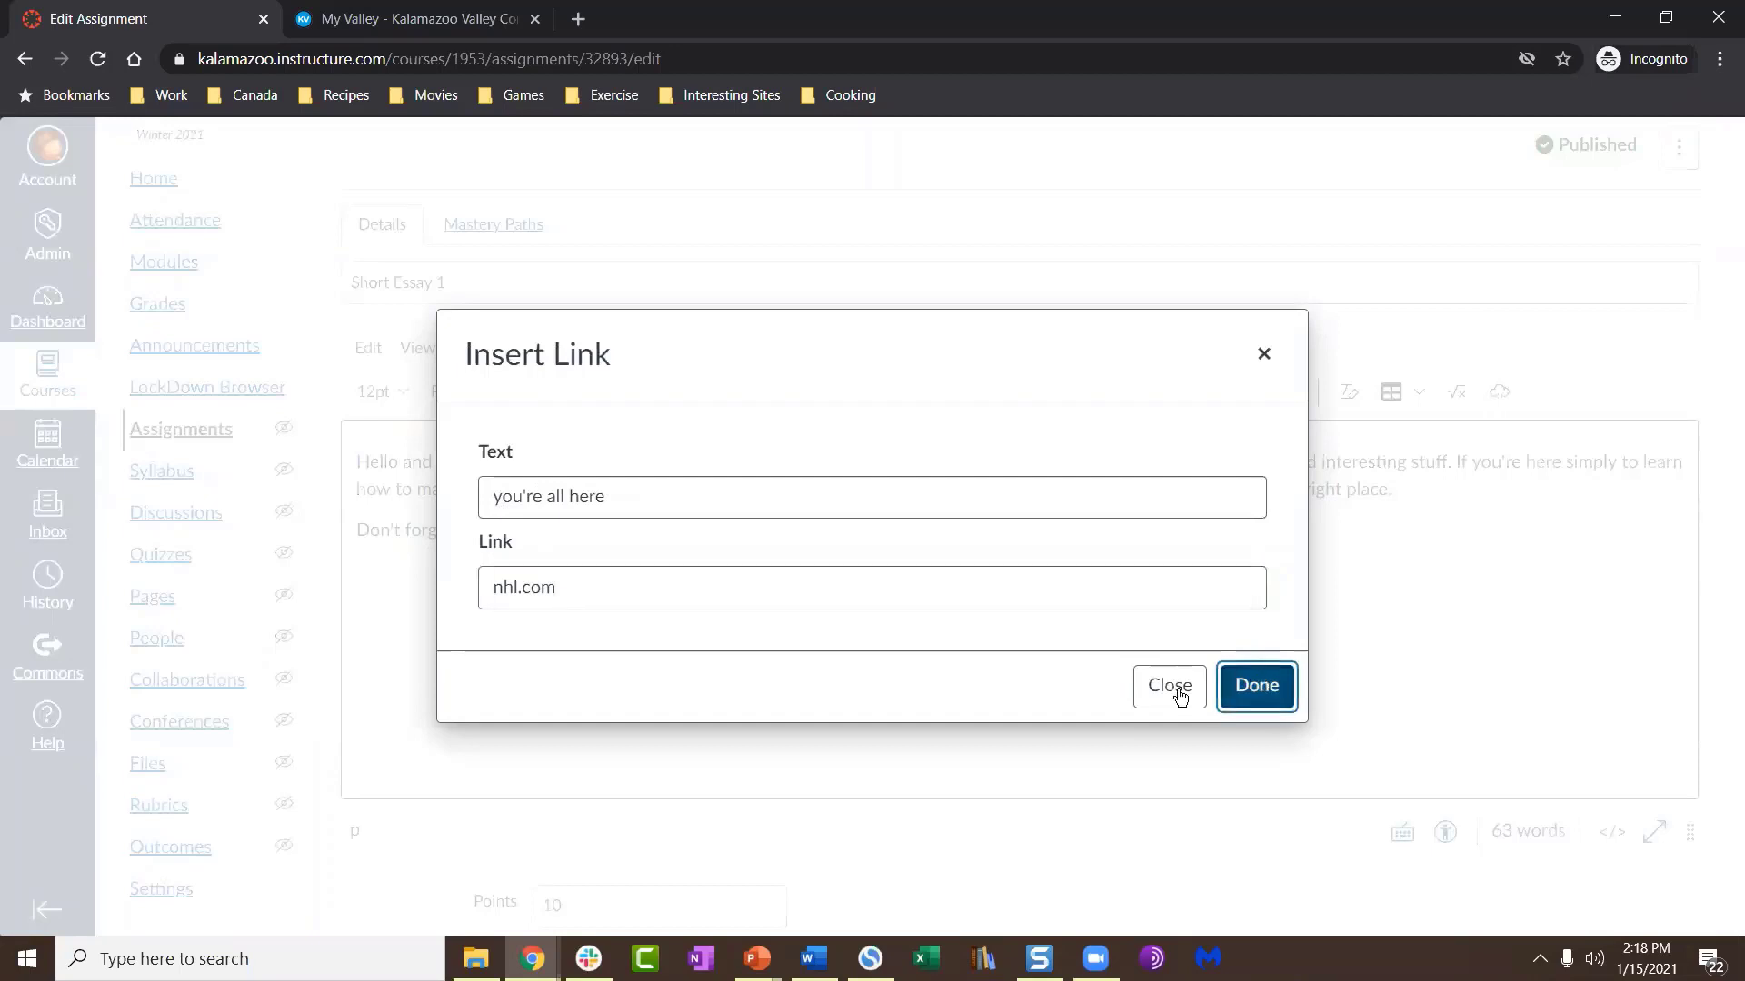
left_click(804, 489)
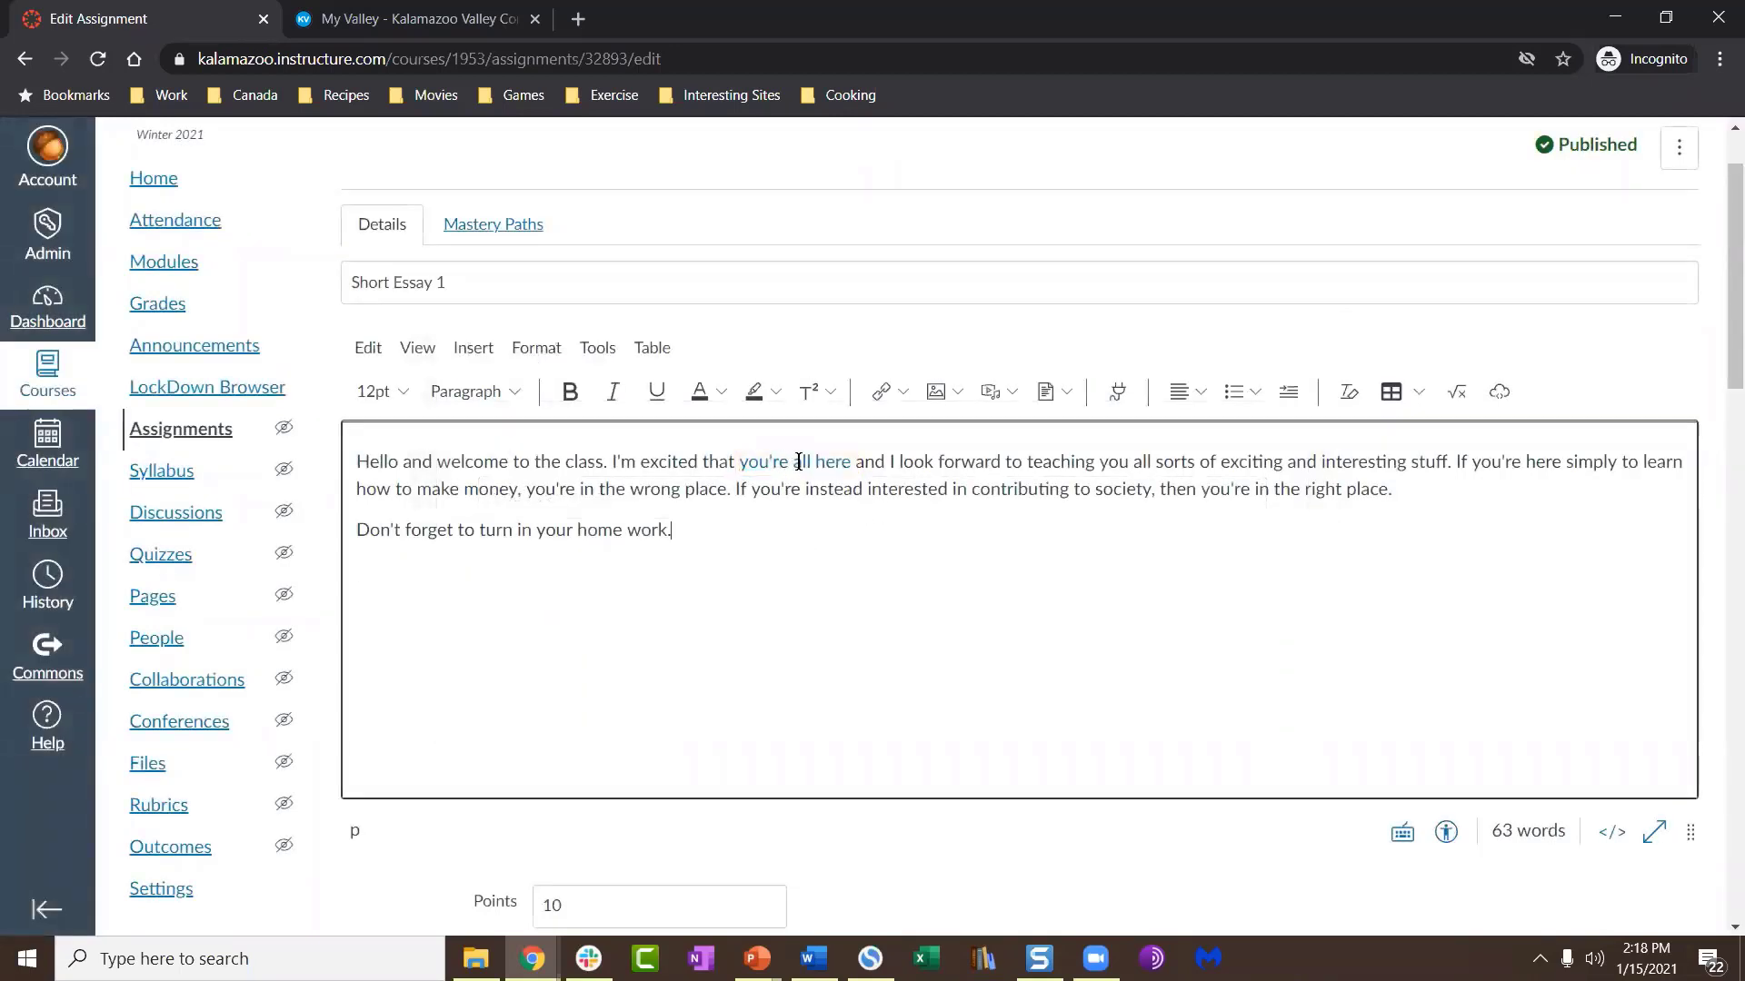
Step: Check the text and address in the link options of "you're all here" and close them unchanged
left_click_drag(851, 461, 742, 465)
left_click(783, 504)
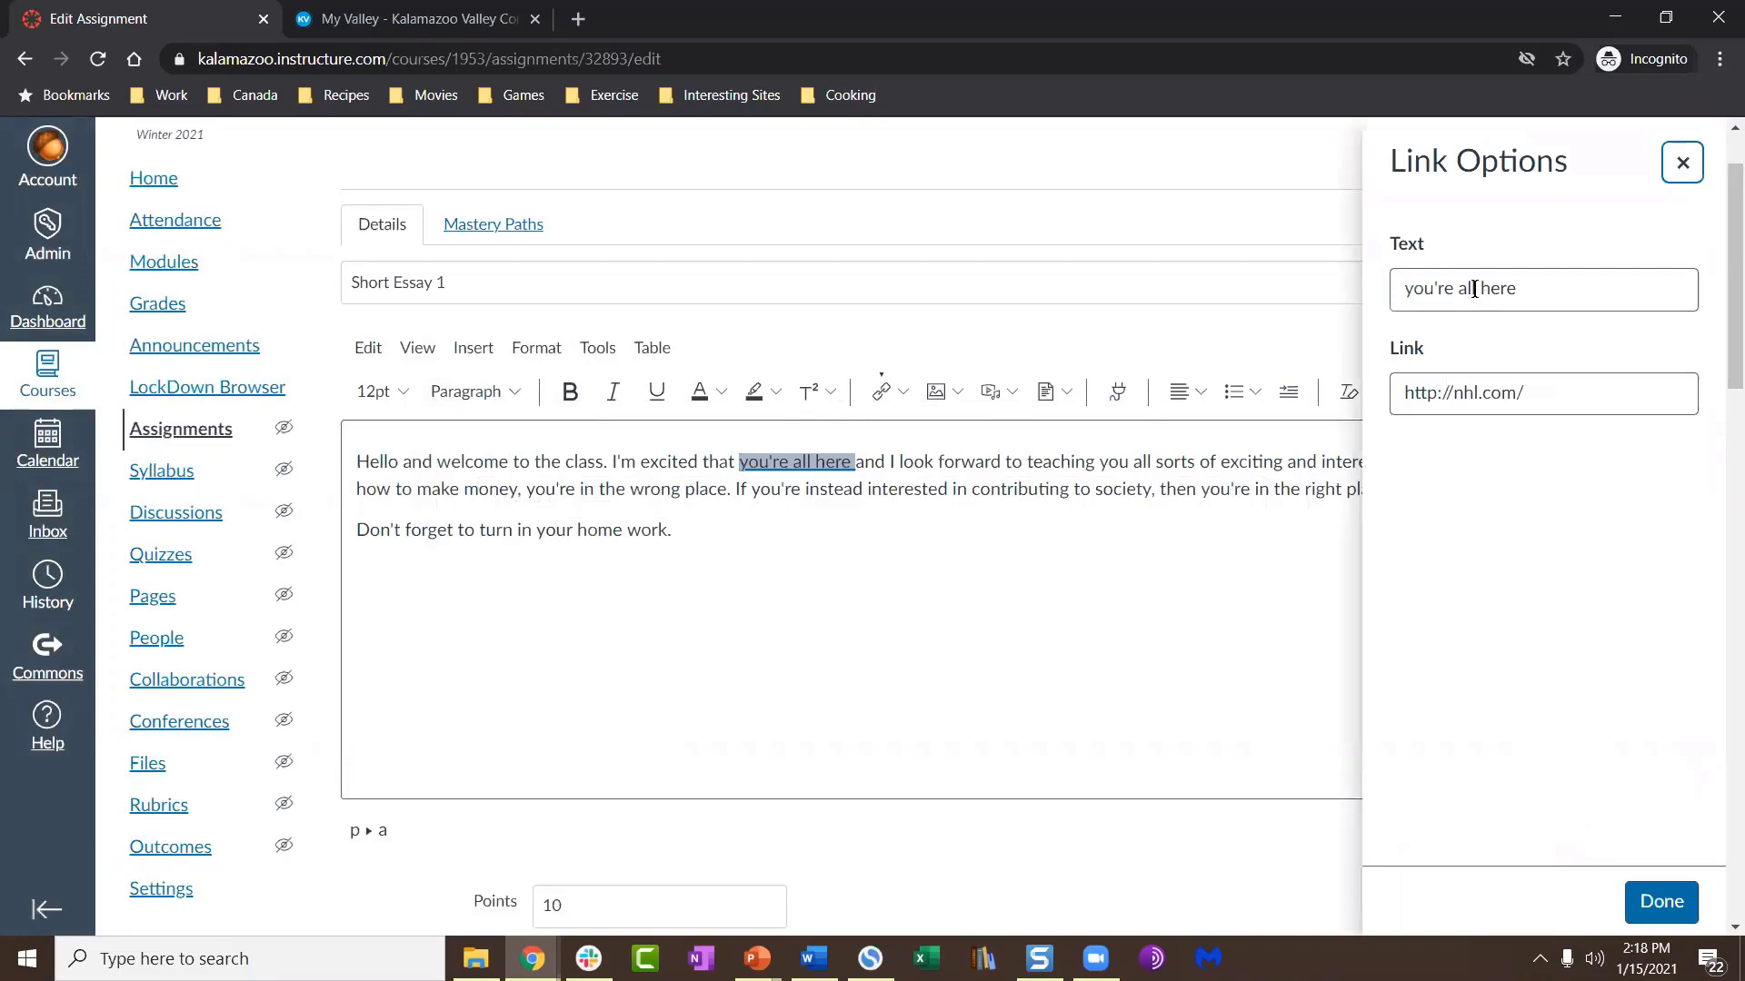
double_click(1526, 396)
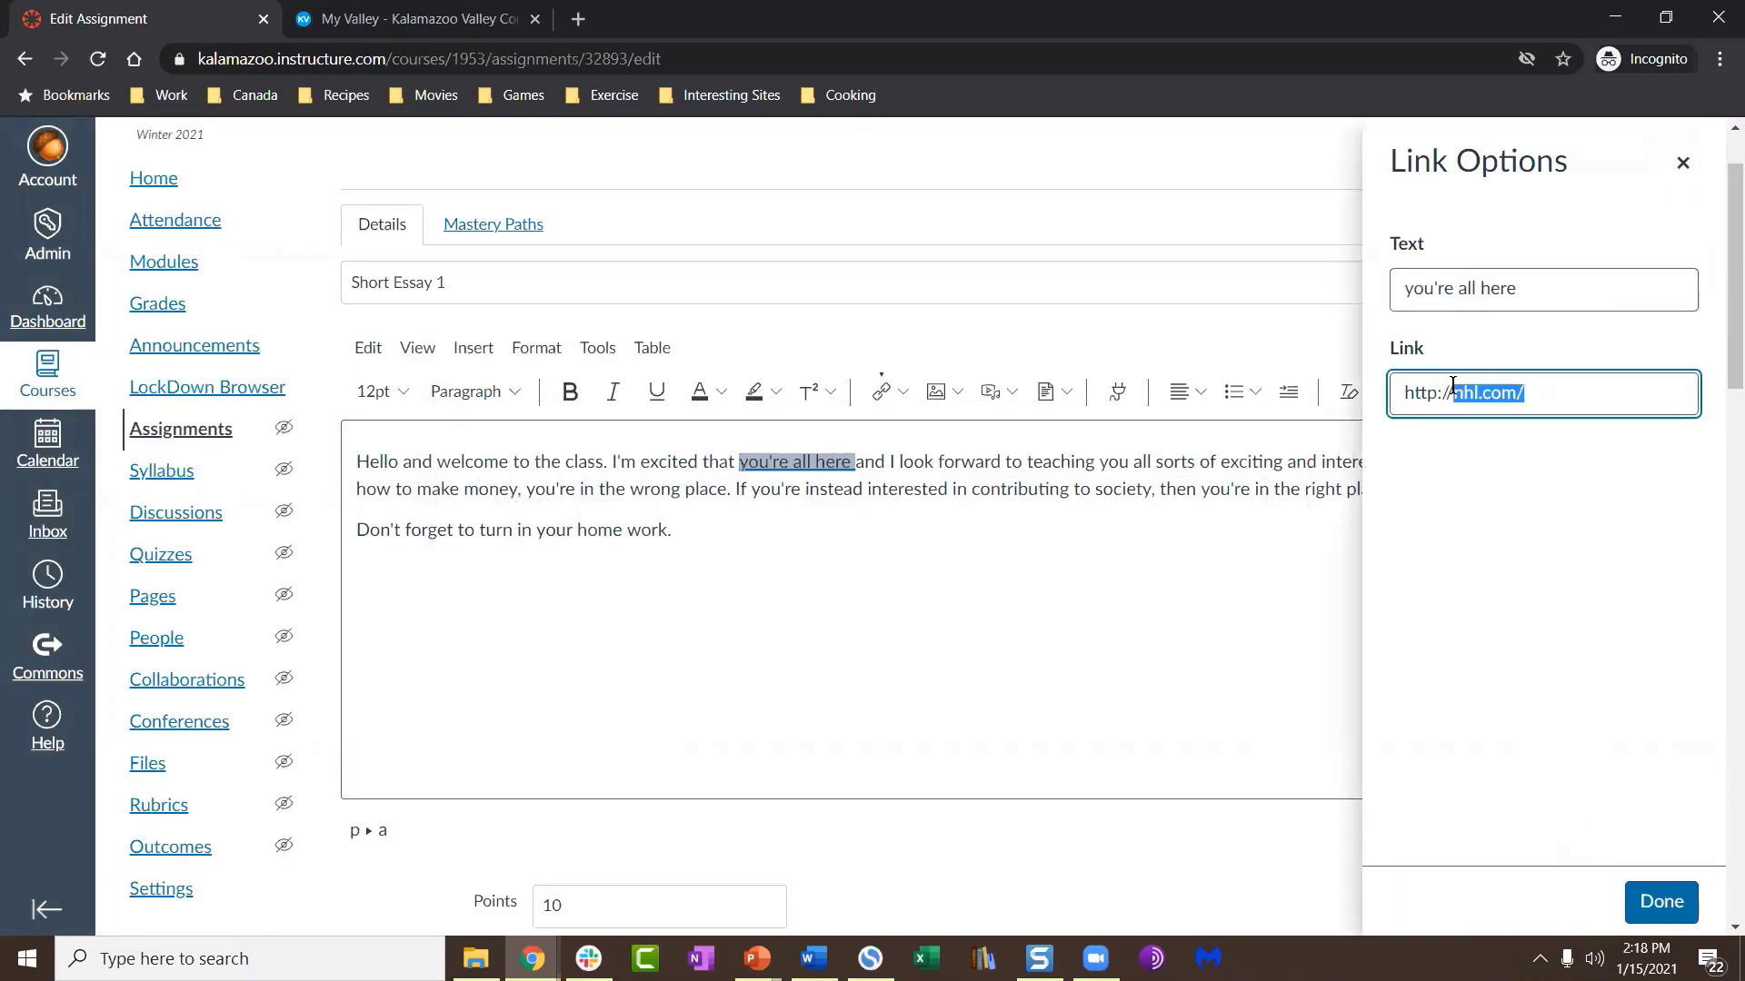
left_click(1682, 162)
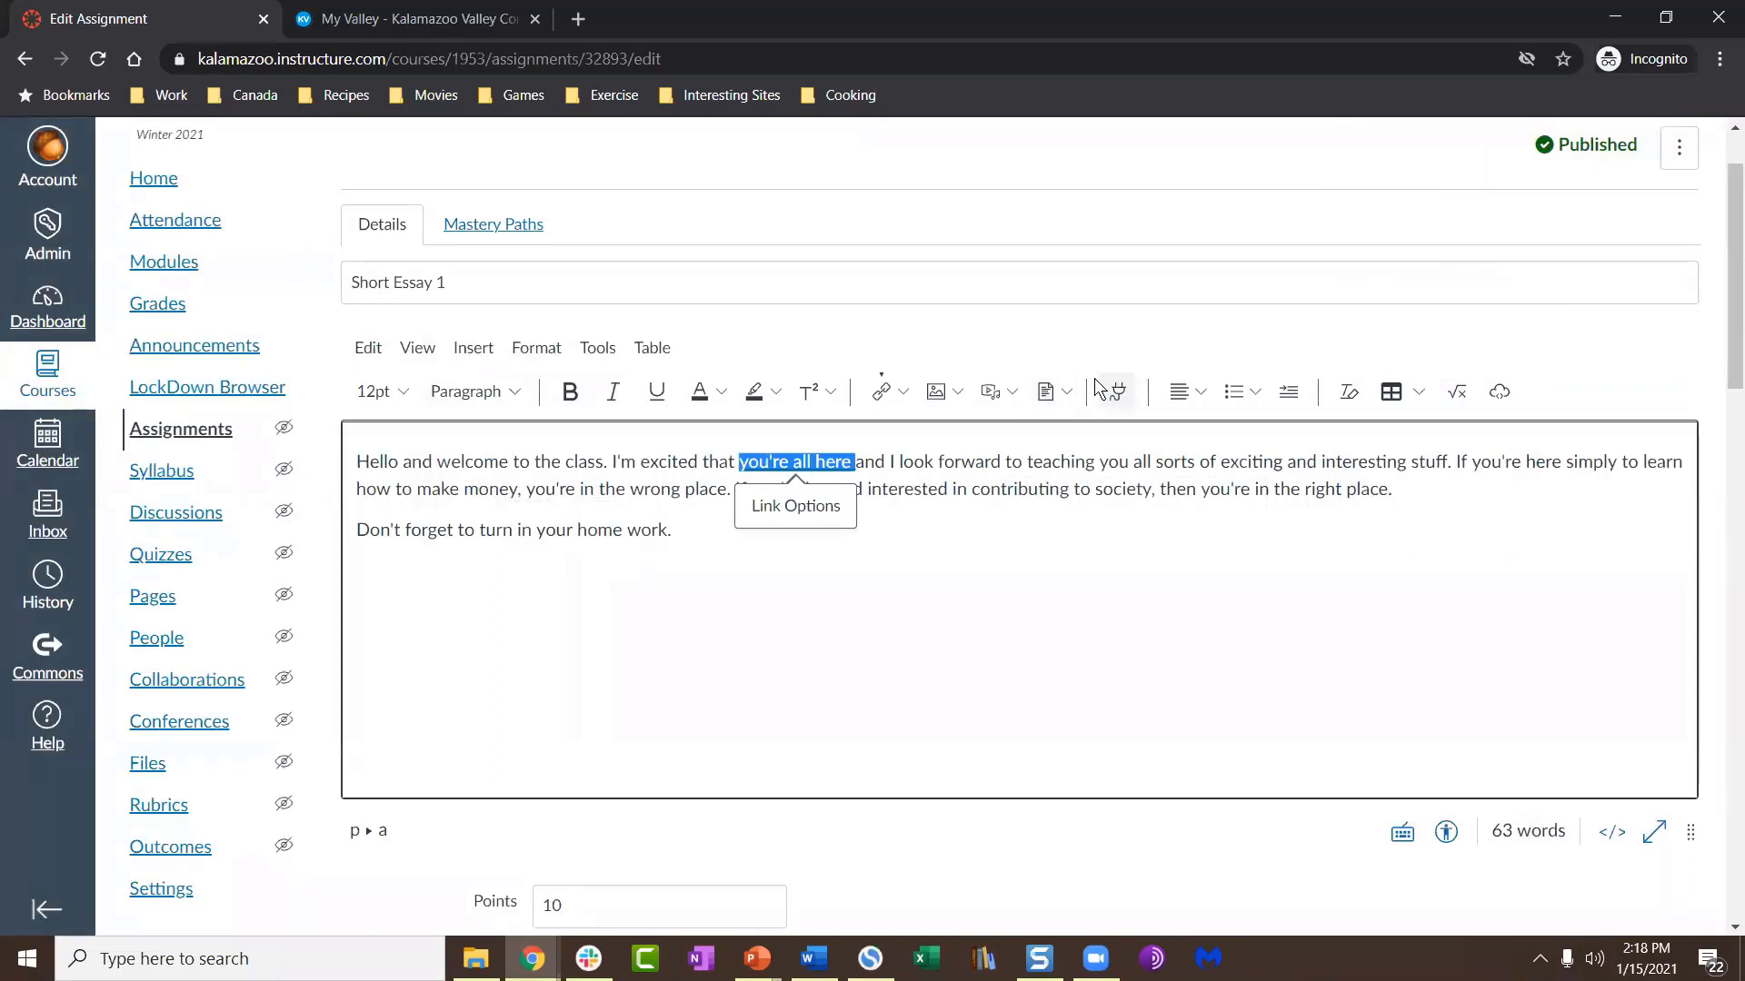
Step: Remove the link from the words "you're all here" in the first paragraph
left_click(905, 388)
left_click(905, 391)
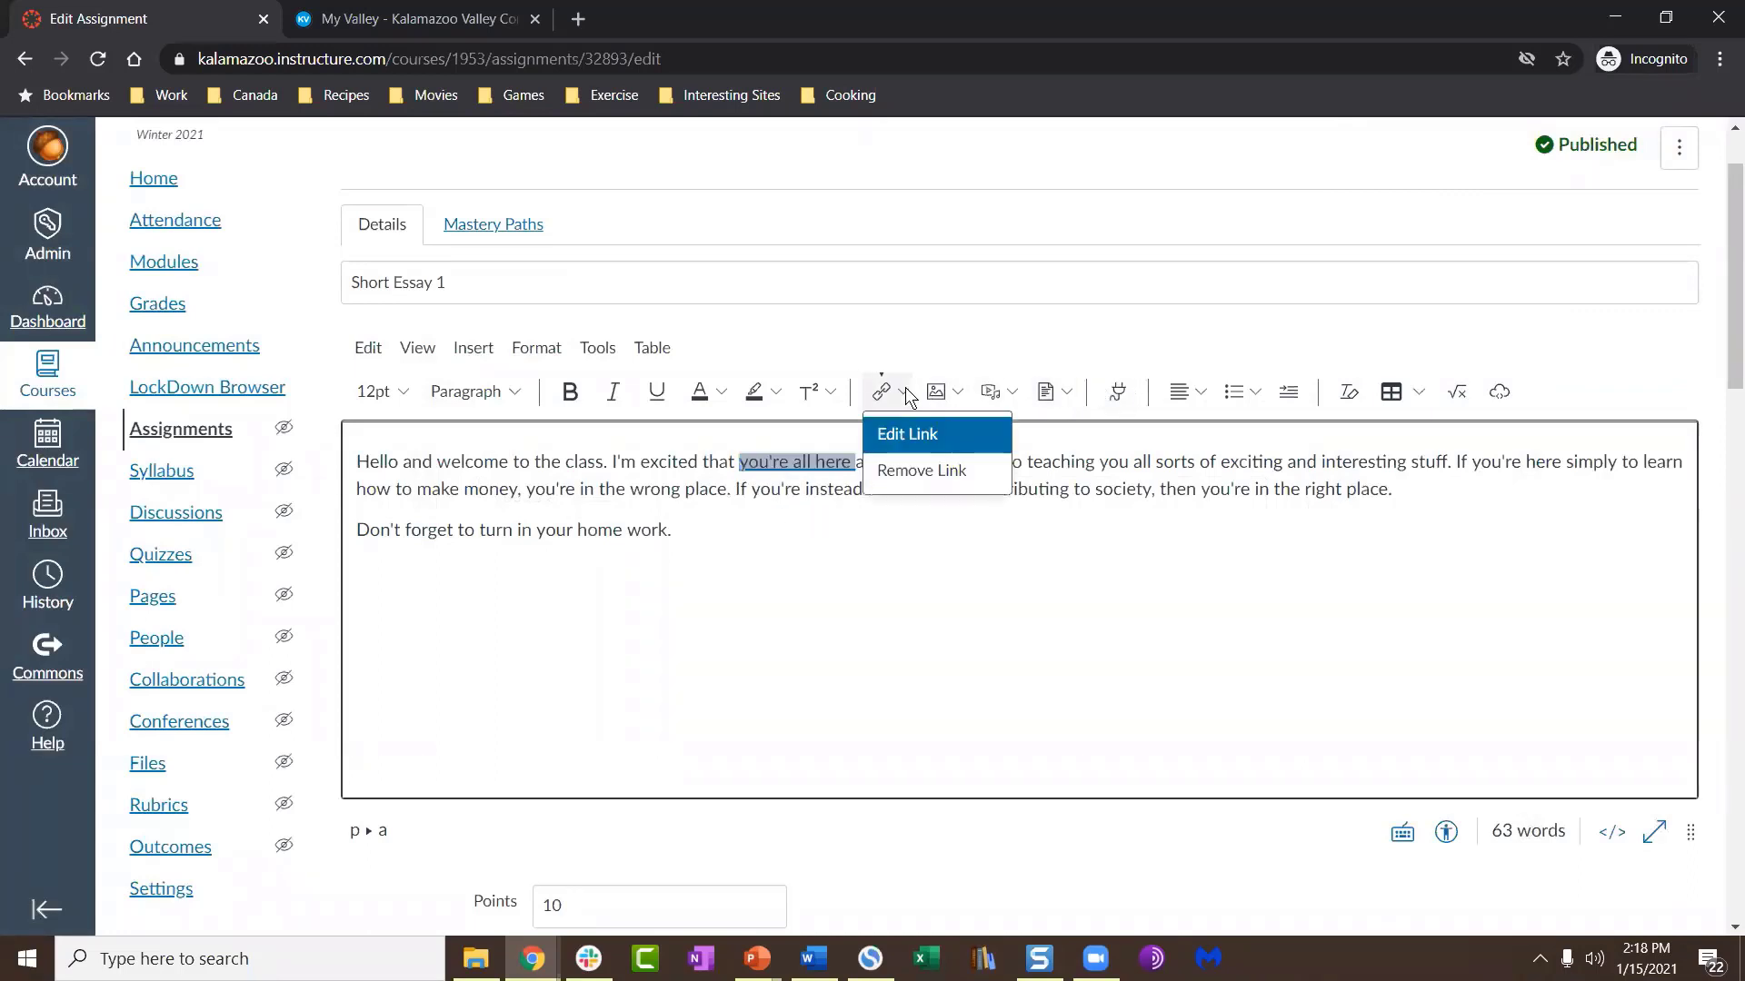
left_click(906, 473)
left_click(905, 475)
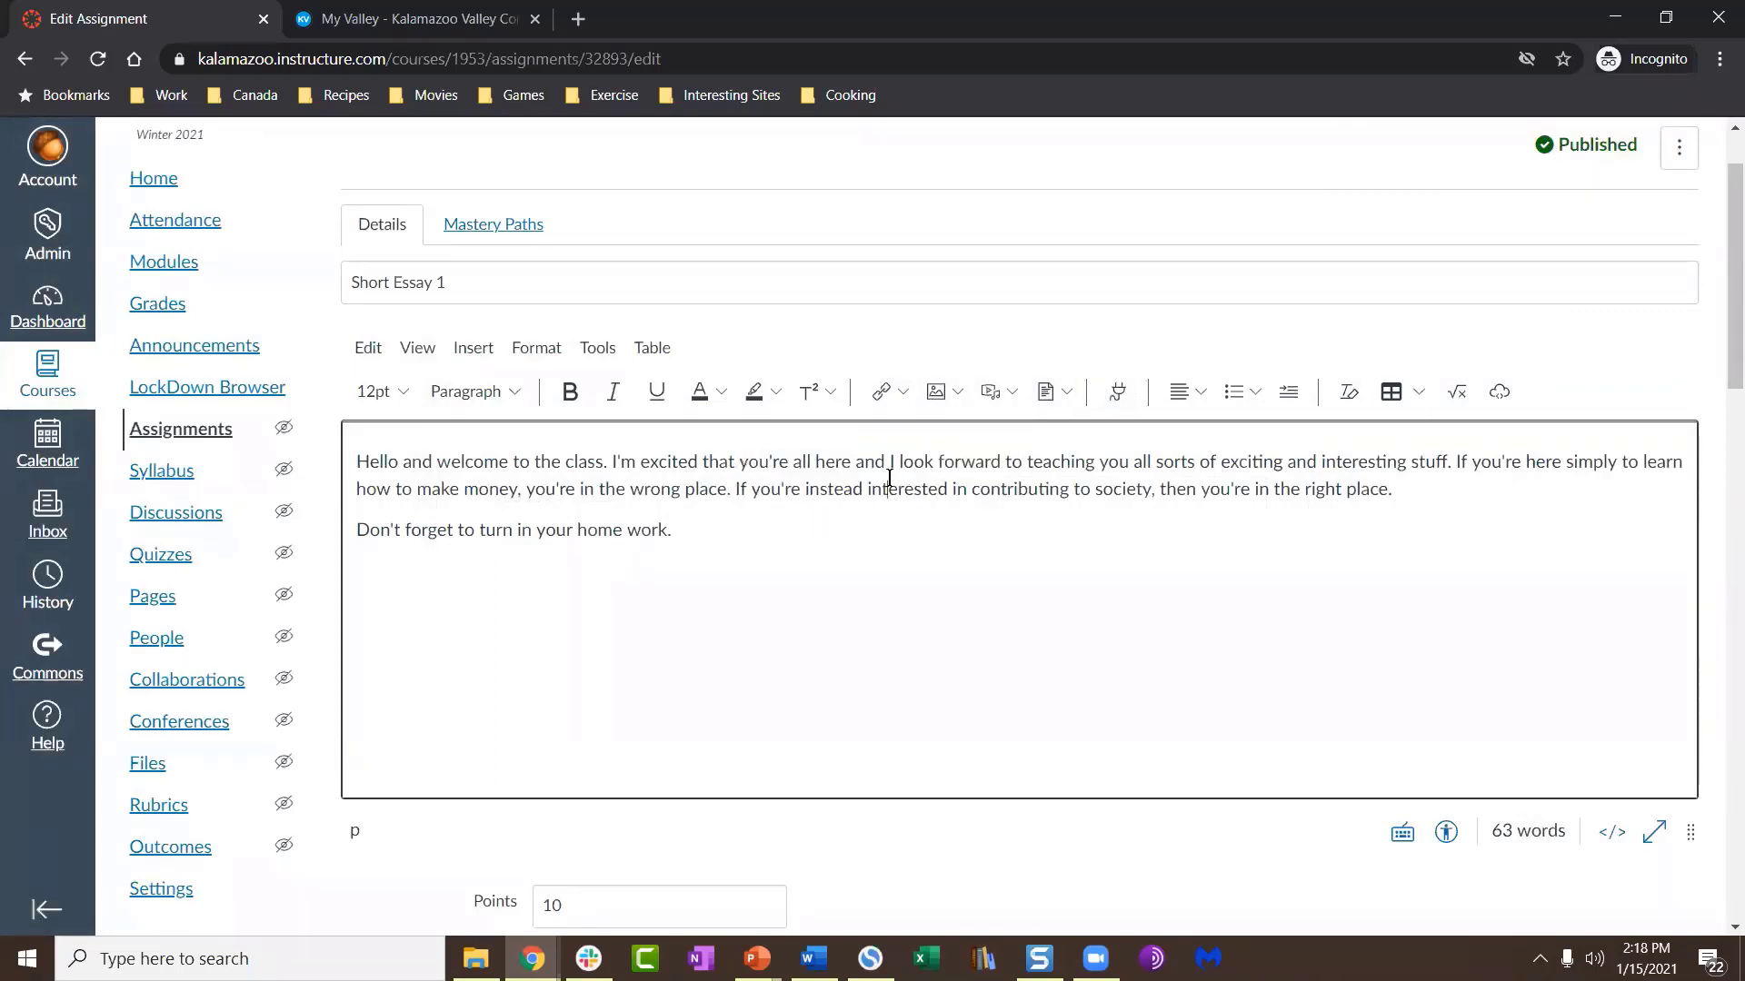
Step: Select "you're all here" again and open the list of course content available as links
left_click_drag(850, 462, 737, 463)
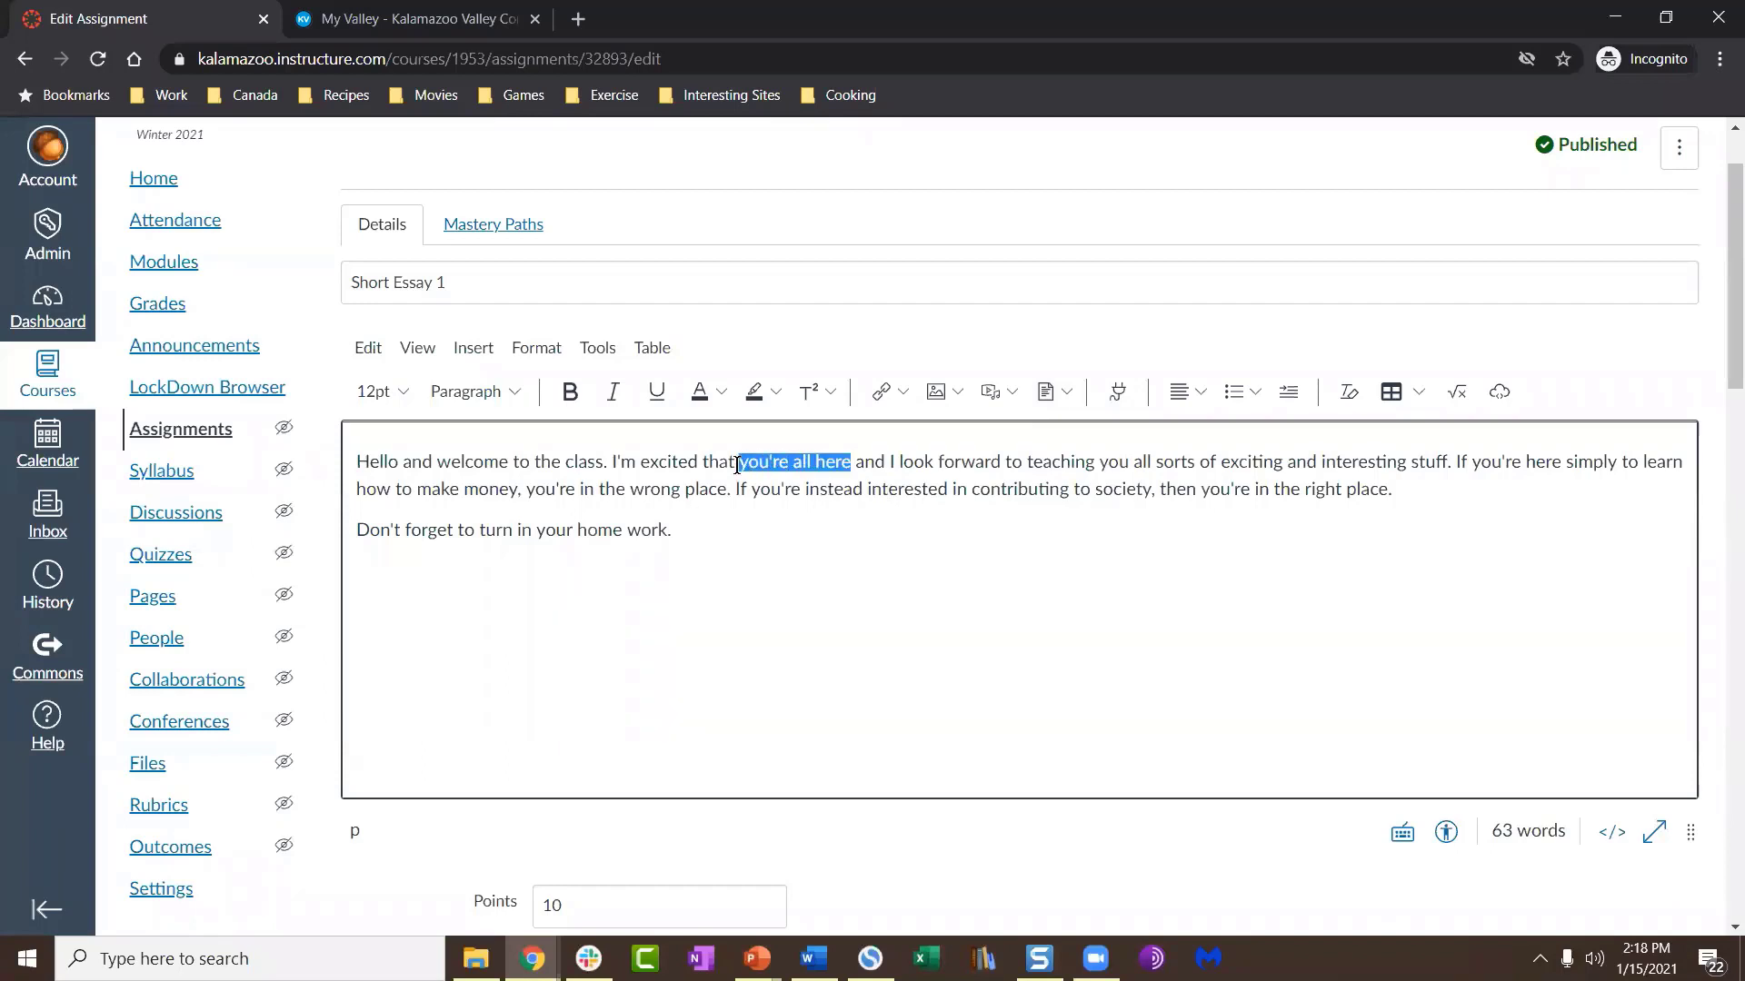
left_click(473, 348)
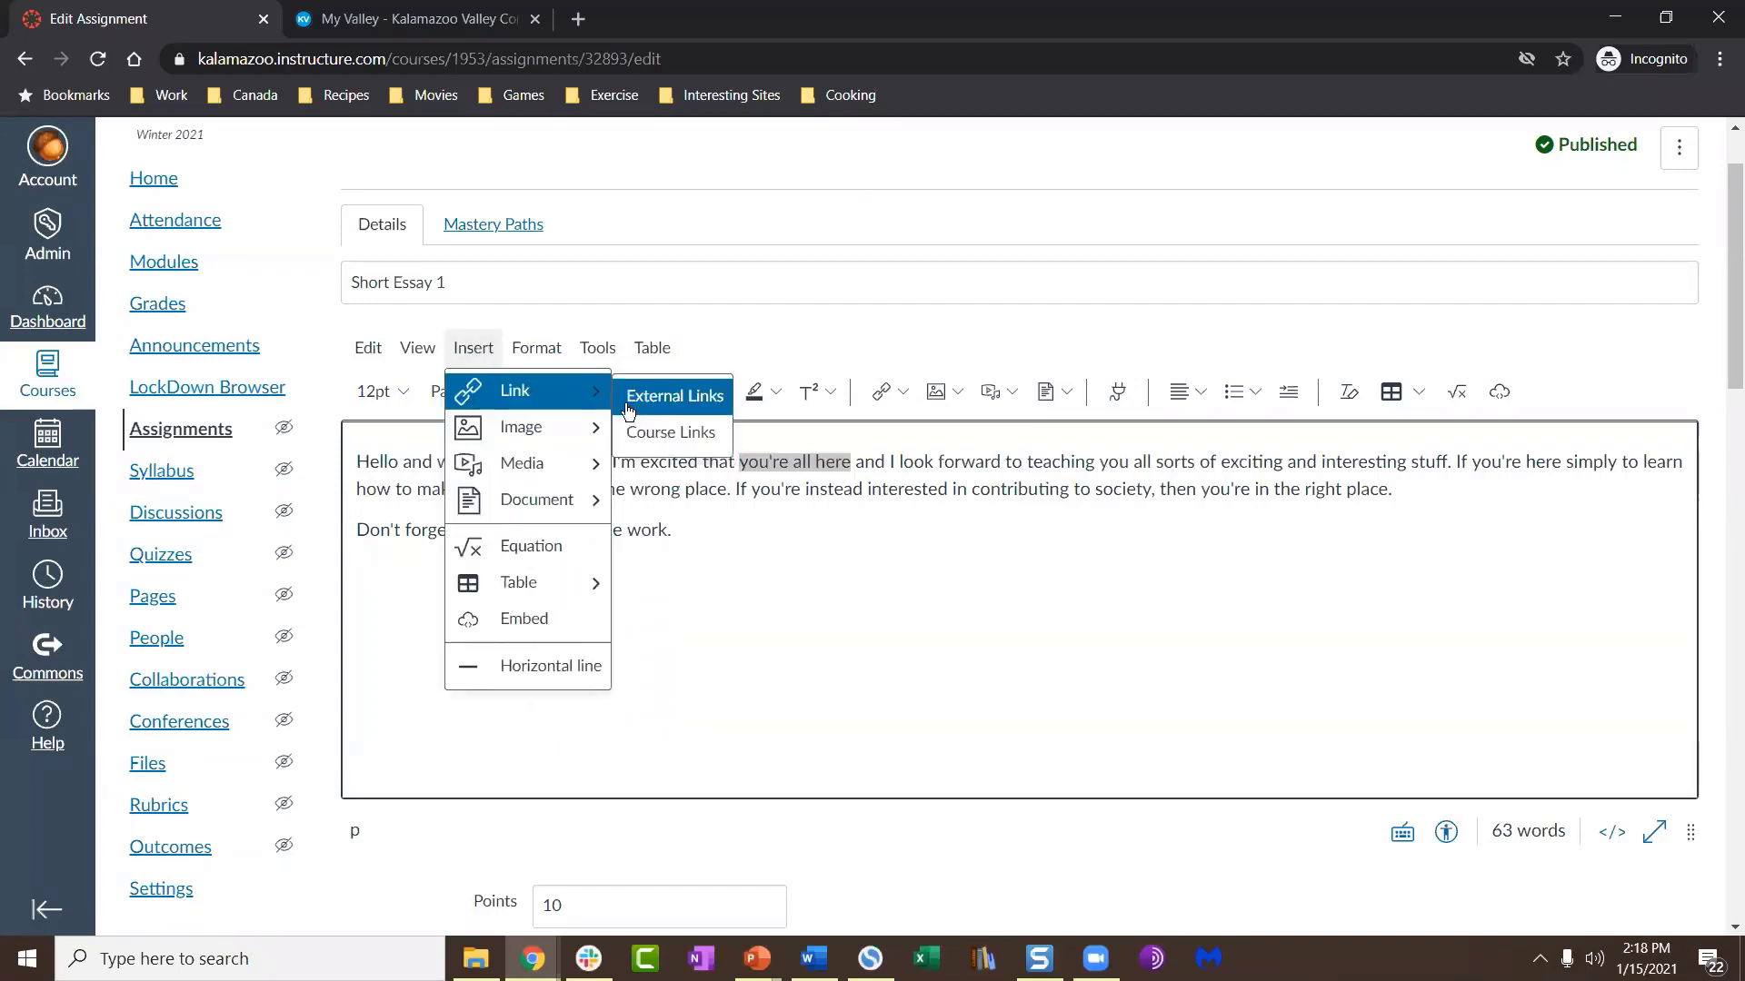
left_click(645, 433)
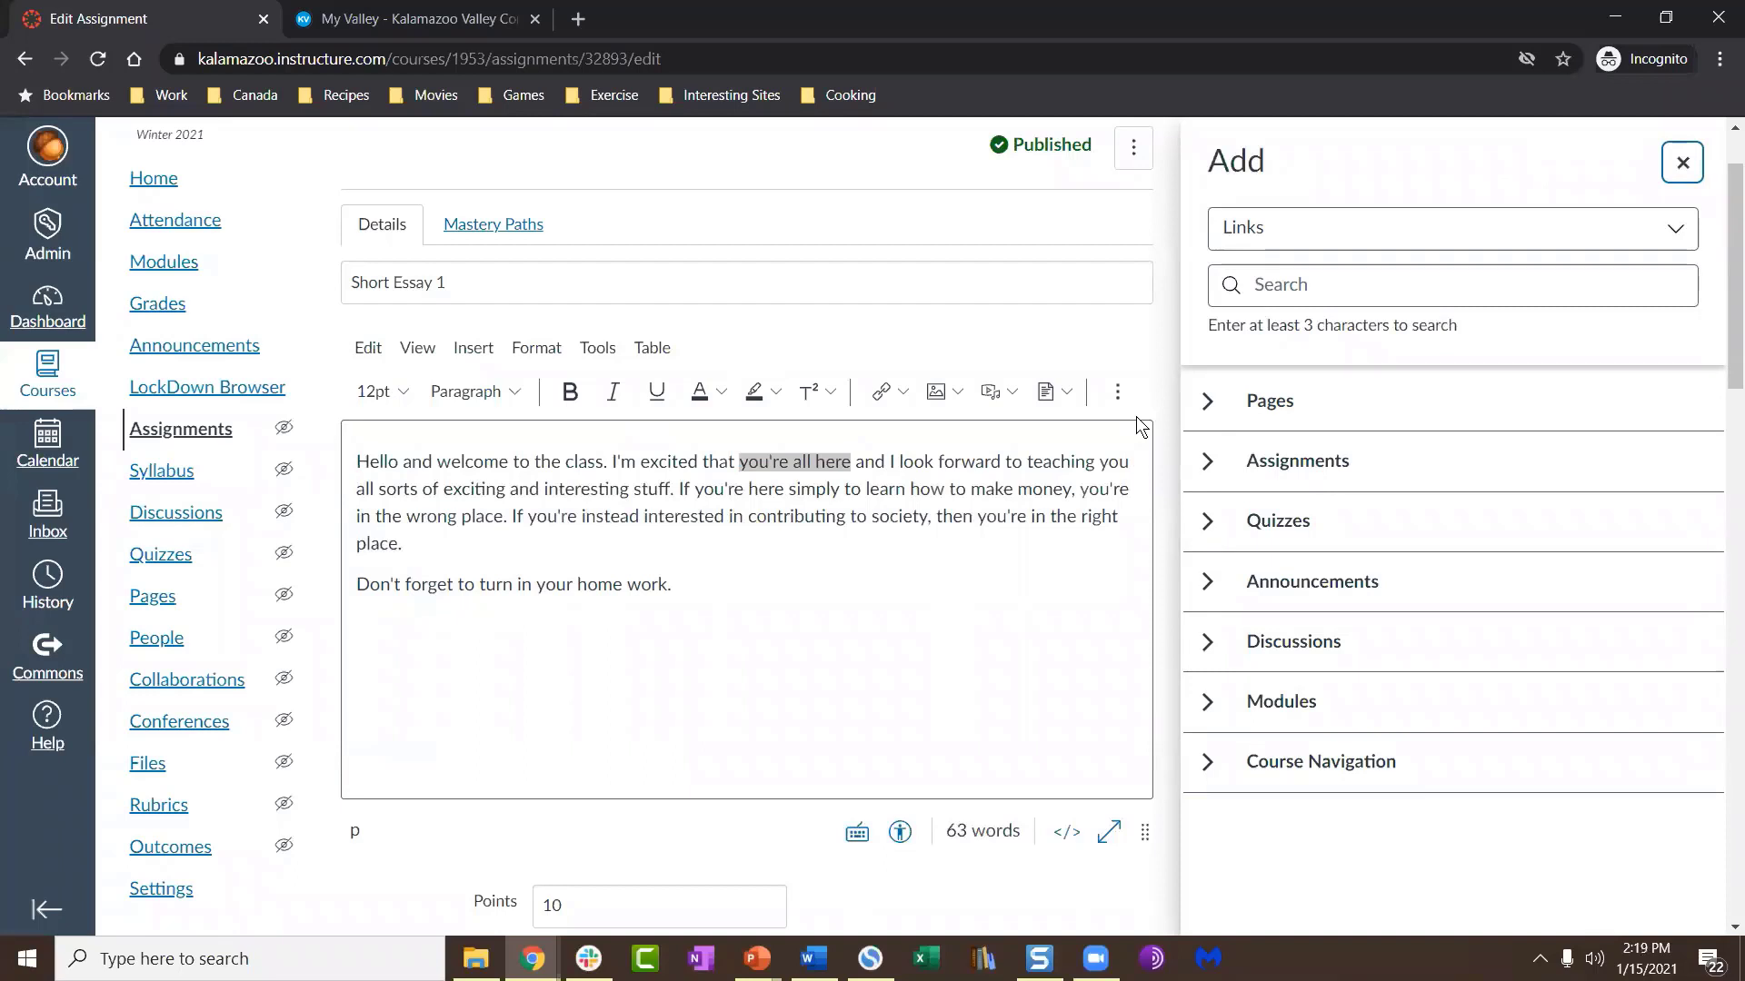
Step: Replace the homework reminder below the first paragraph with "DOn't forget to look at the study guide."
left_click(670, 596)
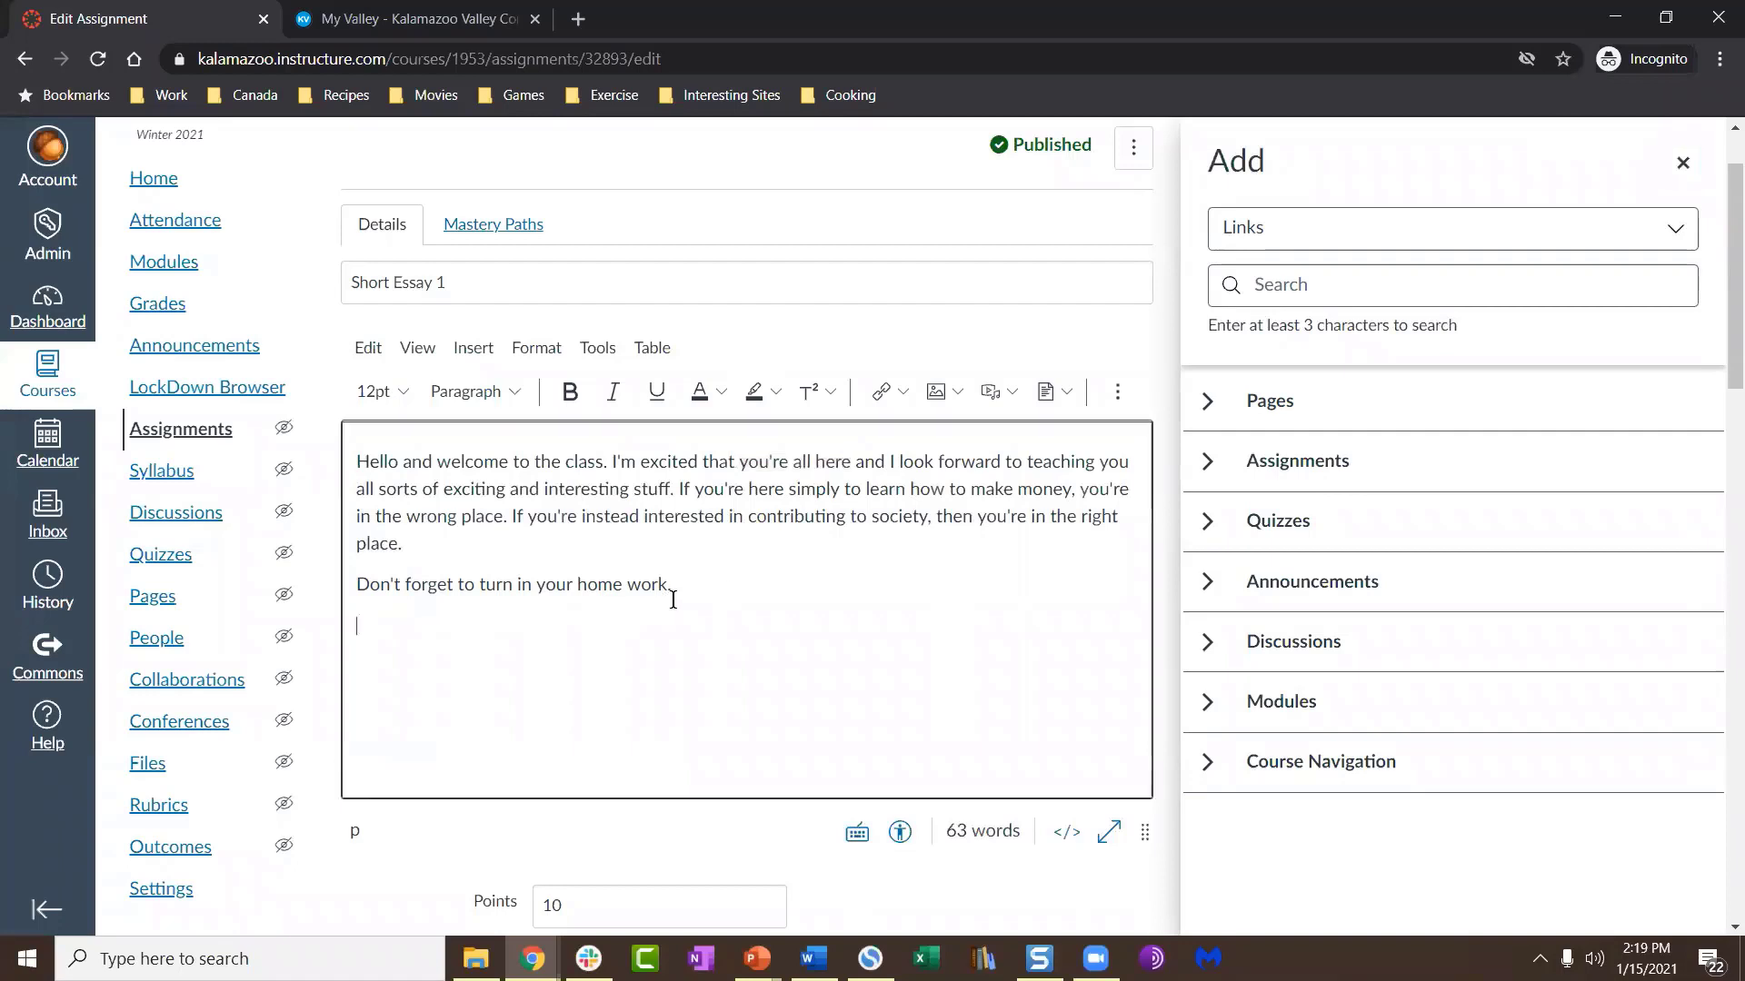
left_click_drag(678, 596, 345, 590)
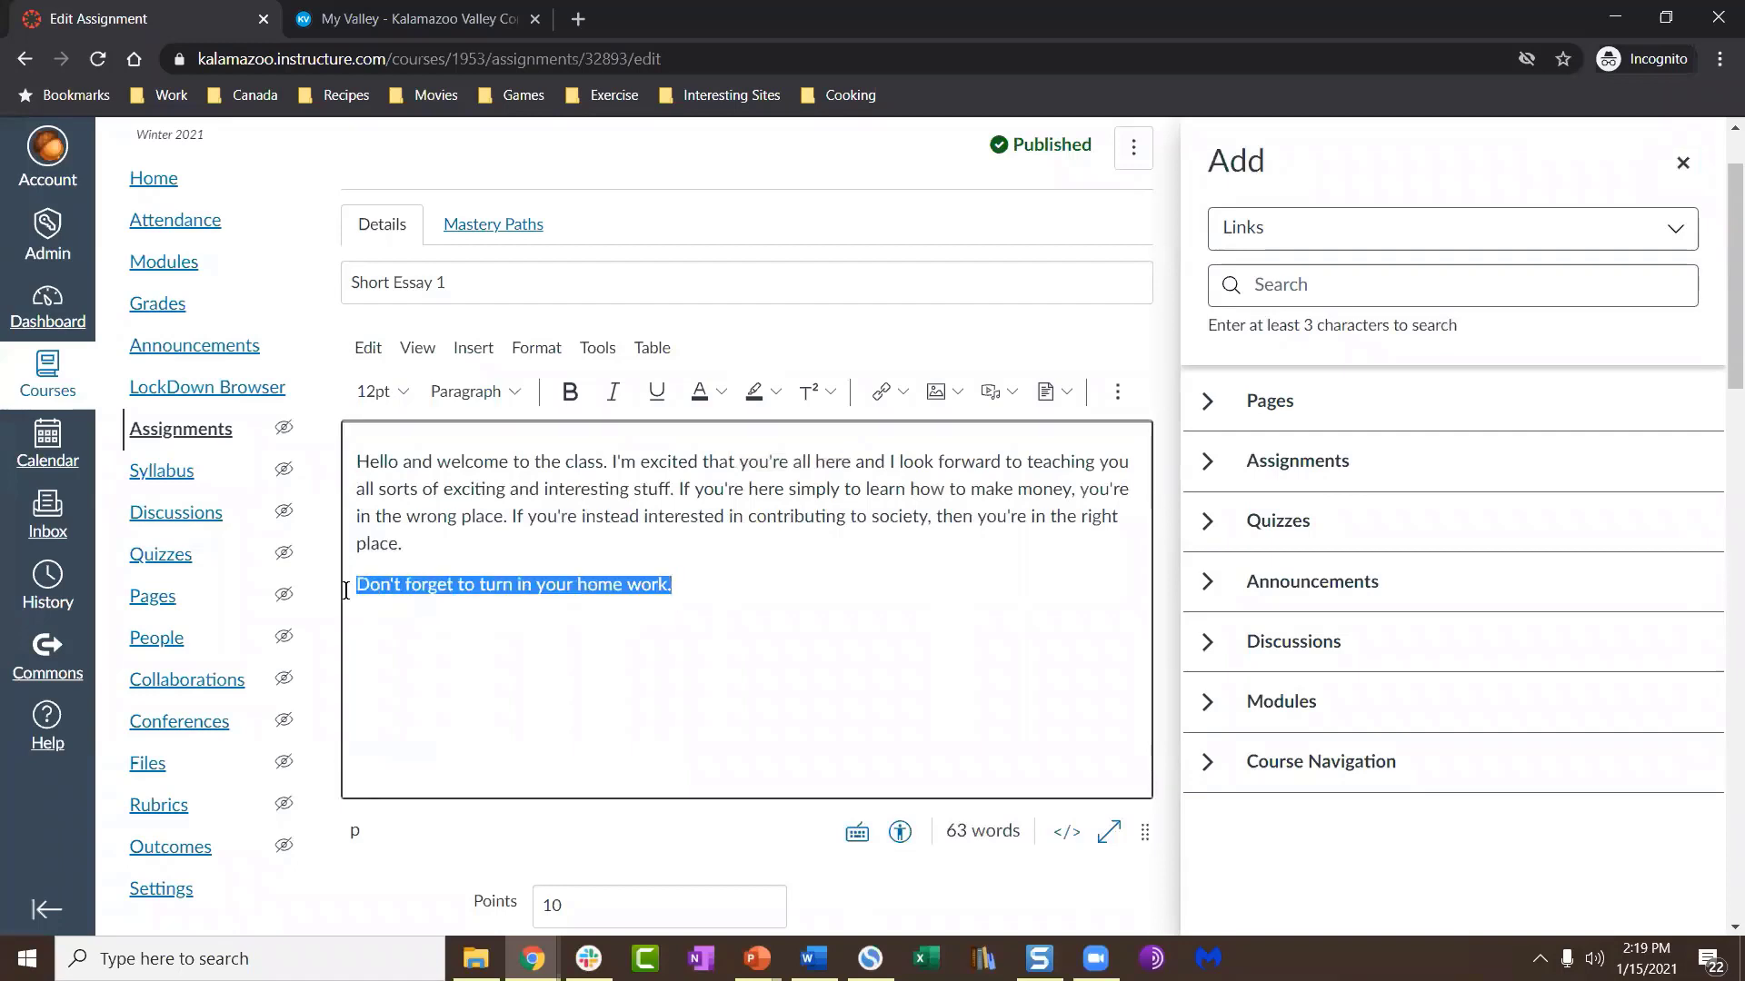
type("DOn")
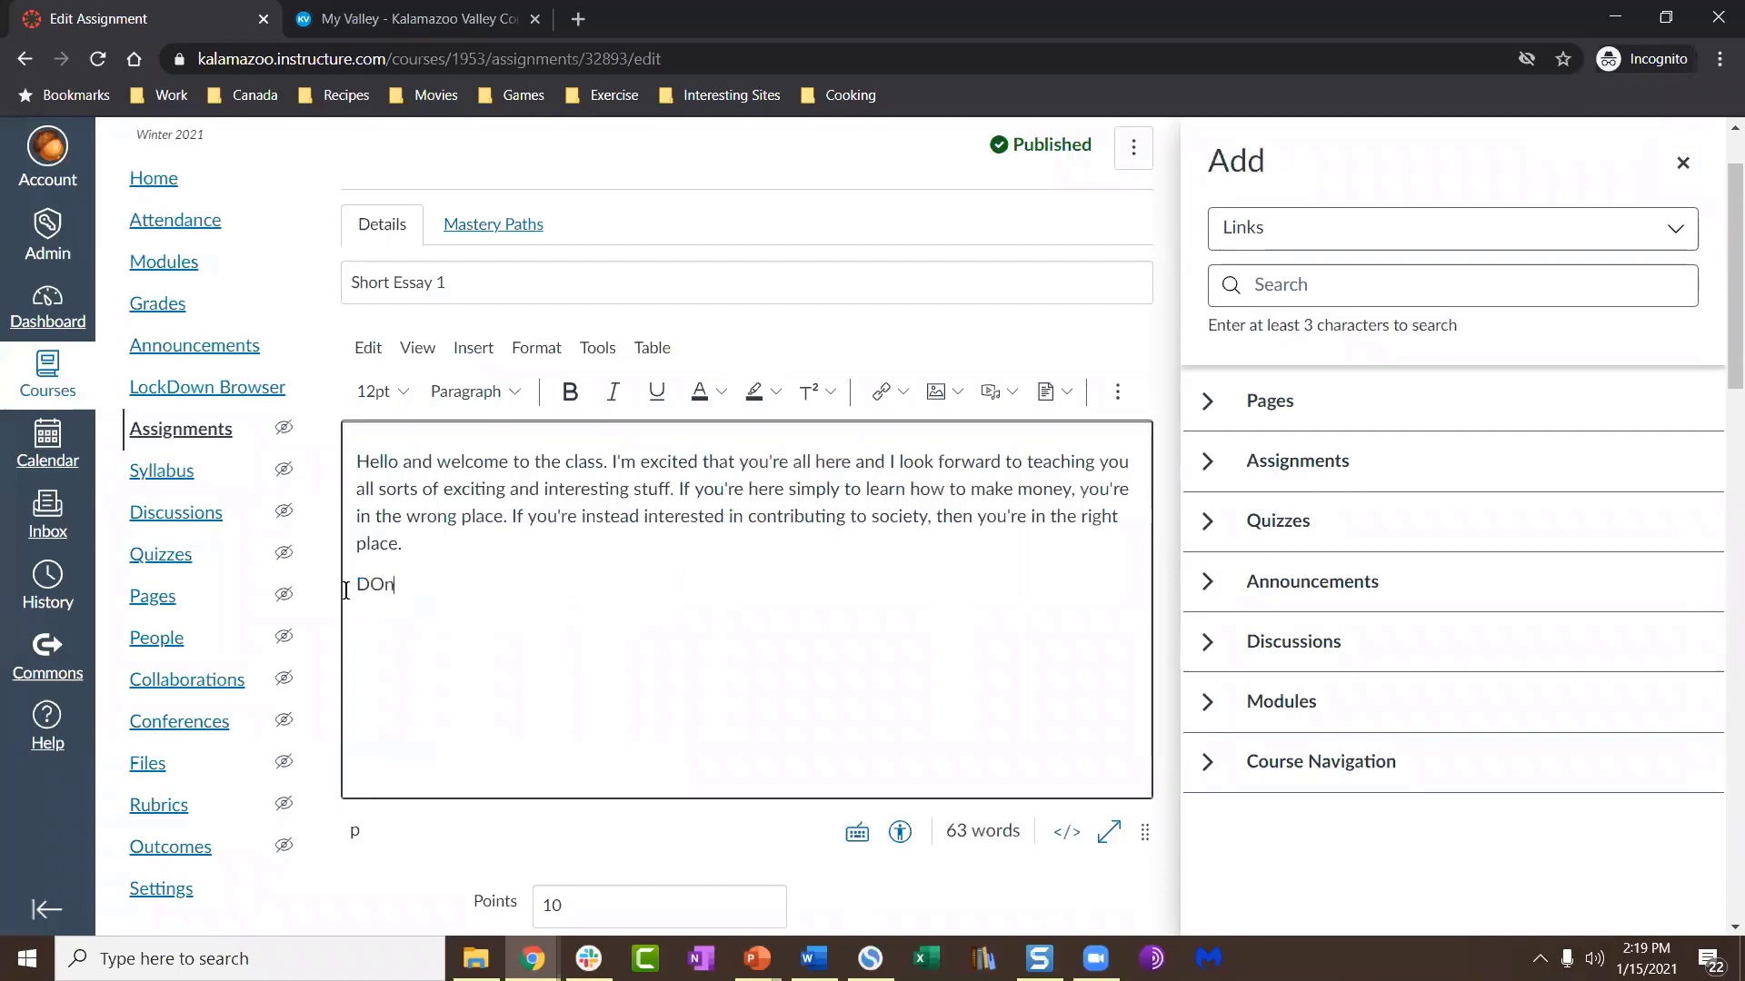
type("'t forget to look at the study guide.")
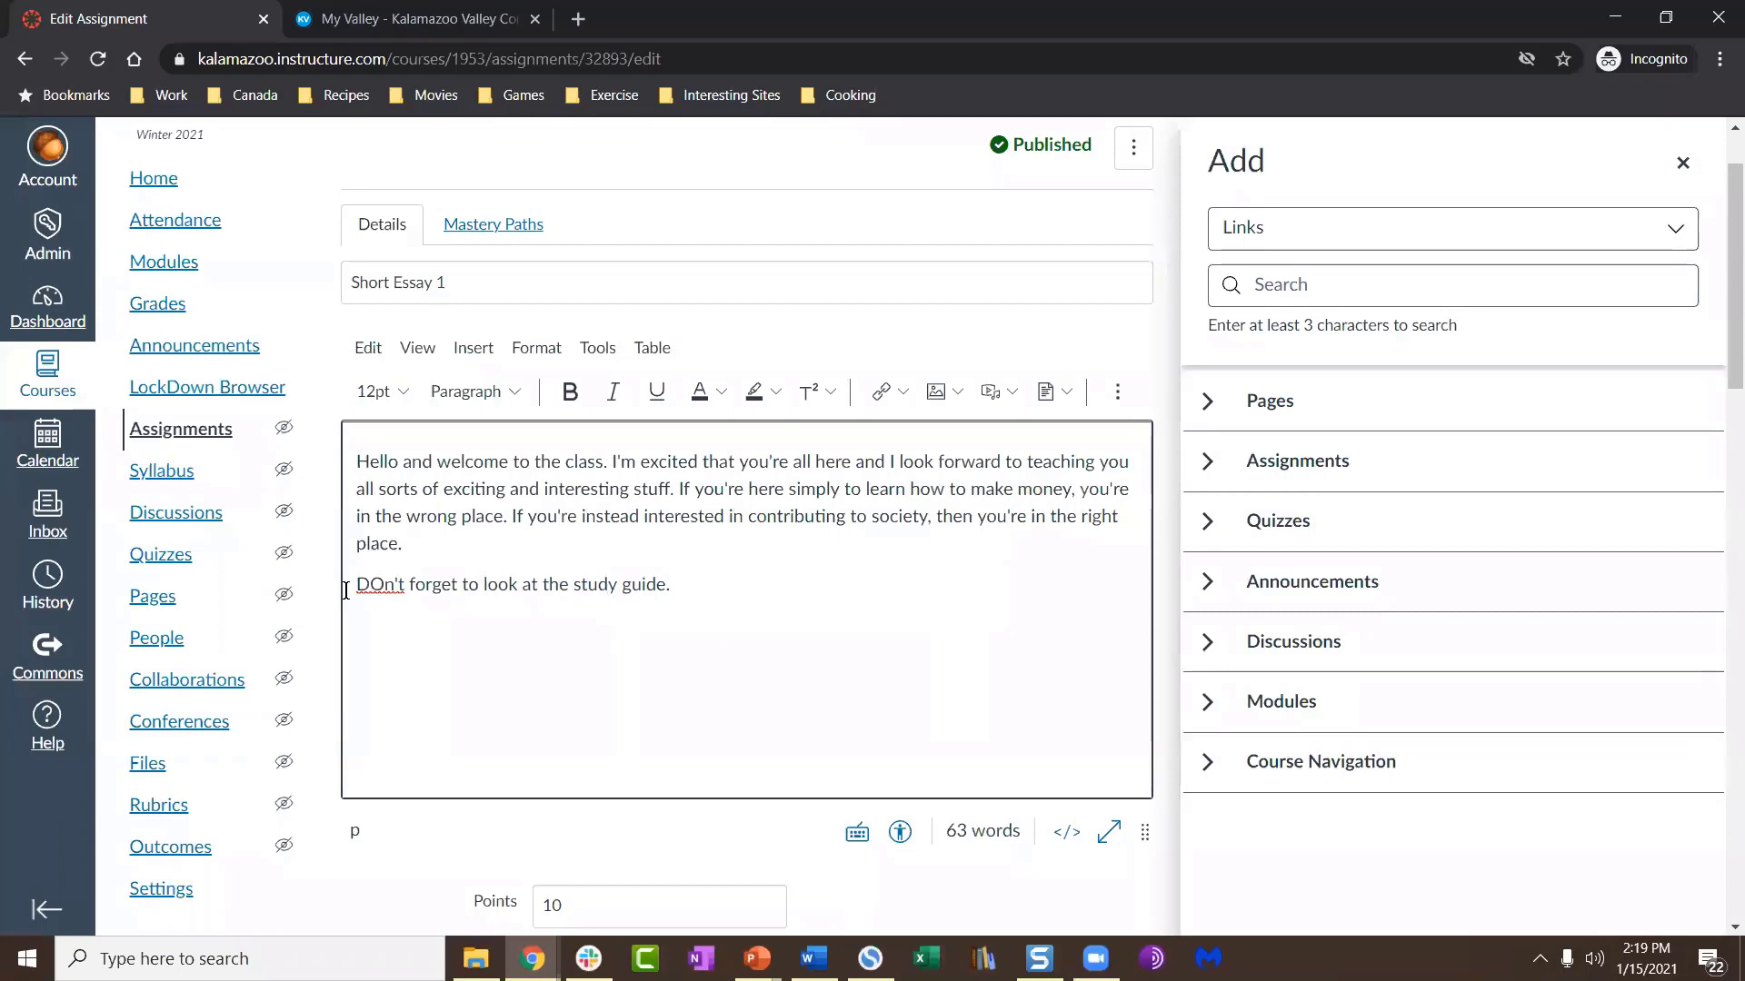
Step: Link the whole study guide sentence to the Getting Started course page and close the list of course links
triple_click(345, 592)
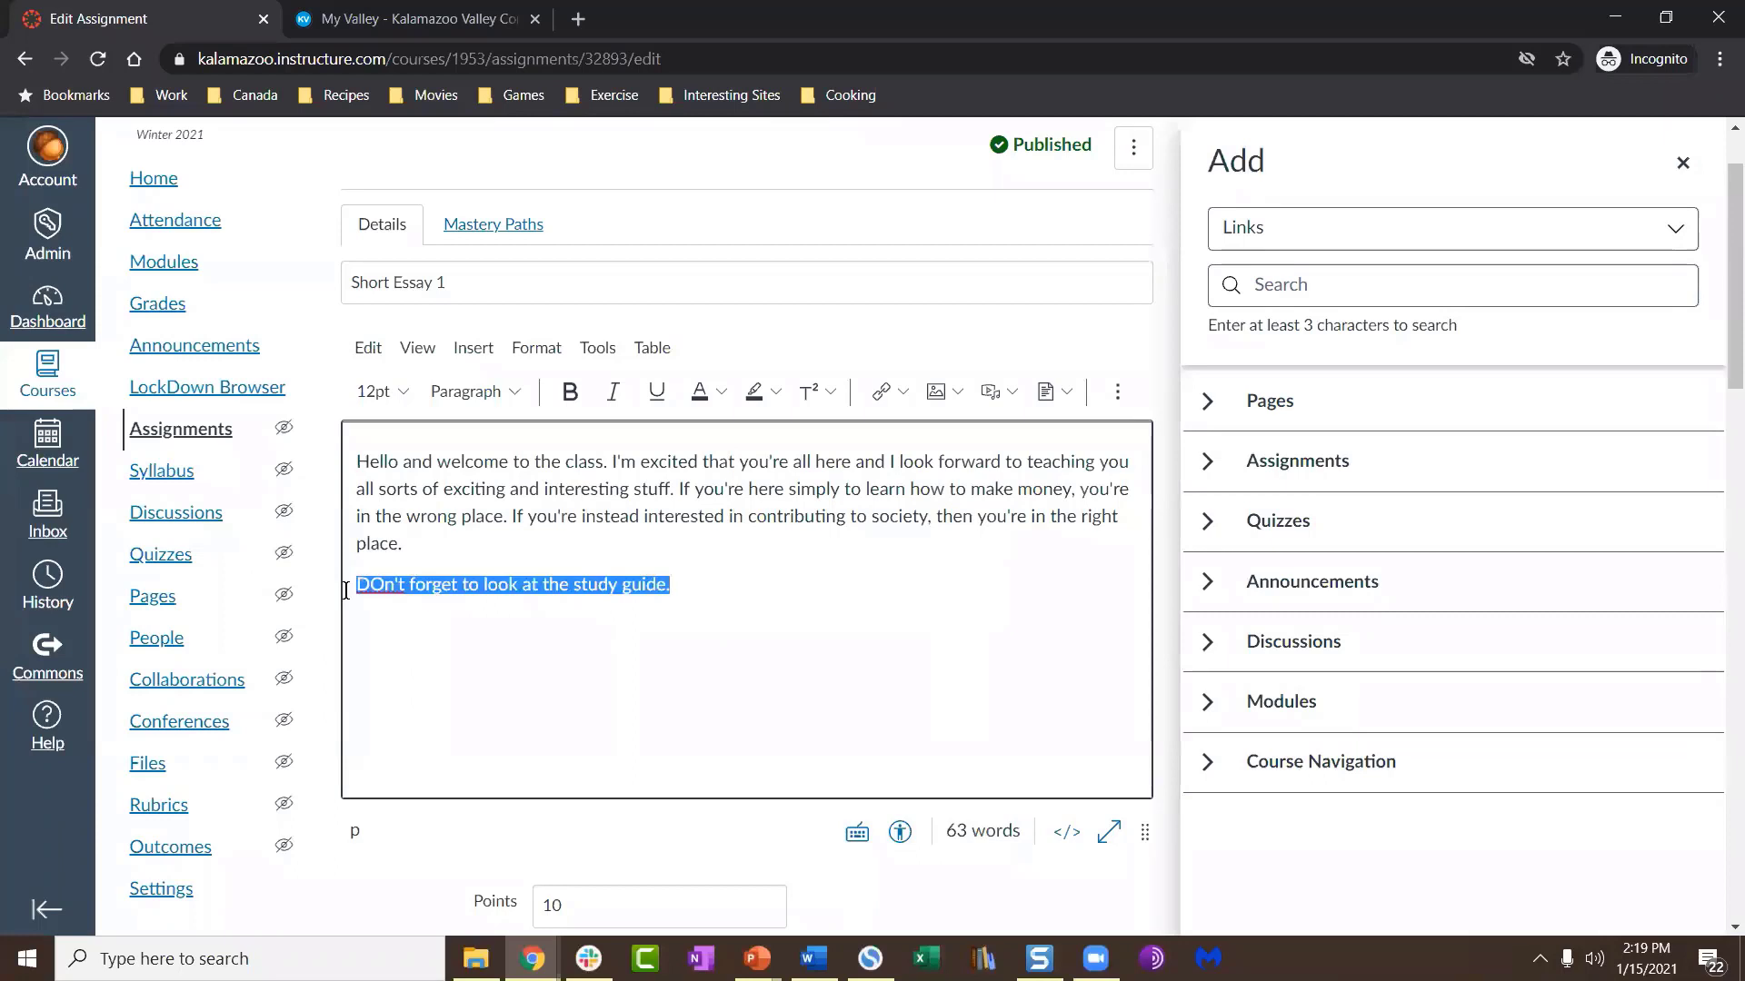
left_click(1197, 423)
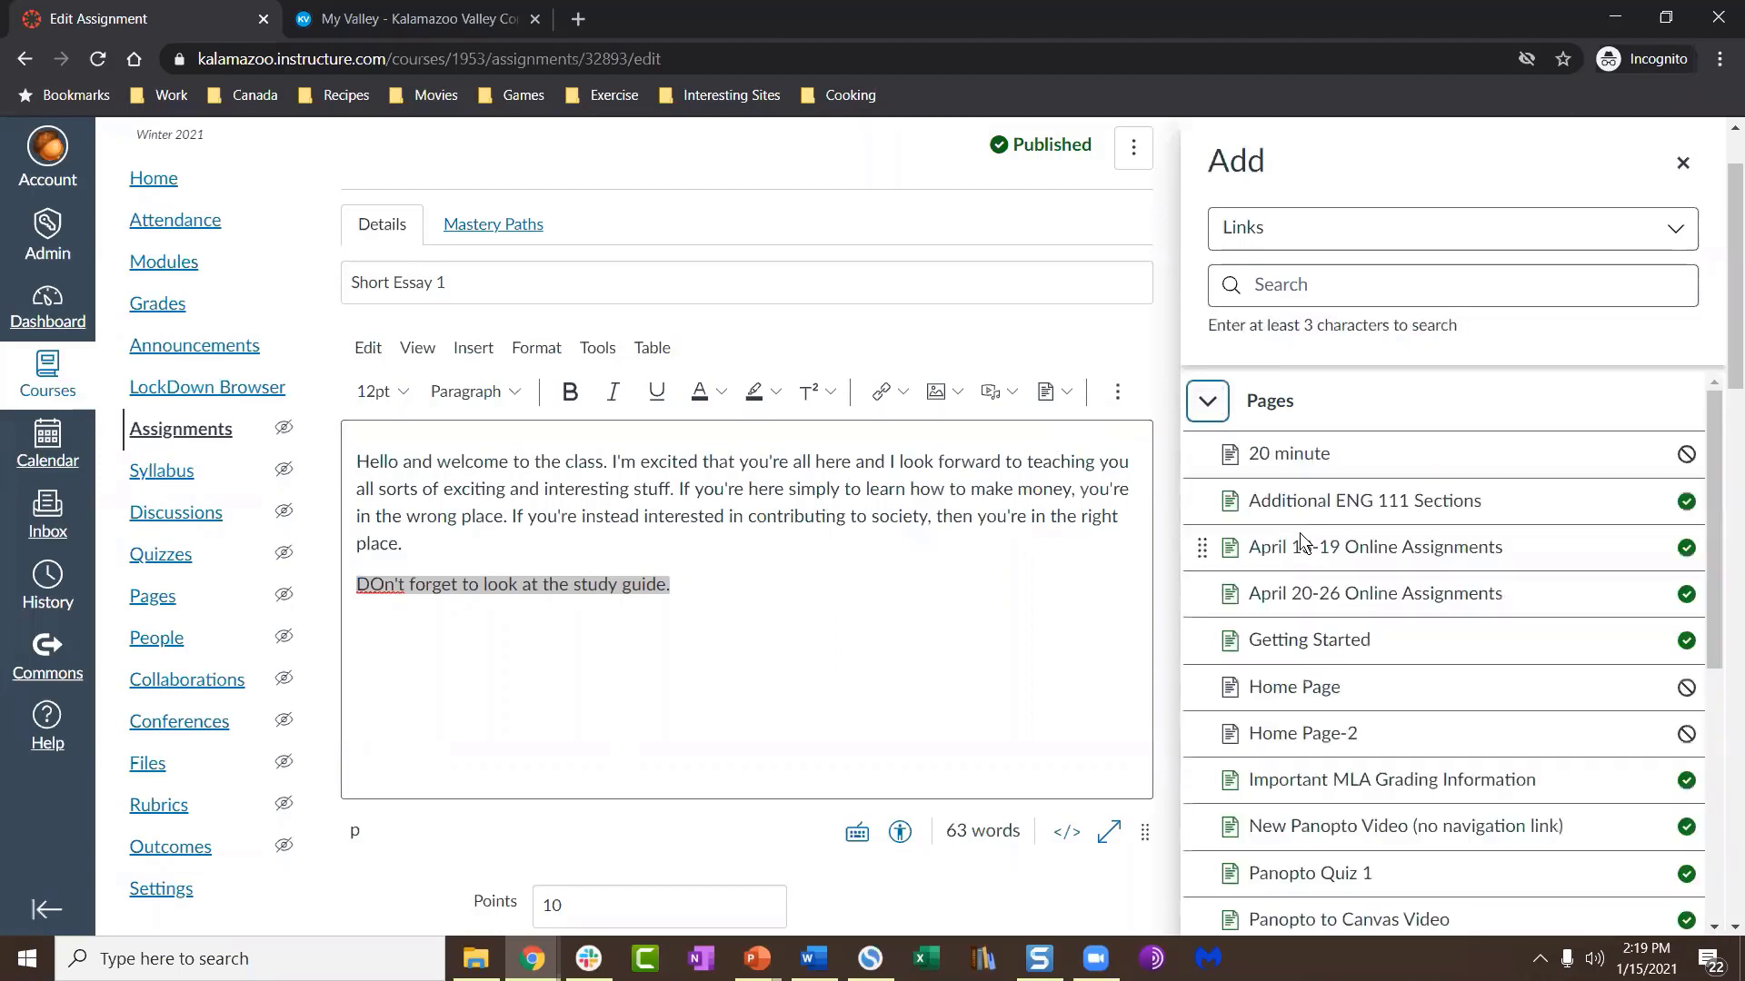
left_click(1298, 645)
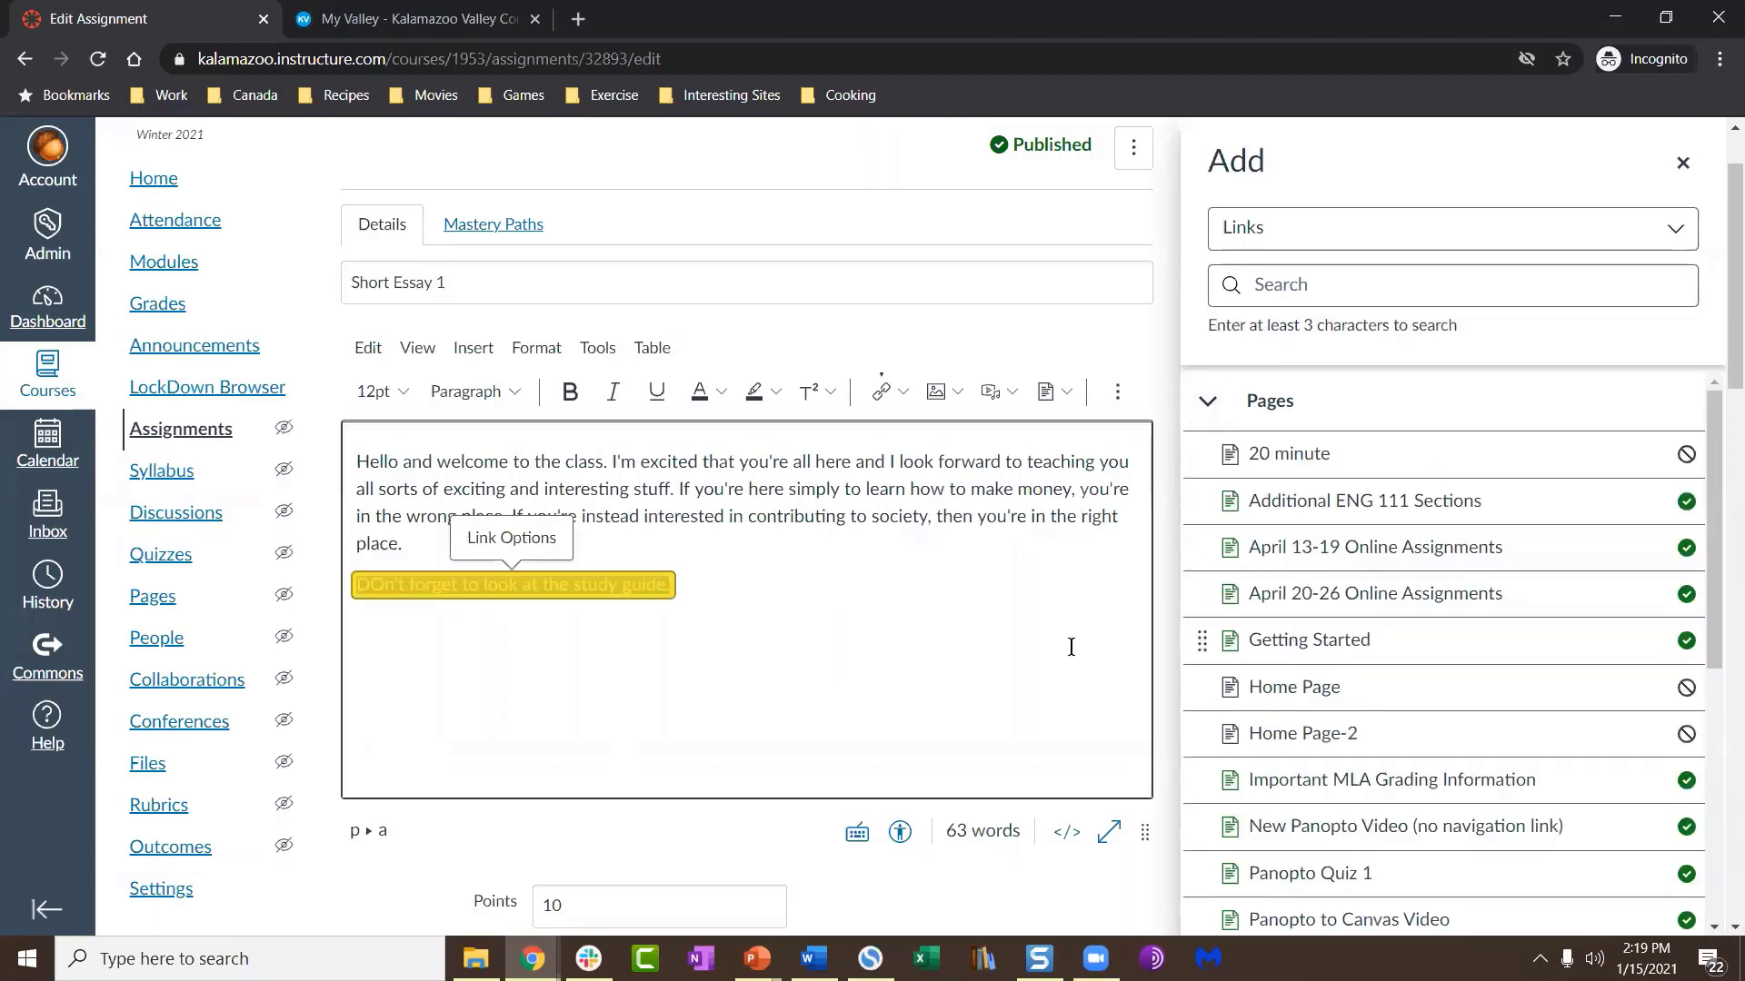
left_click(927, 625)
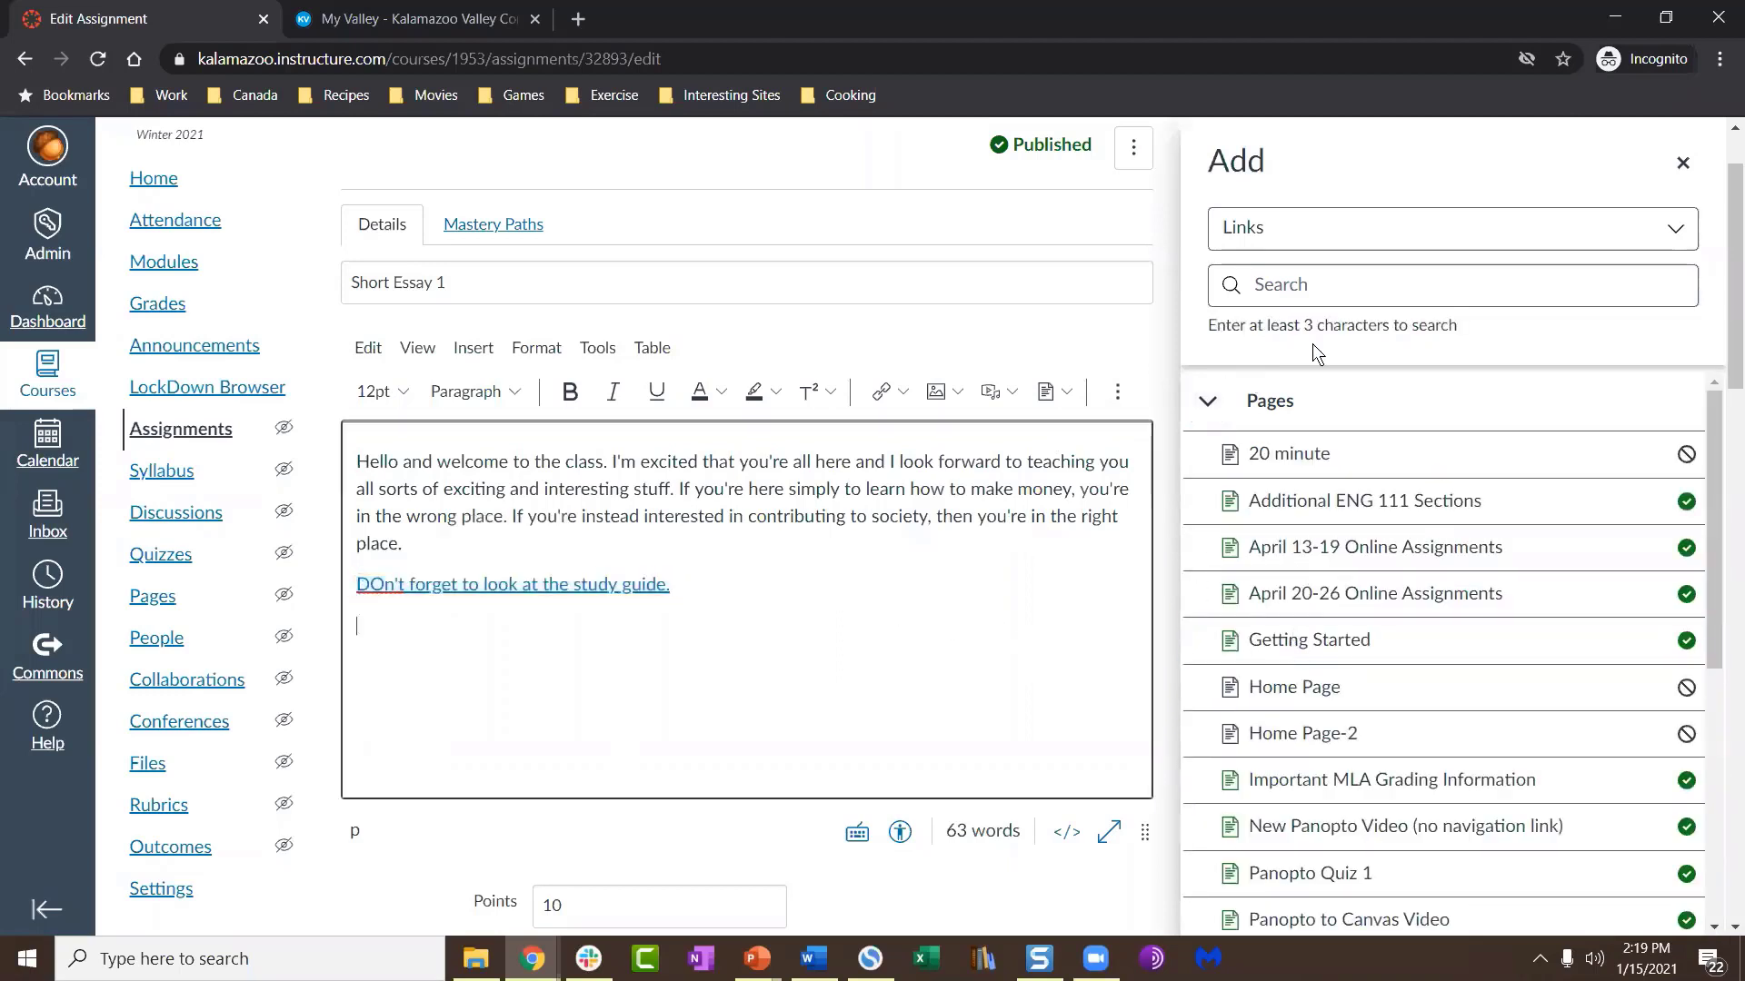
left_click(1683, 161)
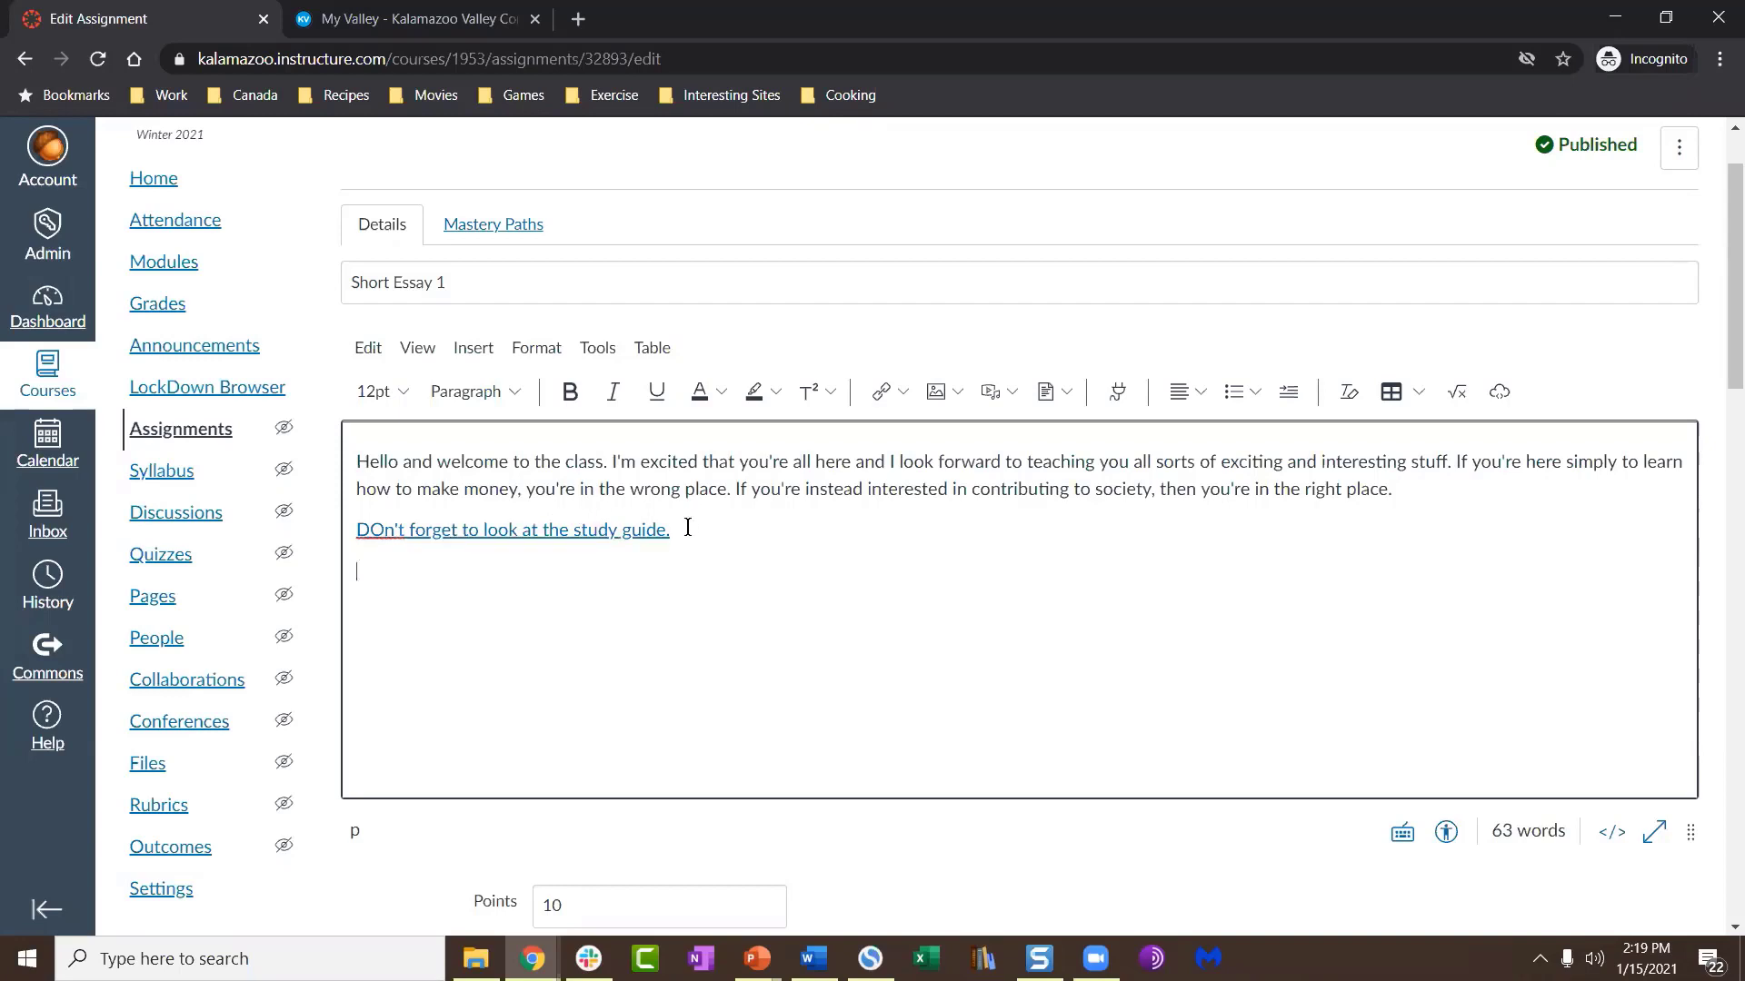
Step: Delete the linked study guide sentence and look at the available sources for inserting an image
triple_click(688, 528)
key("BackSpace")
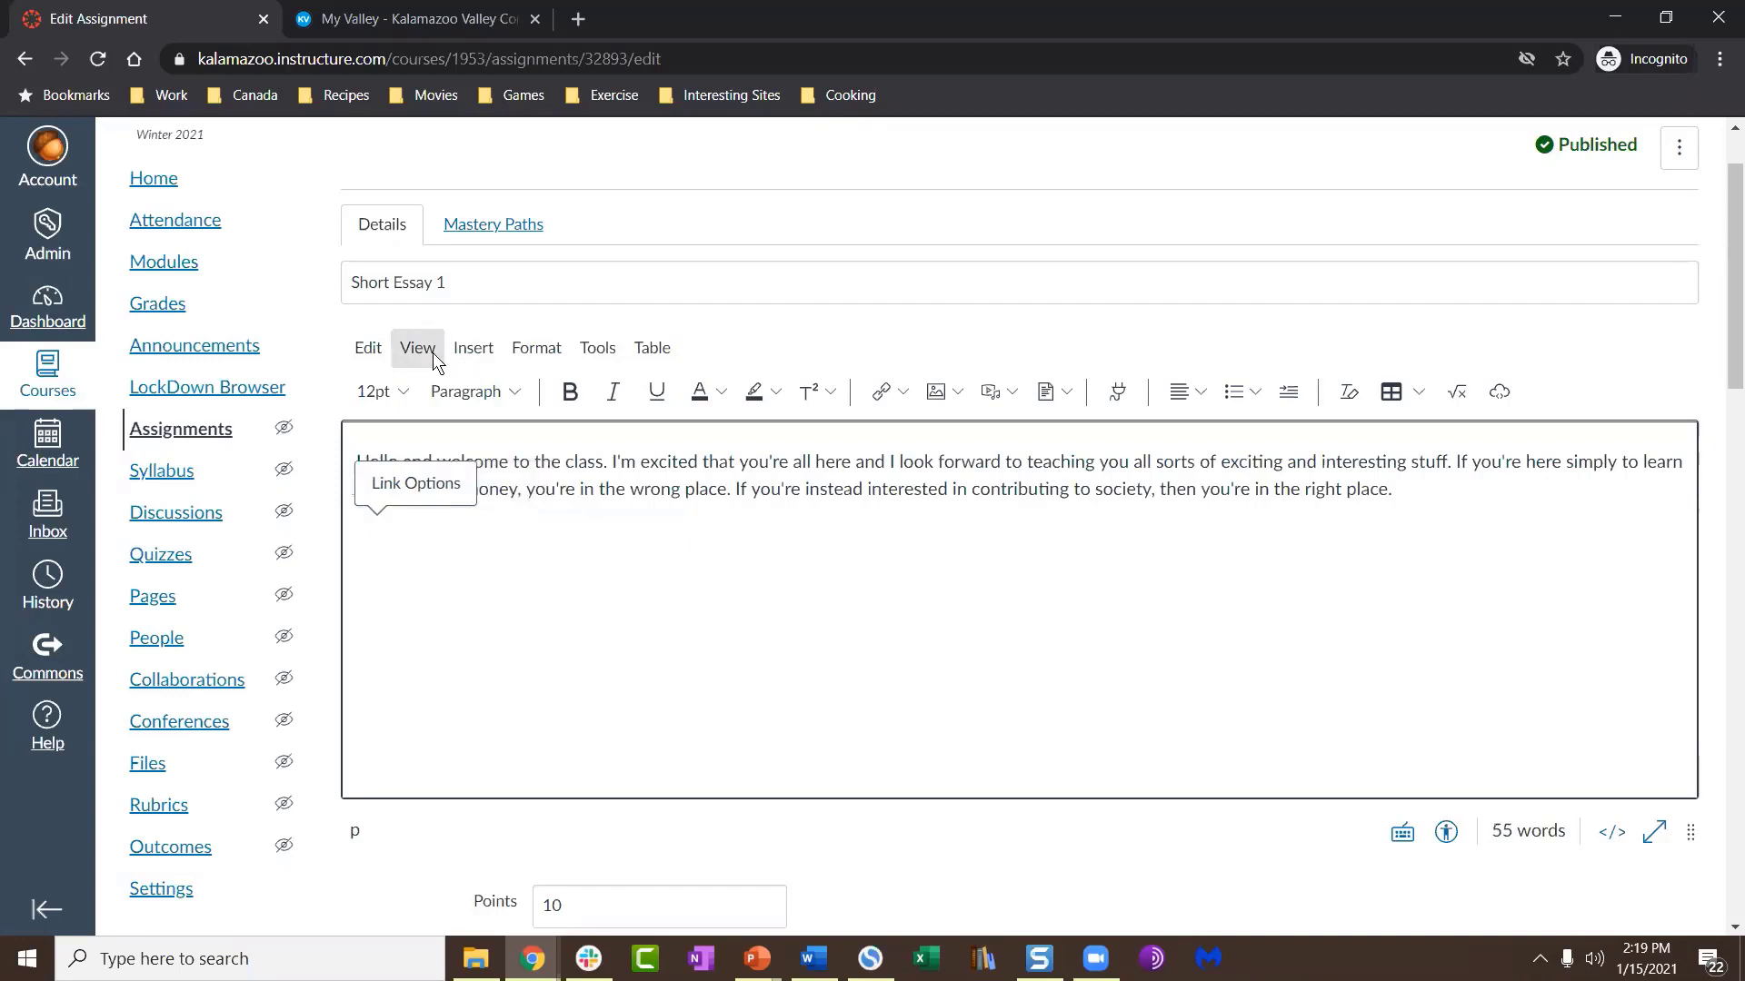
left_click(418, 348)
left_click(474, 350)
mouse_move(502, 436)
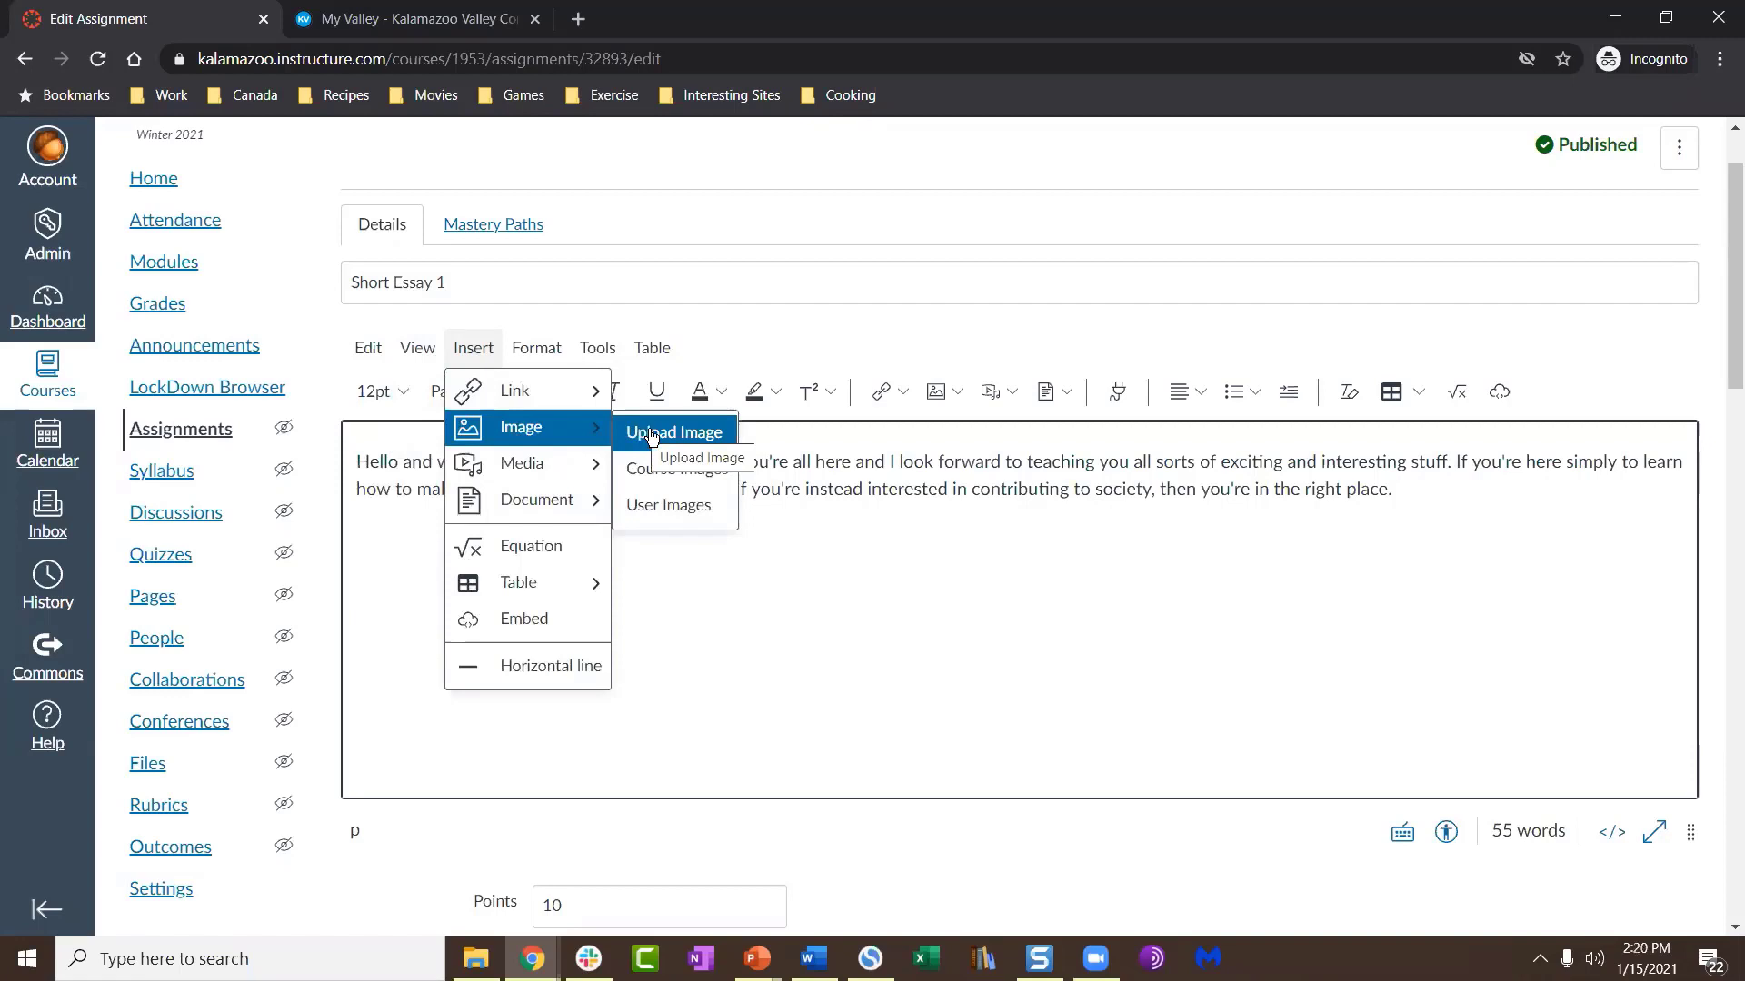
left_click(947, 605)
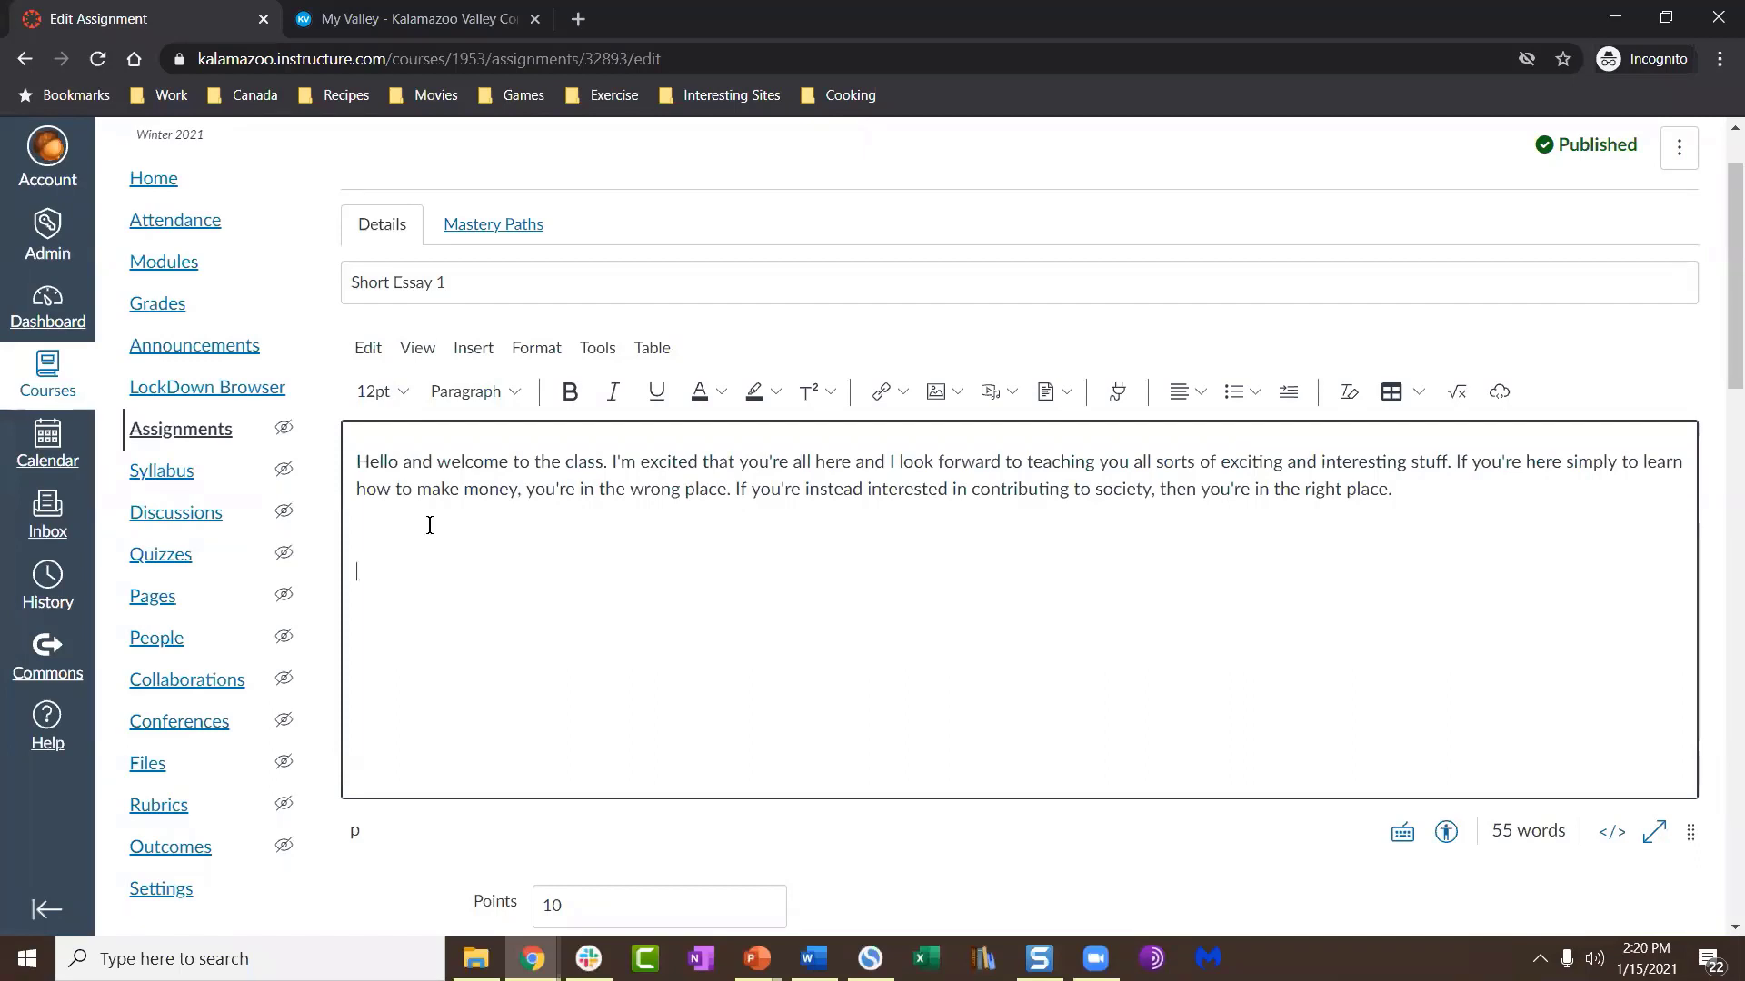
Step: Add blank lines below the paragraph and choose -7106213230475248440.jpg from the Downloads folder as the image to upload
key("Return")
key("Return")
left_click(426, 351)
left_click(468, 351)
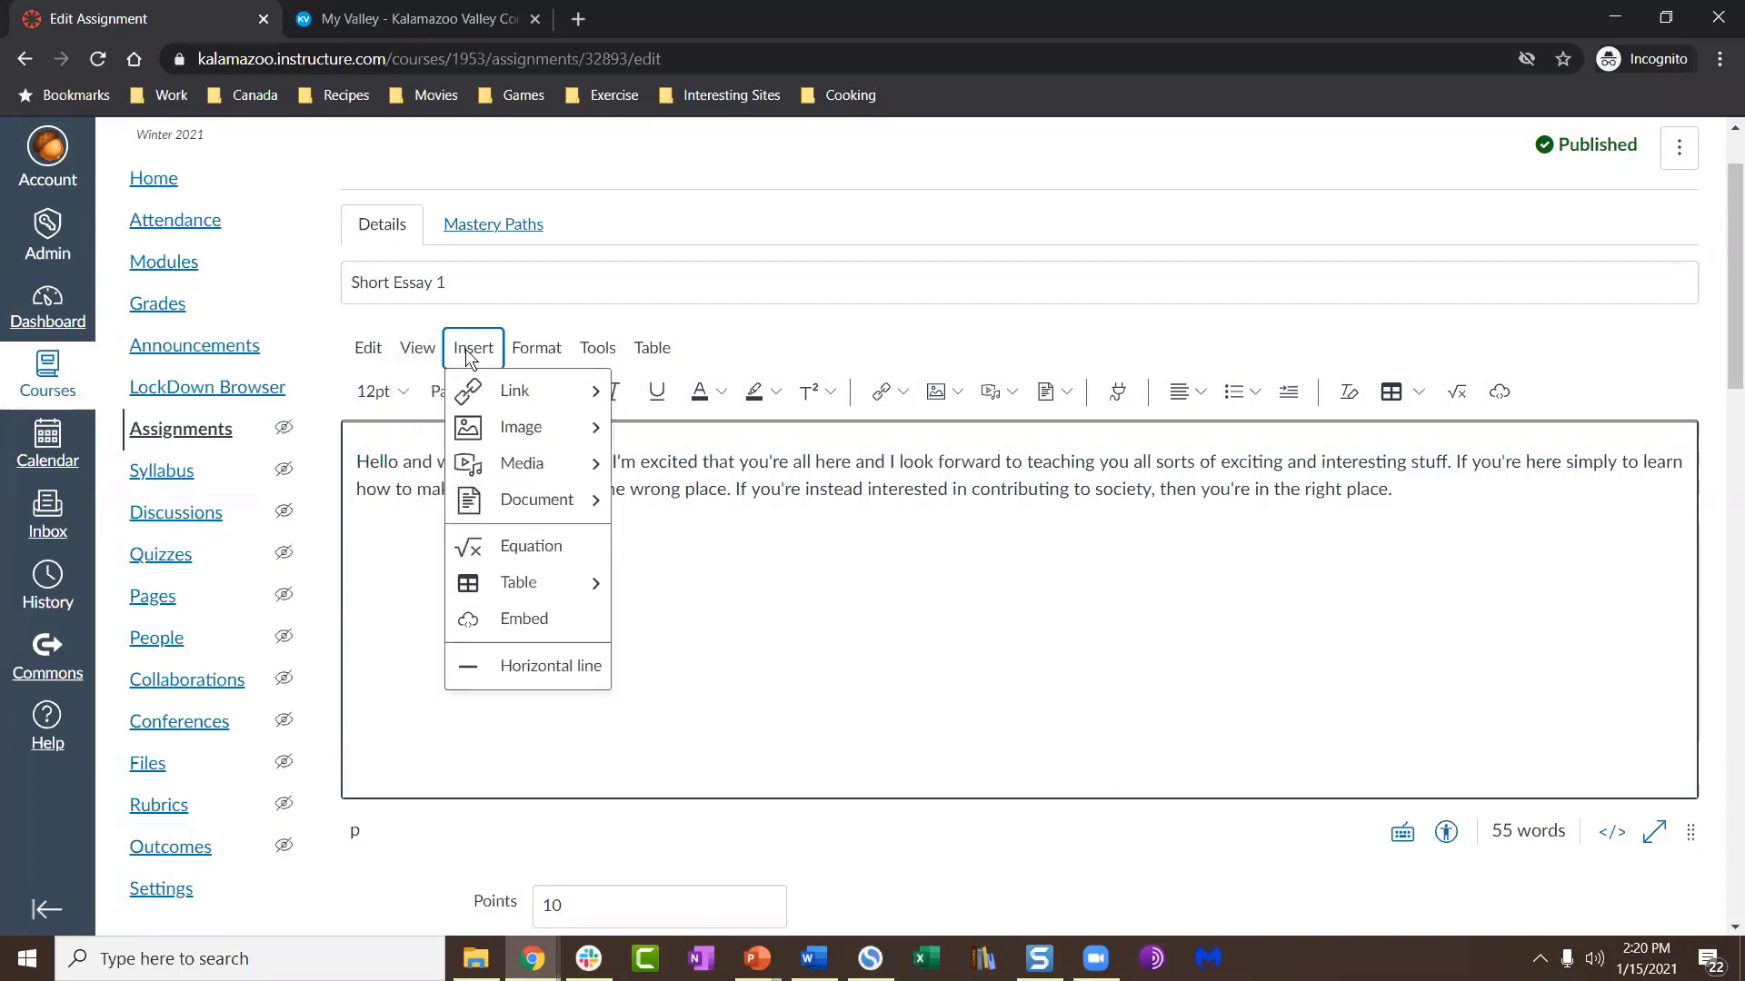
mouse_move(536, 427)
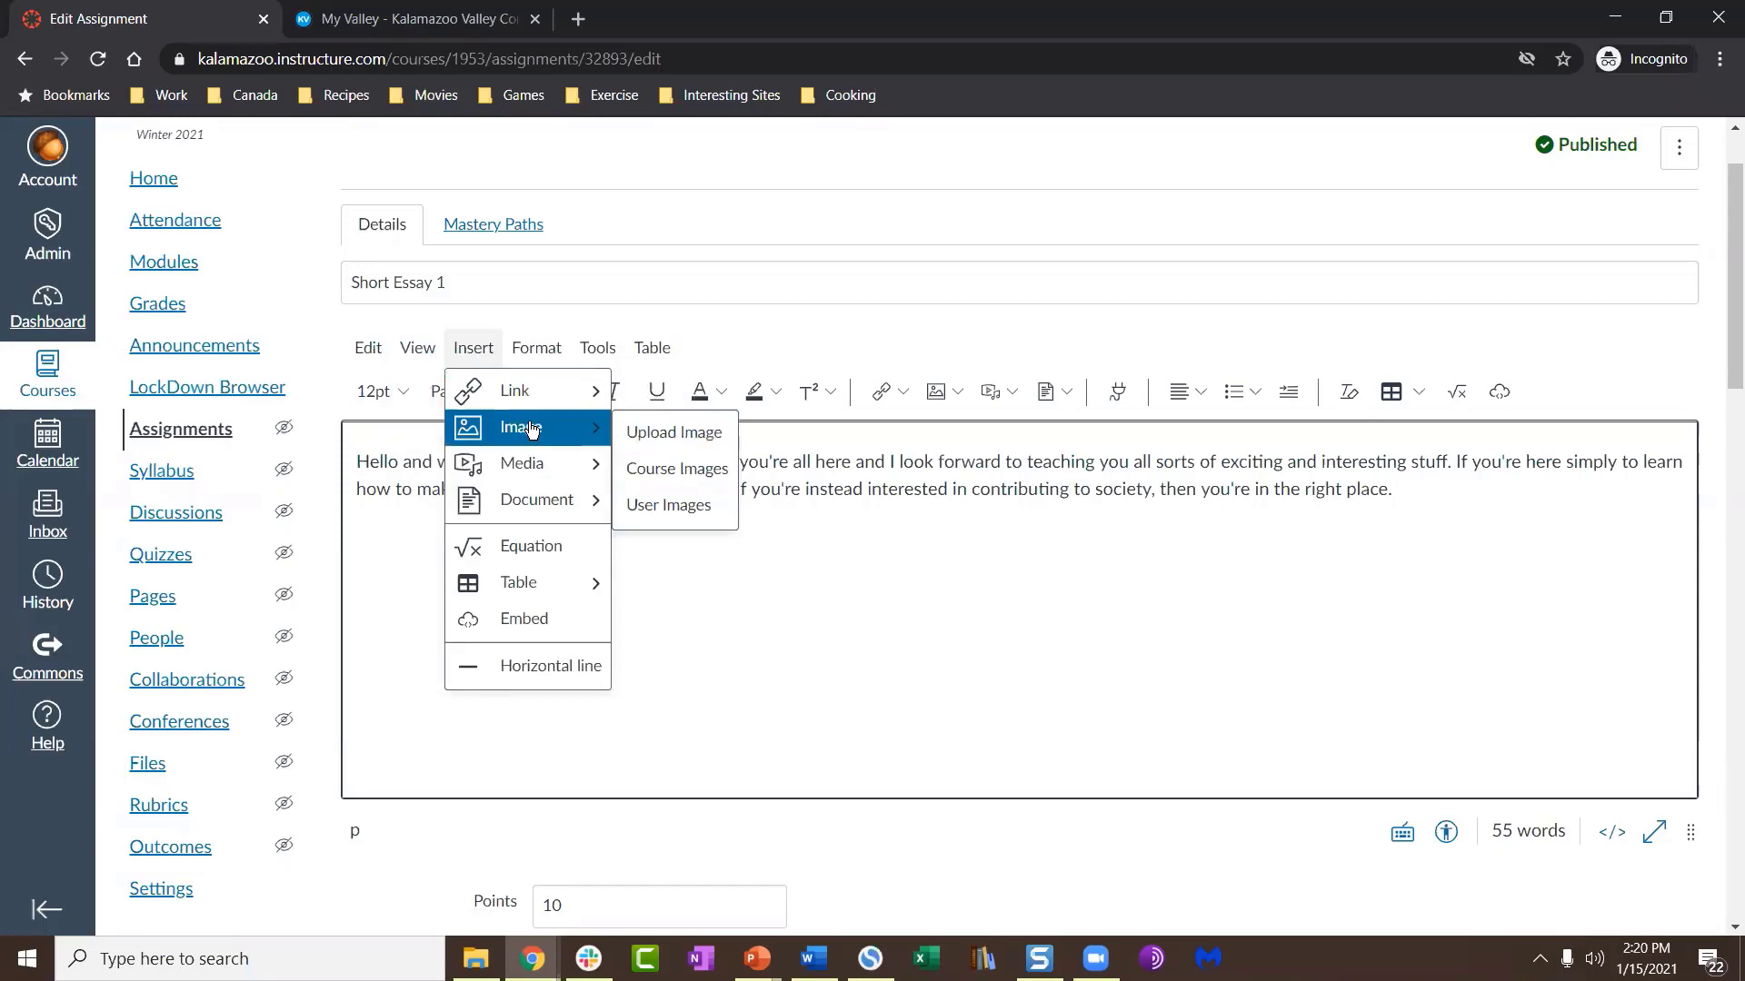
left_click(647, 433)
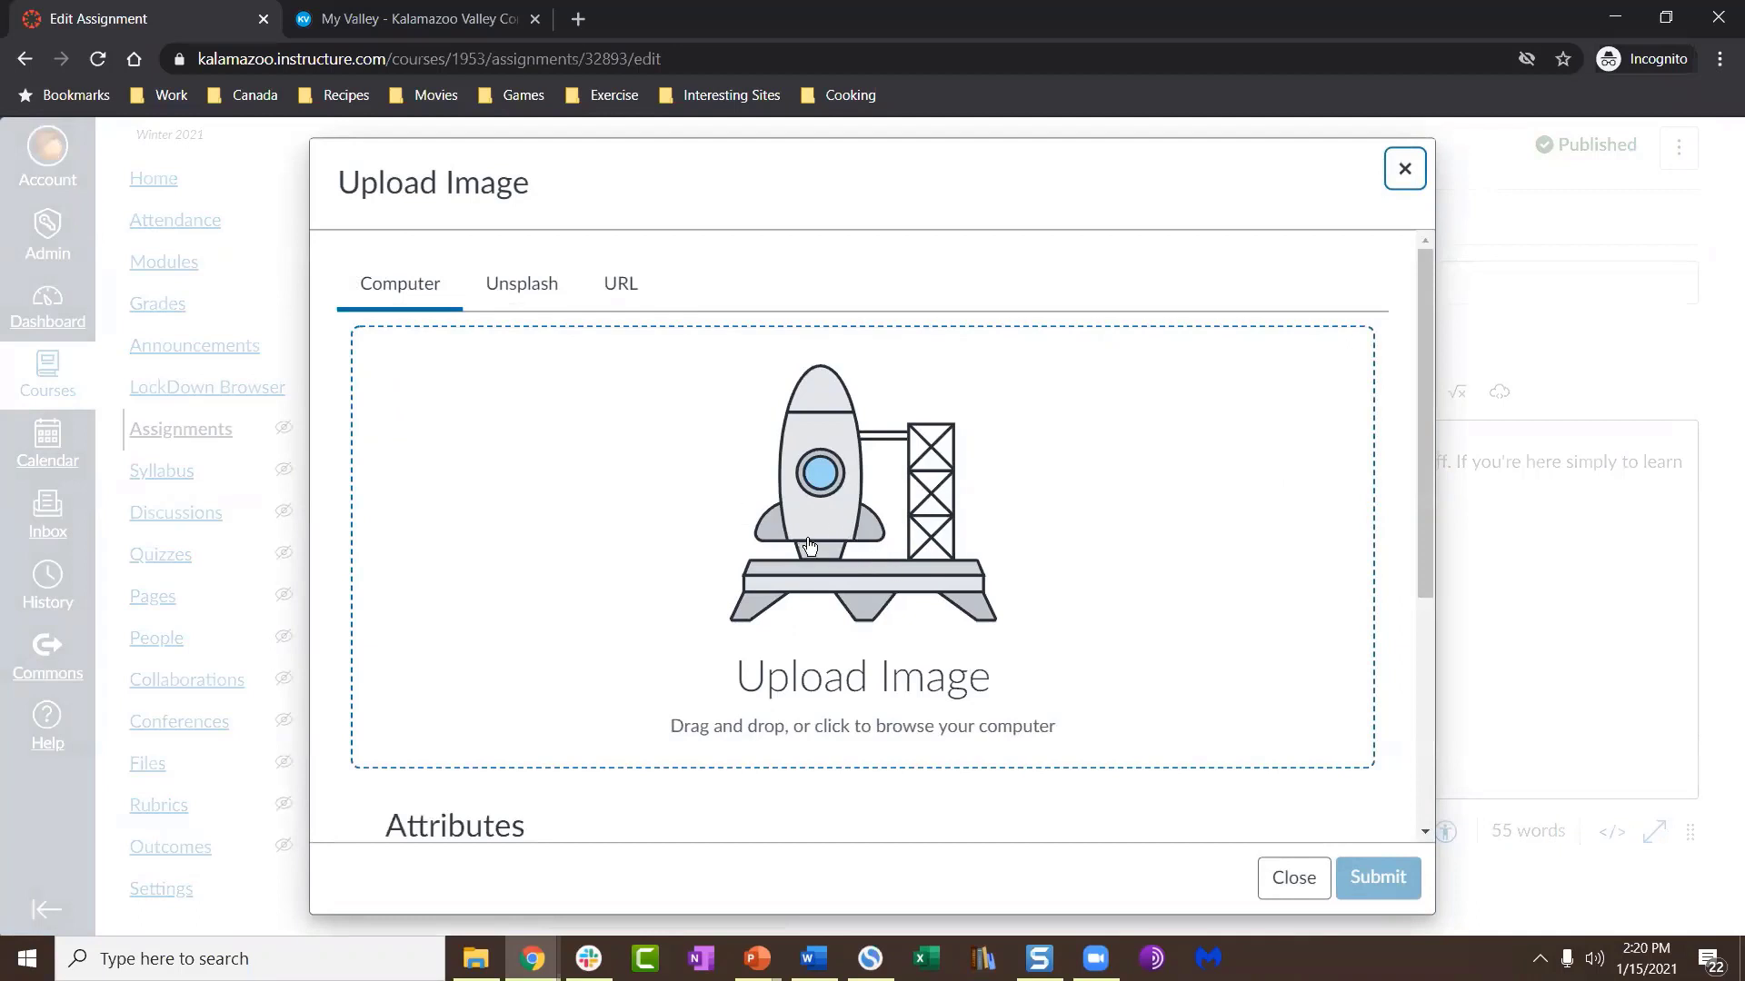
left_click(766, 602)
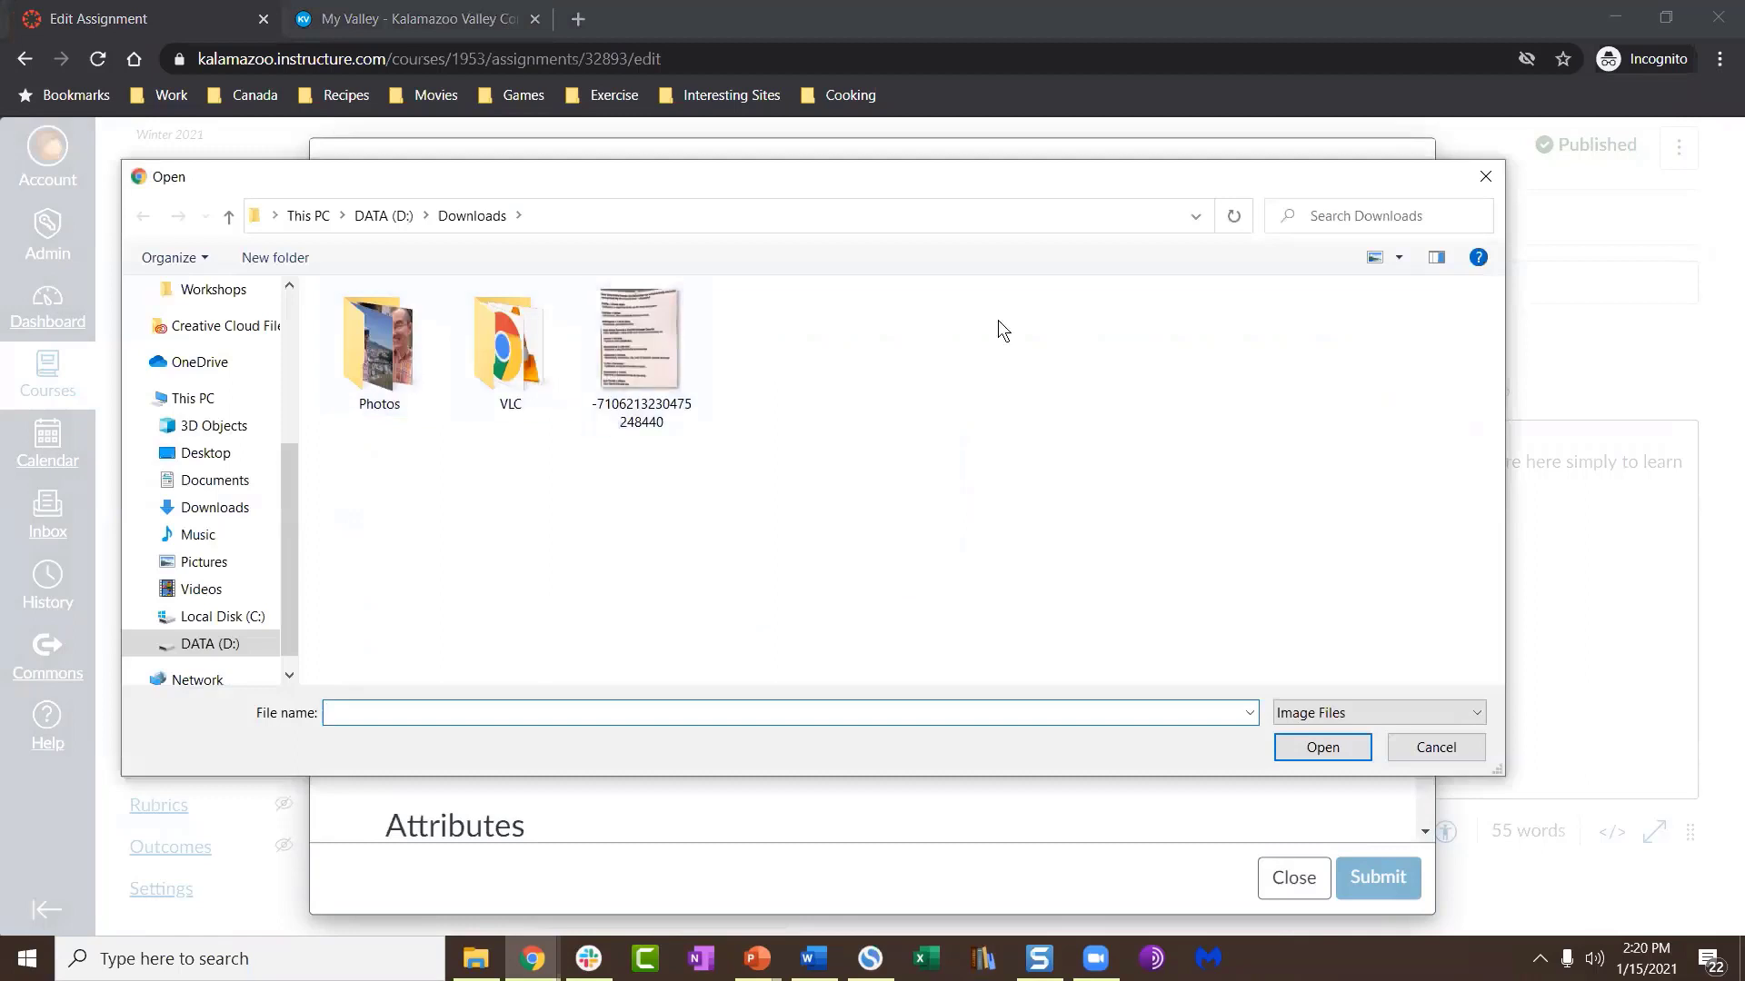
double_click(660, 365)
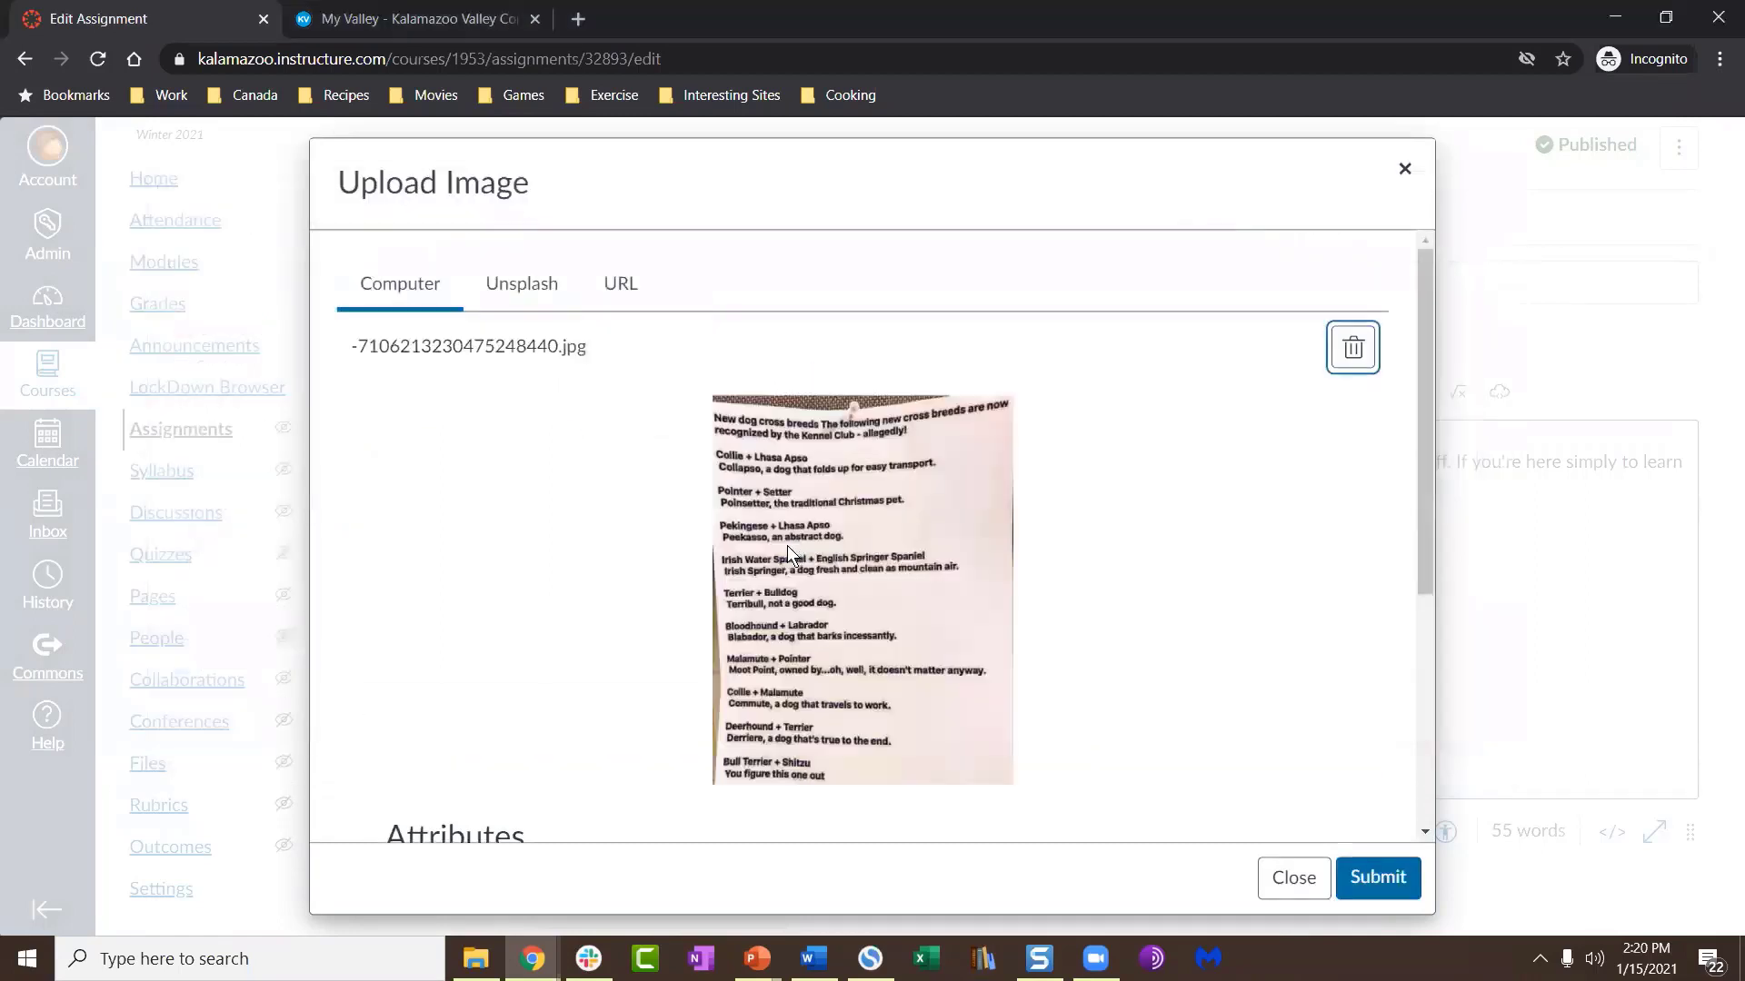
Step: Insert the uploaded image below the paragraph and set its alt text to "dog puns" in its image options
left_click(1375, 874)
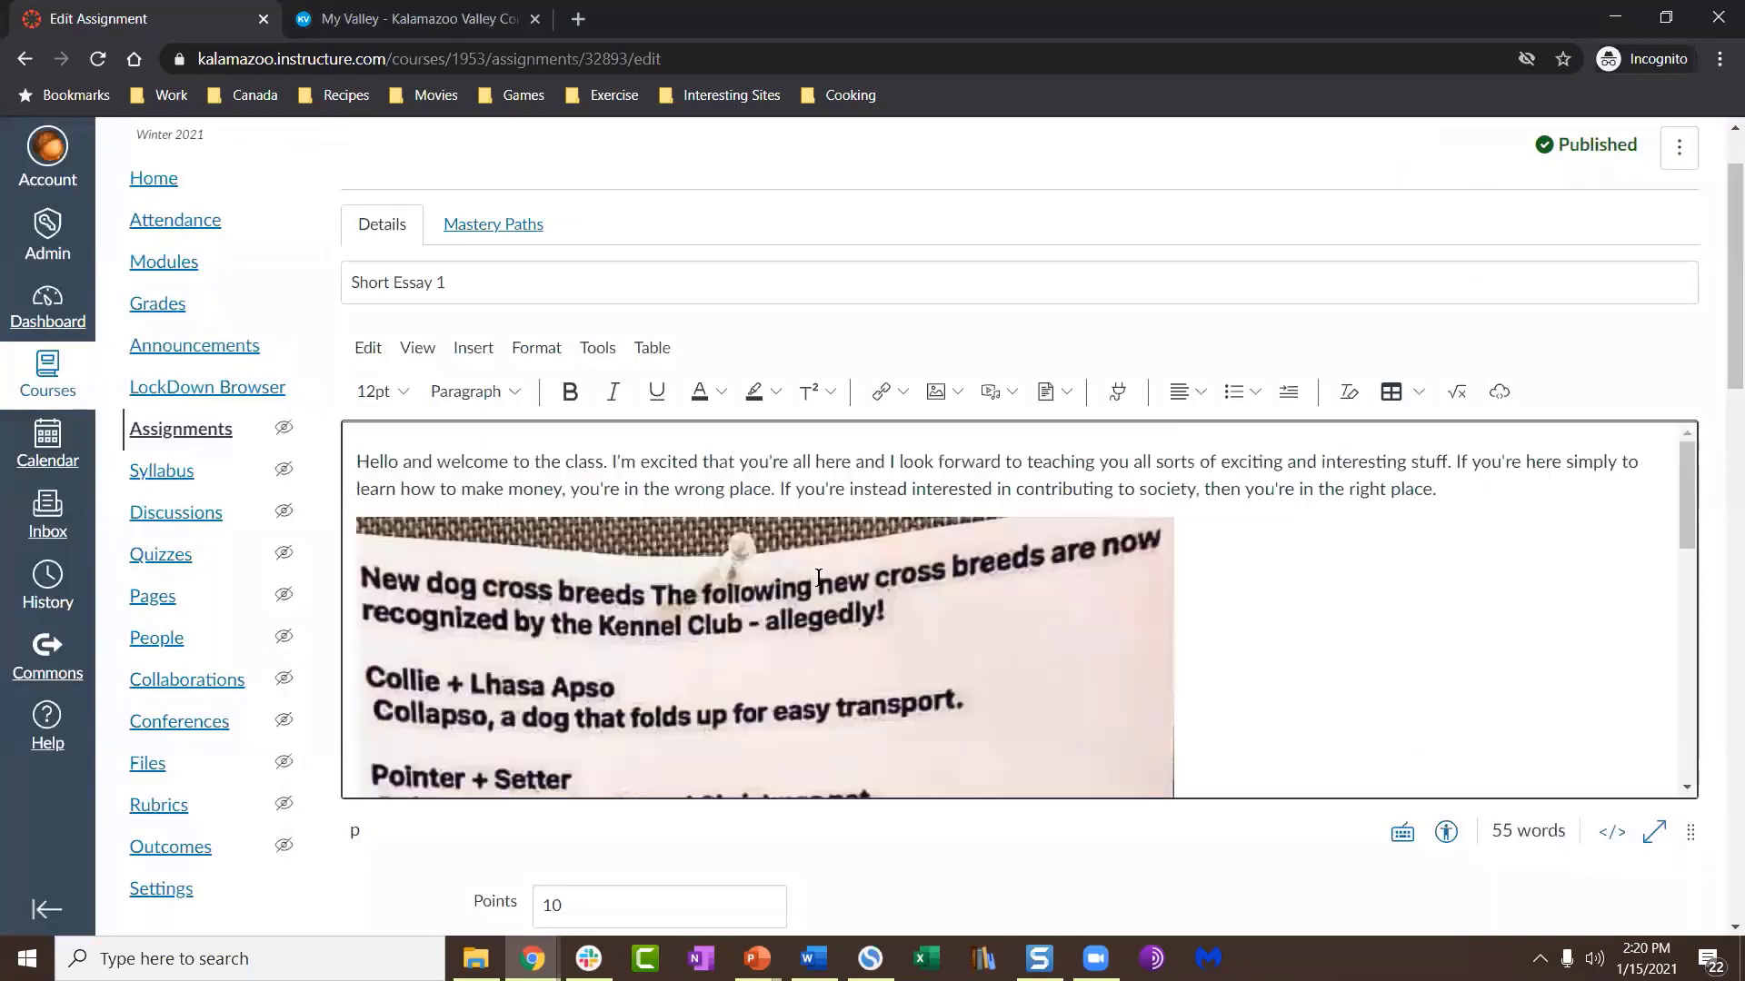
left_click(819, 579)
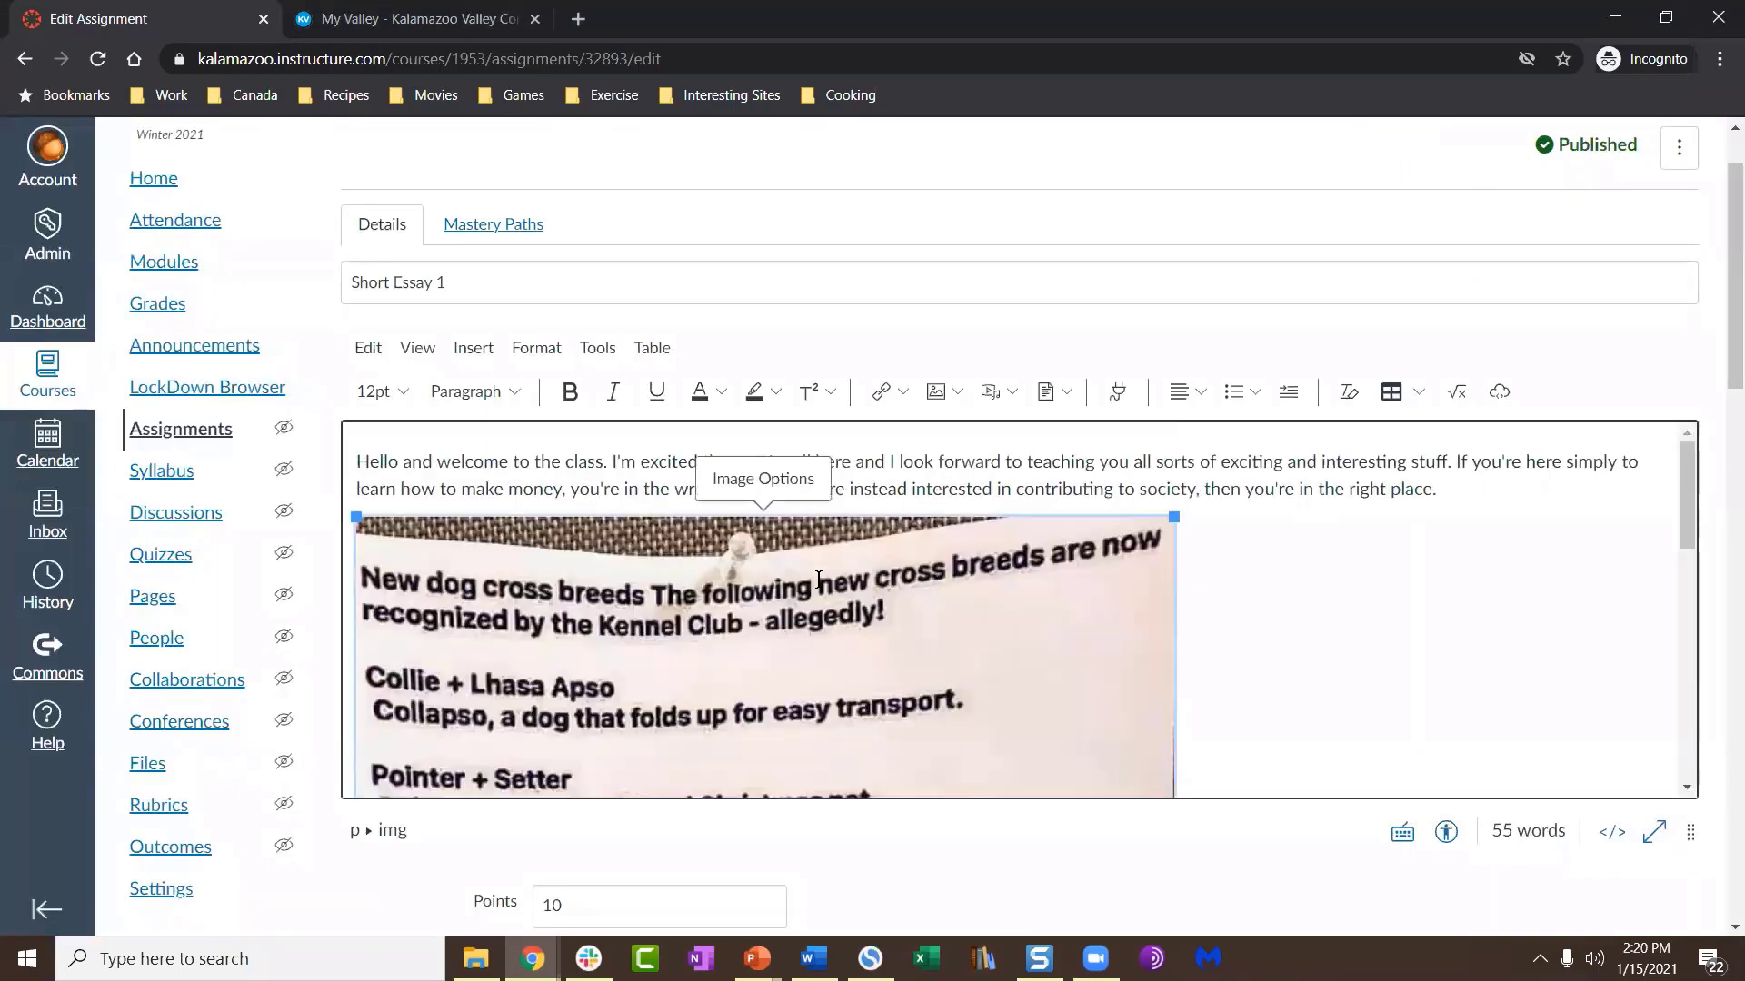
left_click(763, 479)
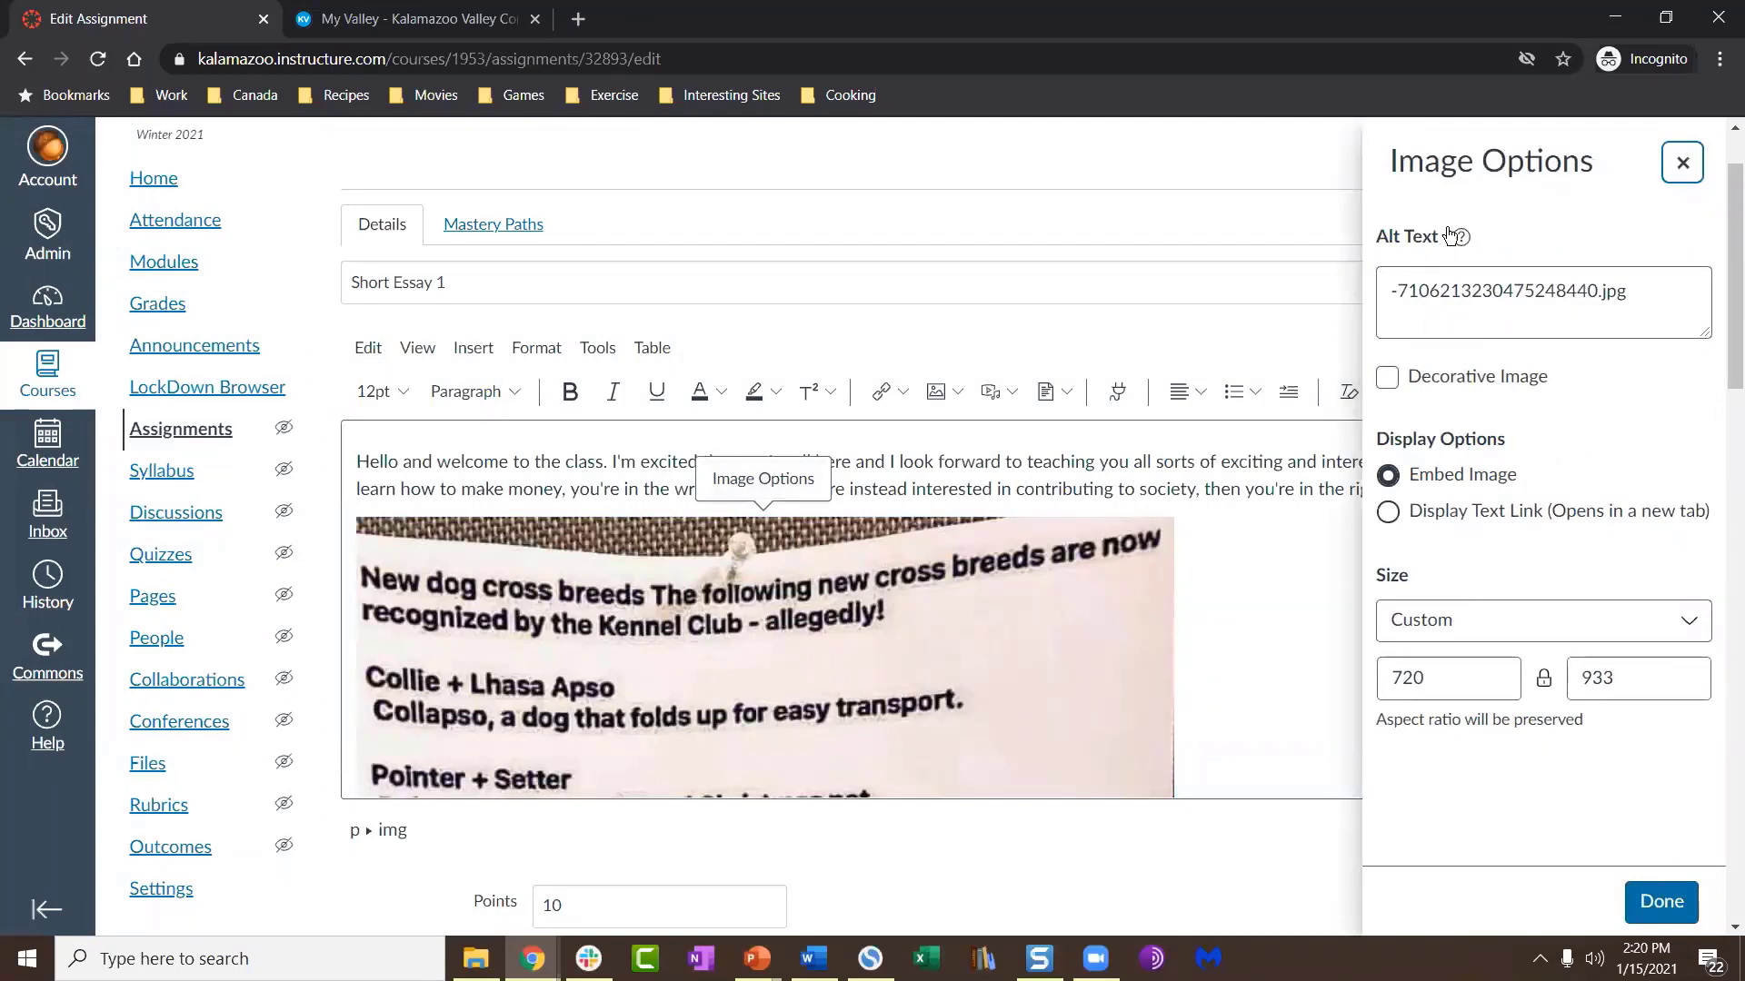
triple_click(1455, 279)
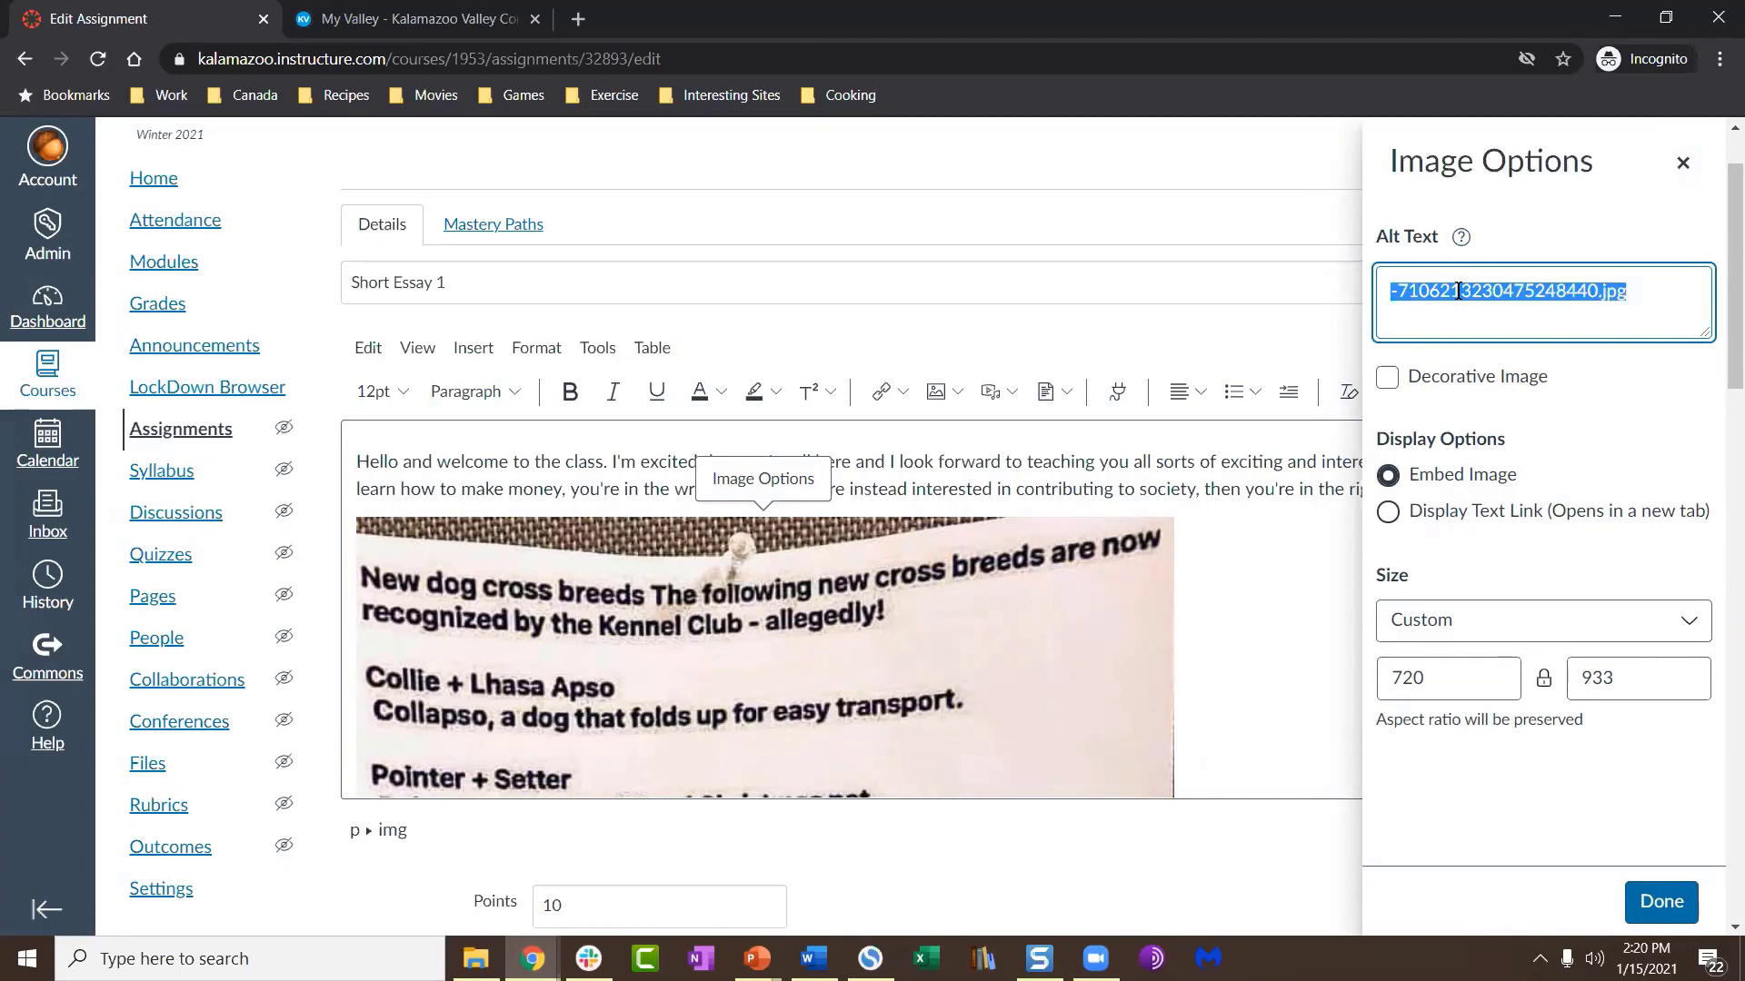
type("dog puns")
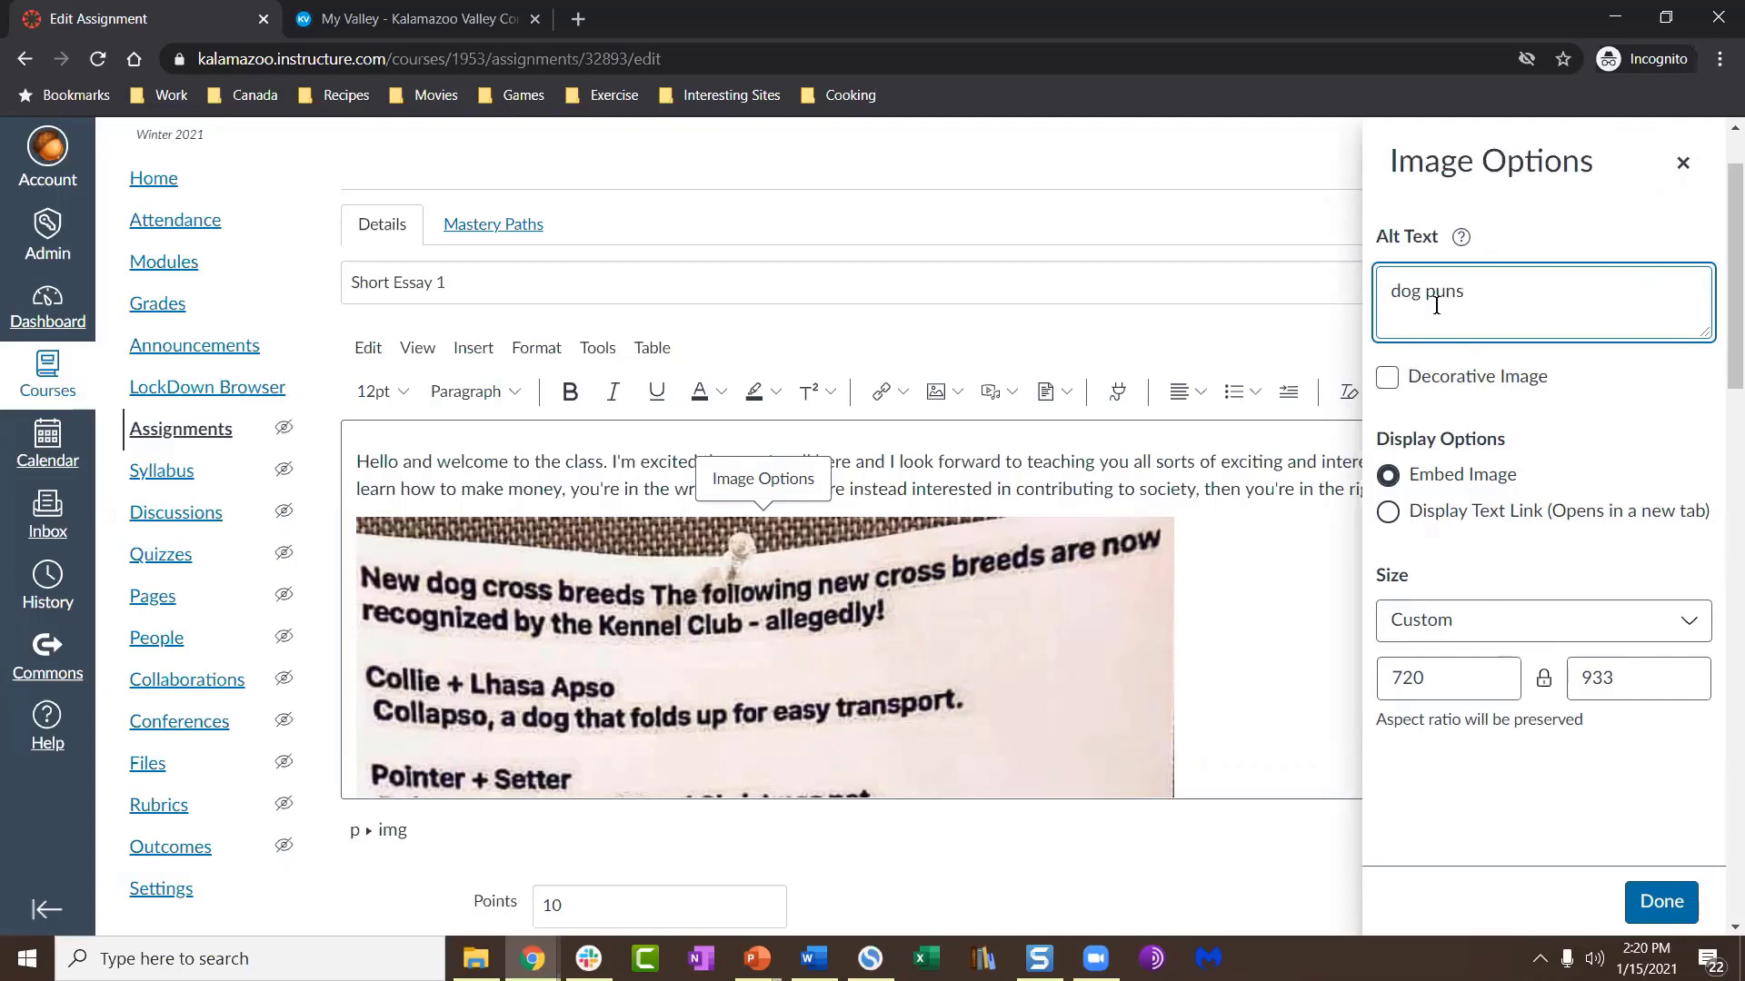
Step: Try the decorative image option on the dog puns image and turn it off again
left_click(1387, 376)
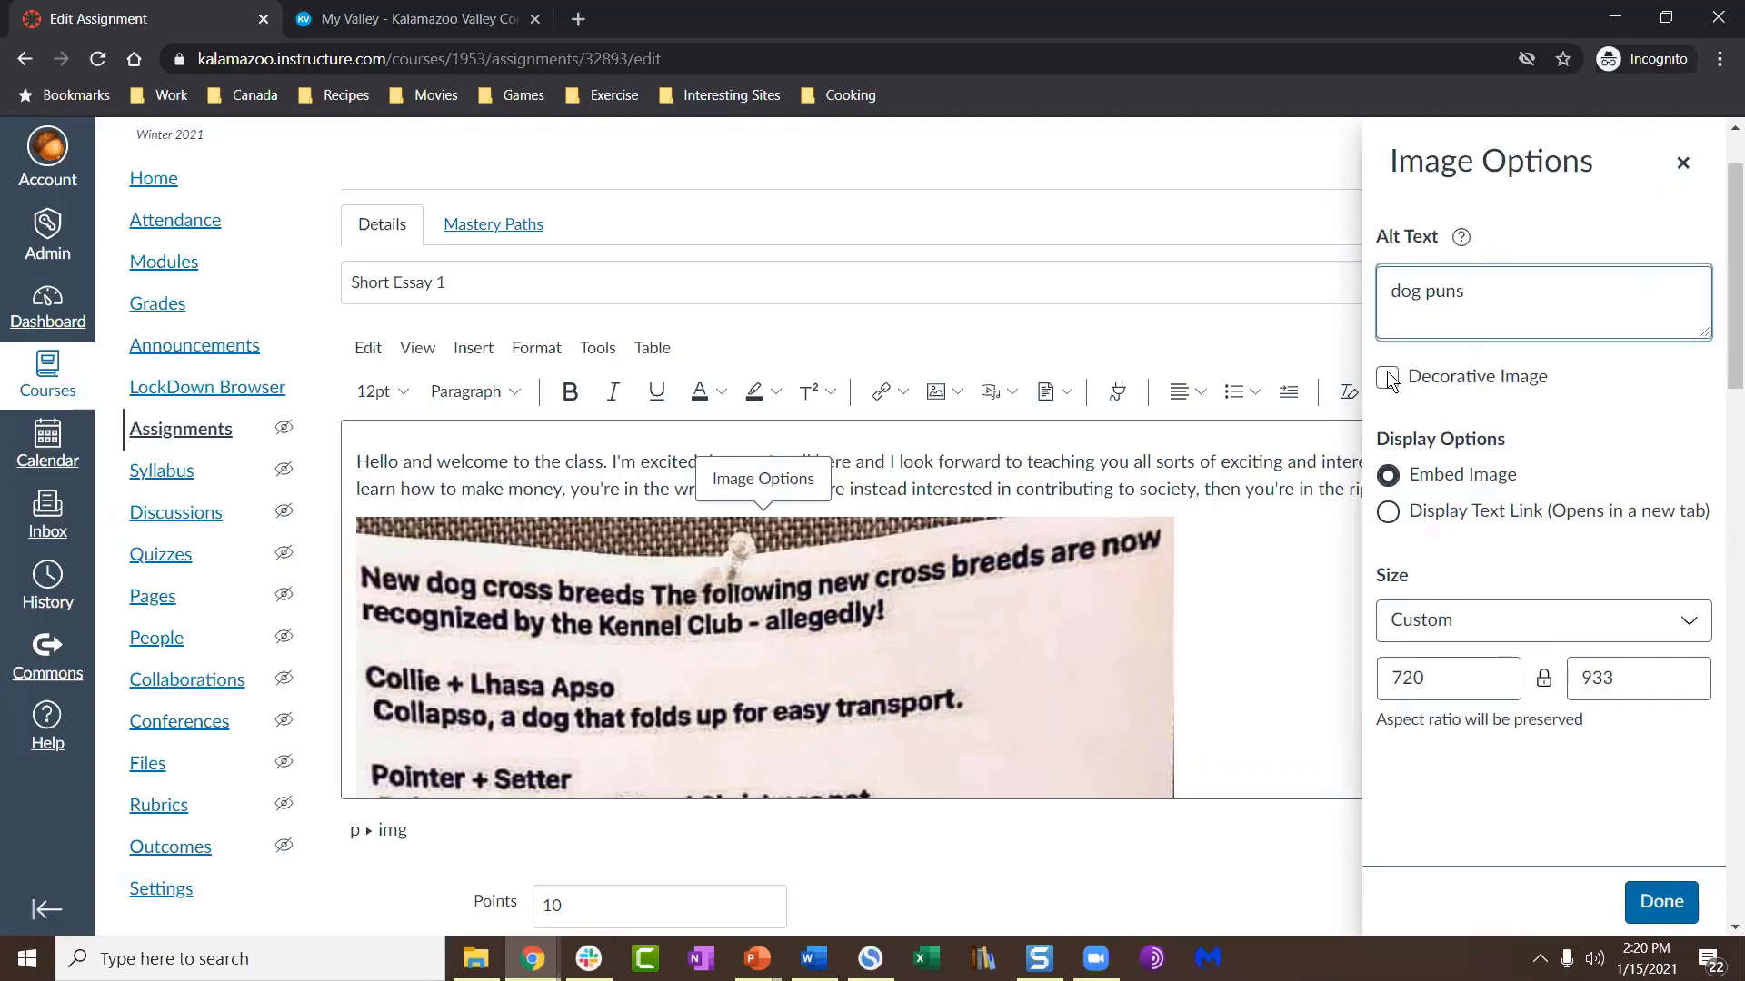
left_click(1387, 374)
left_click(1387, 374)
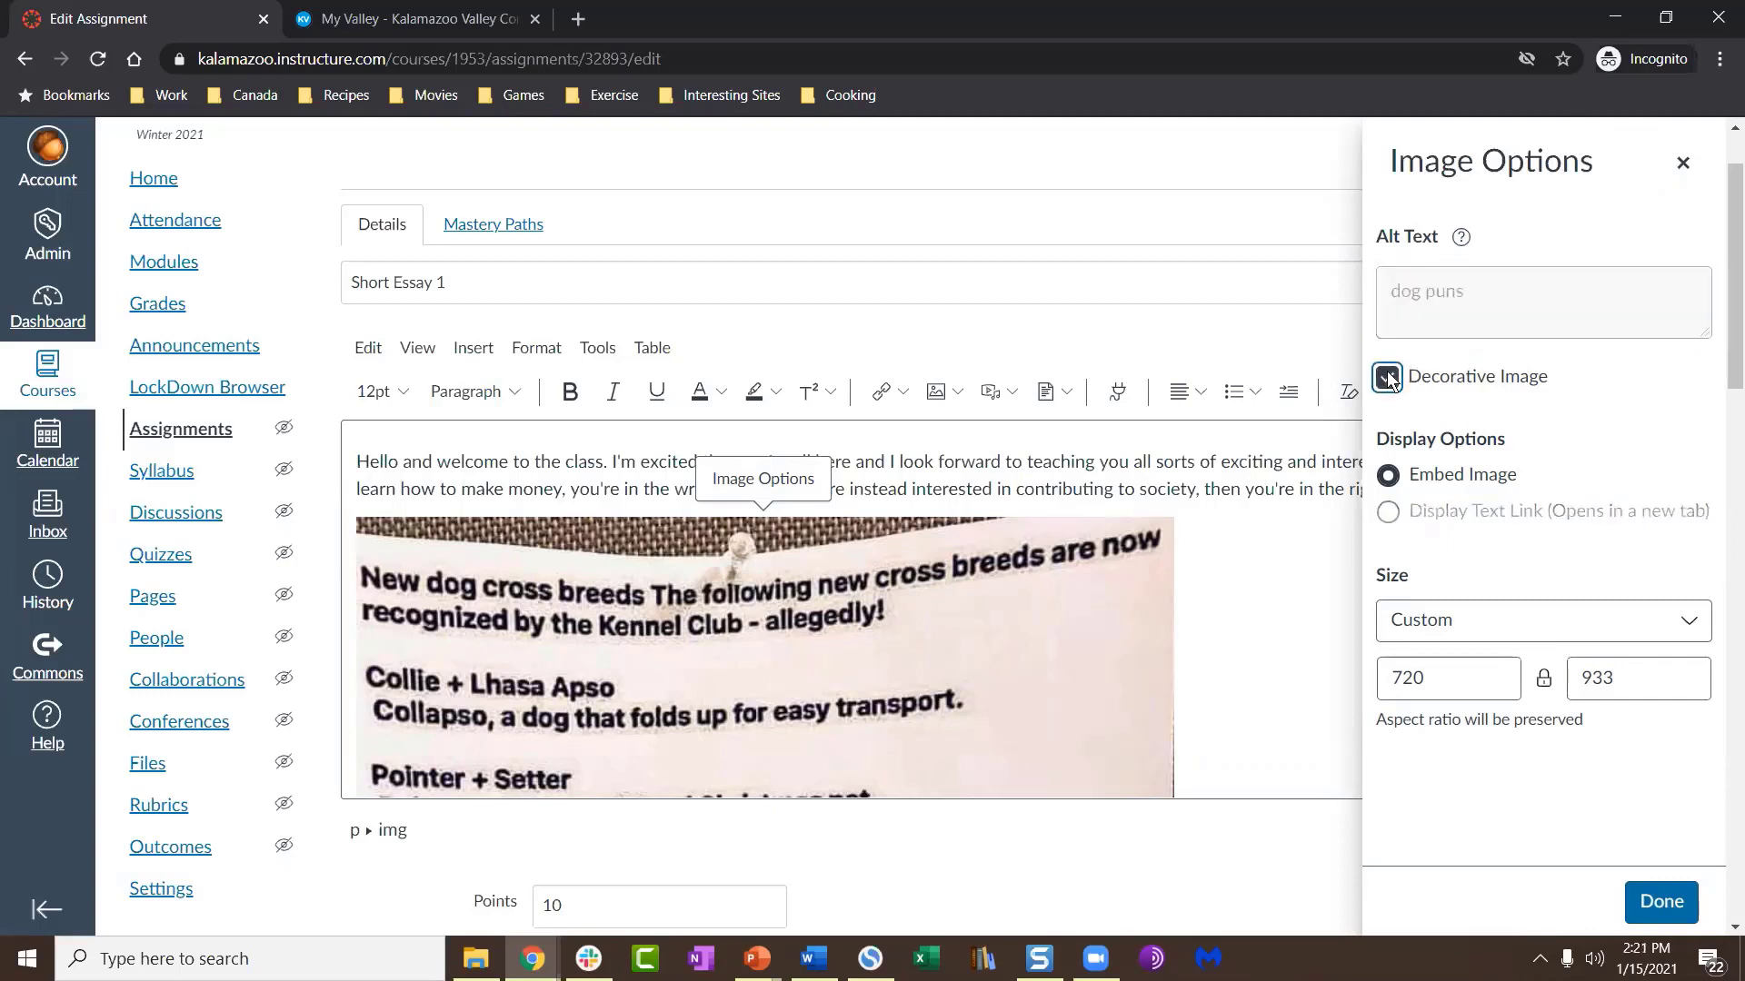
left_click(1386, 374)
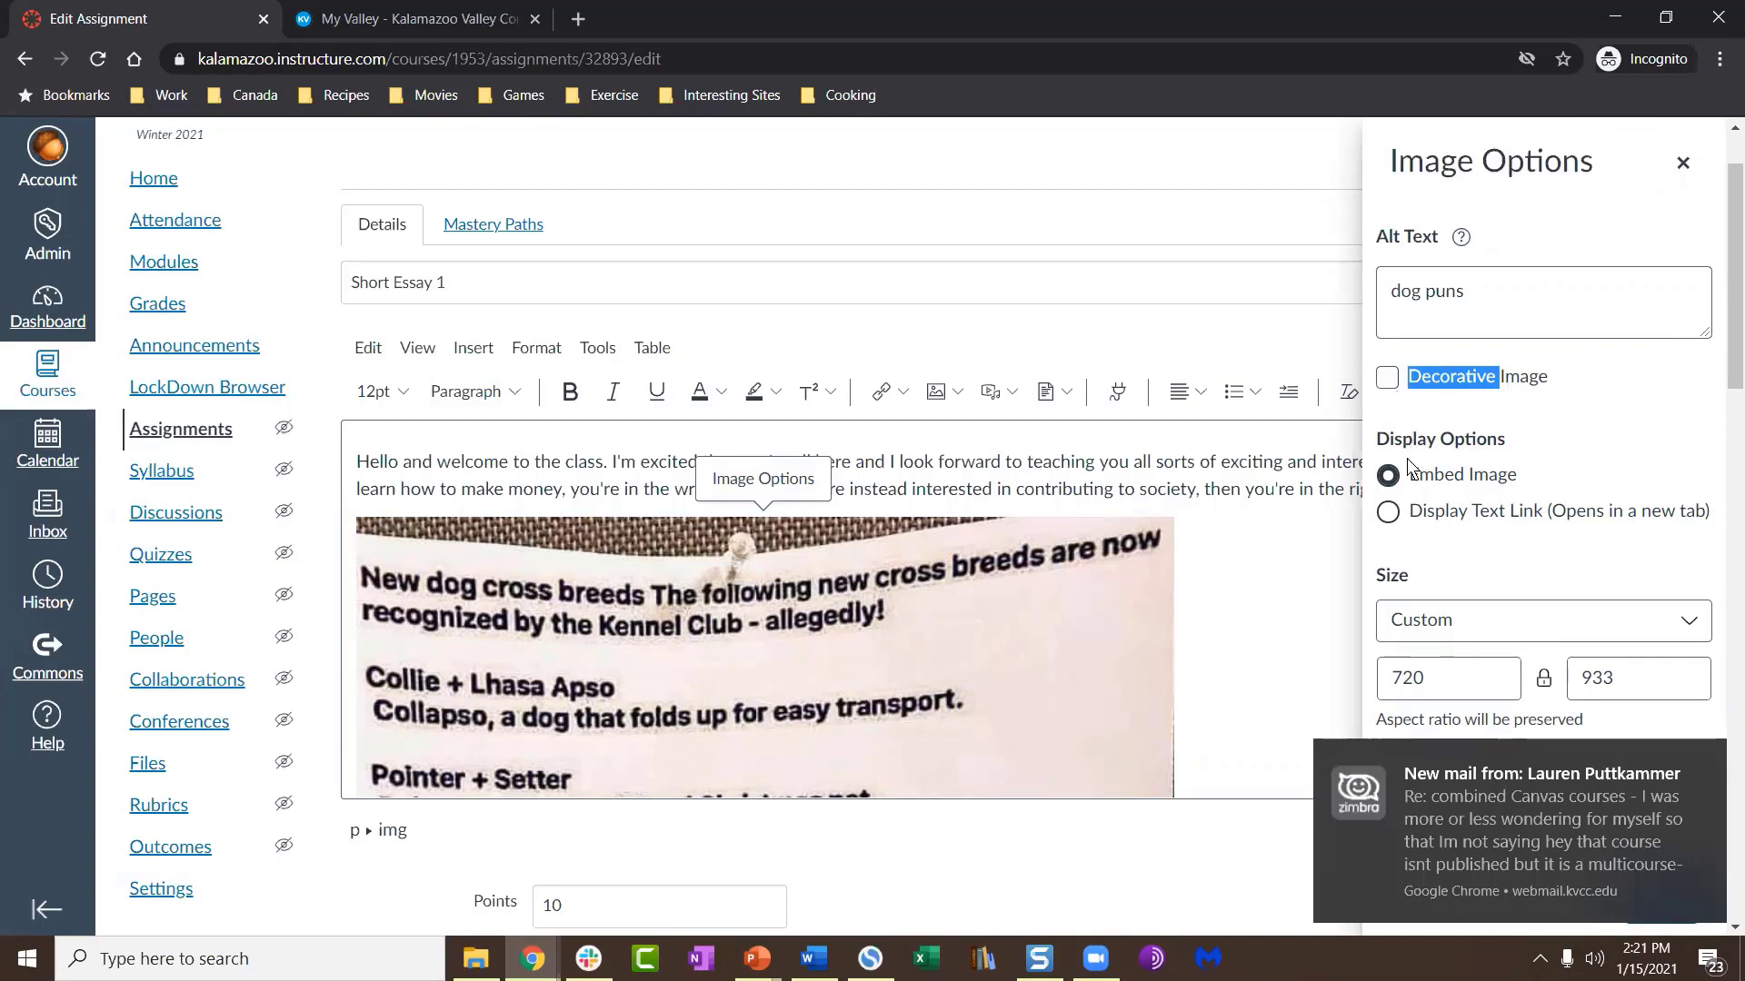
Step: Set the dog puns image's width to 300, apply the change, and delete the image from the description
scroll(1408, 463, "down", 1)
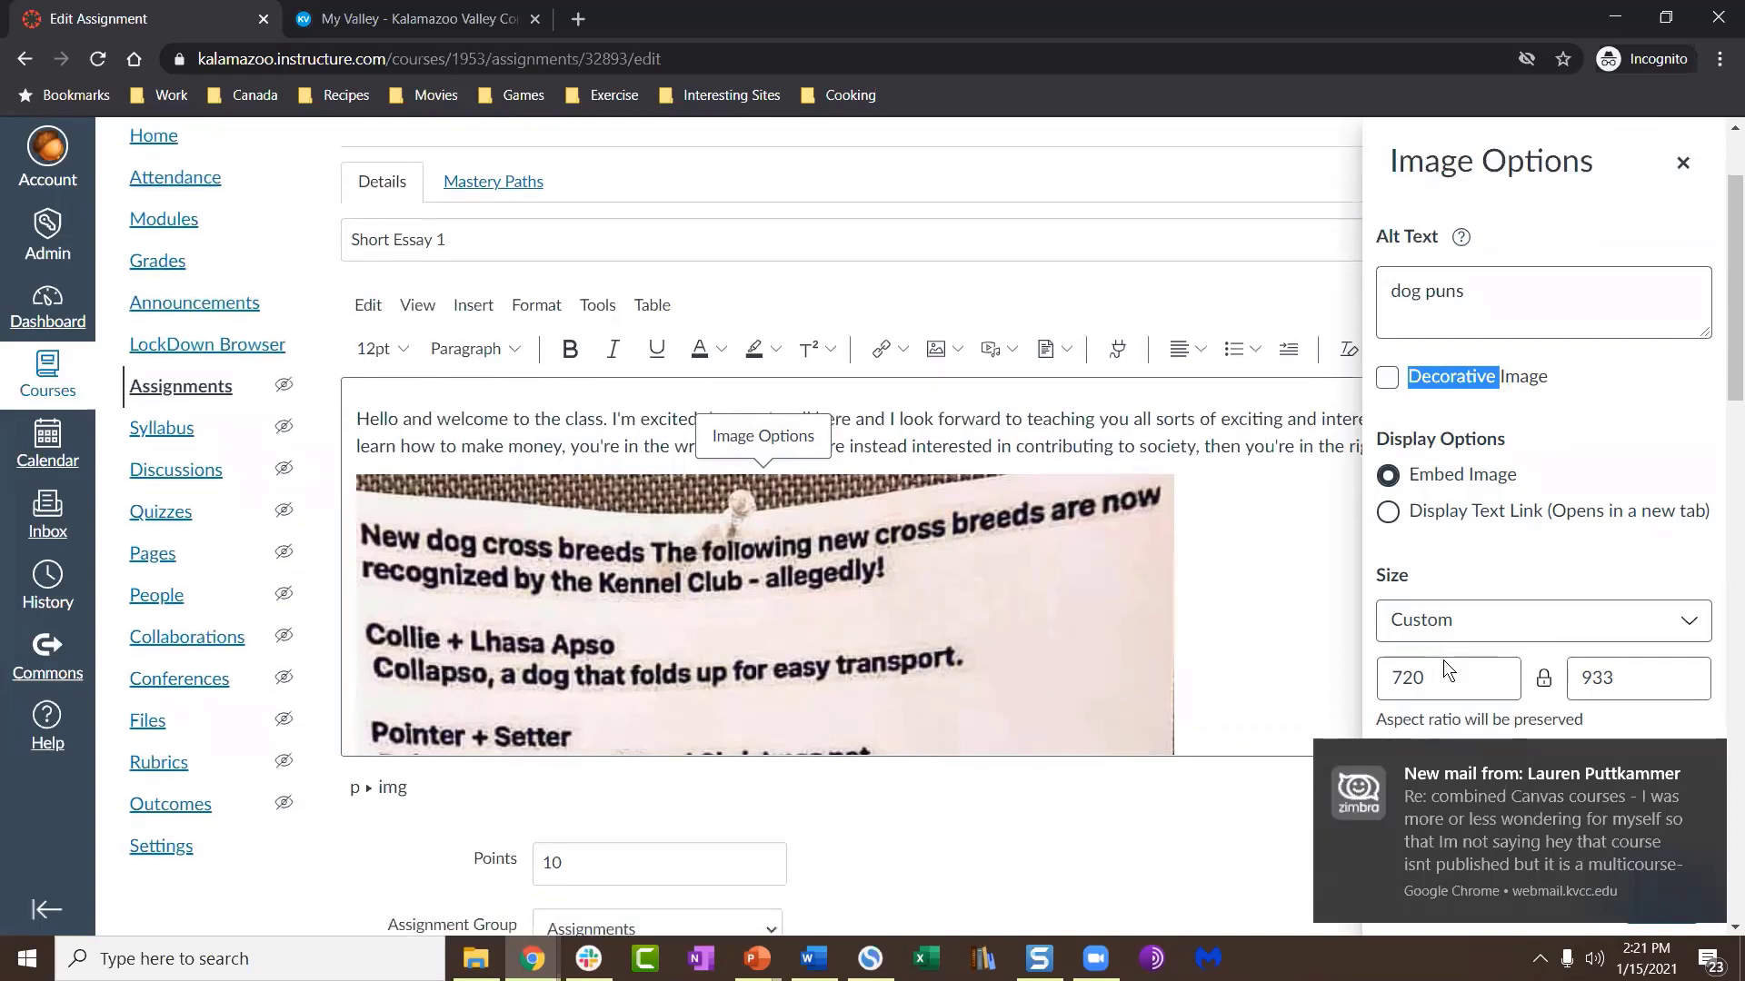
left_click_drag(1433, 678, 1365, 682)
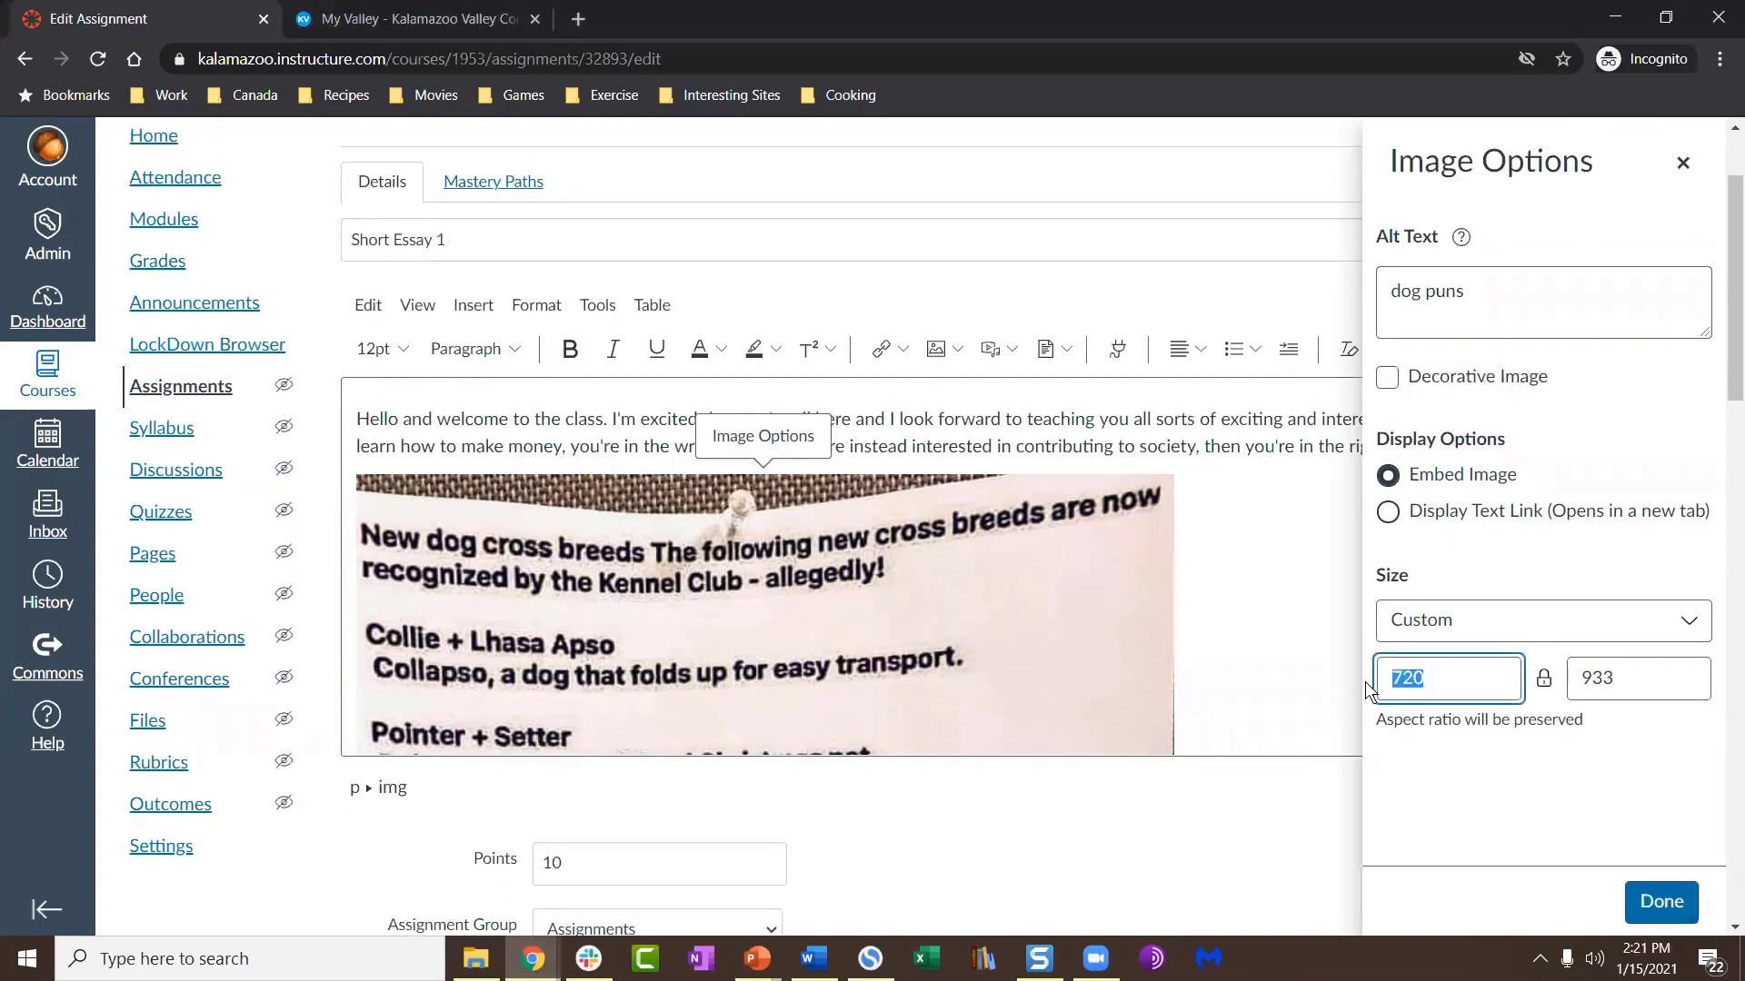
type("300")
left_click(1662, 901)
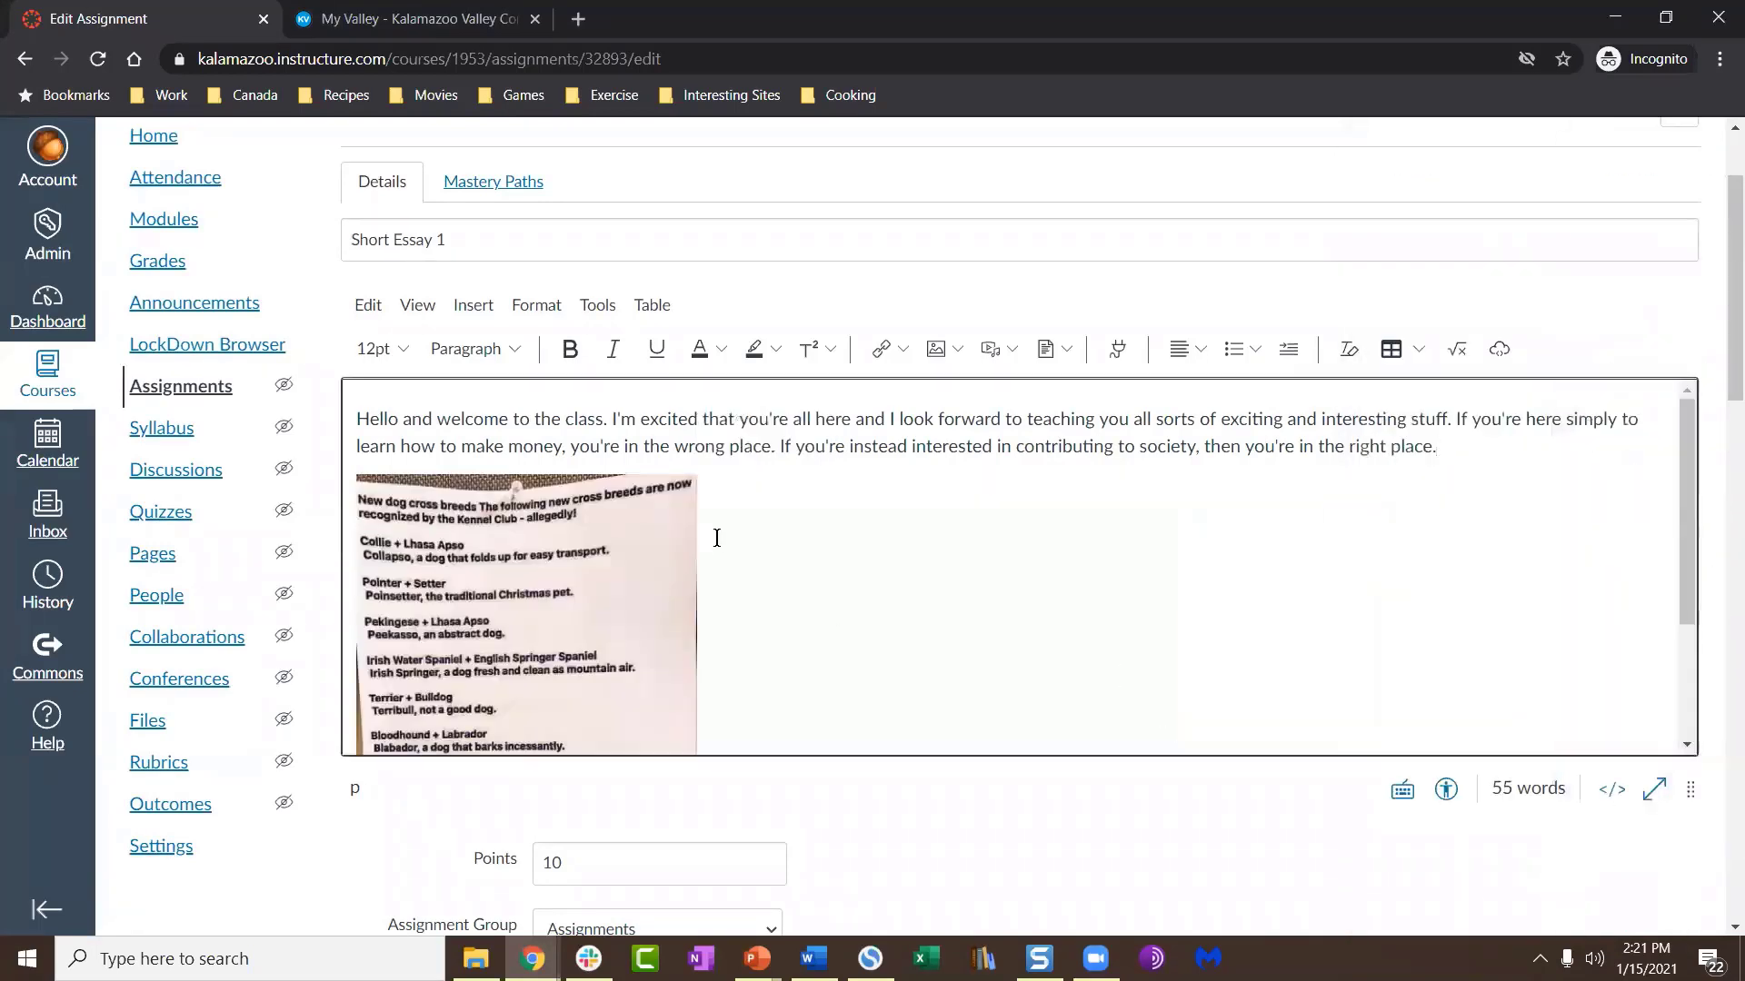
key("Delete")
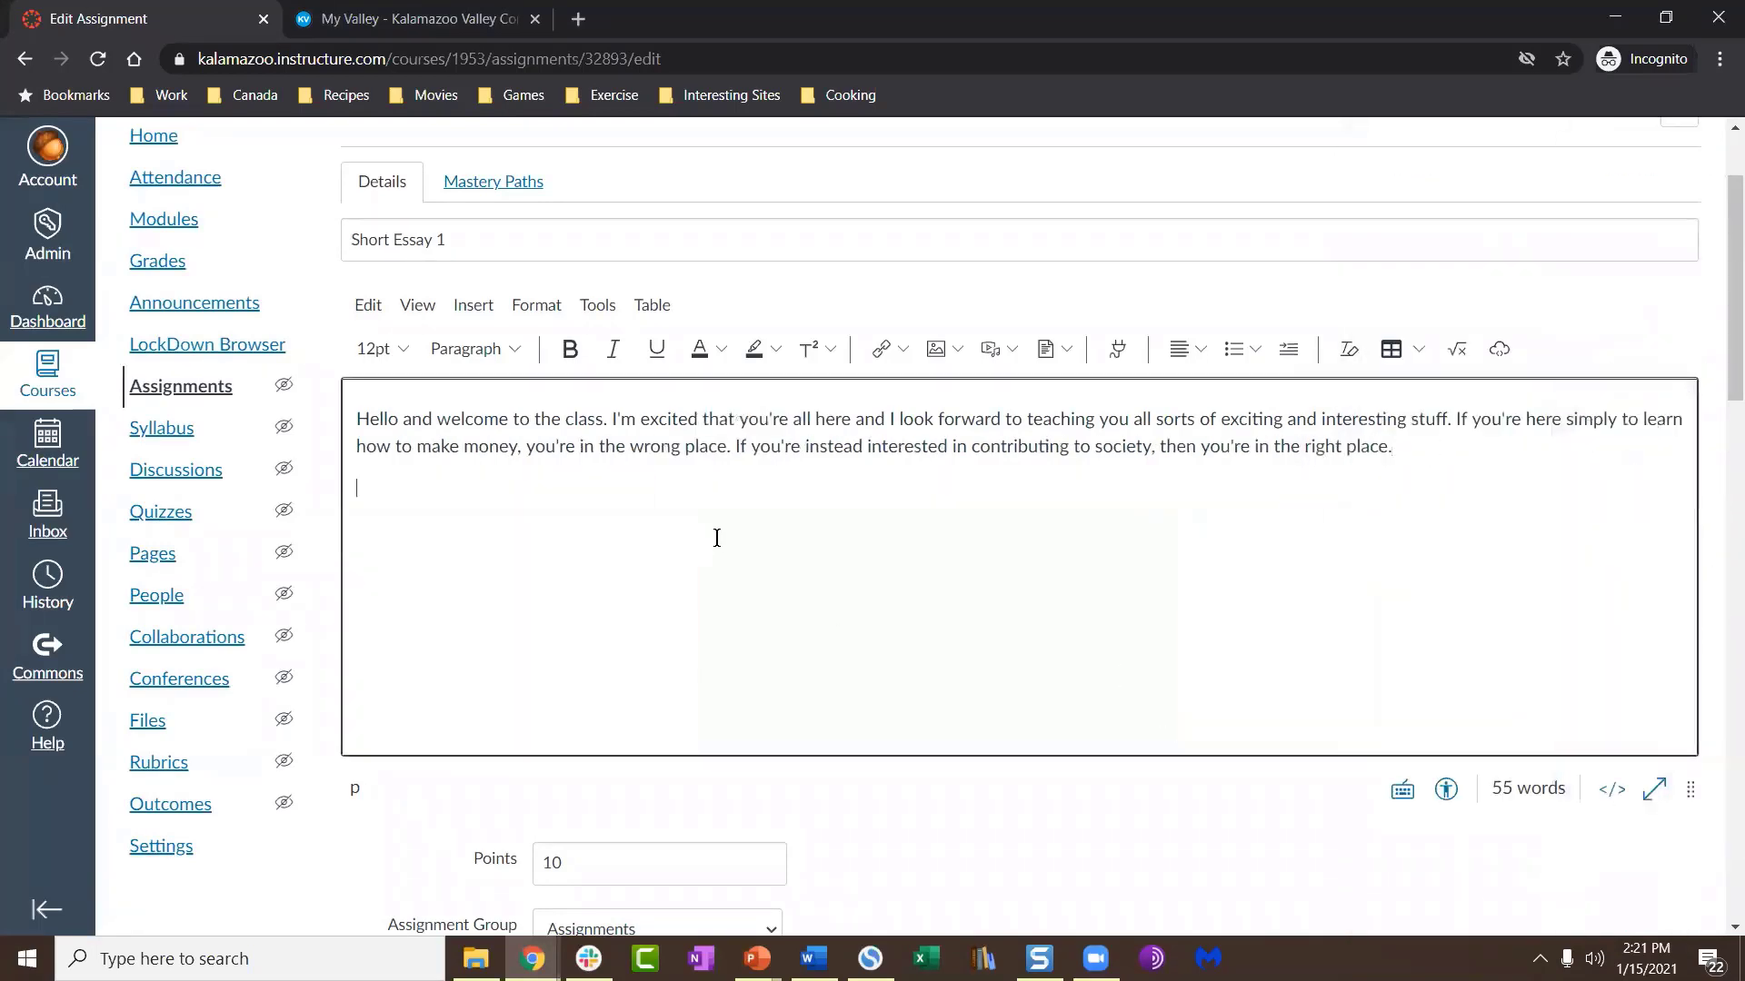
Step: Start a new image upload and search Unsplash for "hockey"
left_click(458, 307)
mouse_move(518, 384)
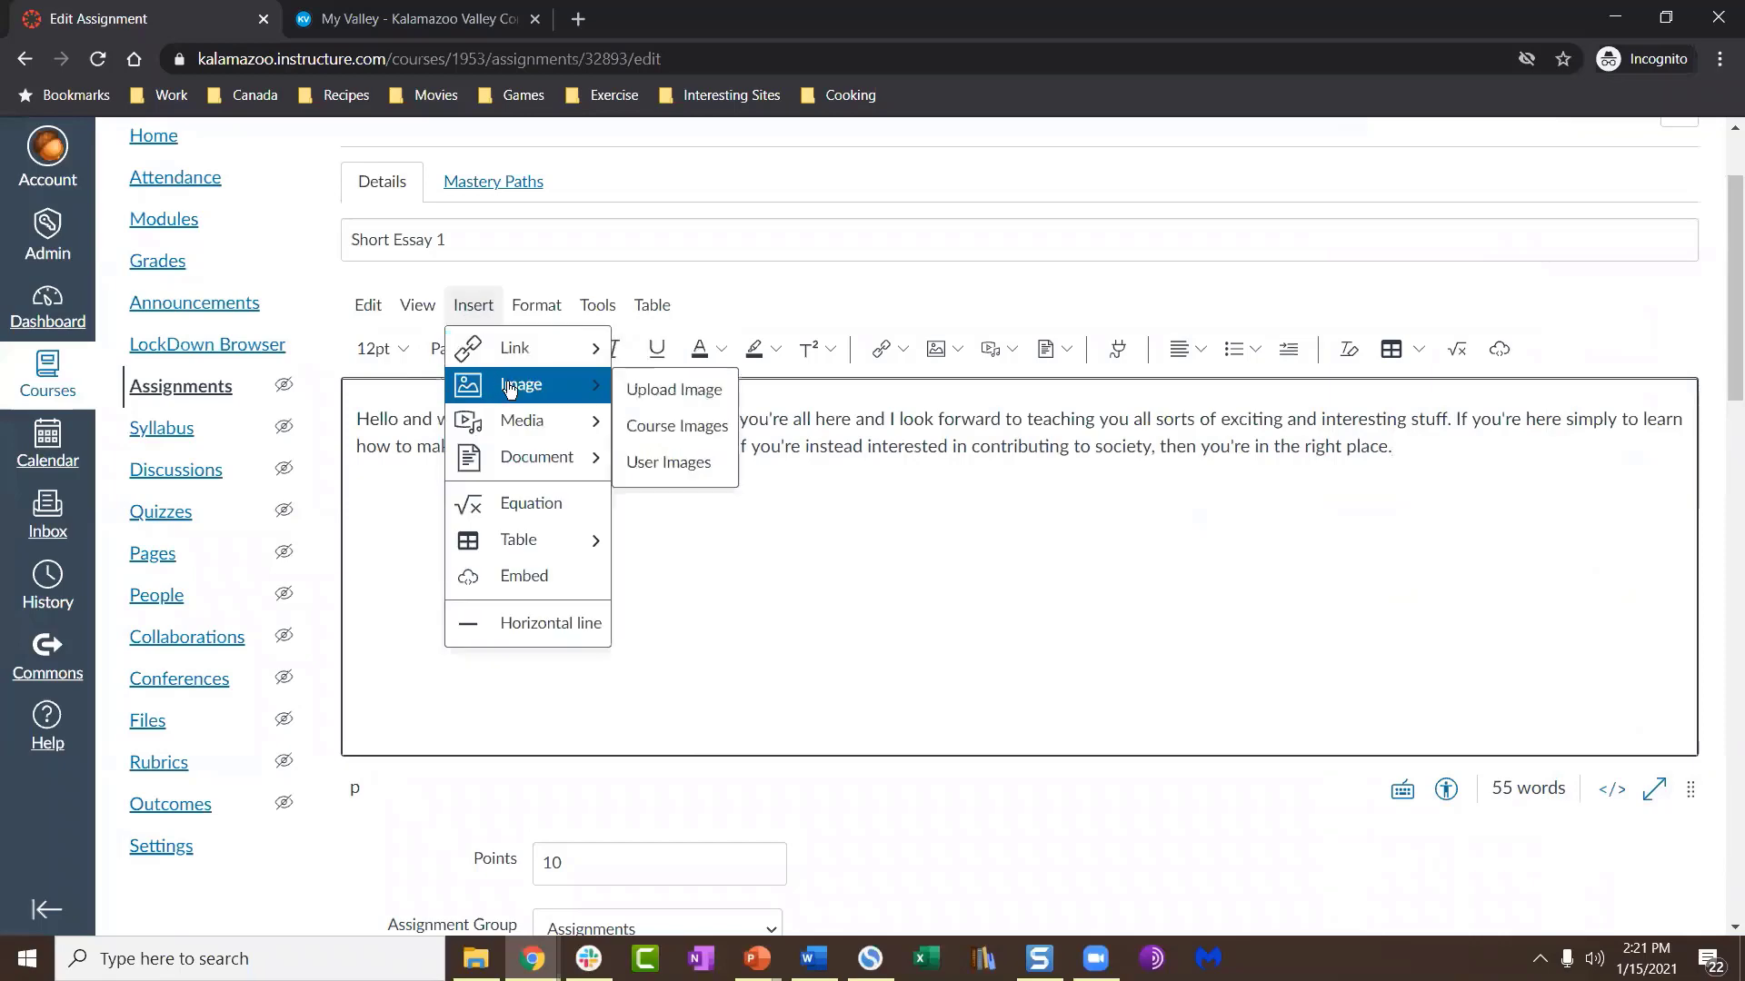
left_click(659, 401)
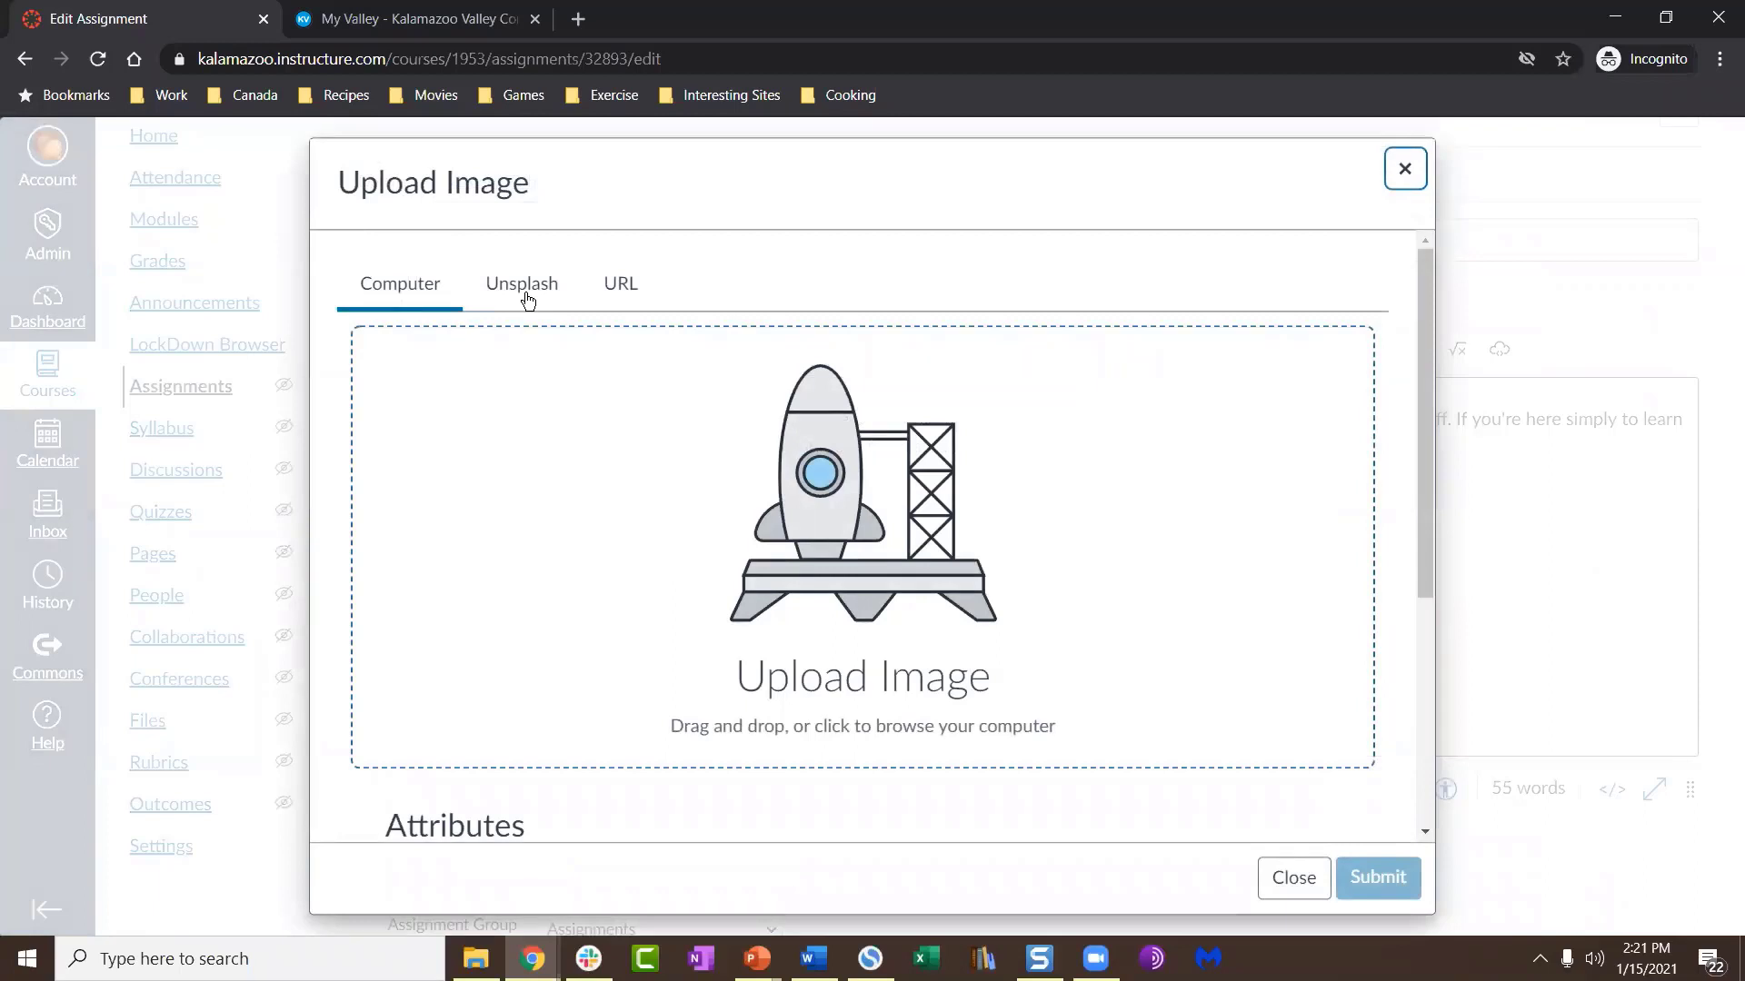
left_click(525, 292)
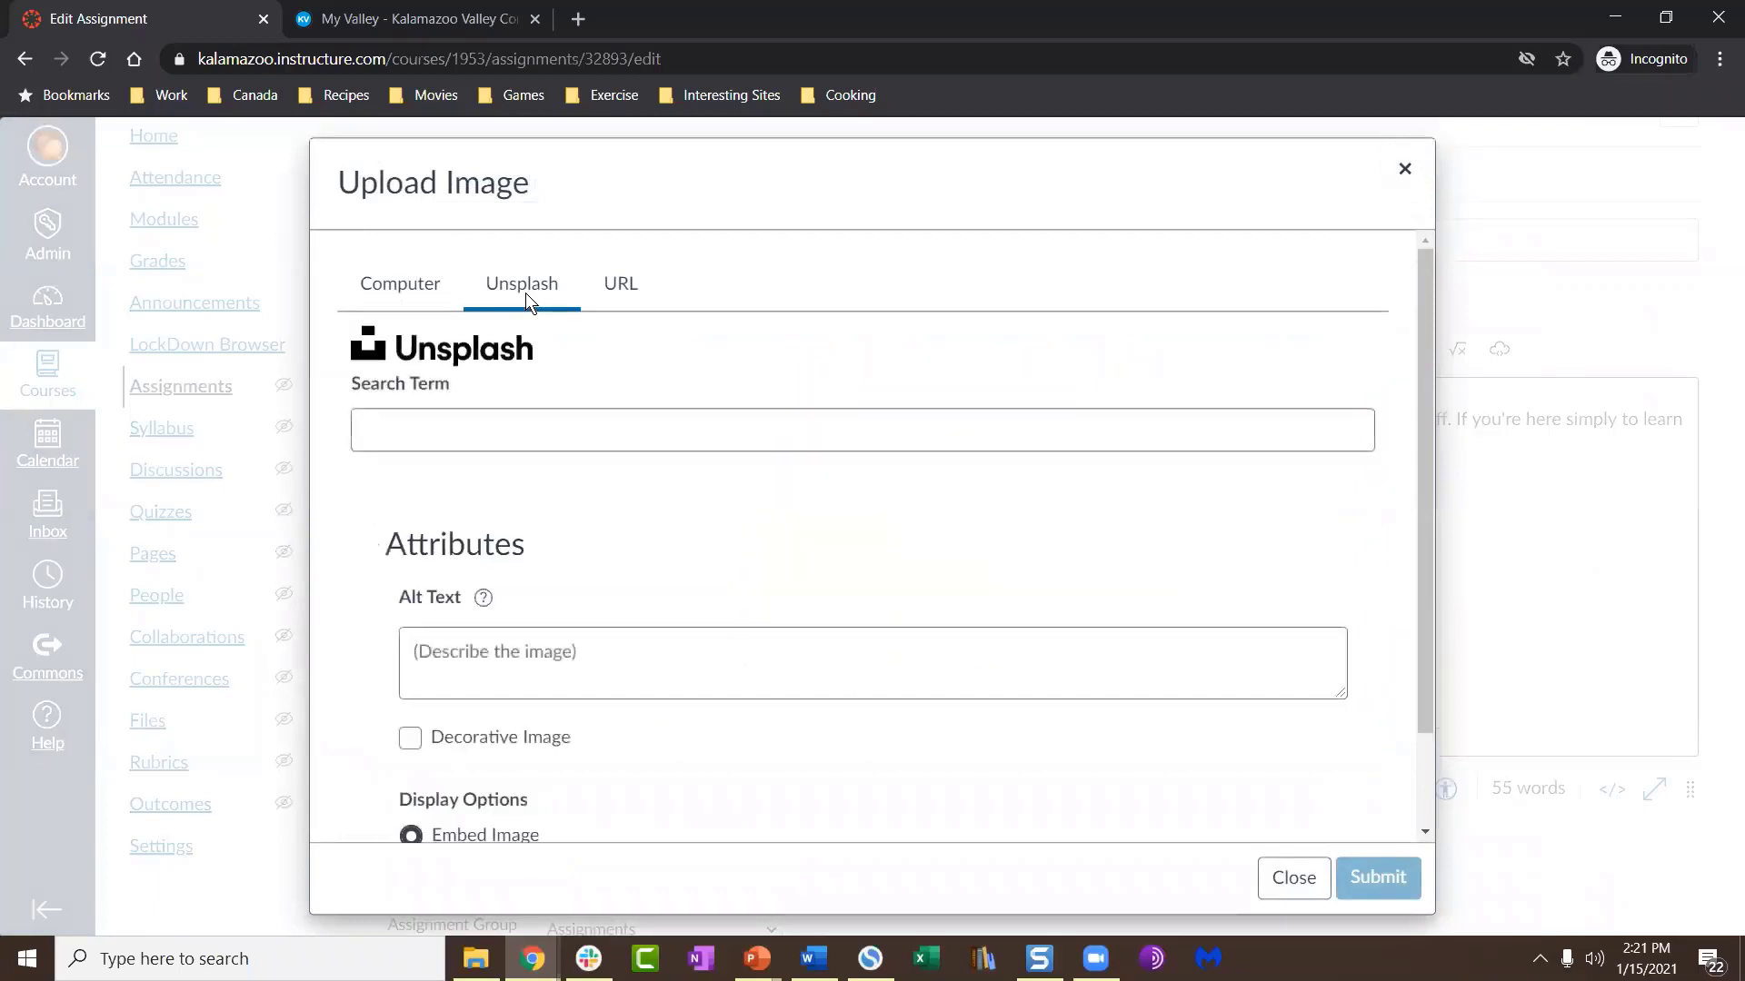
left_click(583, 425)
type("hockey")
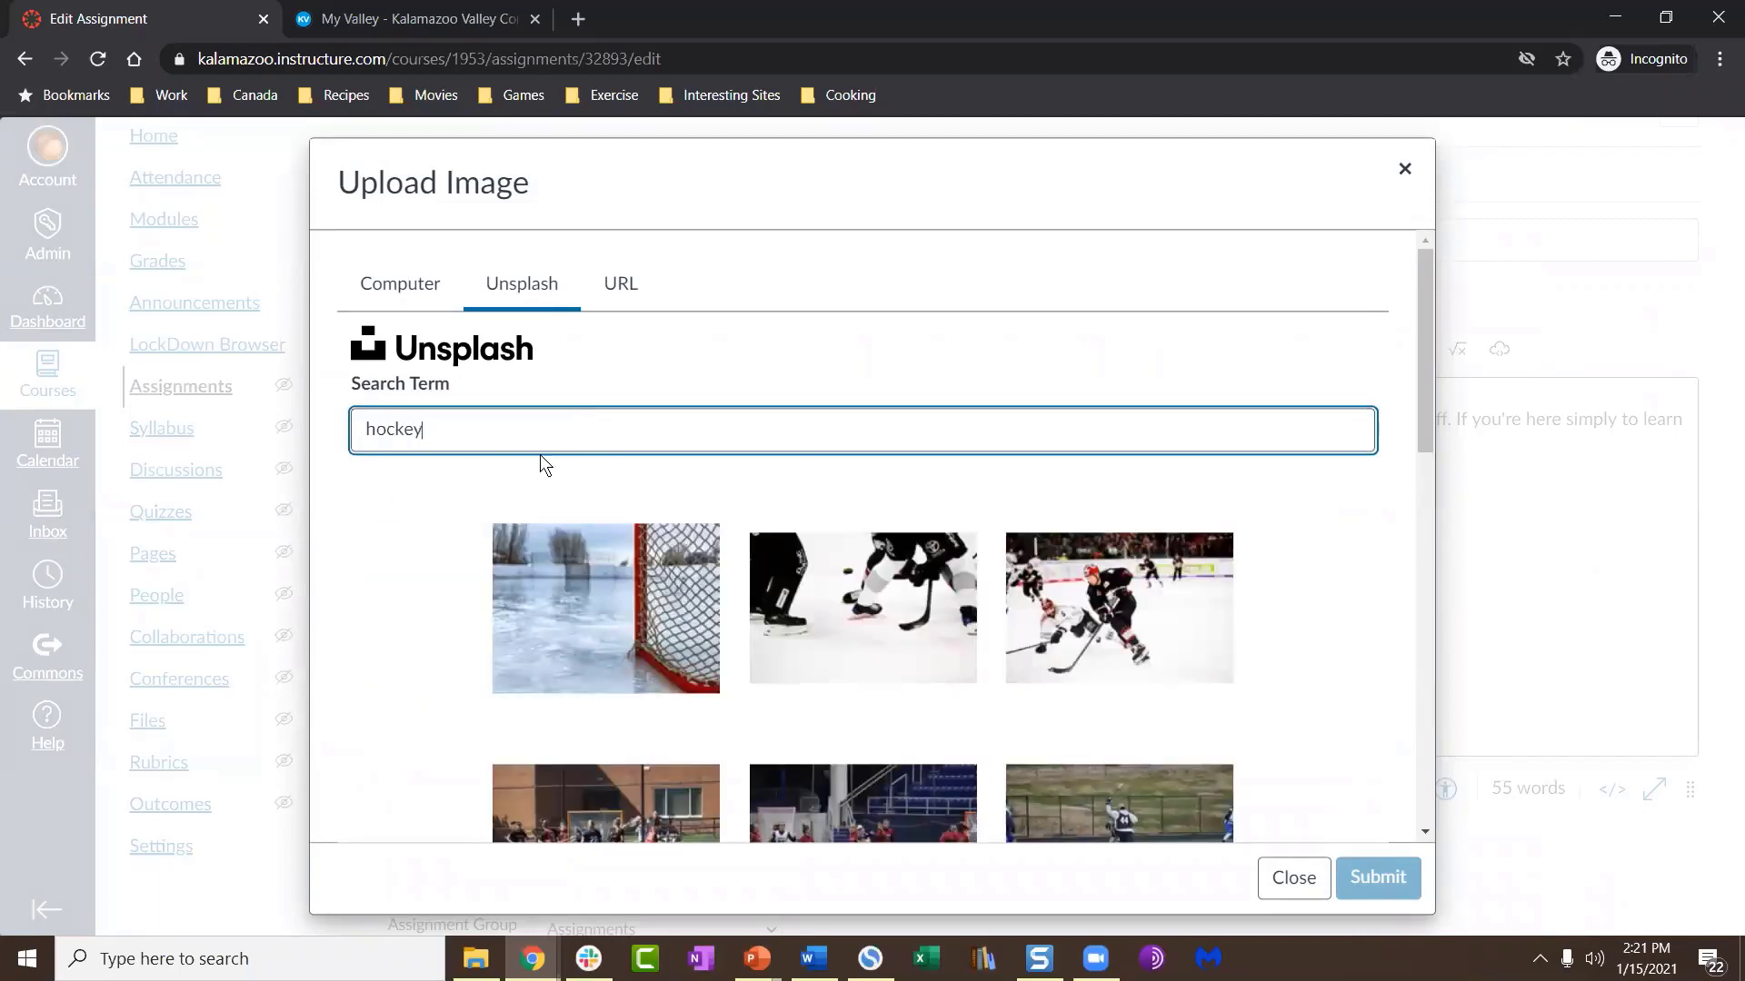
Step: Insert the third photo in the first row of Unsplash results as an embedded image with the alt text "hockey"
scroll(539, 455, "down", 3)
scroll(539, 455, "down", 6)
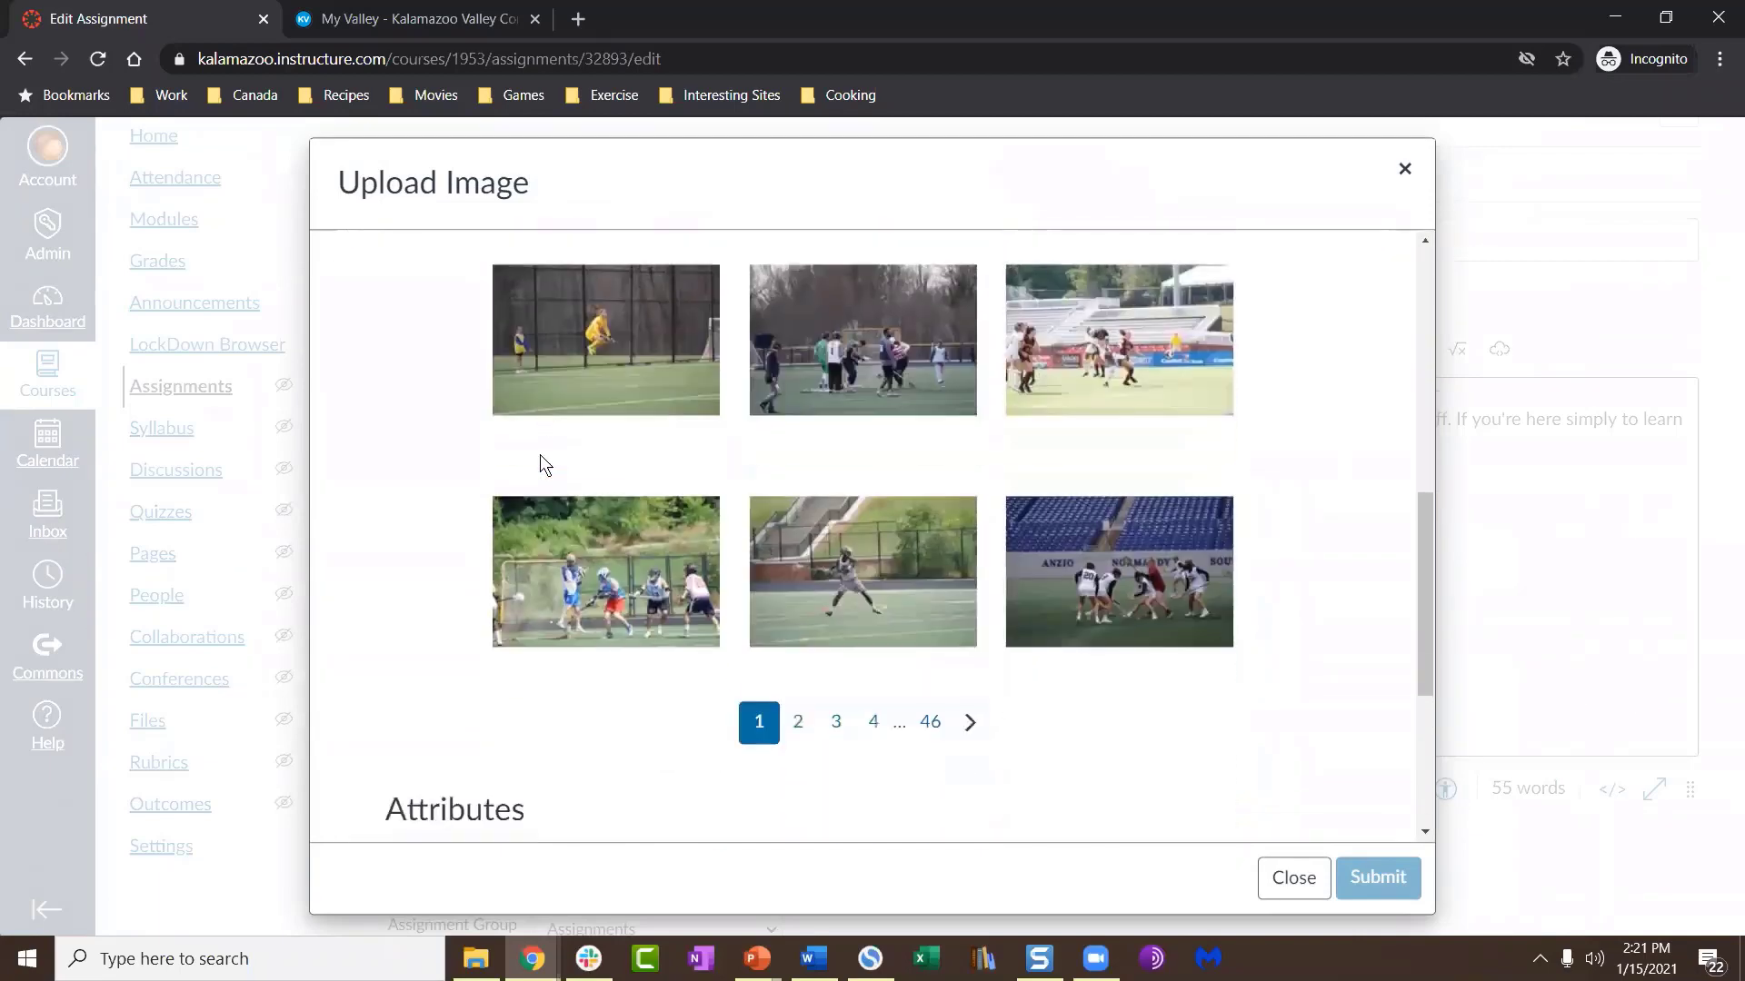
scroll(1015, 677, "up", 9)
left_click(1130, 647)
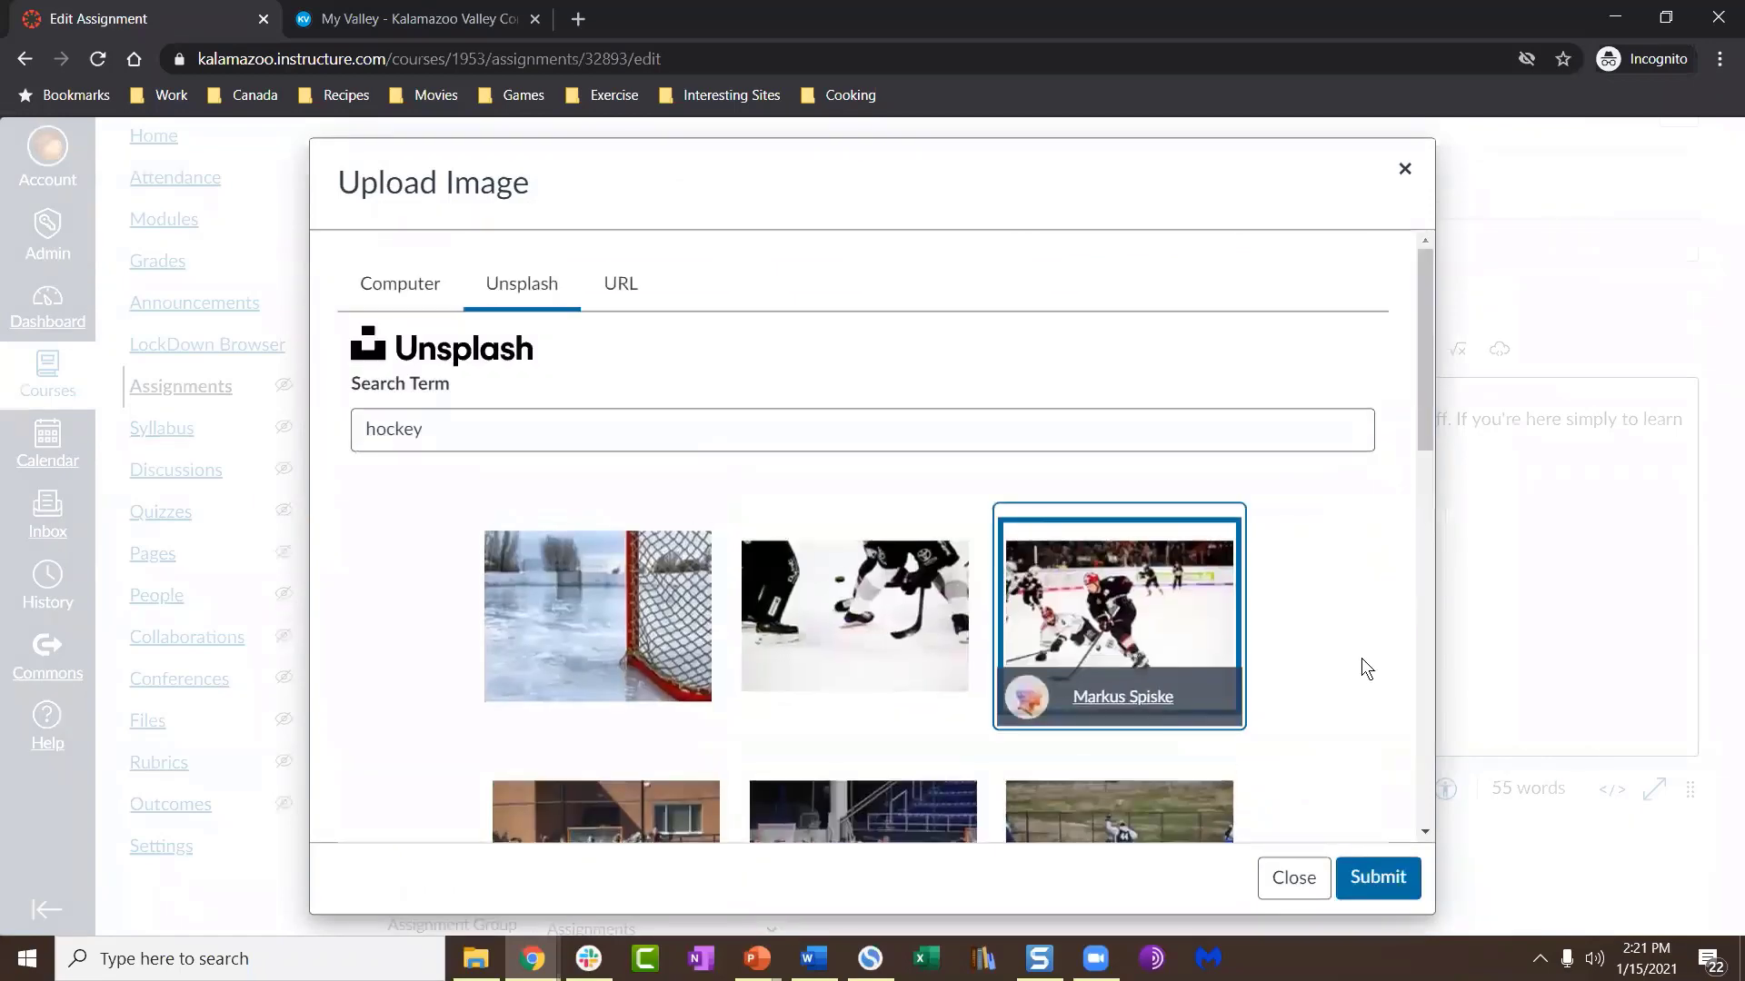
scroll(1361, 658, "down", 6)
scroll(1361, 658, "down", 8)
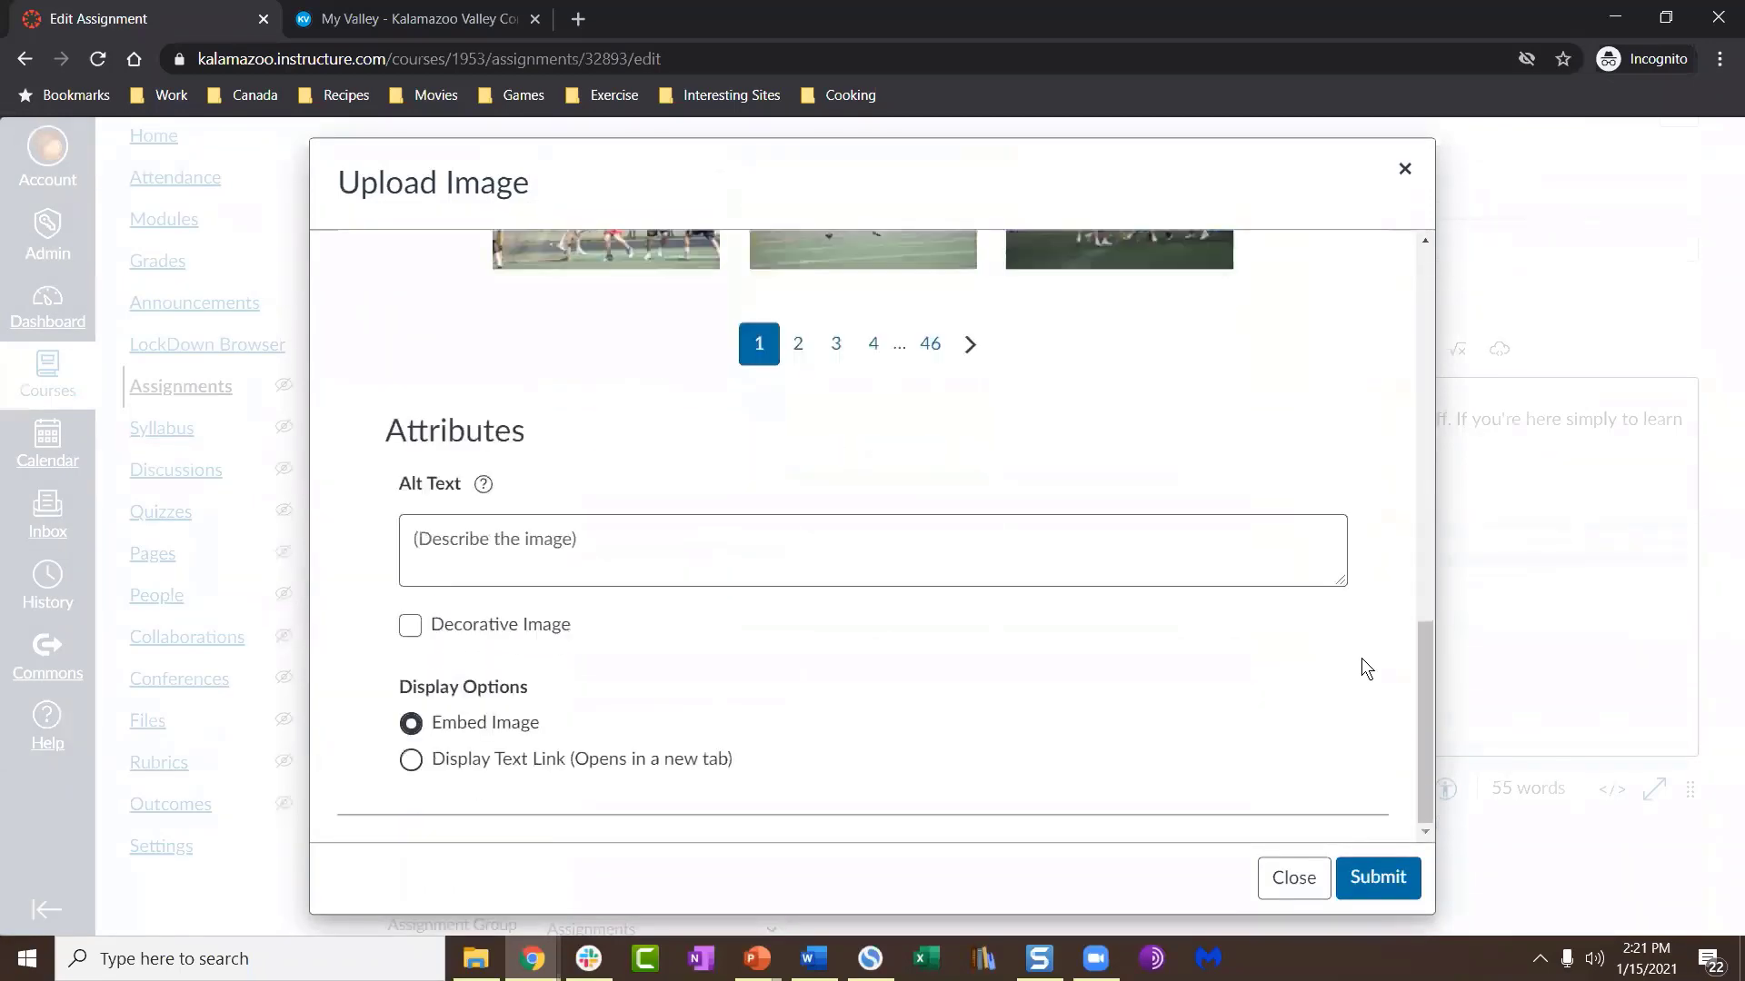
left_click(621, 522)
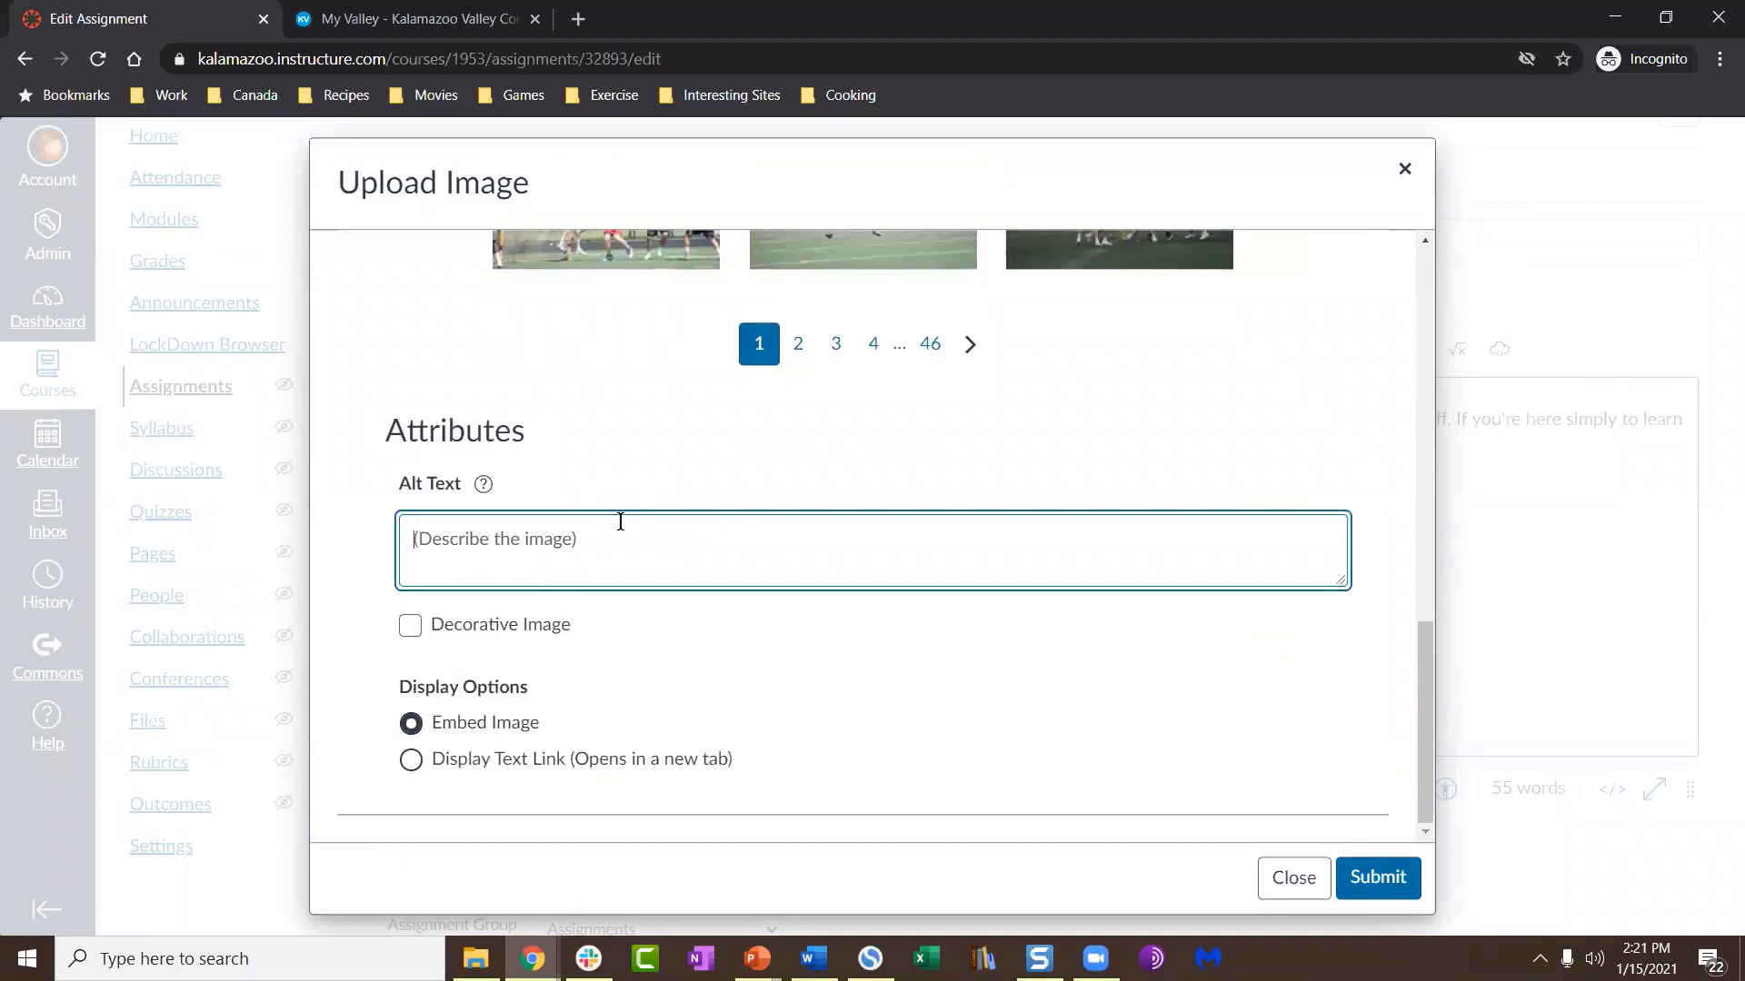
type("hockey")
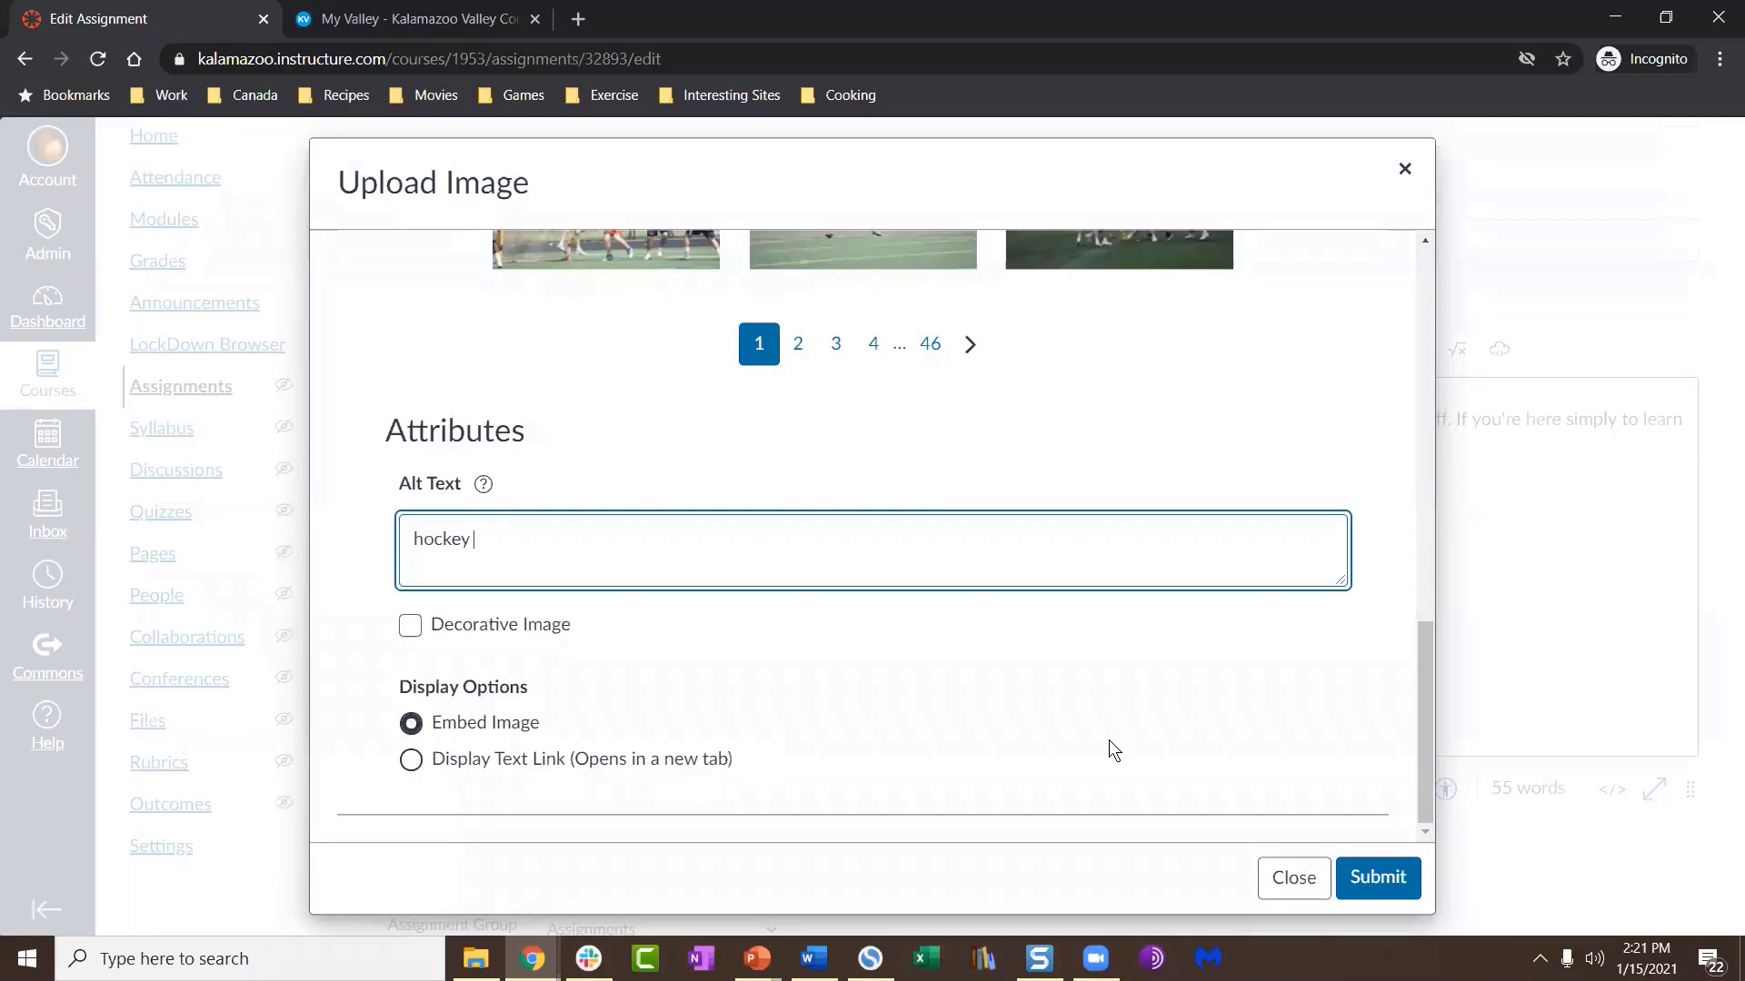
left_click(1377, 874)
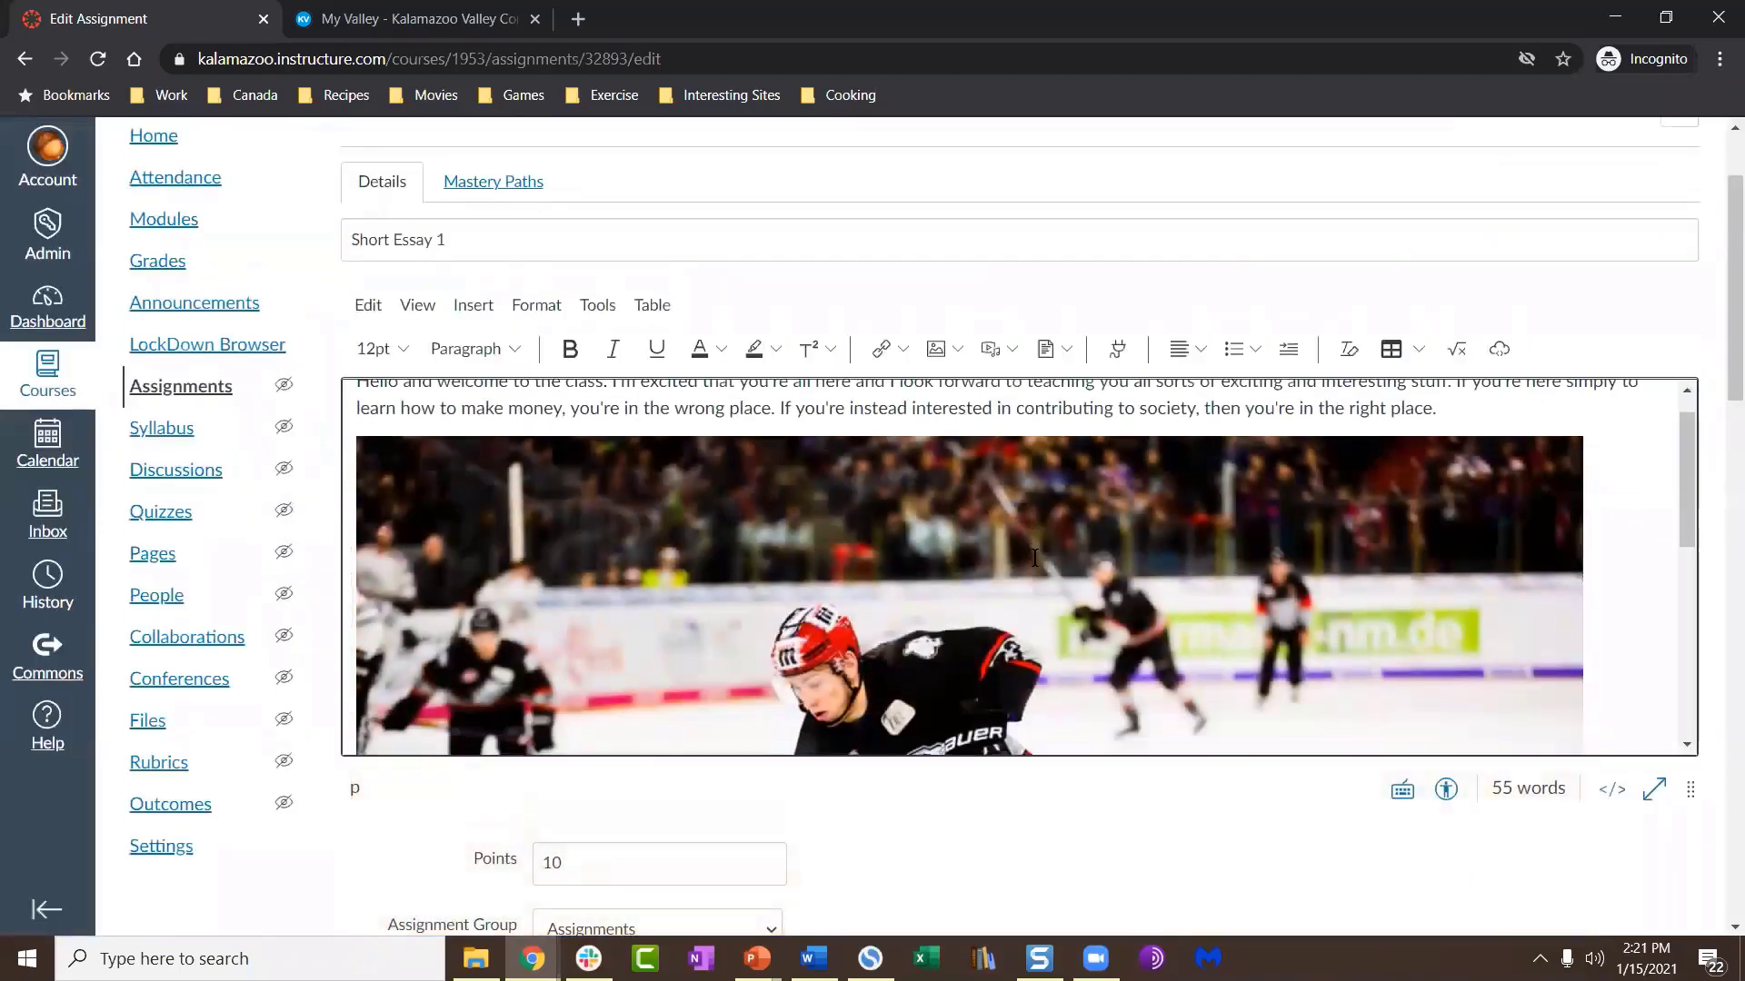
Step: In the description's raw HTML, change the width parameter in the hockey image's URL to w=180
left_click(417, 304)
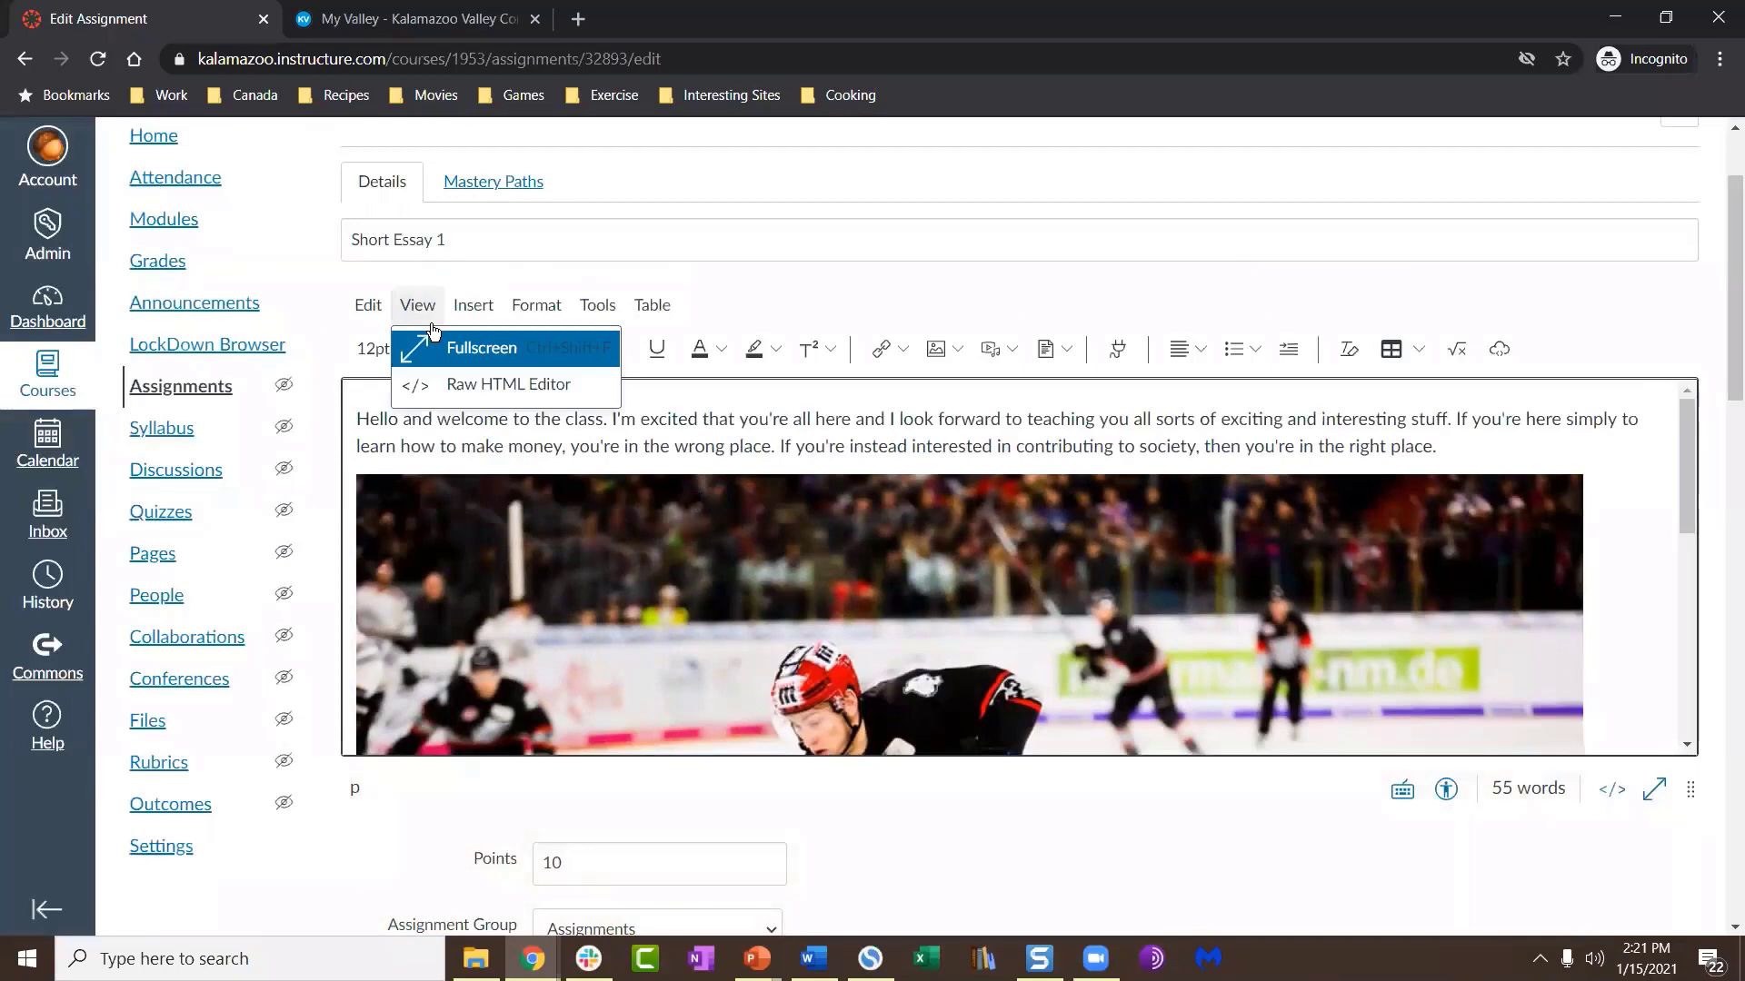
left_click(452, 382)
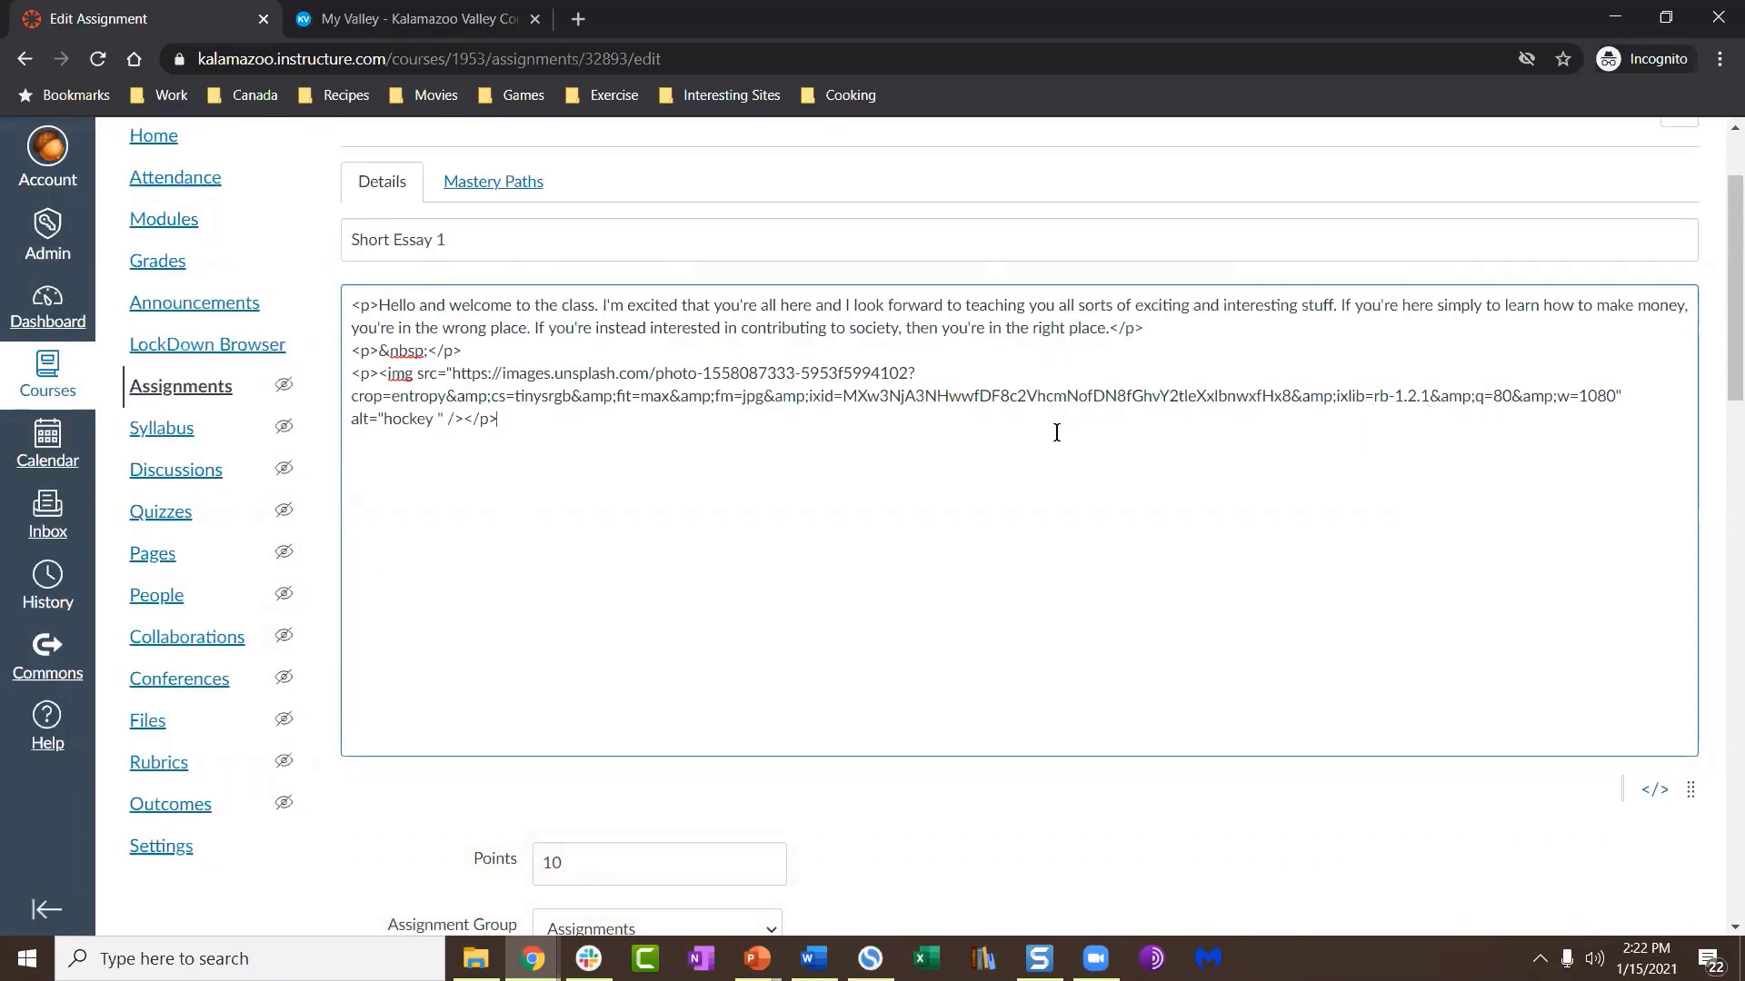
left_click_drag(525, 397, 791, 428)
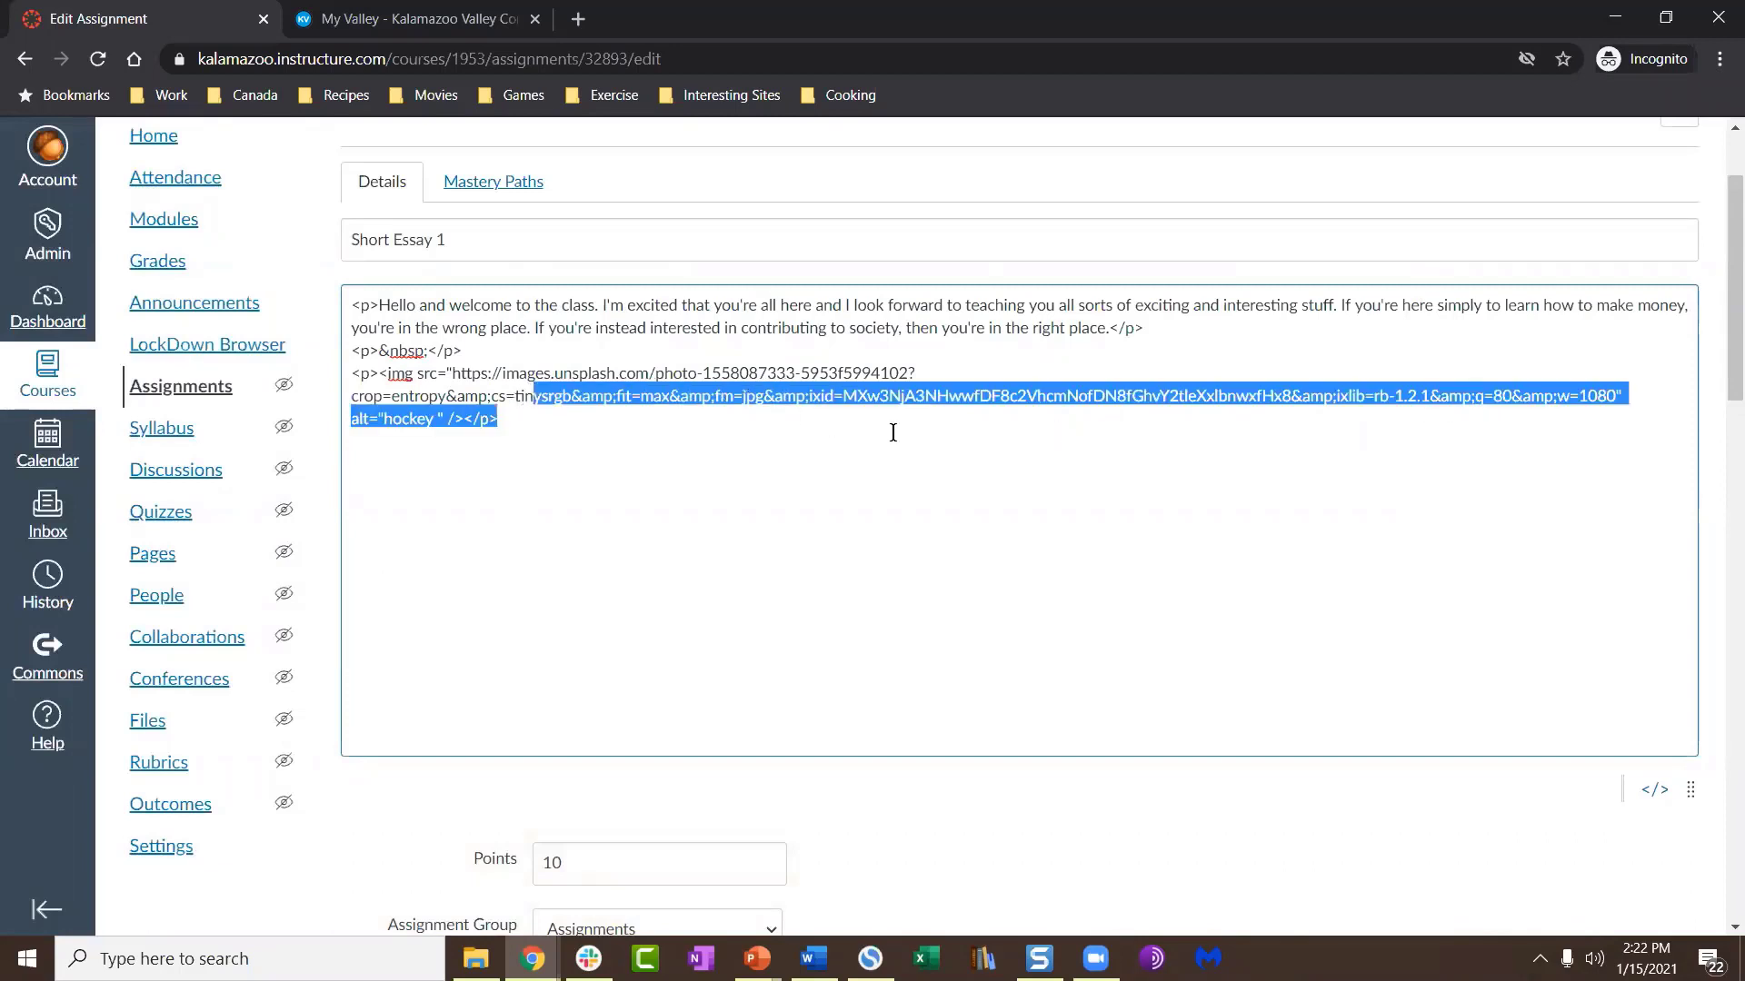
left_click(1133, 397)
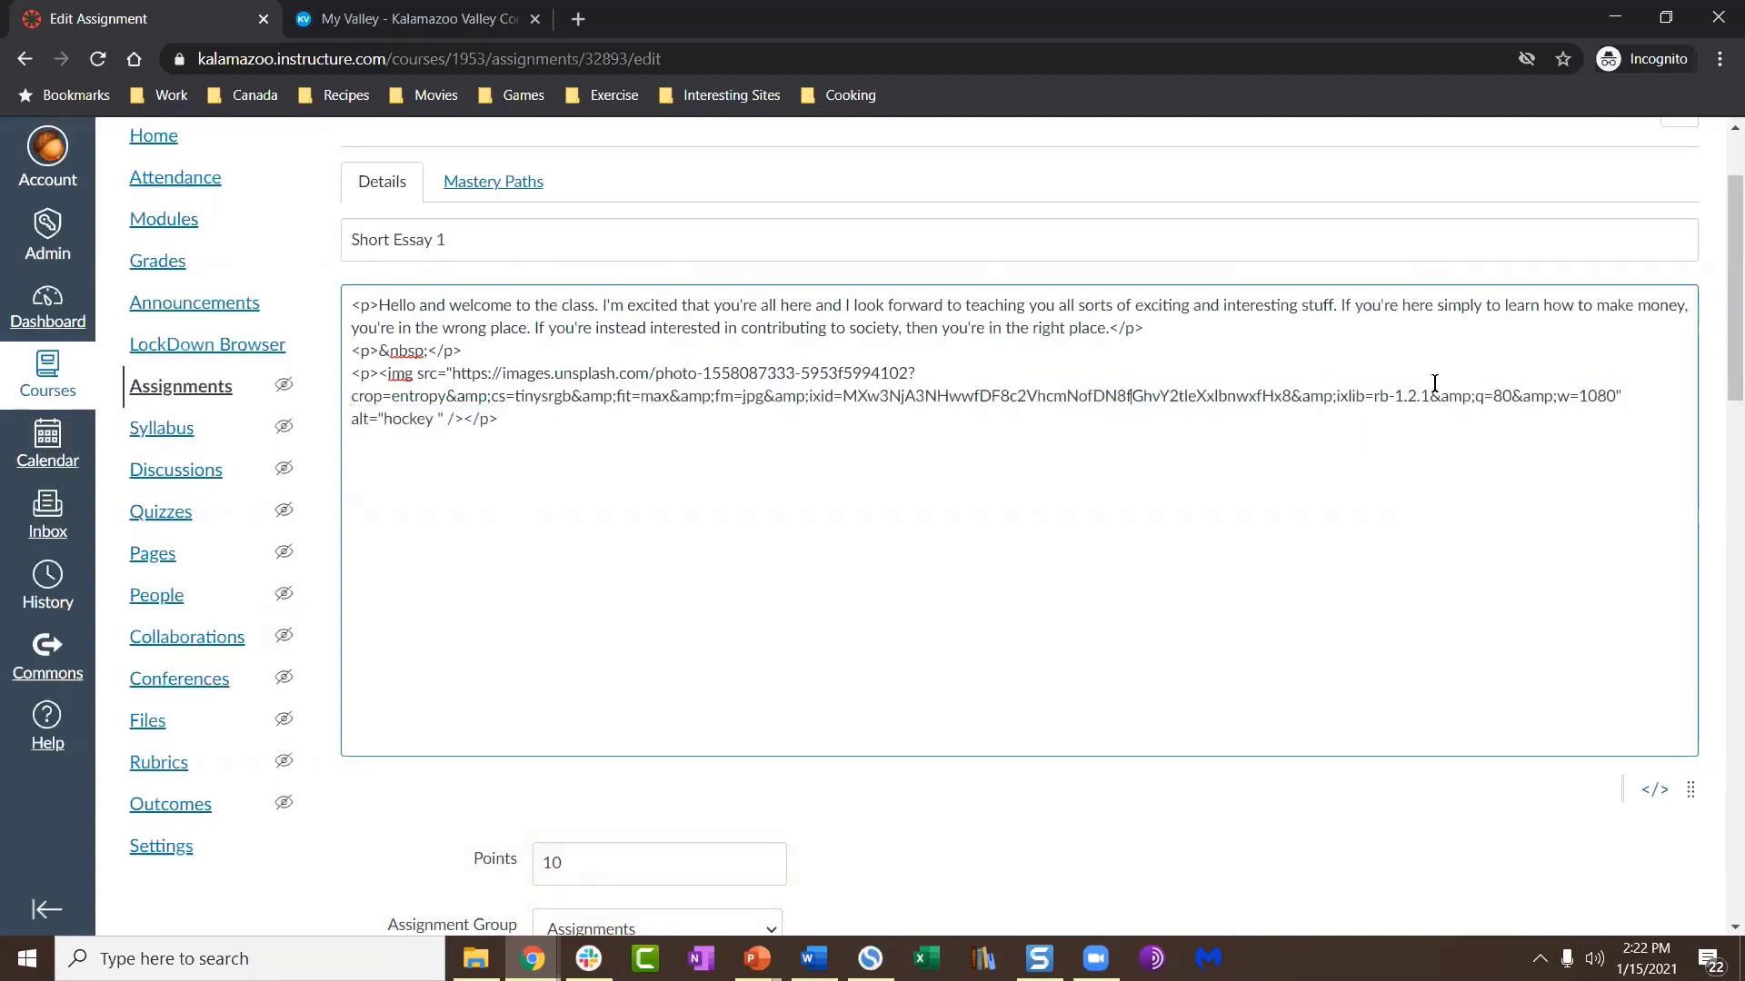
left_click(1568, 394)
key("BackSpace")
Step: Switch the assignment description from raw HTML back to the rich content editor
scroll(1112, 527, "down", 1)
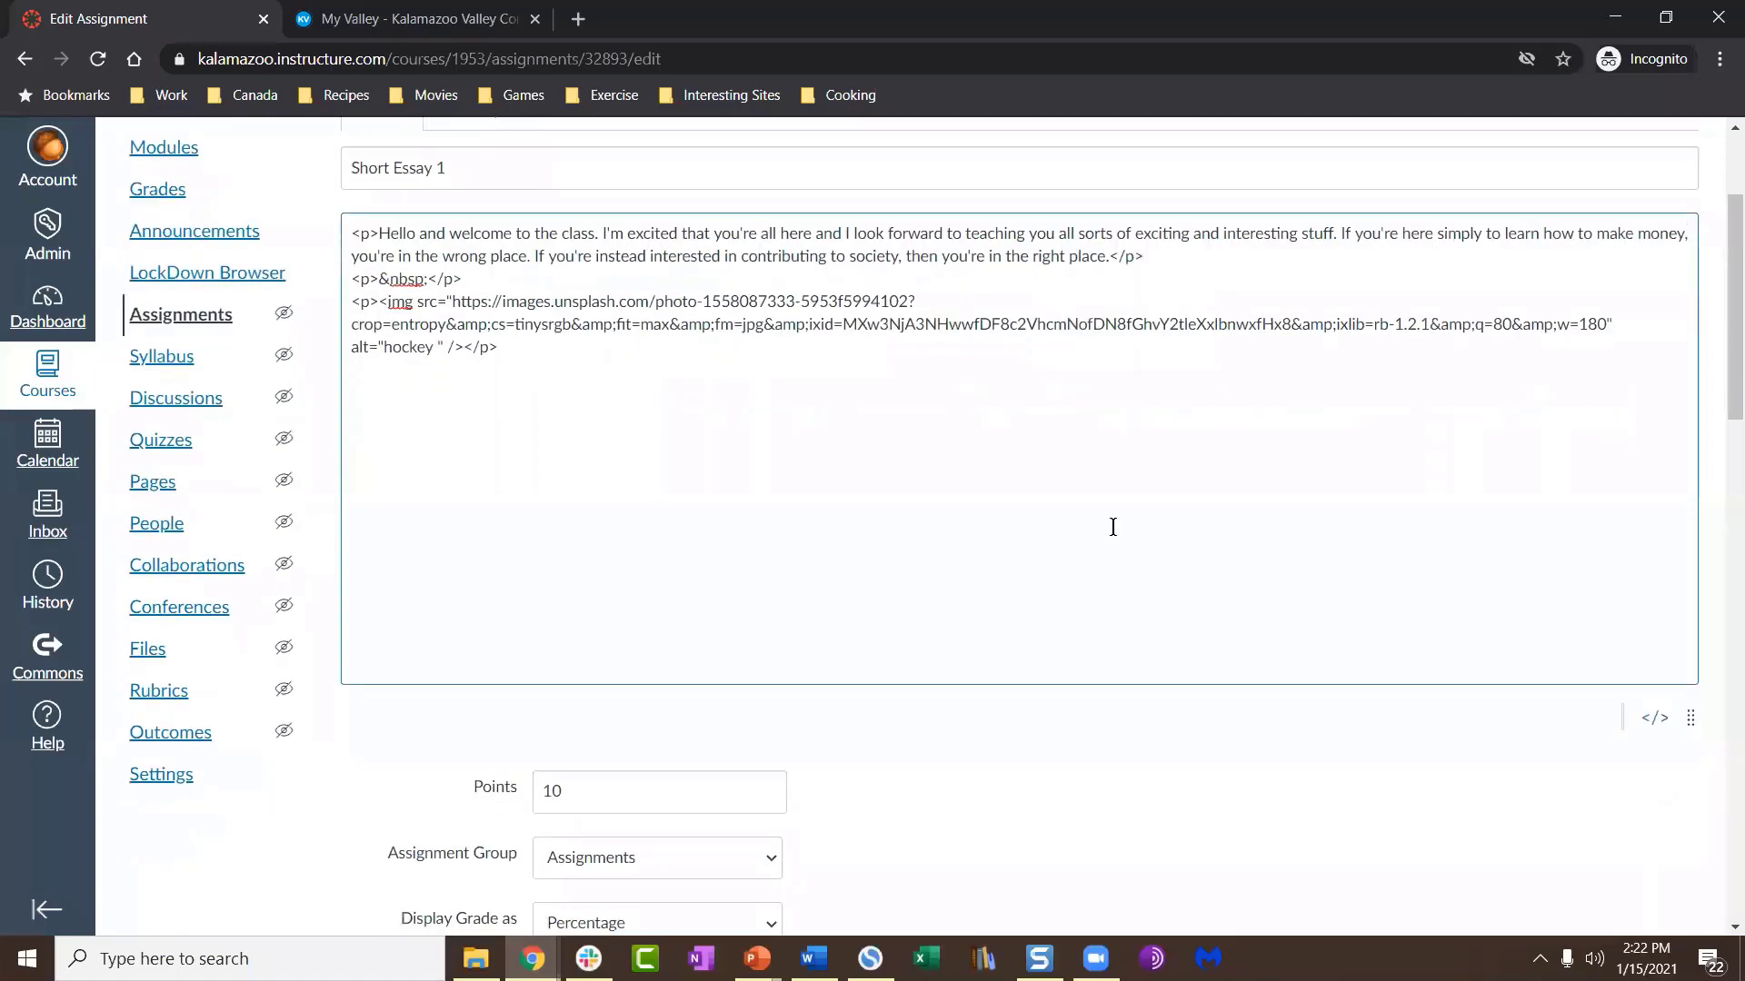
scroll(1112, 527, "up", 1)
scroll(1112, 527, "up", 1)
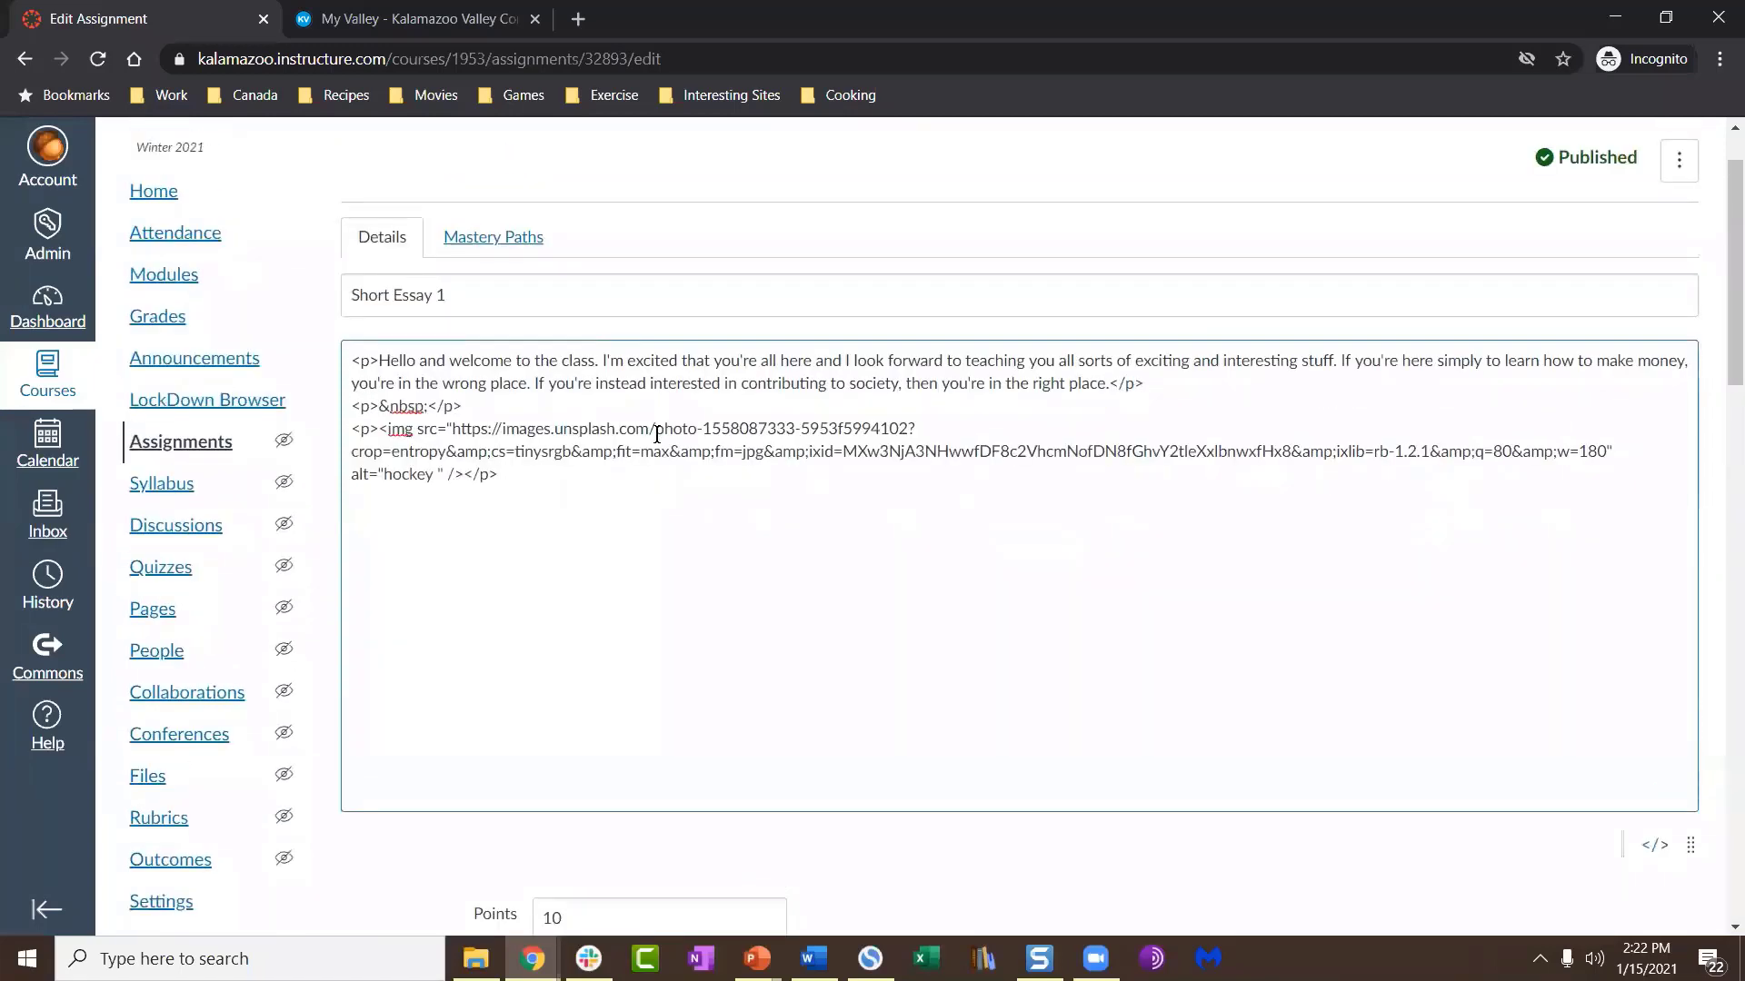
scroll(654, 432, "down", 6)
scroll(658, 433, "down", 10)
scroll(658, 432, "up", 15)
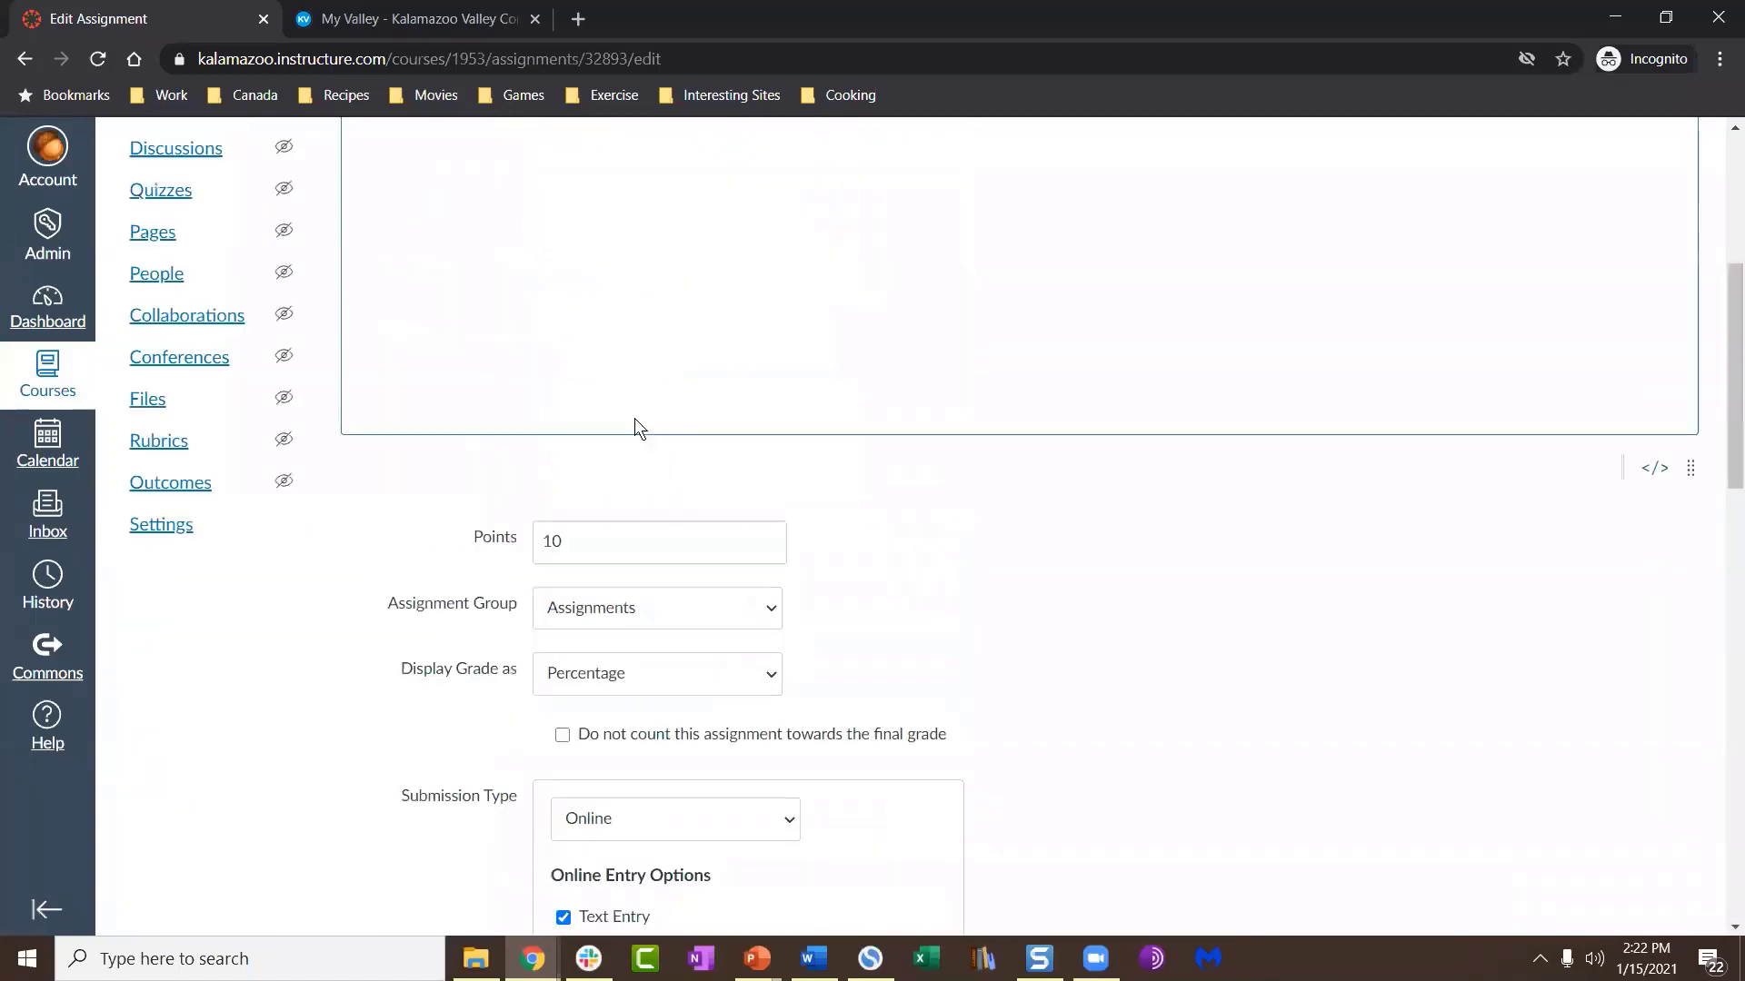
scroll(1326, 649, "down", 2)
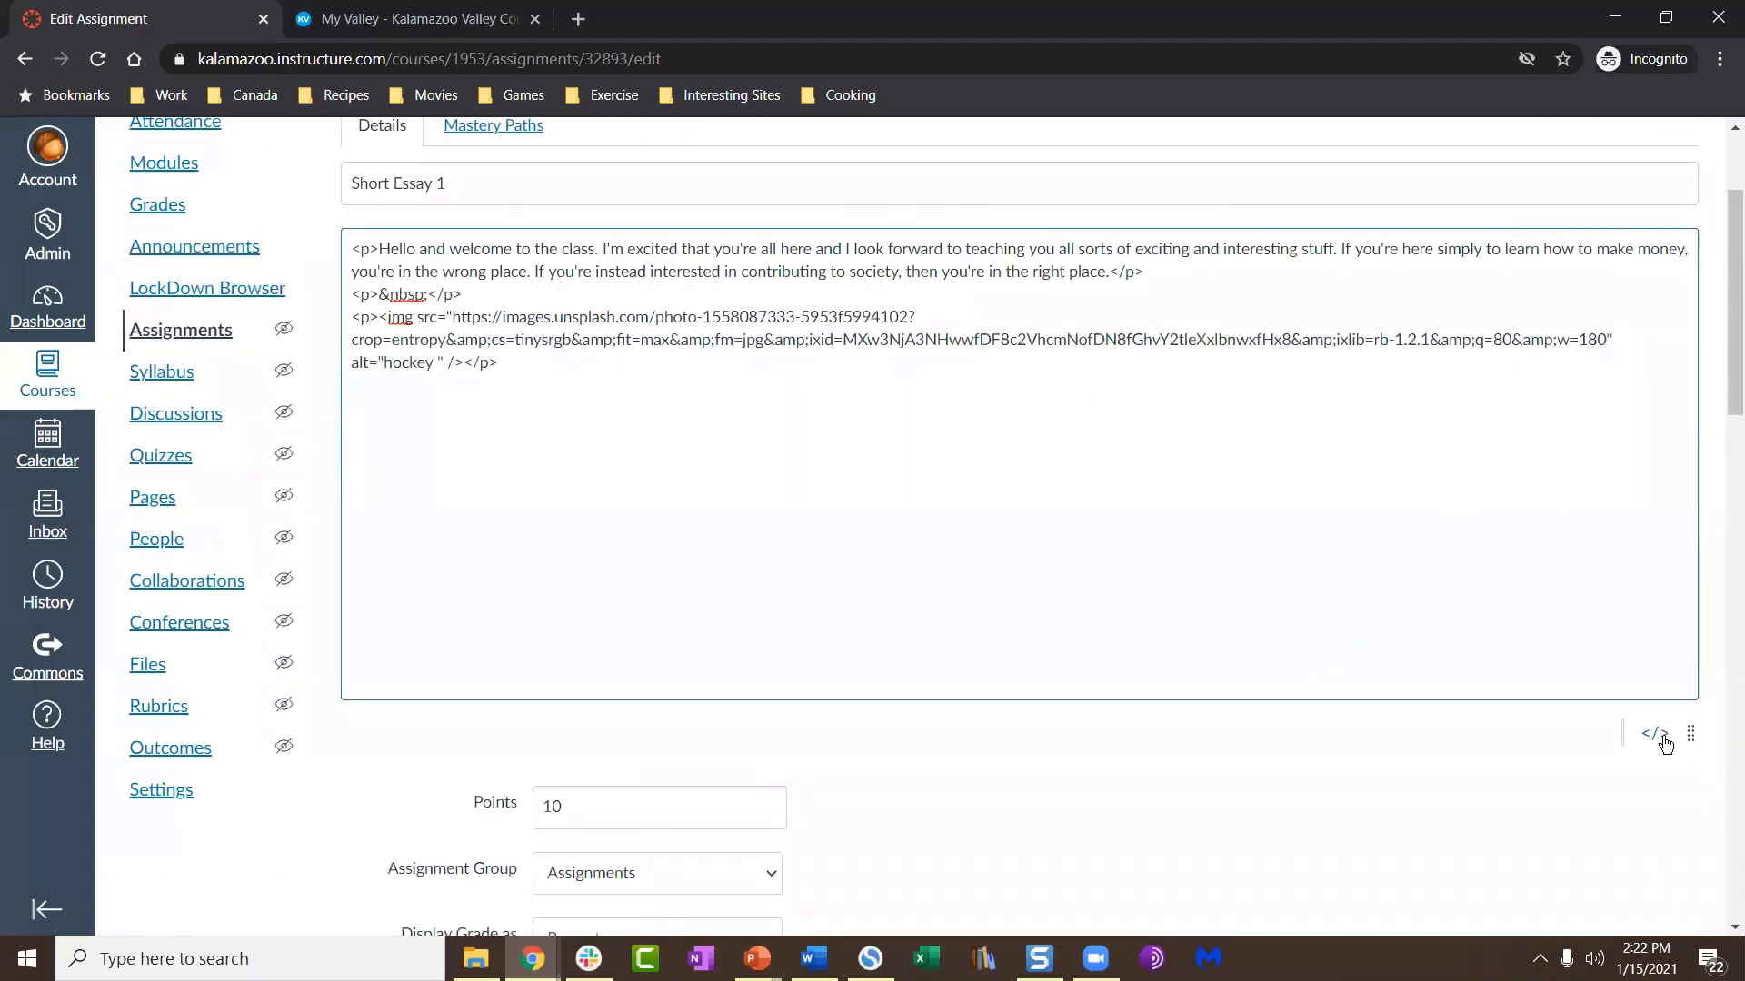
left_click(1656, 732)
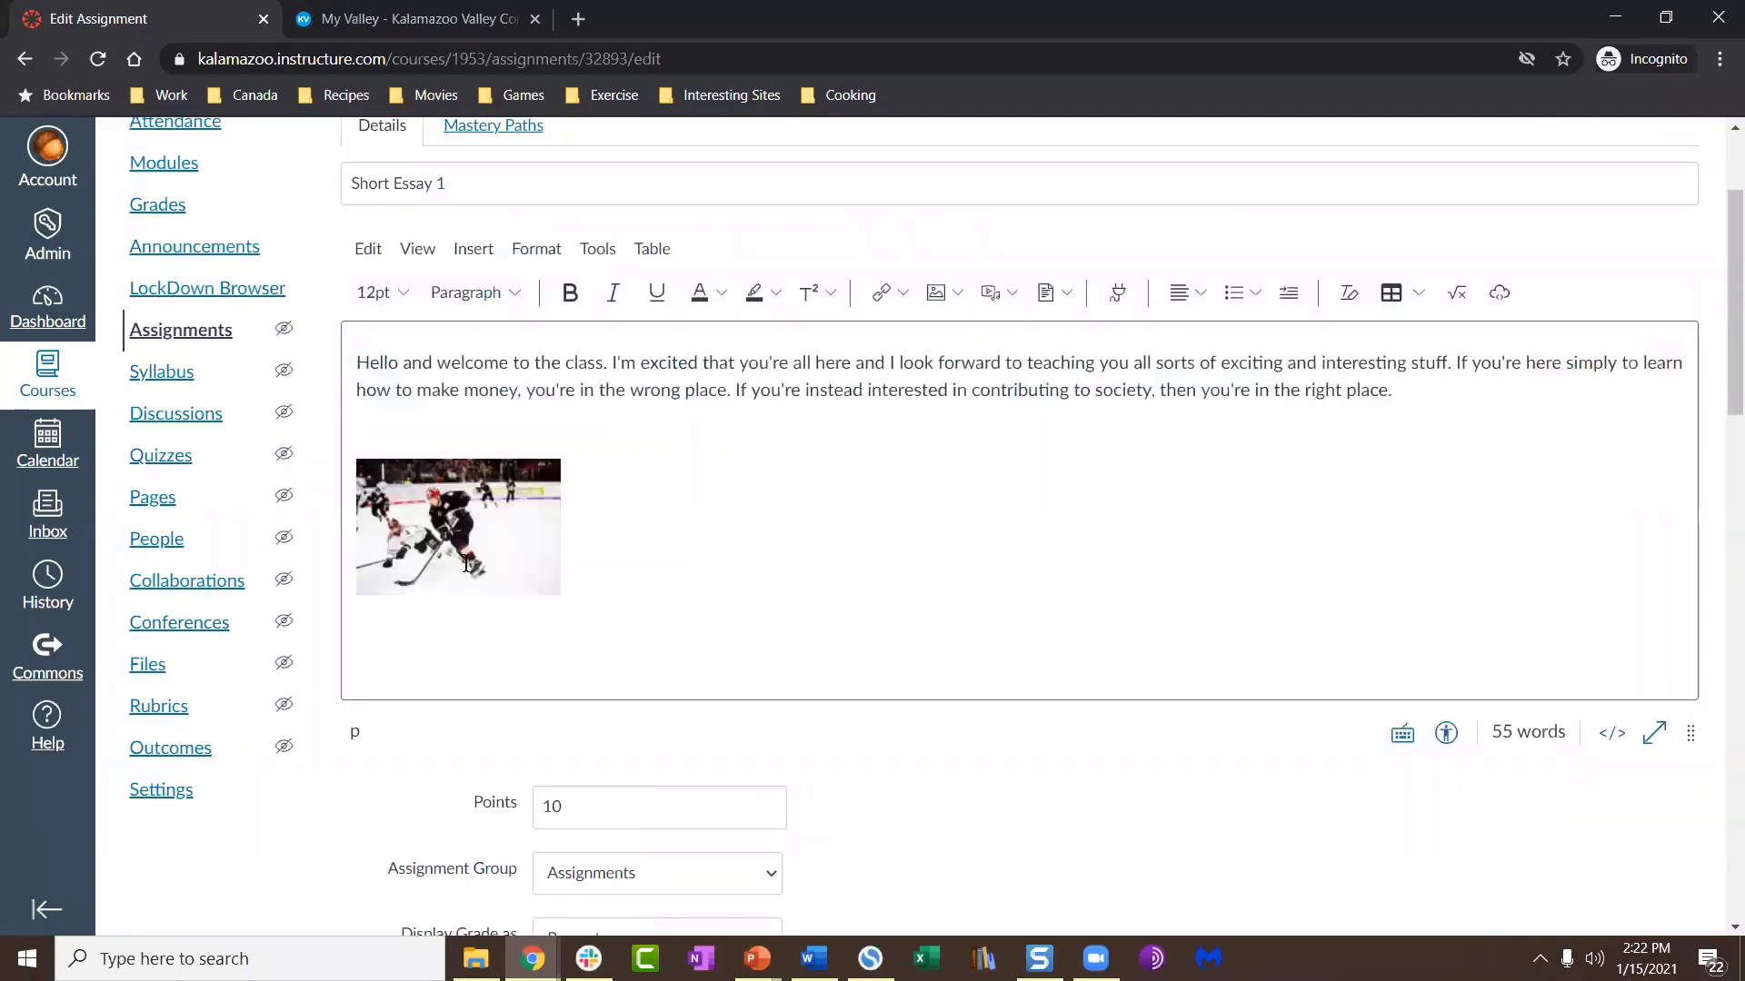
Step: Check the hockey image's custom size in its image options and close them
left_click(466, 559)
left_click(426, 421)
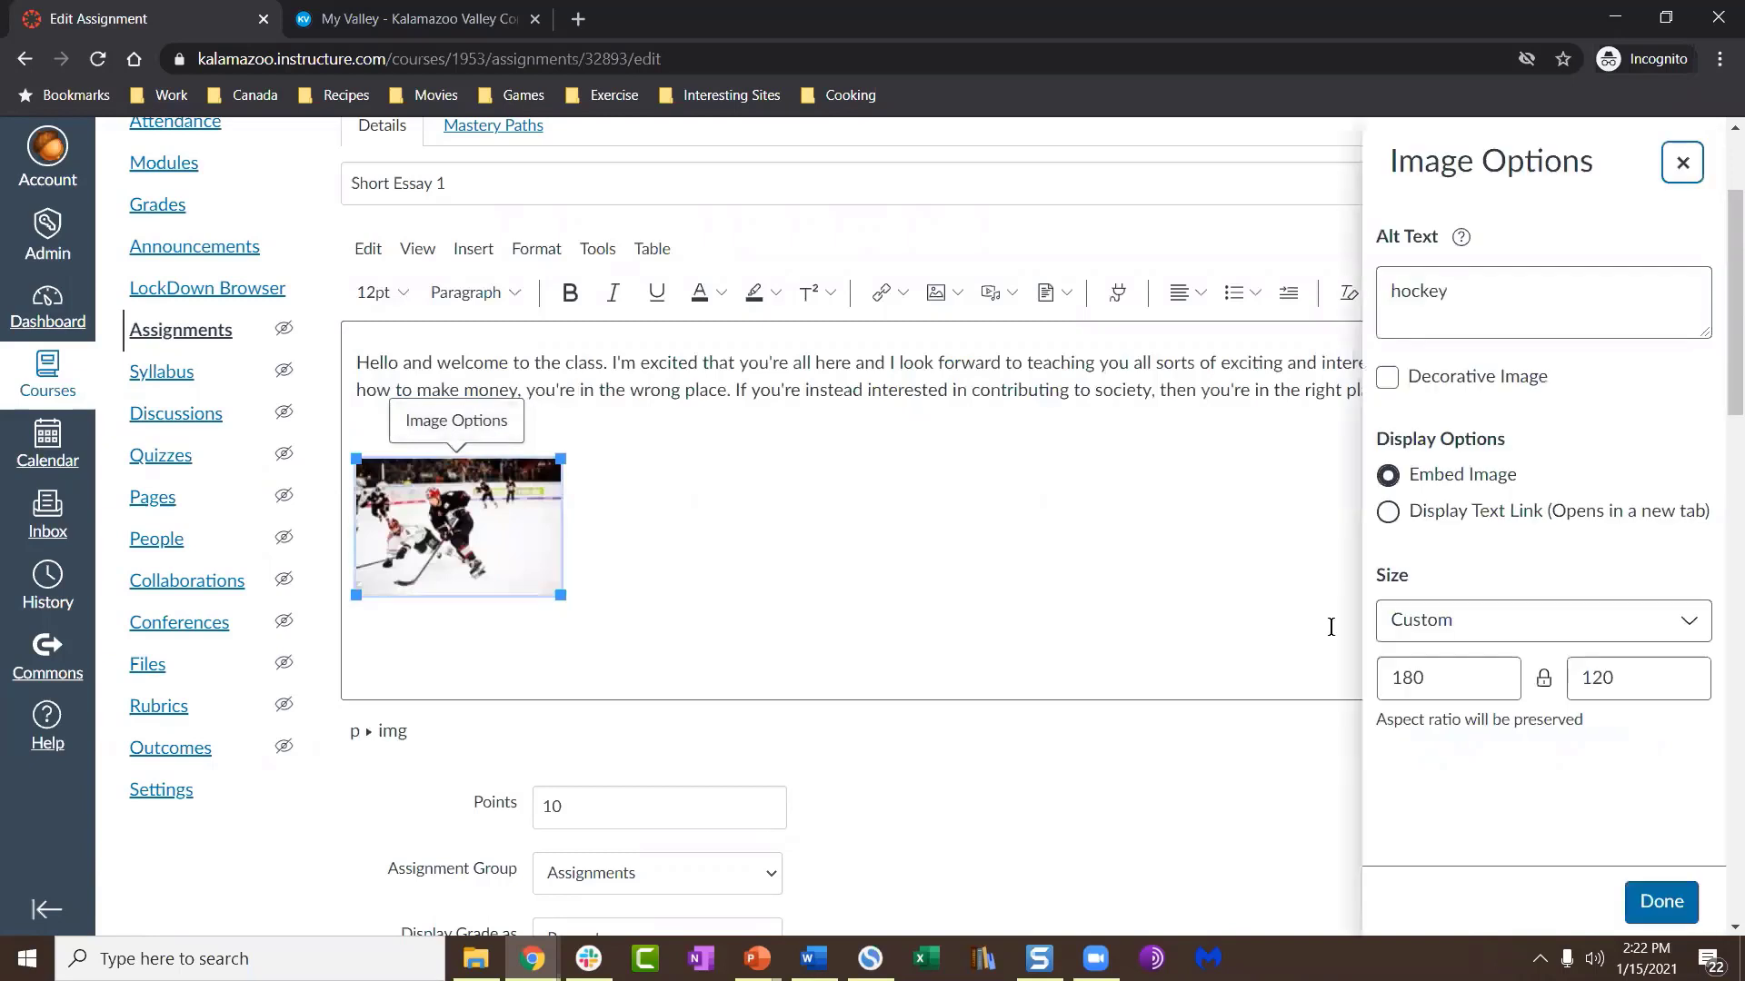
left_click(1427, 676)
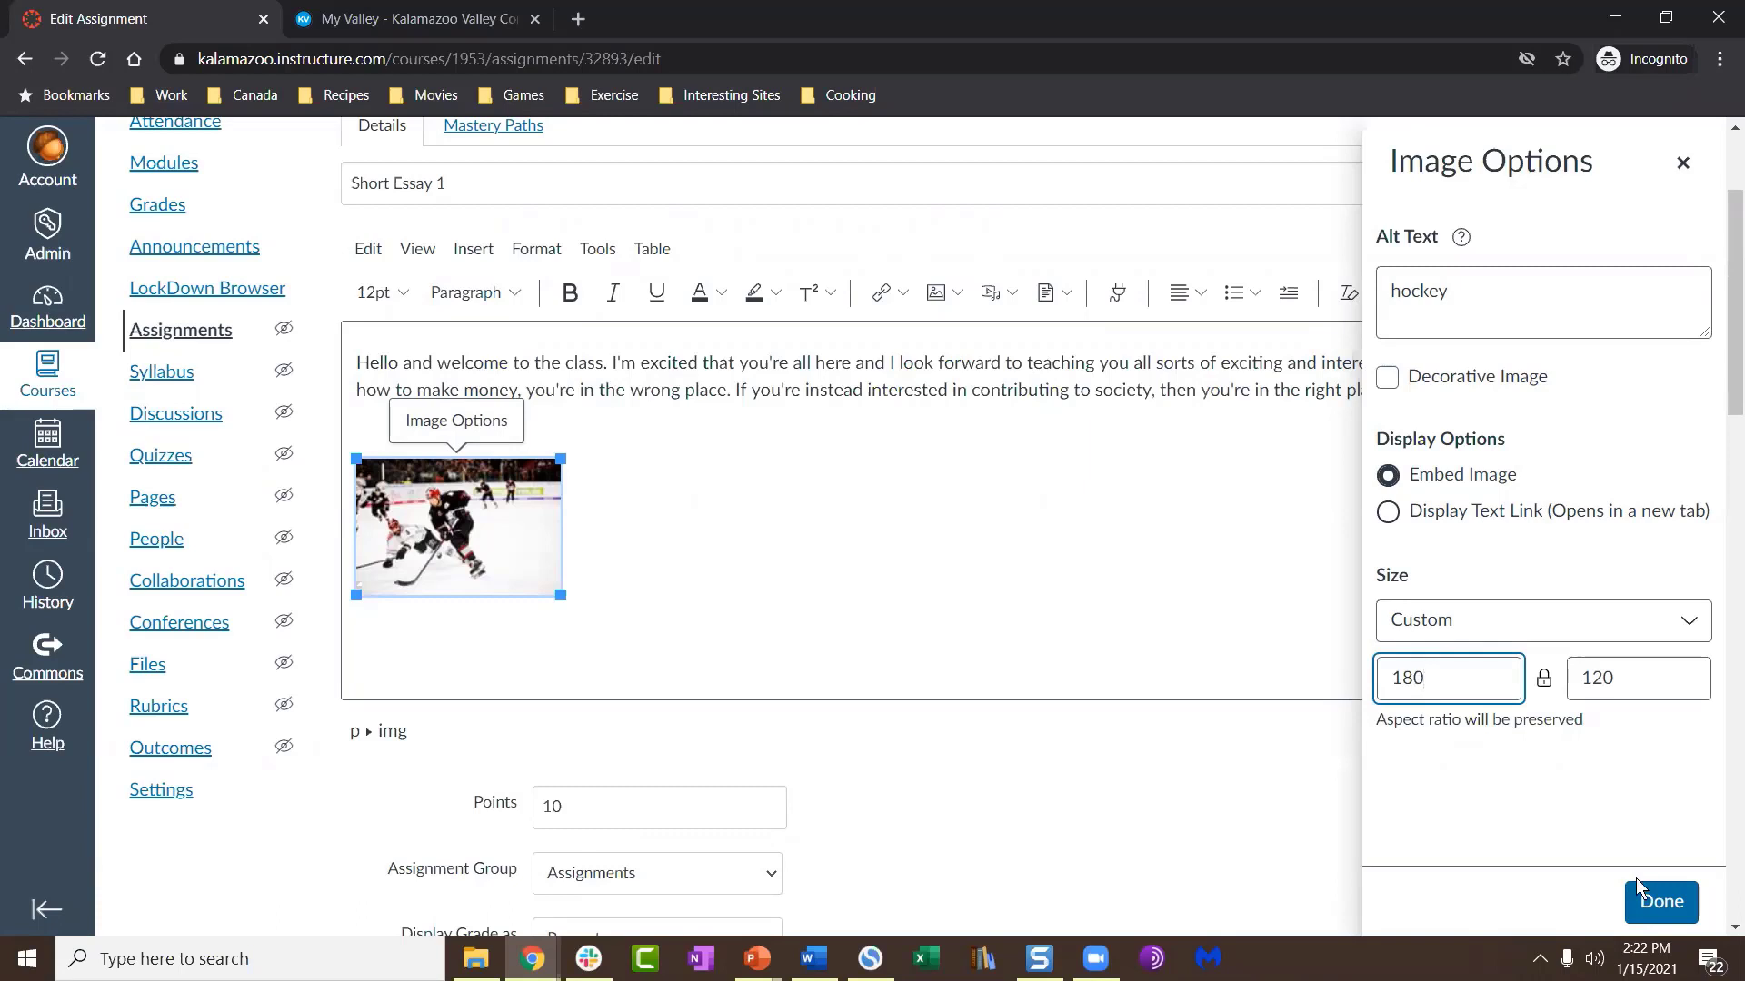
left_click(1659, 900)
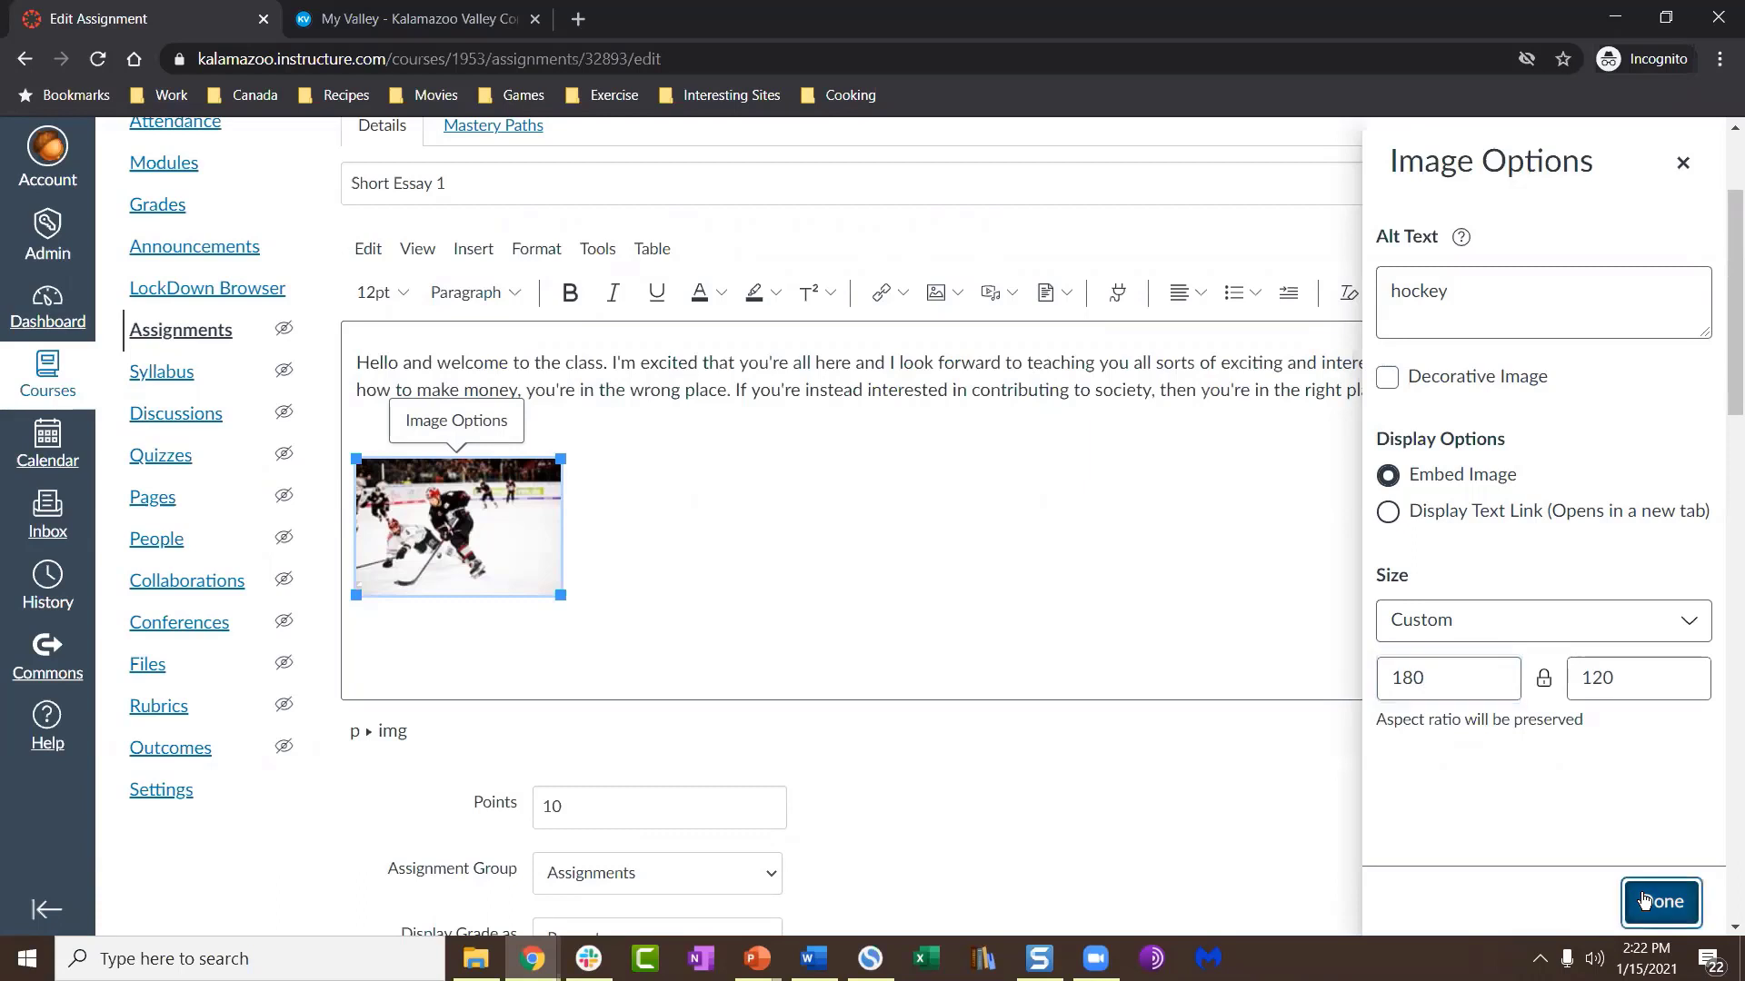
Step: Examine the URL and computer options for uploading an image to the description, and close the dialog without adding one
left_click(472, 253)
mouse_move(538, 338)
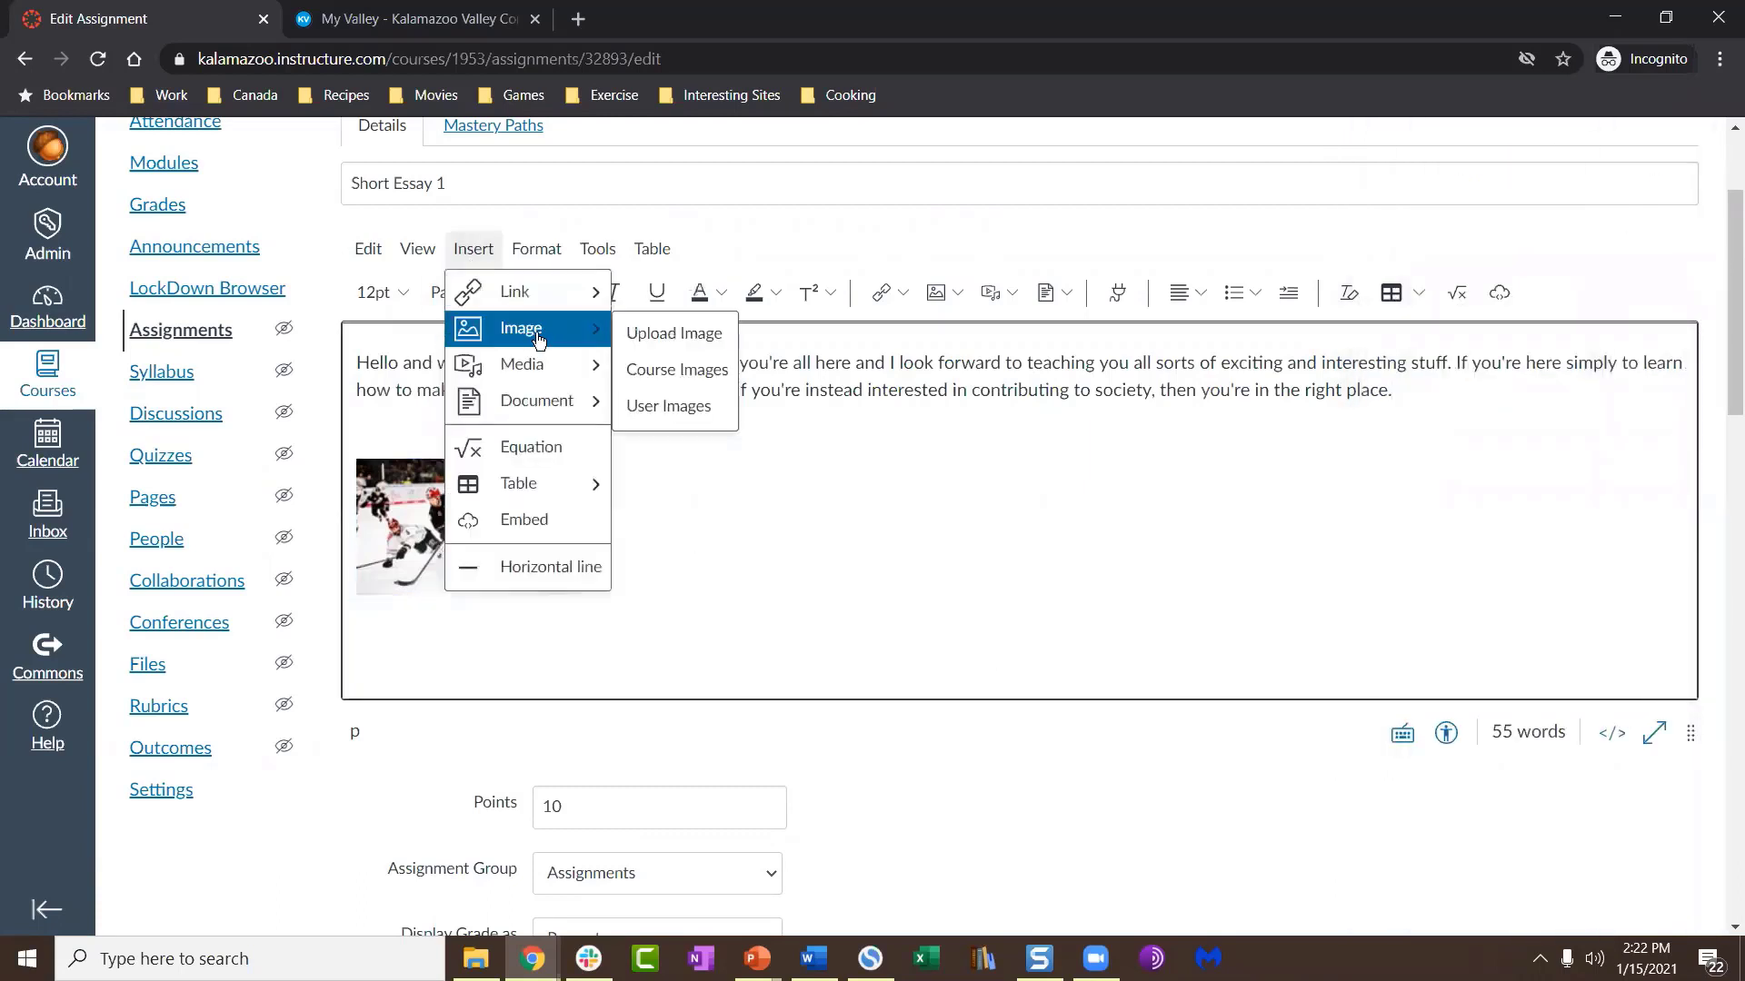
left_click(638, 336)
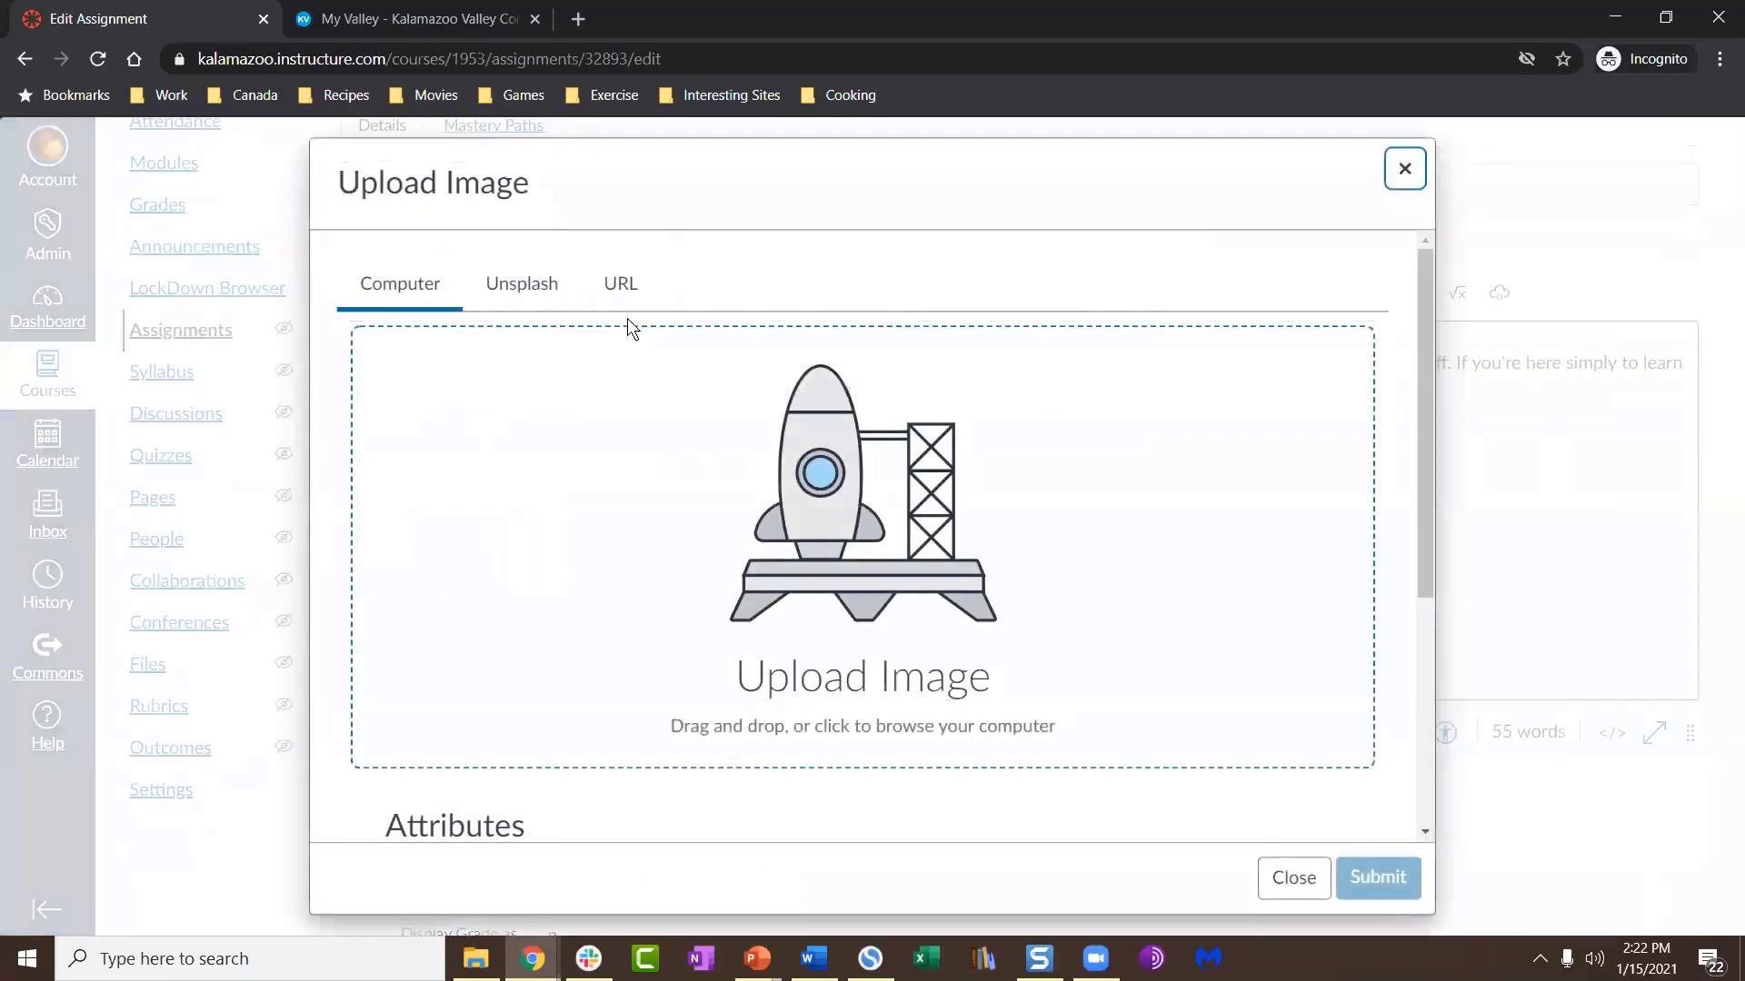
left_click(621, 300)
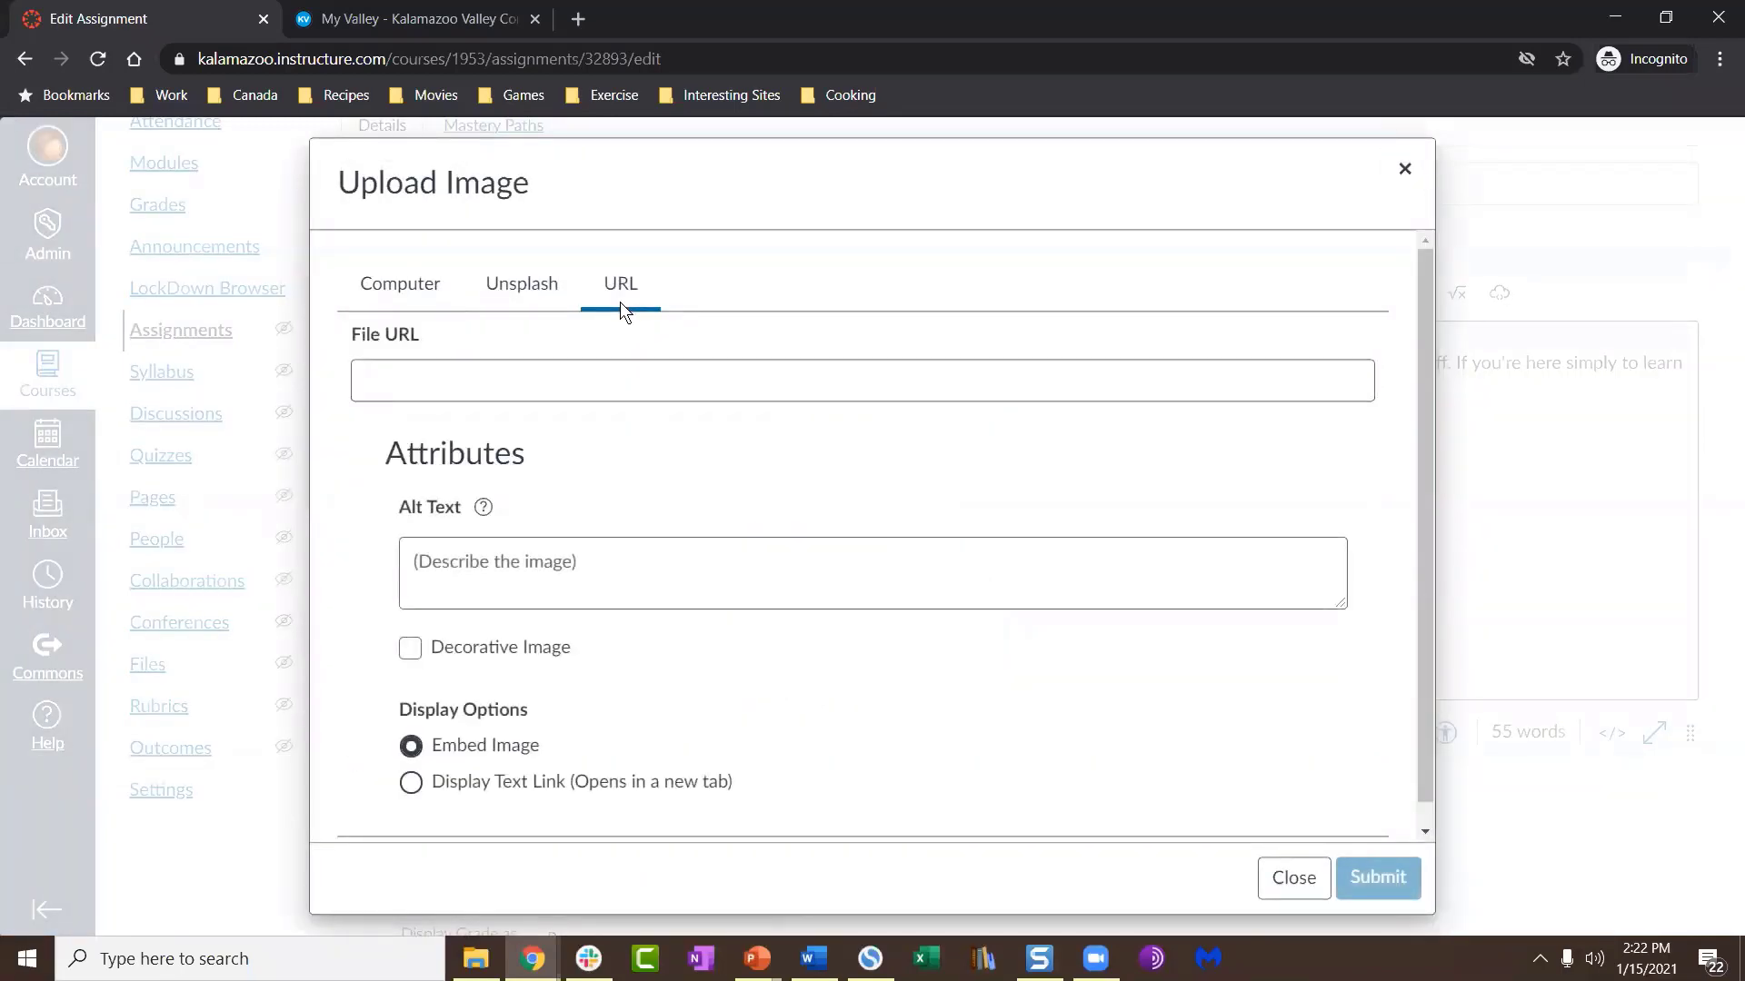
left_click(540, 394)
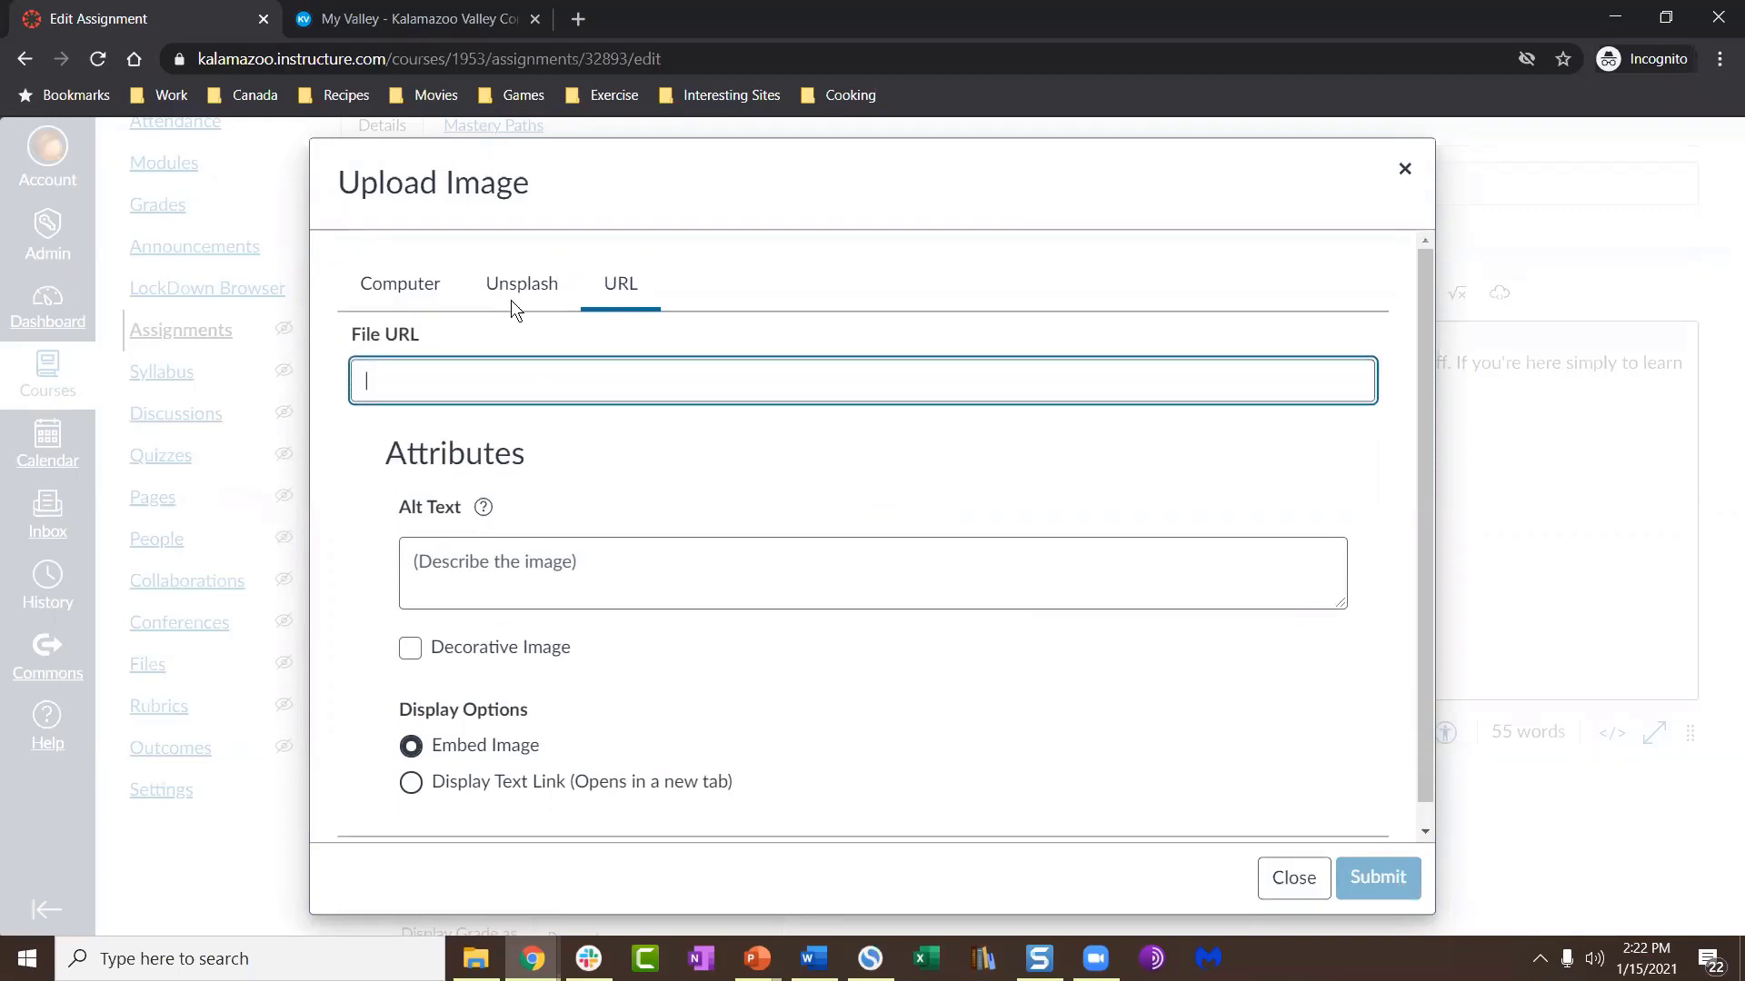
left_click(416, 284)
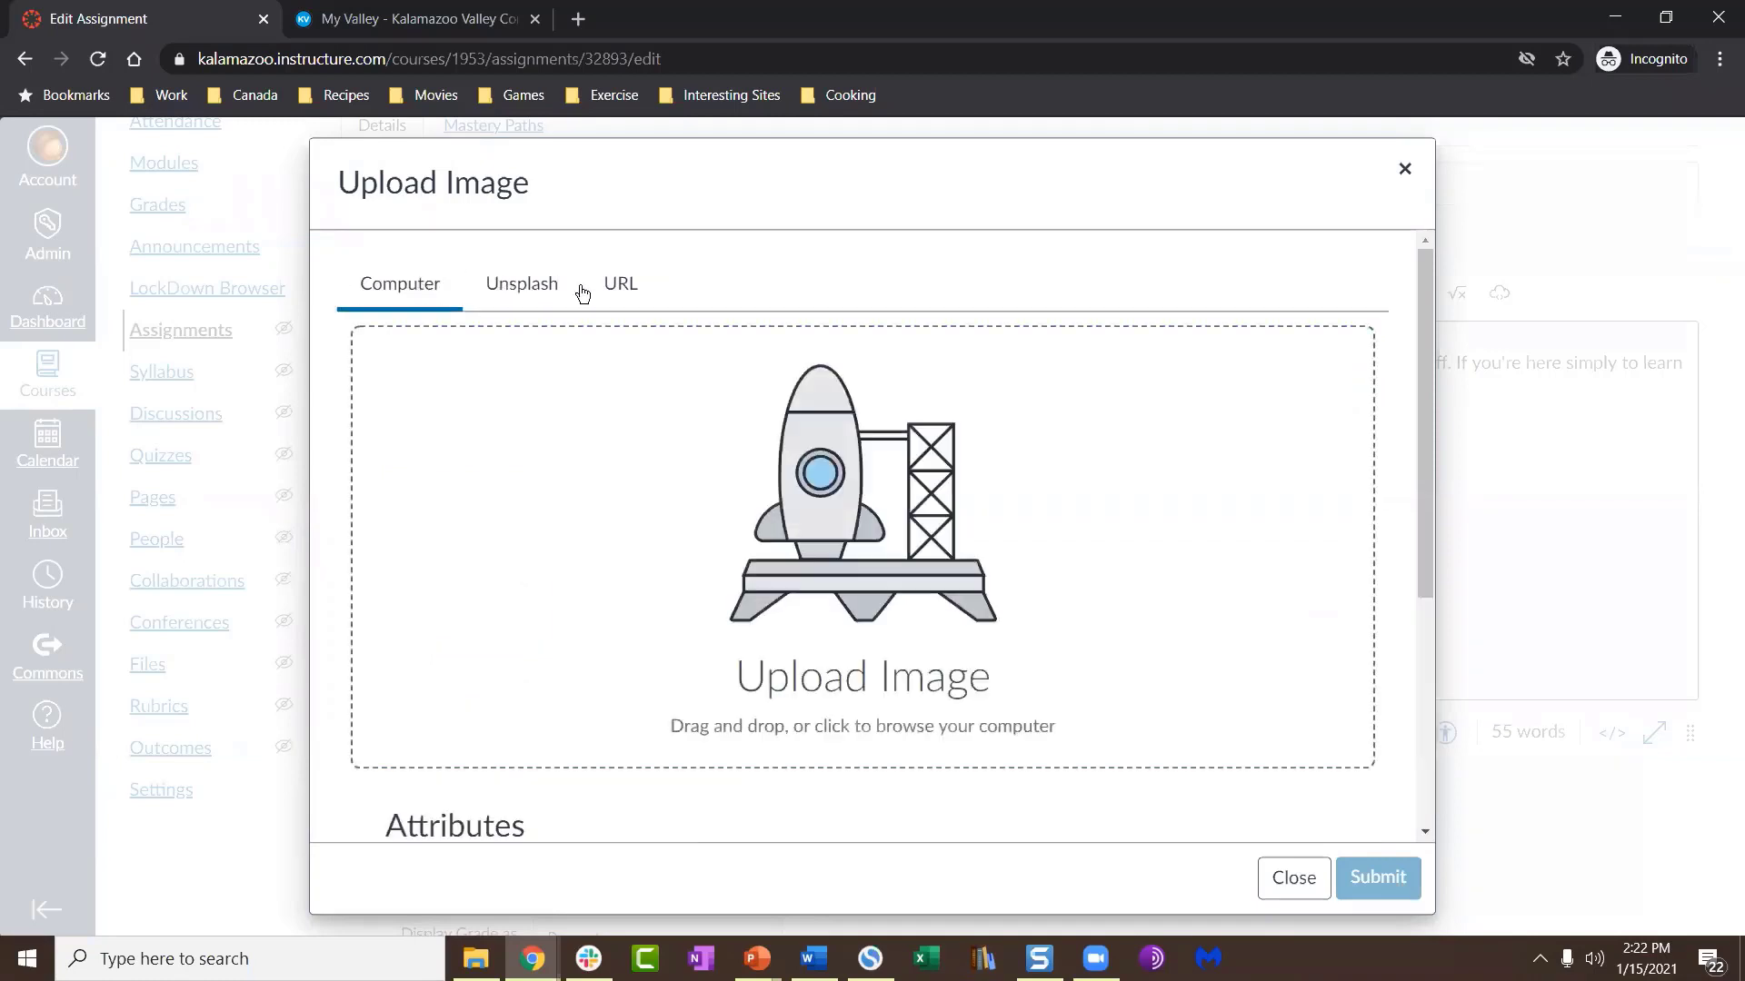
left_click(622, 285)
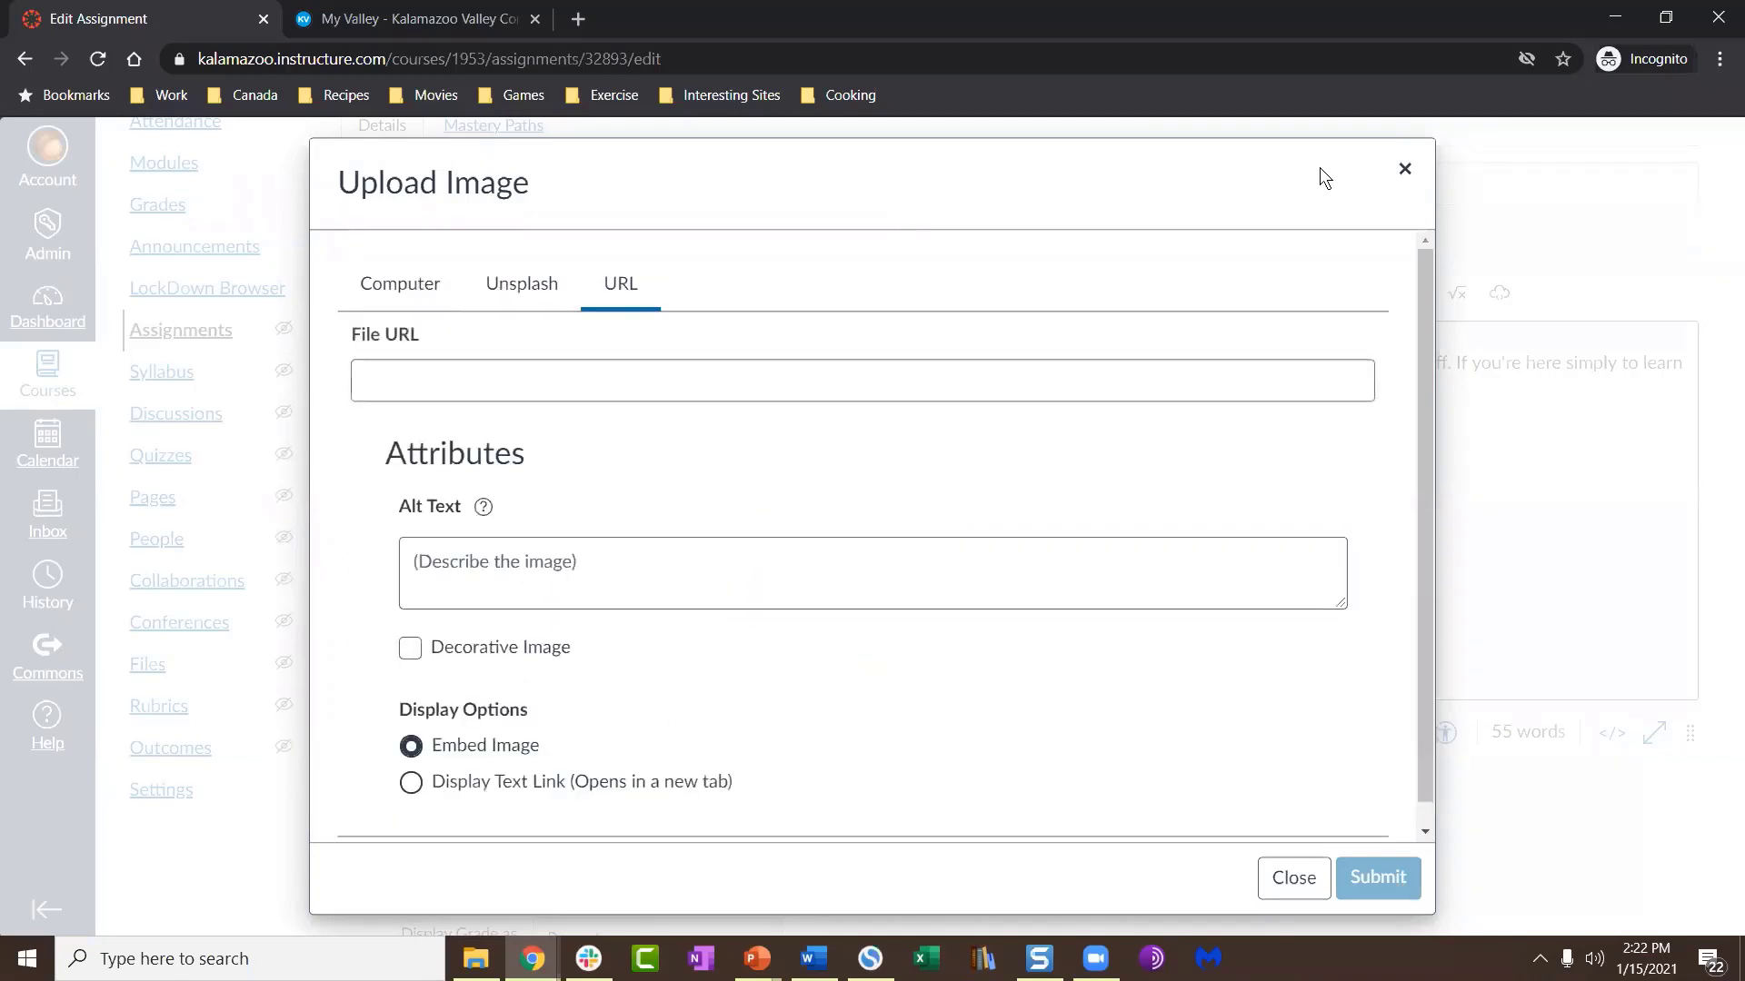
left_click(1404, 169)
Step: Insert the third image of the first row of course images, the man in a hammock, into the assignment description
left_click(471, 252)
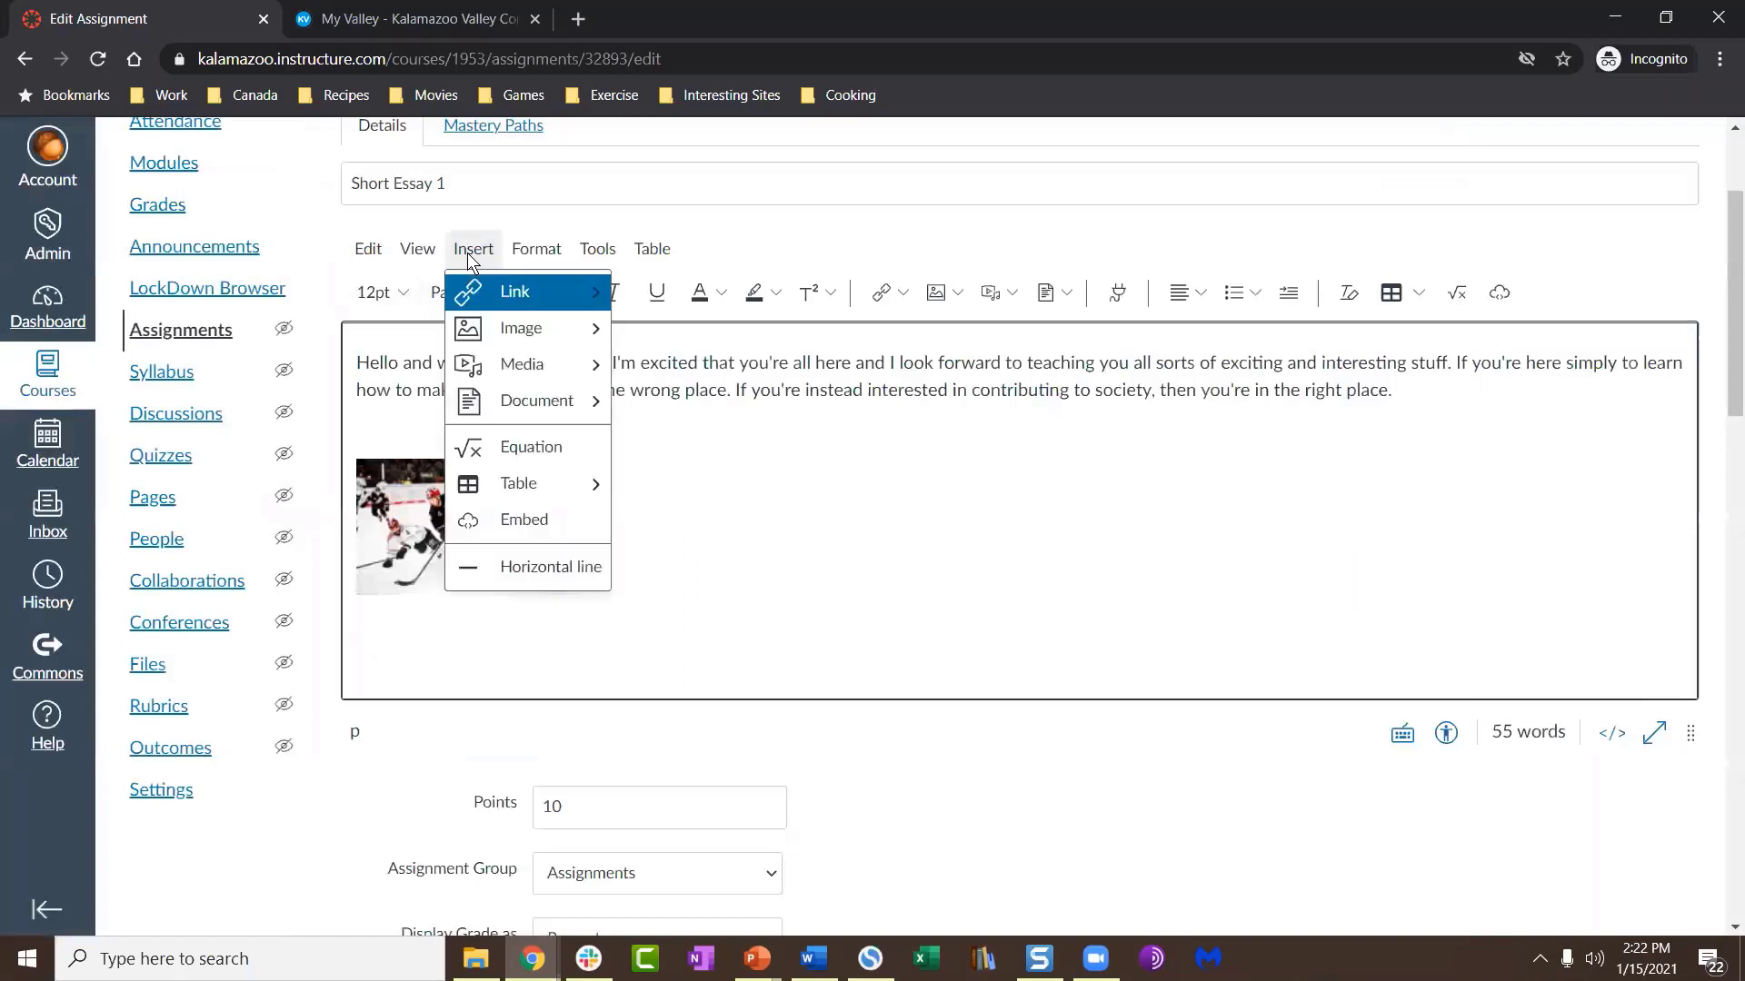
mouse_move(542, 340)
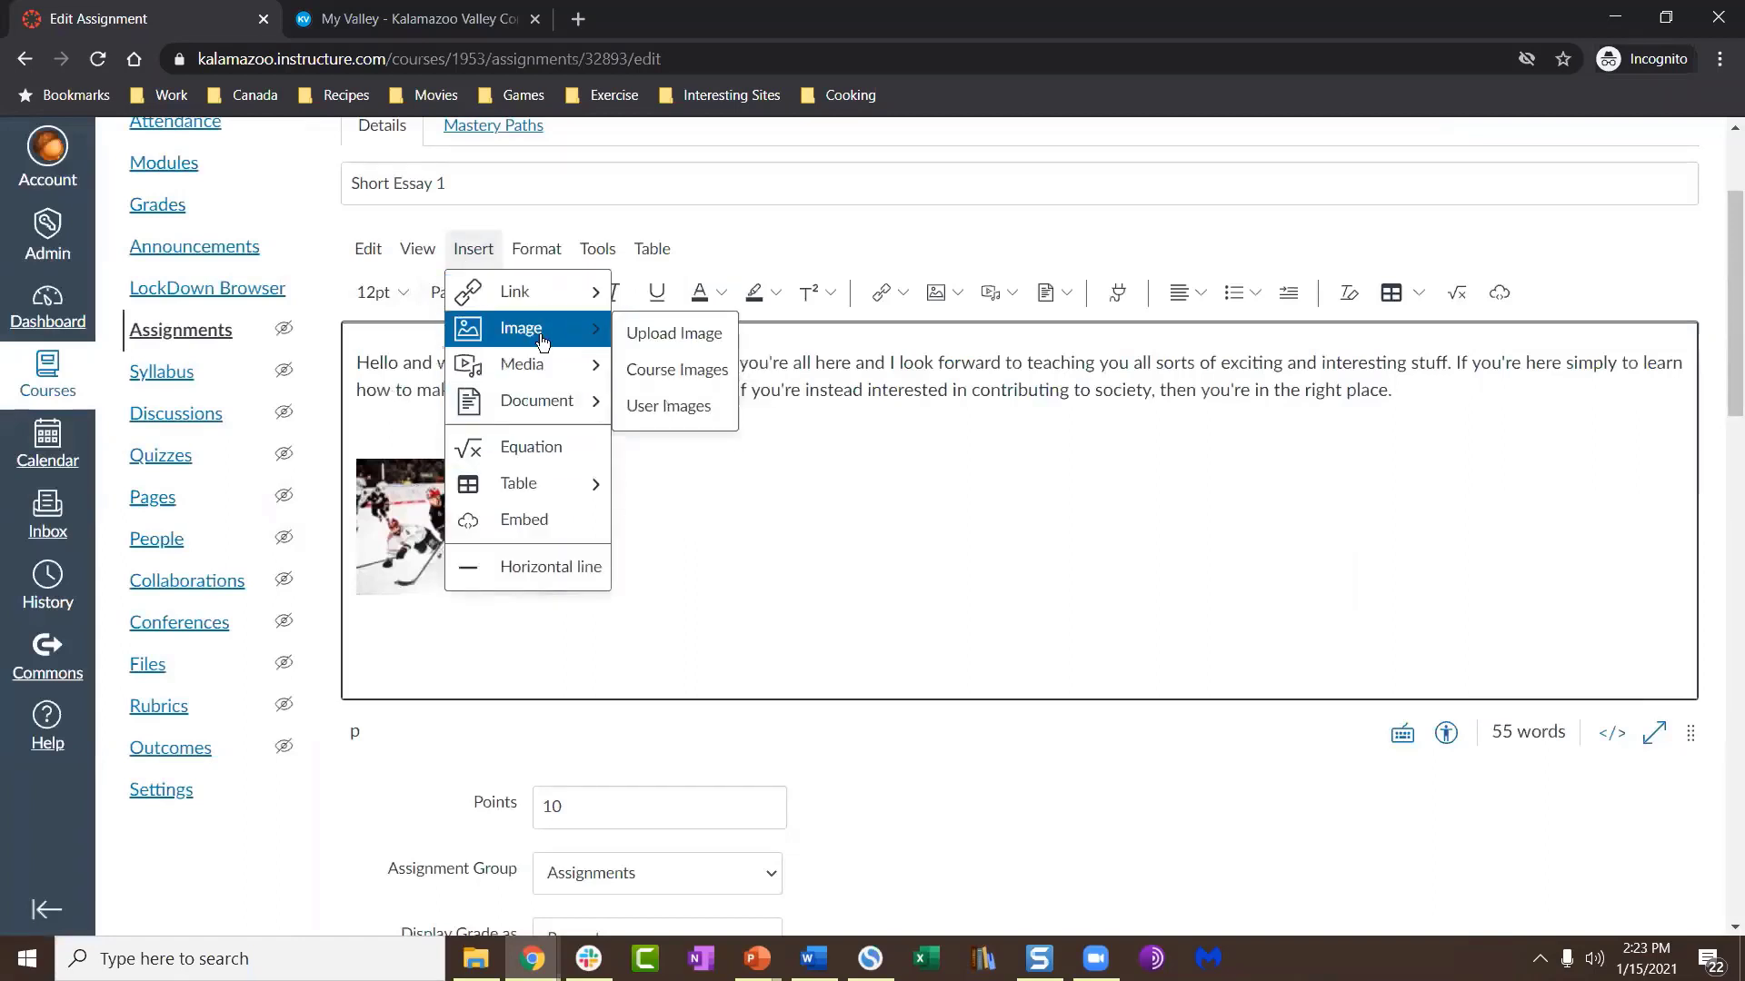
left_click(653, 379)
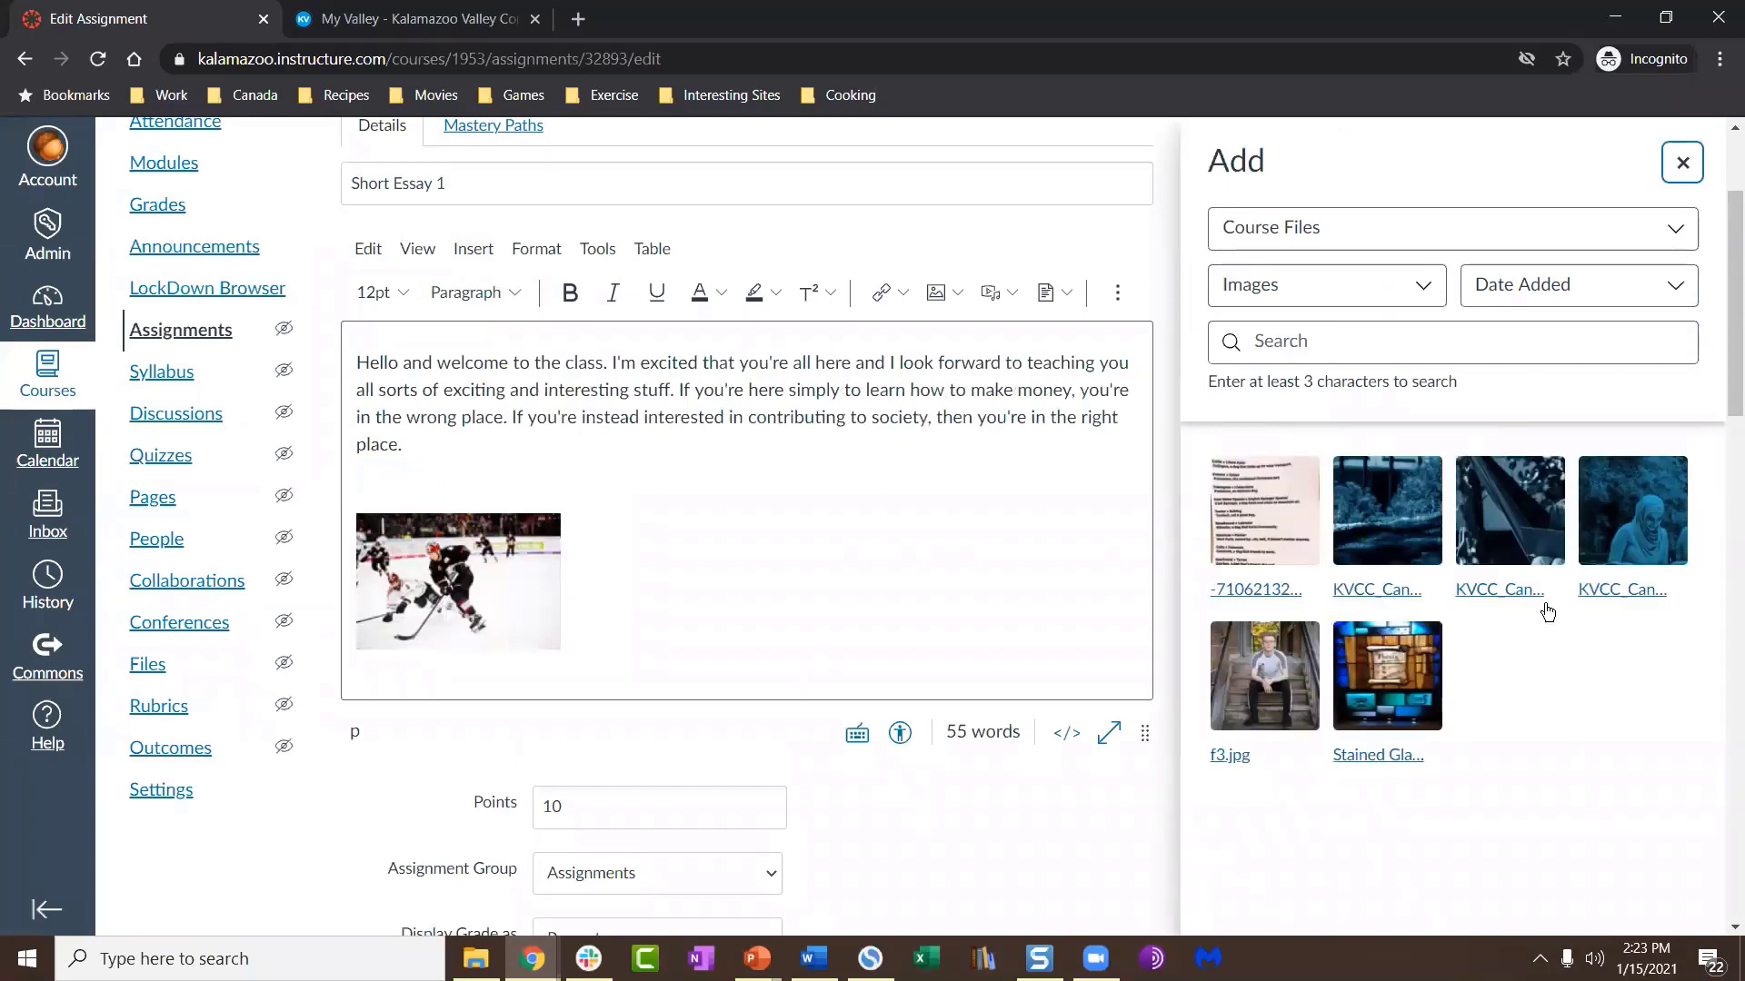
left_click(1376, 229)
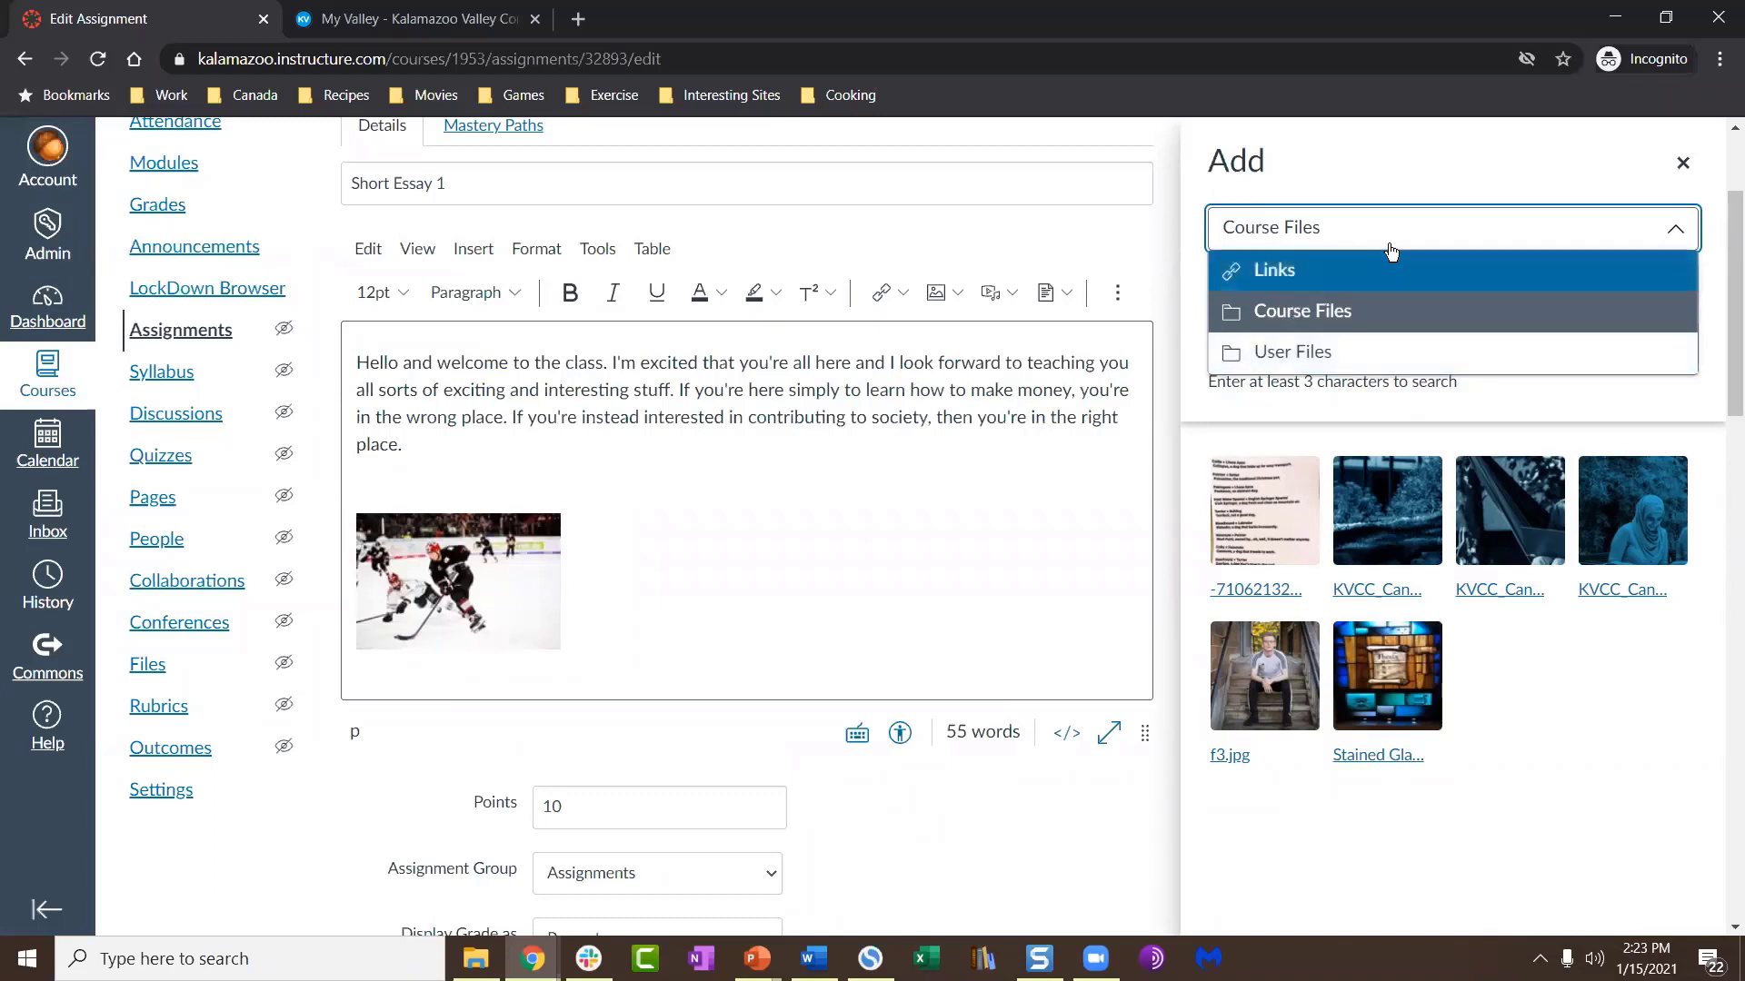
left_click(1510, 165)
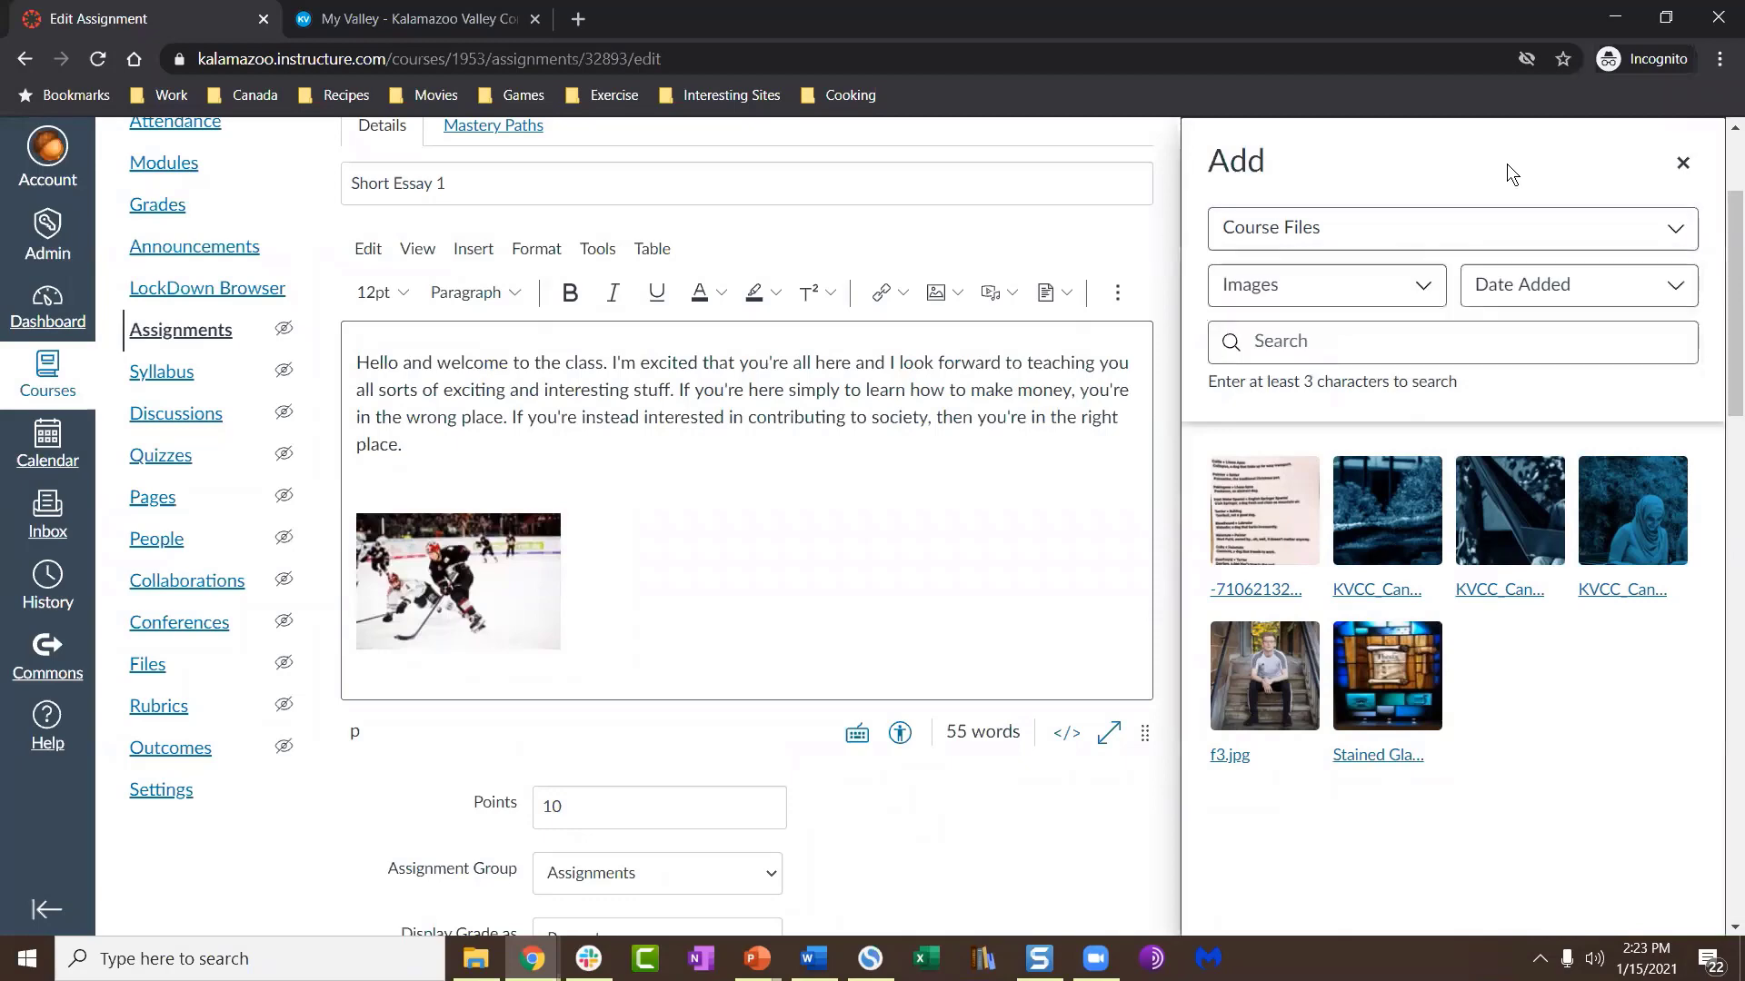
left_click(1493, 495)
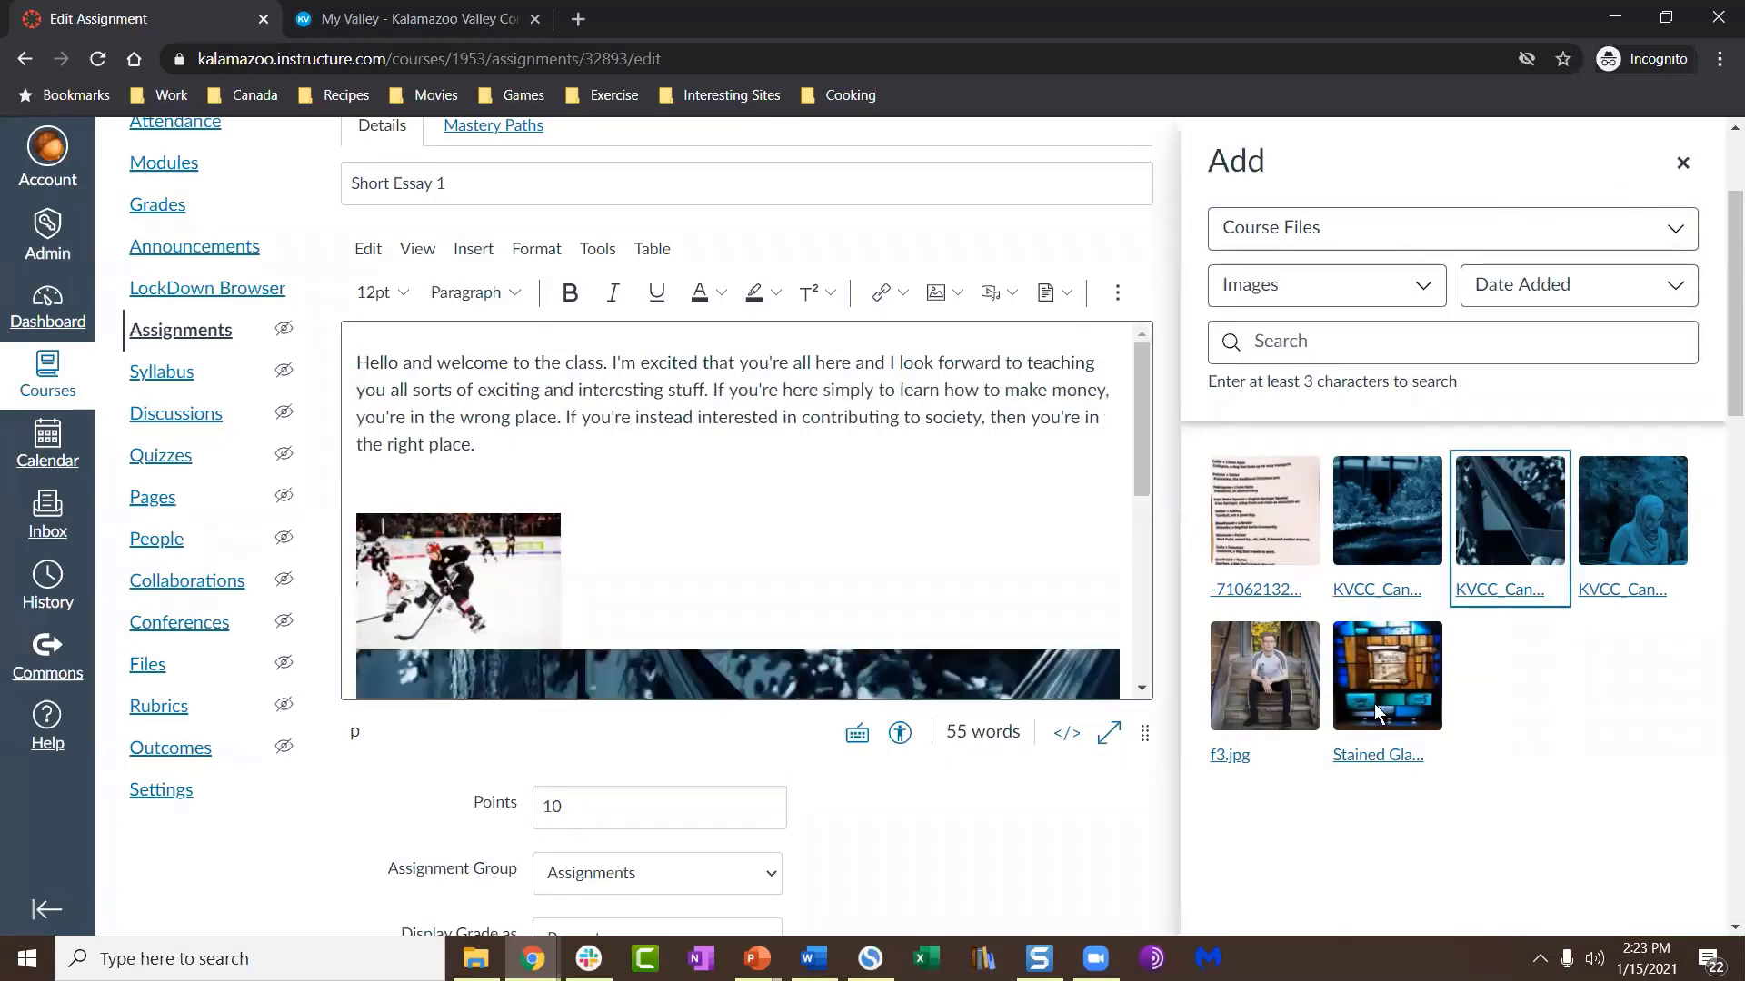
Step: Delete the hockey image and the inserted hammock images from the description and close the course images pane
scroll(818, 590, "down", 3)
scroll(782, 588, "up", 3)
key("BackSpace")
scroll(643, 586, "down", 3)
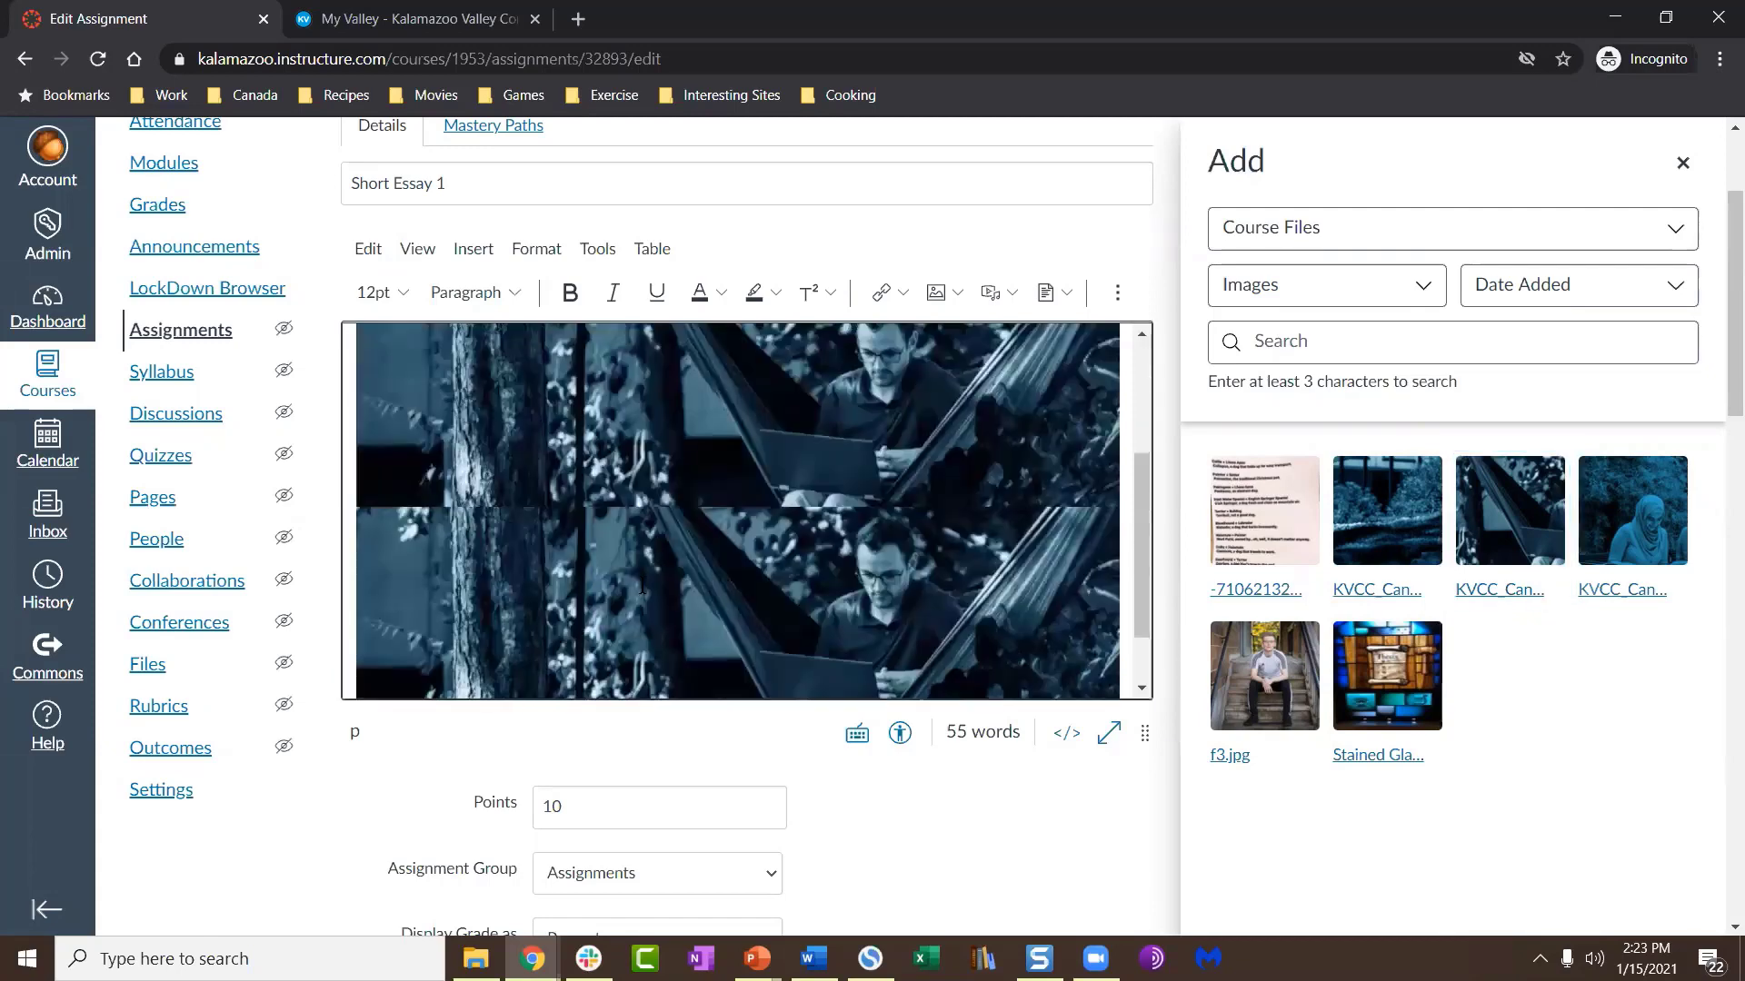
scroll(770, 581, "up", 5)
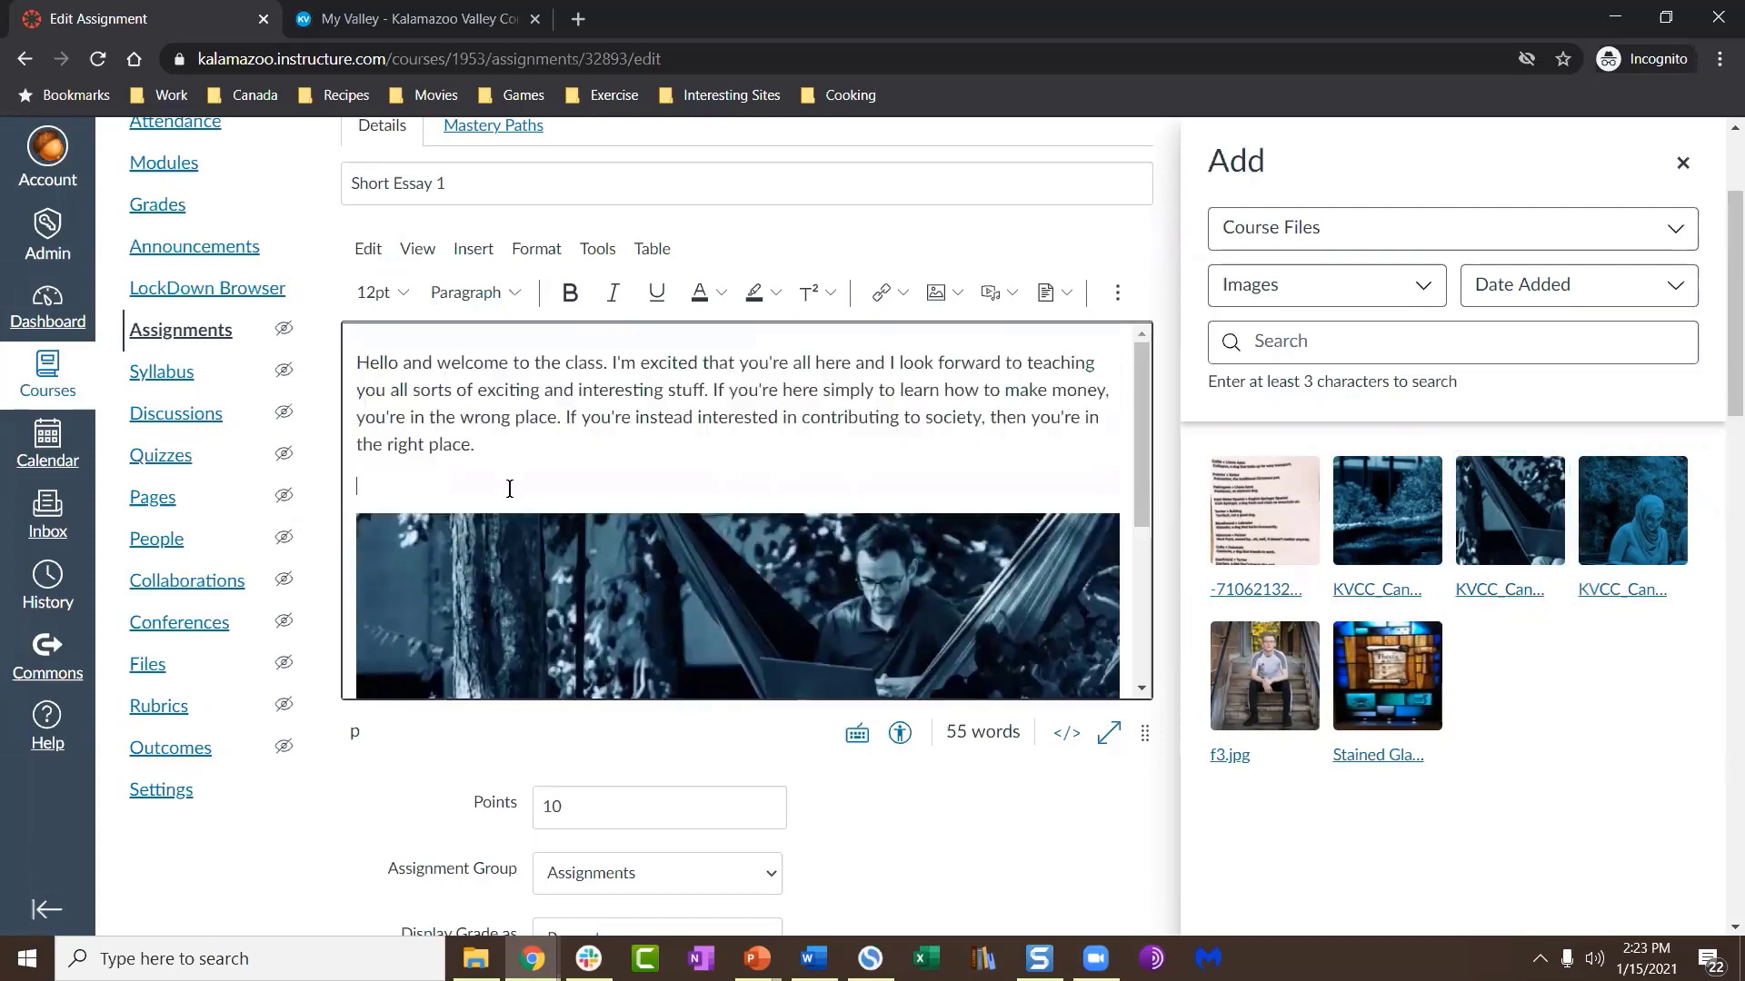
key("Delete")
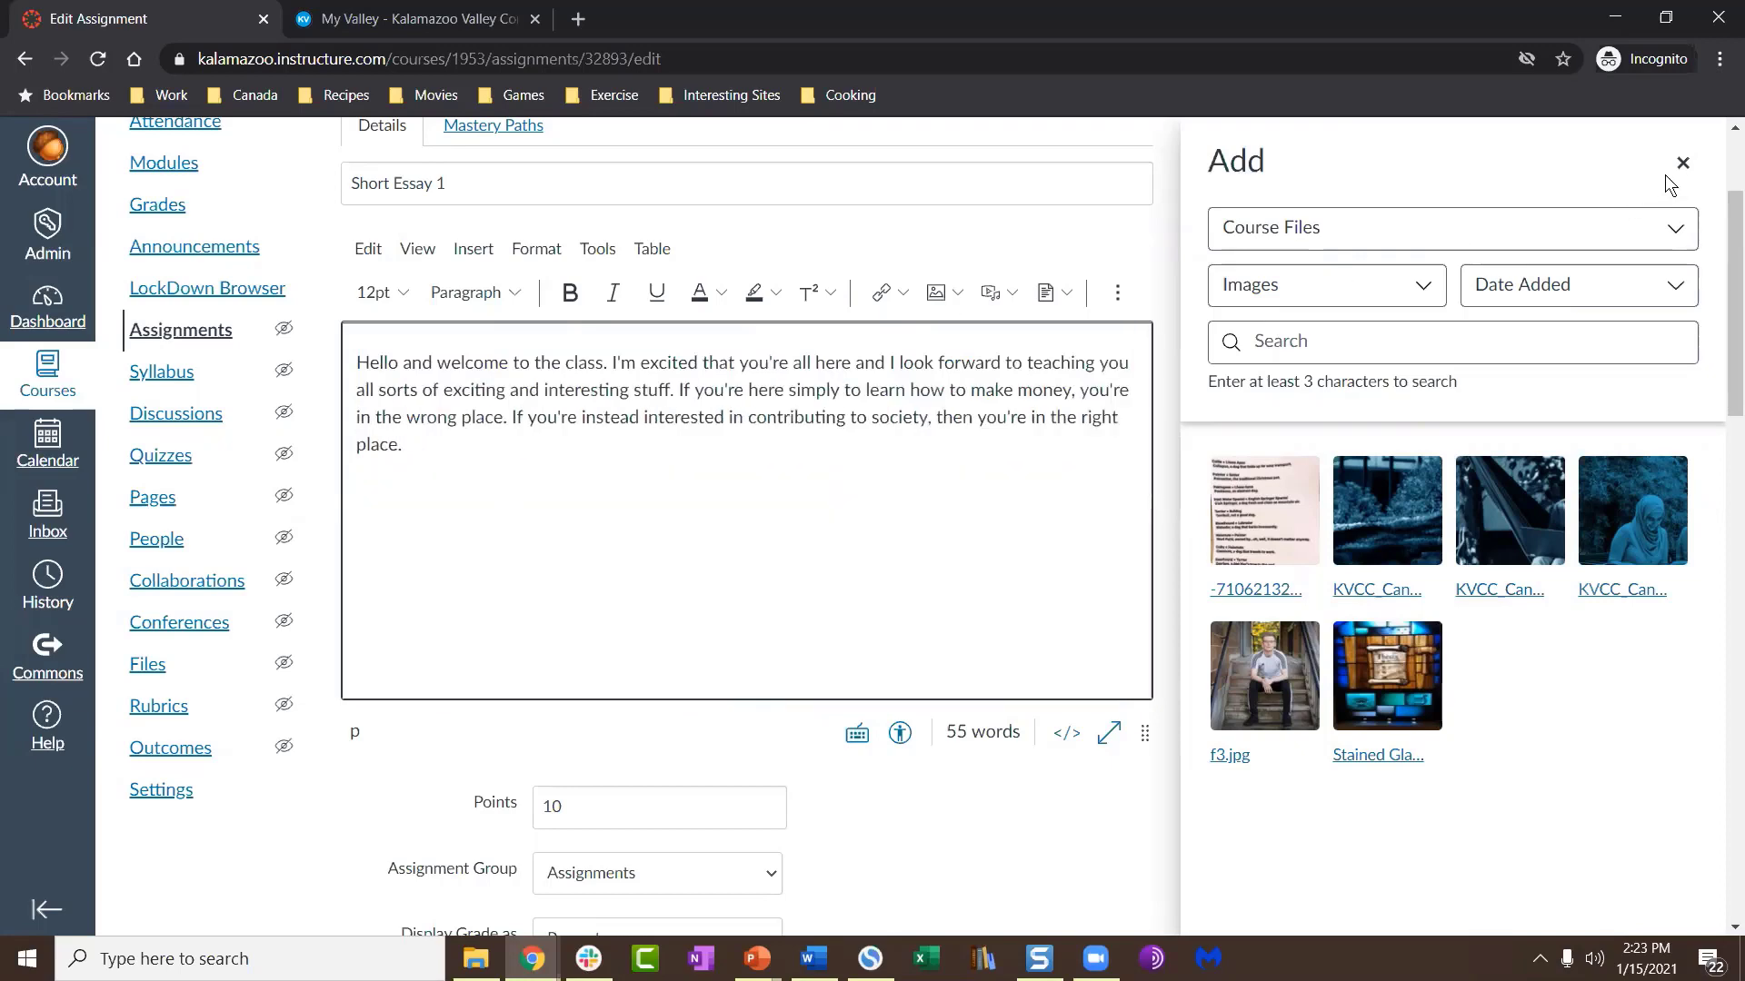
left_click(1673, 227)
left_click(1684, 163)
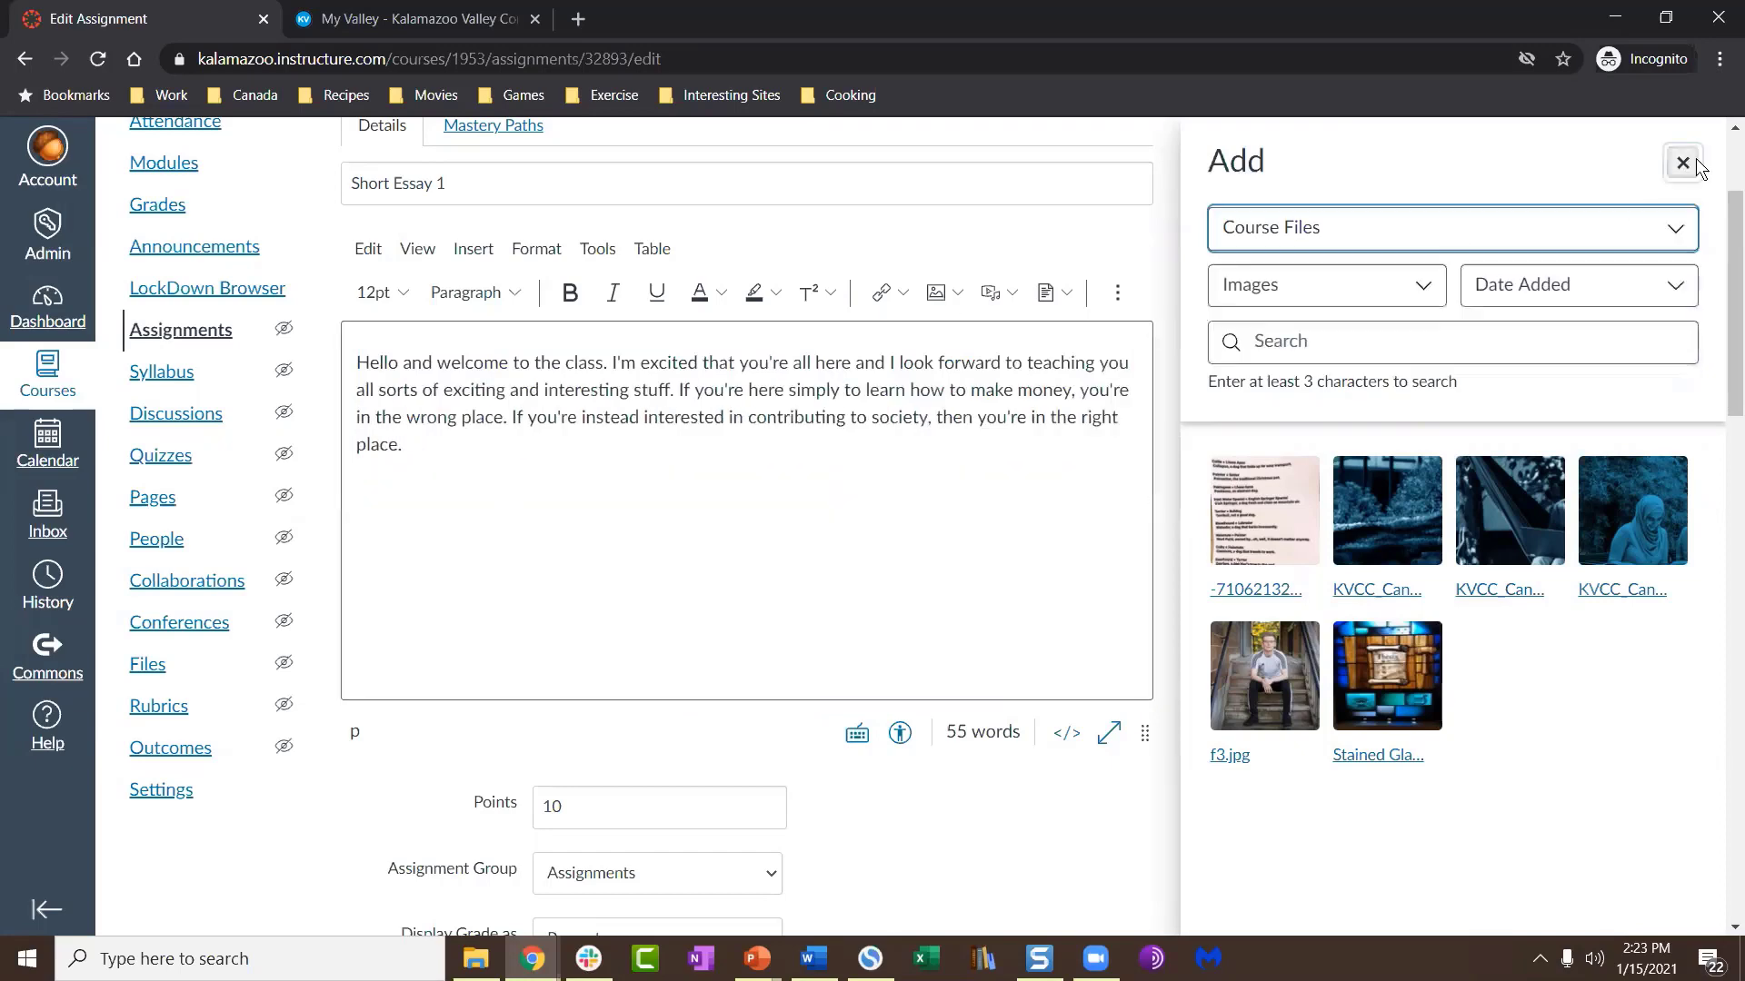
left_click(1682, 164)
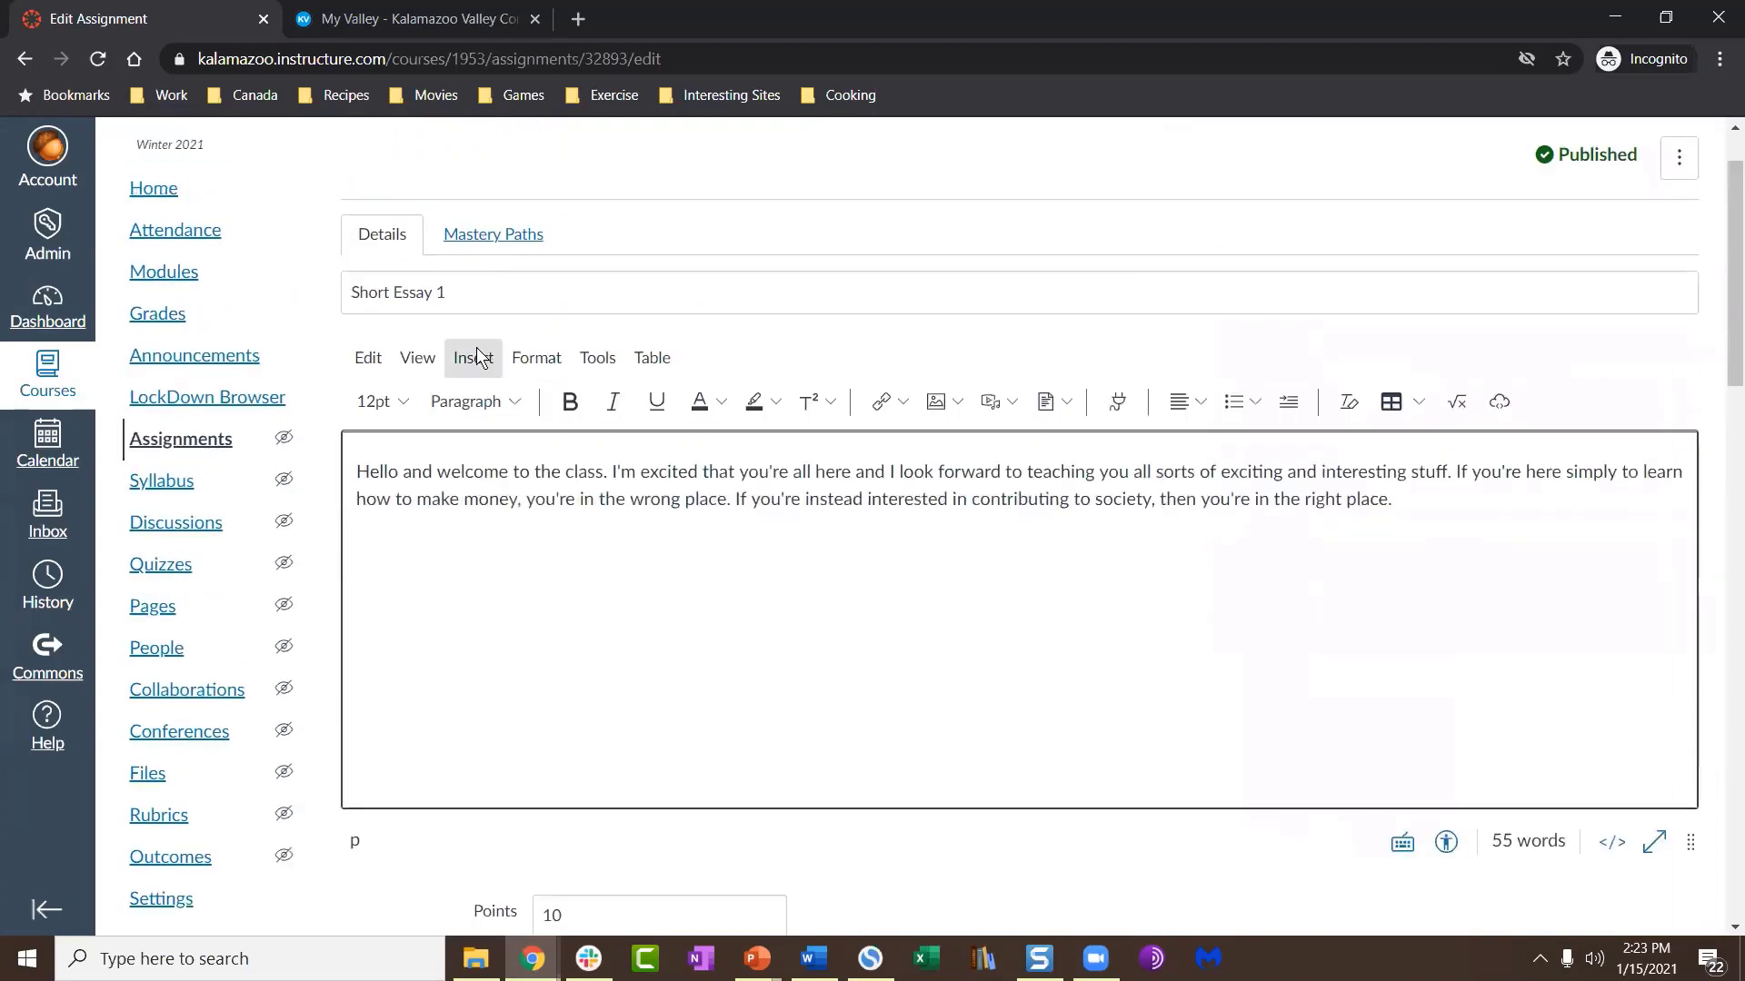
Step: Start a new media recording for the description and allow the site to use the microphone and camera
left_click(477, 355)
mouse_move(494, 441)
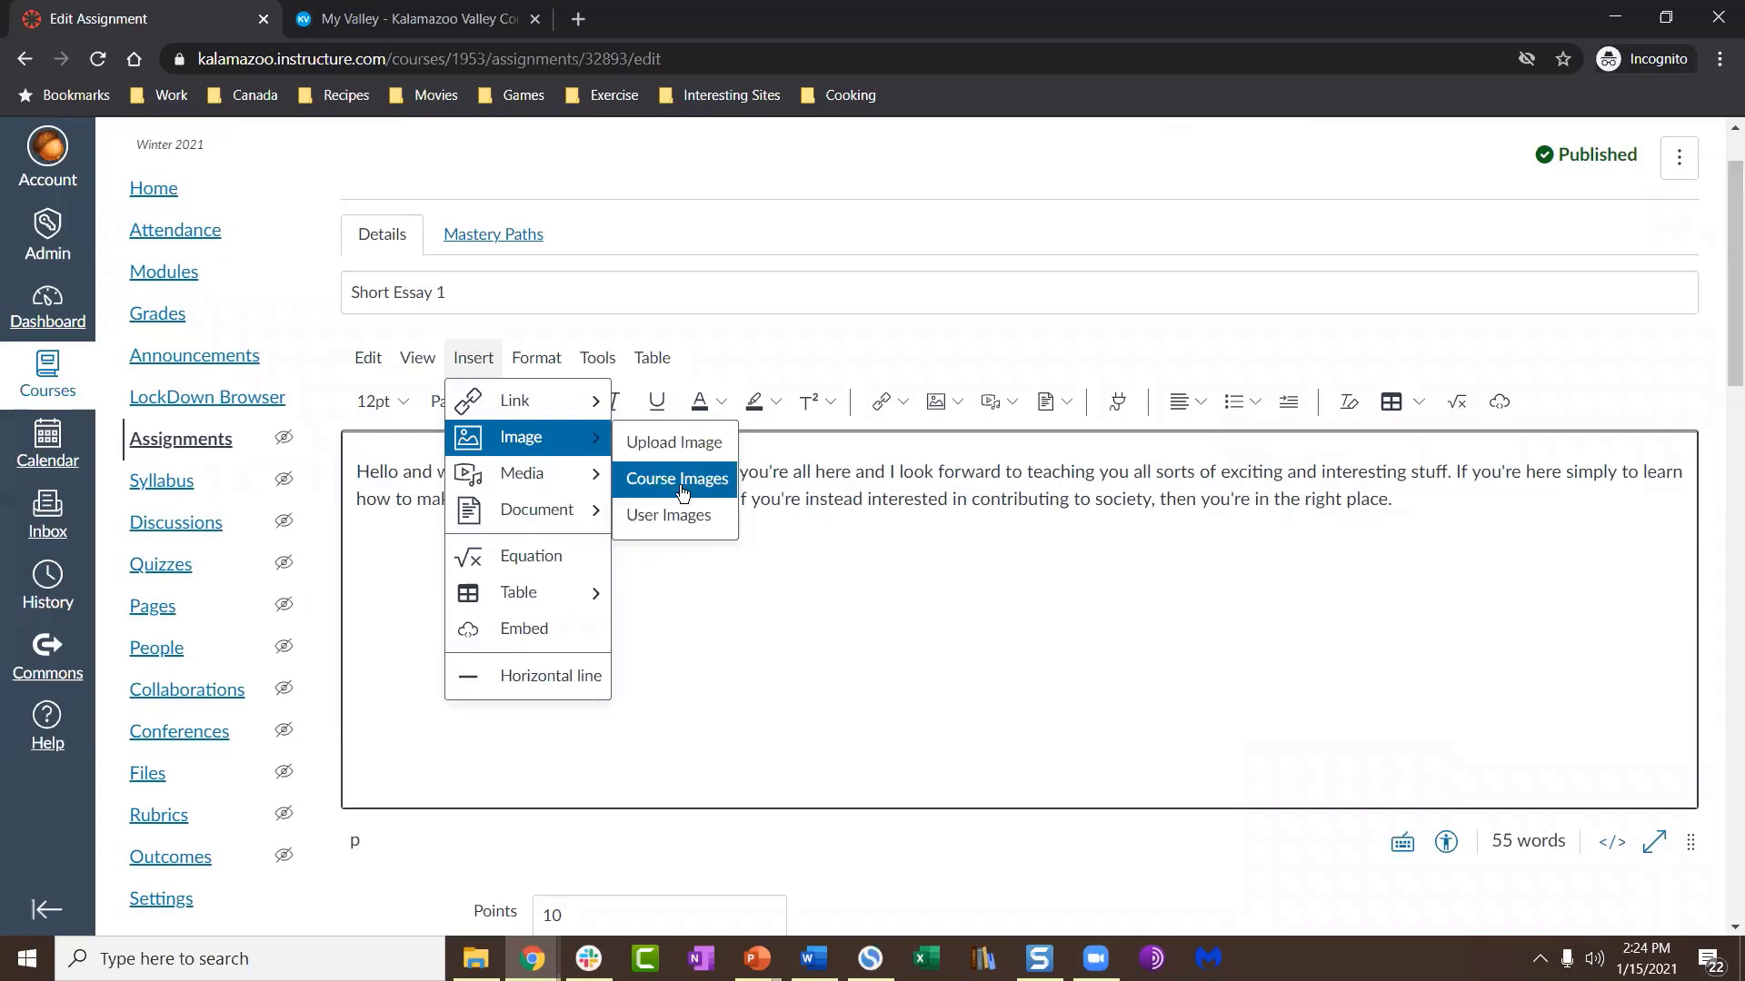
mouse_move(550, 491)
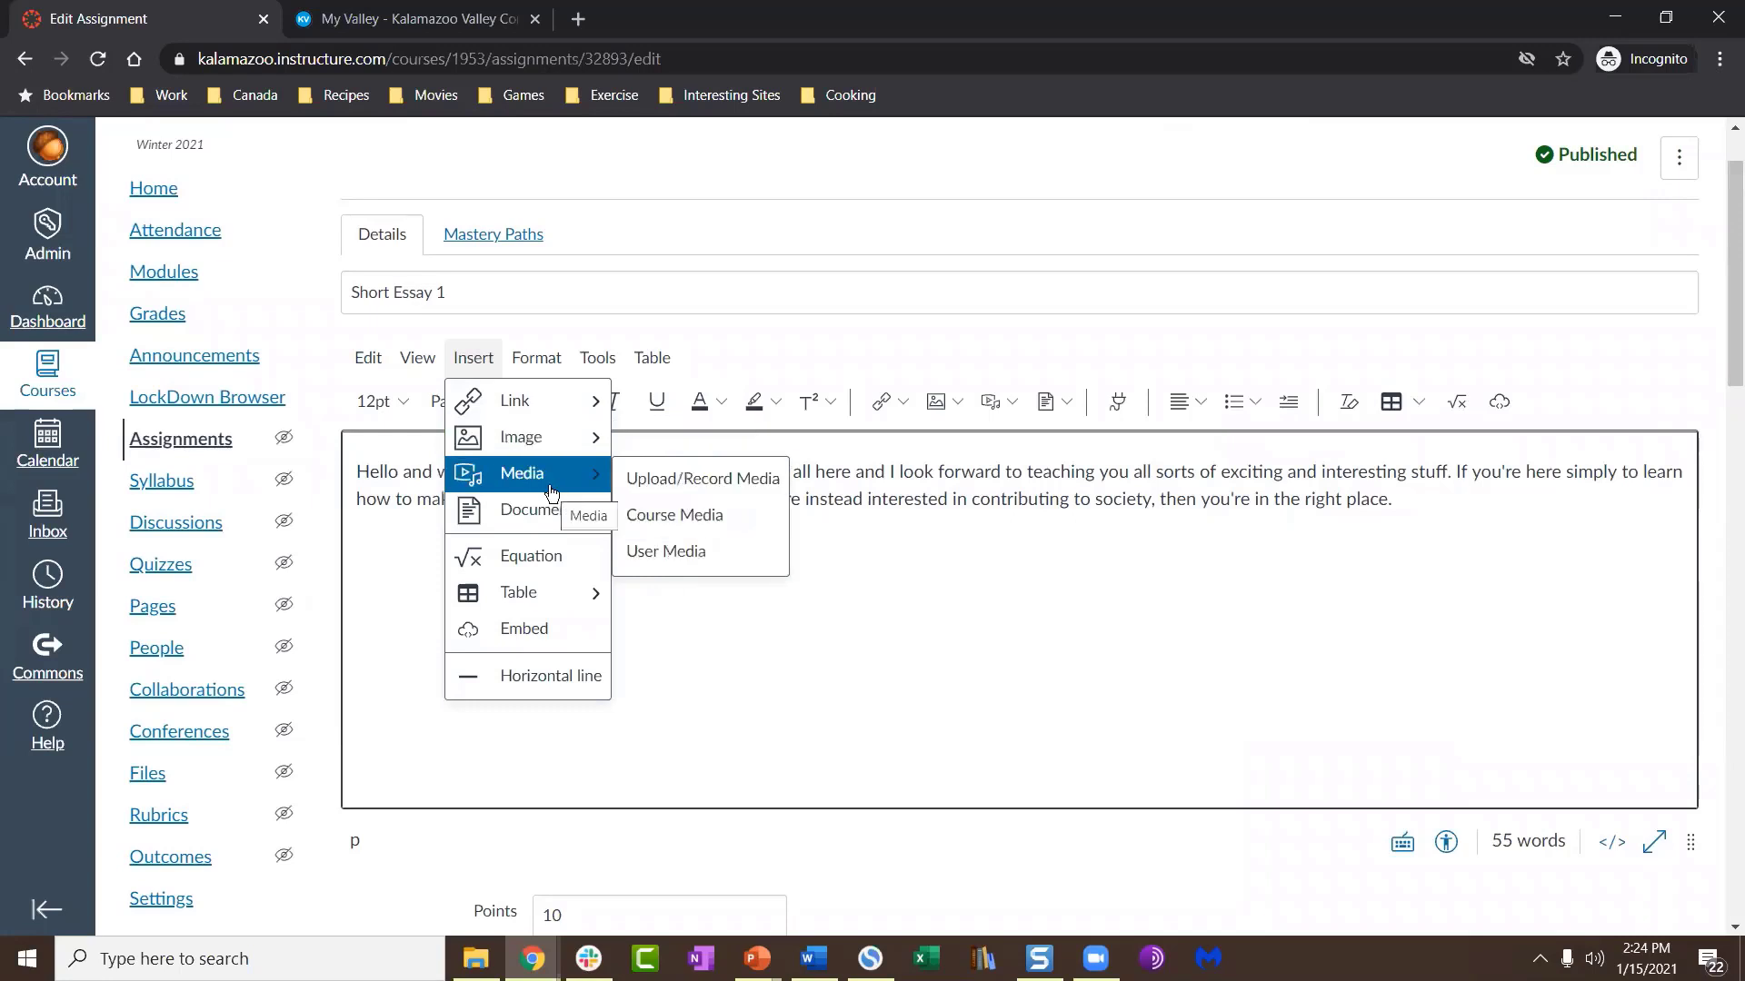
left_click(685, 482)
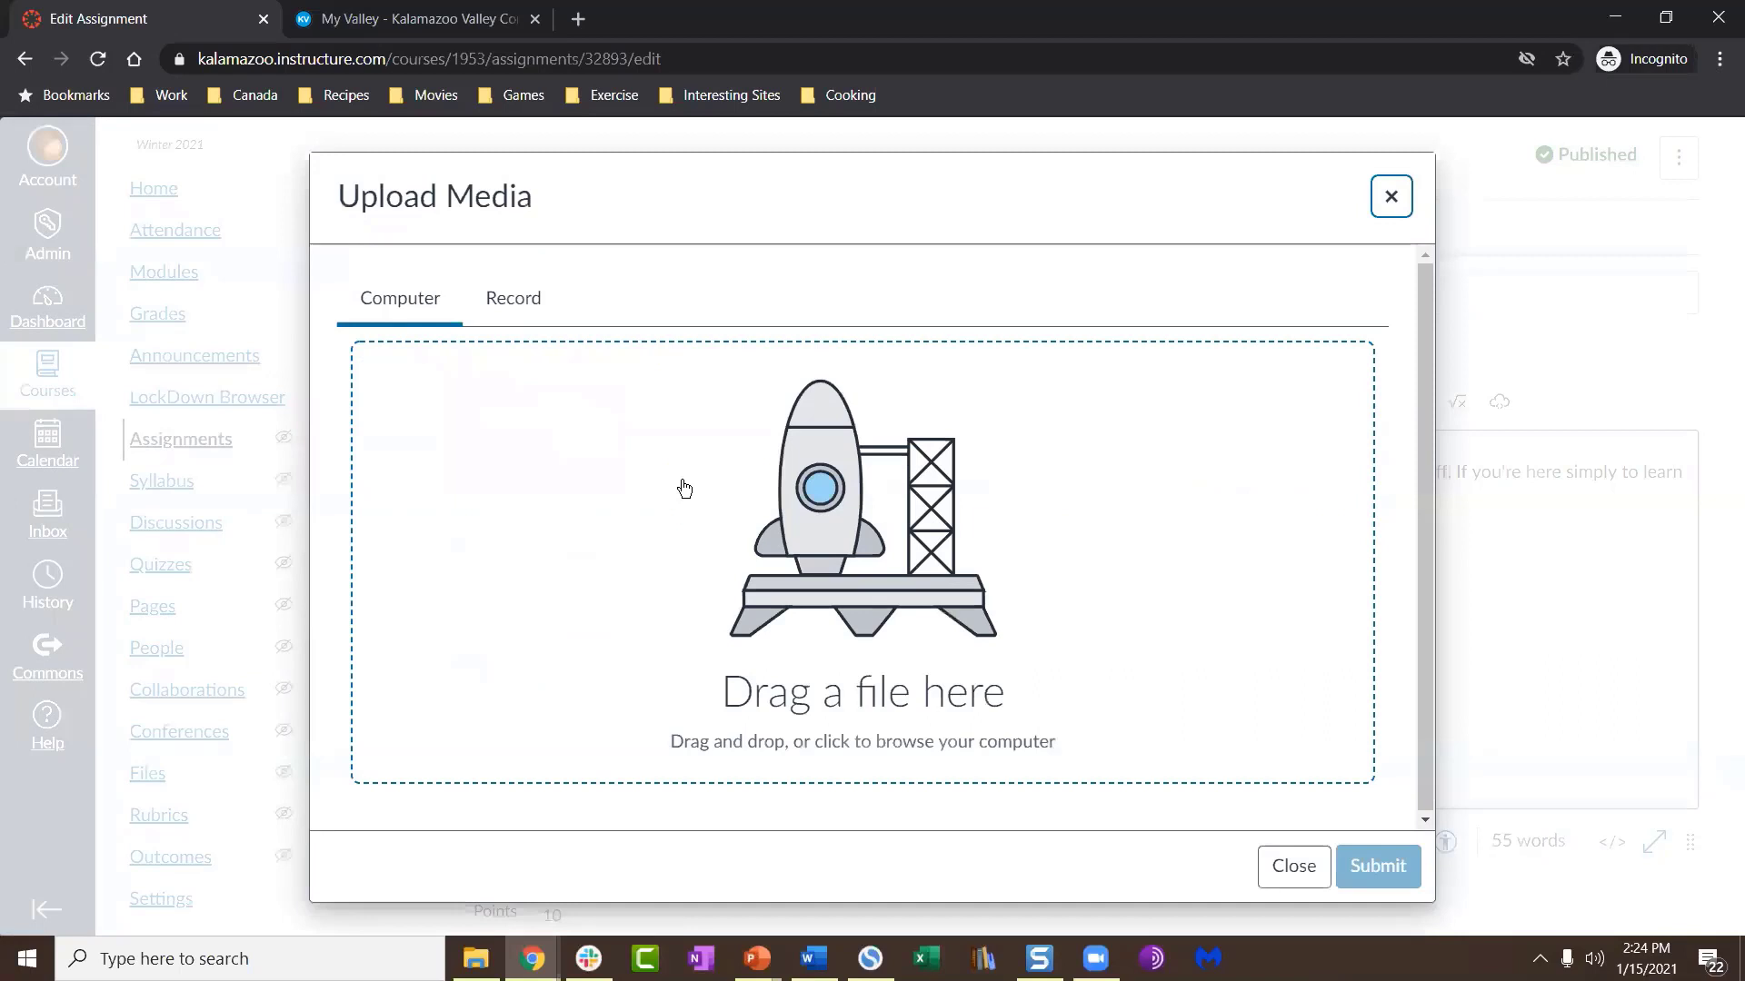
left_click(528, 302)
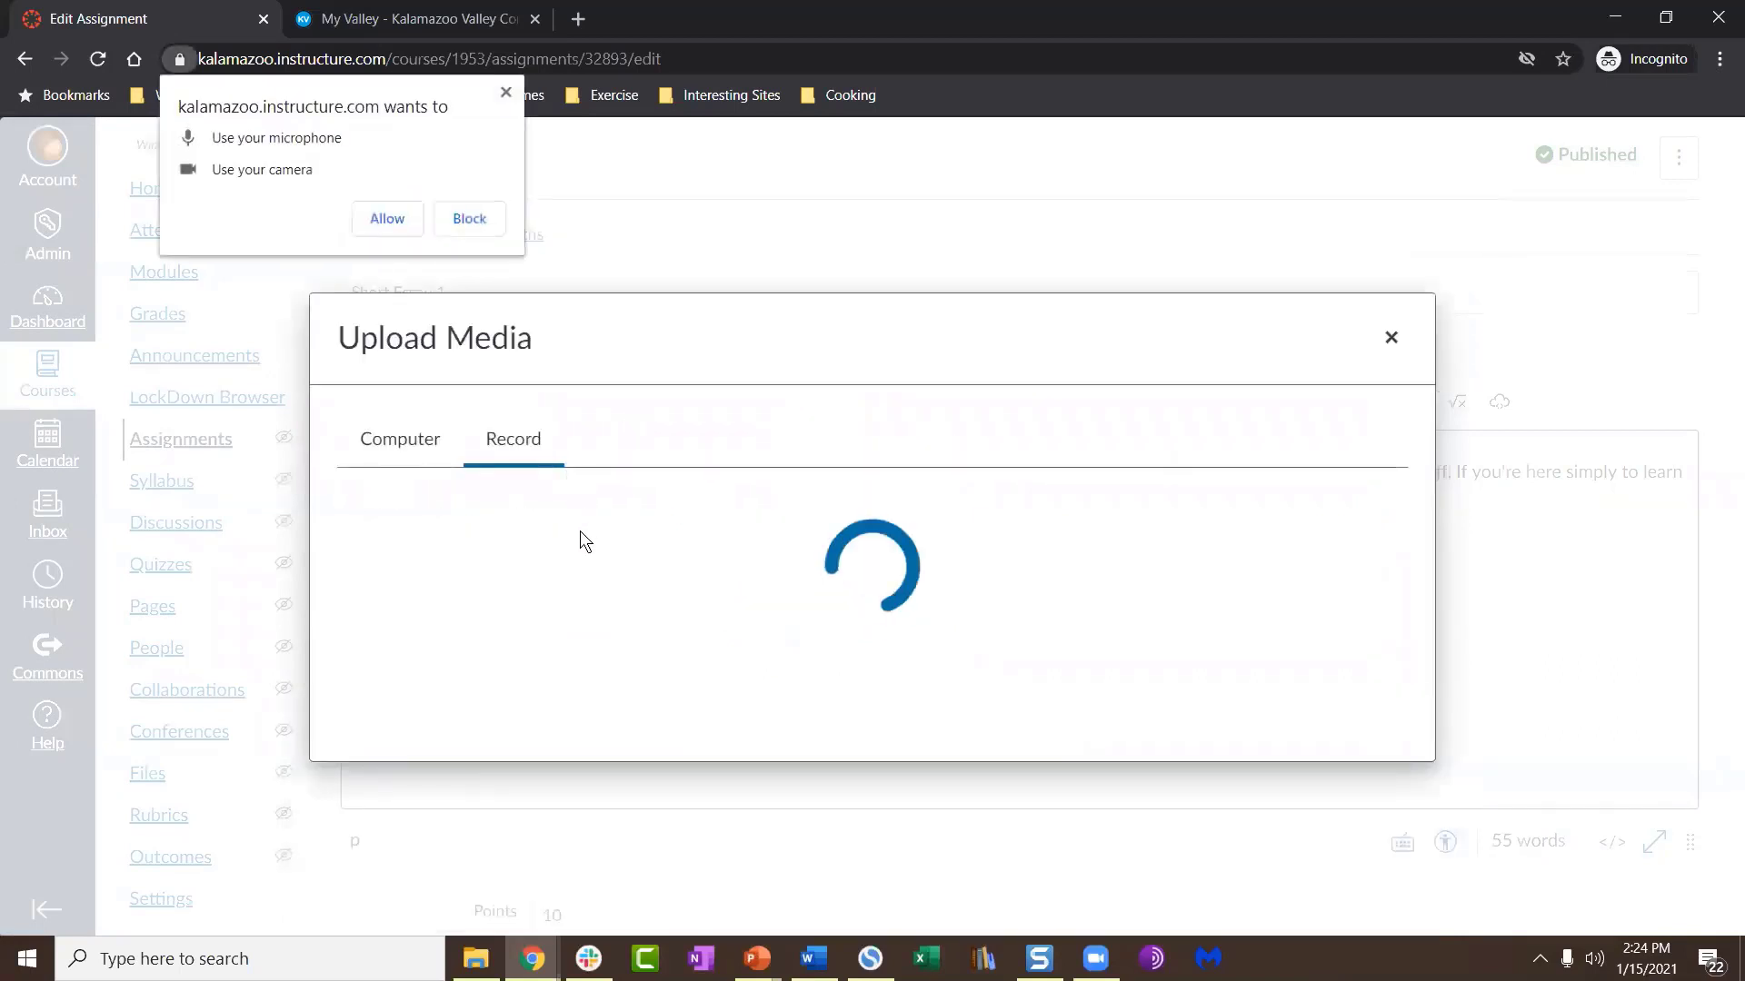
left_click(387, 219)
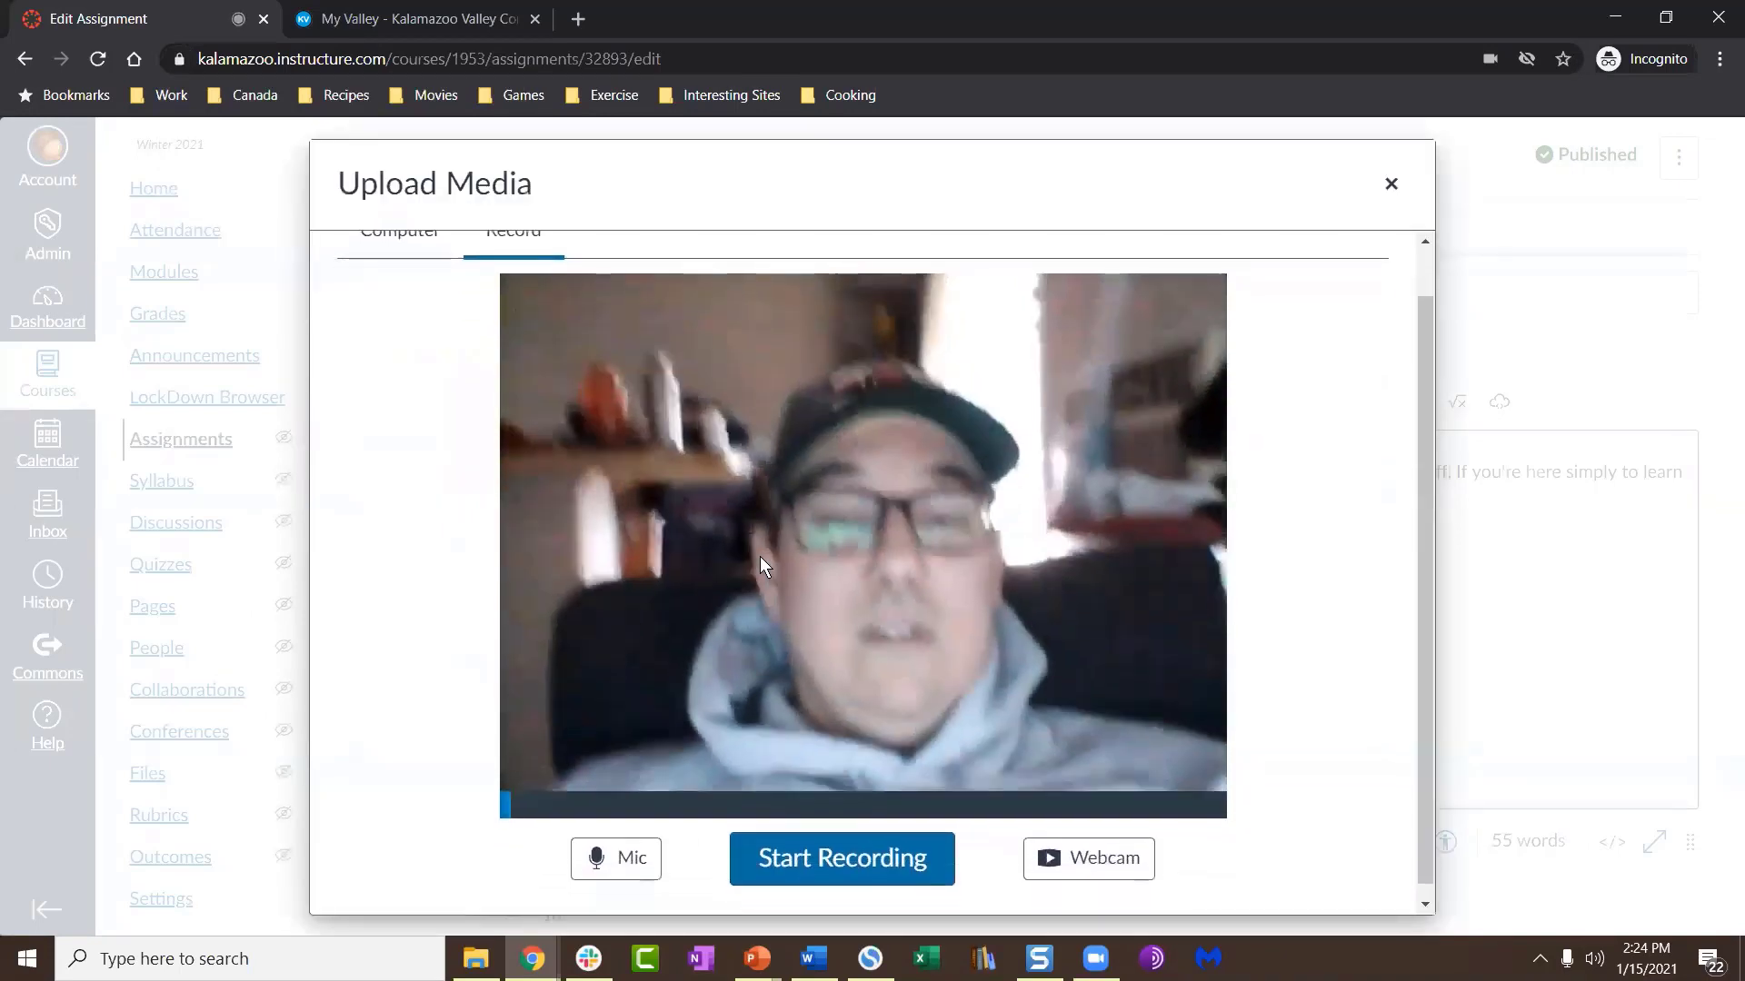
Step: Check the microphone and webcam choices available for the recording without changing them
scroll(759, 564, "down", 1)
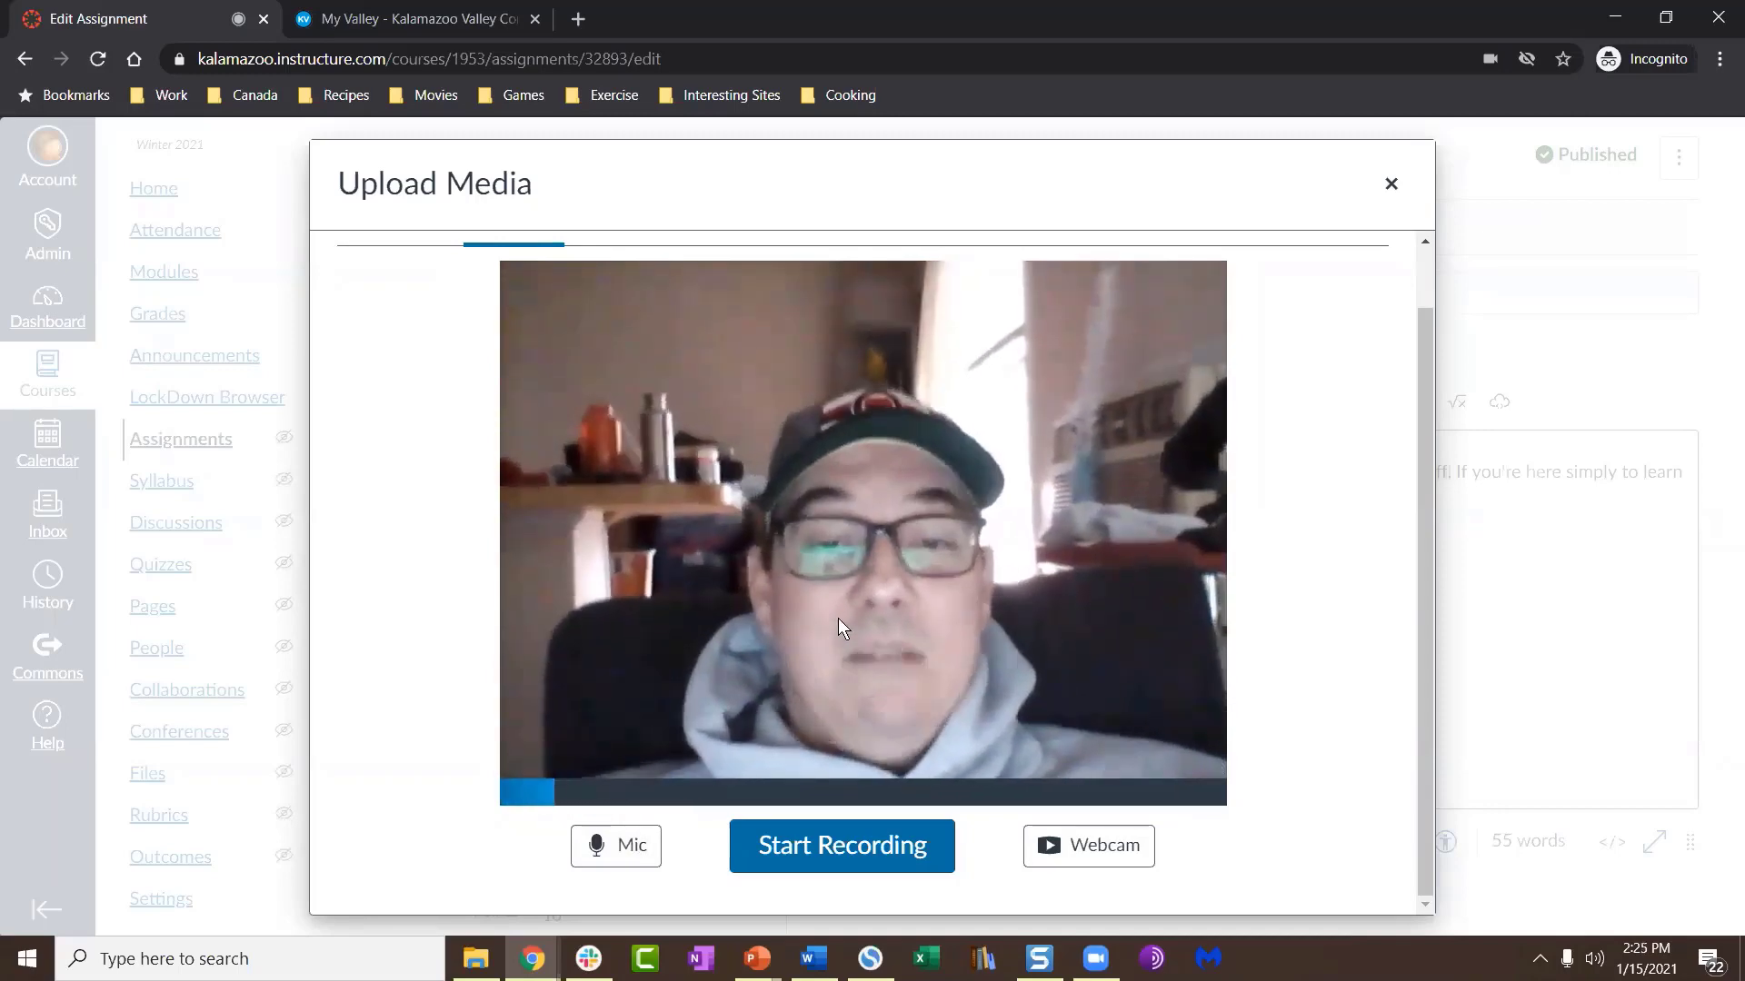
left_click(643, 846)
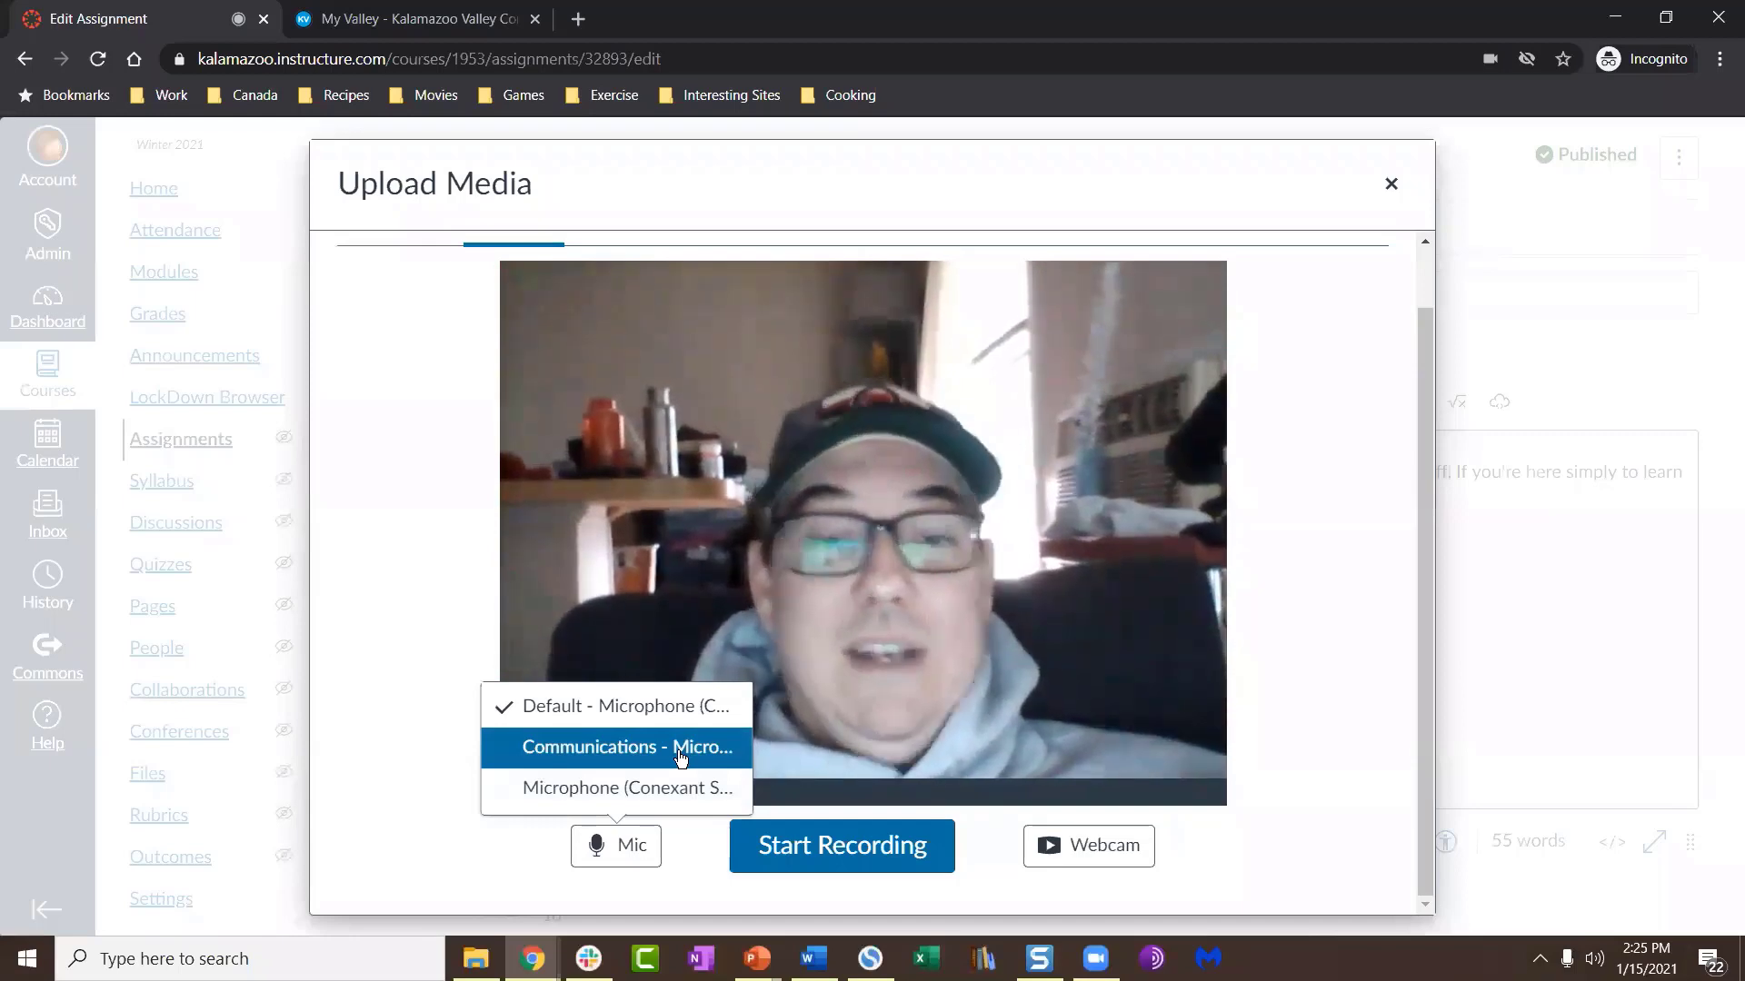
left_click(1143, 845)
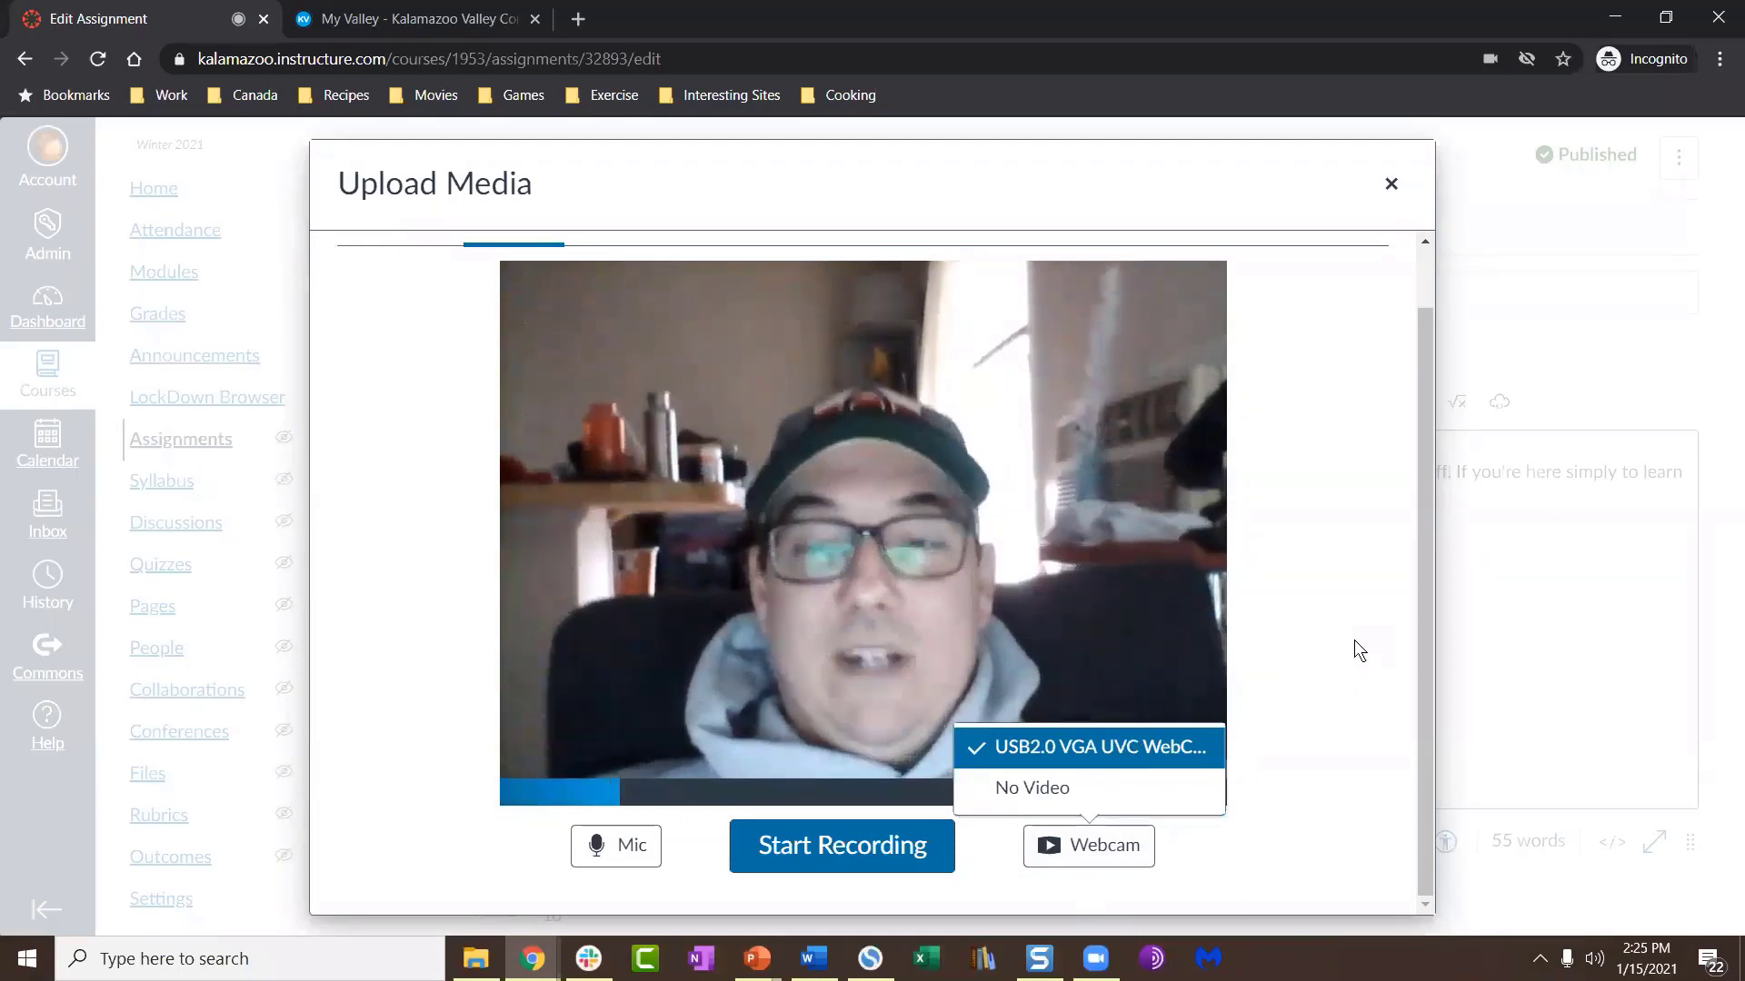
left_click(1334, 651)
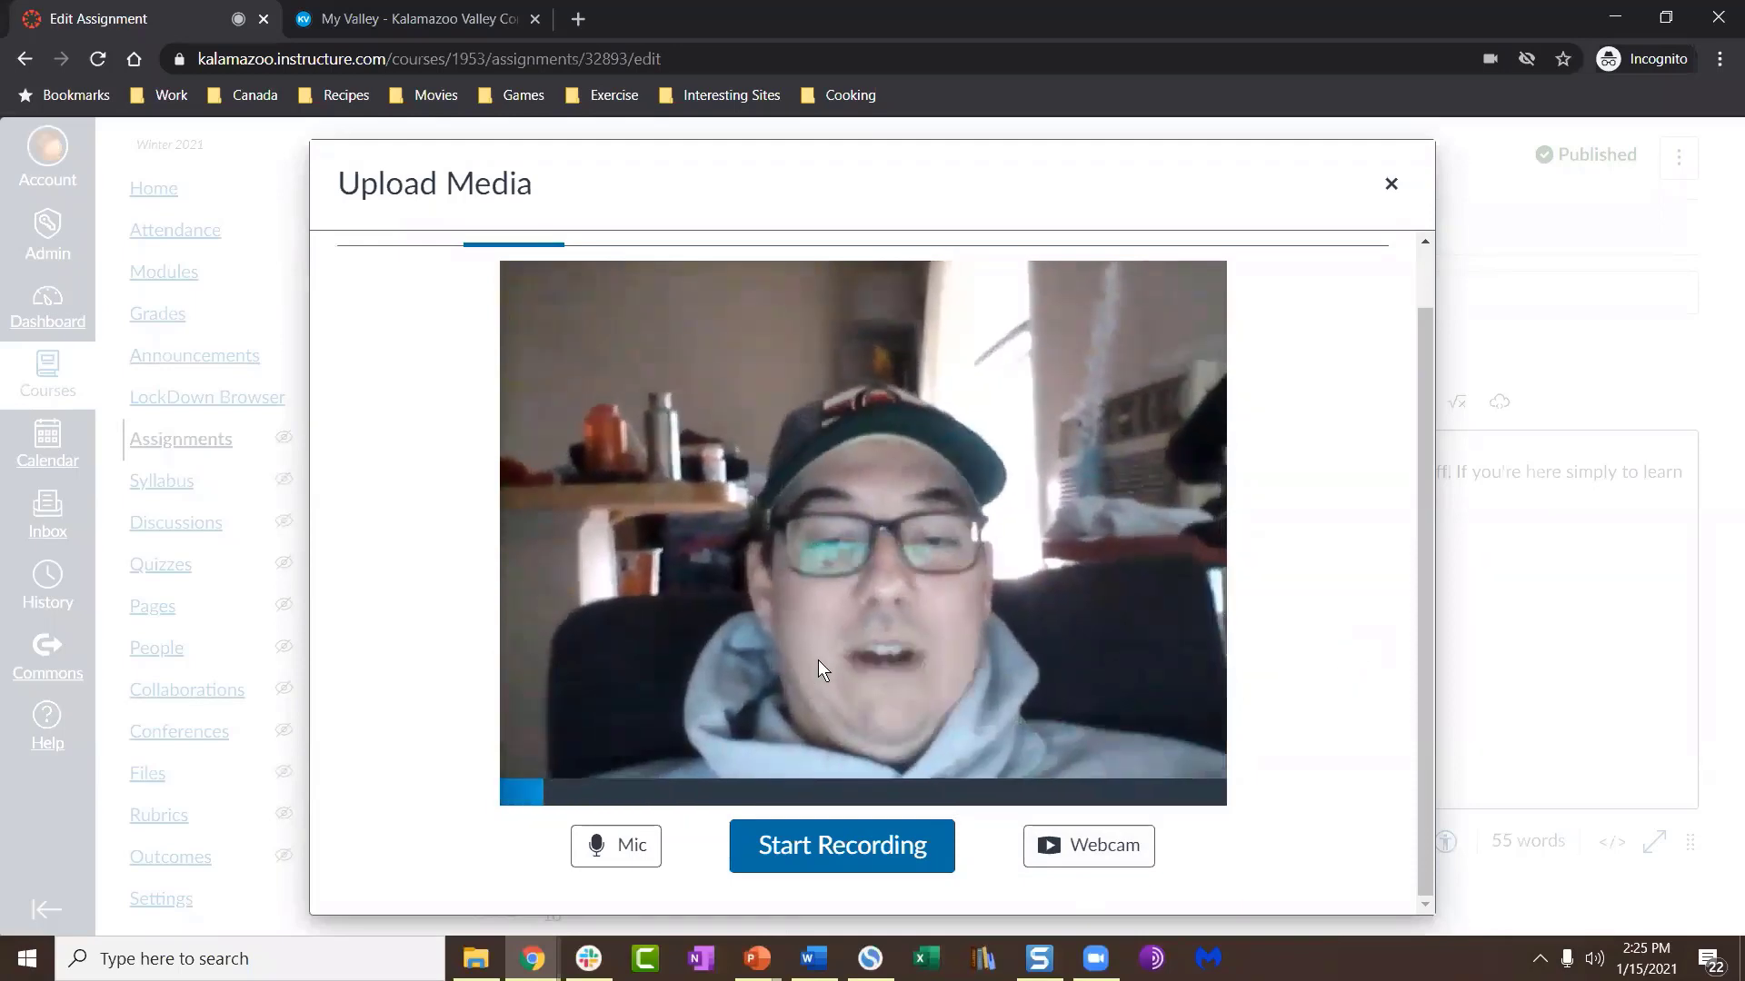
Step: Record a webcam video about 17 seconds long and finish the recording
left_click(827, 843)
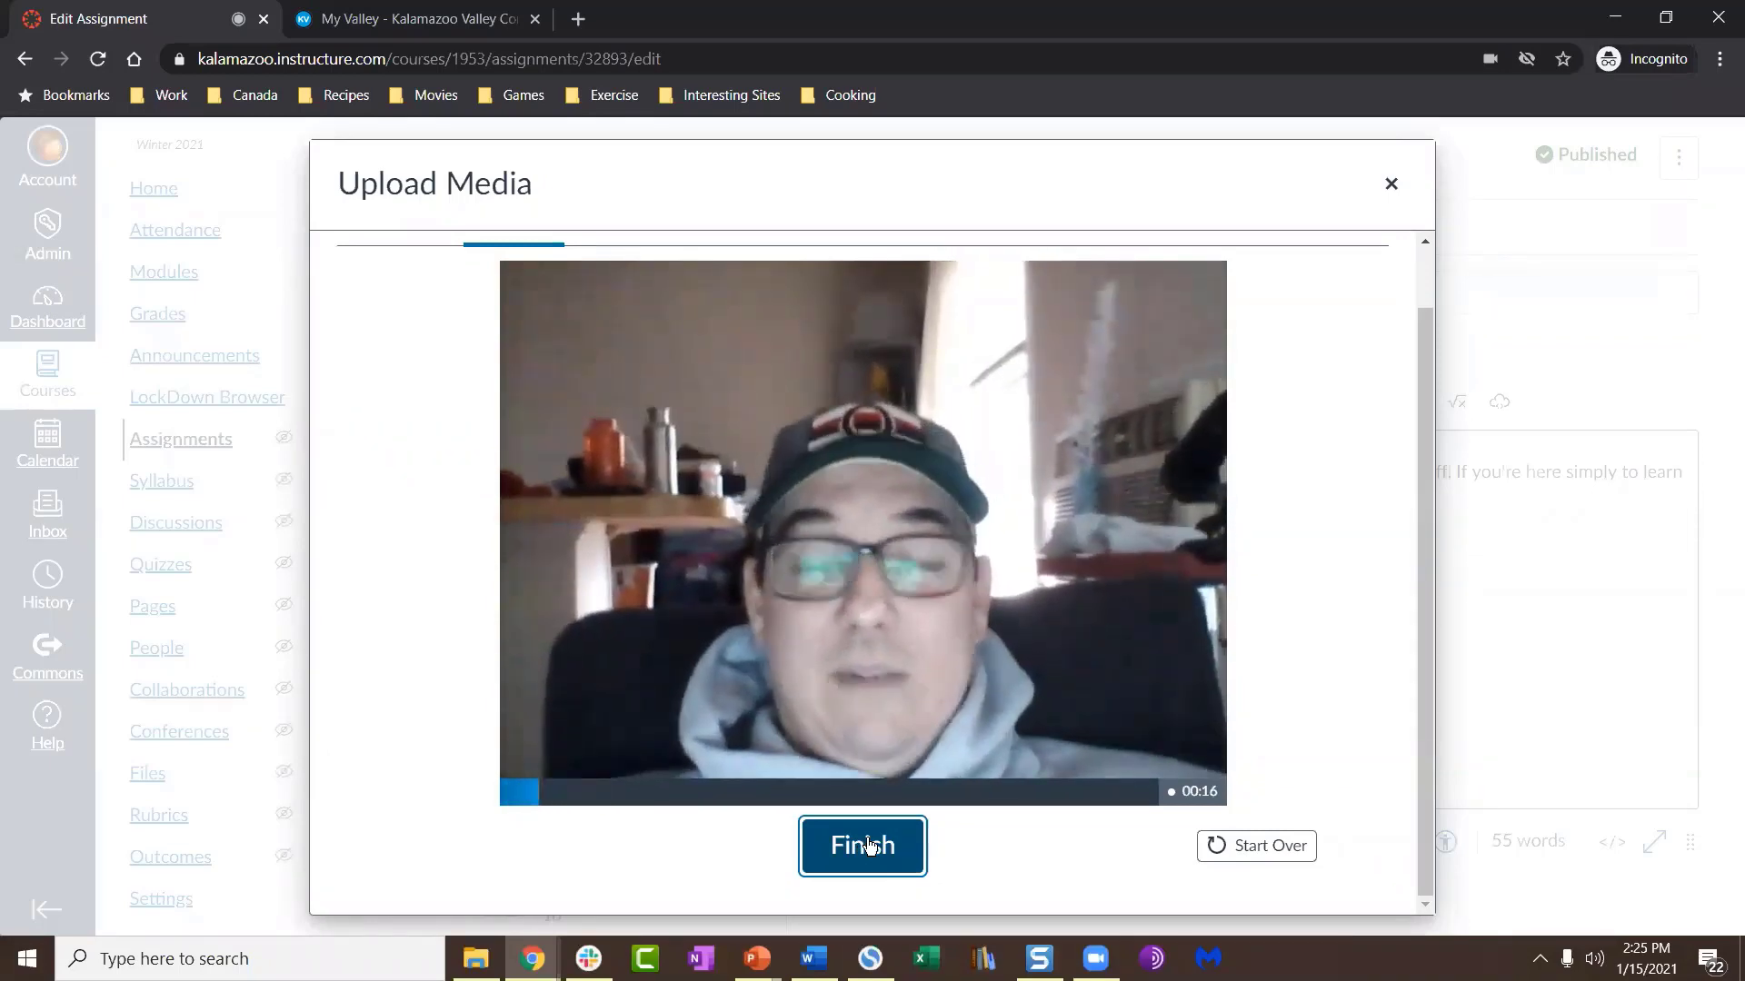
left_click(868, 845)
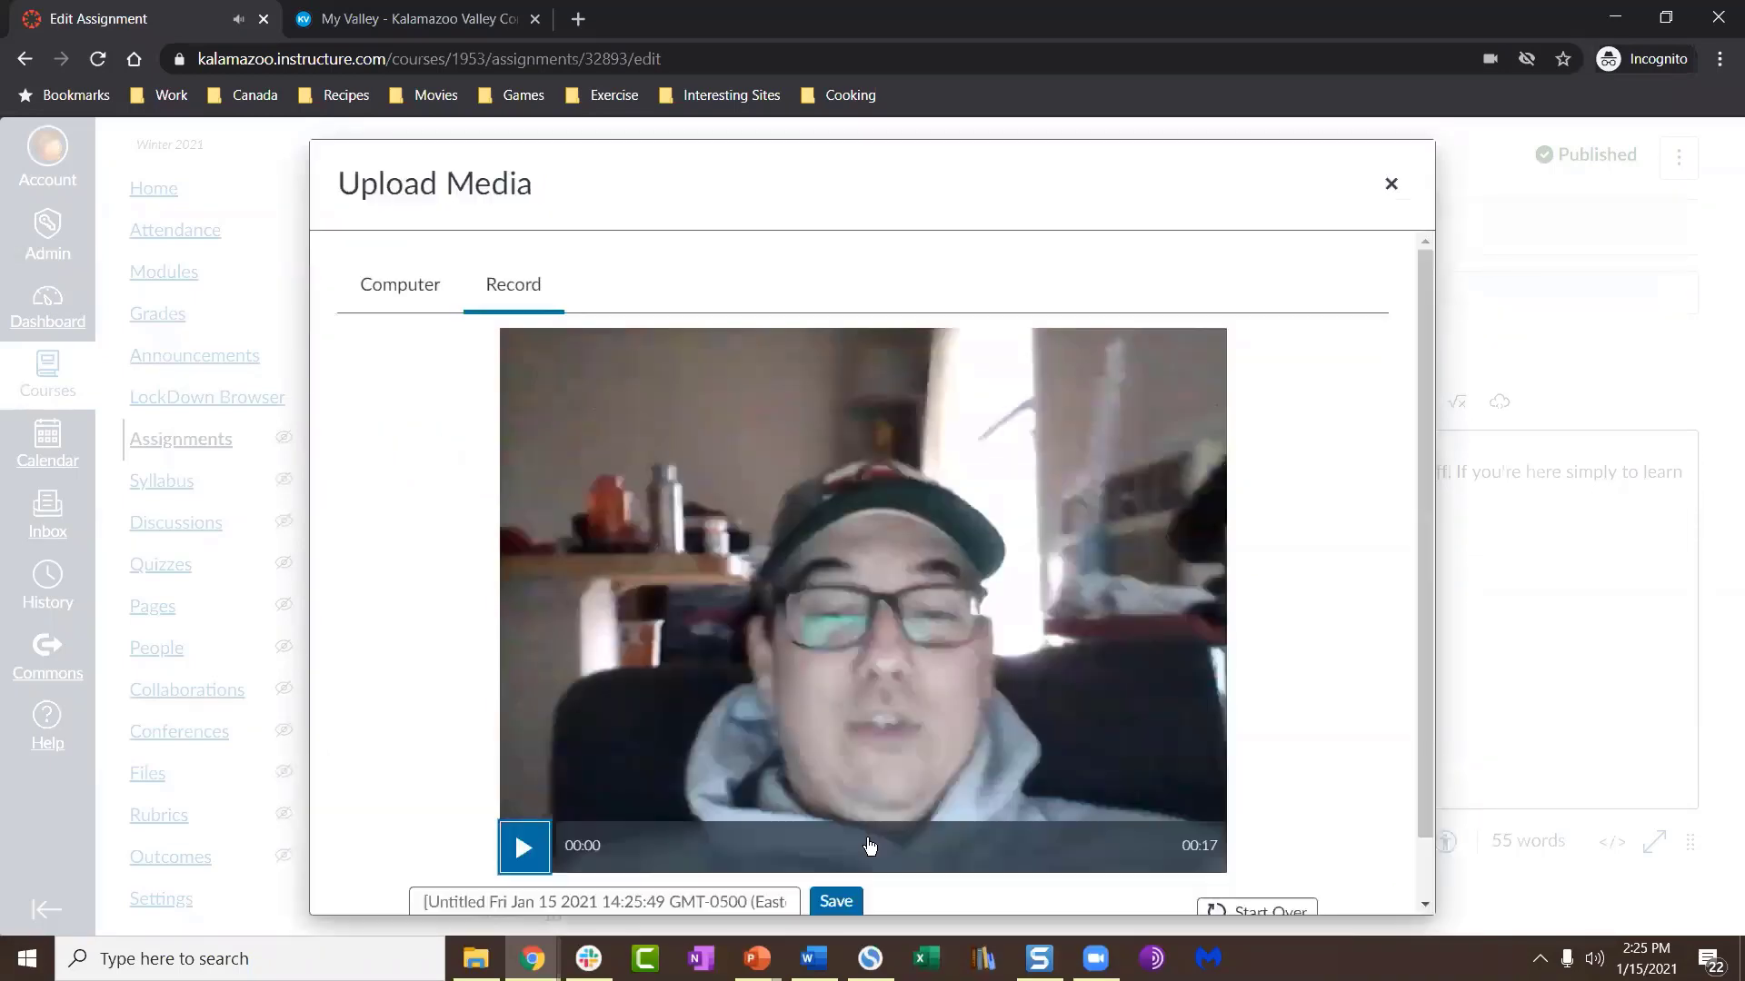
scroll(815, 398, "down", 1)
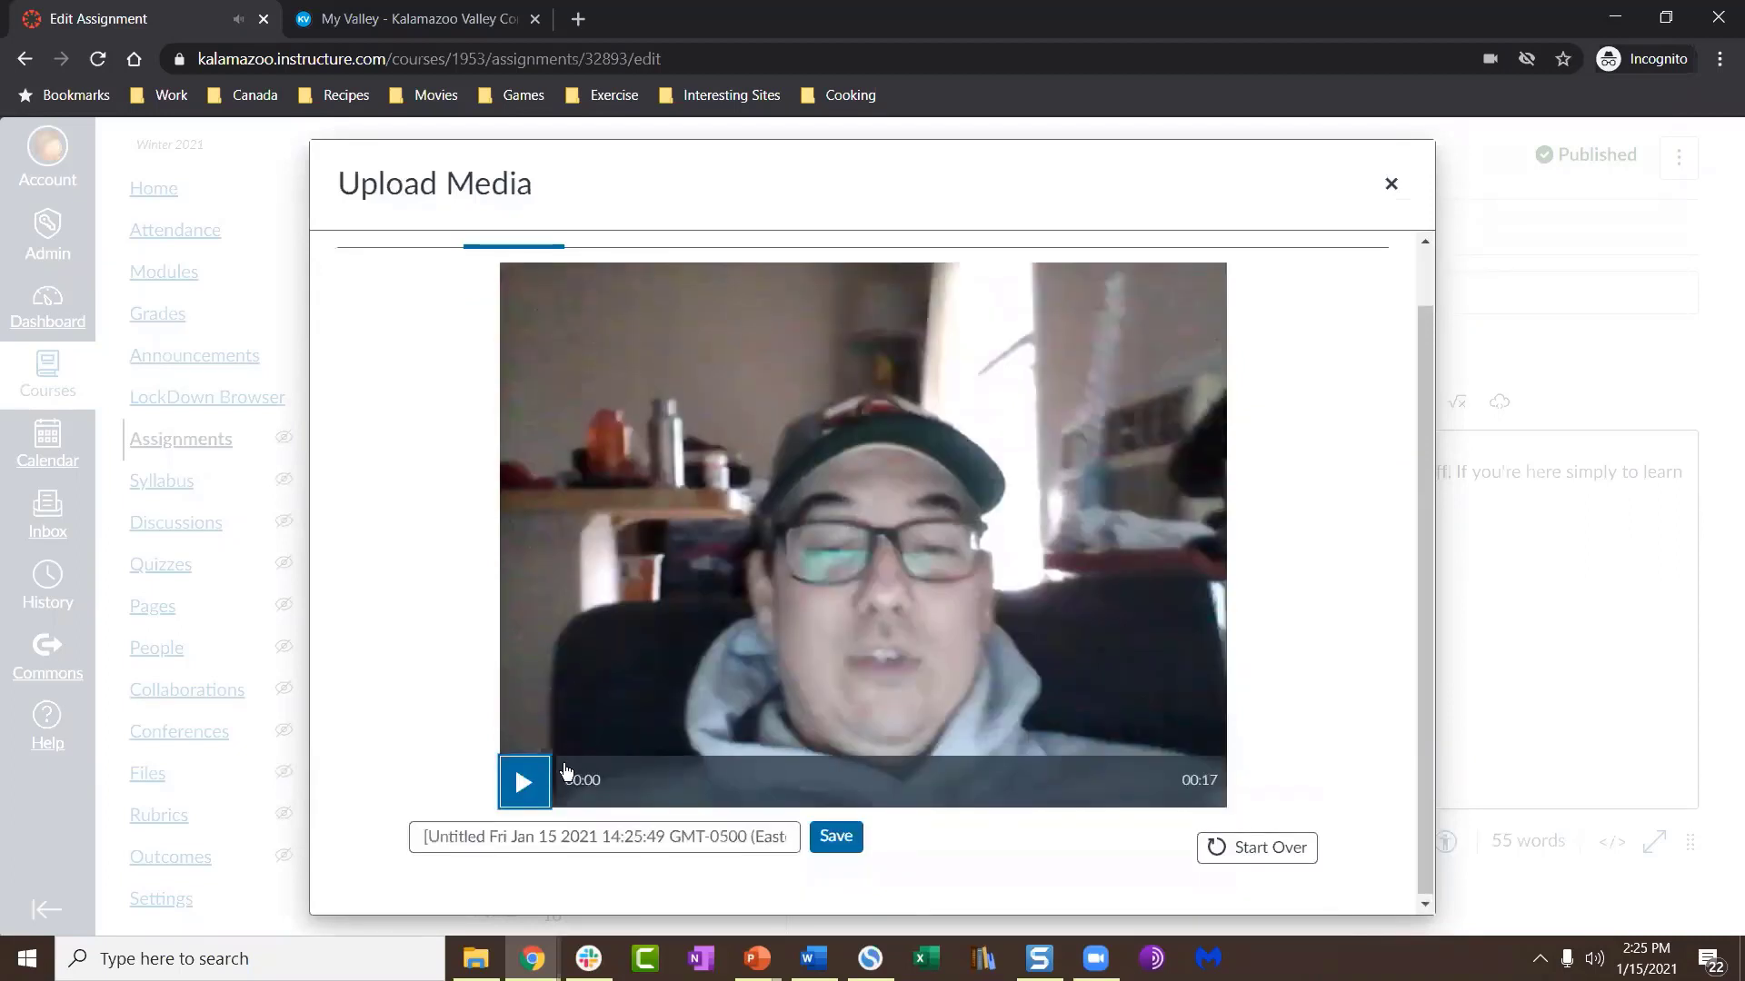
Step: Preview the start of the recording, then title it "Hockey Class Intro" and save it into the description
left_click(525, 782)
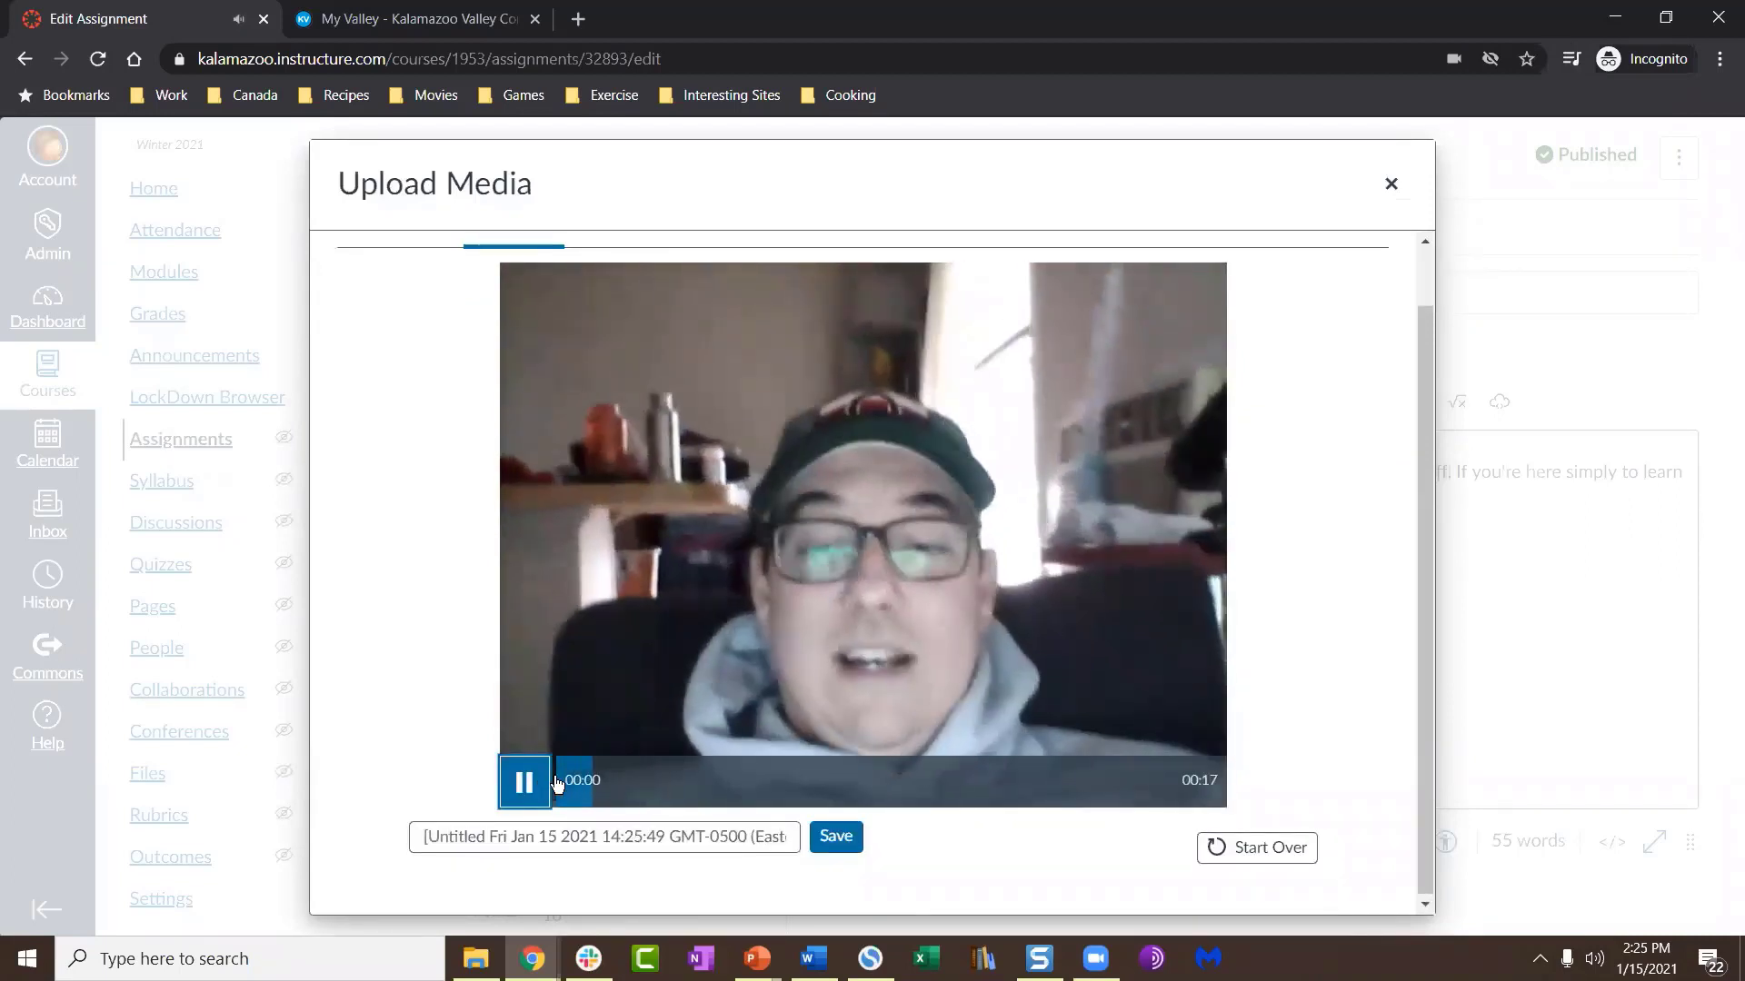
left_click(535, 784)
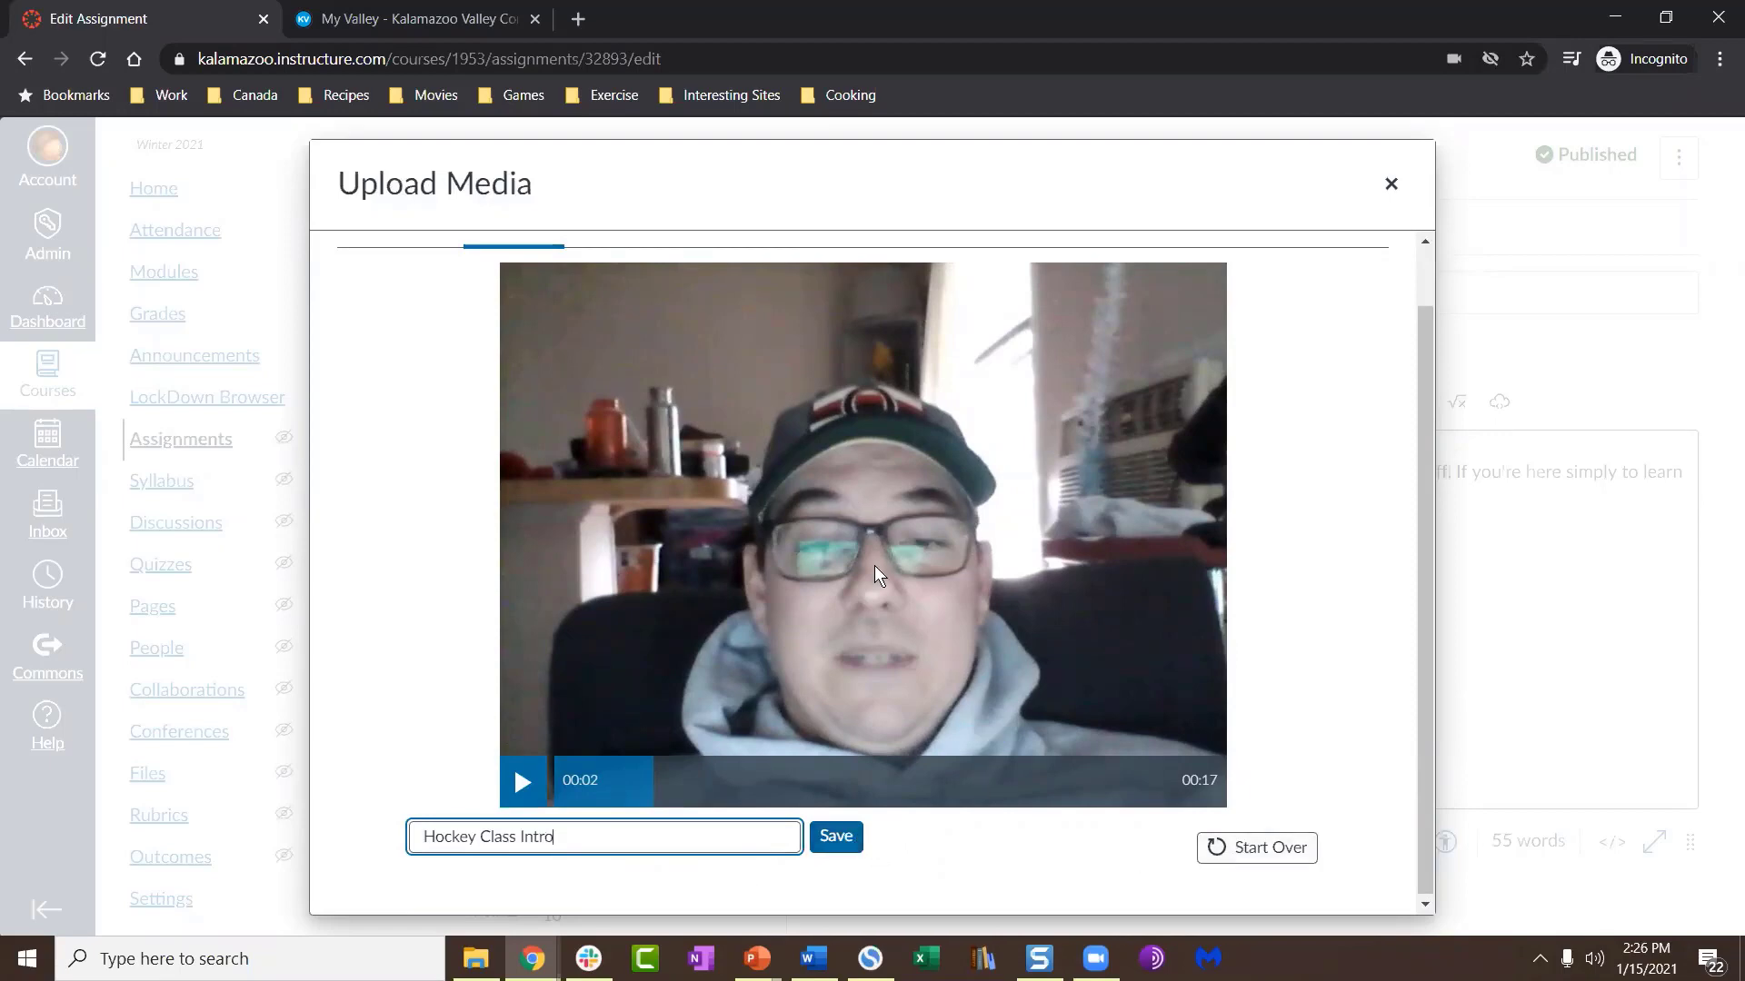
left_click(854, 838)
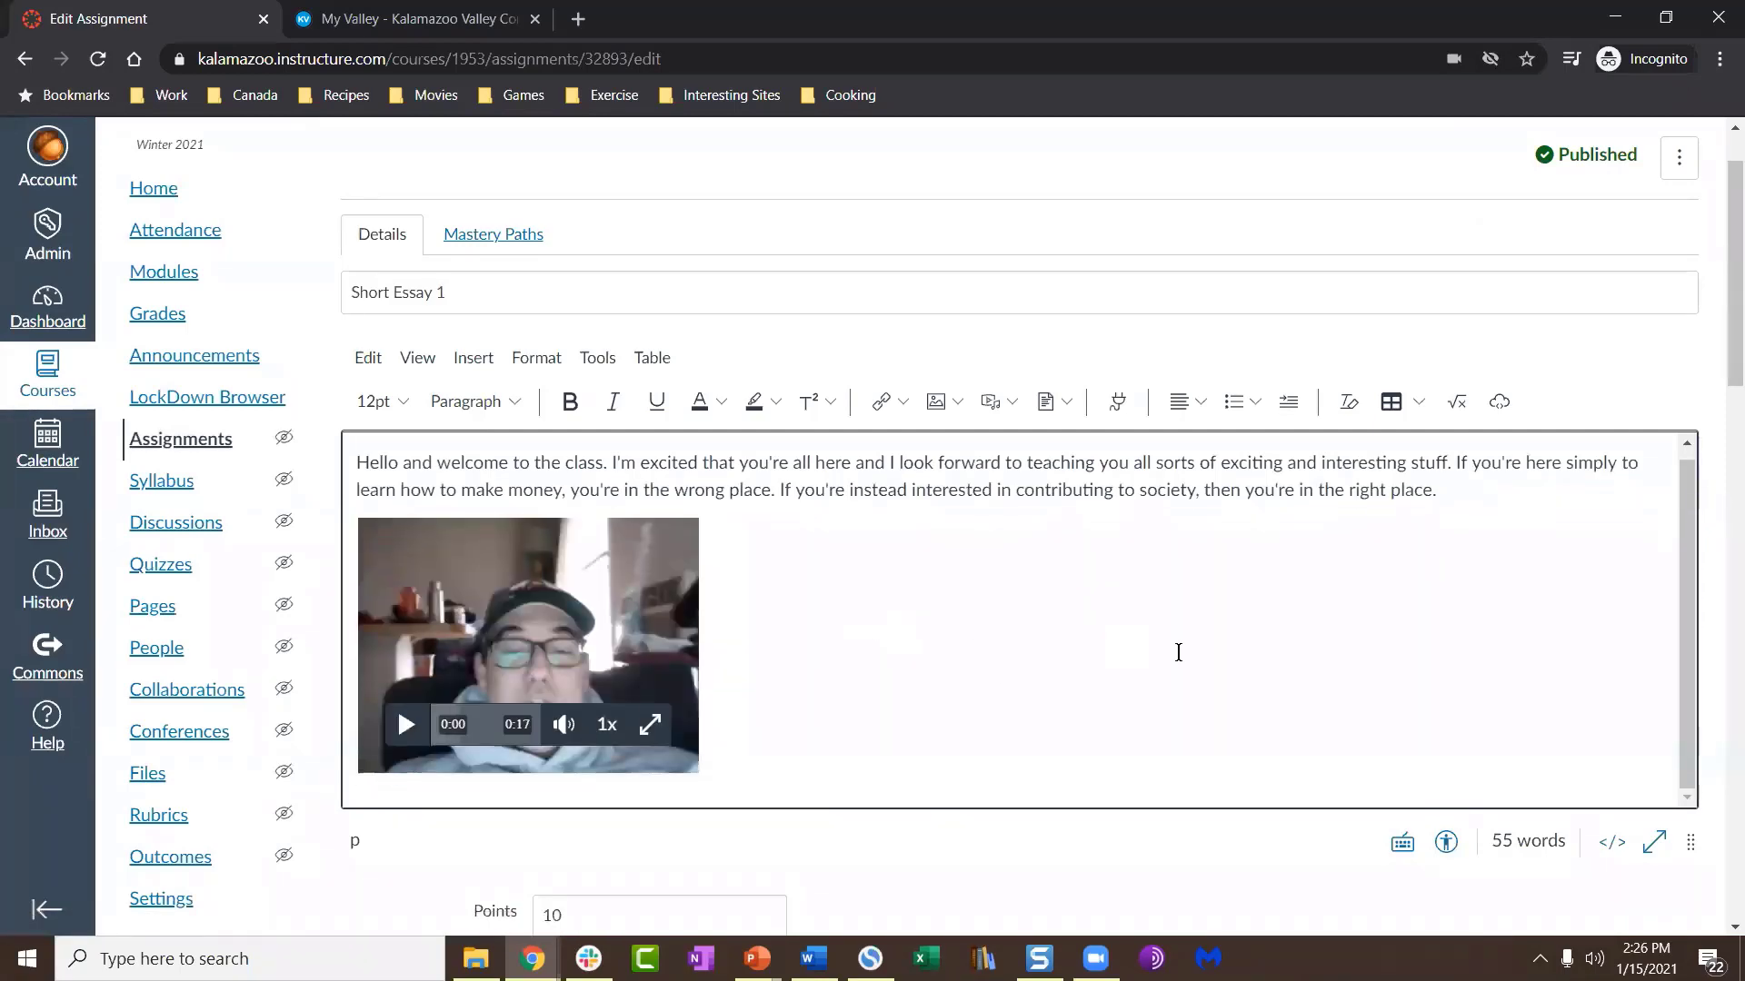
Step: Save the edited assignment and open it in Student View
scroll(1179, 652, "down", 20)
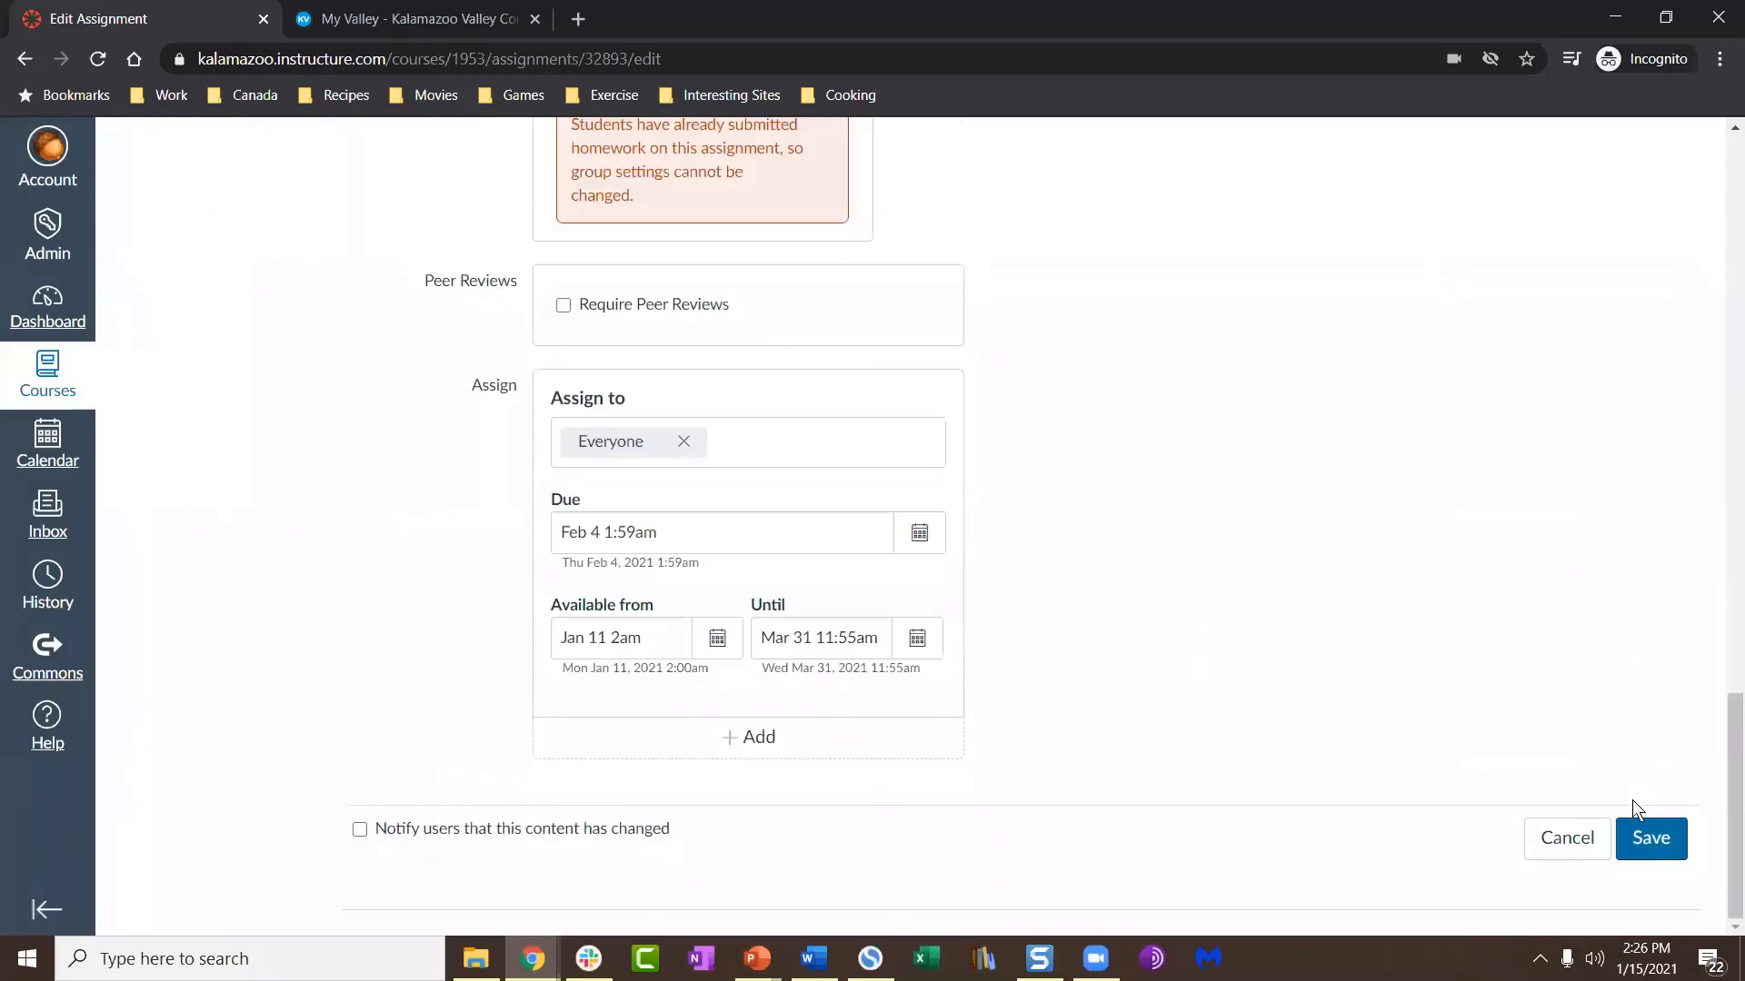
left_click(1646, 838)
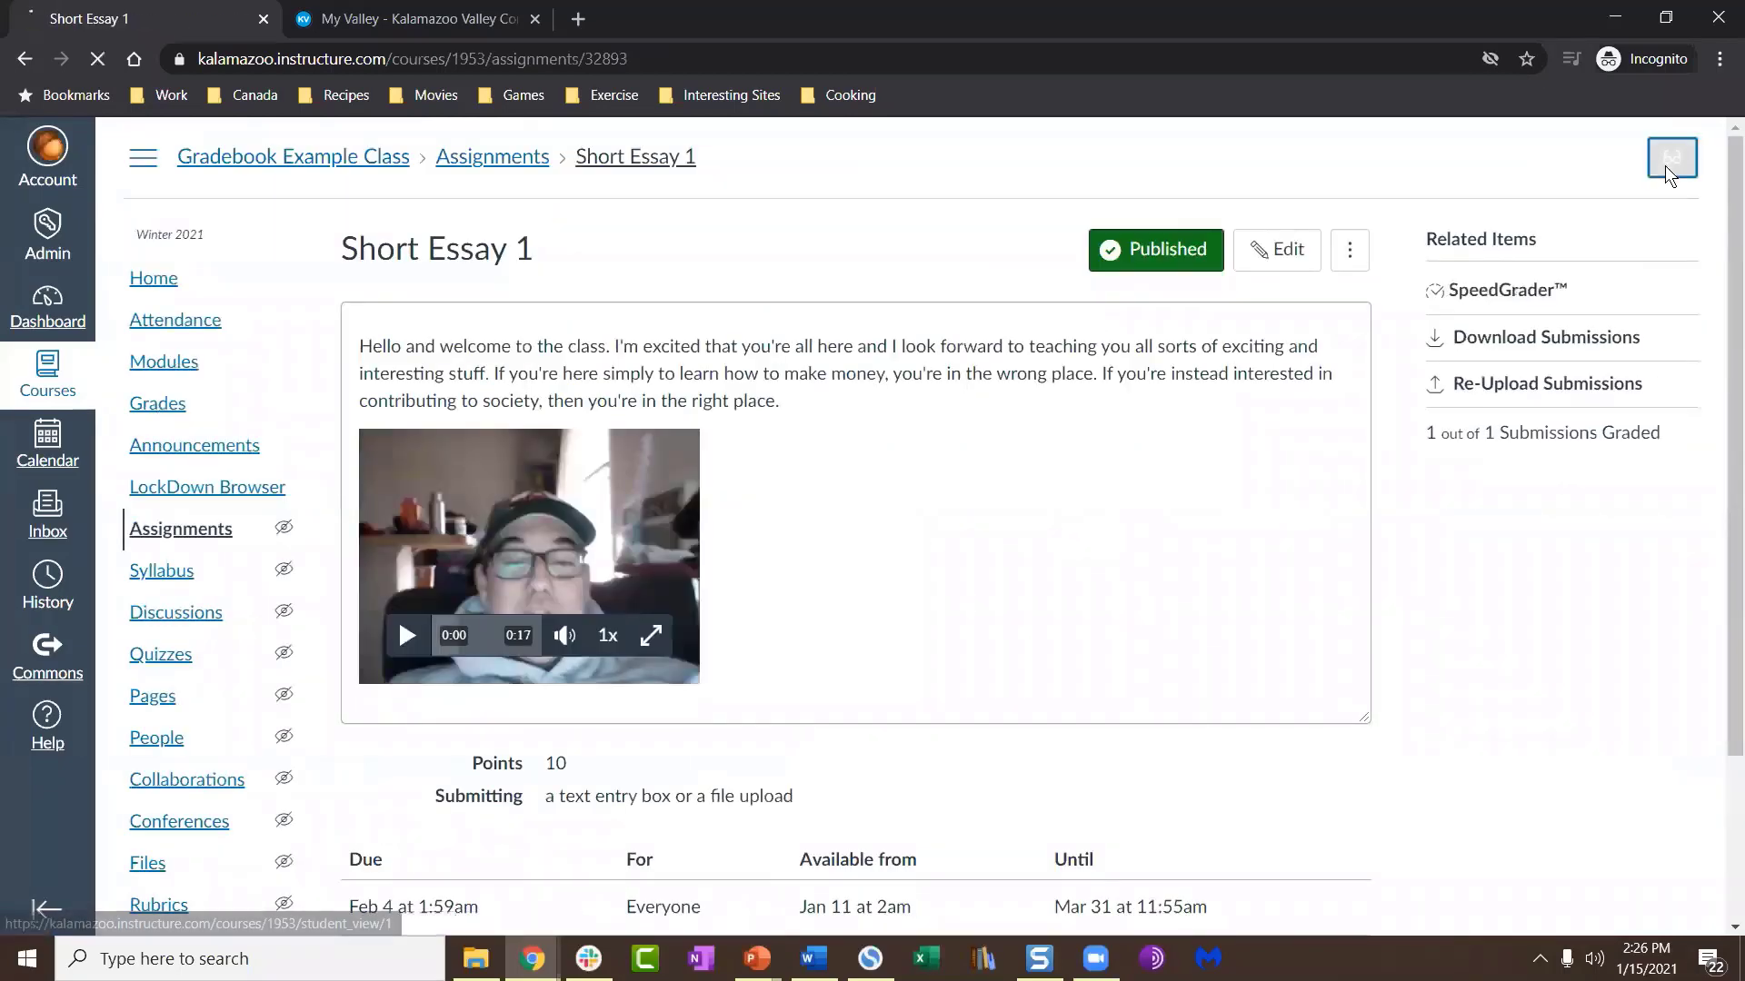
left_click(1669, 172)
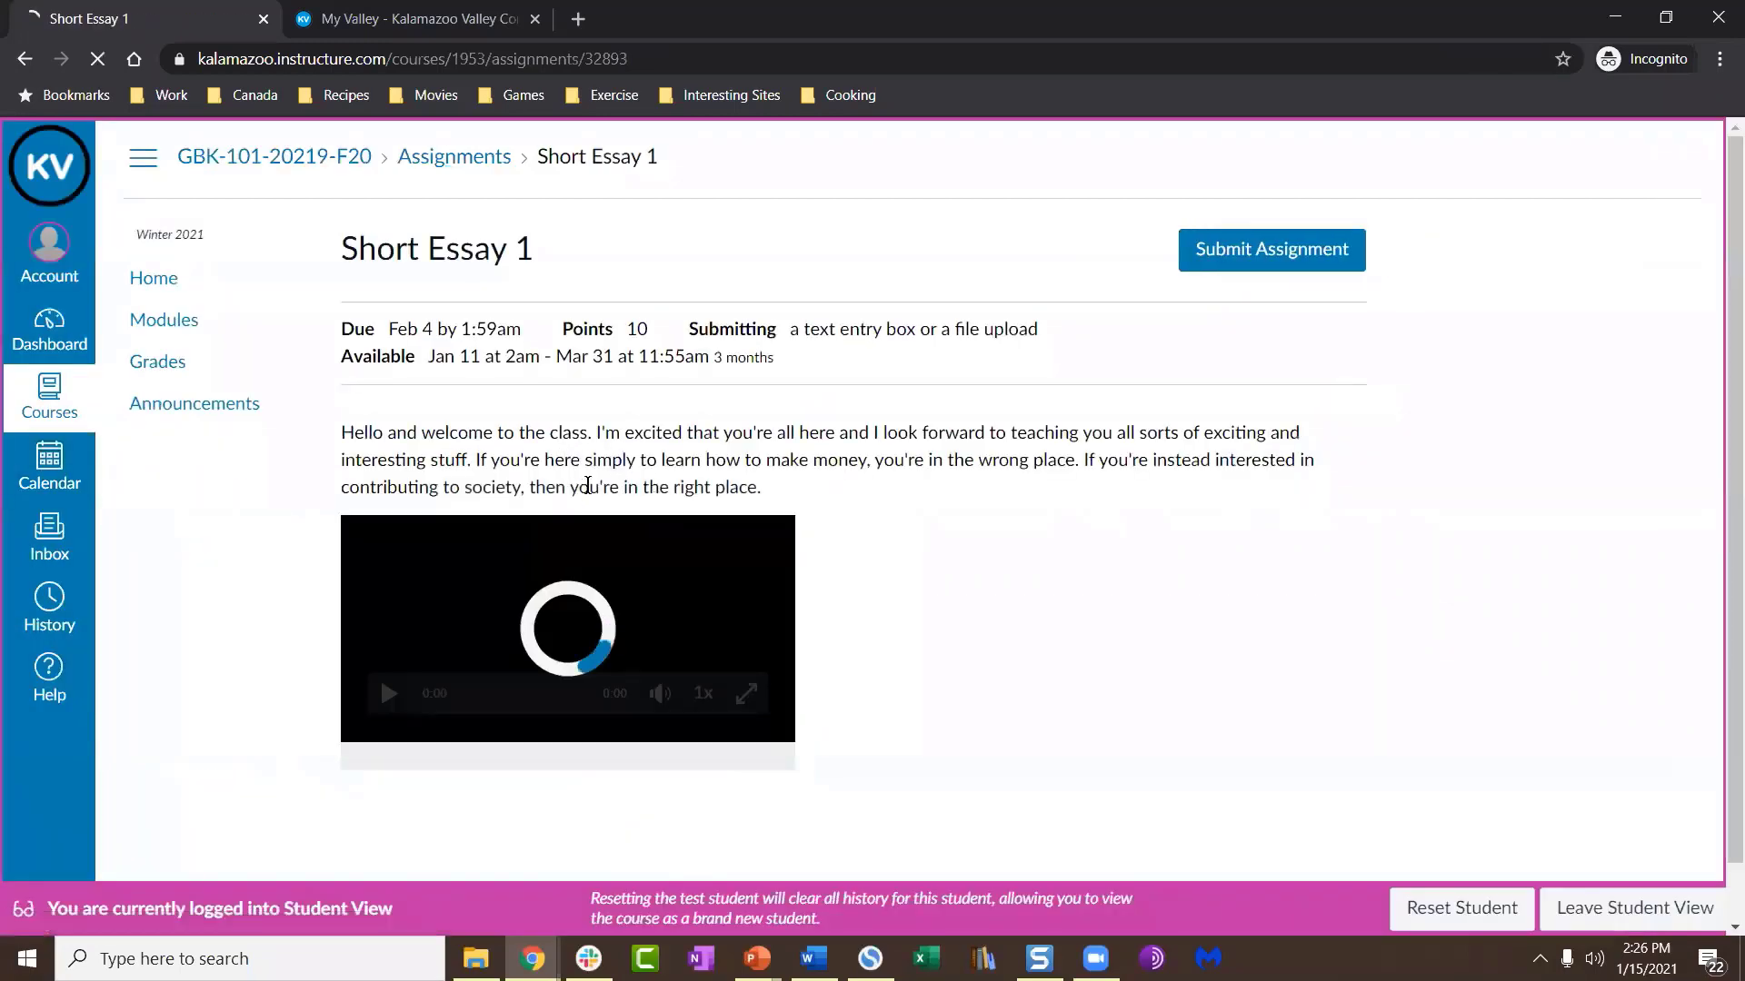
Step: Play the start of the embedded video as a student, then leave Student View and reopen the assignment for editing
left_click(388, 727)
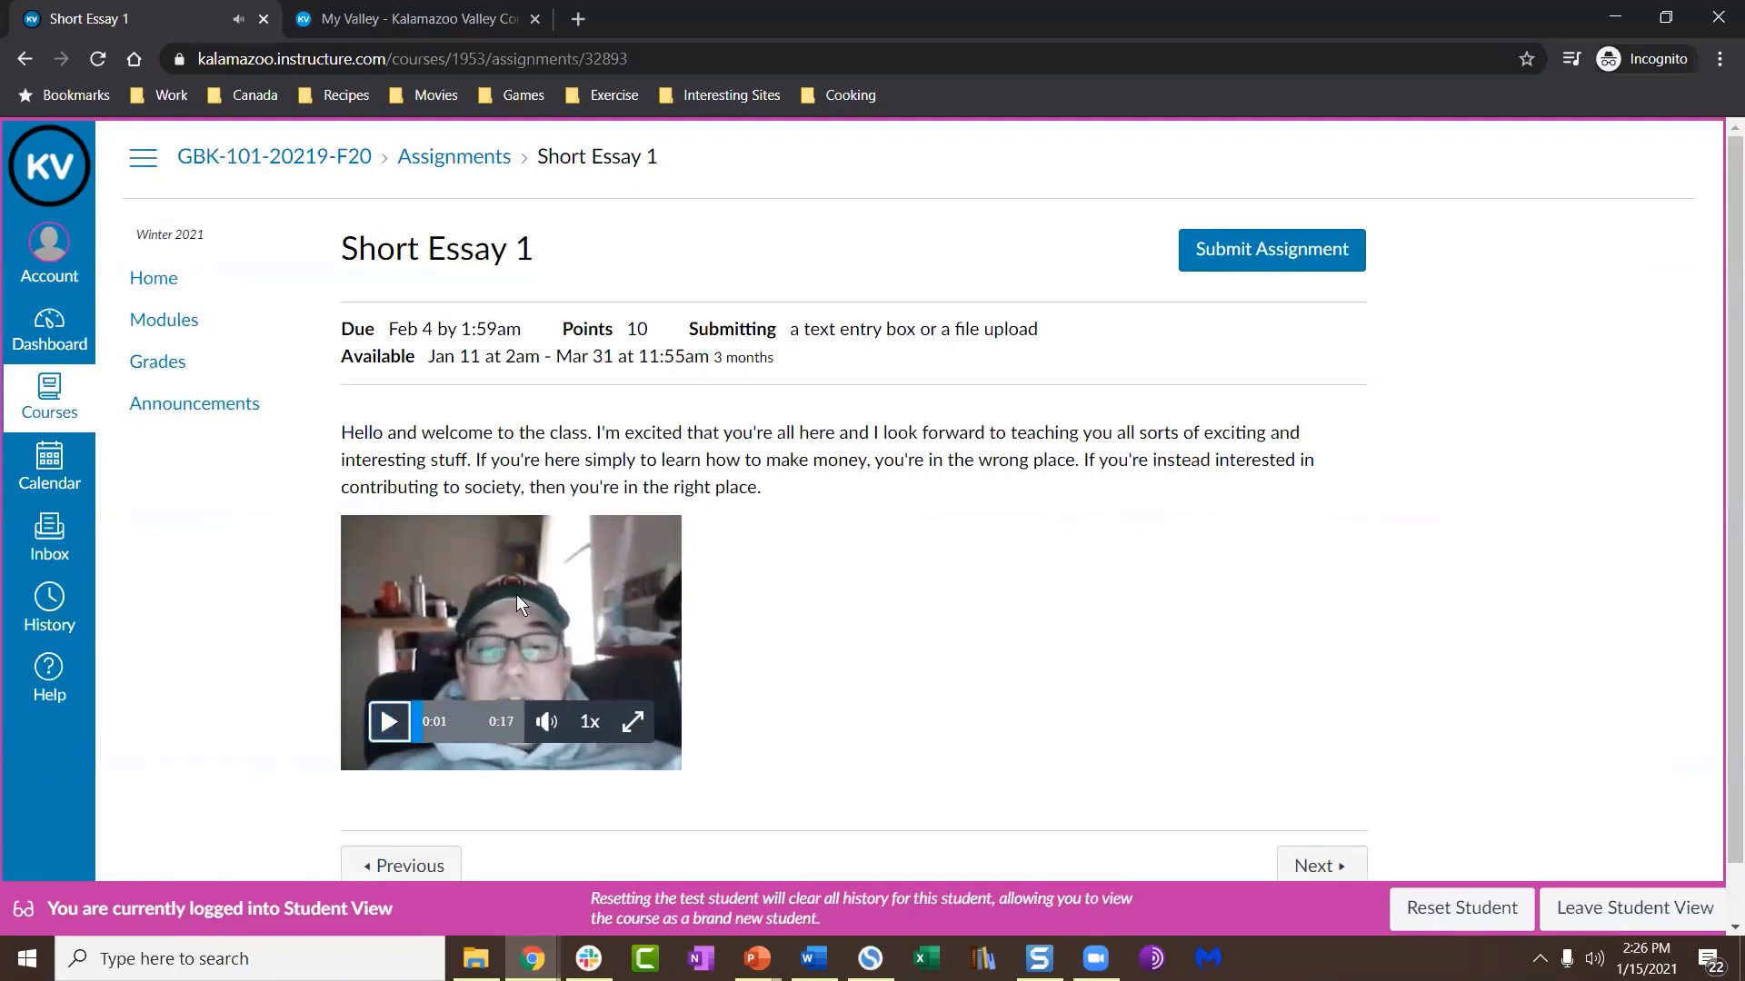
left_click(1579, 899)
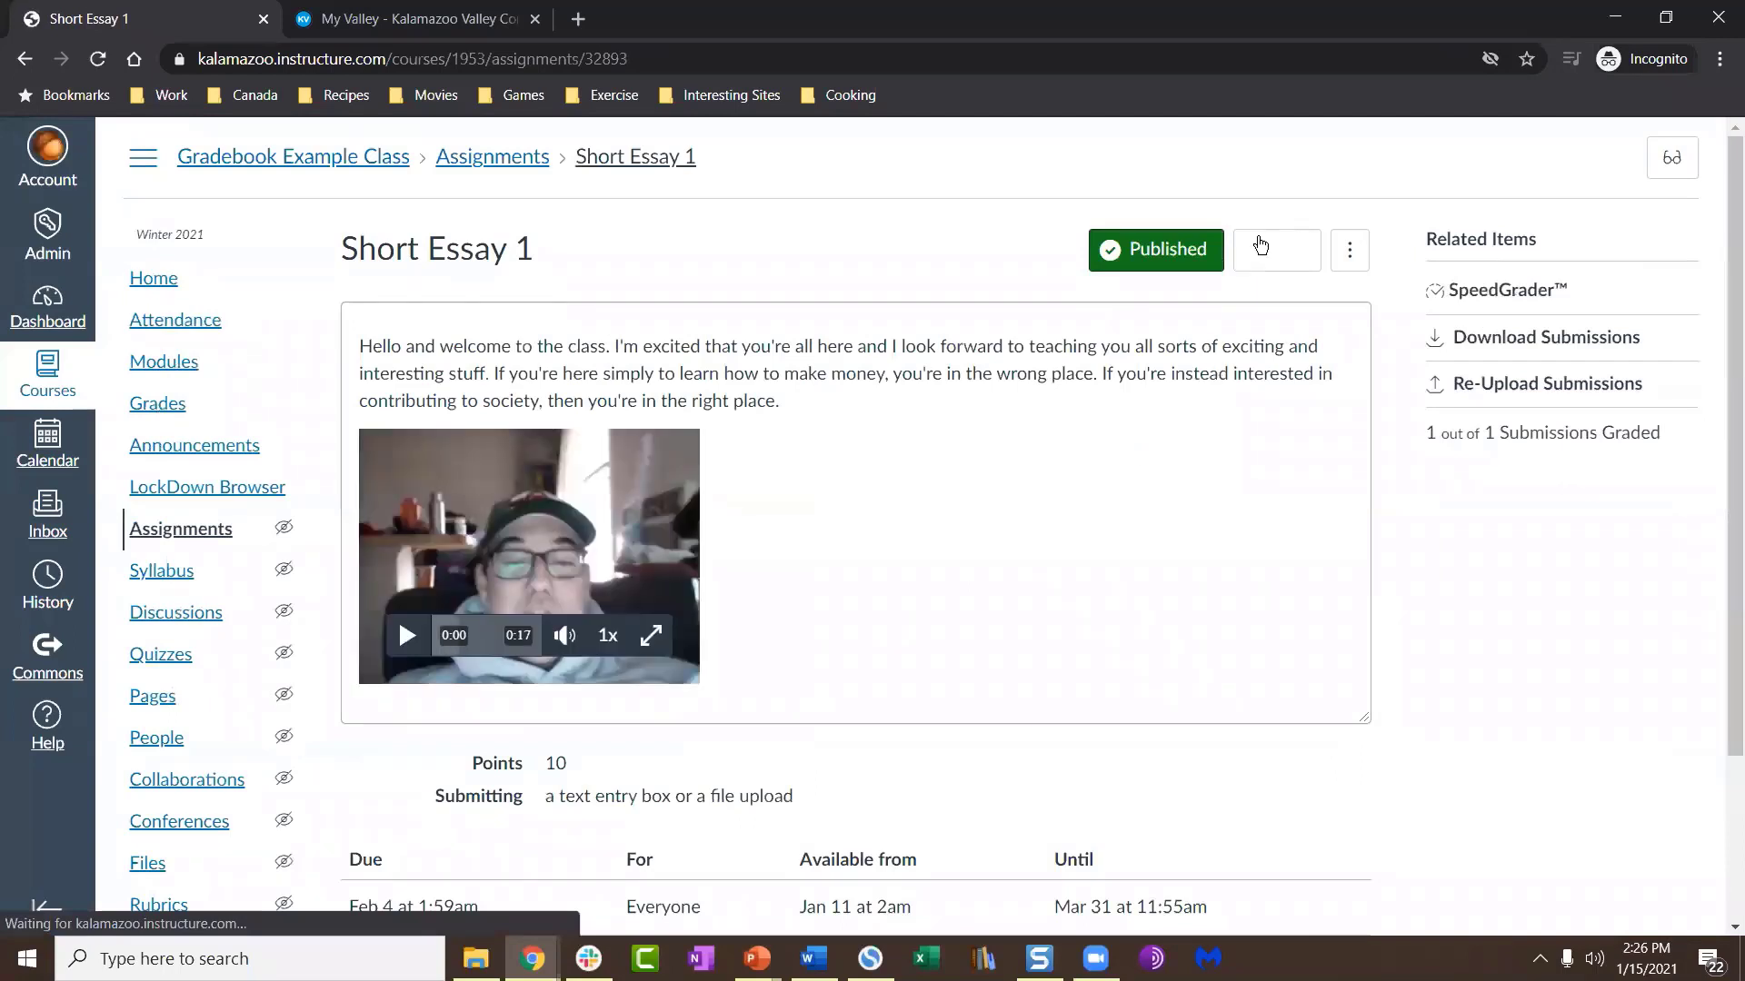
left_click(1277, 249)
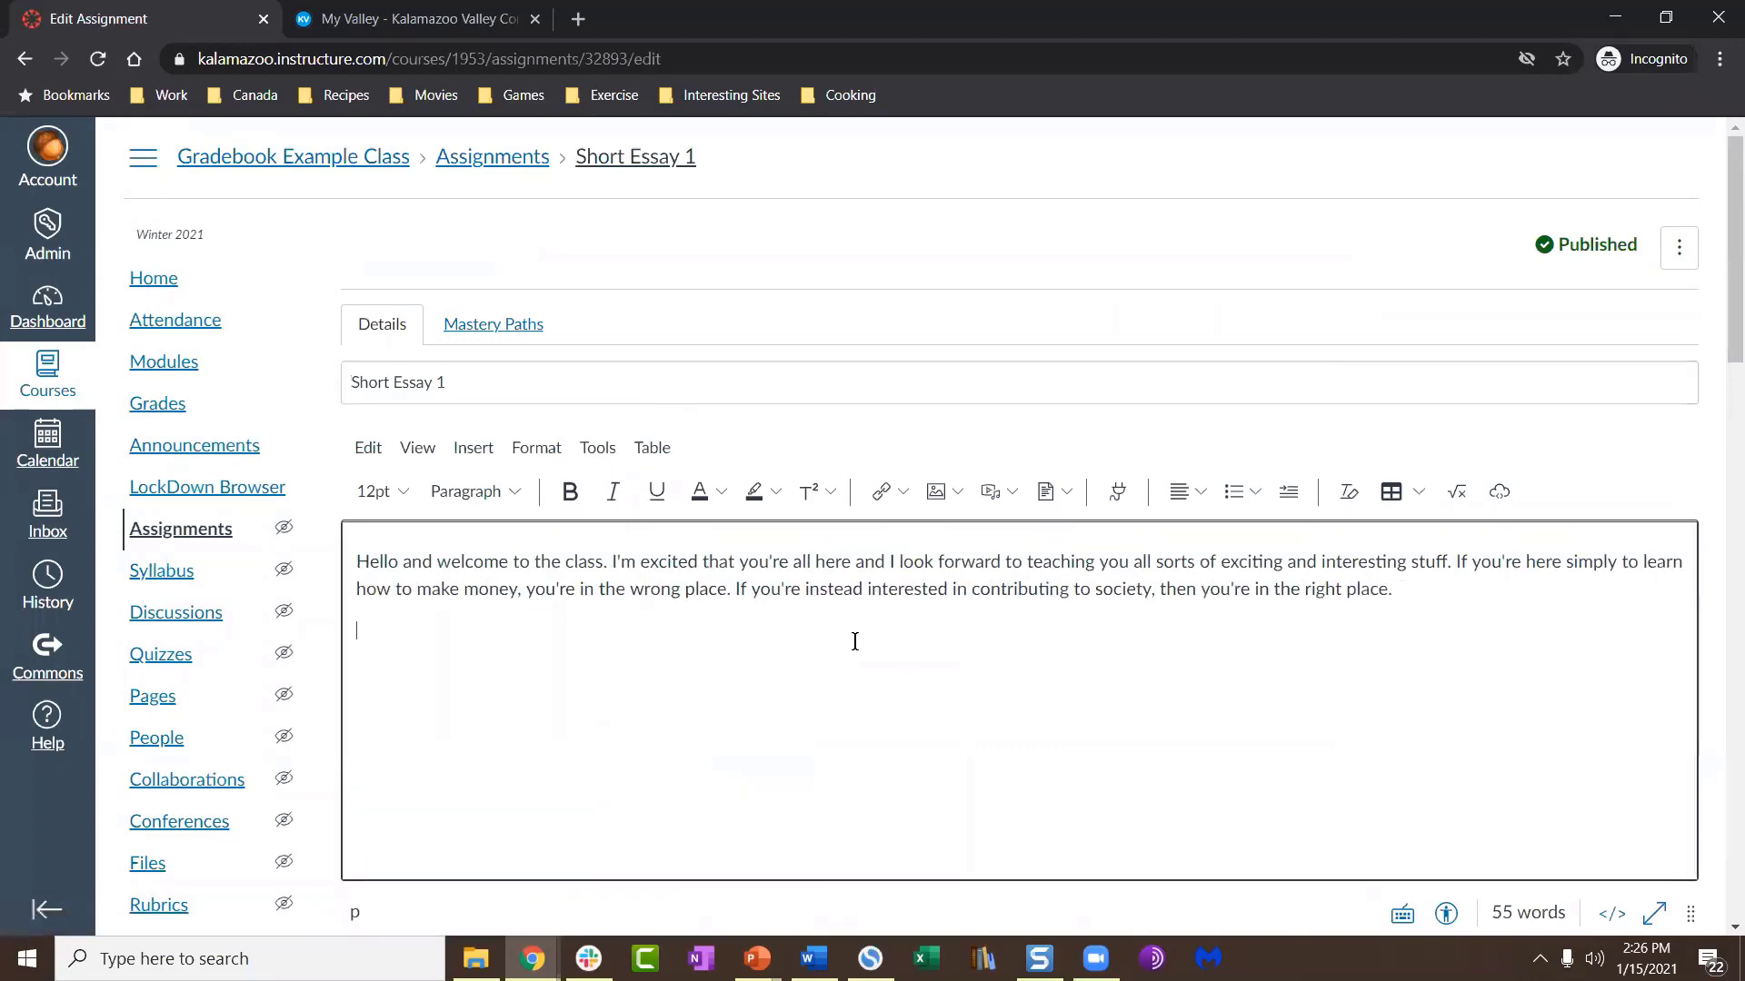
Step: Review the webcam recording view for inserting uploaded or recorded media, then close it without recording
left_click(475, 449)
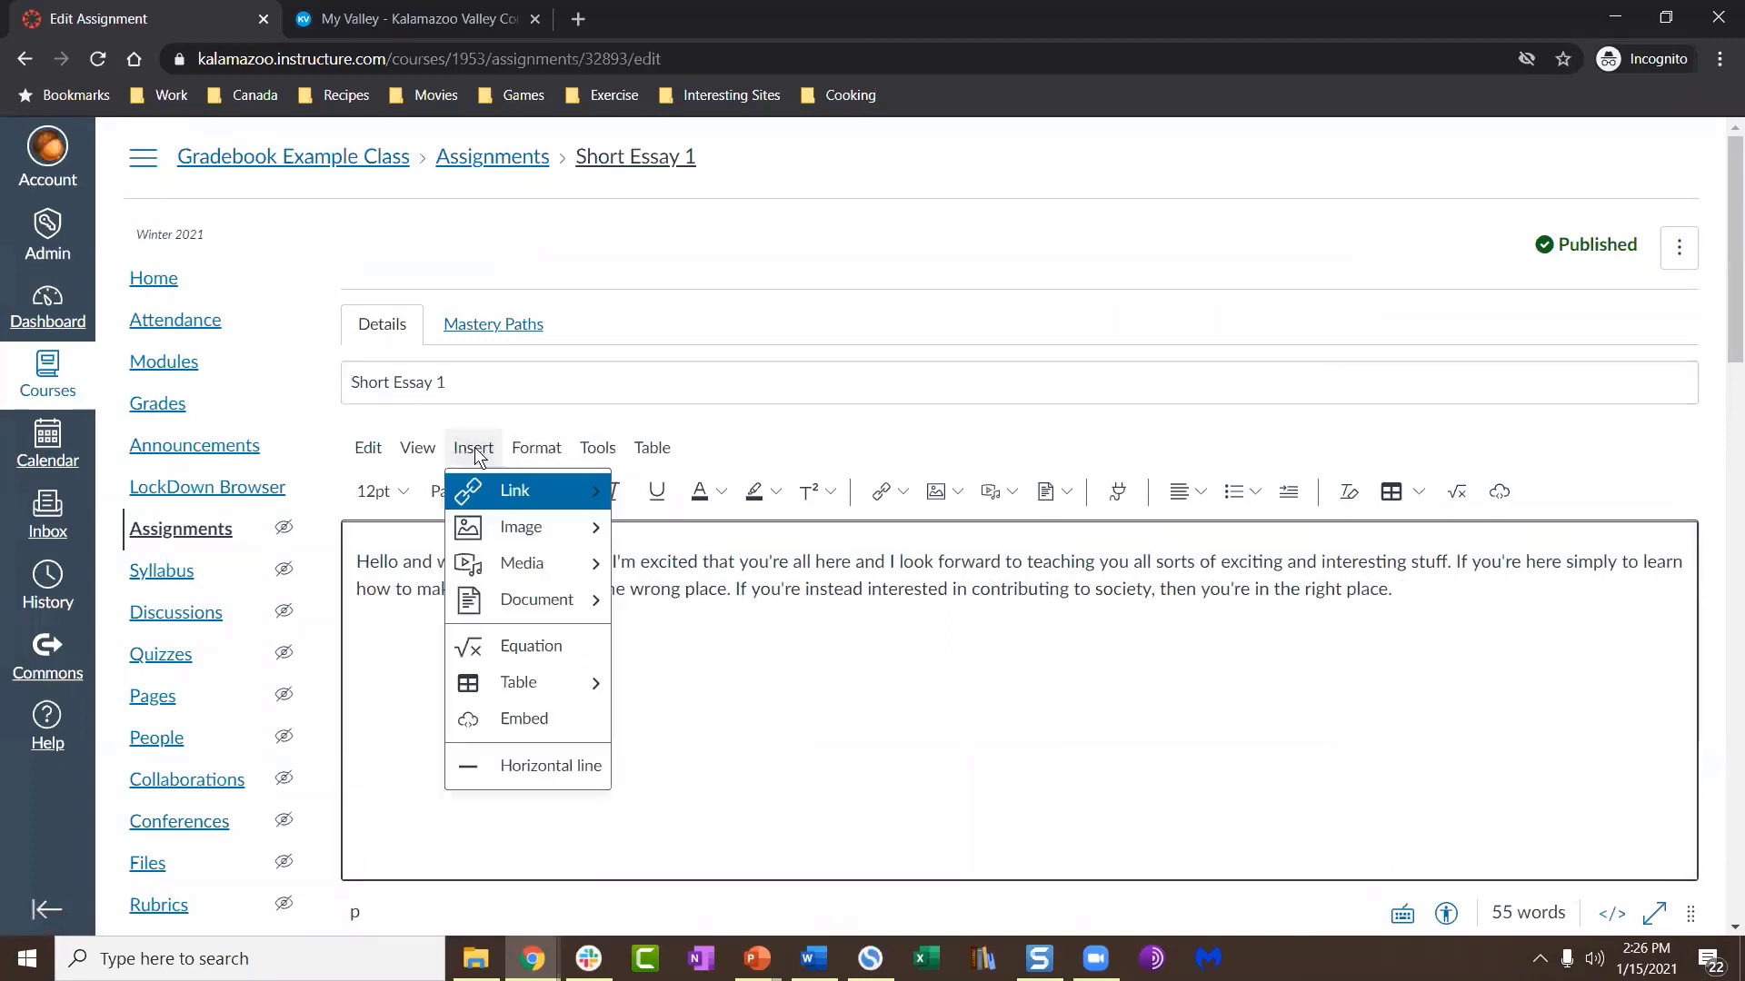
mouse_move(546, 576)
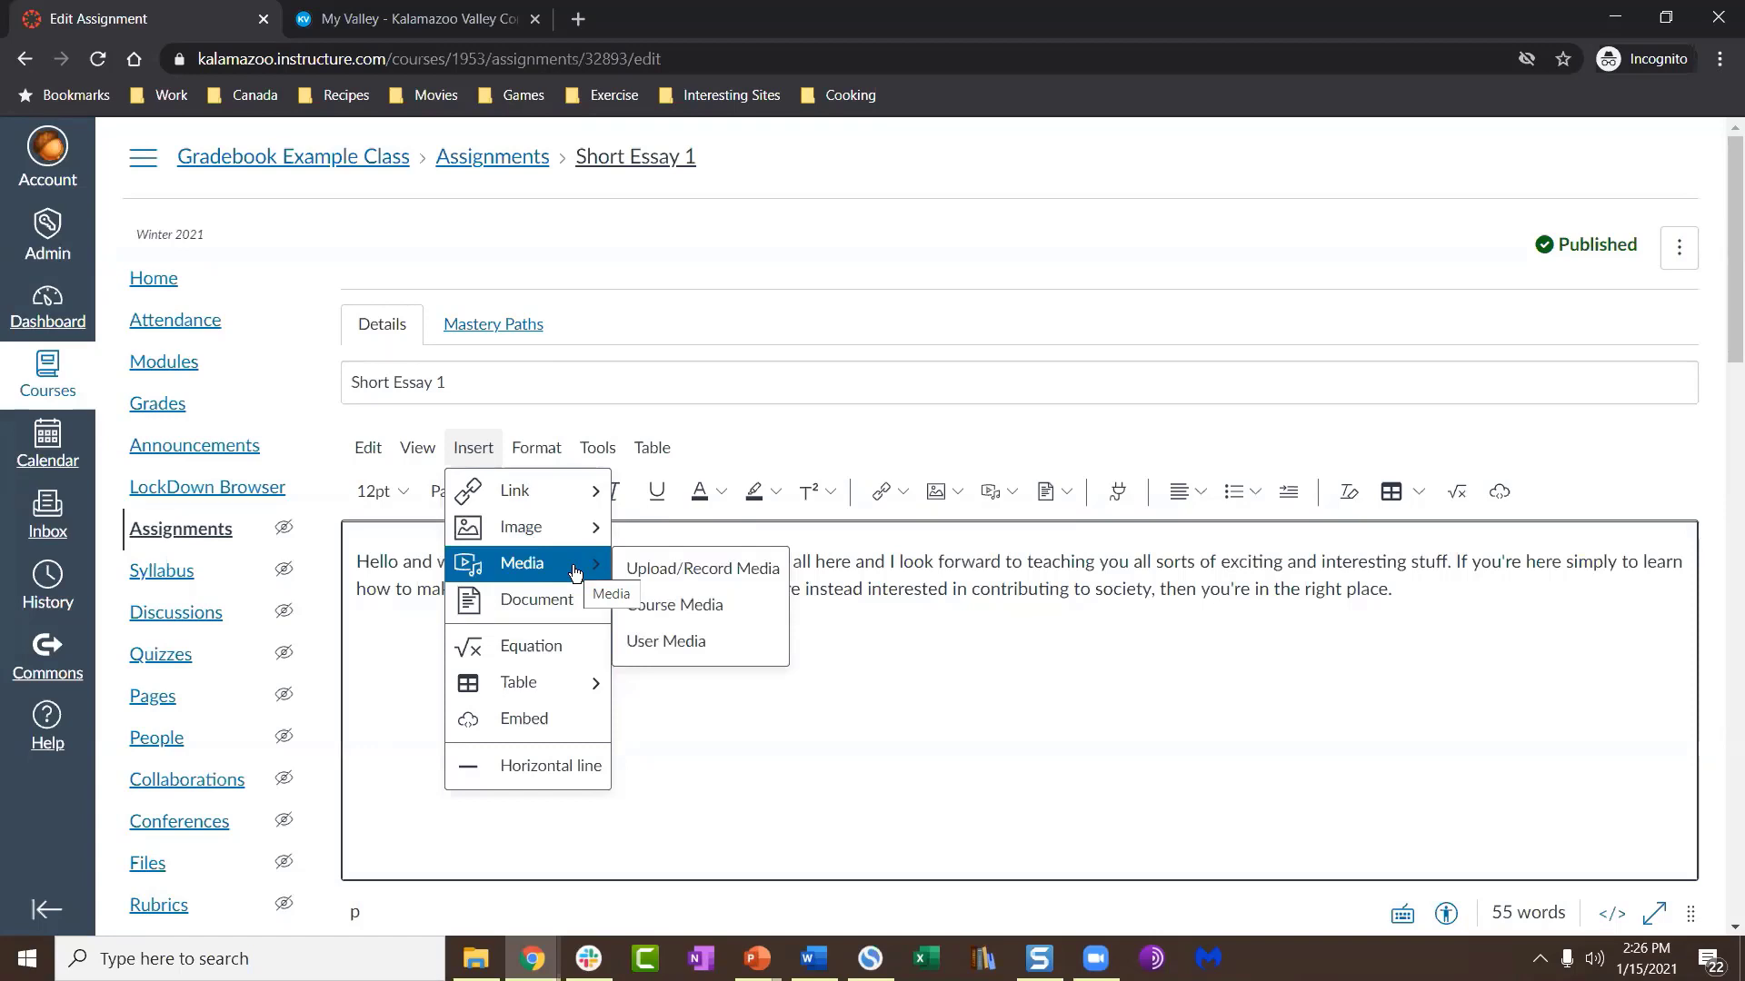
left_click(661, 568)
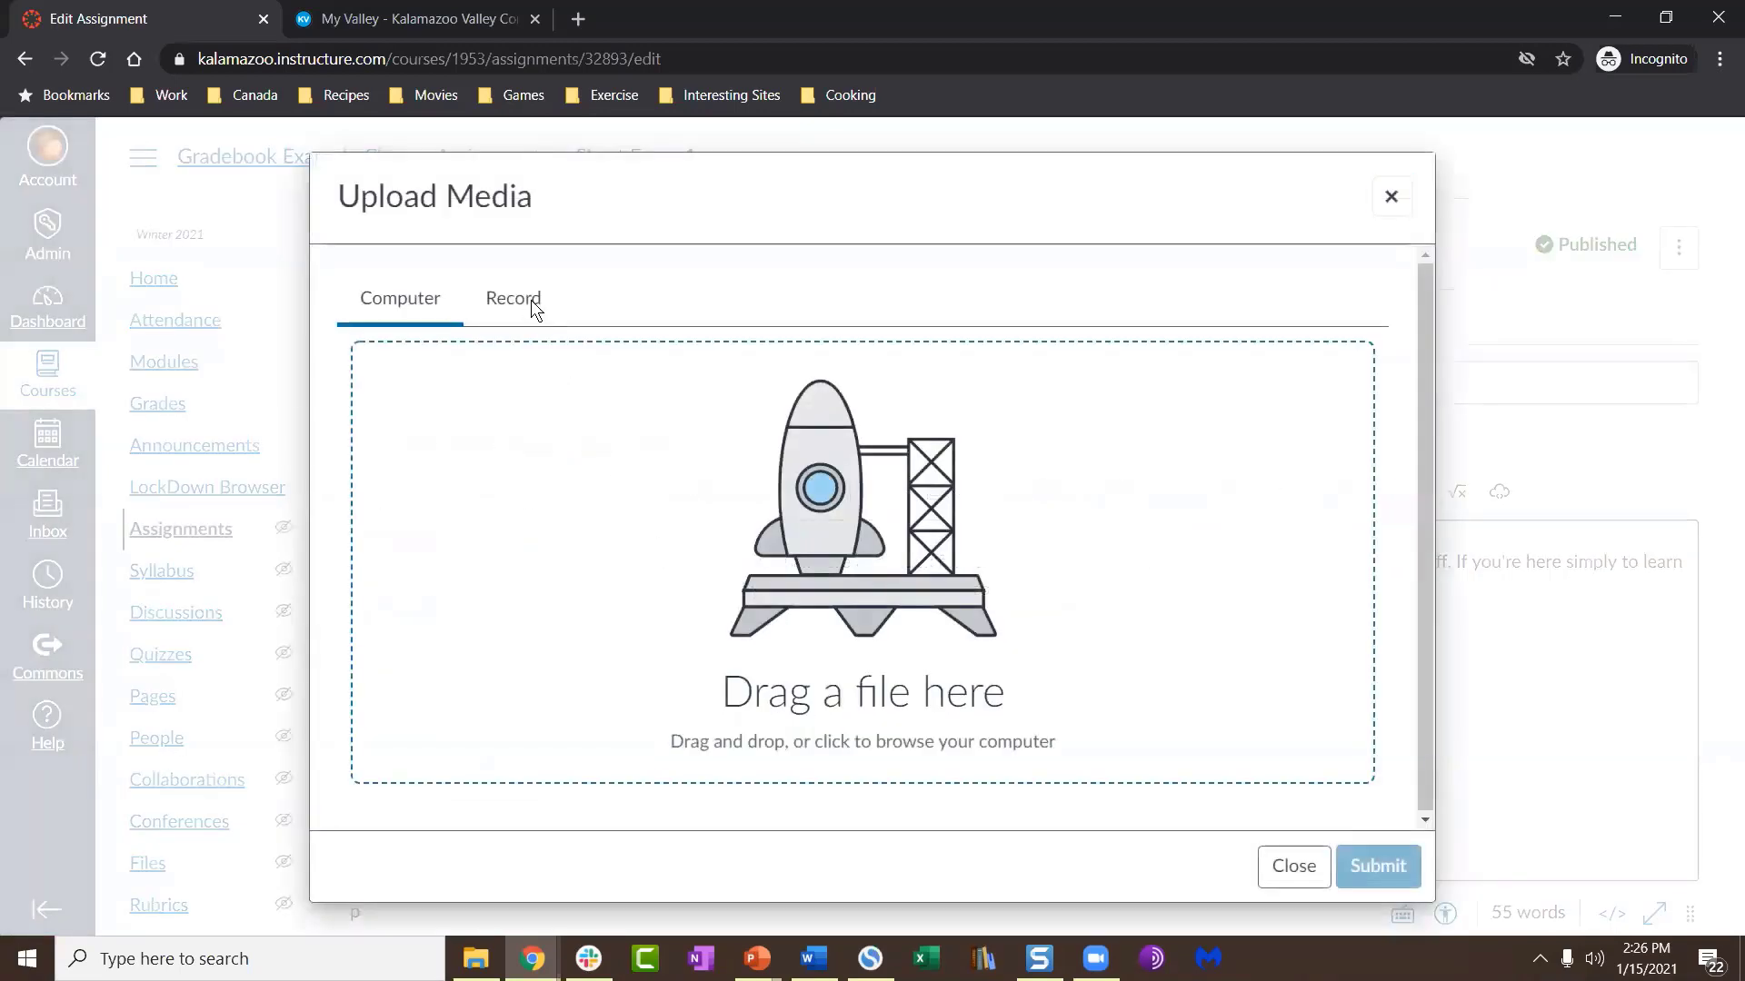
left_click(532, 307)
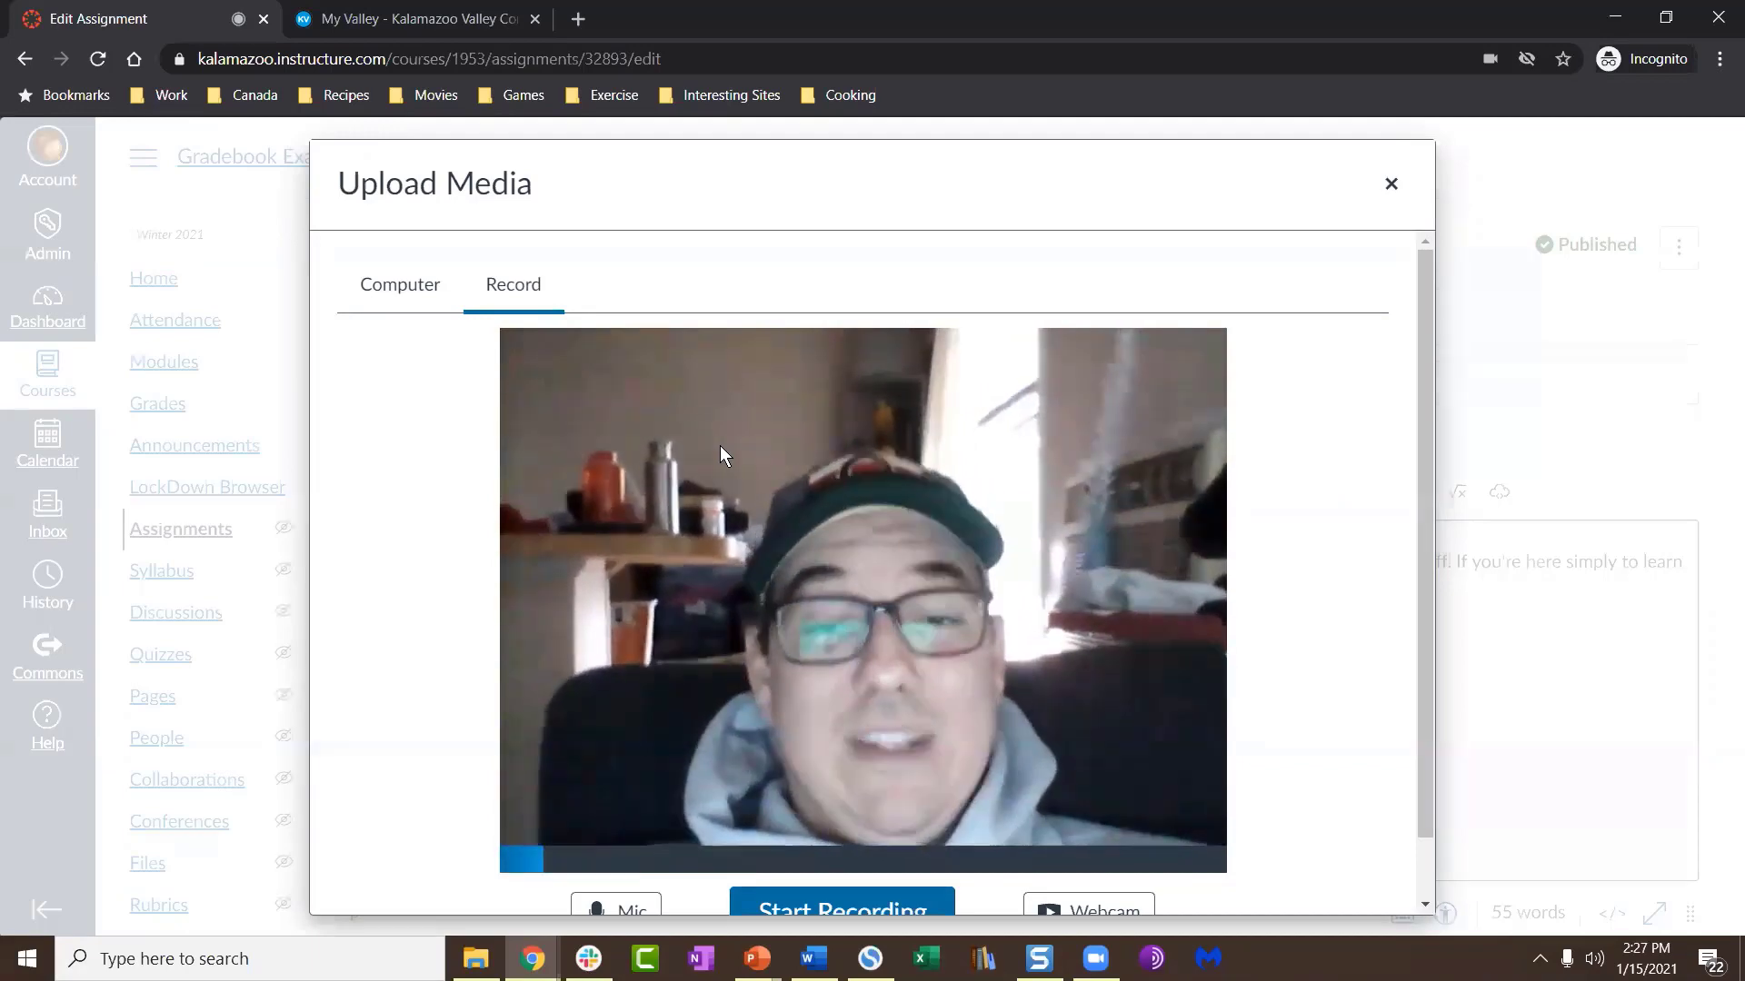
scroll(719, 445, "down", 2)
scroll(720, 445, "up", 1)
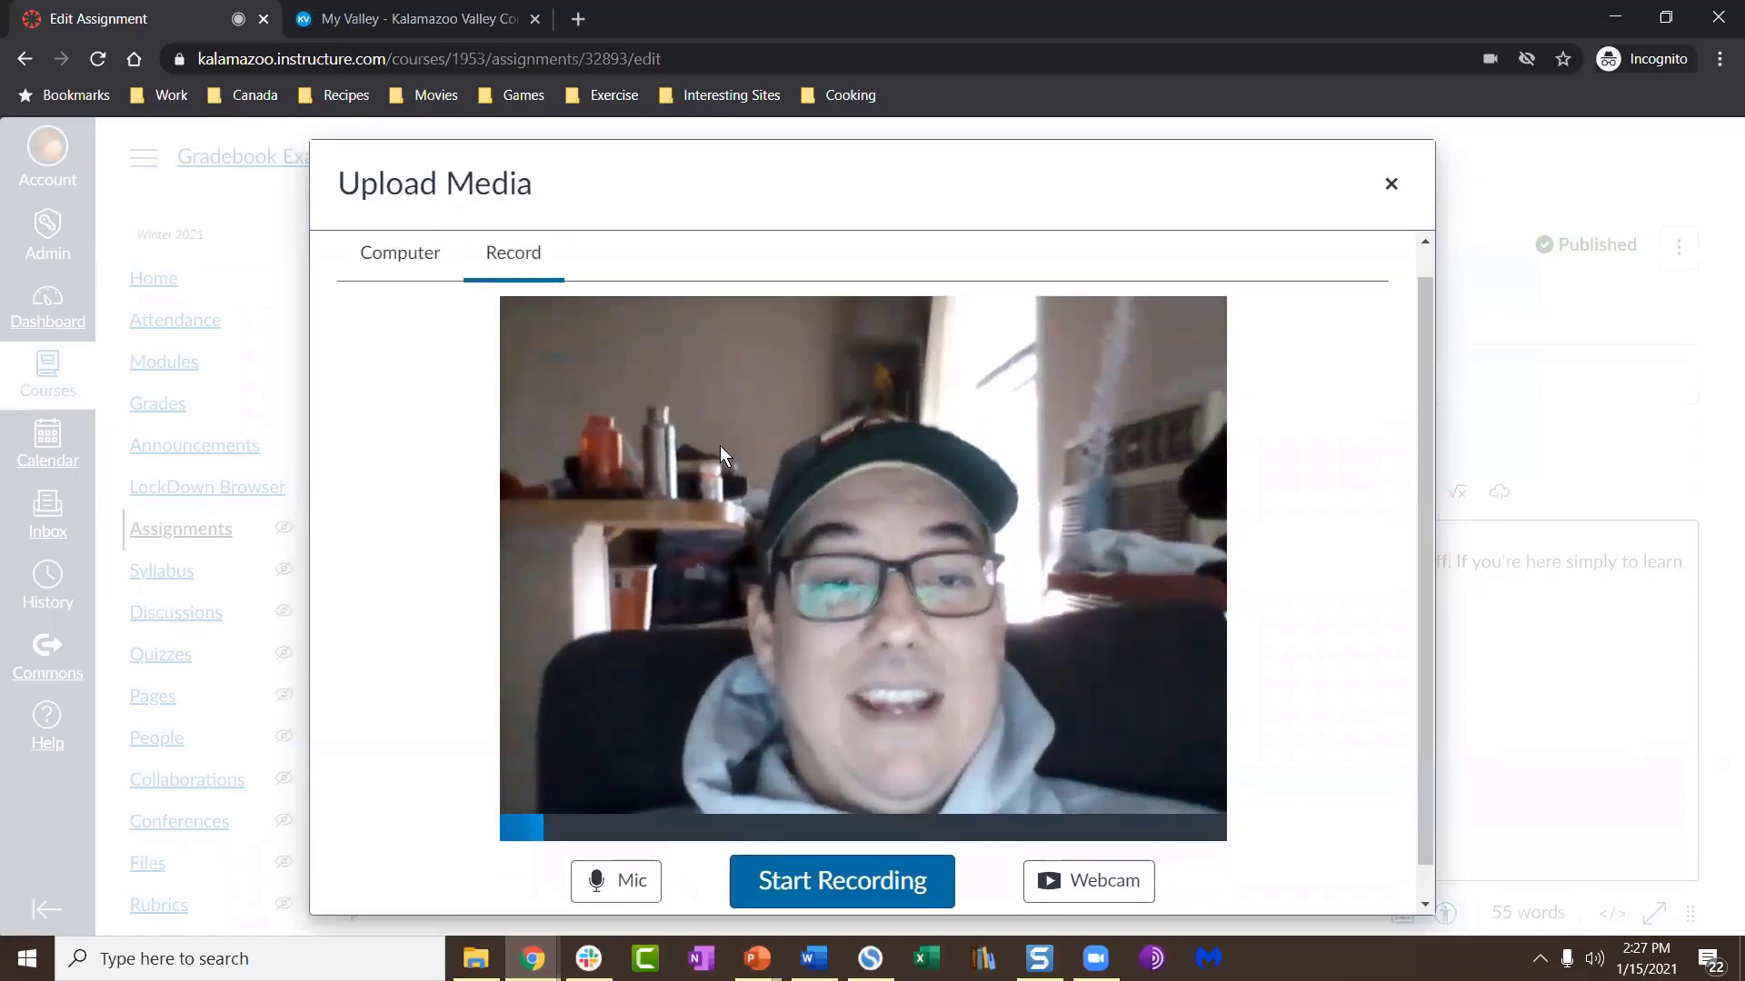
left_click(1391, 184)
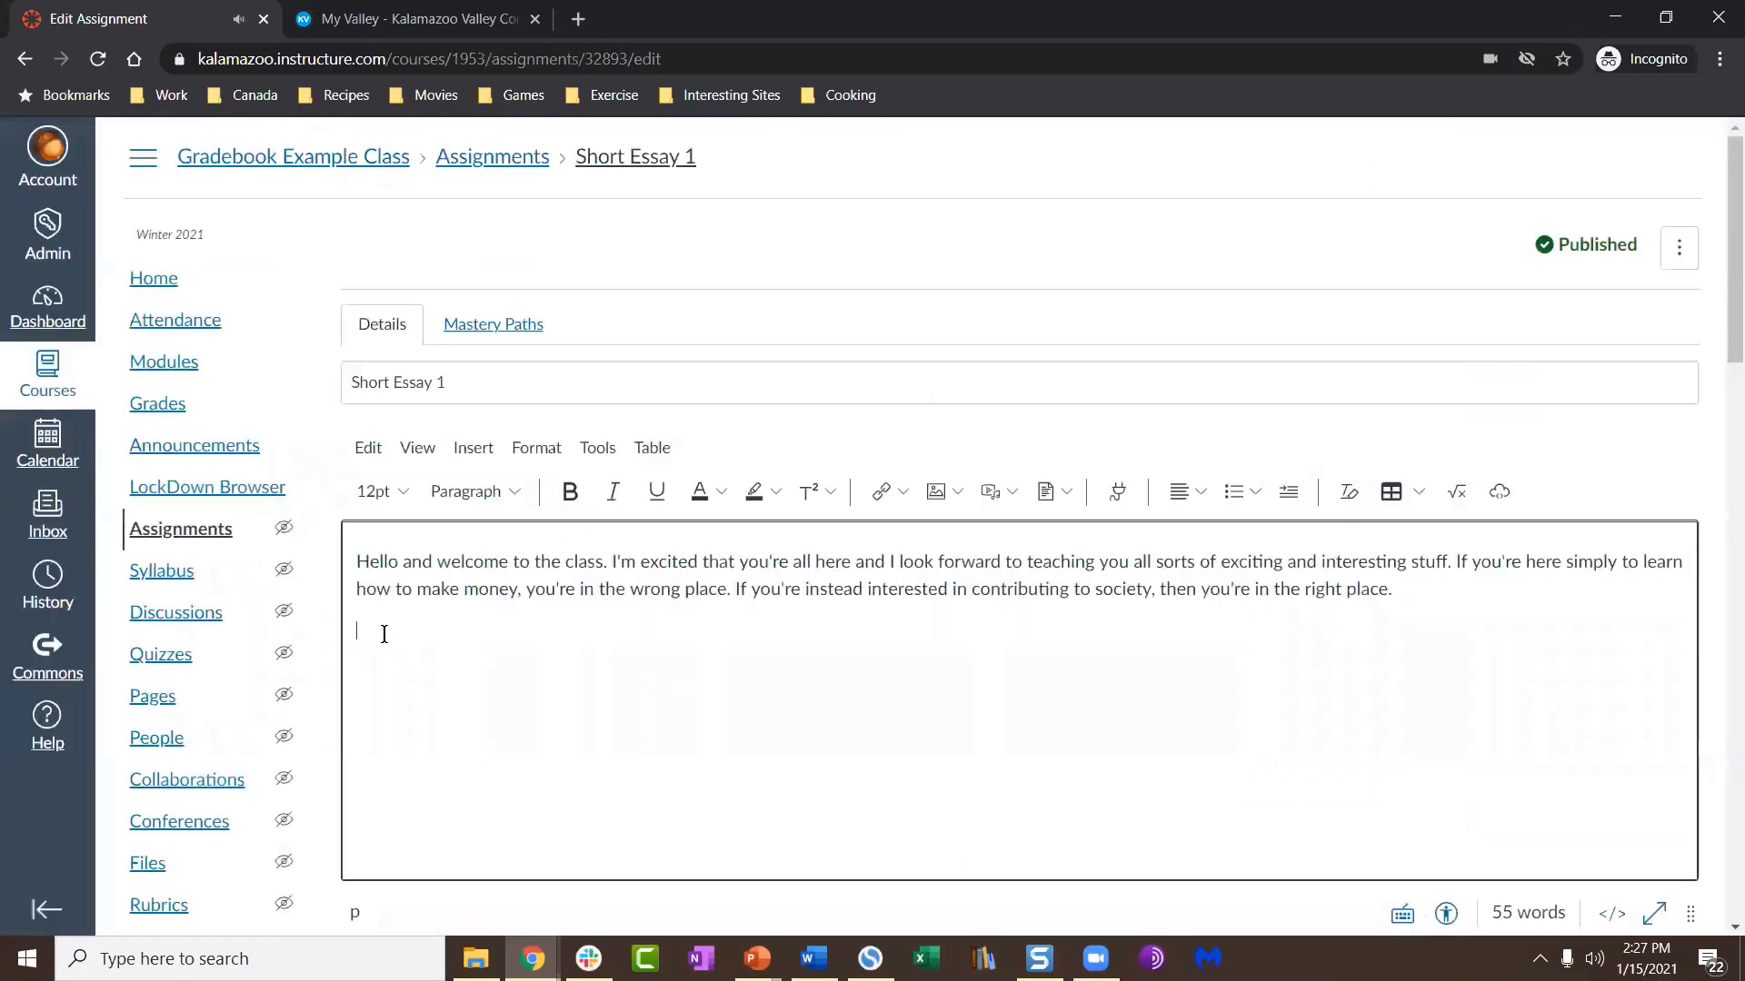
Step: Look through the image, media and document options available for insertion into the description
left_click(436, 454)
mouse_move(468, 450)
mouse_move(525, 525)
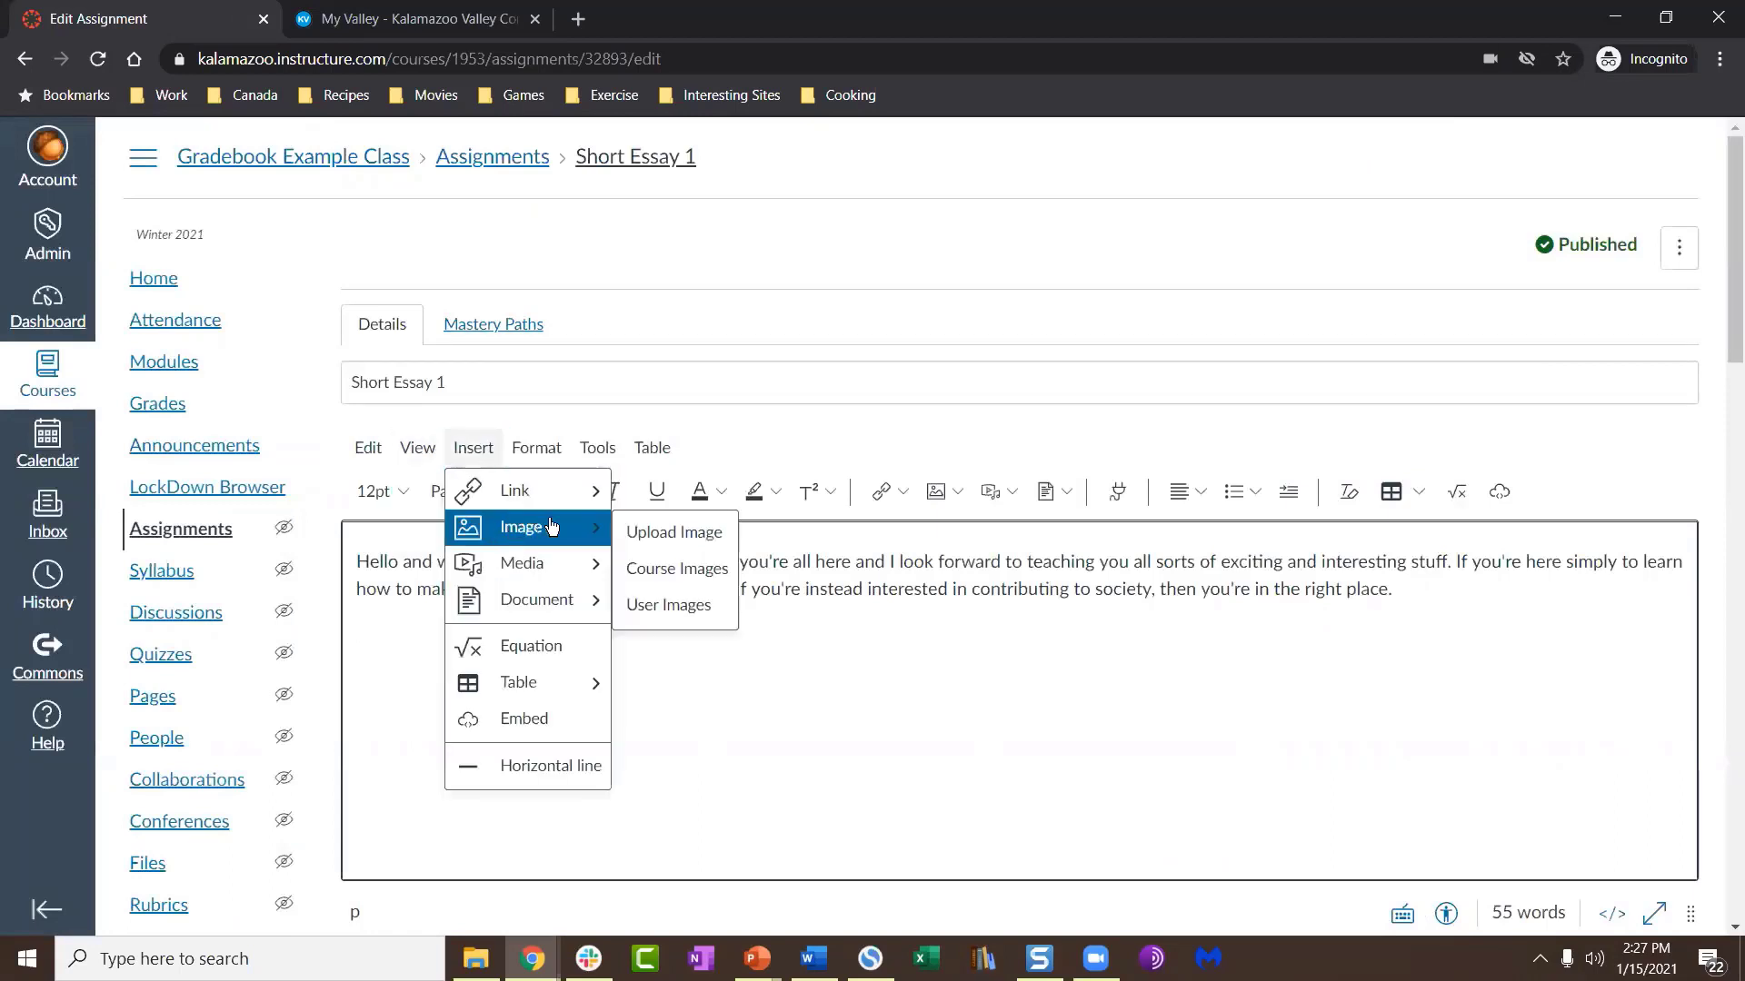
mouse_move(557, 567)
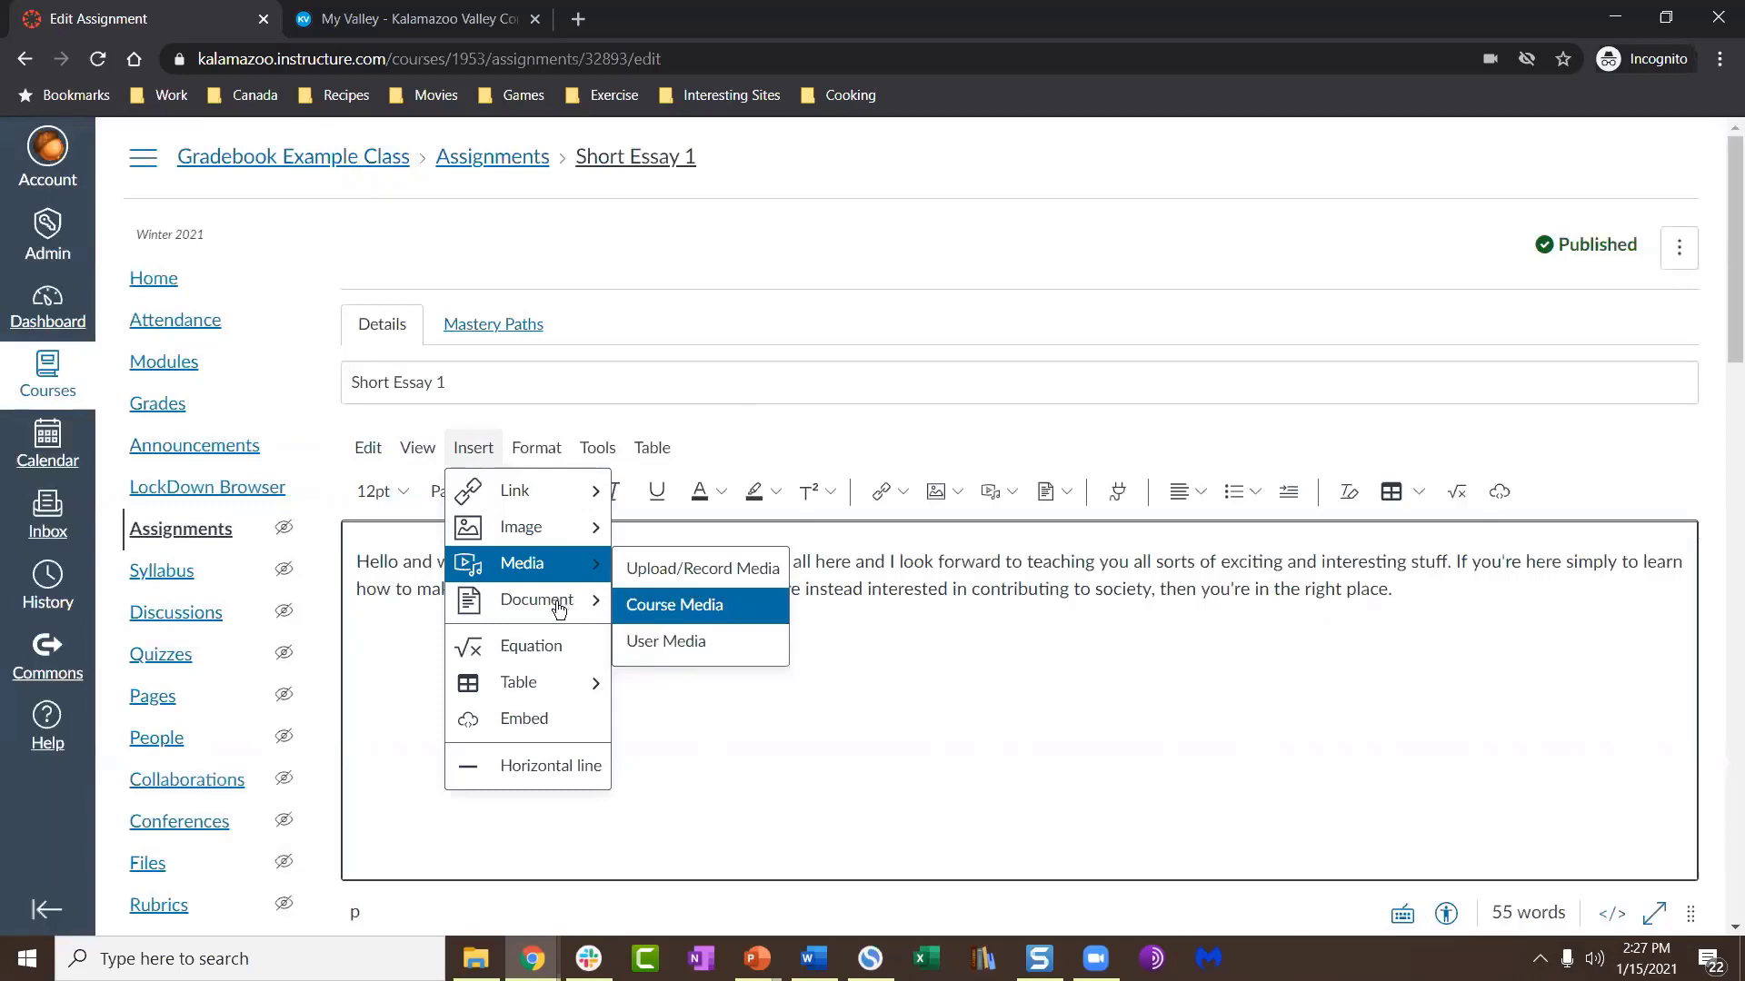
mouse_move(559, 609)
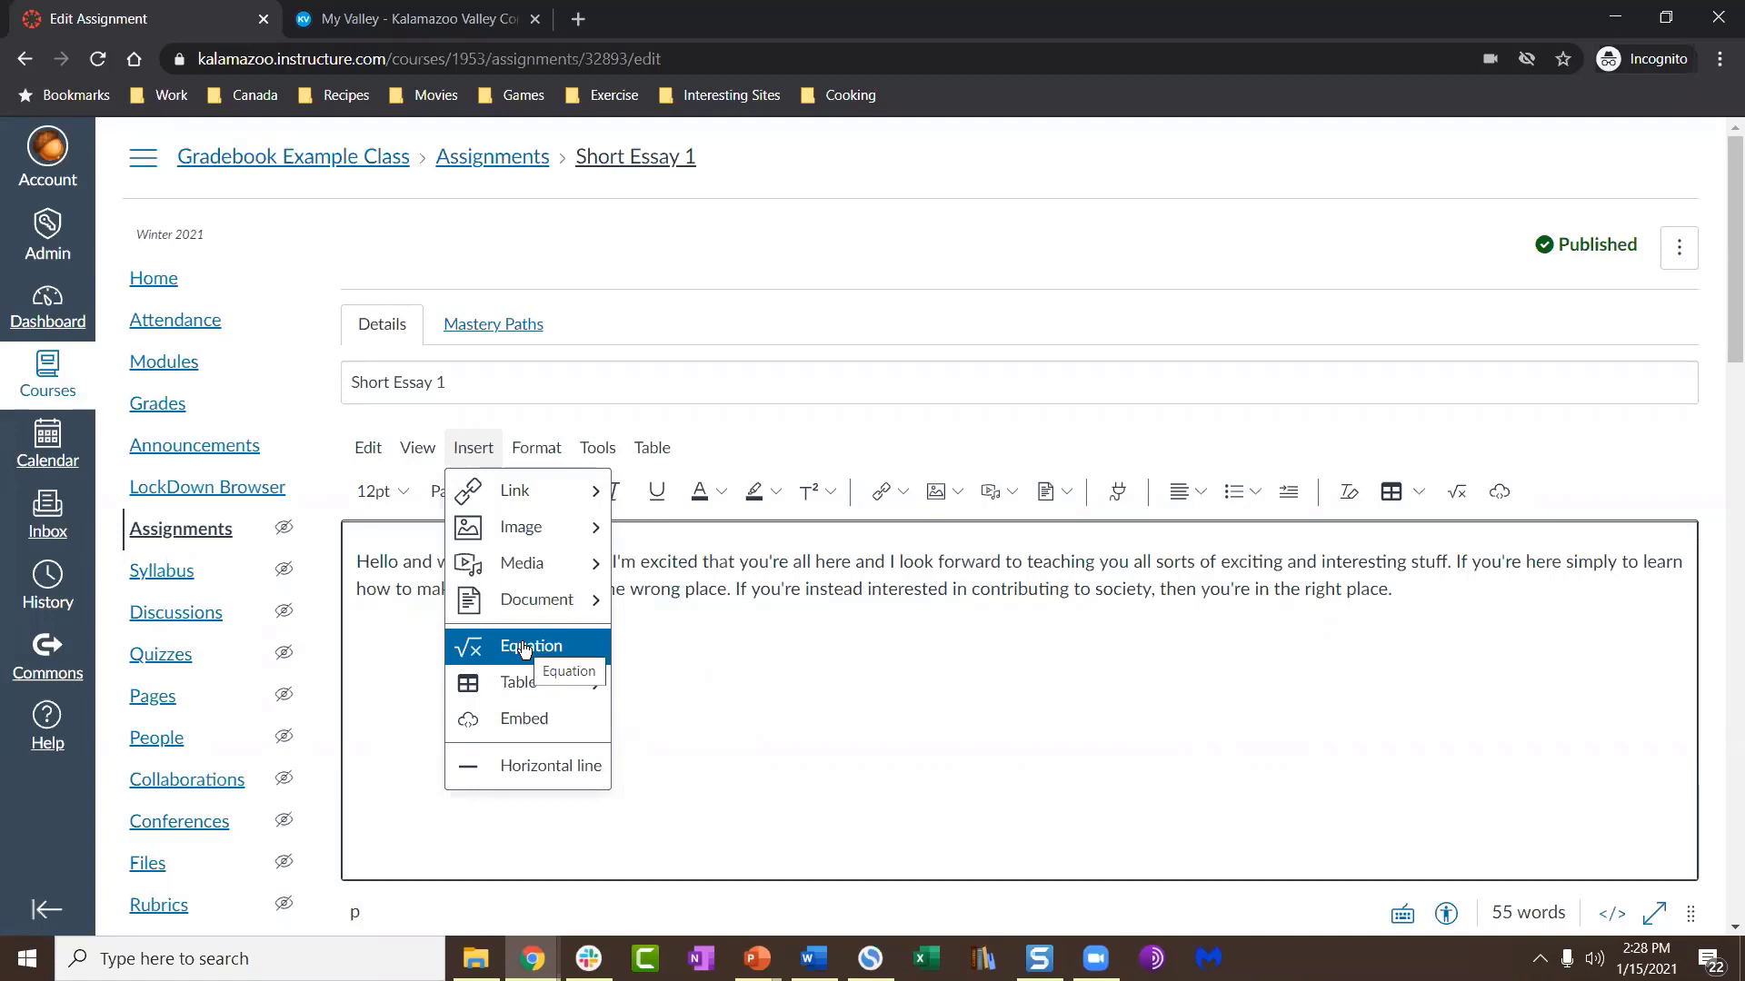
Step: Open the equation editor and browse its Greek, Operators, Relationships, Arrows and Delimiters symbol sets
left_click(524, 647)
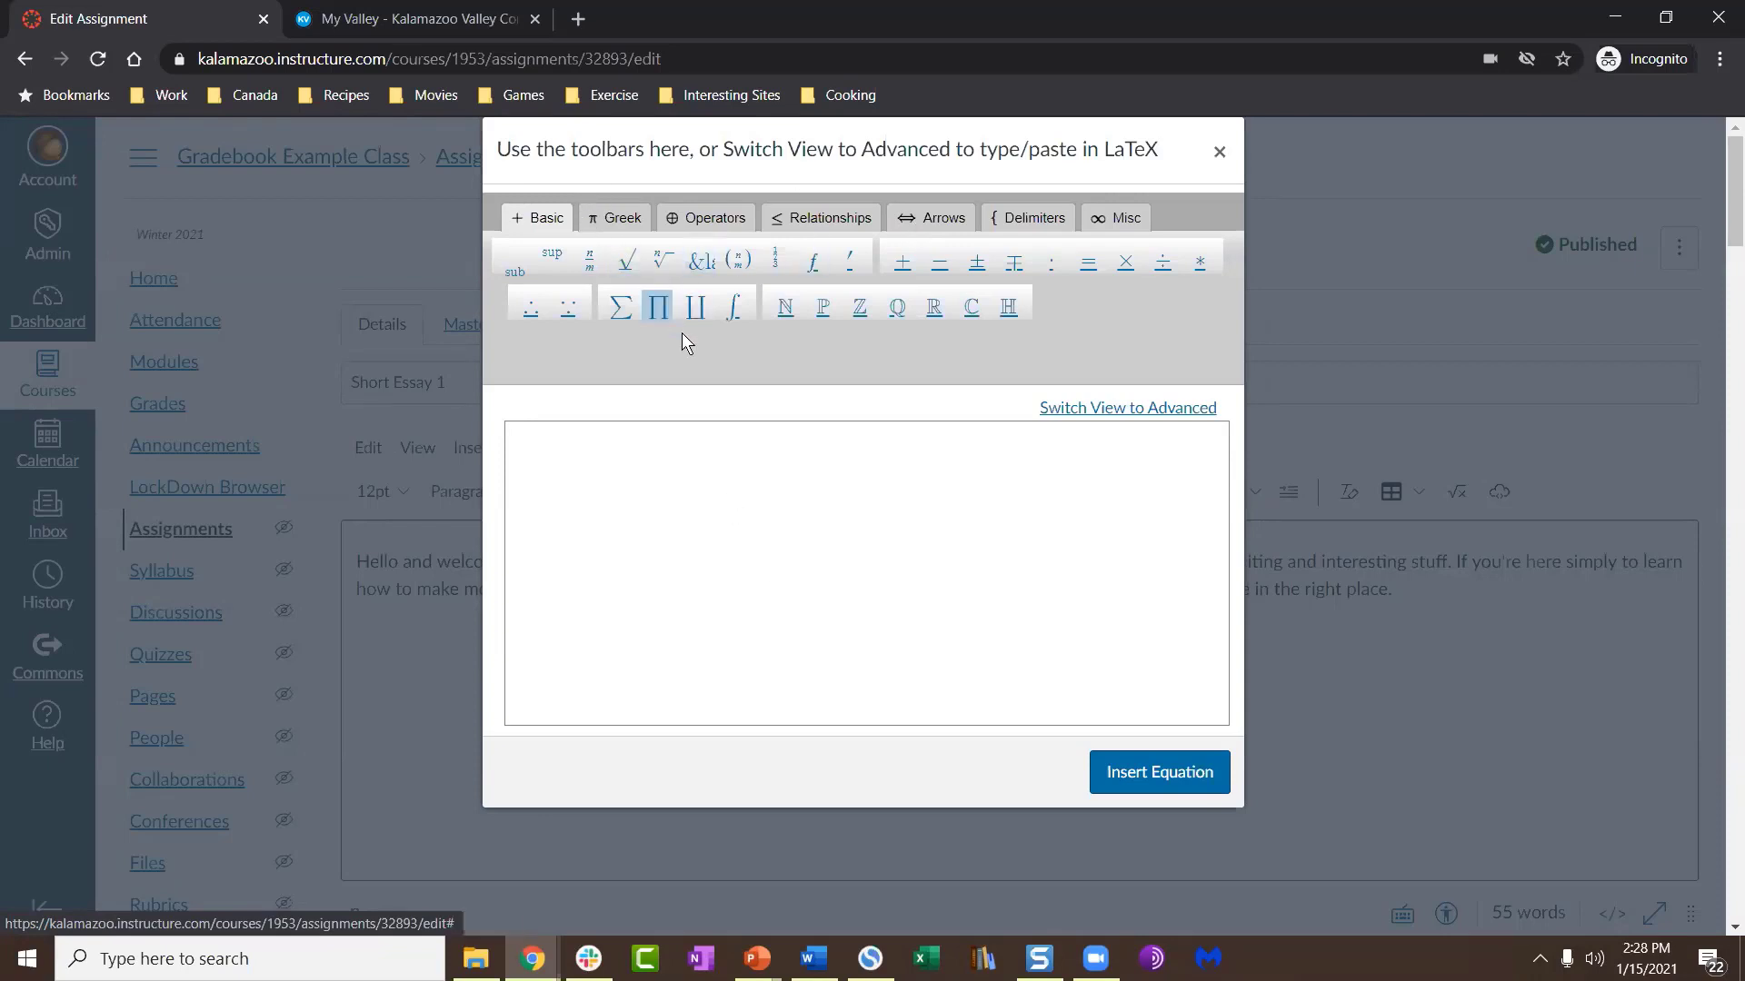
left_click(623, 218)
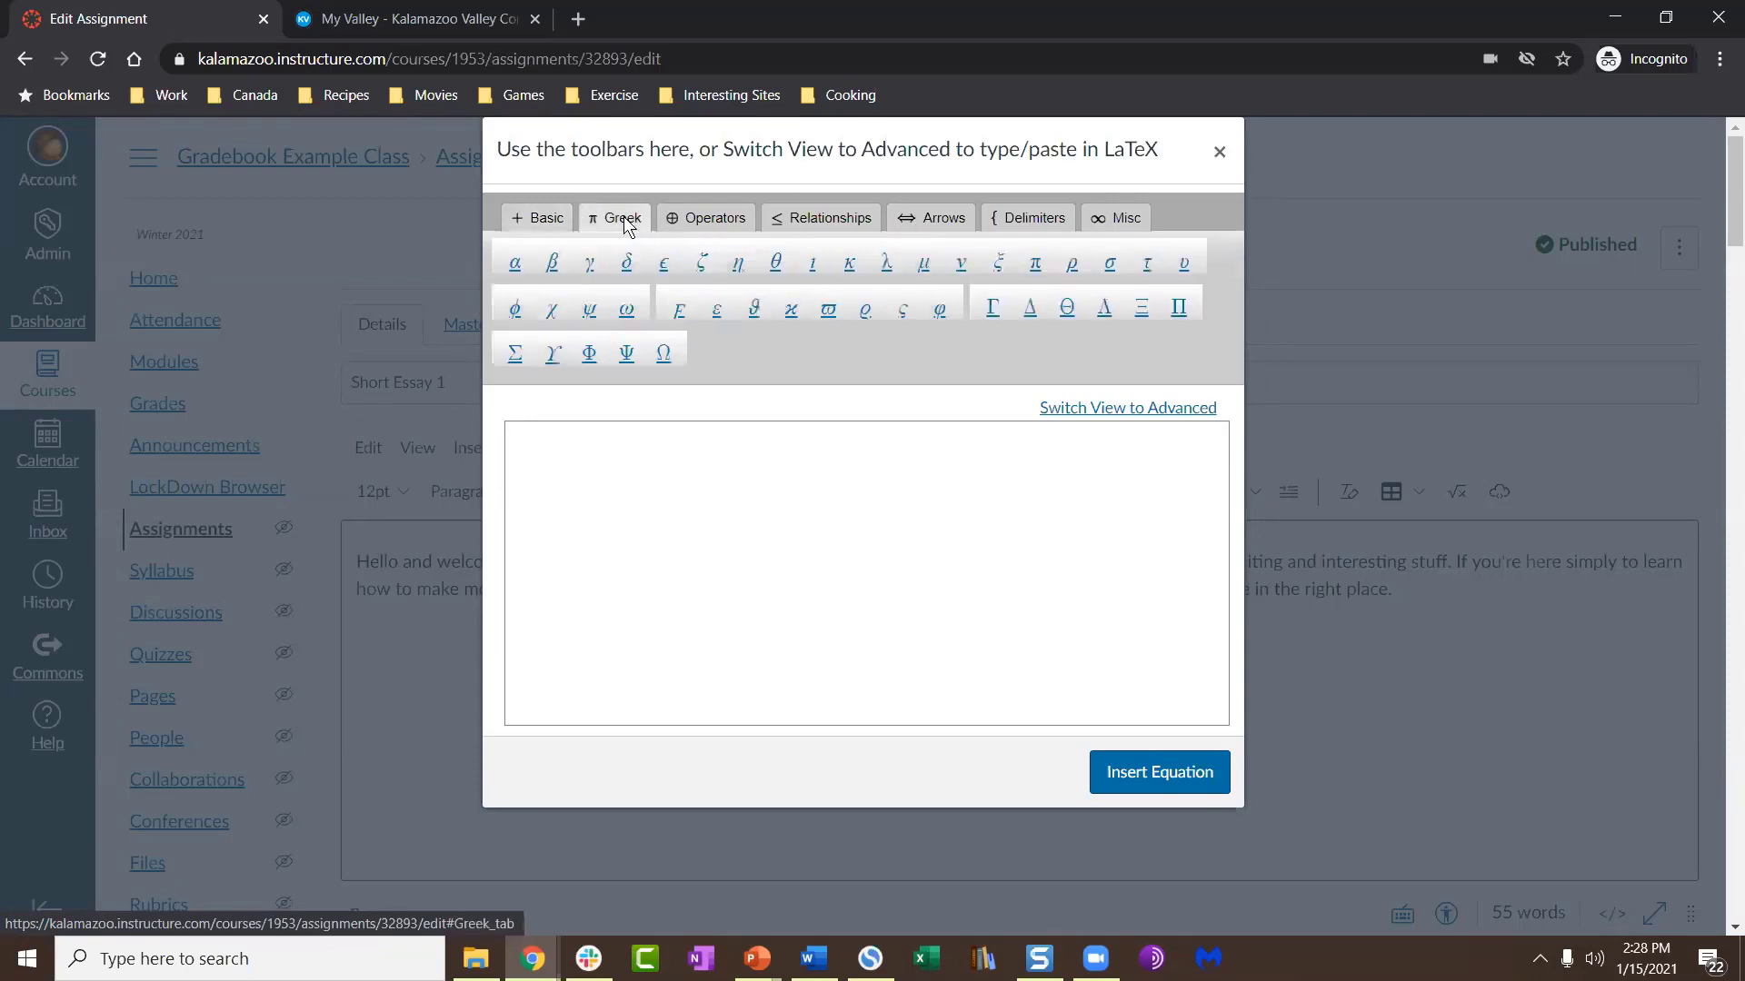
left_click(671, 218)
left_click(790, 224)
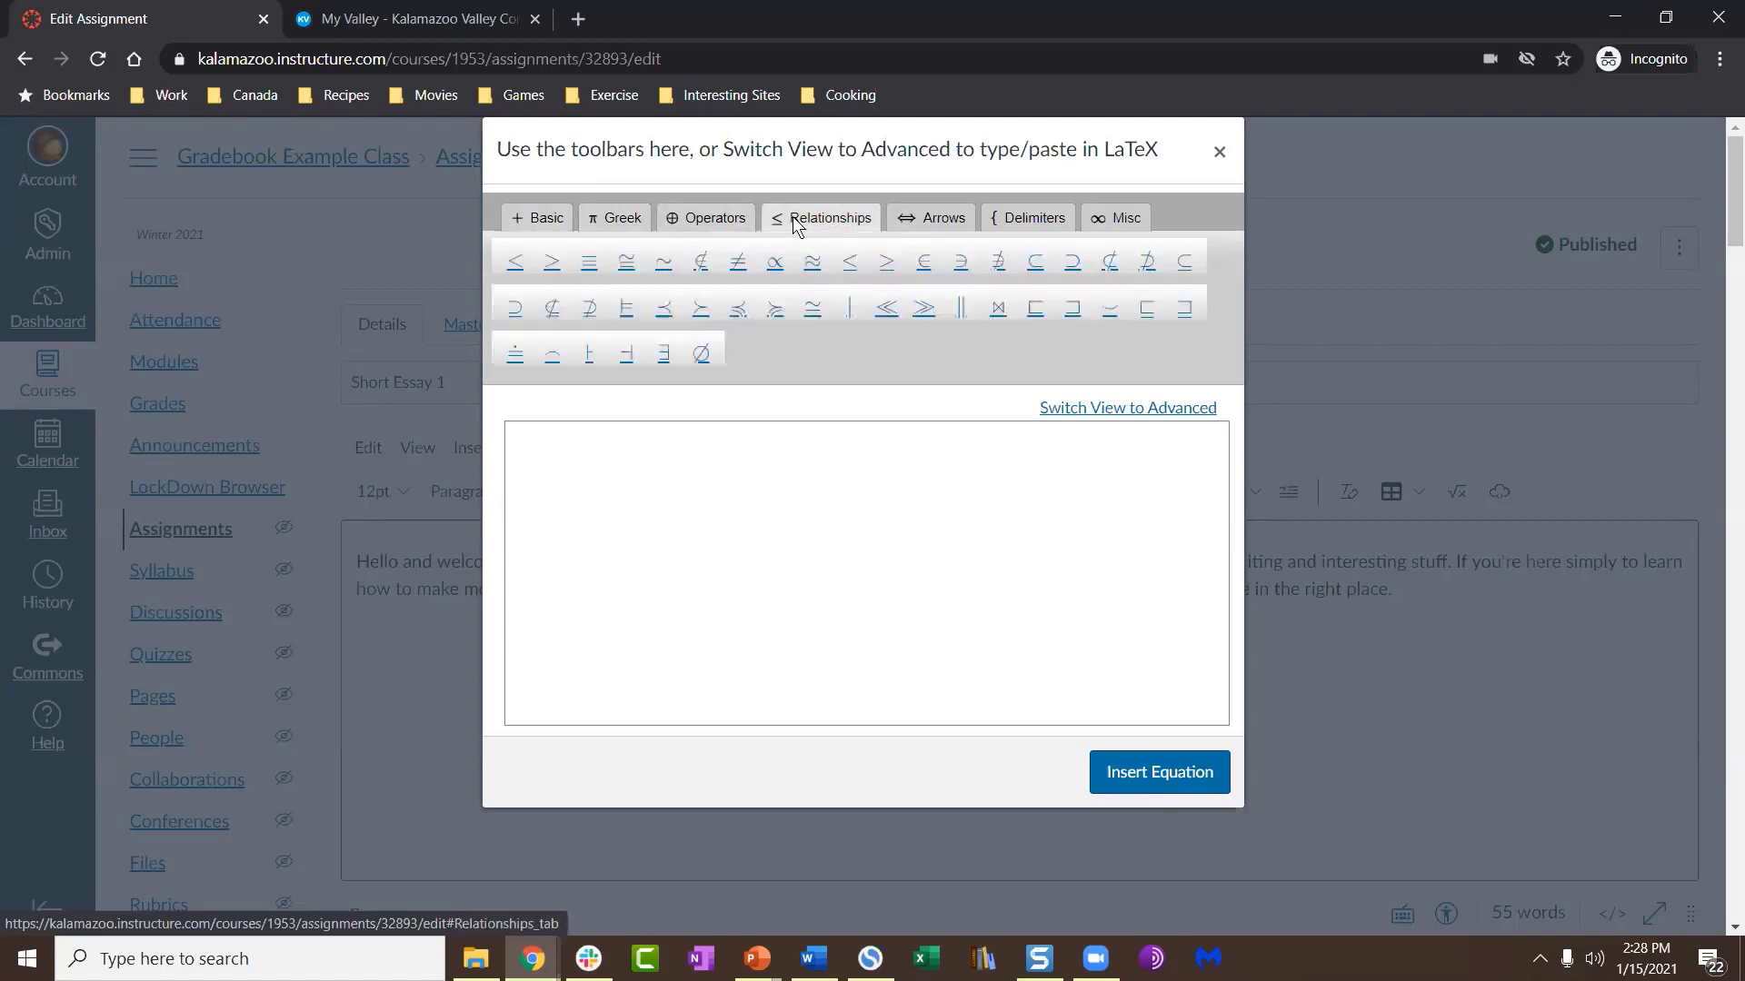
left_click(914, 218)
left_click(1017, 220)
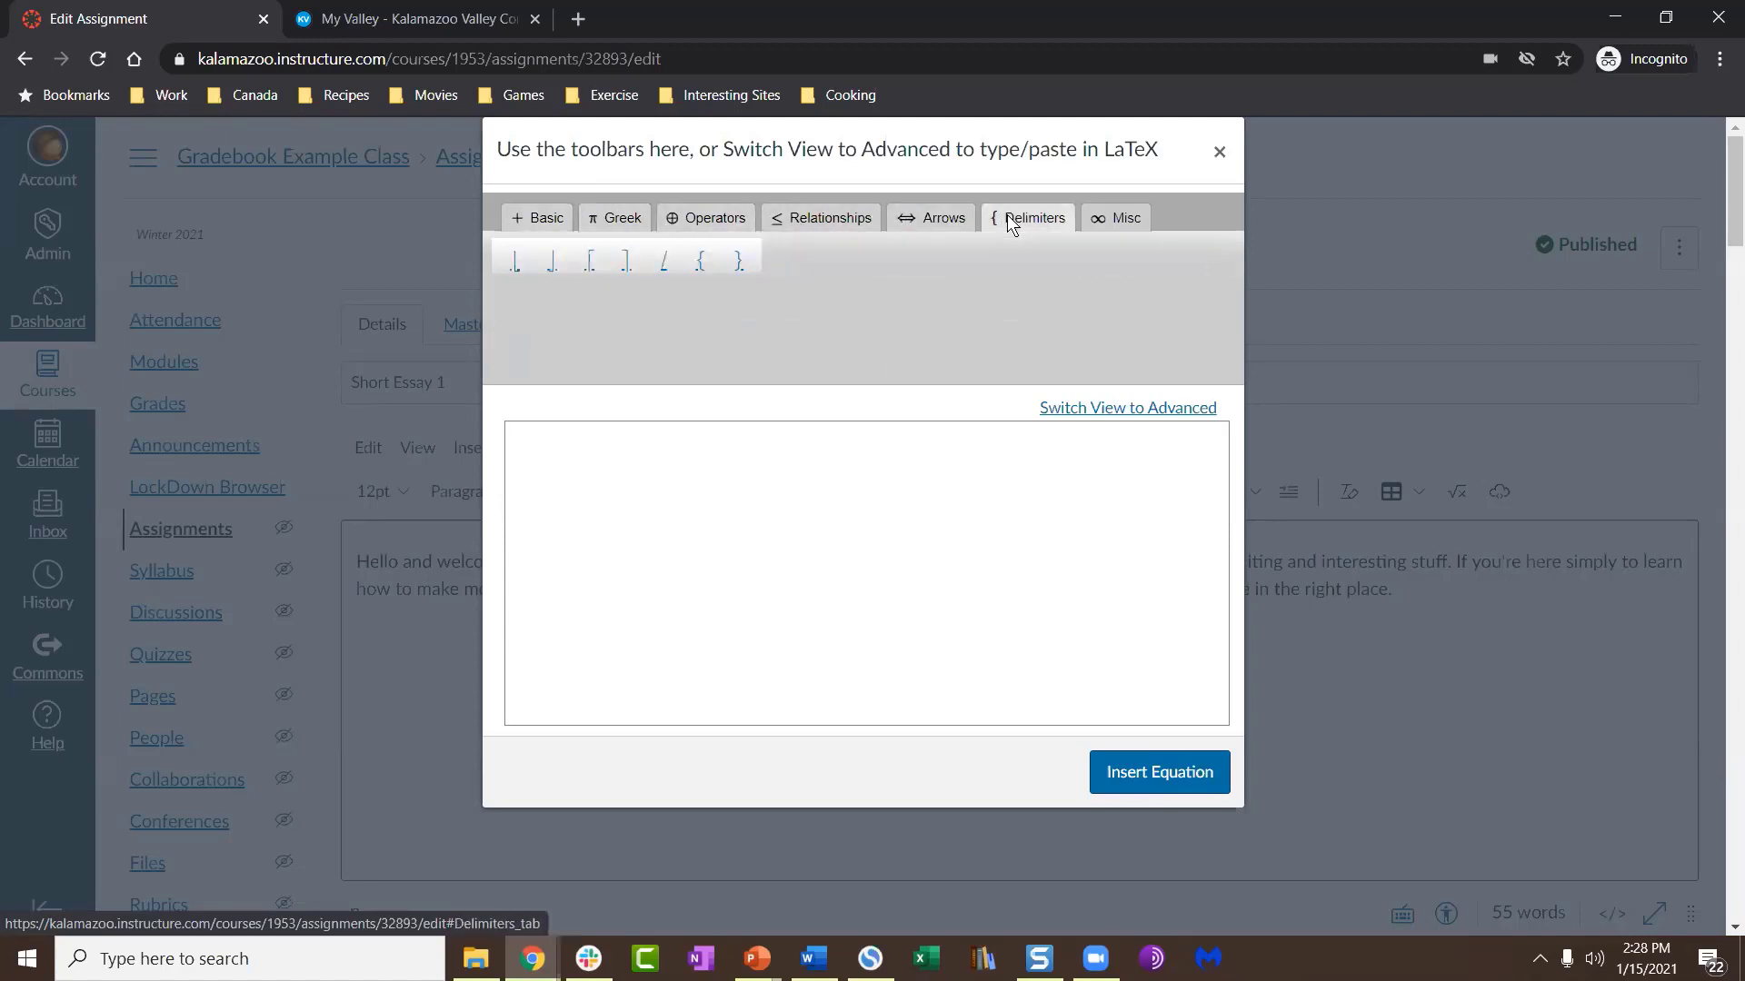
Step: Compose the expression 2 + 7 > 7 + 2 in the equation editor, using the greater-than symbol from the relationship symbols
left_click(765, 460)
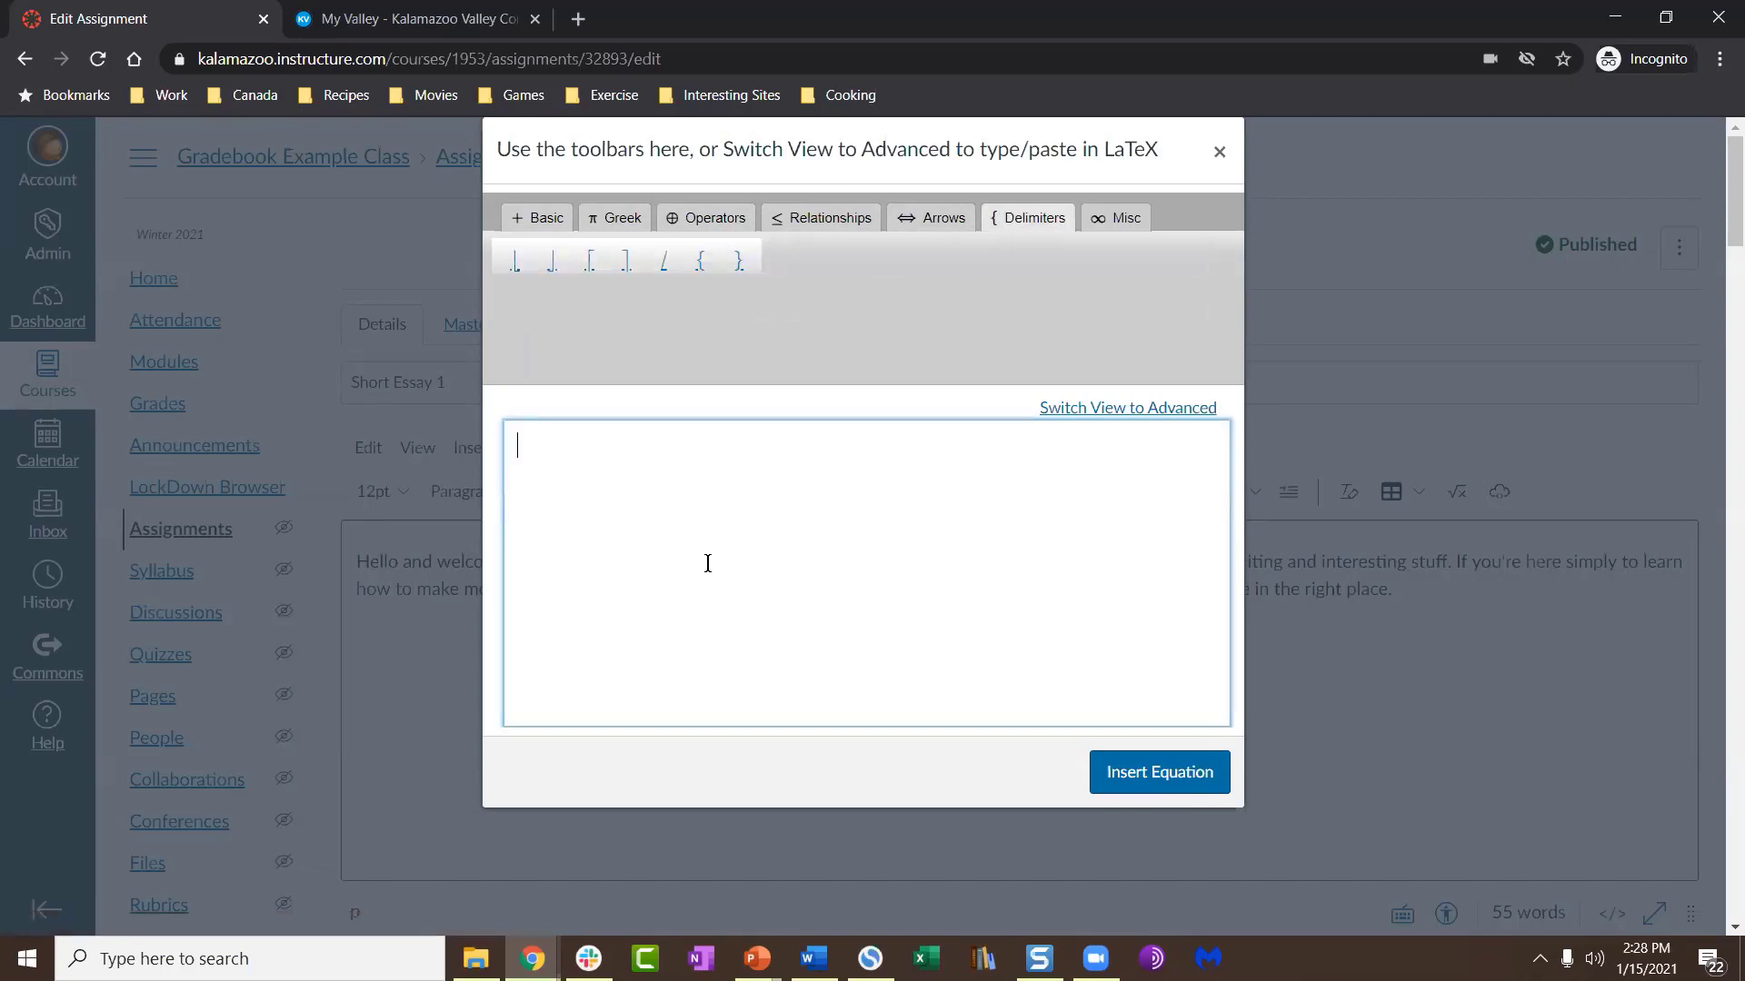
type("2/")
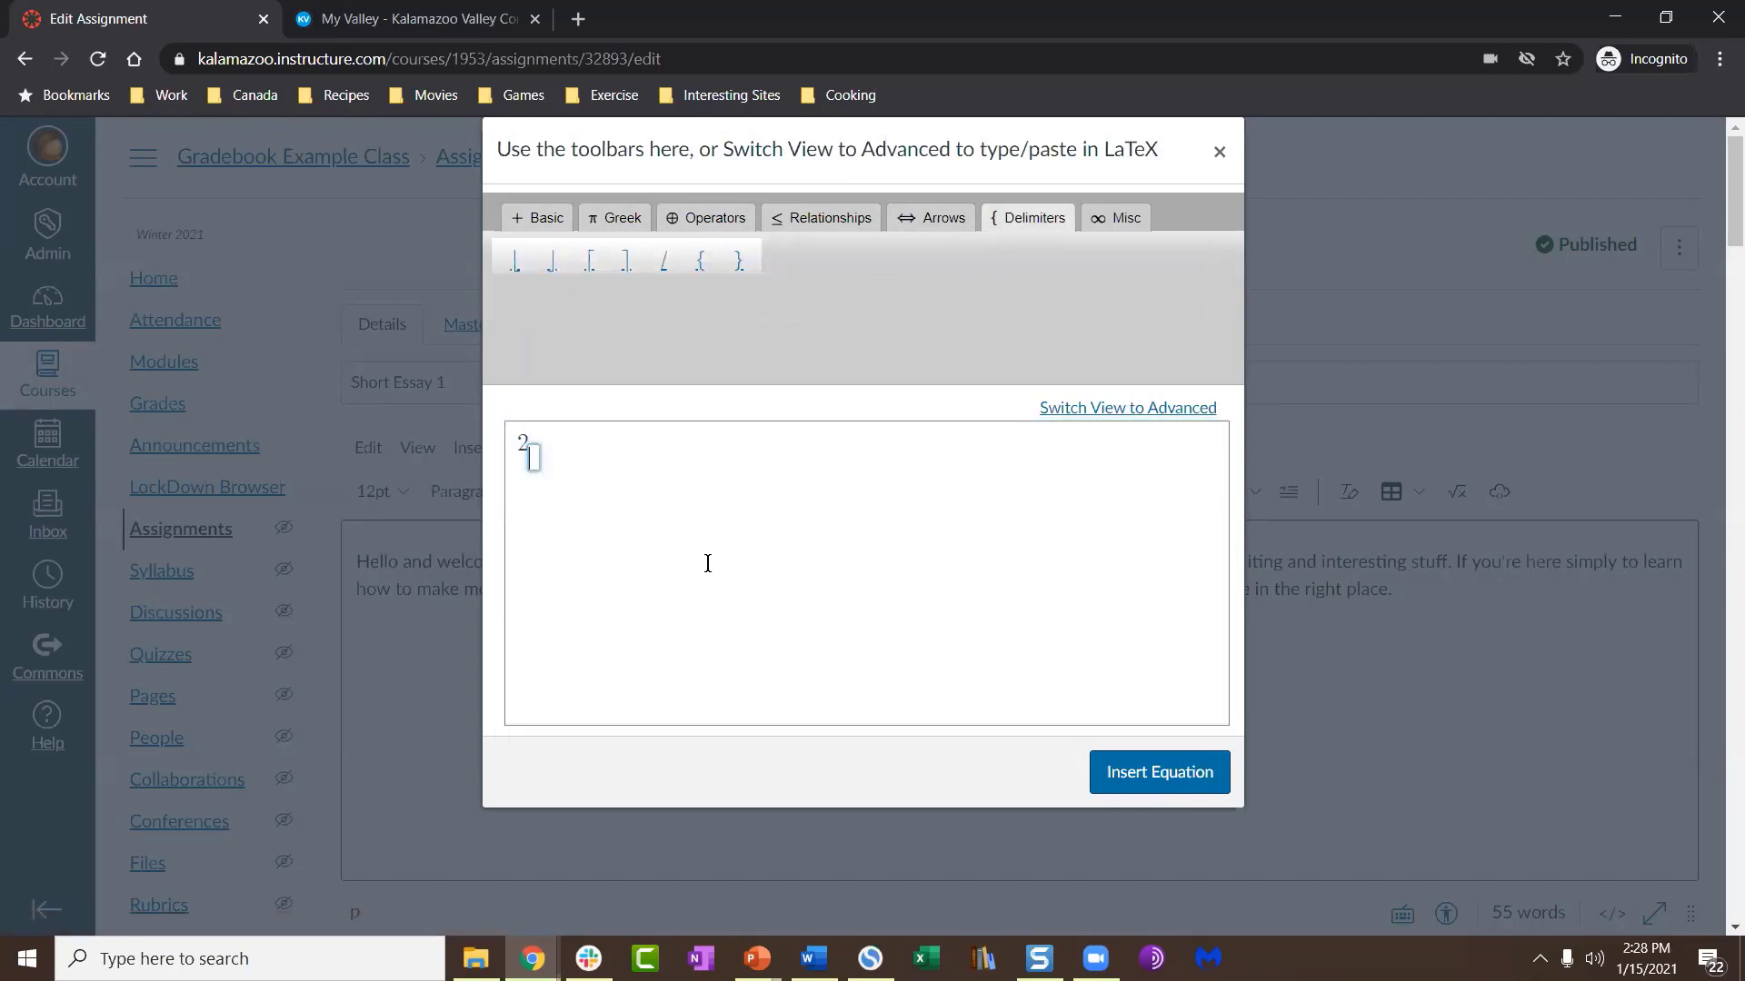
key("BackSpace")
type("+7")
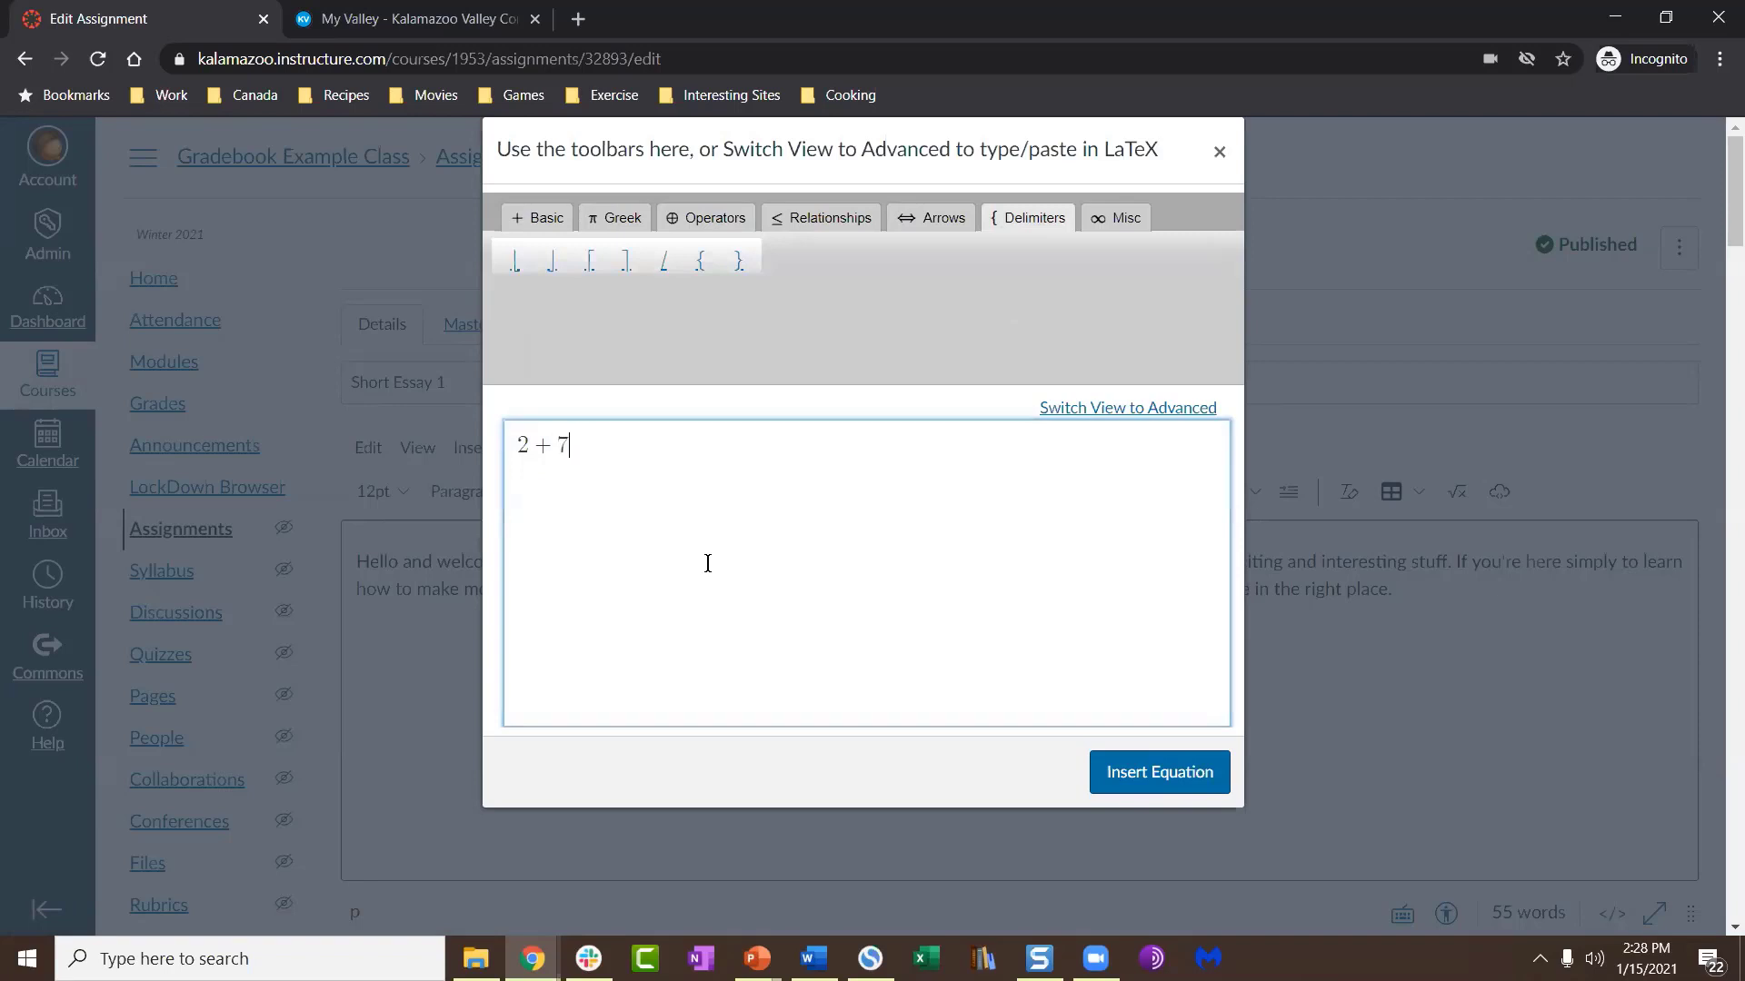
left_click(812, 209)
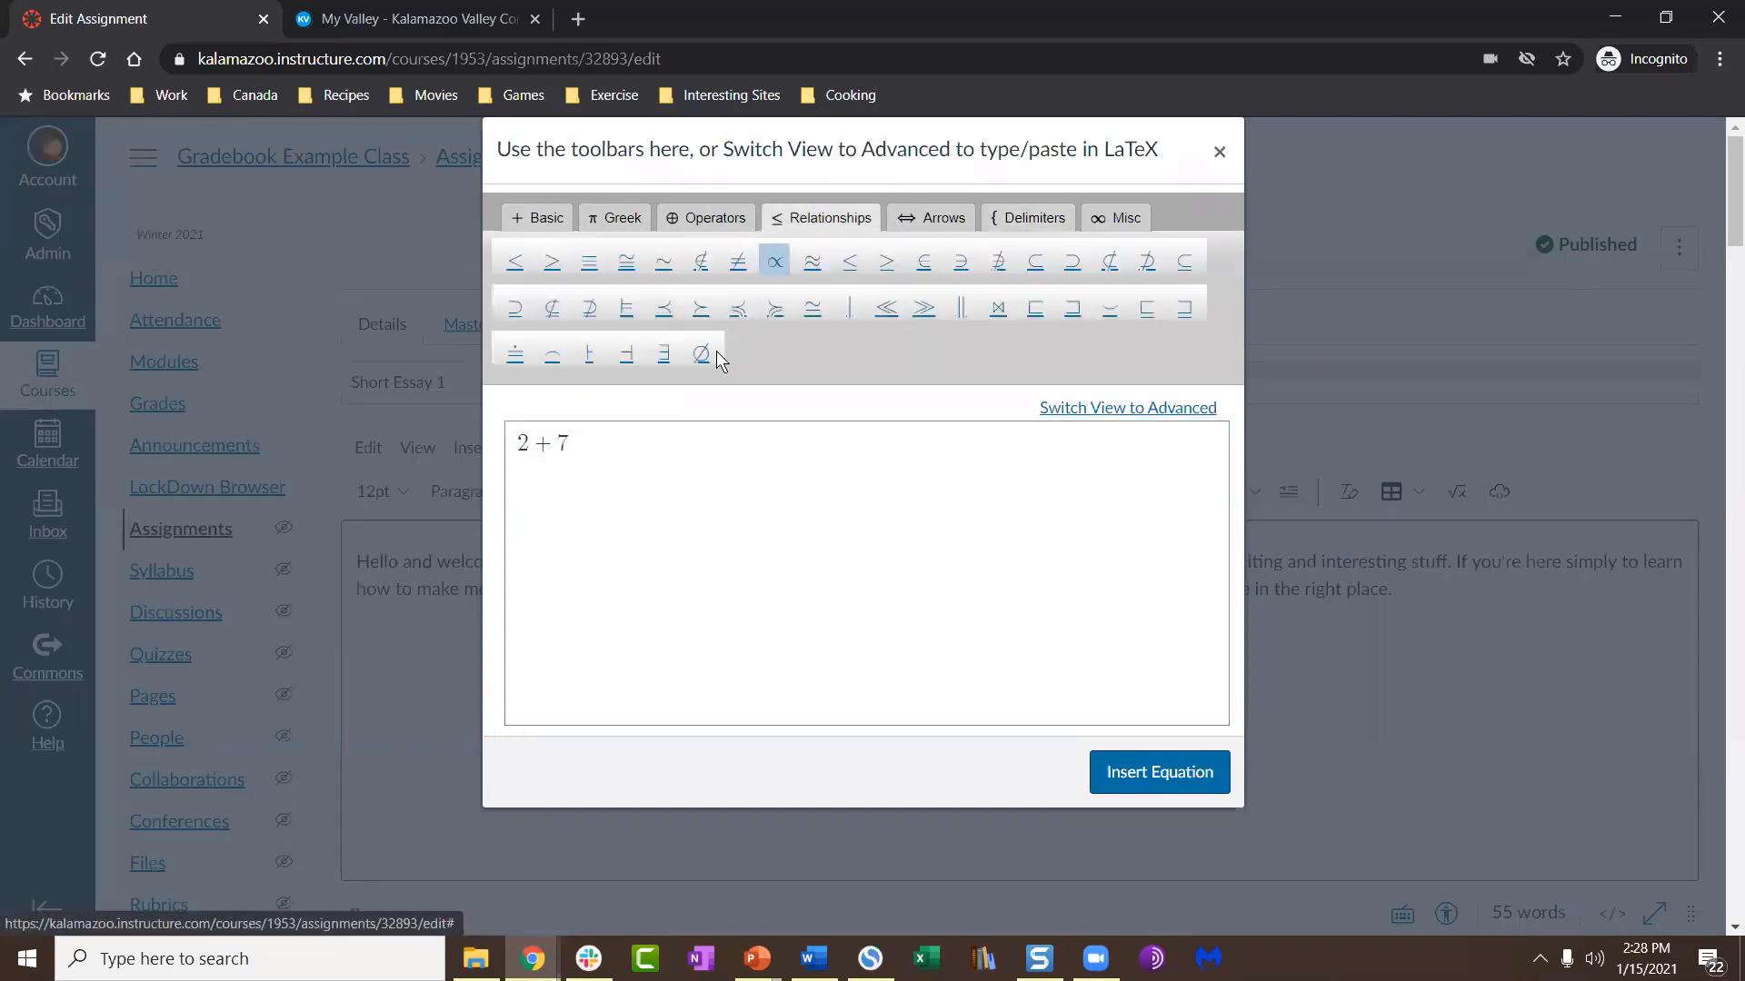
left_click(552, 263)
type("7 + ")
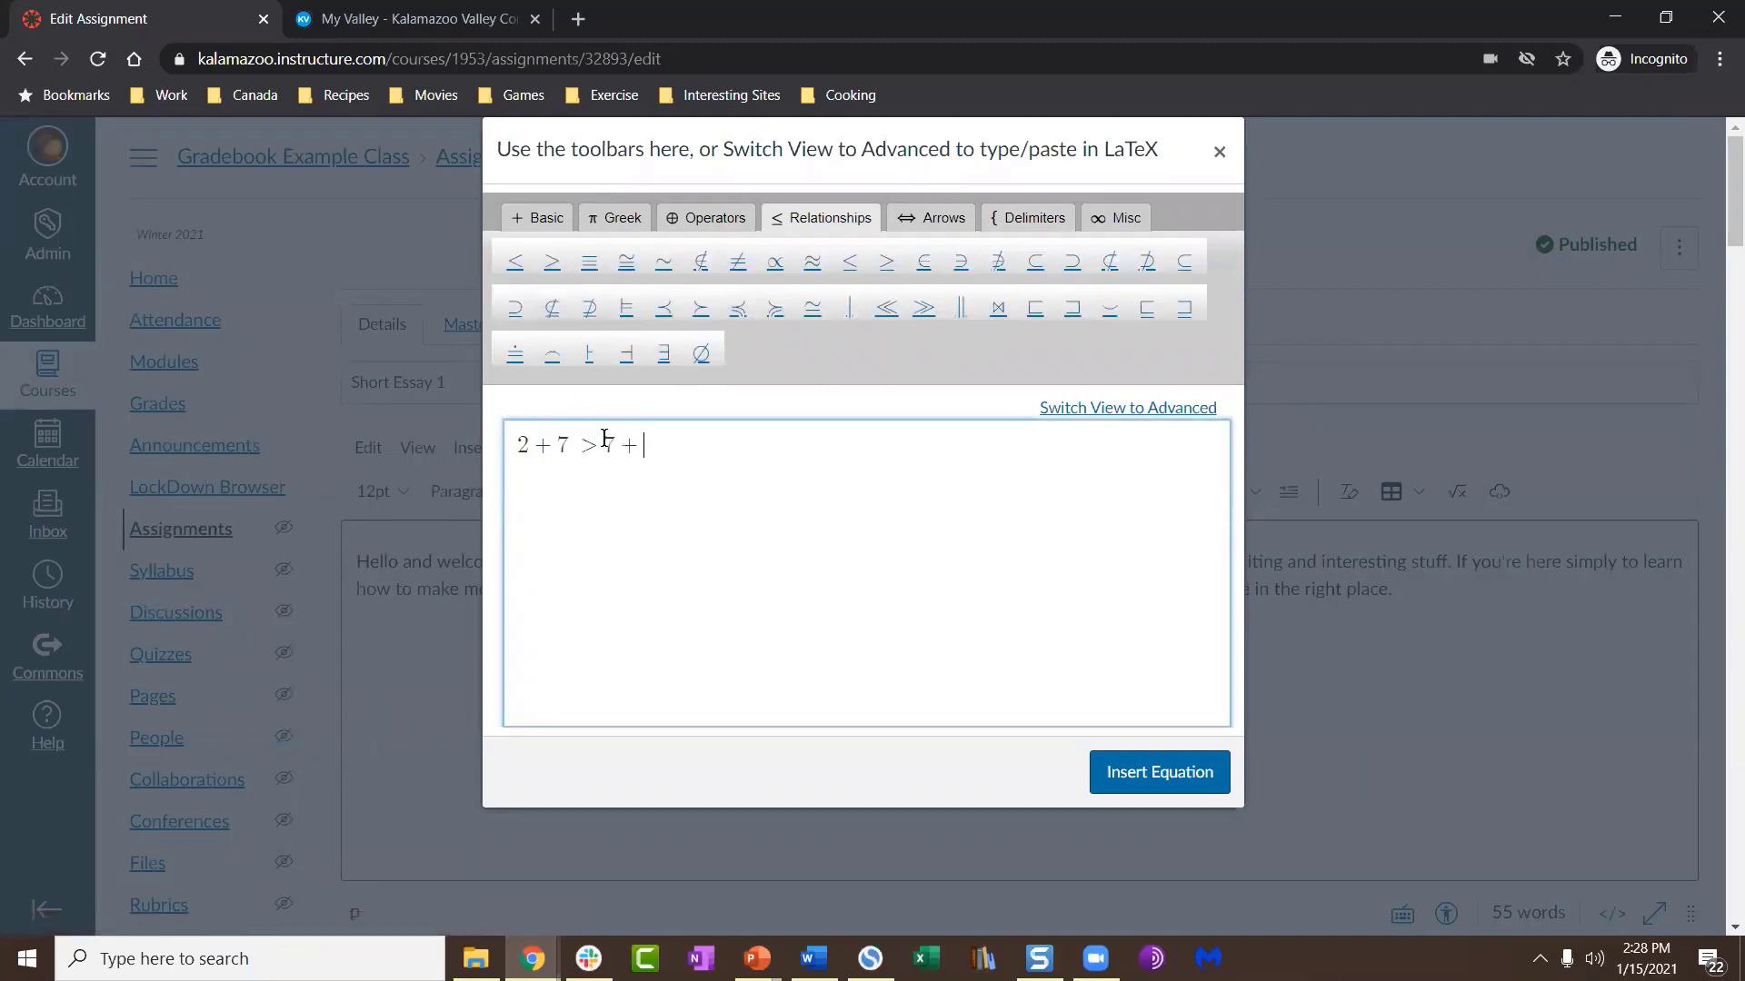
type("2")
Step: Compare the equation in the Advanced LaTeX and Basic views, then close the equation editor without inserting it
left_click_drag(681, 448, 506, 436)
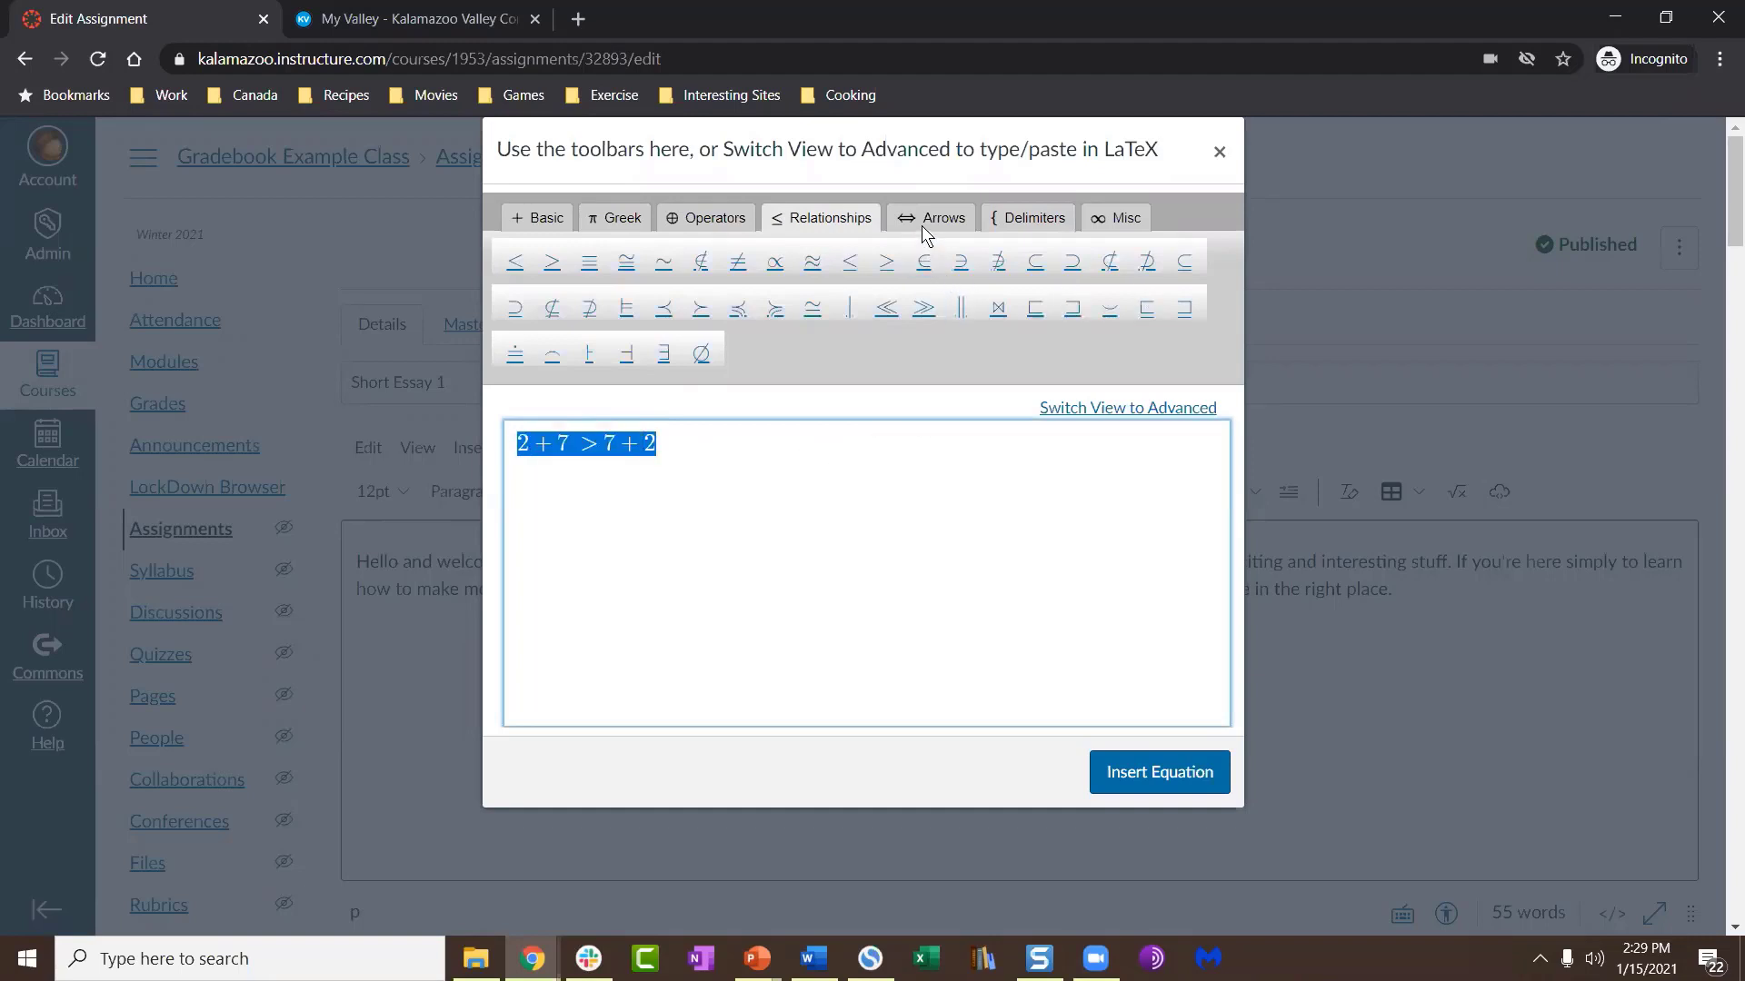
left_click(1007, 218)
left_click(1109, 214)
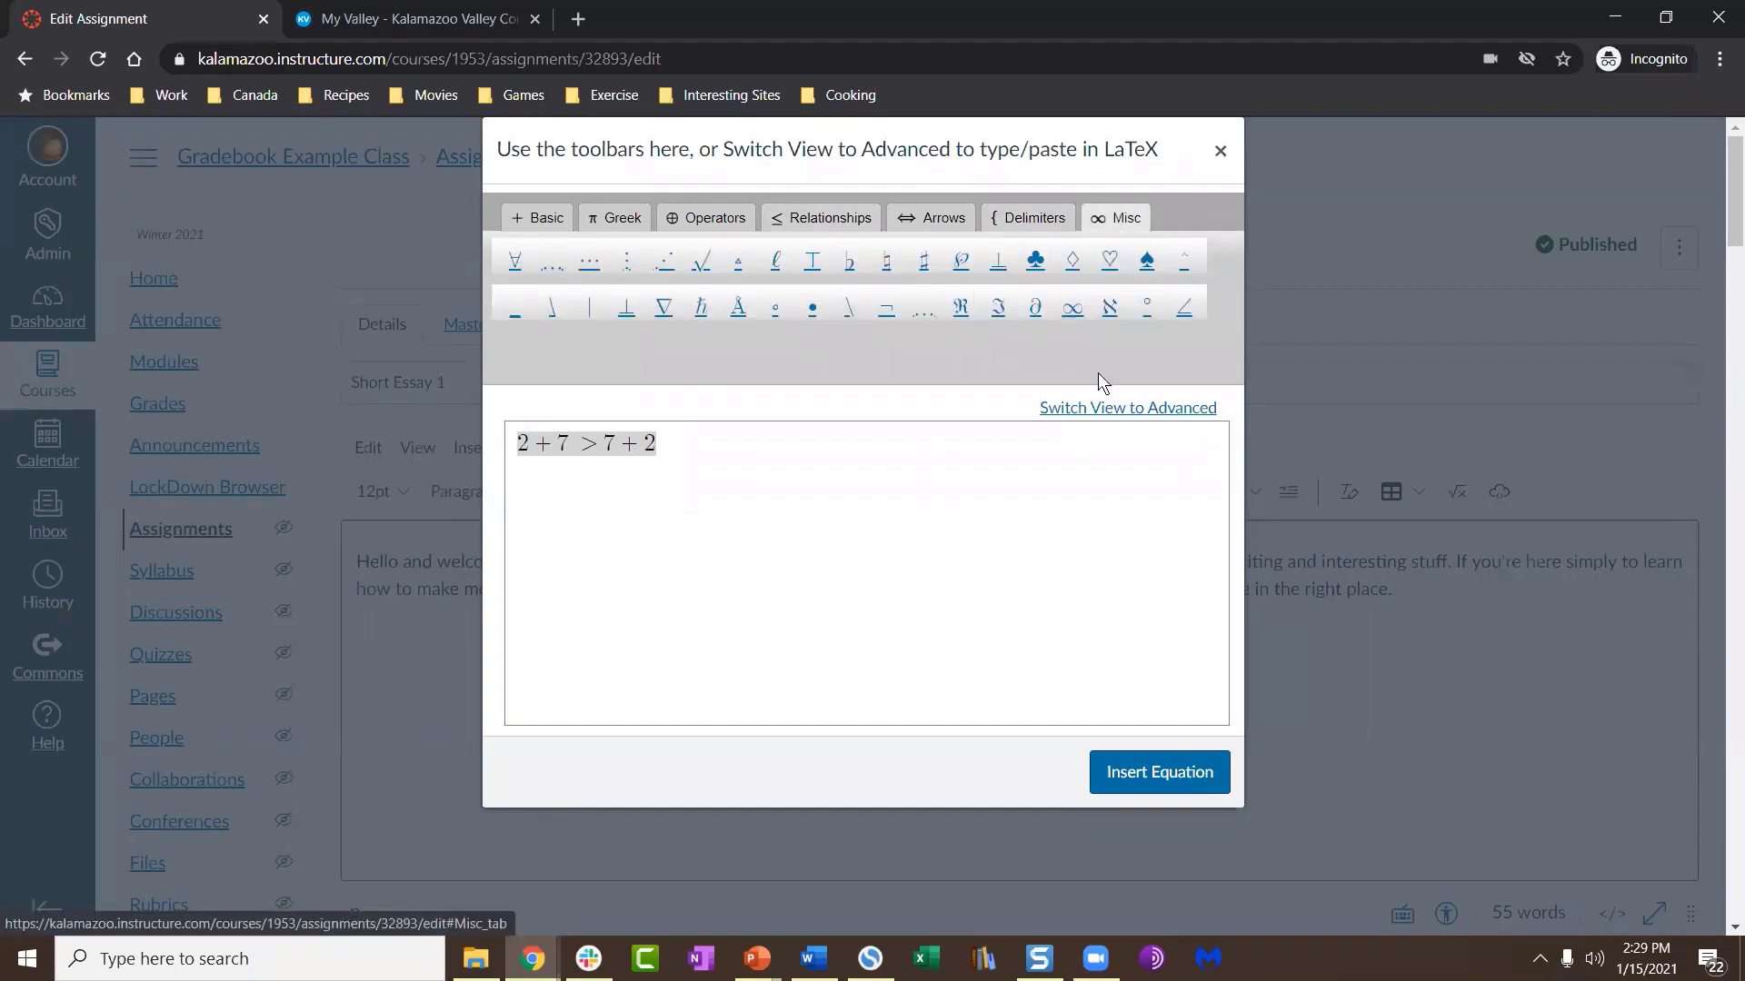
left_click(1062, 409)
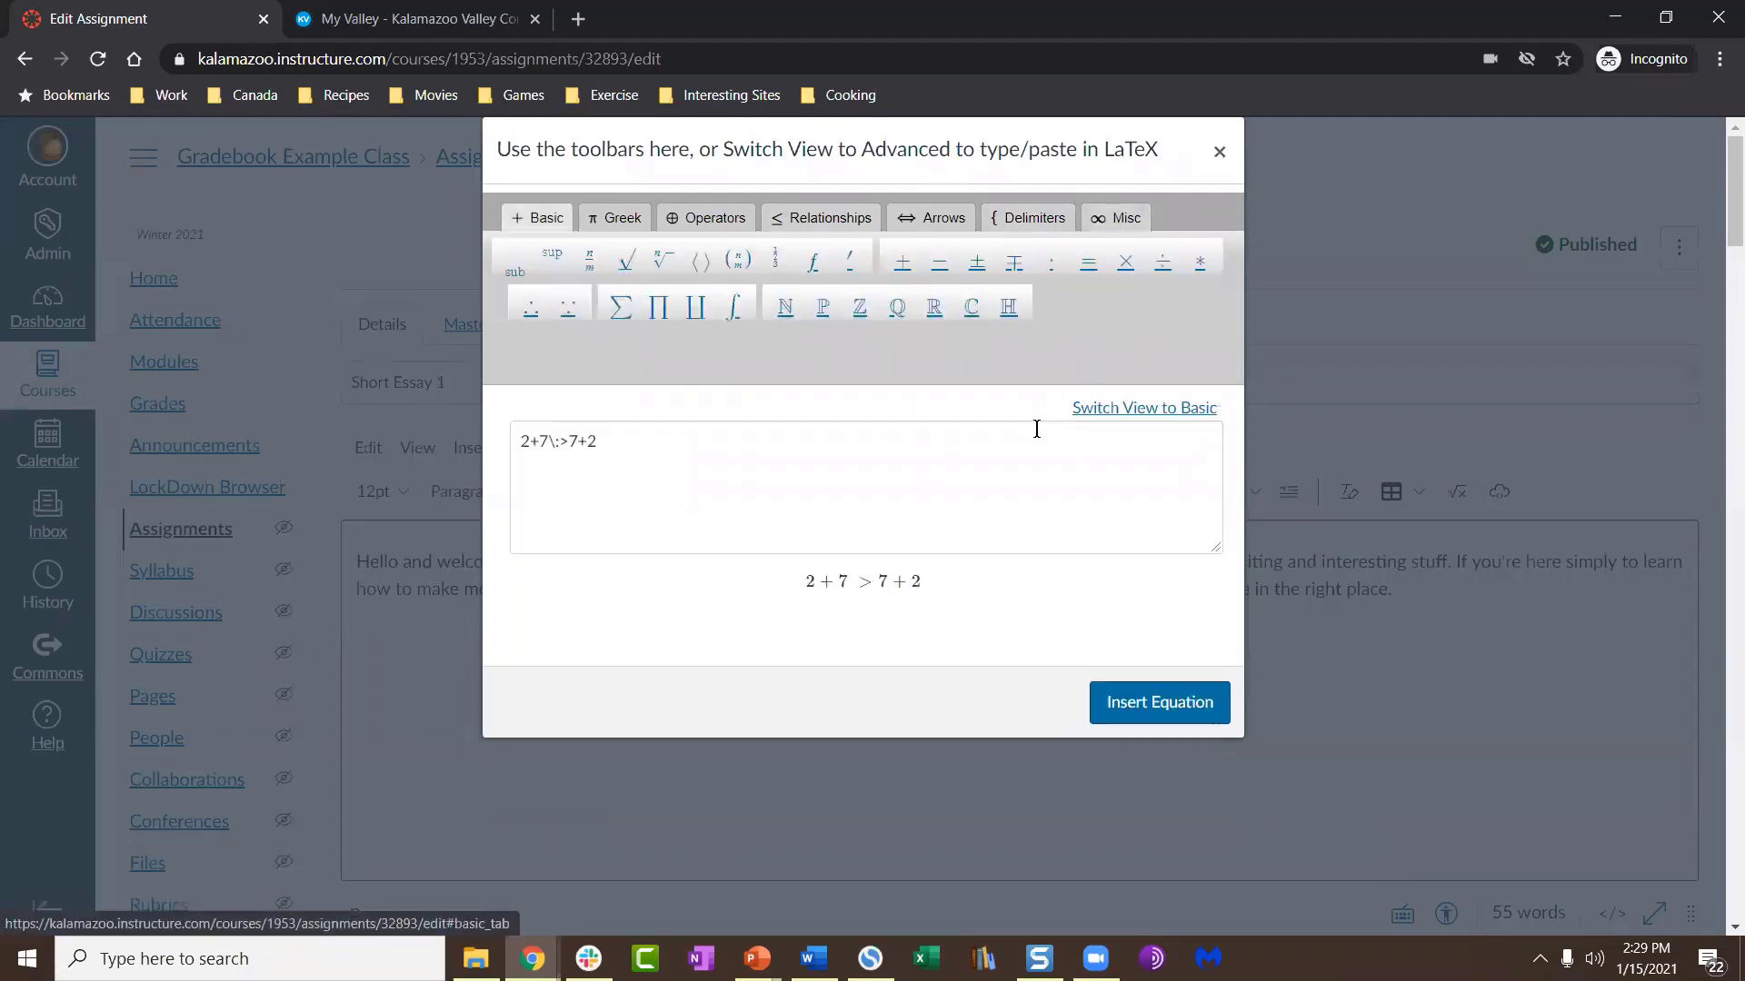
left_click(1095, 410)
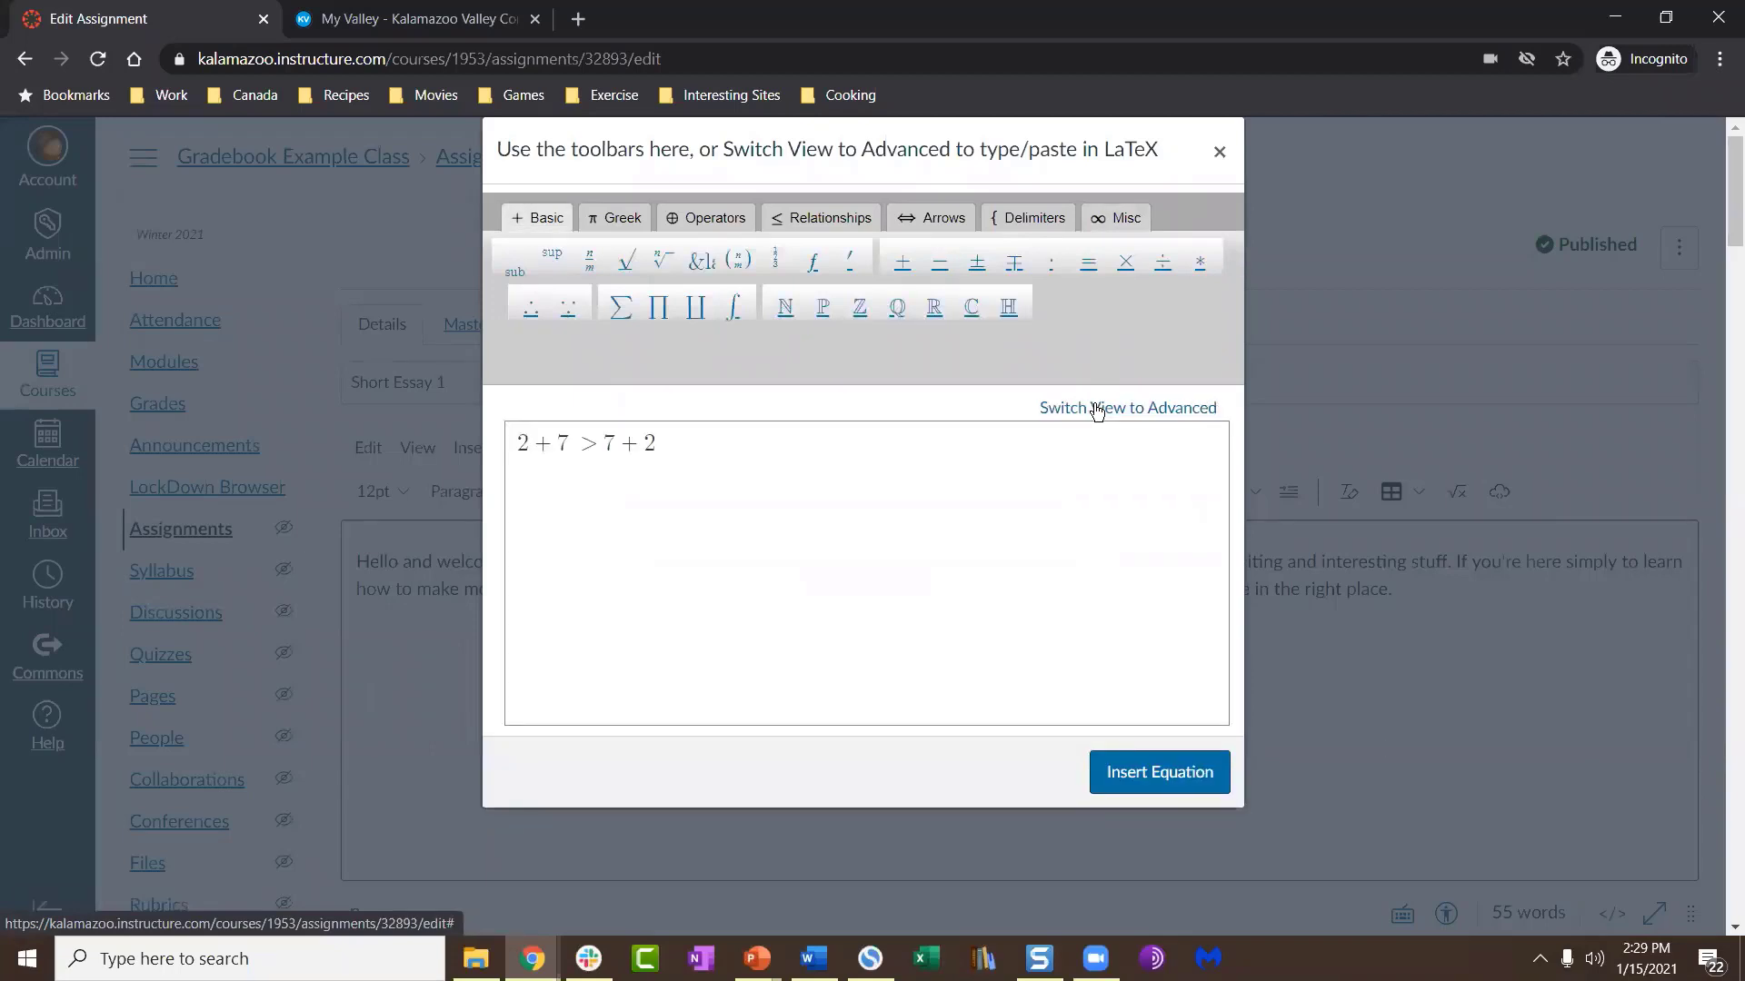
left_click(1096, 410)
left_click(1096, 410)
left_click(1096, 410)
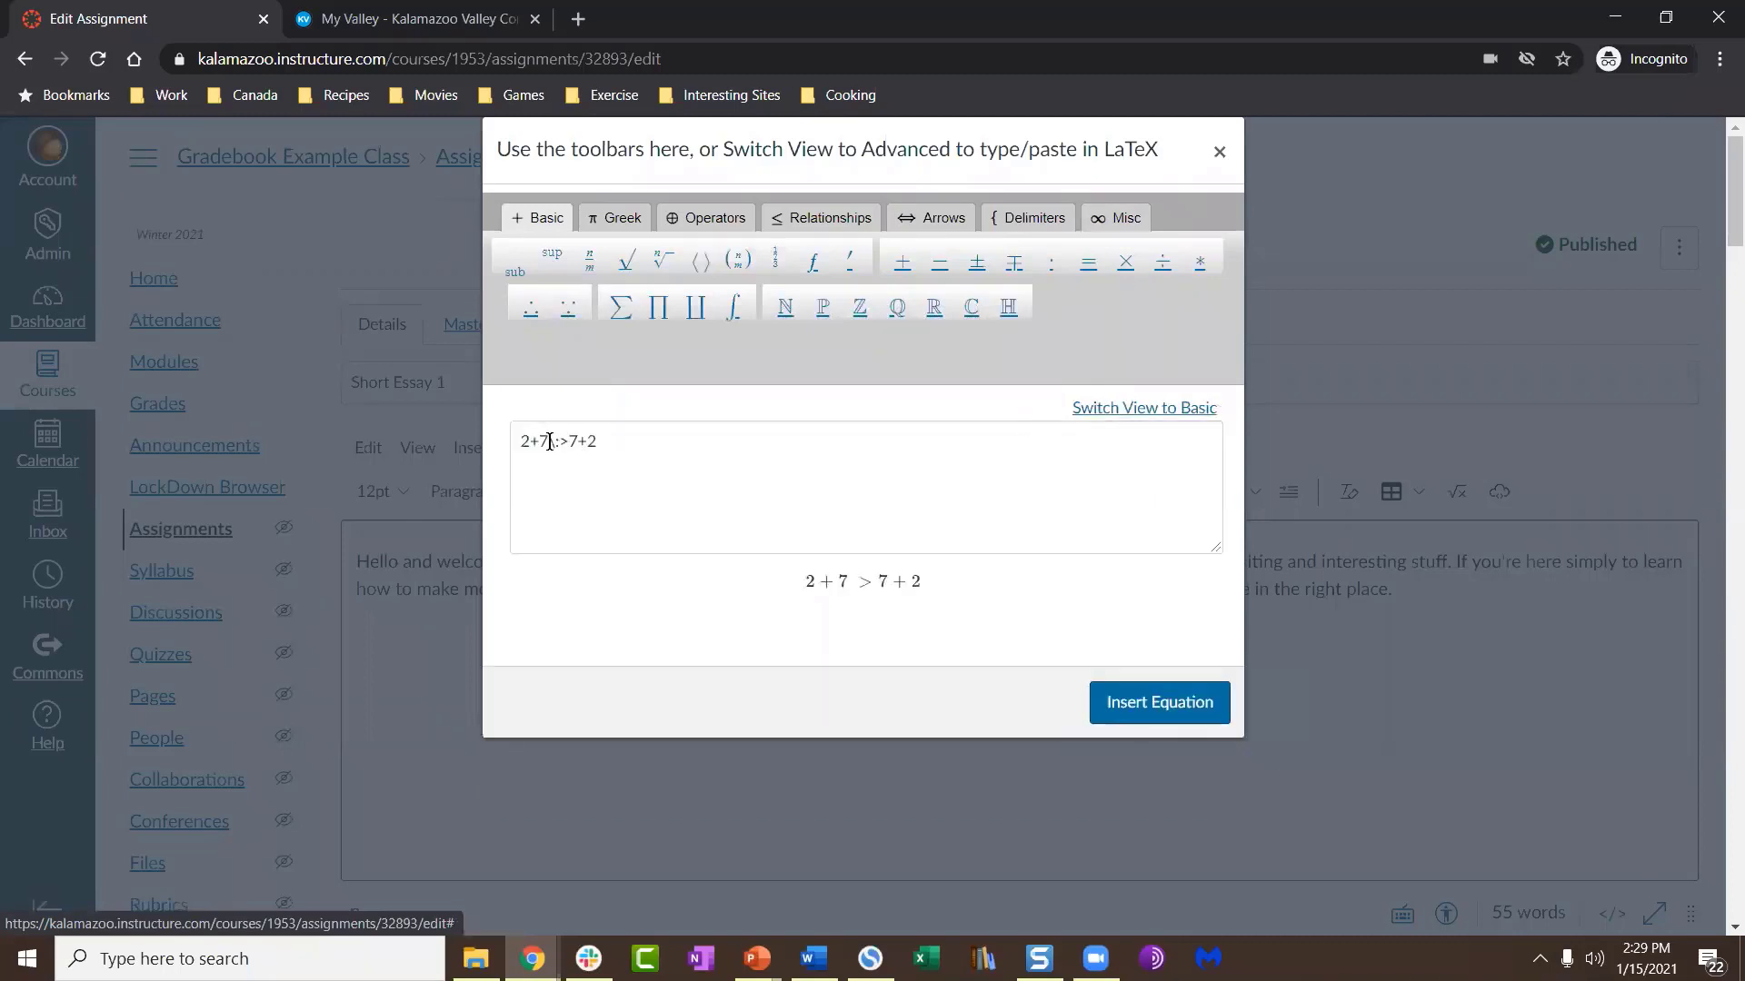
left_click(1219, 150)
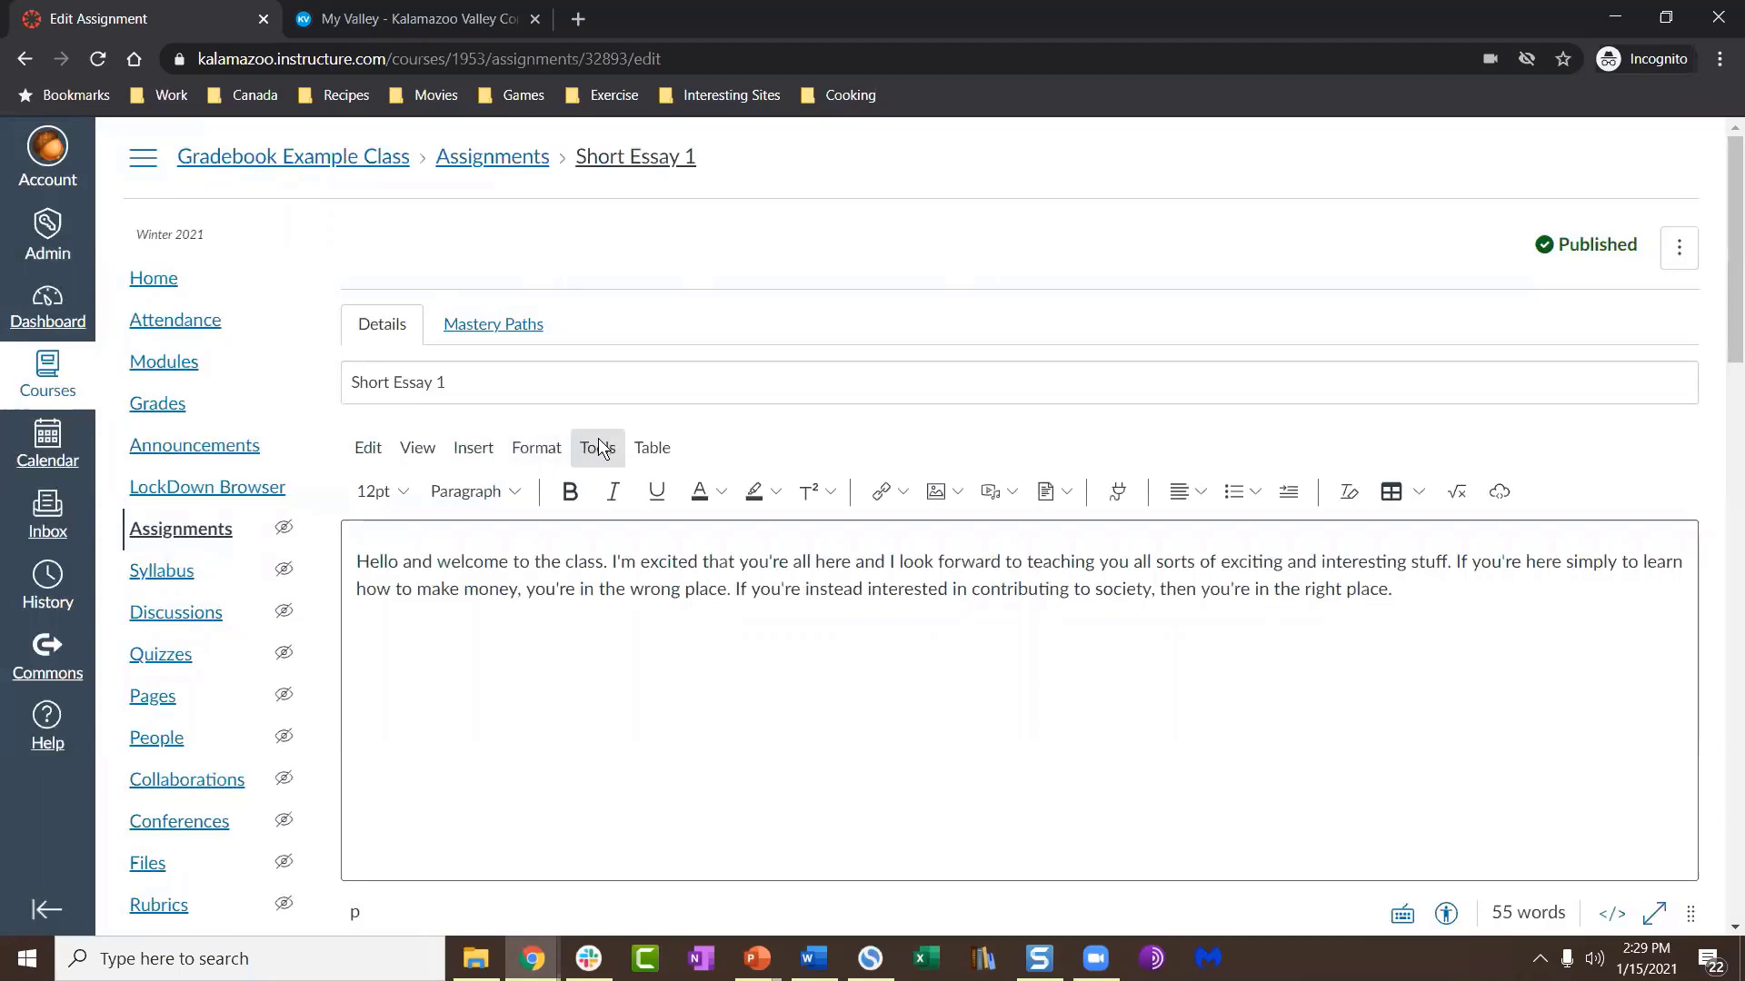
Step: Add three lines of code-formatted sample text, "hjhlhhlhlkh", "bjgkjhg" and "jgkgkgkg", below the welcome paragraph
left_click(551, 447)
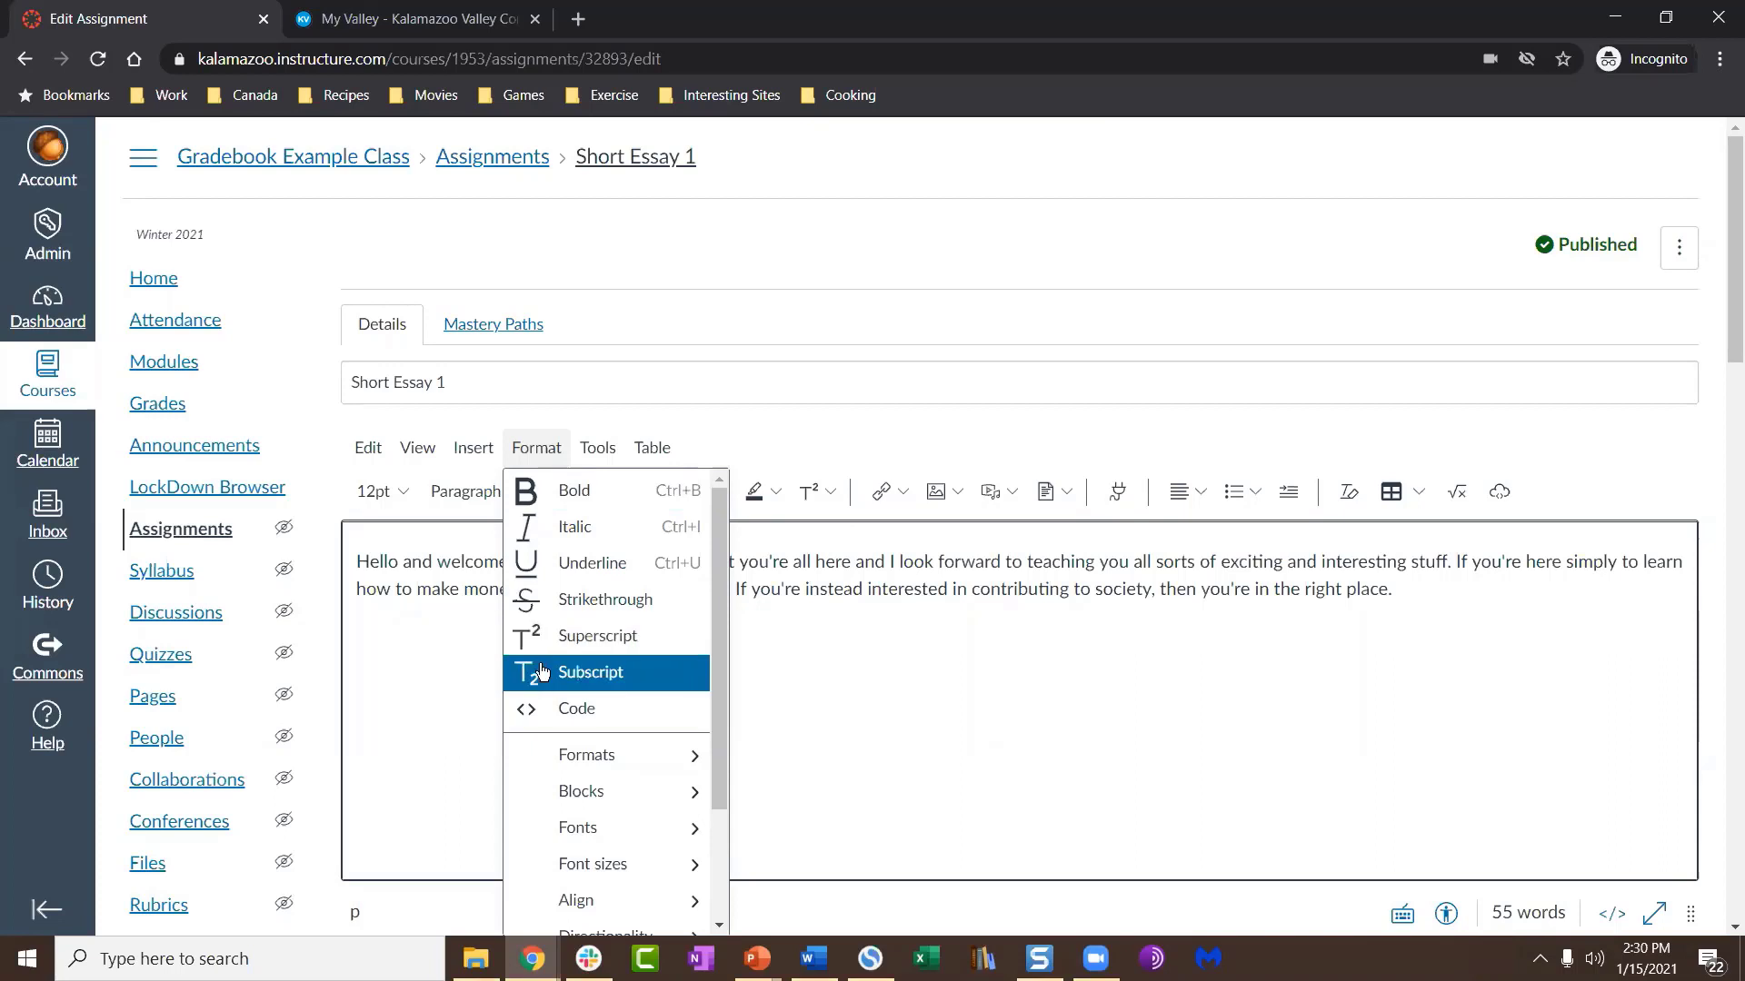
left_click(574, 717)
type("hjhlhhlhlkh")
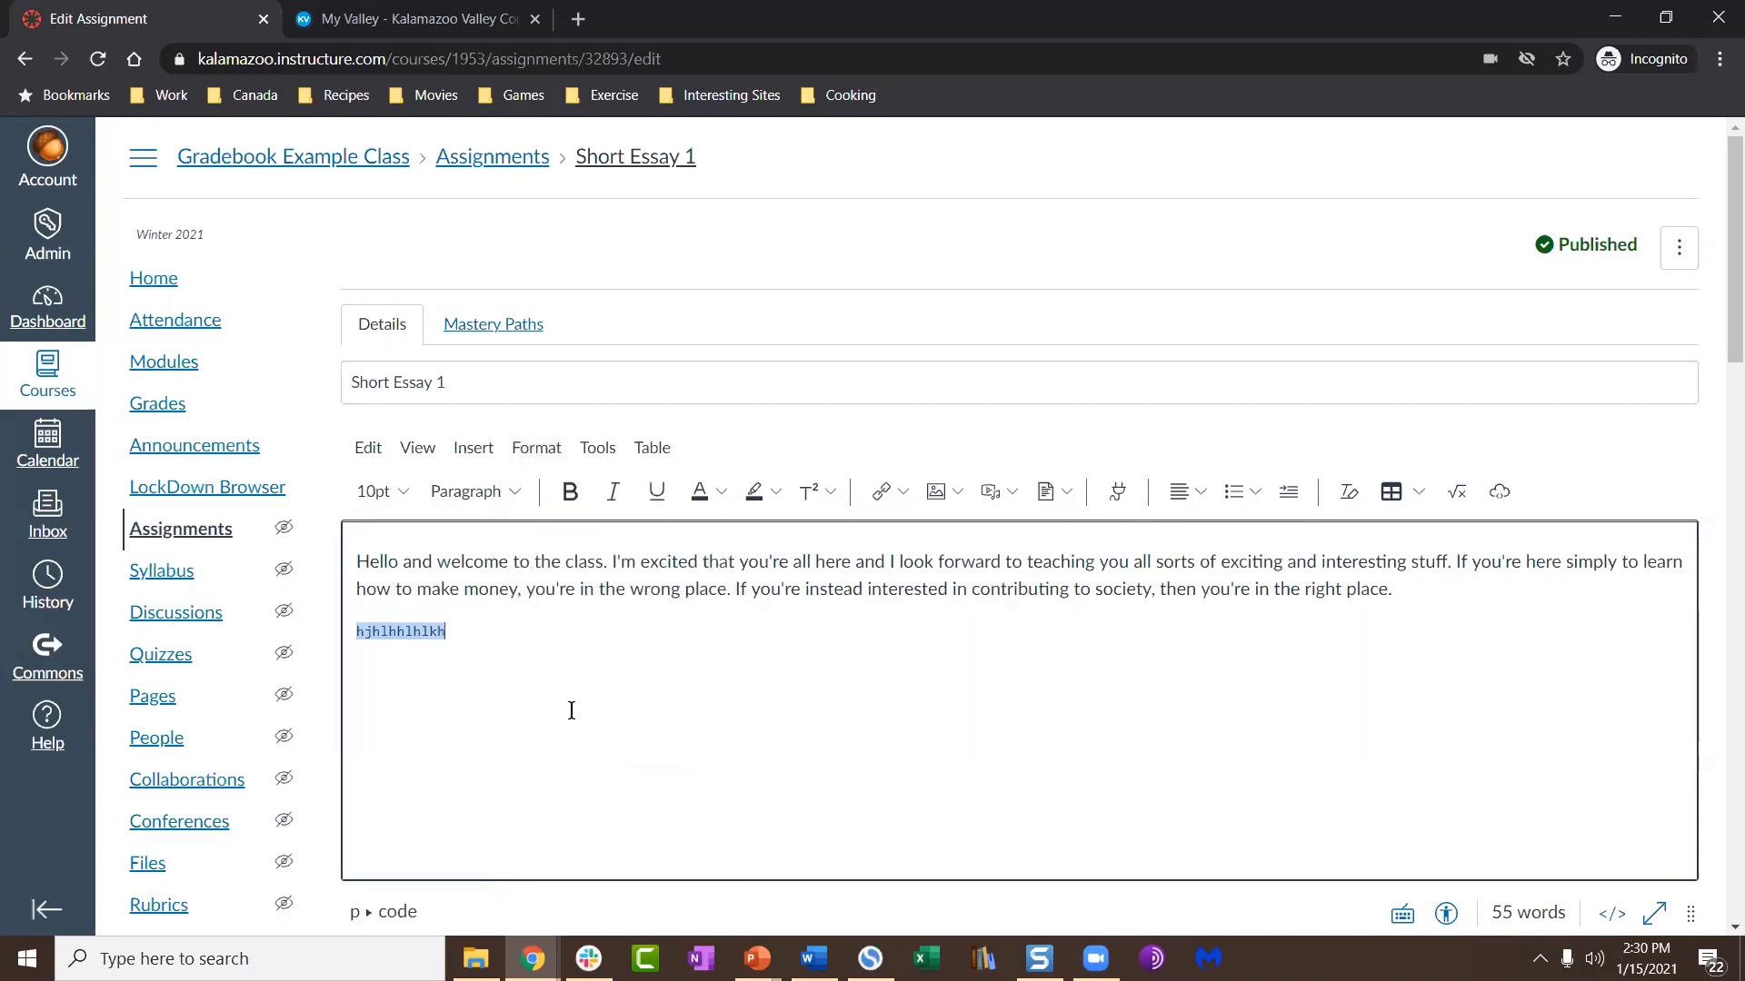
key("Return")
type("bjgkjhg")
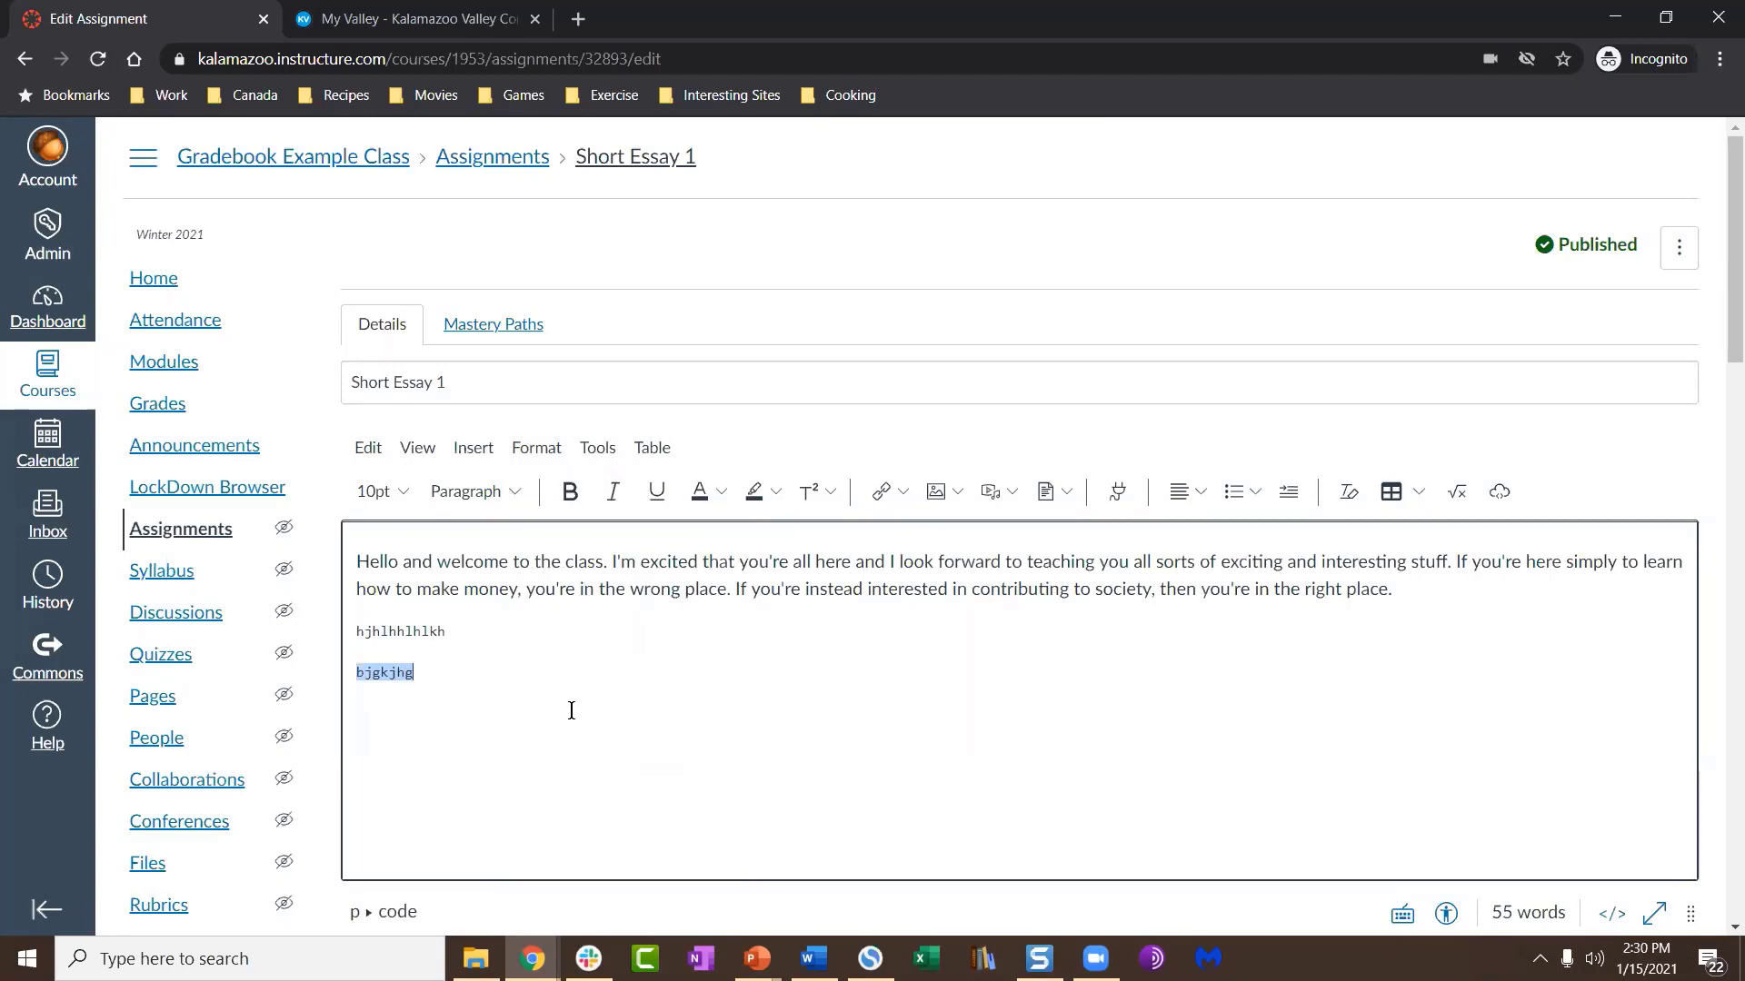
key("Return")
type("jgkgkgkg")
key("Return")
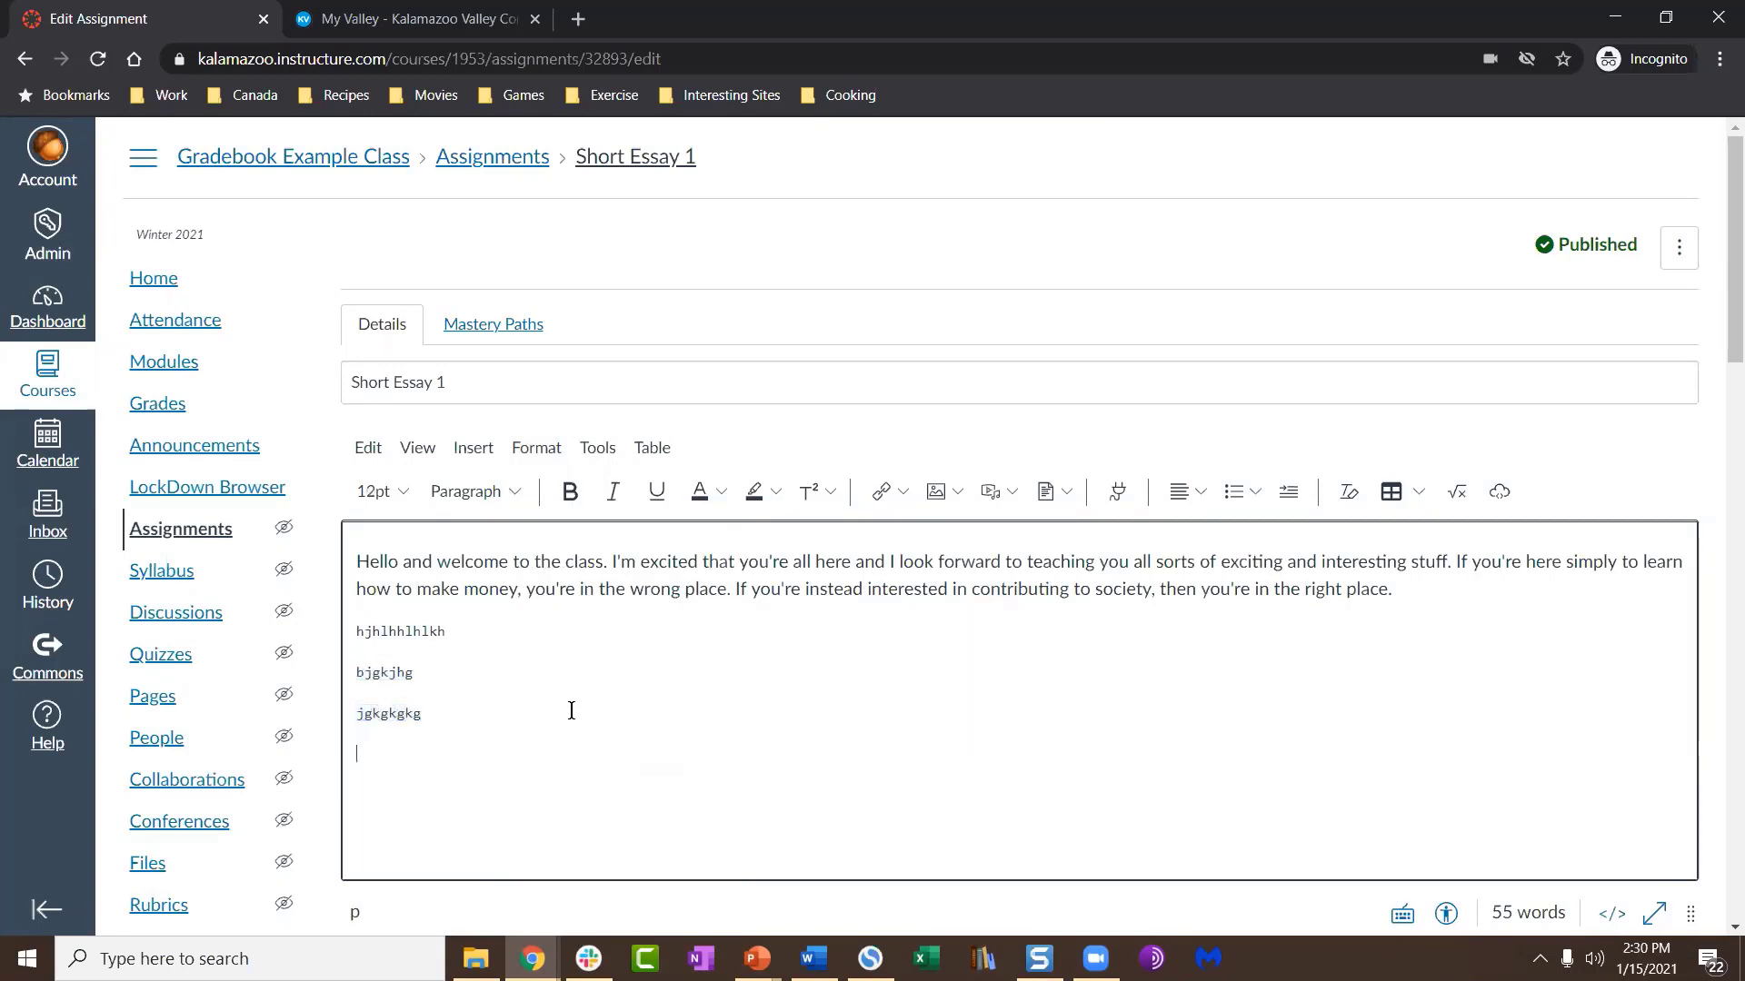
Step: Delete the three lines of code-formatted sample text below the welcome paragraph
key("shift+Up")
key("shift+Up")
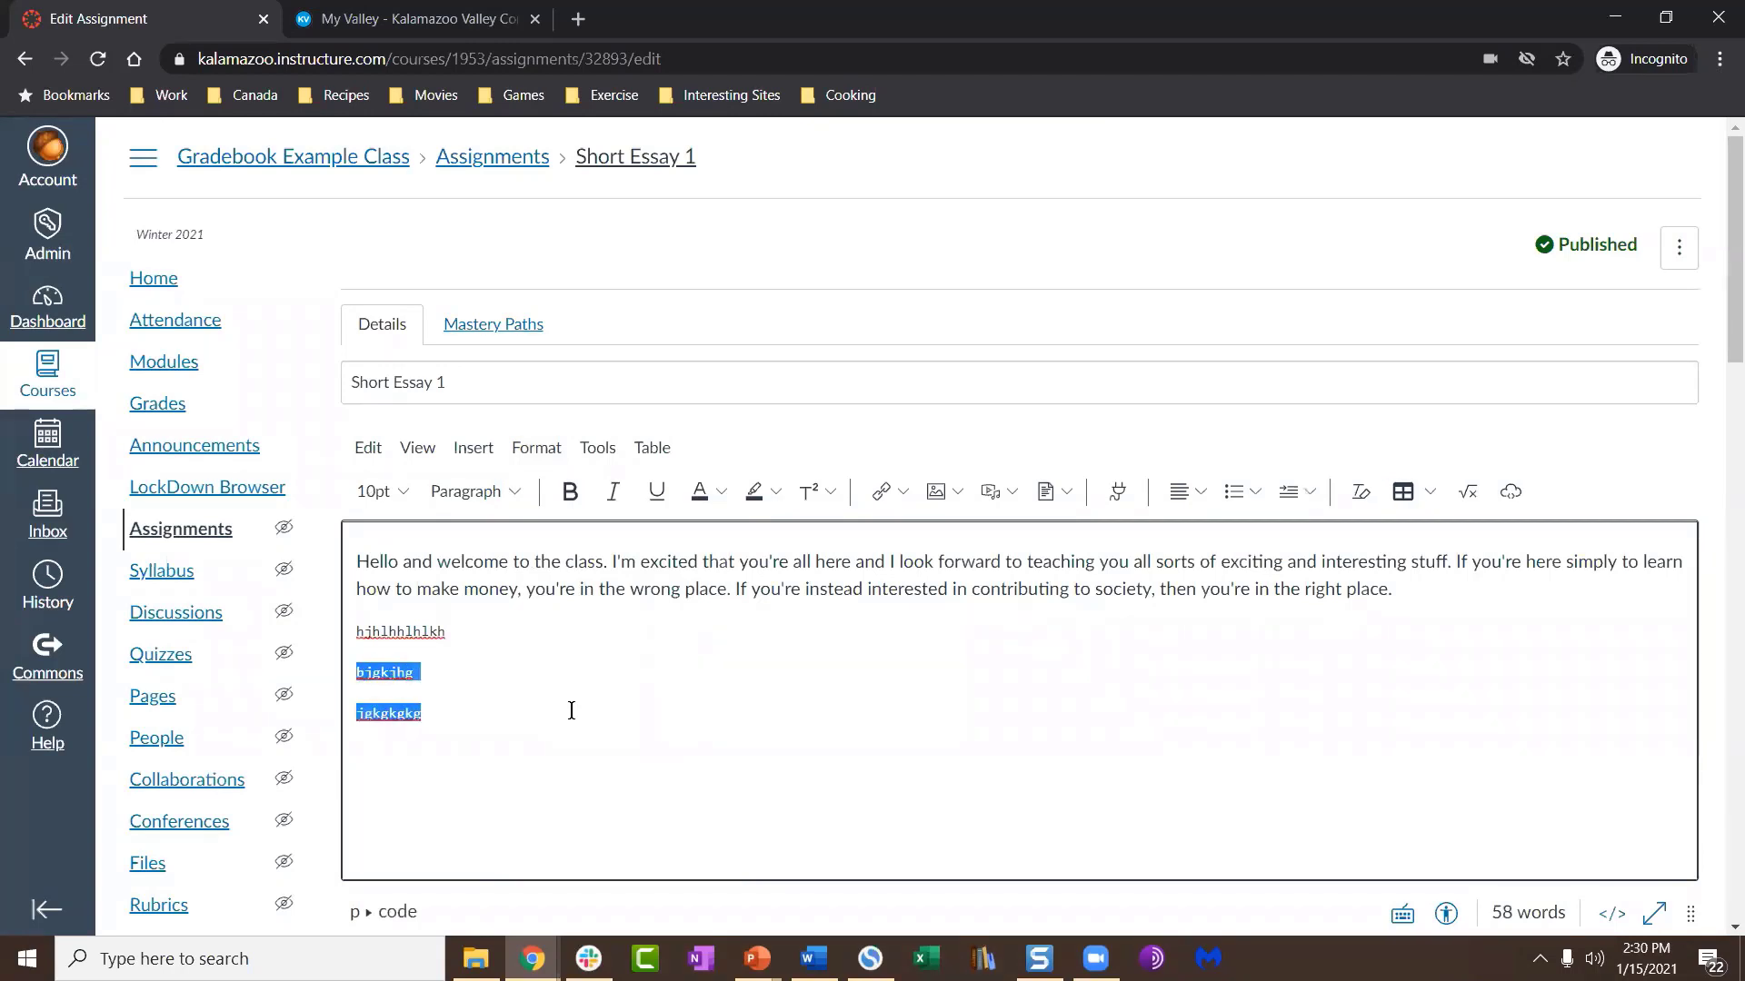
key("shift+Up")
key("shift+Up")
key("shift+Down")
key("BackSpace")
key("Return")
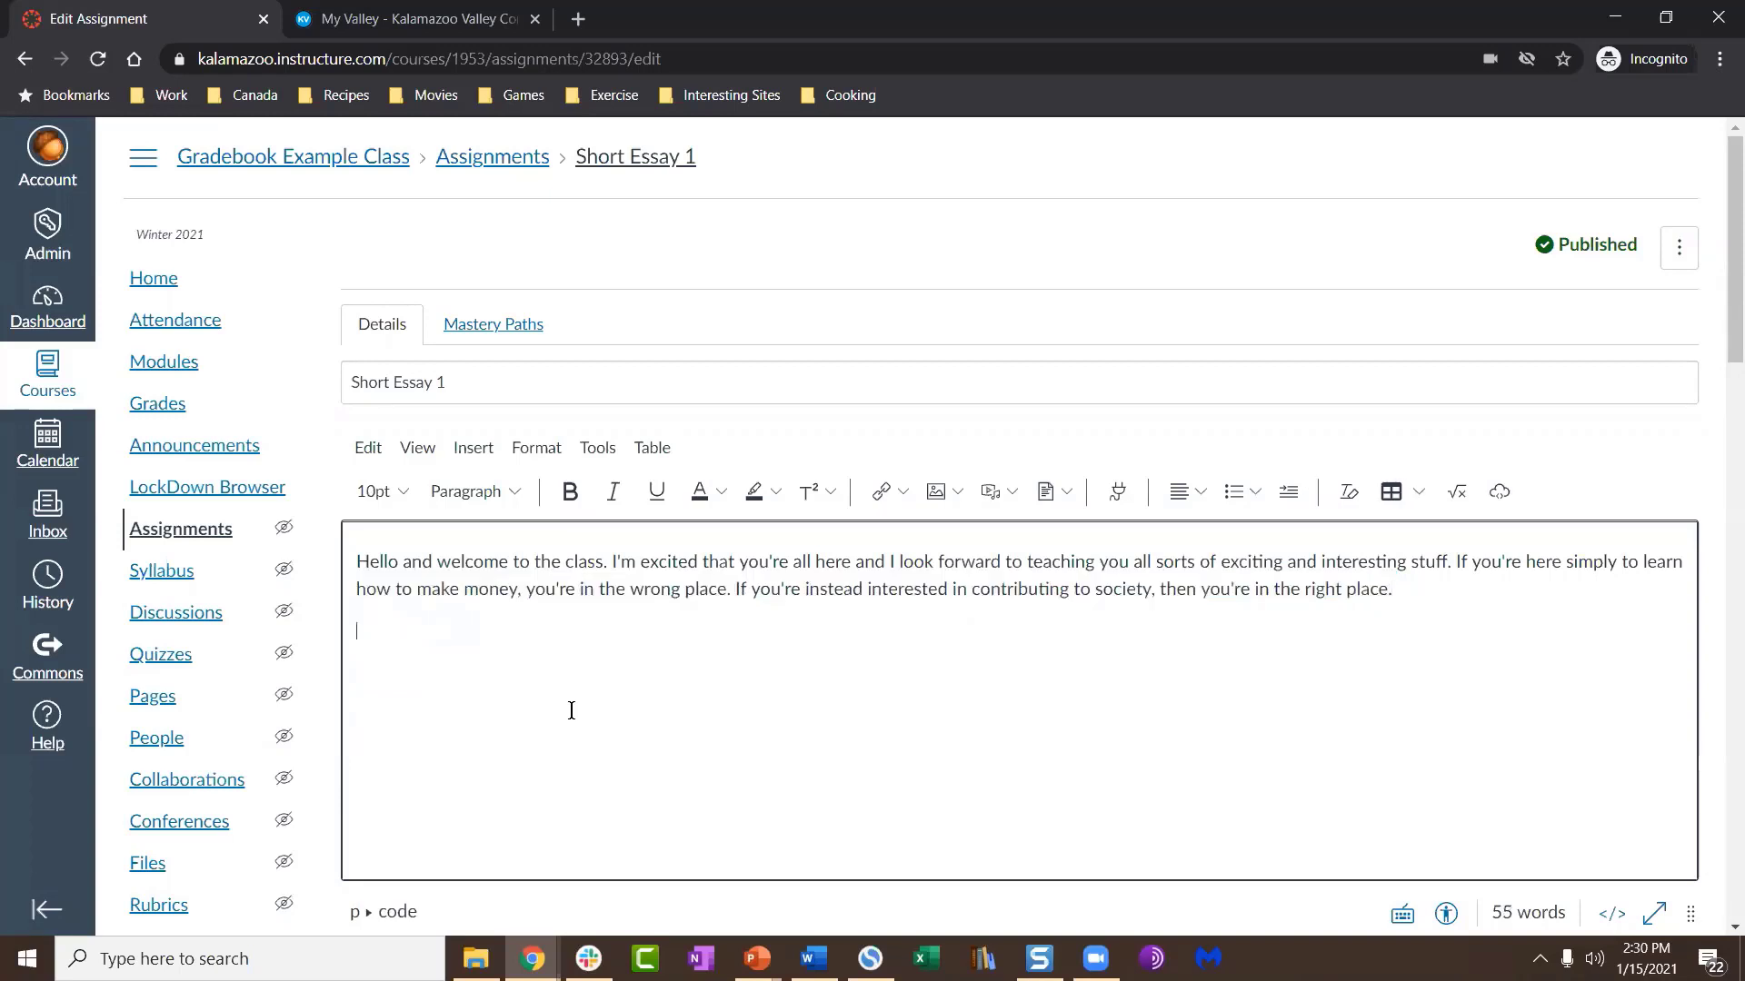
Step: Apply the Blockquote block format to the empty line below the welcome paragraph
left_click(534, 448)
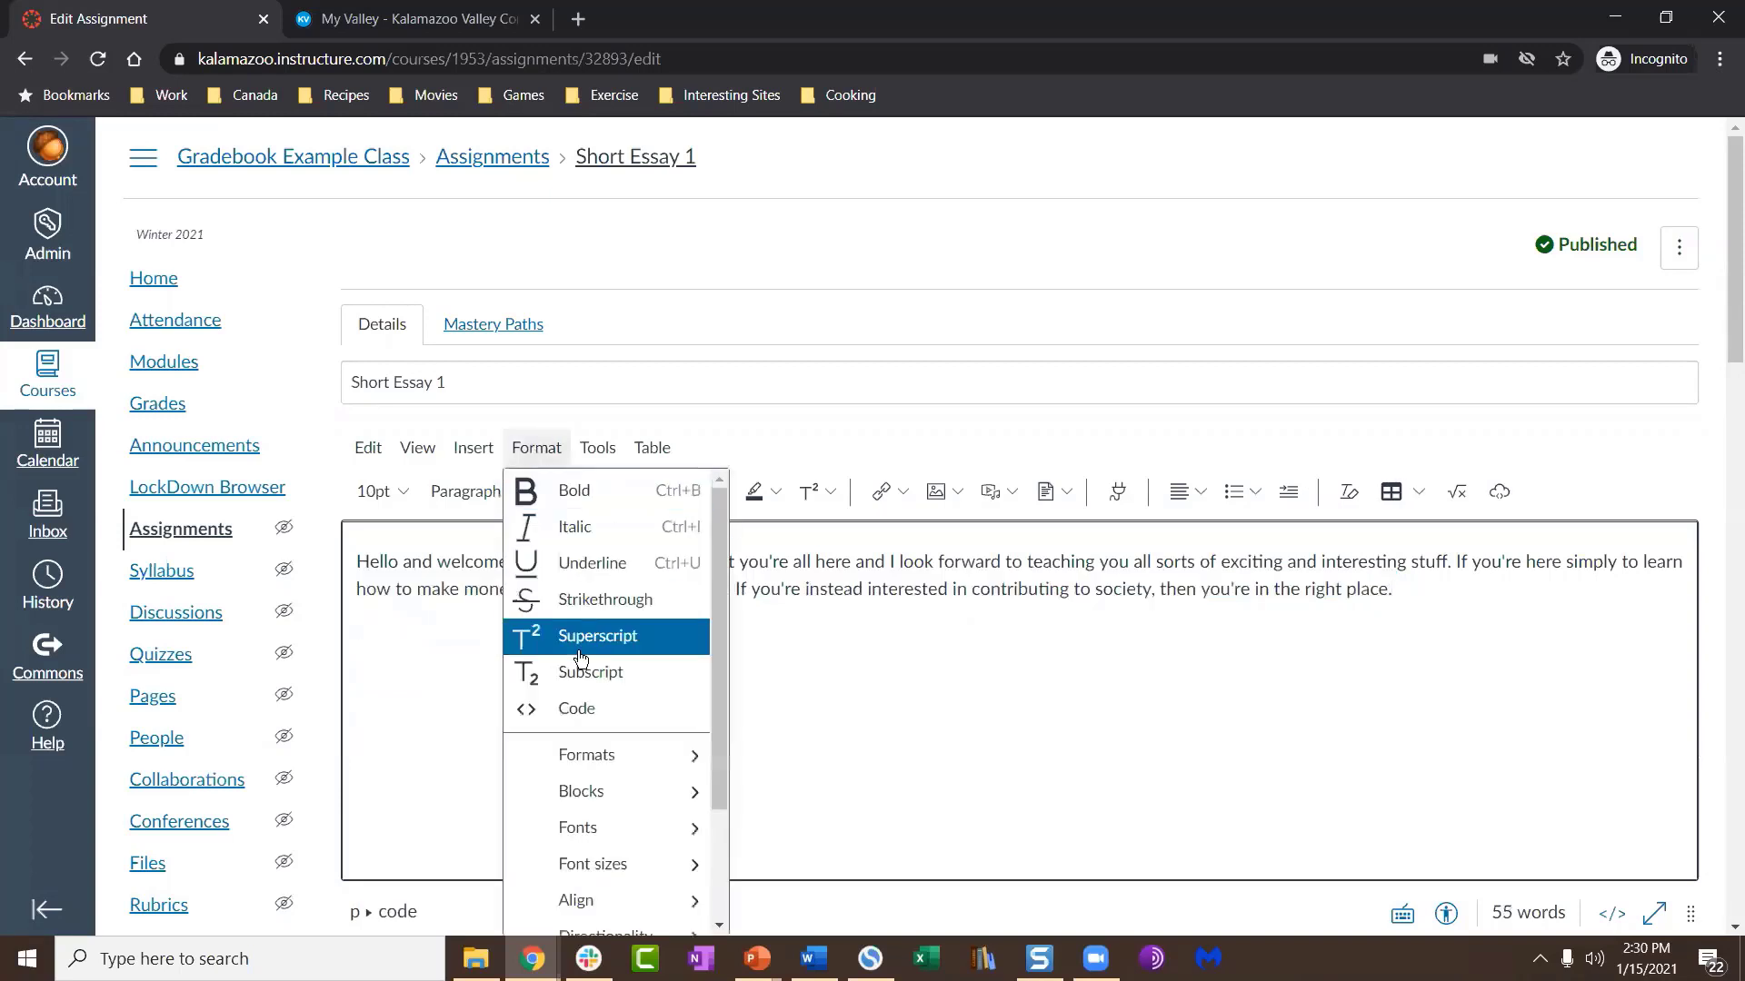
scroll(580, 654, "down", 2)
mouse_move(612, 607)
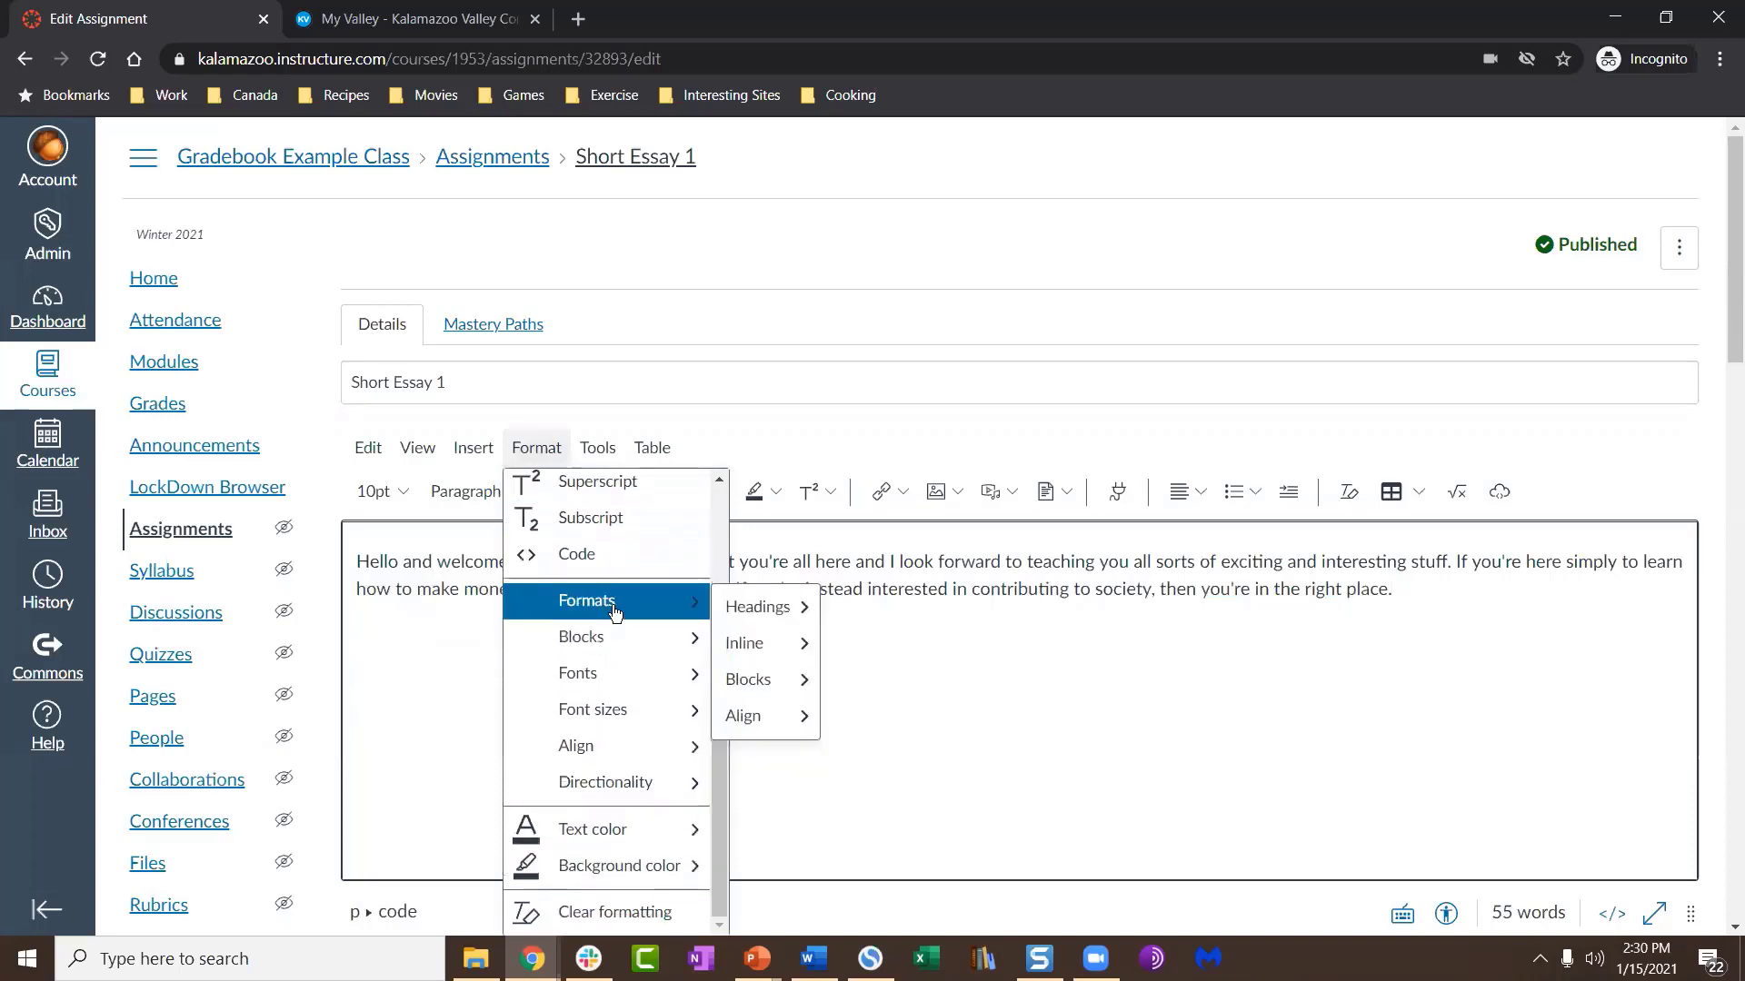
mouse_move(753, 615)
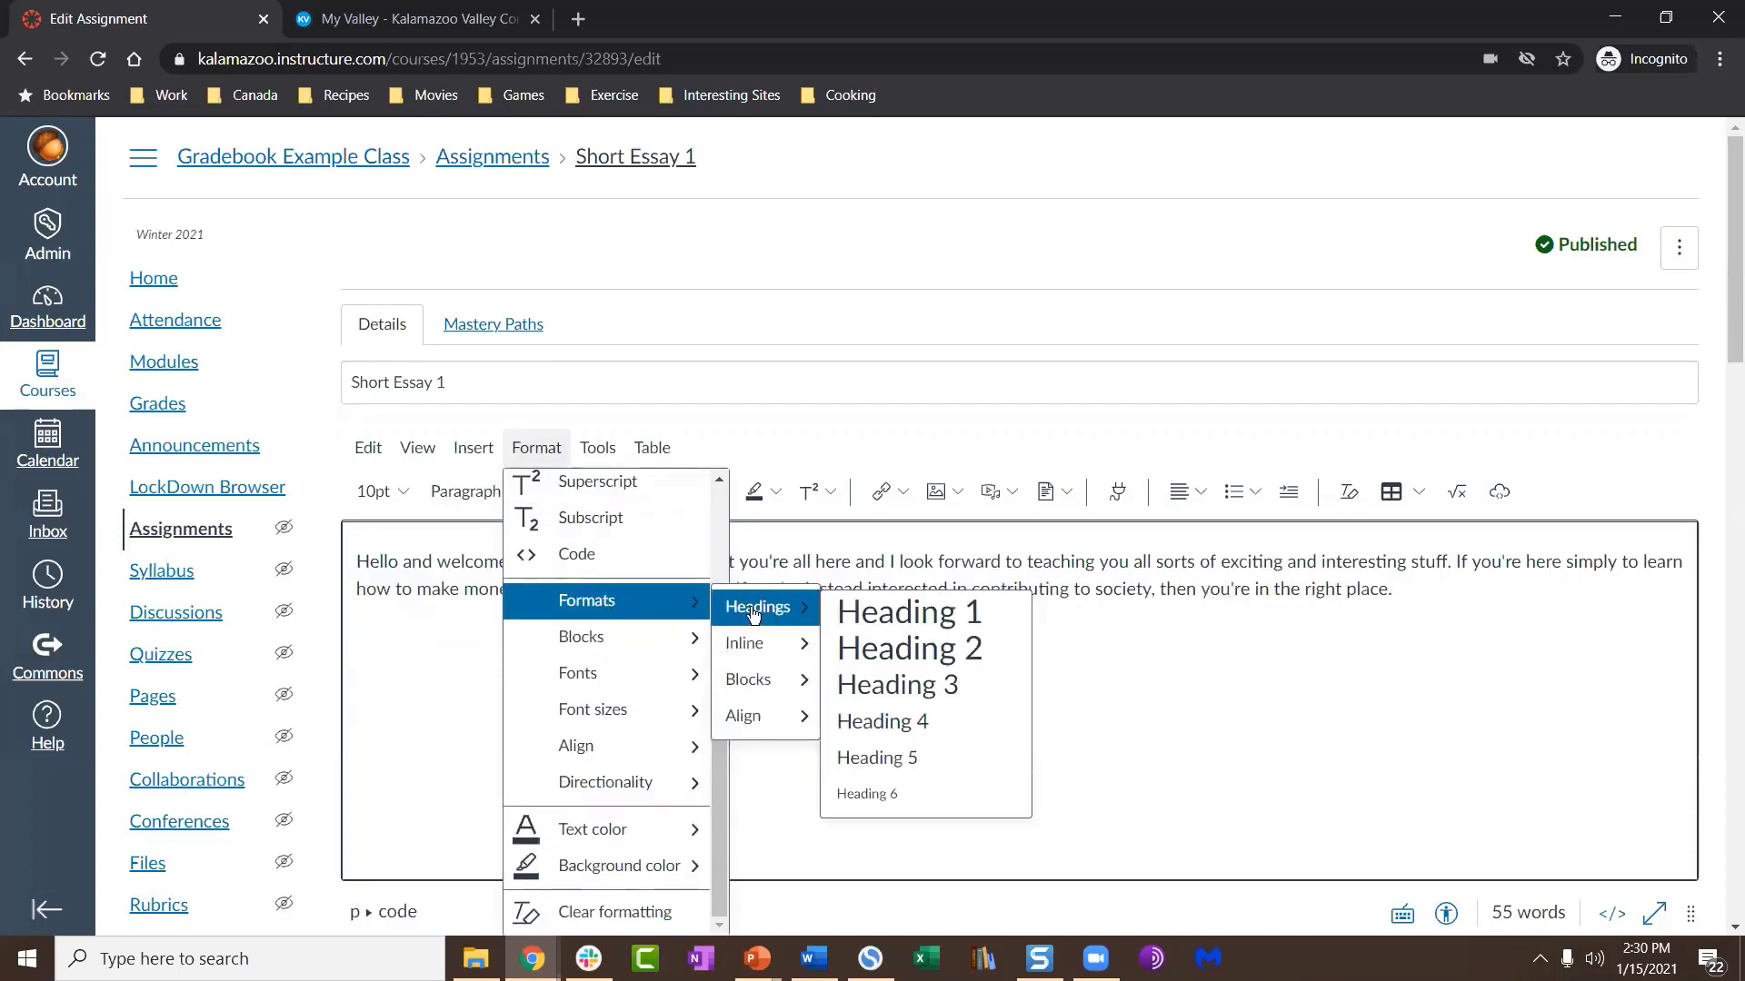
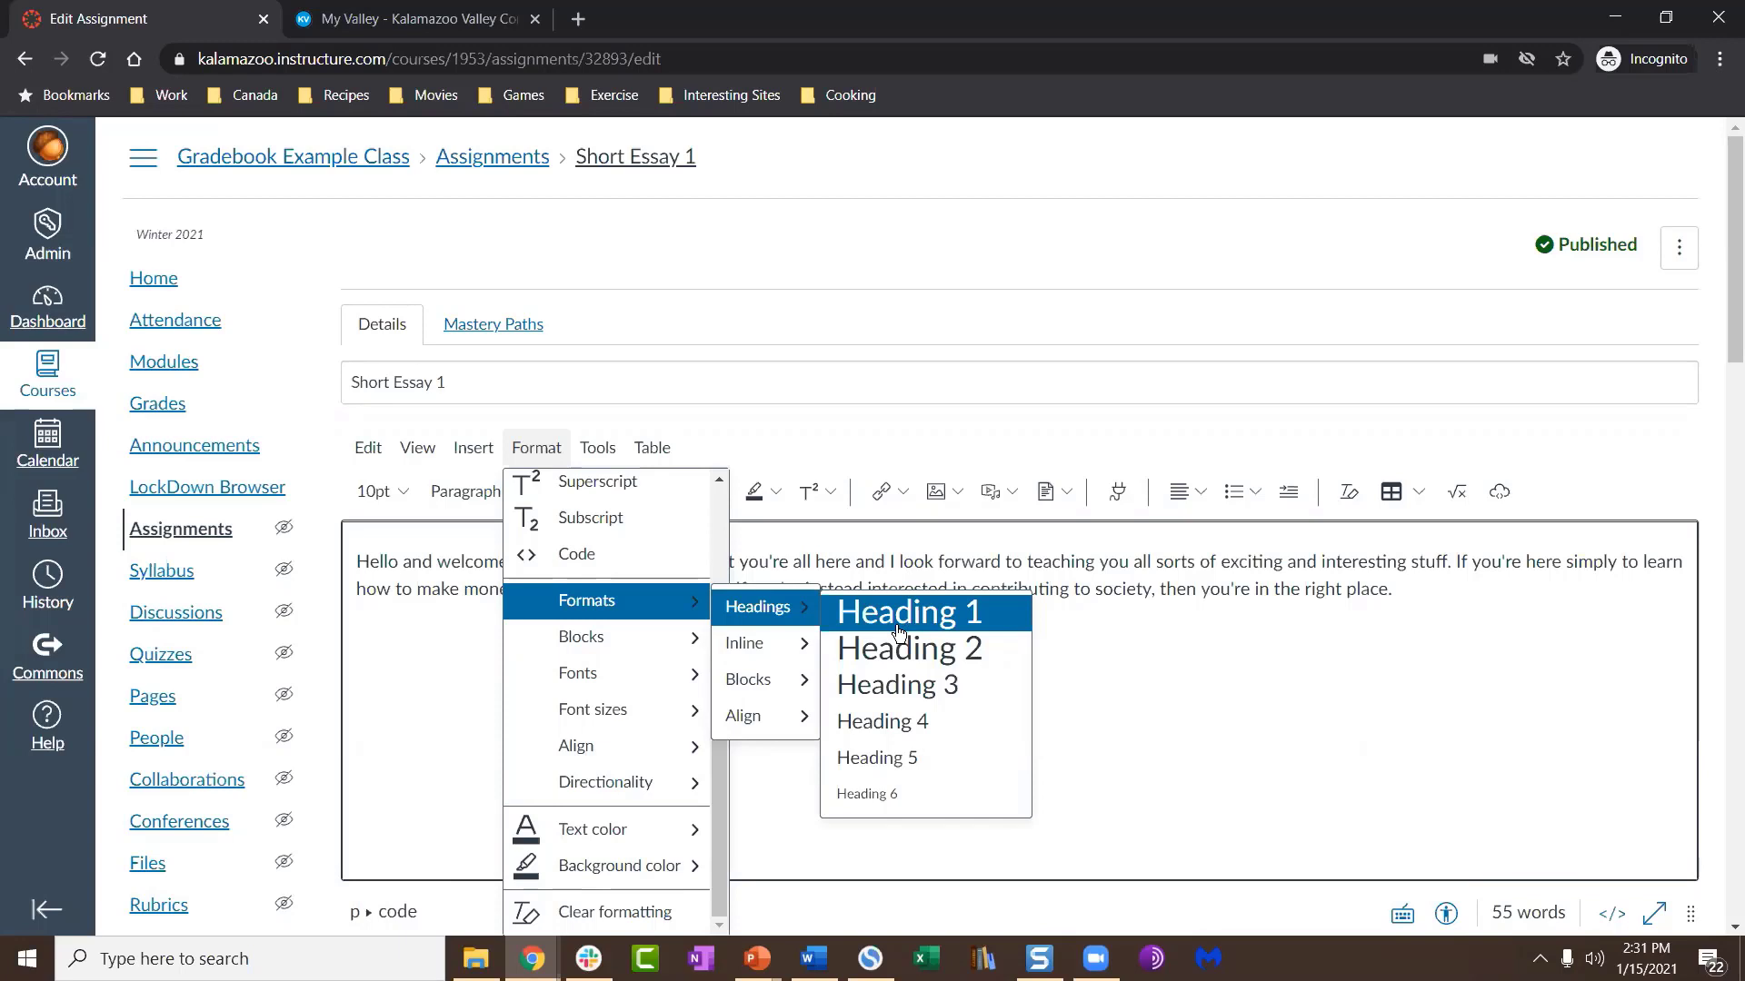
mouse_move(770, 649)
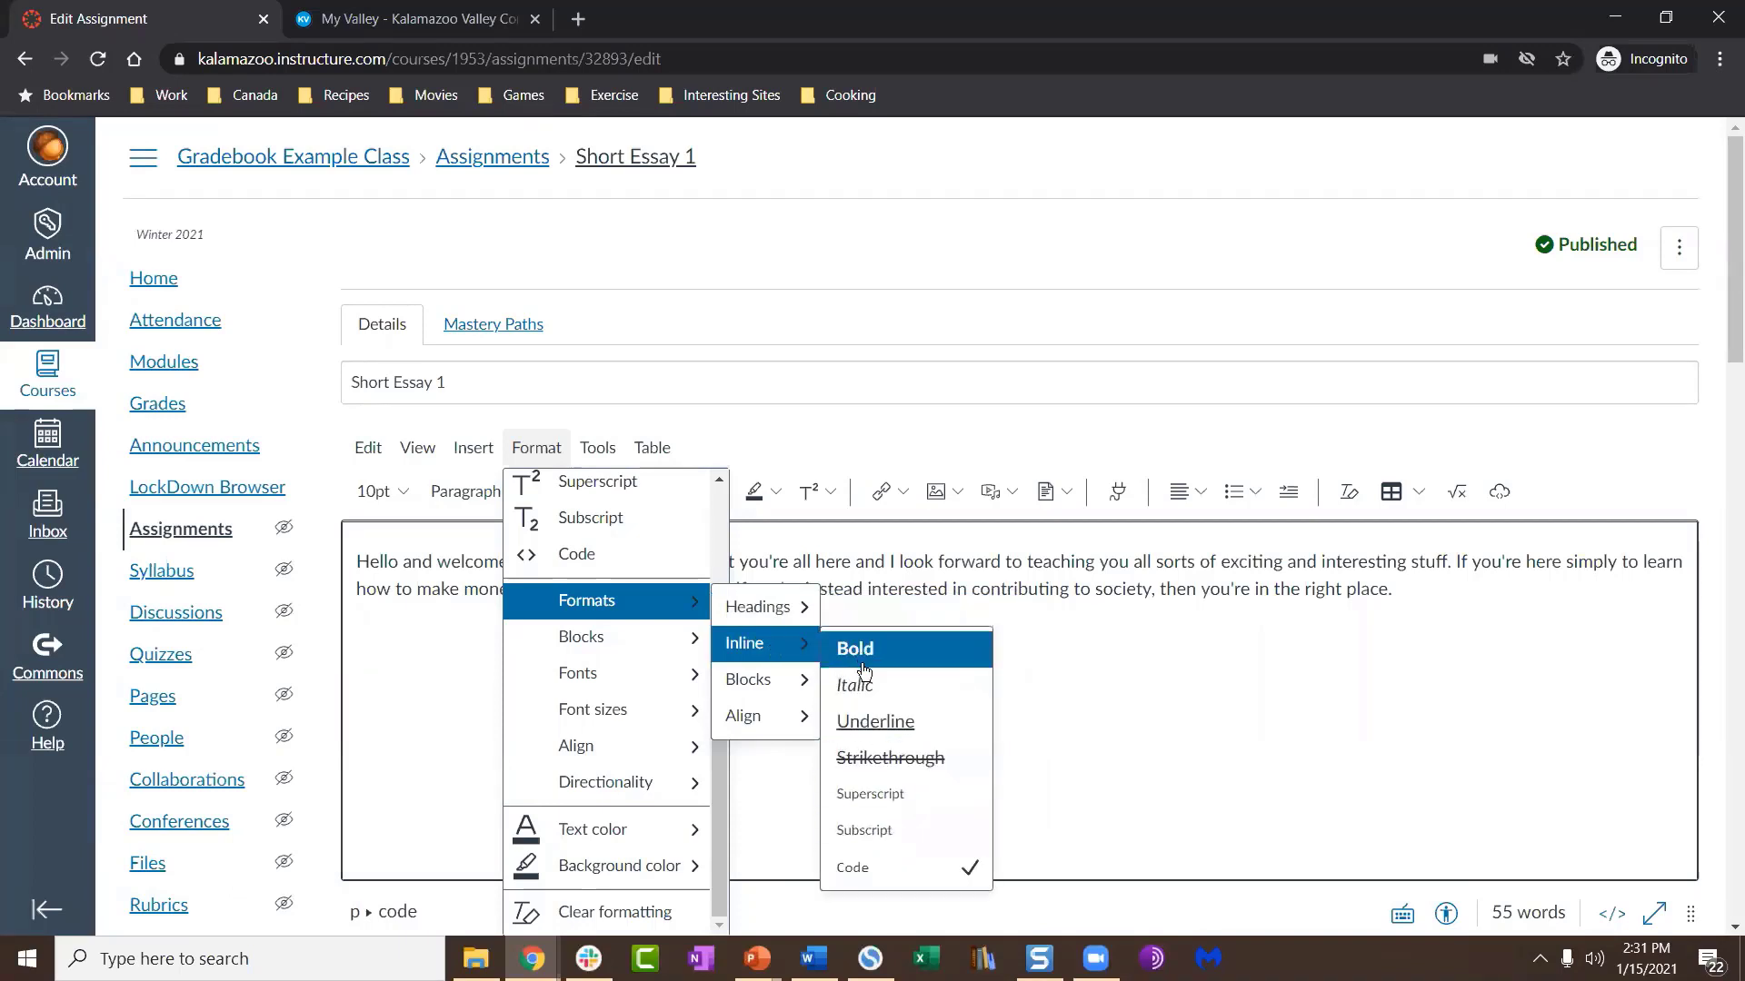
mouse_move(778, 682)
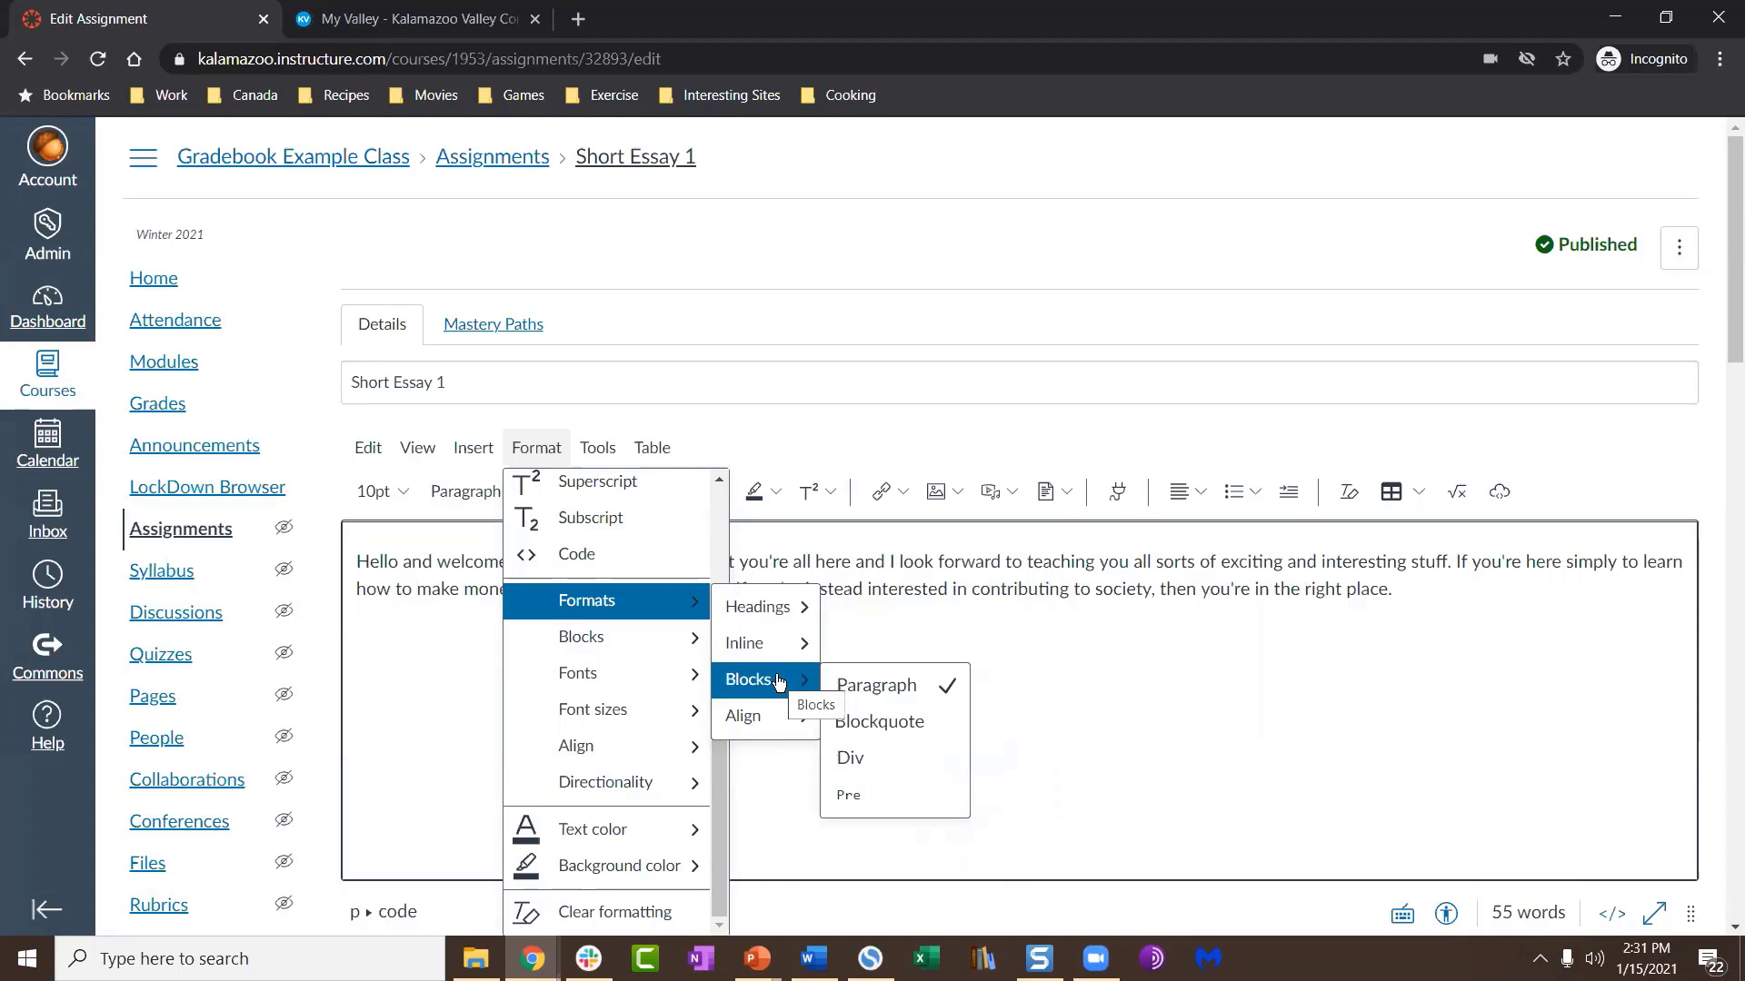
left_click(874, 723)
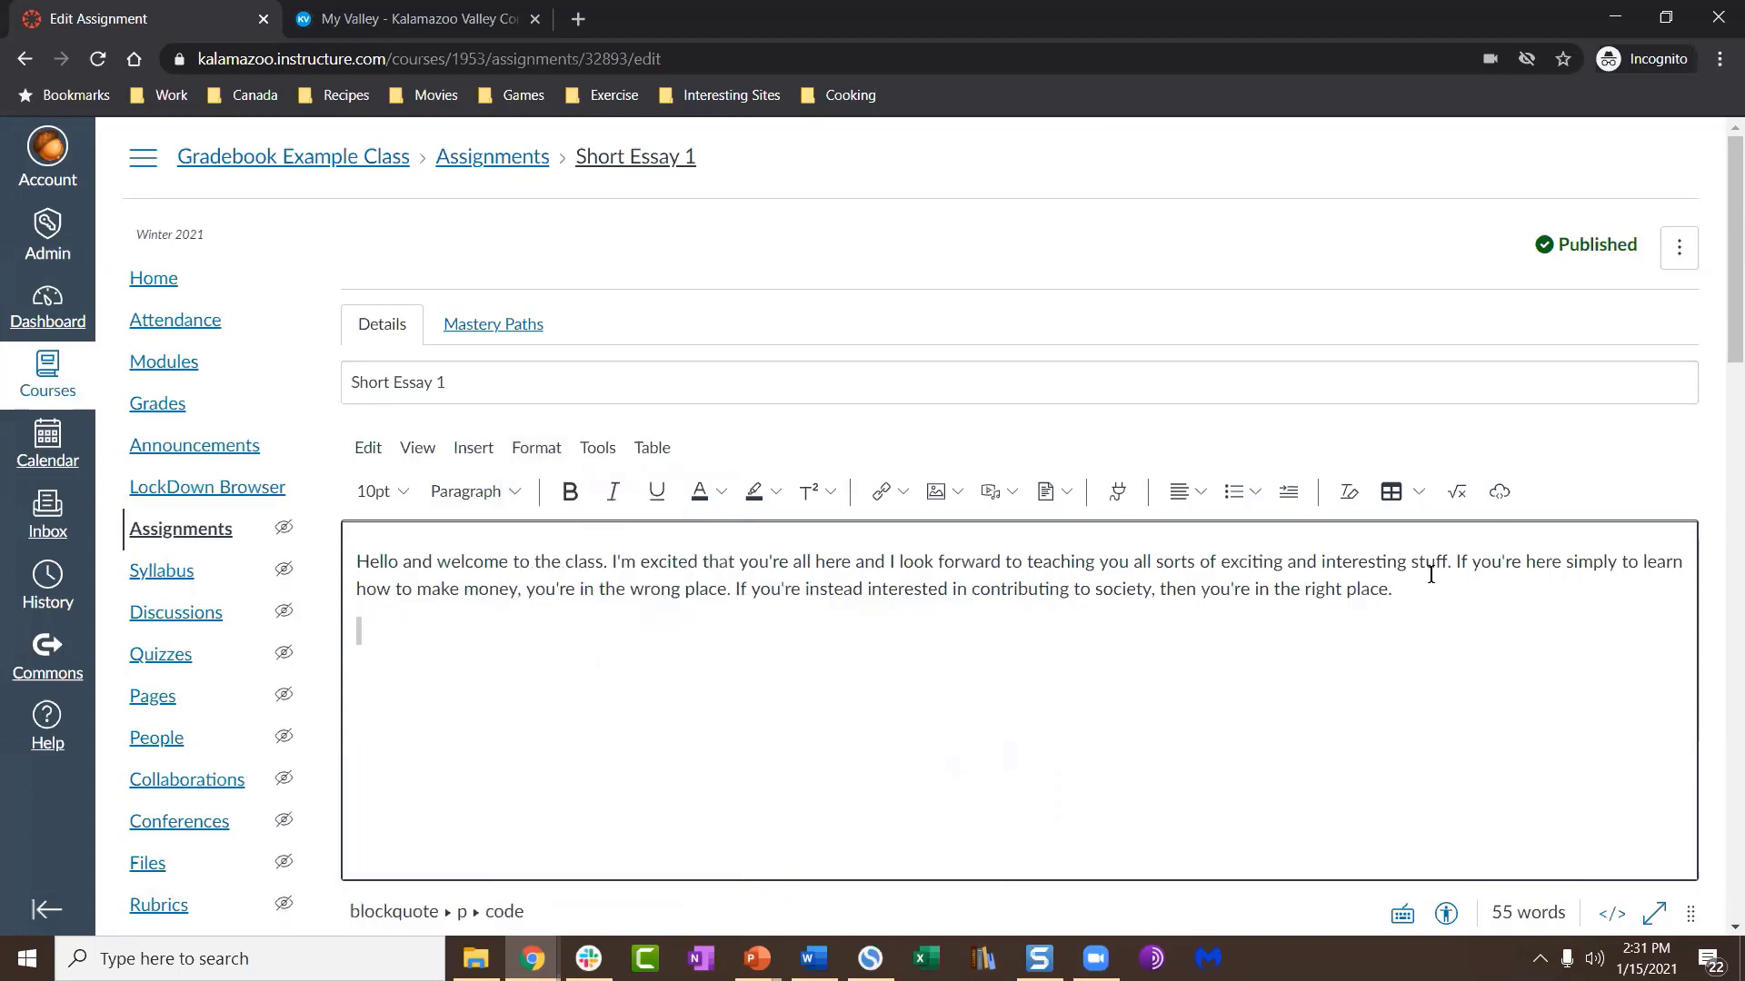
Step: Format the whole welcome paragraph as a blockquote and add an empty line after it inside the quote
left_click_drag(1400, 589, 355, 552)
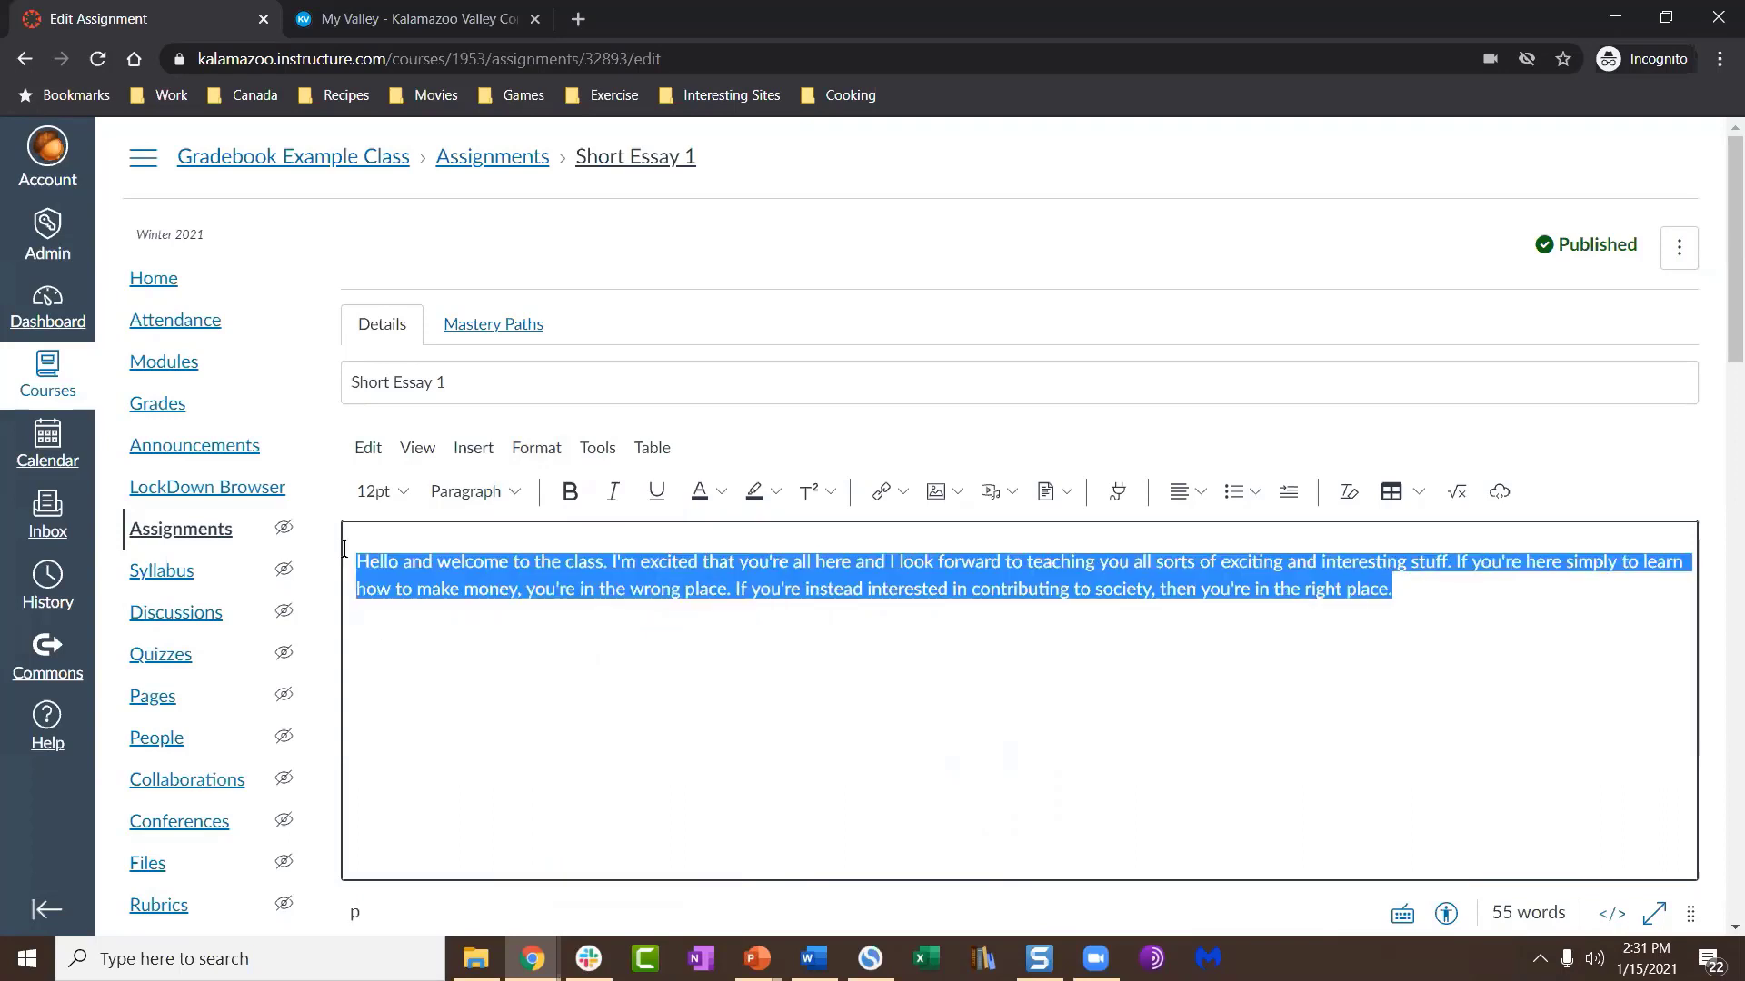
left_click(533, 448)
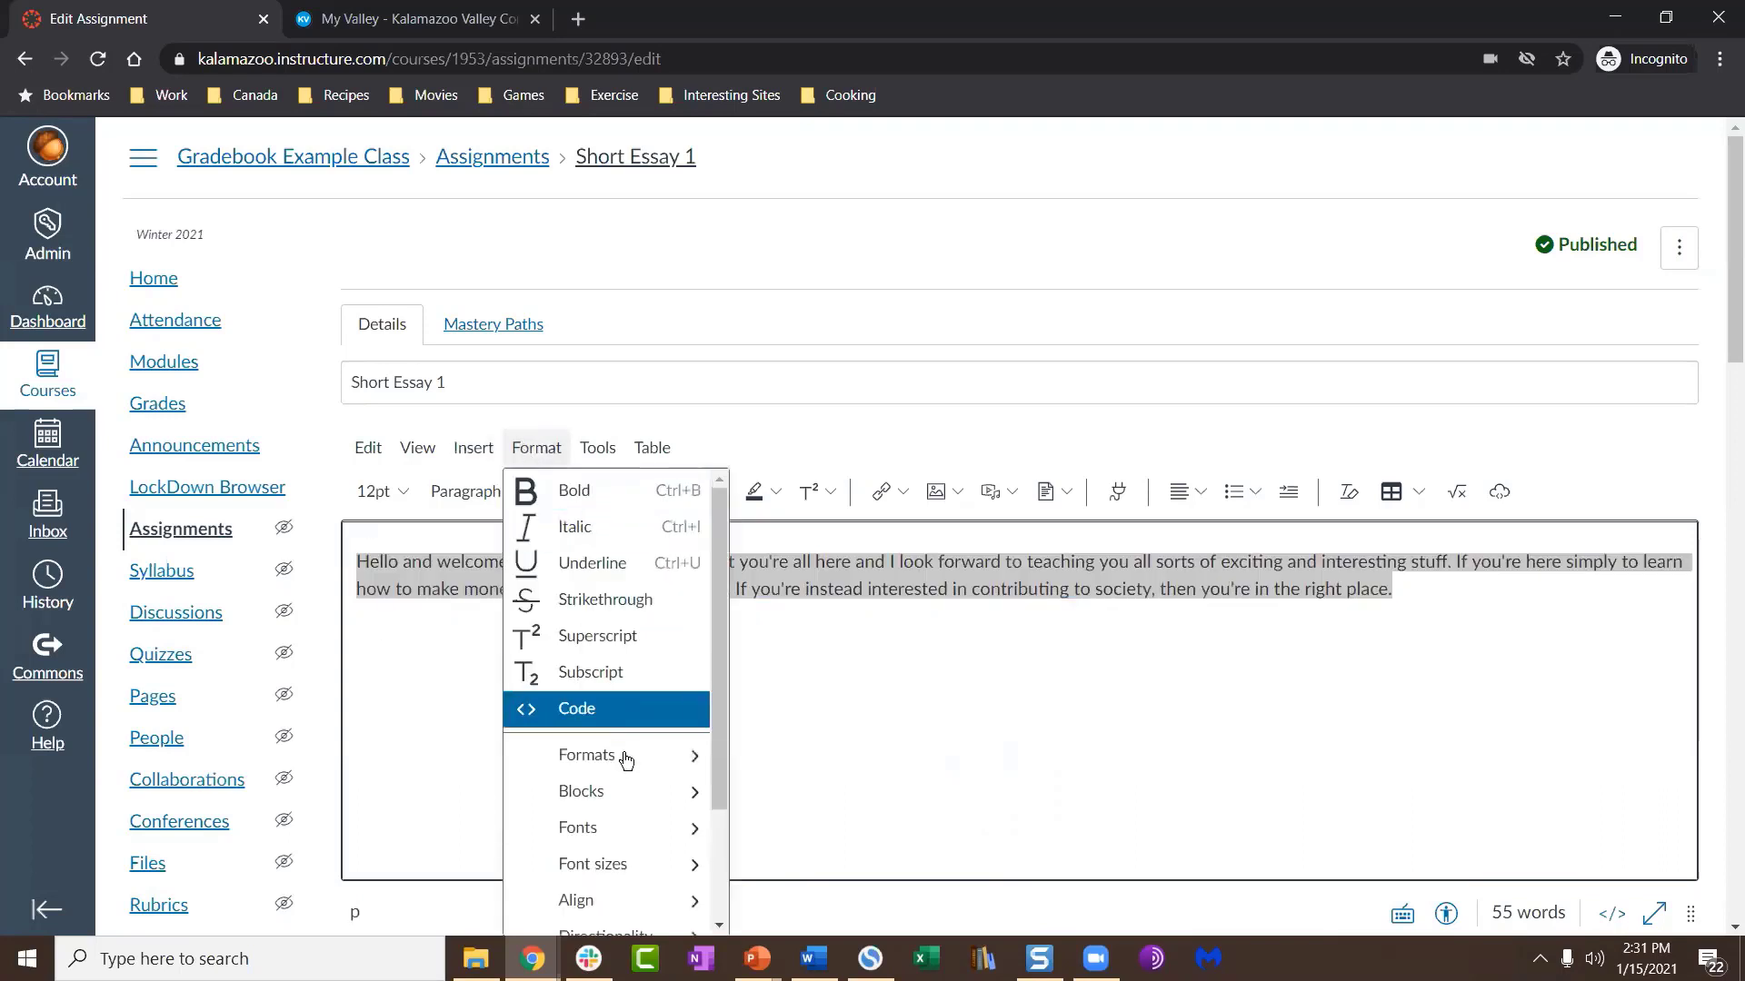
mouse_move(673, 787)
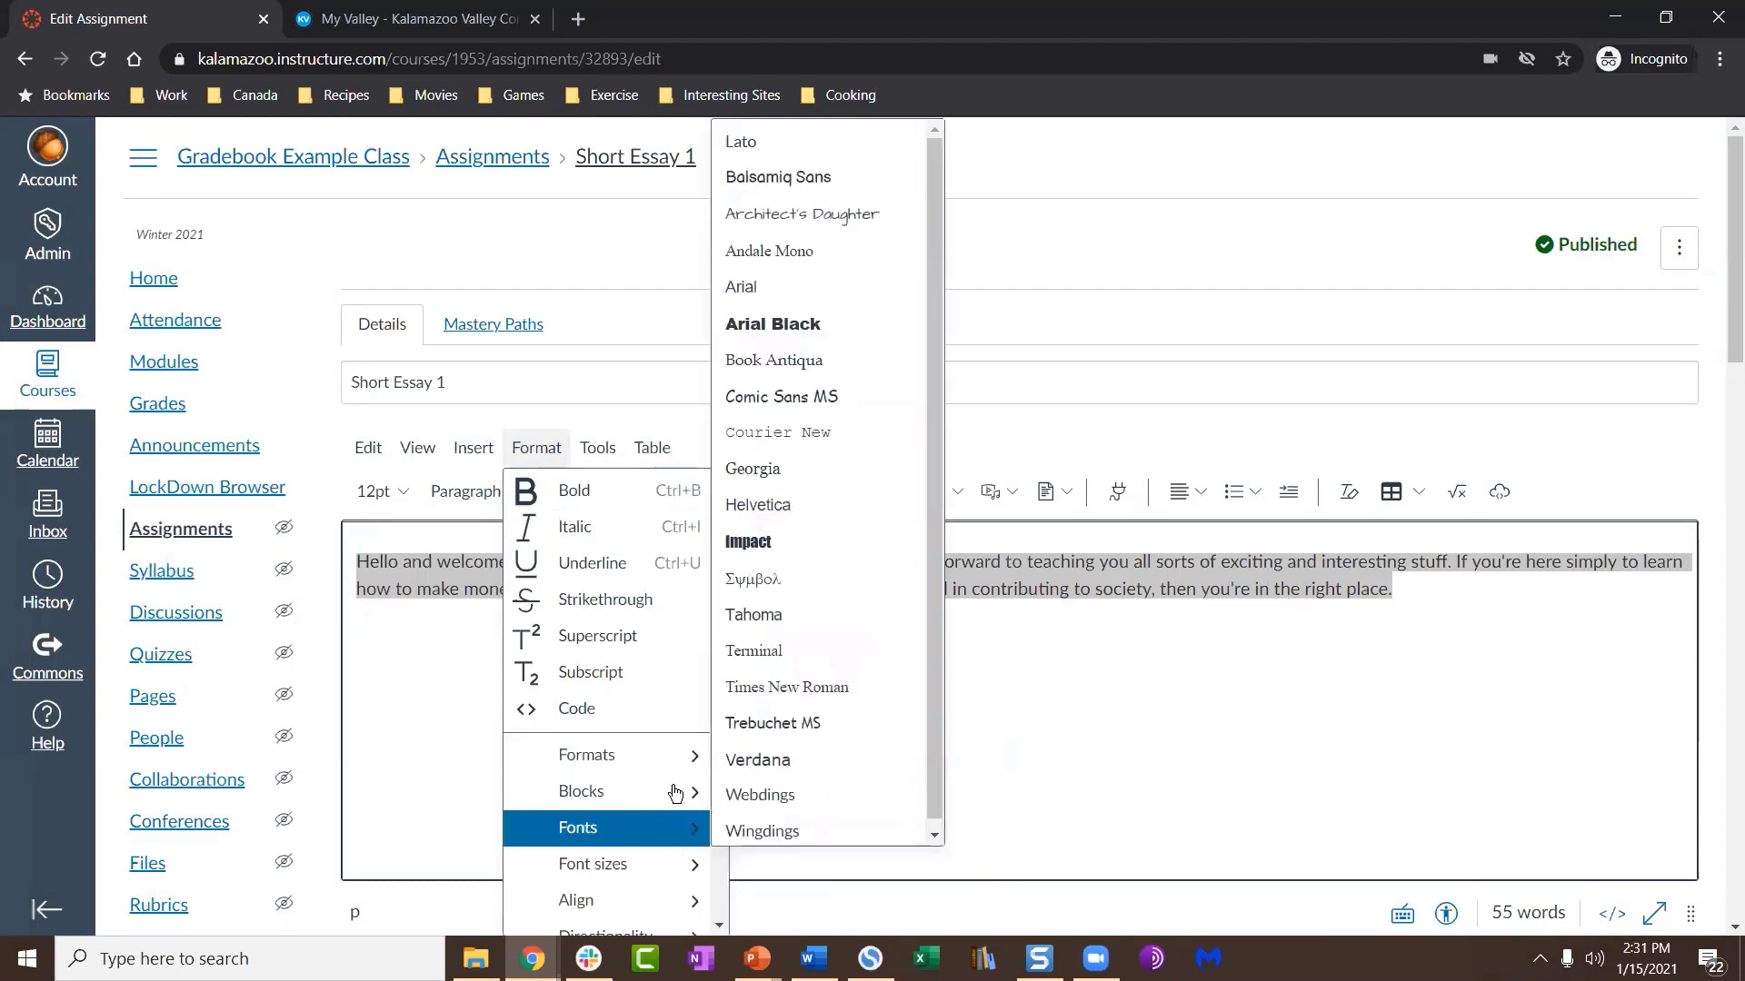
mouse_move(677, 755)
mouse_move(764, 780)
mouse_move(766, 833)
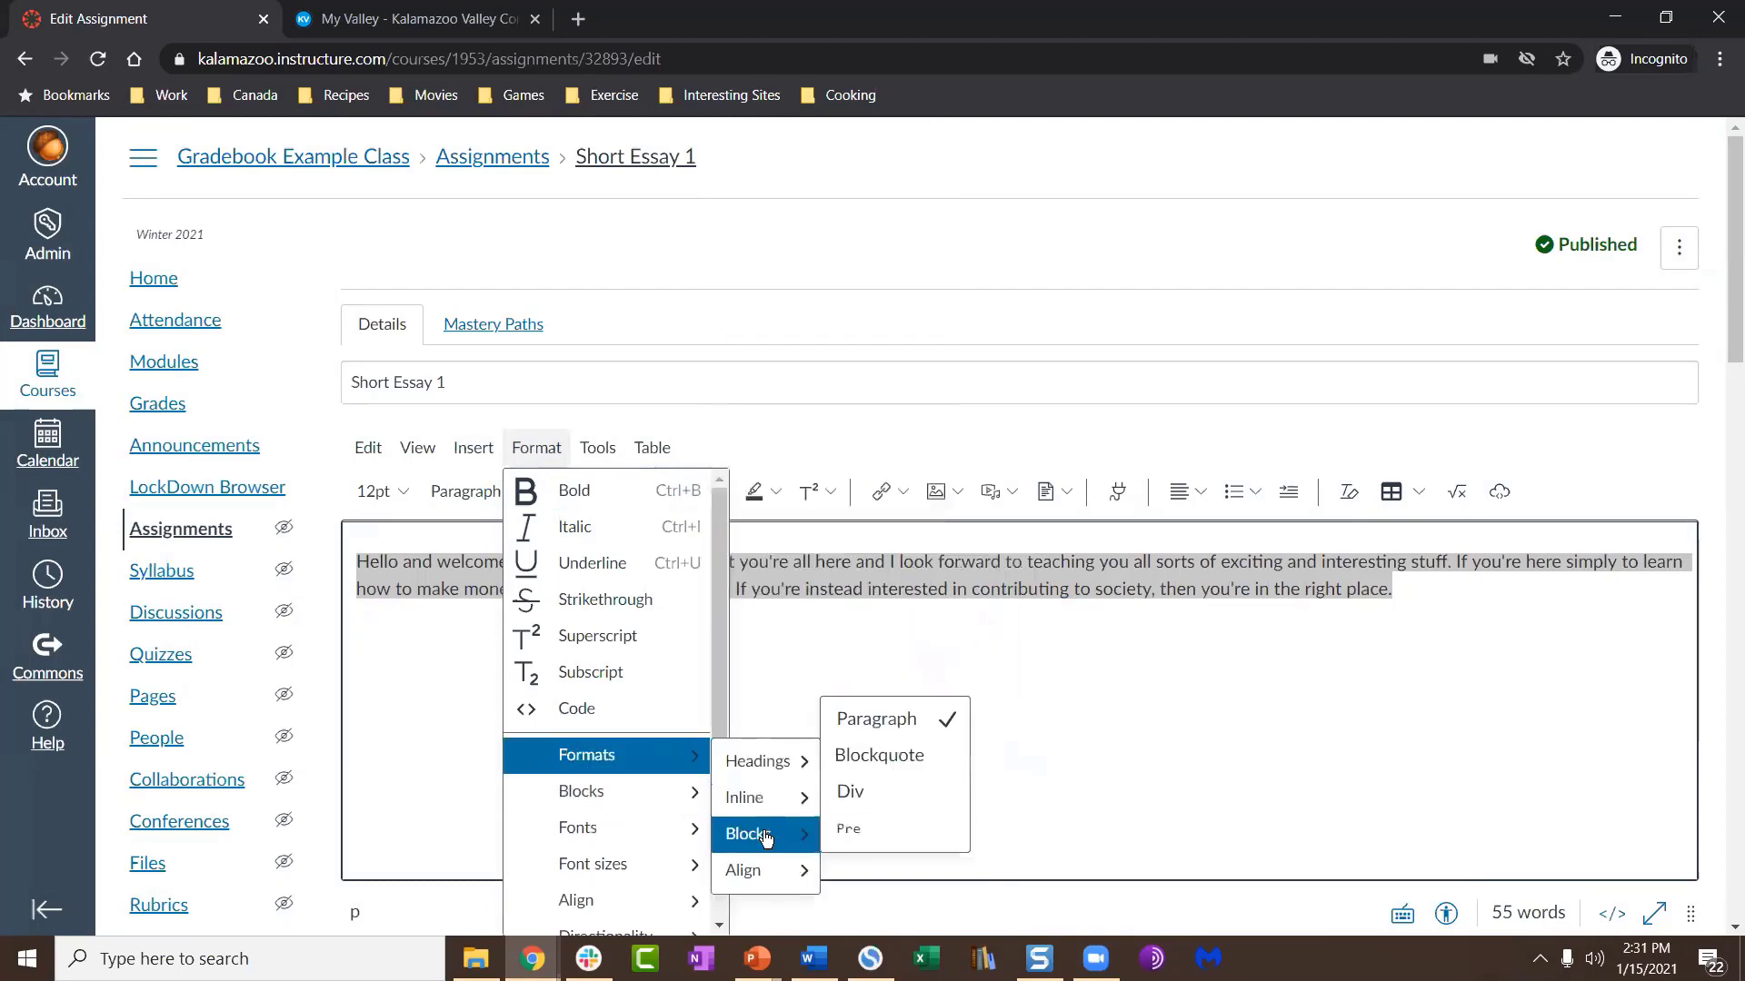
left_click(877, 758)
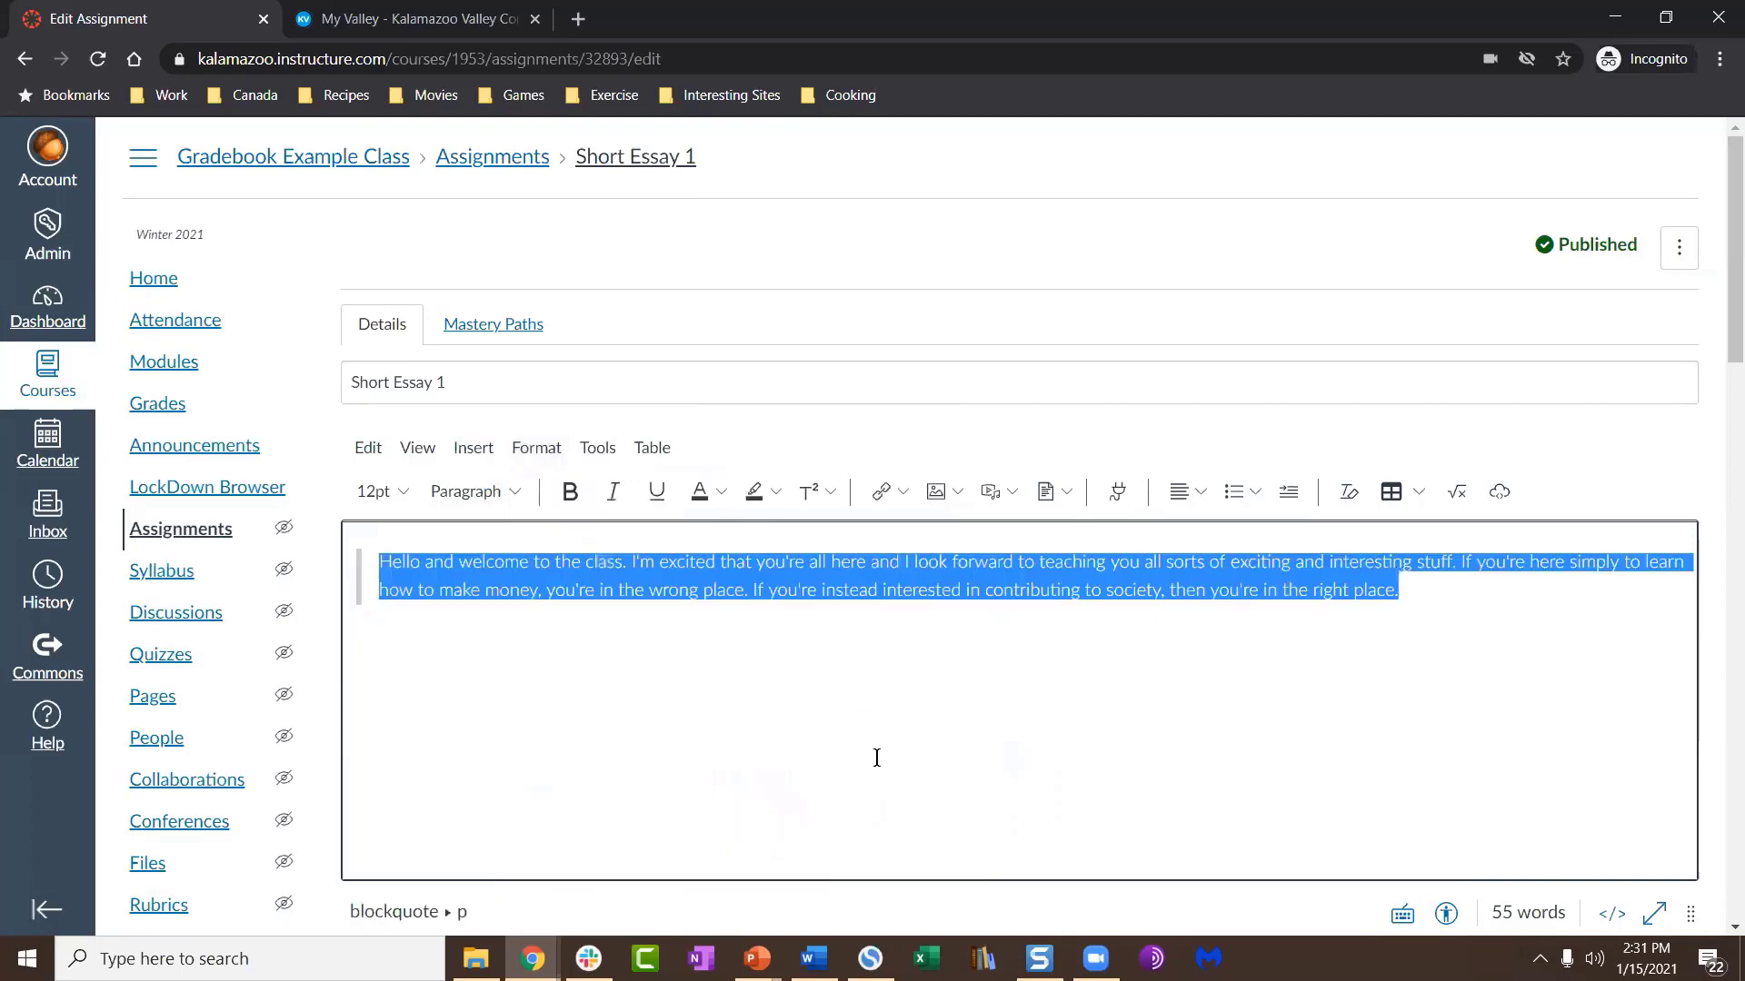
left_click(951, 700)
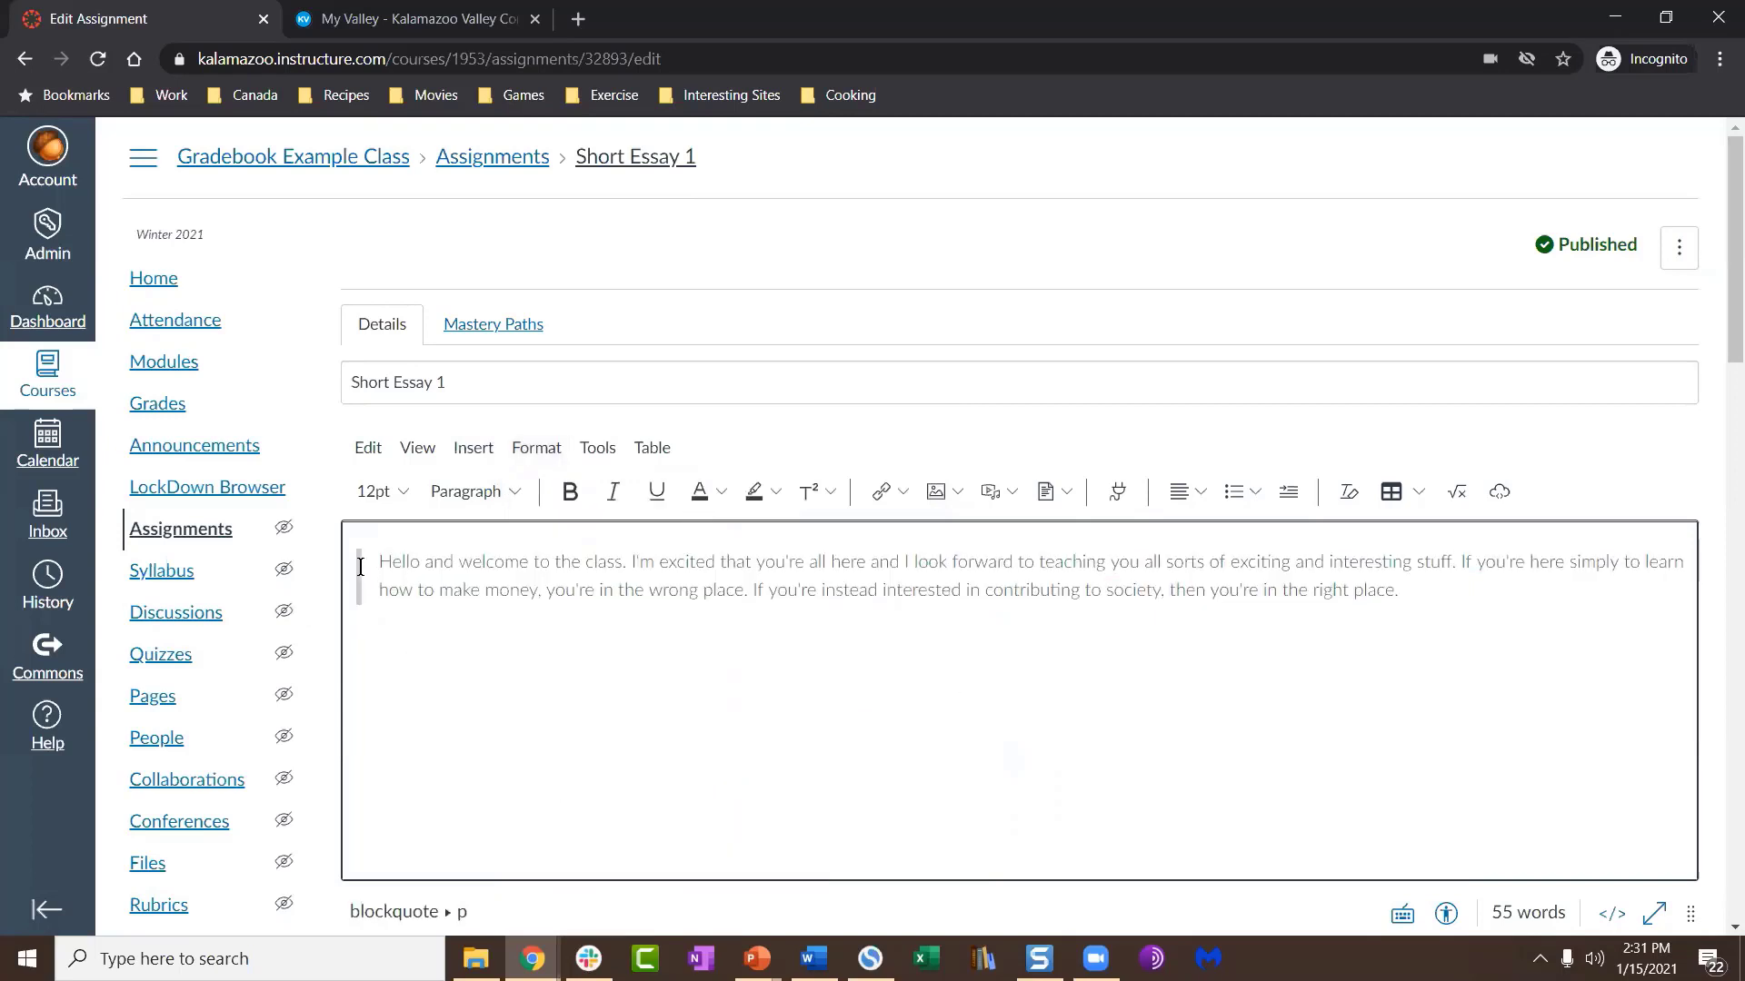
left_click(1409, 589)
key("Return")
Step: Center-align the quoted welcome paragraph
left_click_drag(405, 614, 363, 558)
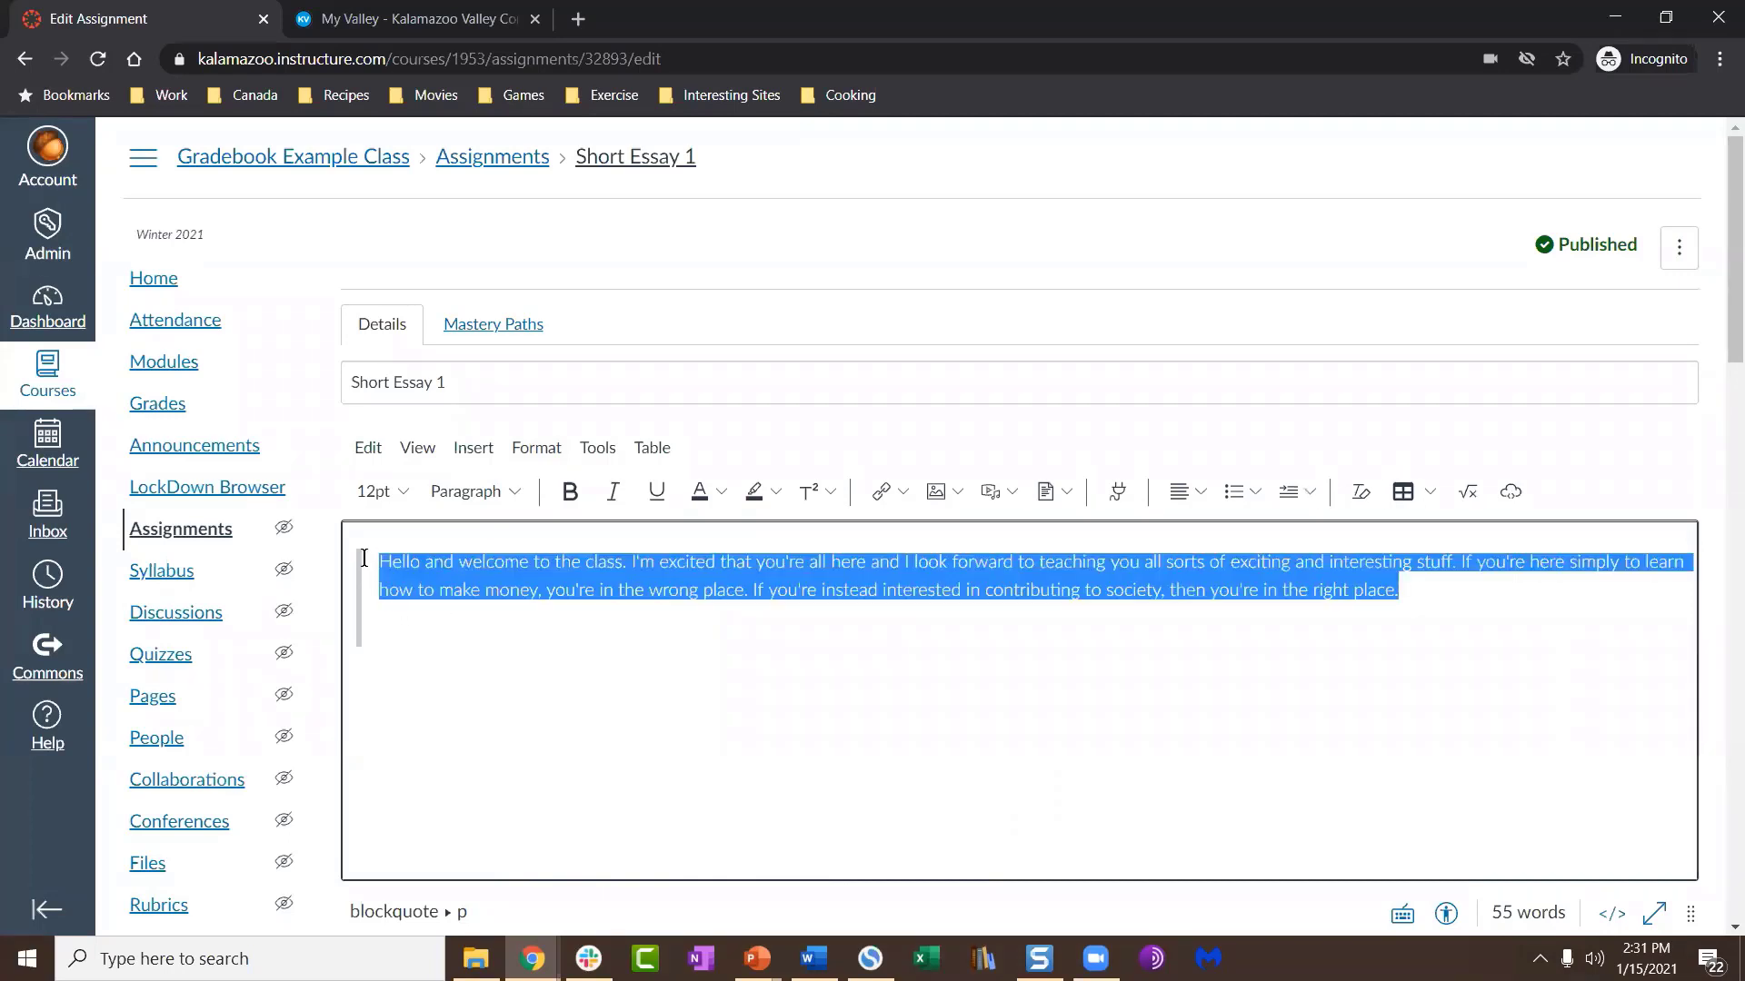
left_click(597, 448)
left_click(557, 452)
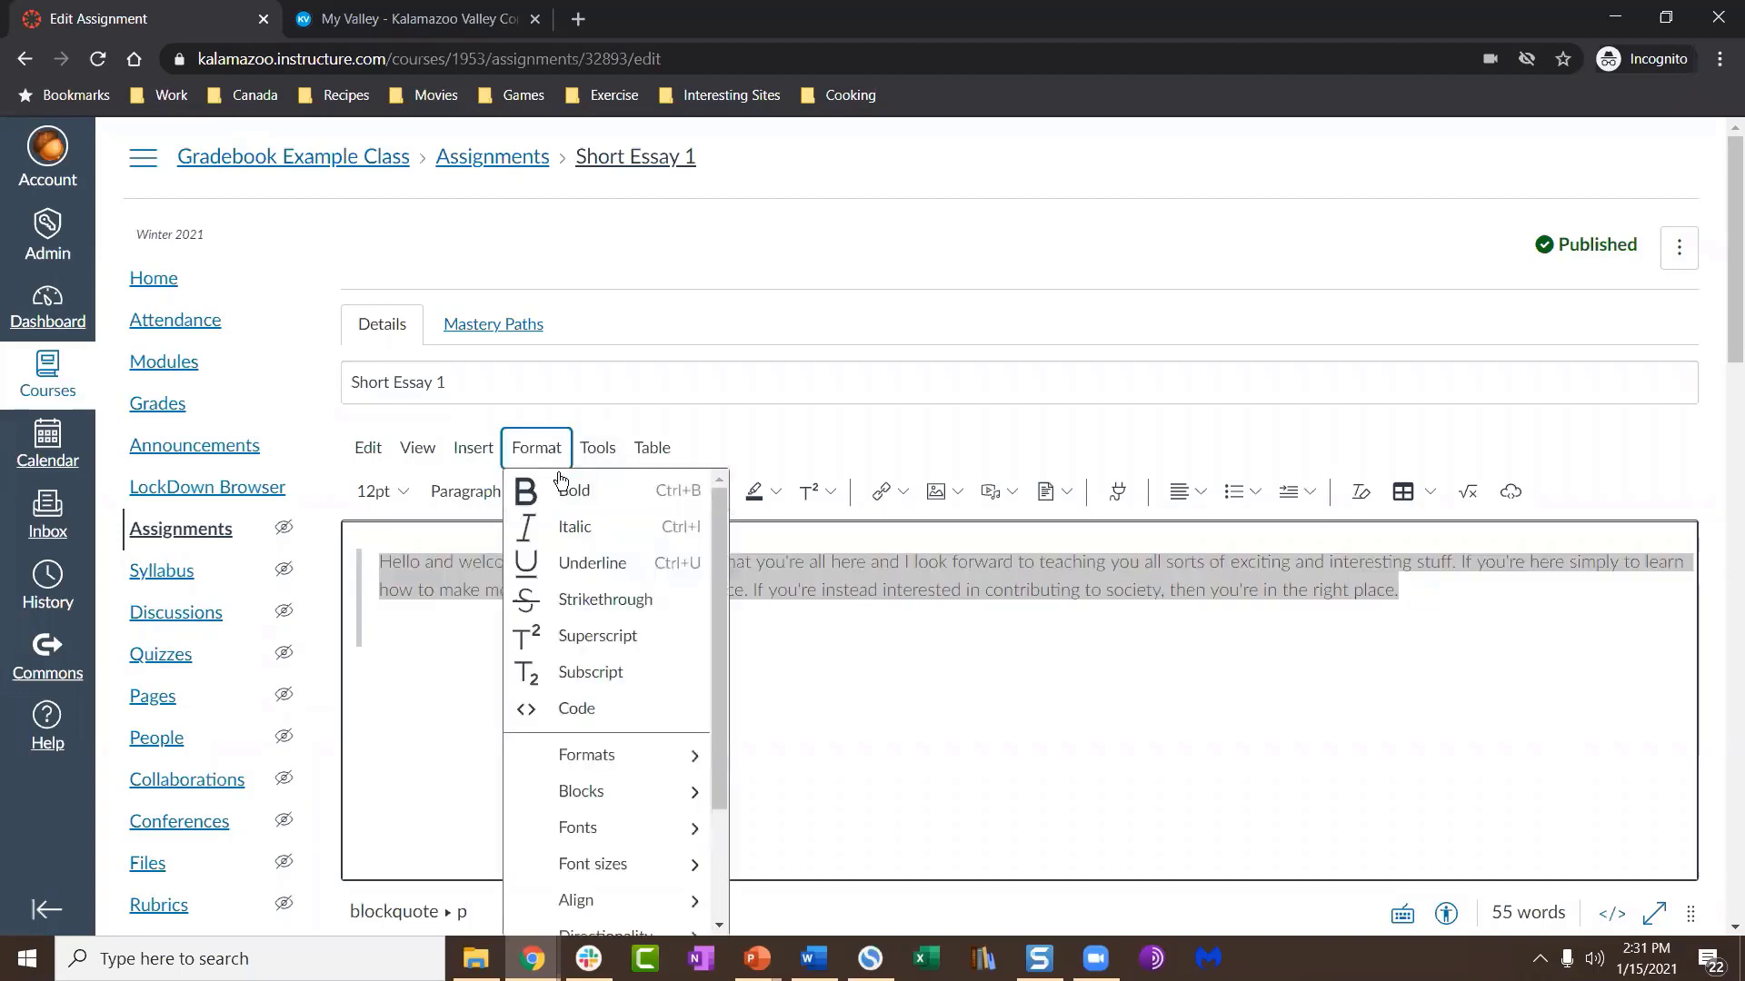
mouse_move(685, 795)
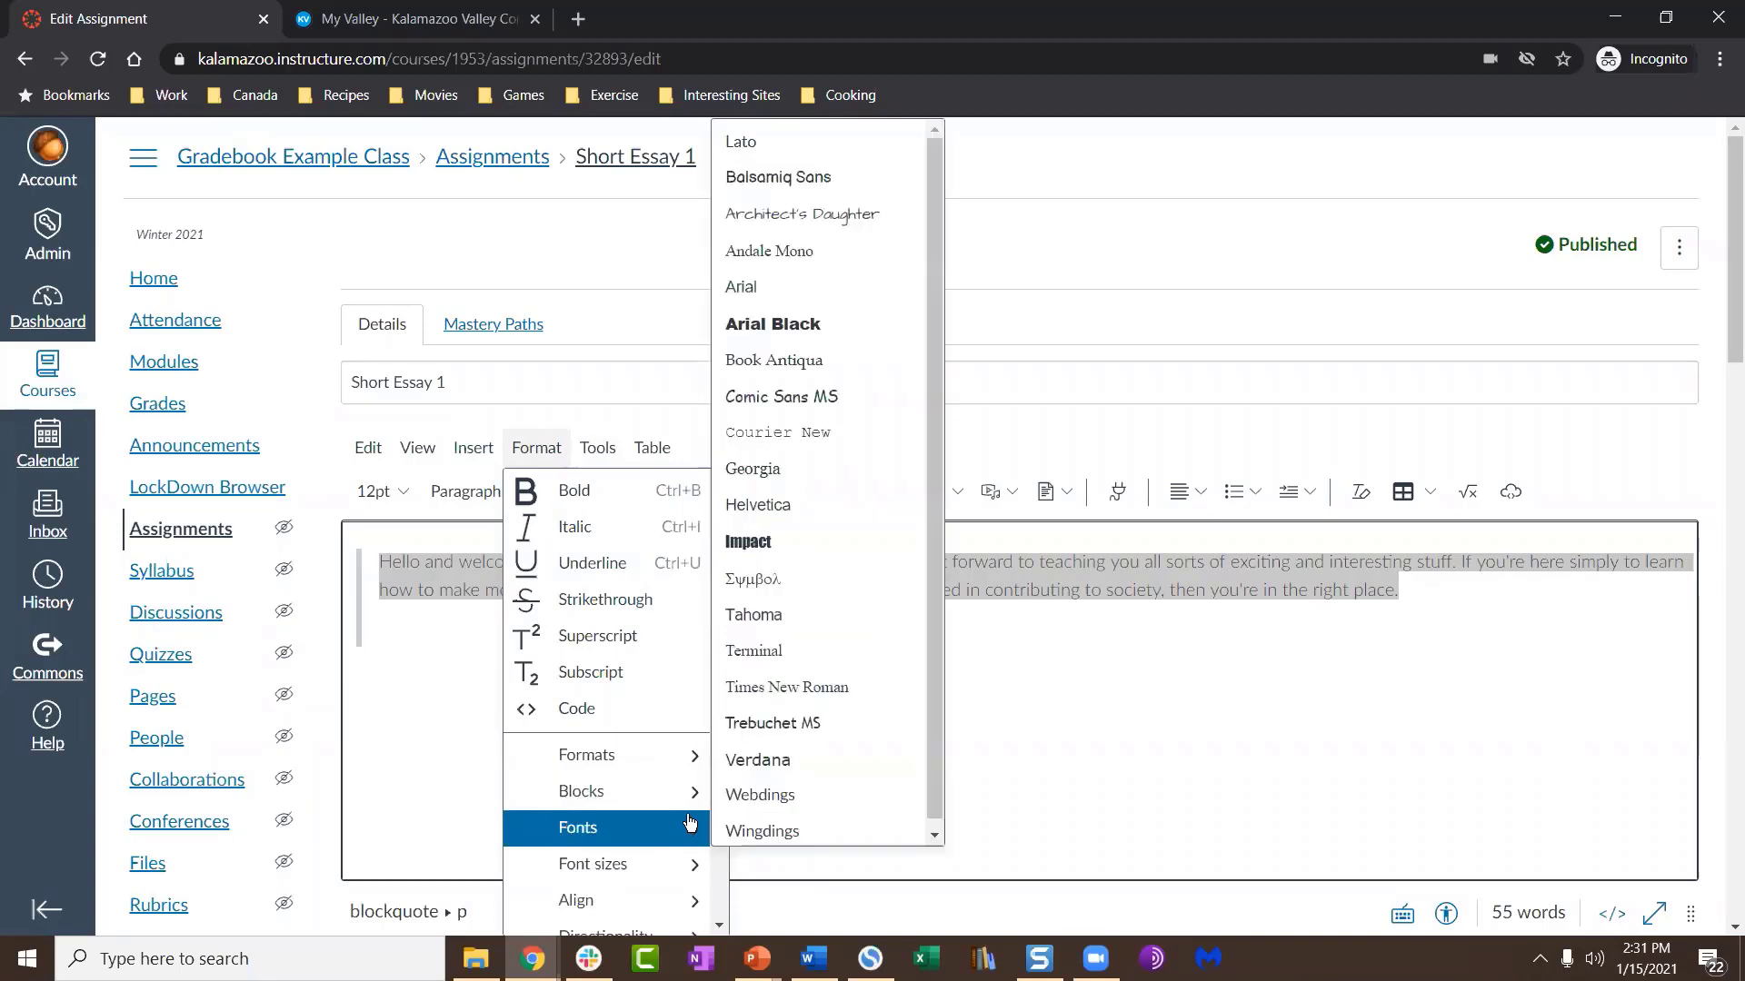
mouse_move(689, 755)
mouse_move(753, 870)
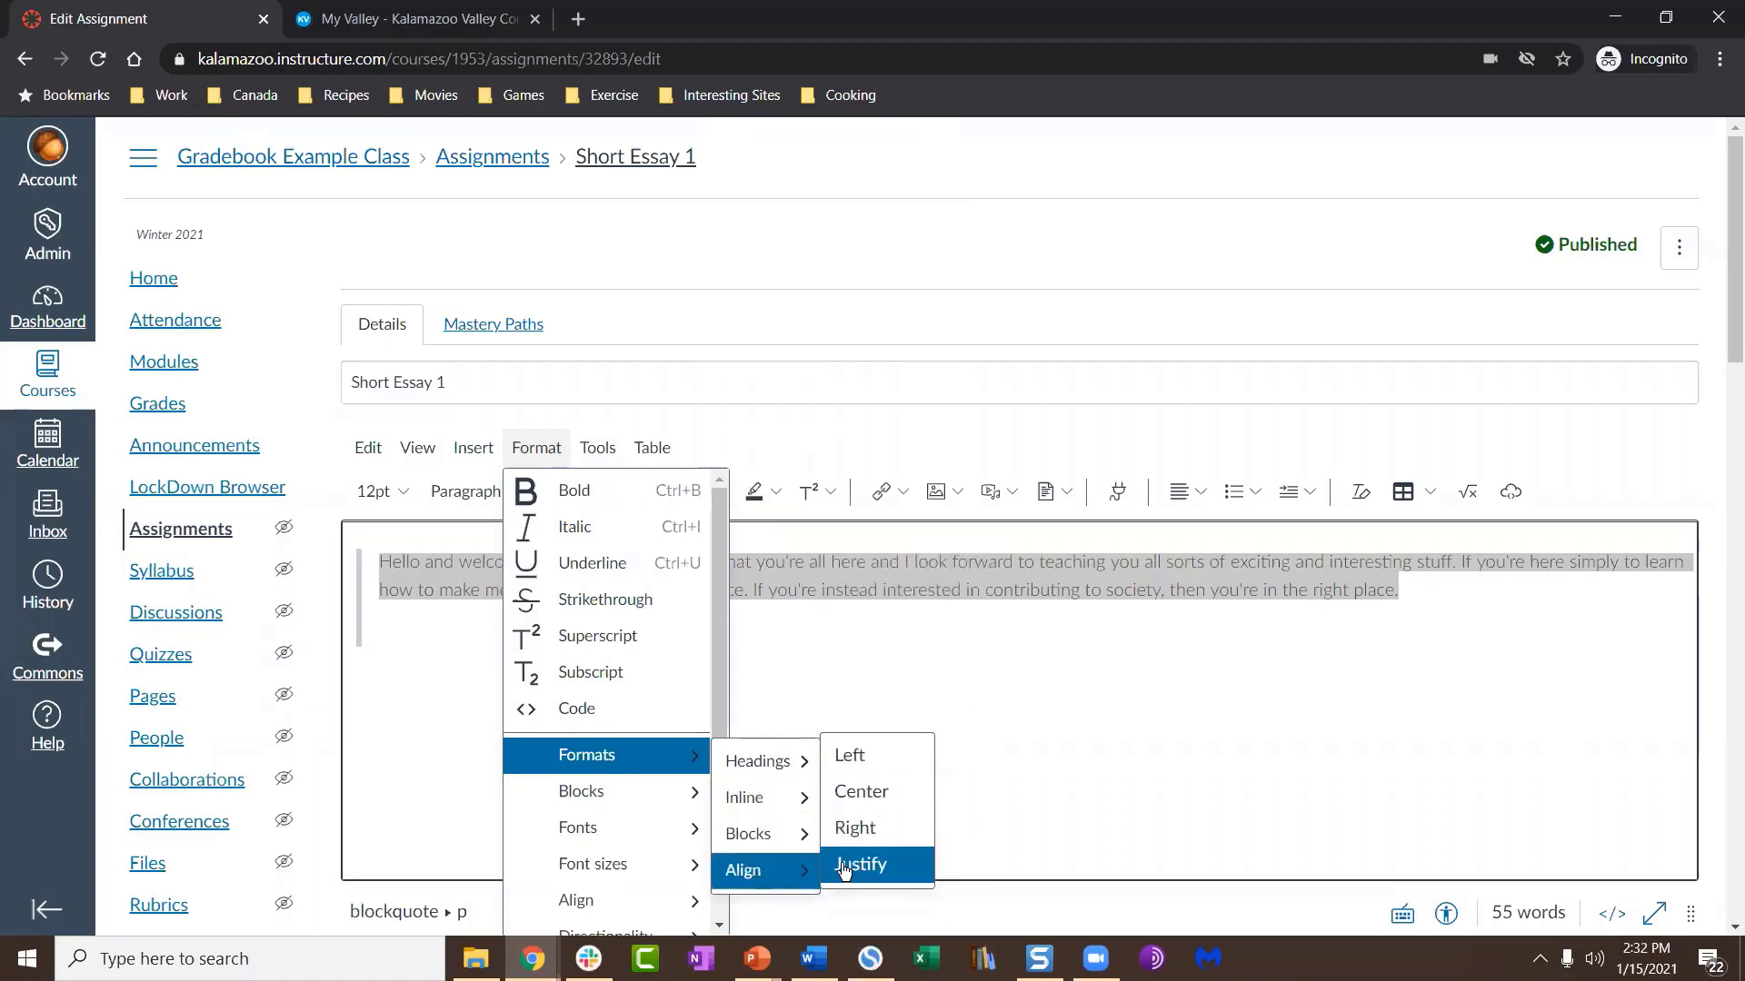
left_click(860, 794)
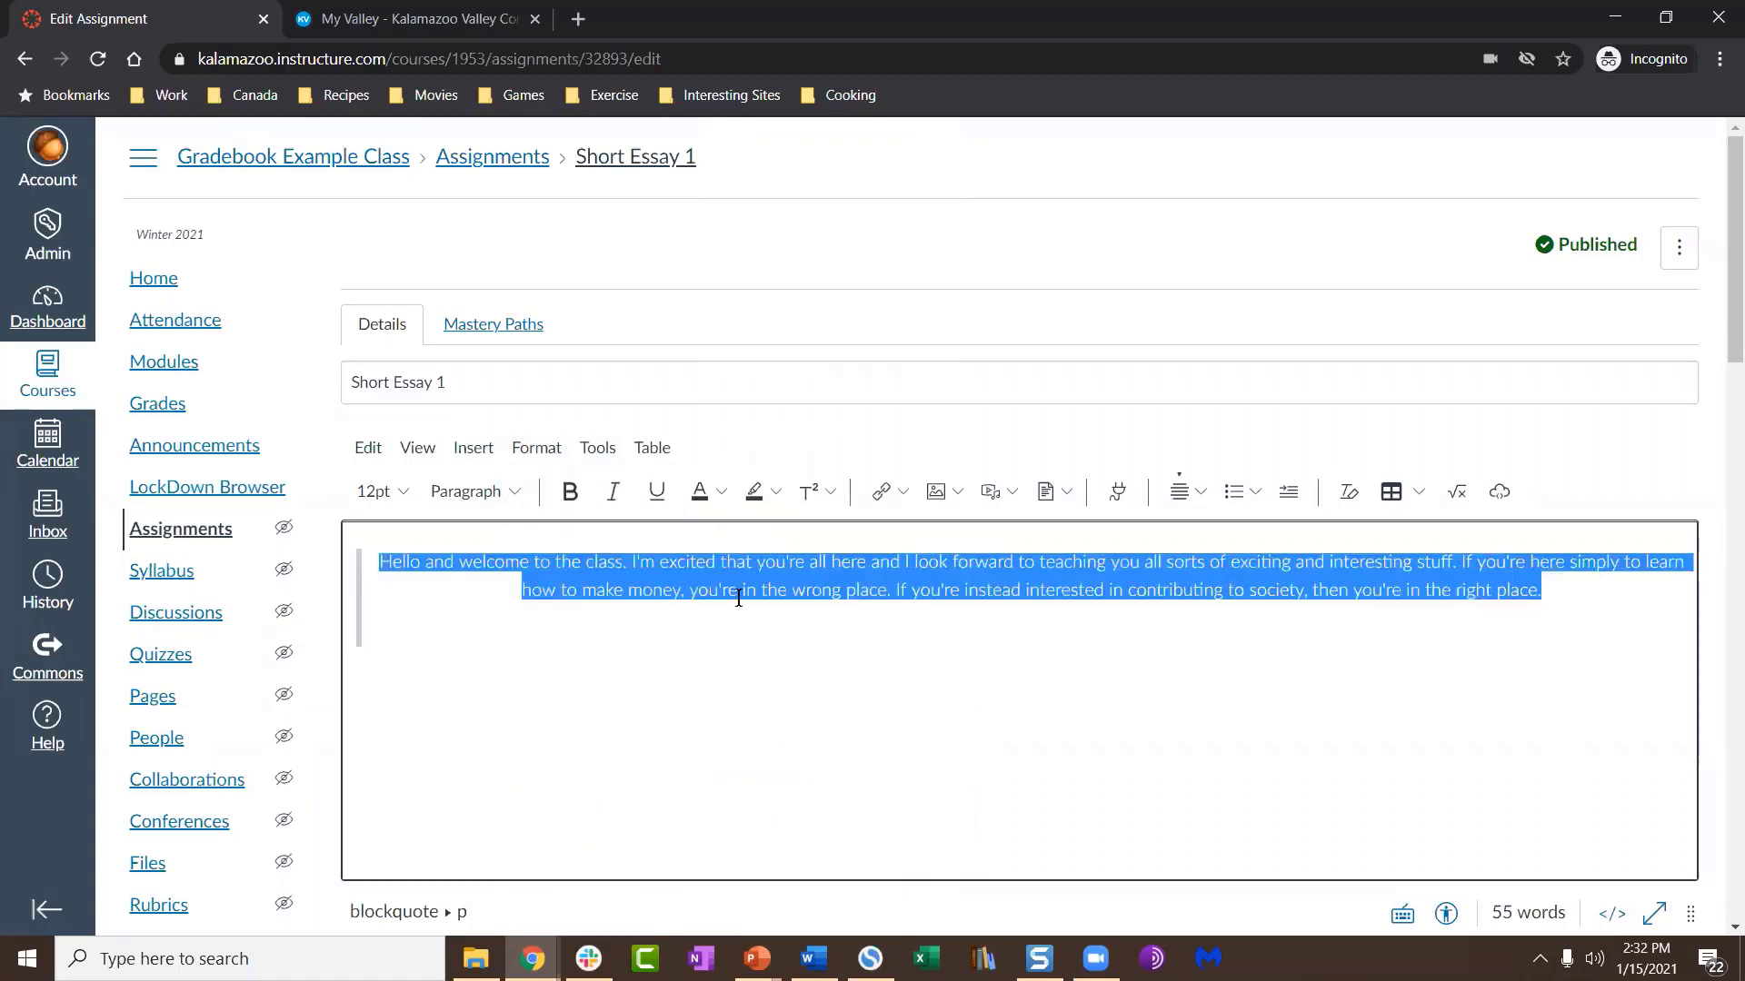
Step: Increase the indent of the quoted welcome paragraph by one level and remove that indent again
left_click(1288, 491)
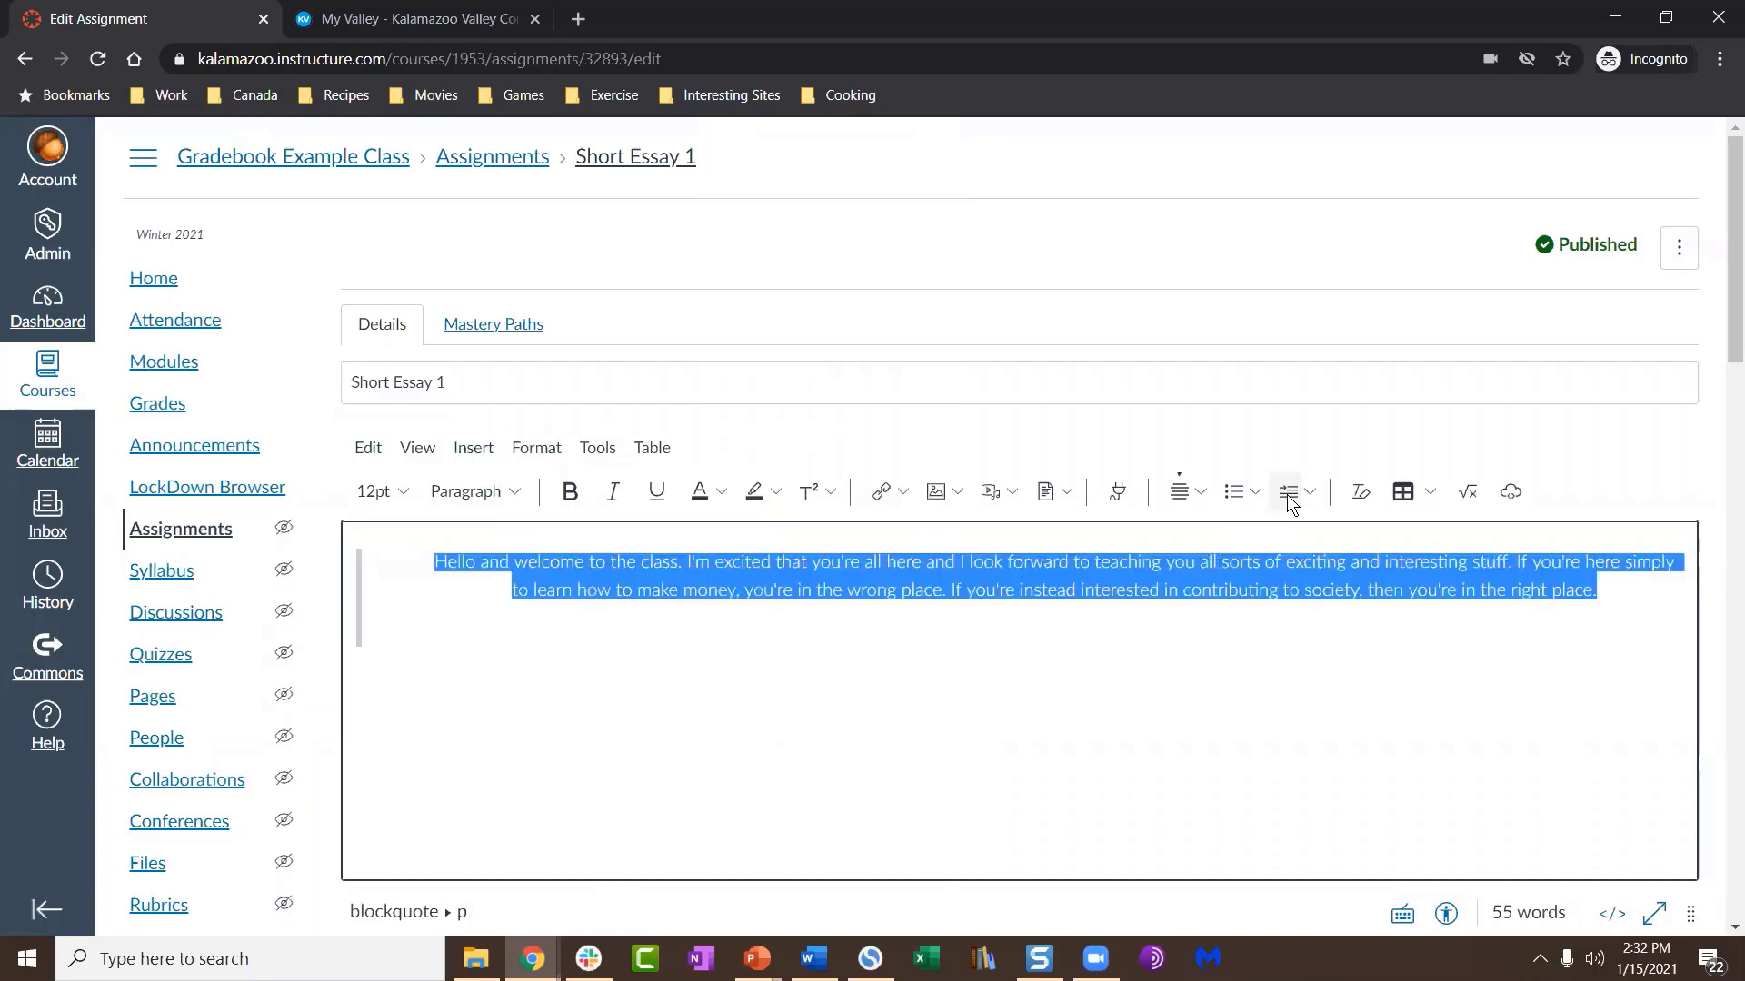
left_click(1309, 495)
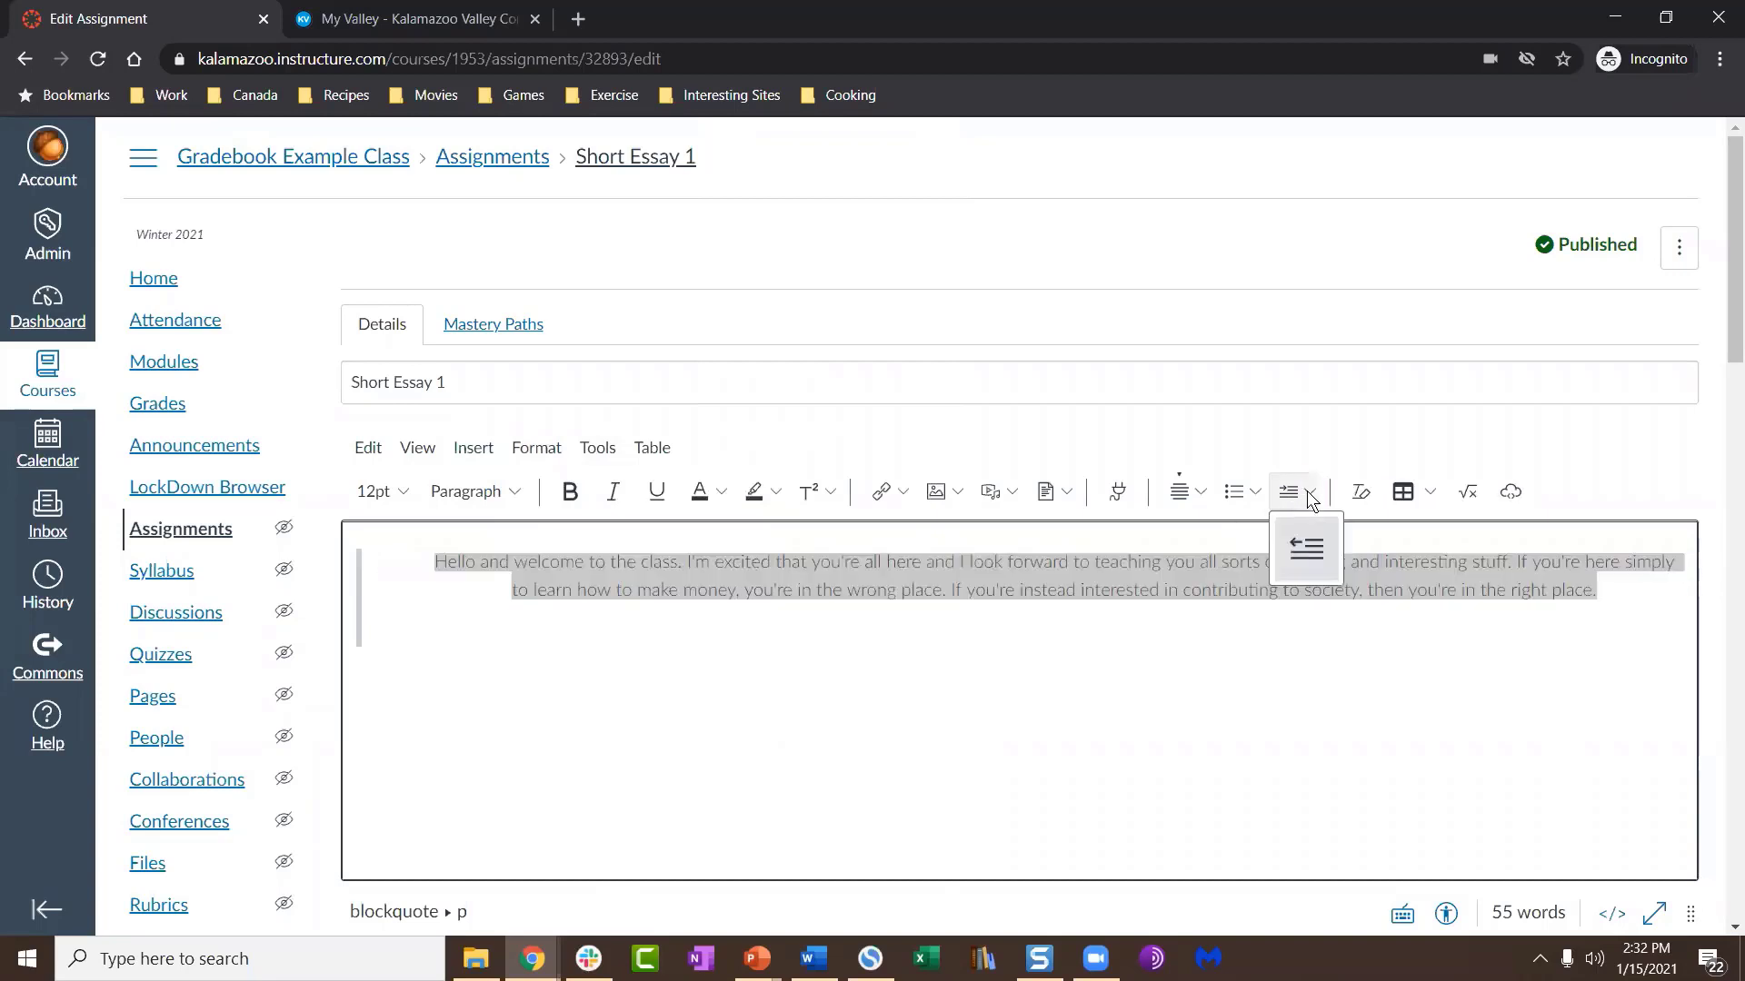
left_click(1309, 544)
left_click(1108, 576)
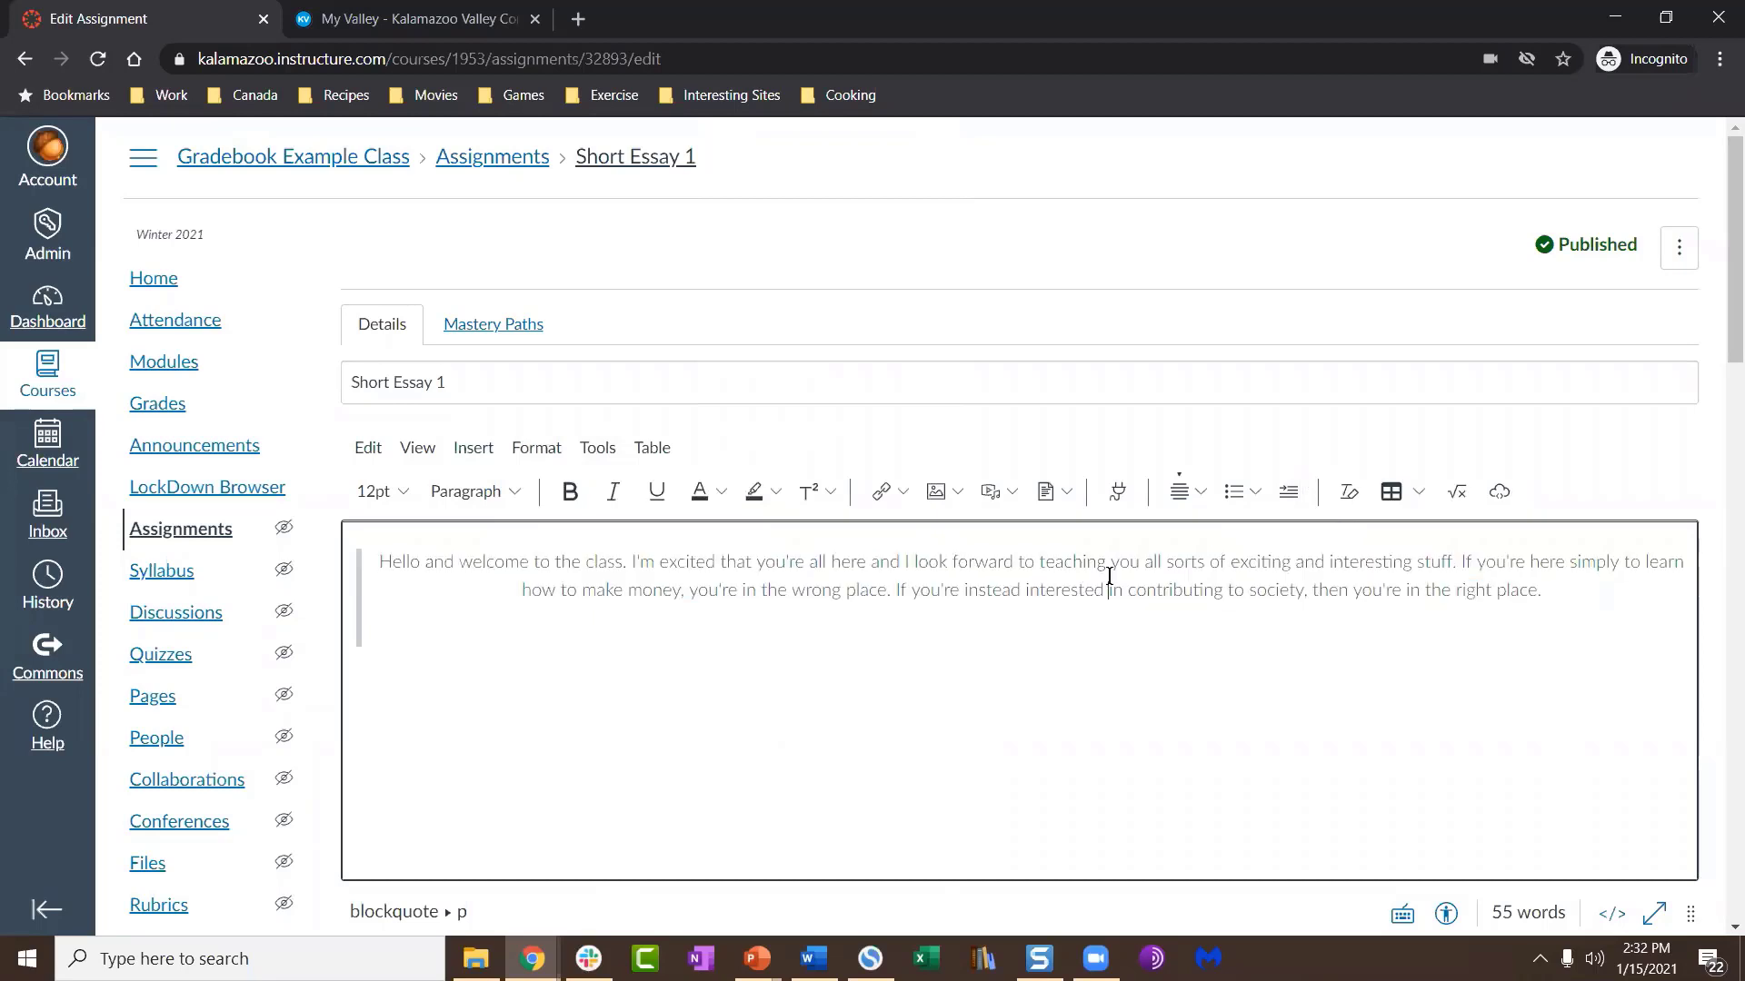
Step: Set the alignment of the quoted welcome paragraph to left
left_click(1205, 493)
left_click(1204, 538)
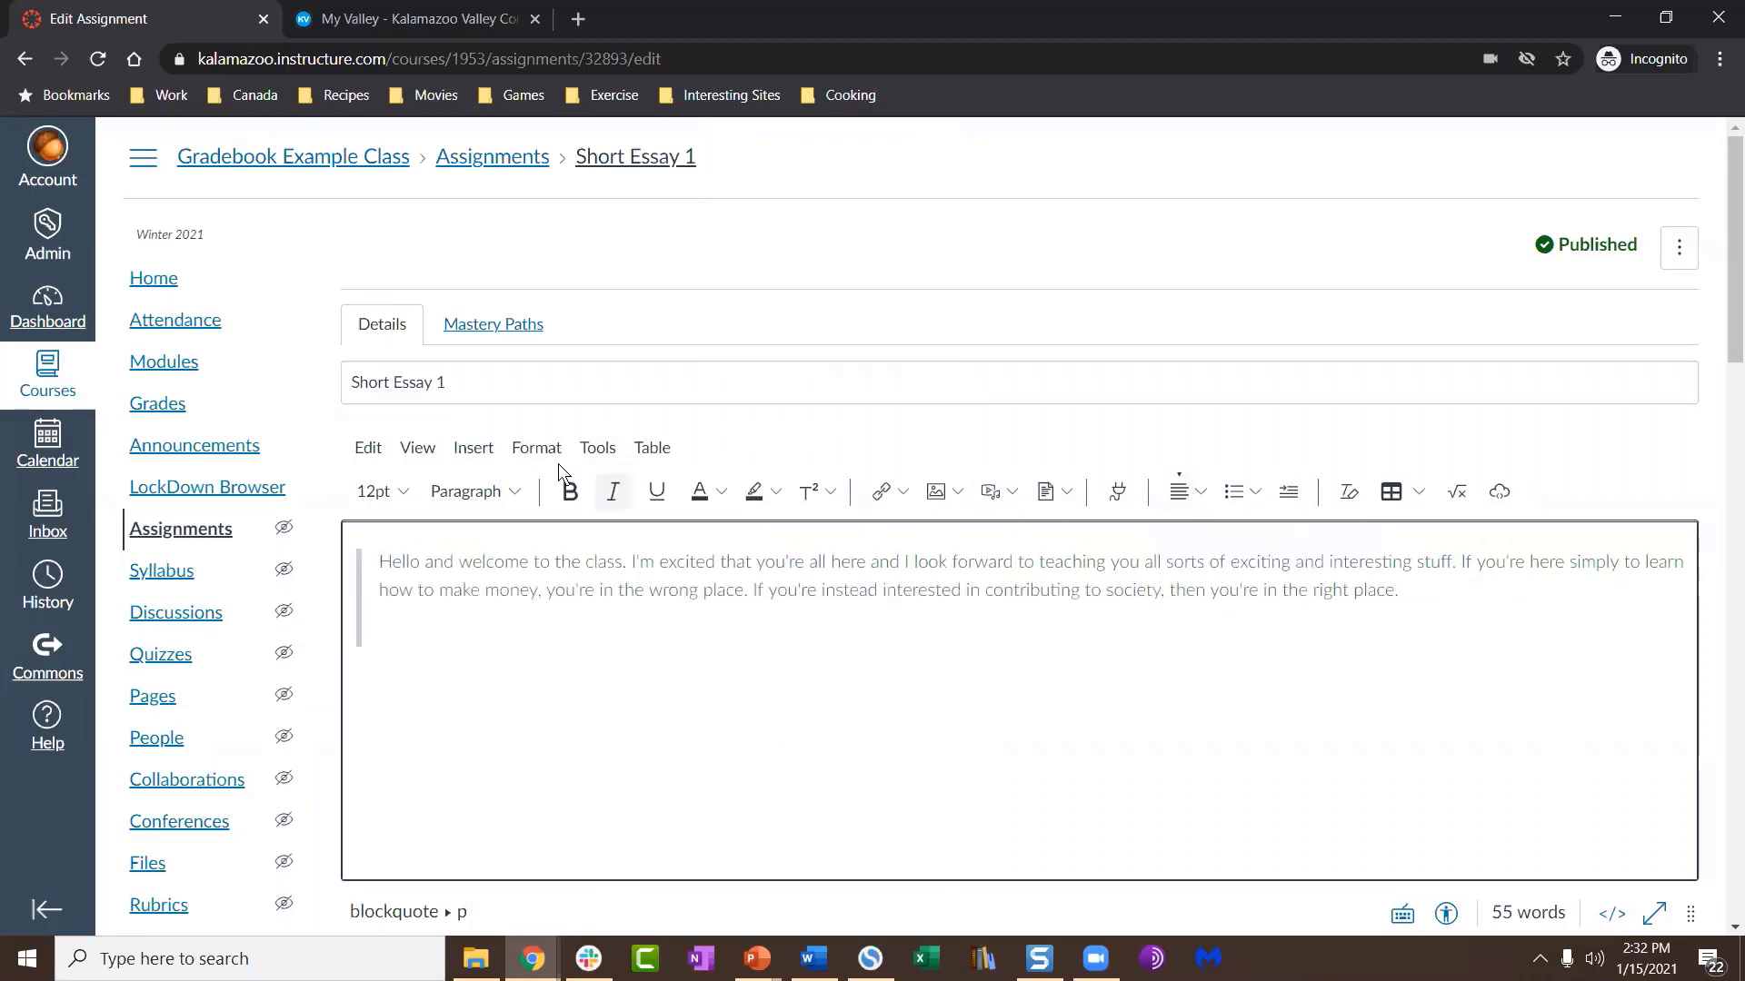
left_click(540, 449)
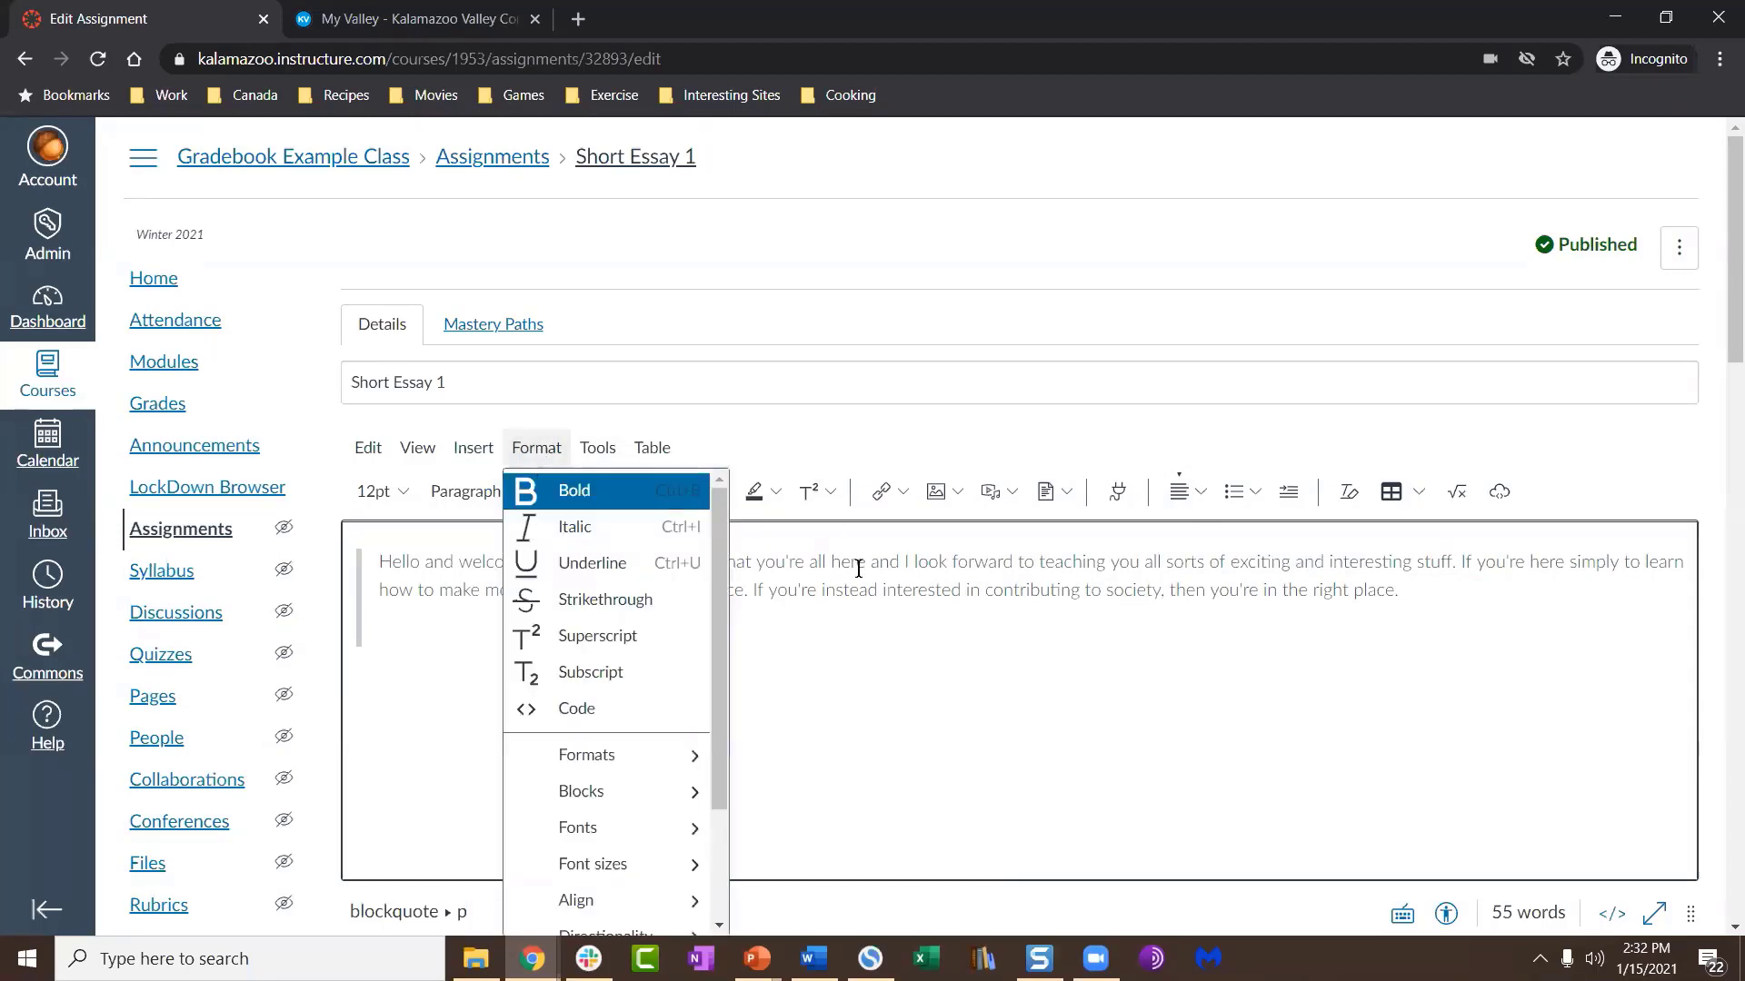
left_click(879, 648)
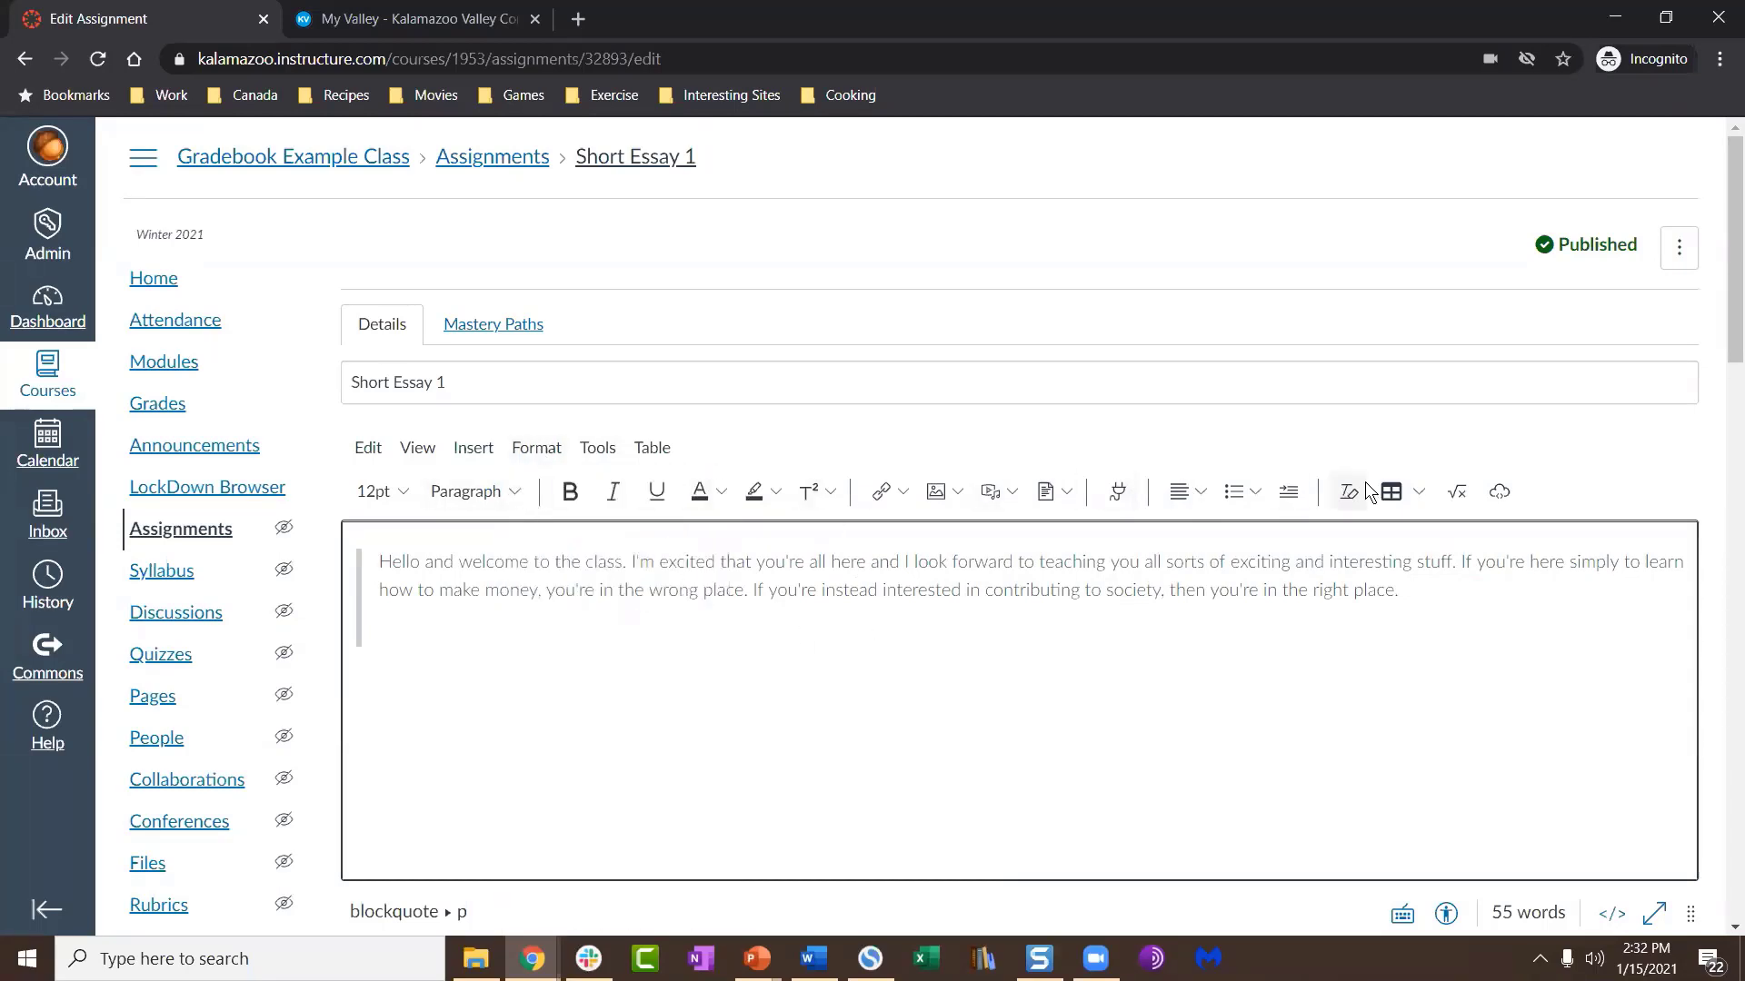
Step: Examine the available text formatting options, including the font choices and the text color palette, without applying any
left_click(525, 449)
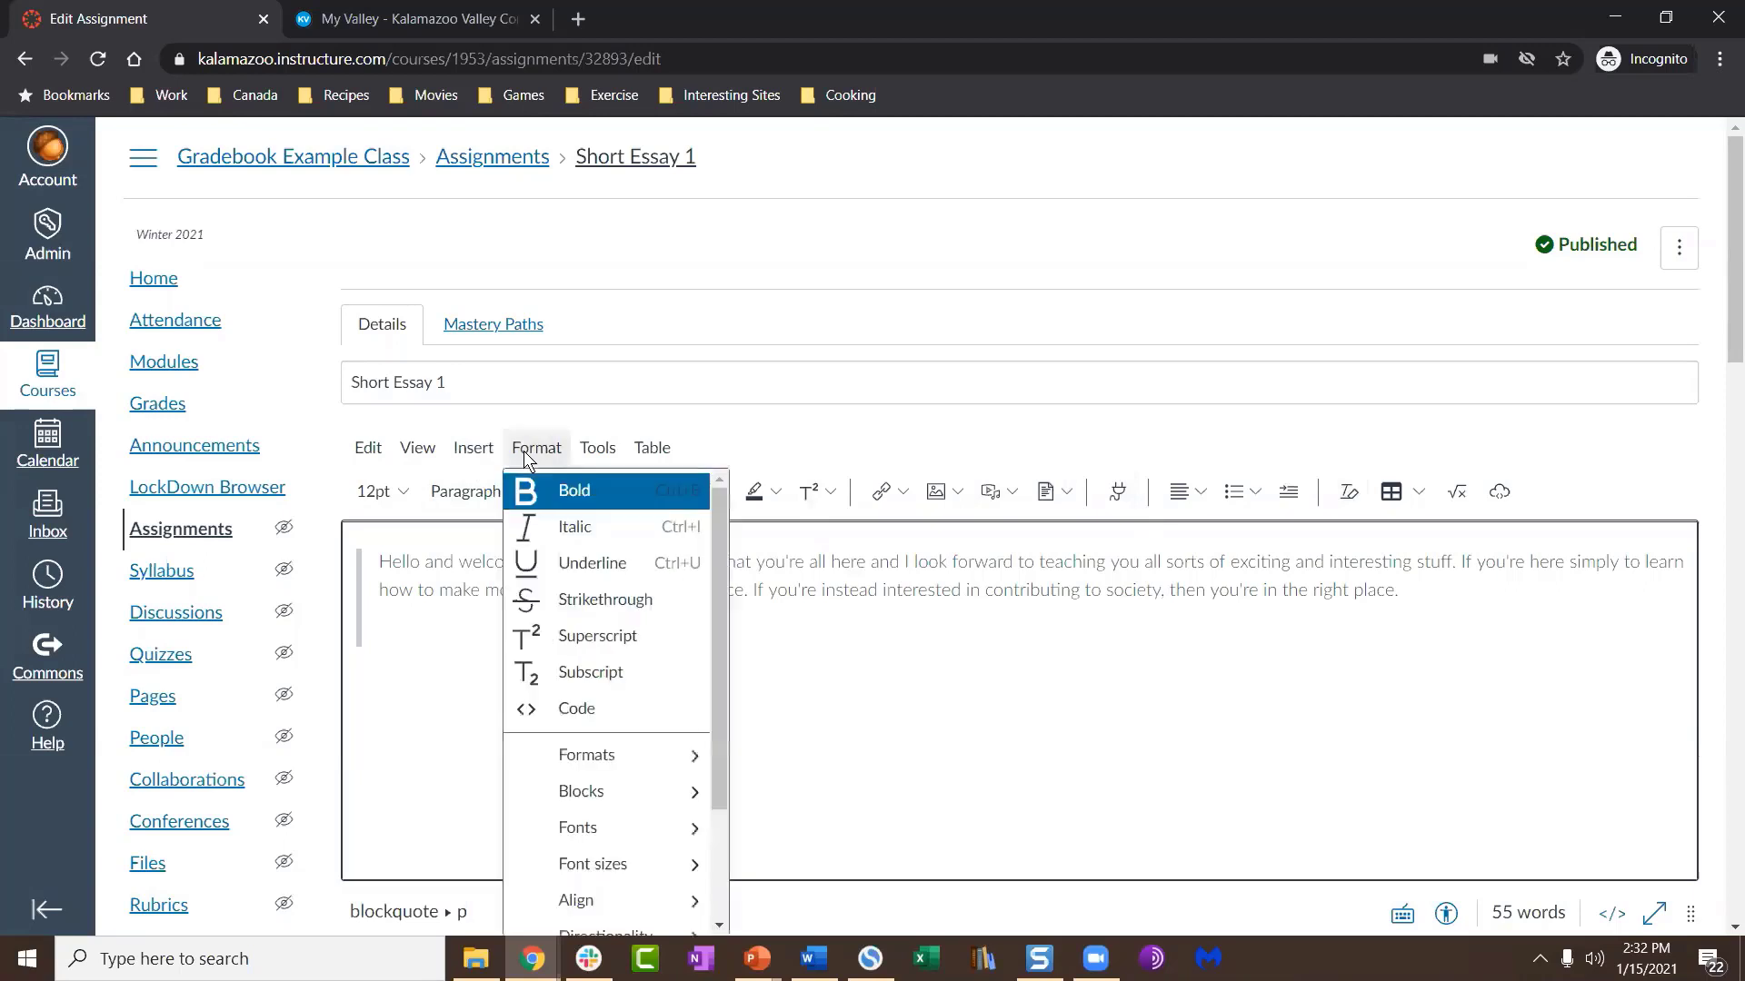
scroll(606, 686, "down", 2)
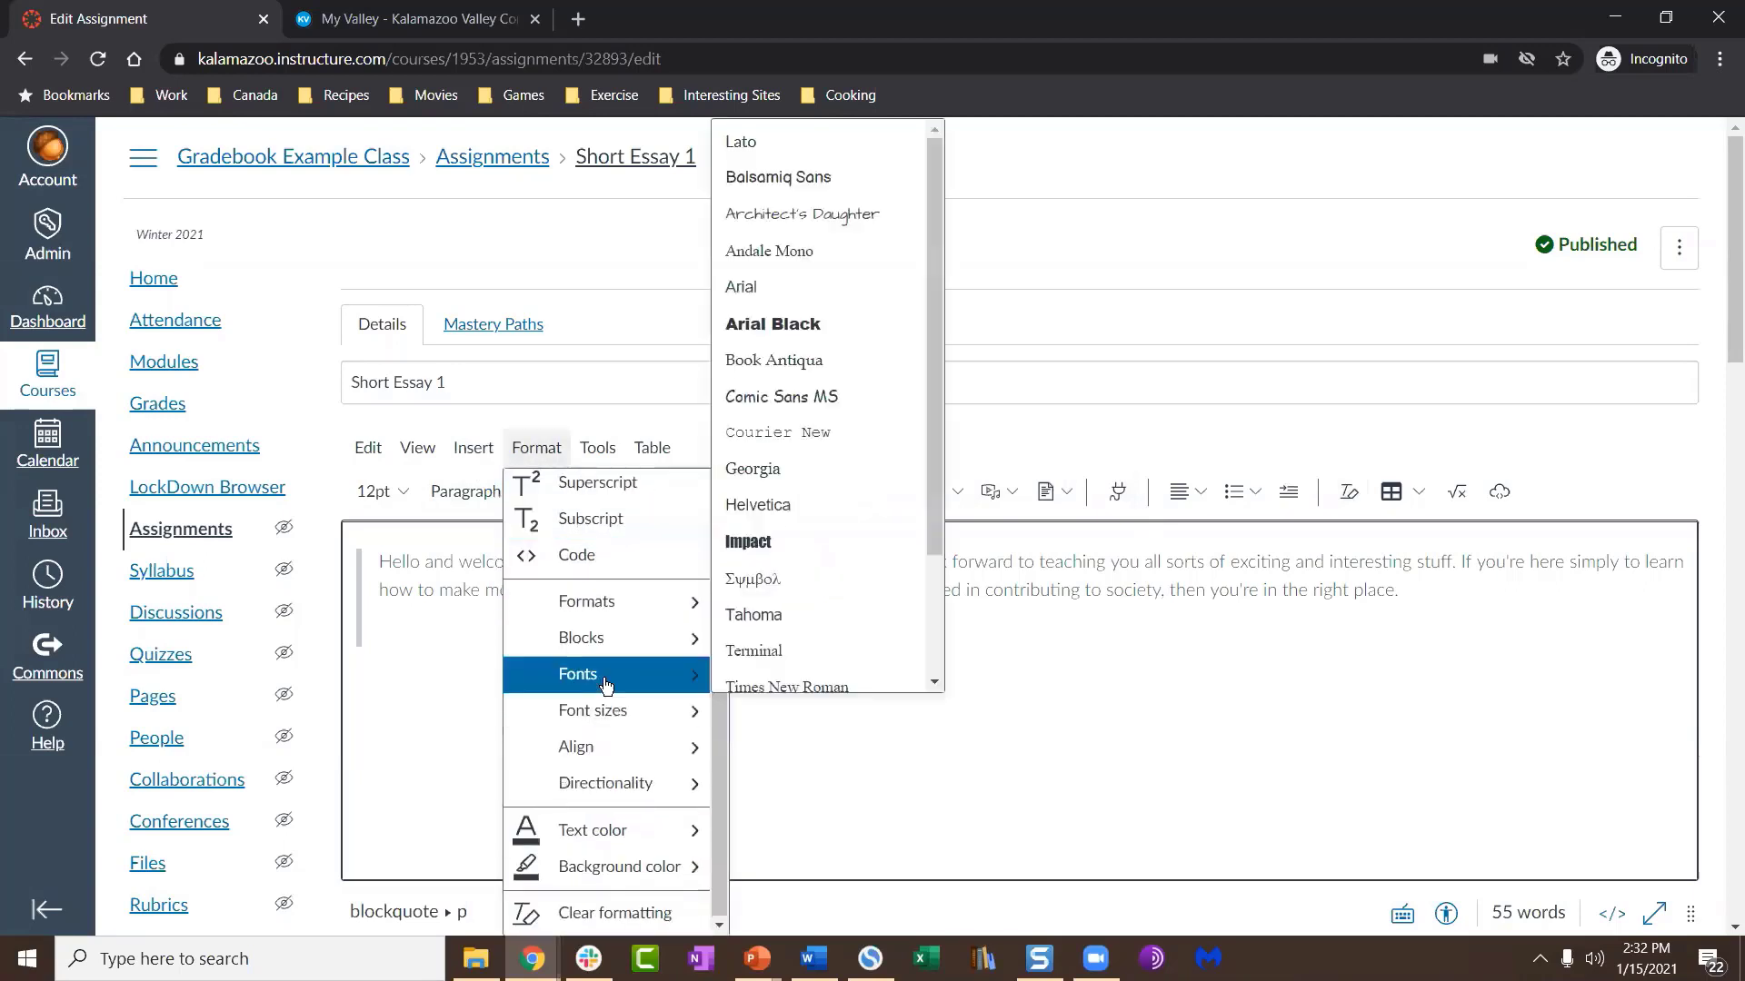
scroll(602, 577, "up", 2)
key("Right")
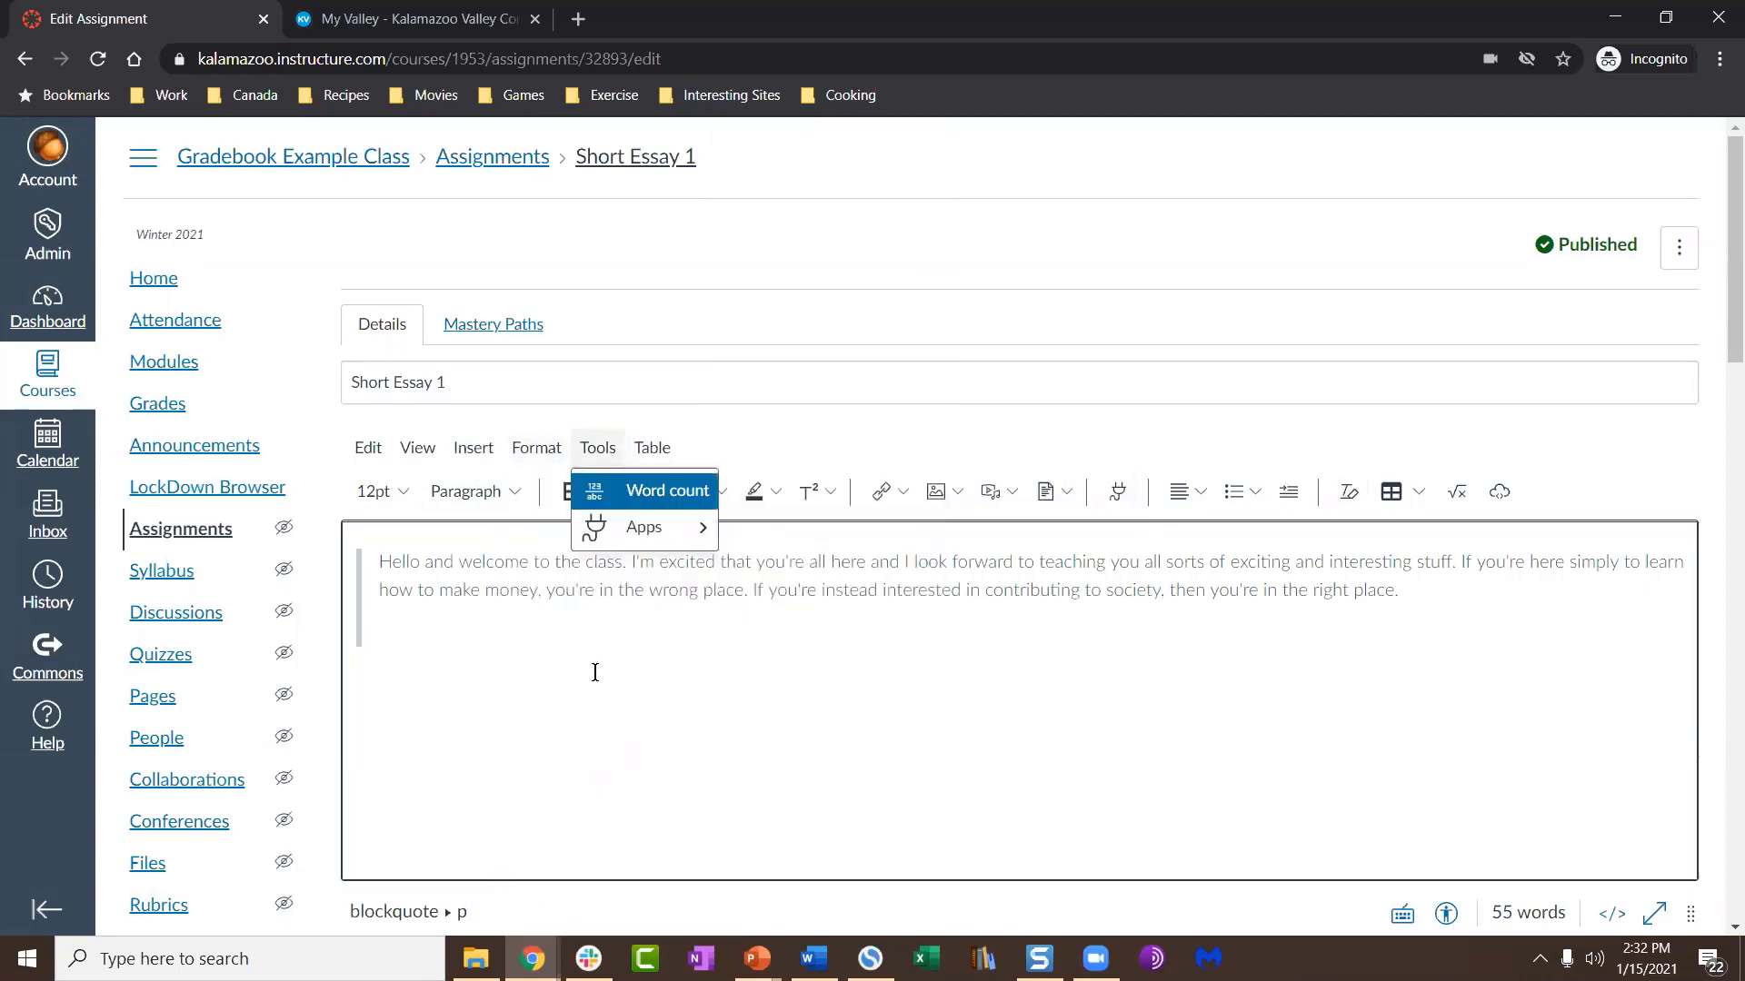
mouse_move(536, 447)
scroll(560, 574, "down", 2)
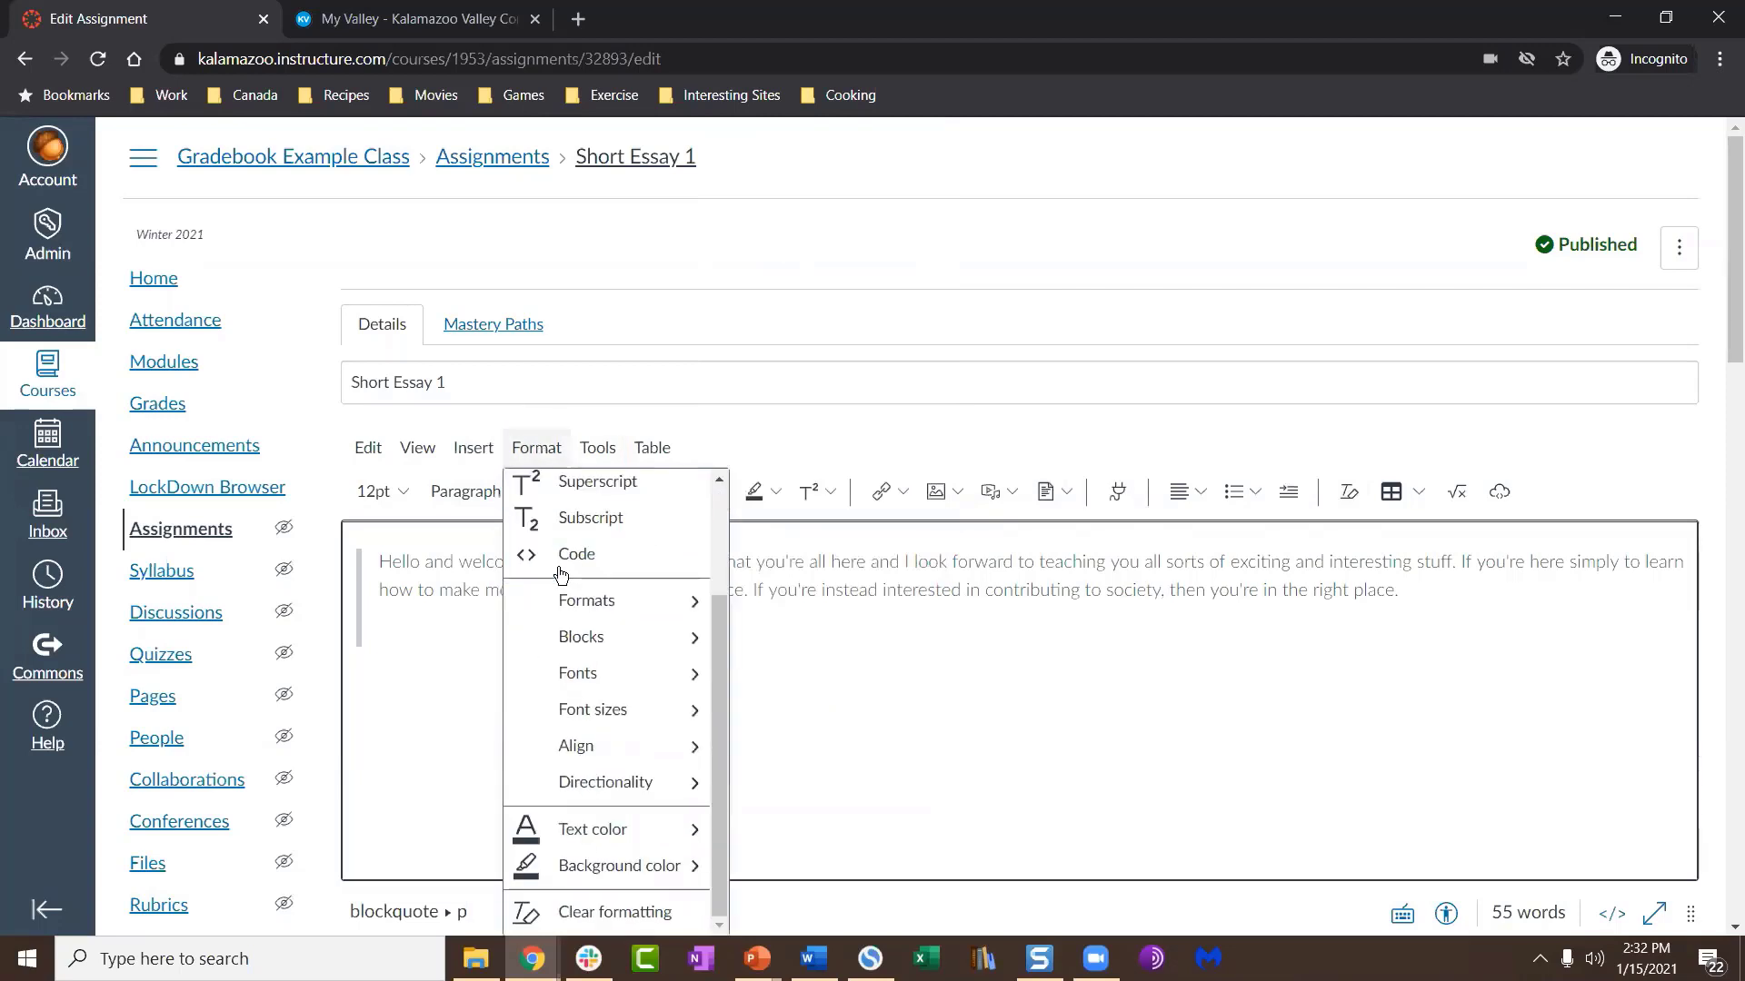
mouse_move(609, 845)
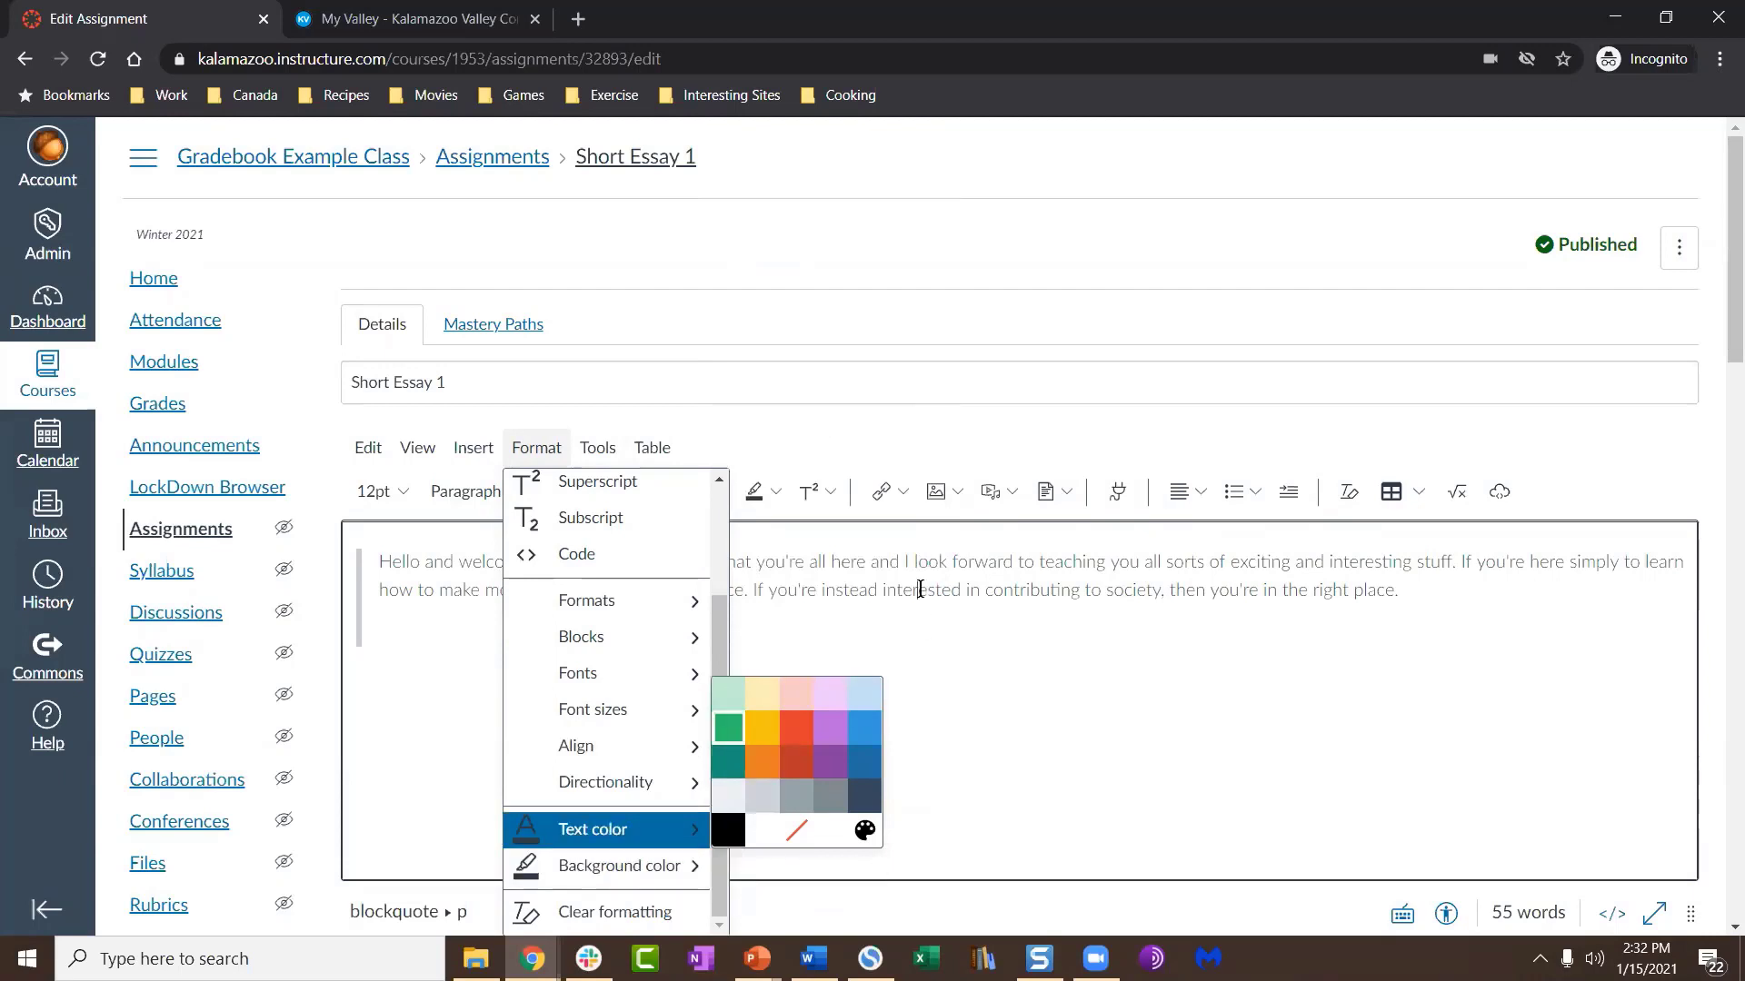
left_click(620, 474)
Step: Check the word and character counts of the assignment text, then close the Word Count report
left_click(604, 449)
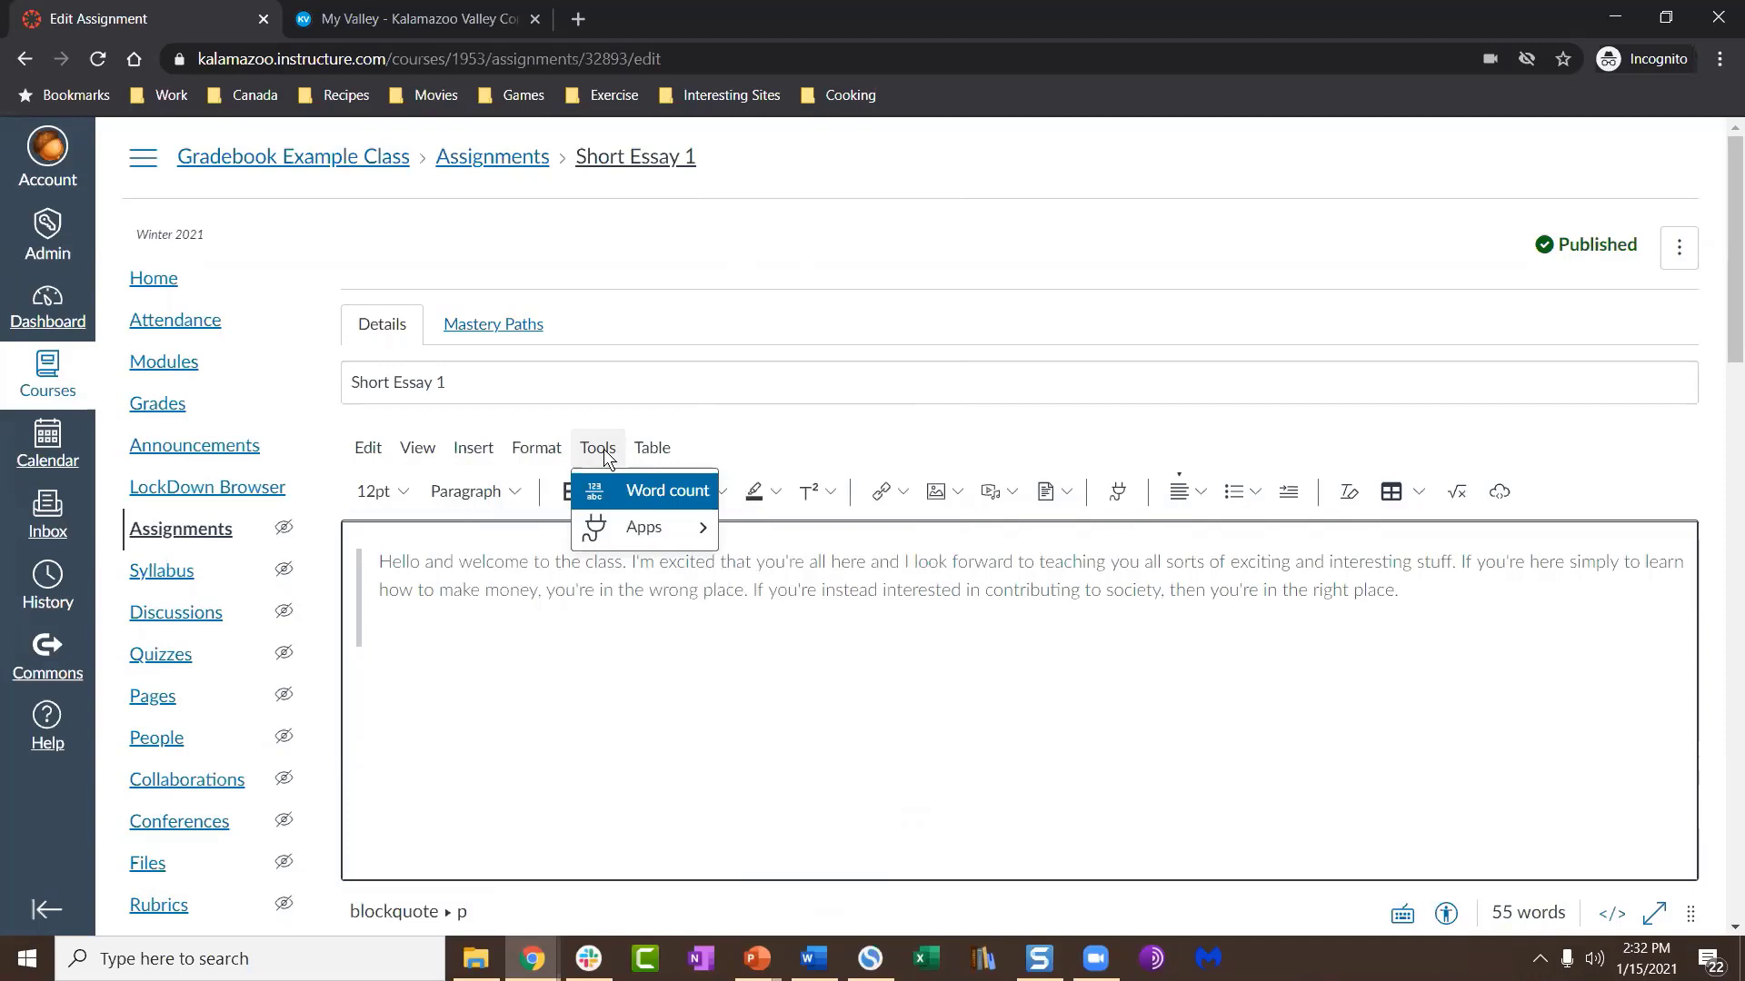
left_click(623, 494)
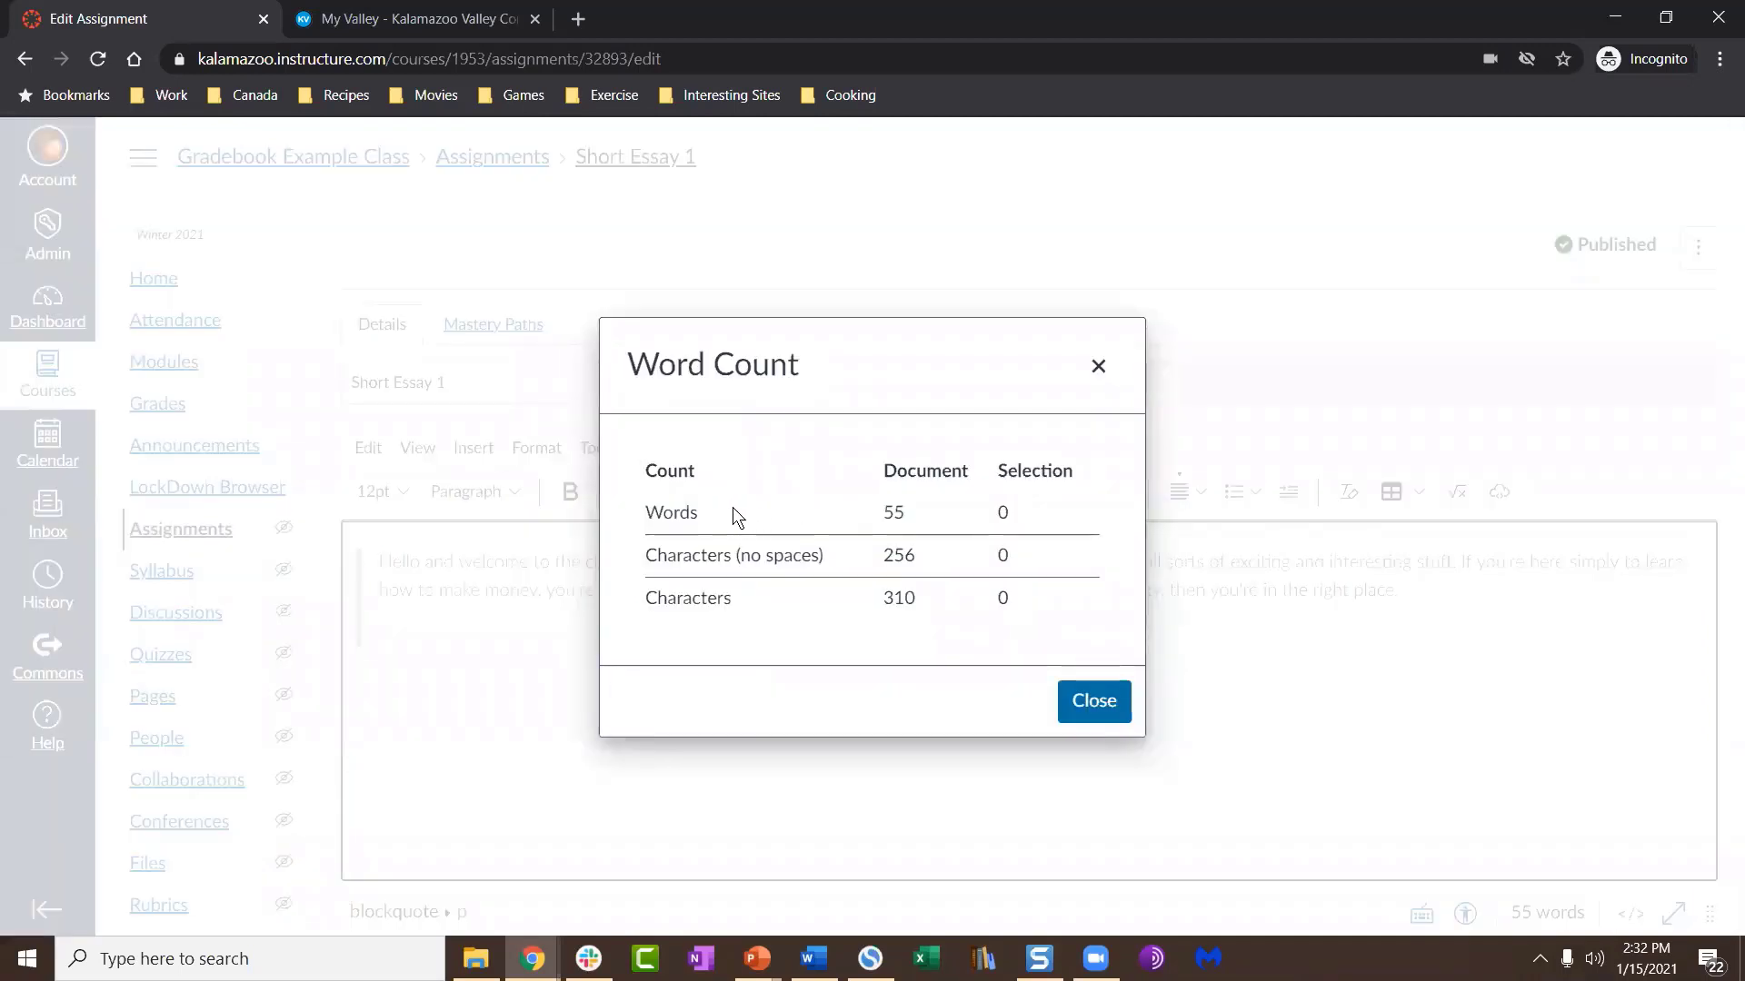
left_click(1083, 700)
Step: Display all external apps that can be used in the editor and look through the Select App list
left_click(542, 456)
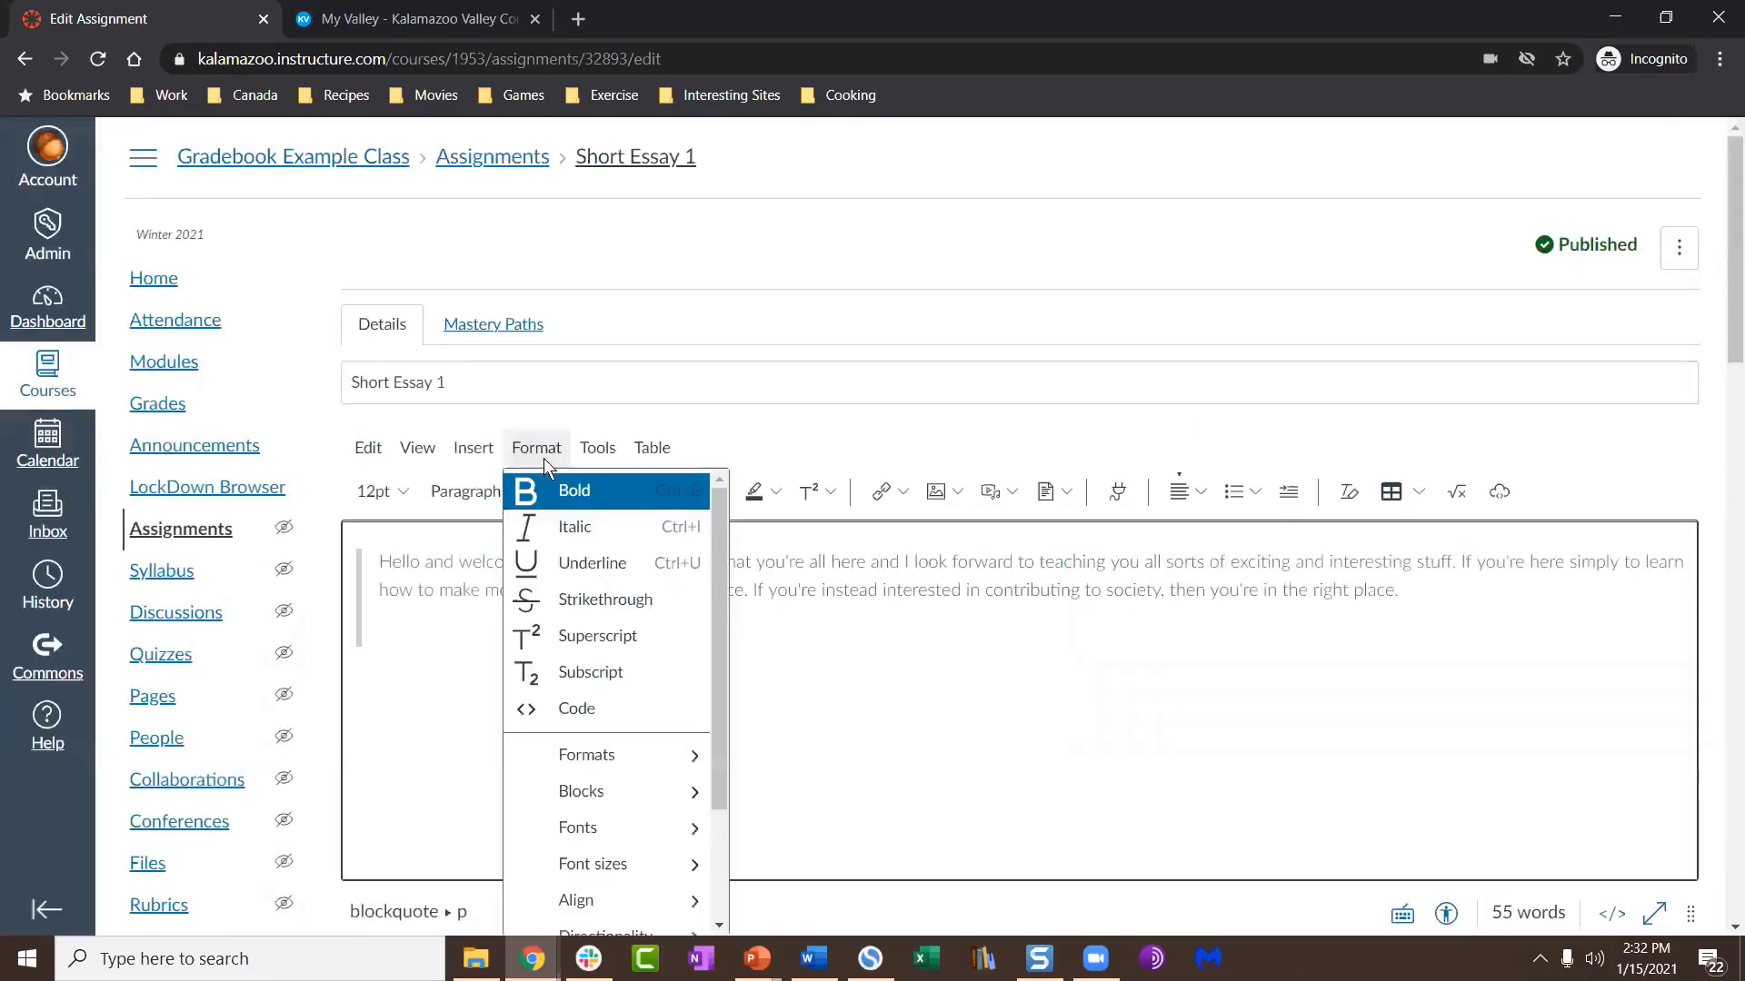
left_click(597, 448)
mouse_move(627, 530)
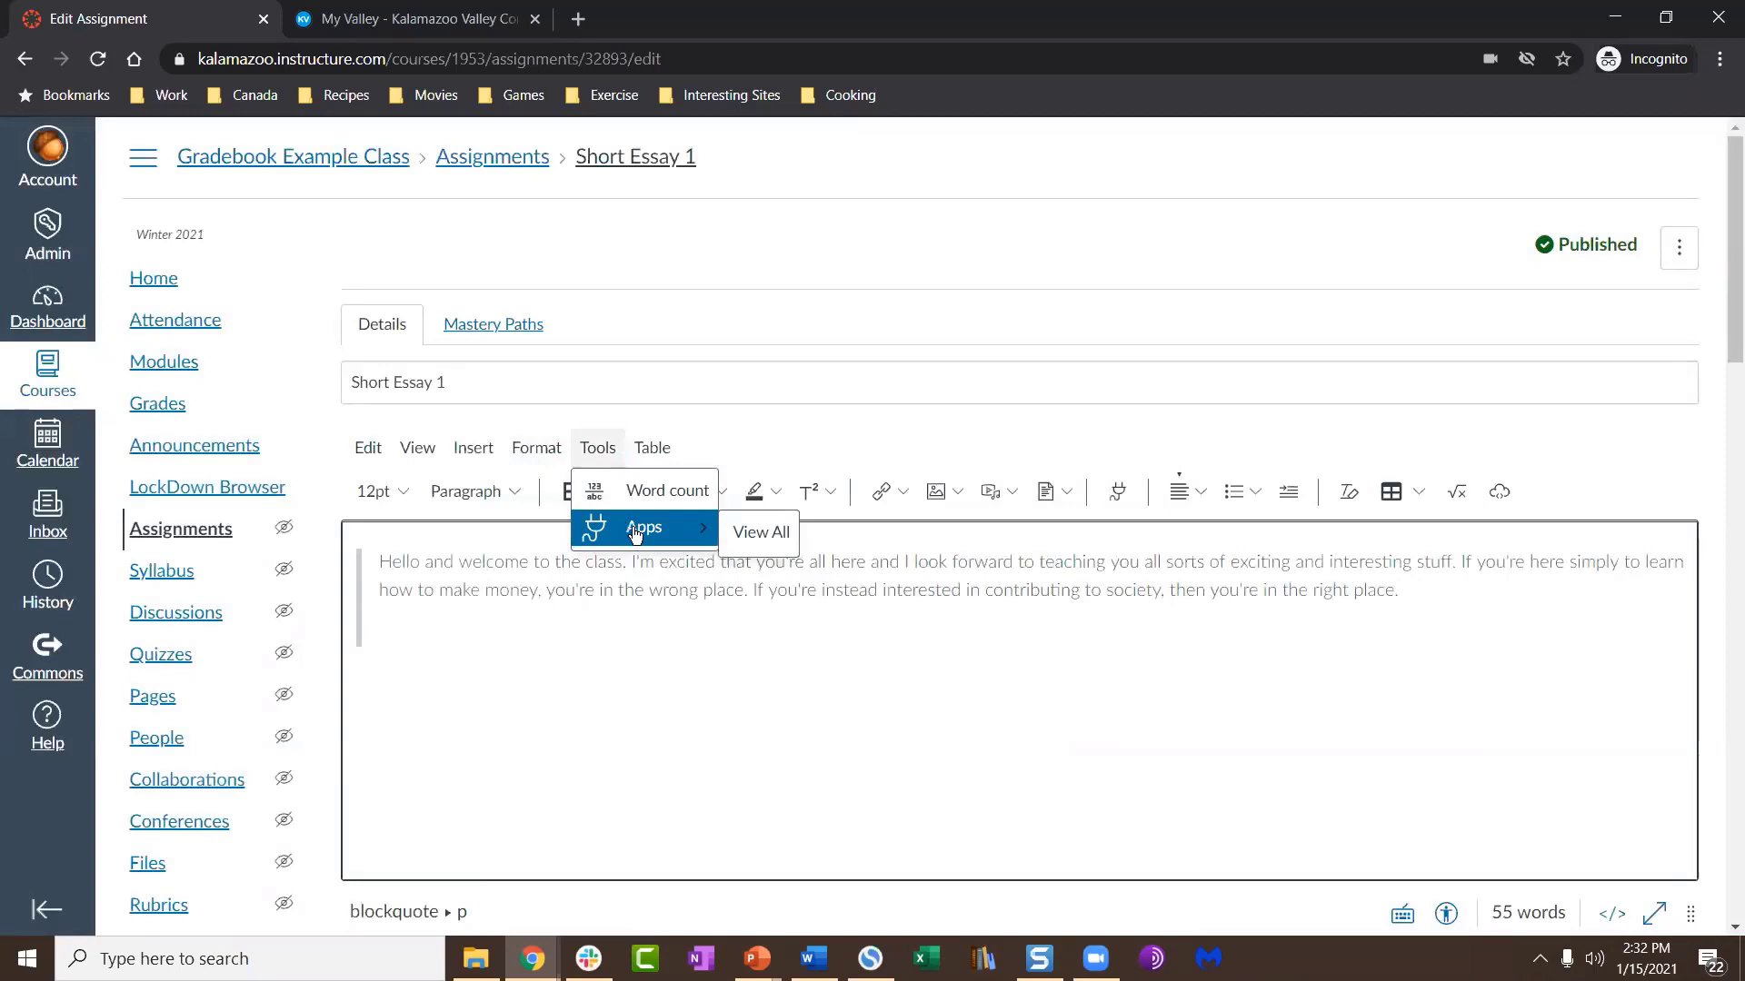
left_click(751, 533)
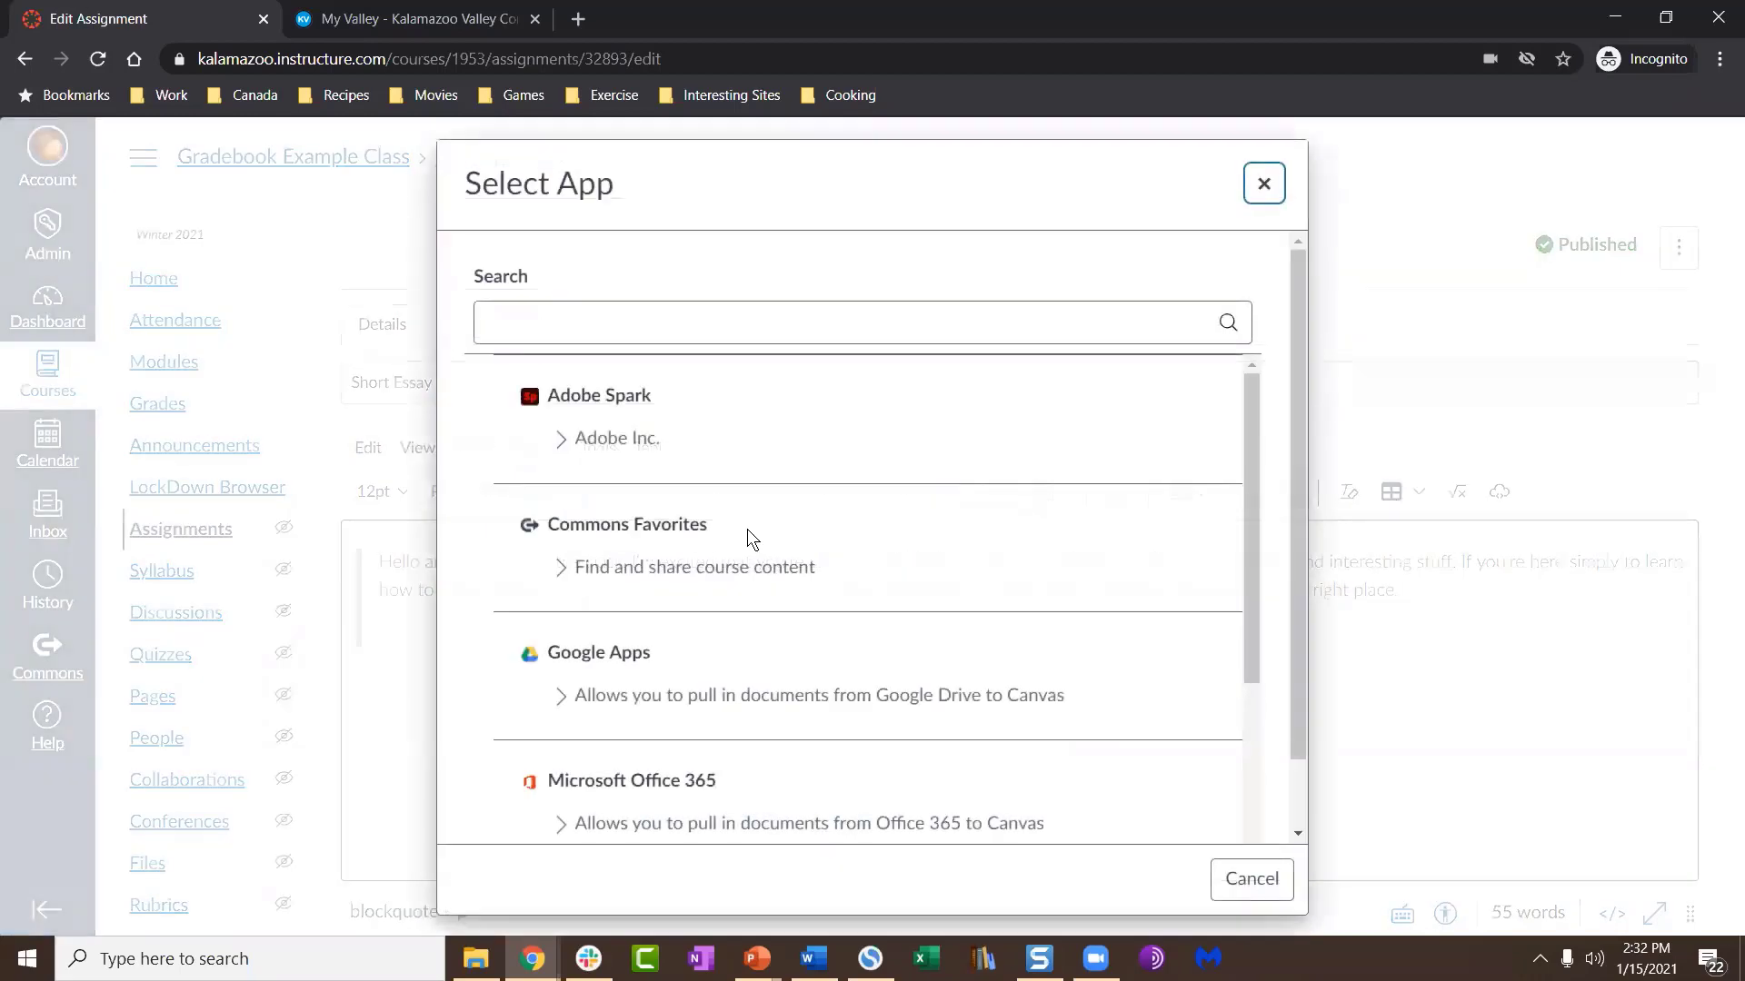
scroll(827, 508, "down", 3)
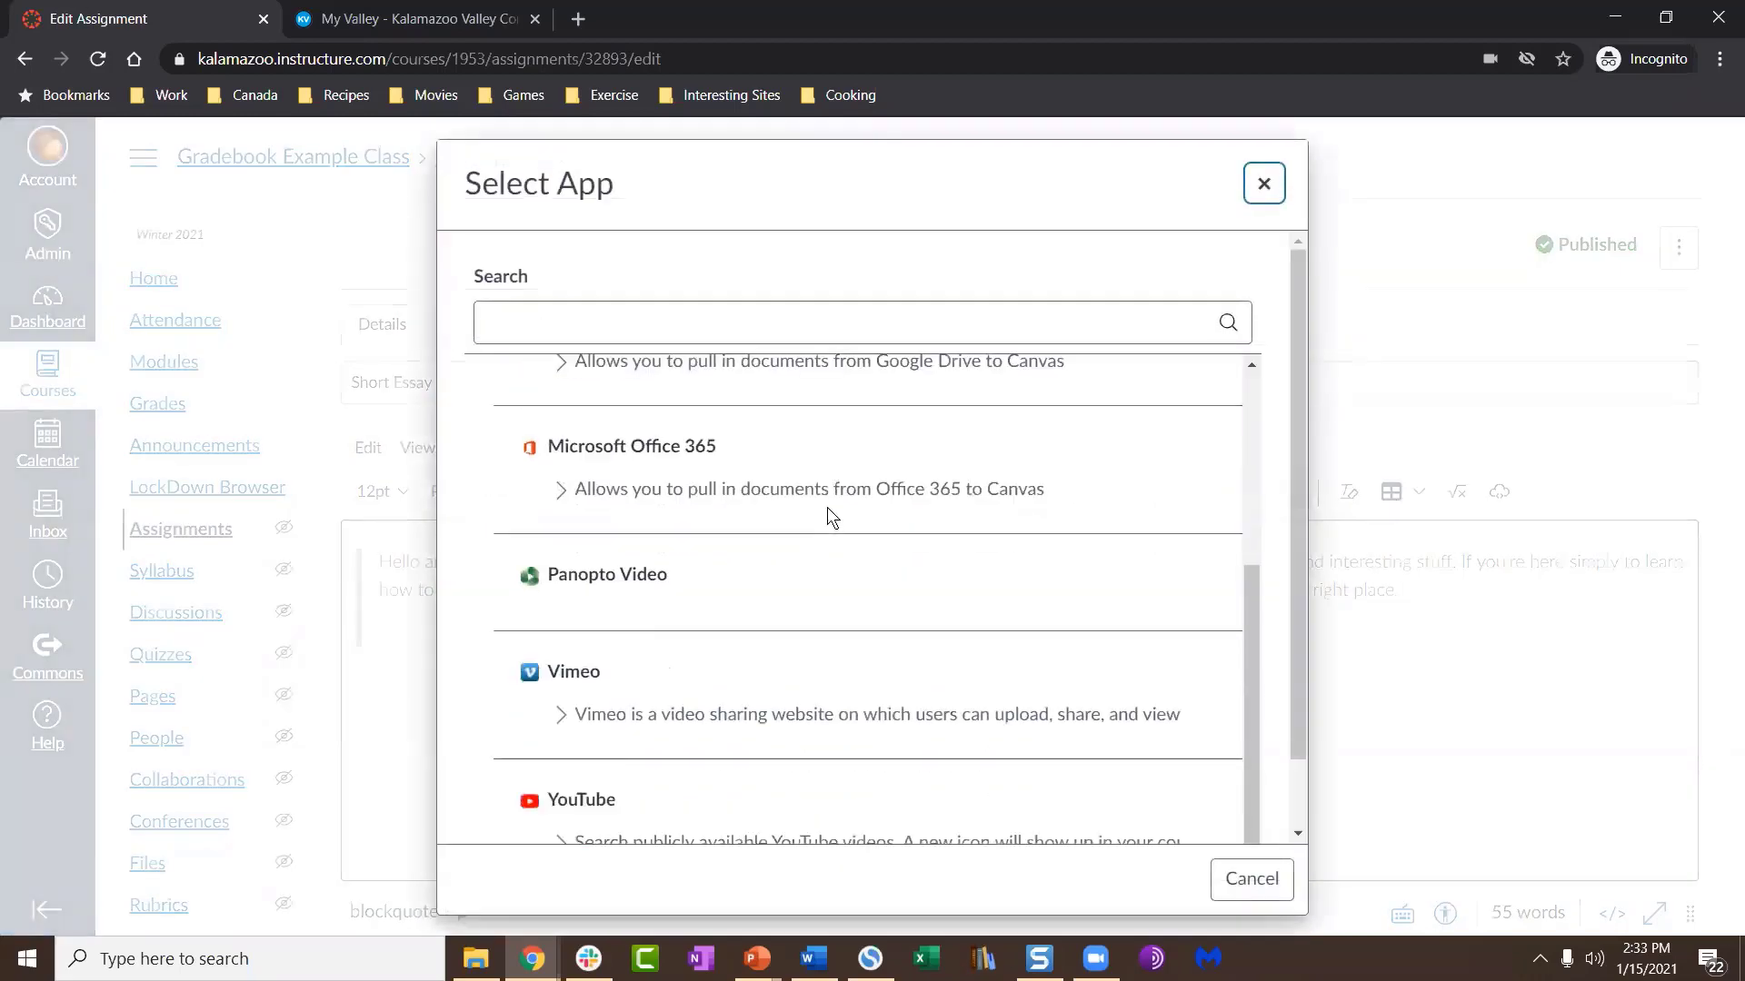
Step: Launch the Panopto Video app from the Select App list, sign in through Canvas, and dismiss the app dialog without inserting anything
scroll(827, 507, "up", 3)
scroll(827, 507, "down", 3)
scroll(631, 516, "up", 3)
scroll(631, 507, "down", 3)
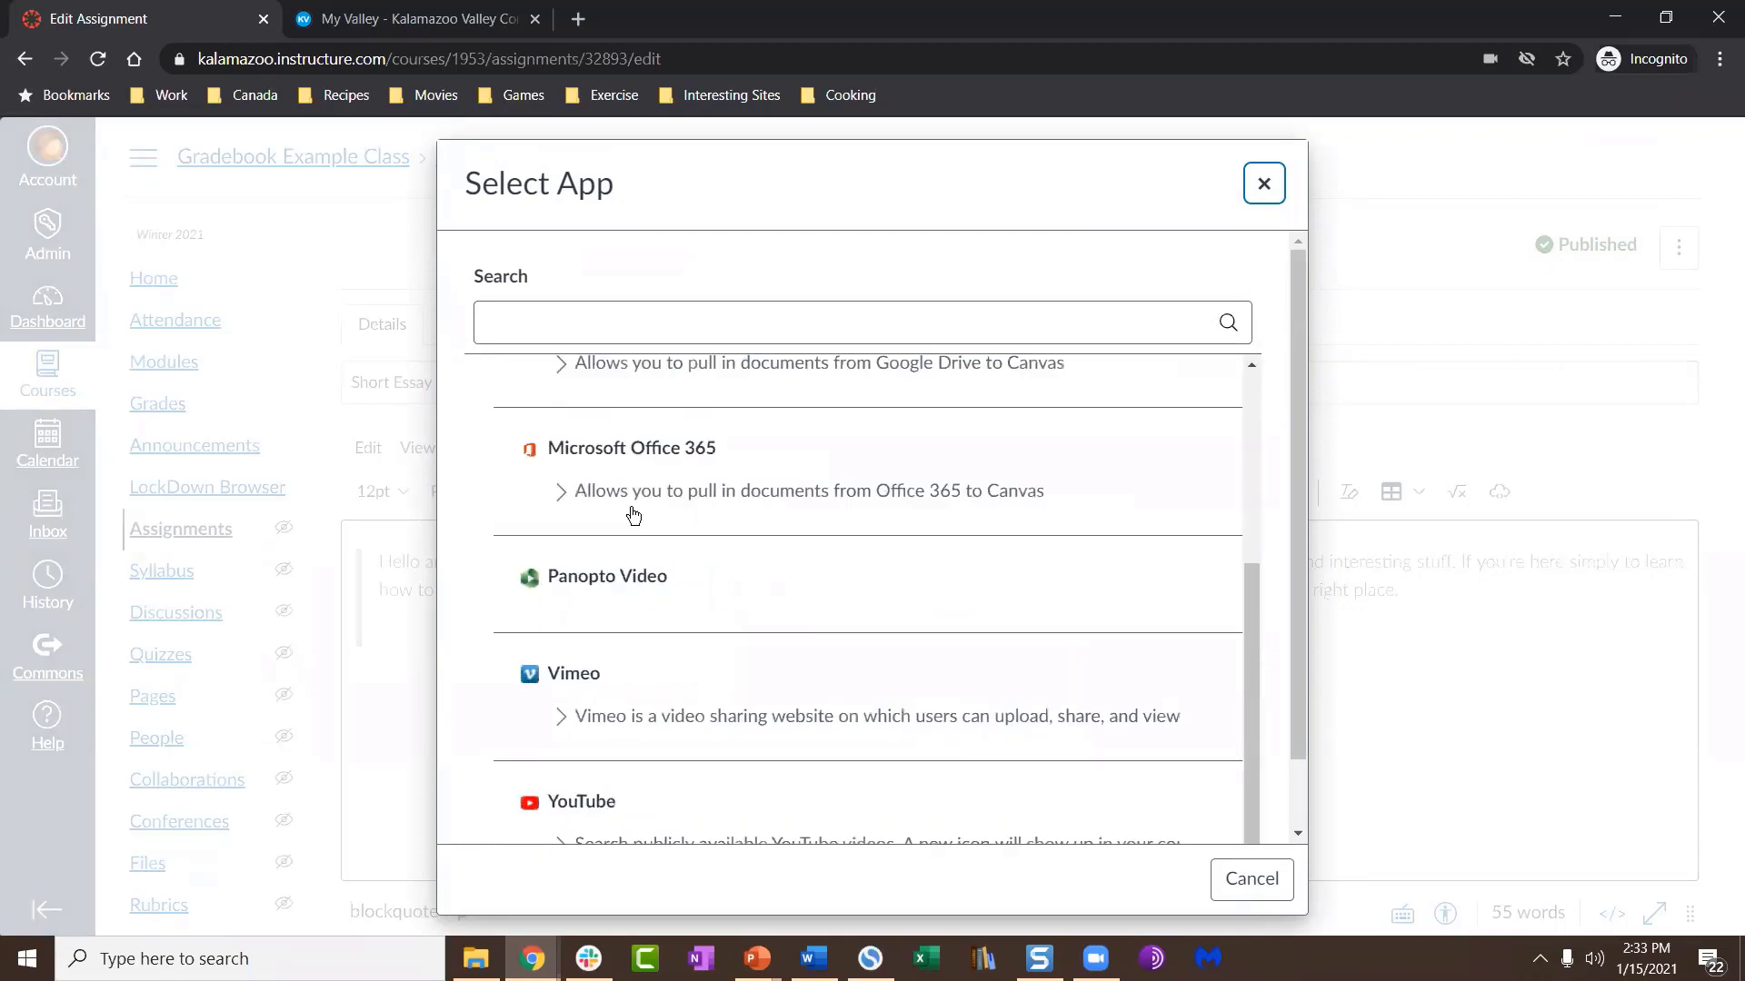
left_click(553, 576)
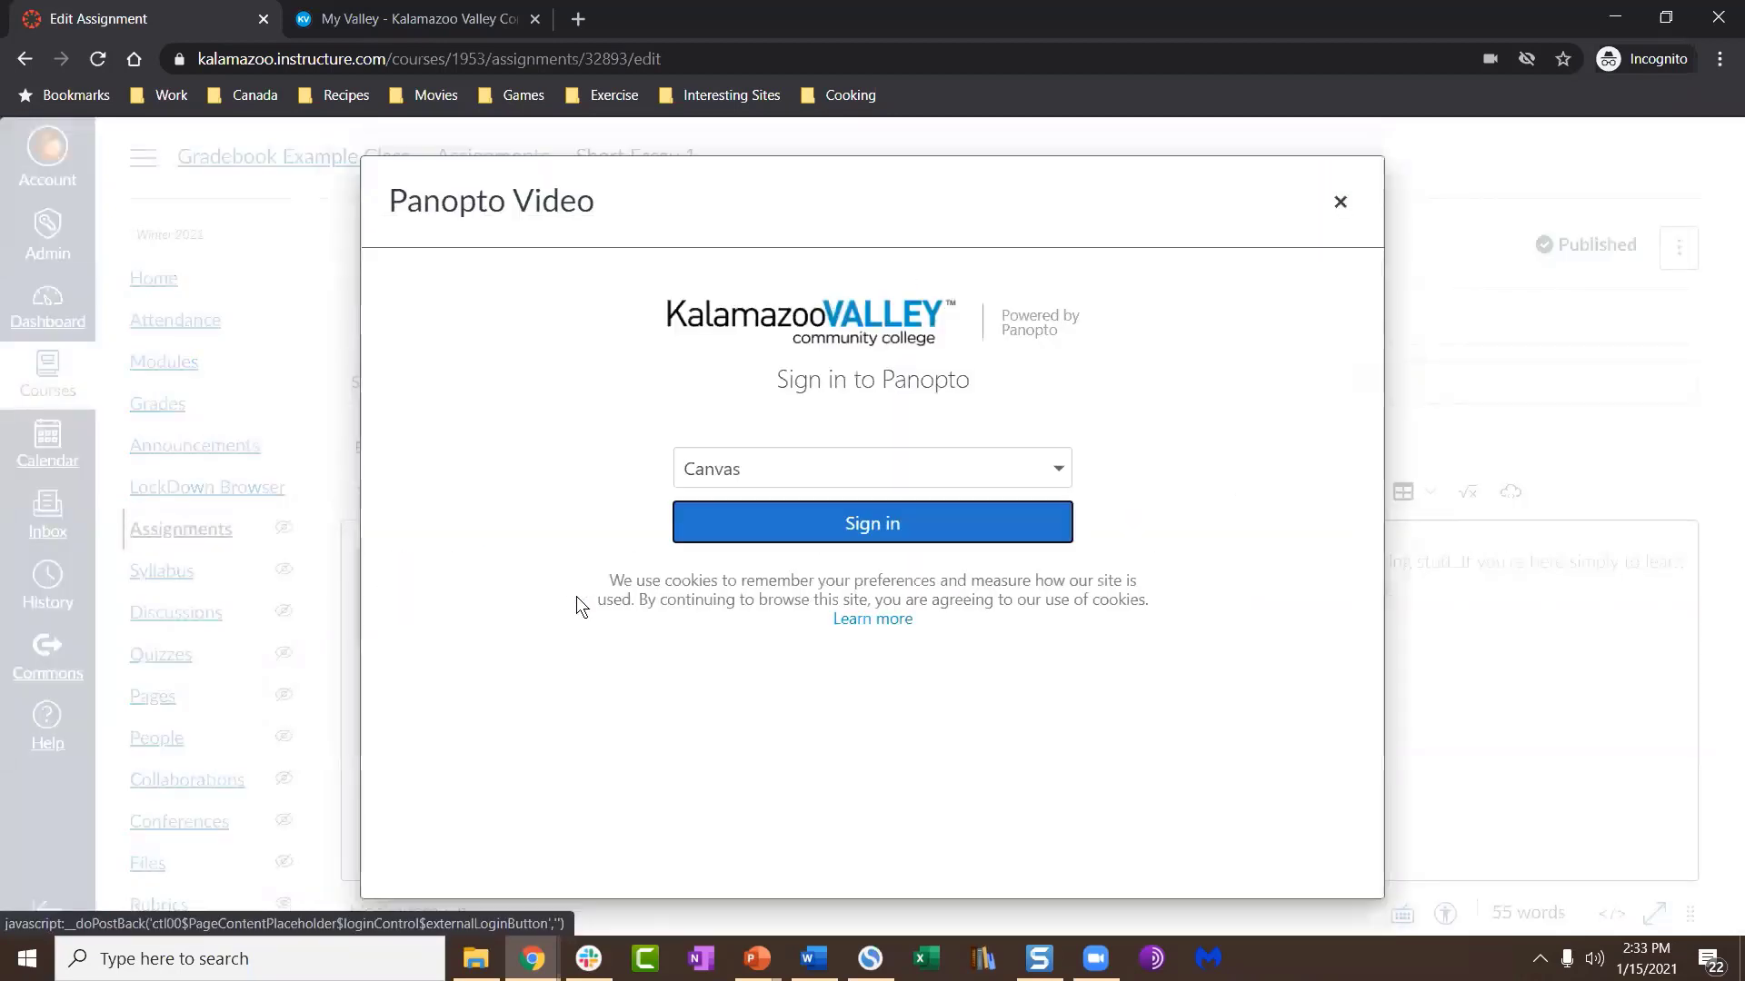
left_click(732, 514)
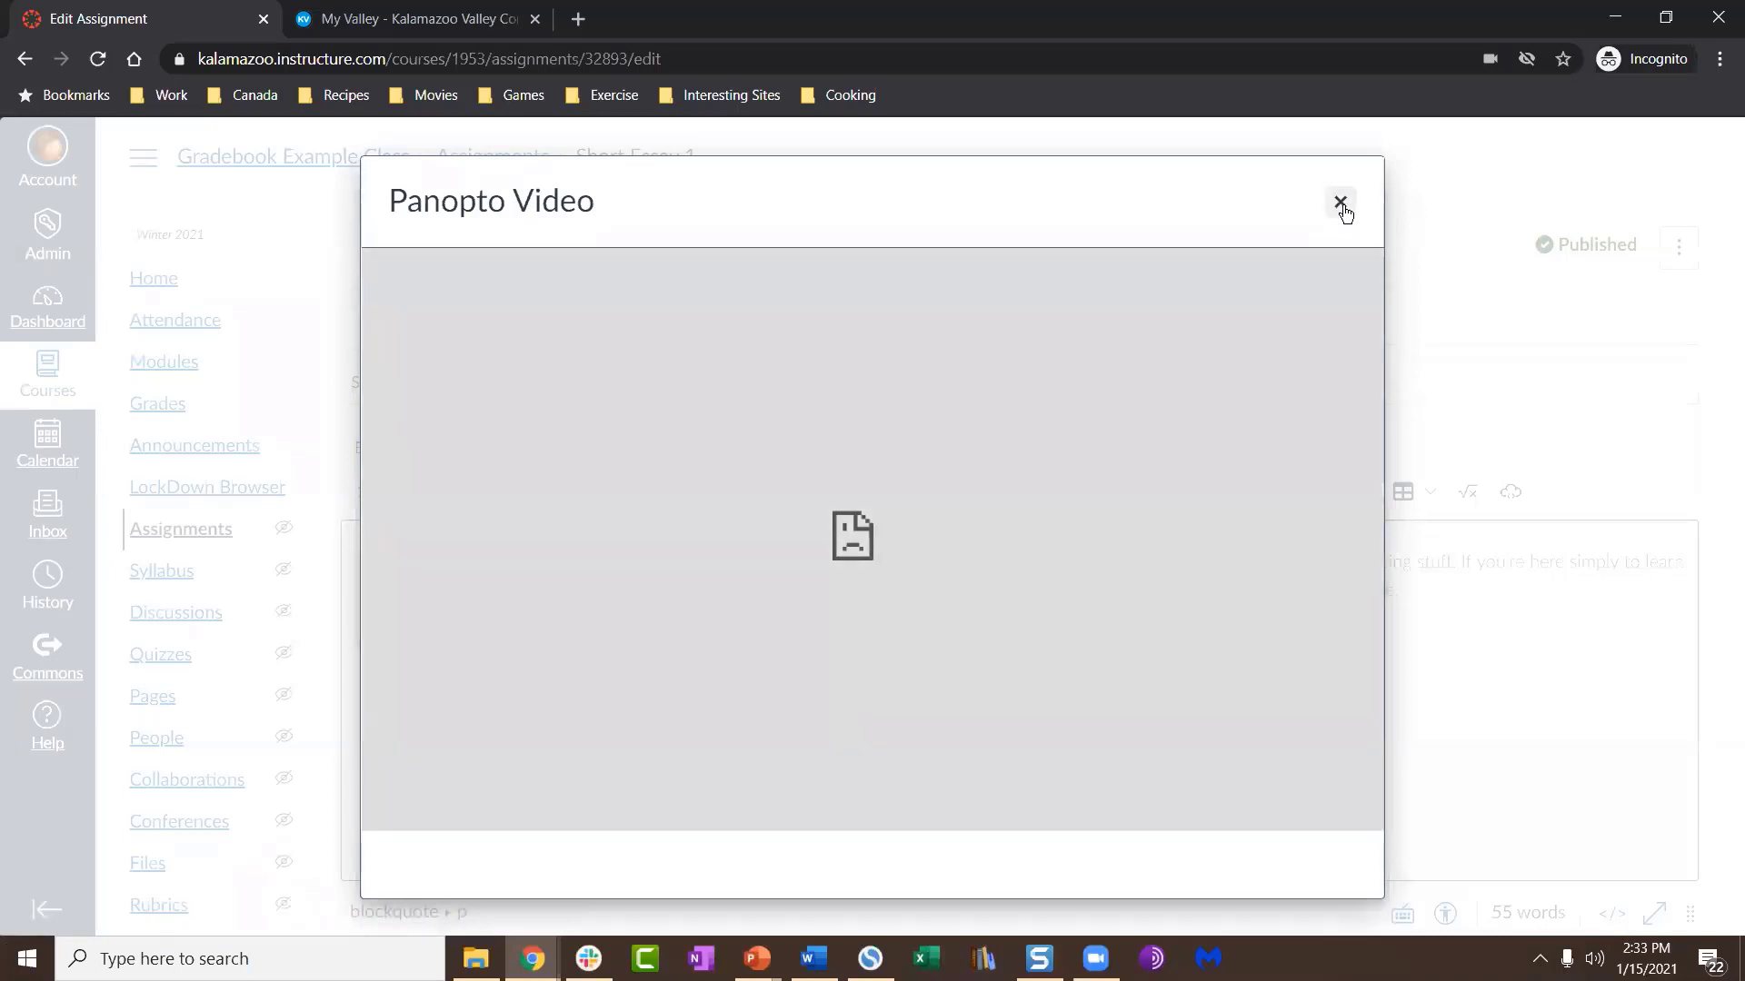
left_click(1341, 202)
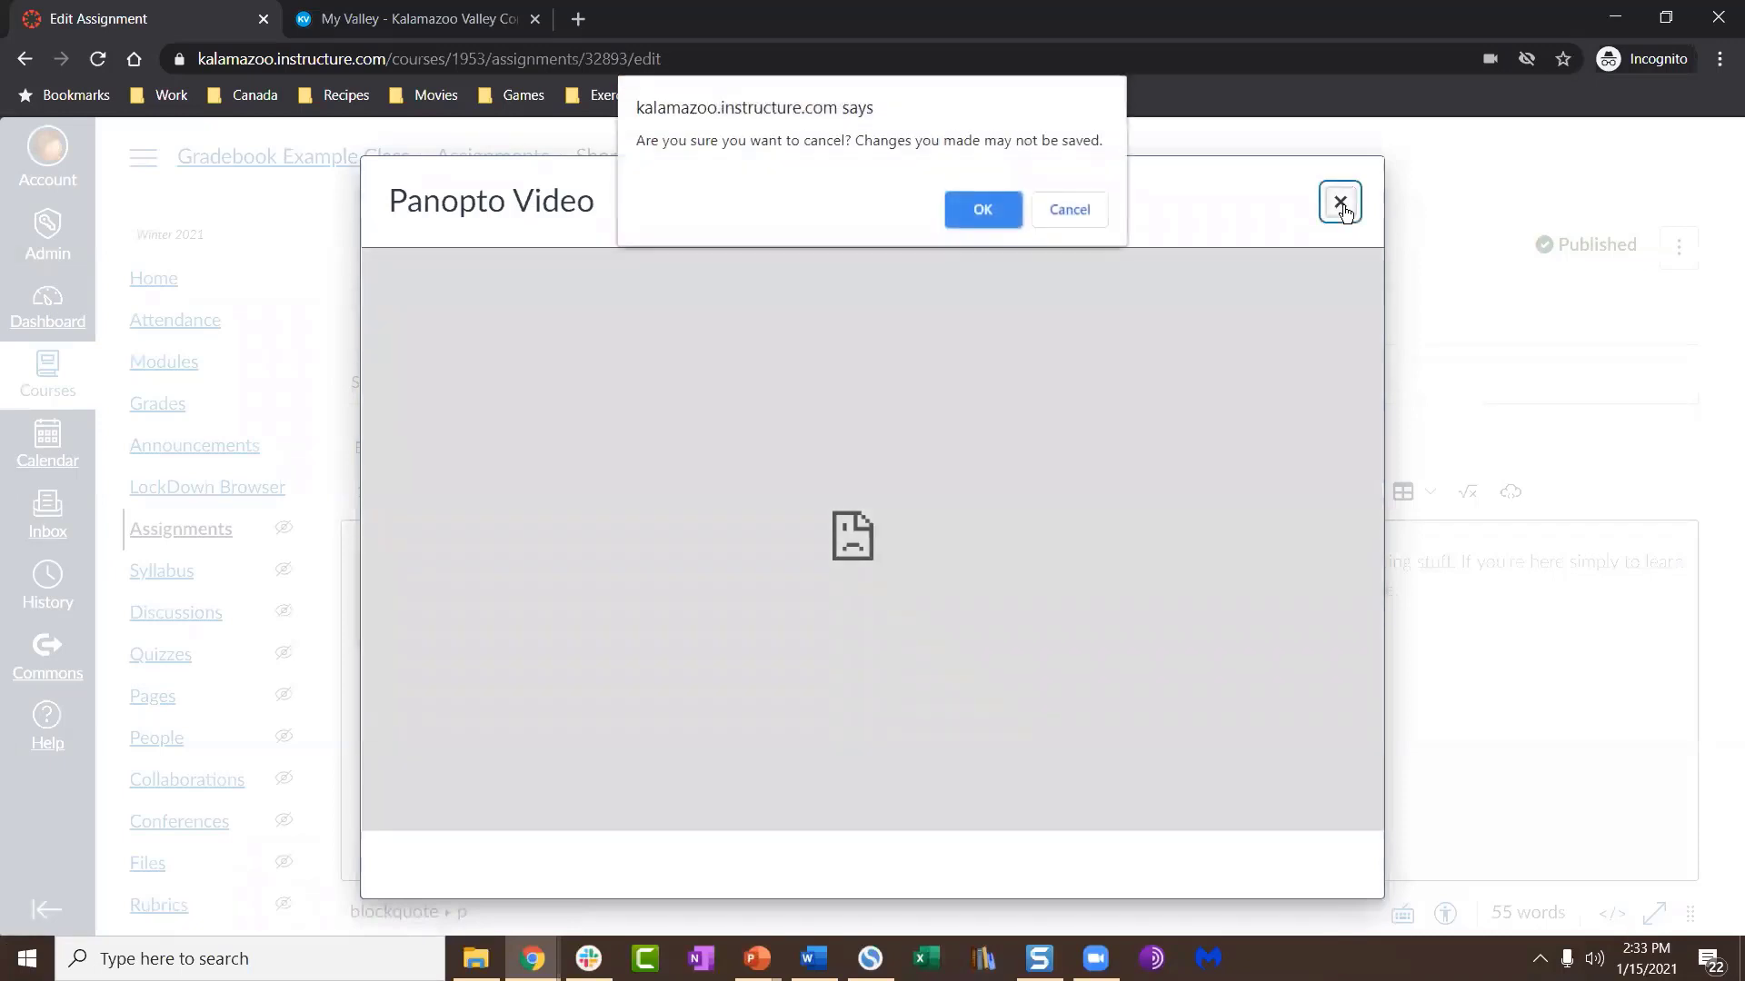
left_click(1016, 209)
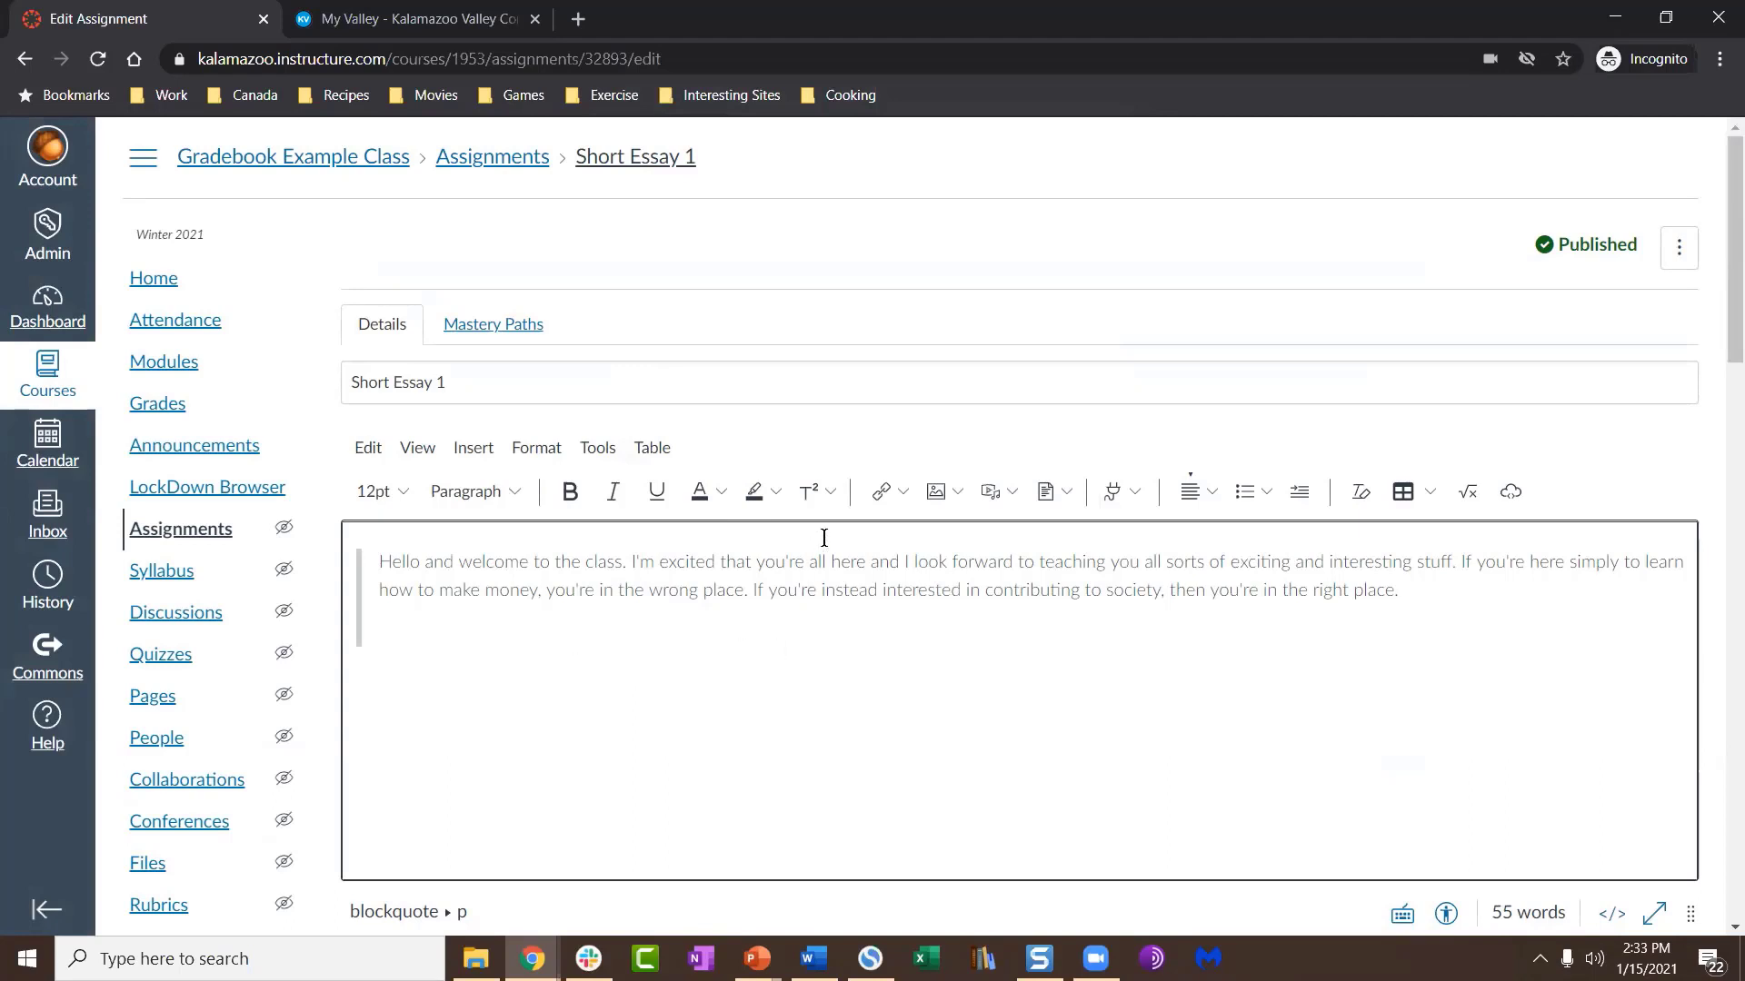
Step: Display the full list of external apps again and close it without choosing one
left_click(592, 449)
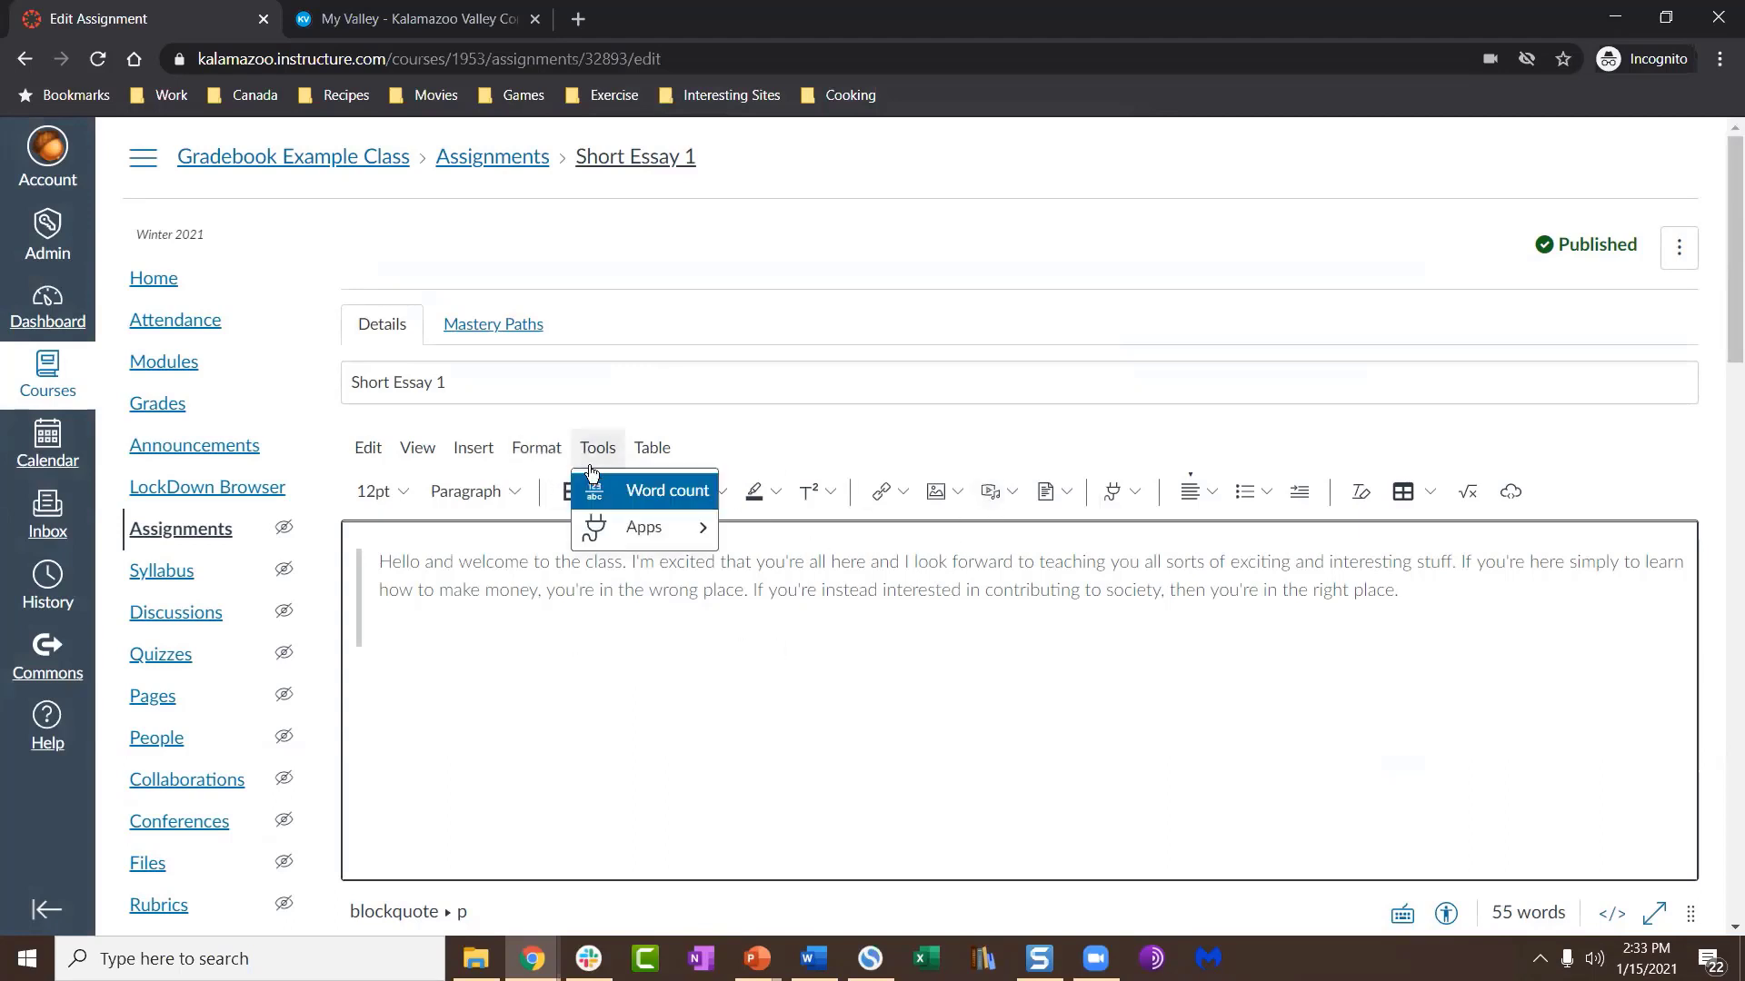
mouse_move(664, 531)
left_click(790, 569)
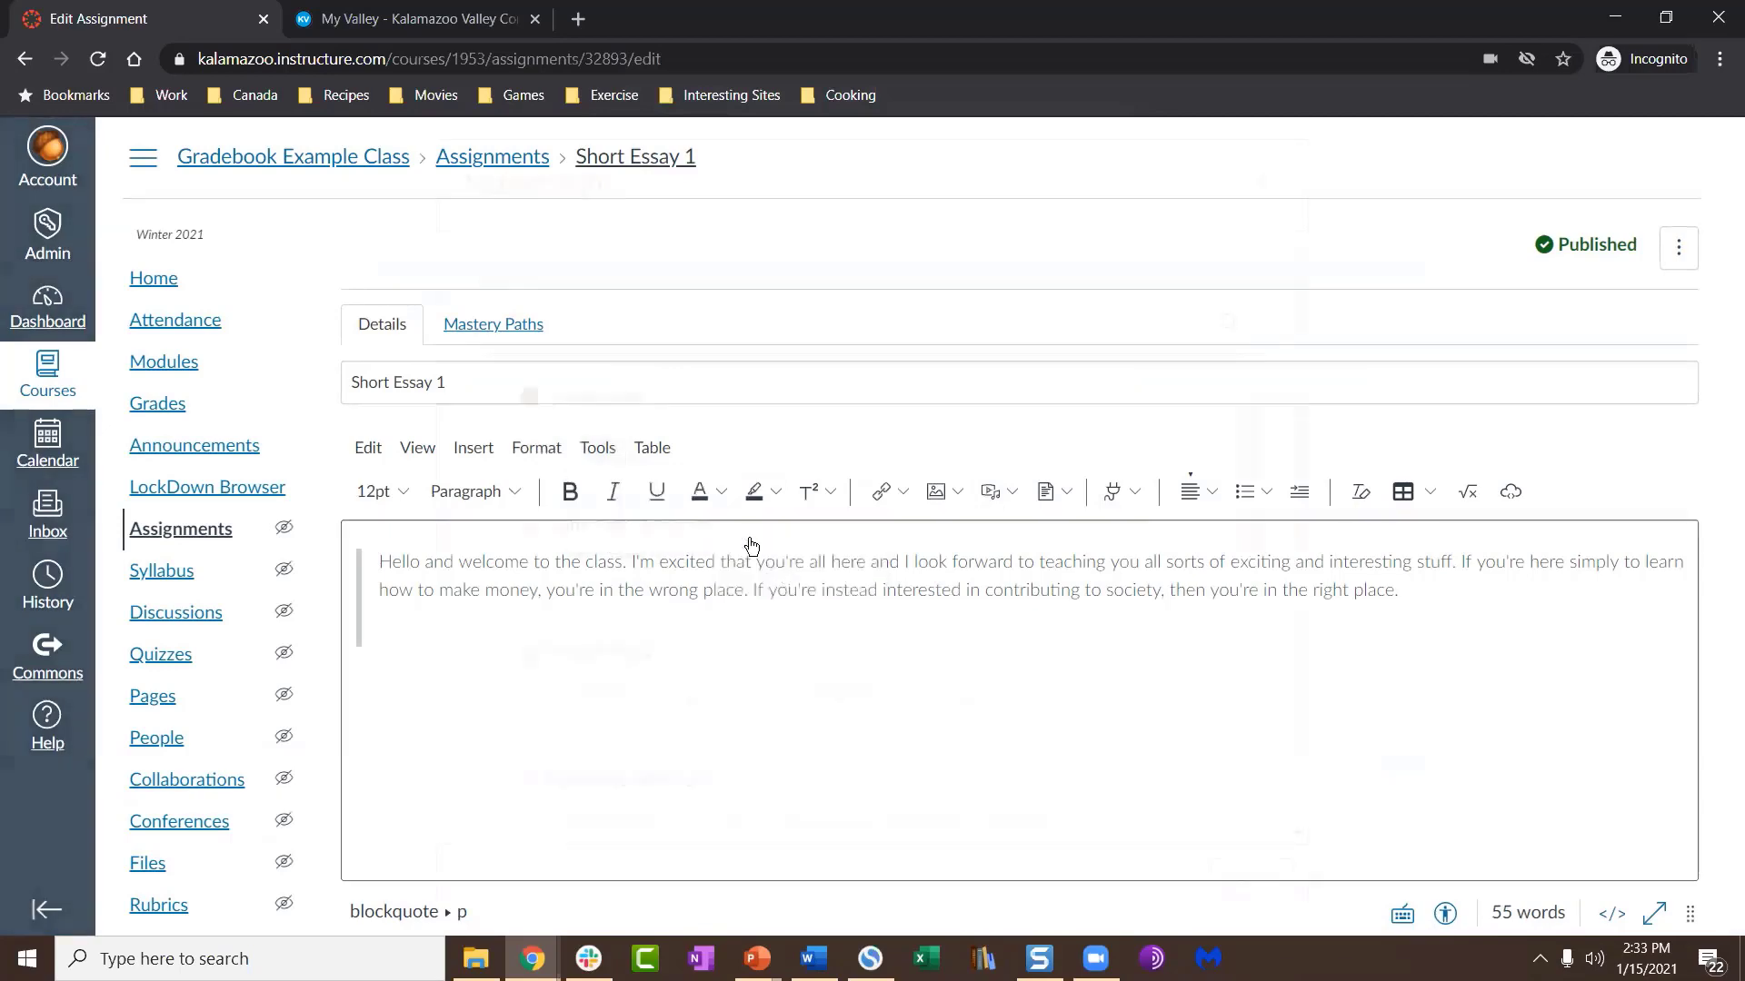
left_click(1261, 183)
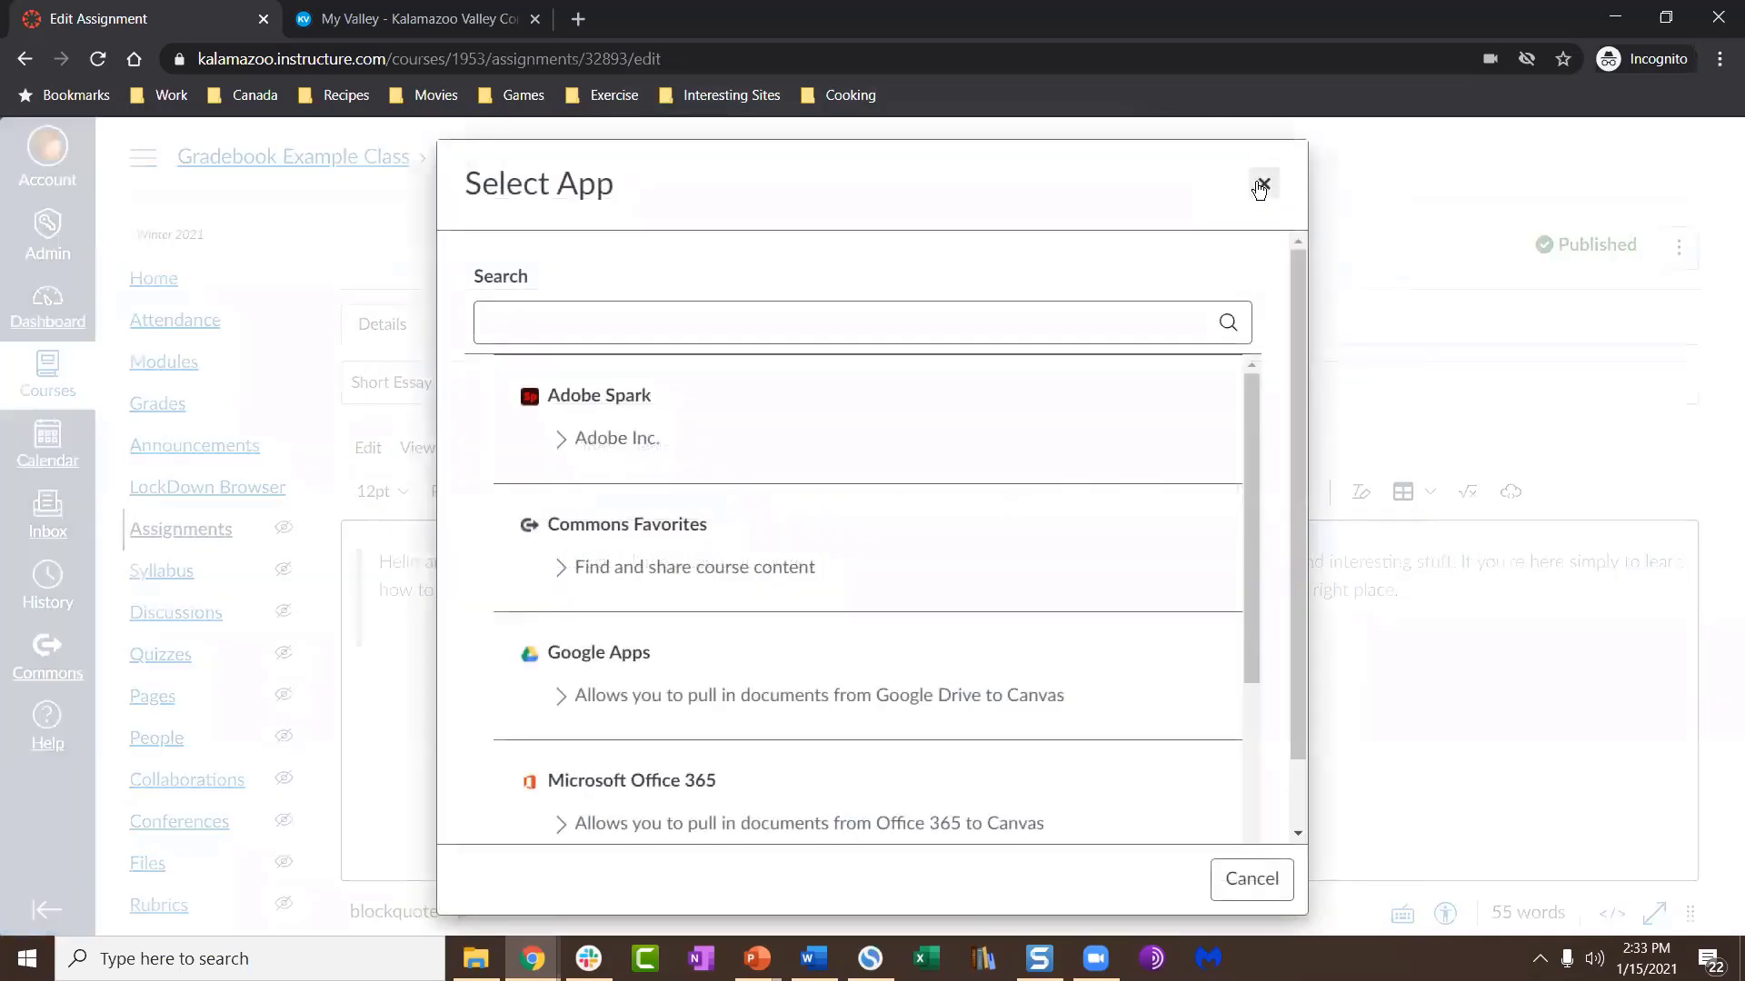
Step: Launch the YouTube app from the full app list, dismiss it without inserting a video, and display the editor's recently used apps
left_click(581, 448)
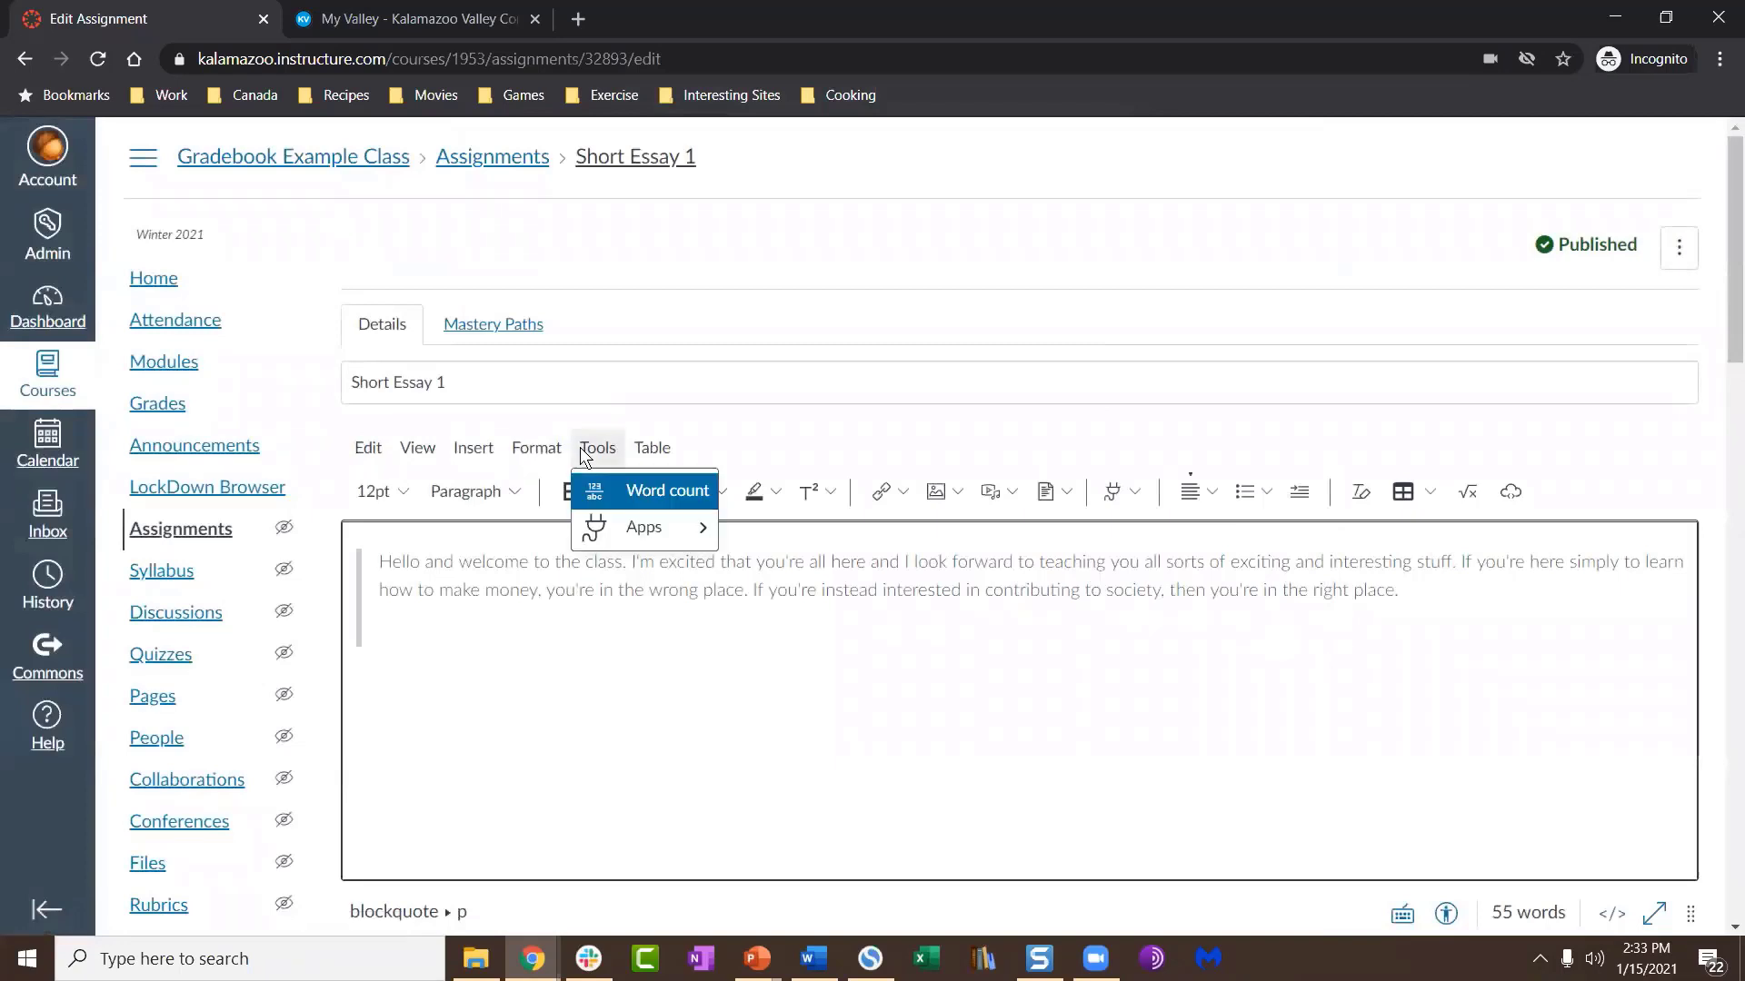
mouse_move(634, 531)
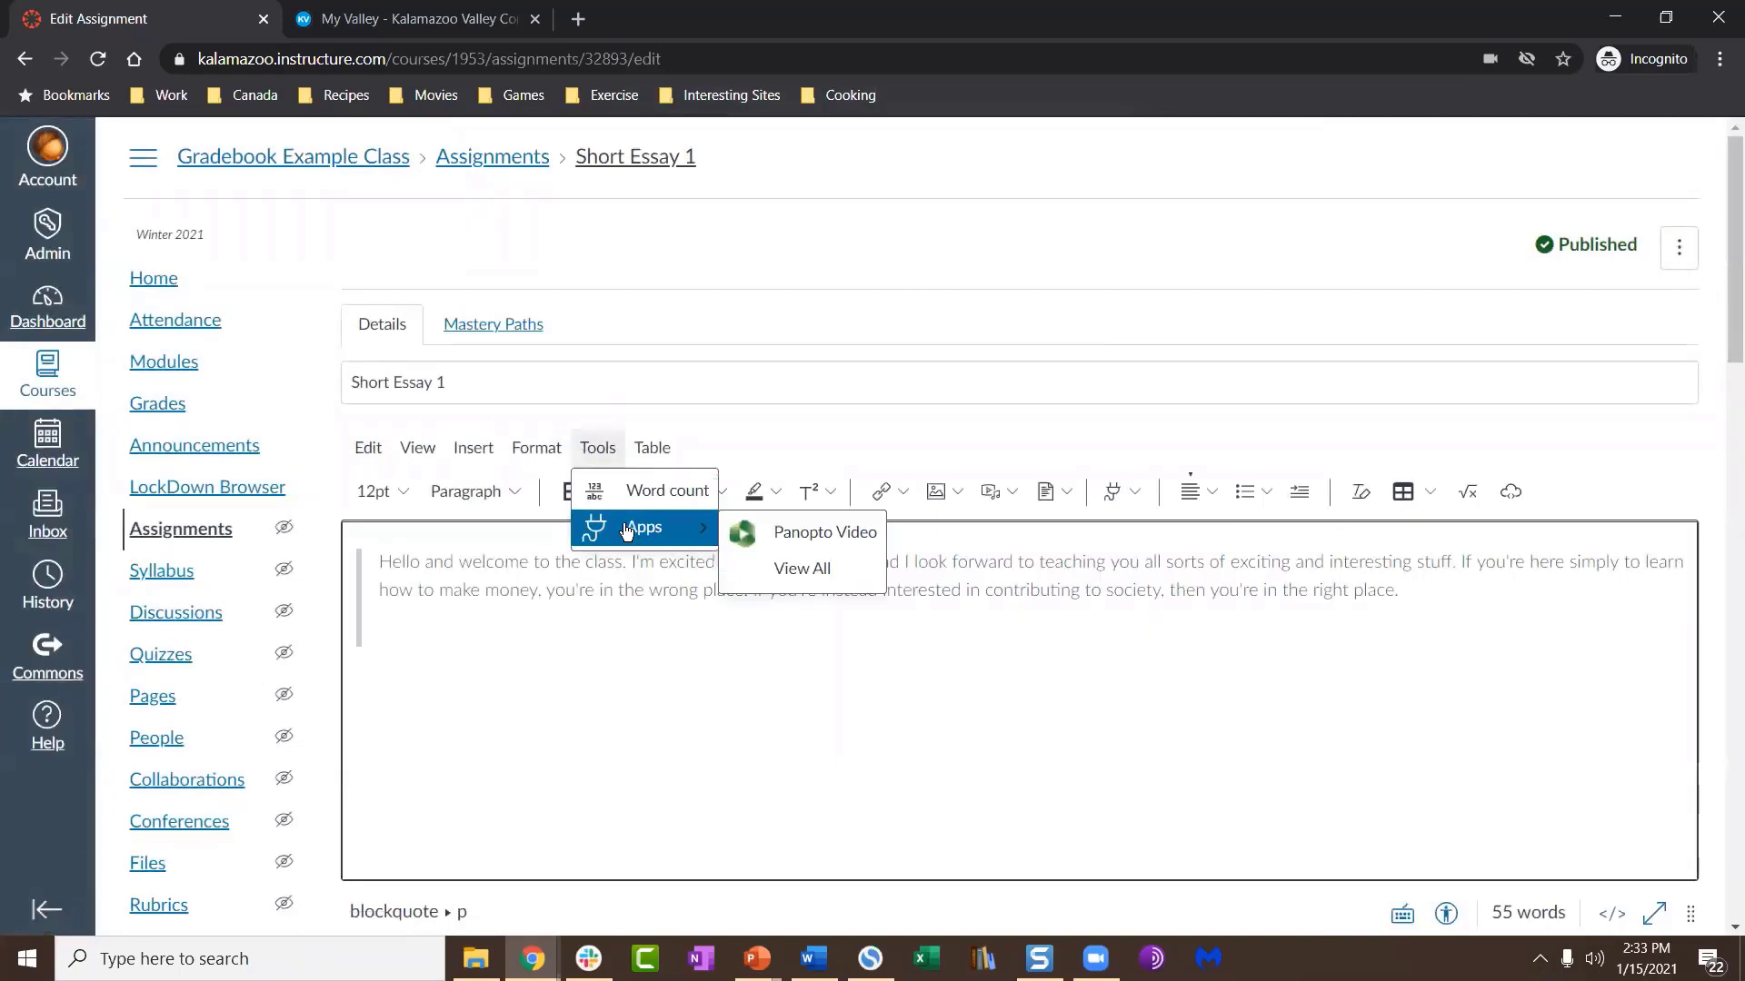
left_click(787, 570)
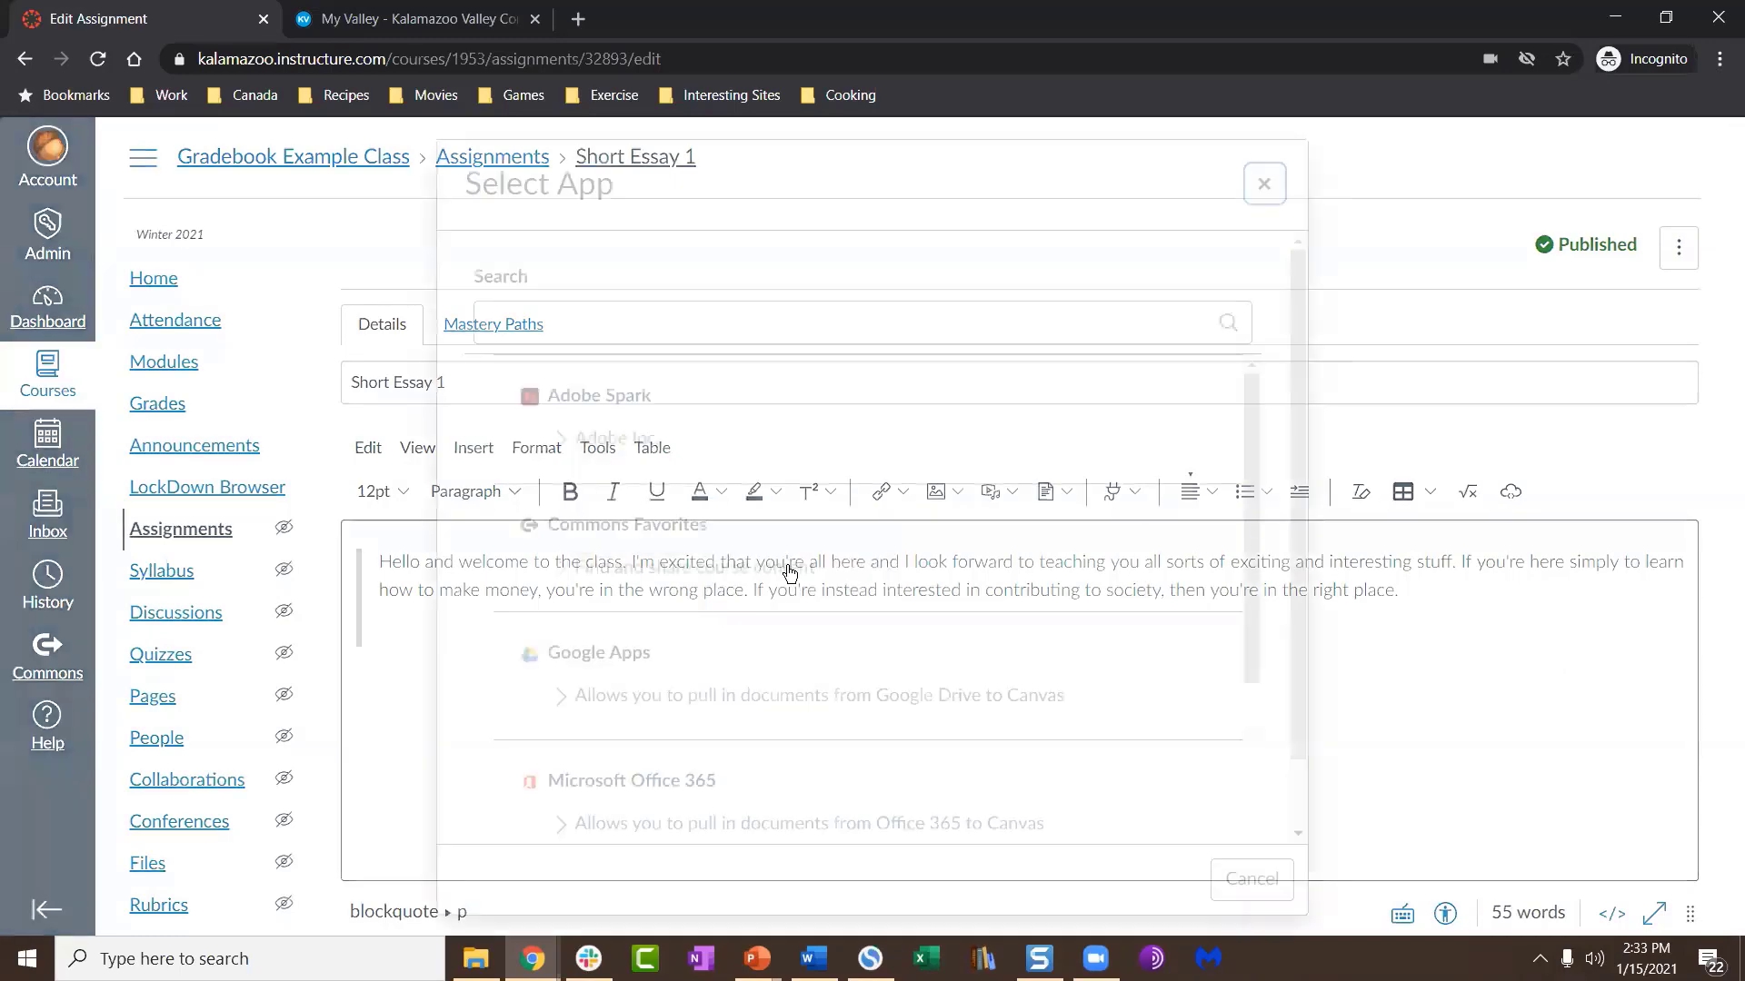
scroll(786, 571, "down", 3)
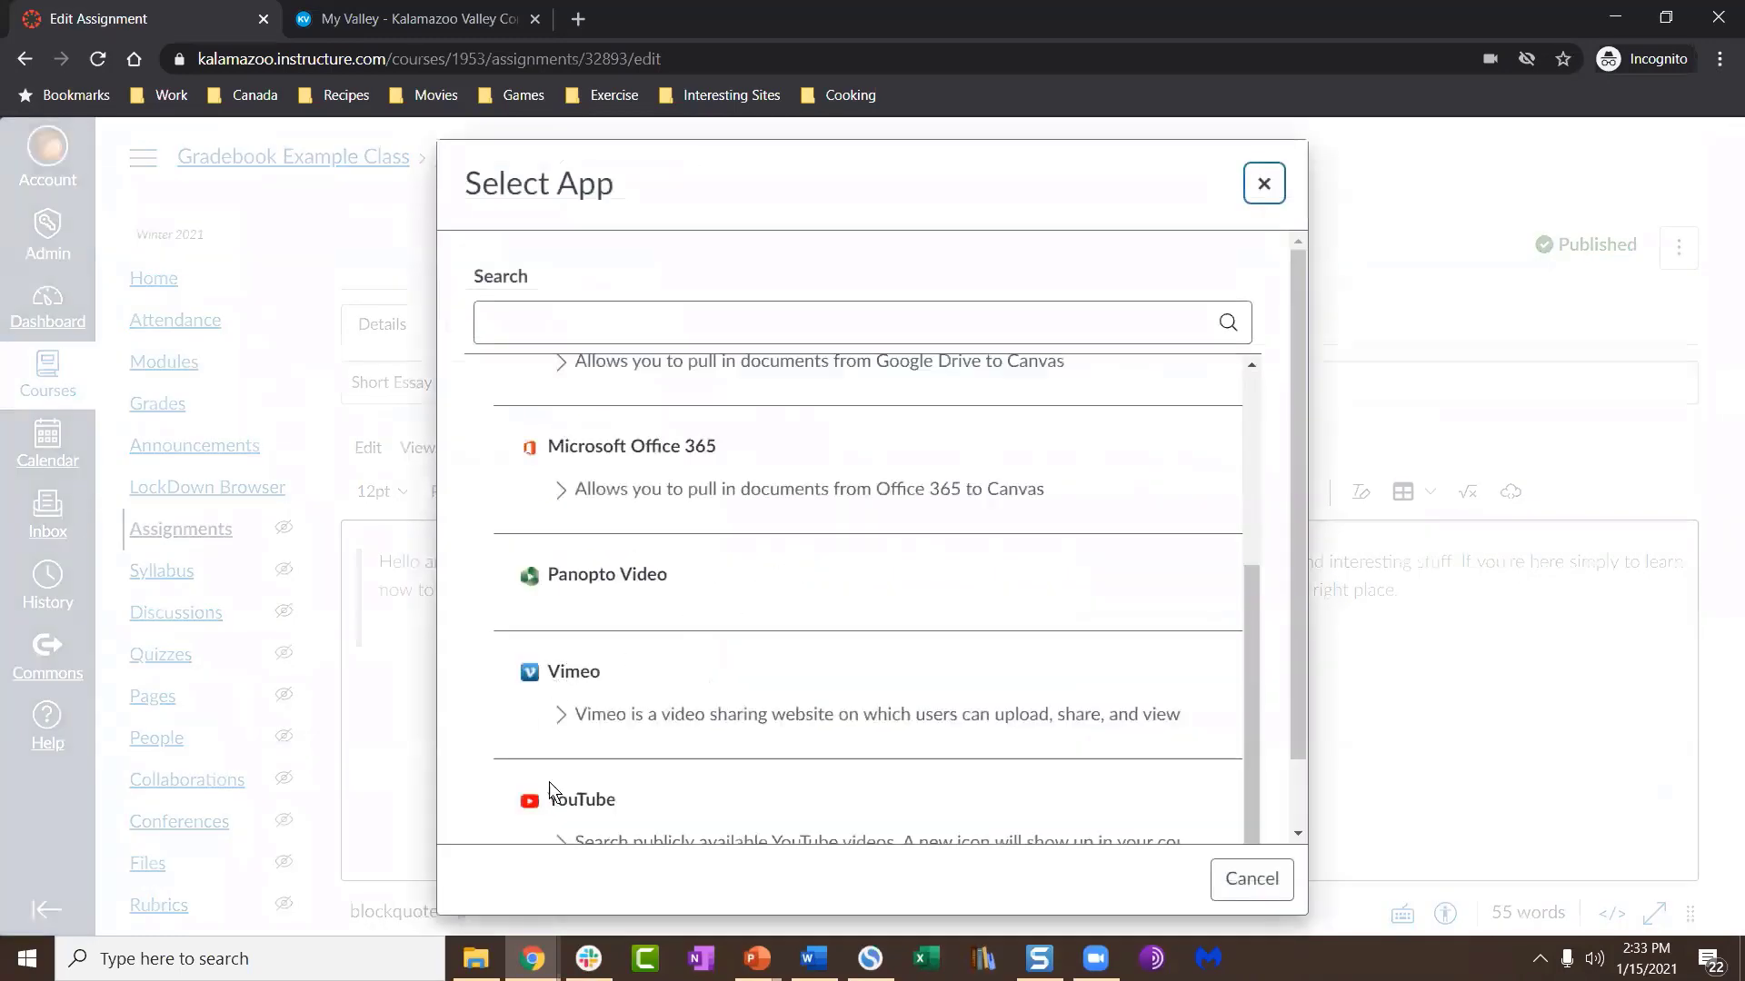
left_click(570, 802)
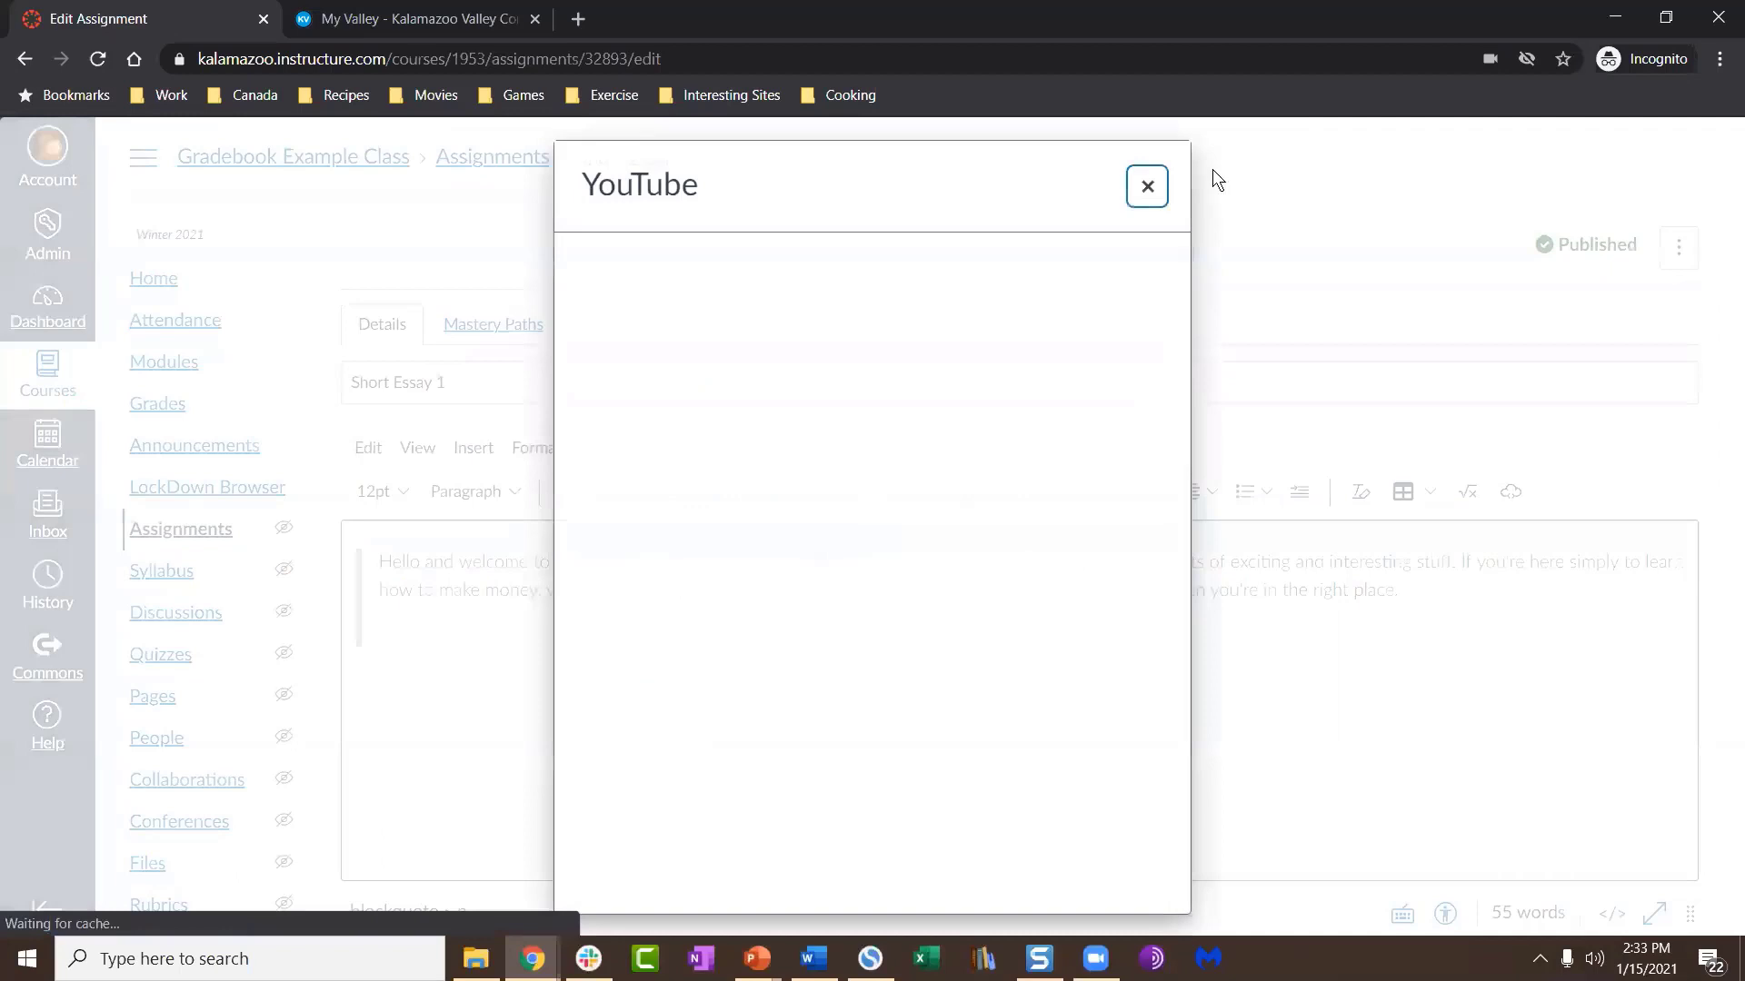
left_click(1148, 187)
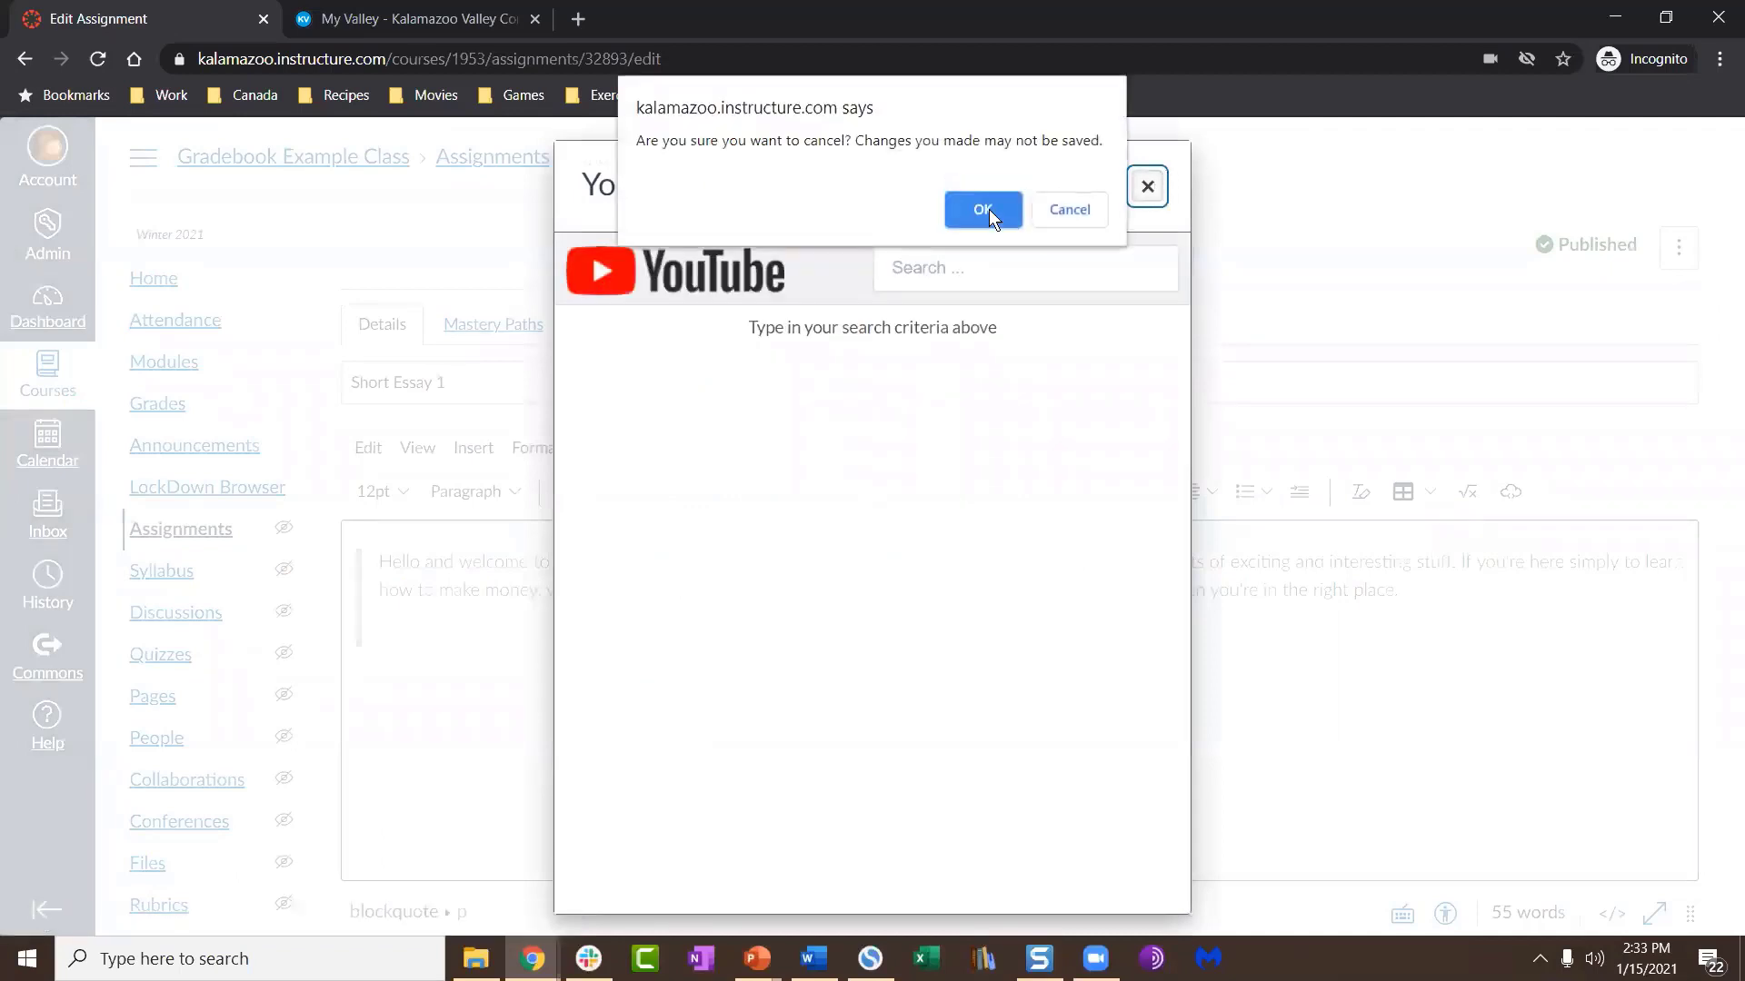
left_click(992, 208)
left_click(598, 448)
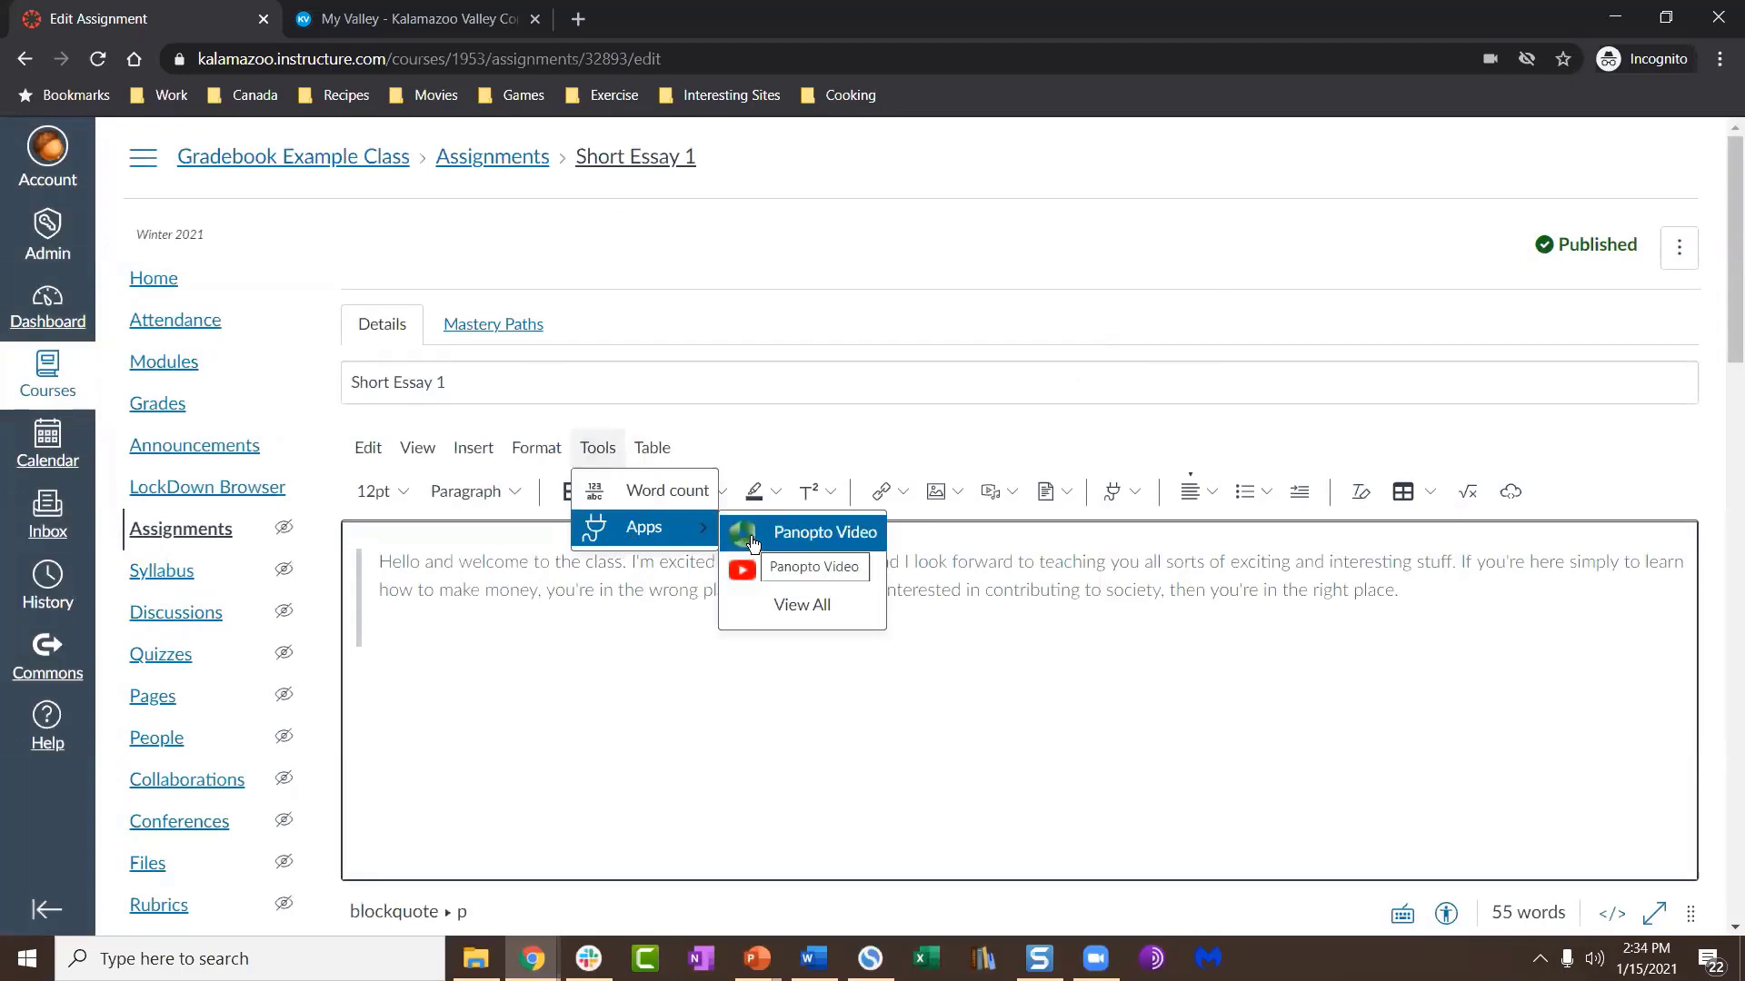
Step: Examine the full list of apps available for embedding in the assignment description
left_click(777, 607)
scroll(723, 564, "down", 3)
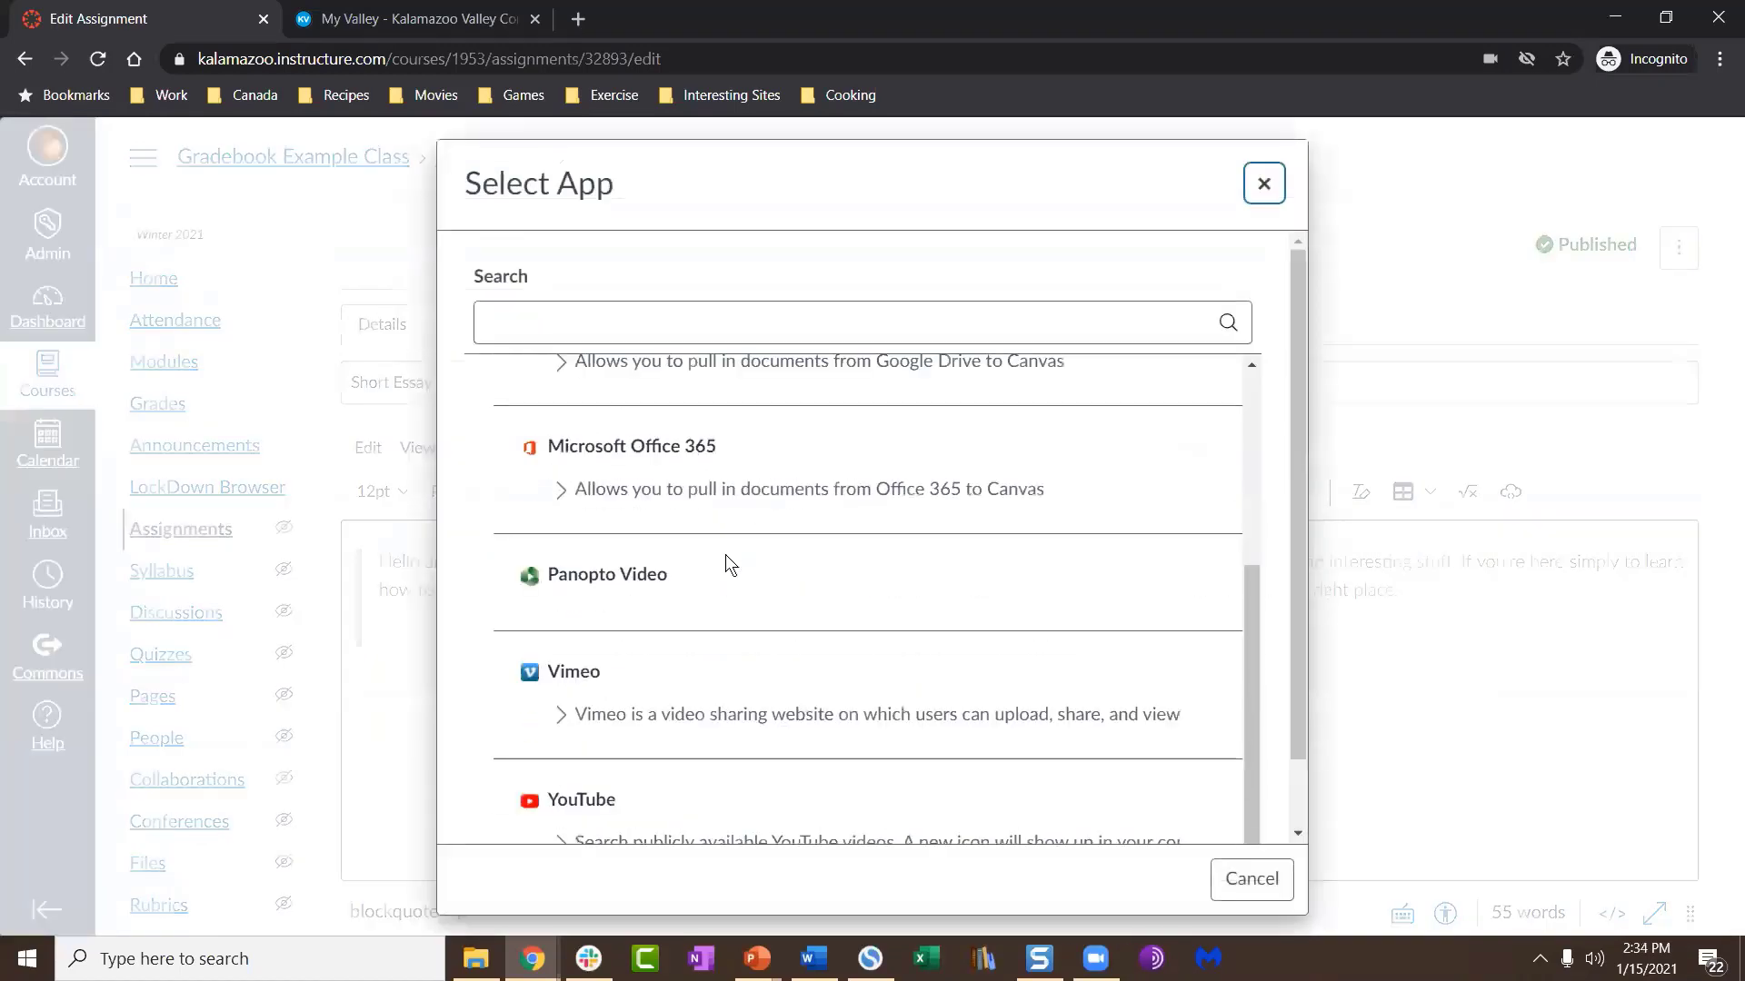
scroll(725, 555, "up", 3)
scroll(725, 555, "down", 4)
scroll(725, 555, "up", 1)
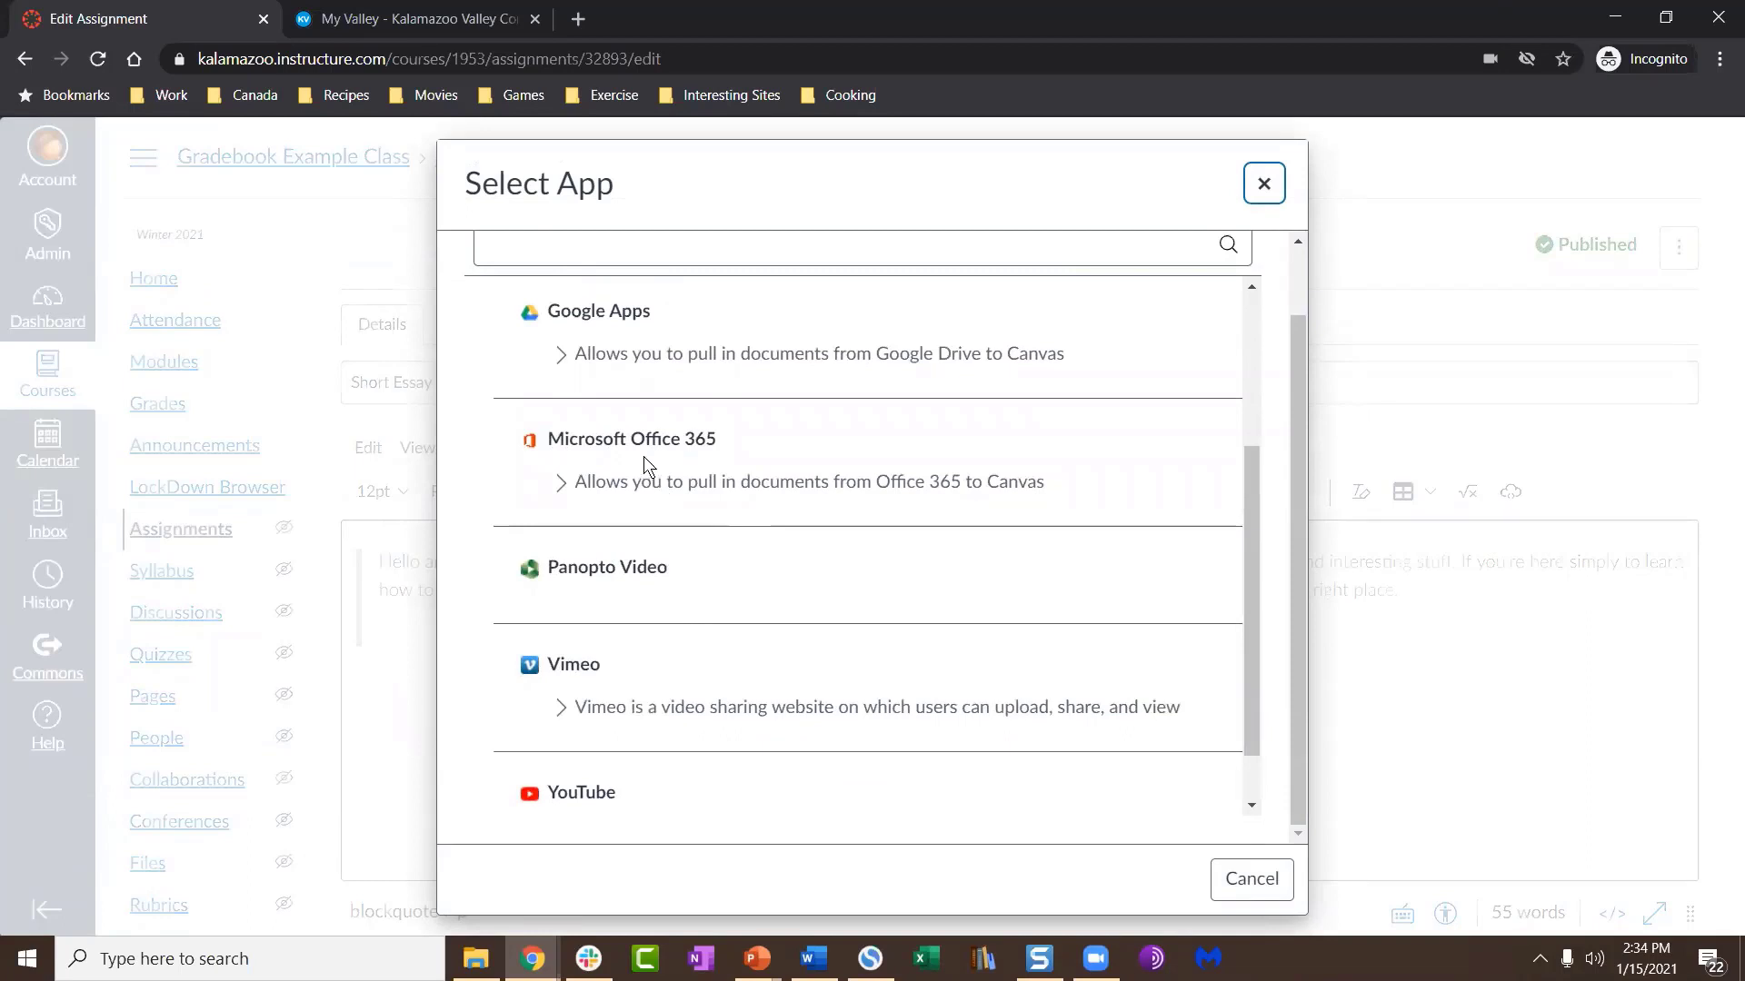
scroll(643, 458, "up", 3)
scroll(643, 458, "down", 3)
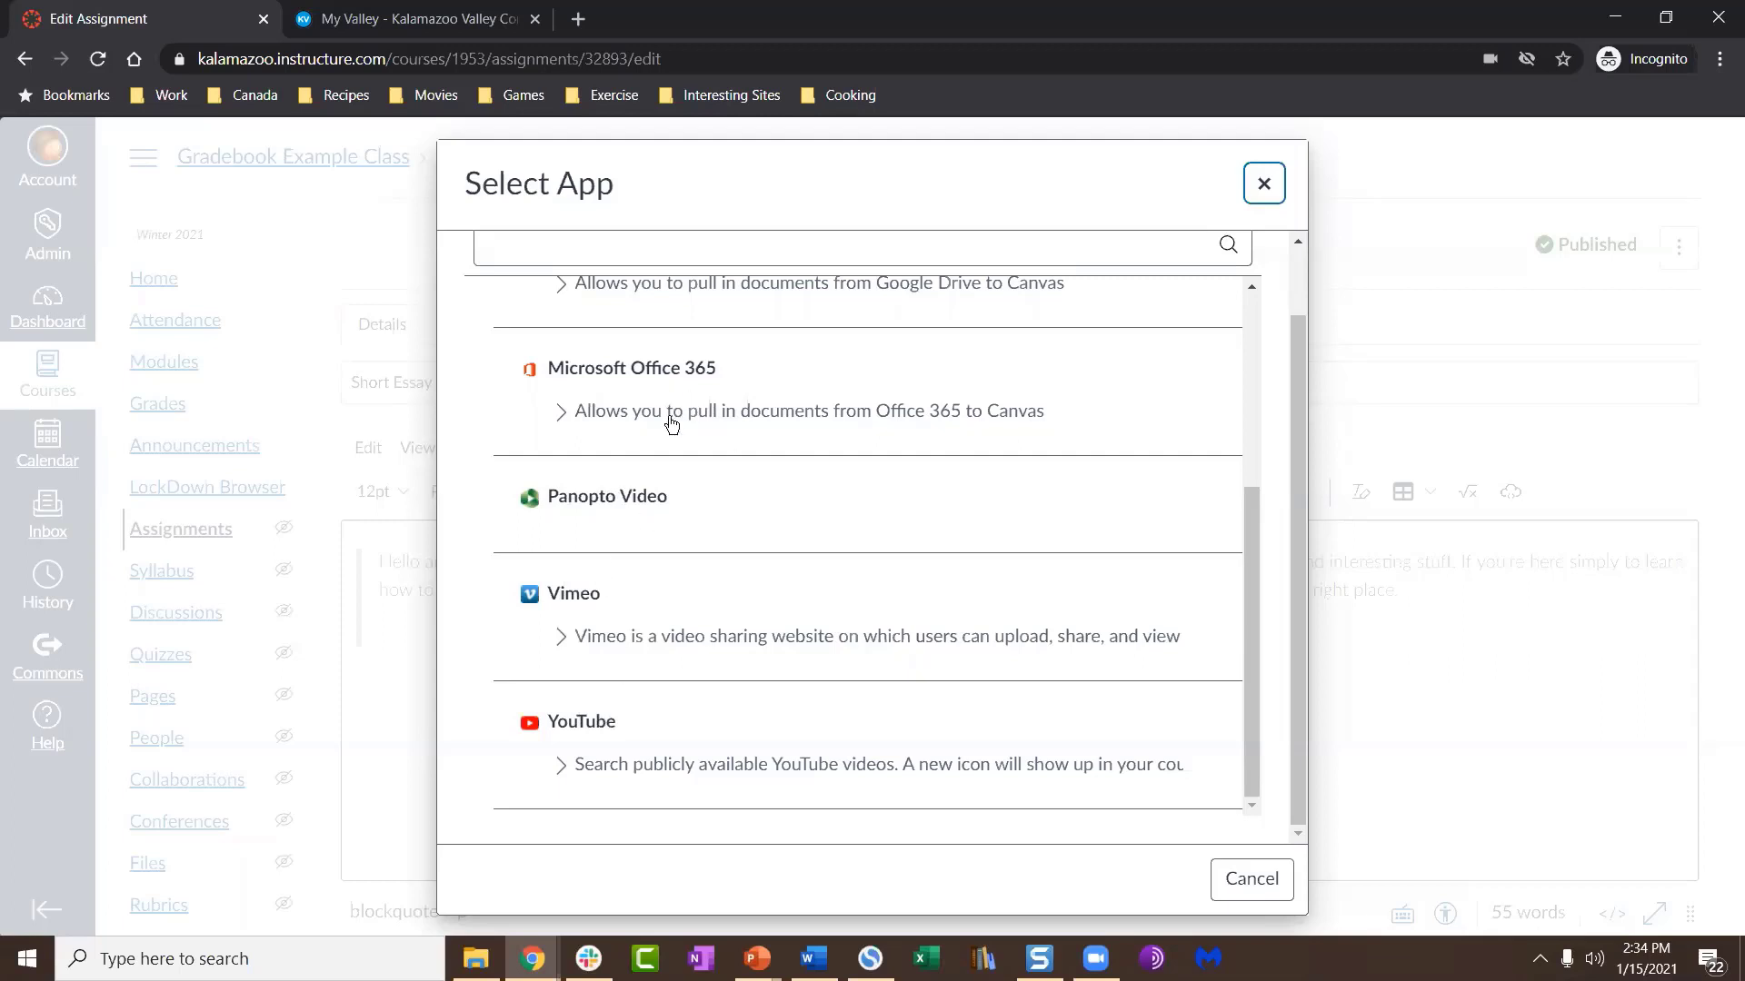
scroll(677, 577, "up", 3)
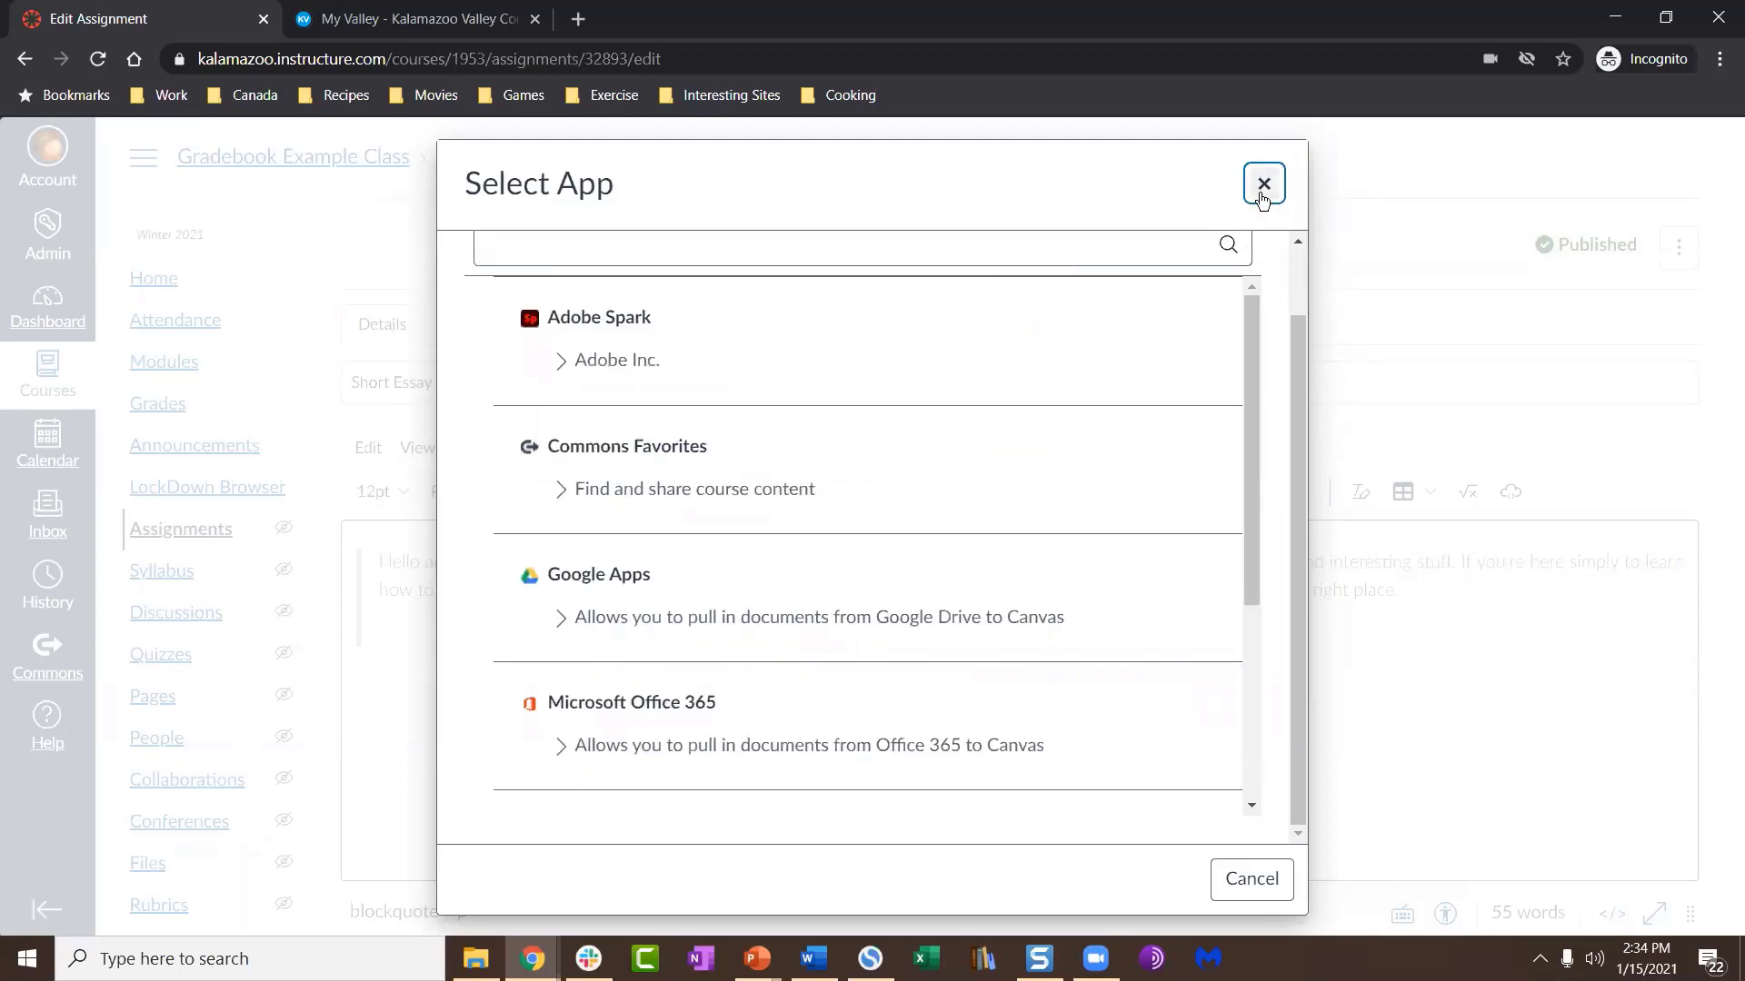
key("Escape")
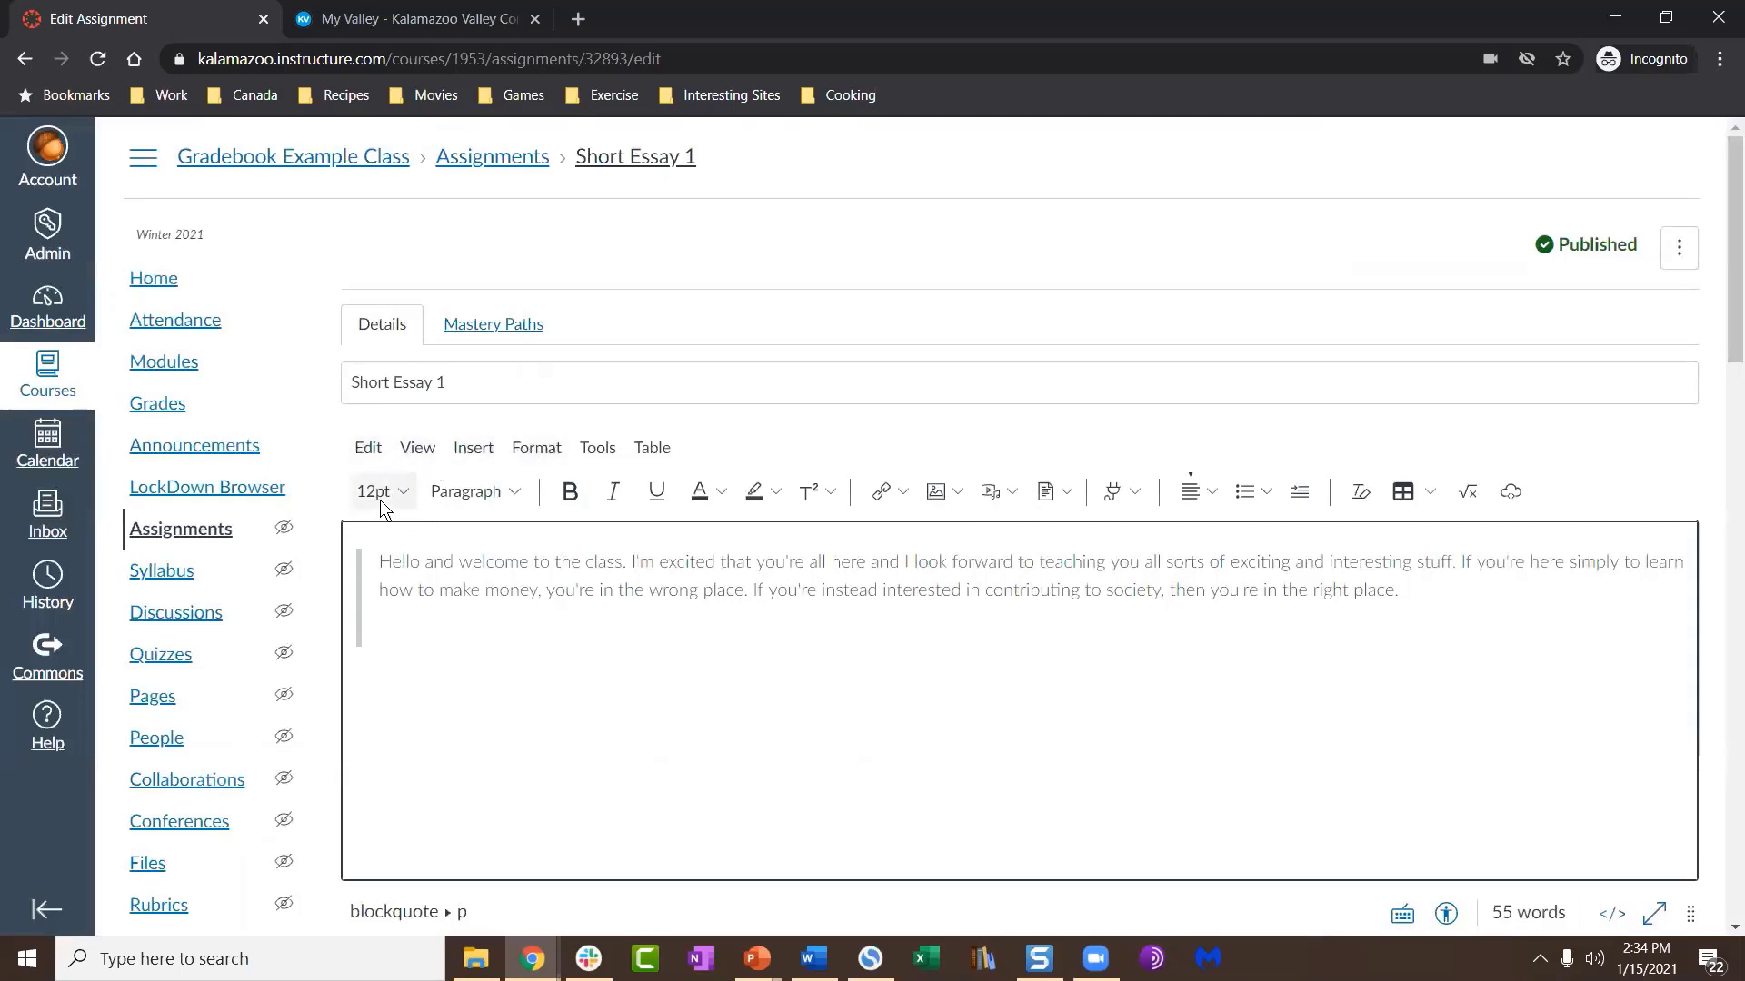
left_click(469, 492)
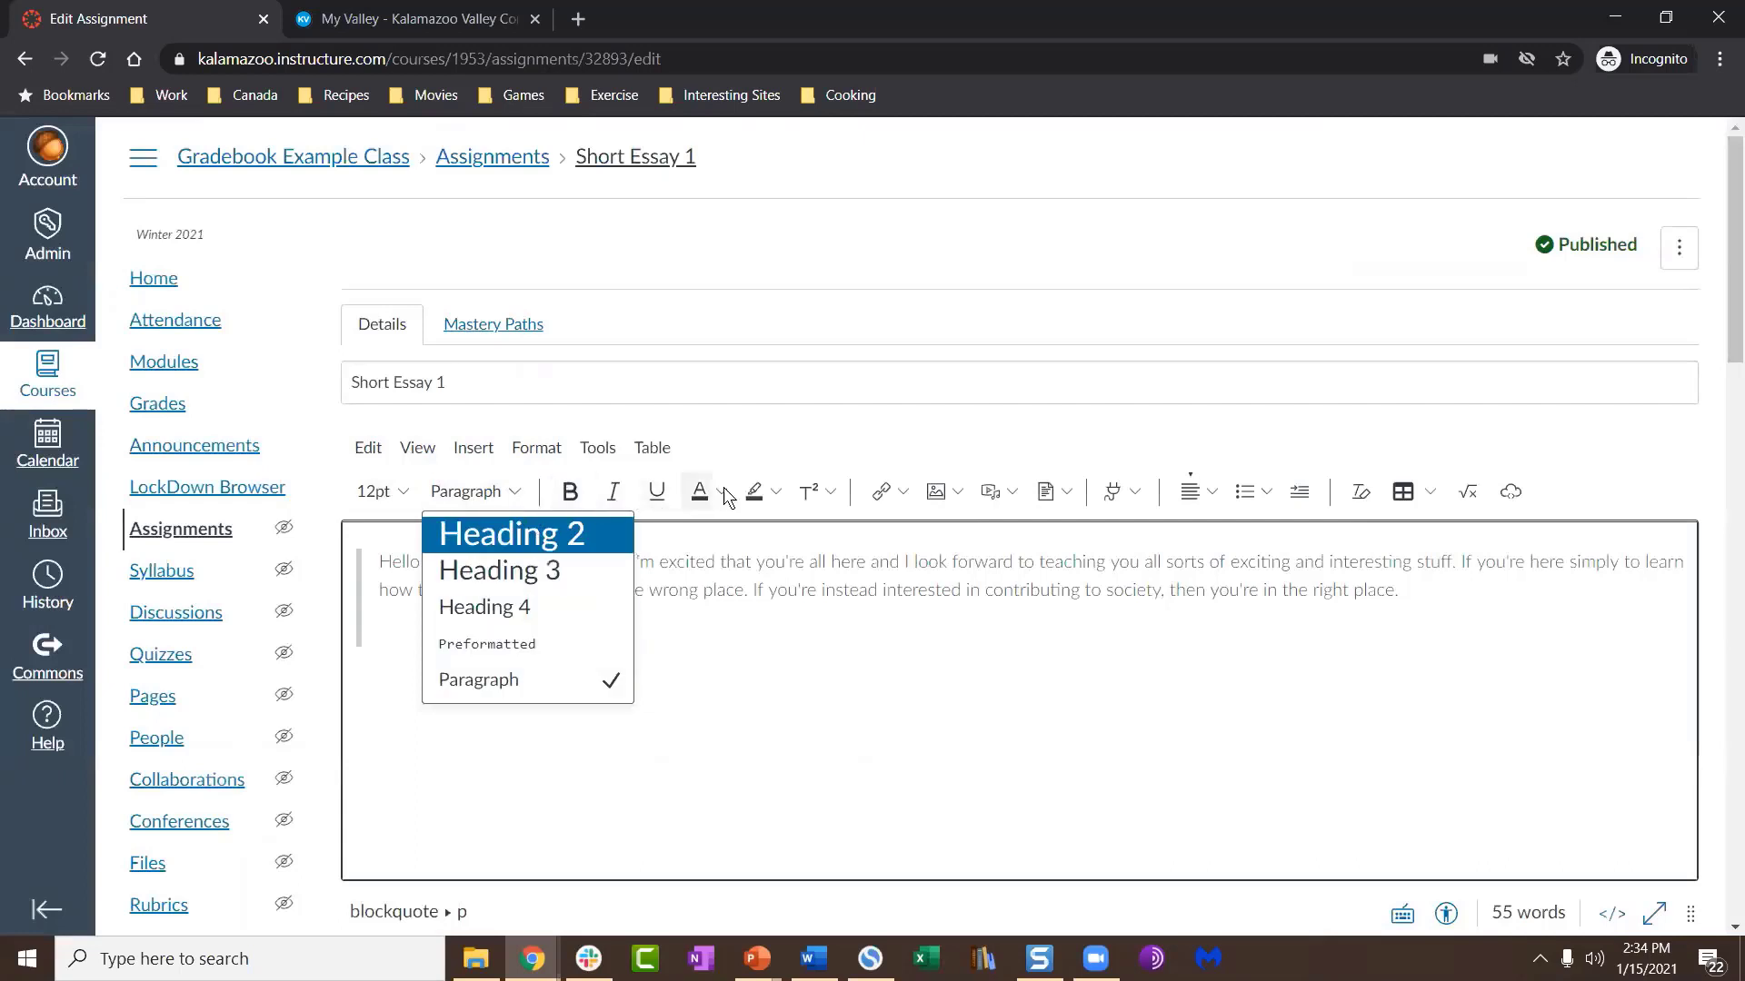
left_click(880, 491)
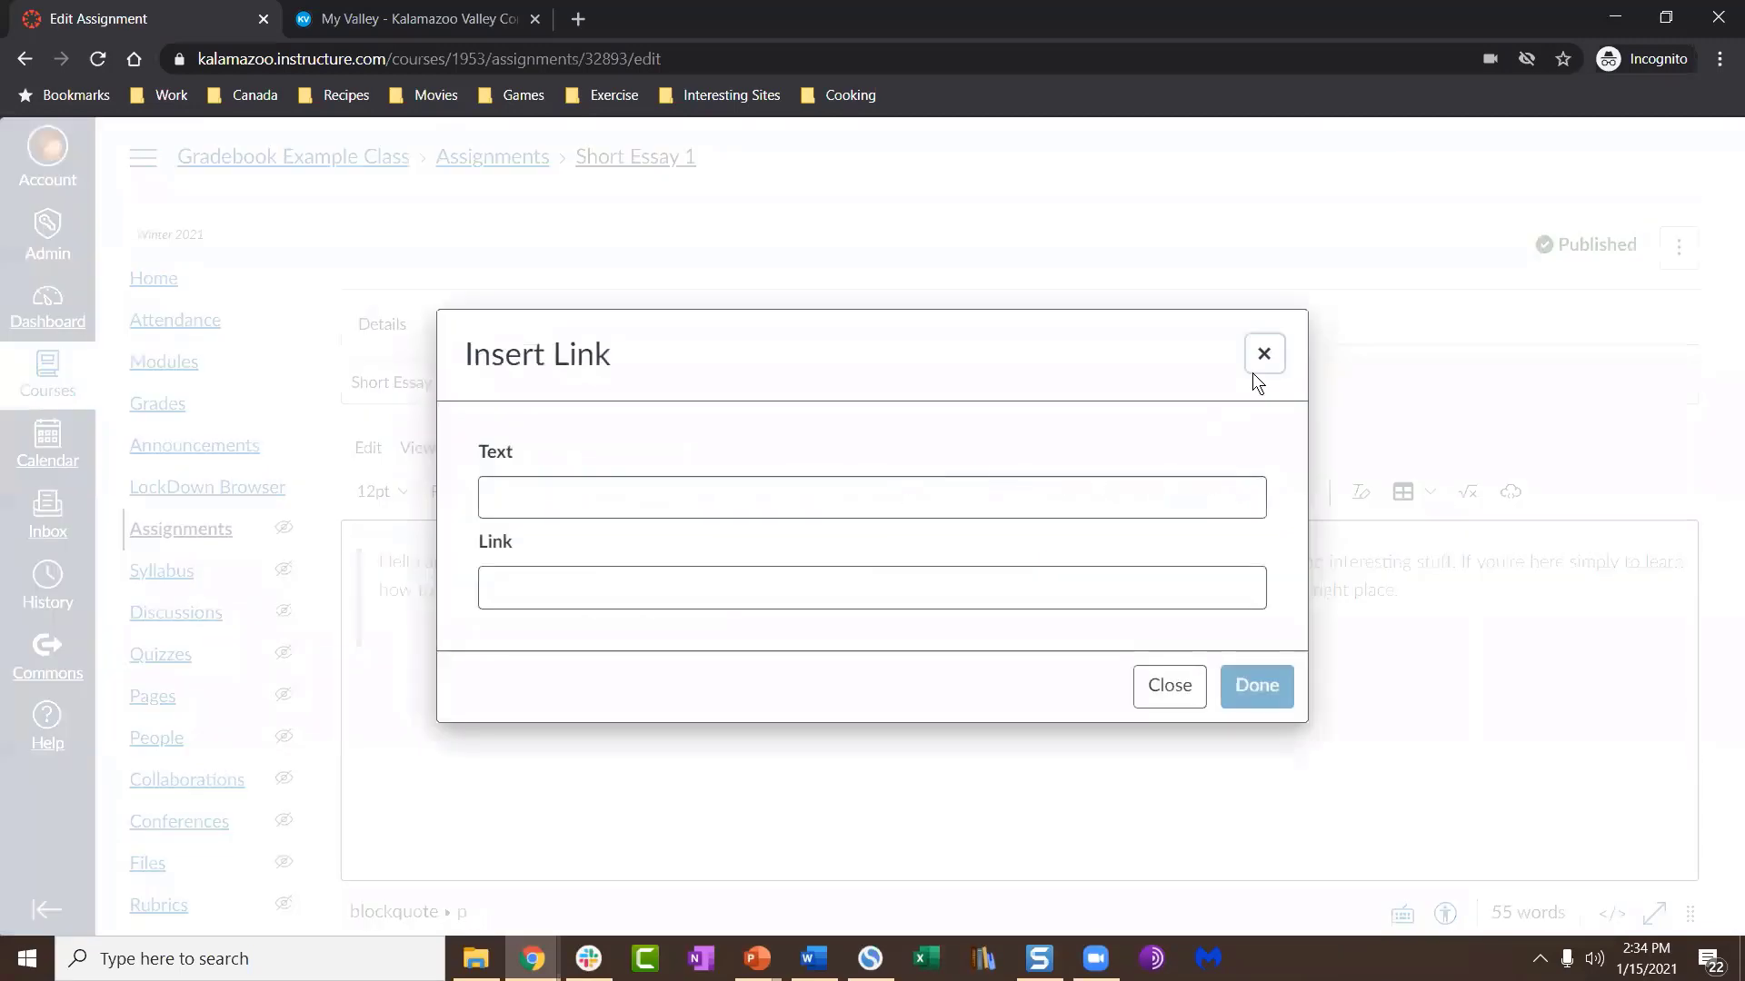
left_click(1259, 357)
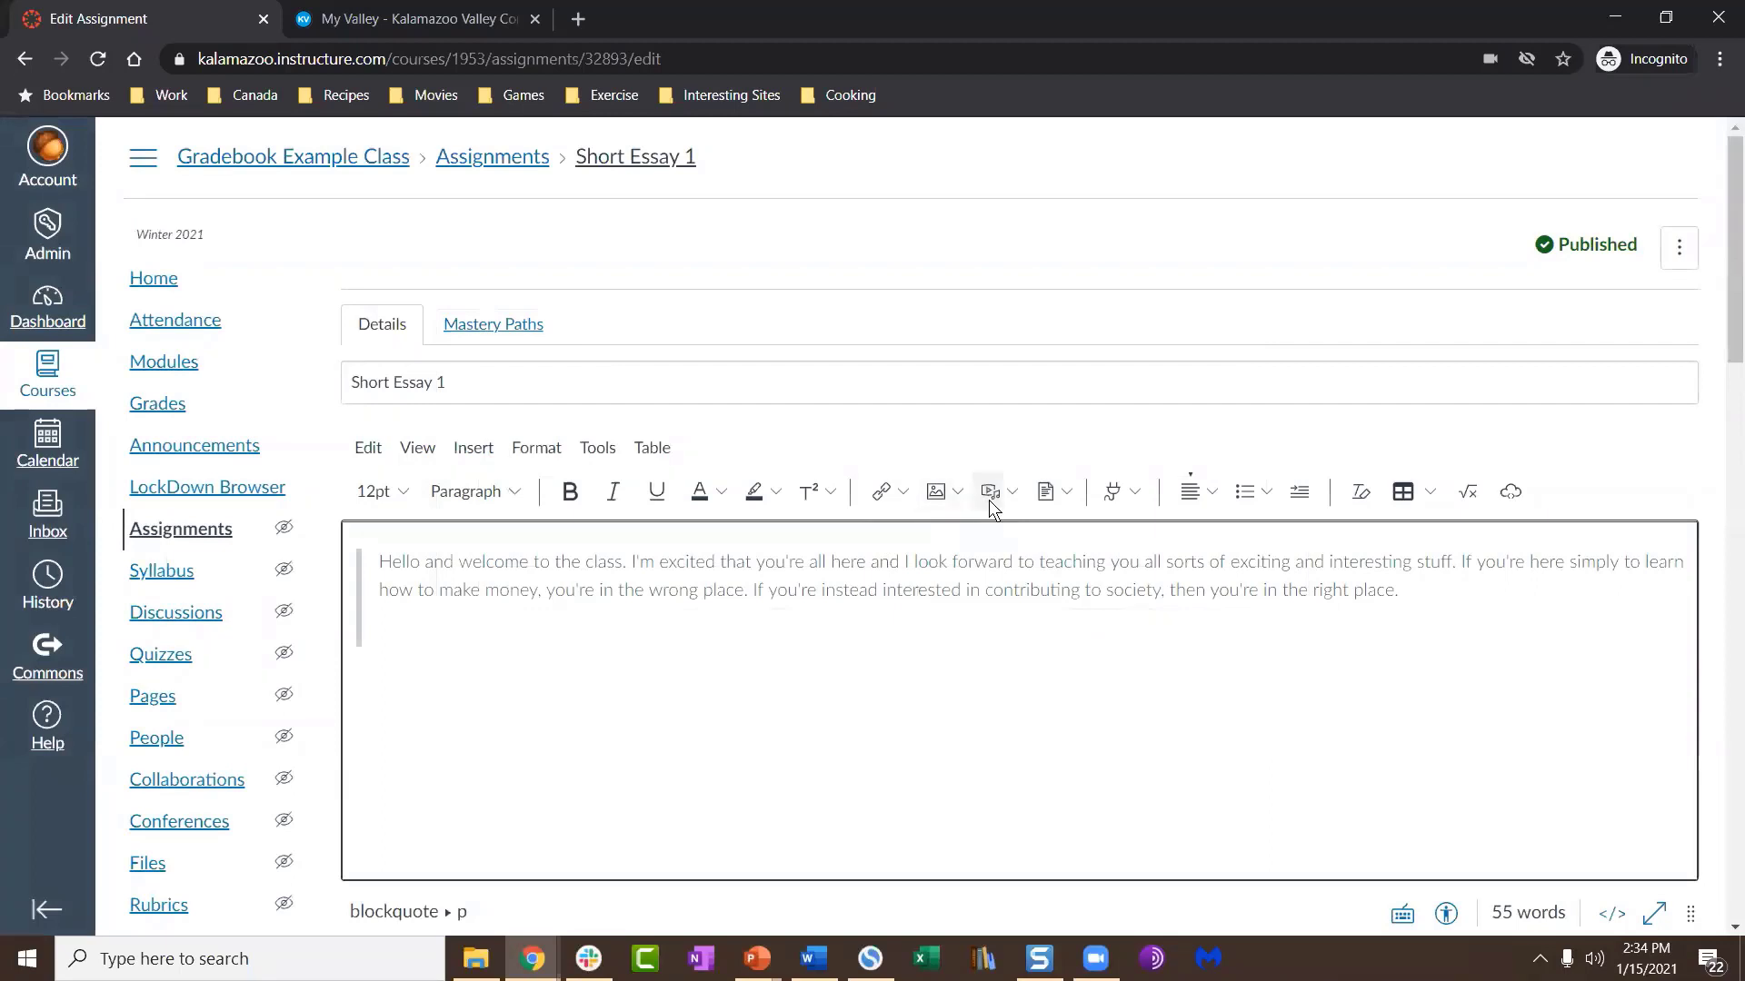
left_click(1137, 495)
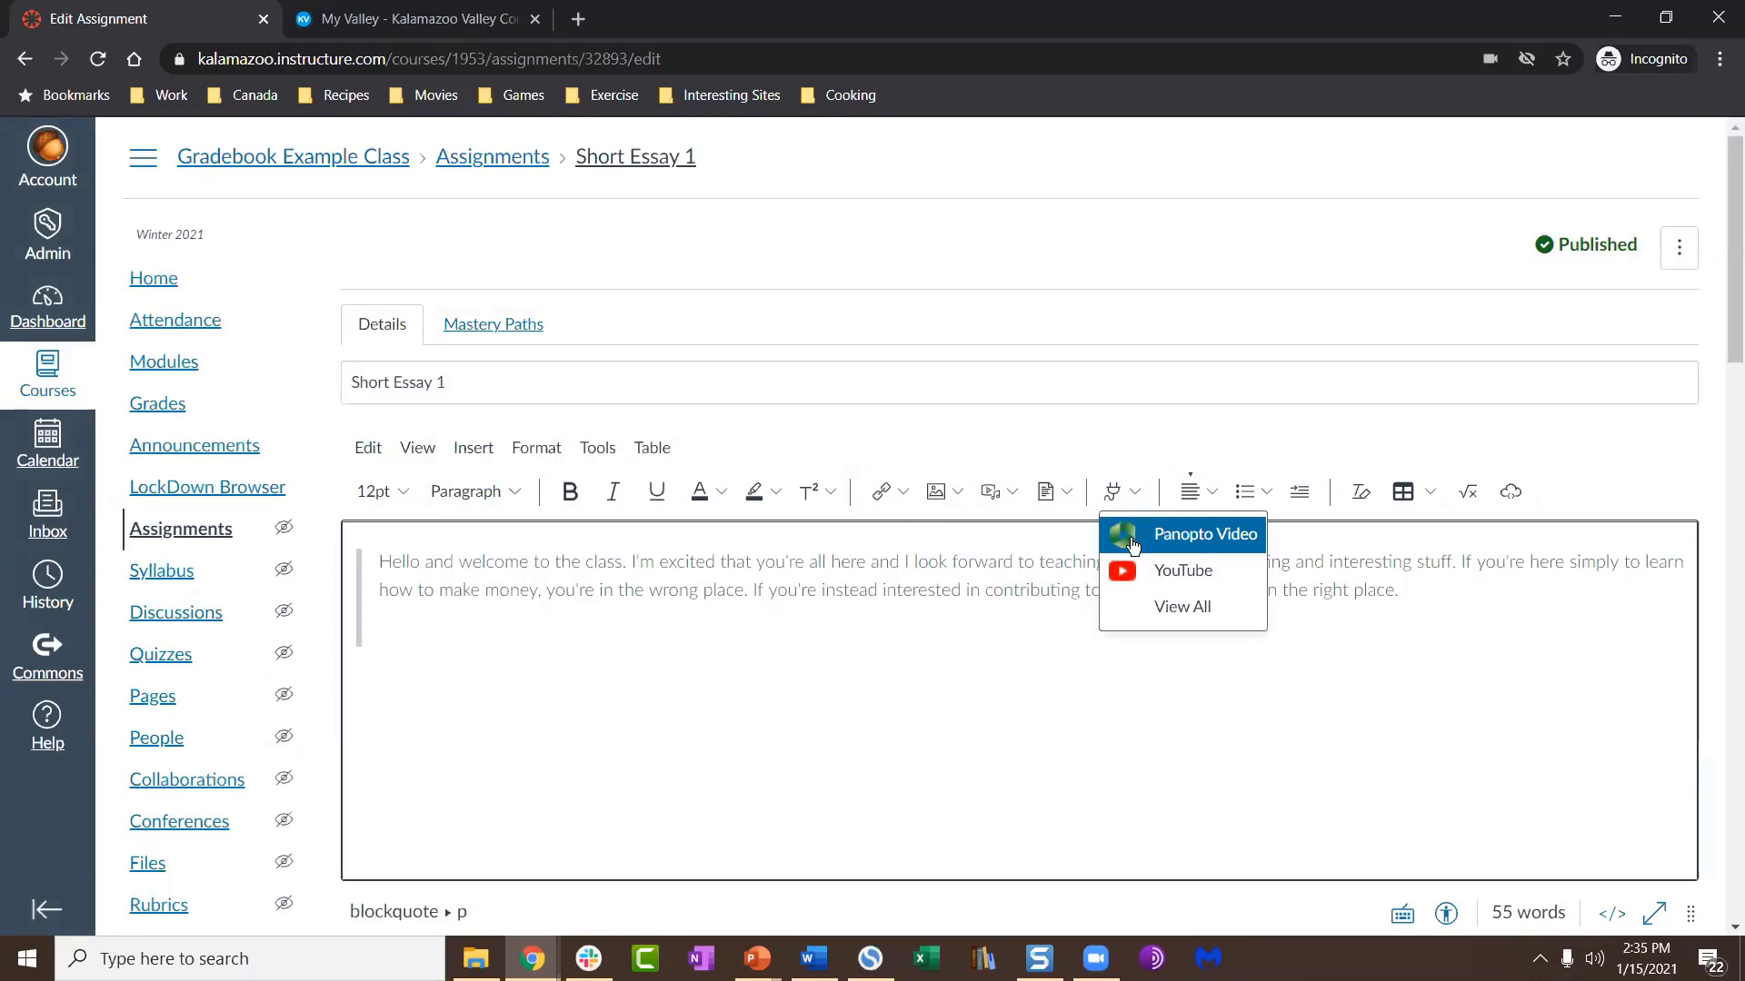
left_click(970, 724)
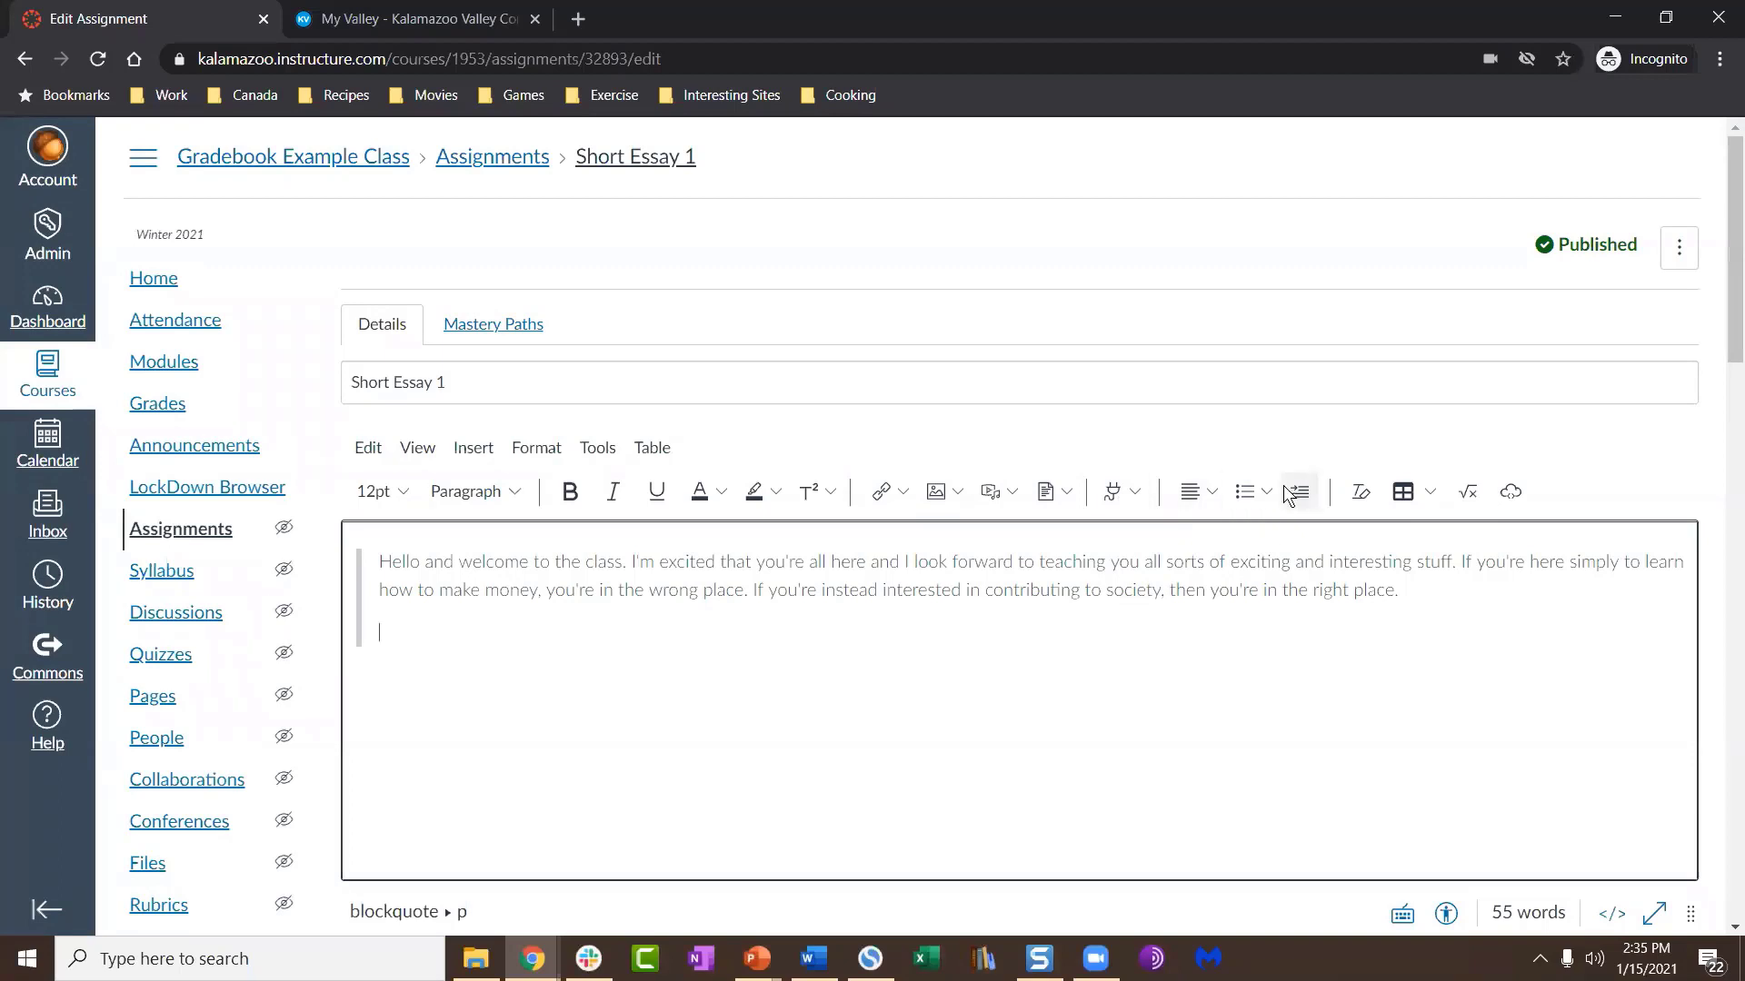
left_click(1197, 492)
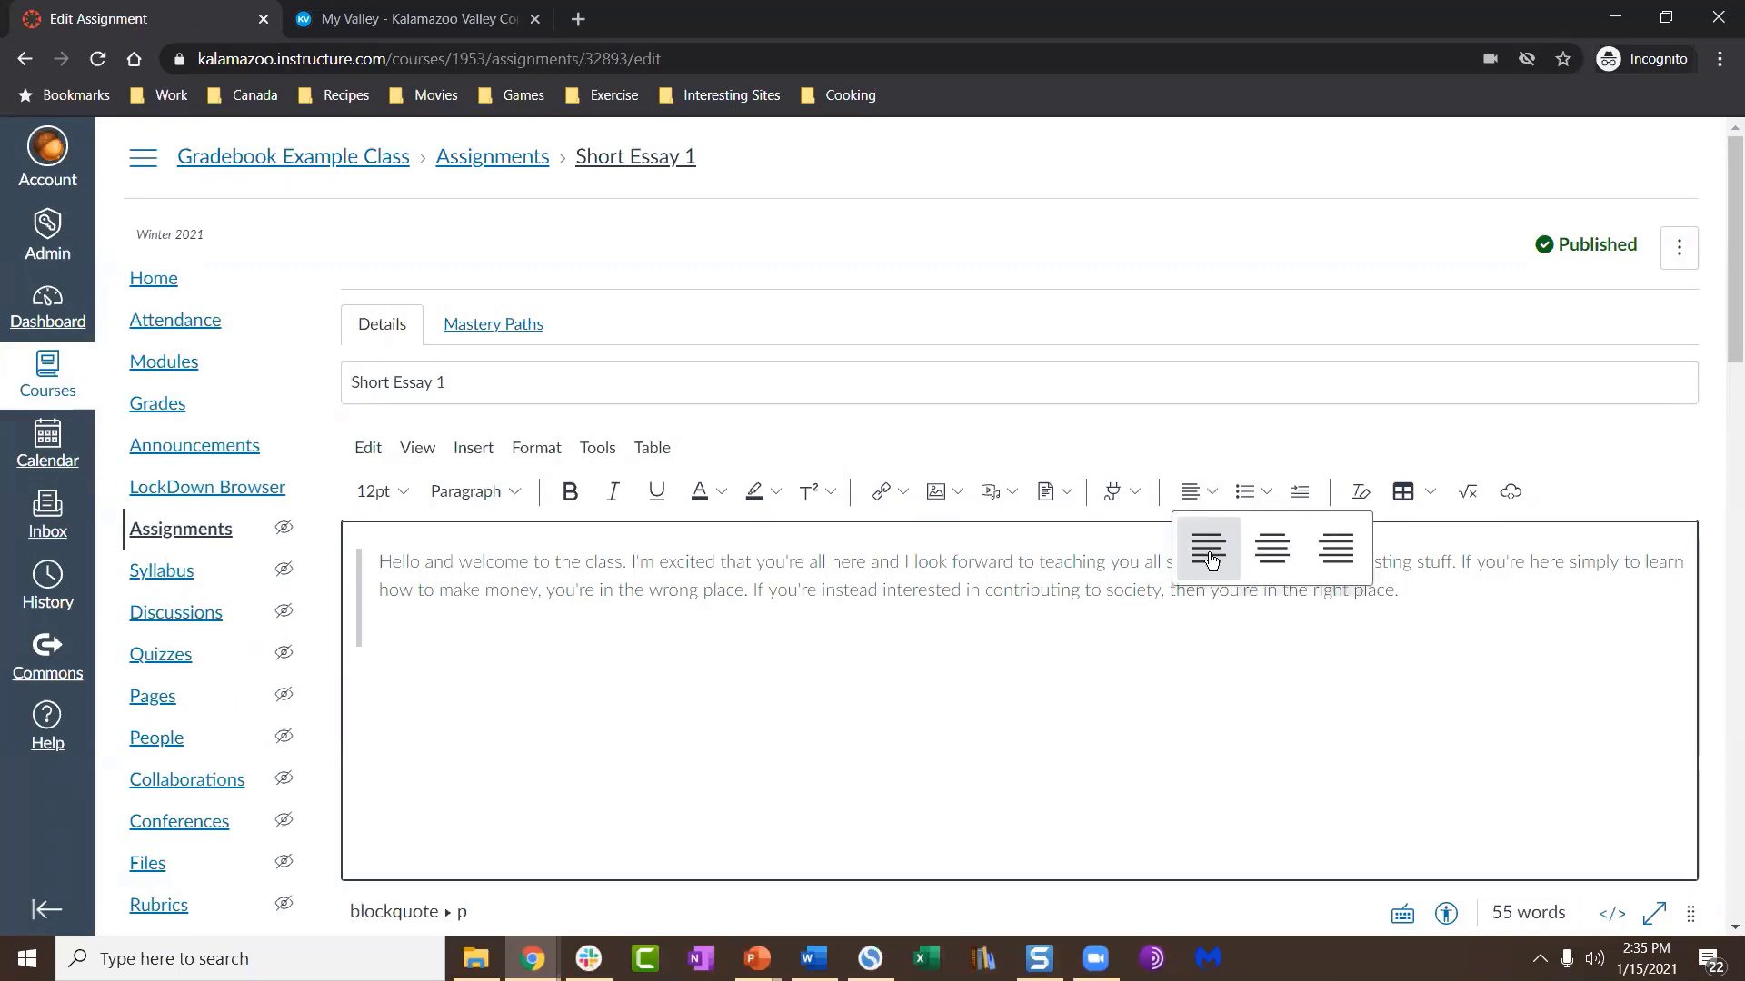
left_click(1271, 501)
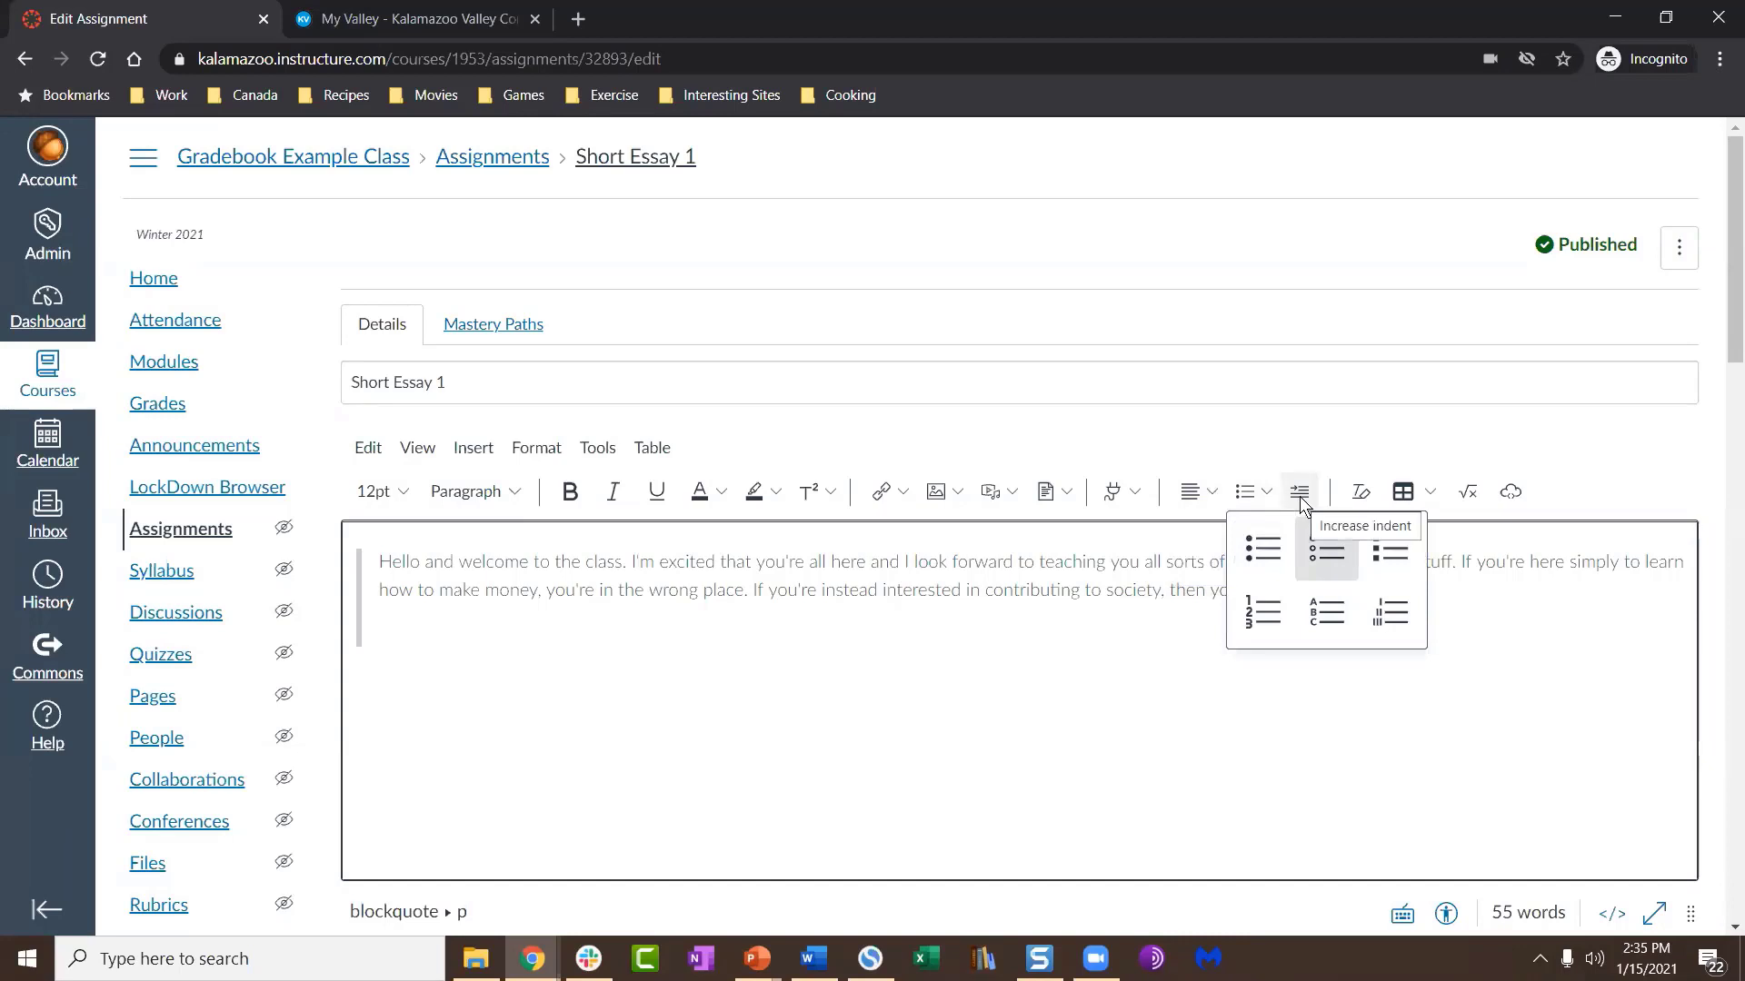
Step: Increase the indent of the welcome paragraph in the assignment description by three levels
left_click(1301, 492)
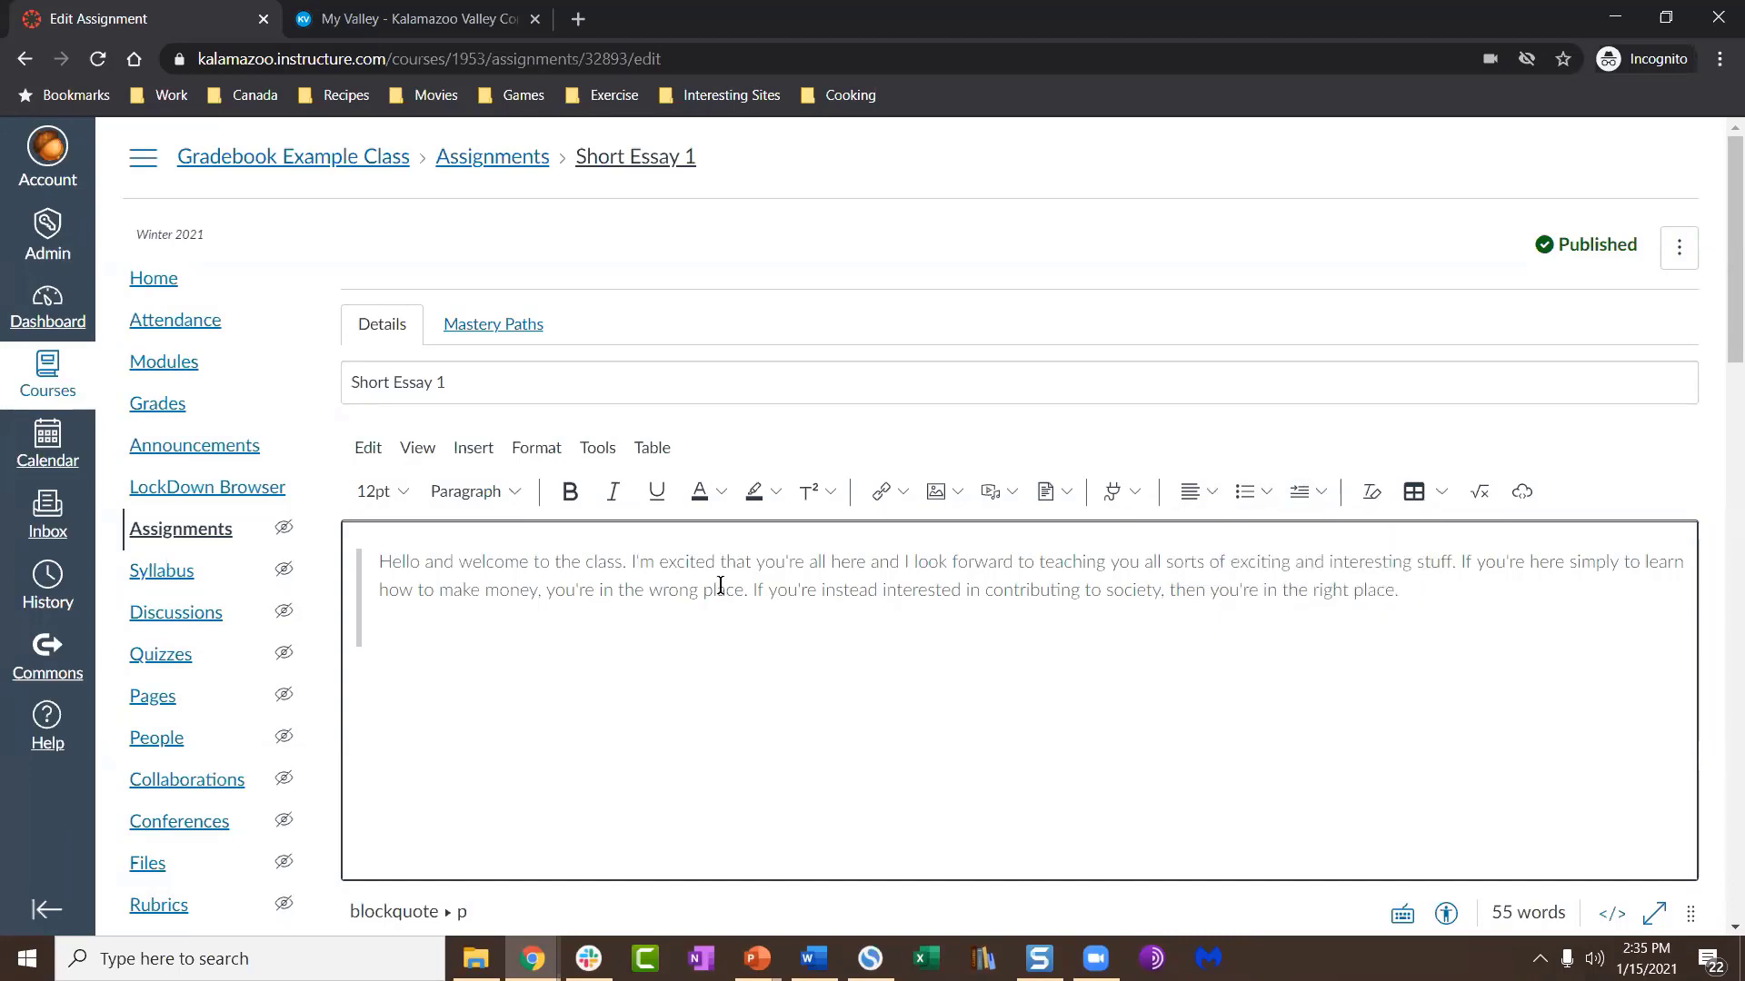
key("Up")
key("Up")
key("Home")
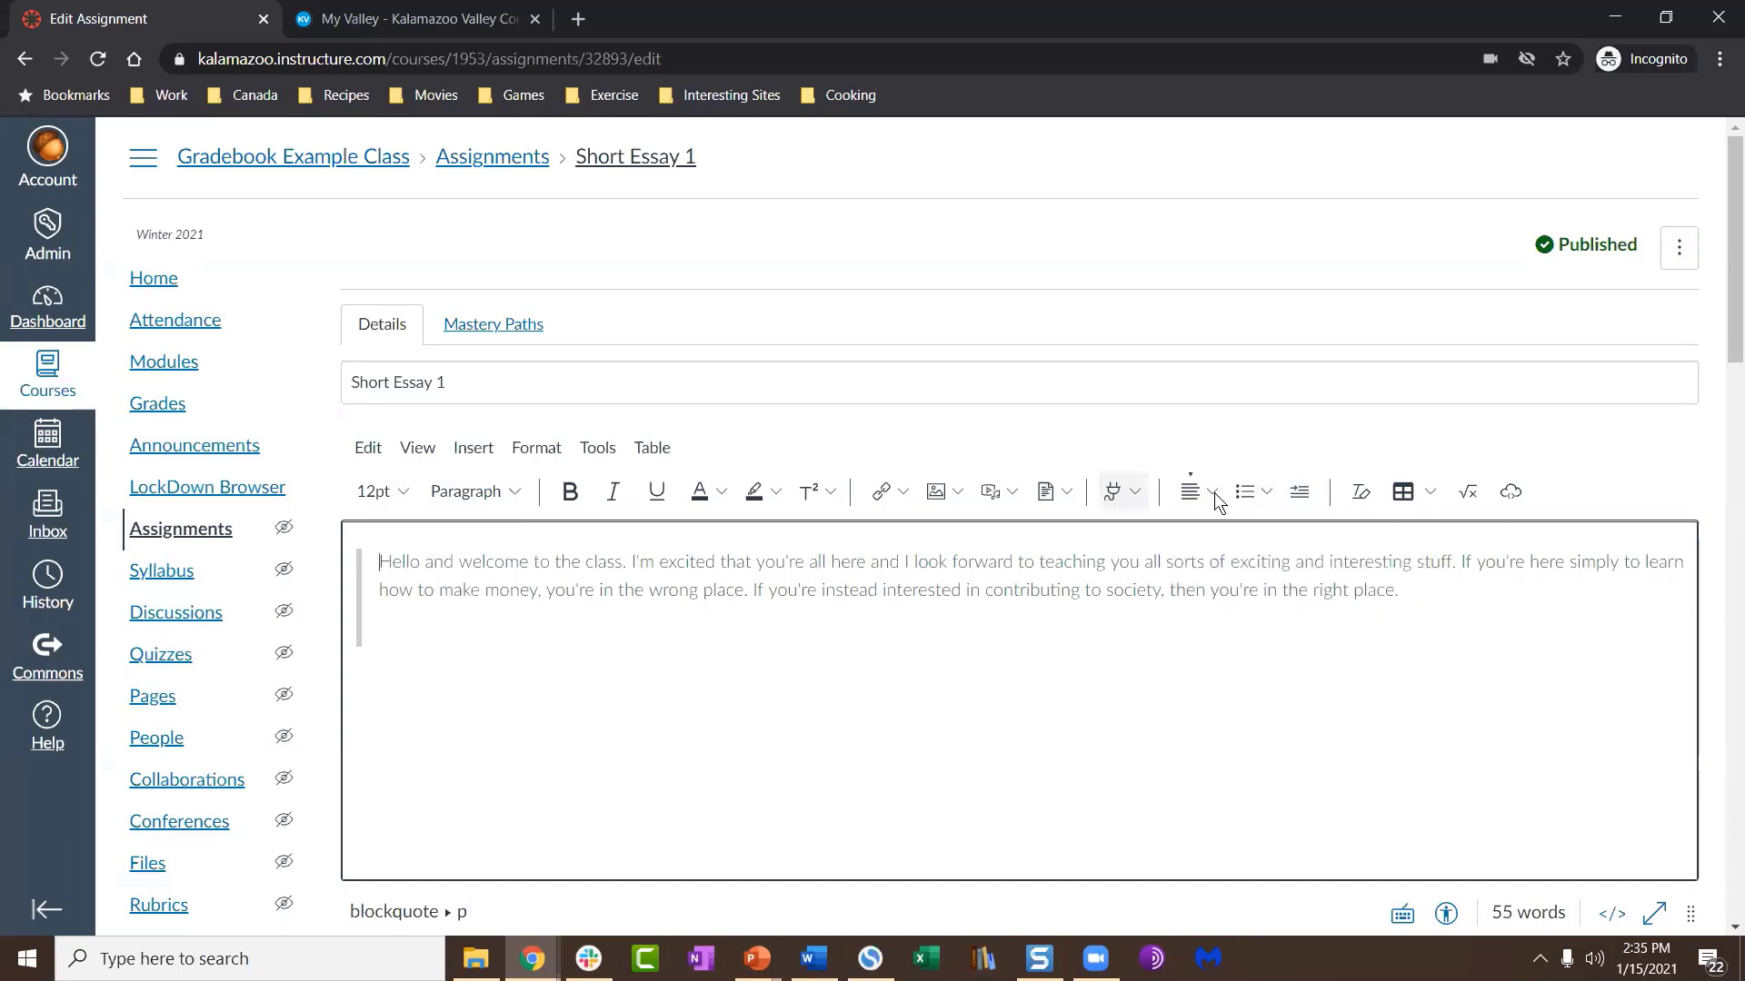
left_click(1306, 493)
left_click(1306, 494)
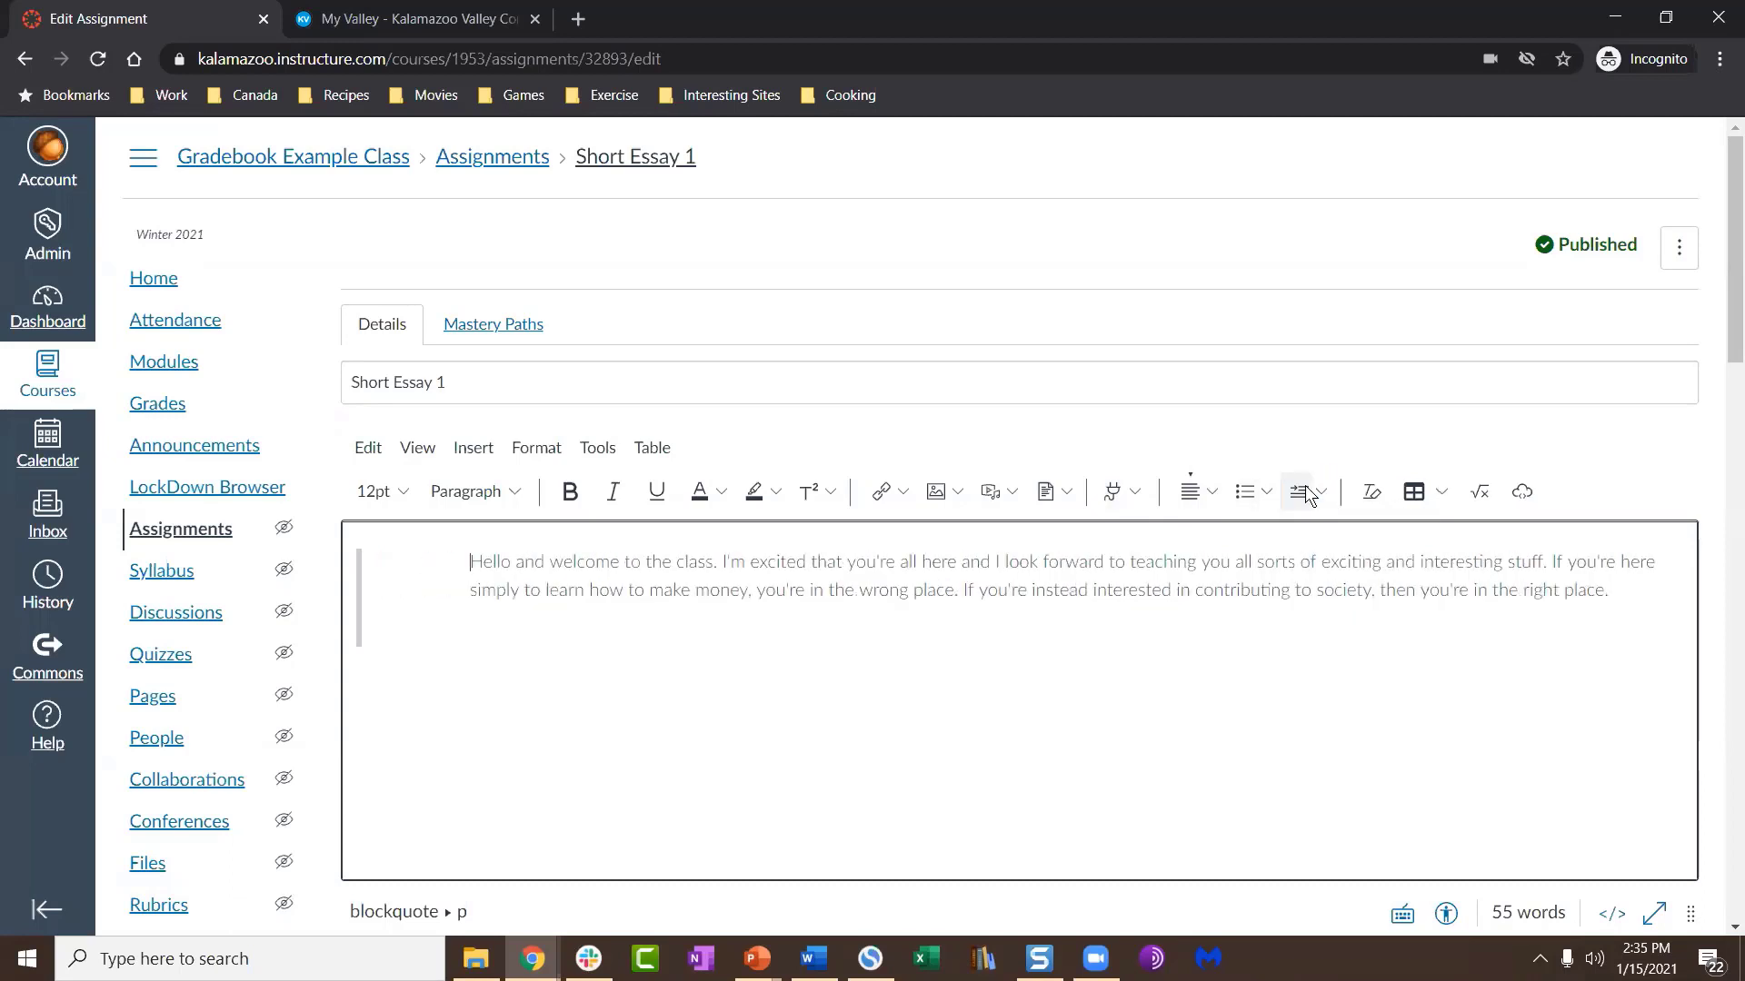
left_click(1306, 493)
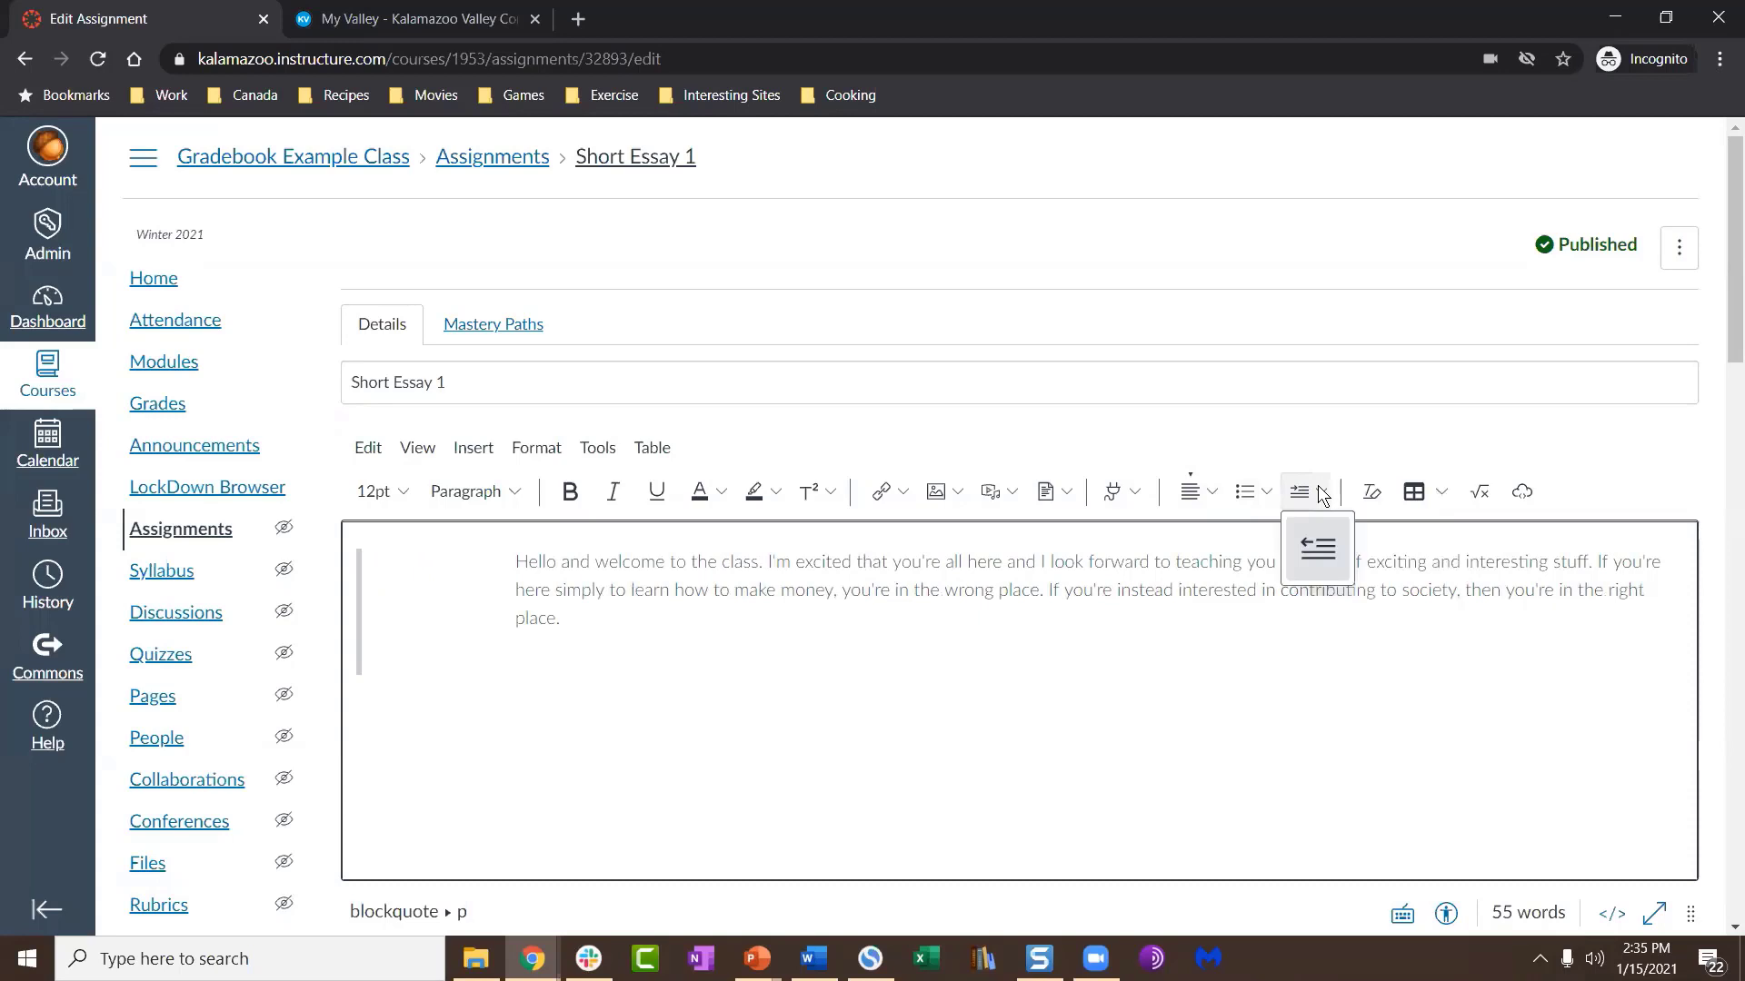
left_click(1374, 492)
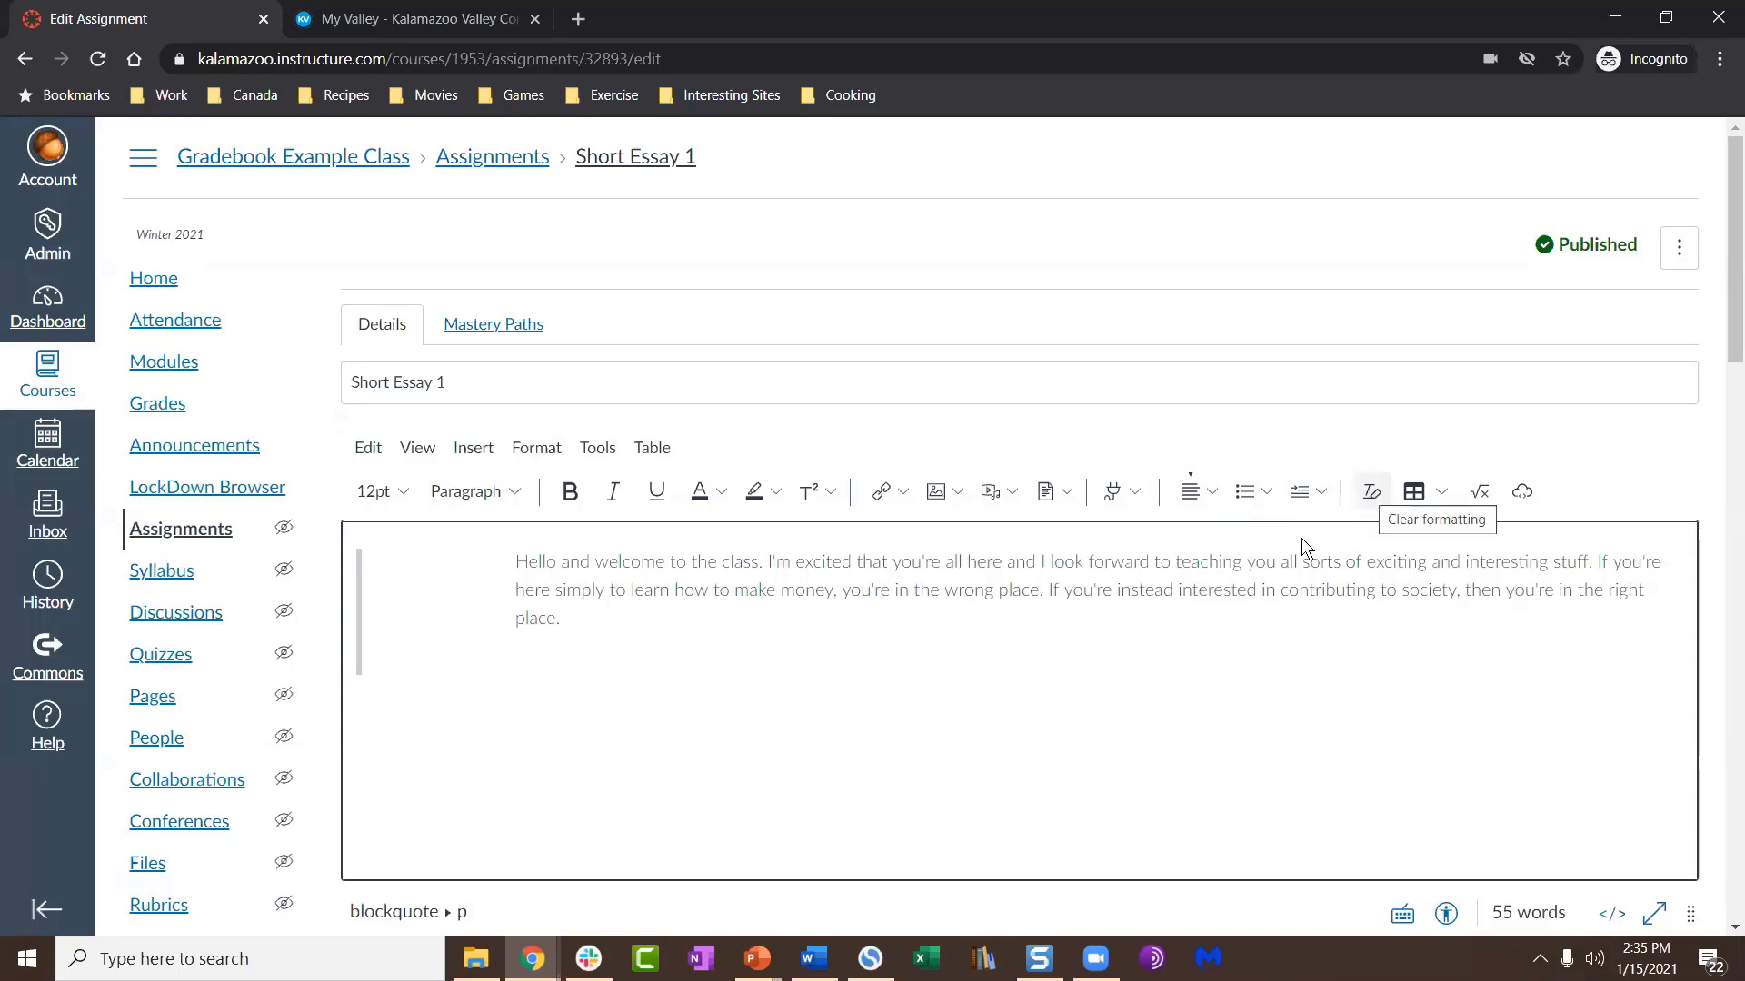
Step: Delete all text from the assignment description and remove the leftover blockquote and indentation
key("ctrl+a")
key("BackSpace")
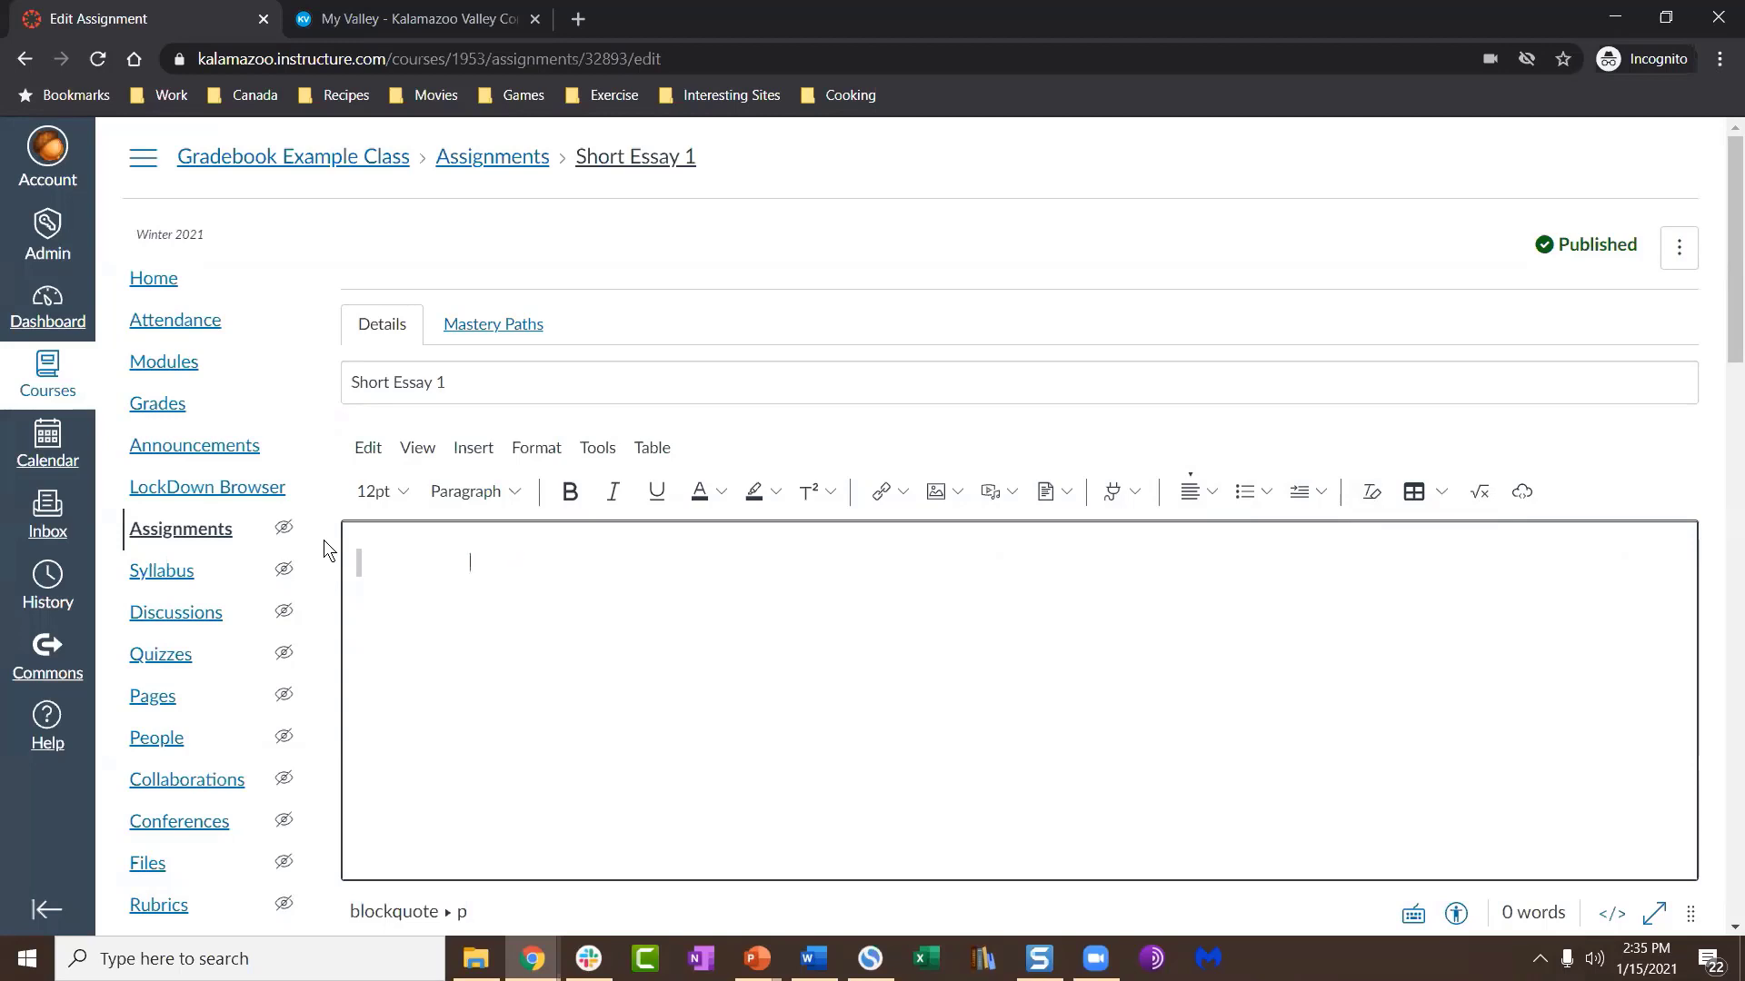
key("BackSpace")
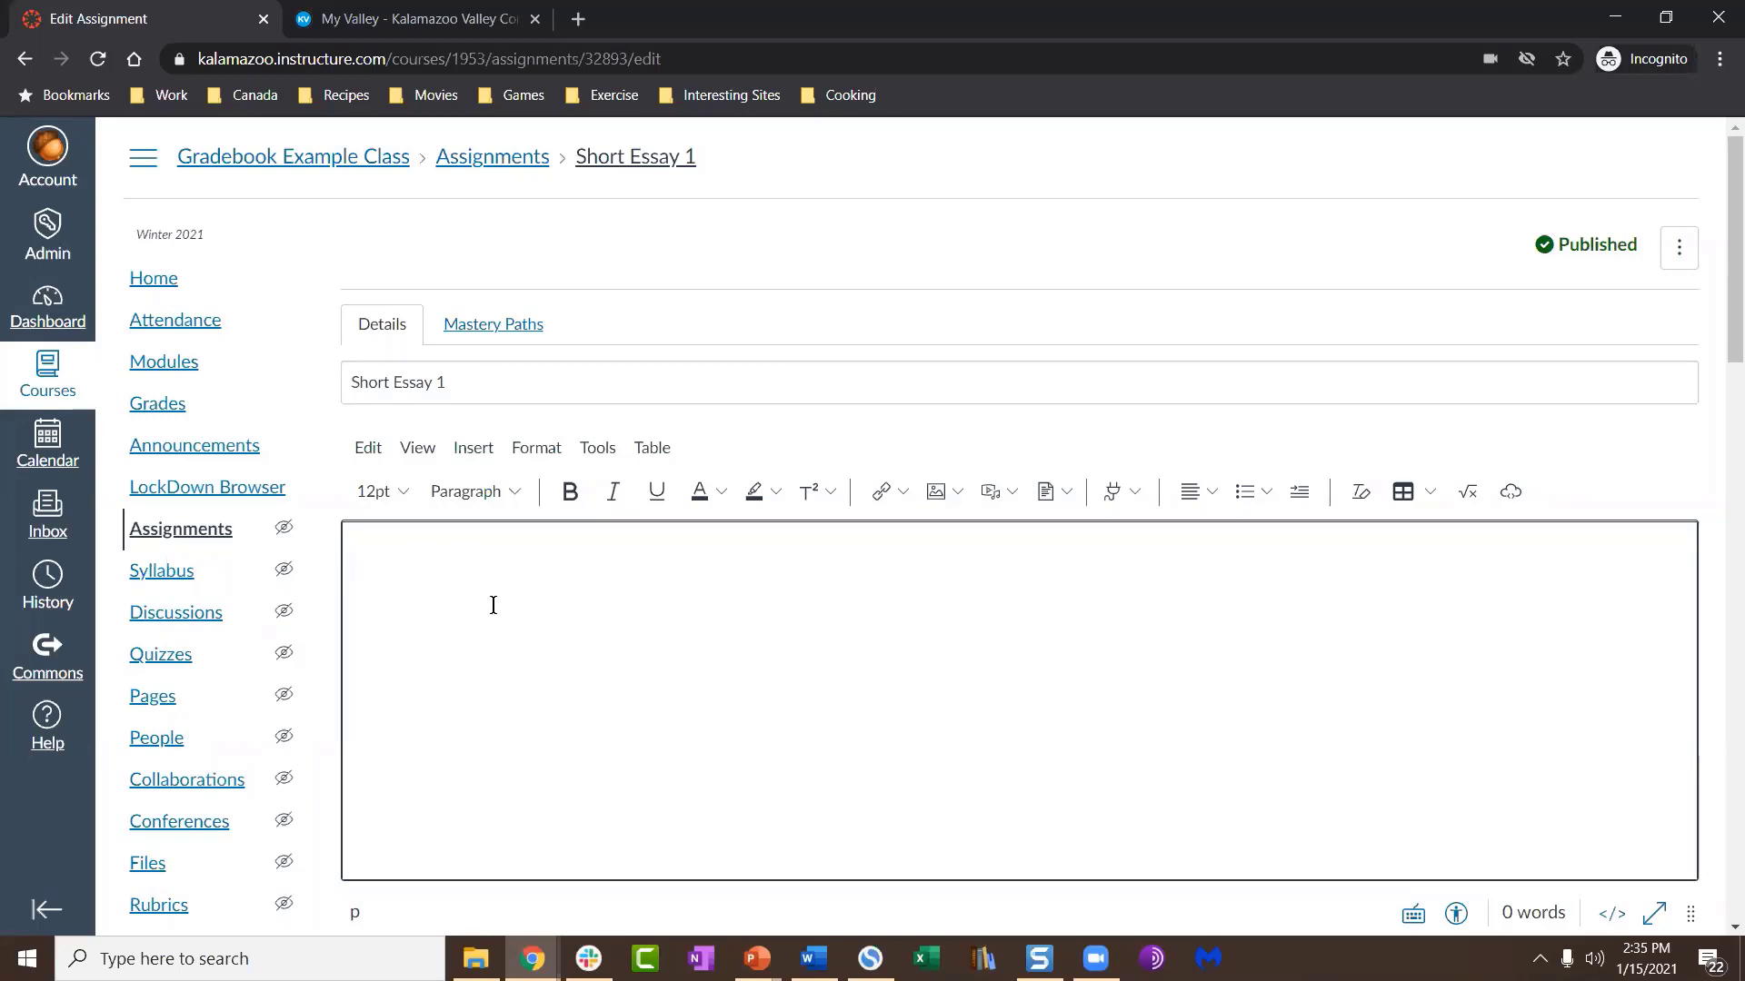
Step: Copy the My Valley announcements from the COVID-19 questionnaire line through "Texas Township Campus Computer Lab" into the Short Essay 1 description
key("ctrl+Tab")
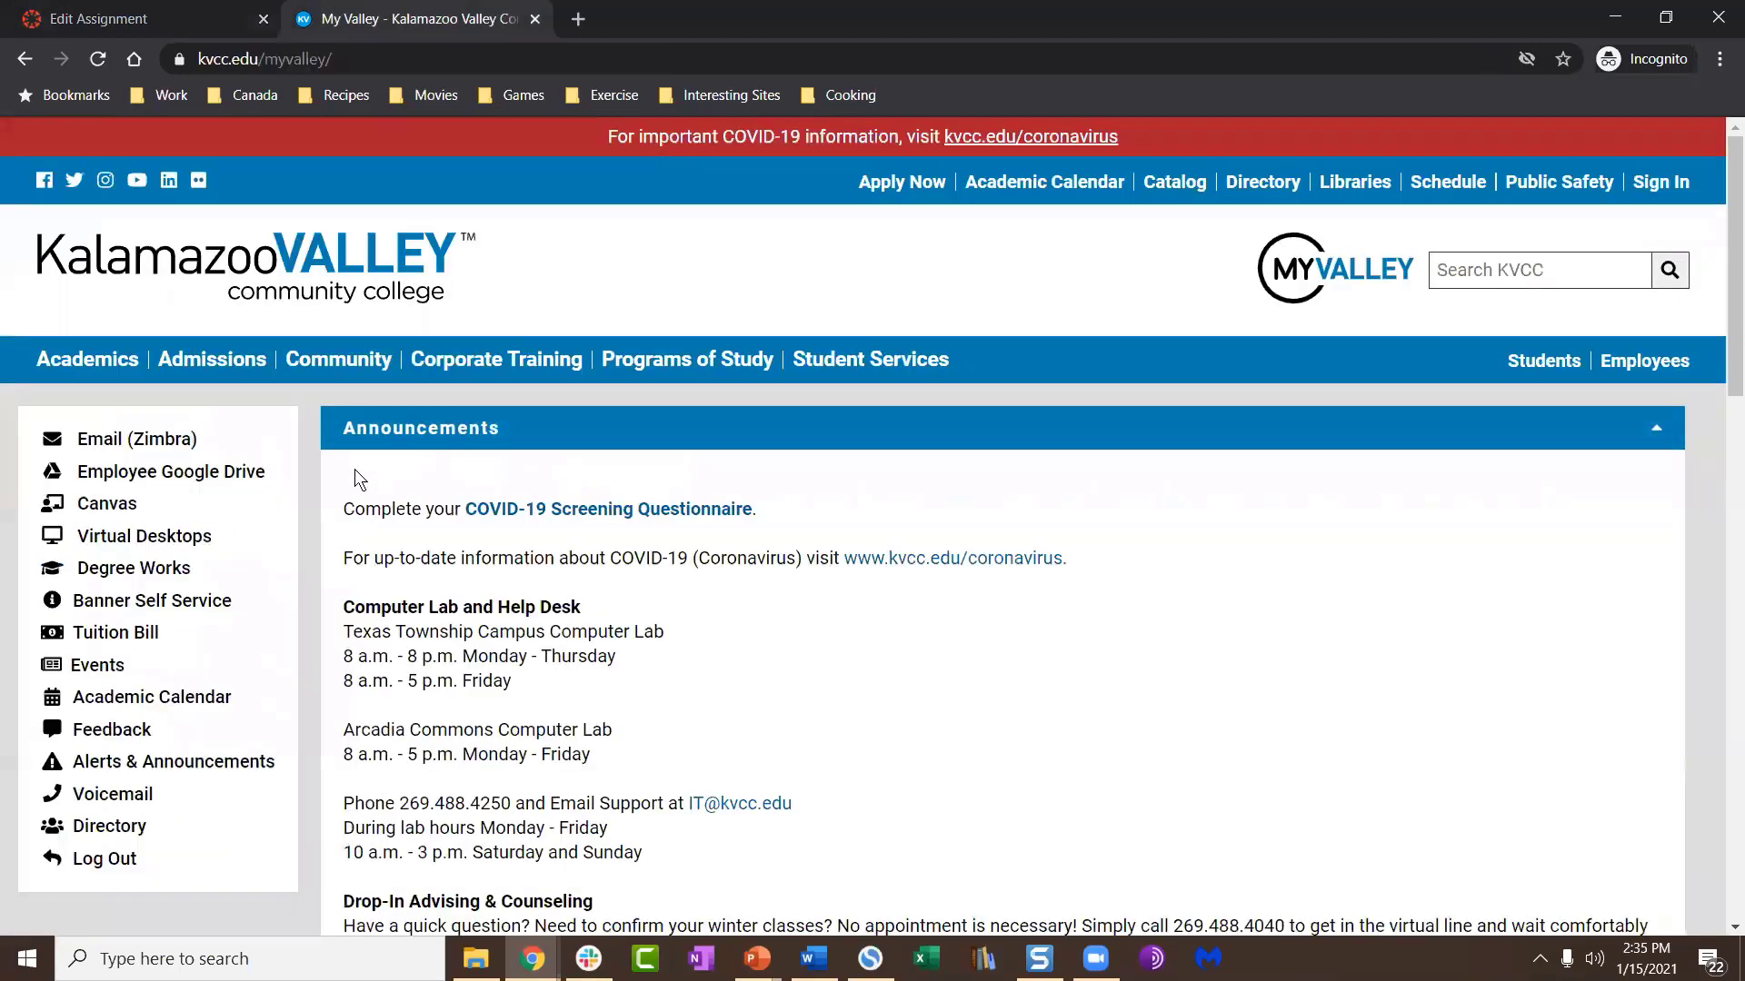
left_click_drag(354, 468, 706, 620)
key("ctrl+c")
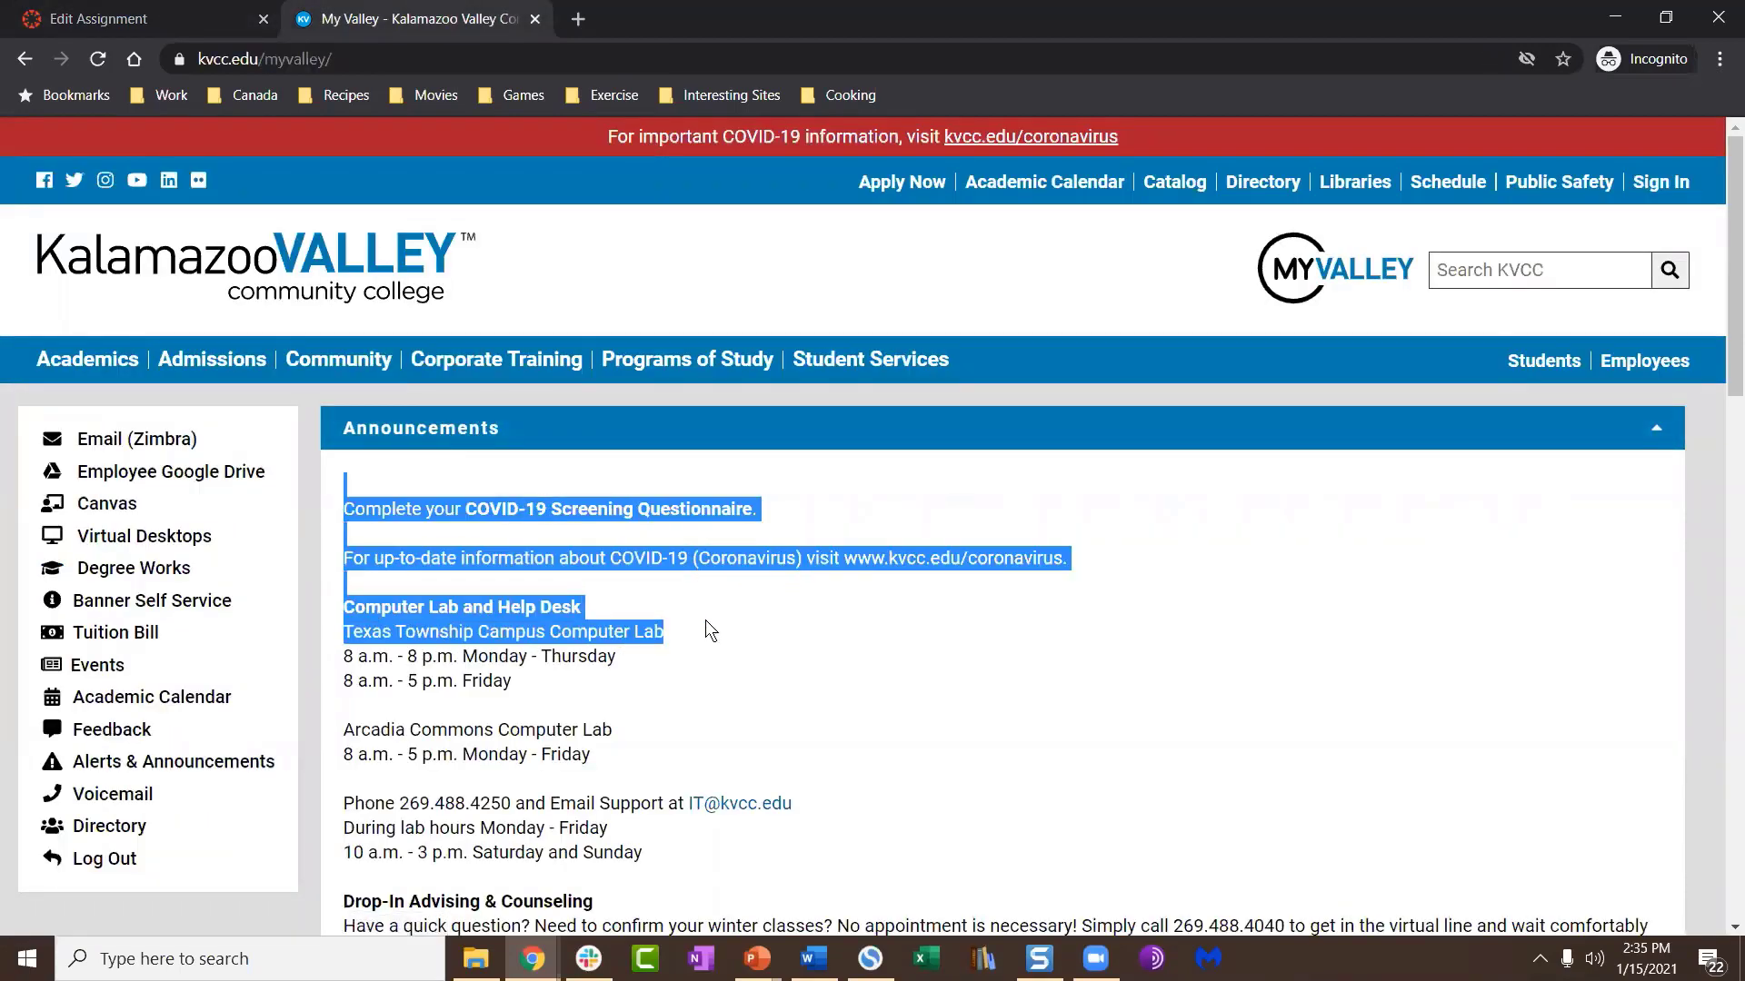
left_click(663, 244)
key("ctrl+Tab")
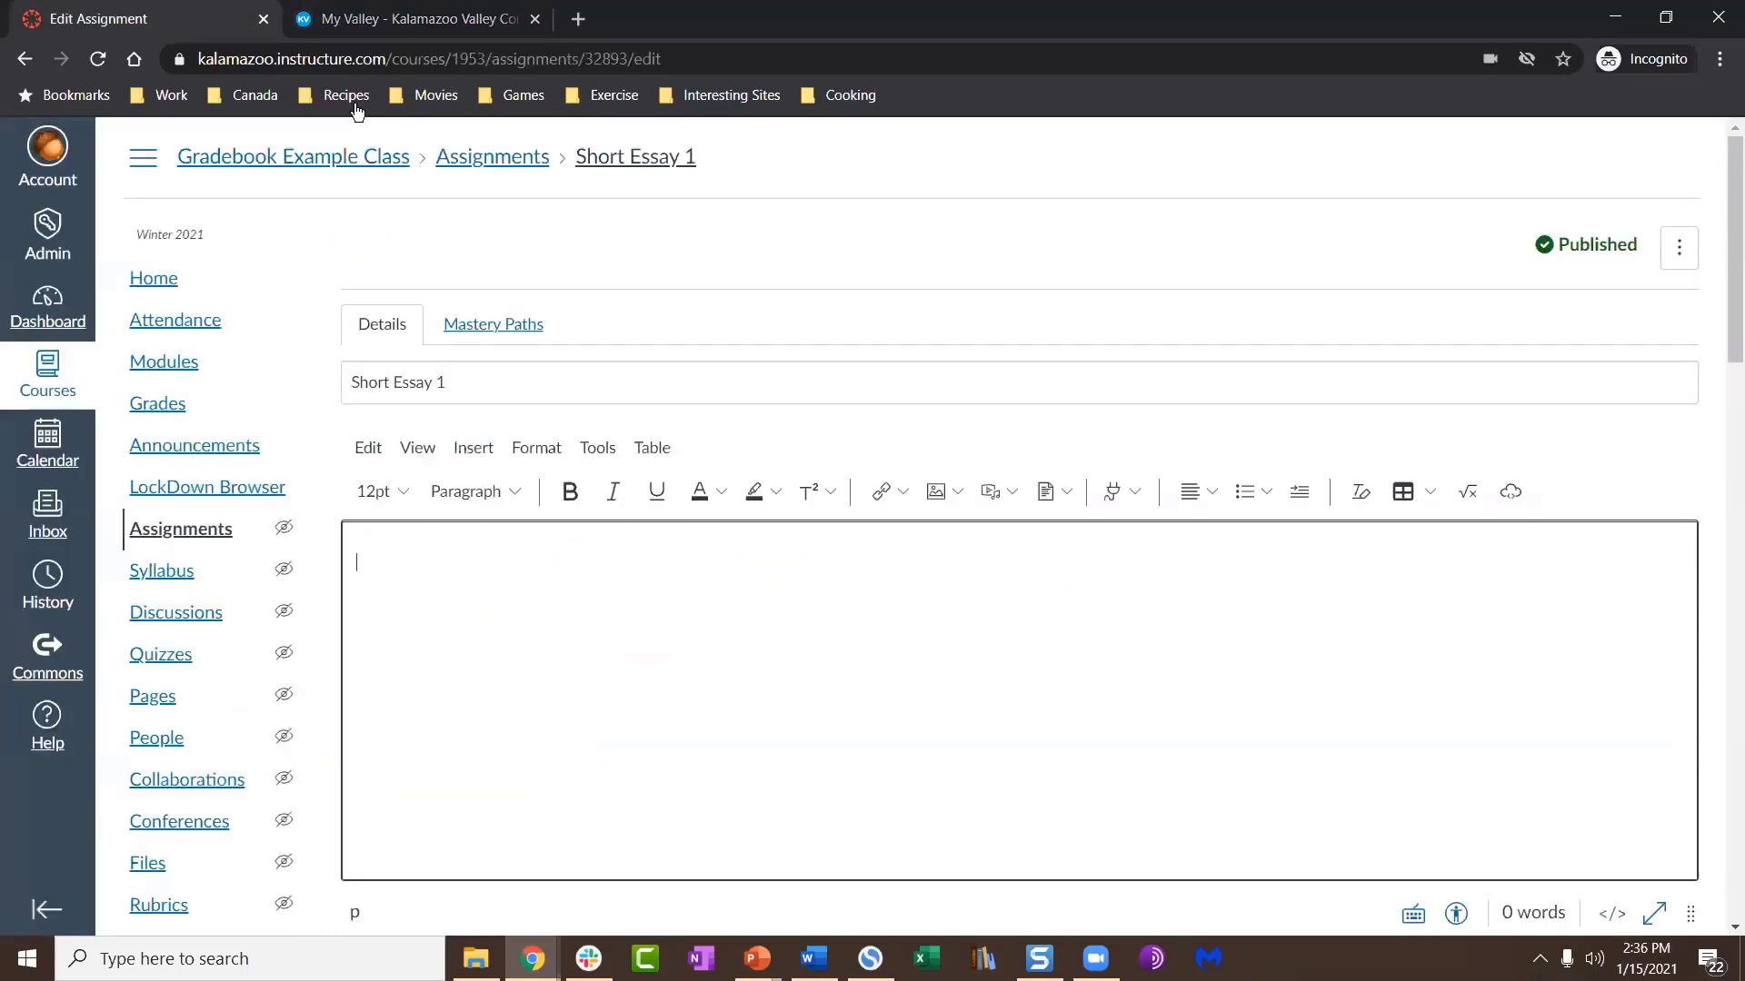
key("ctrl+v")
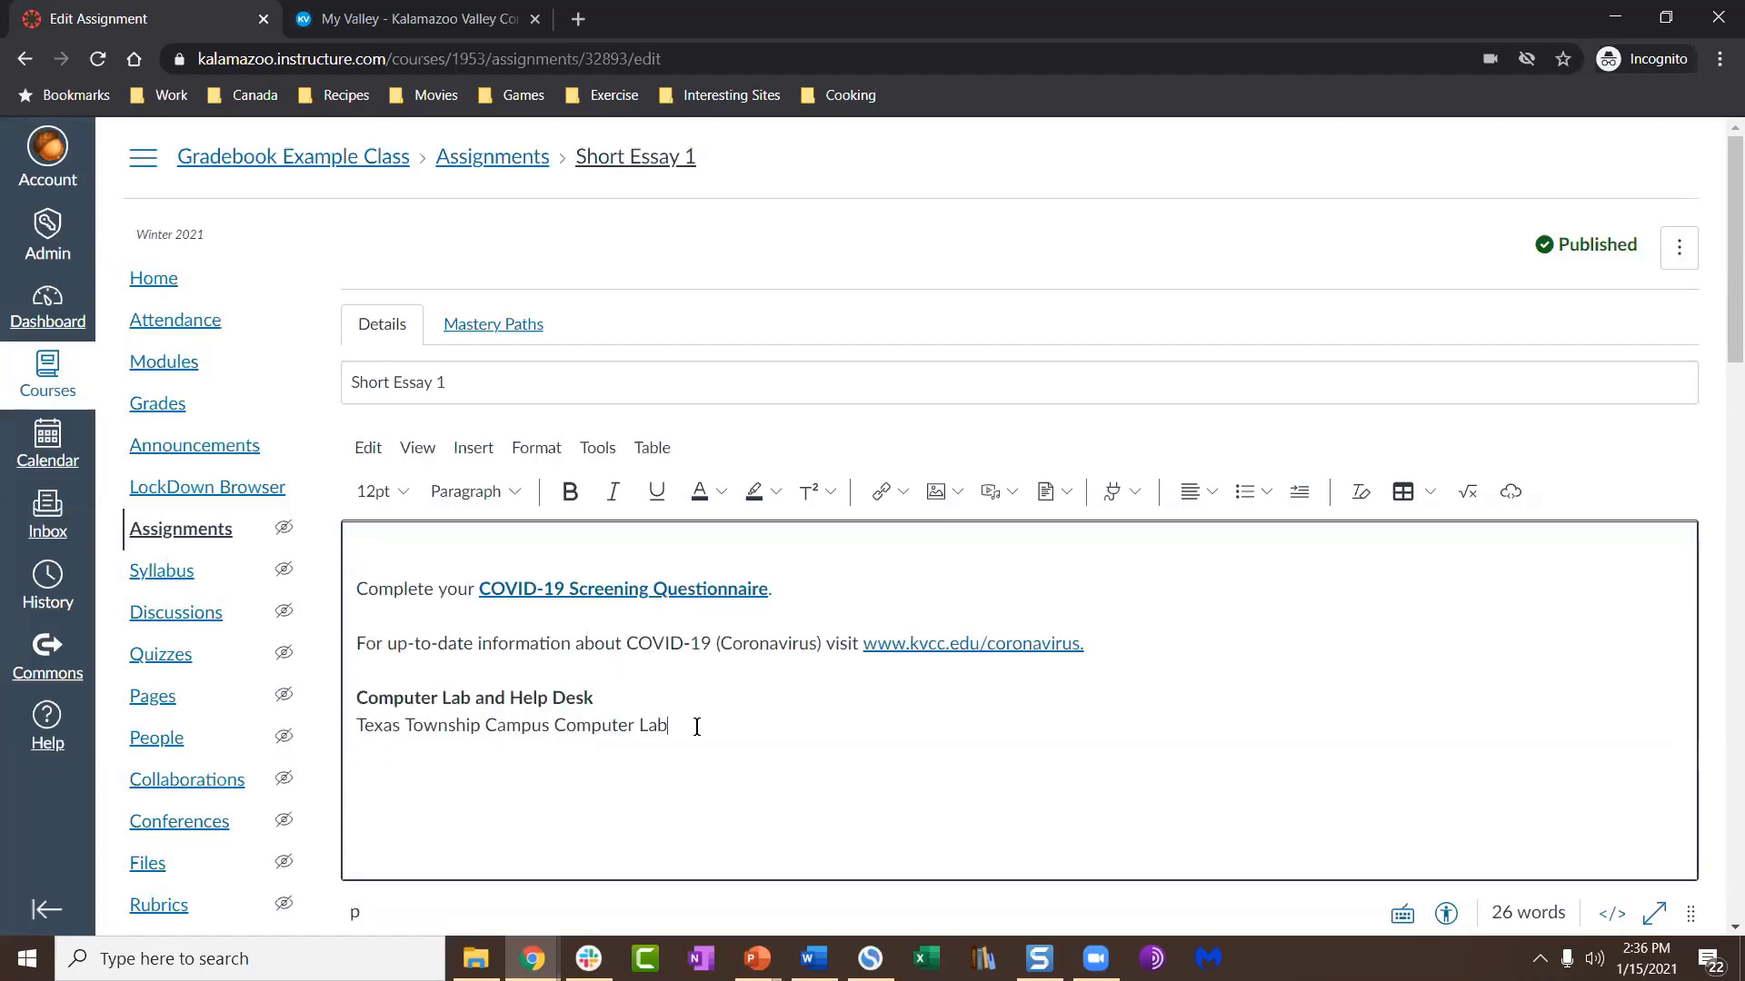
Step: Clear the formatting of all the pasted announcement text in the description
left_click_drag(697, 727, 348, 575)
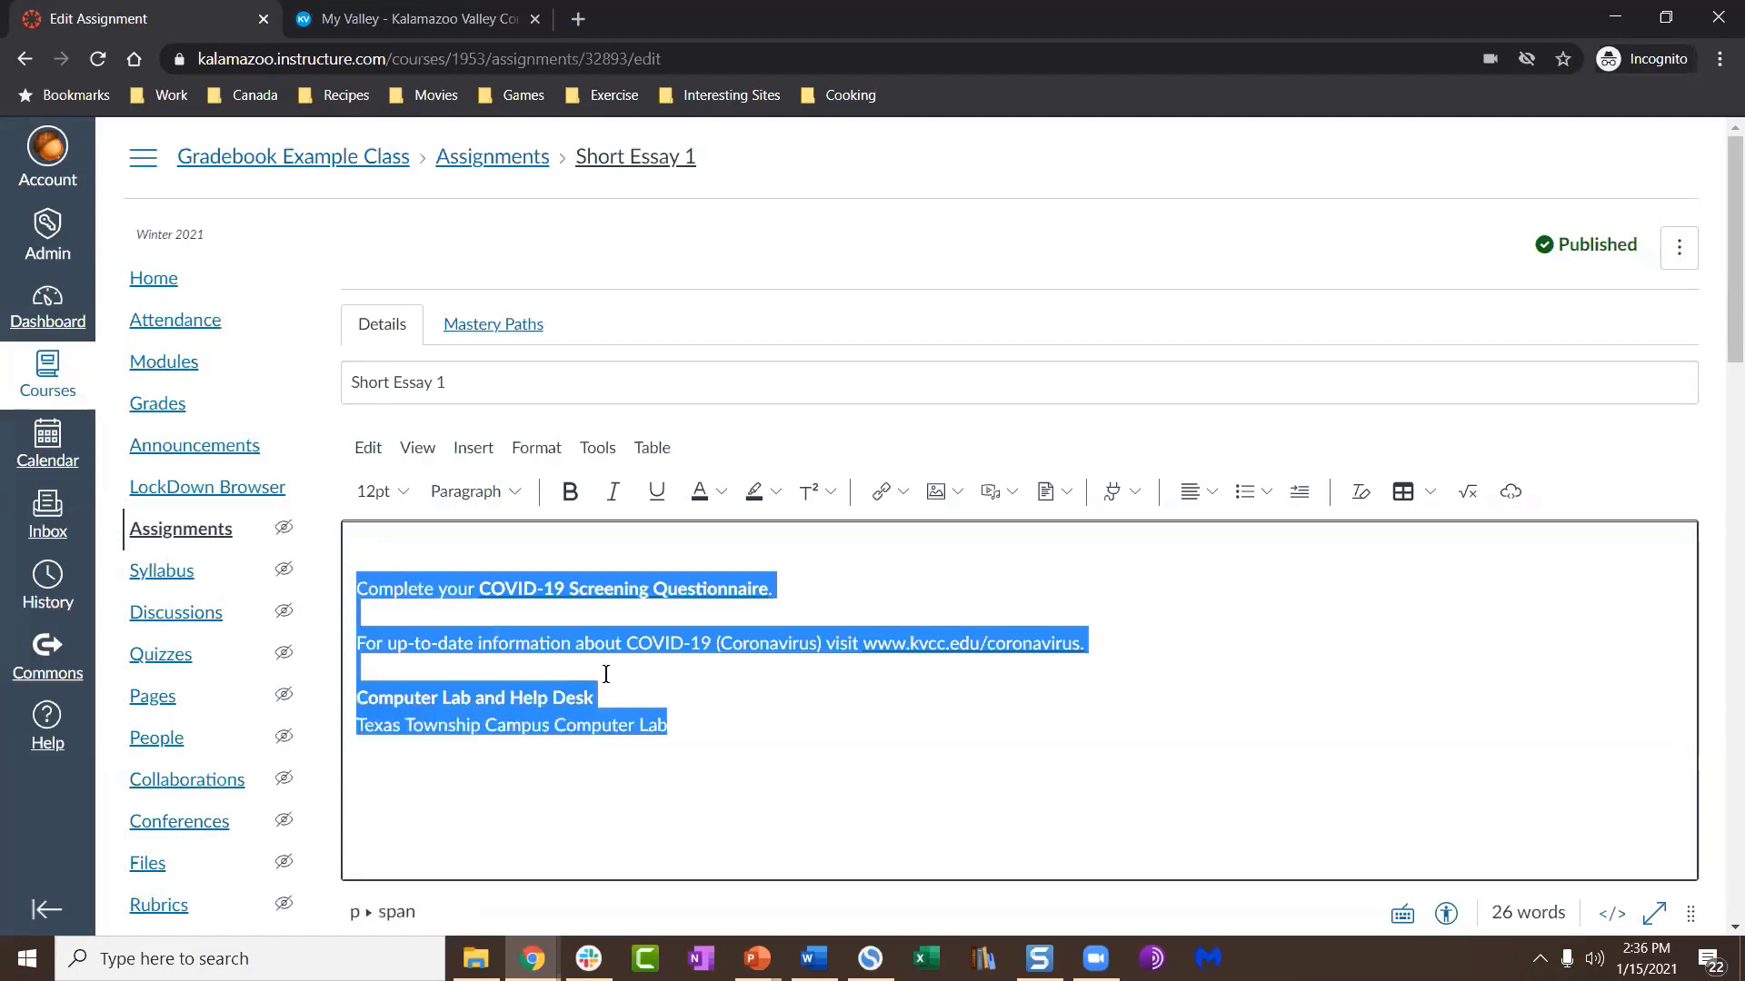
left_click(729, 724)
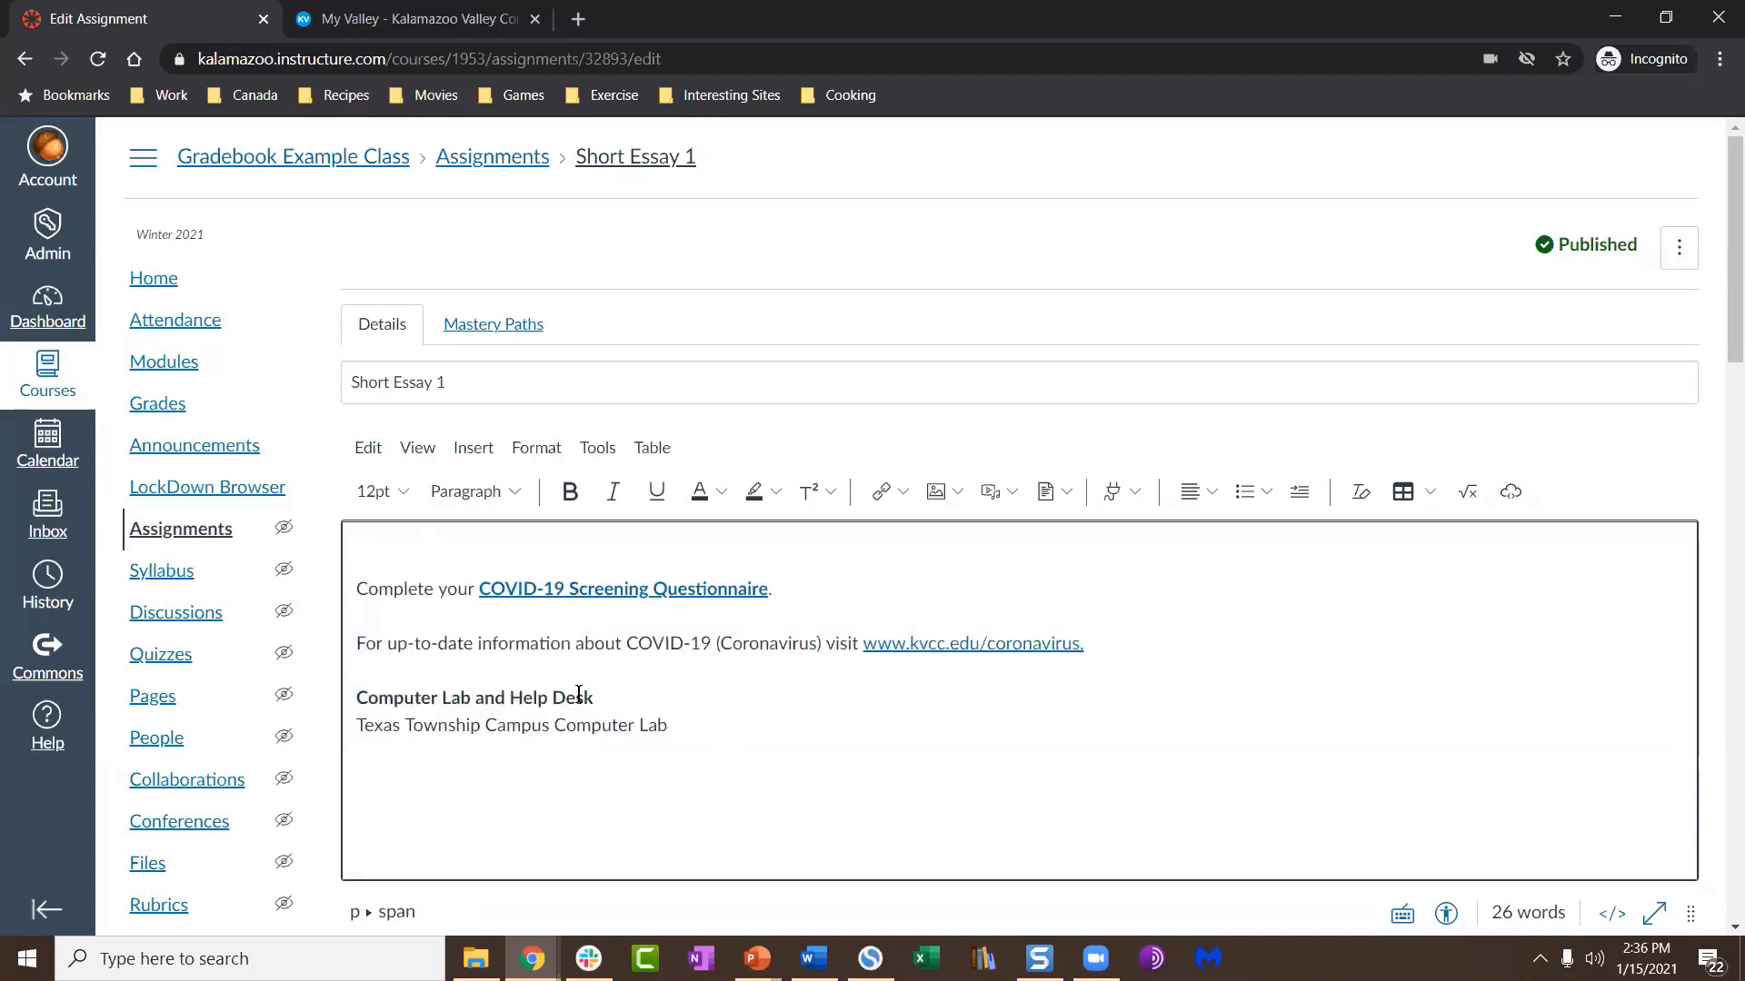
left_click_drag(700, 724, 360, 562)
left_click(1360, 491)
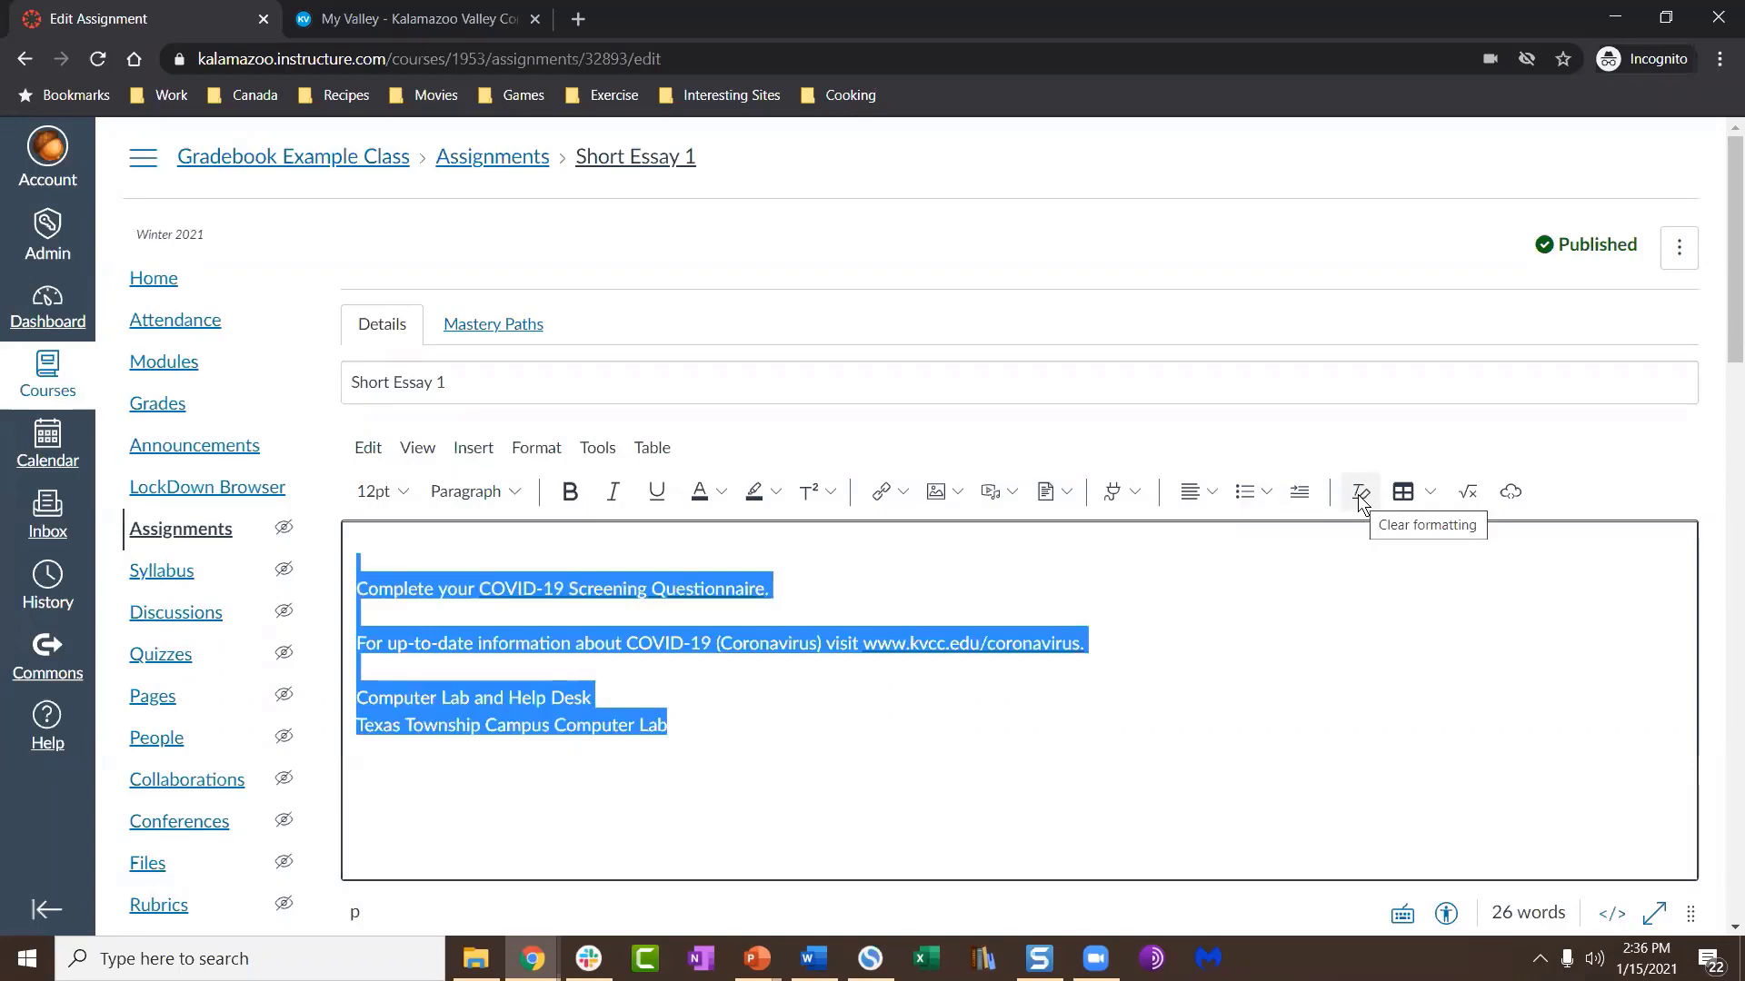
left_click(1284, 642)
left_click(848, 748)
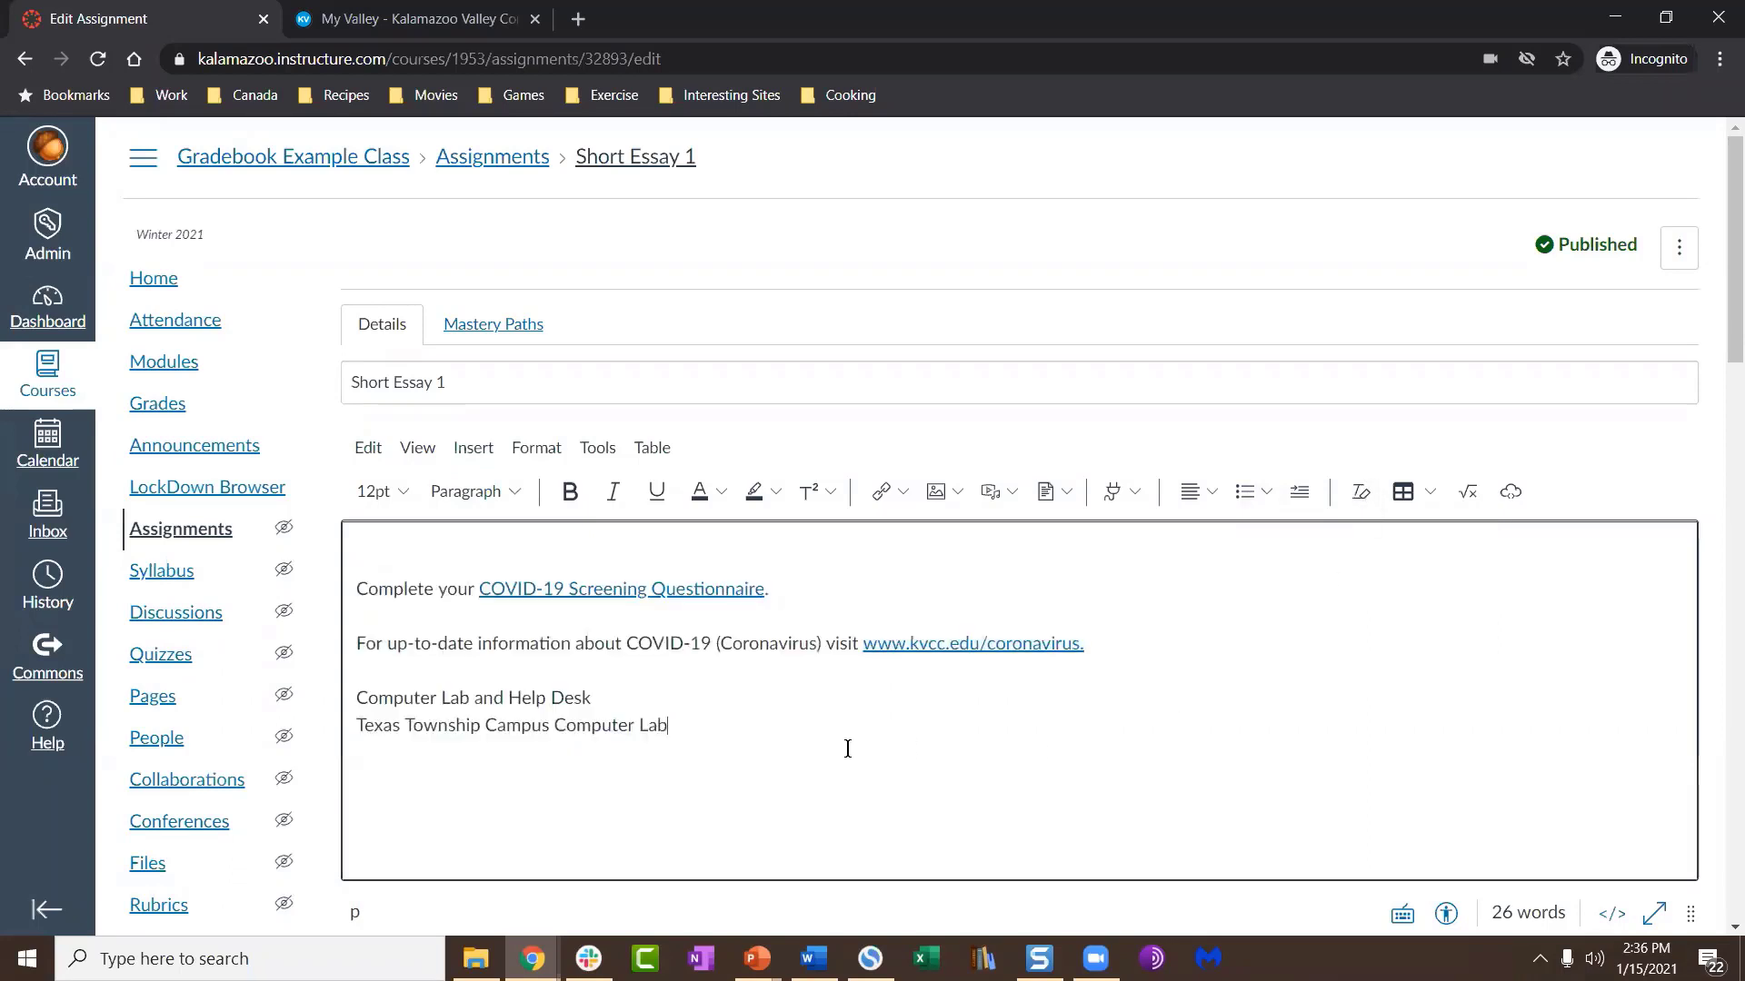
left_click(627, 586)
left_click_drag(1088, 642, 934, 661)
left_click_drag(771, 591, 479, 592)
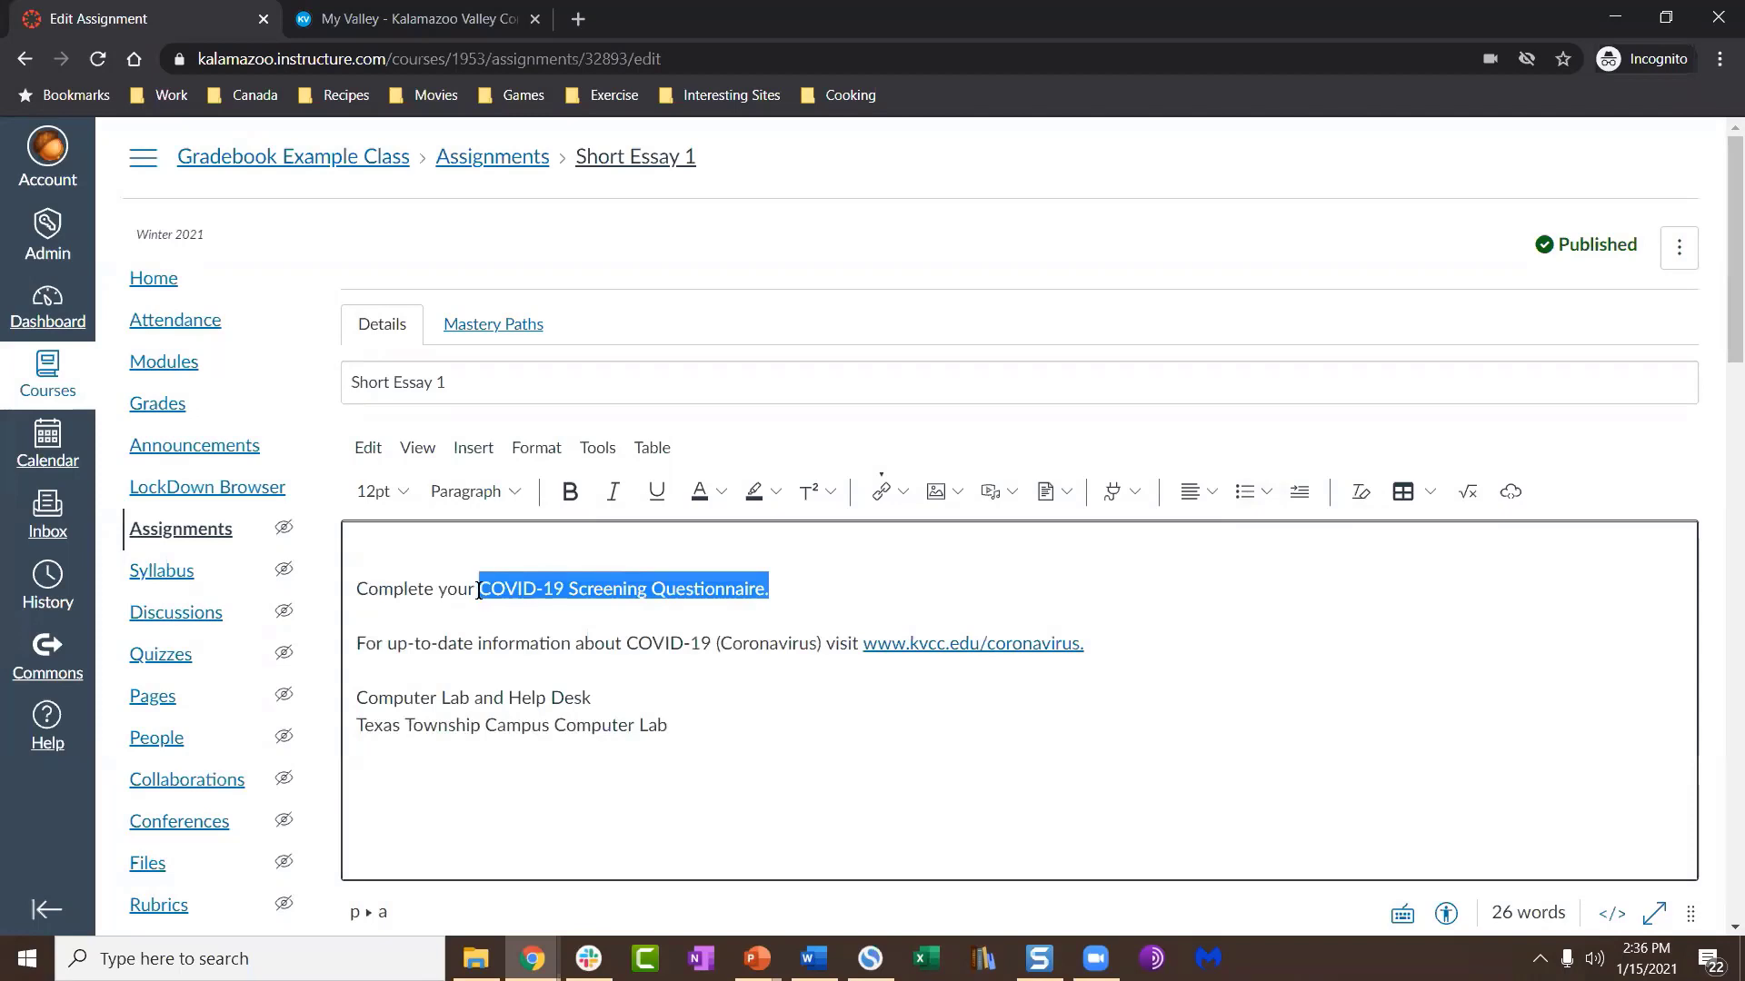
left_click(905, 494)
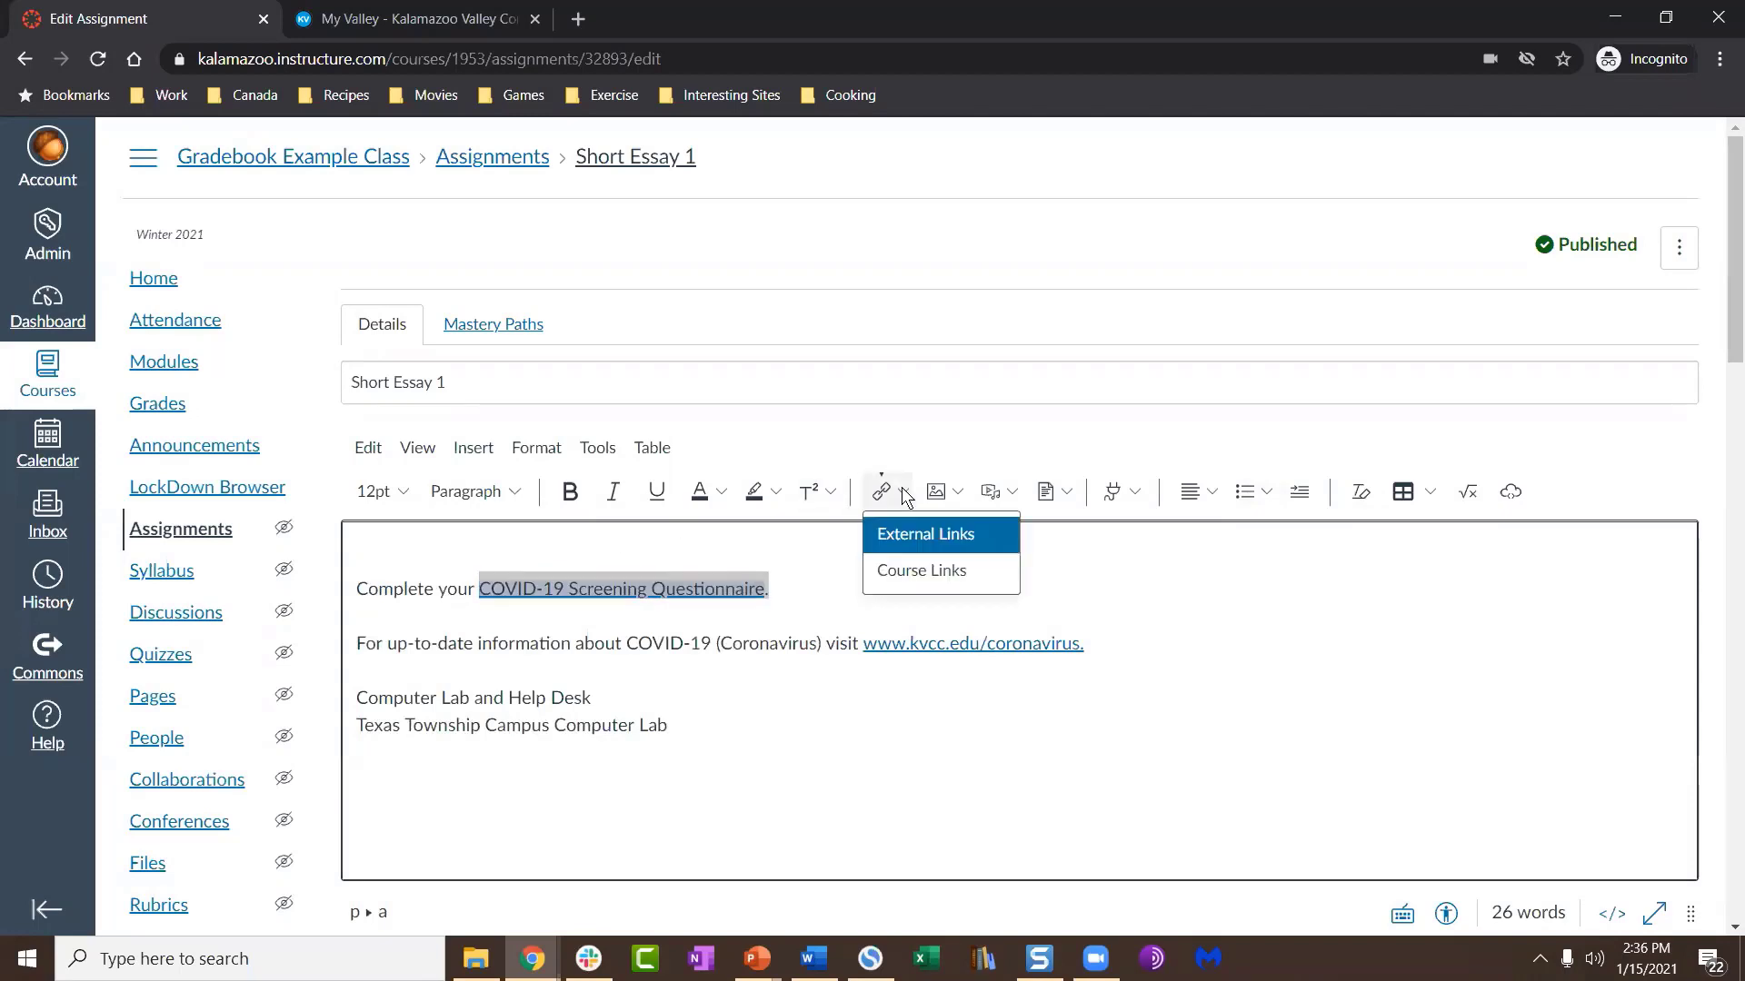
left_click(909, 536)
left_click(1254, 362)
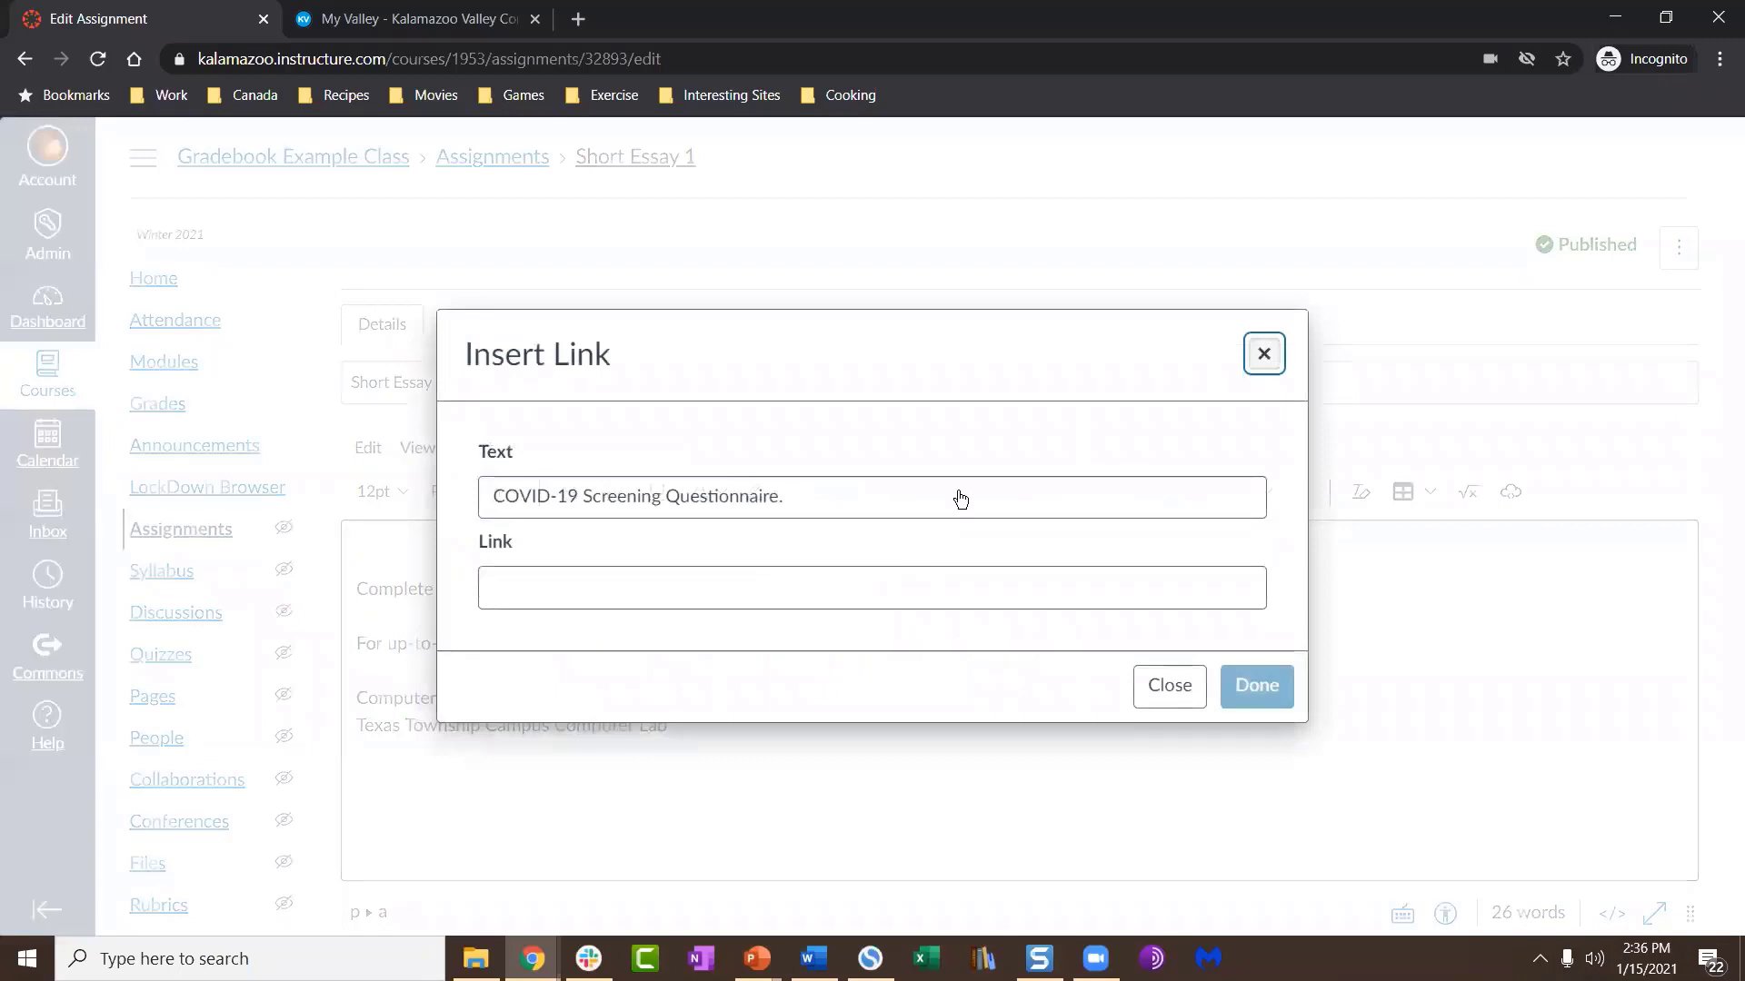
Step: Try to remove the link from "COVID-19 Screening Questionnaire" by emptying the address in its link options
left_click(794, 595)
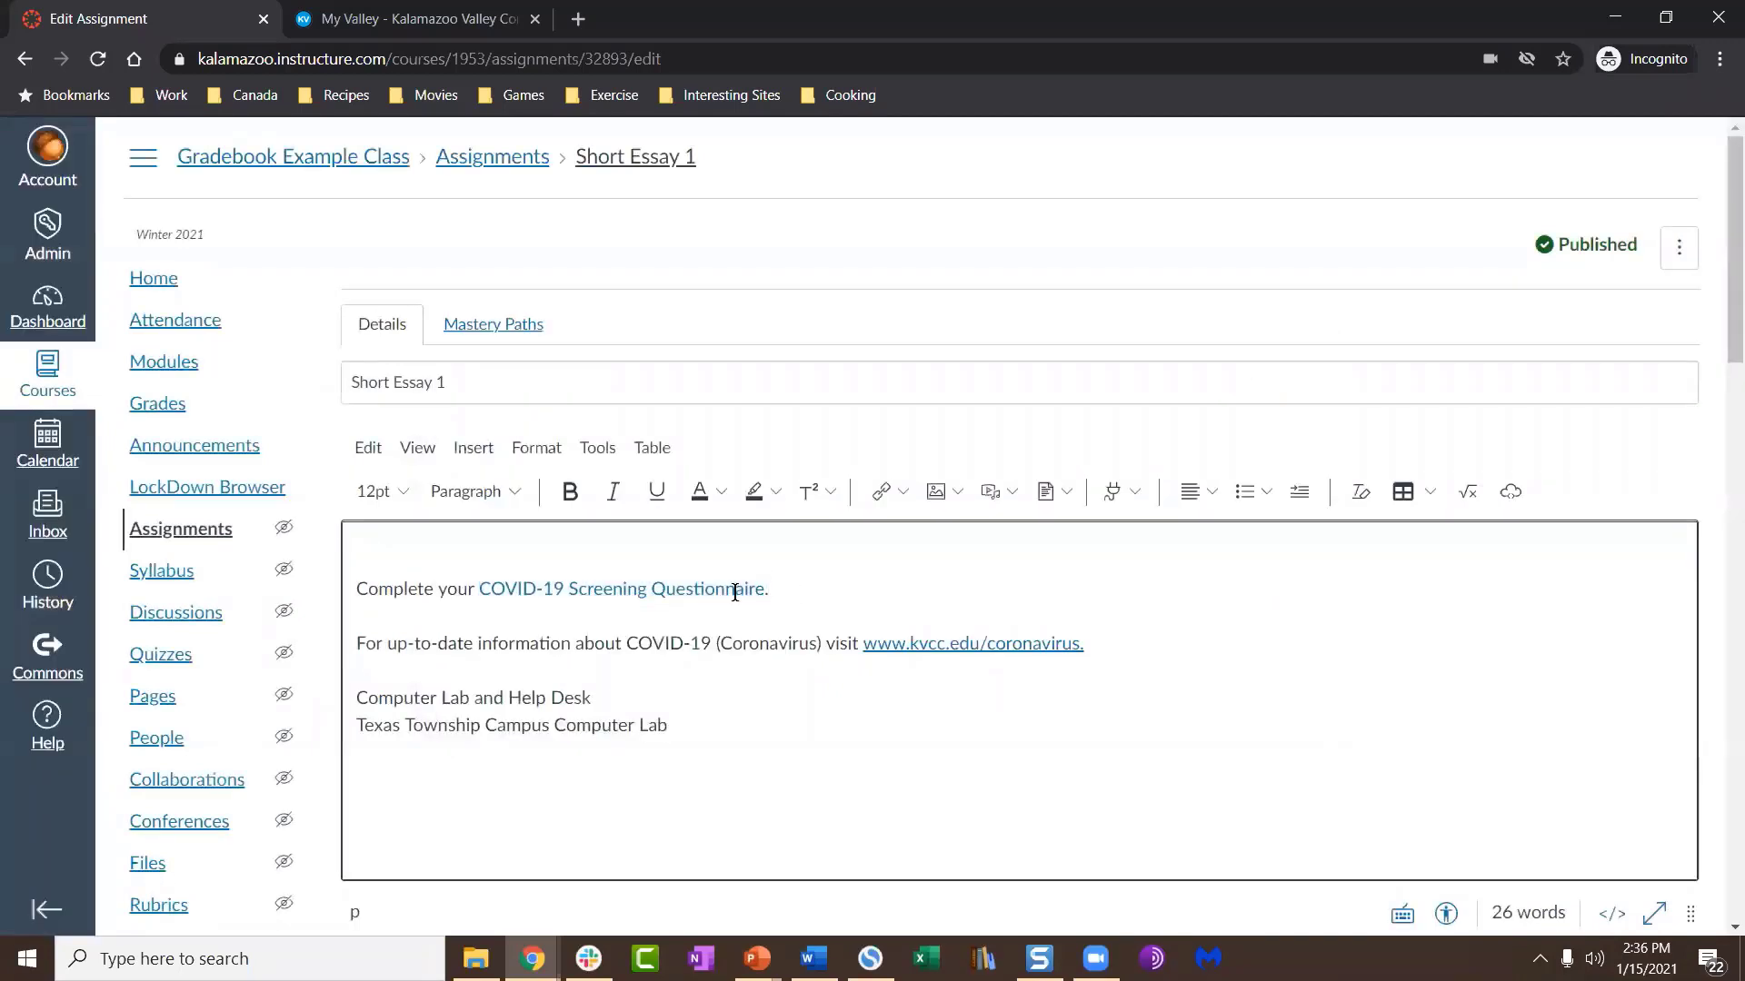
right_click(734, 593)
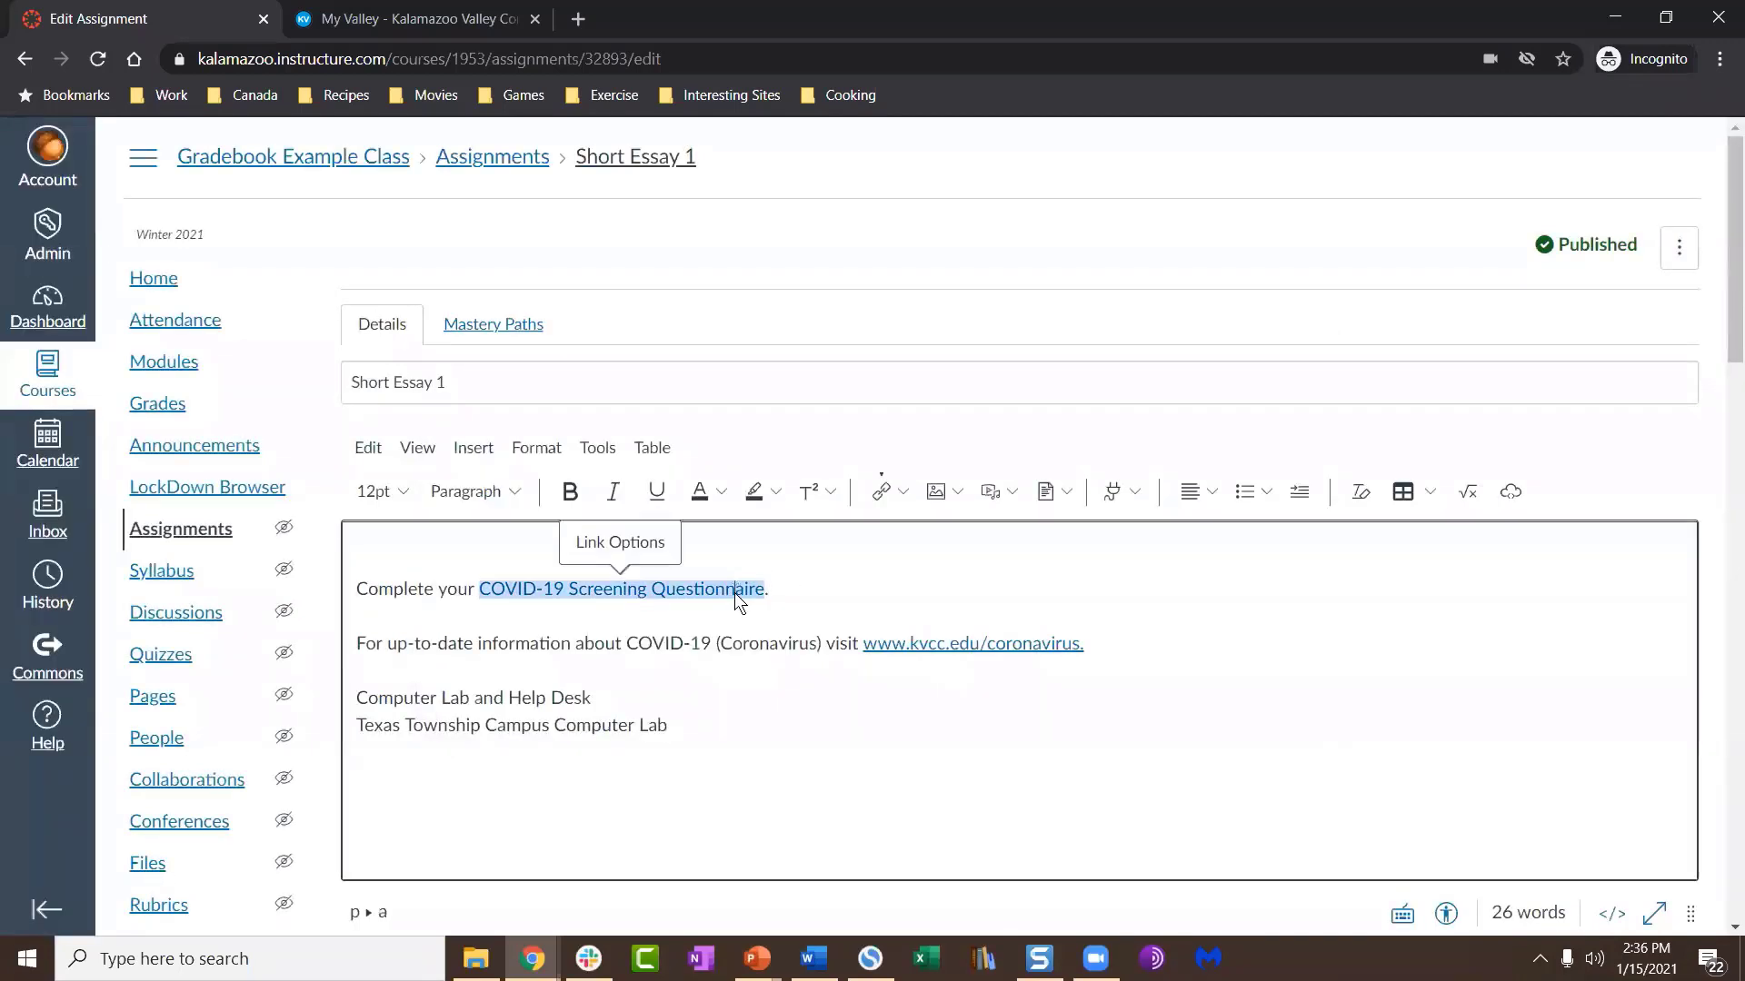
left_click(617, 542)
left_click(618, 542)
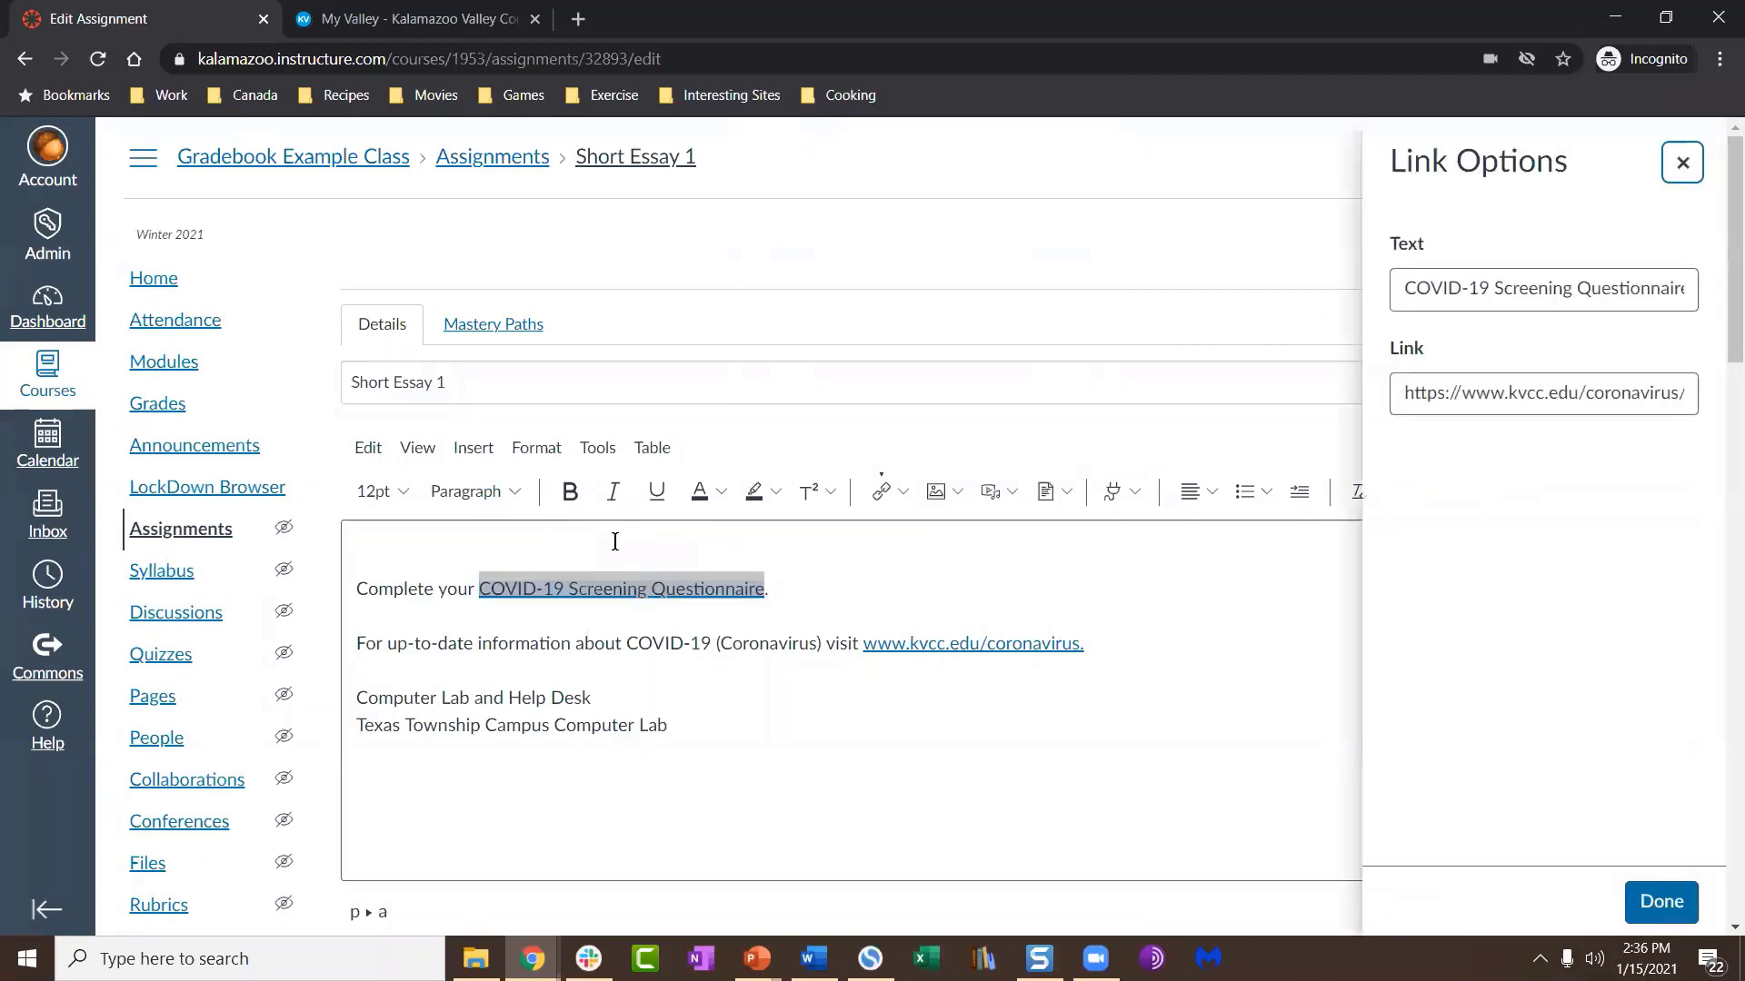
left_click(1501, 389)
key("ctrl+a")
key("BackSpace")
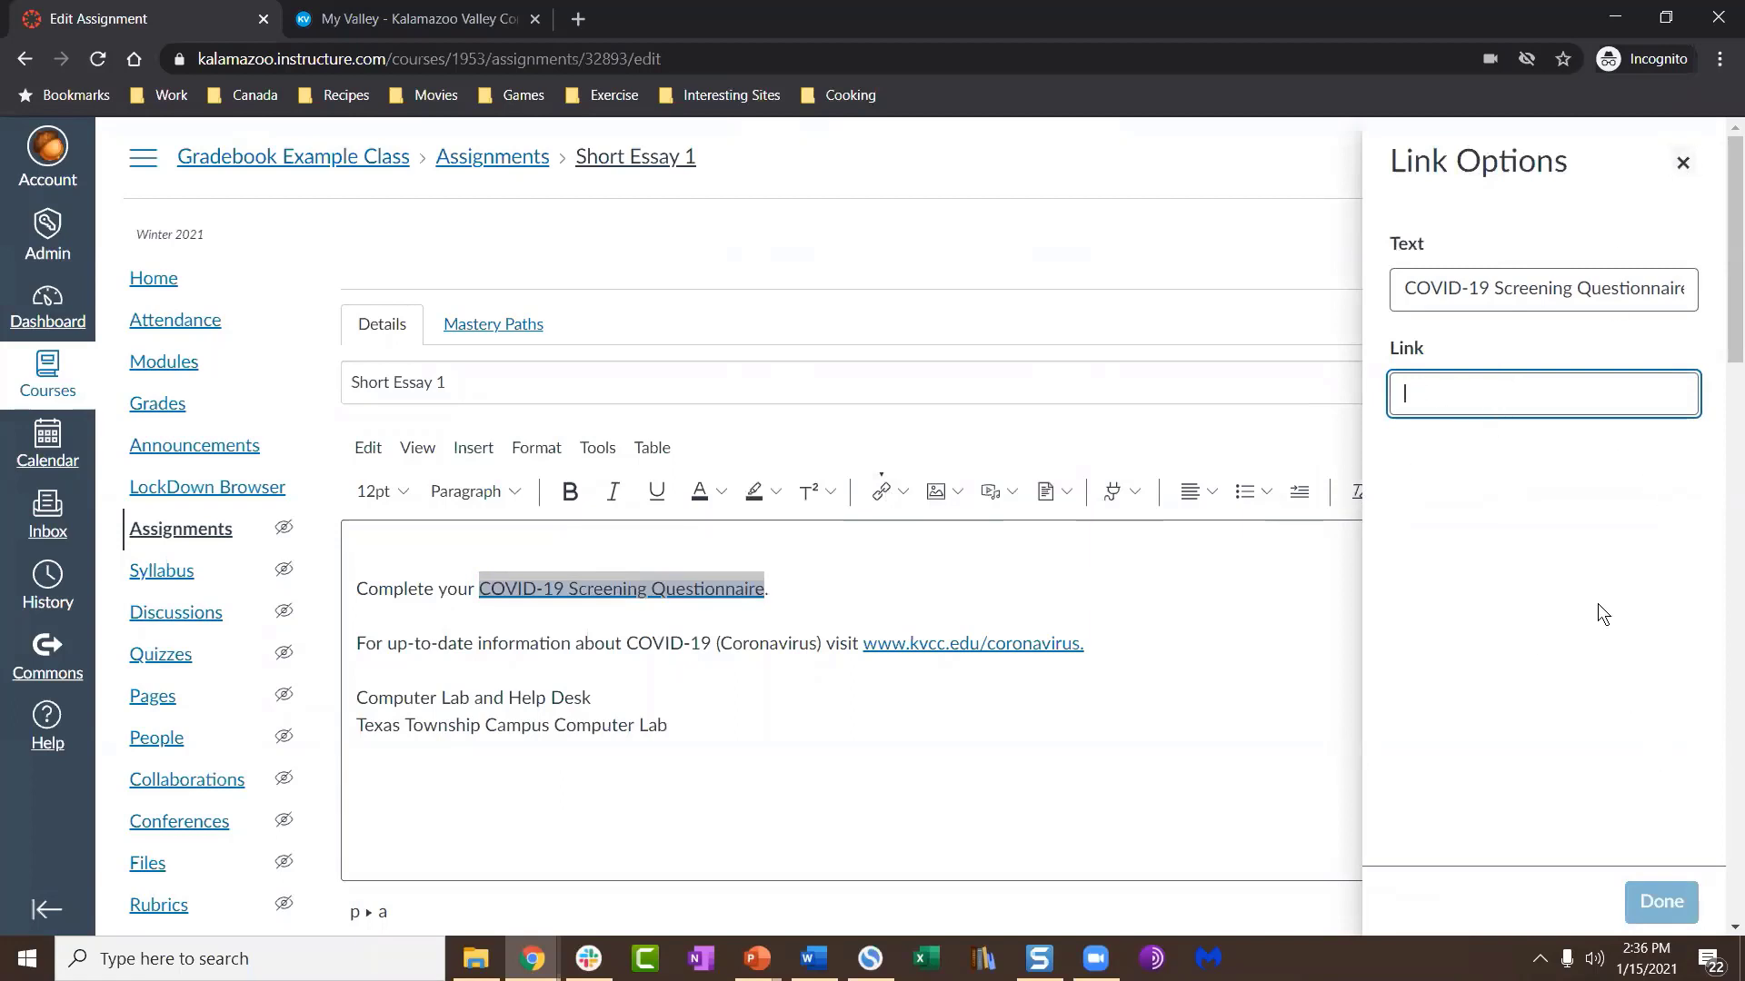
left_click(1644, 896)
left_click(1414, 393)
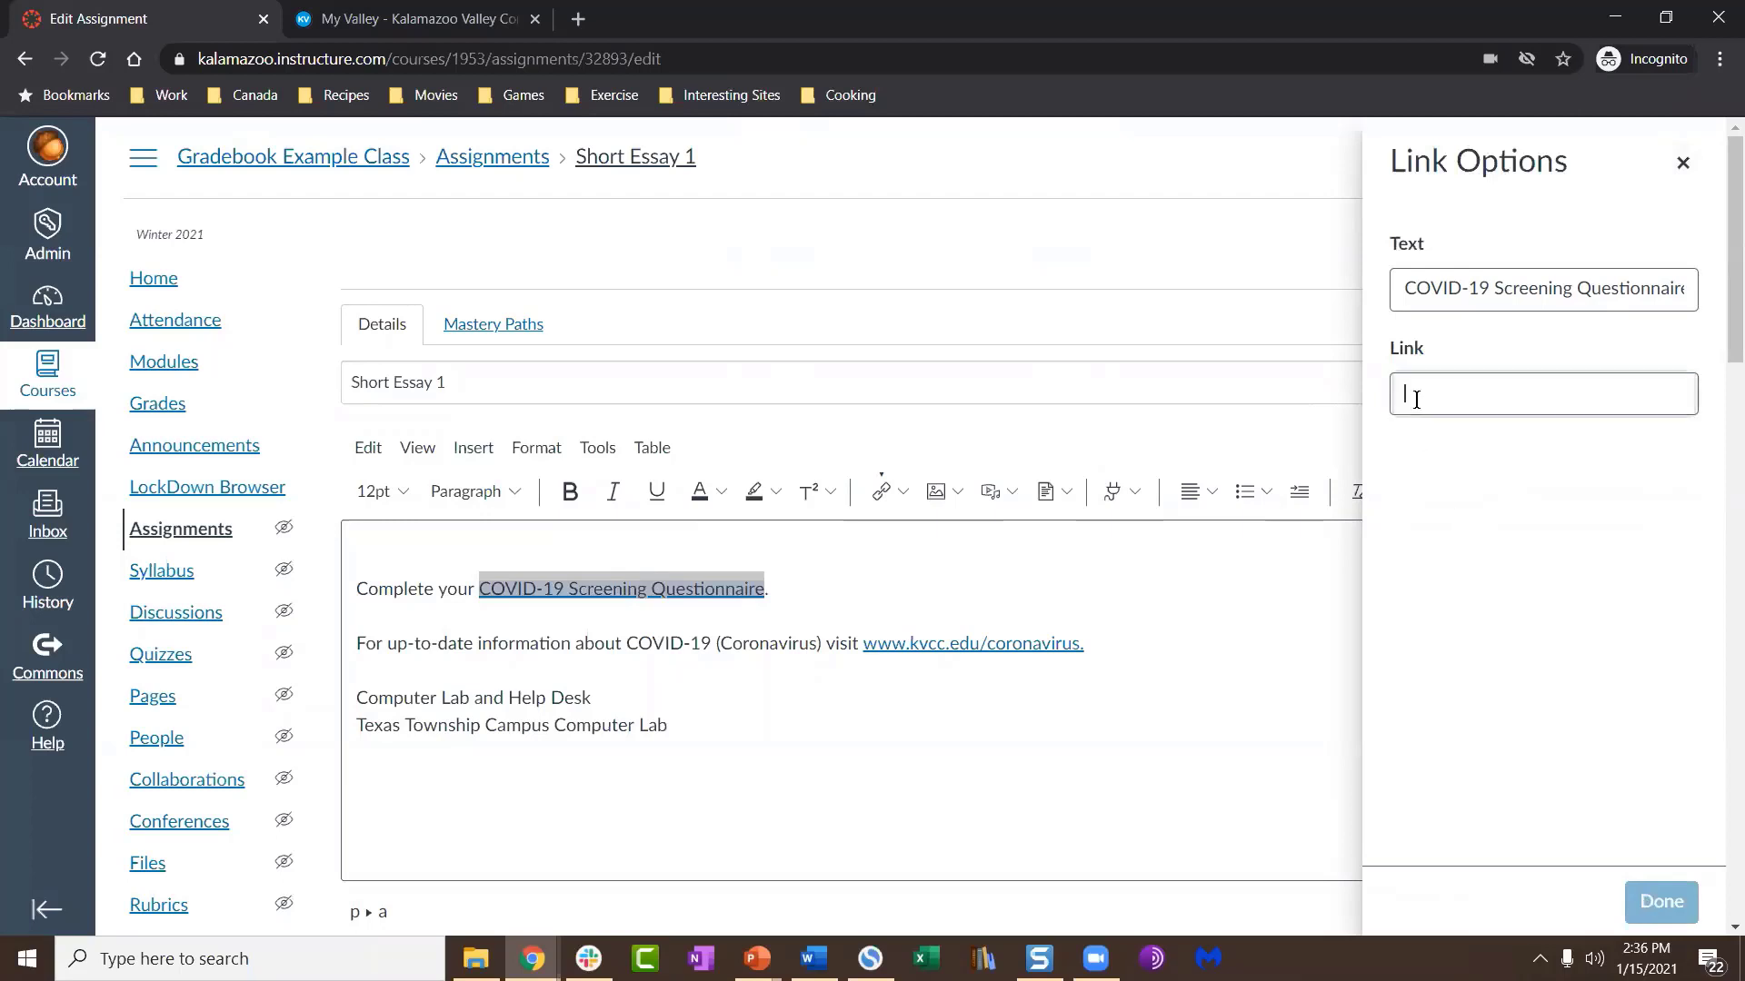
left_click(1681, 162)
Step: Copy and delete all the announcement text in the description, then paste it back as plain text
left_click_drag(1087, 644, 909, 646)
left_click(792, 600)
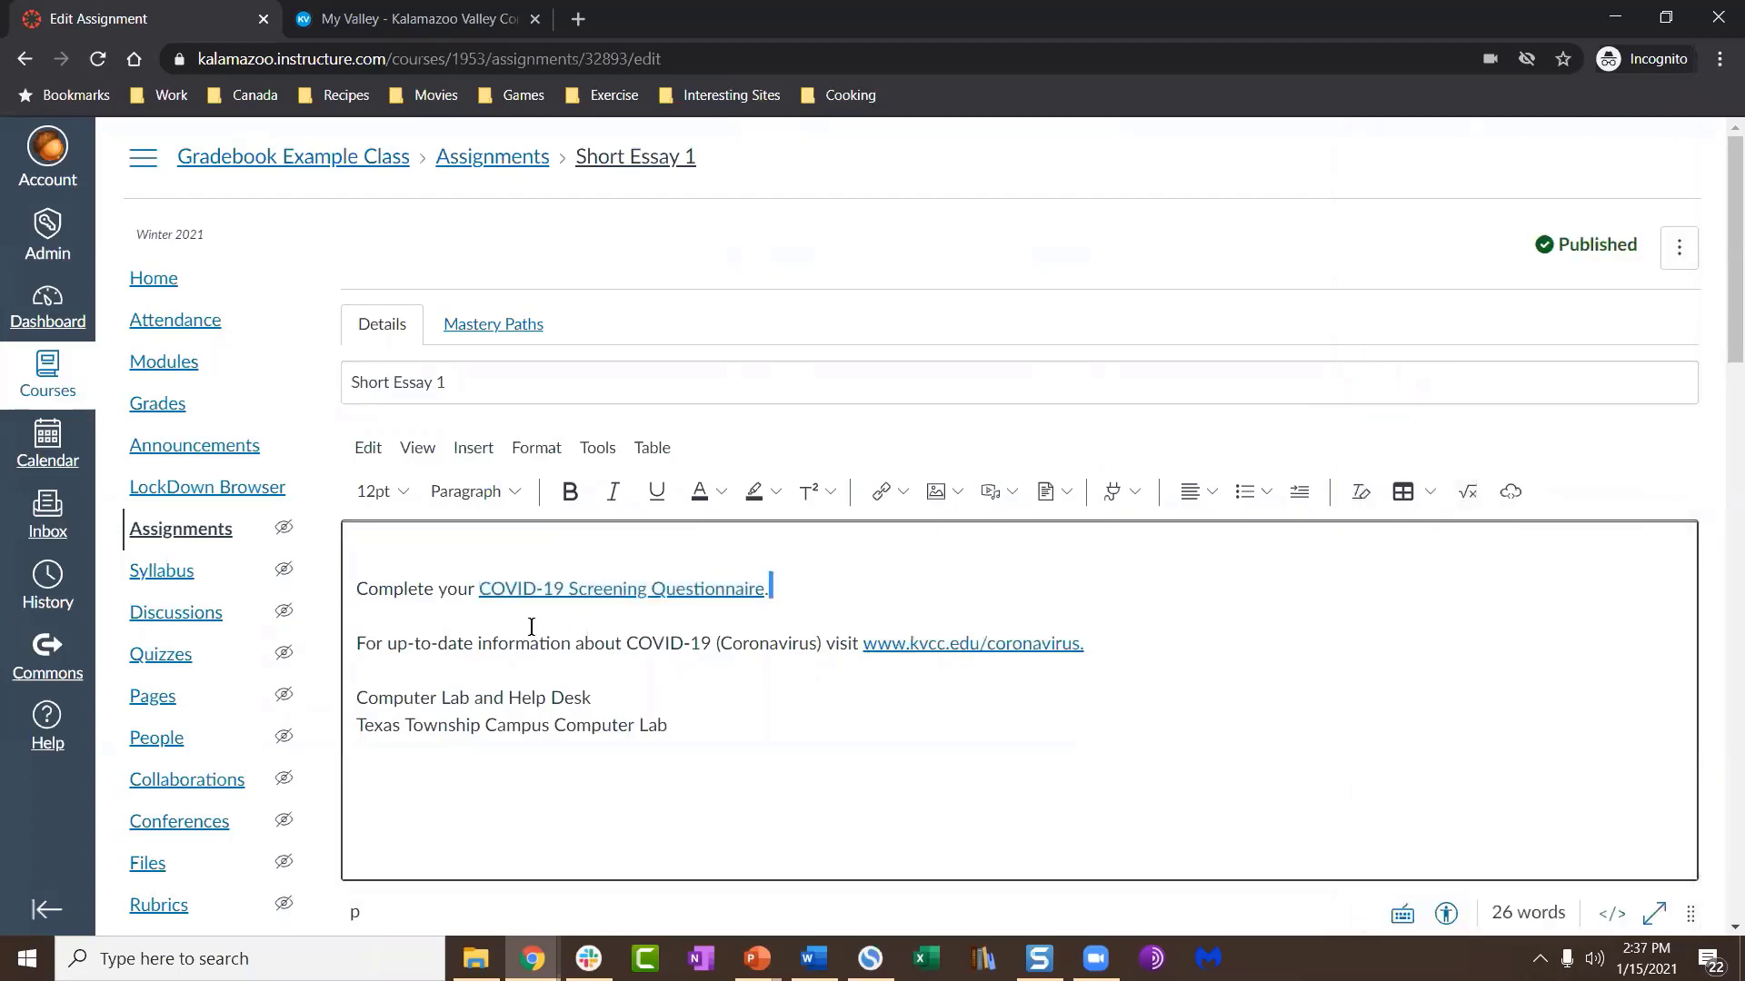
left_click(480, 589, "shift")
left_click_drag(725, 715, 317, 597)
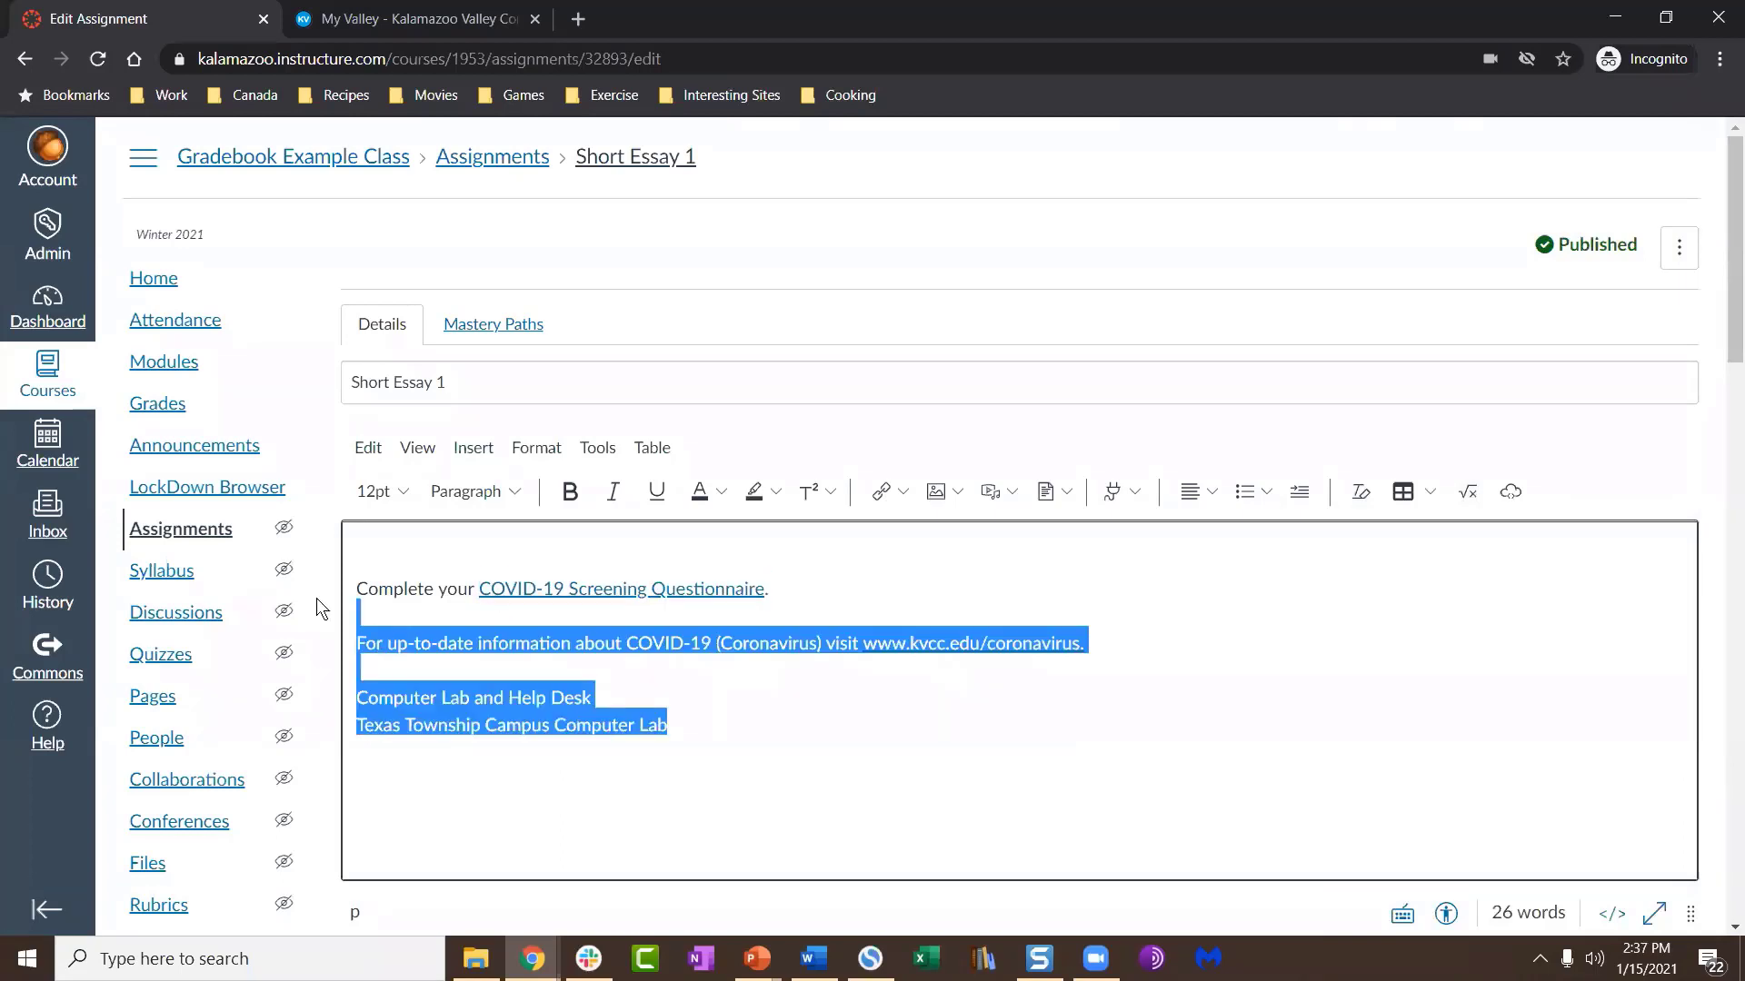
key("ctrl+a")
key("super+c")
key("Delete")
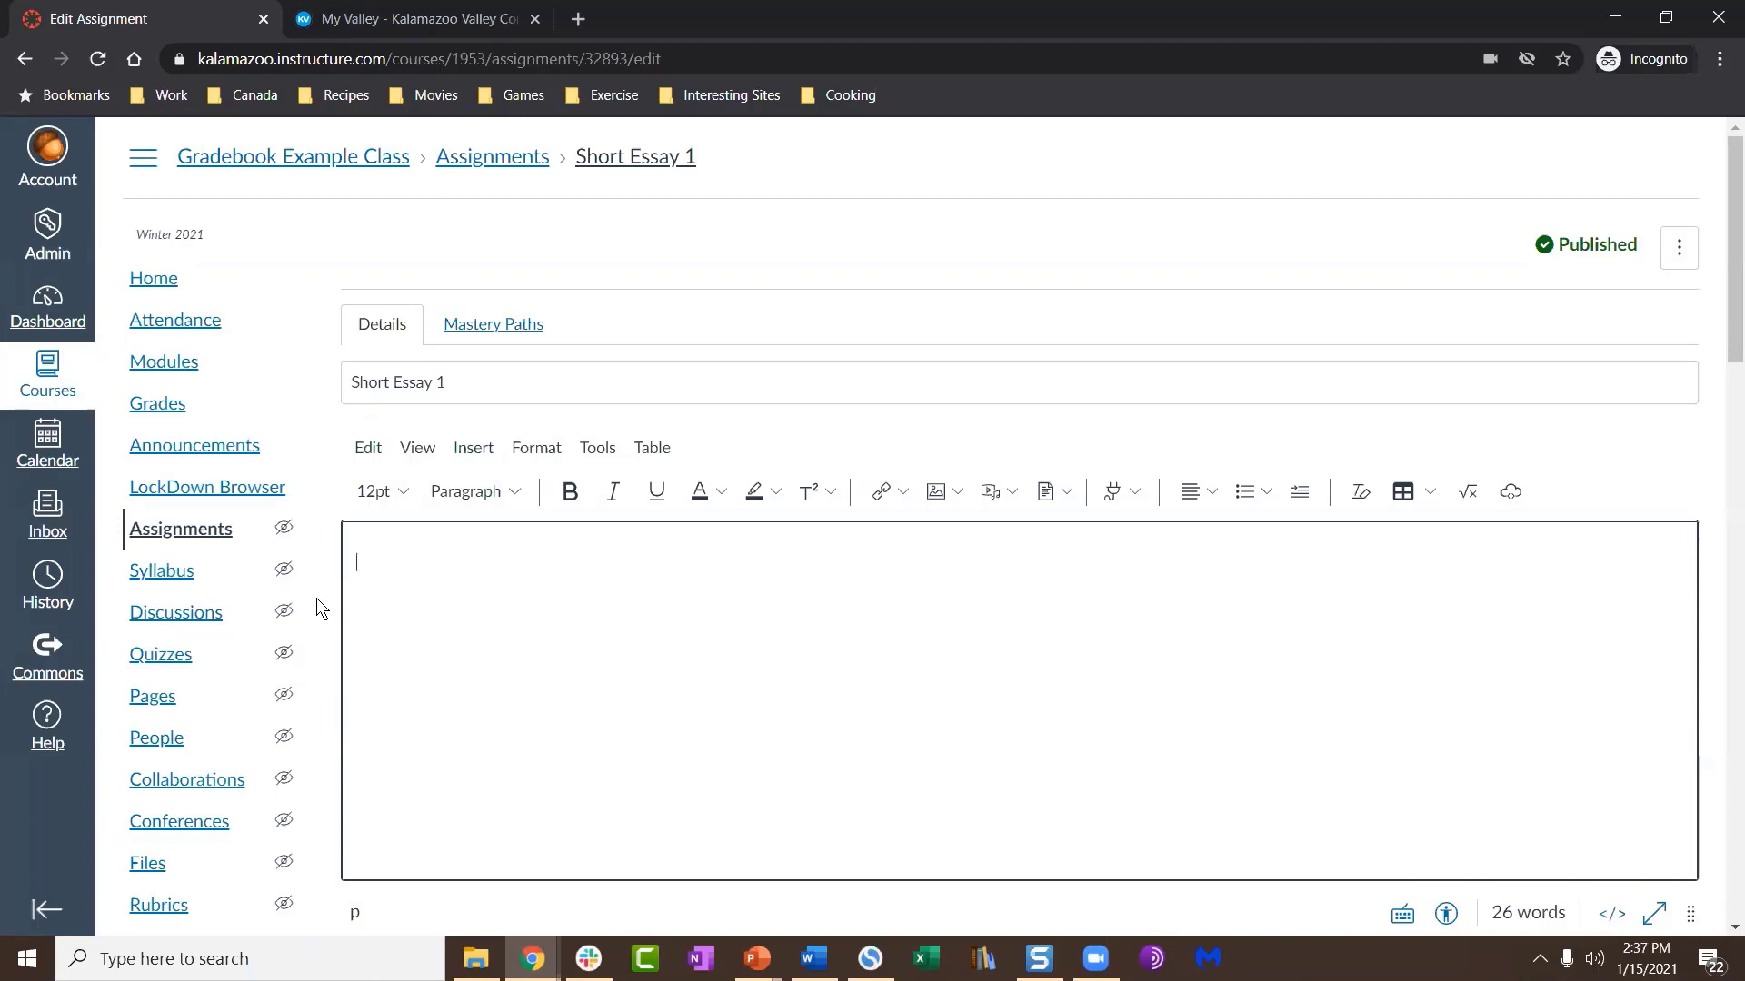
right_click(417, 590)
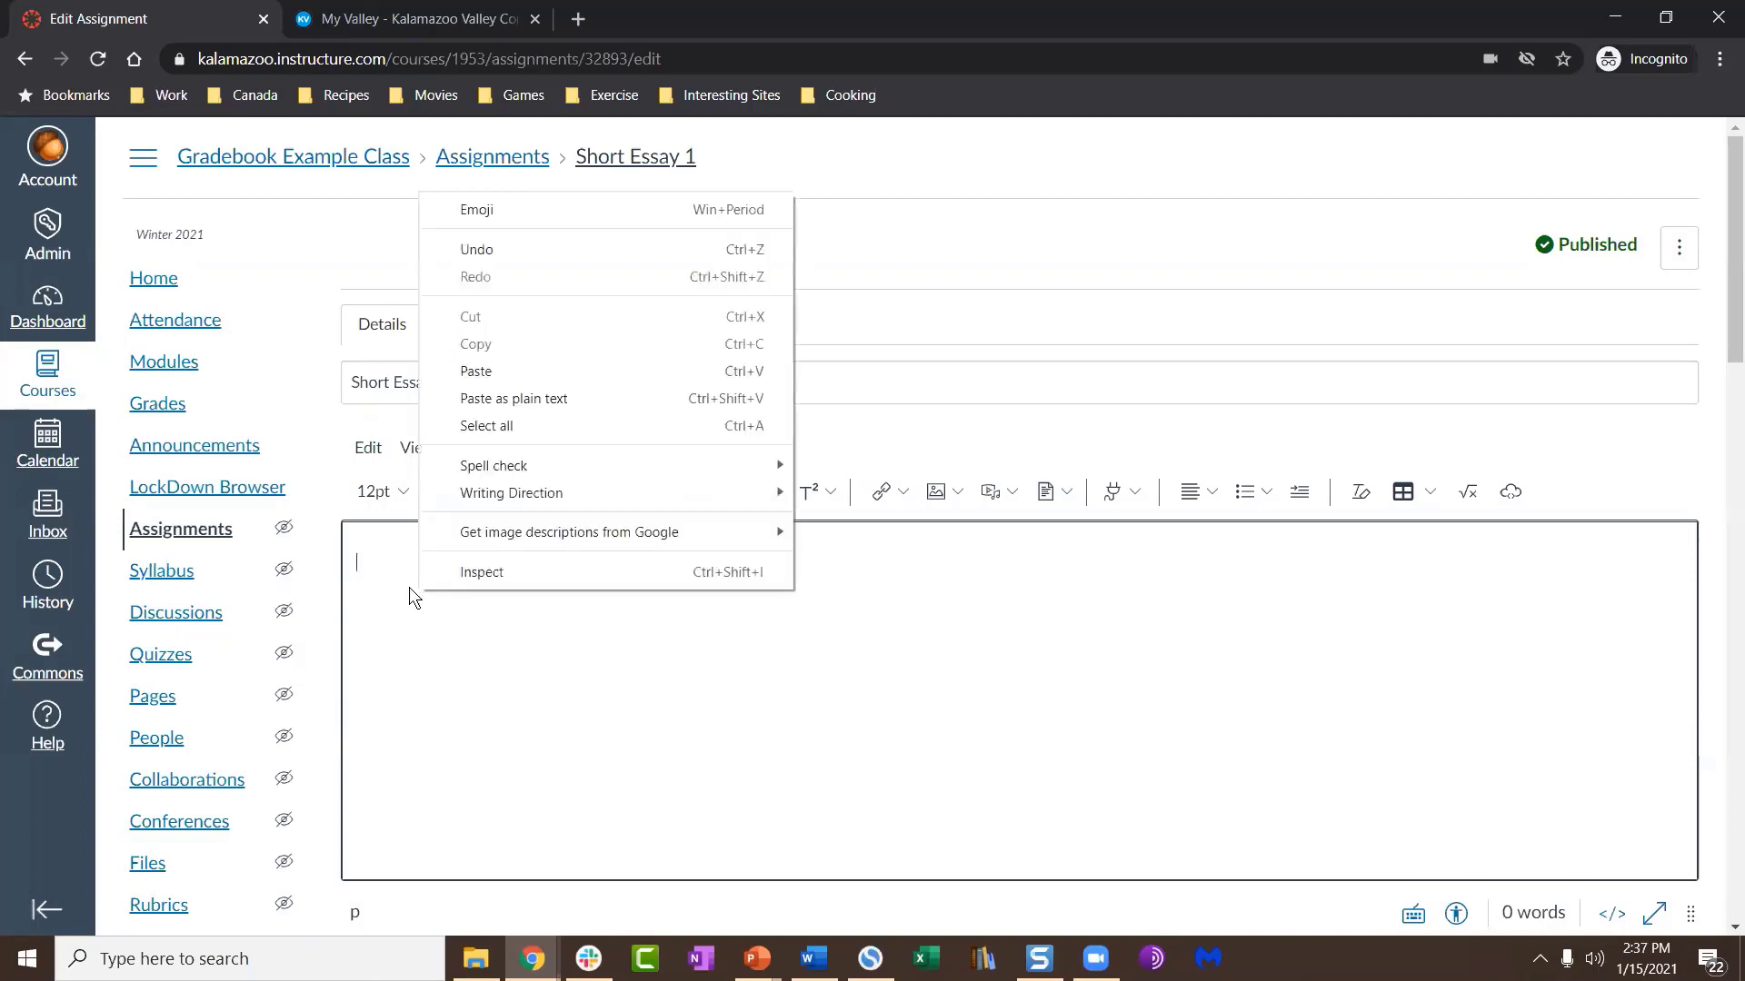
left_click(496, 398)
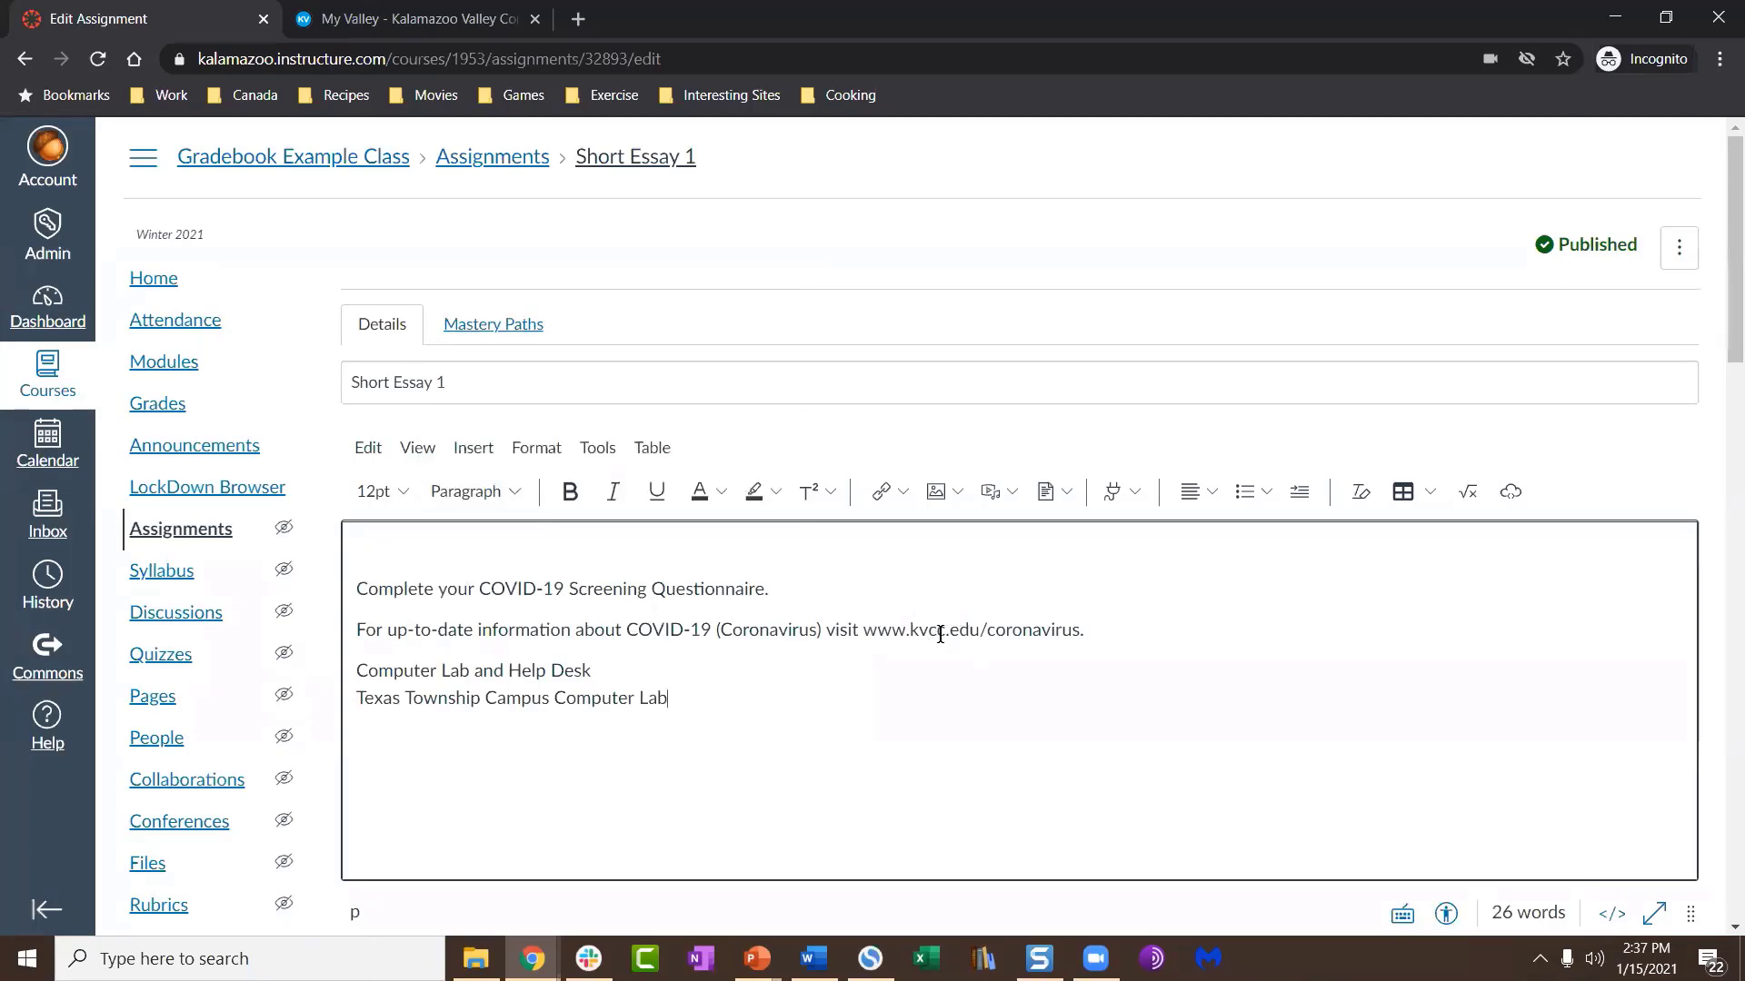
Step: Copy the announcement text and delete it from the assignment description
left_click_drag(705, 727, 288, 554)
key("ctrl+c")
key("Delete")
right_click(425, 596)
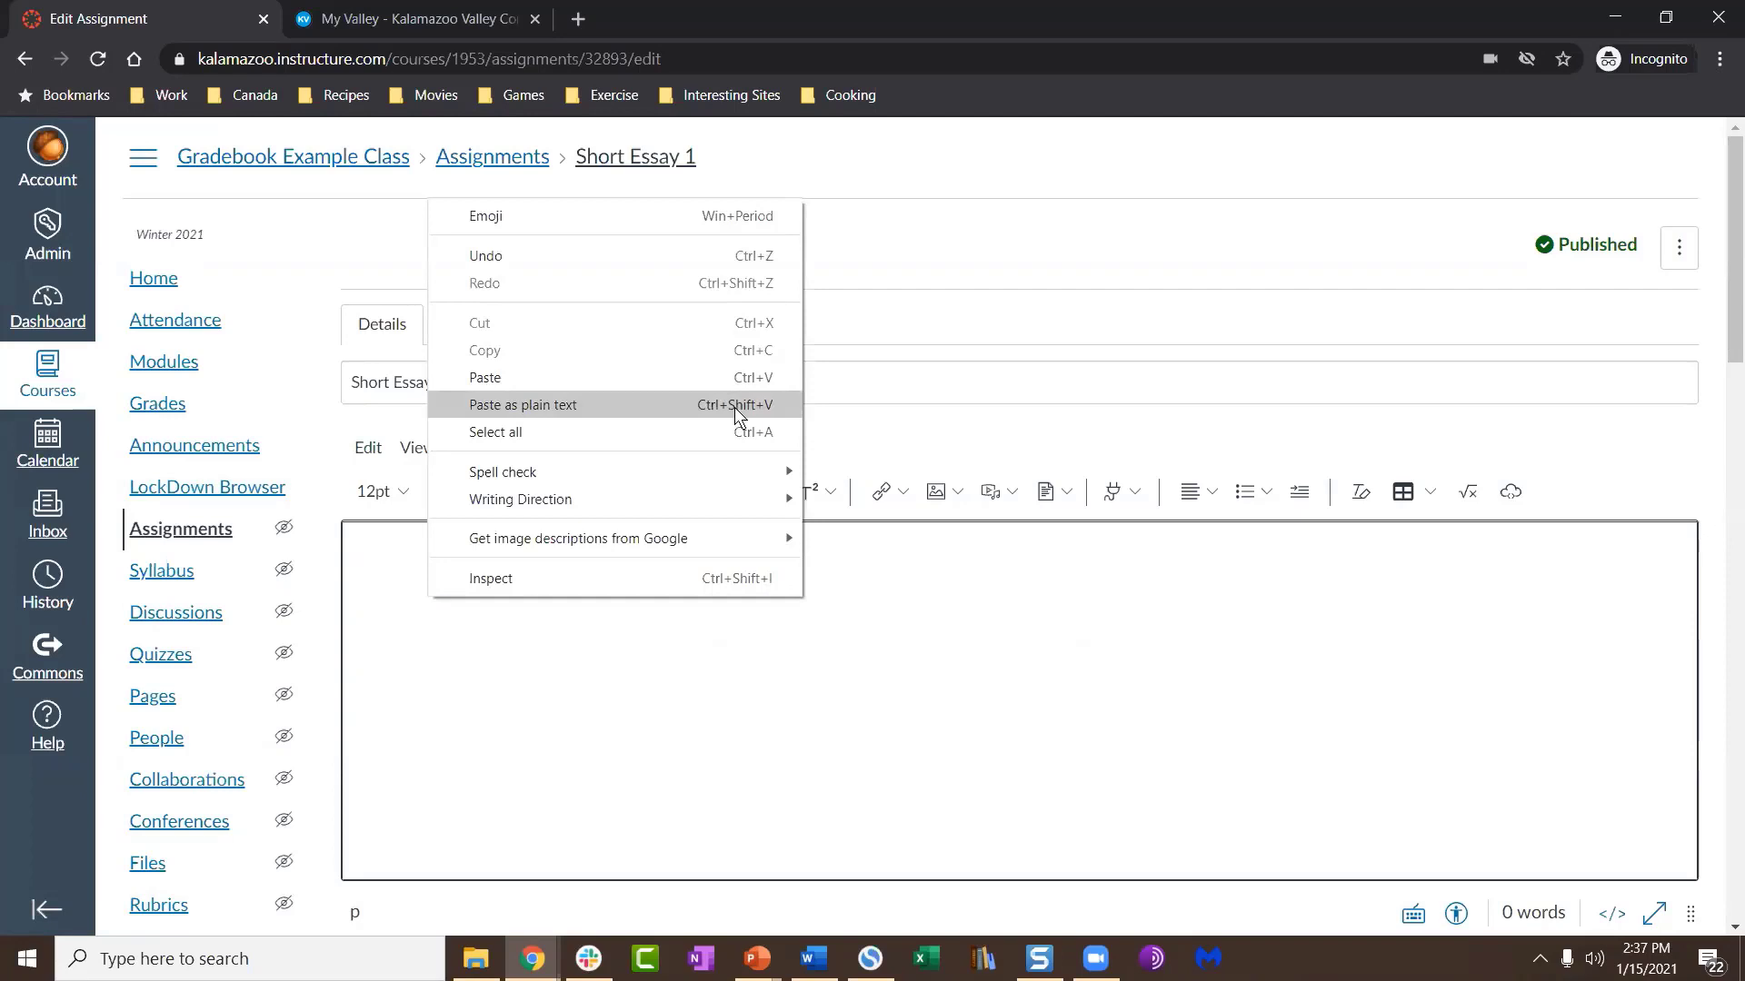
left_click(398, 574)
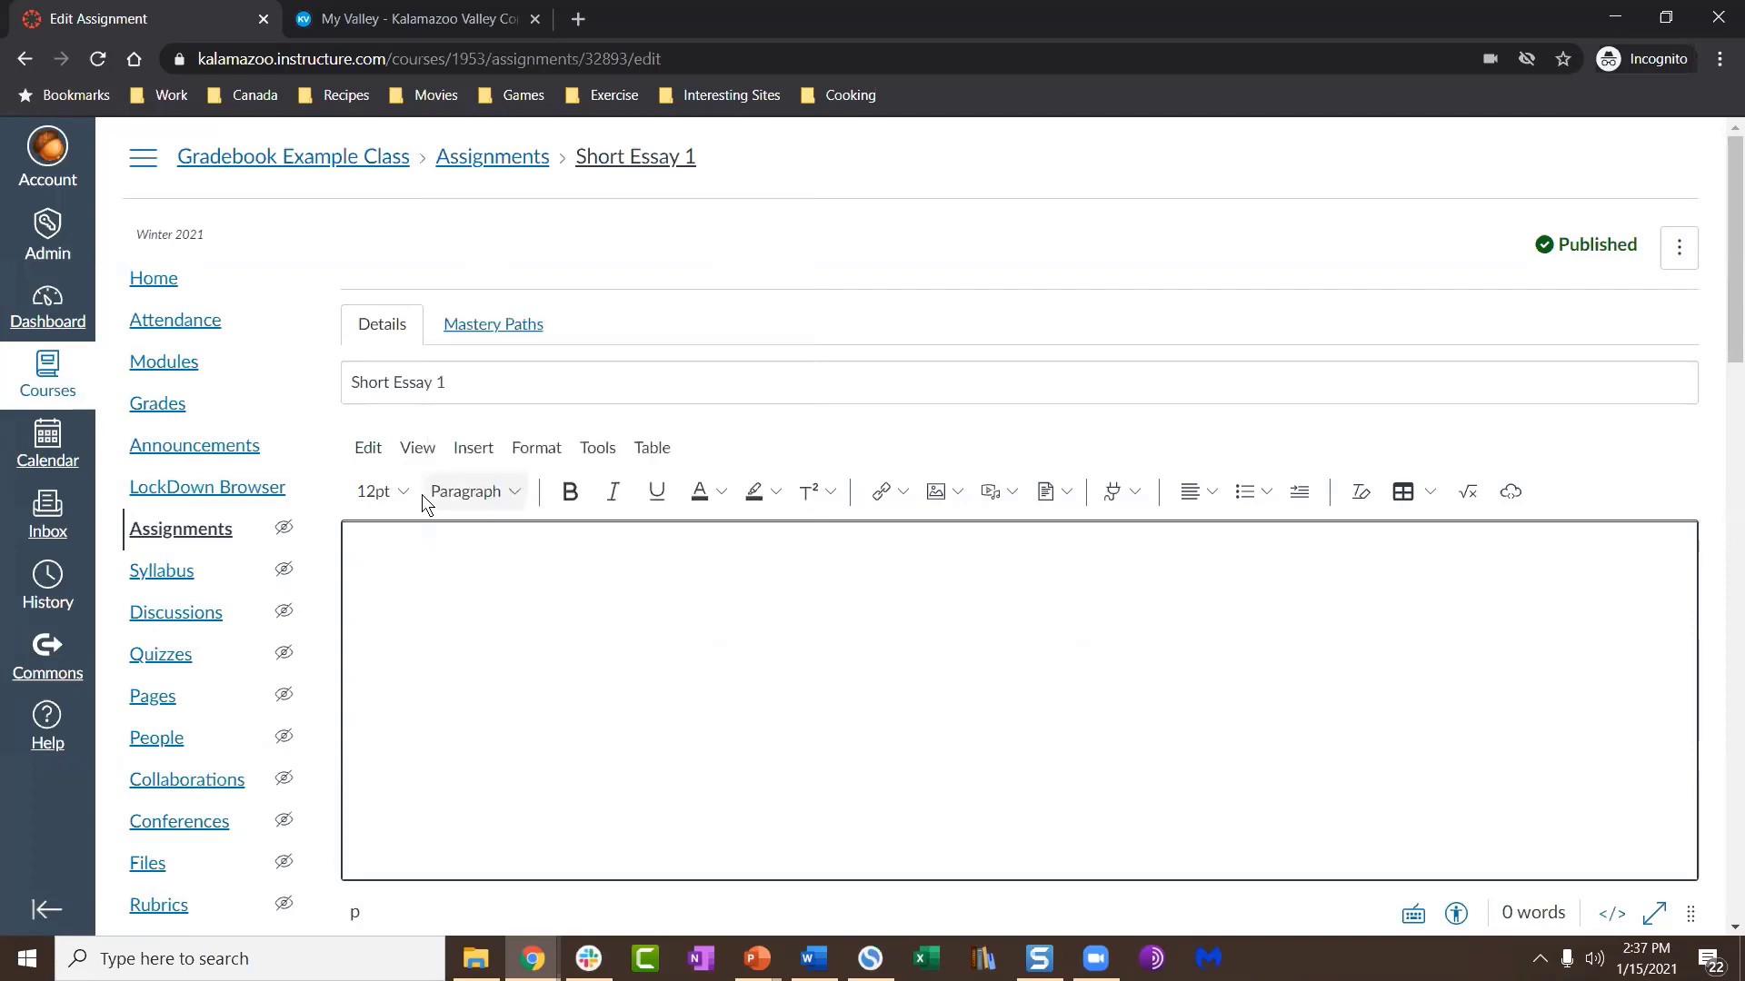
Step: Turn on the editor's Paste as text mode and paste the copied announcement text into the description
left_click(412, 455)
mouse_move(372, 449)
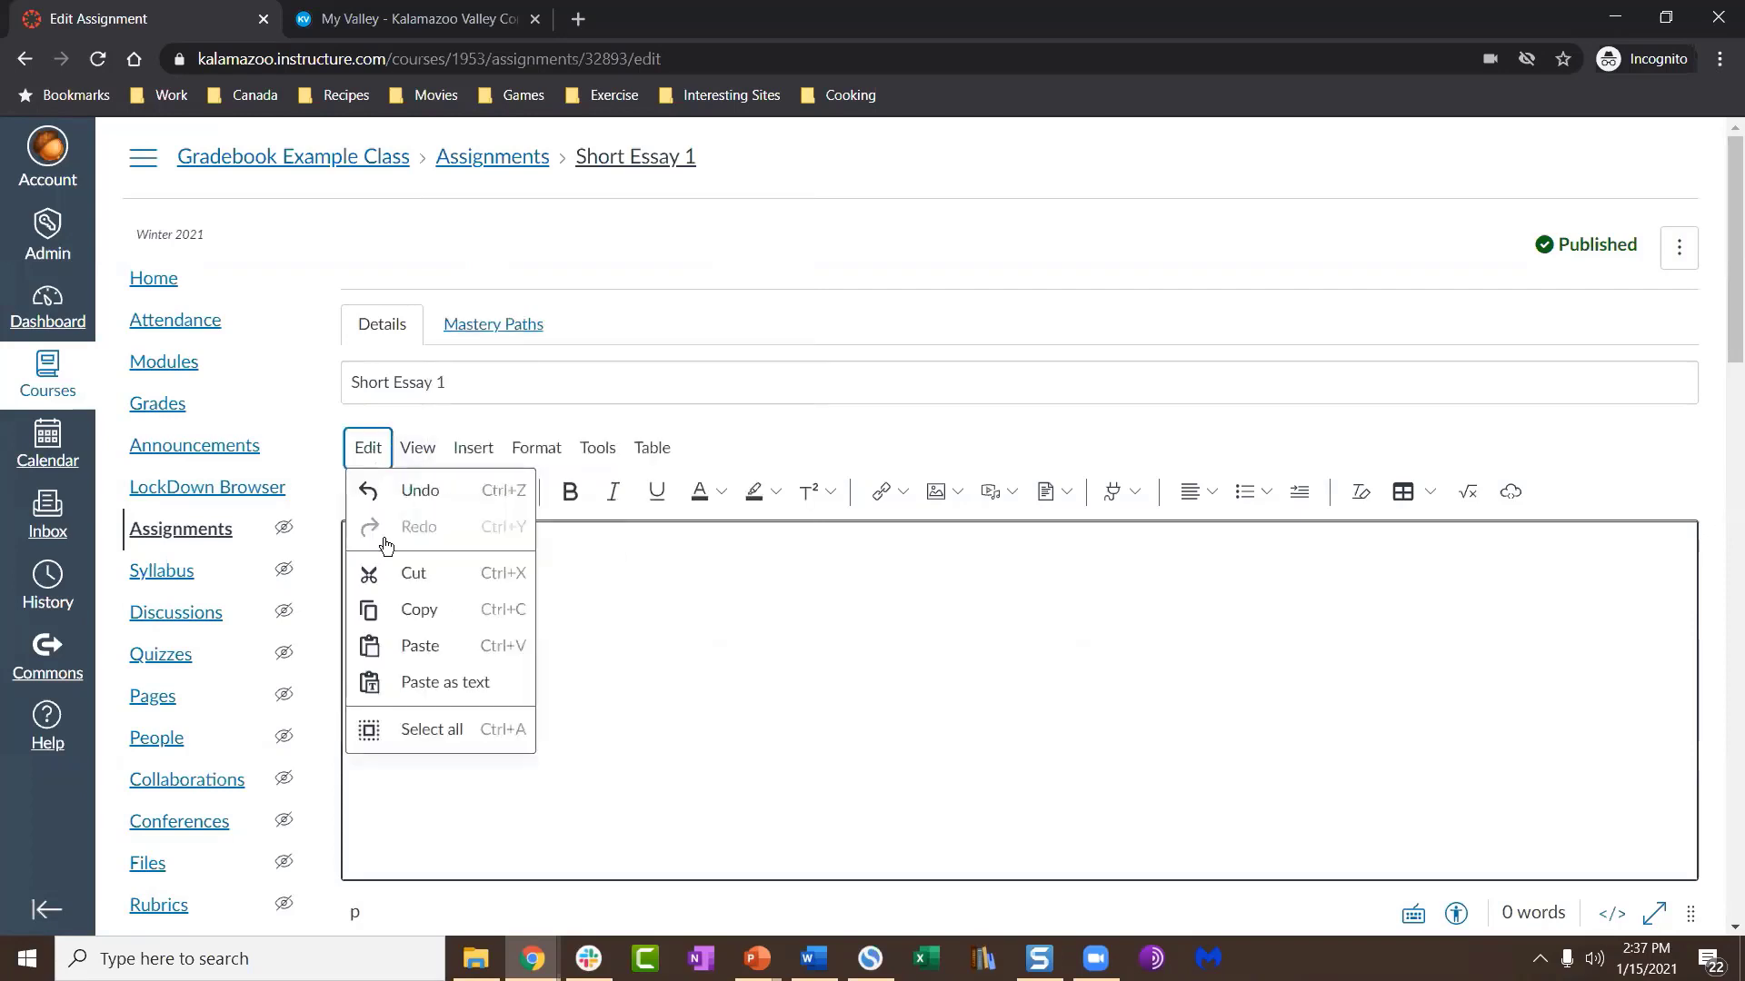
left_click(426, 691)
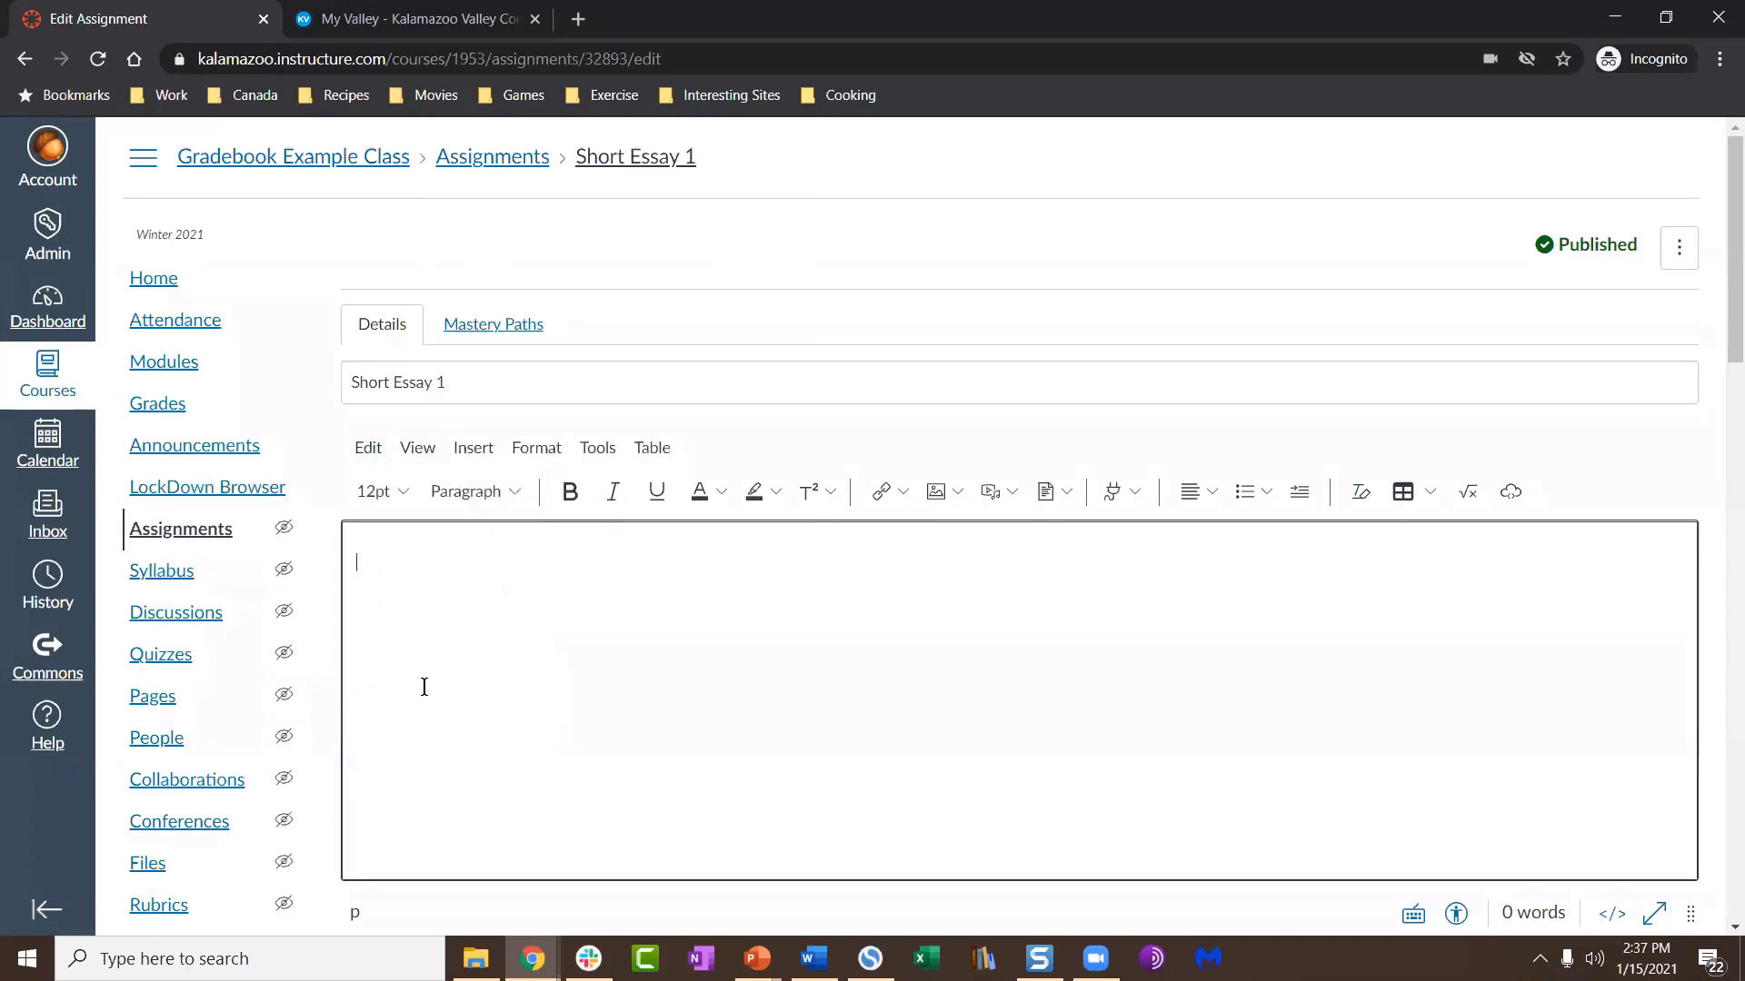
left_click(373, 459)
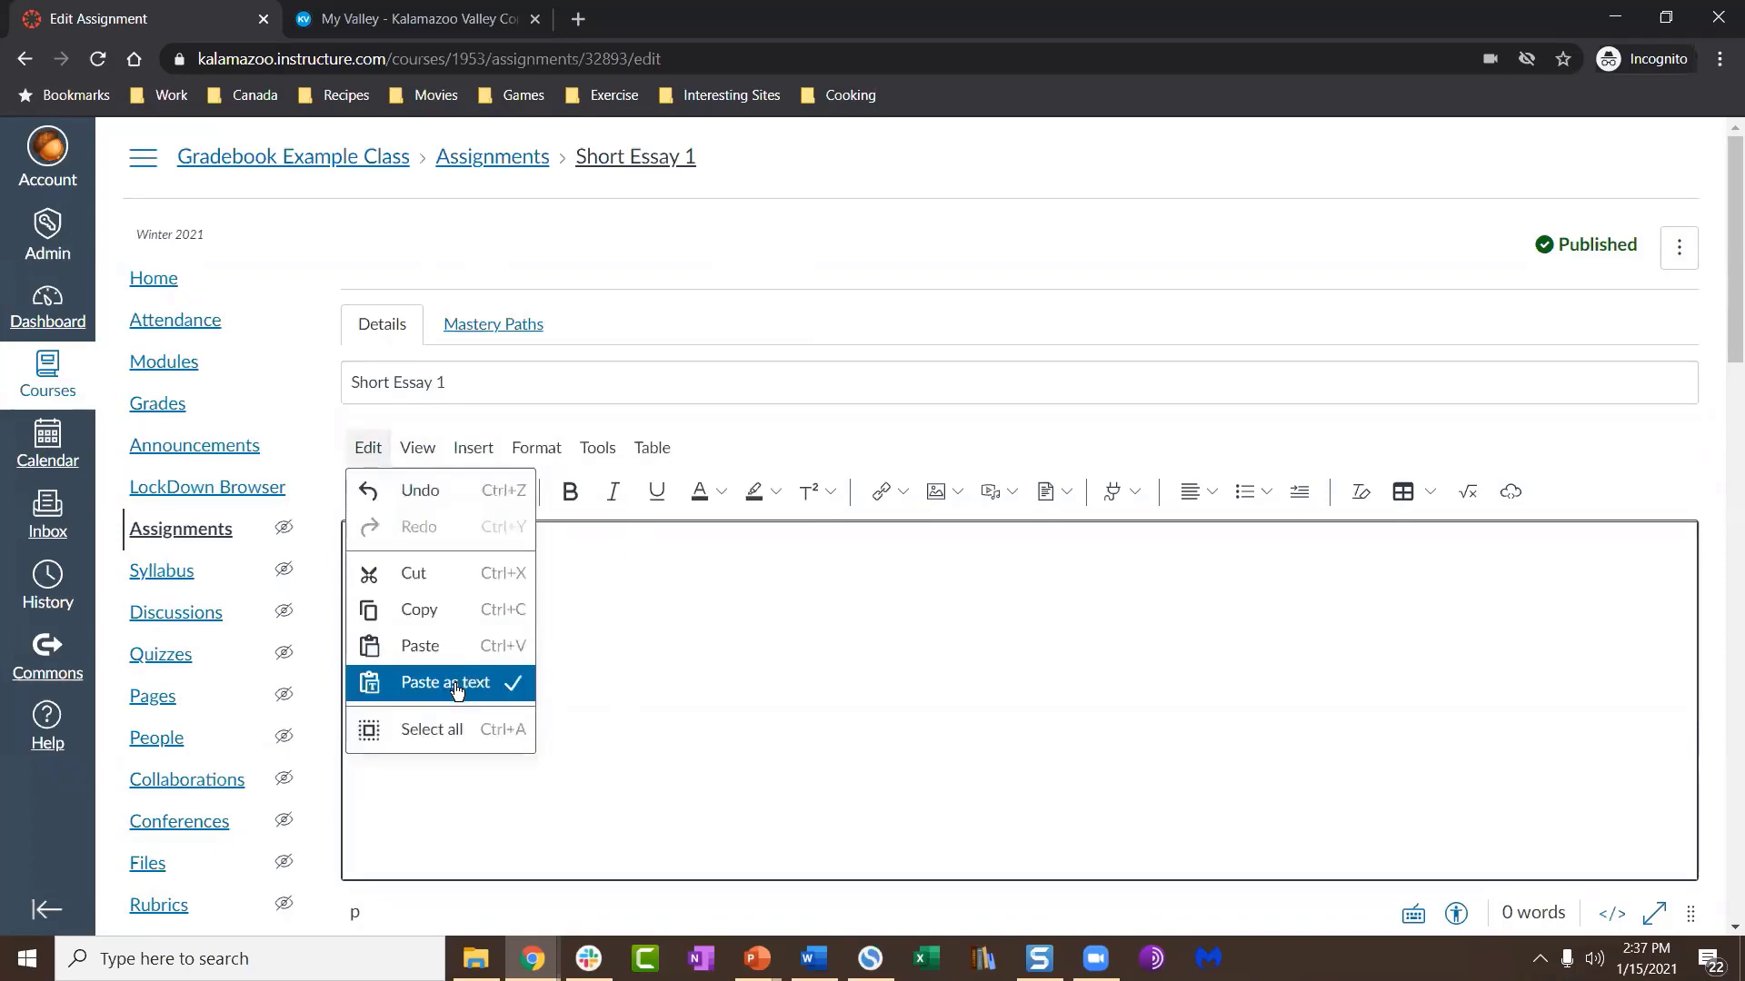
left_click(659, 582)
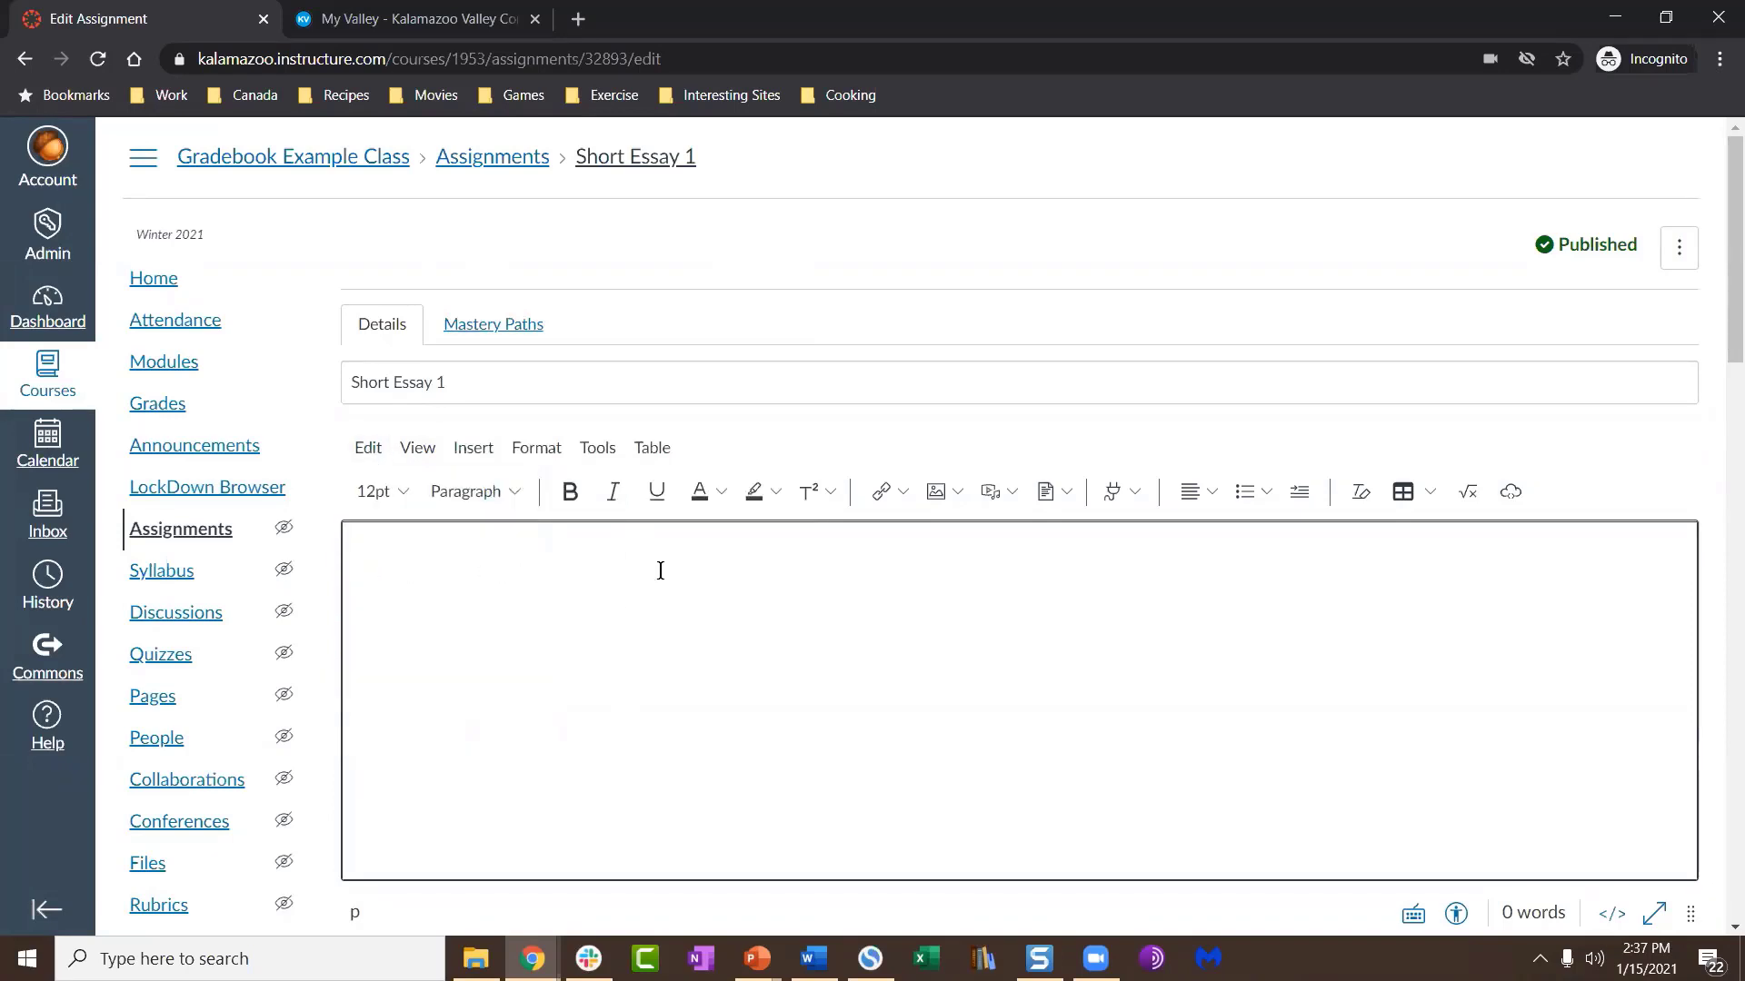
key("ctrl+v")
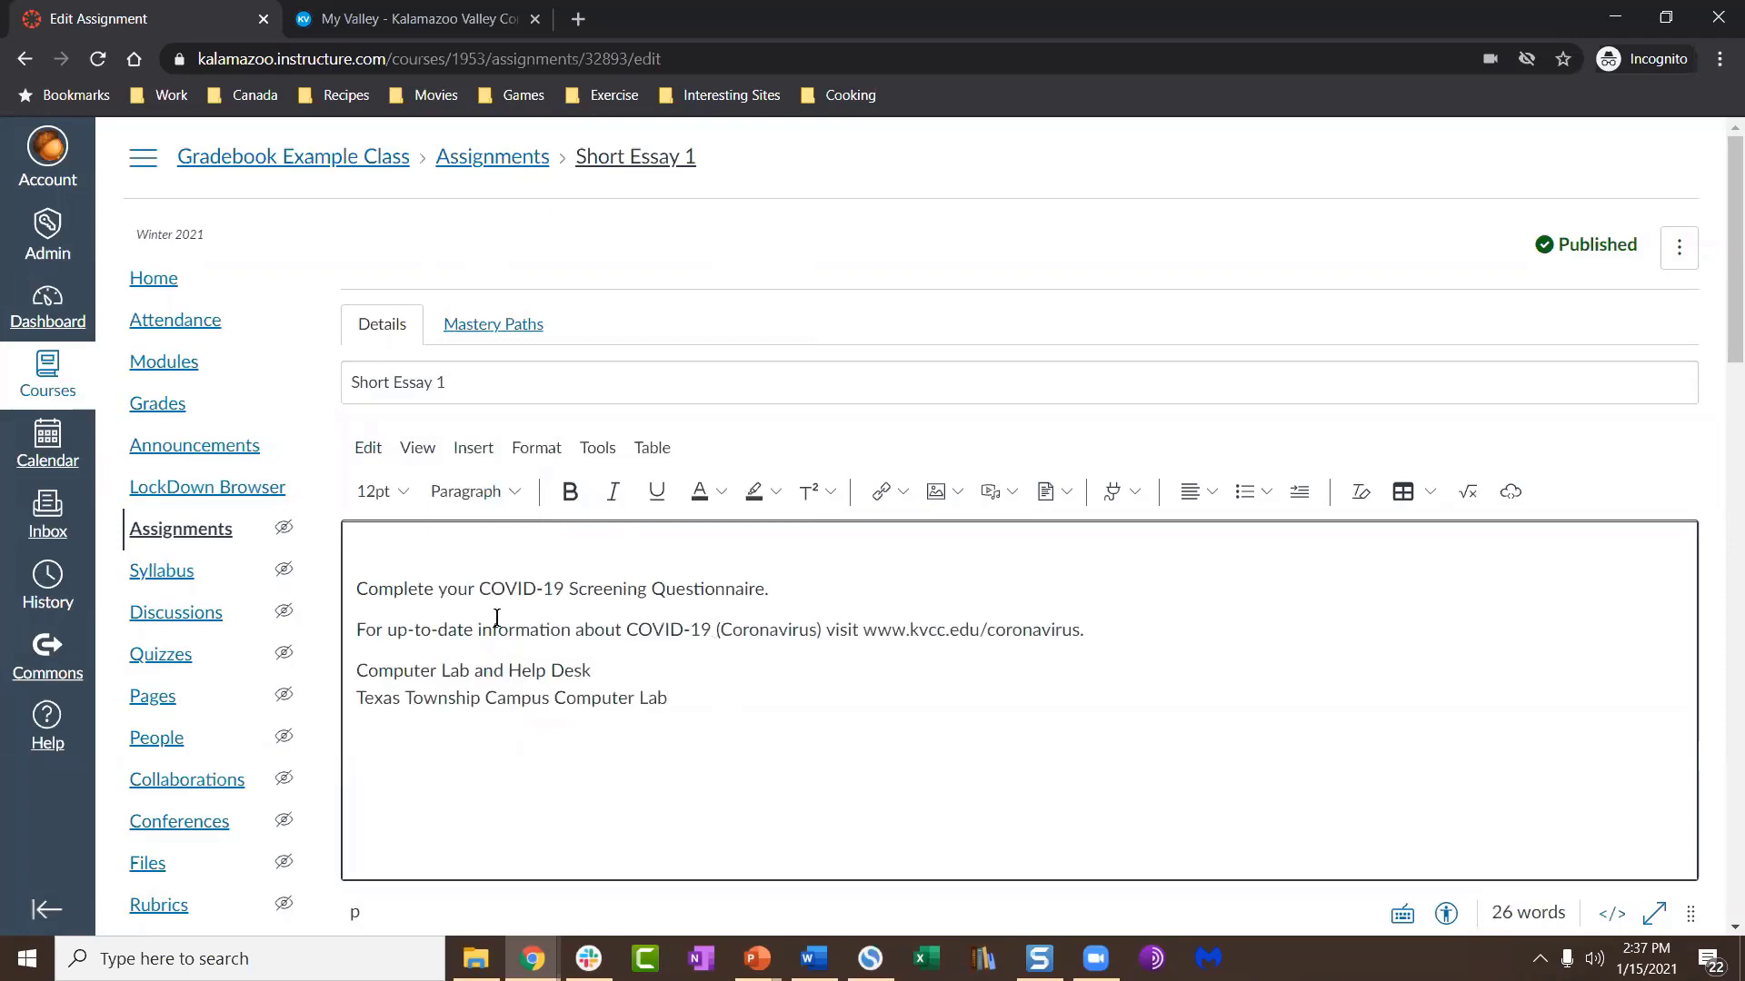
Step: Delete all the pasted text from the assignment description
key("ctrl+a")
key("Delete")
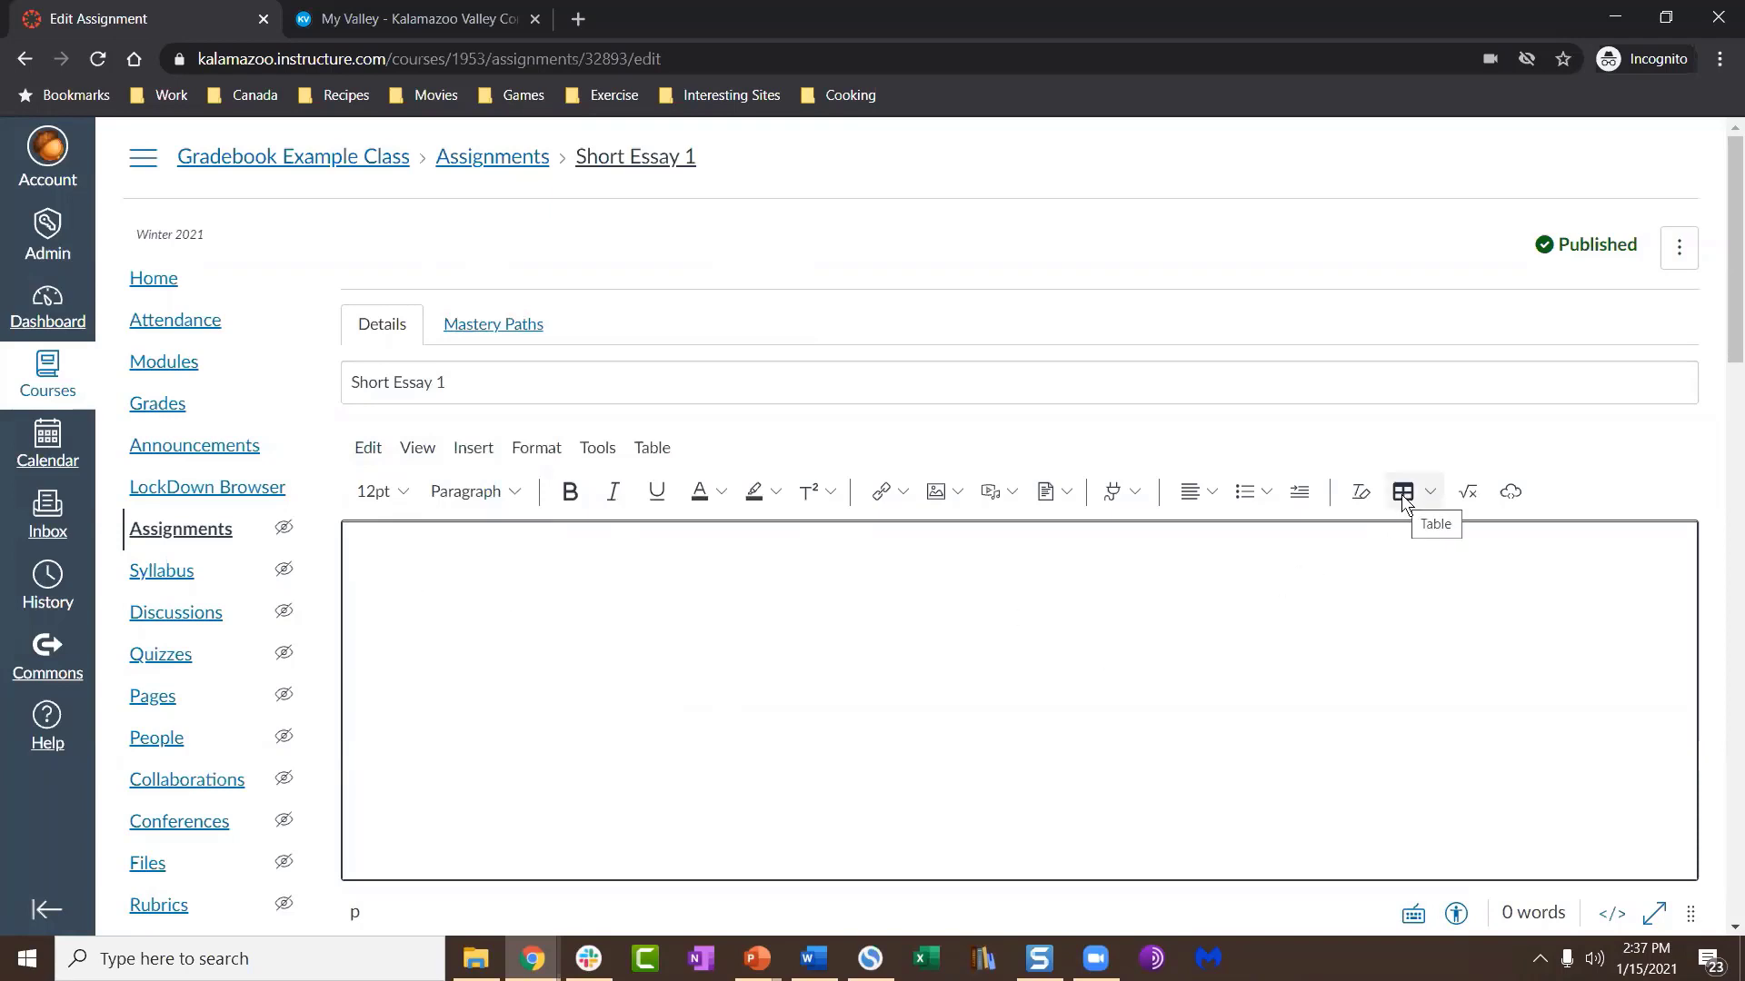
Step: Insert a table with ten columns and five rows in the empty assignment description
left_click(654, 448)
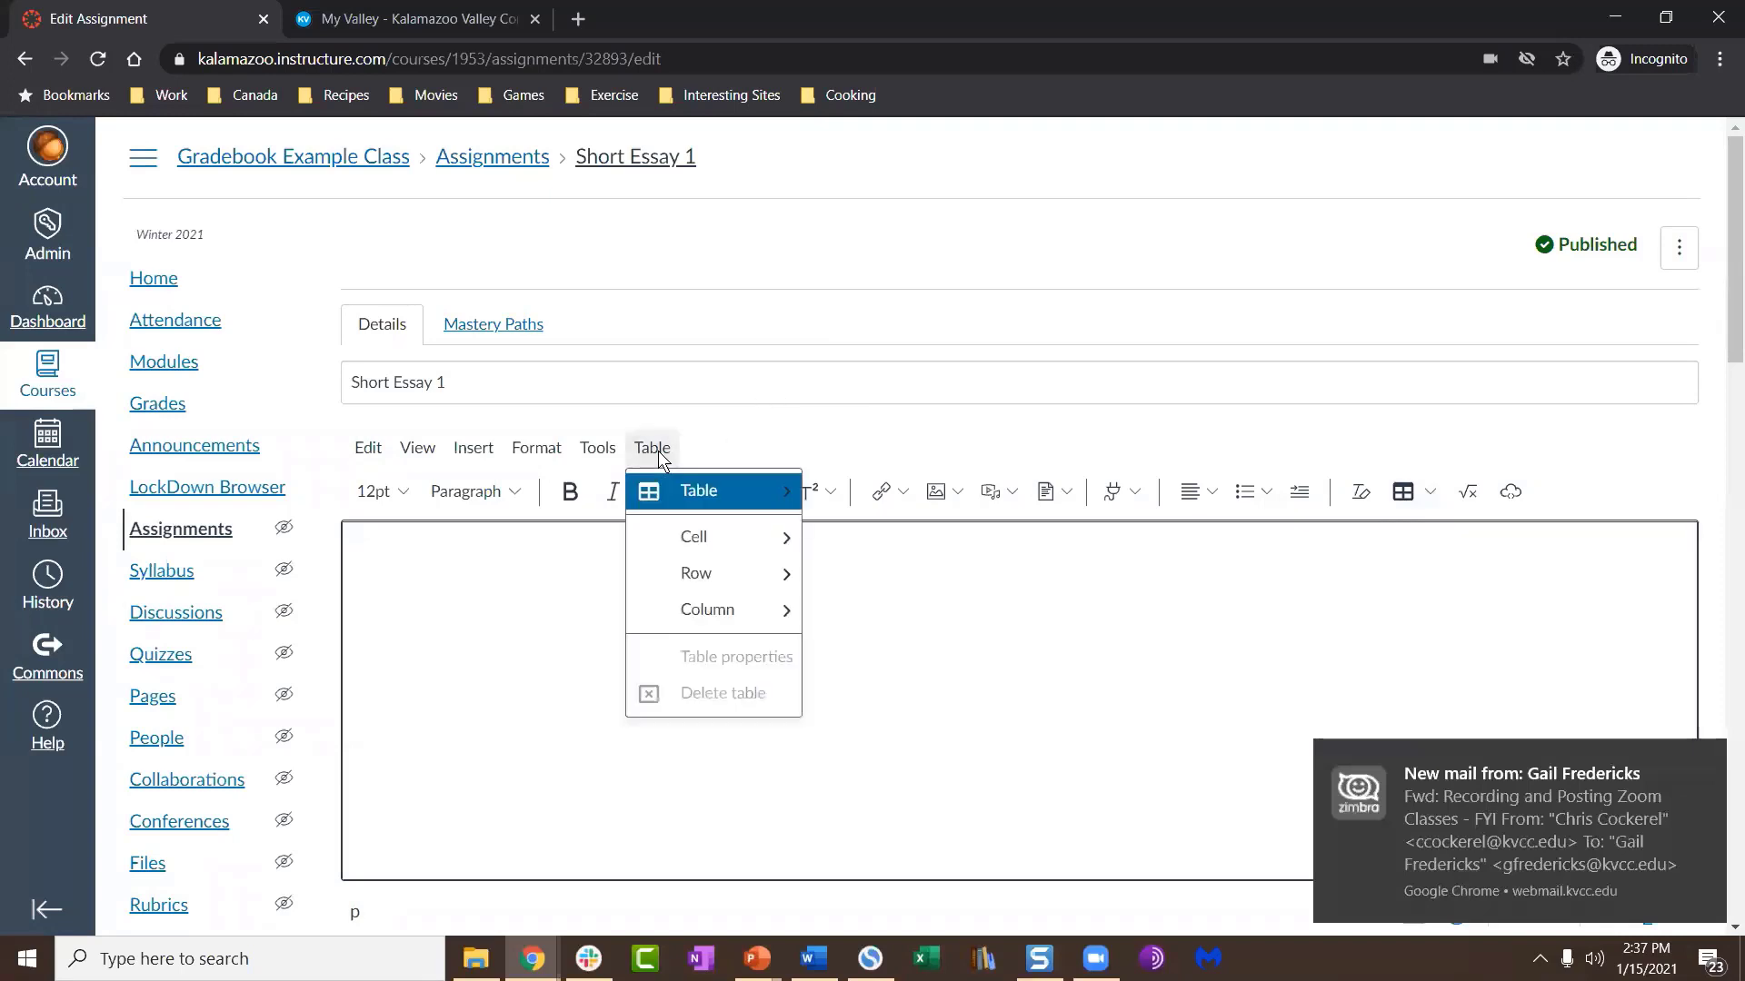
mouse_move(677, 493)
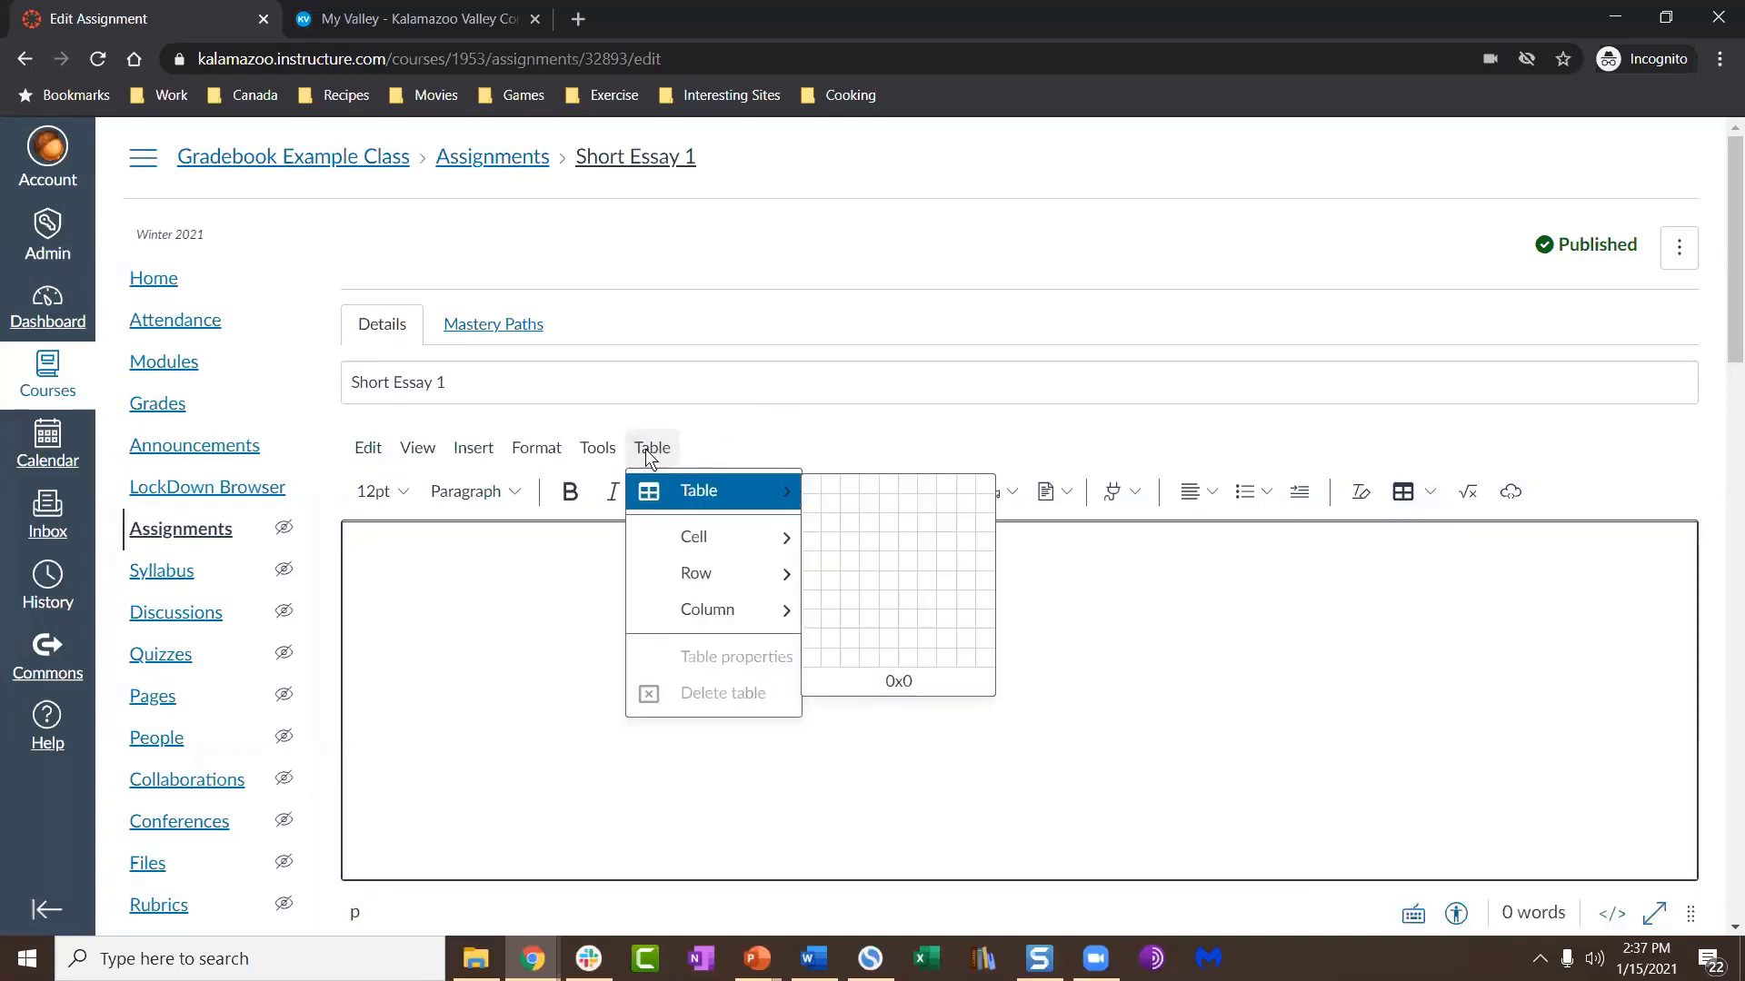
mouse_move(690, 541)
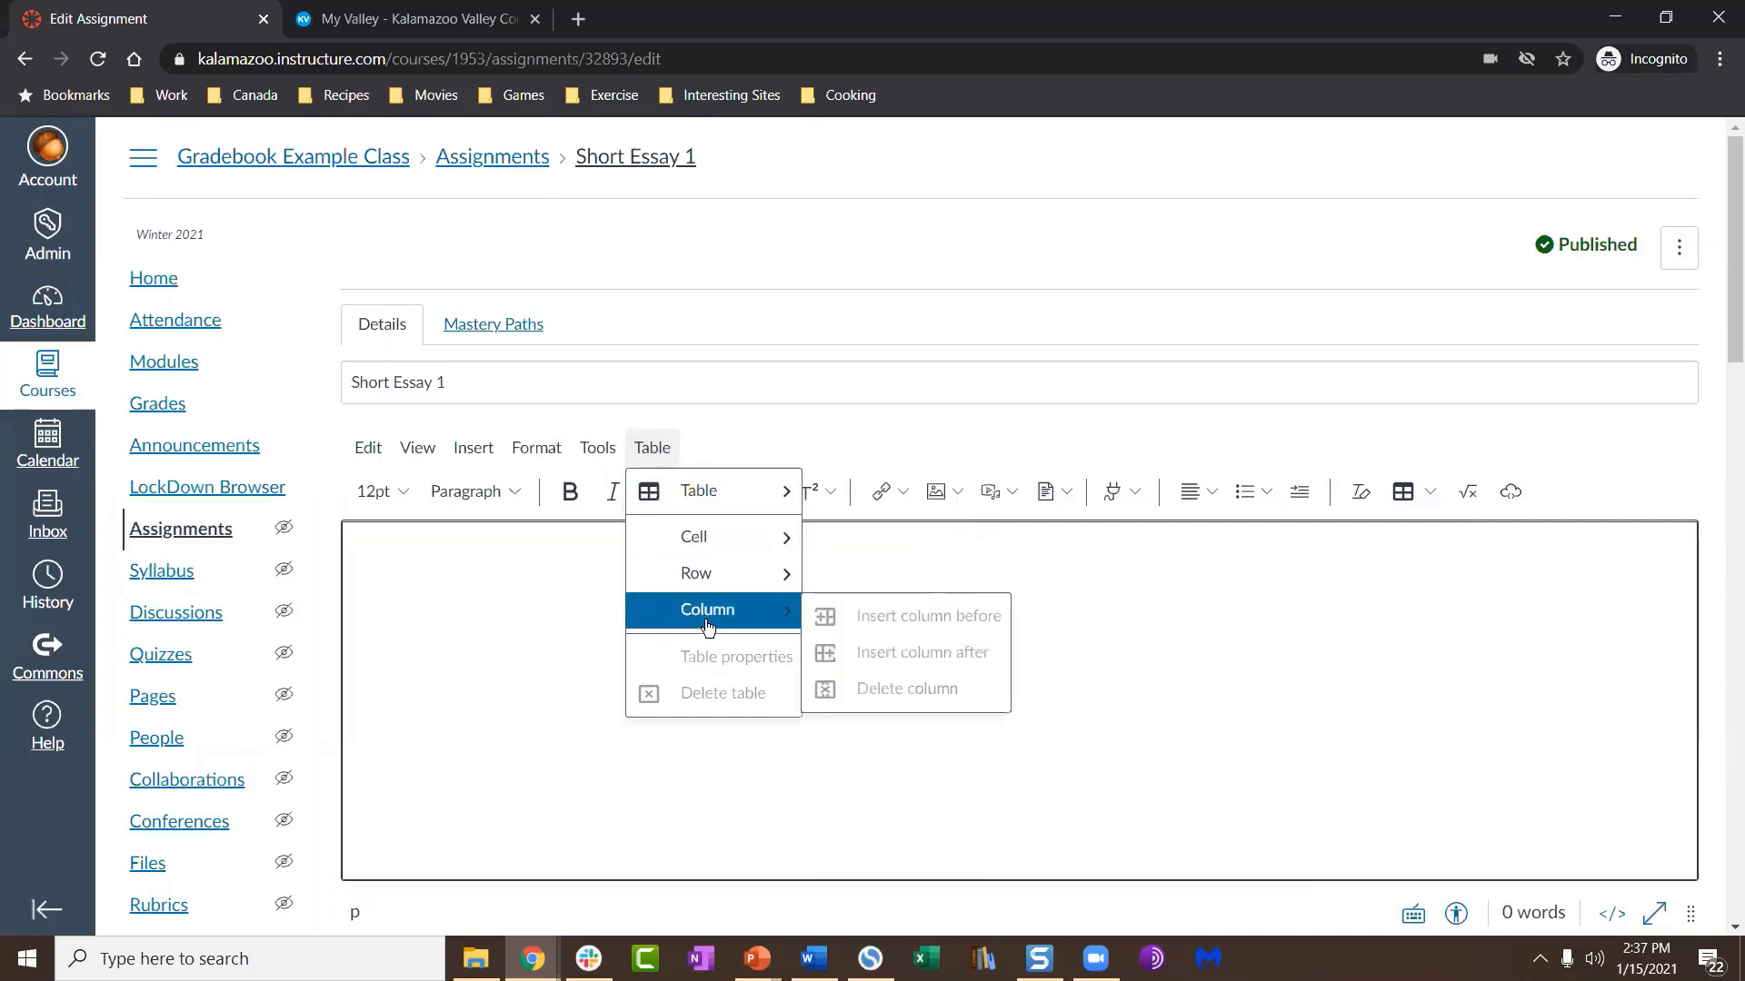
left_click(1405, 493)
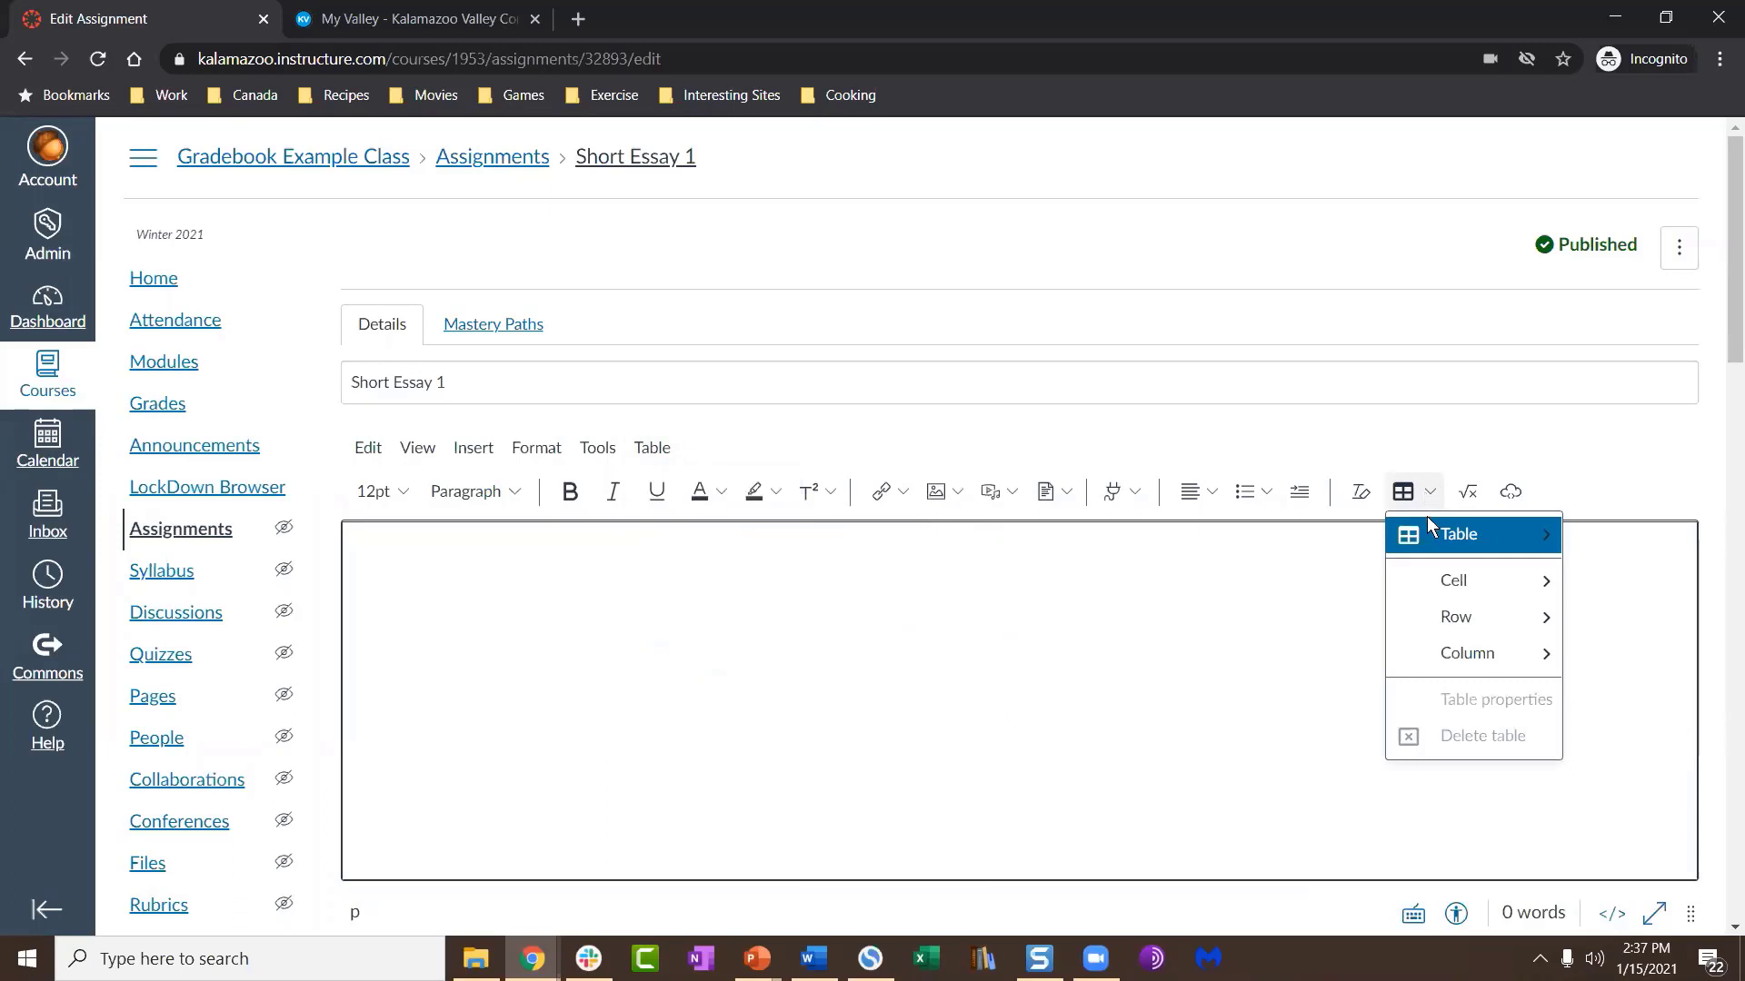
mouse_move(1429, 535)
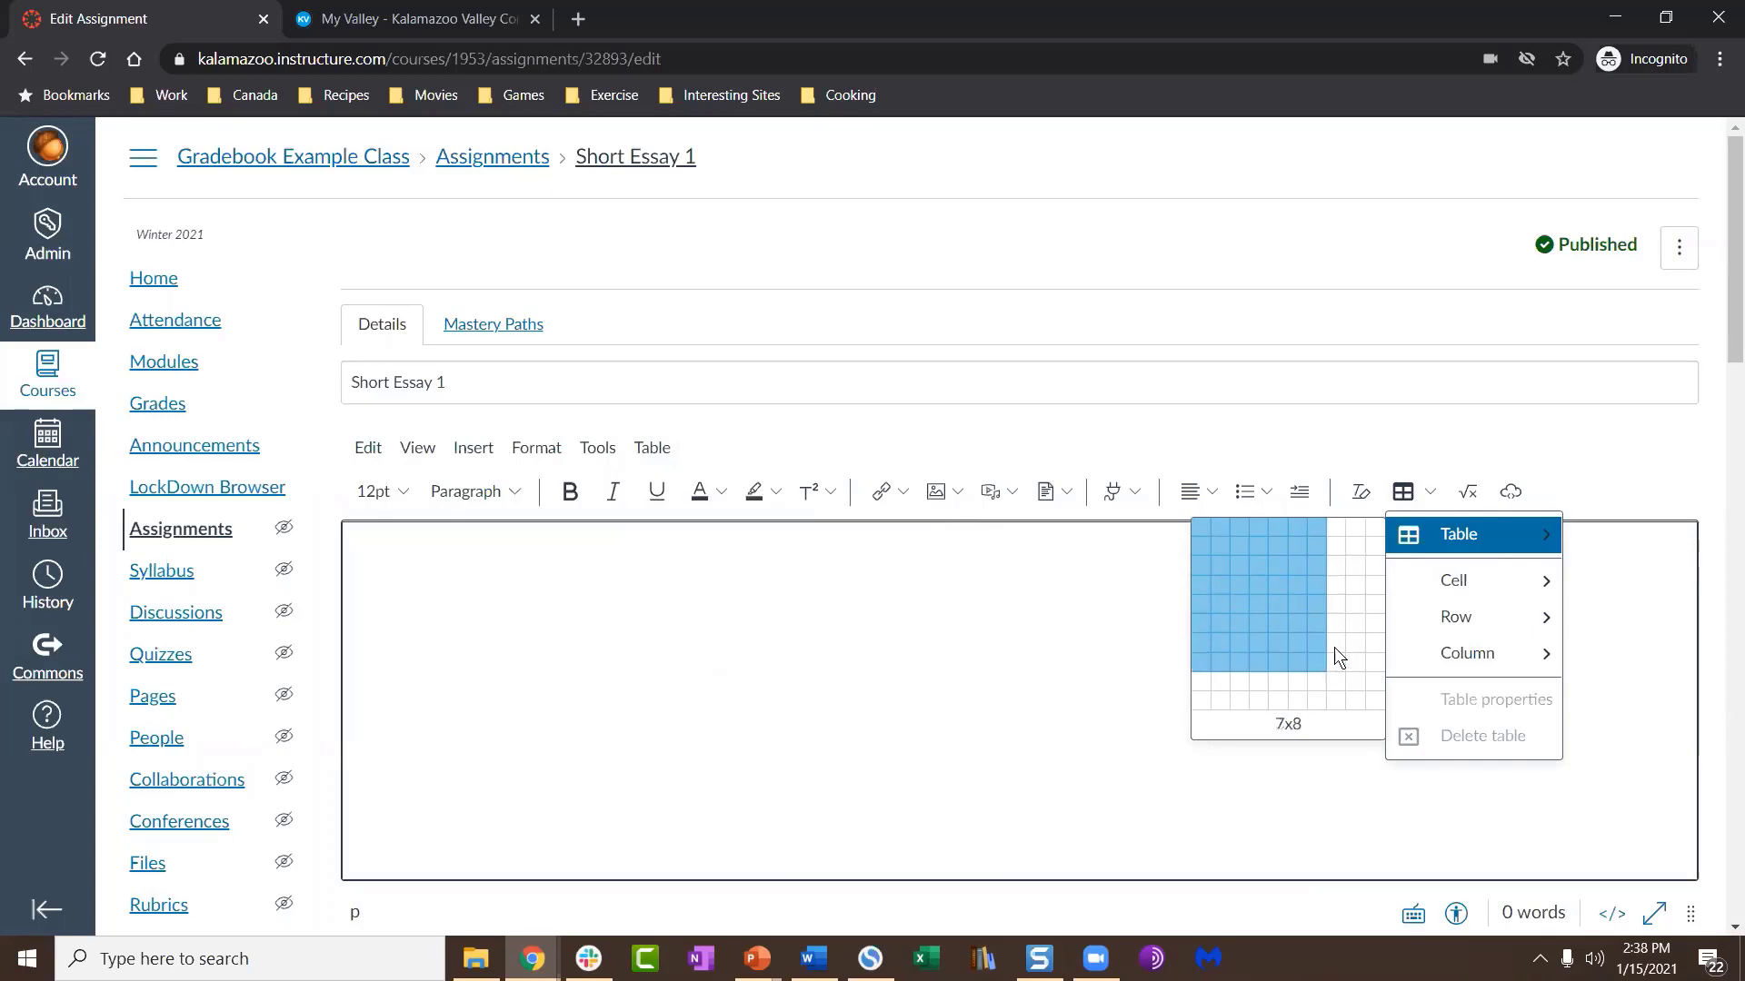
left_click(1364, 607)
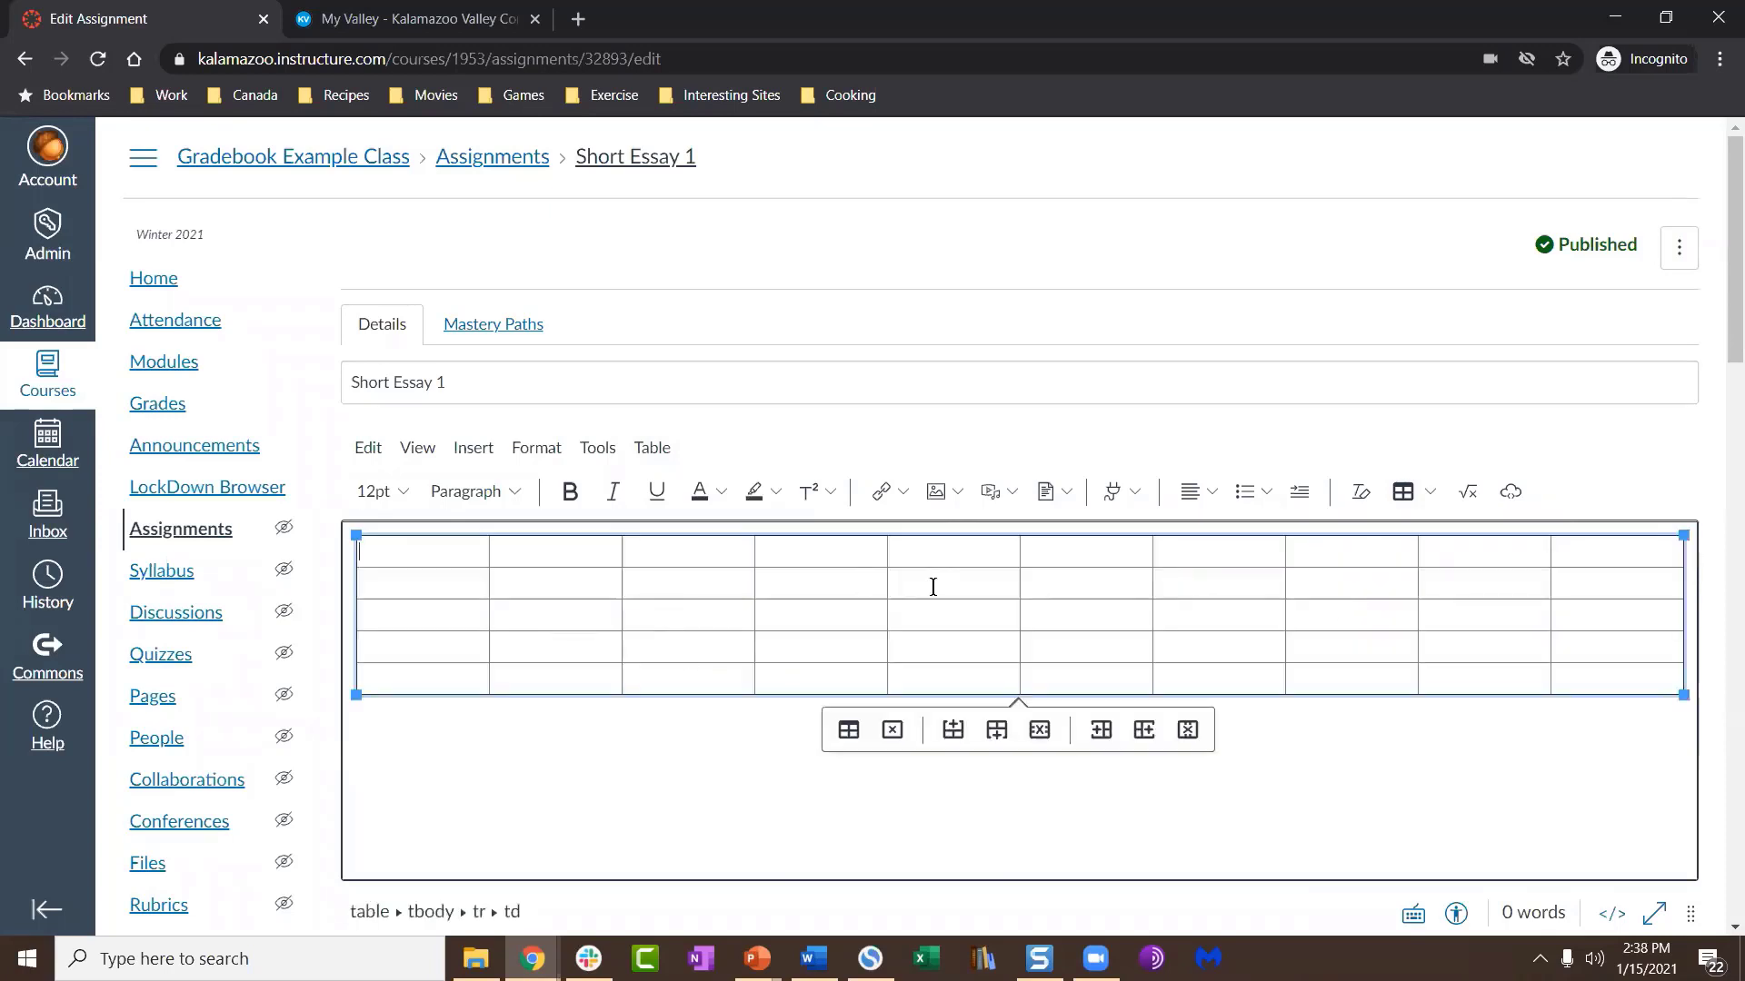
Step: Undo the ten-column table and insert a table with eight columns and three rows instead
key("ctrl+z")
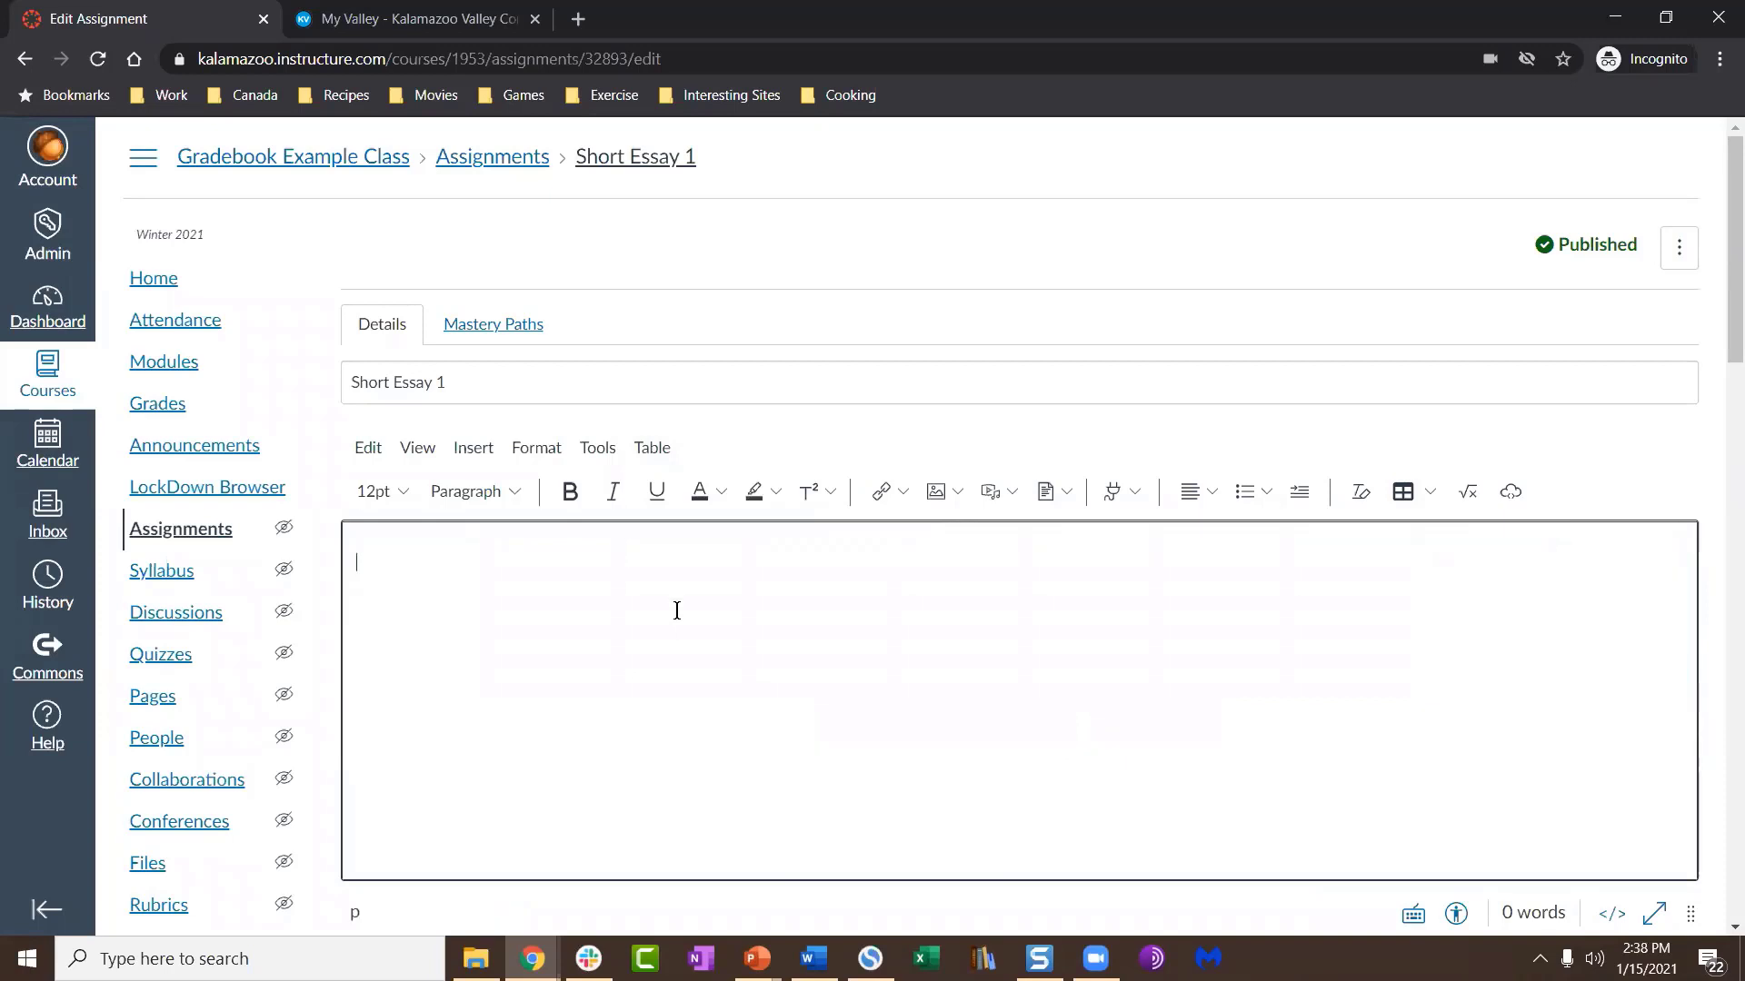
left_click(1431, 495)
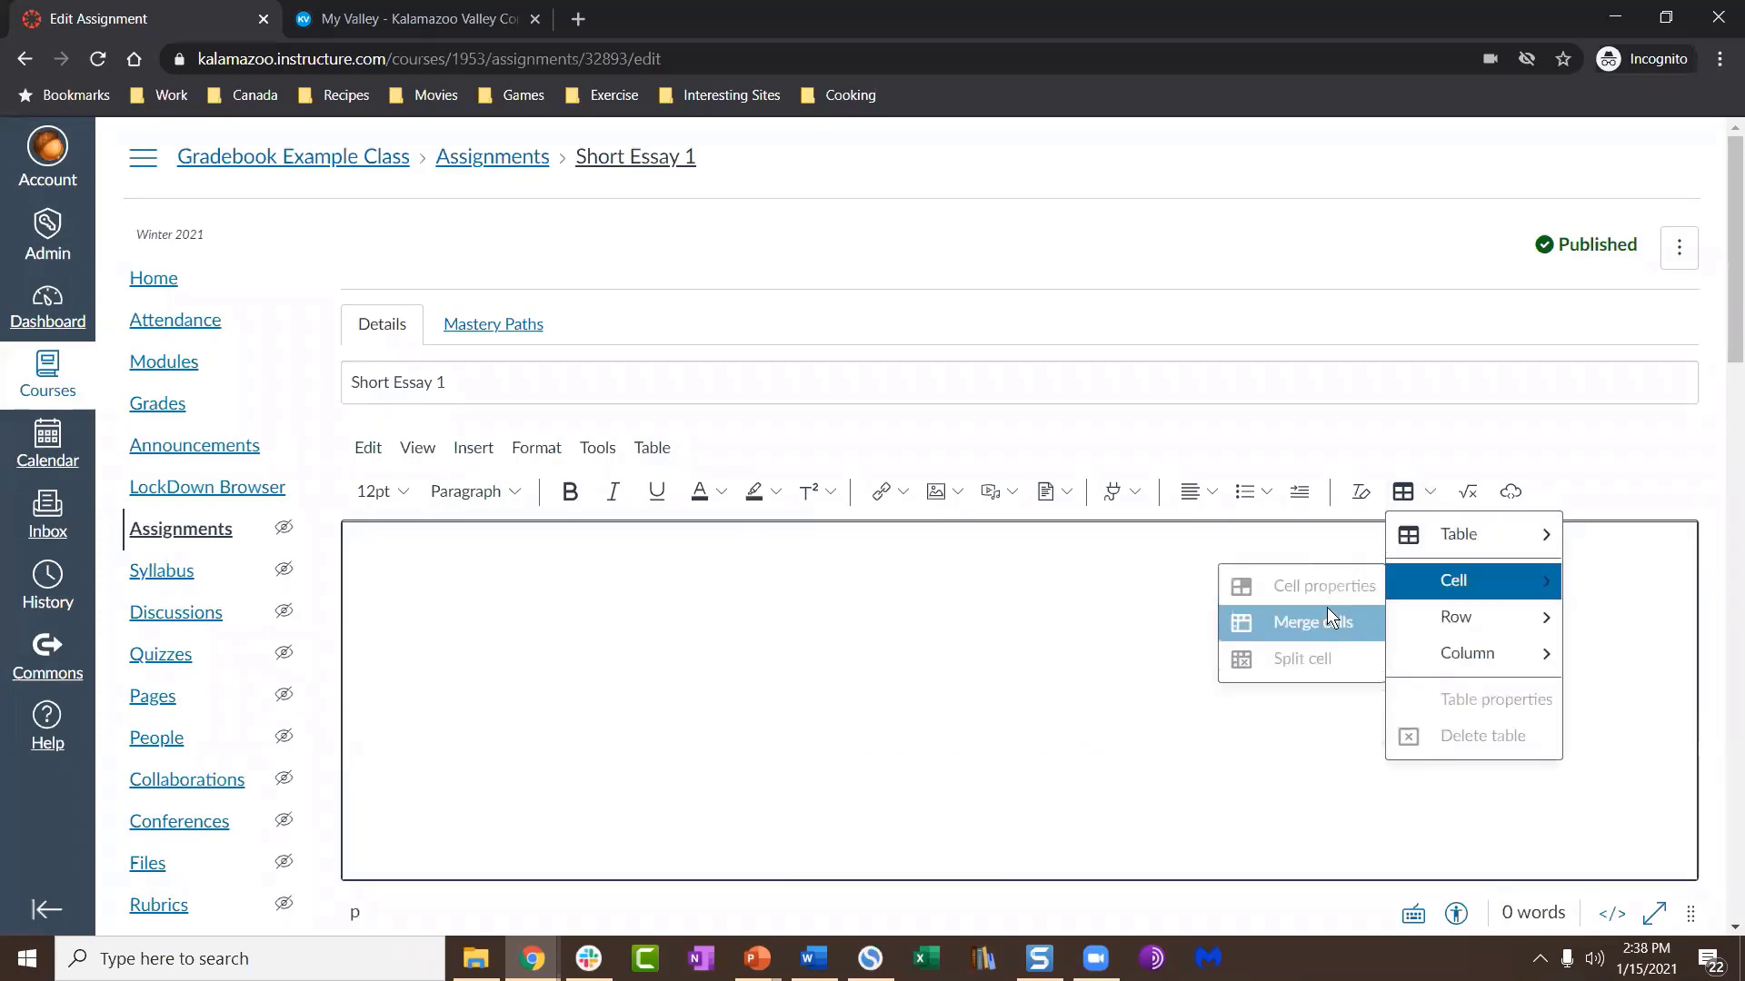
left_click(1338, 565)
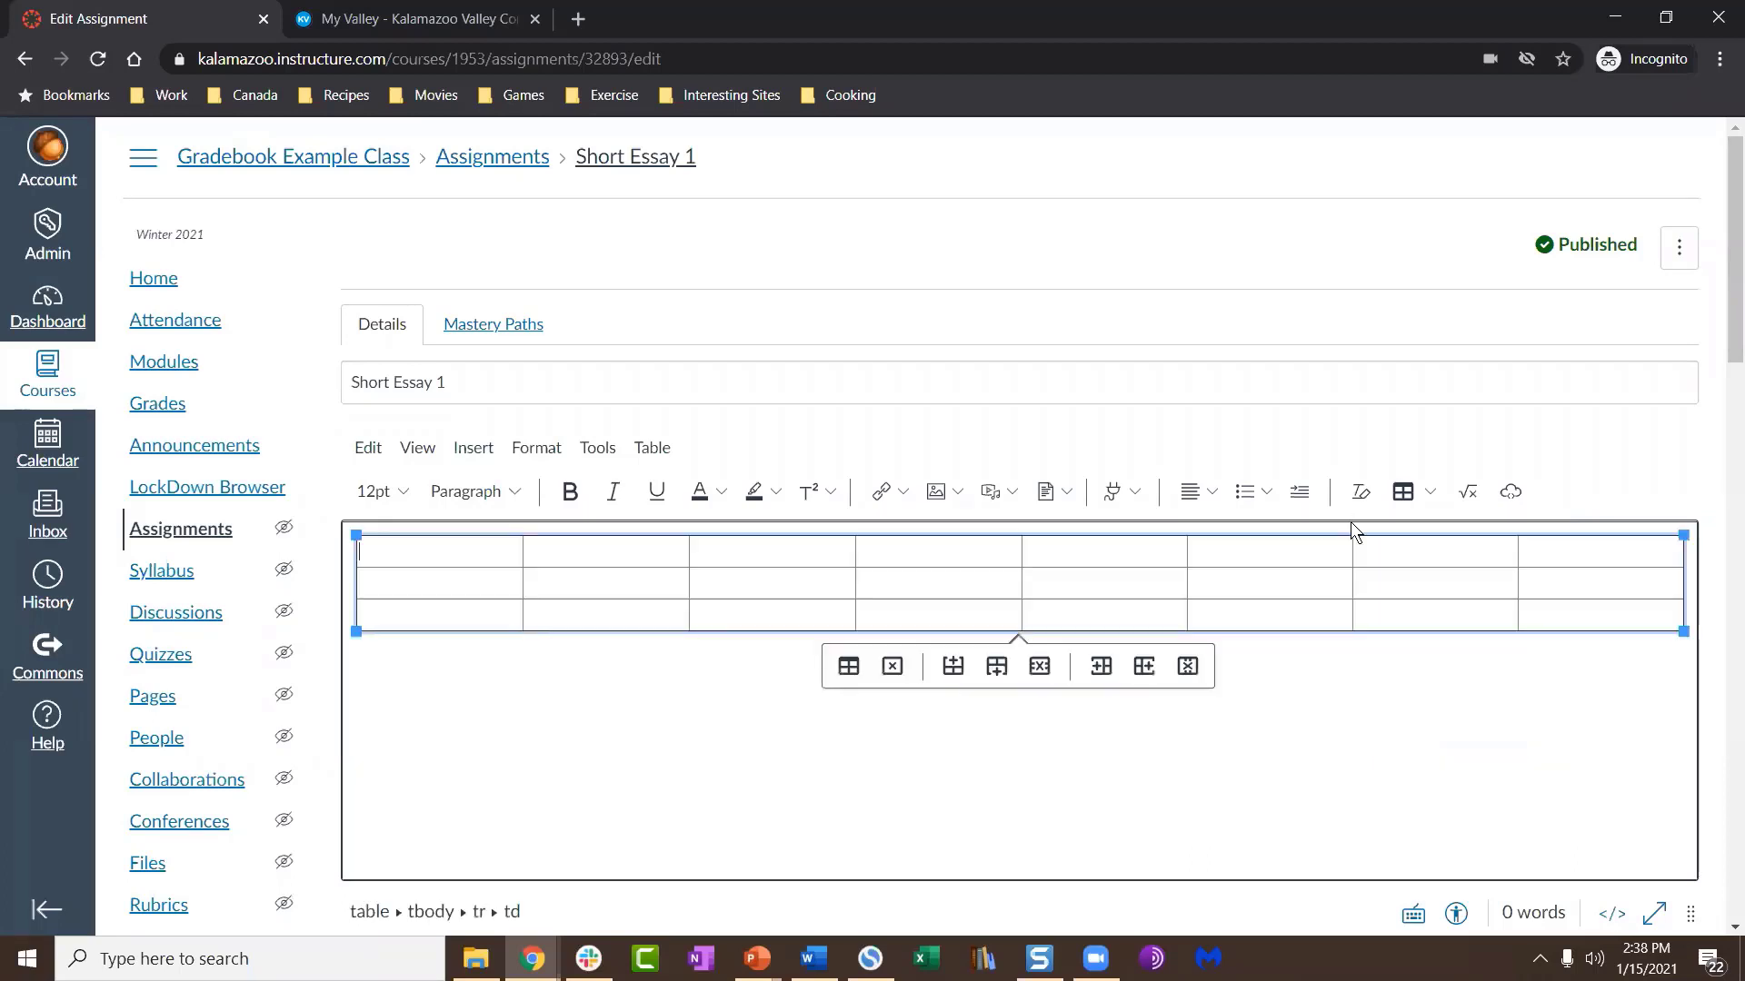
Step: Examine the table's cell properties, including the cell type, scope and horizontal alignment choices, without saving changes
left_click(1409, 492)
mouse_move(1473, 585)
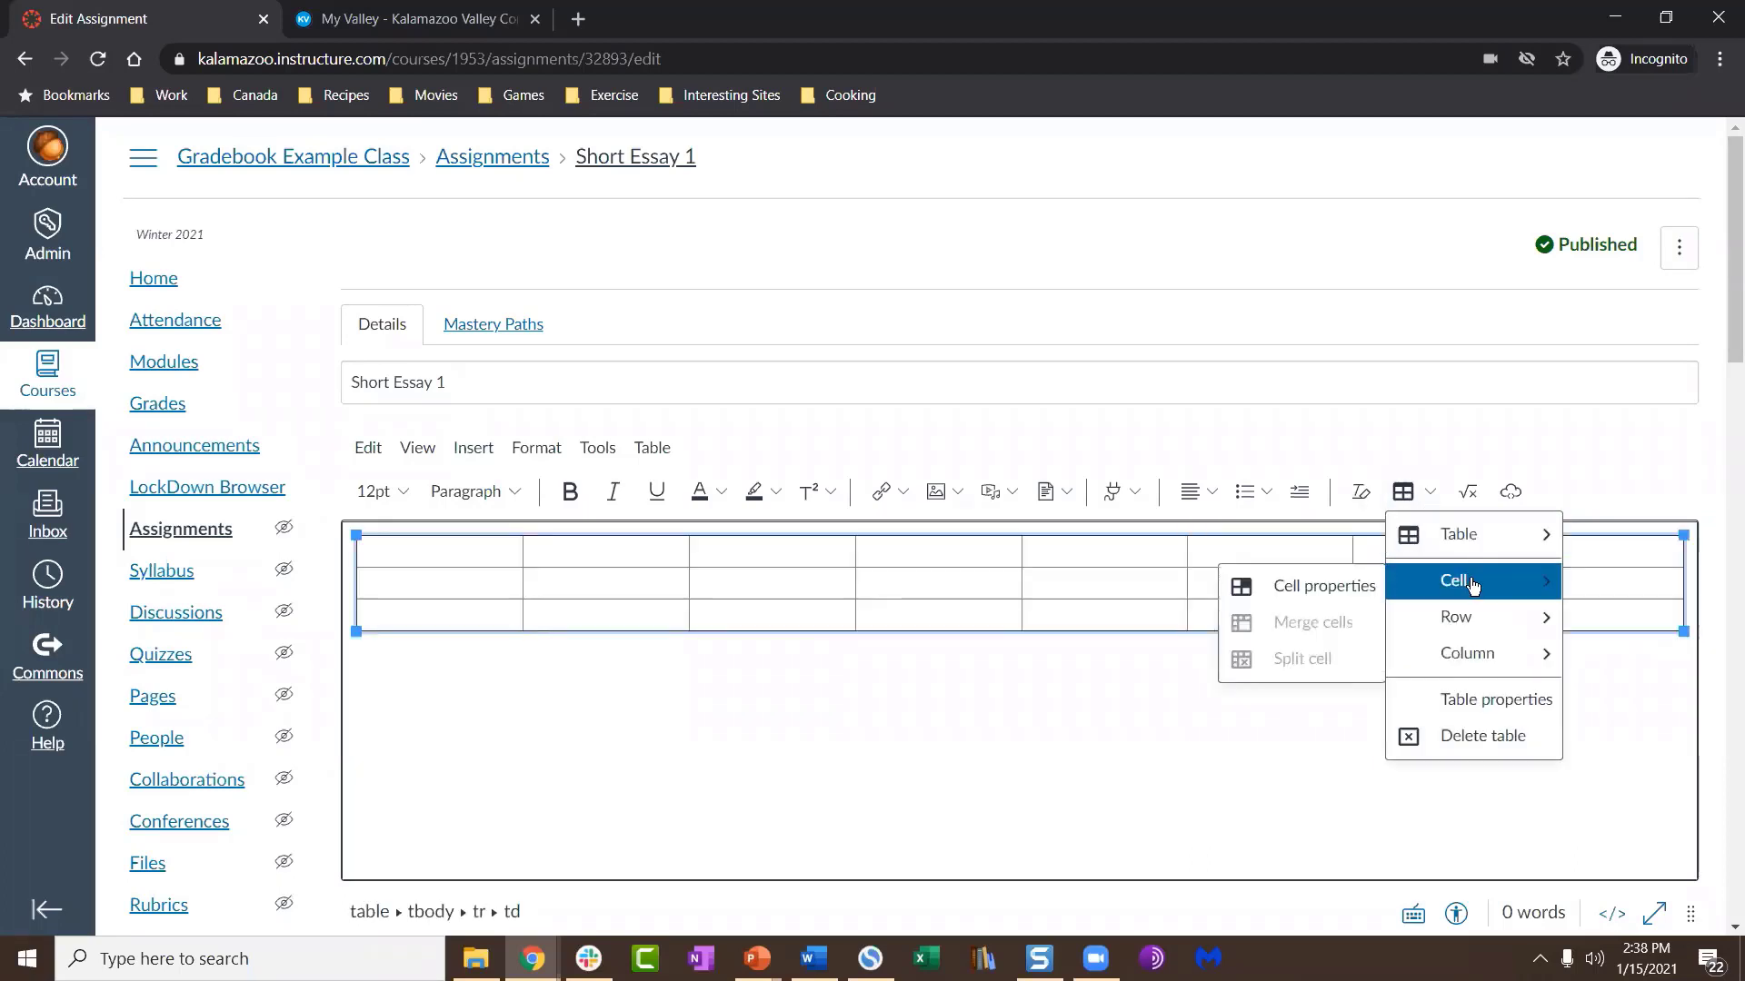
left_click(1340, 590)
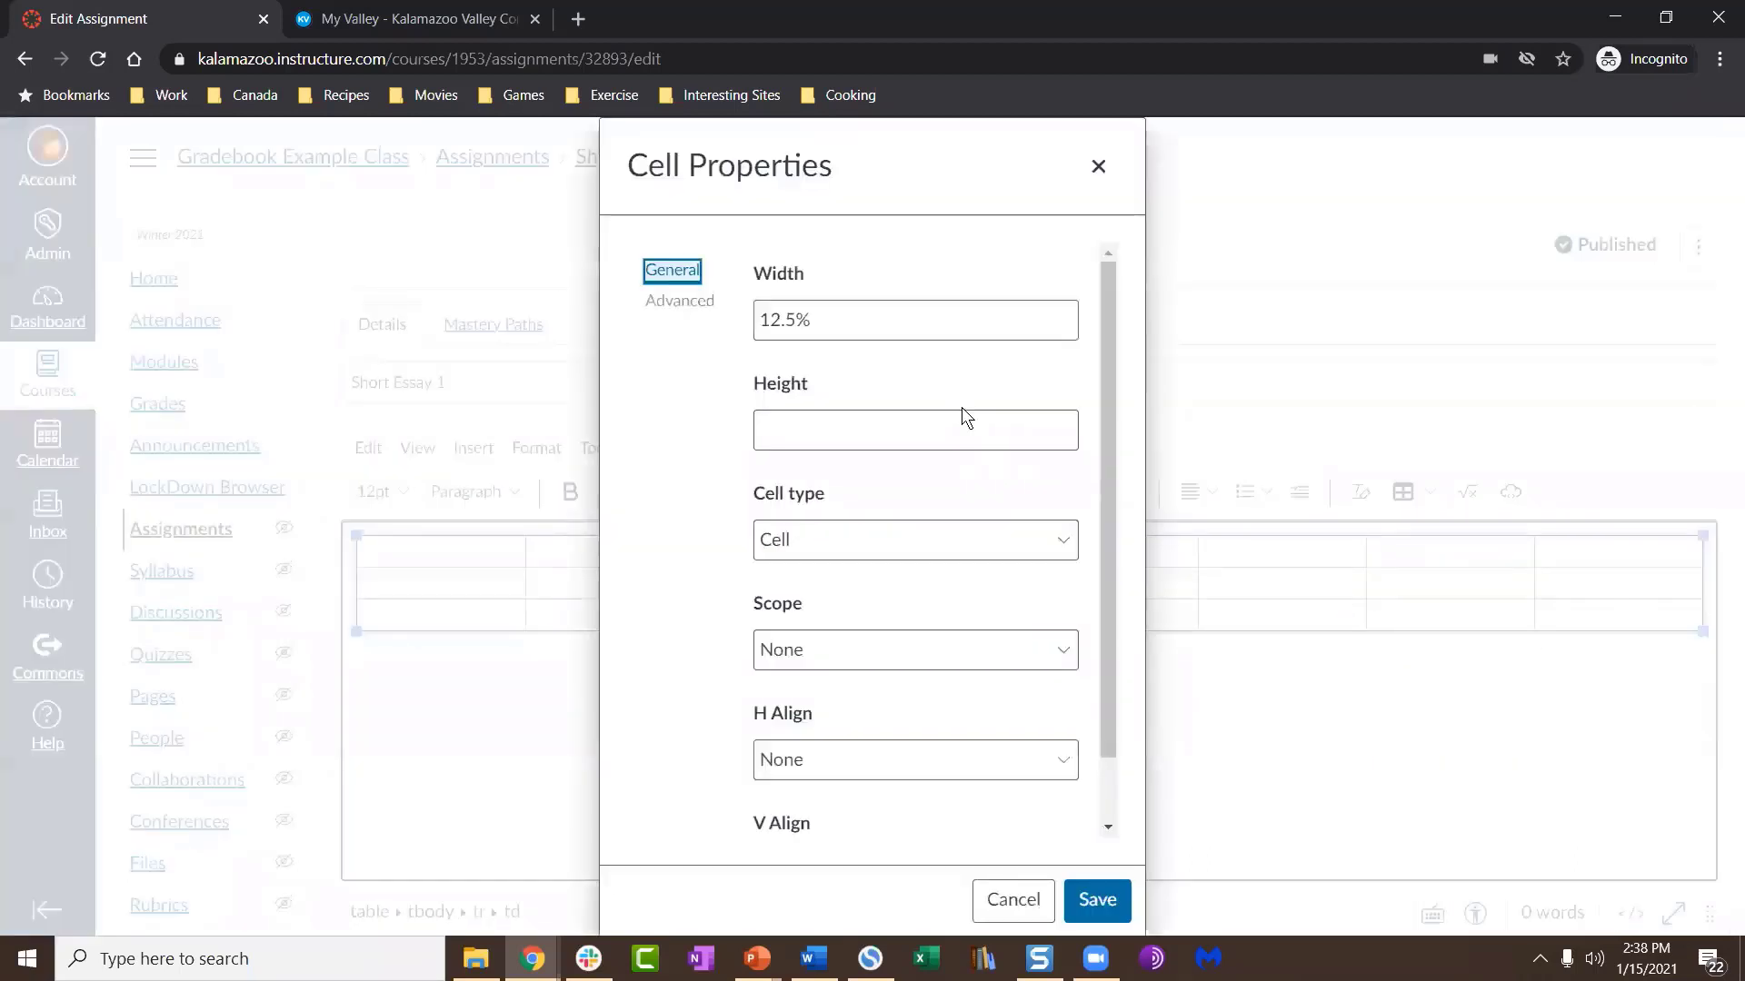
scroll(852, 512, "down", 1)
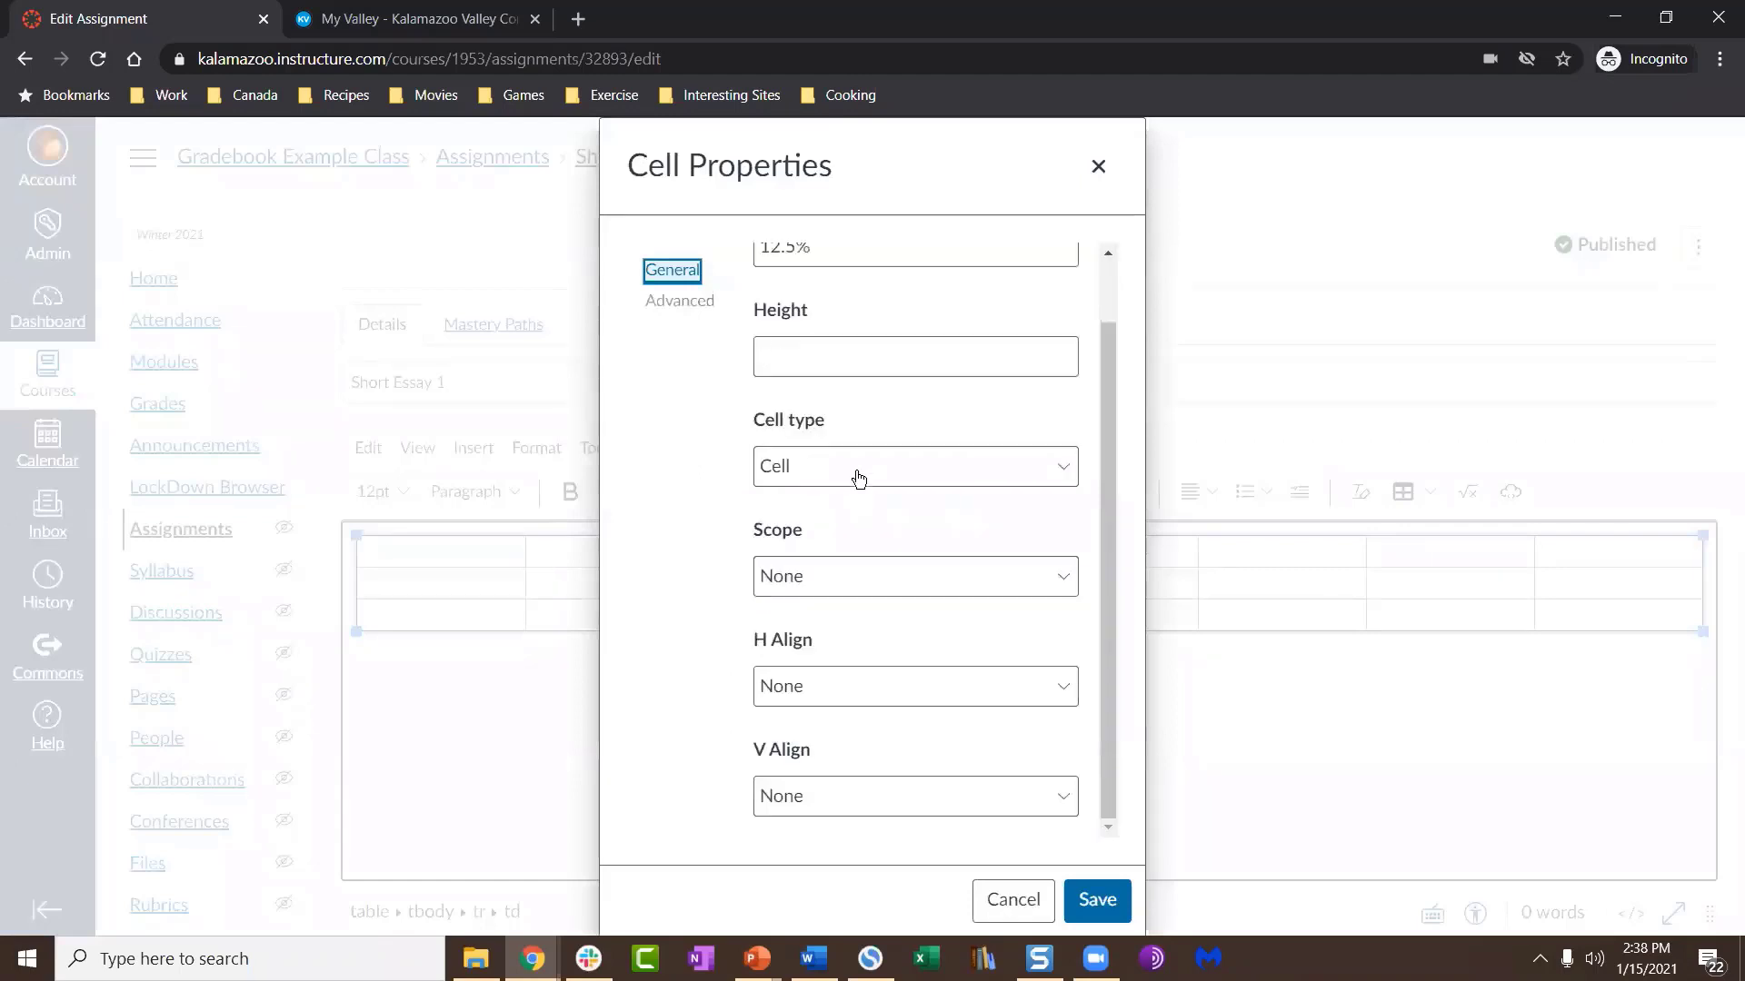
left_click(853, 475)
left_click(676, 574)
left_click(848, 574)
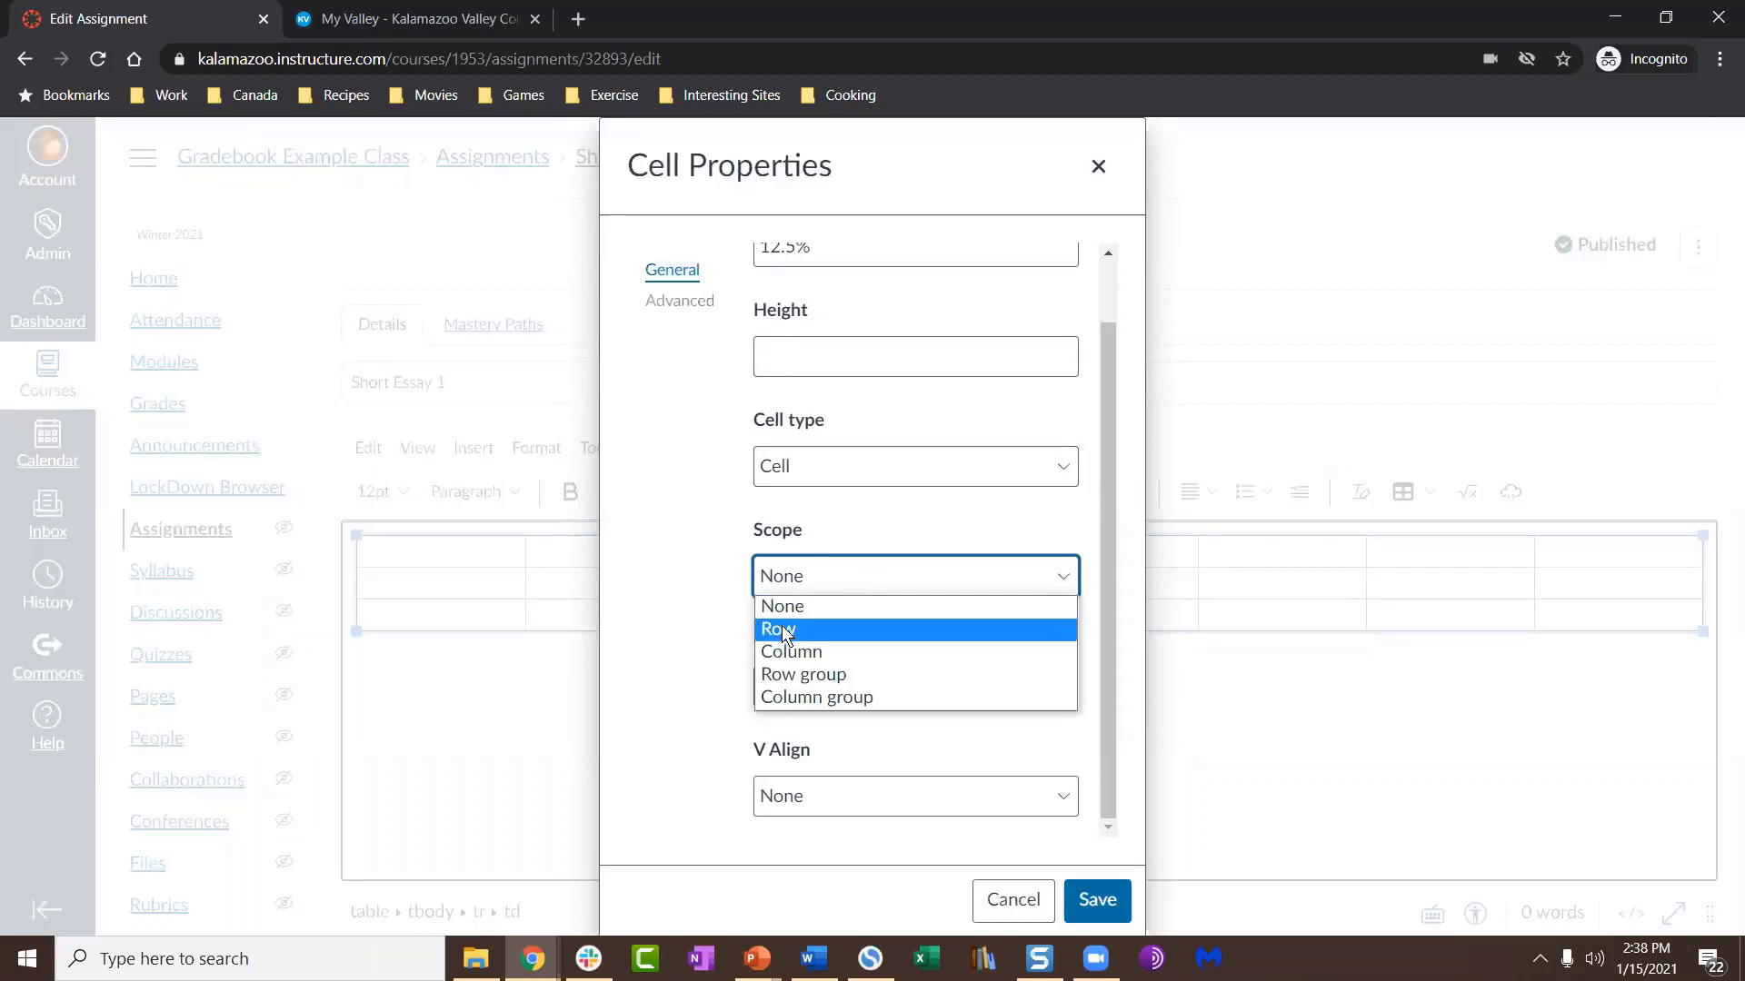
left_click(720, 643)
left_click(827, 690)
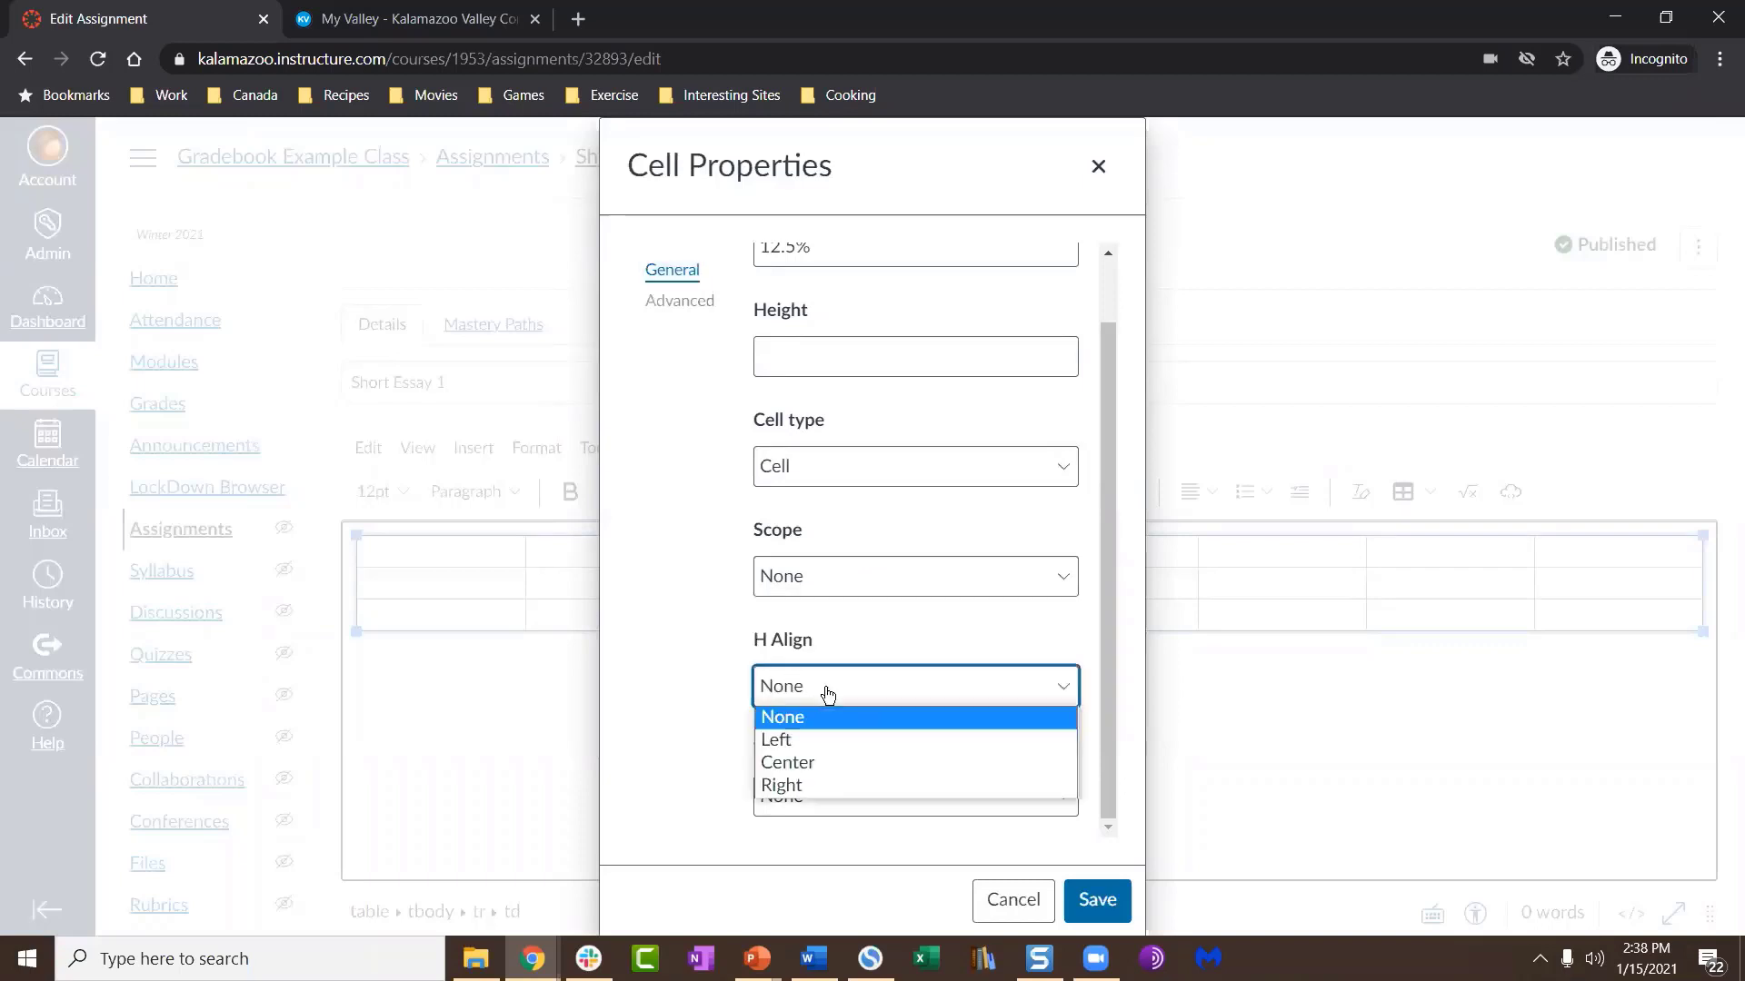
left_click(928, 622)
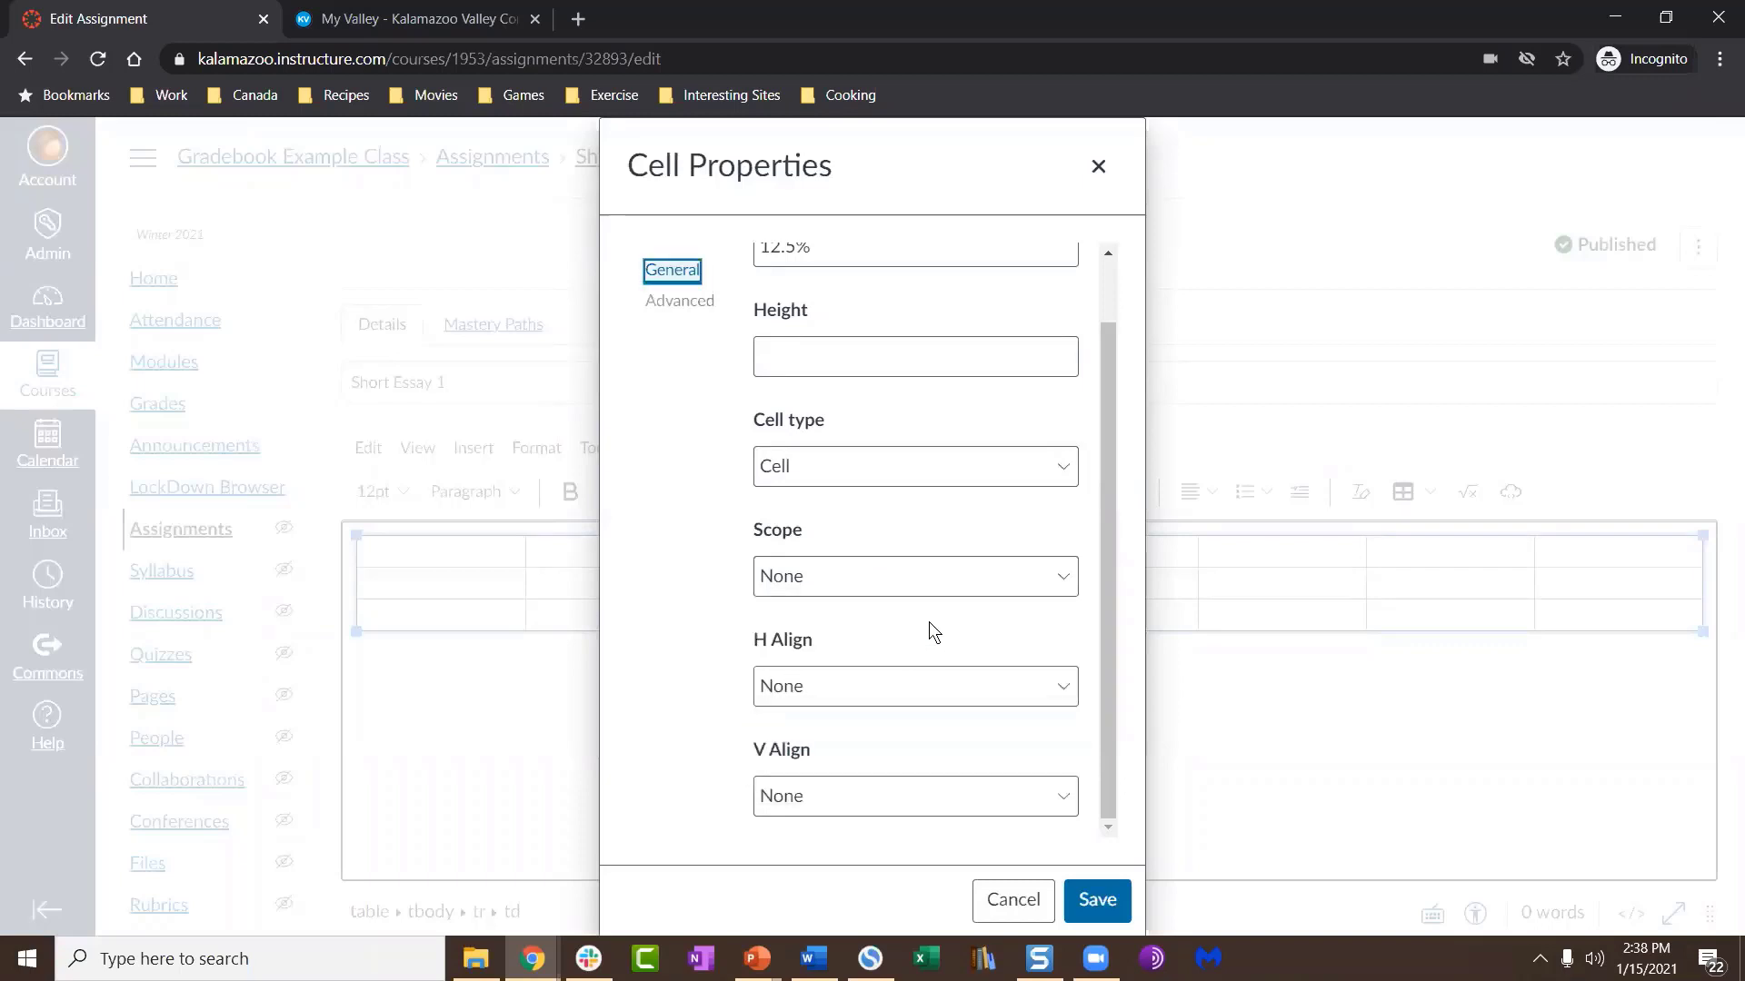
left_click(1100, 170)
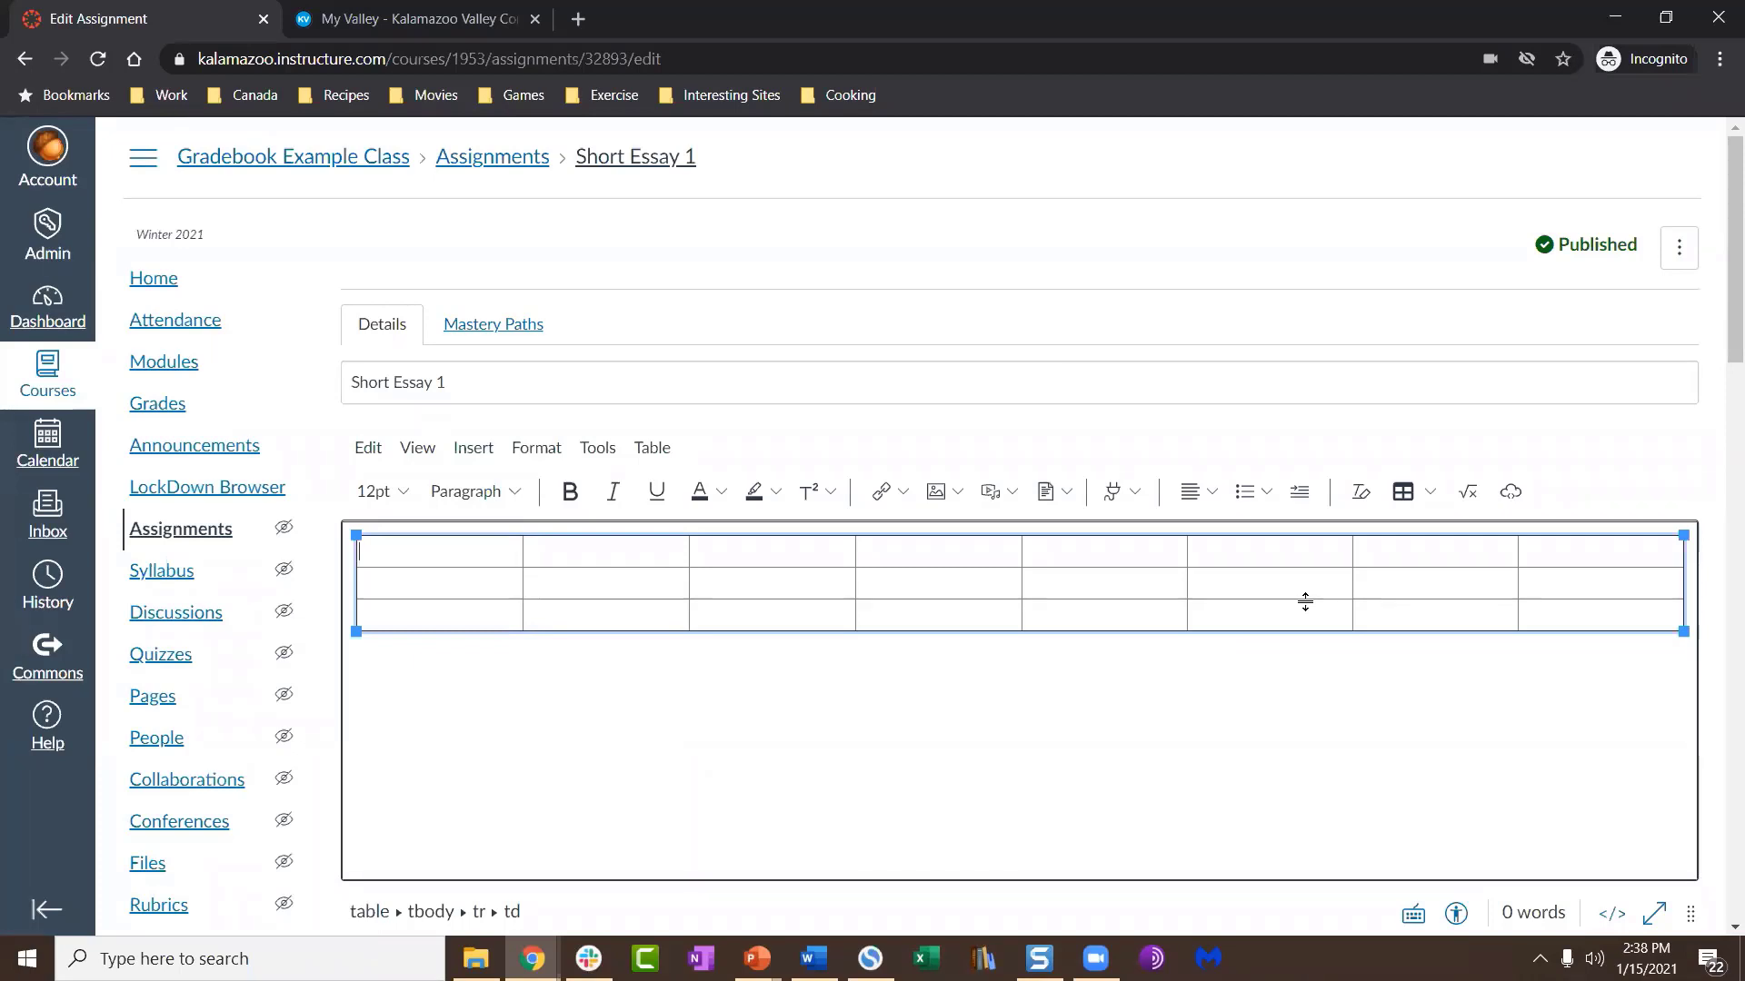
Step: Look over the table's row and column options and delete the whole table from the assignment description
left_click(1431, 498)
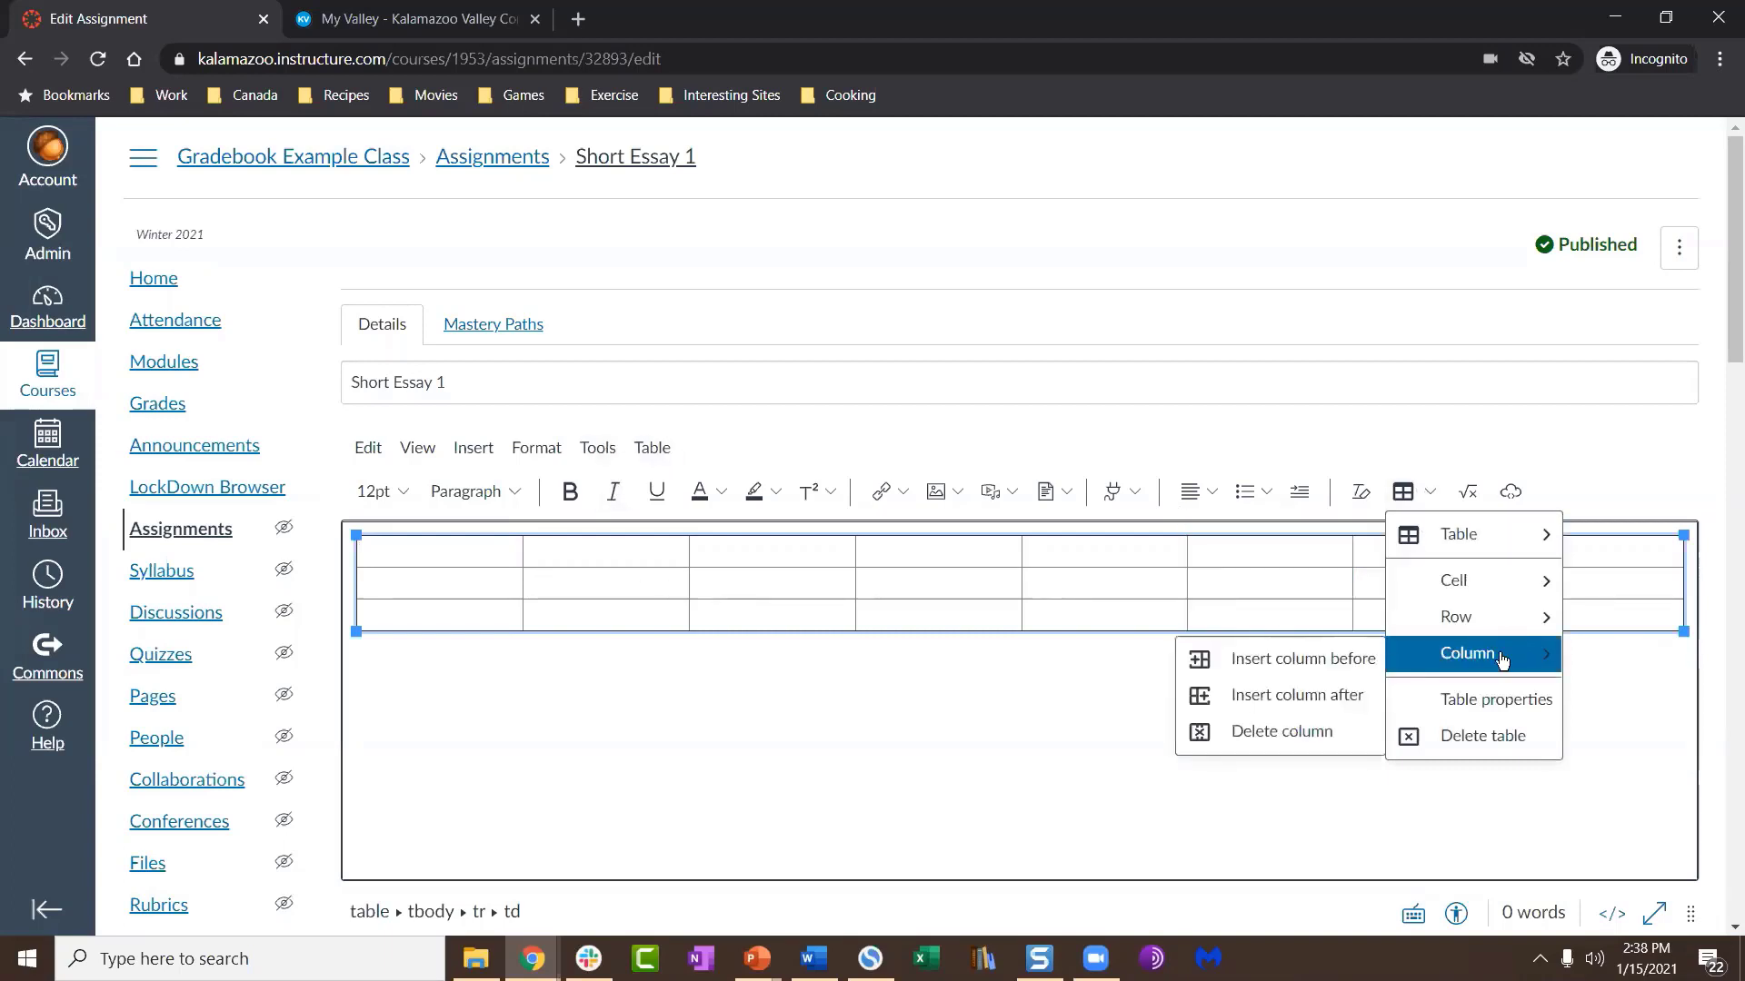
mouse_move(1449, 627)
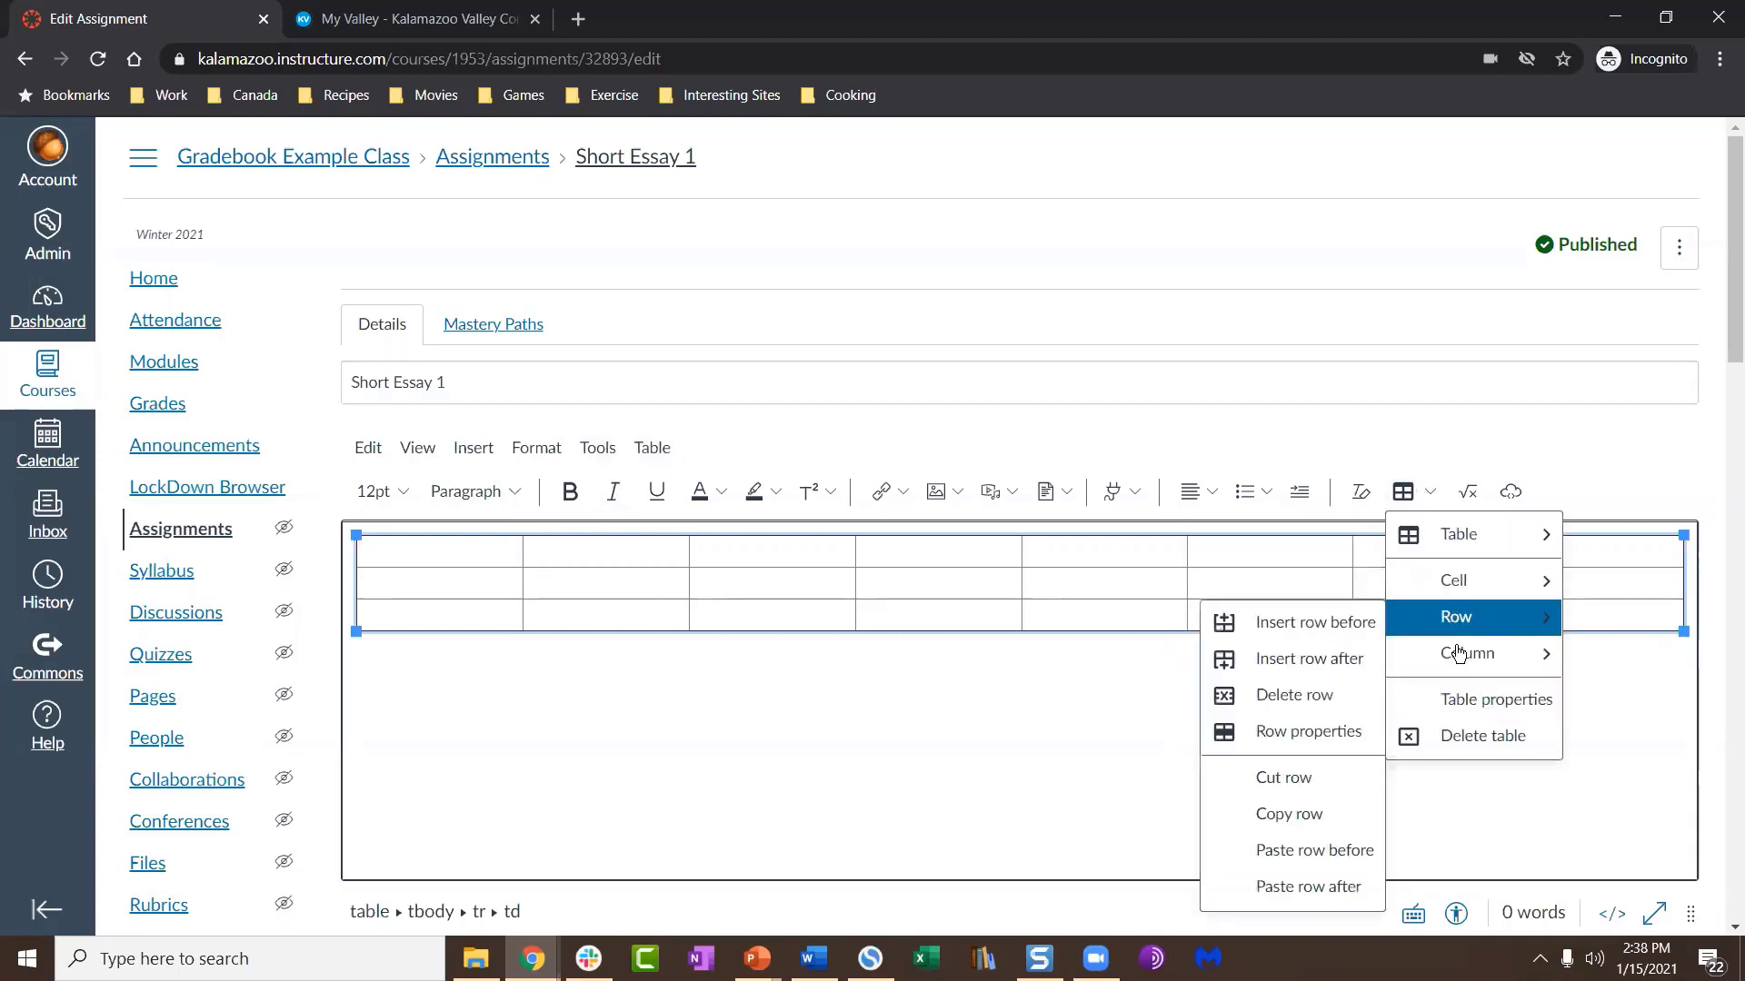
left_click(1478, 742)
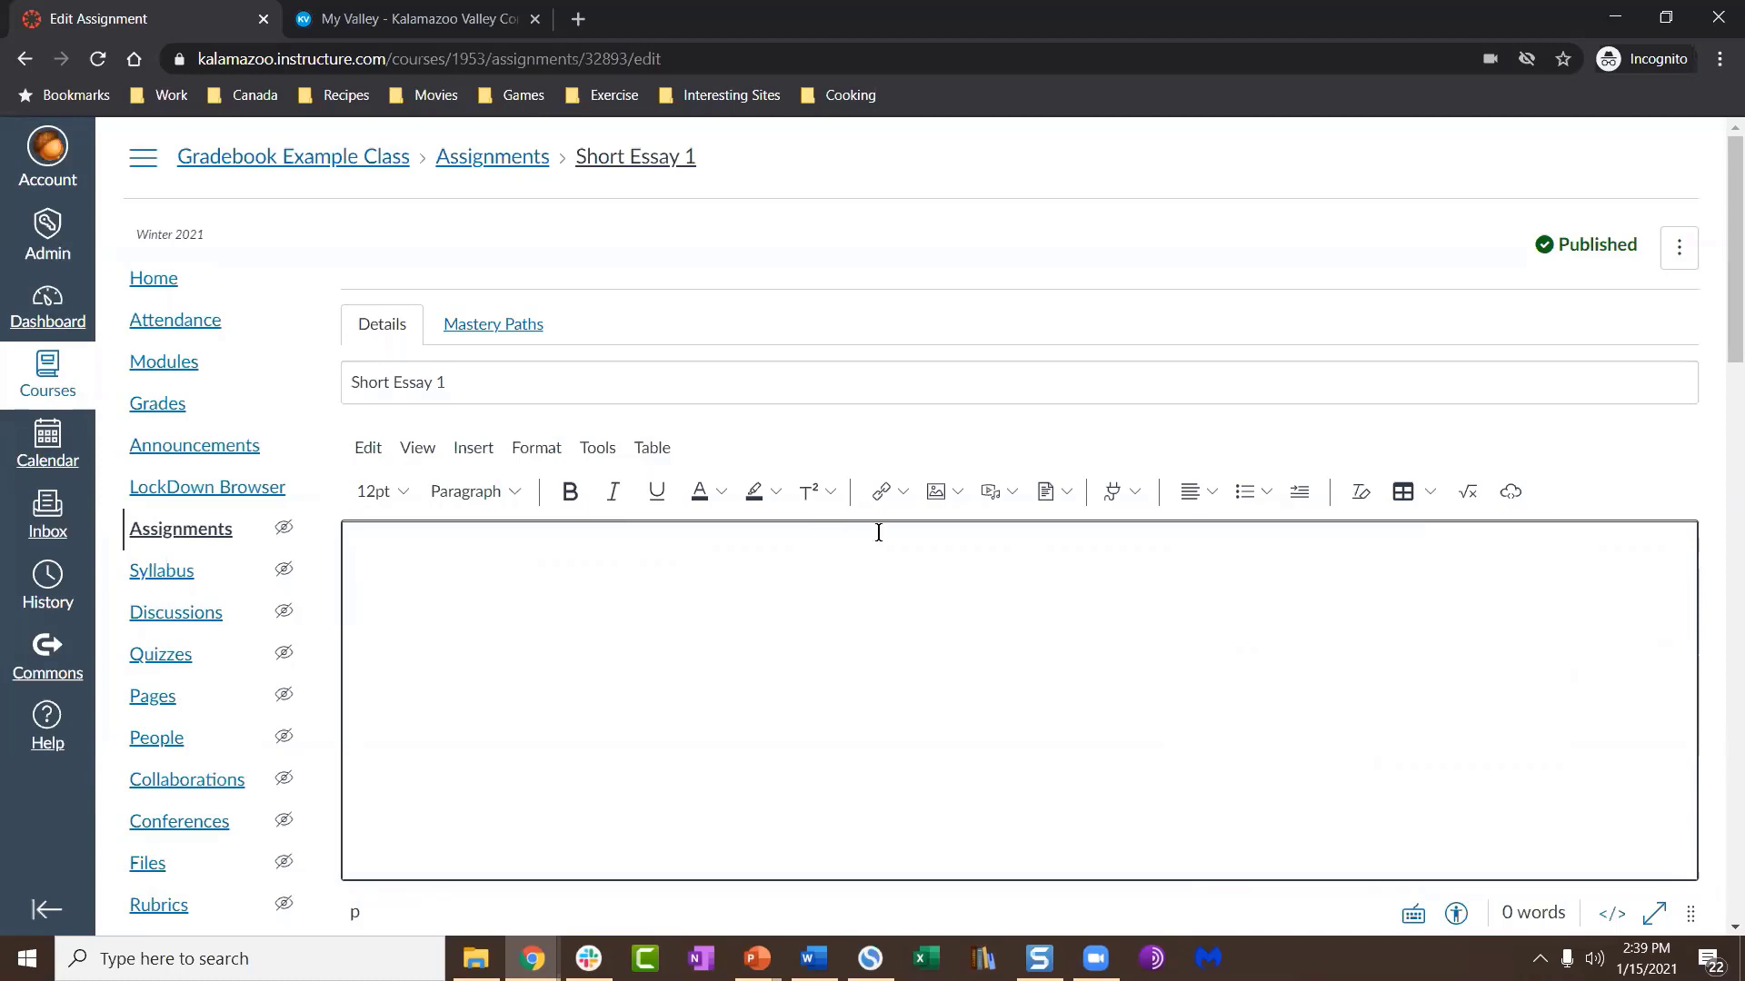
Step: Open the document upload dialog and shrink and reposition the browser window so the desktop files are within reach
left_click(1047, 496)
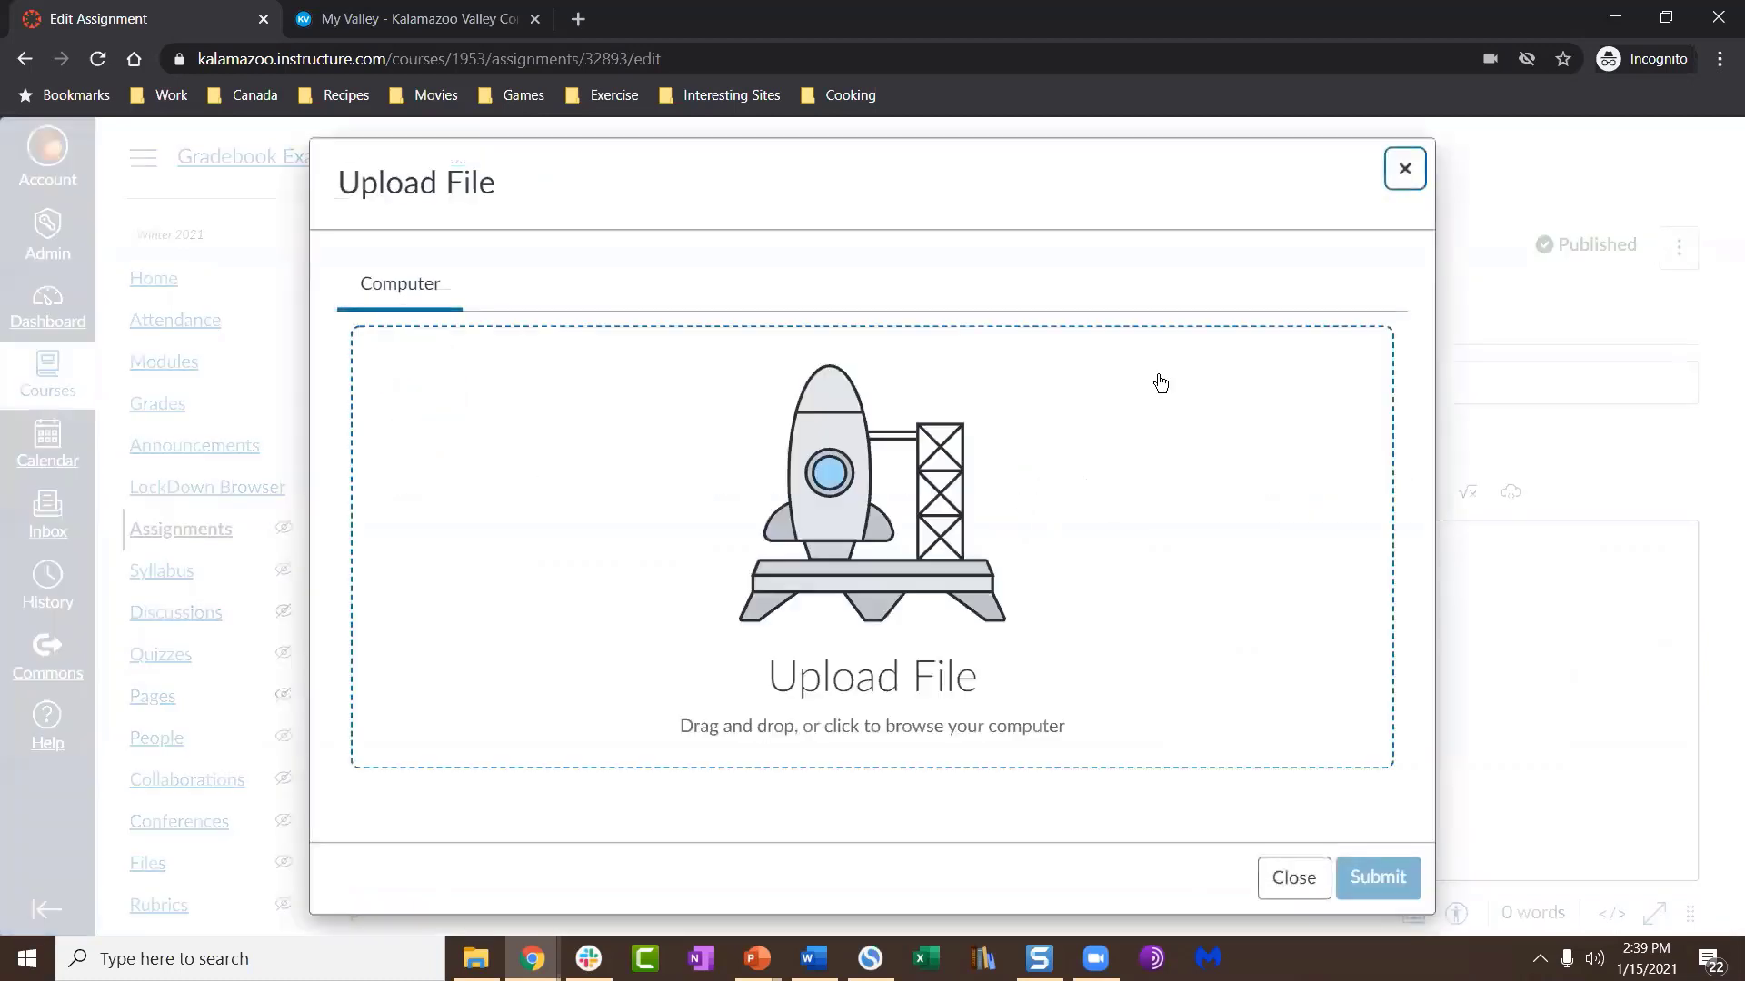
left_click(1405, 169)
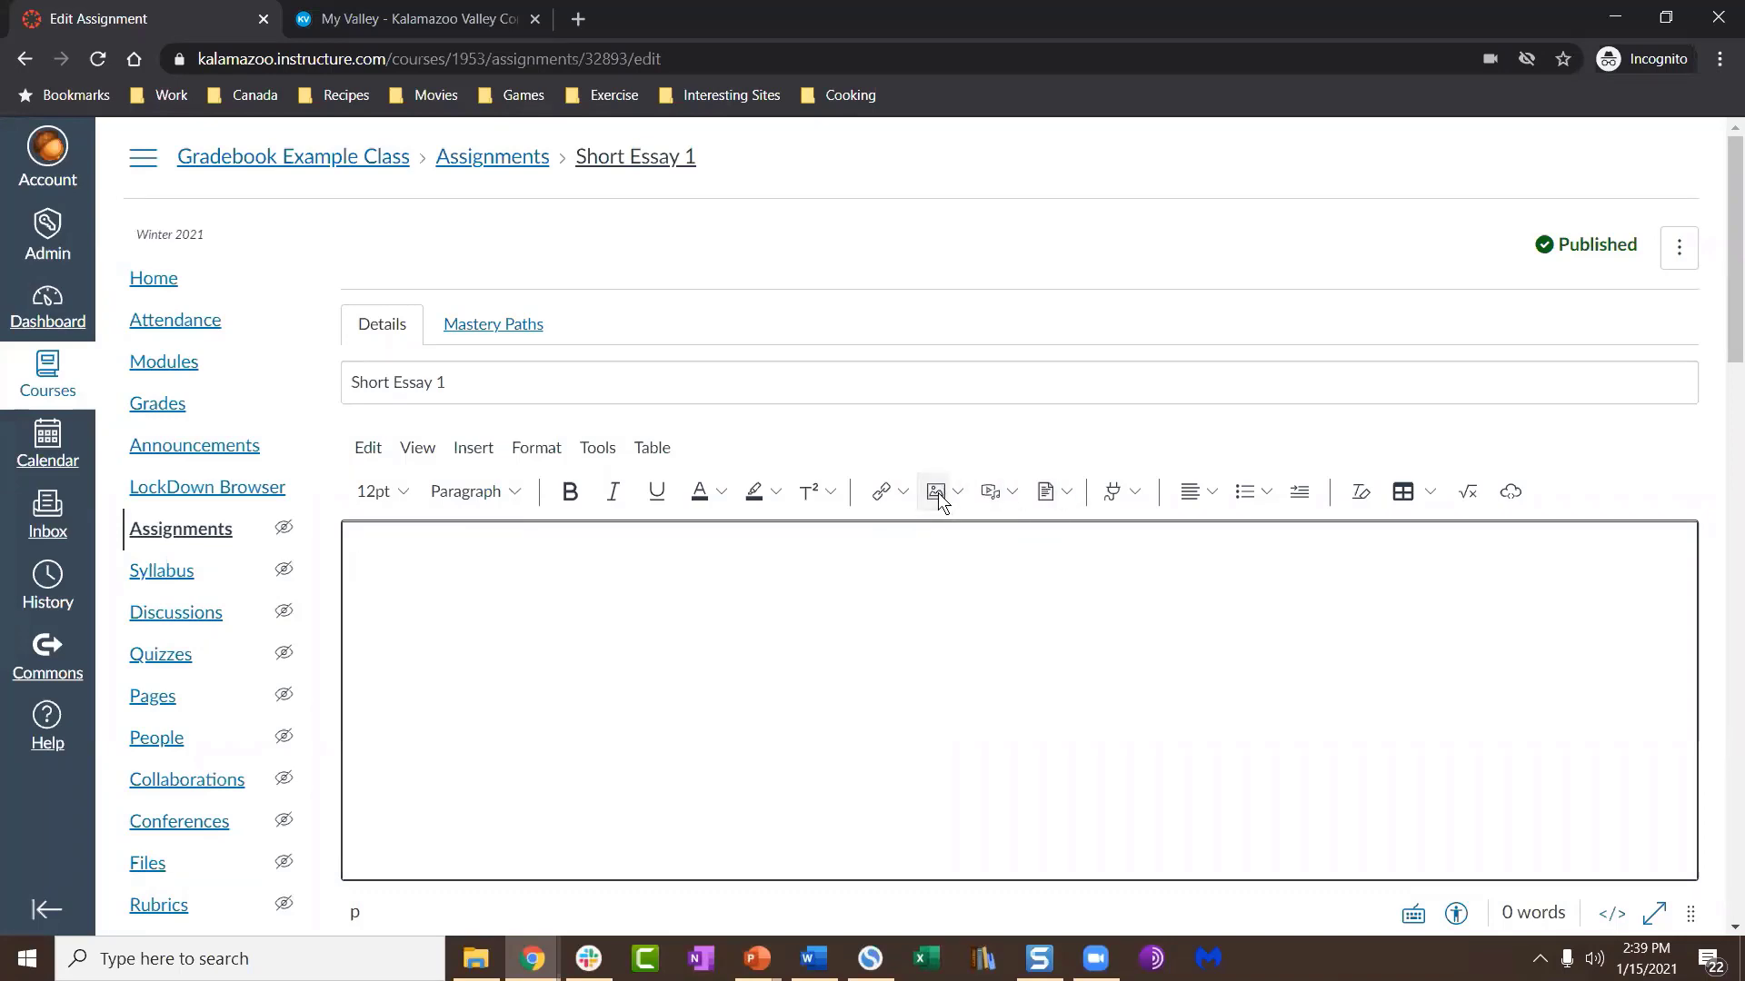
left_click(1065, 500)
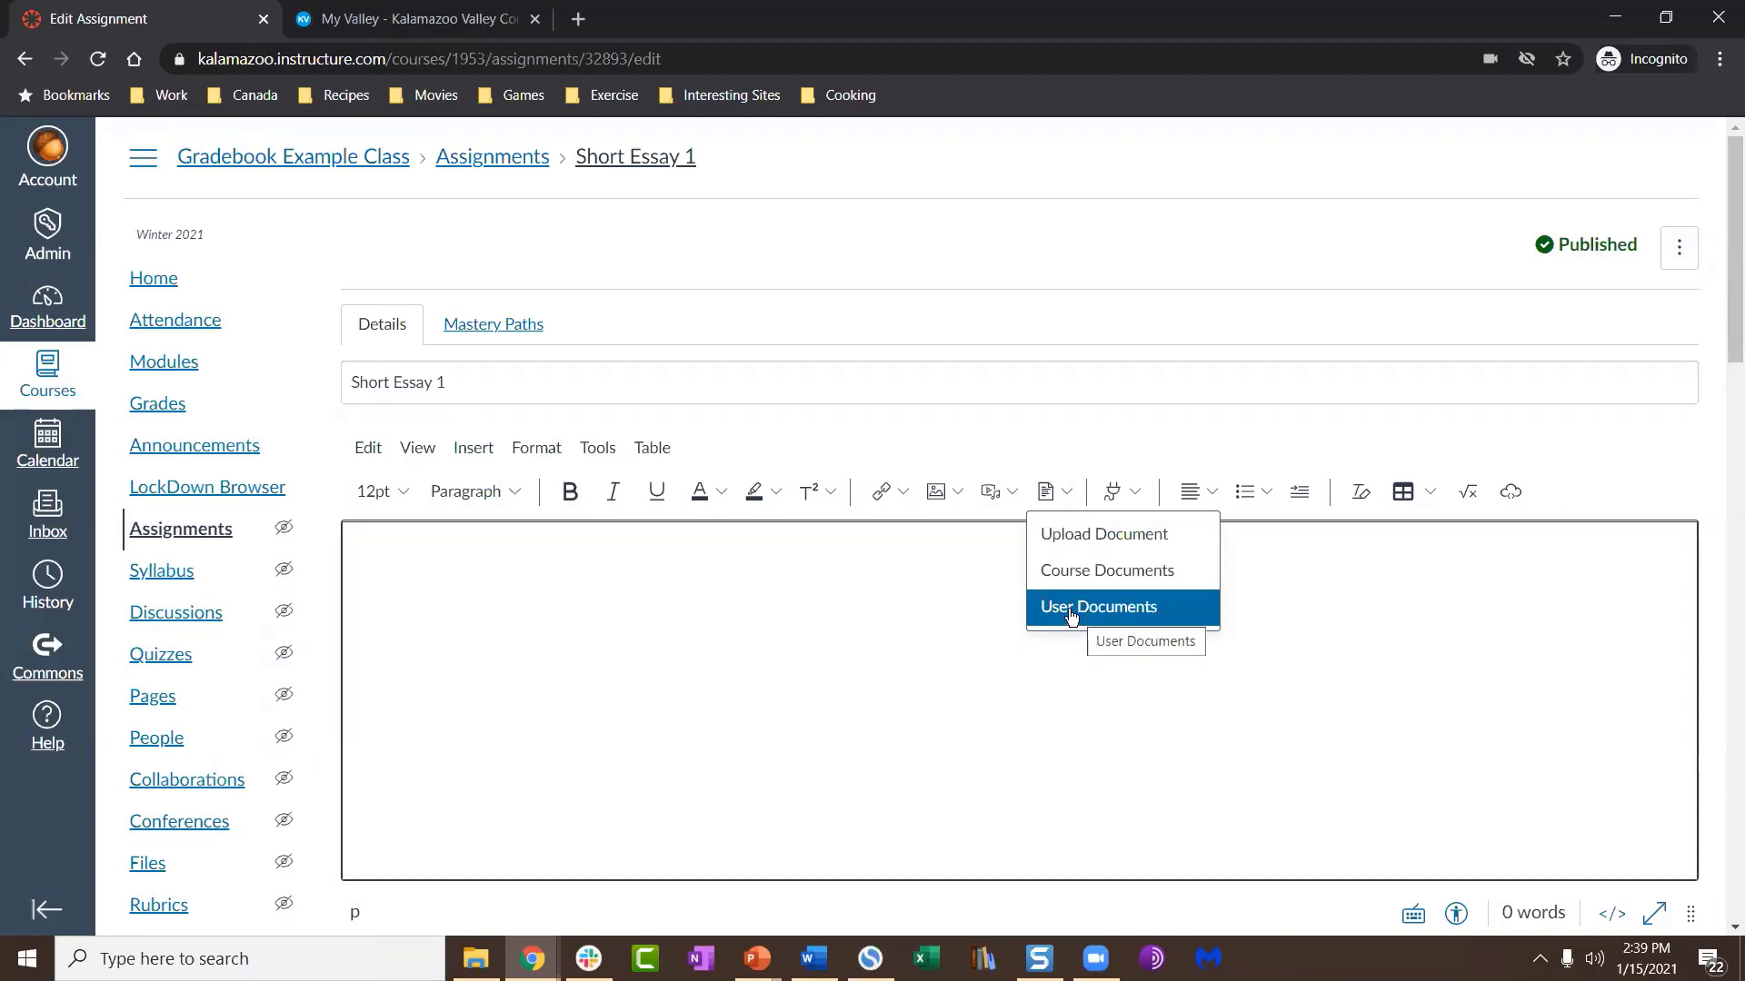
left_click(1069, 540)
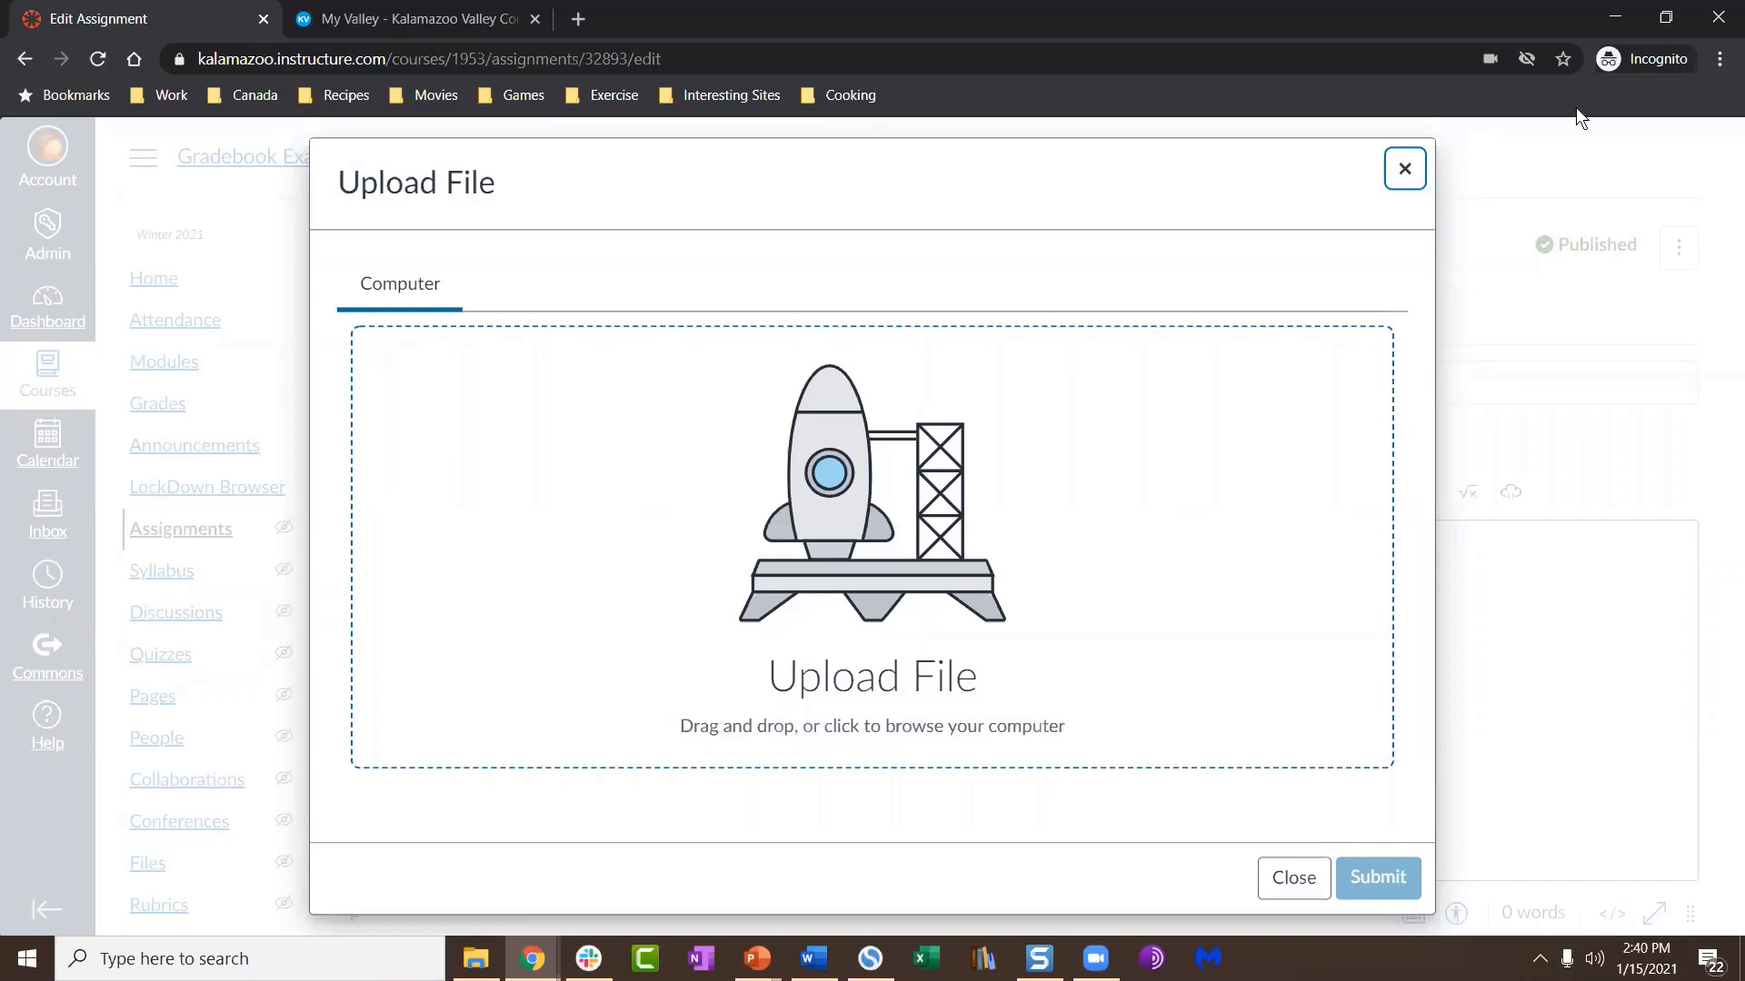
left_click(1666, 16)
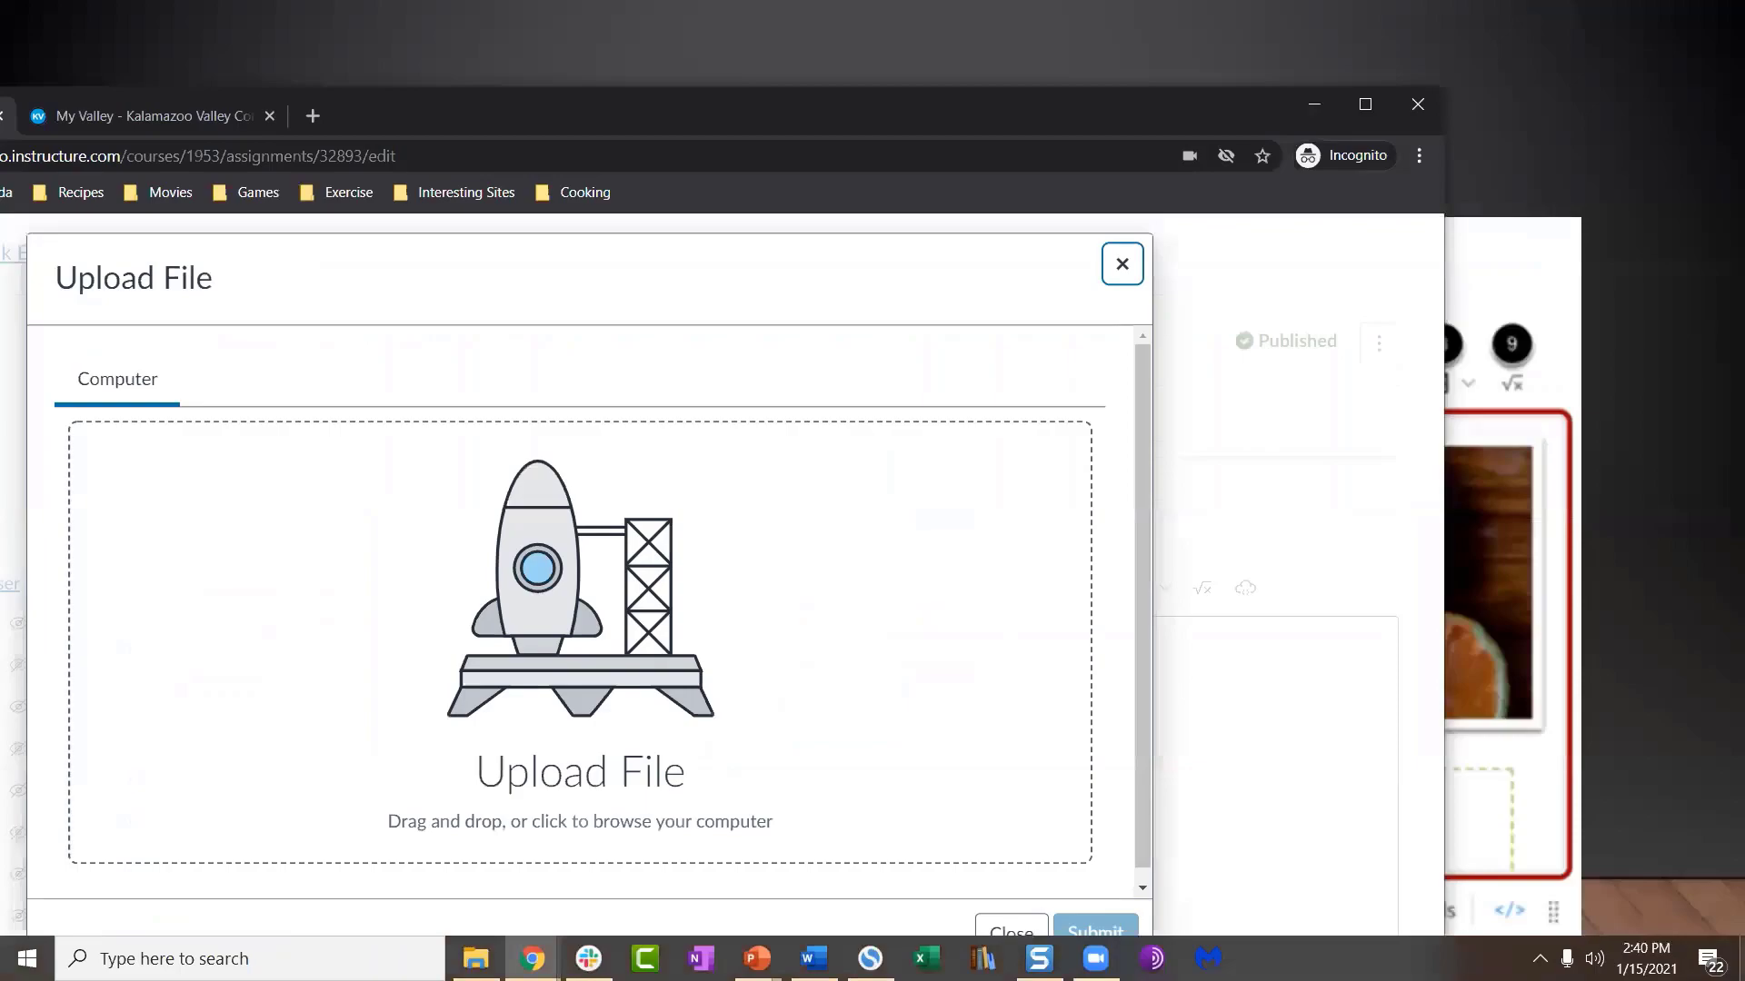
key("super+d")
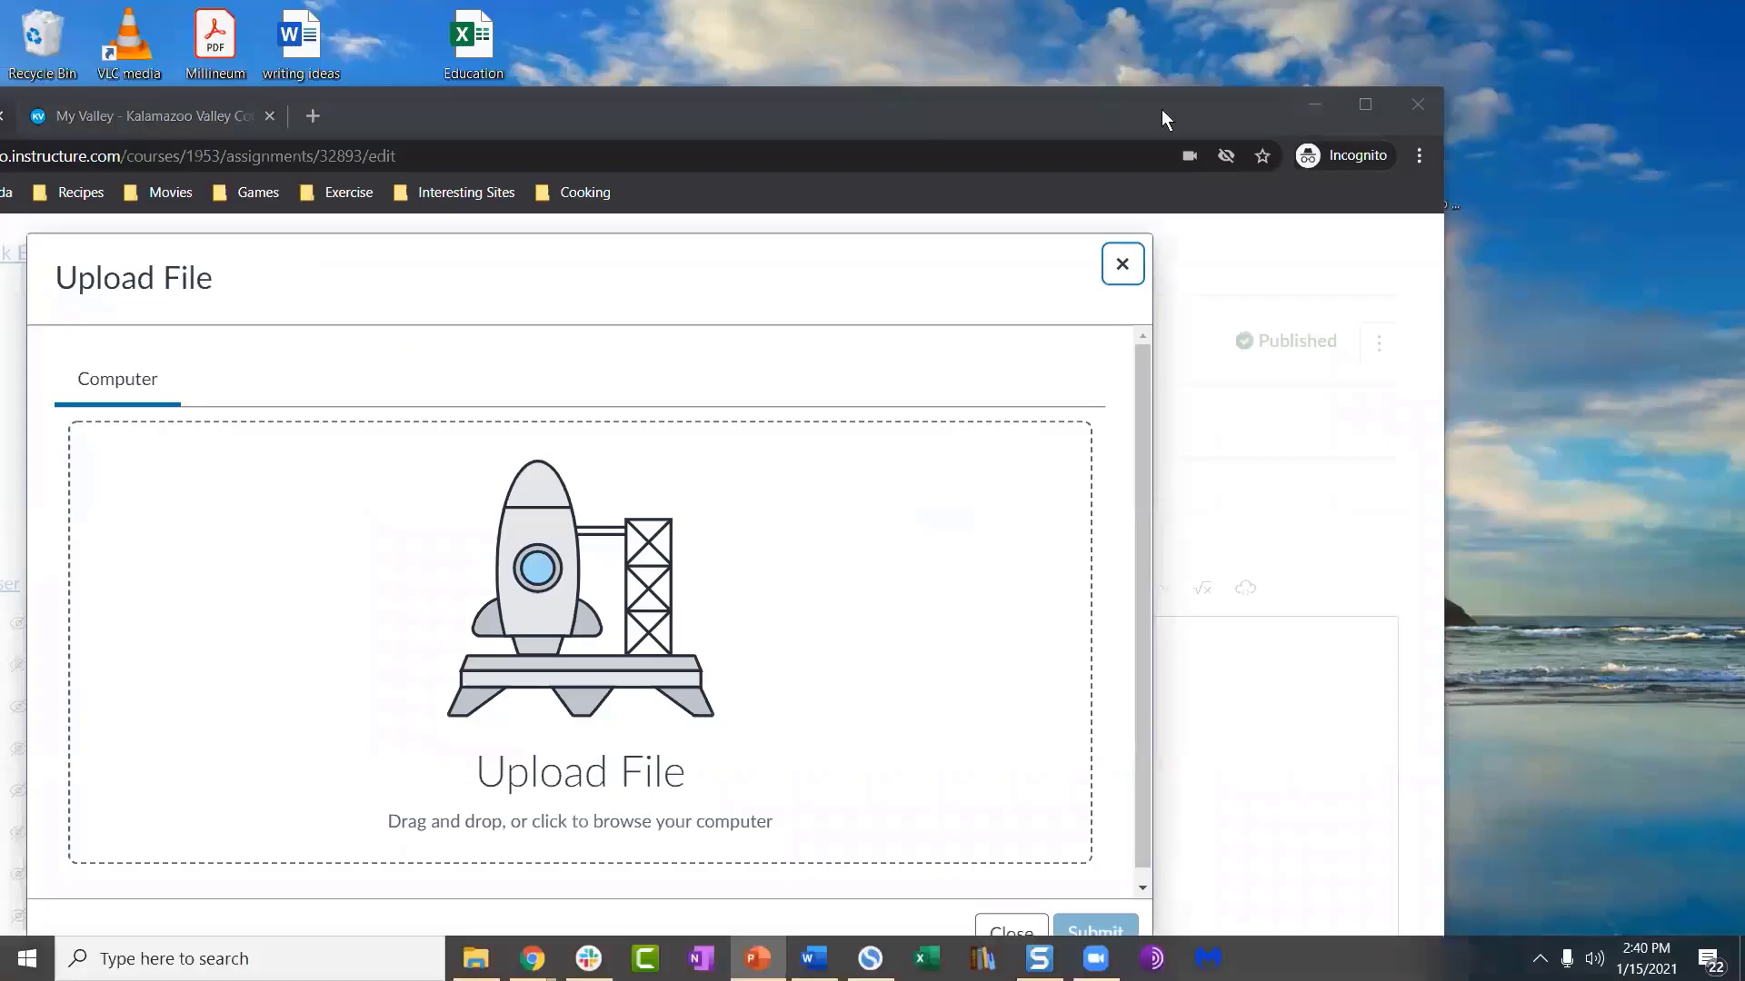
left_click(1162, 109)
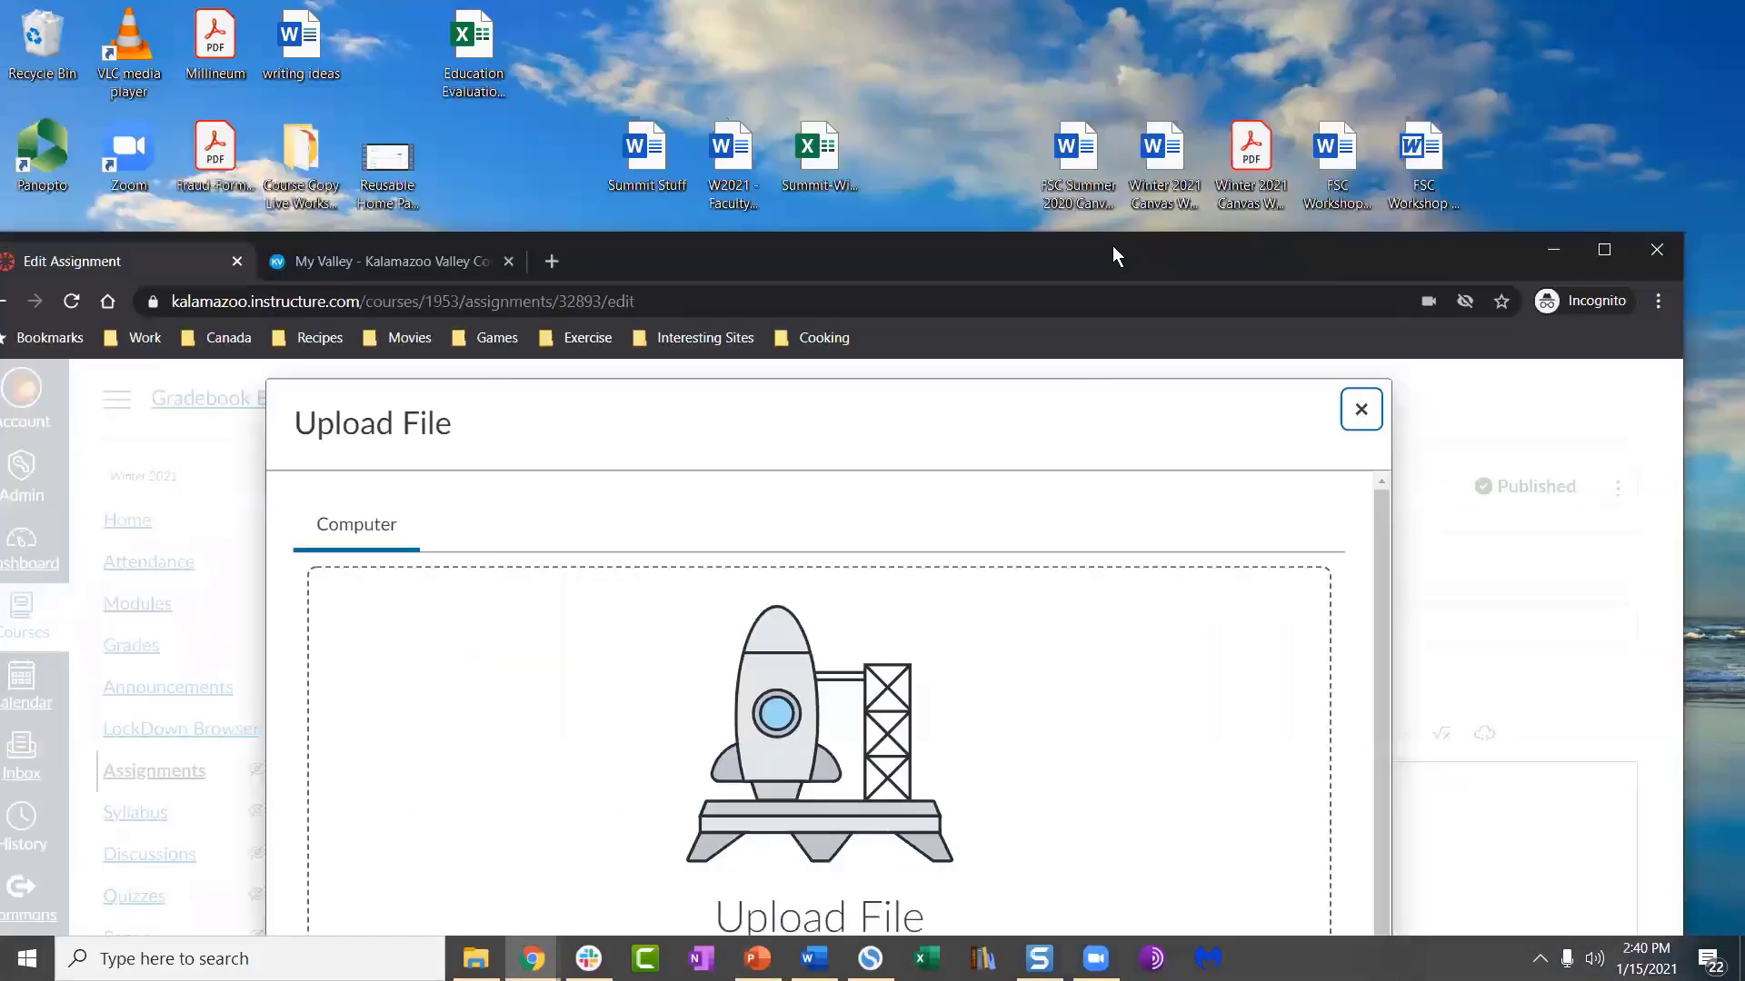
Step: Upload FSC Summer 2020 Canvas Workshops.docx from the desktop into the description and restore the browser to full size
left_click_drag(925, 636, 837, 716)
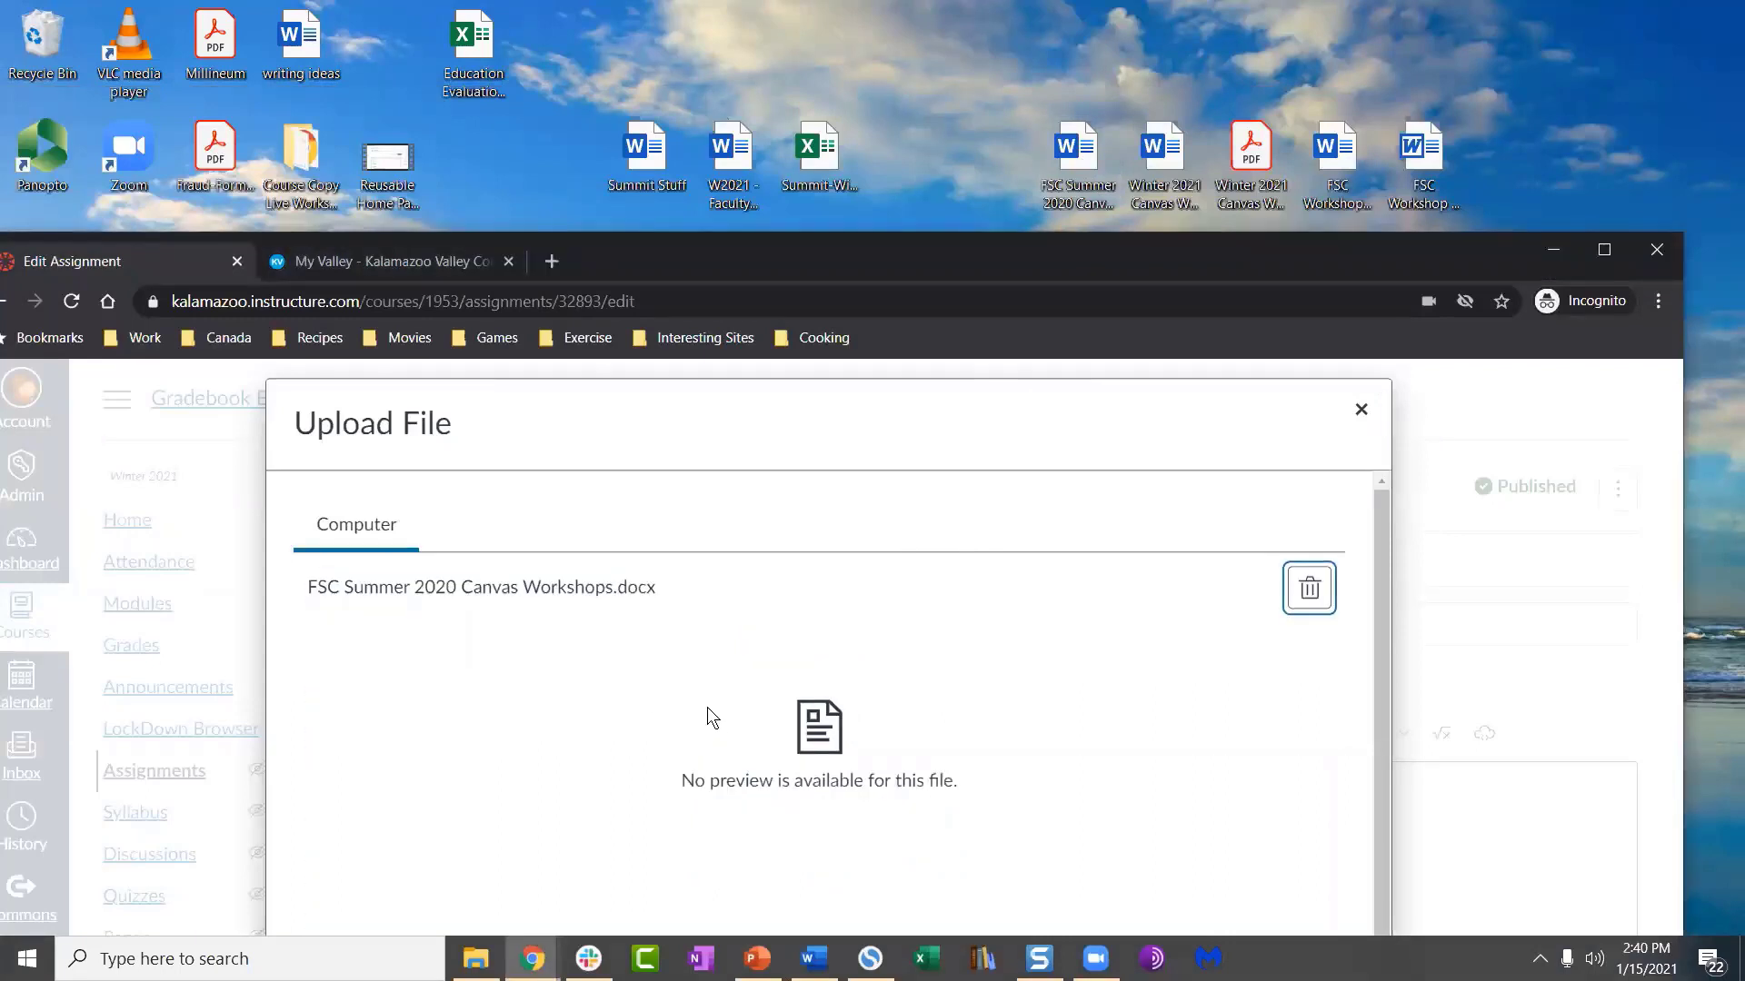
scroll(723, 715, "down", 1)
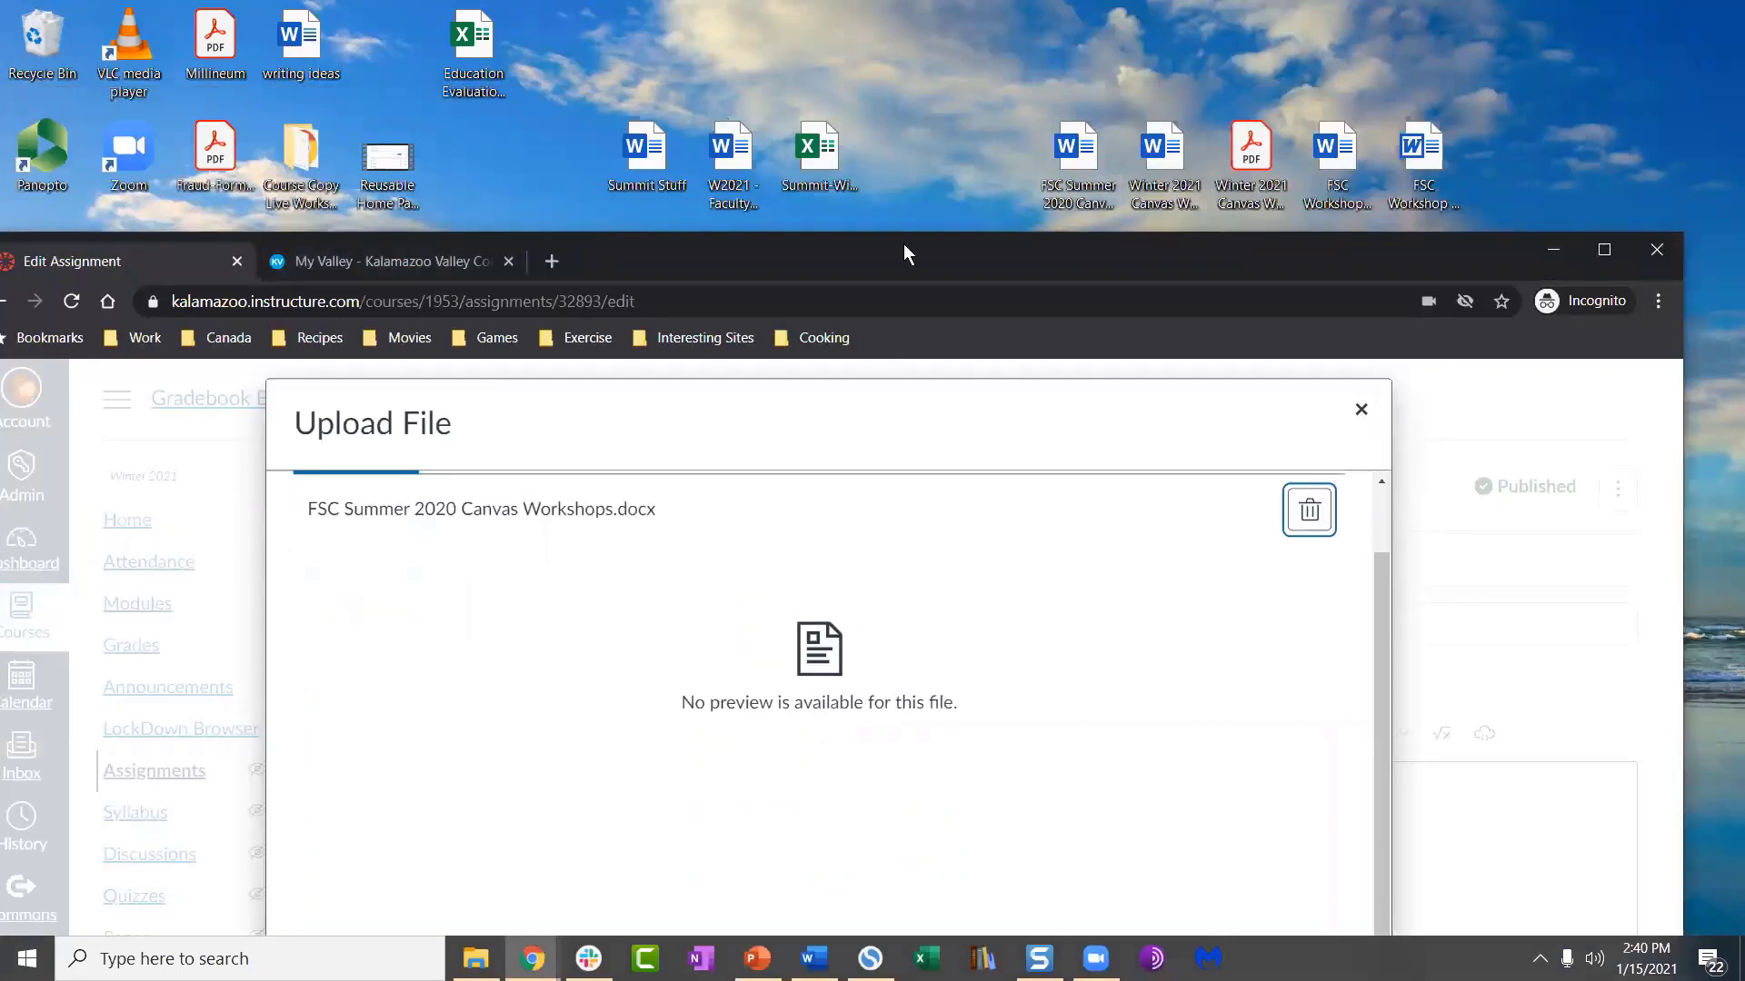
left_click_drag(902, 247, 905, 2)
left_click(1384, 878)
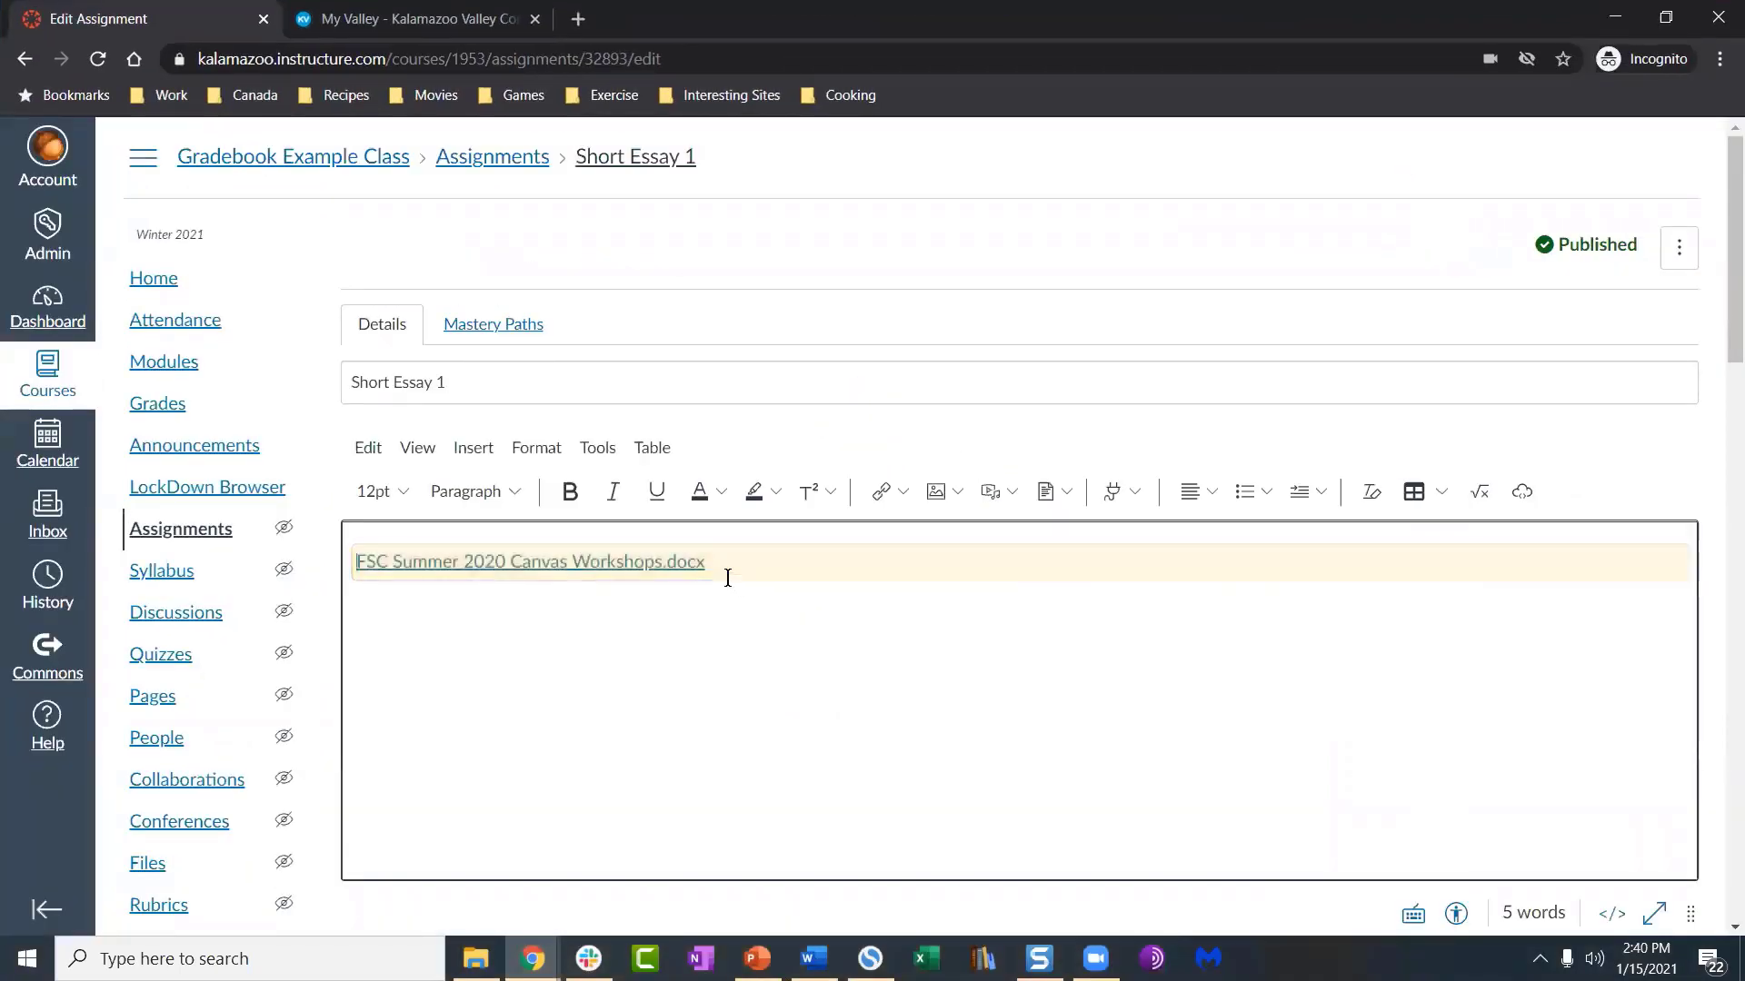
Step: Set the document link in the description to automatically open an in-line preview, leaving the preview enabled
triple_click(731, 561)
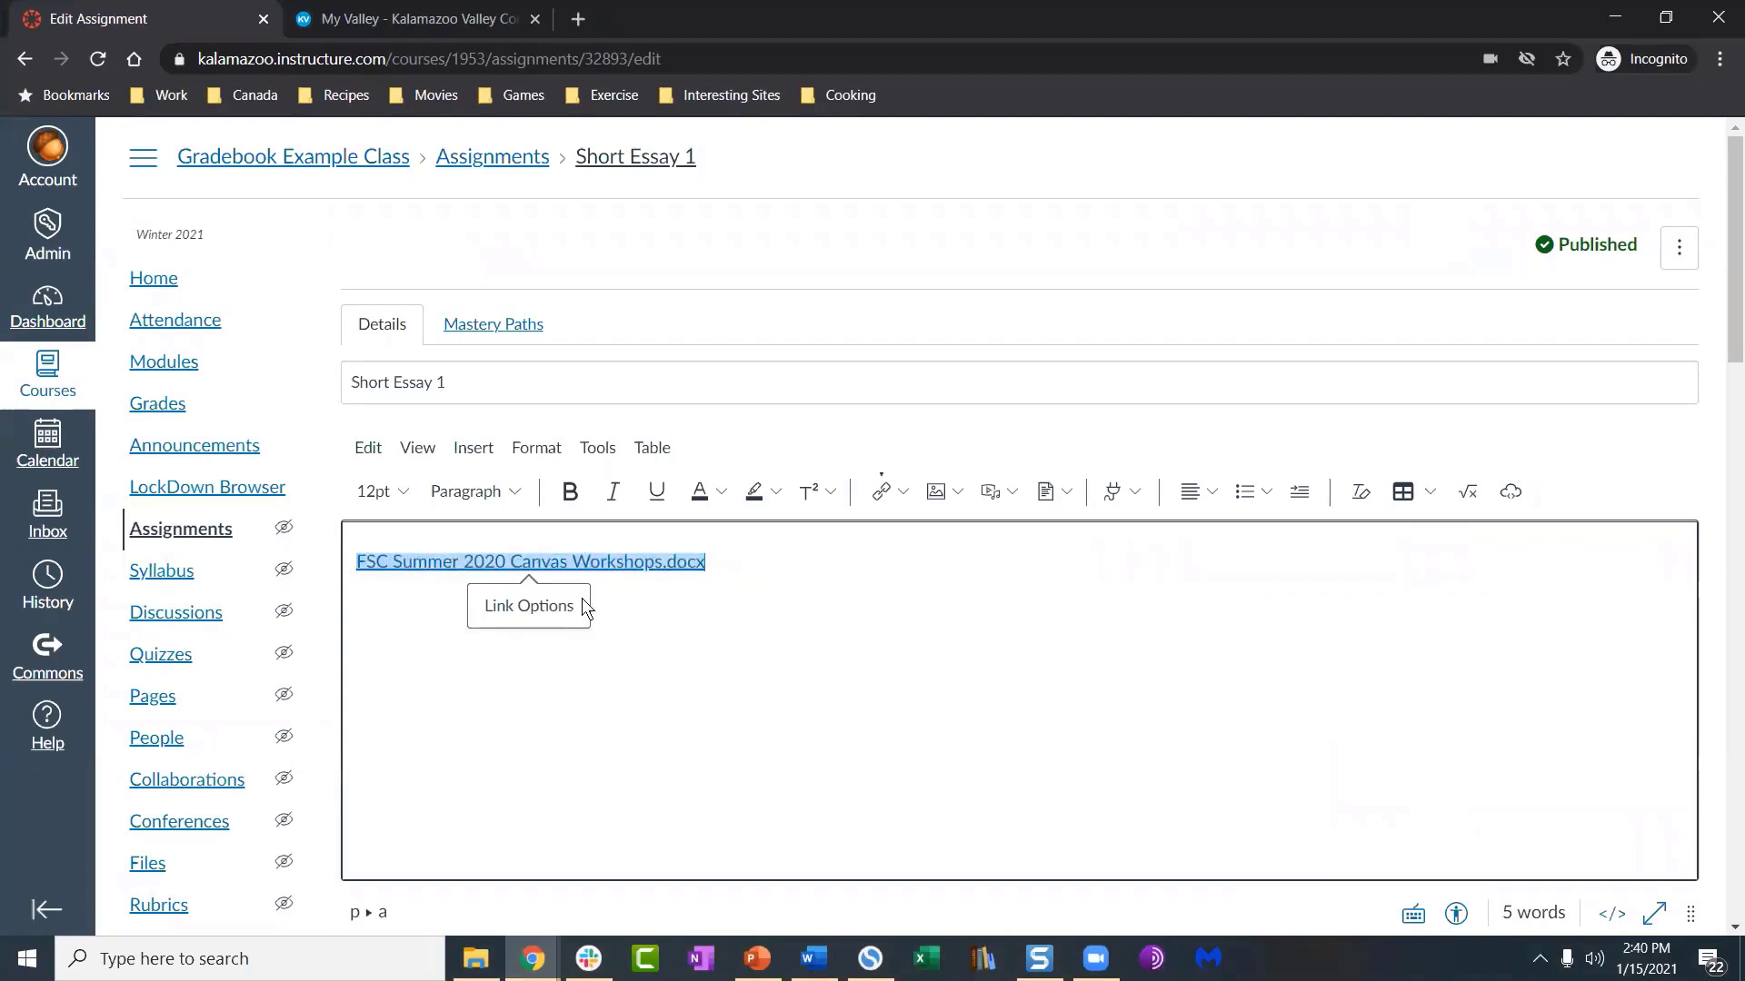
left_click(549, 606)
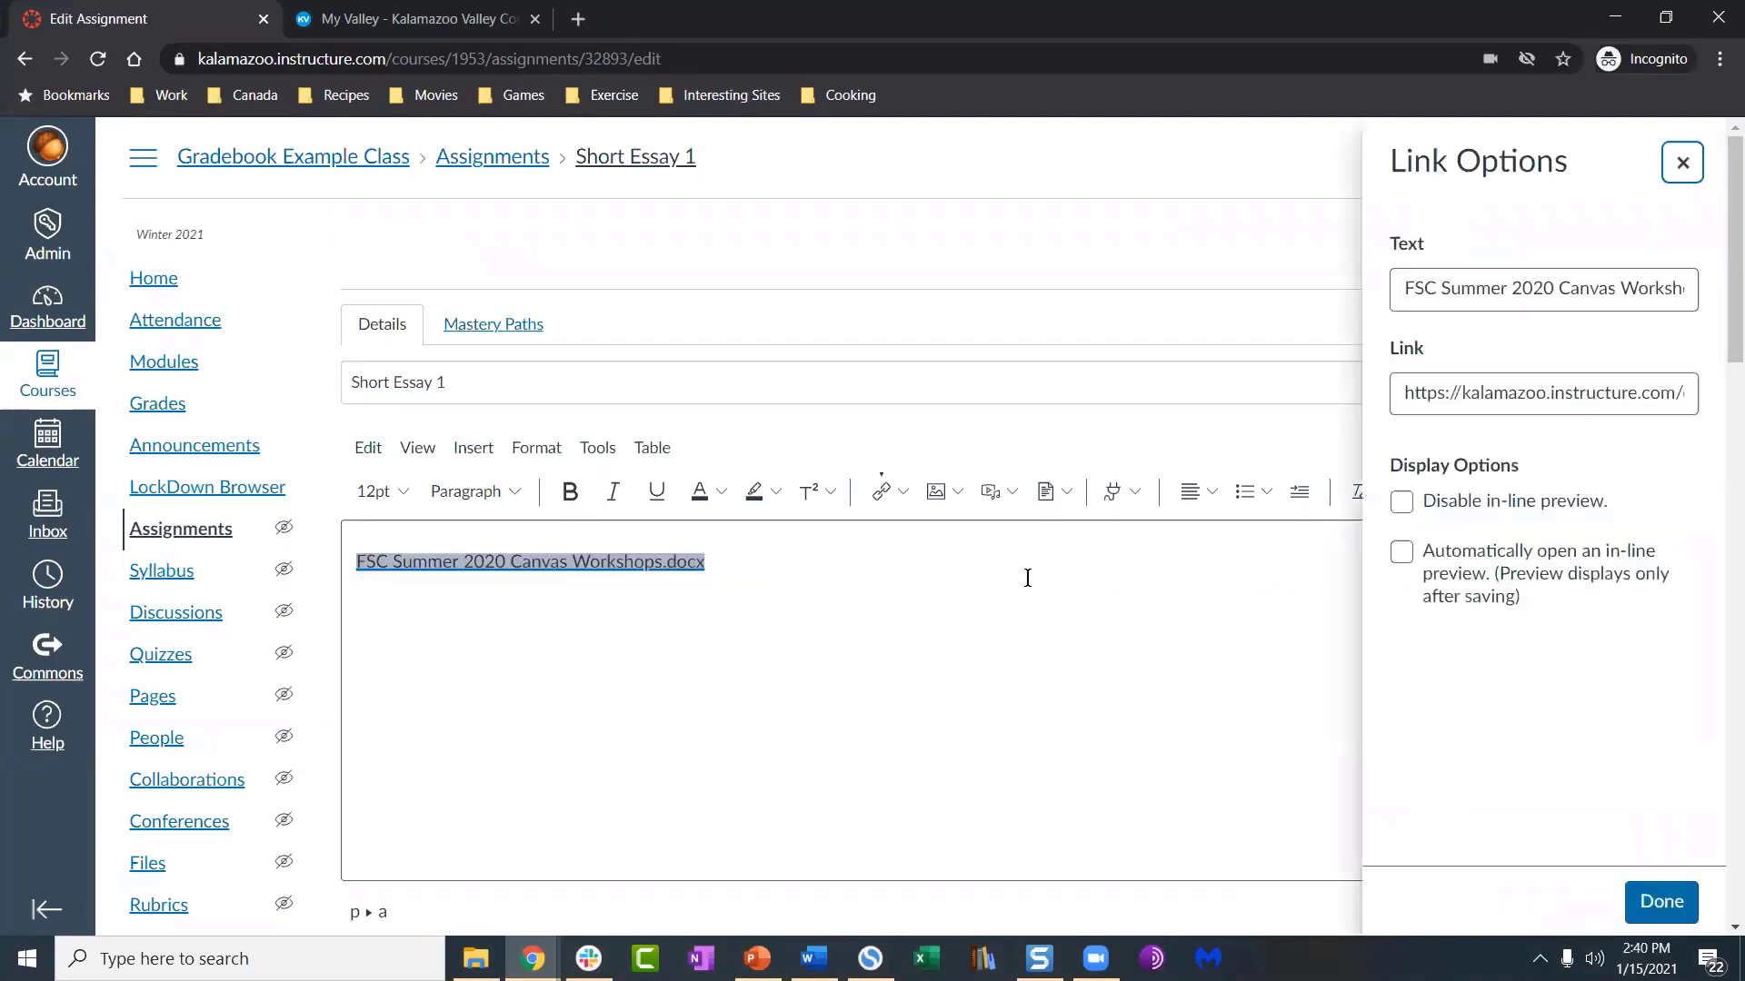
left_click(1402, 503)
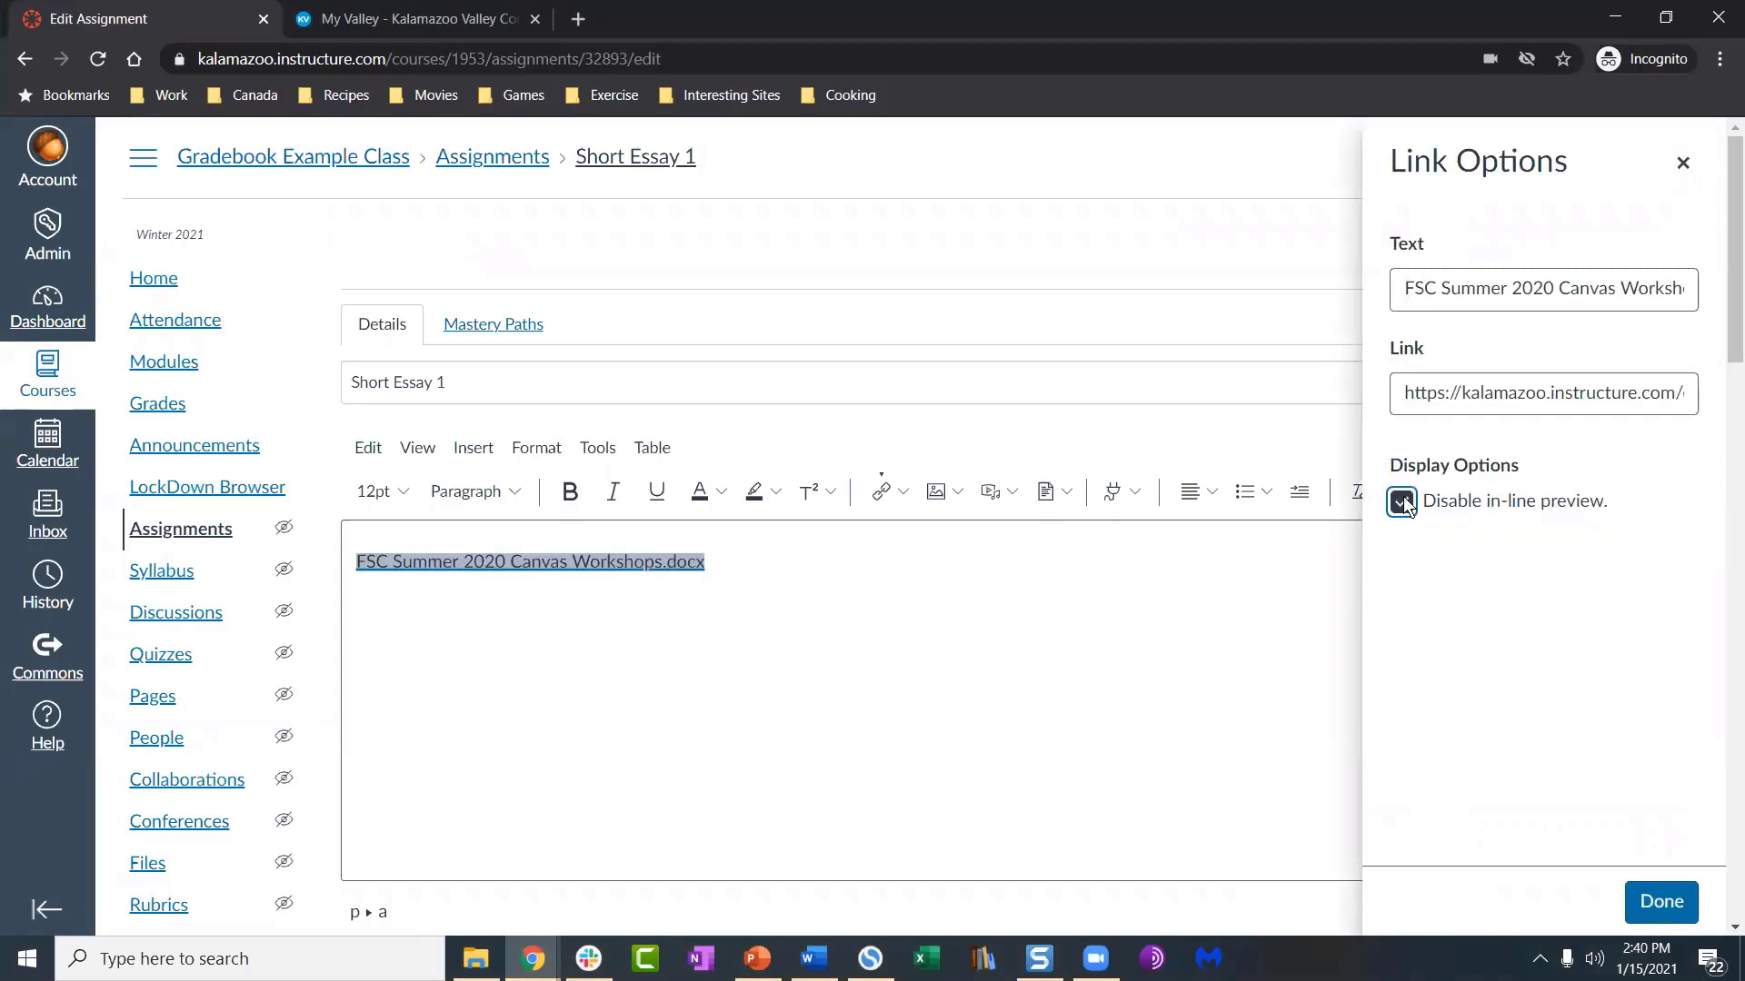
left_click(1403, 500)
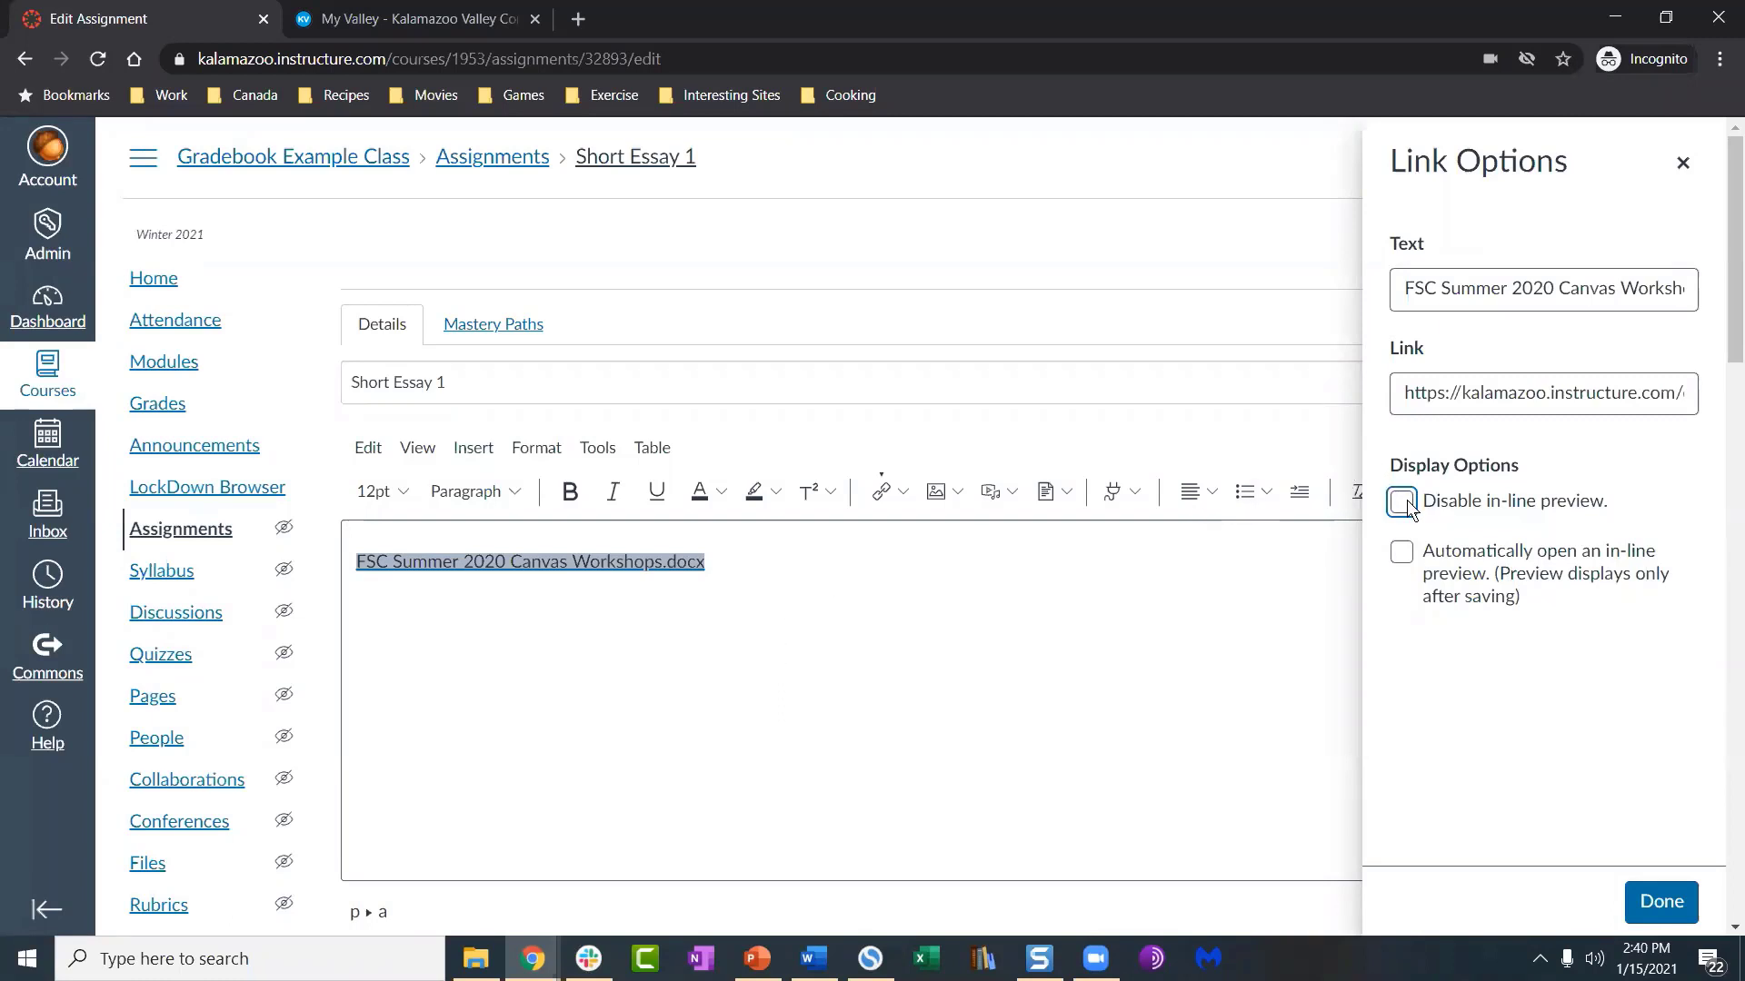
left_click(1402, 554)
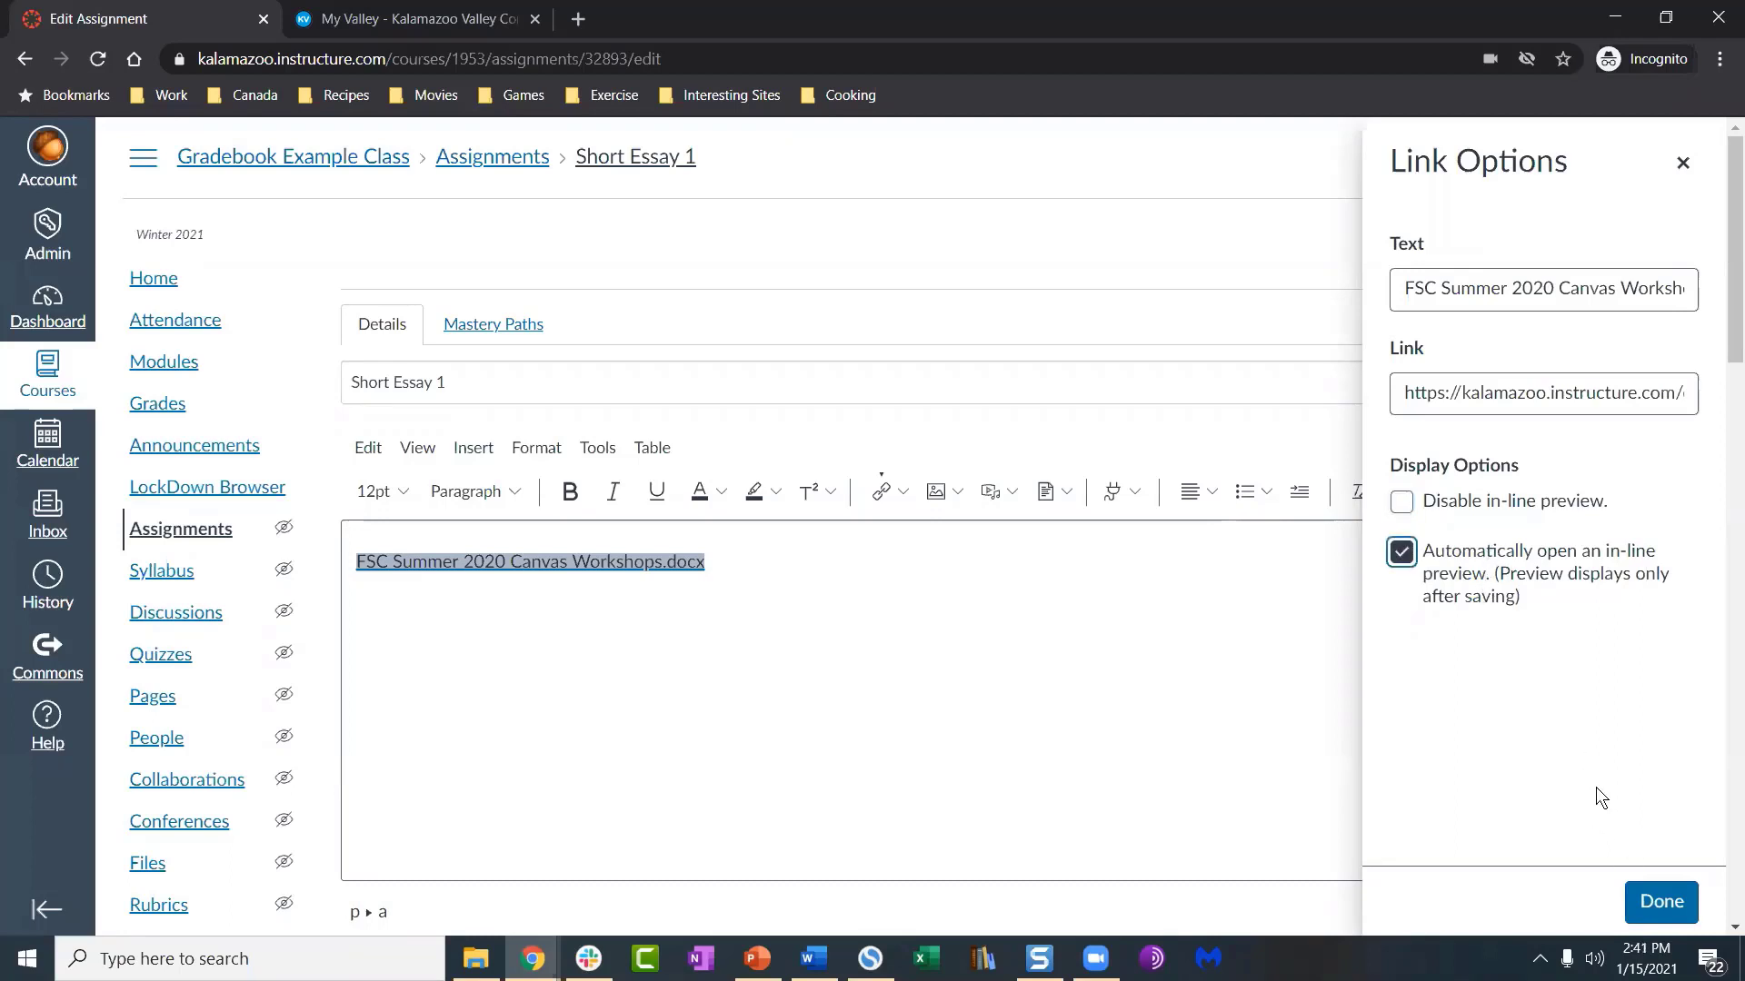
left_click(1660, 902)
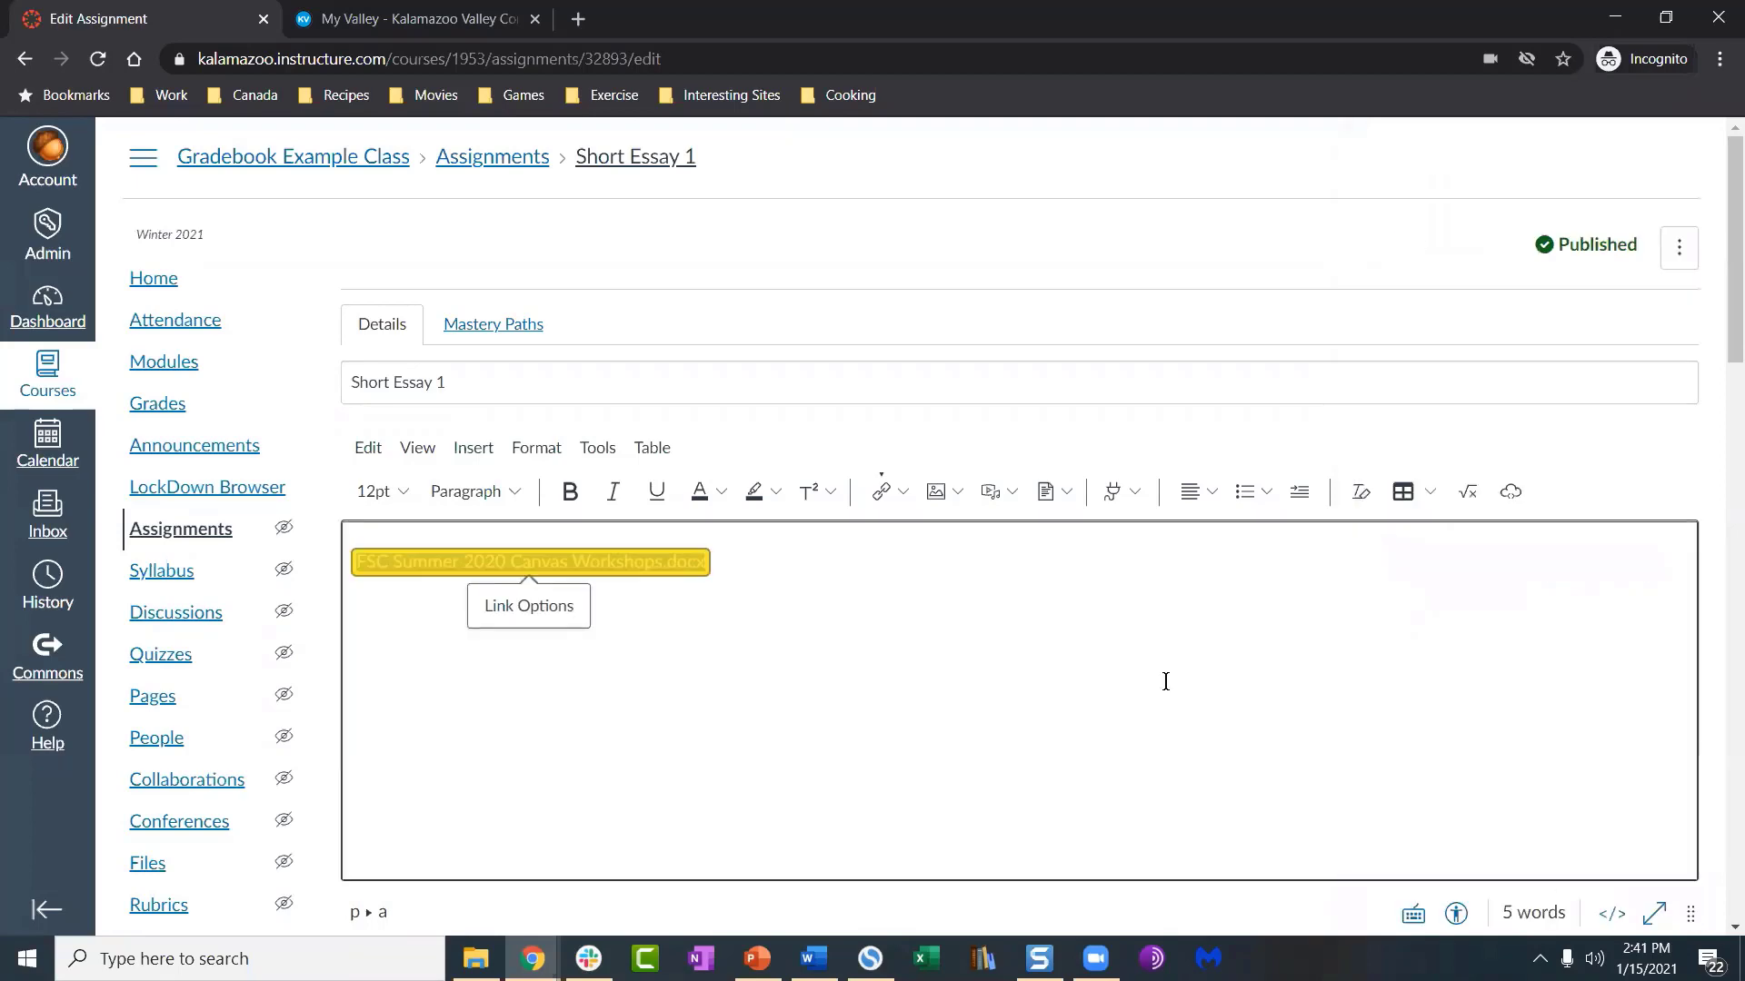
Step: Save the Short Essay 1 assignment and display it in Student View
scroll(959, 596, "down", 20)
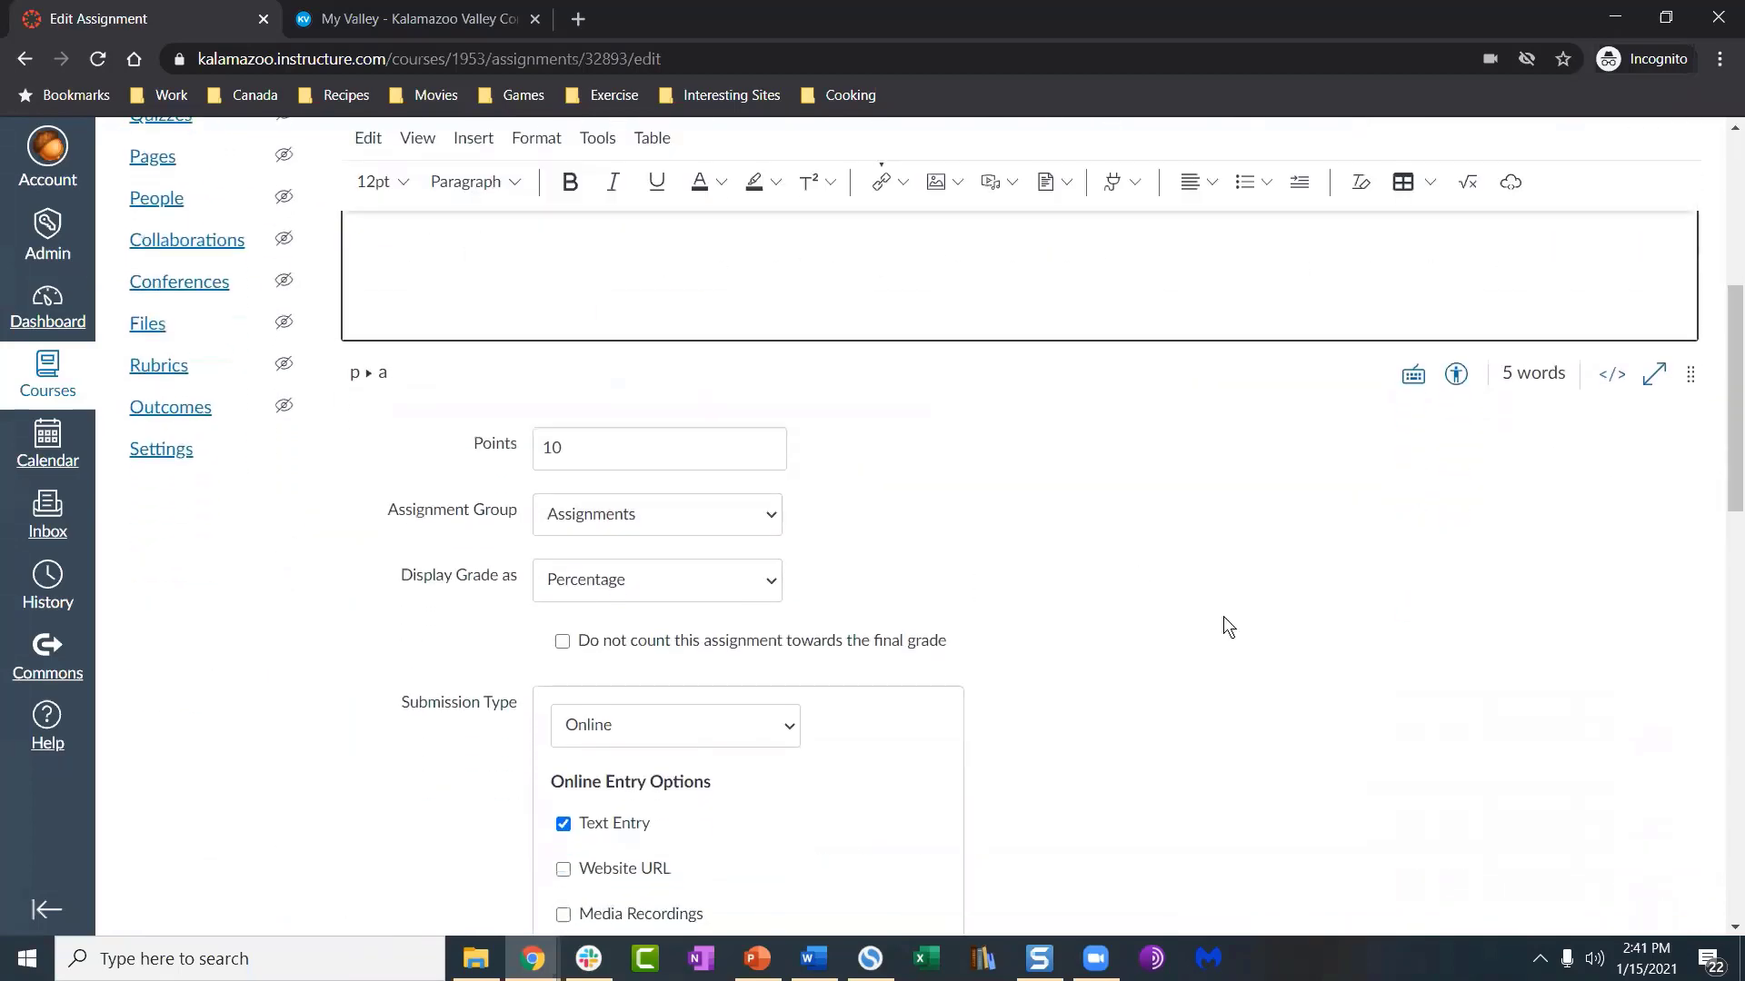
left_click(1650, 838)
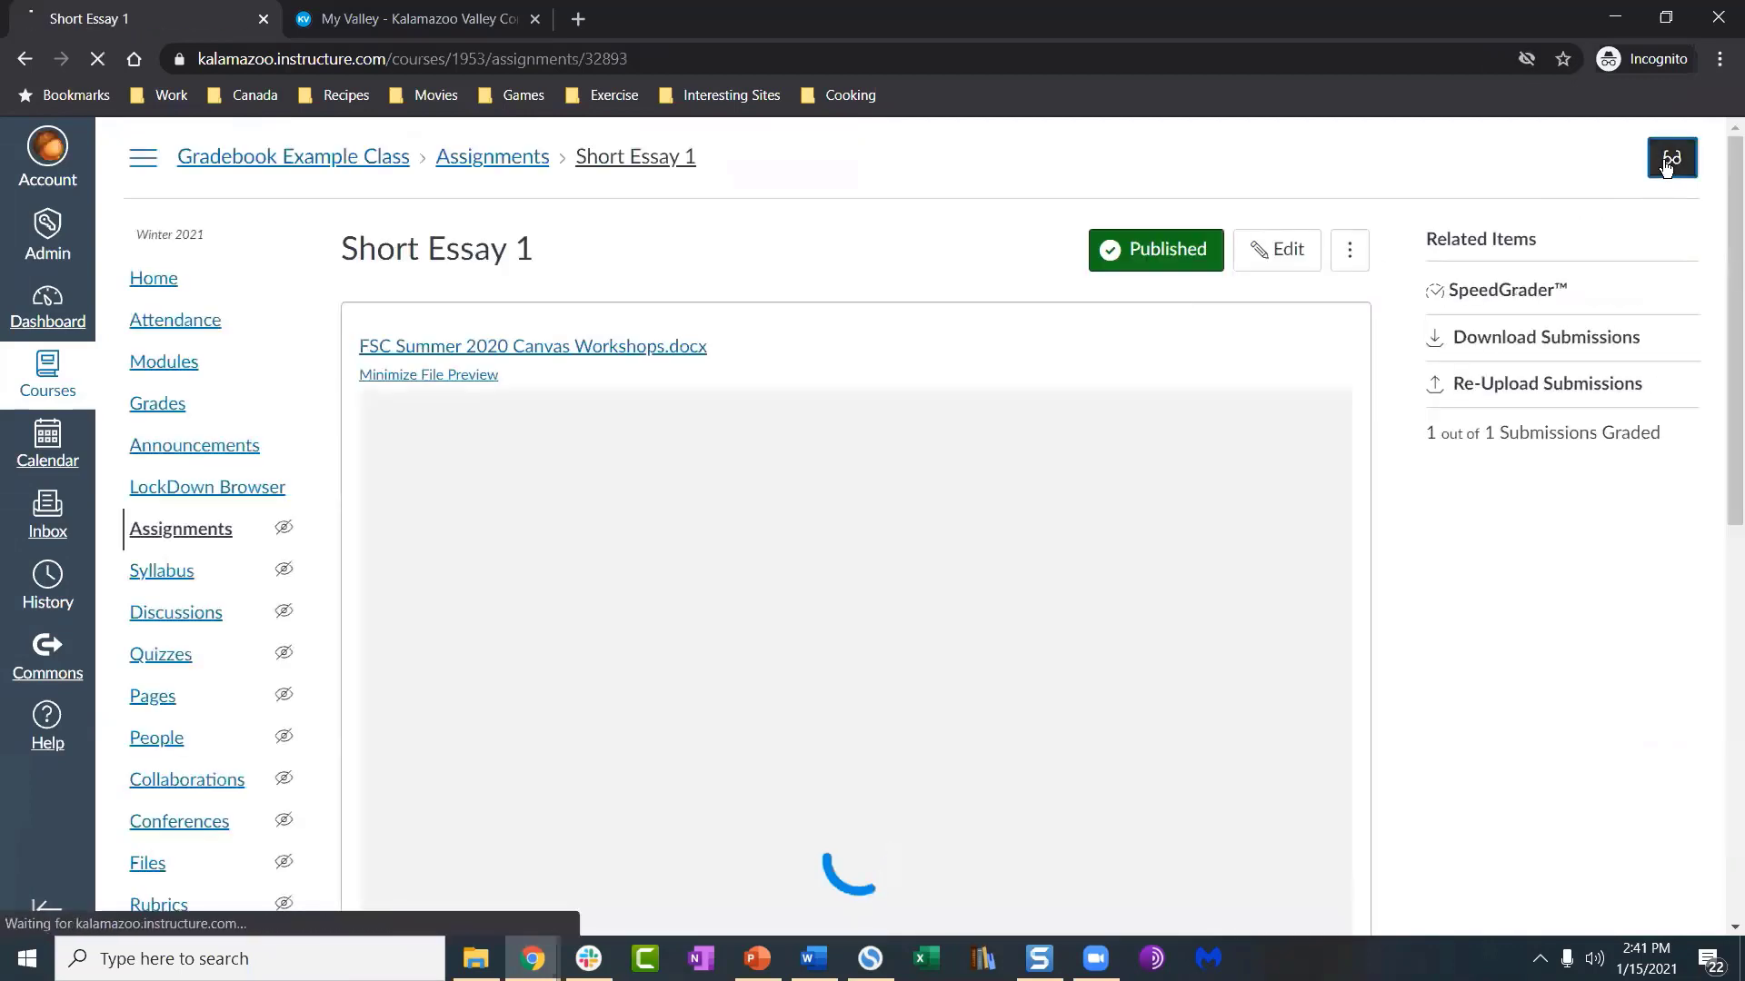
left_click(1668, 162)
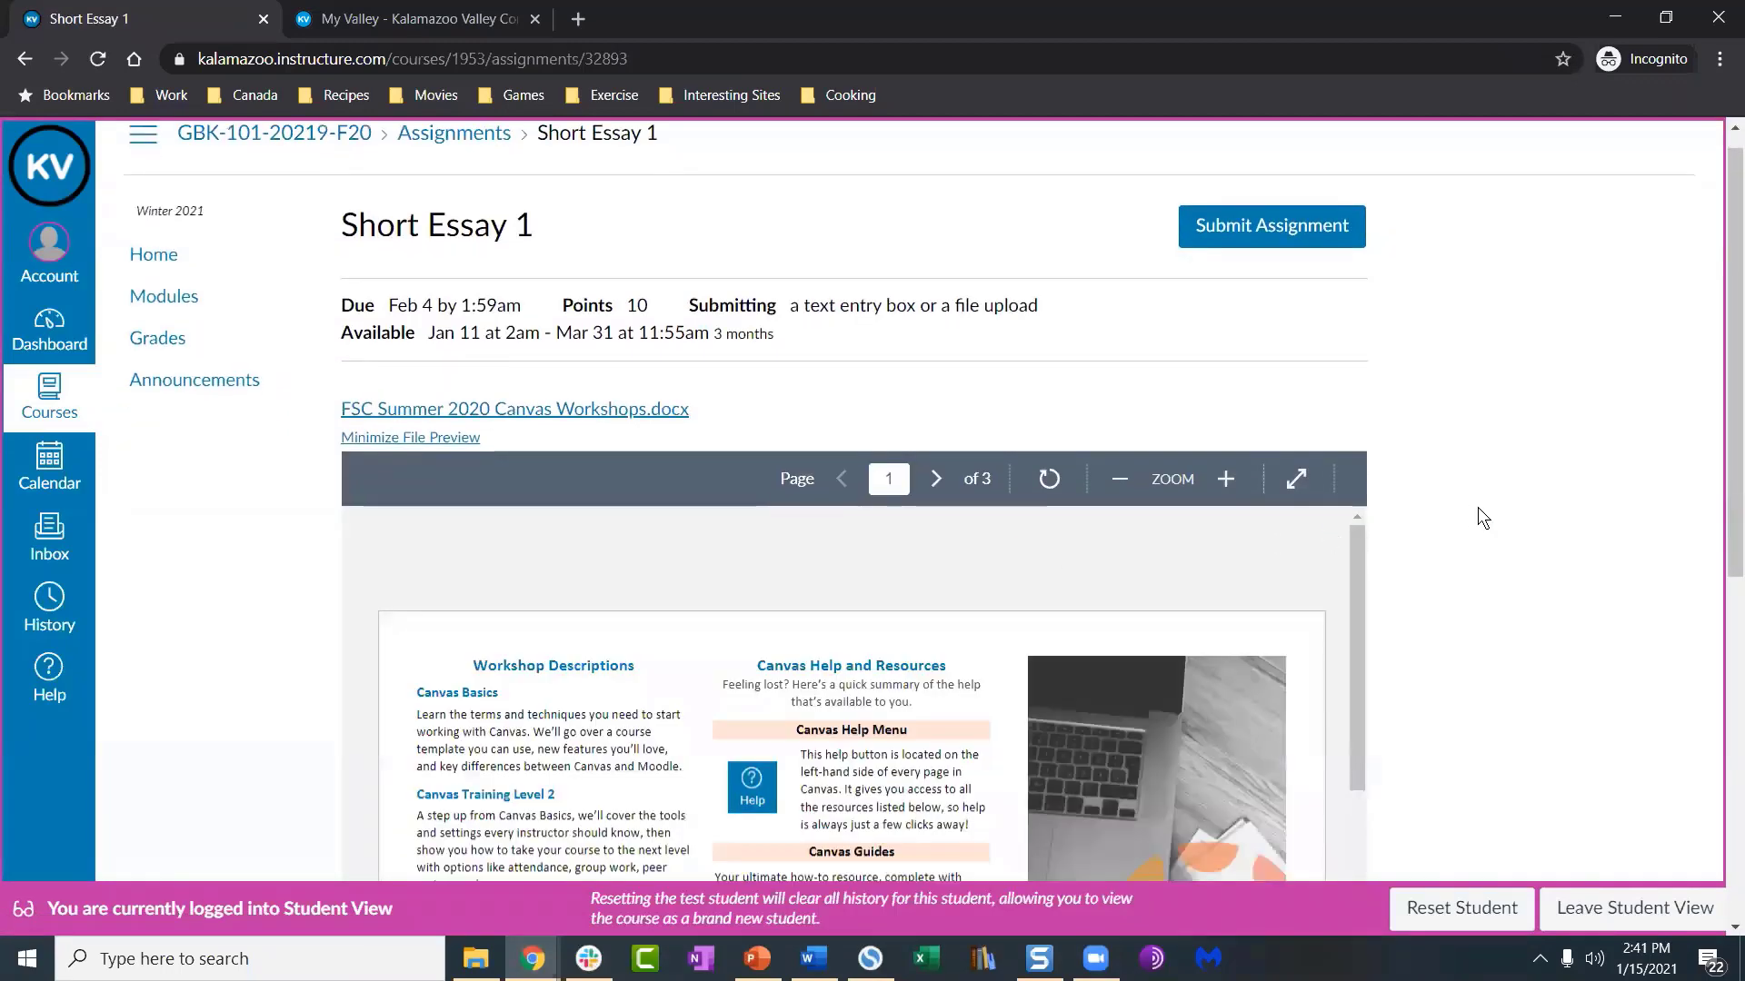
Step: Examine the document's in-line preview as a student, minimizing it and reopening it beside the file link
scroll(1477, 507, "down", 2)
scroll(946, 630, "down", 15)
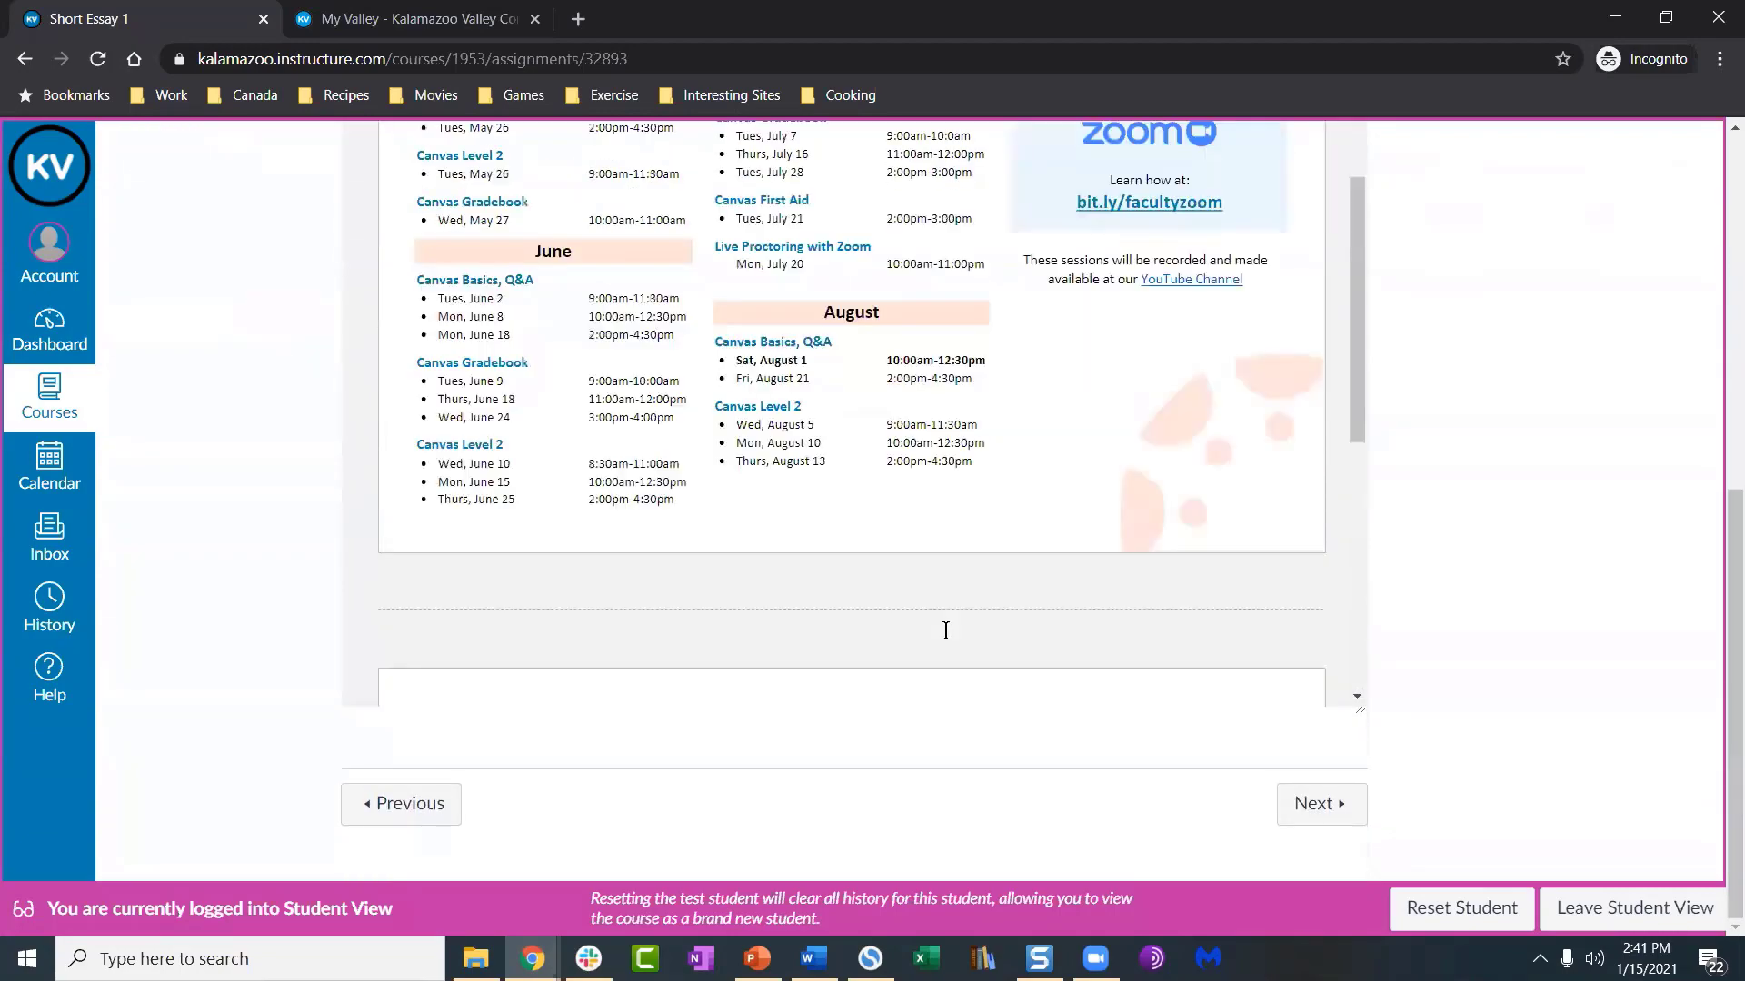
scroll(945, 631, "up", 5)
scroll(945, 630, "up", 5)
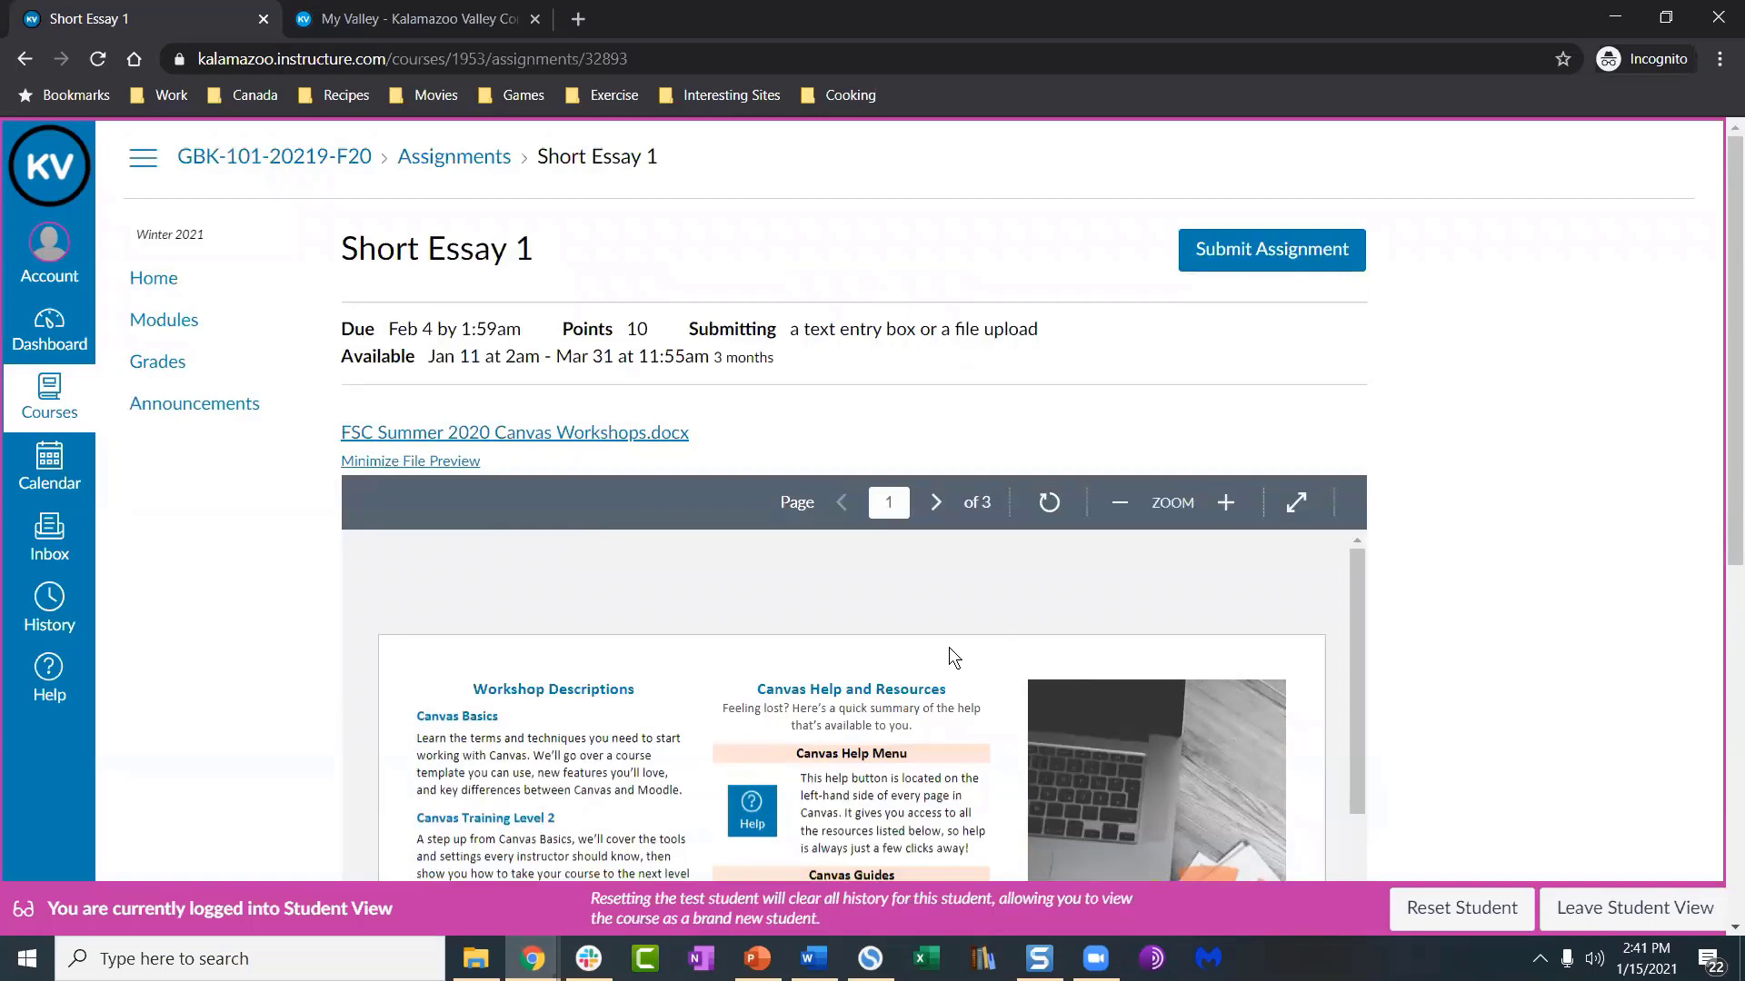
left_click(383, 464)
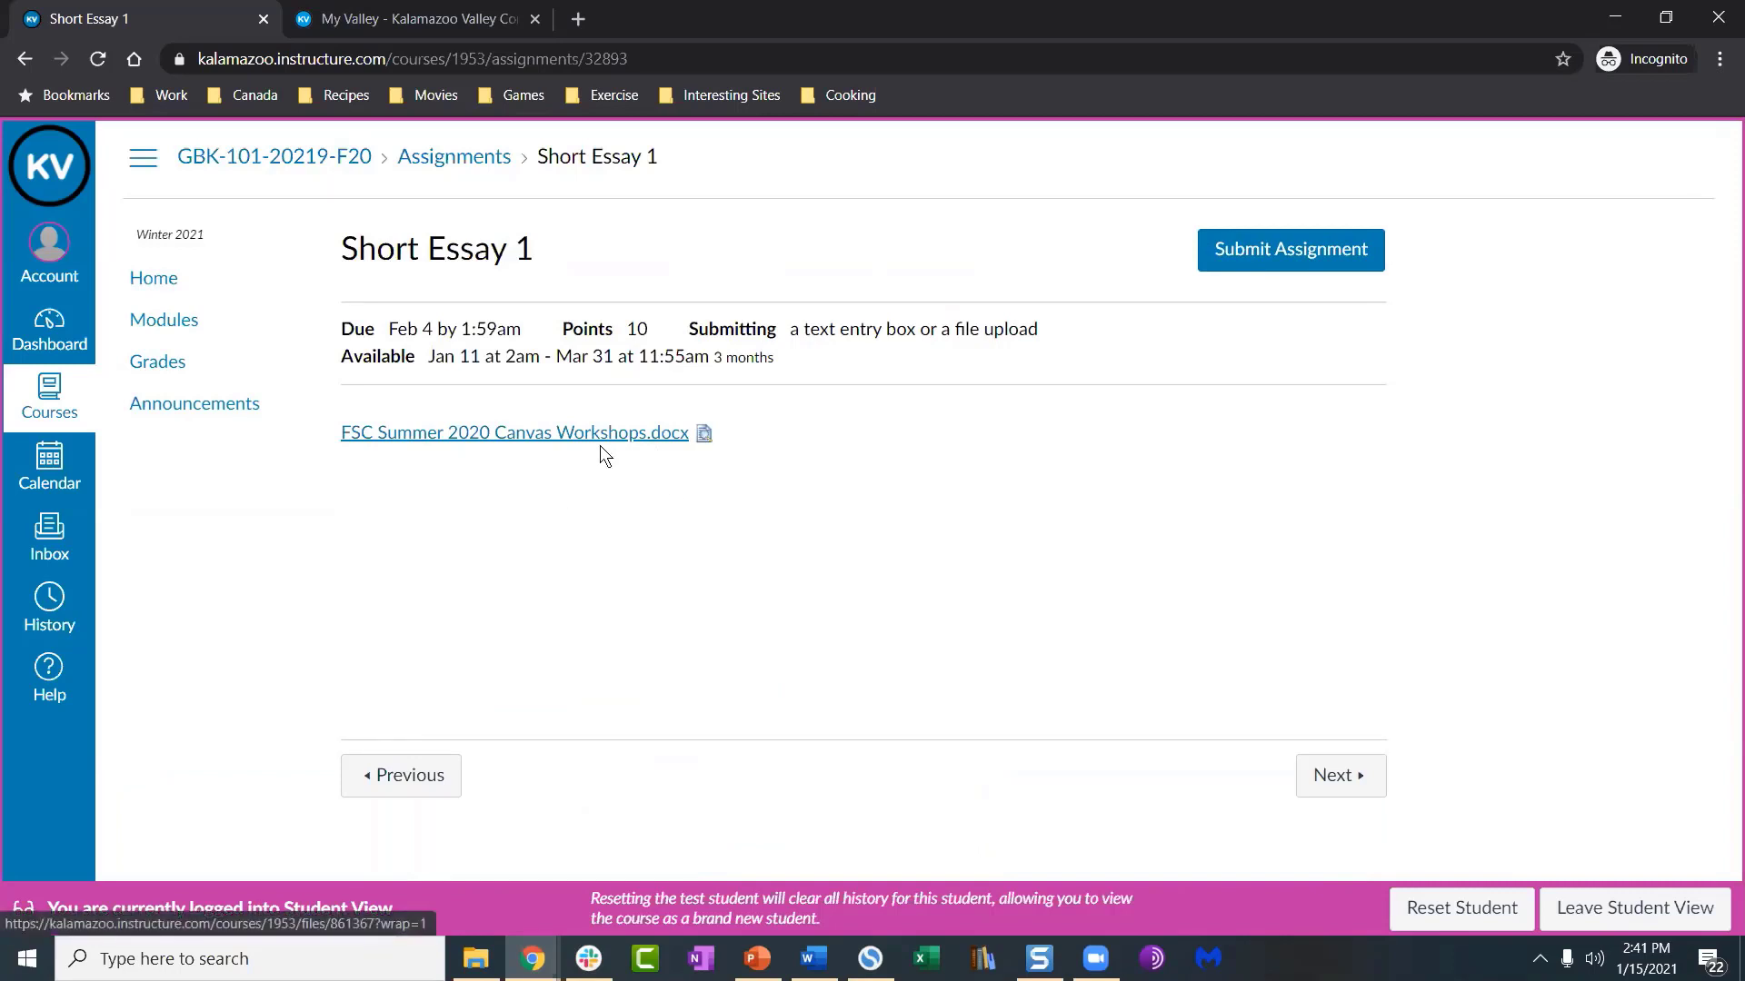
left_click(705, 434)
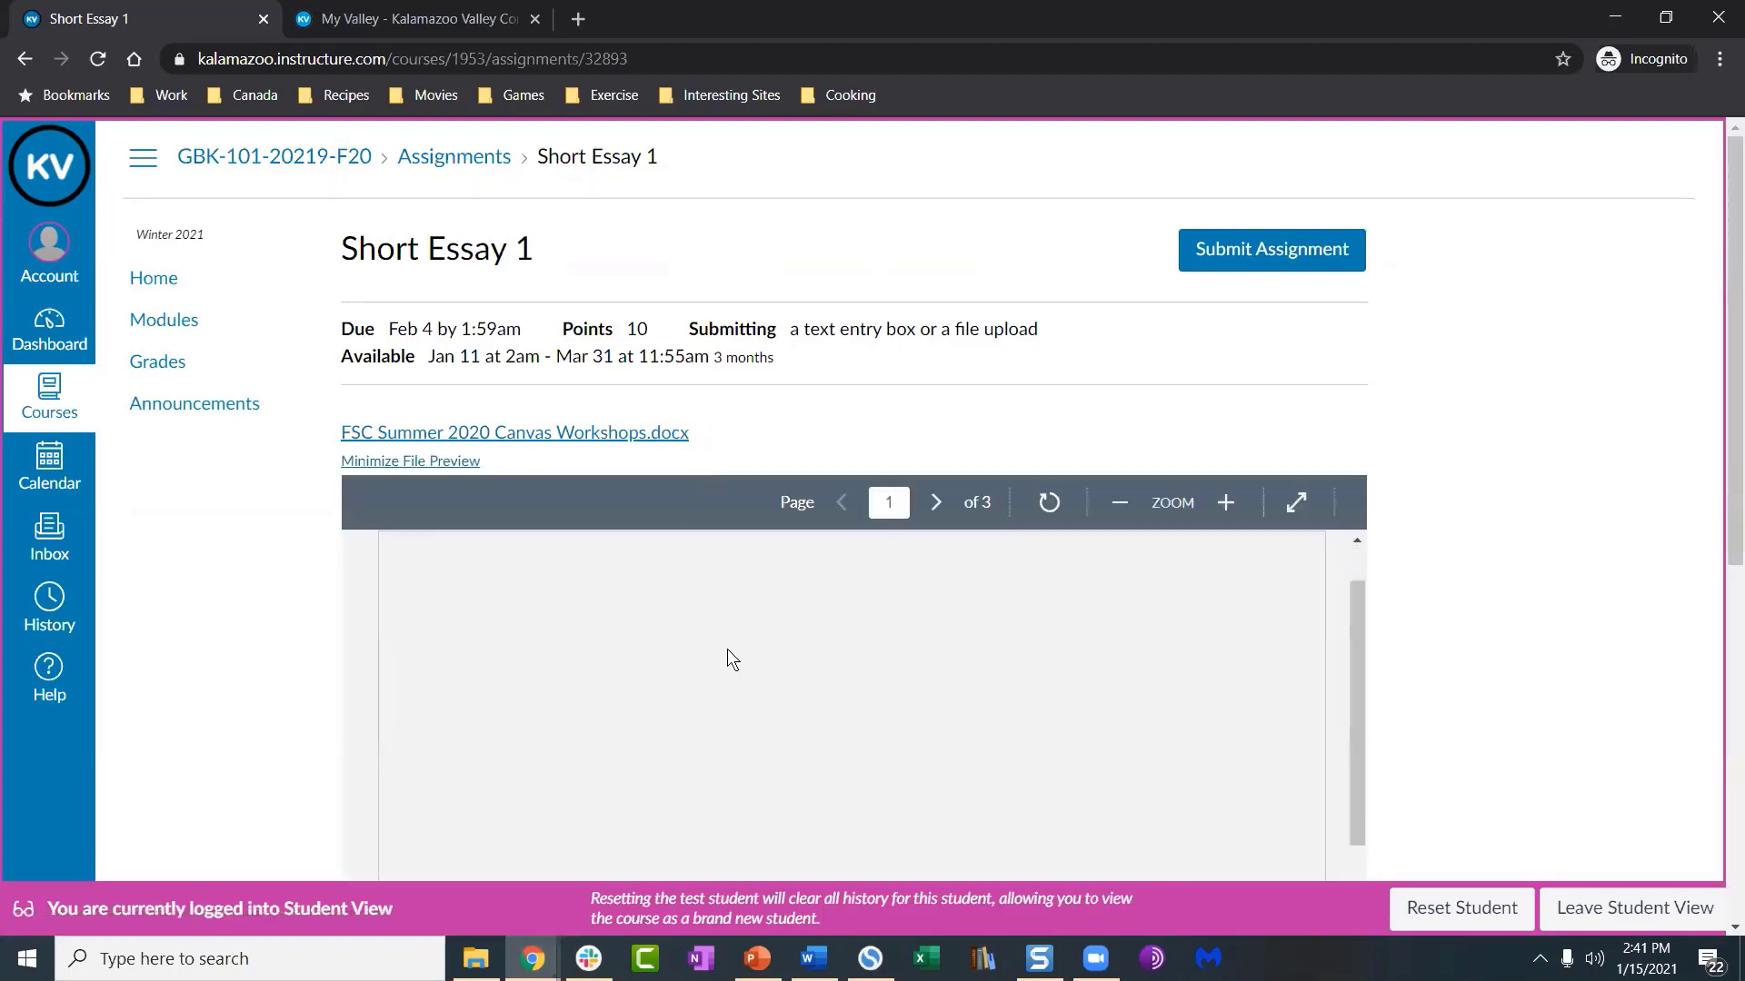
scroll(727, 649, "down", 5)
scroll(727, 649, "up", 5)
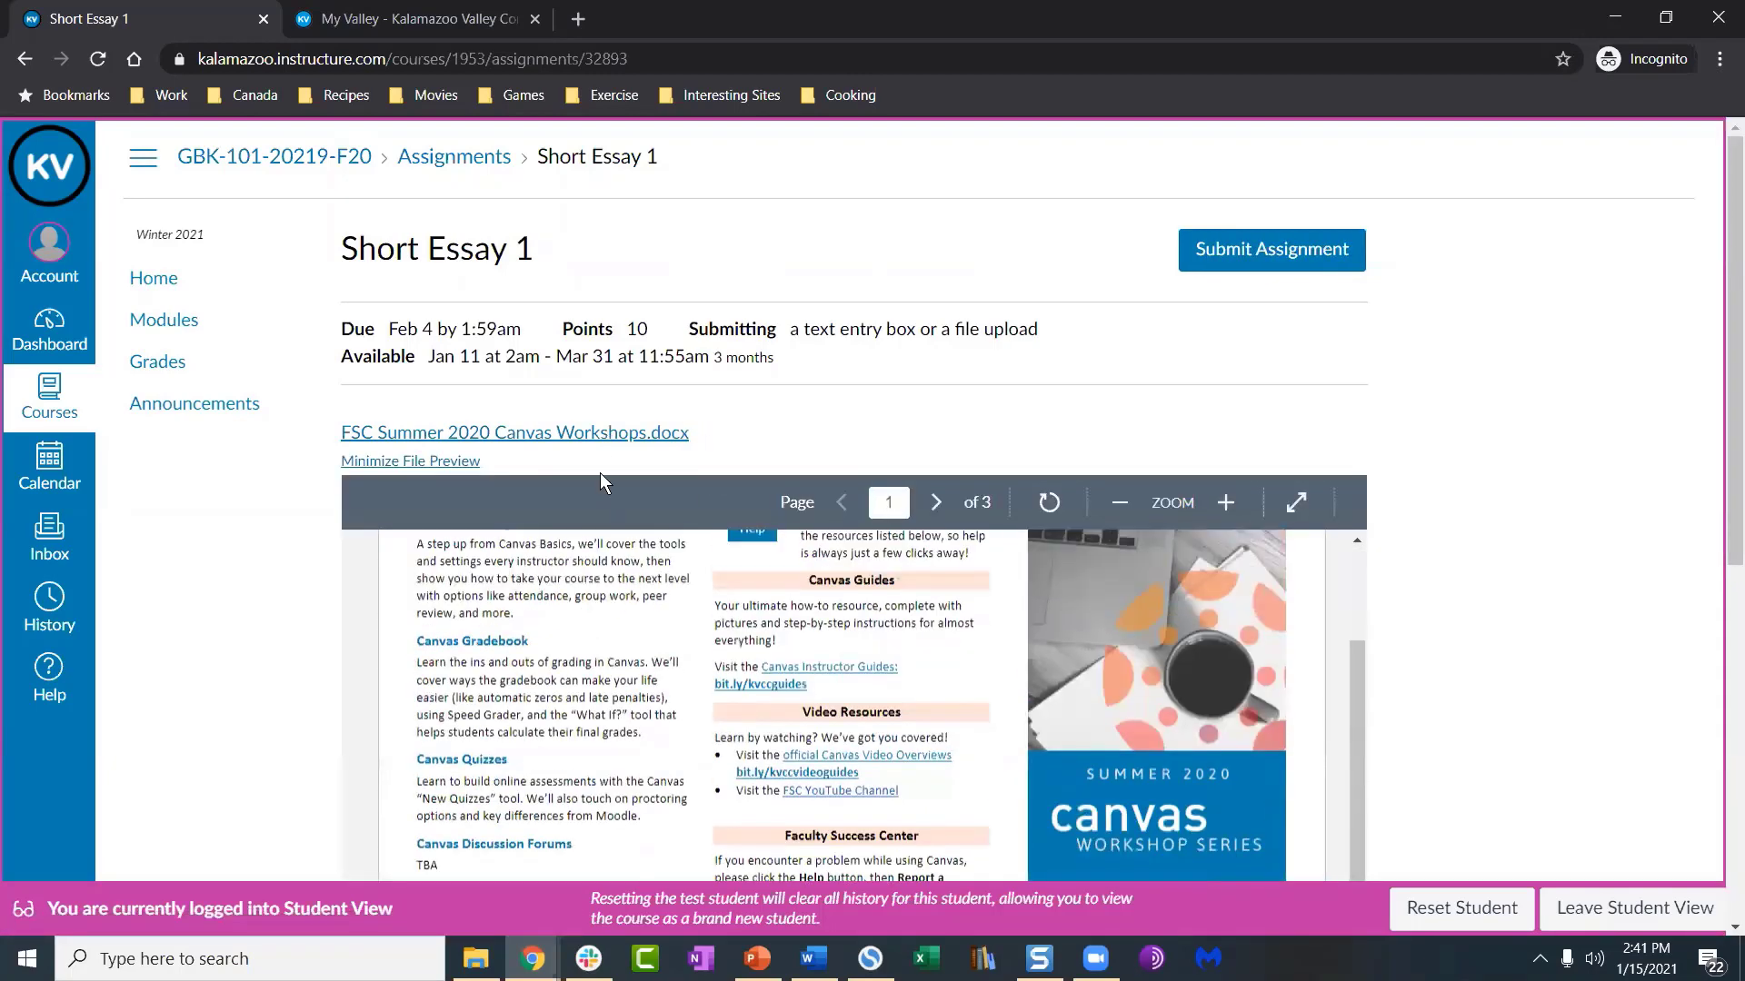
Step: View the linked document on its own page and return to Short Essay 1 through the course modules
left_click(591, 432)
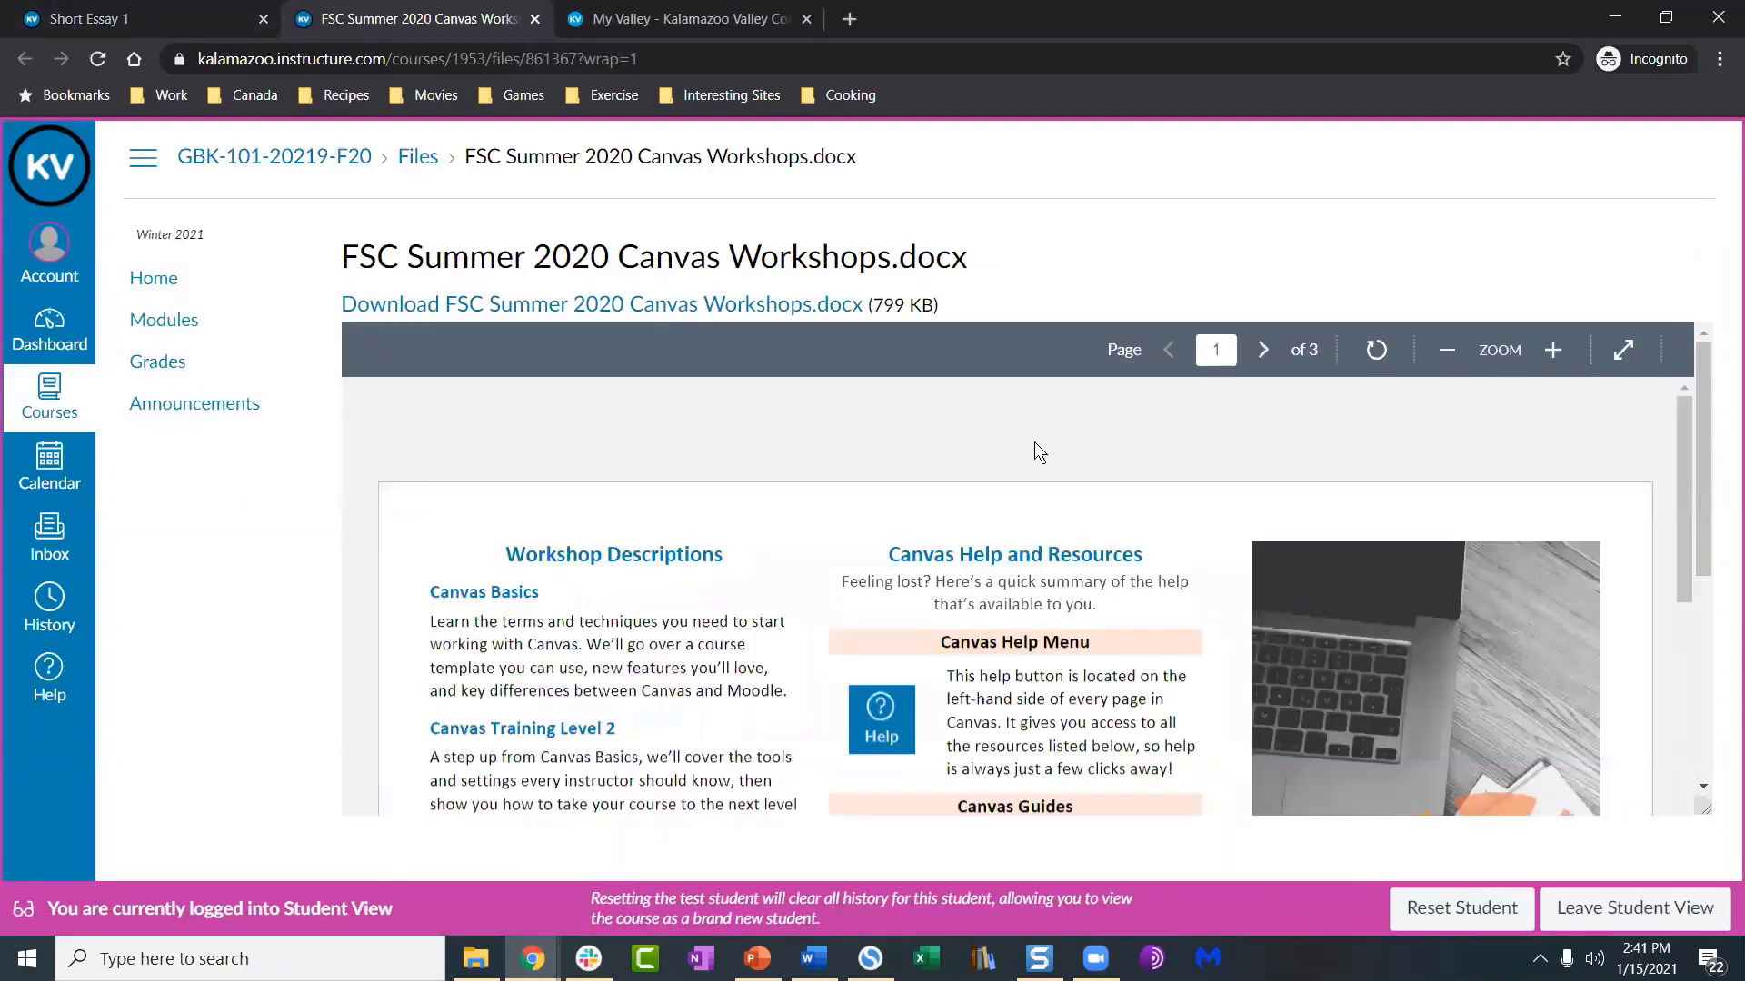
scroll(1034, 442, "down", 5)
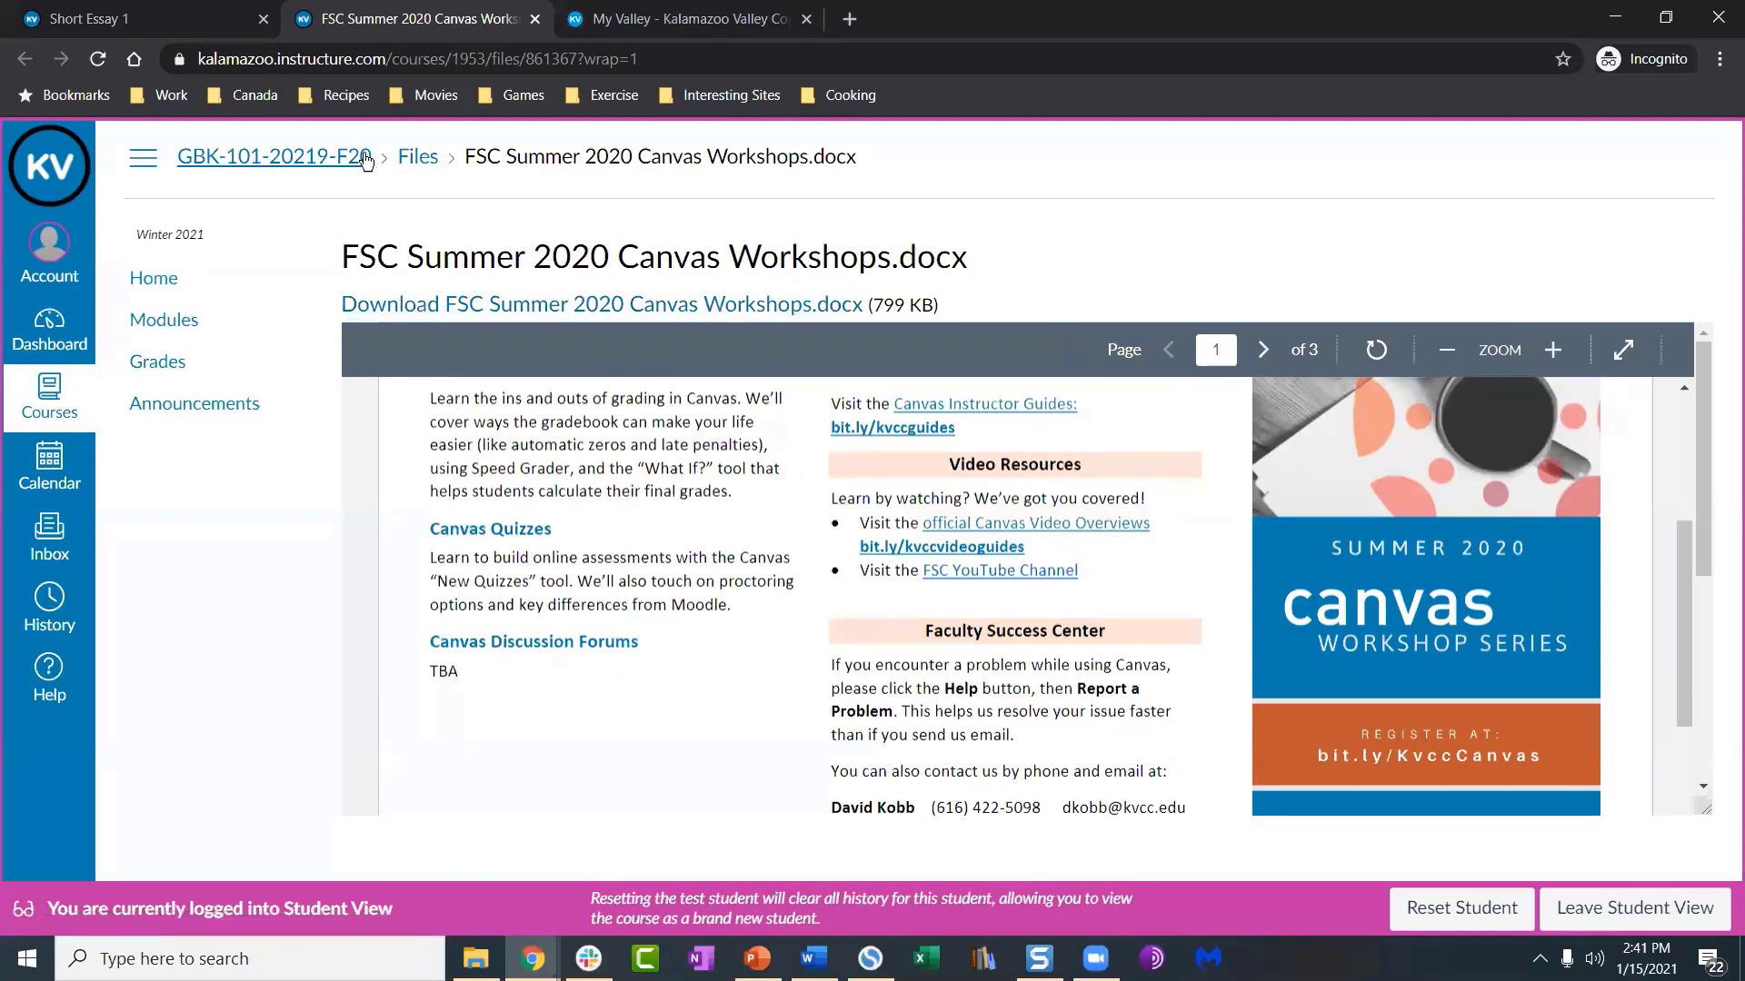
left_click(422, 166)
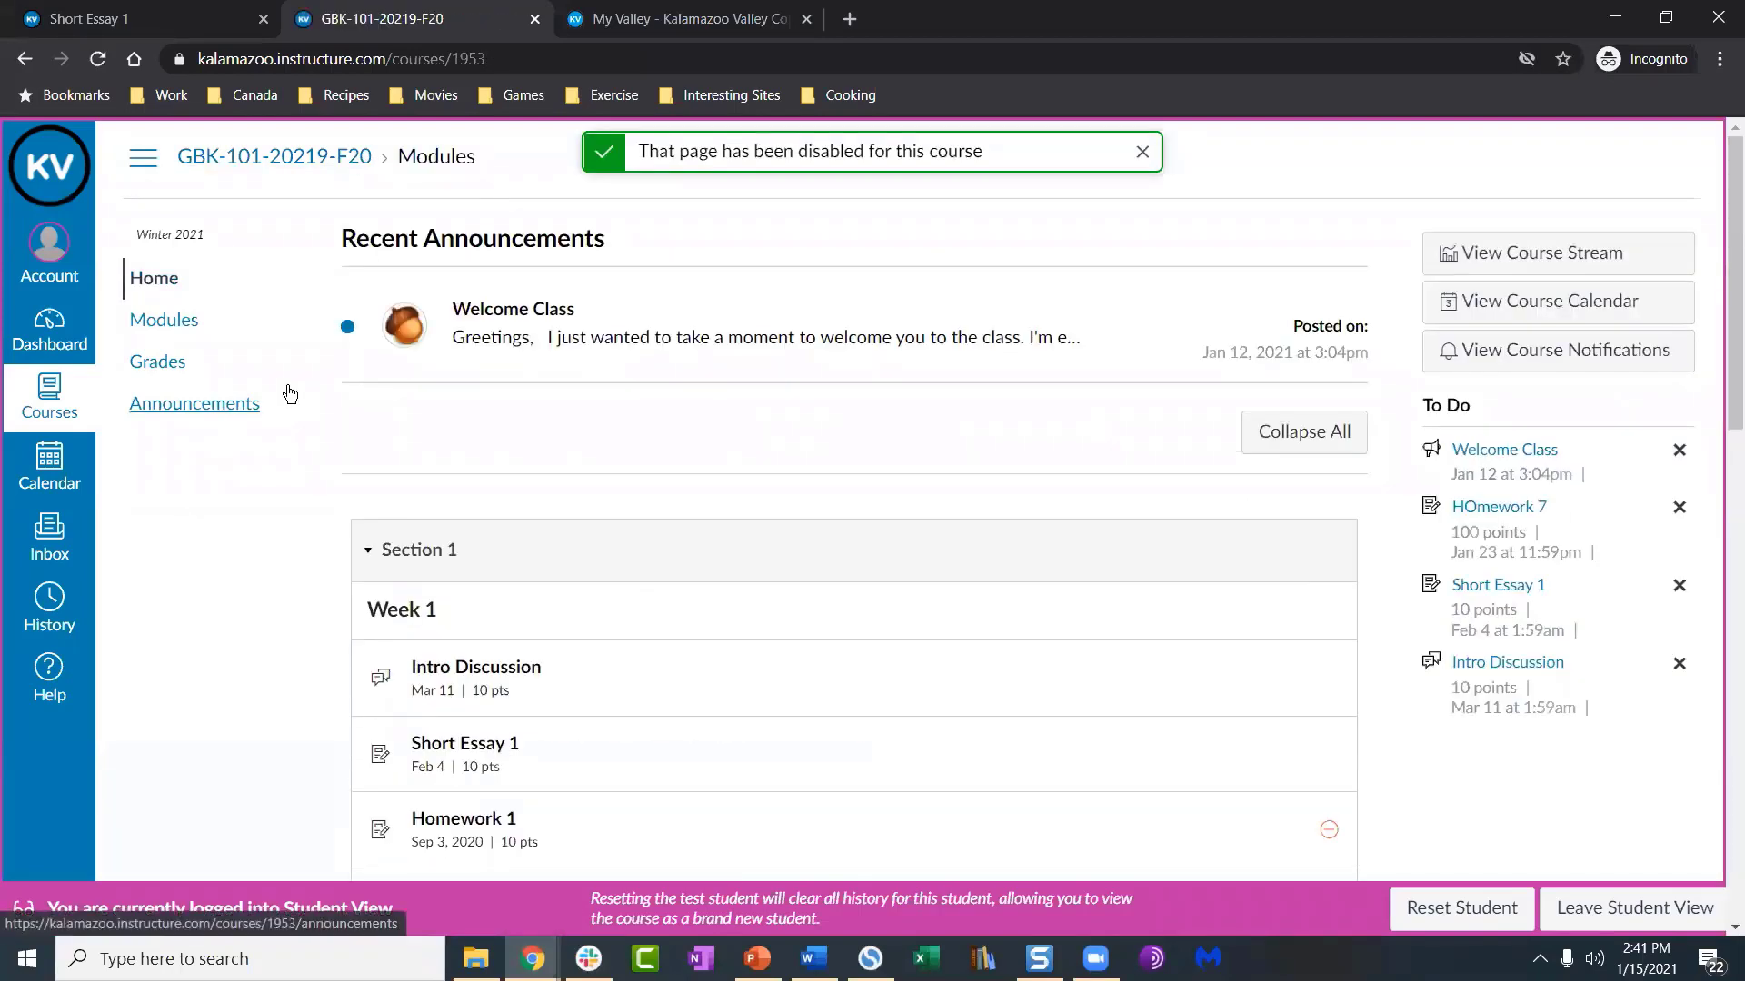
left_click(169, 329)
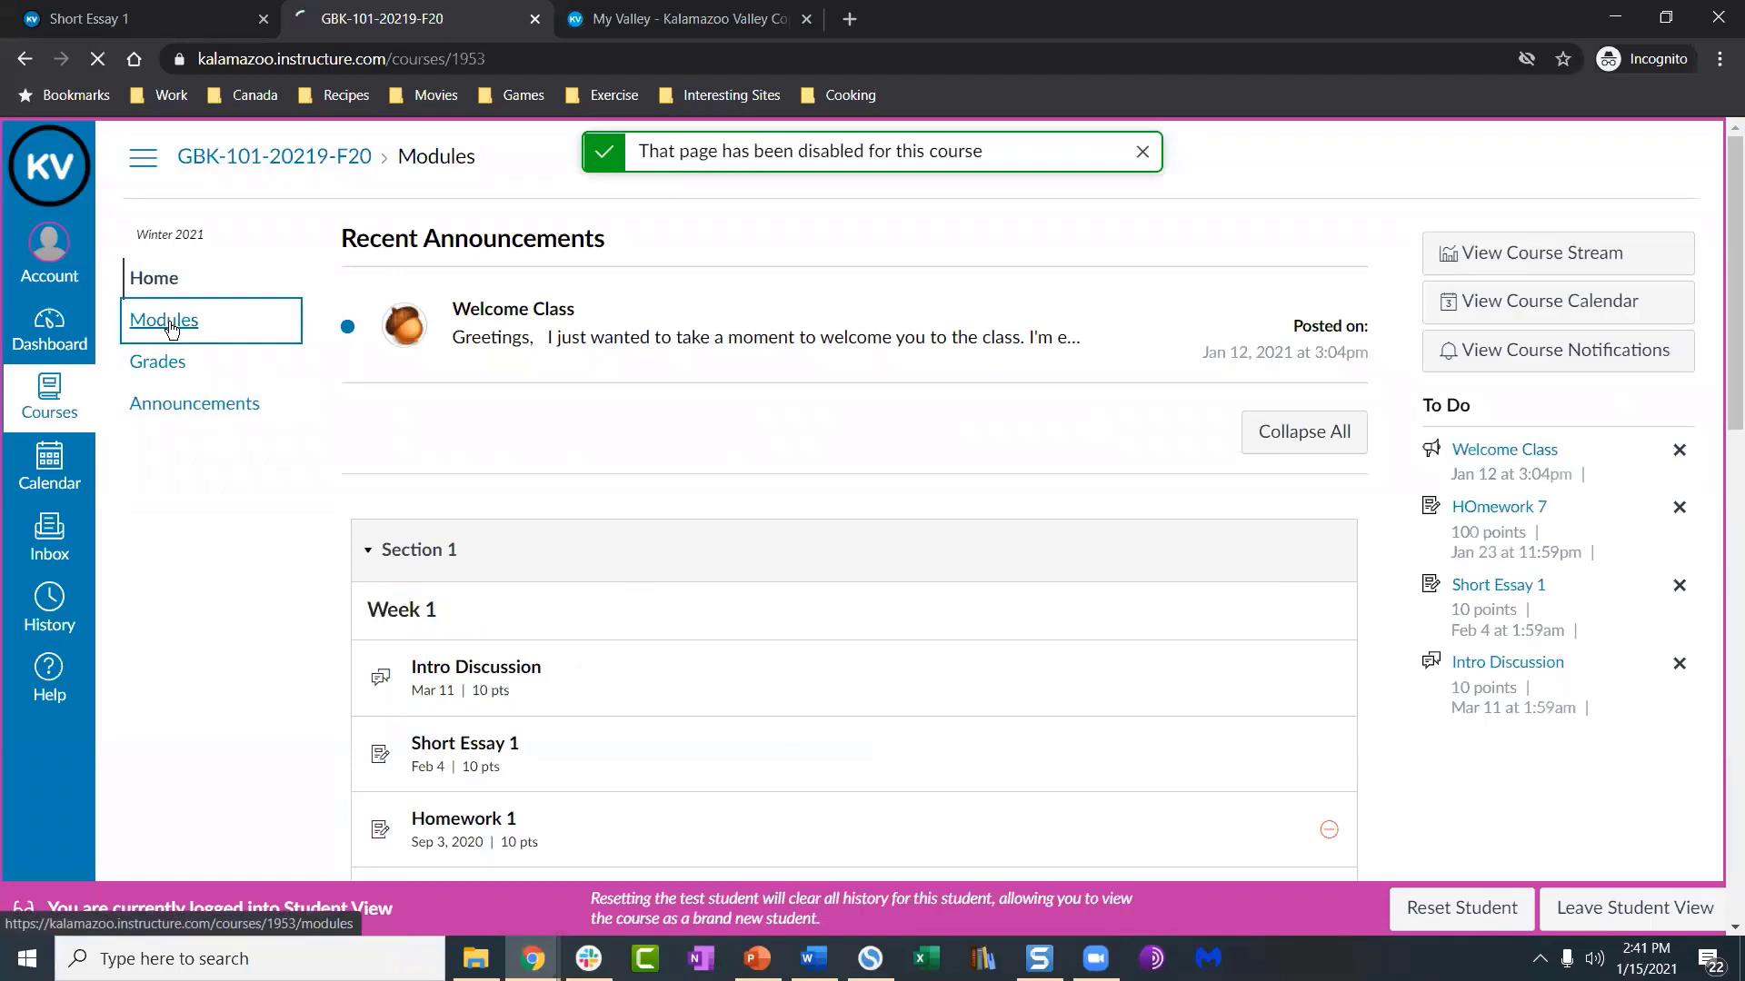
left_click(514, 567)
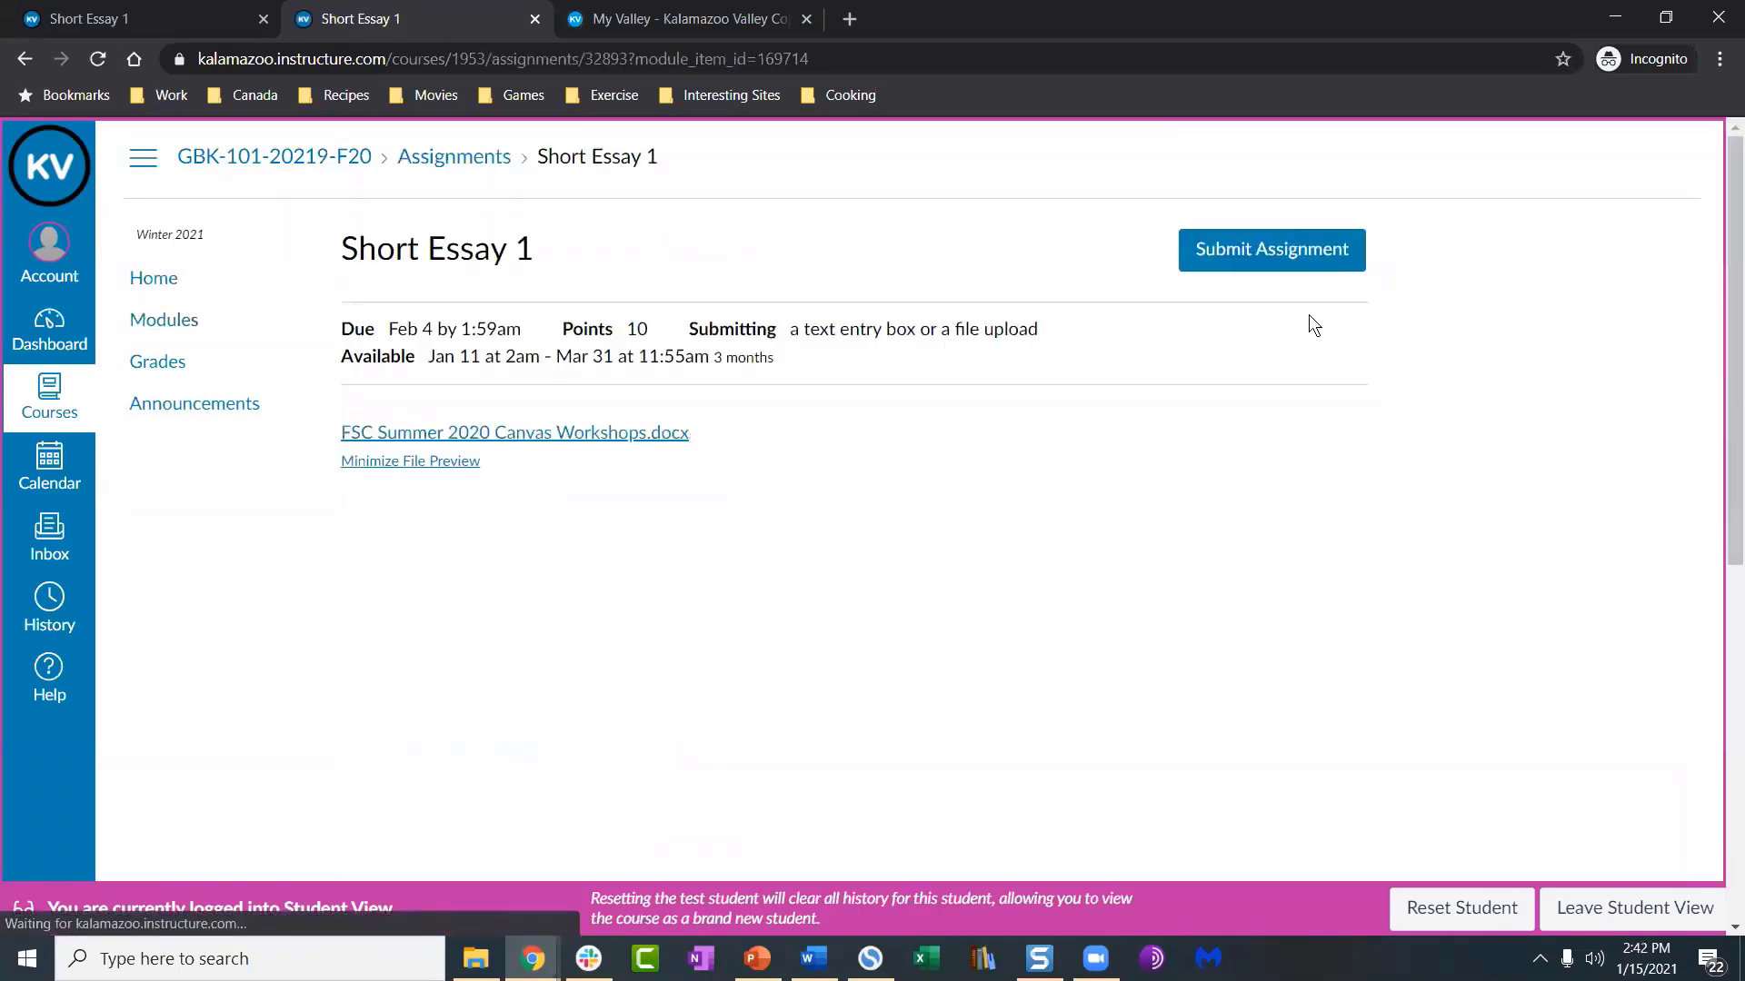
Step: Leave Student View and reopen Short Essay 1 for editing, with the cursor placed before the document link in the description
left_click(1576, 902)
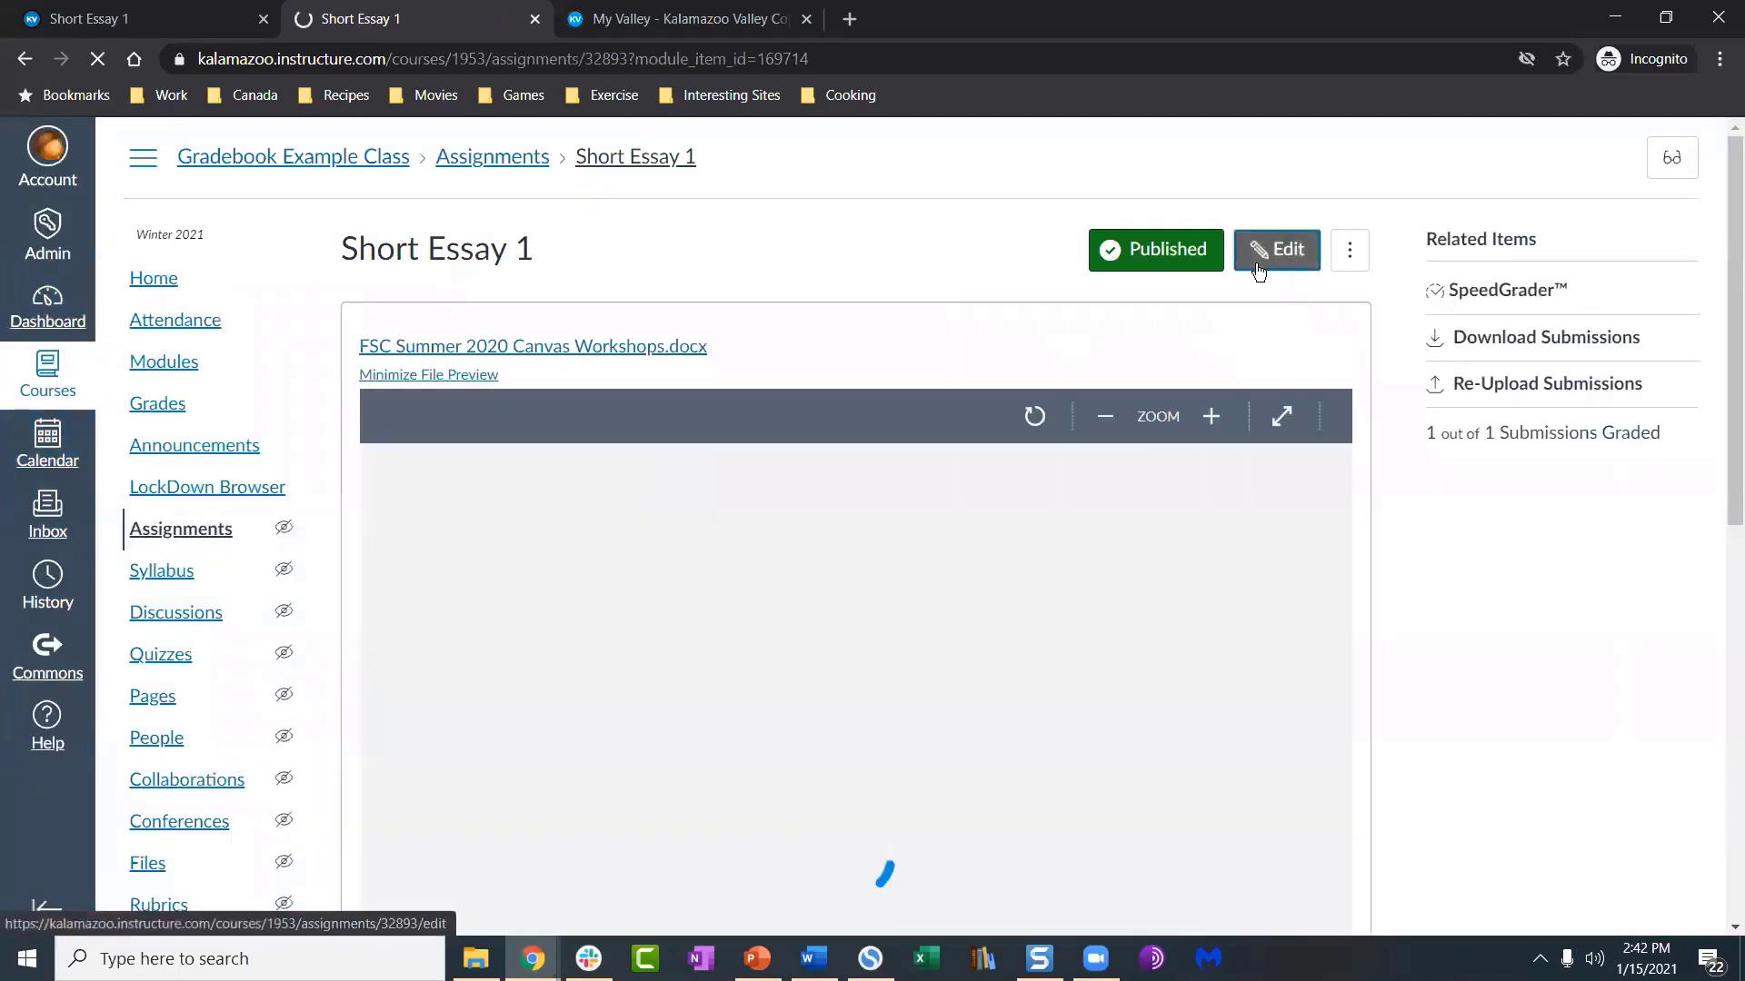
left_click(1272, 251)
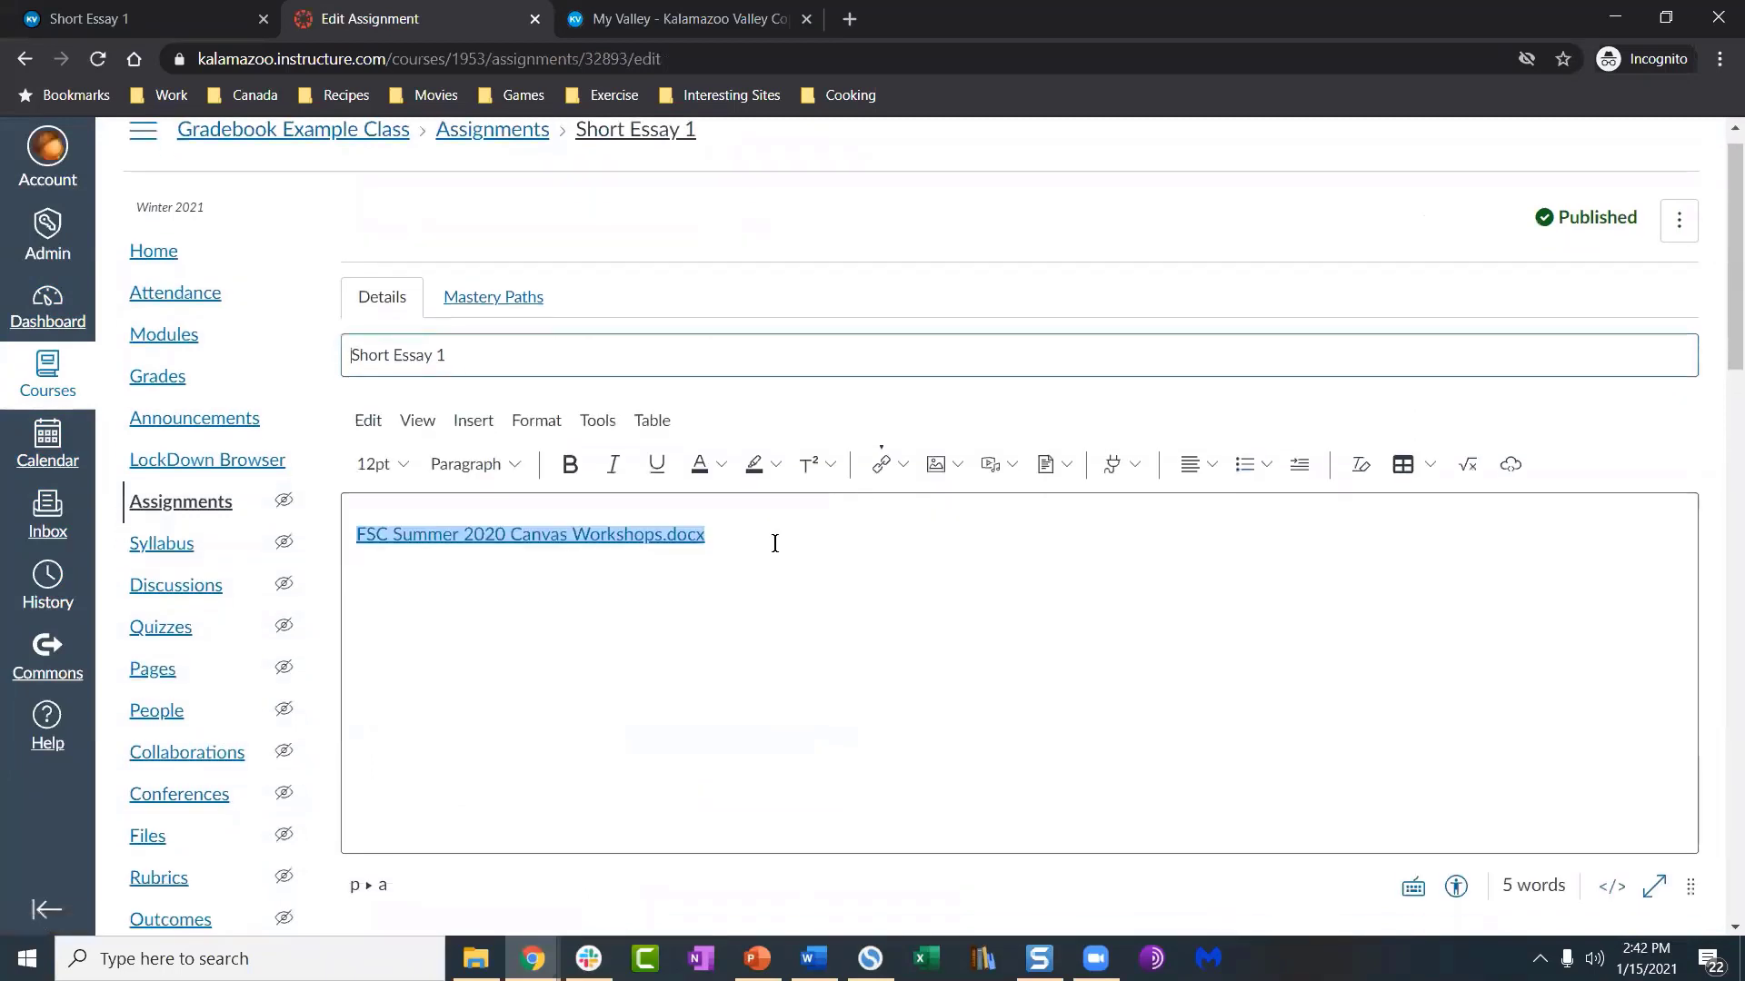
left_click(772, 544)
key("Left")
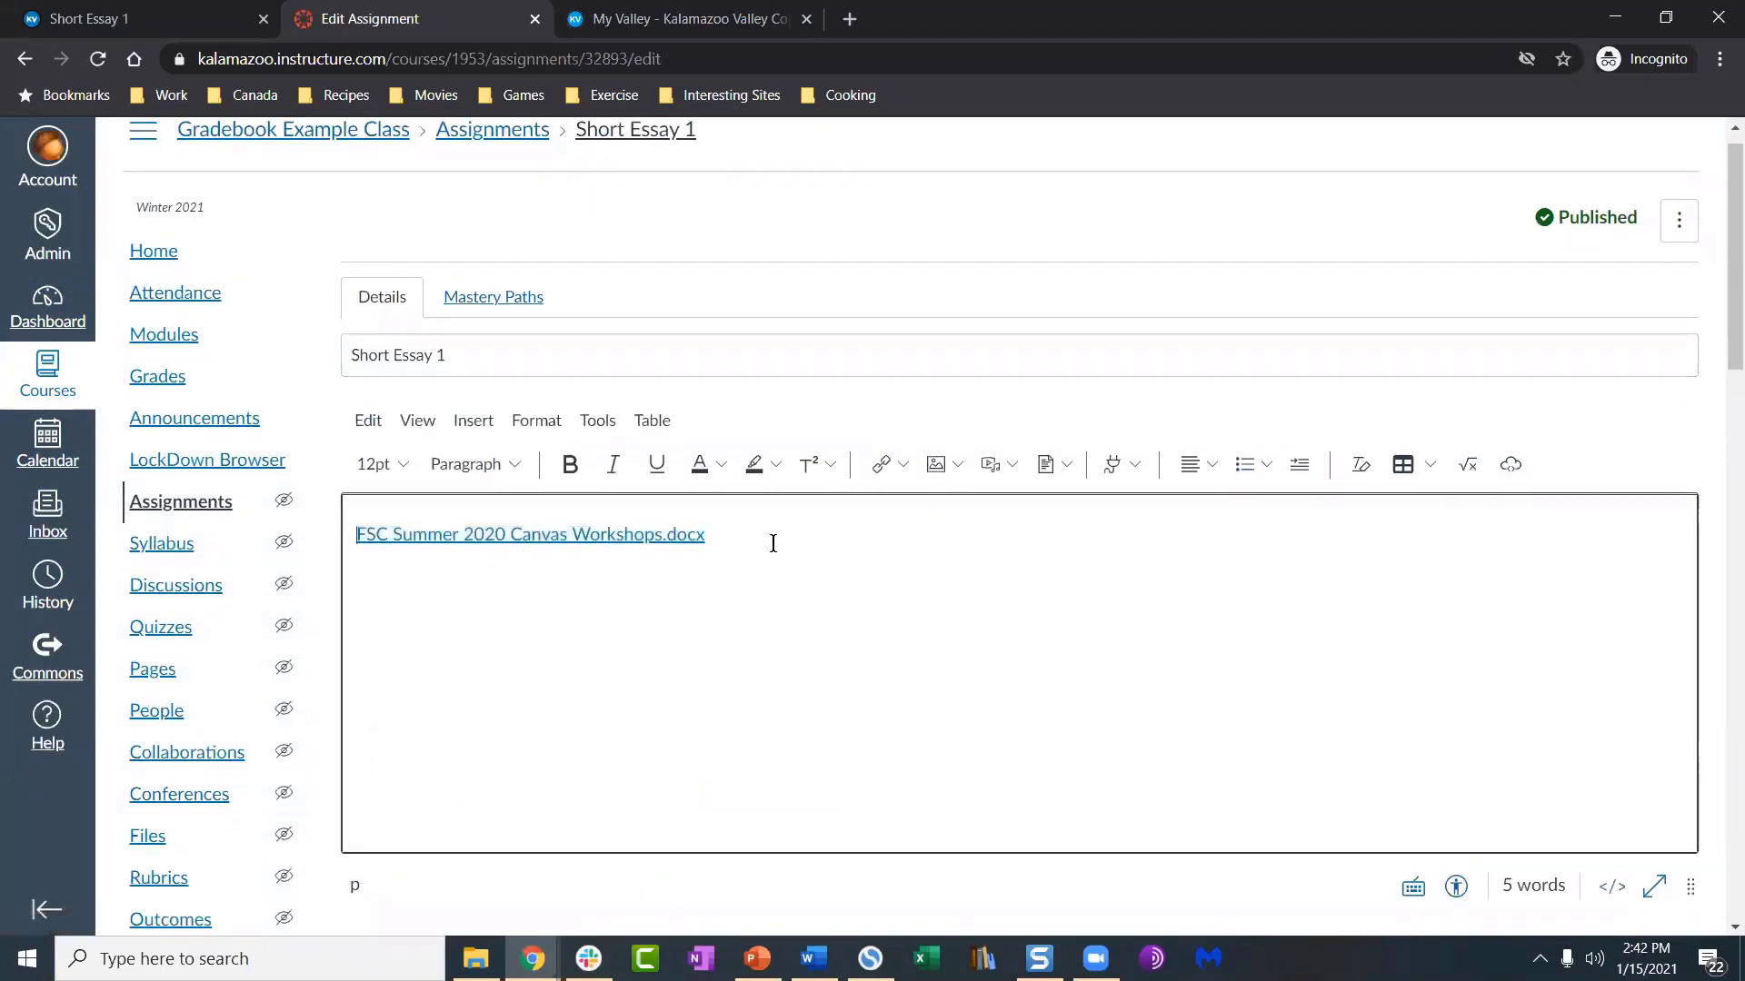
Step: Delete the FSC Summer 2020 Canvas Workshops.docx link from the assignment description
key("shift+End")
key("Delete")
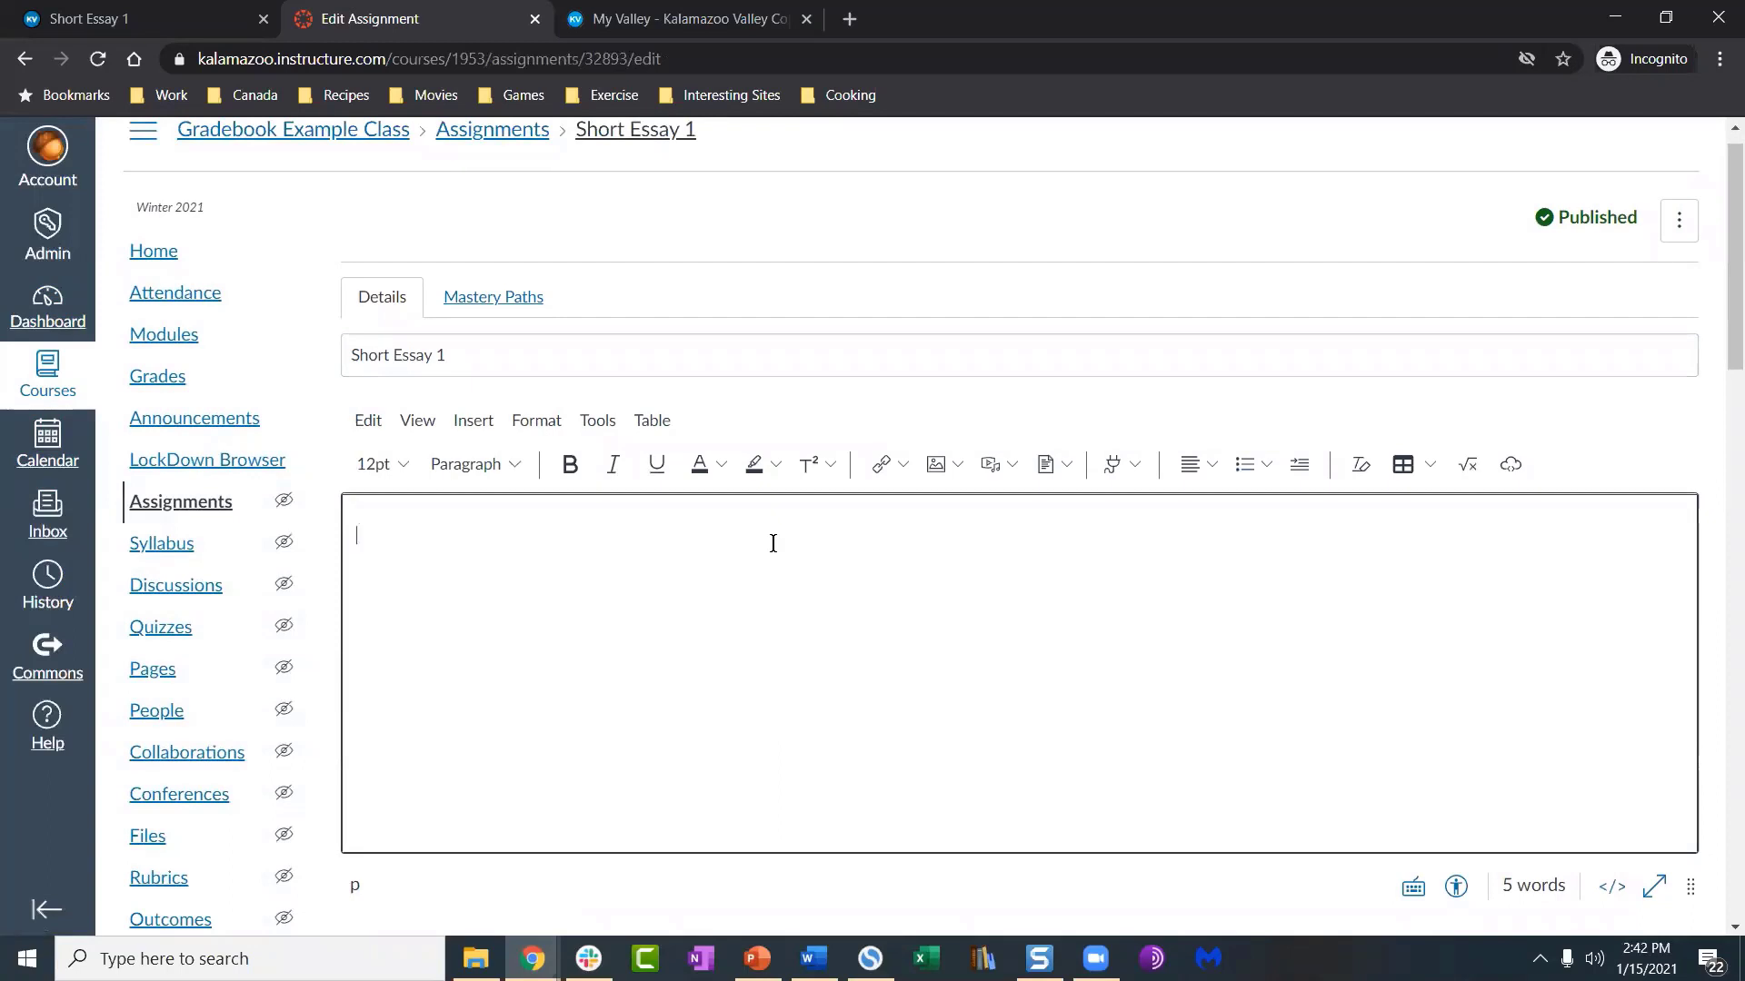
scroll(839, 564, "down", 1)
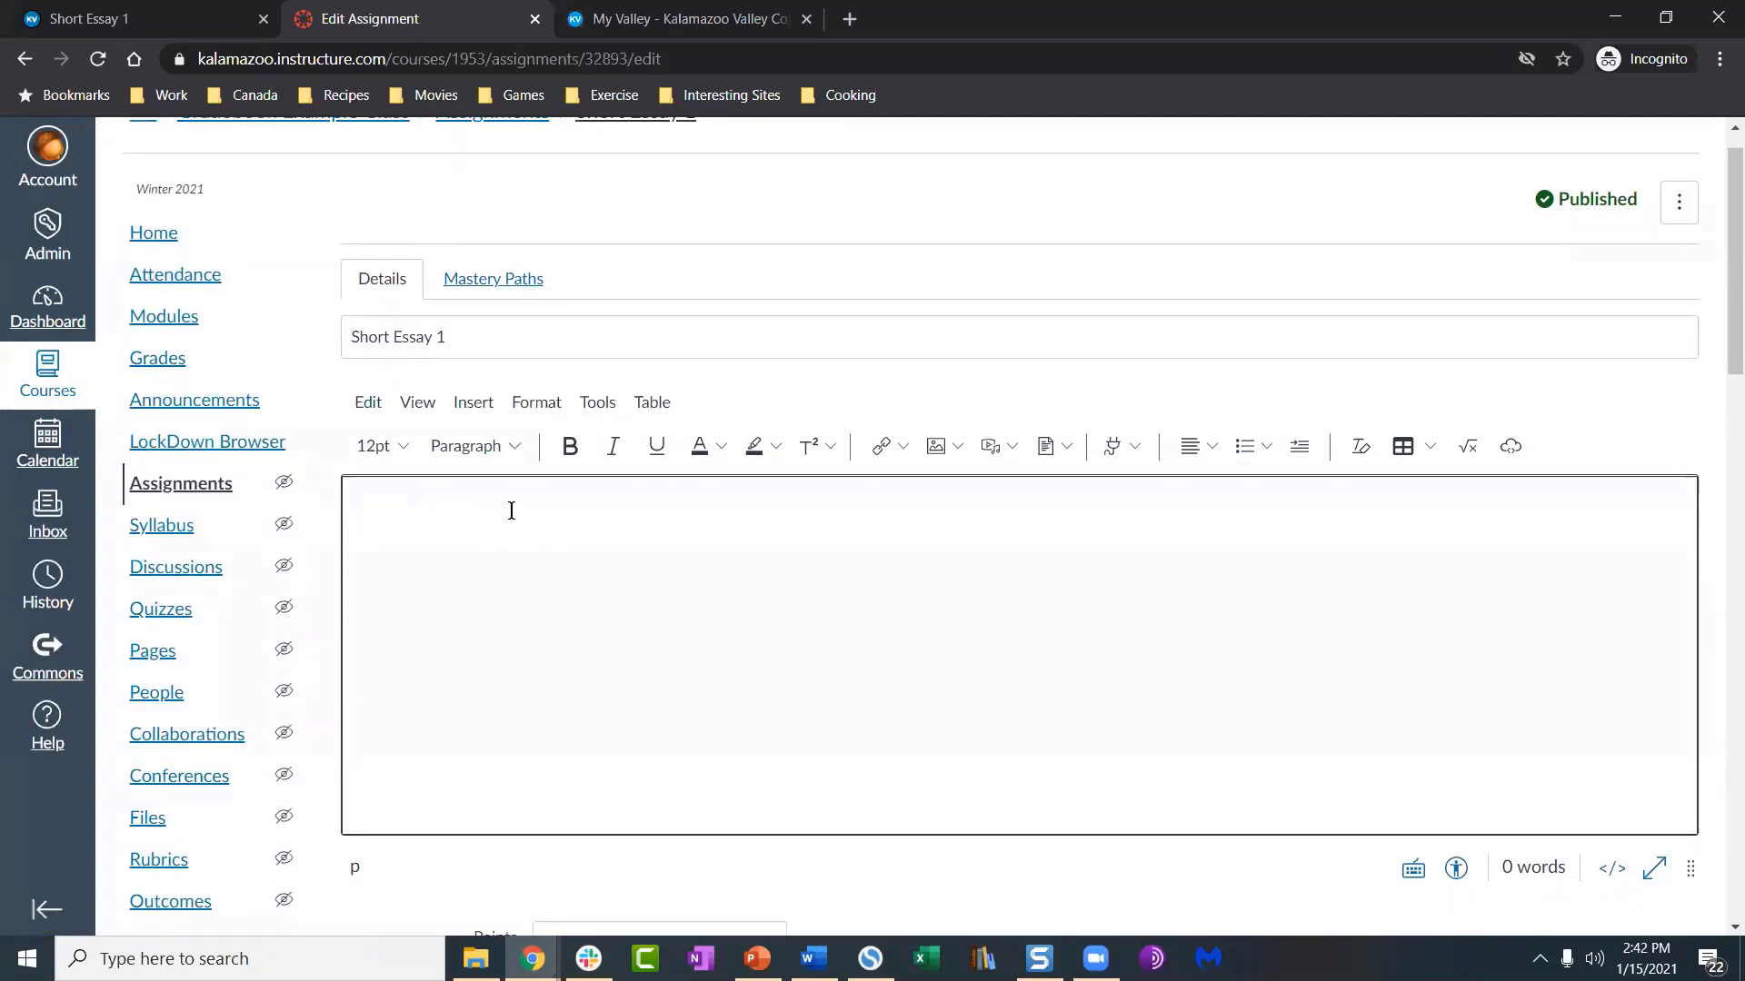
Step: Insert a link to the course document KVCC.ENG.111.Shakespeare.Elizabethan Theatre.ppt in the empty description
left_click(1059, 451)
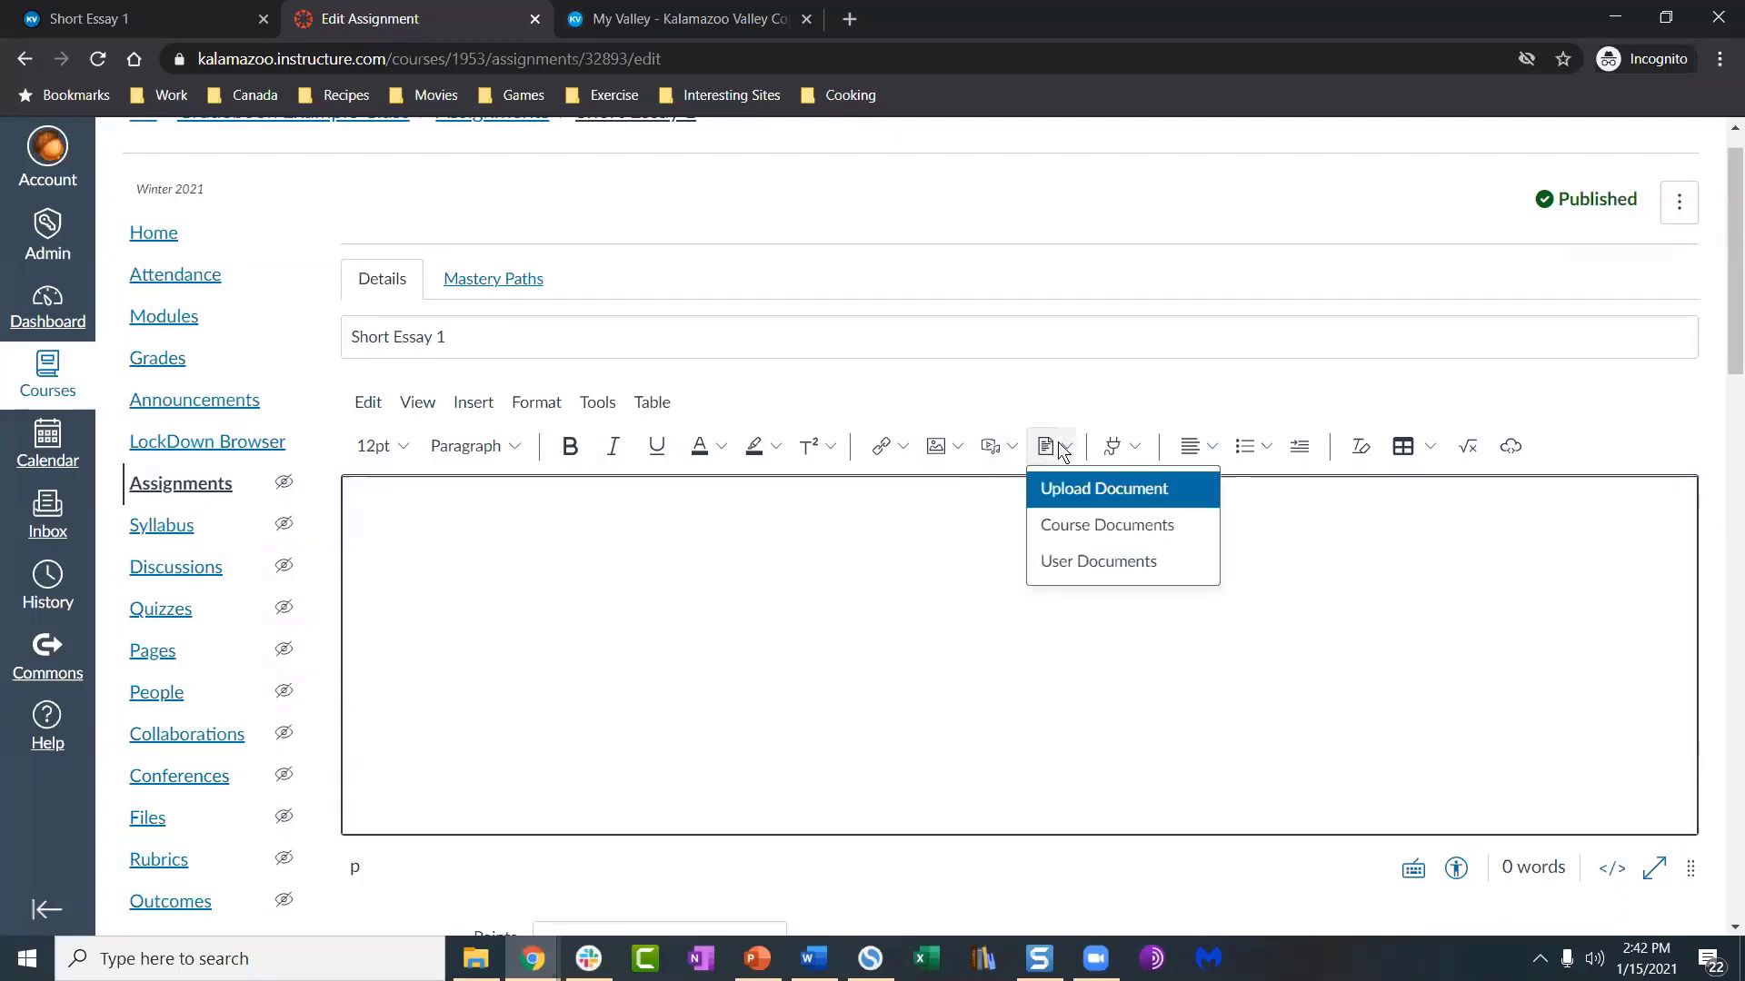
left_click(1084, 534)
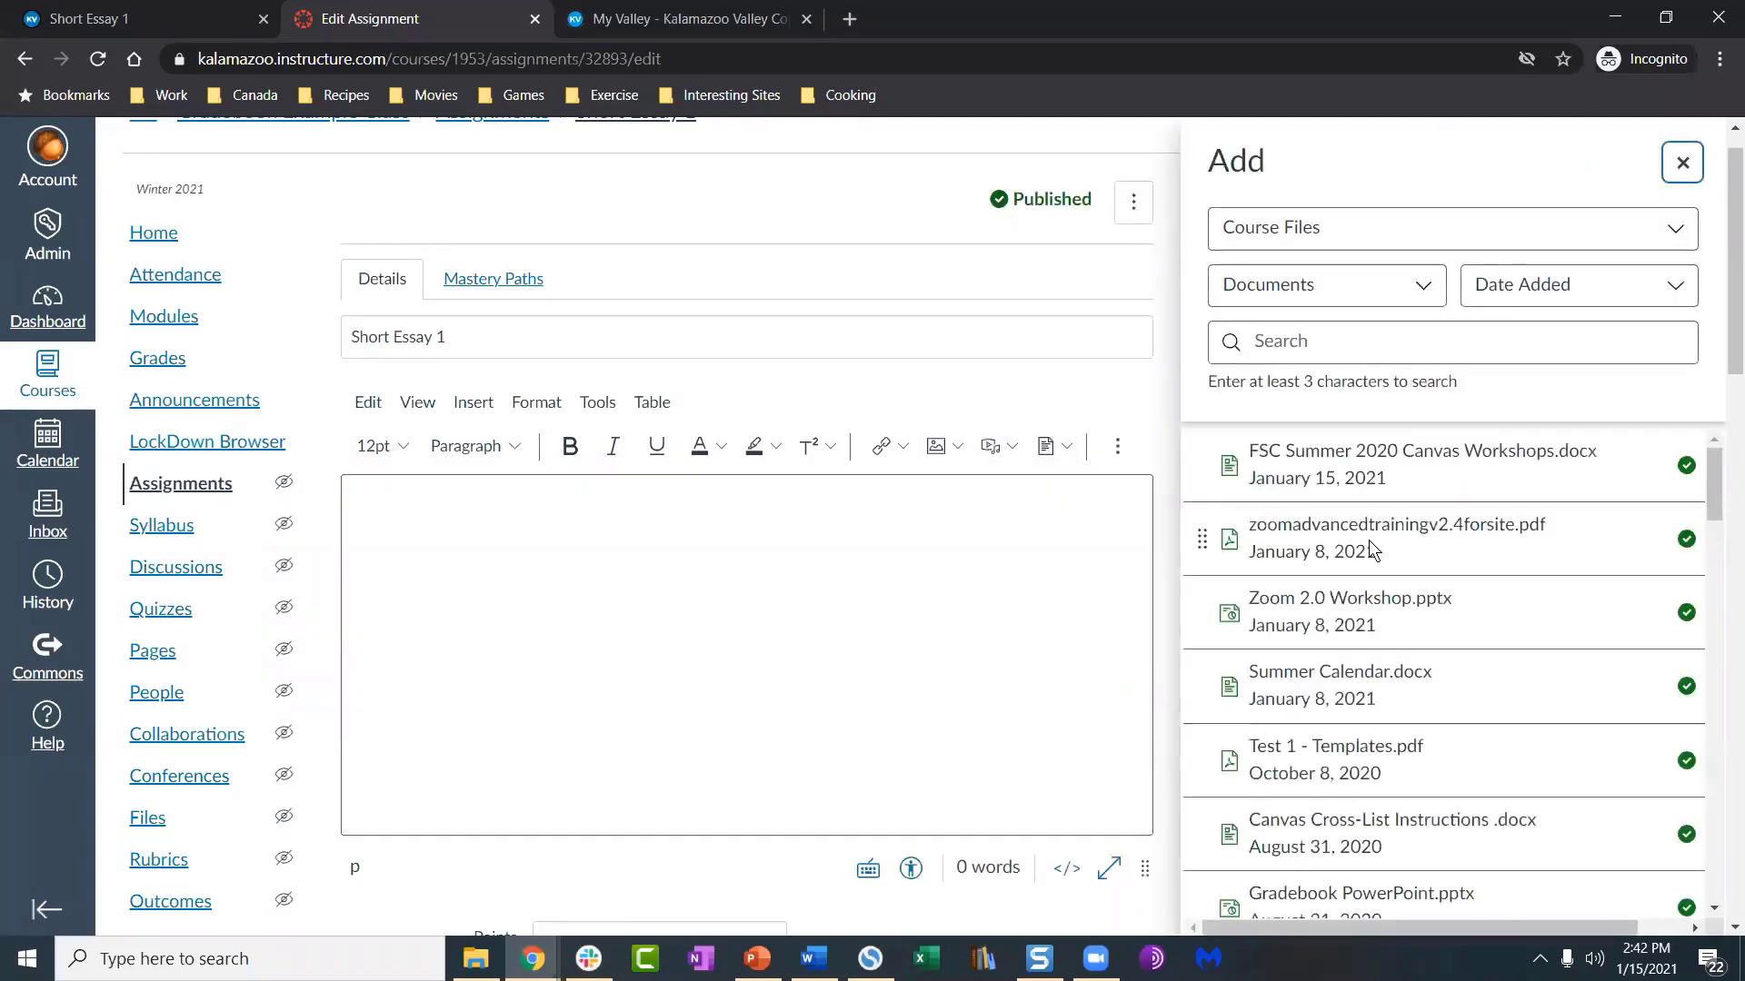
scroll(1369, 541, "down", 10)
scroll(1371, 545, "down", 5)
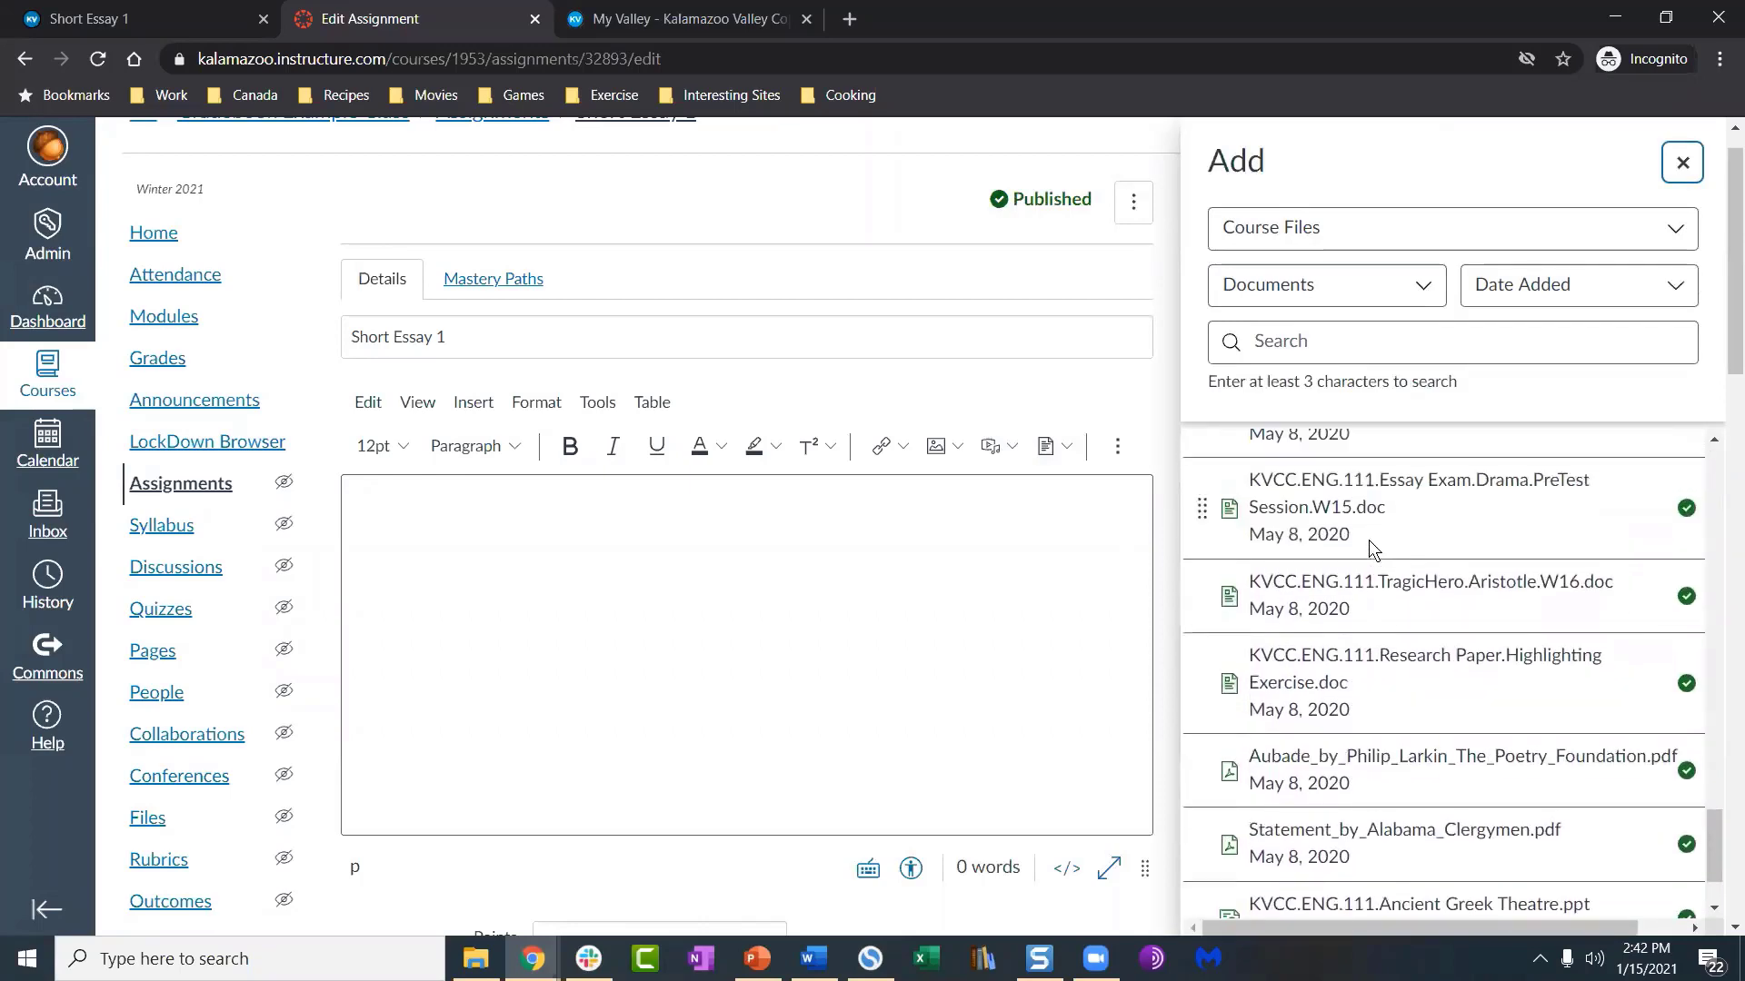
scroll(1368, 540, "up", 2)
left_click(1369, 540)
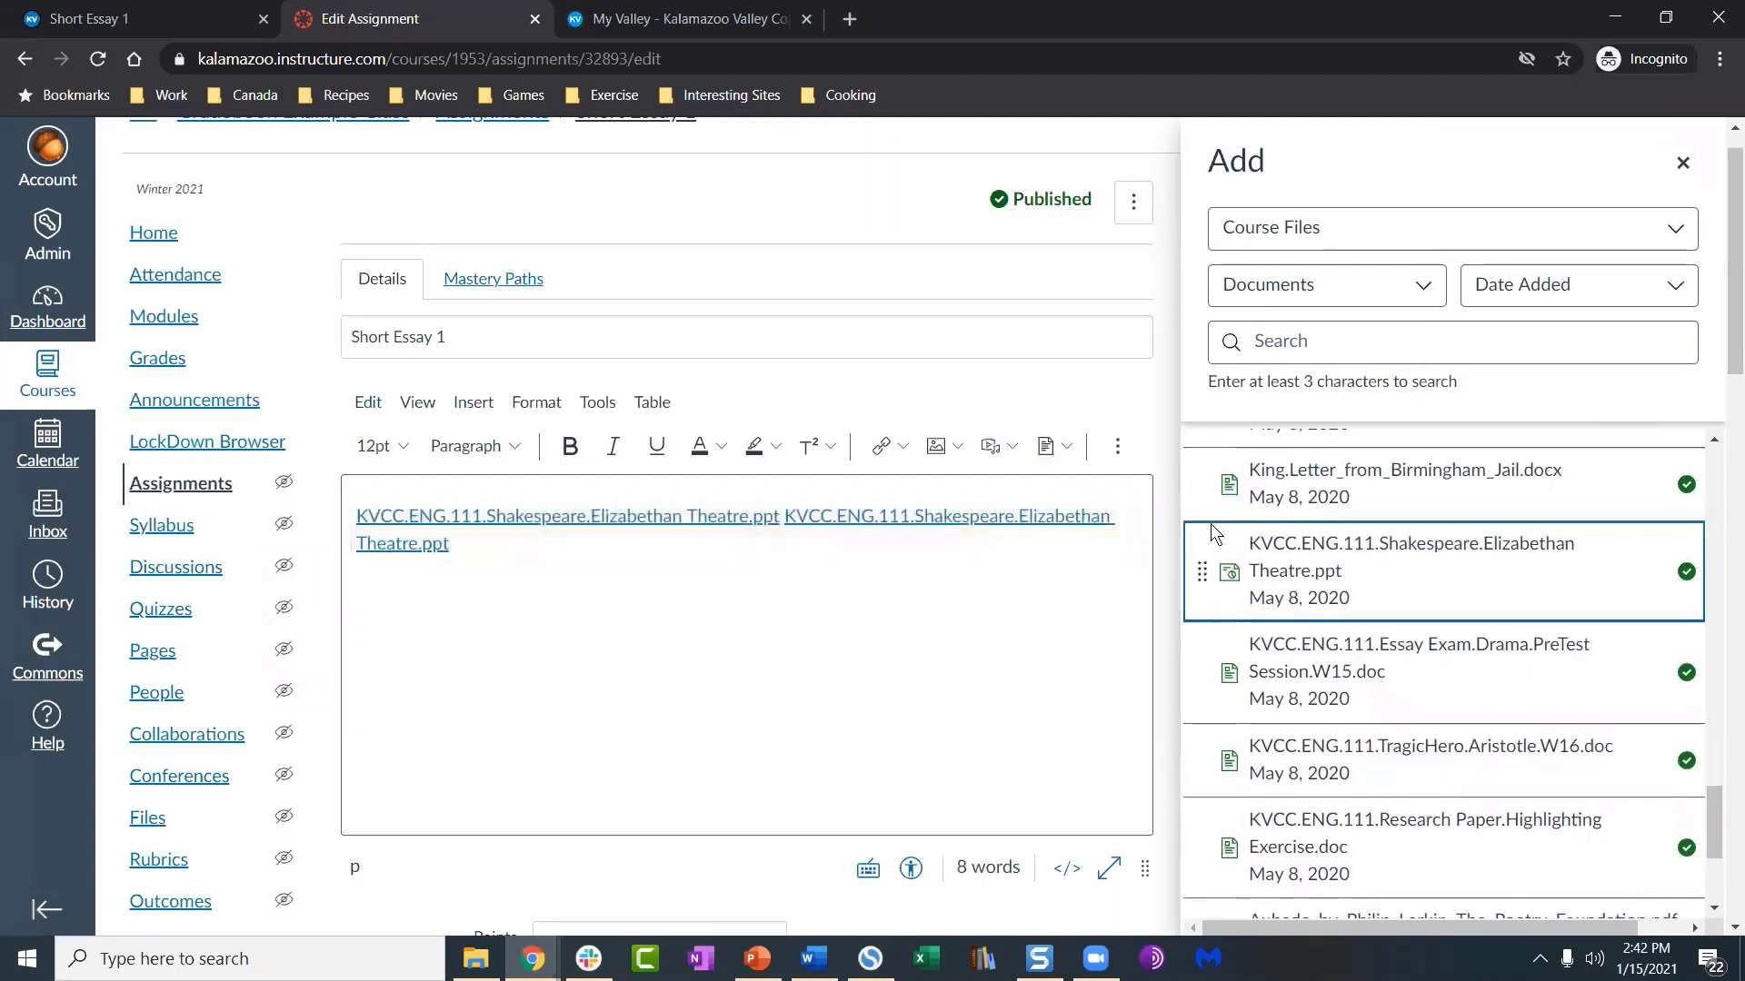
Step: Remove the duplicate Shakespeare.Elizabethan Theatre.ppt link, keeping only the first one
left_click(731, 558)
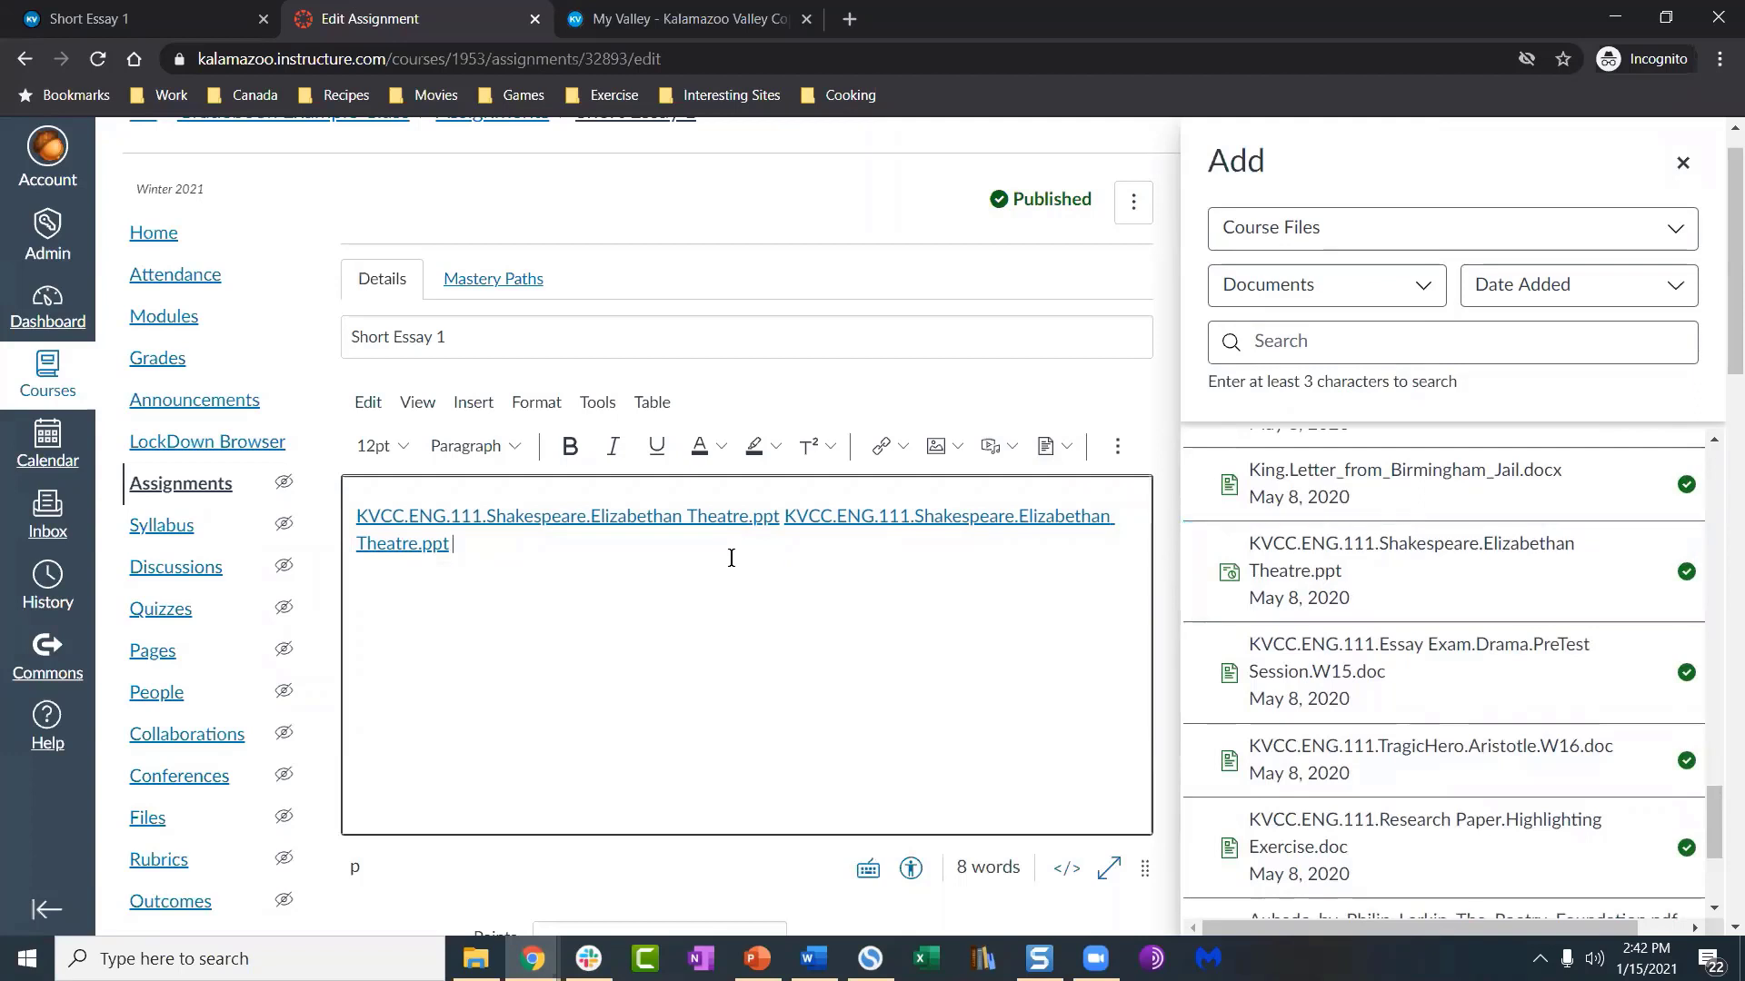
left_click(781, 516)
key("ctrl+shift+End")
key("BackSpace")
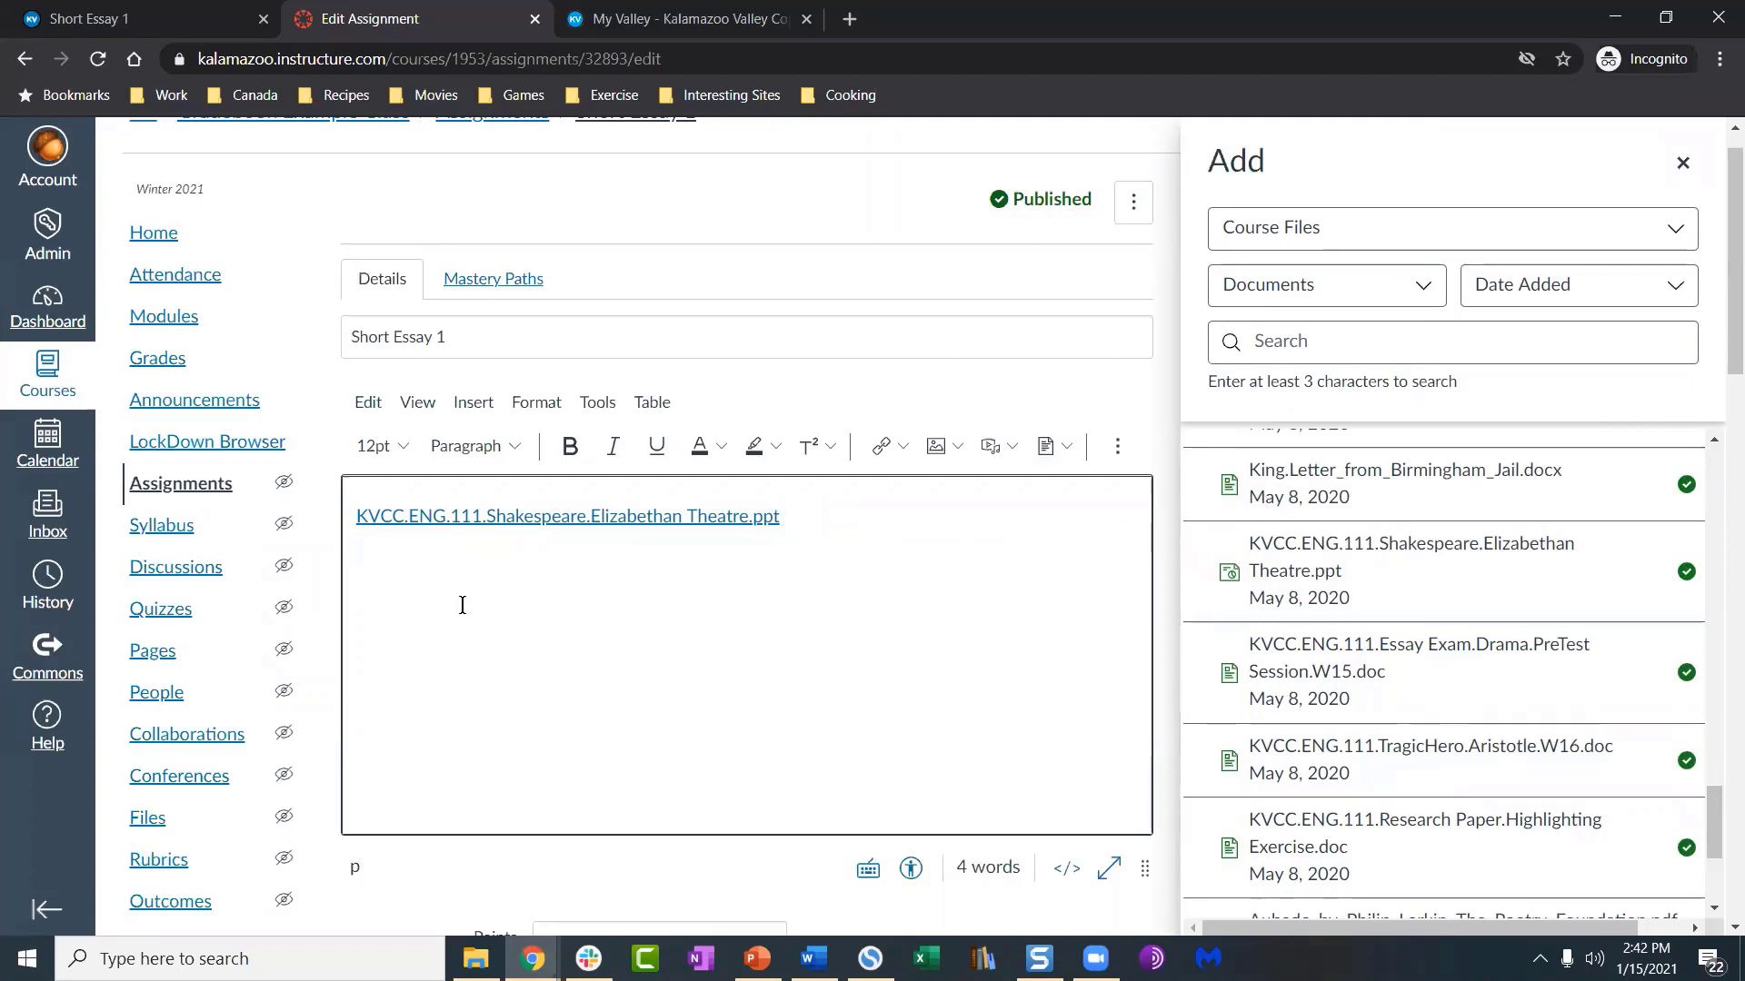
Step: Add the course document King.Letter_from_Birmingham_Jail.docx further down the description, followed by the user file 2020-06-09T0811_Grades-Gradebook_Example_Class.csv
left_click(391, 629)
left_click(1291, 473)
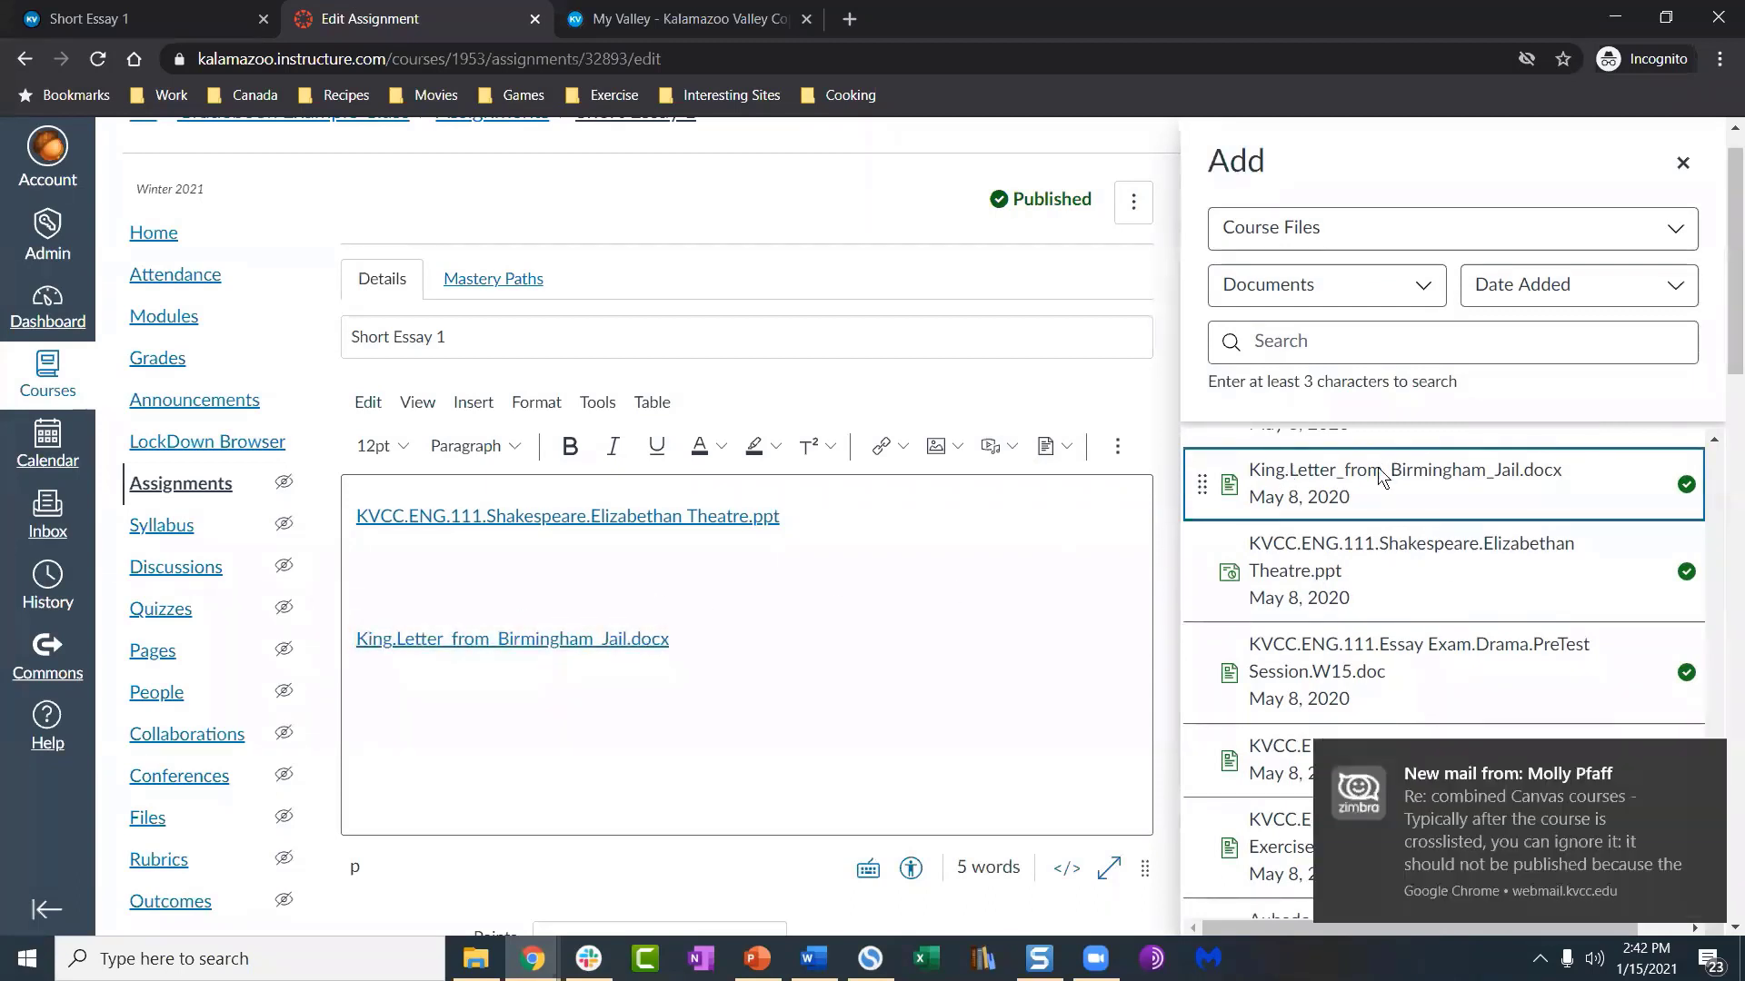
left_click(1404, 243)
left_click(1298, 354)
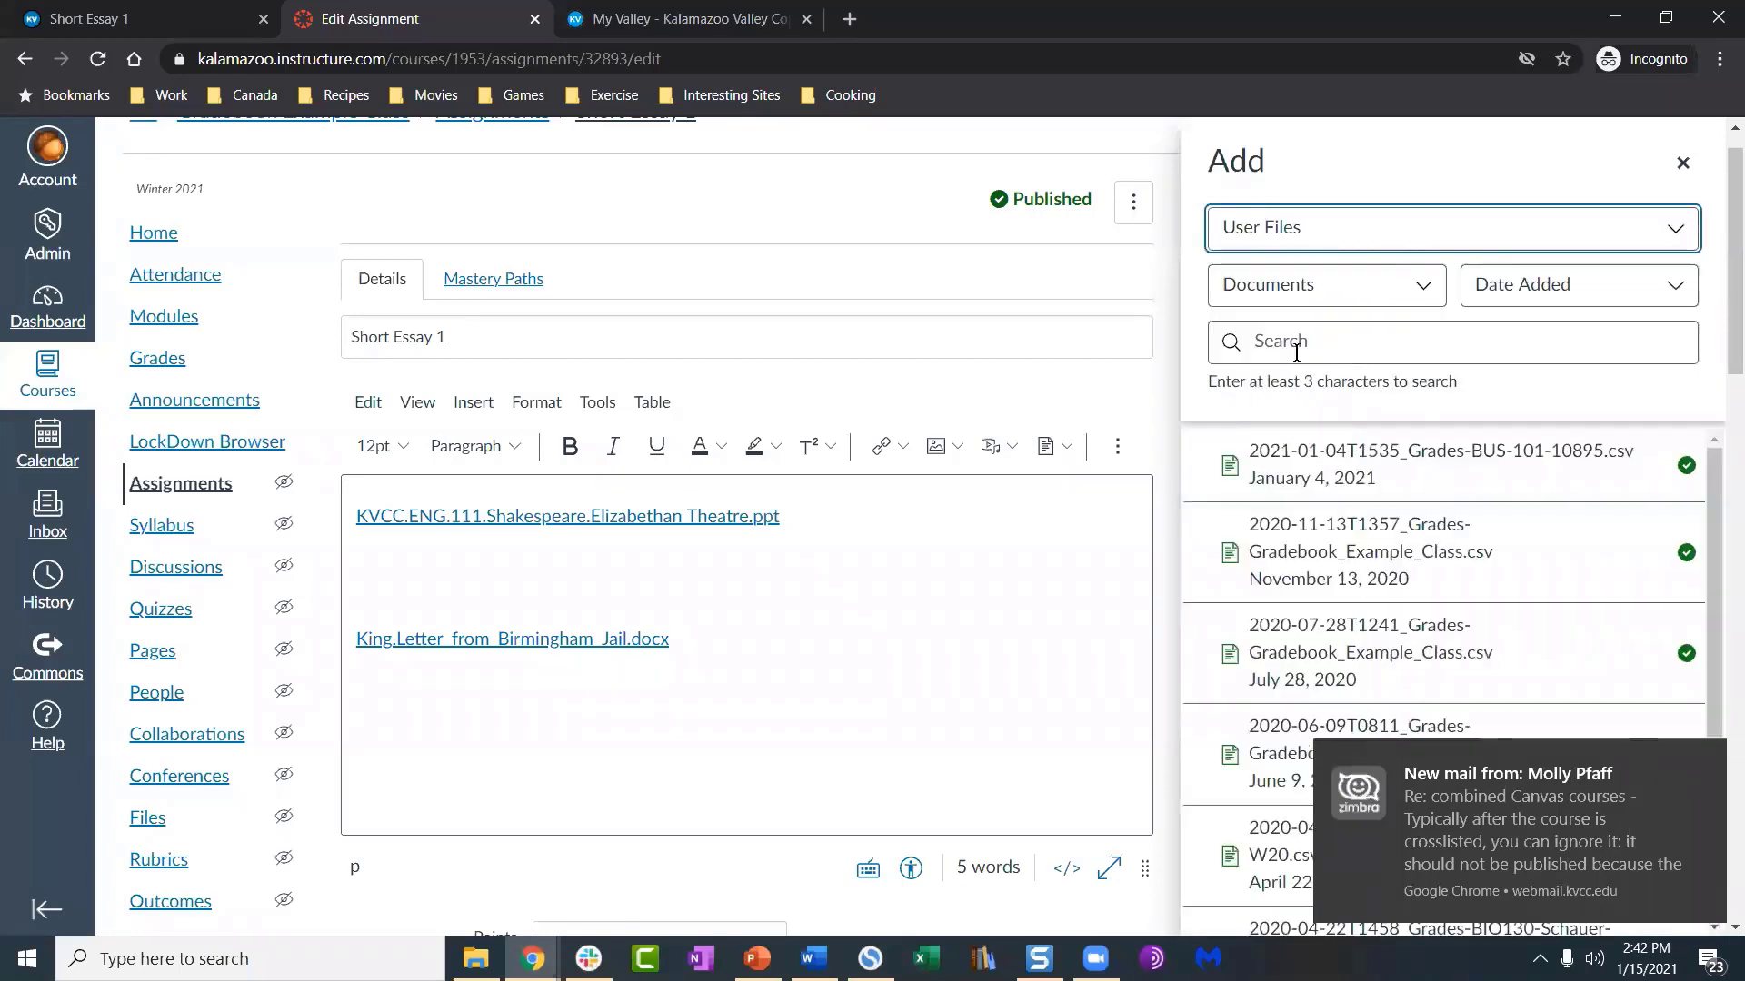
scroll(1323, 525, "down", 3)
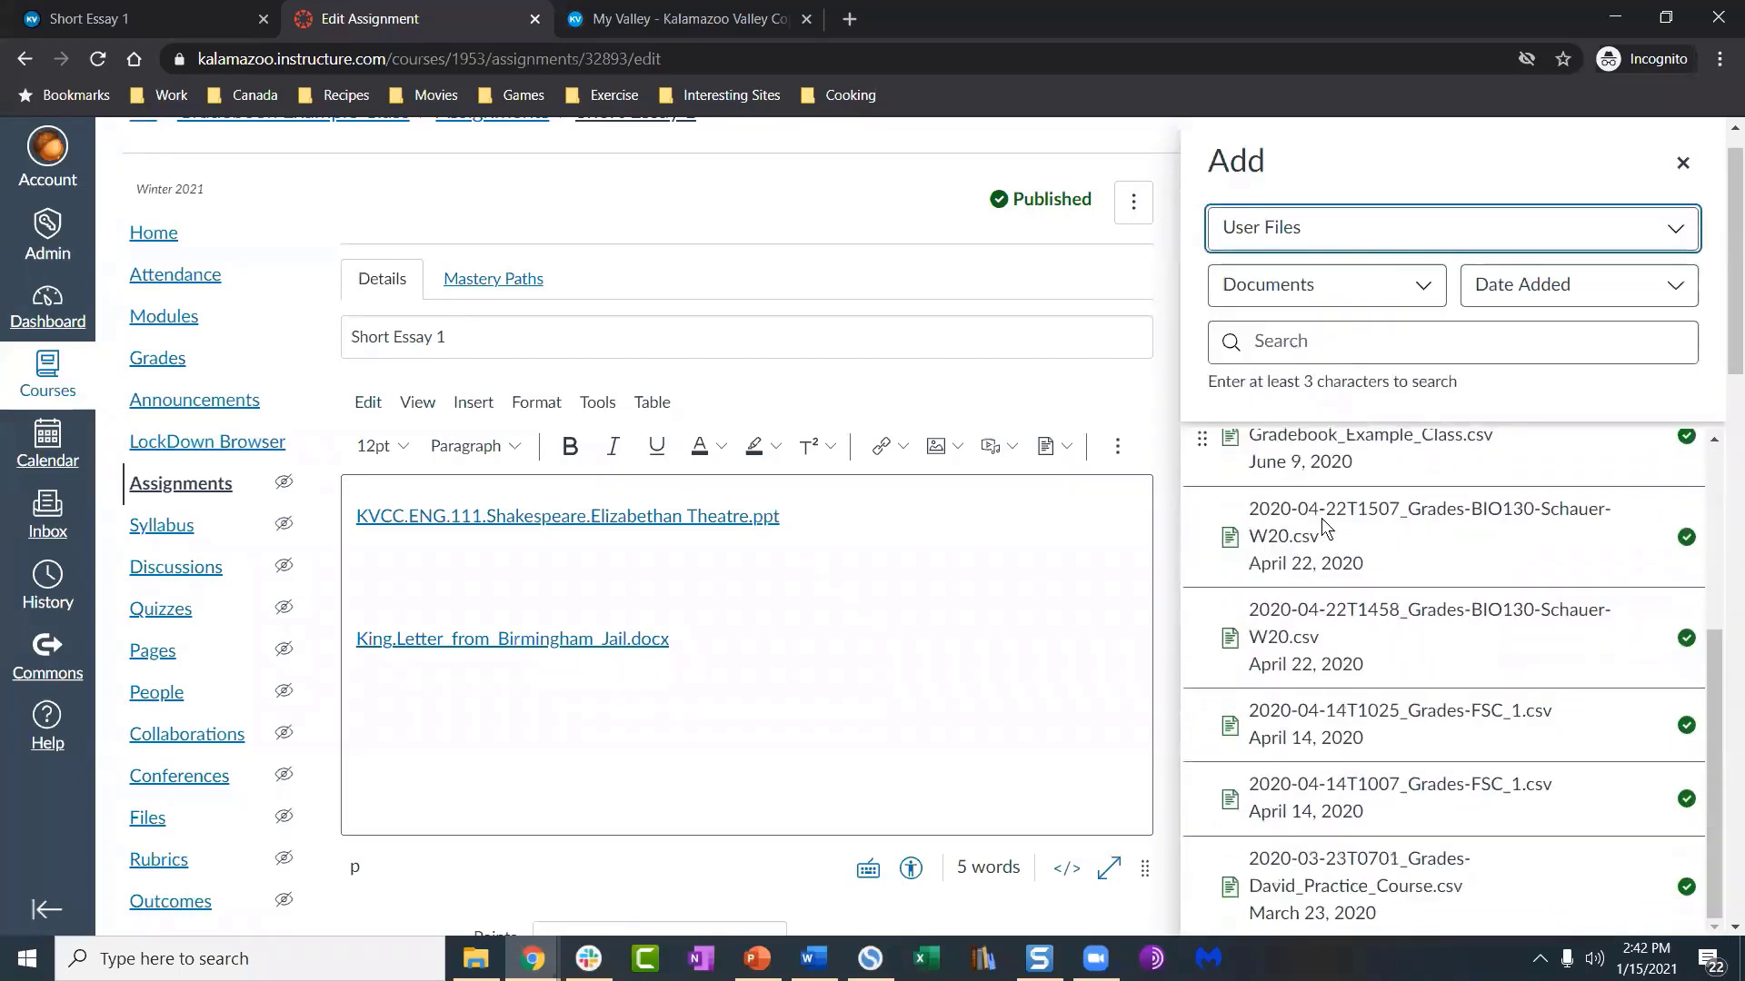
left_click(1317, 548)
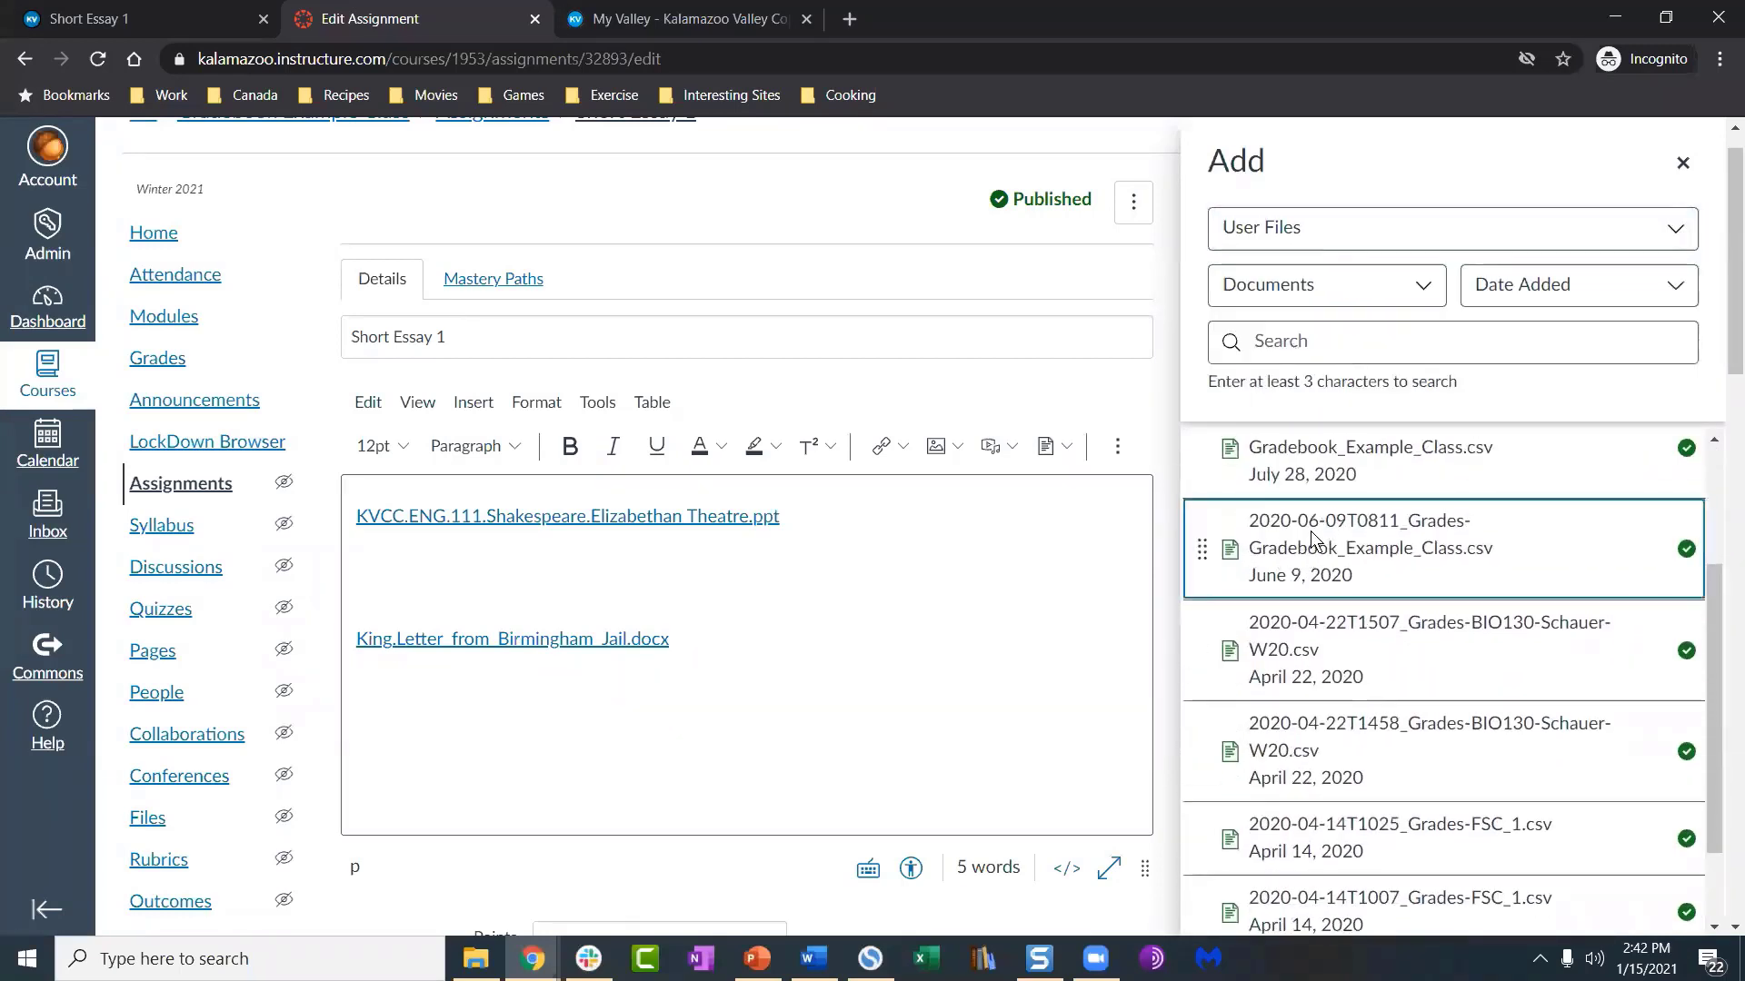
left_click(1682, 163)
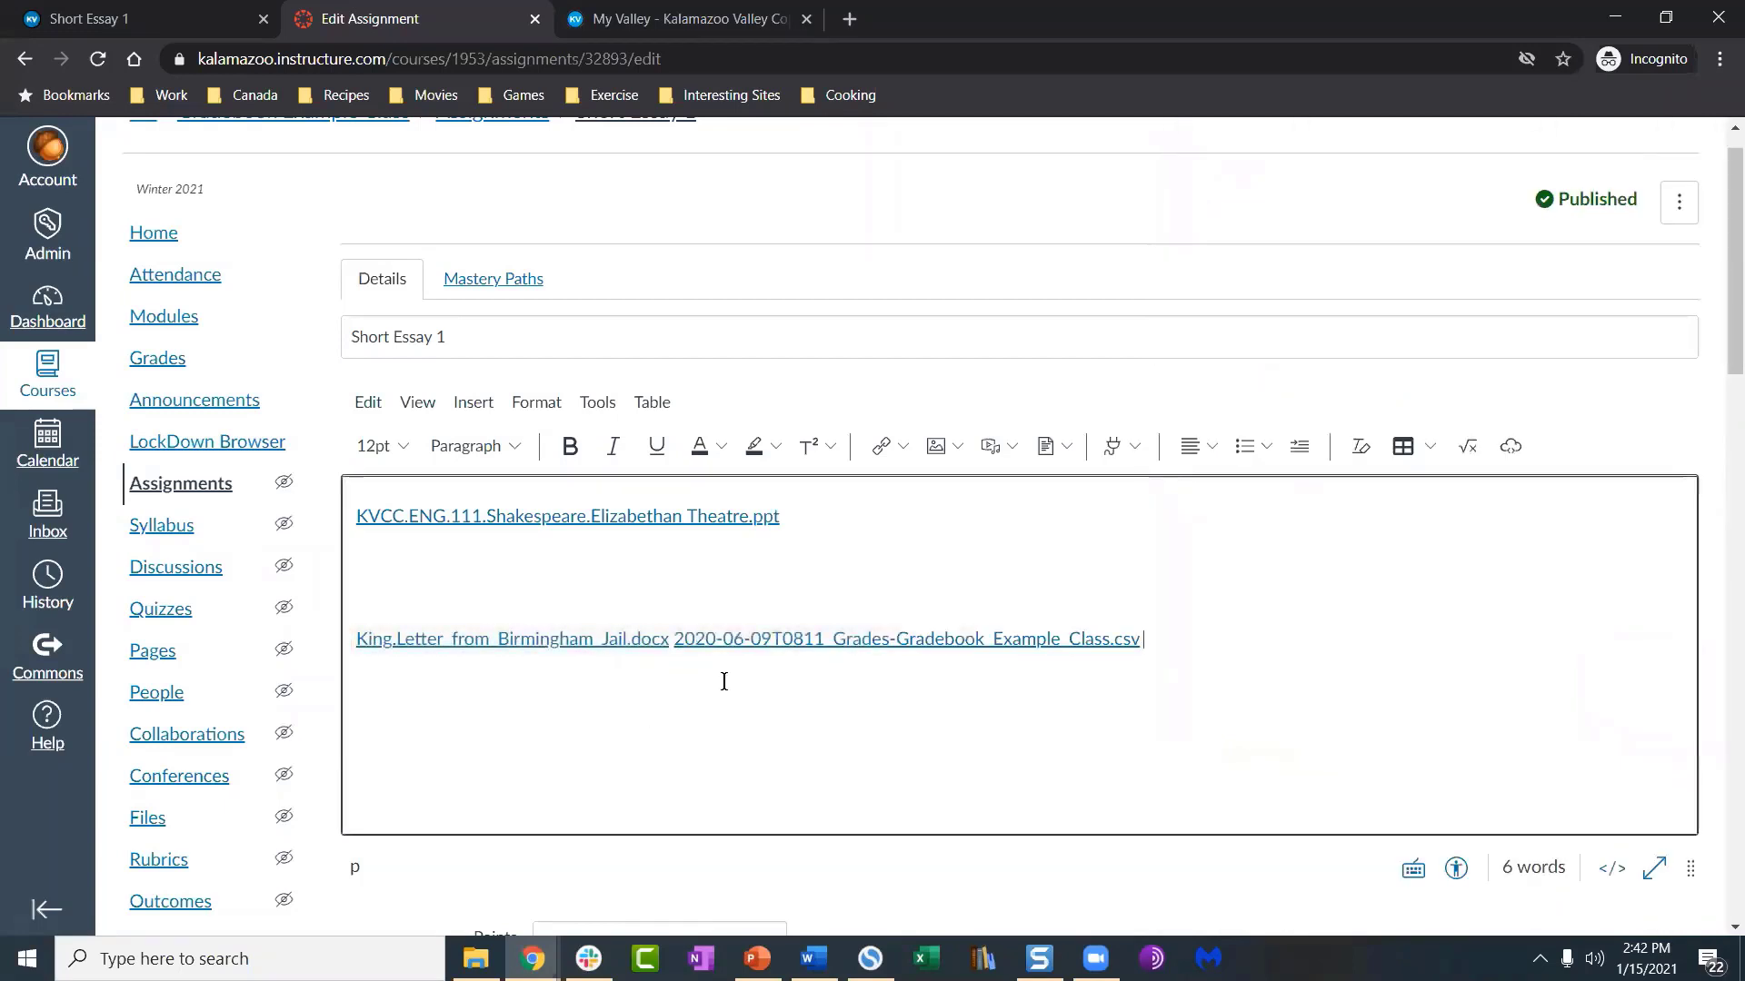
Step: Clear all file links from the description and view the image upload options without adding an image
left_click_drag(720, 681, 359, 506)
key("BackSpace")
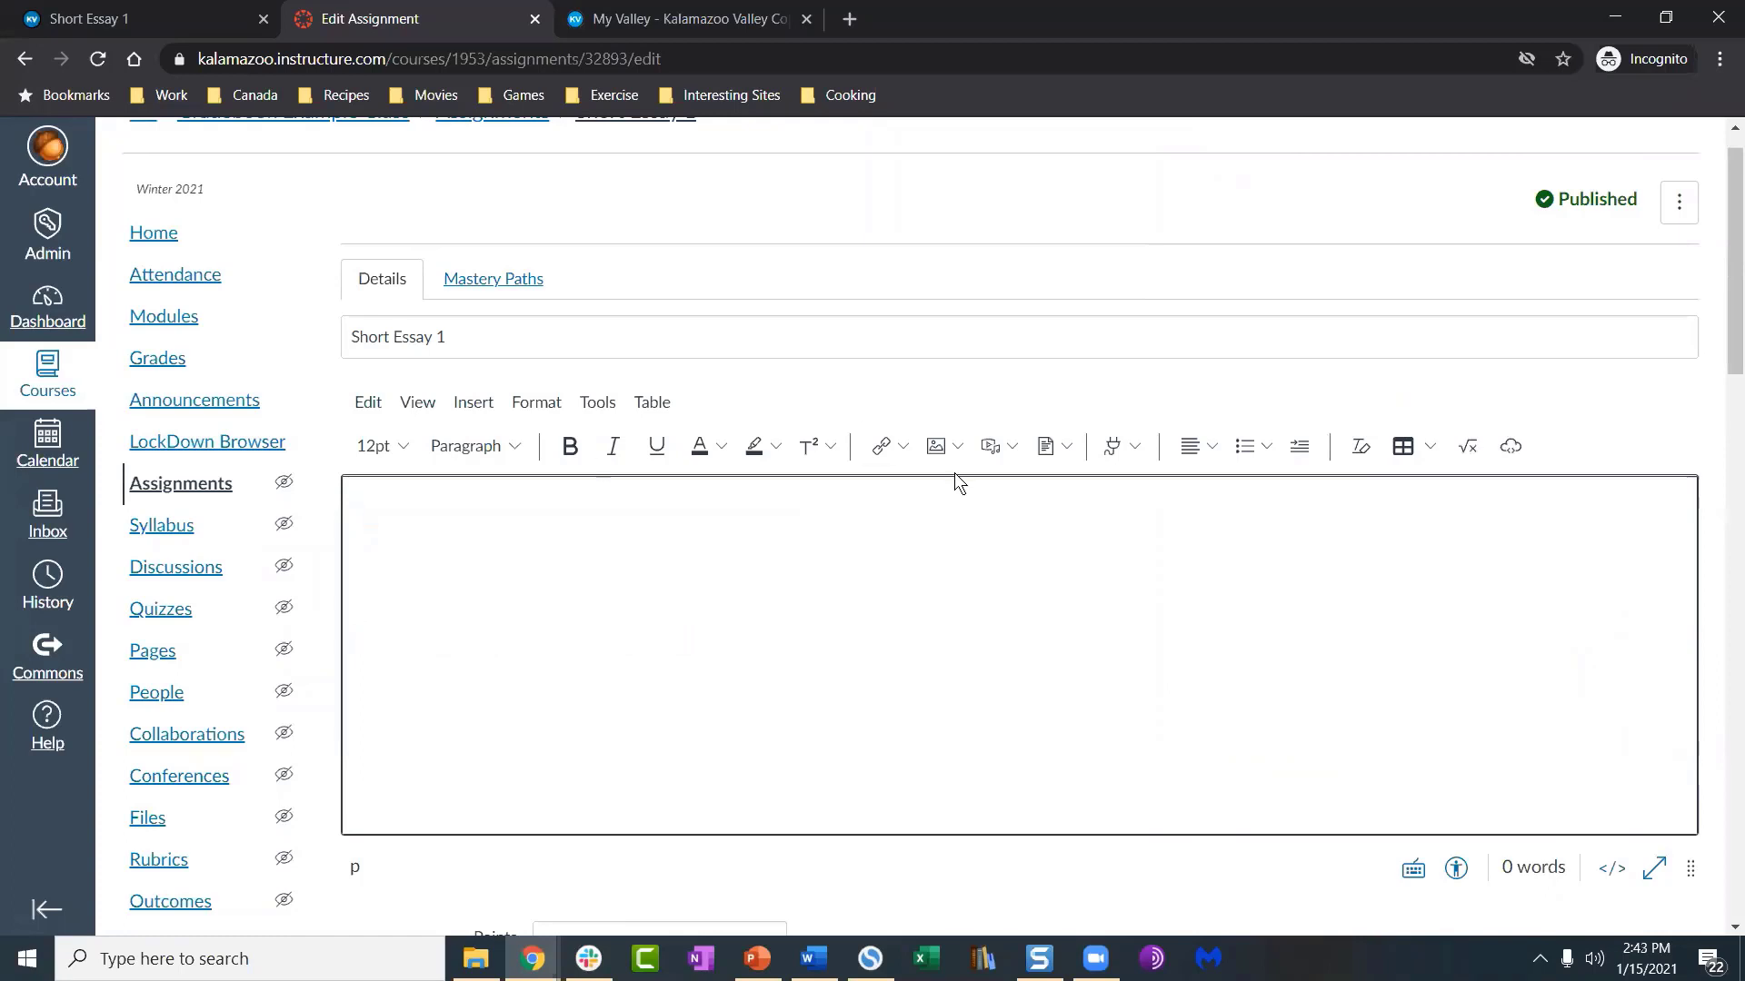
left_click(943, 451)
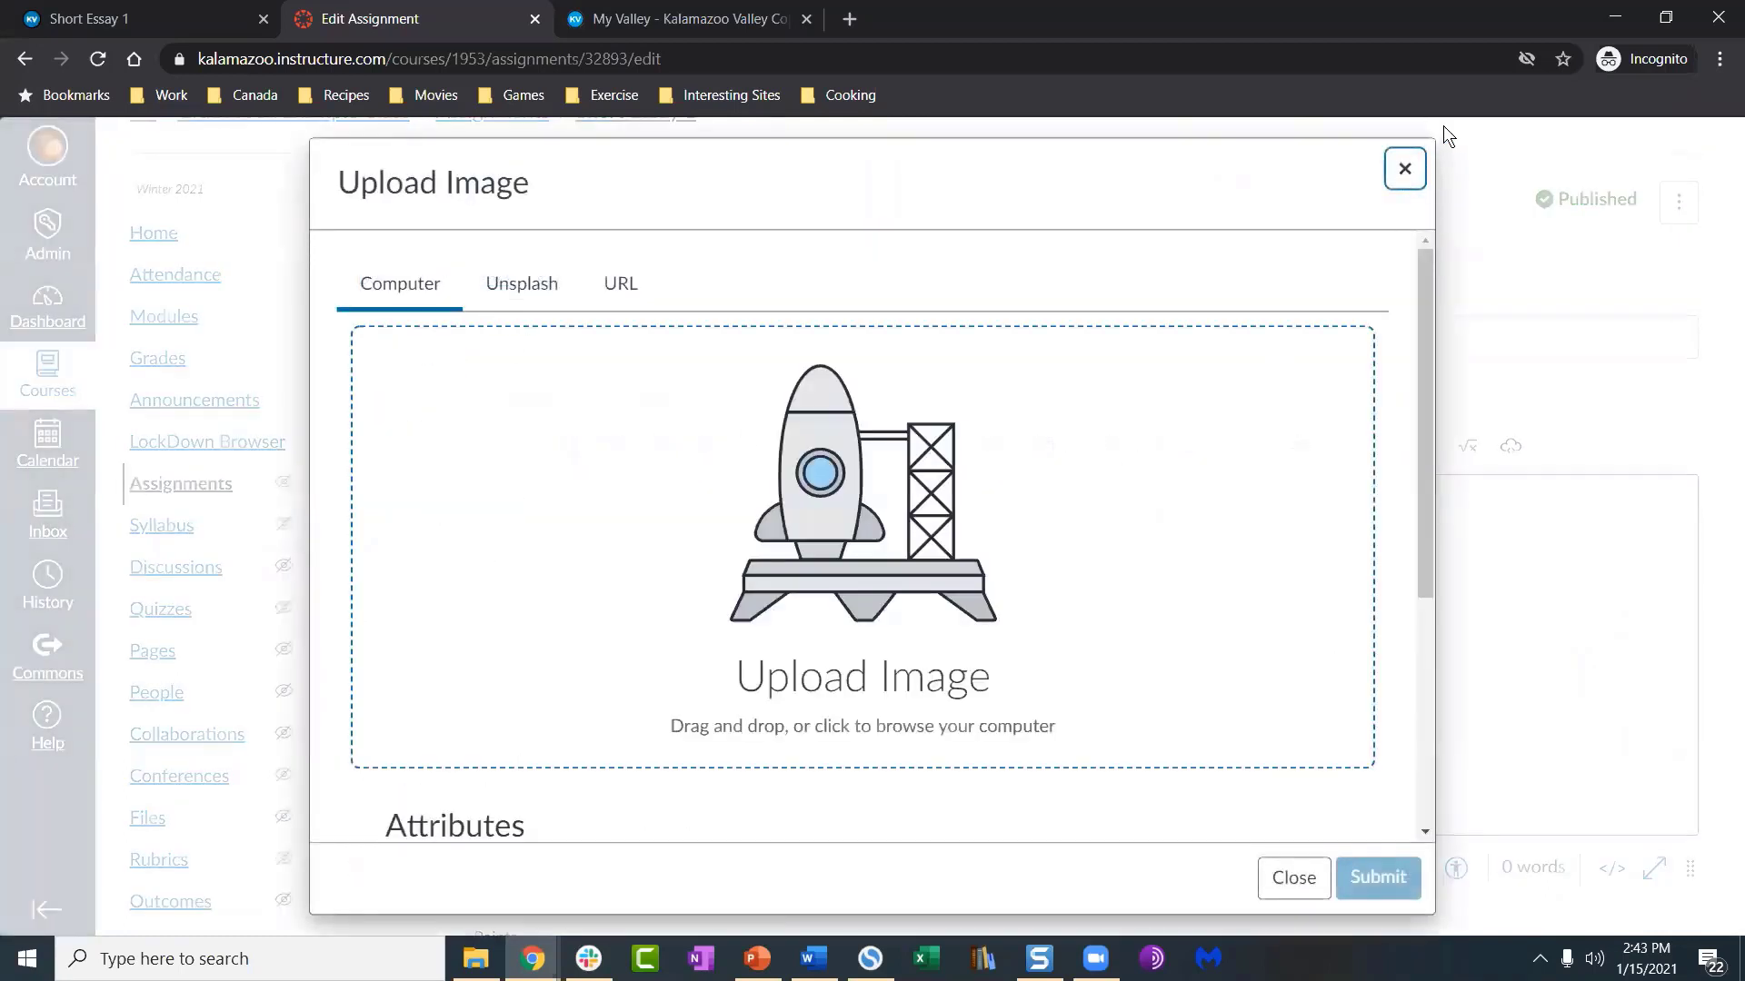
left_click(1403, 169)
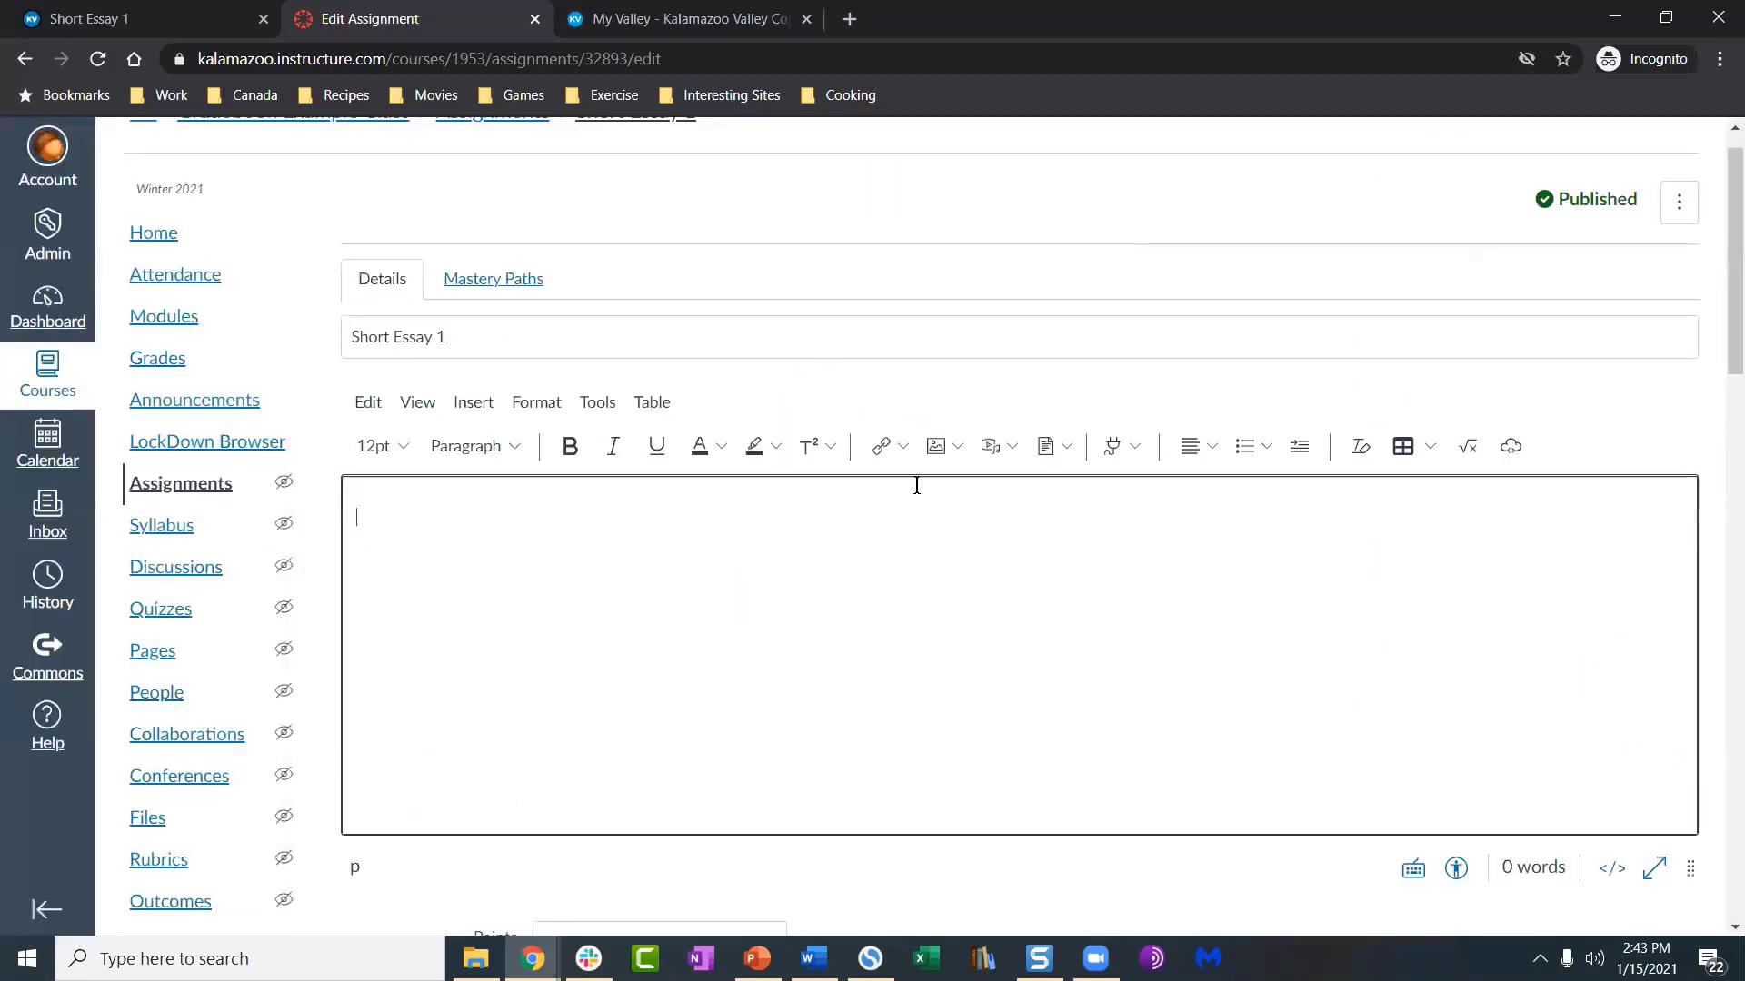
Step: Choose the video zoom_0 (1).mp4 from the Downloads folder as the media to upload
left_click(991, 446)
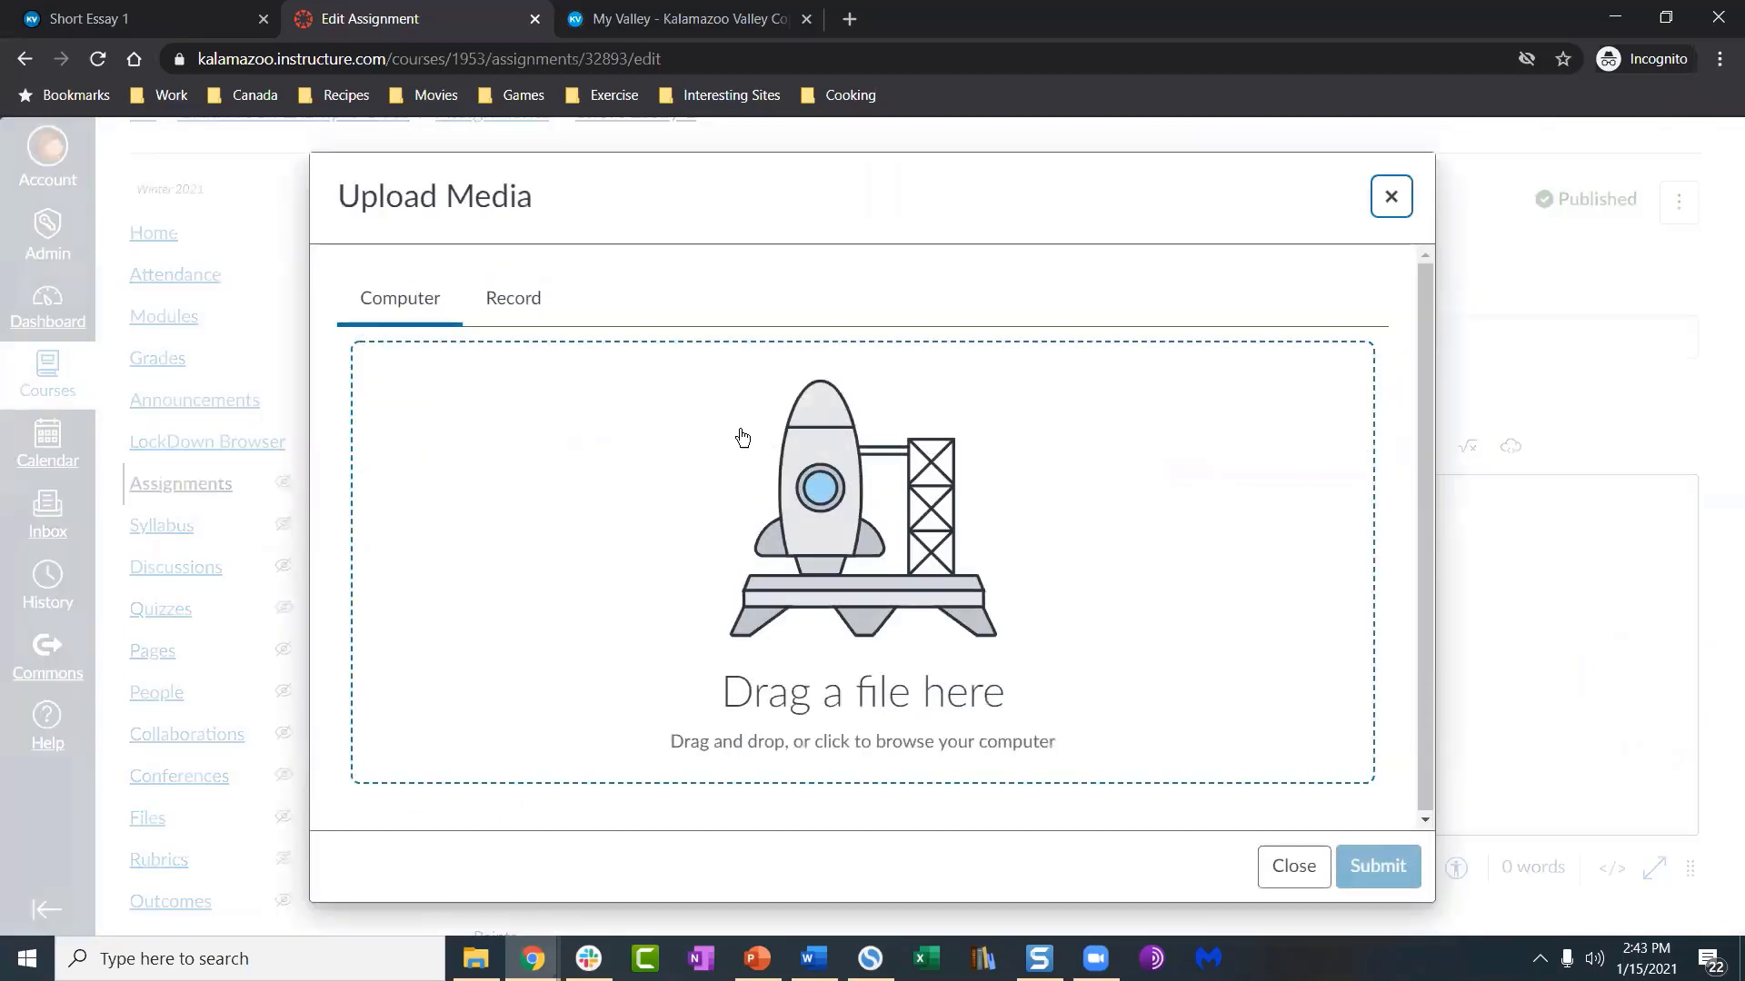
left_click(893, 523)
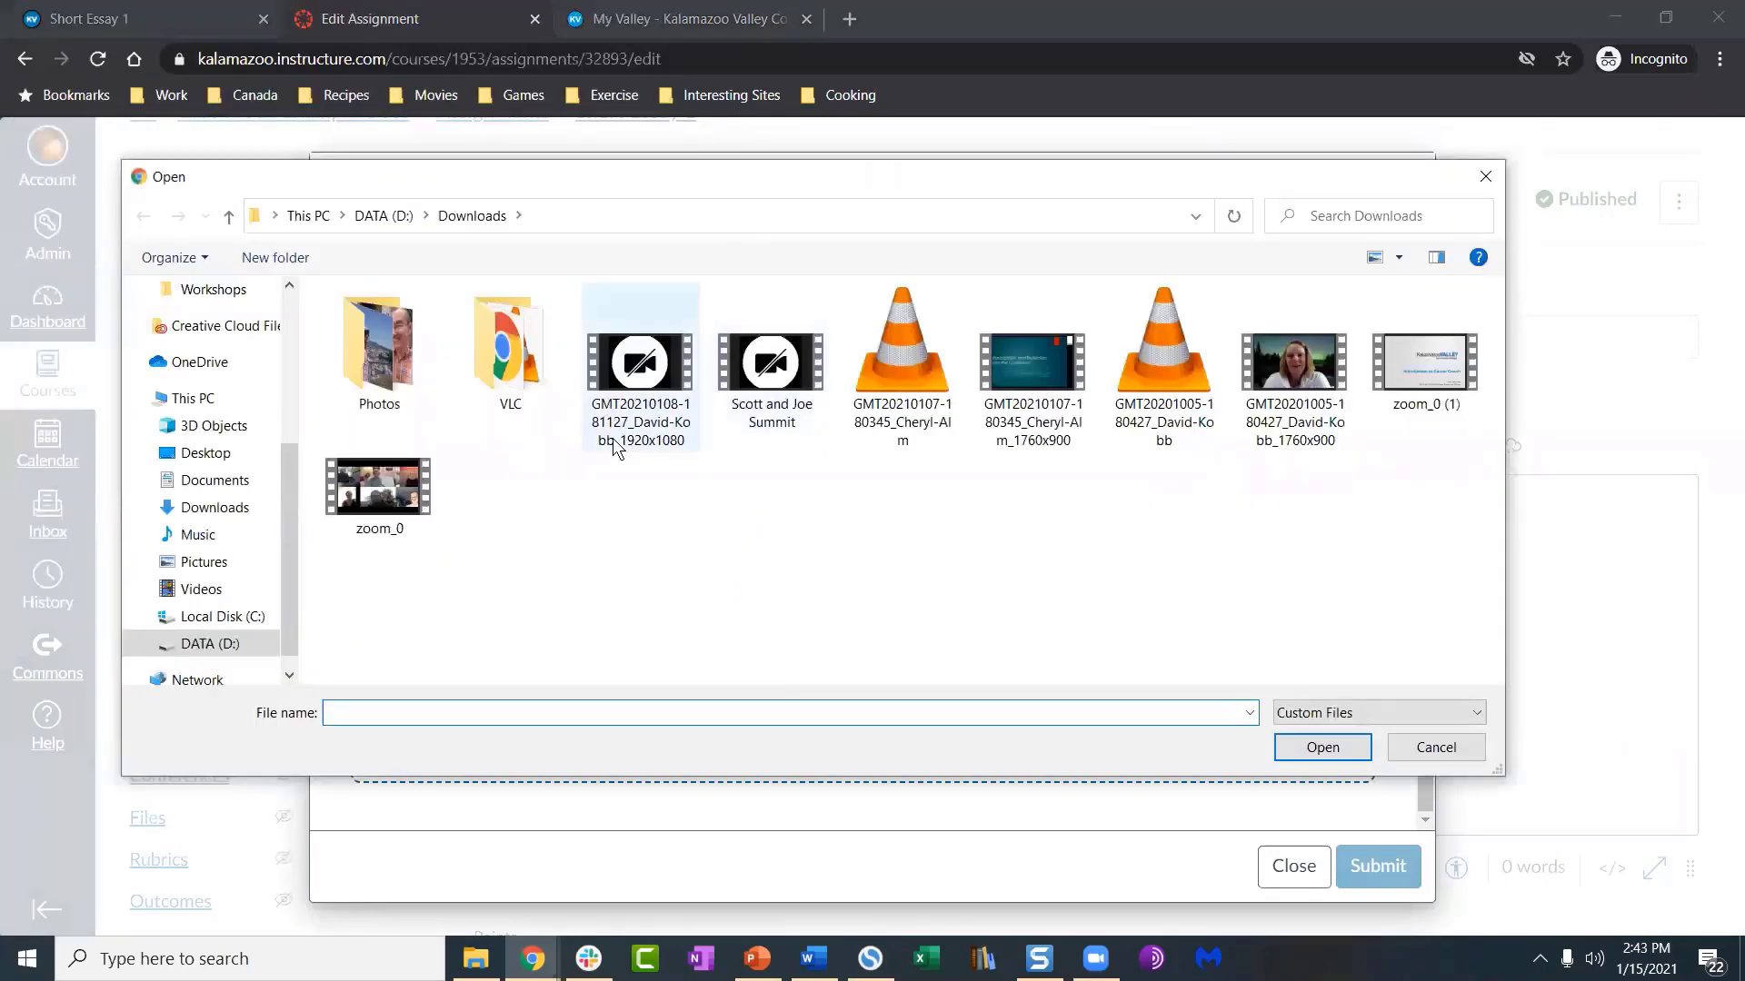
double_click(1415, 355)
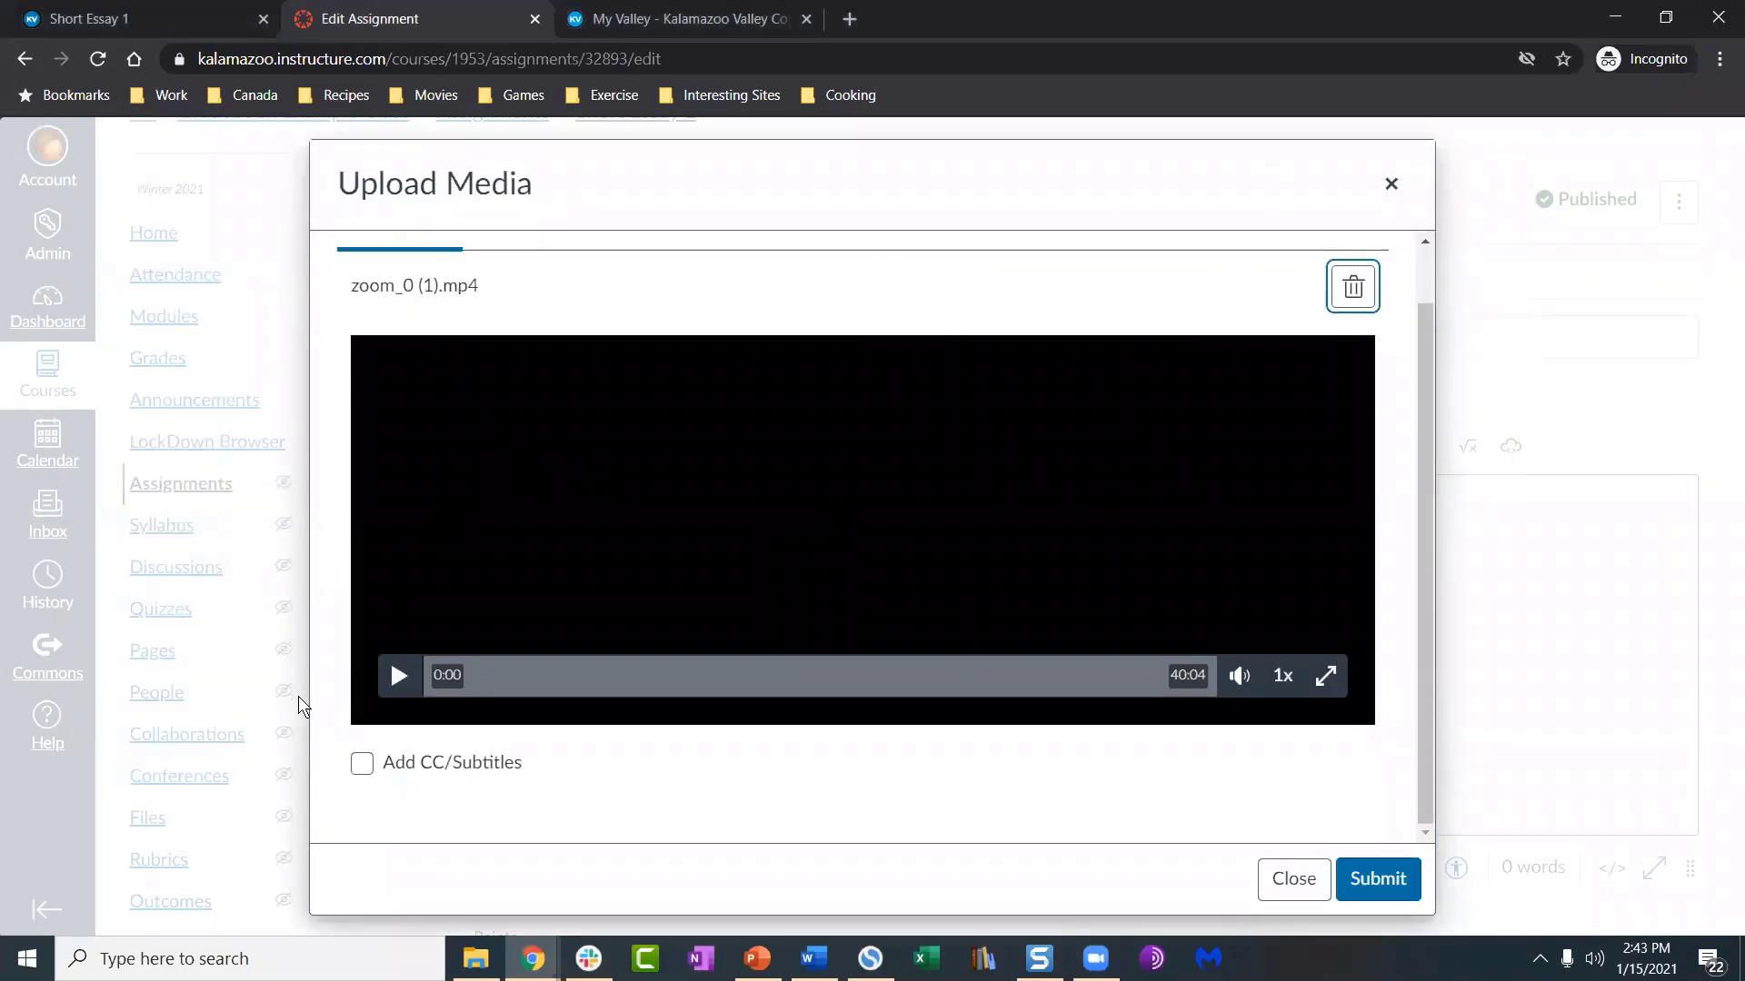
Step: Examine the video's closed caption options, including the caption file selection and the language list, leaving captions switched off
left_click(356, 765)
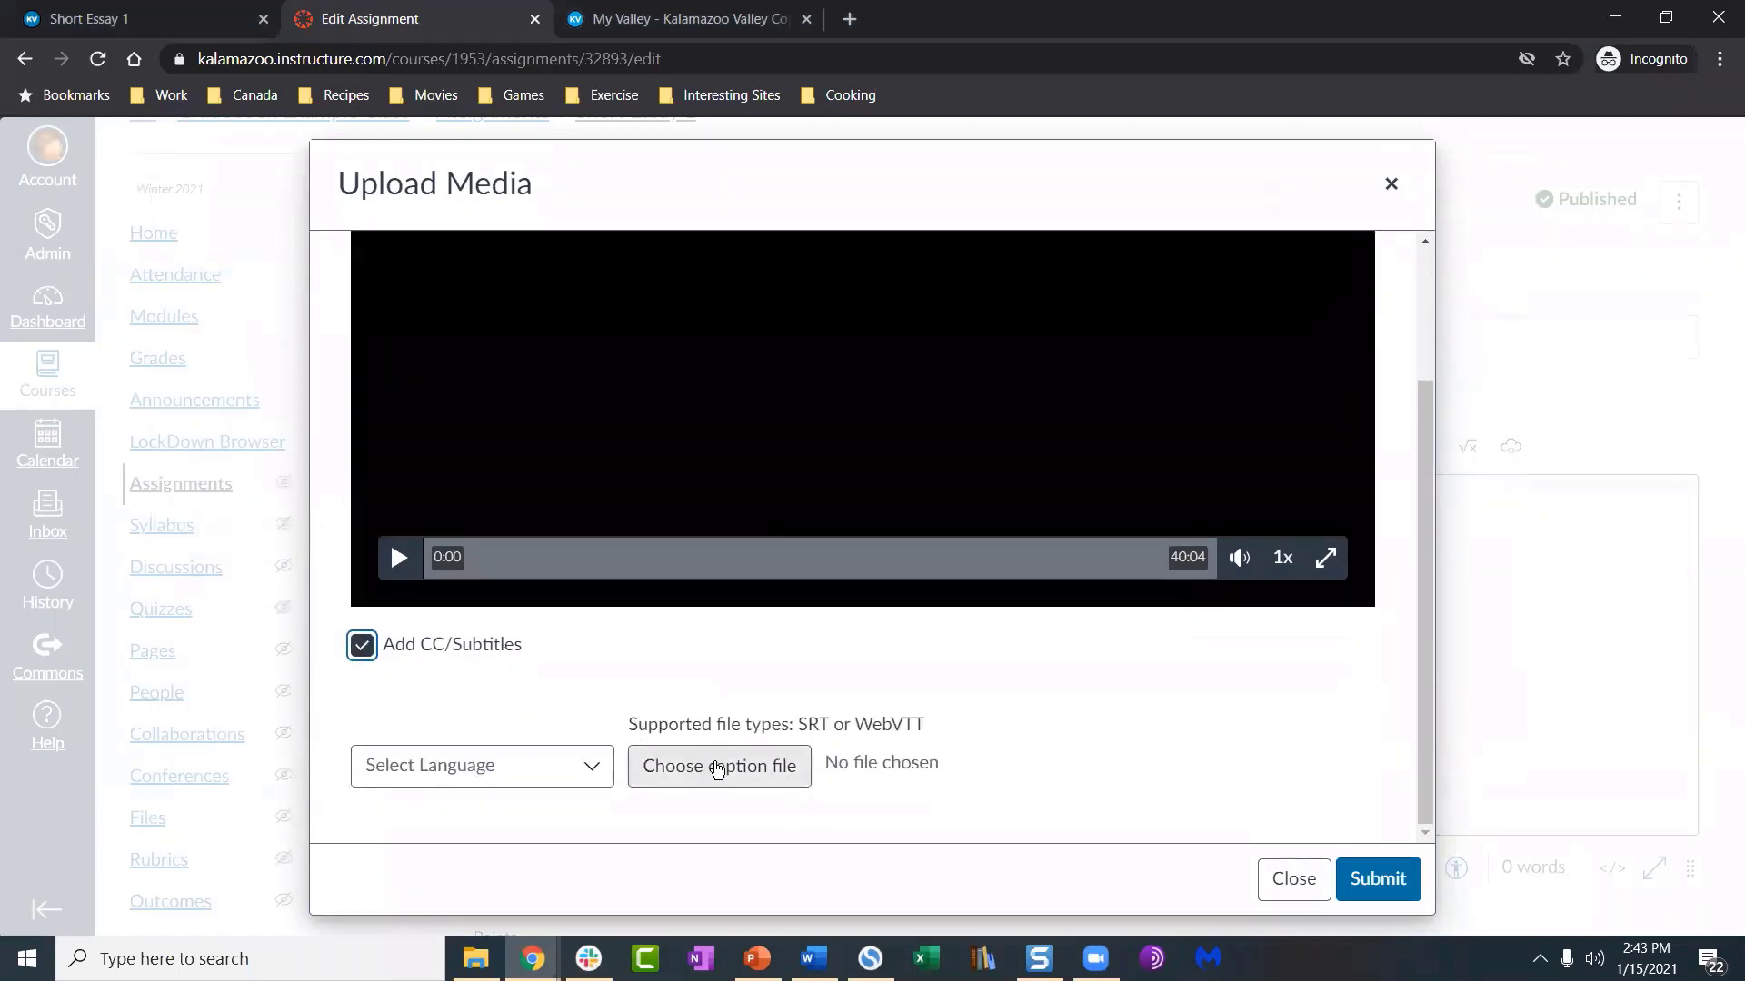
left_click(748, 768)
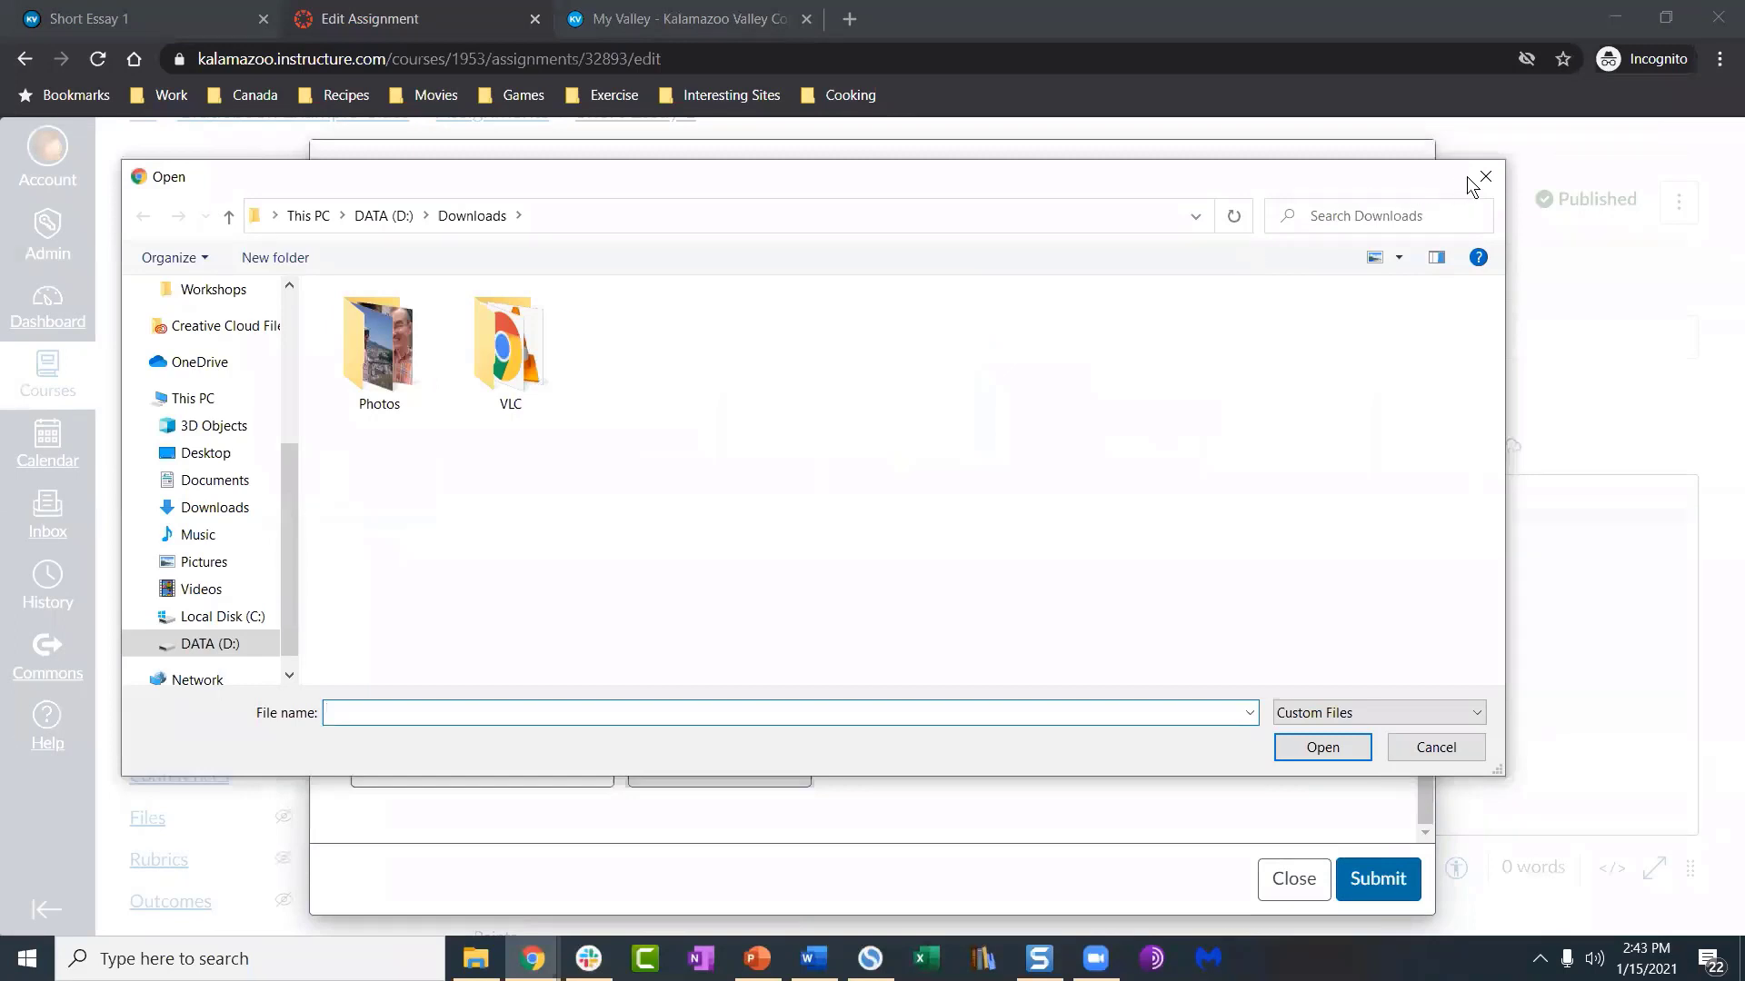
left_click(1487, 175)
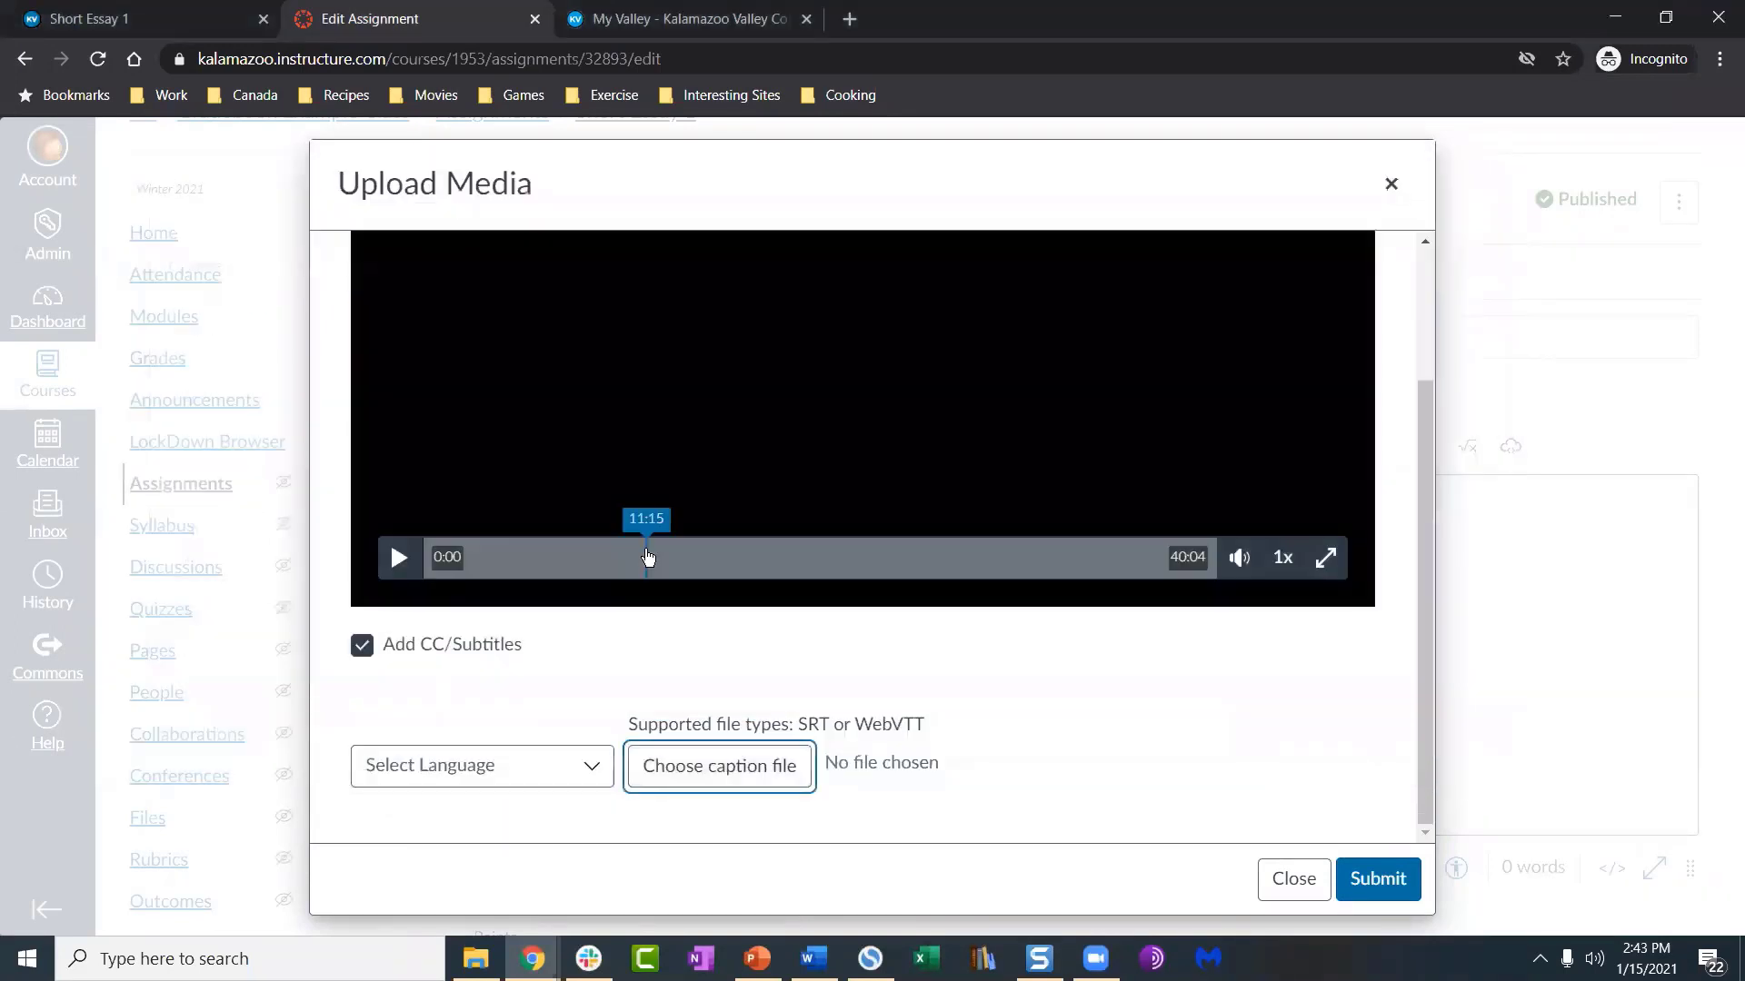
left_click(454, 765)
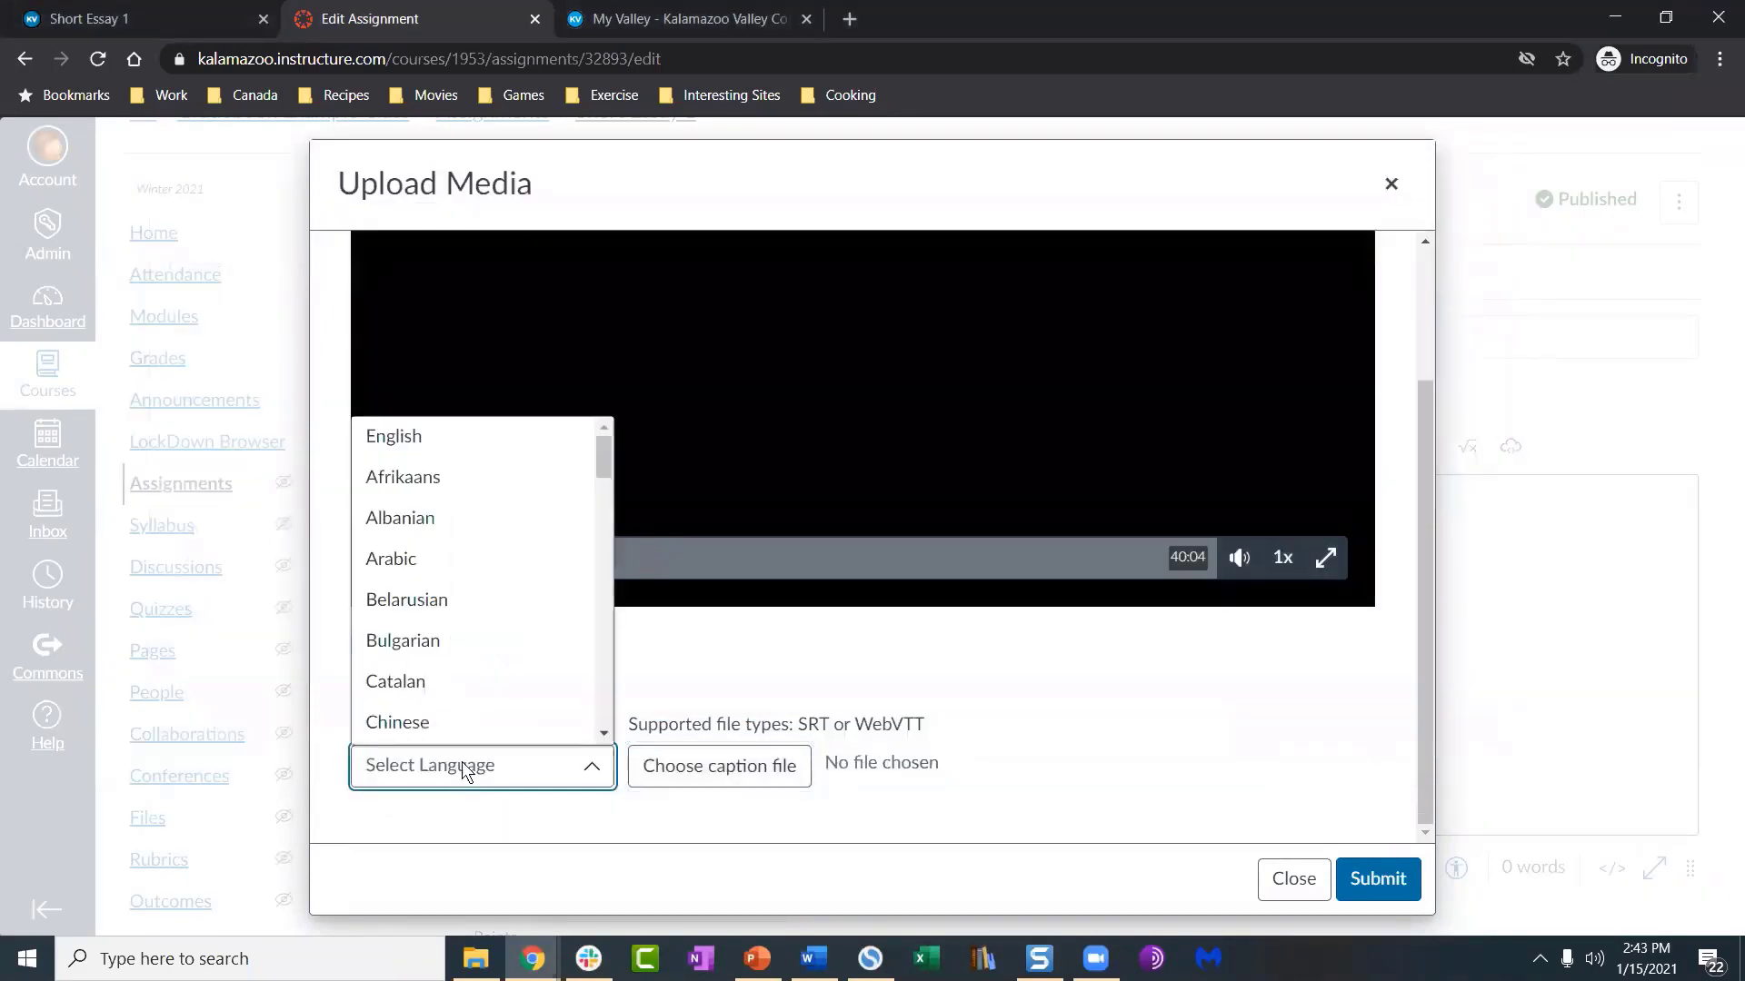
left_click(692, 647)
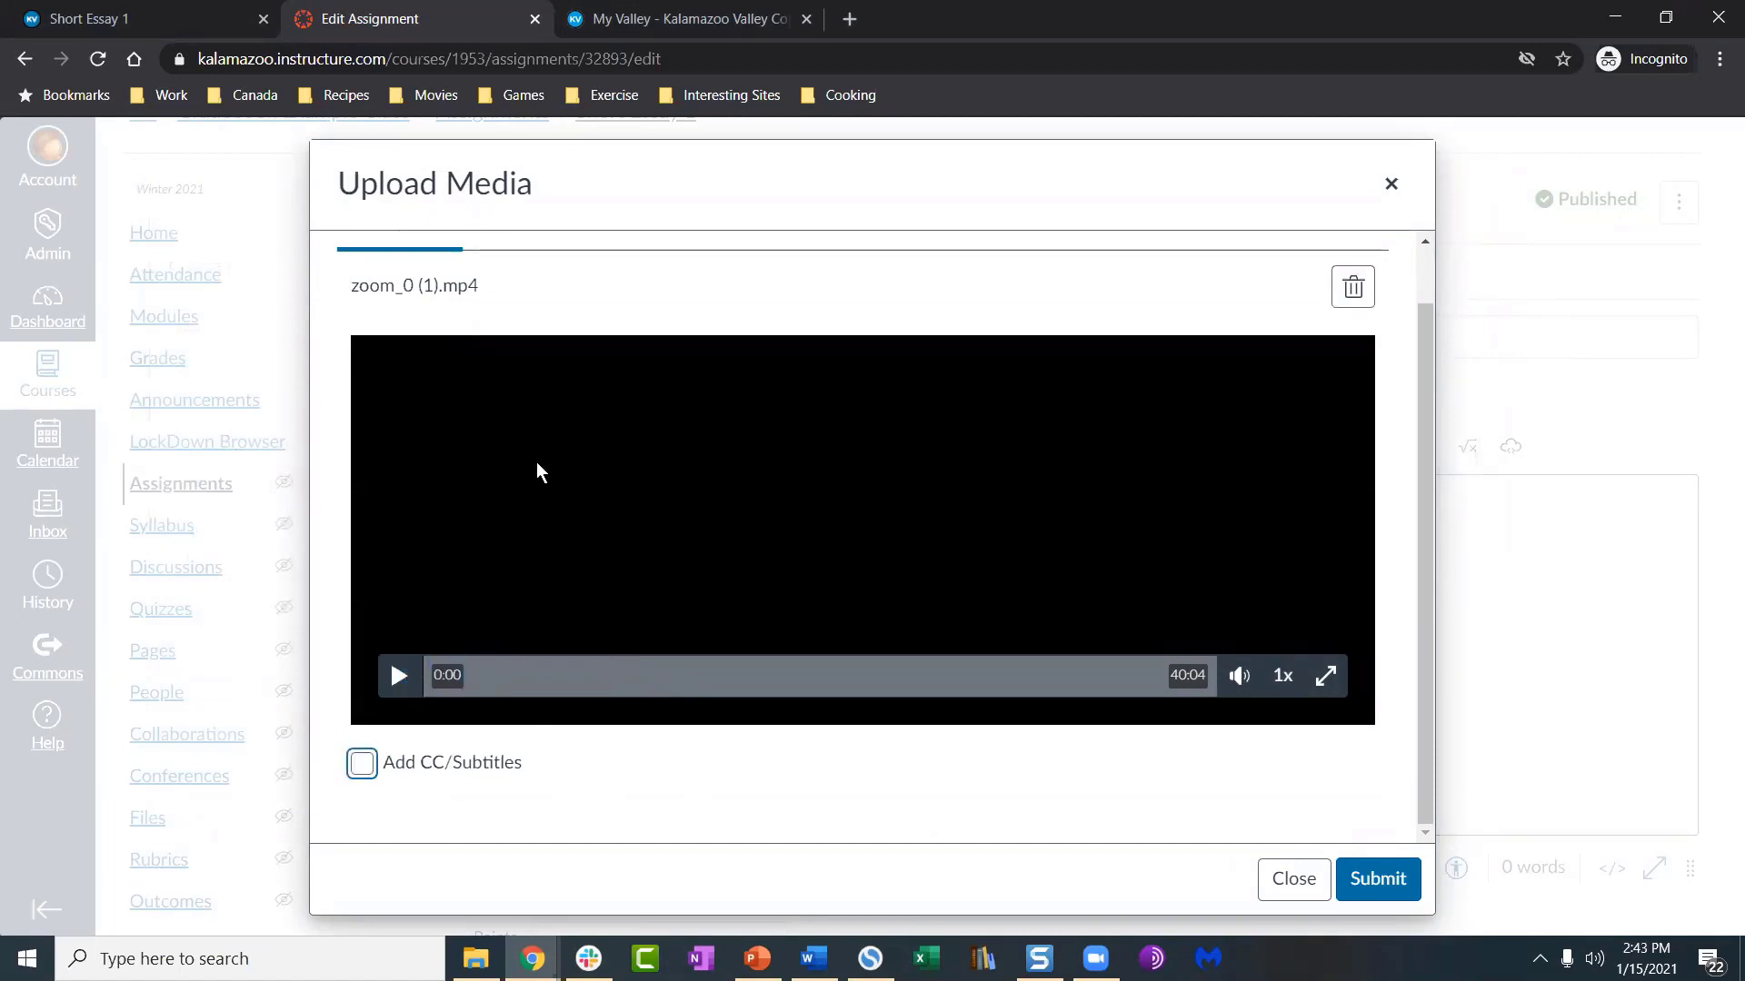
Step: Preview the start of the video and submit it for embedding in the assignment description
left_click(402, 668)
left_click(398, 674)
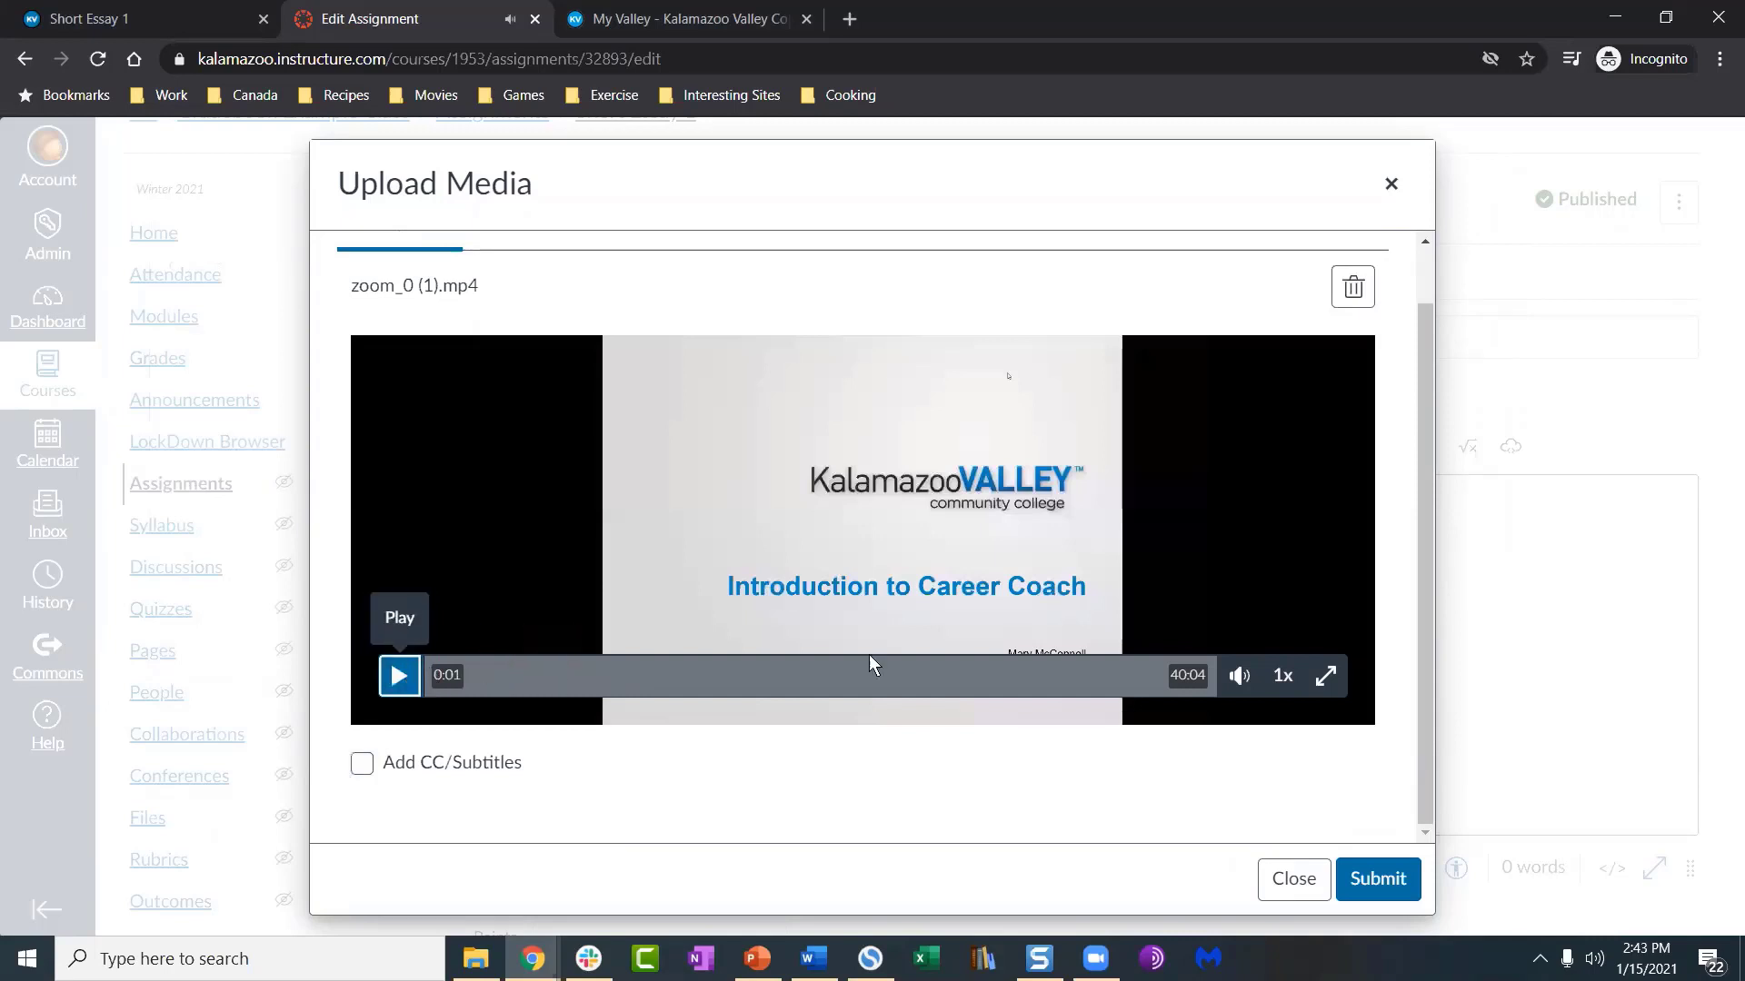
left_click(1380, 879)
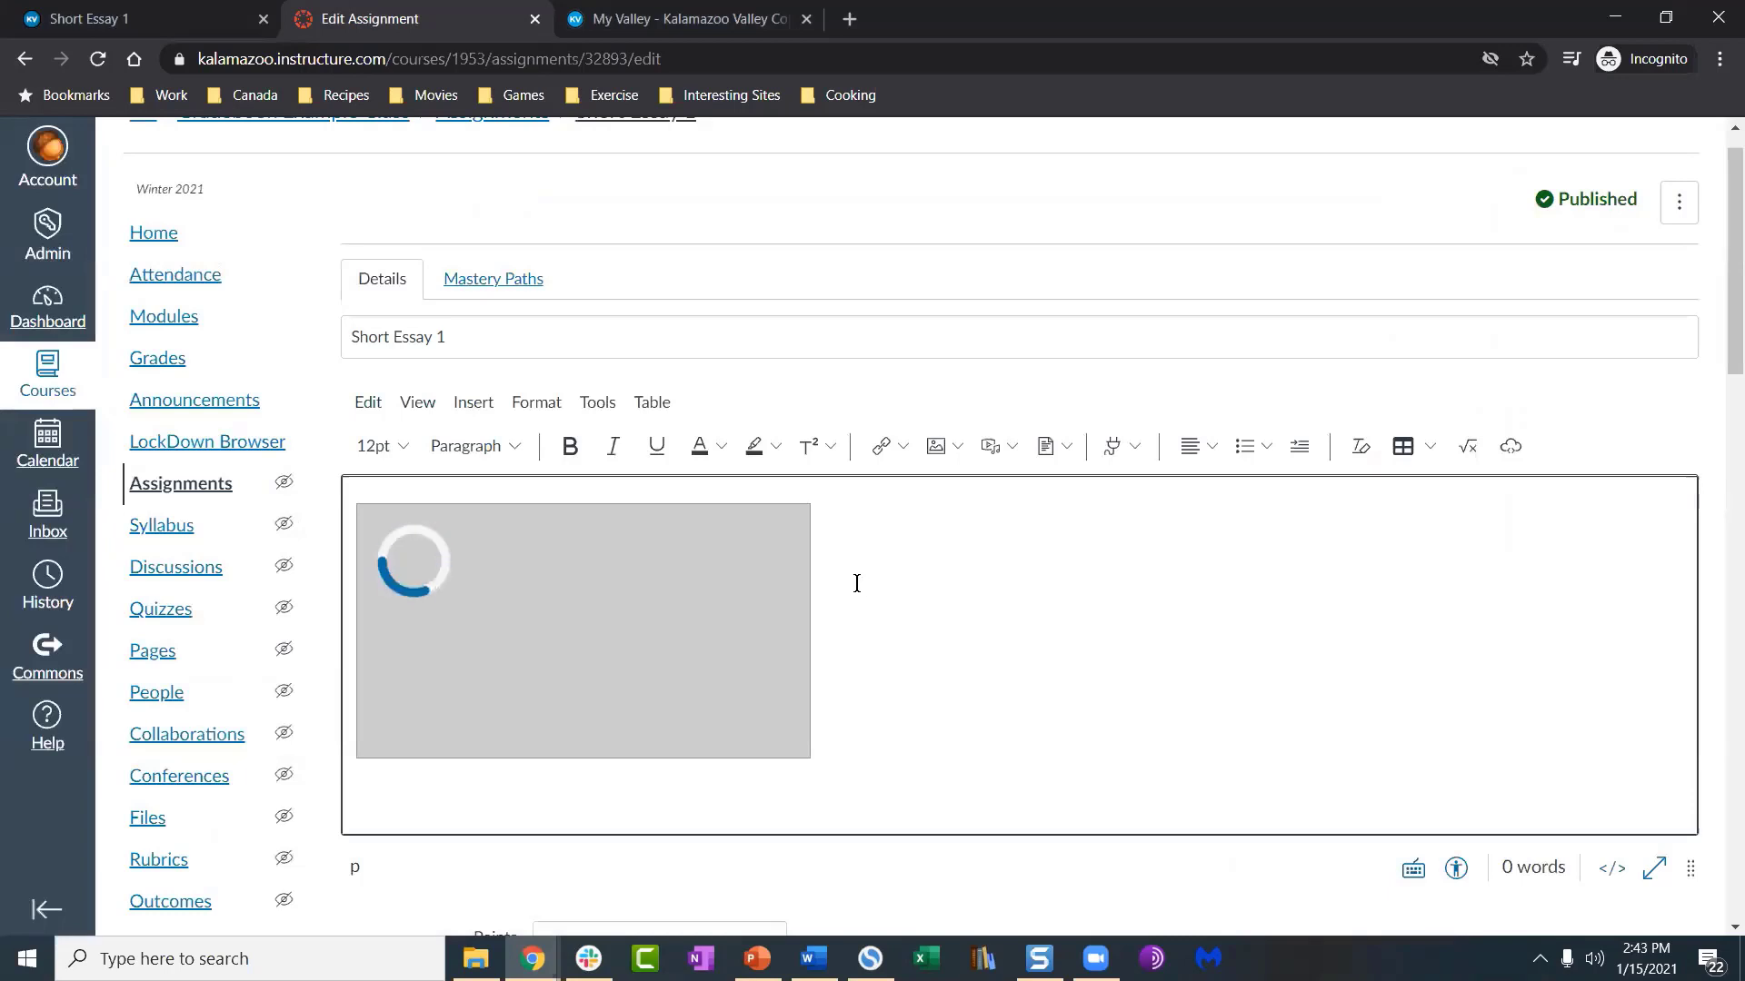
scroll(856, 582, "down", 3)
scroll(856, 583, "up", 2)
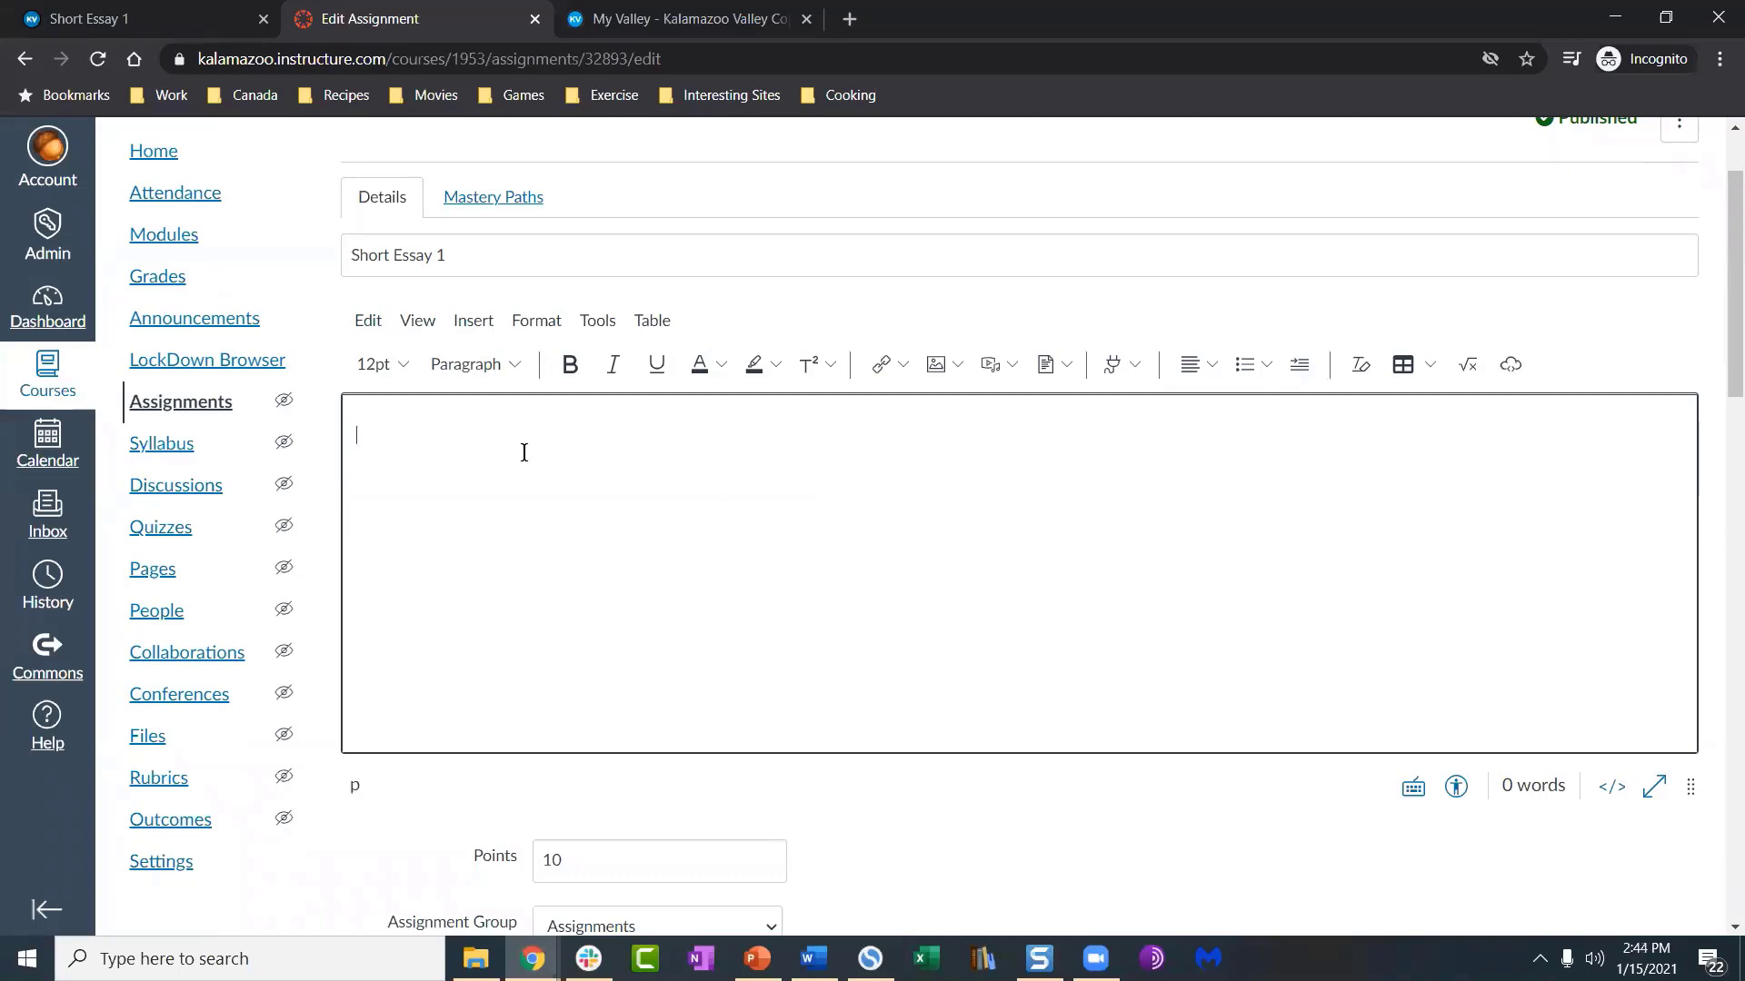
Step: View the equation editor and the embed code dialog, closing each without inserting anything
scroll(525, 452, "down", 2)
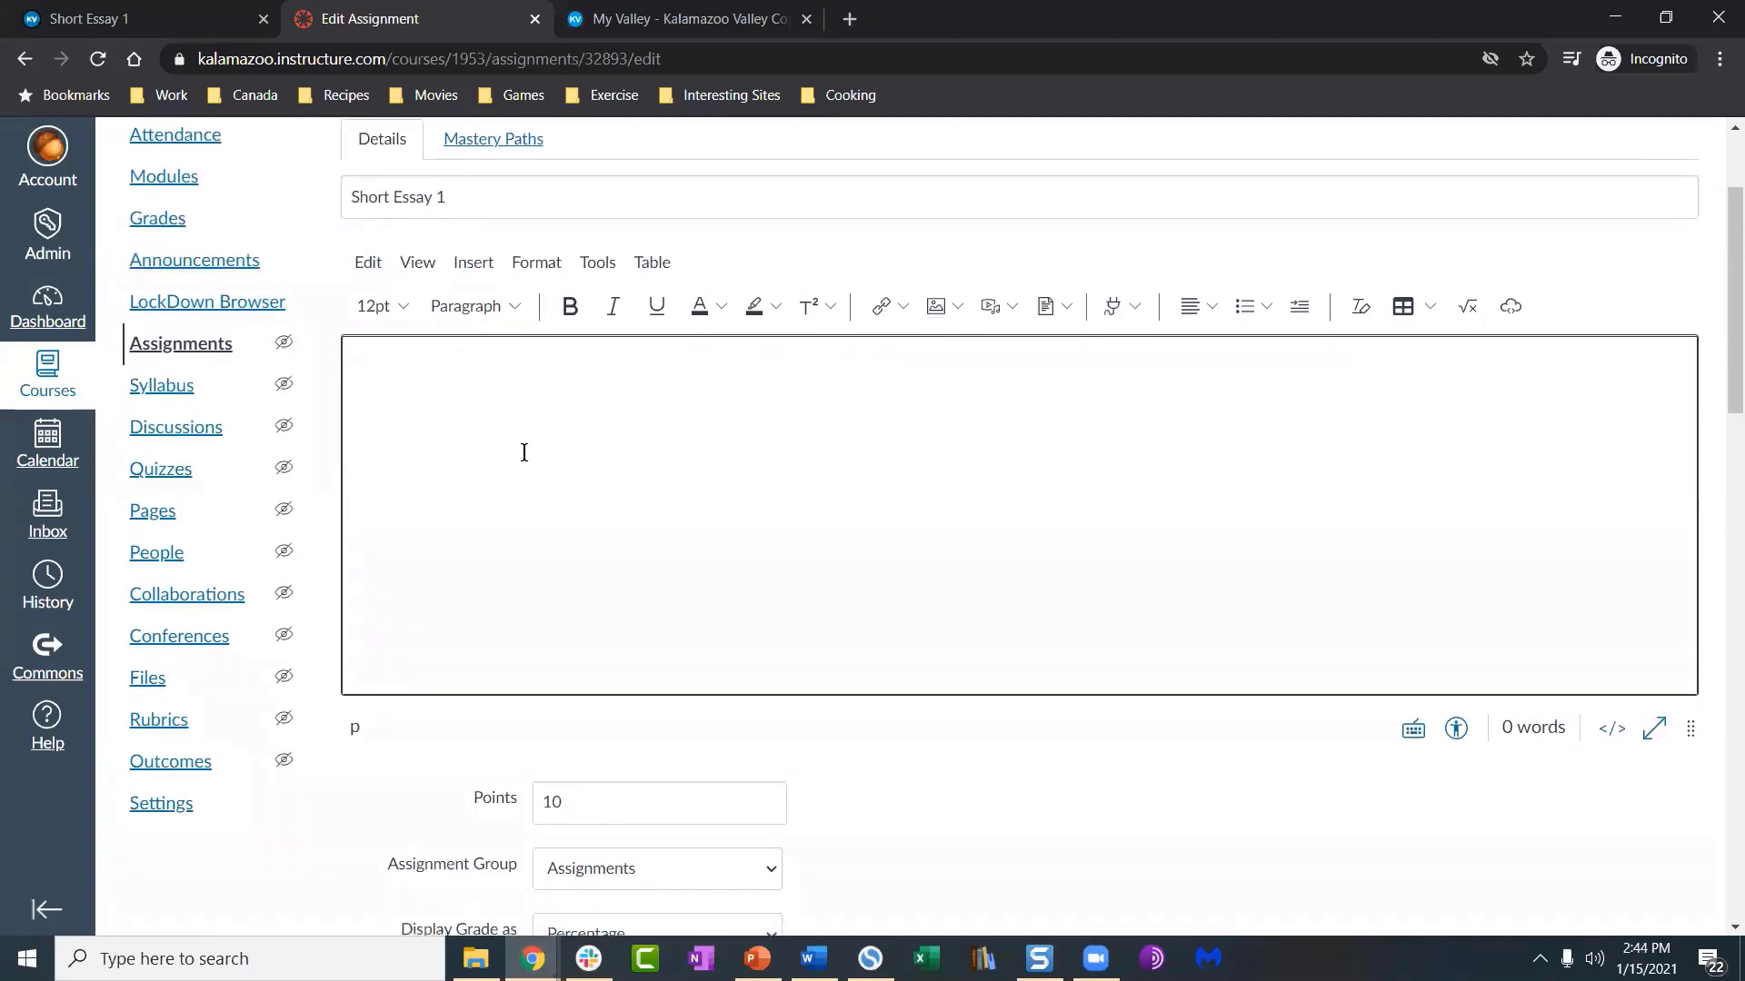
left_click(1469, 310)
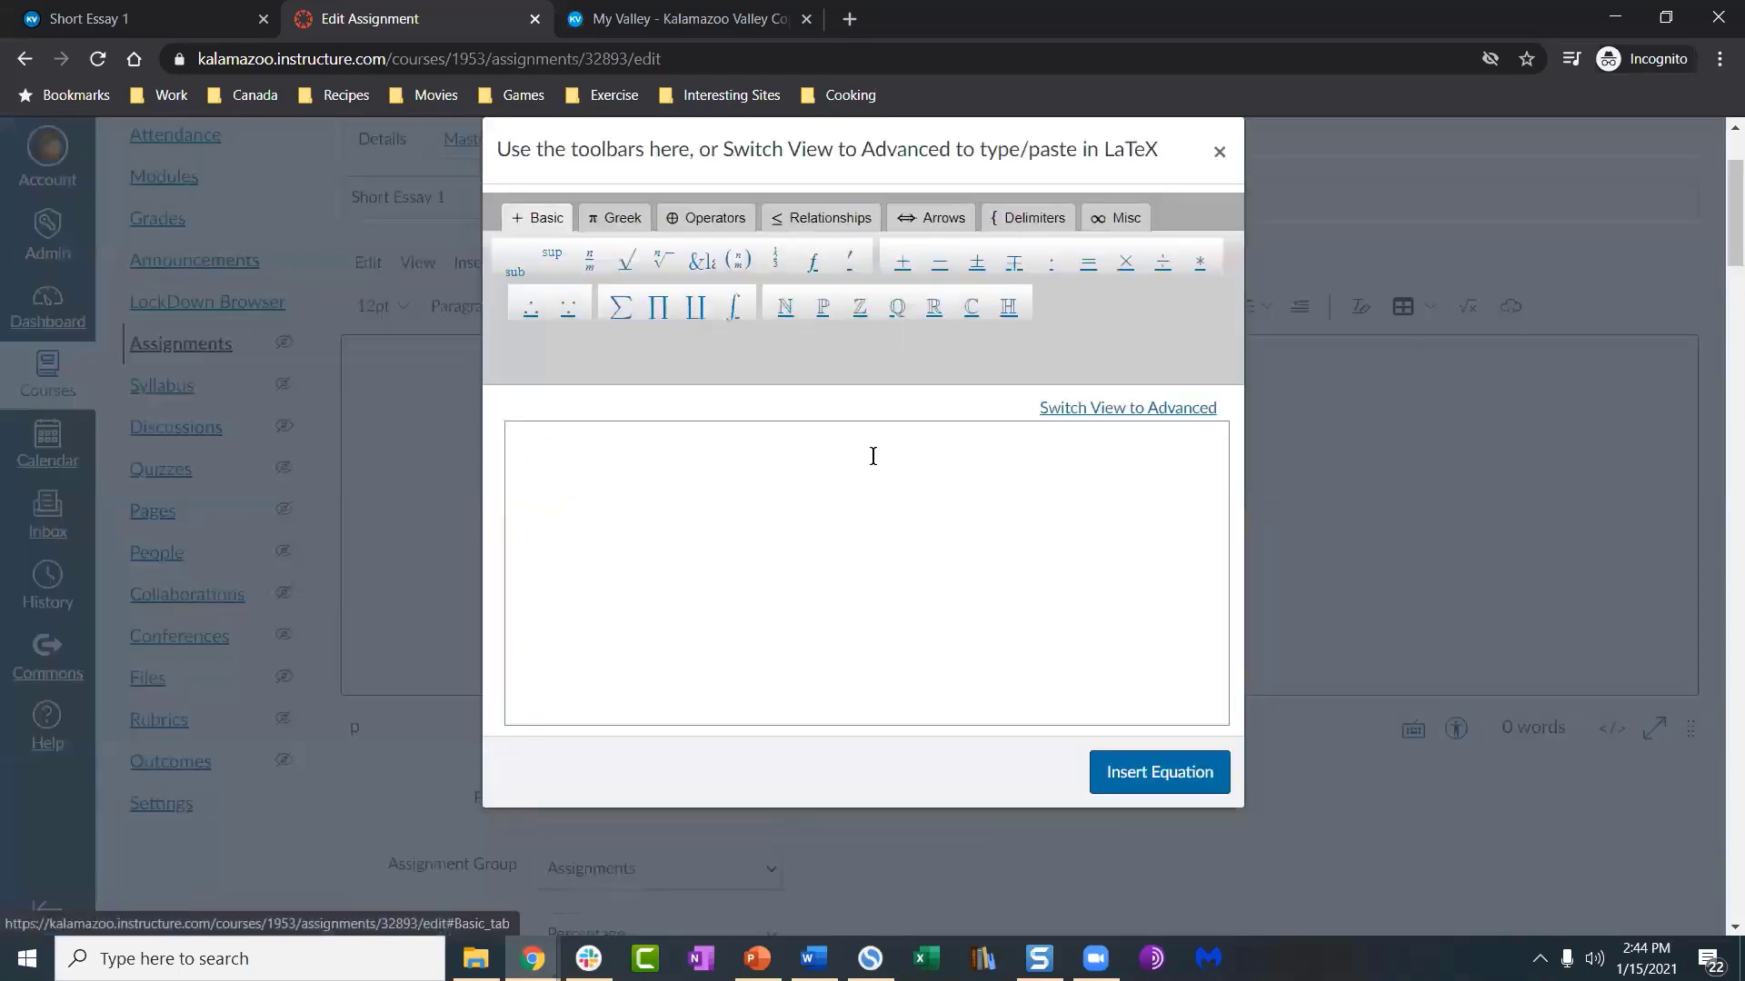
left_click(1220, 151)
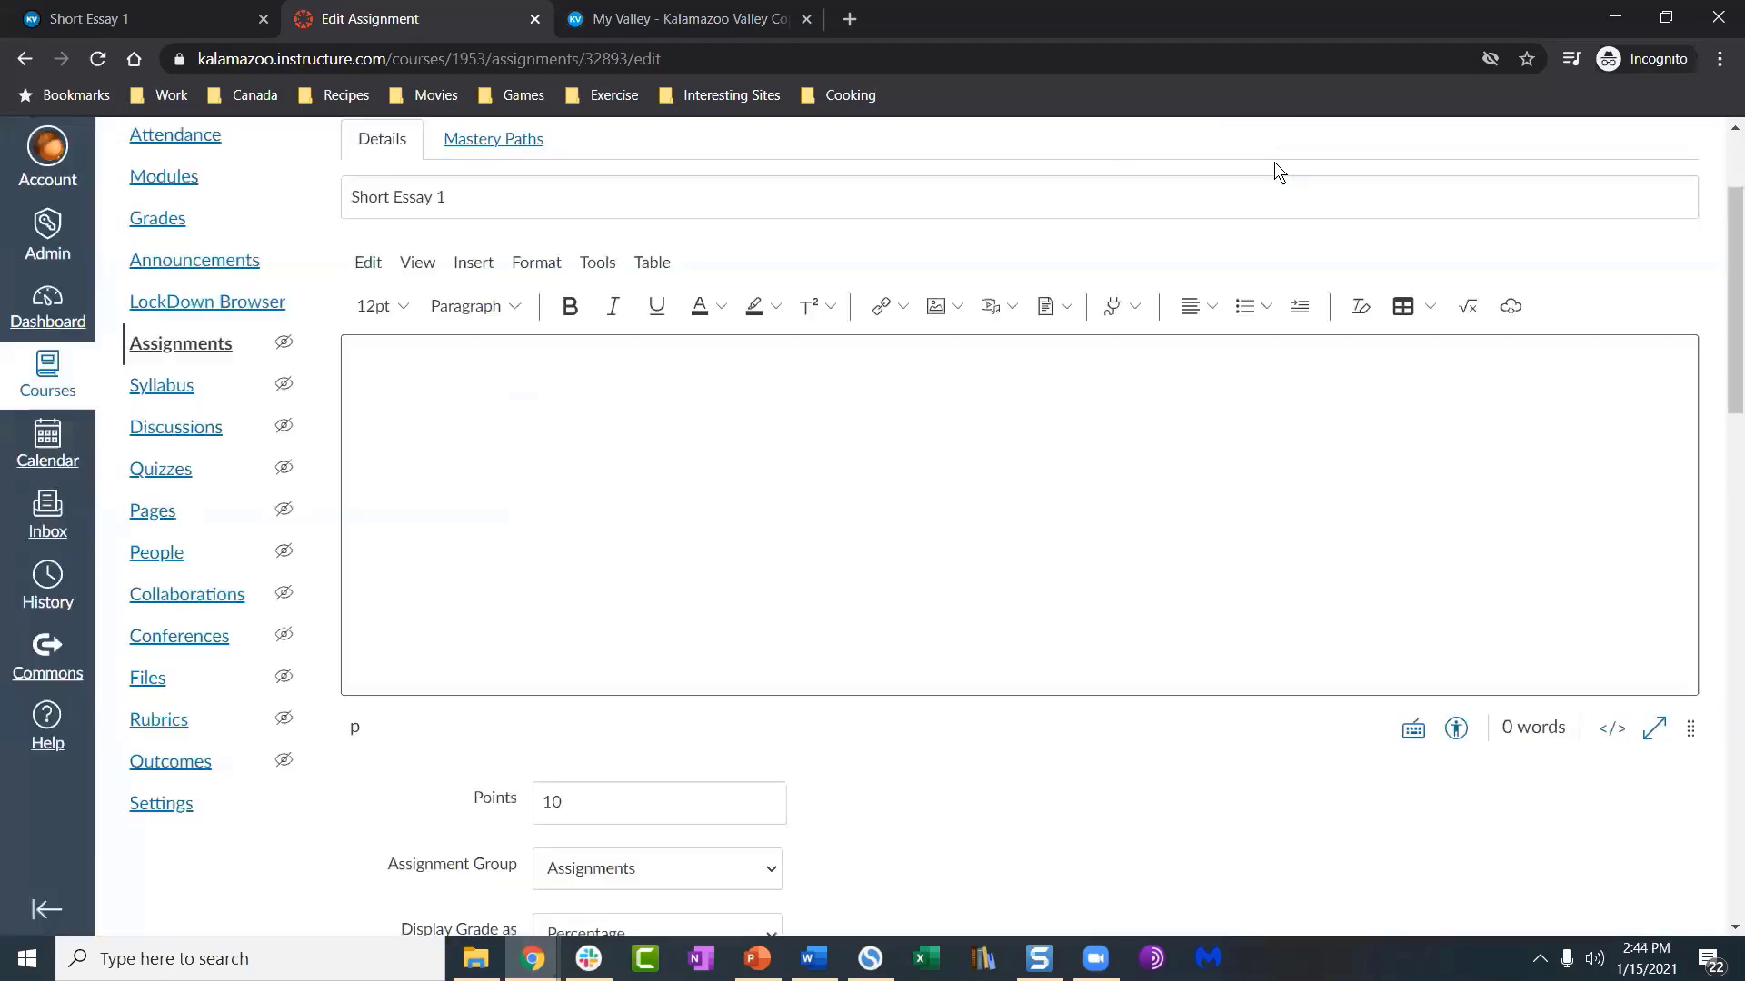
left_click(1510, 309)
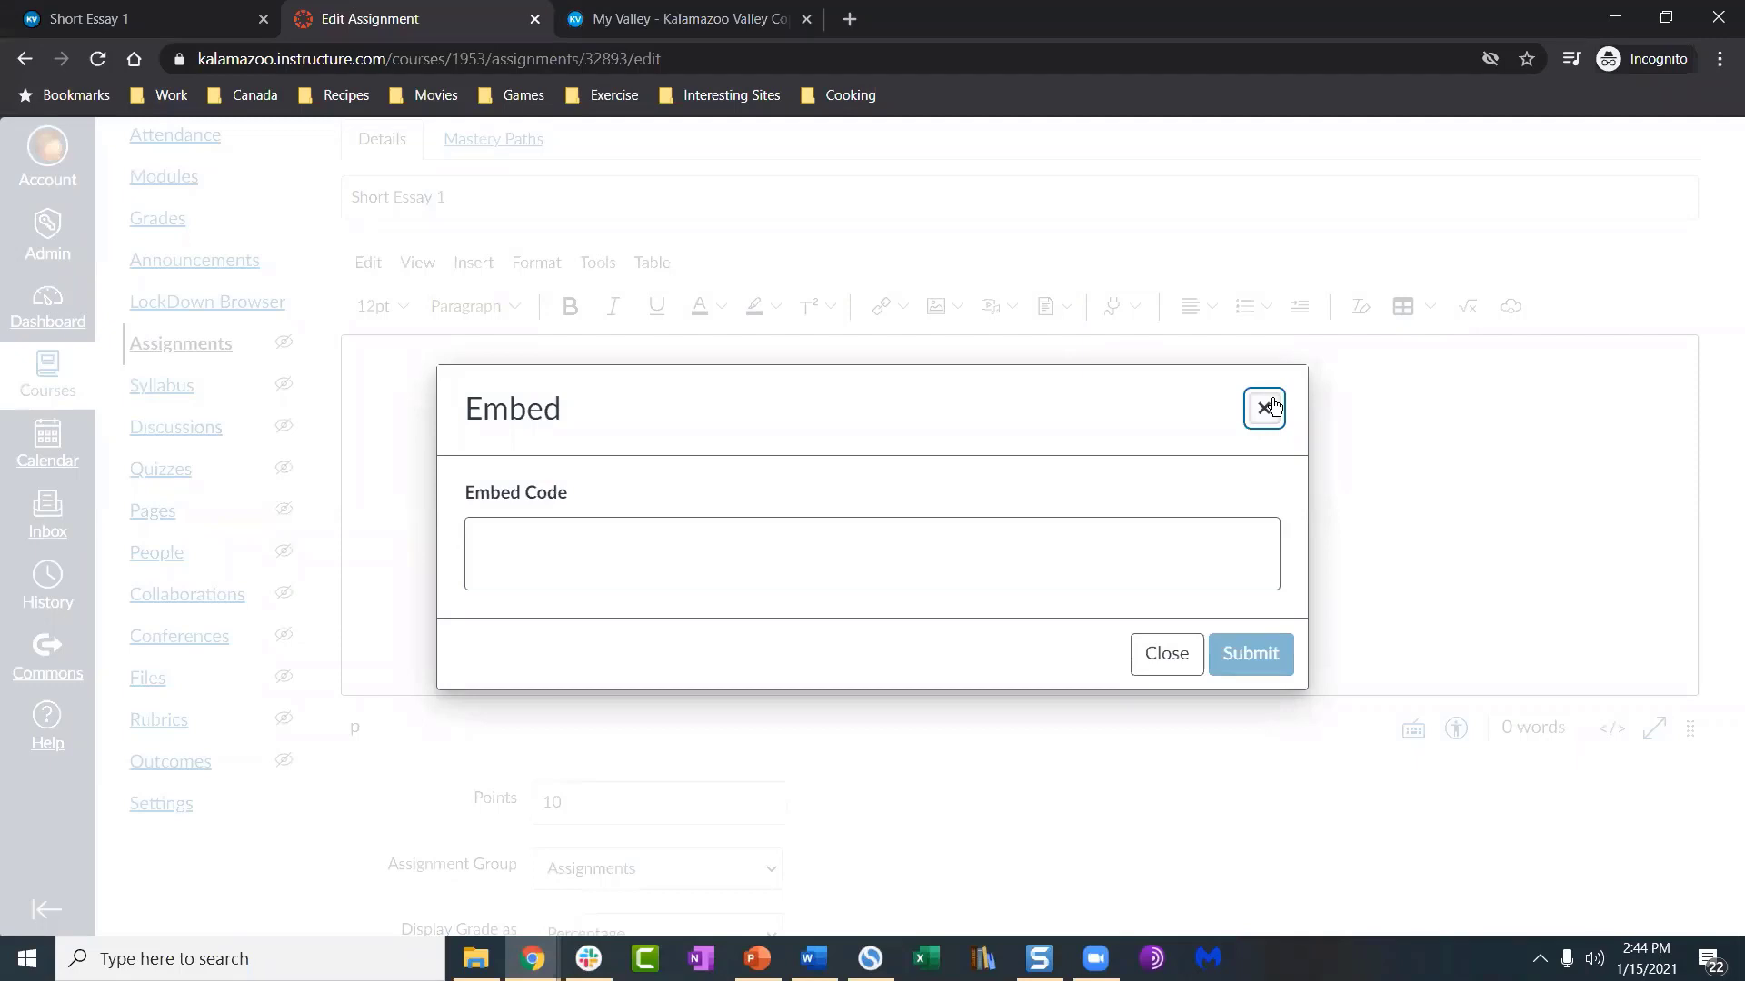
left_click(1266, 408)
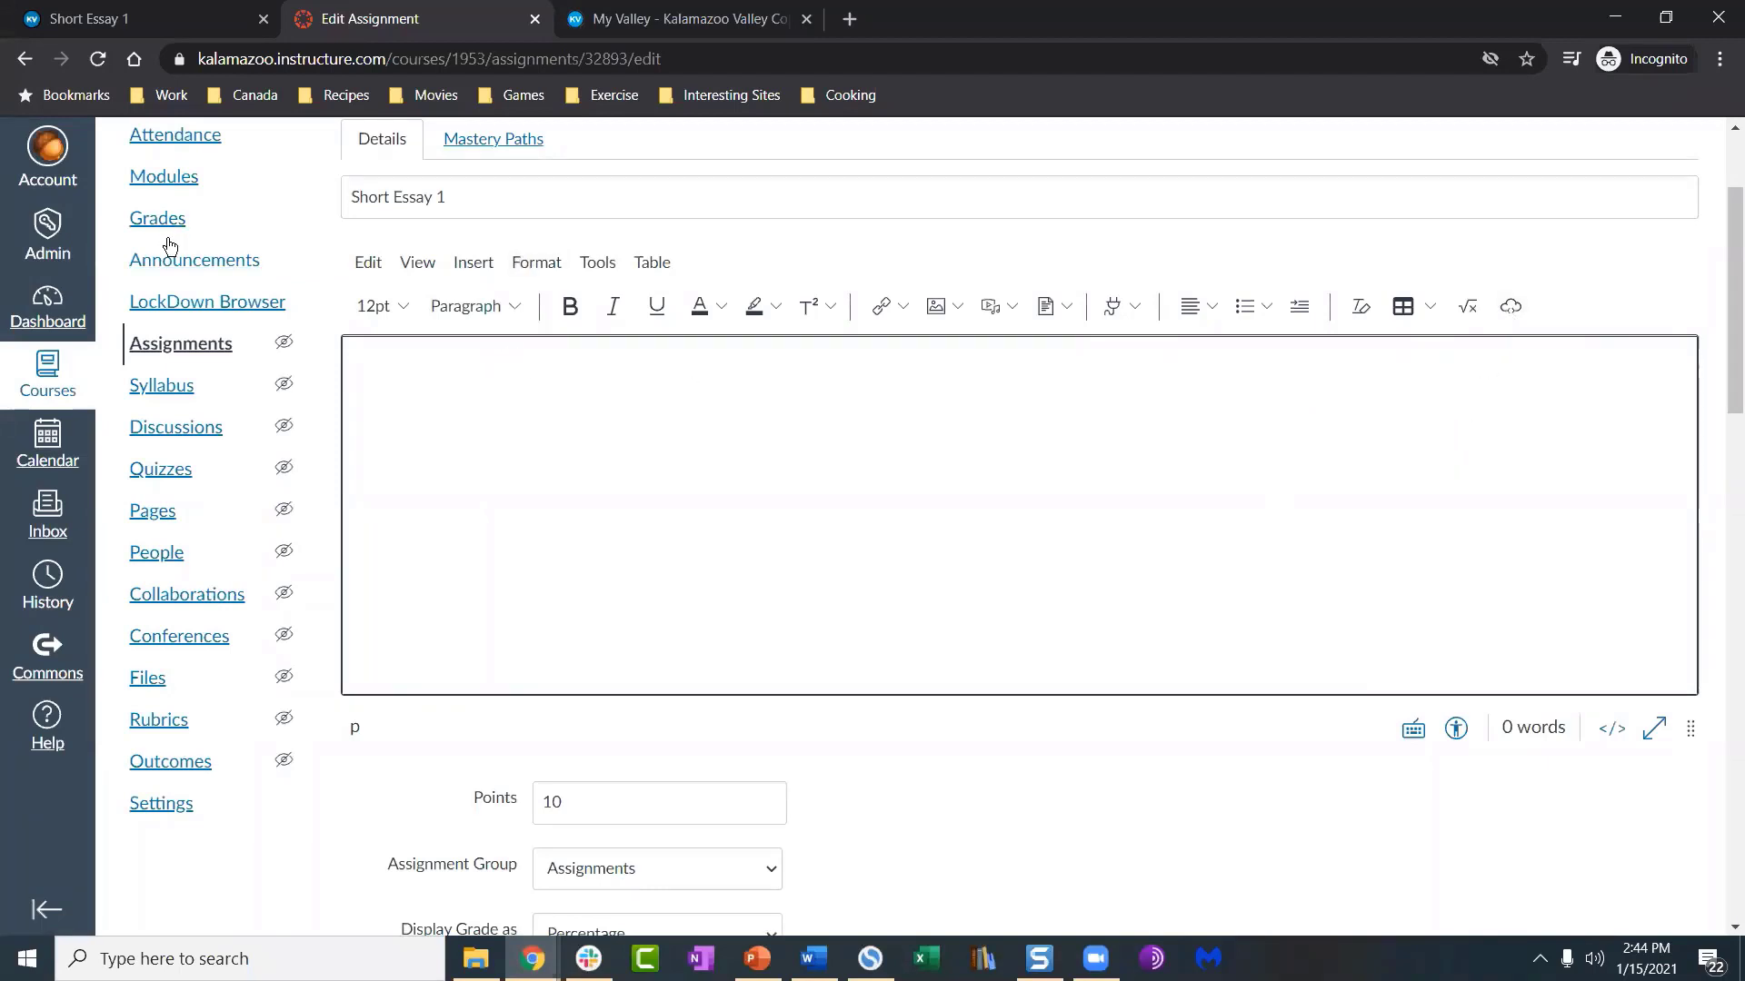
Step: Leave the Short Essay 1 editor without saving and go to the course home page's Week 1 items
scroll(187, 253, "up", 2)
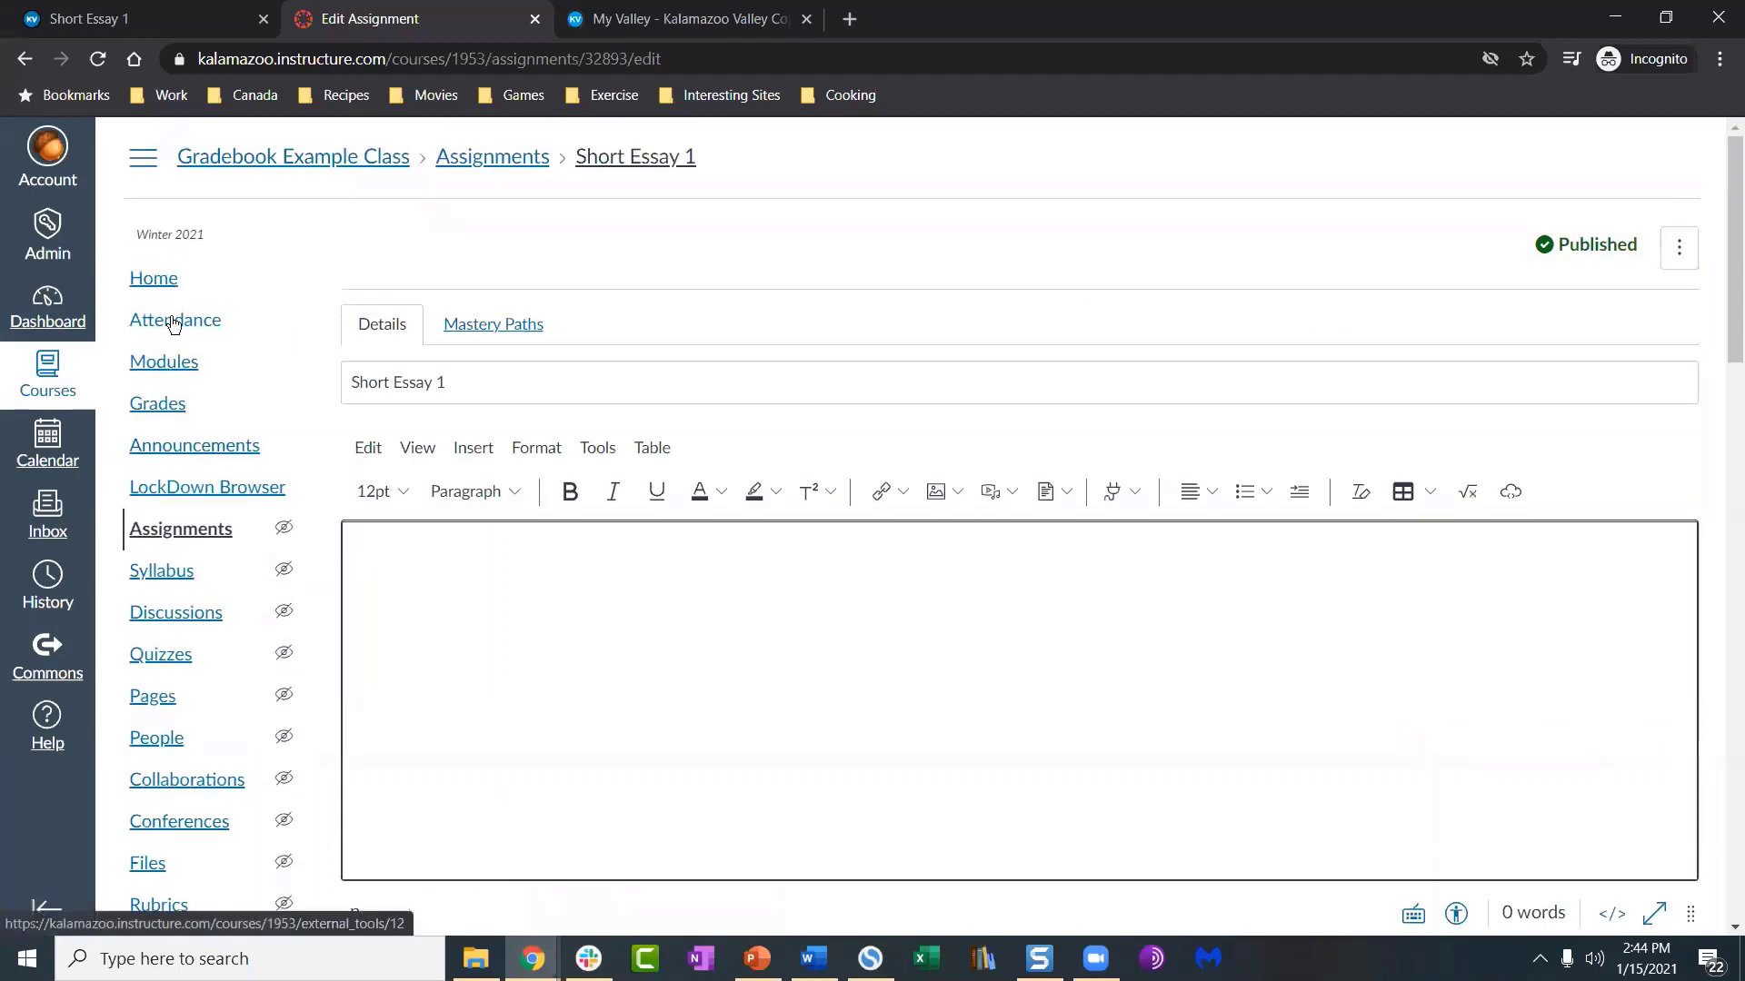
left_click(160, 275)
left_click(982, 188)
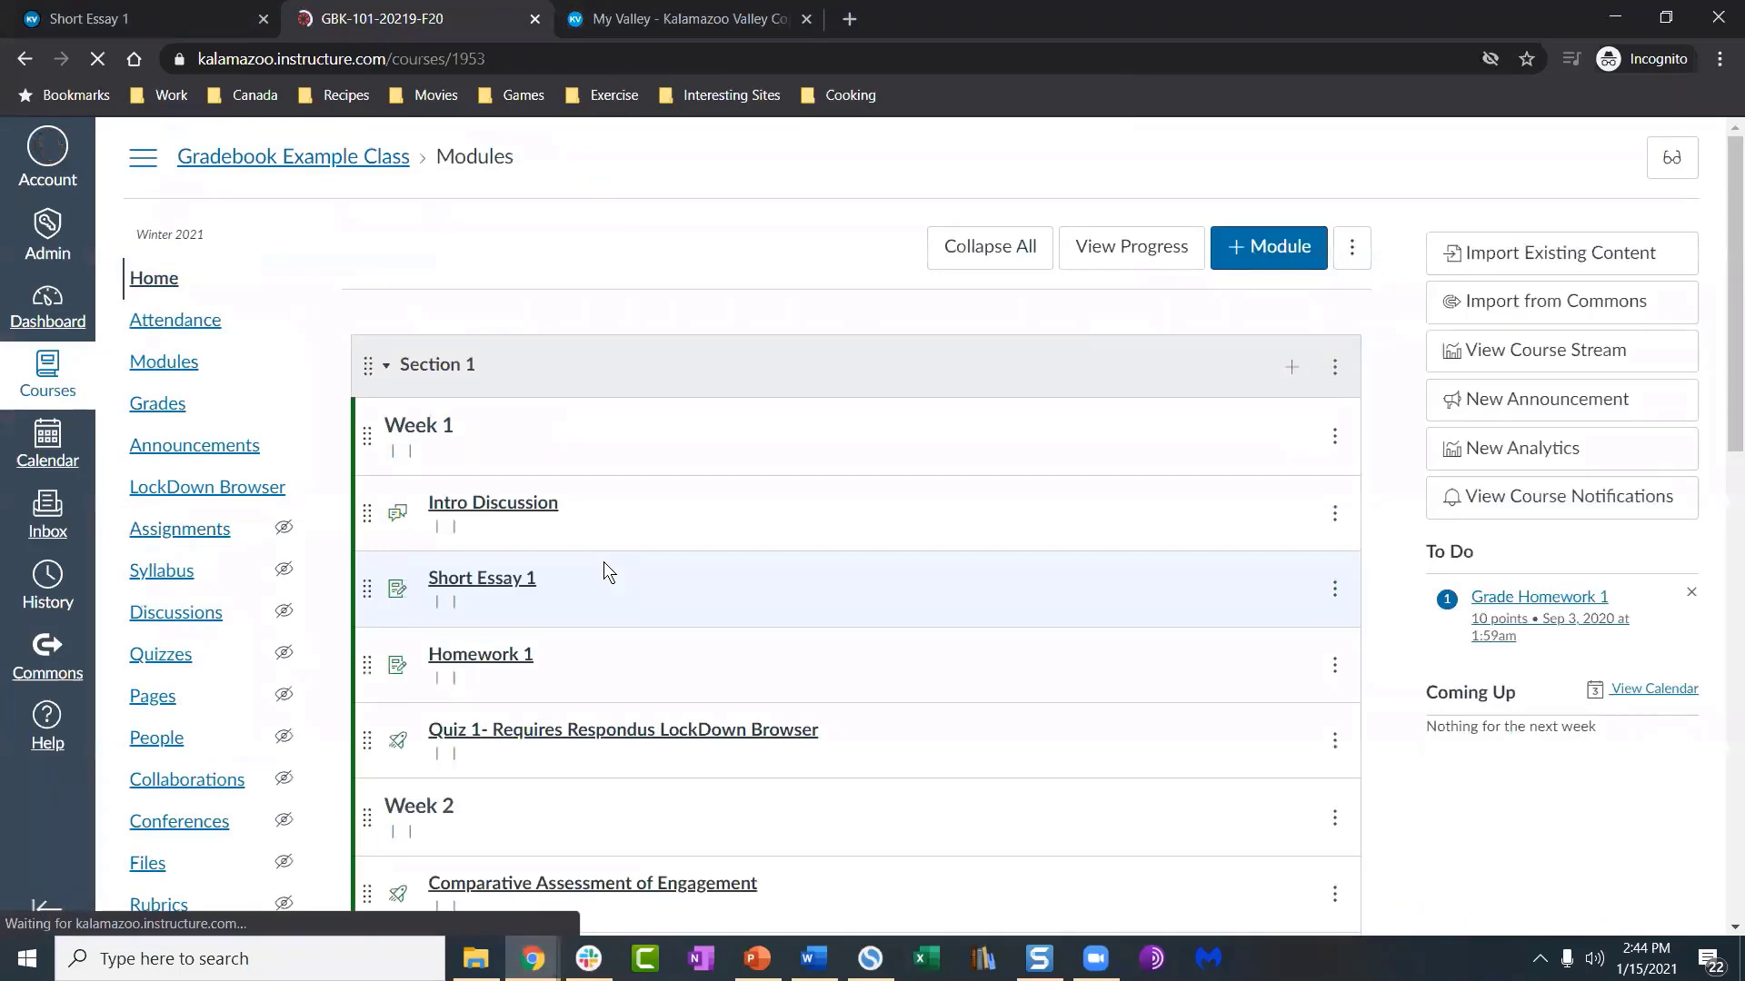
scroll(518, 591, "down", 1)
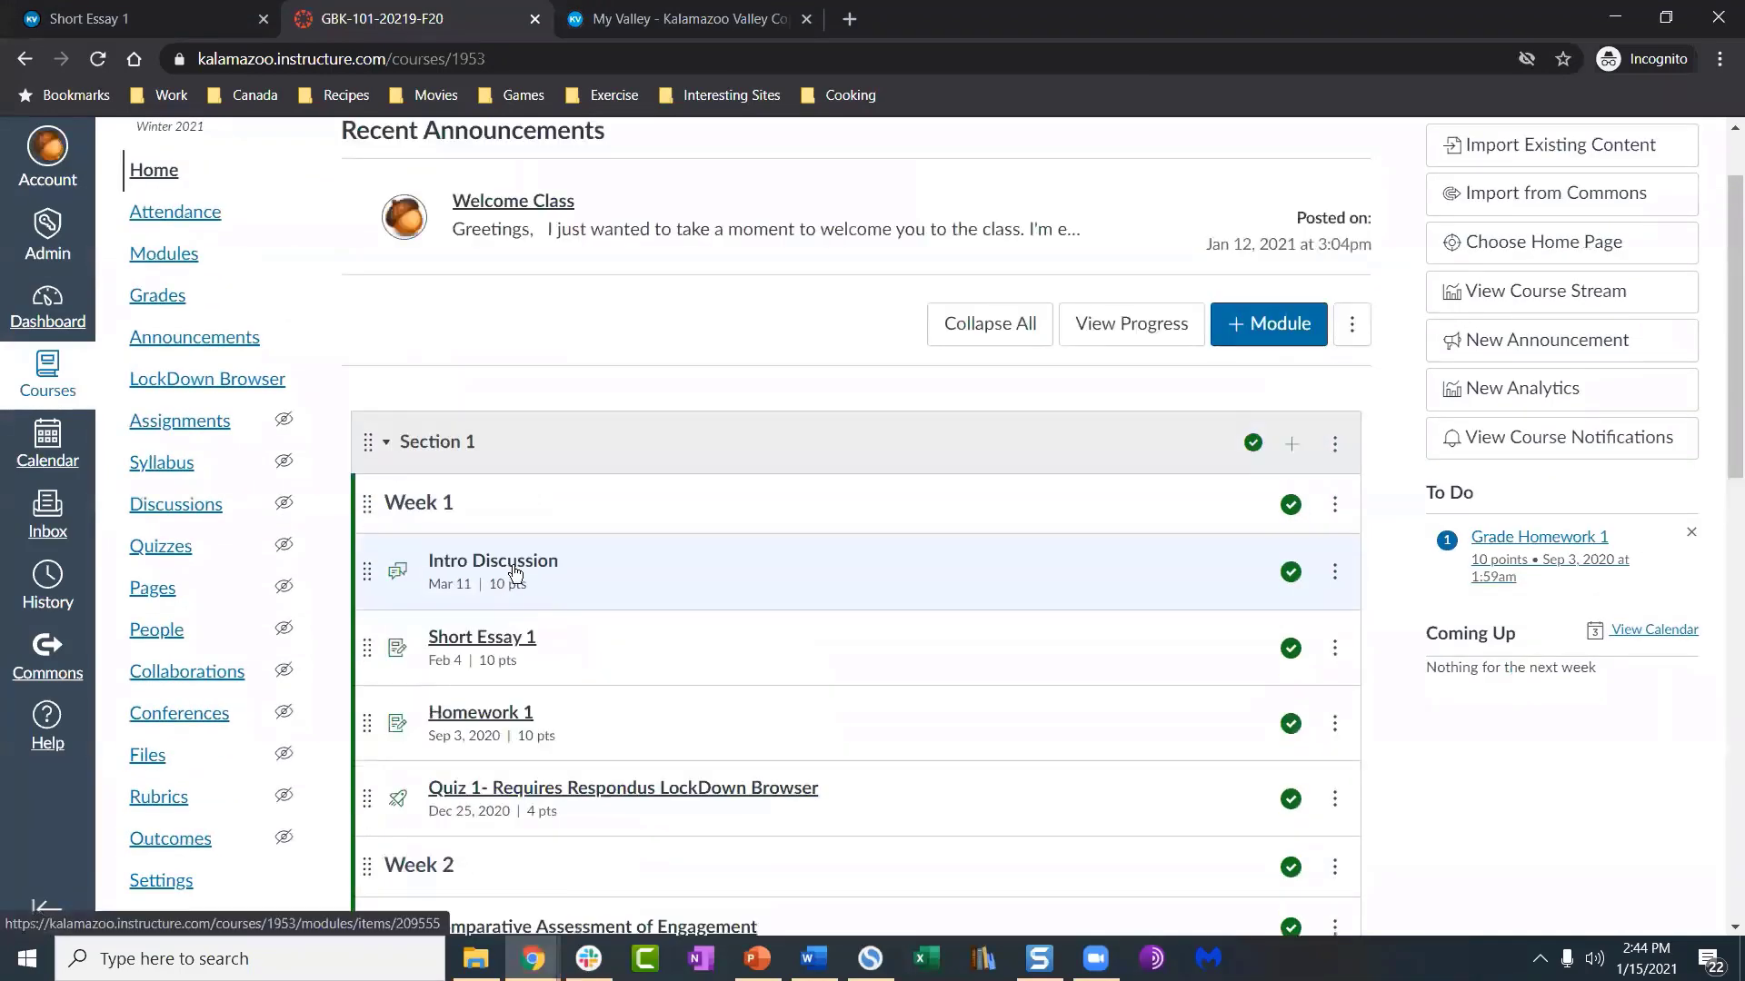
Step: View the Week 1 Intro Discussion and the Week 2 Group Assignment in turn, returning to the course home page after each
left_click(516, 565)
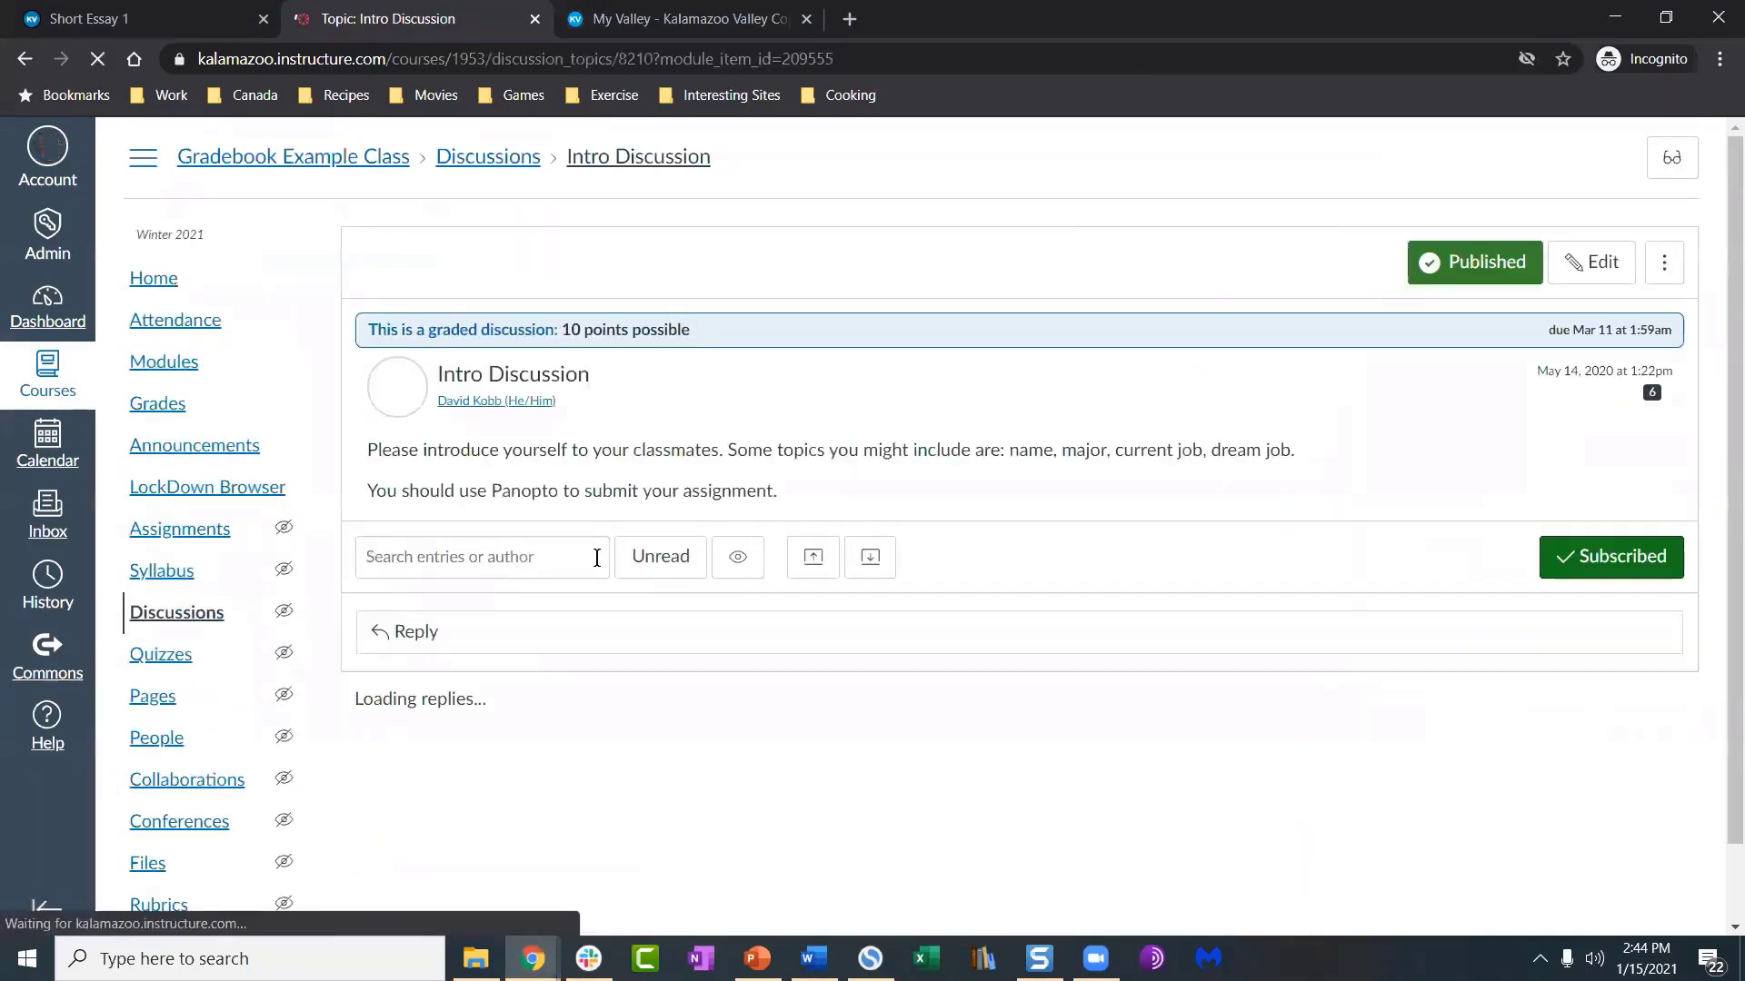
left_click(24, 58)
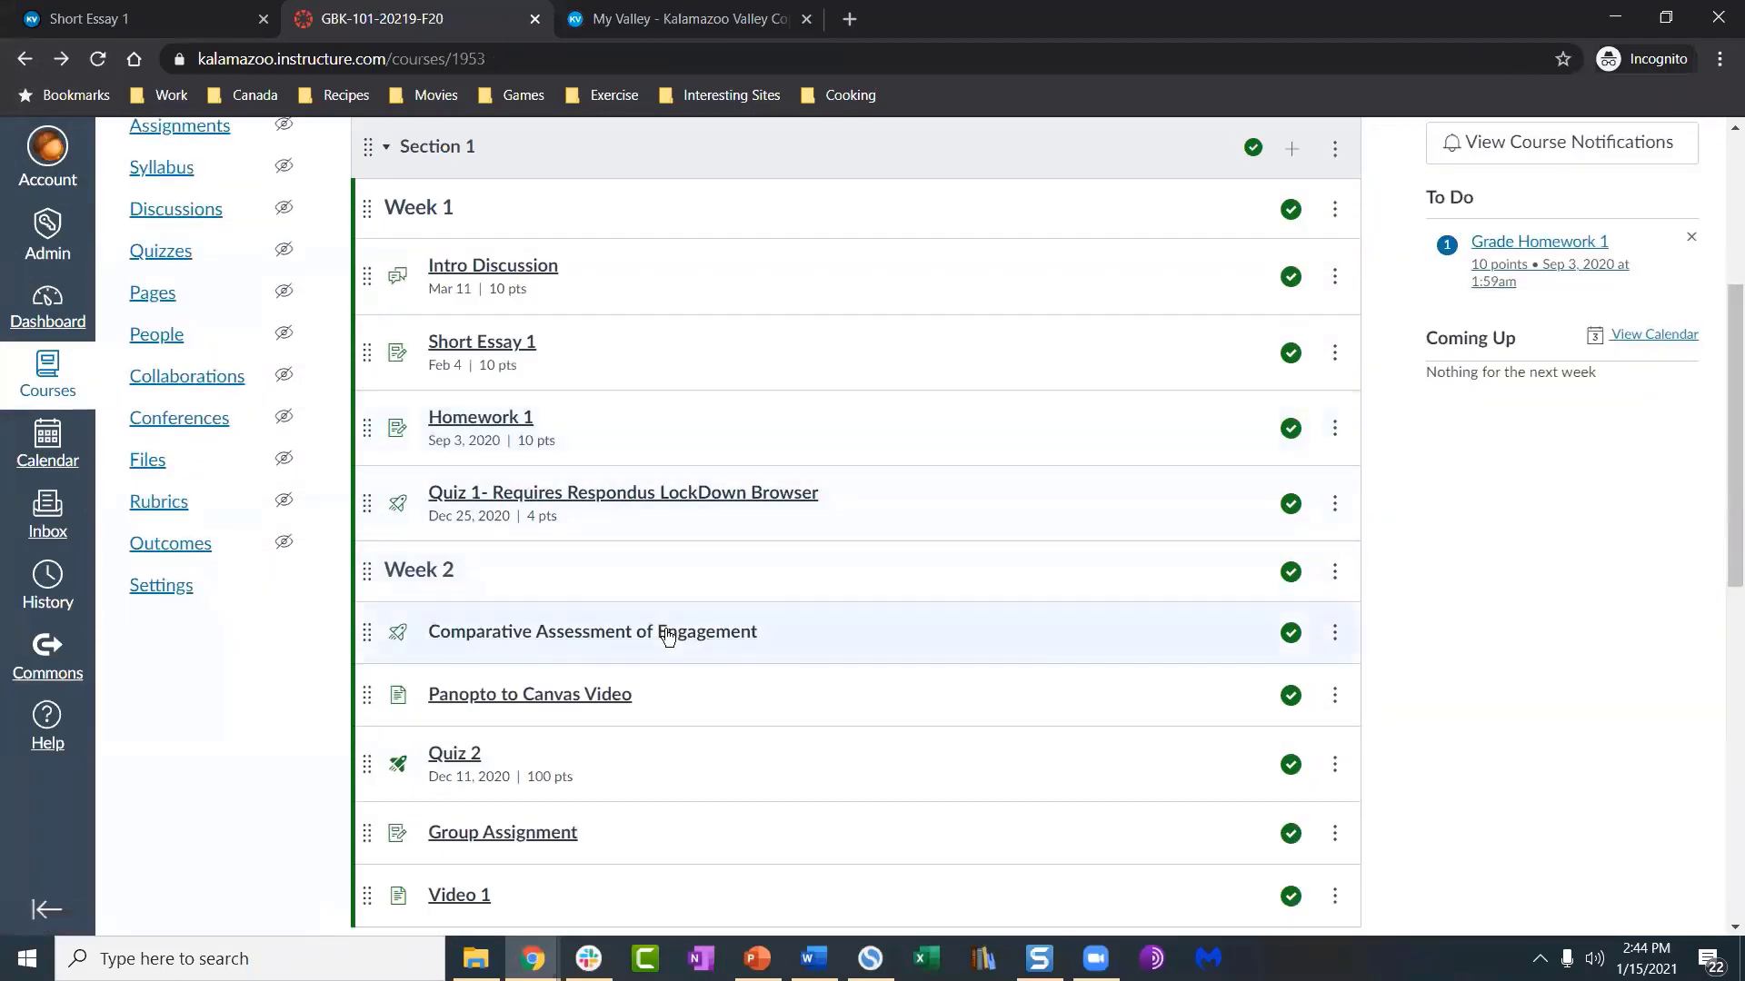
scroll(654, 618, "down", 3)
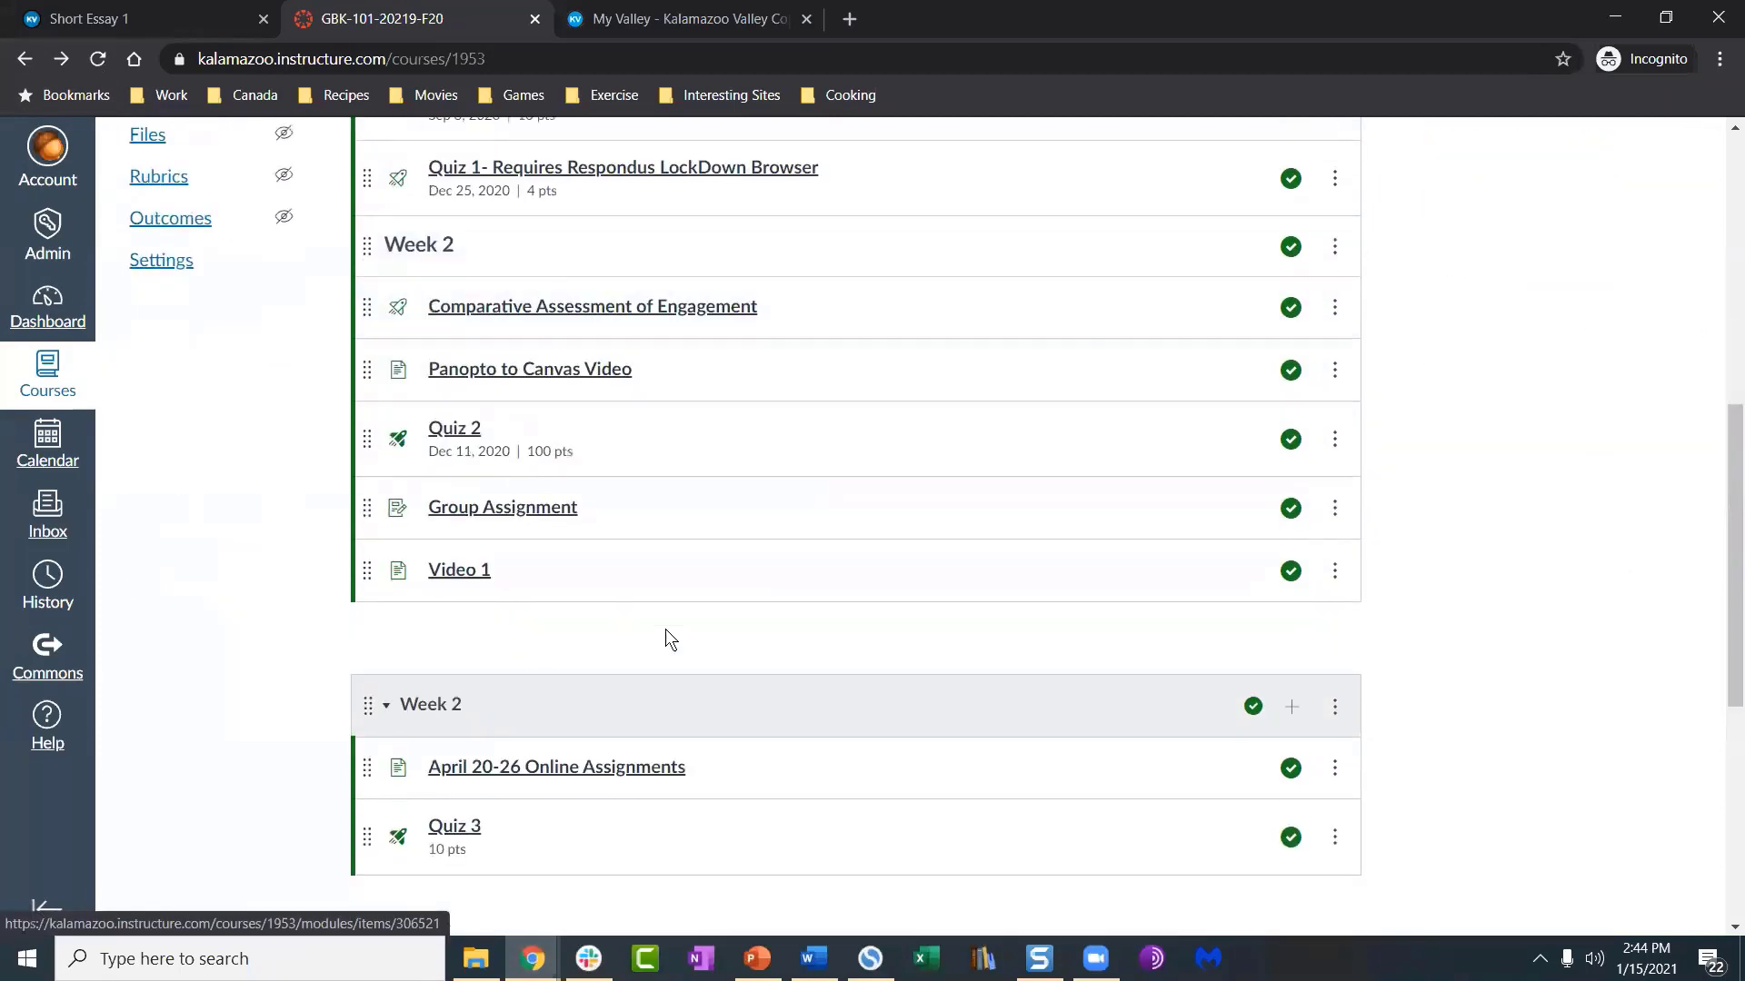
left_click(532, 514)
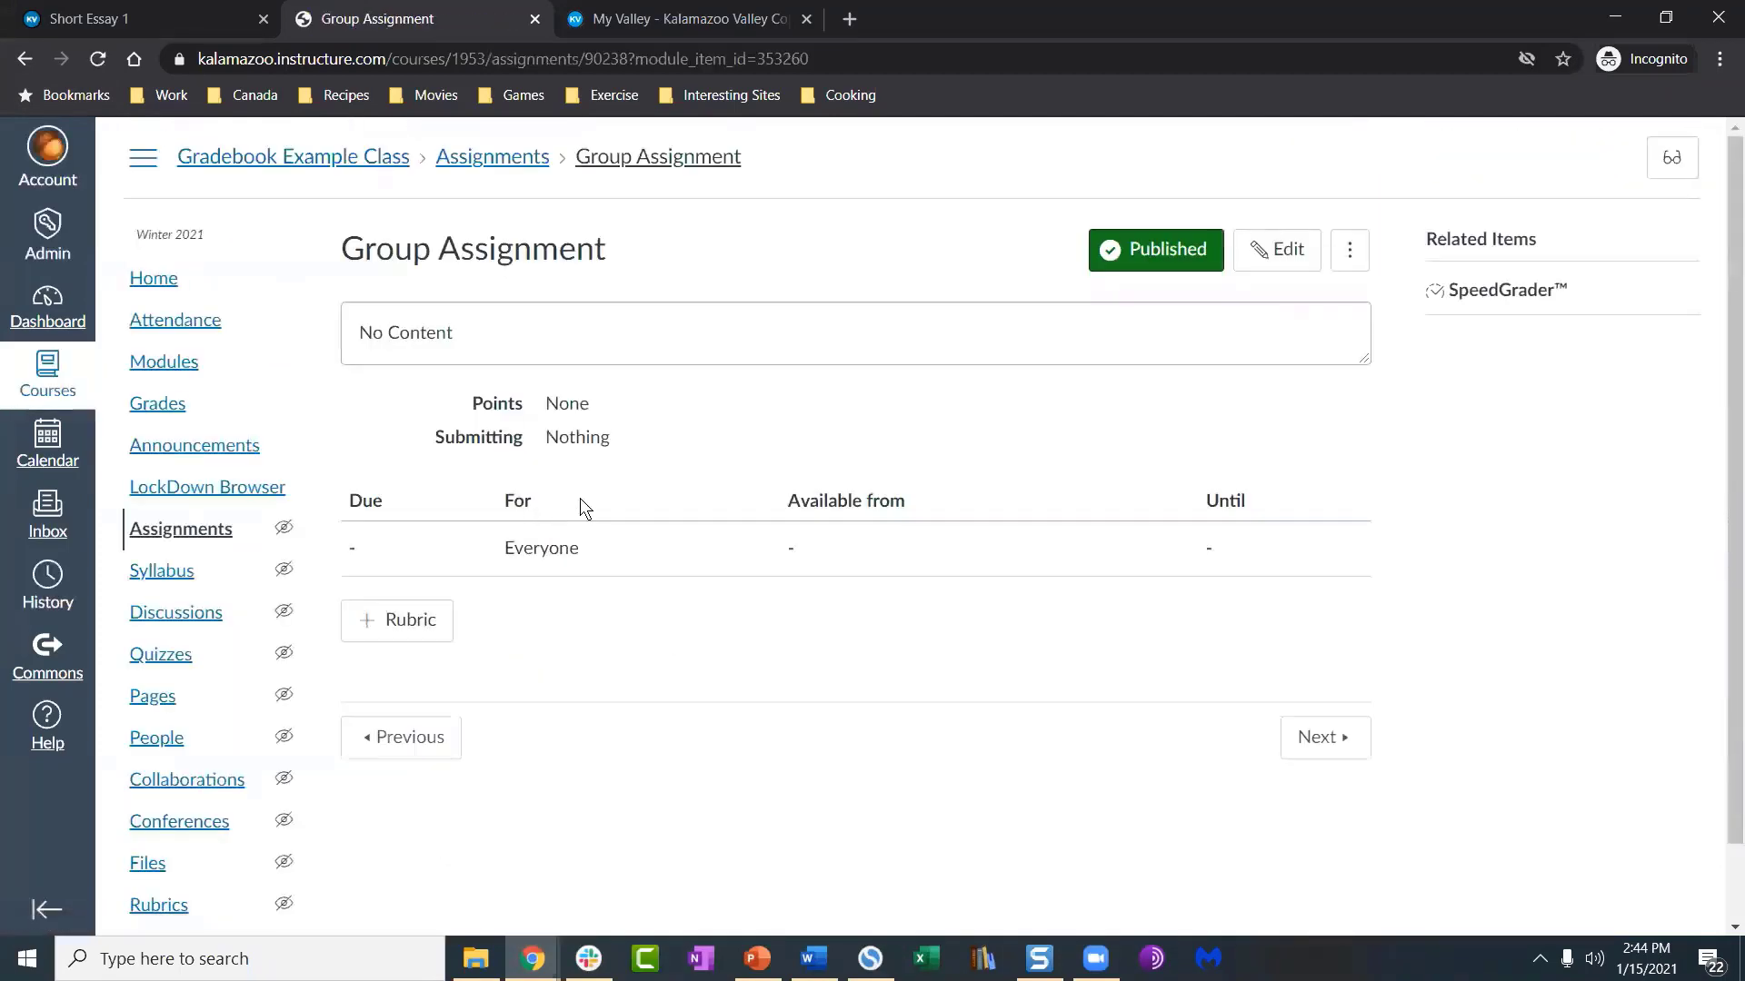
left_click(22, 60)
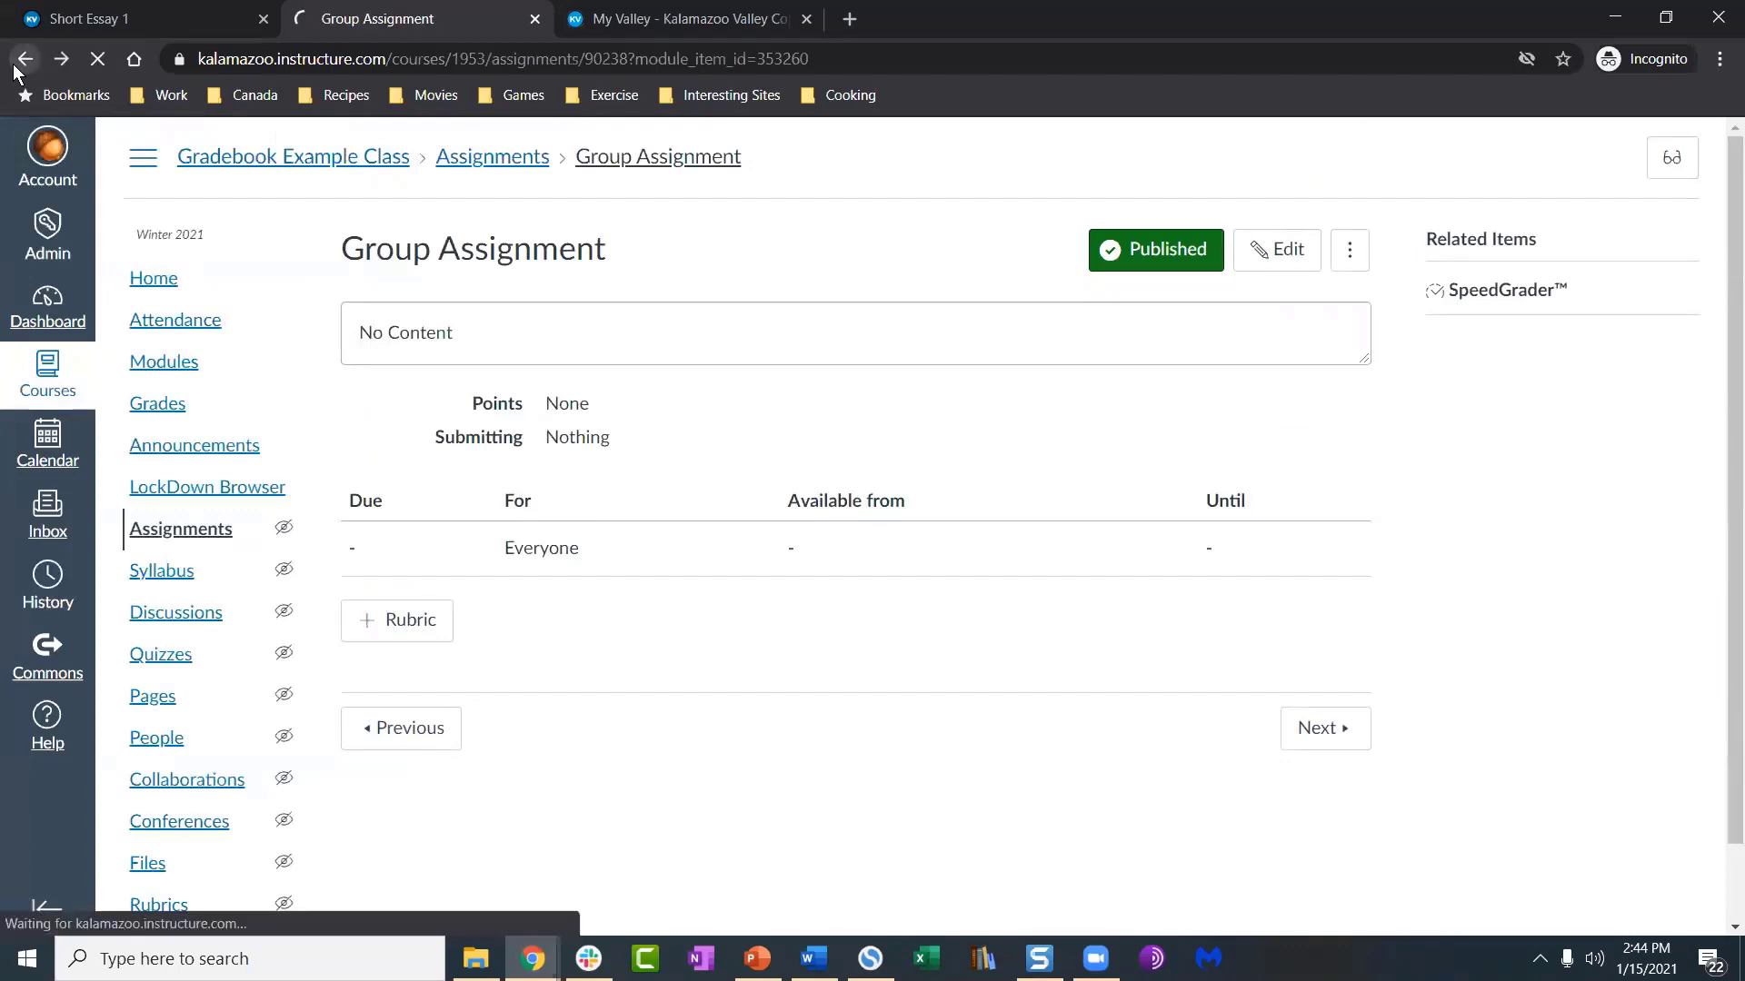
Step: Open the Week 1 Intro Discussion for editing
scroll(549, 449, "up", 5)
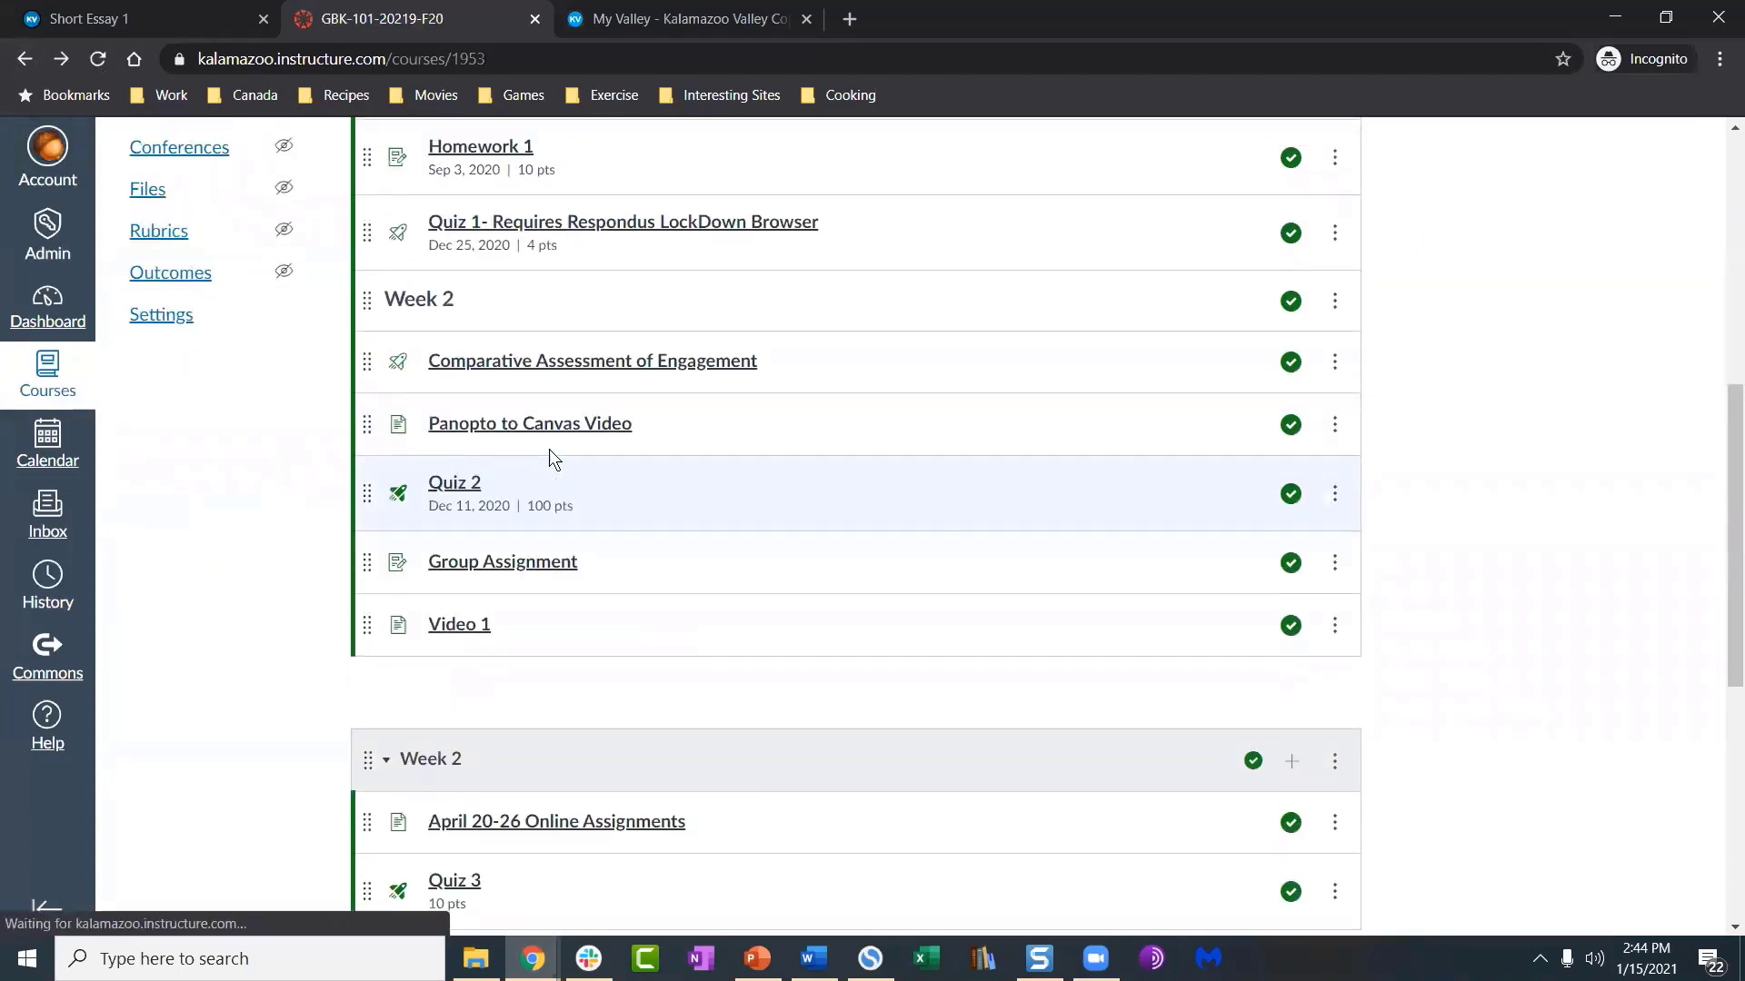
left_click(499, 293)
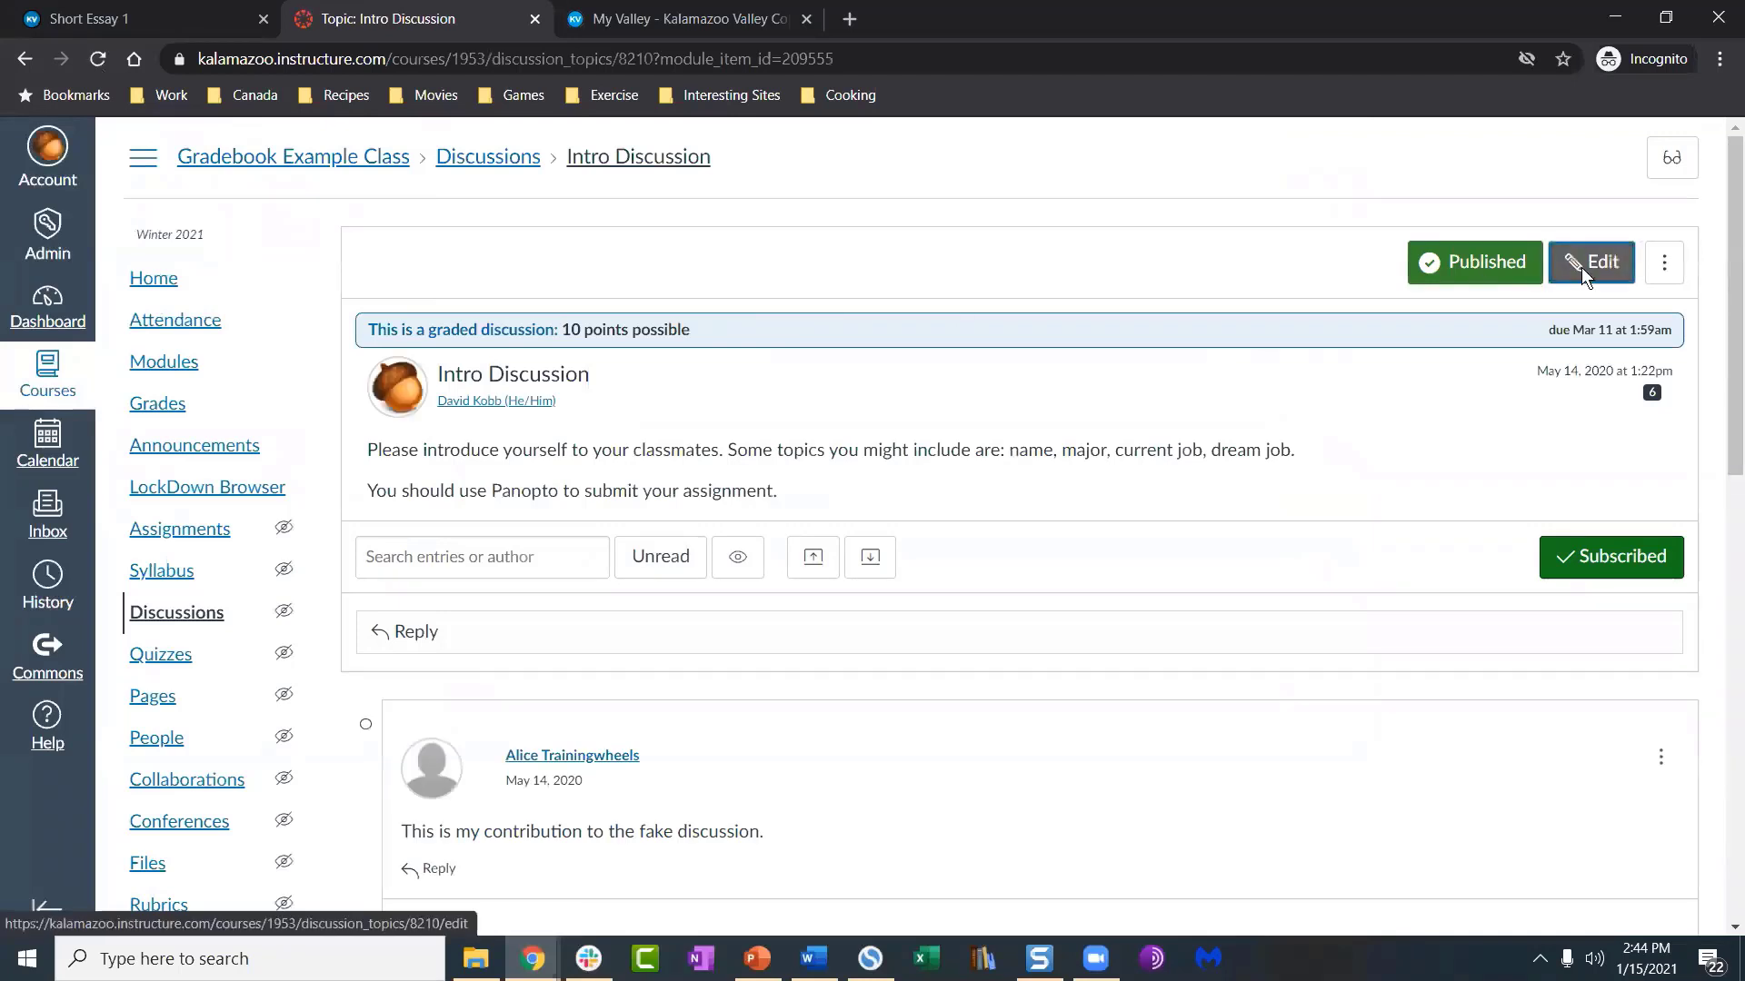
left_click(1585, 266)
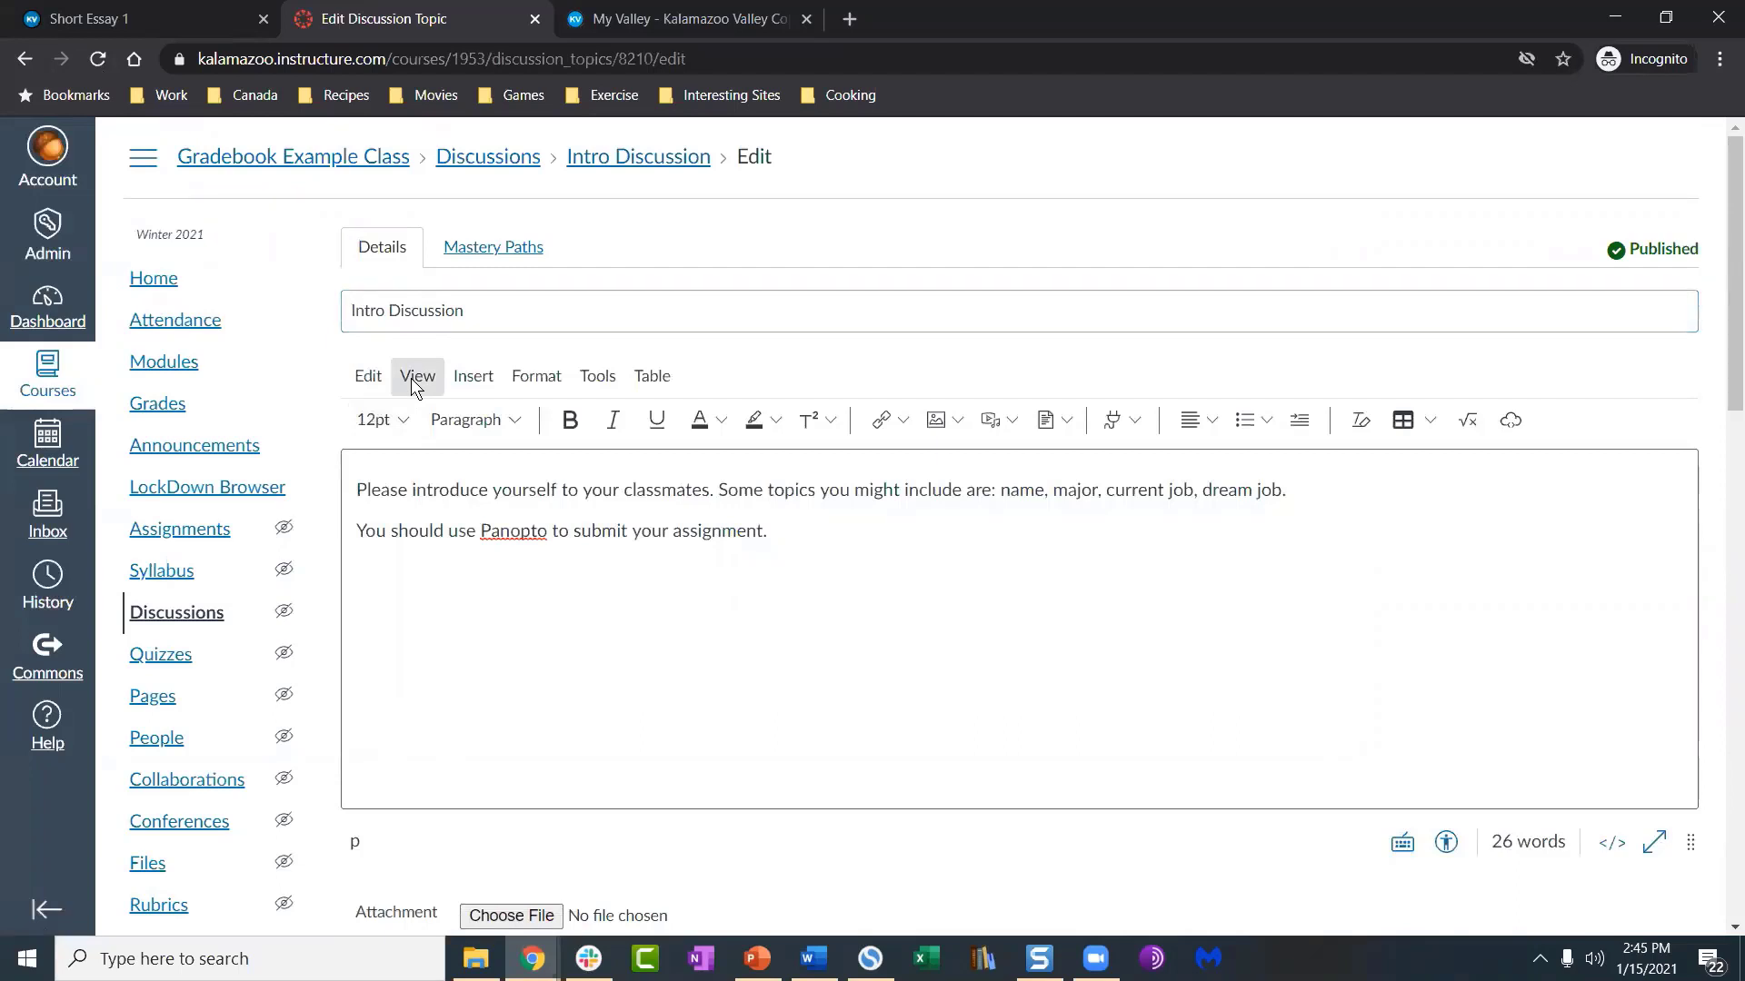
Step: Examine the discussion description's HTML source, then return to the rich content editor
left_click(410, 378)
left_click(451, 450)
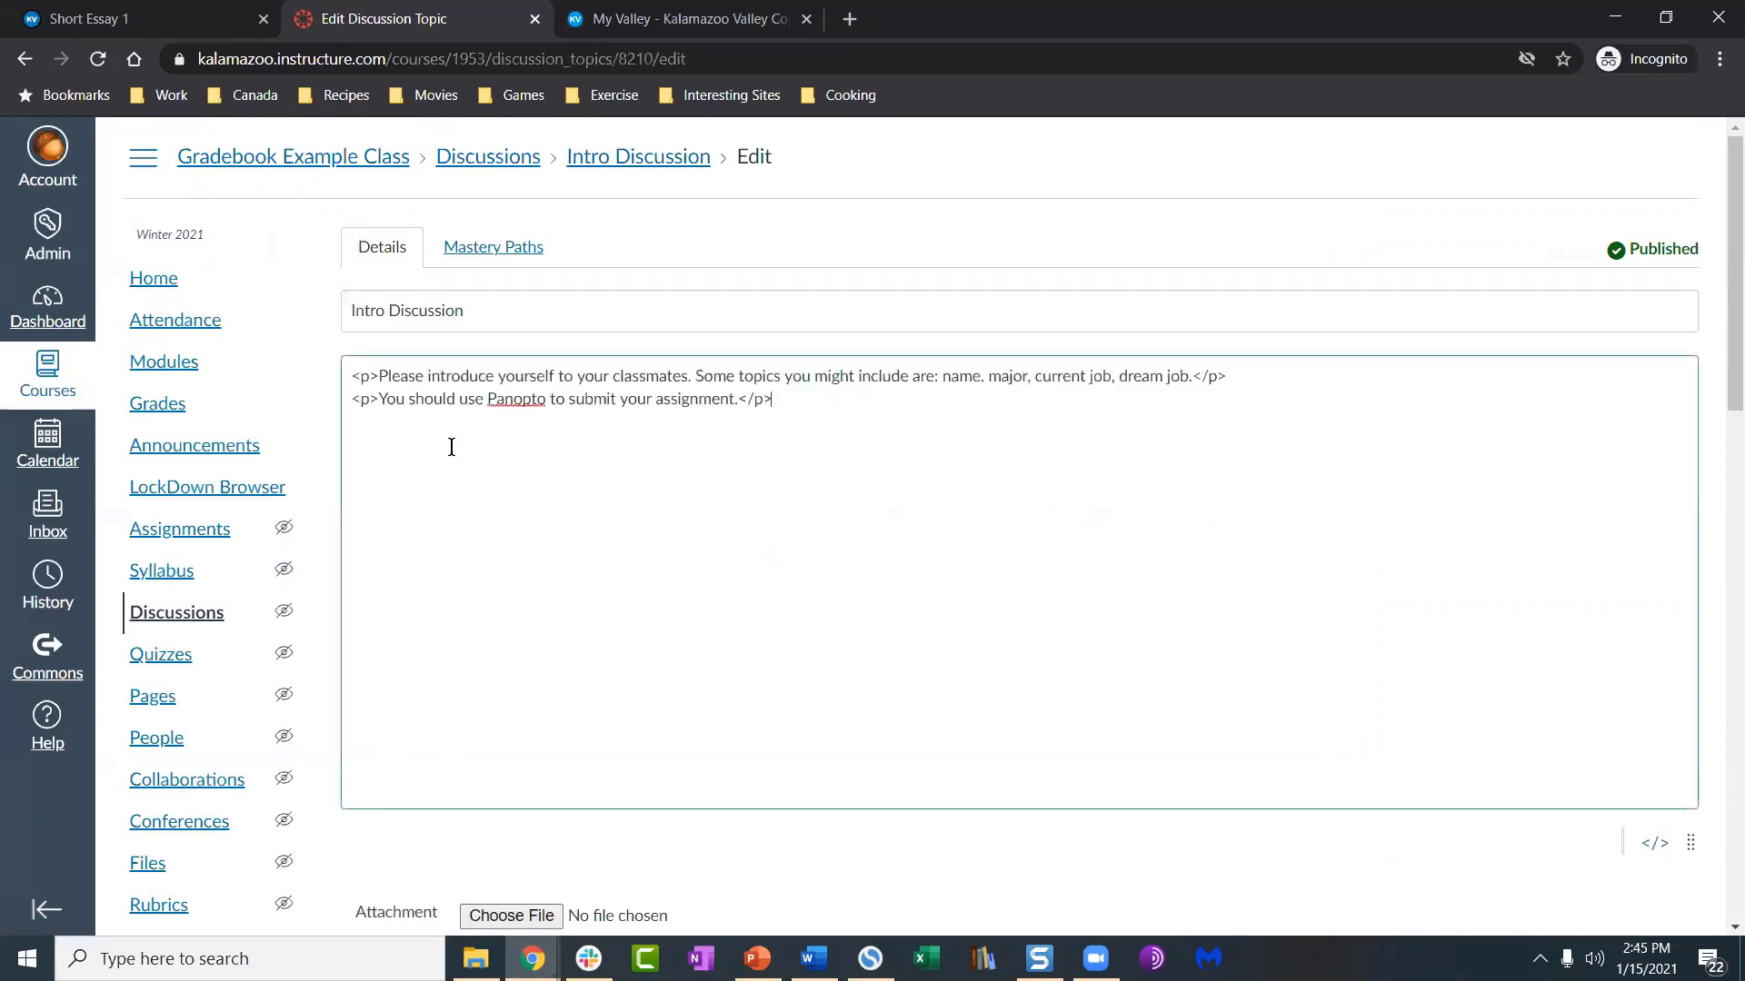
left_click(793, 422)
left_click_drag(863, 507, 409, 407)
left_click(646, 491)
left_click(1652, 846)
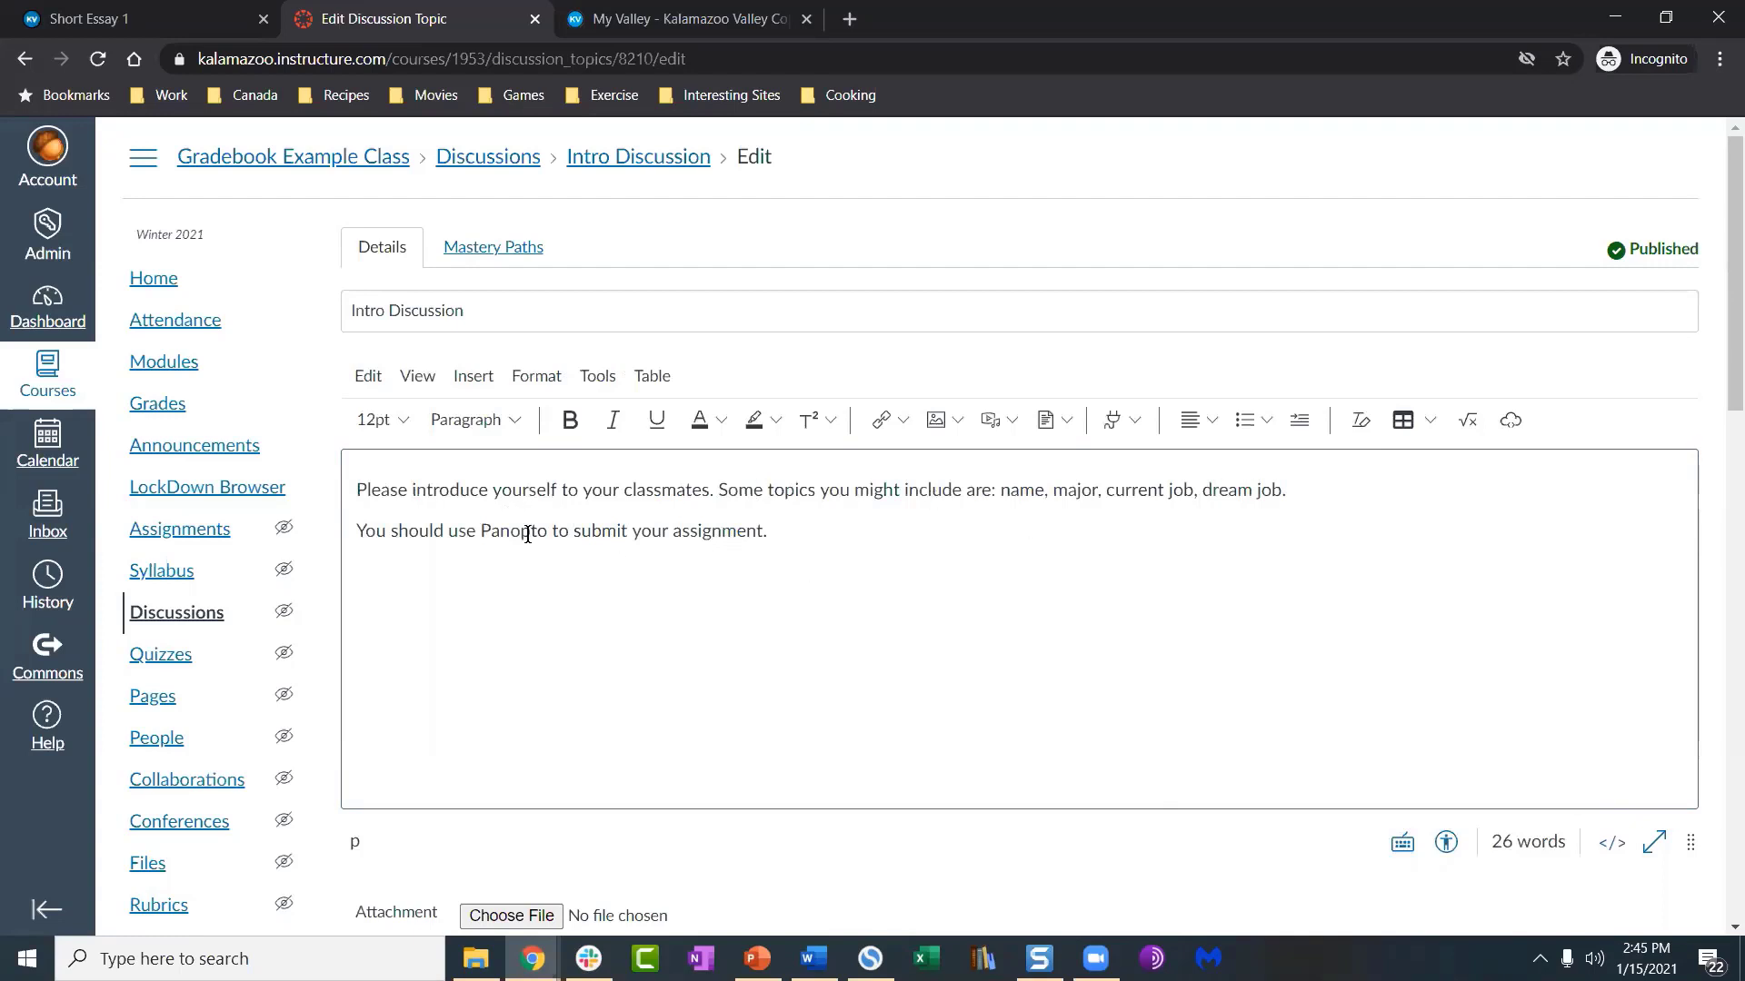
Step: Add two empty lines above the sentence about using Panopto and place the cursor between the two paragraphs
left_click(387, 512)
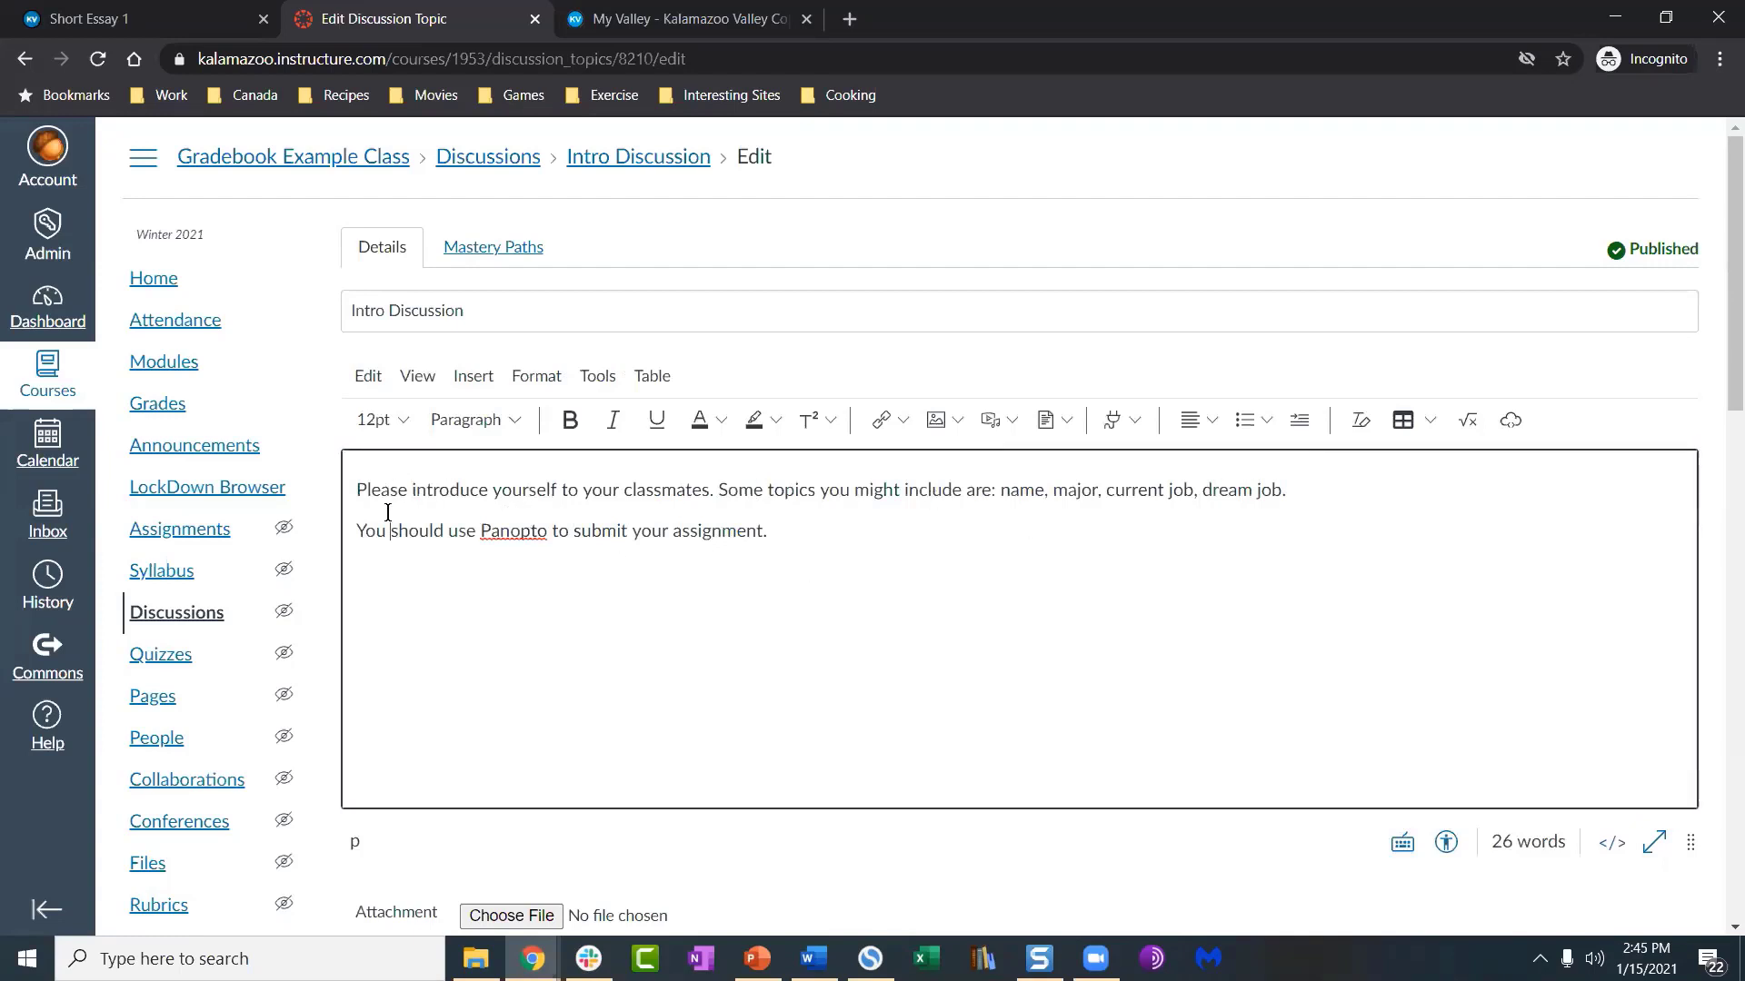
key("Return")
key("Return")
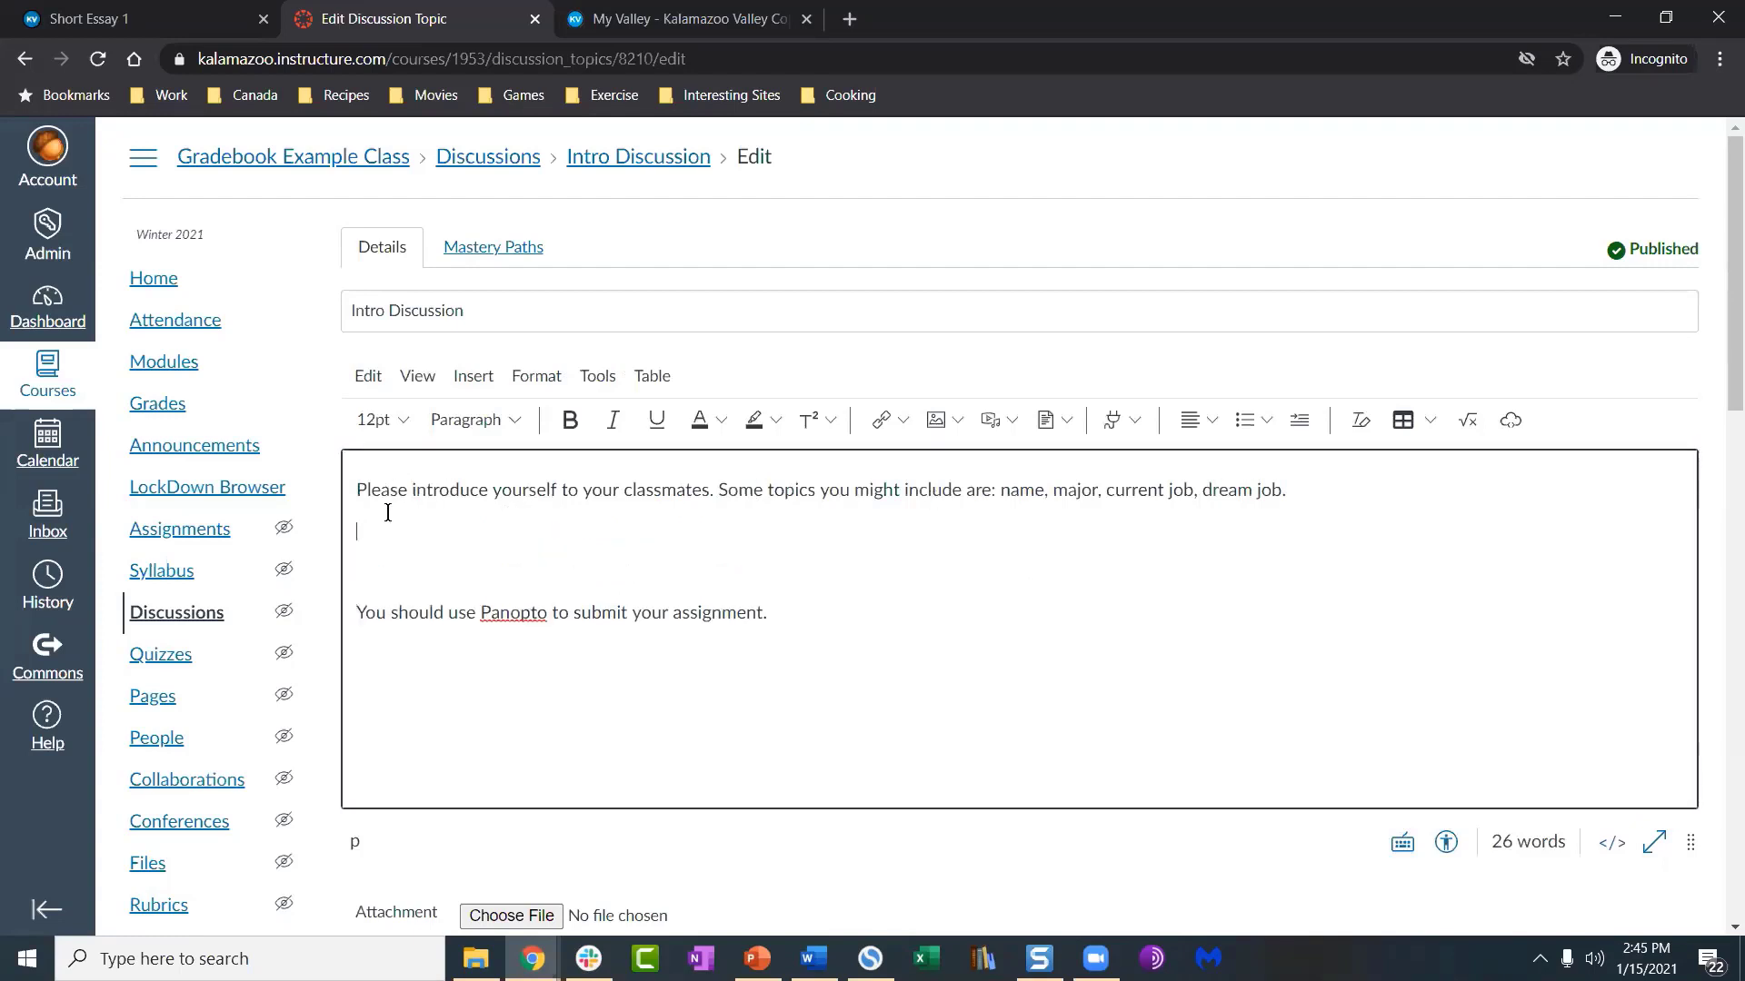
left_click(389, 529)
left_click_drag(586, 495, 821, 489)
left_click_drag(434, 608, 562, 607)
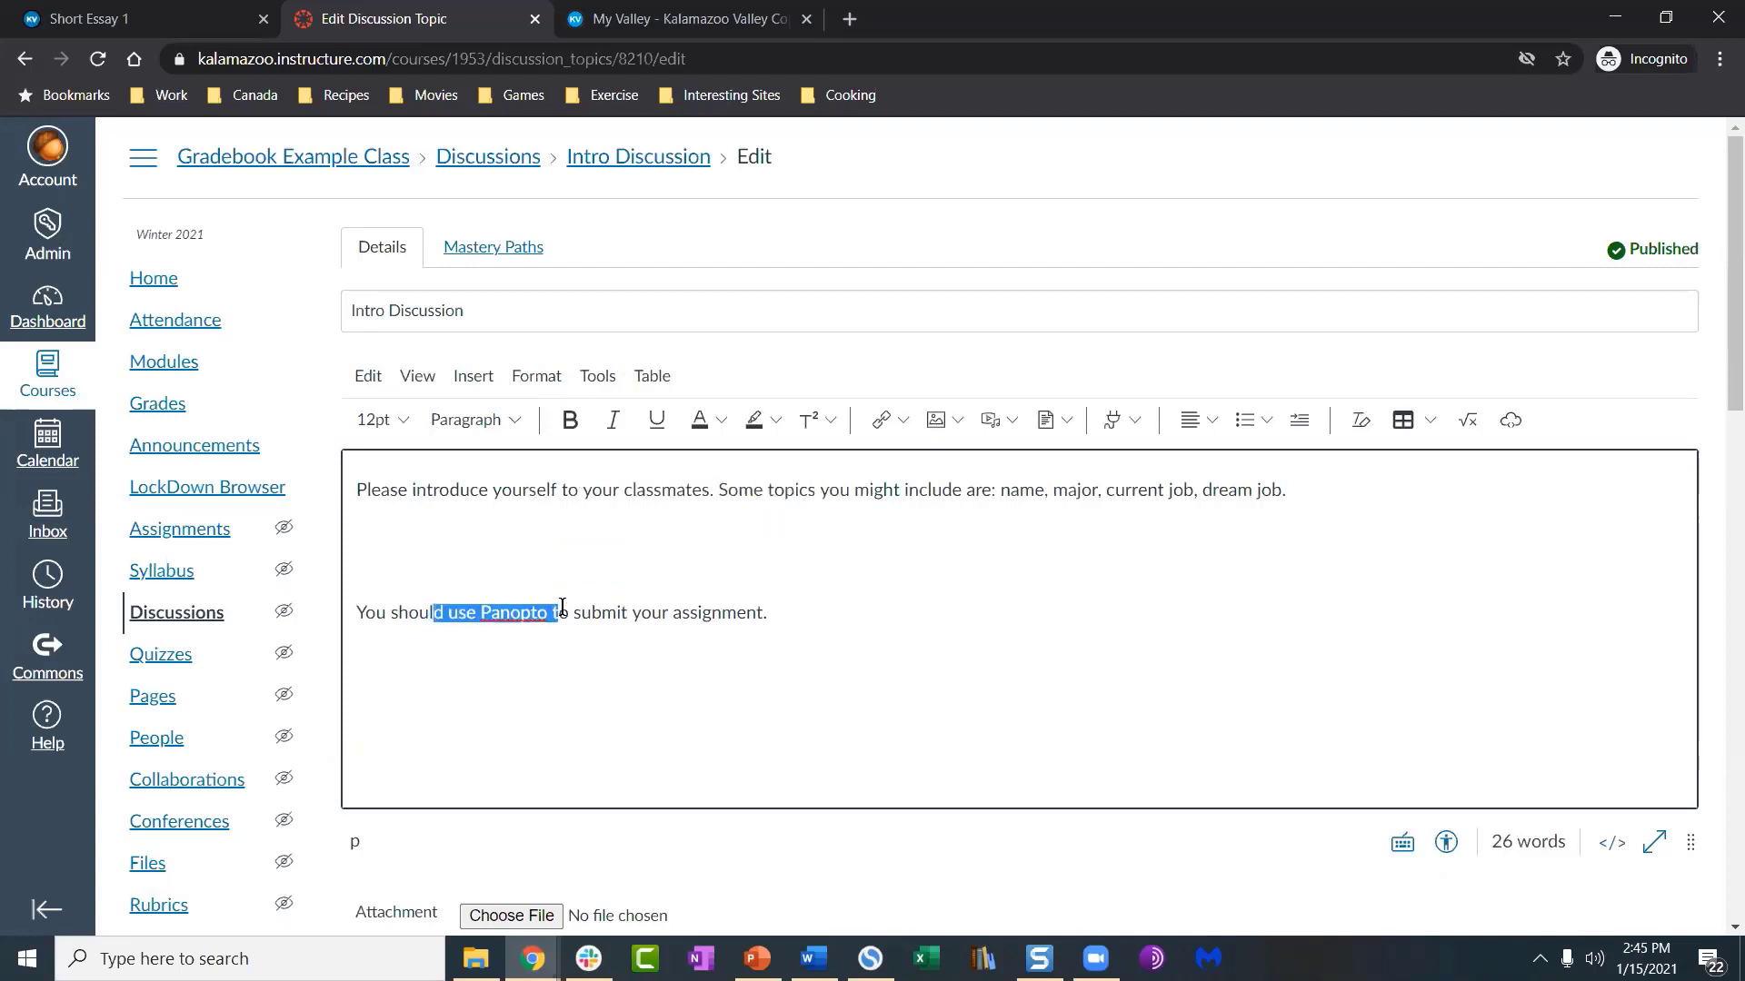
left_click(377, 553)
Step: View the embed code dialog and the media upload dialog, closing each without adding anything
left_click(1508, 421)
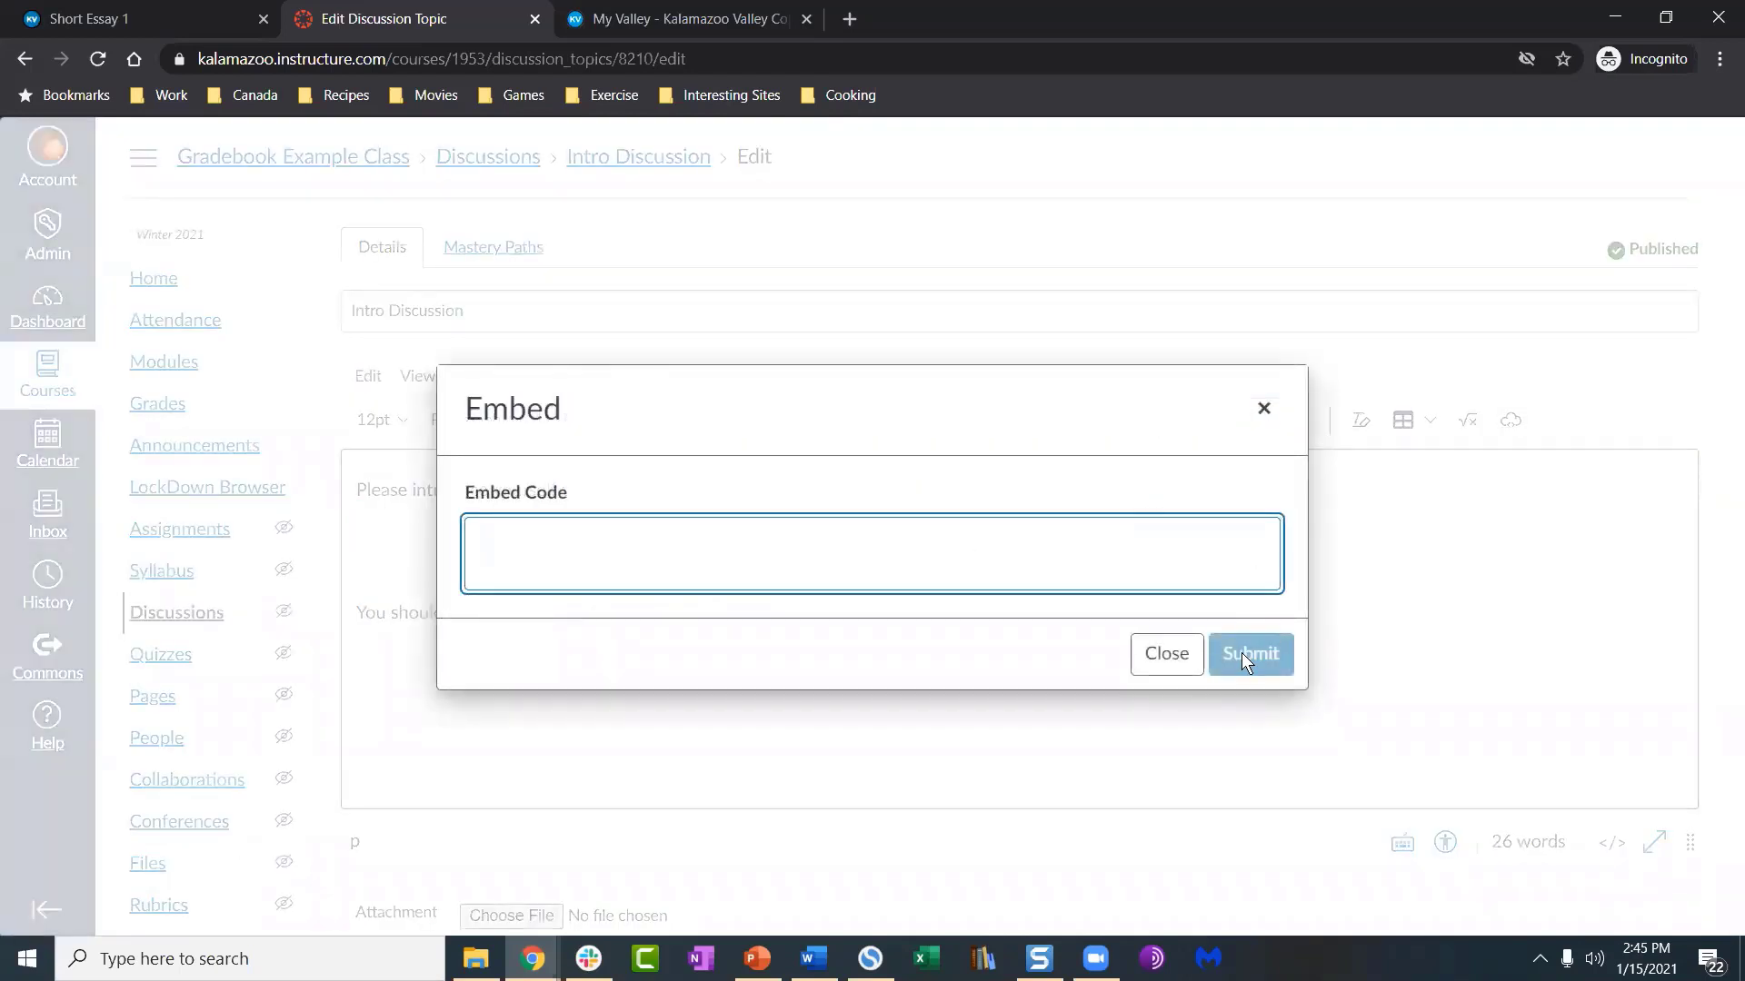
left_click(1261, 406)
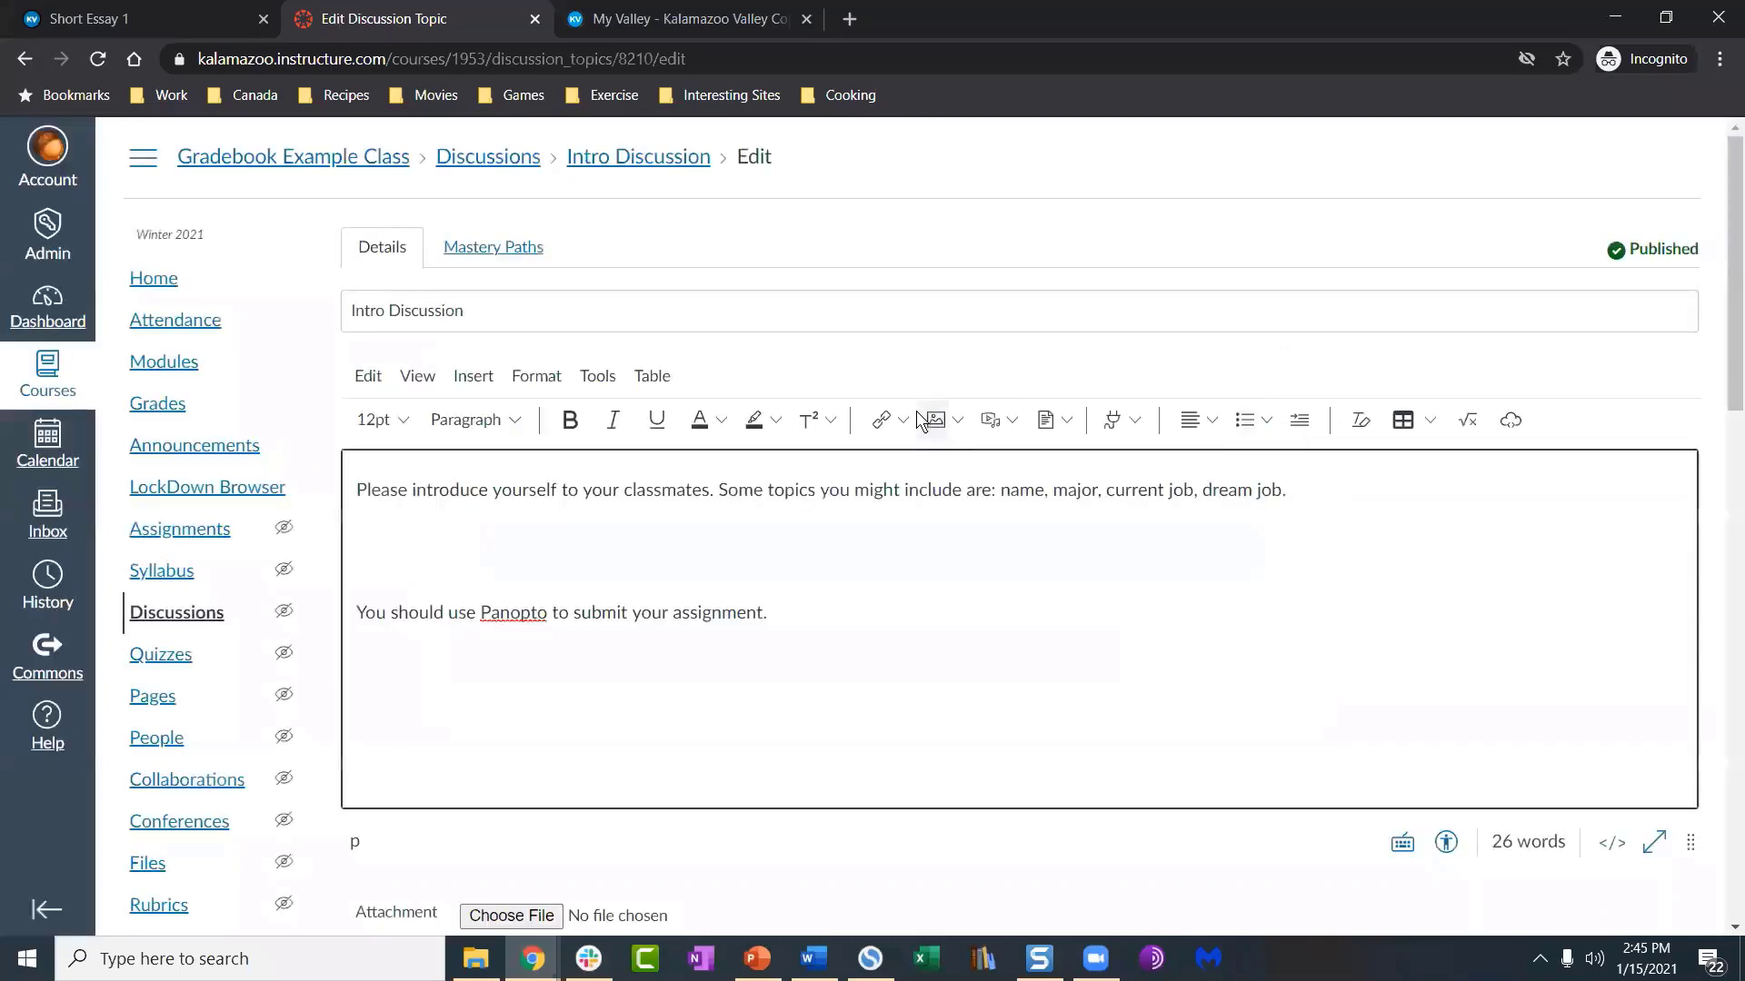
left_click(1006, 415)
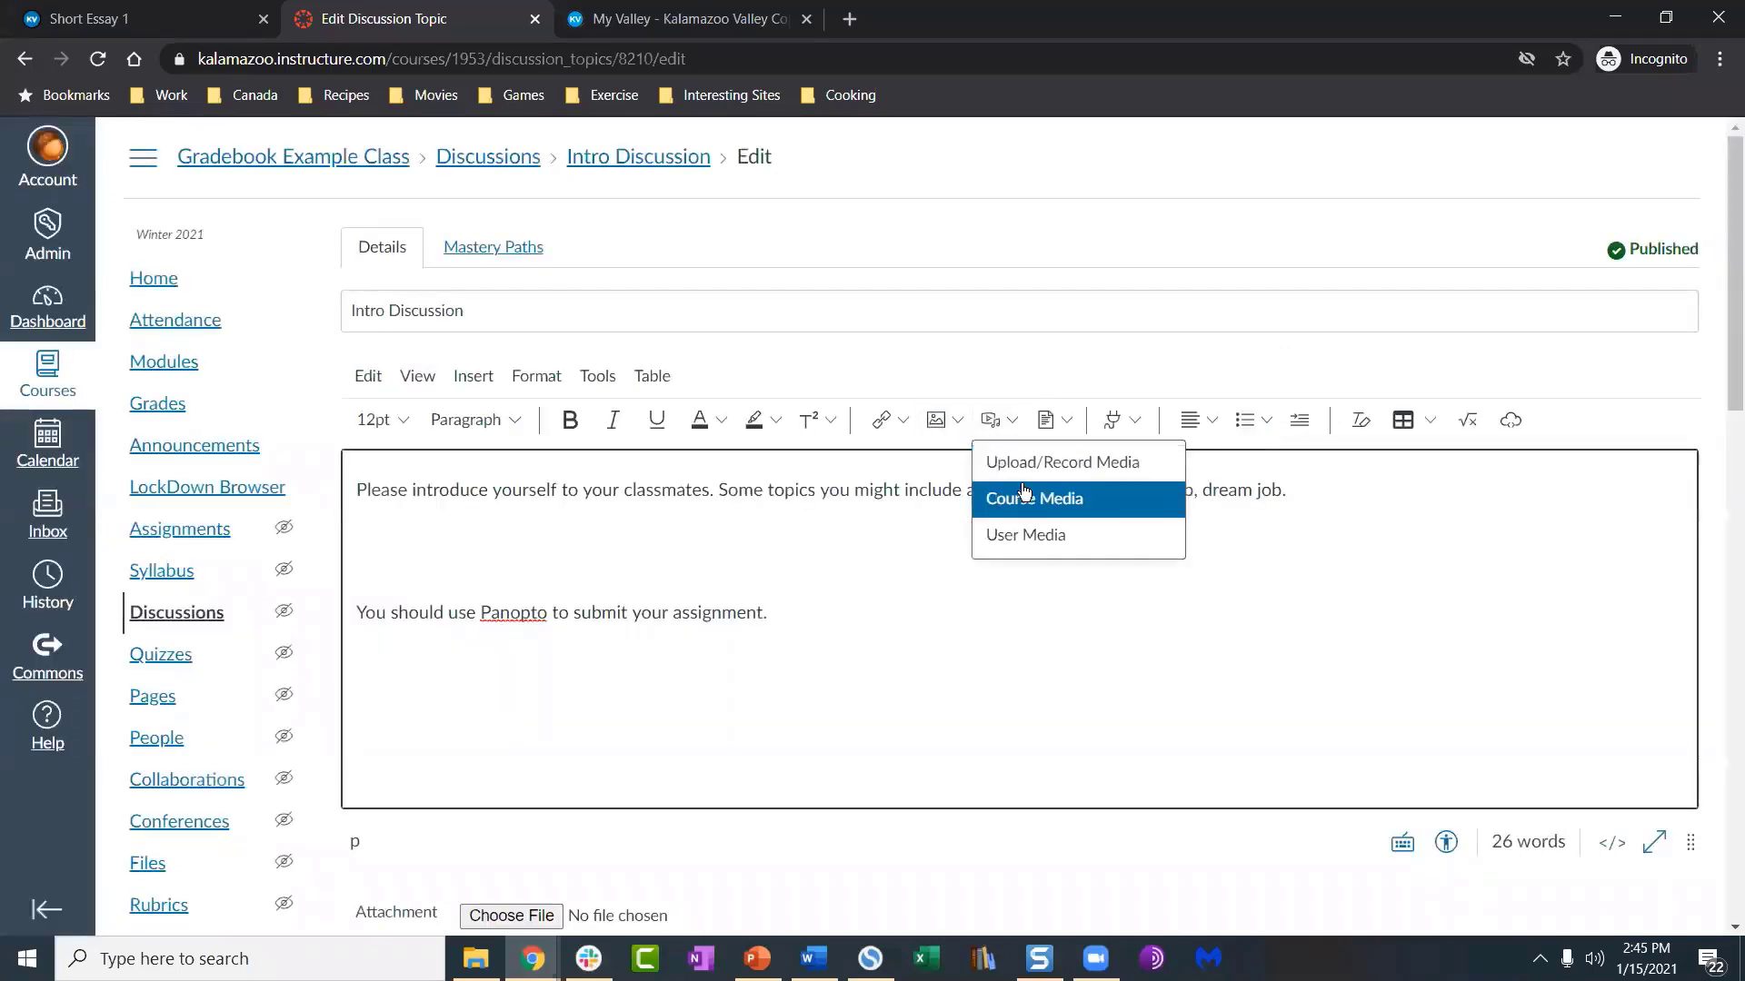
left_click(1024, 469)
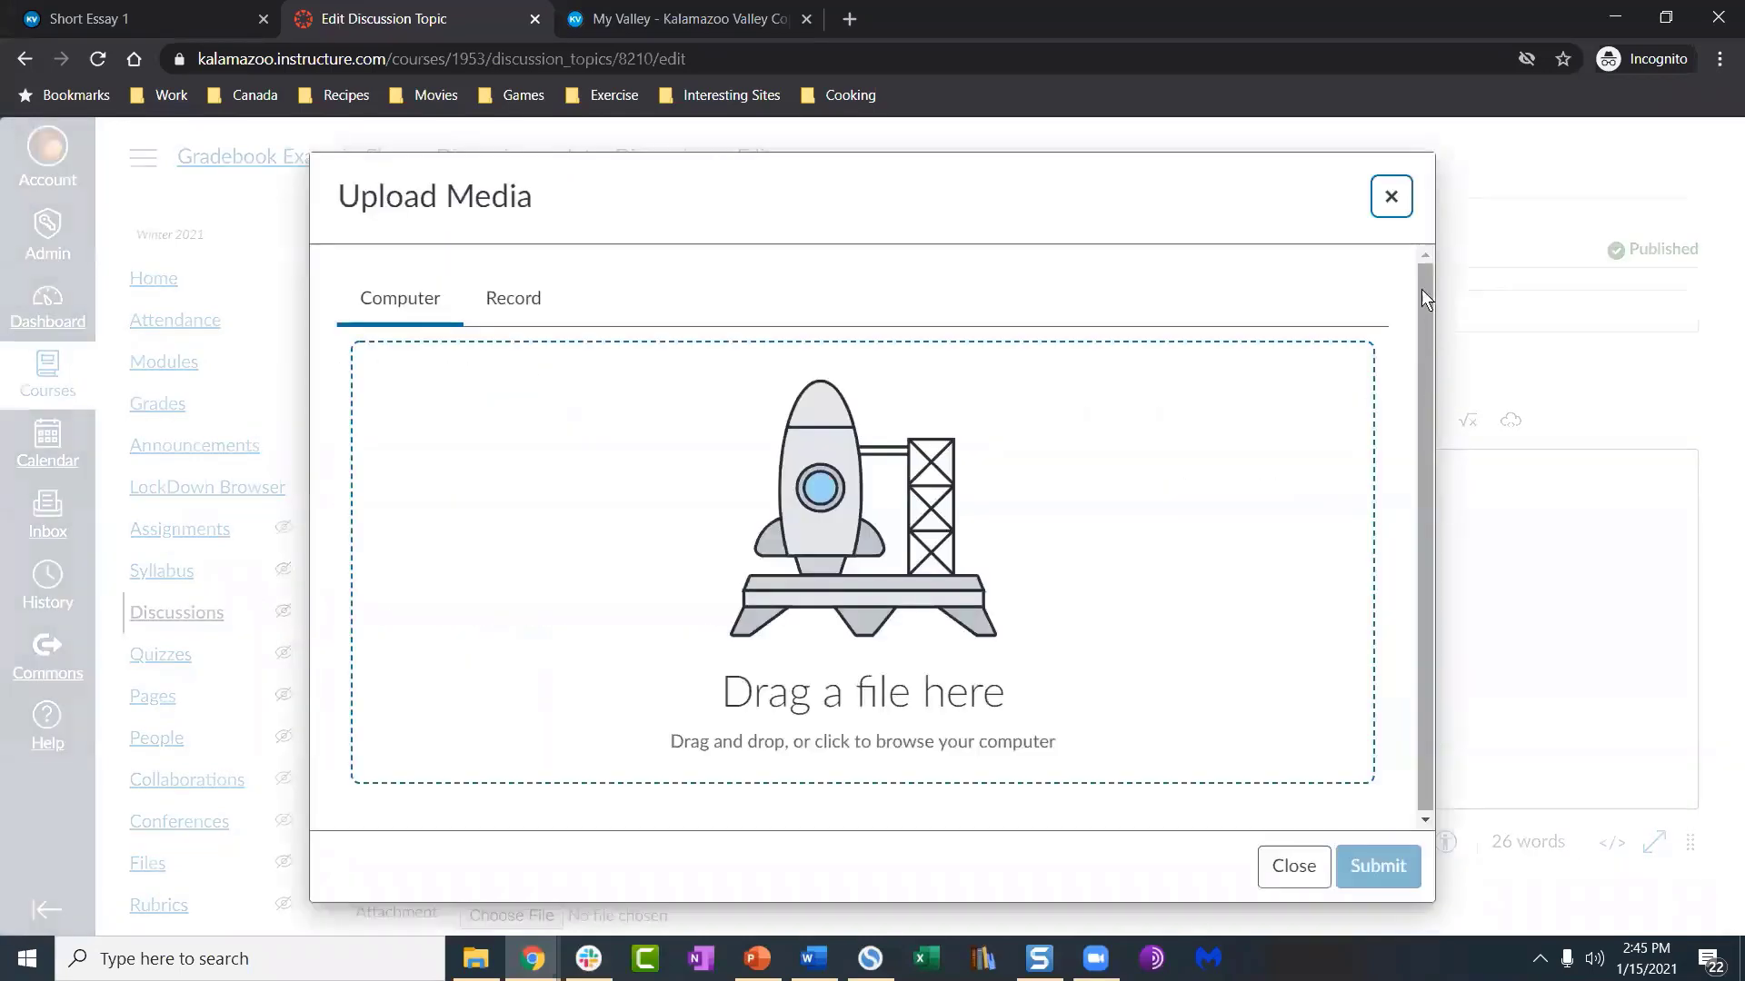
left_click(1390, 196)
Step: Search the YouTube app for "hockey" and embed the "NHL Highlights | Flames @ Jets 1/14/21" video between the paragraphs
left_click(589, 385)
mouse_move(604, 454)
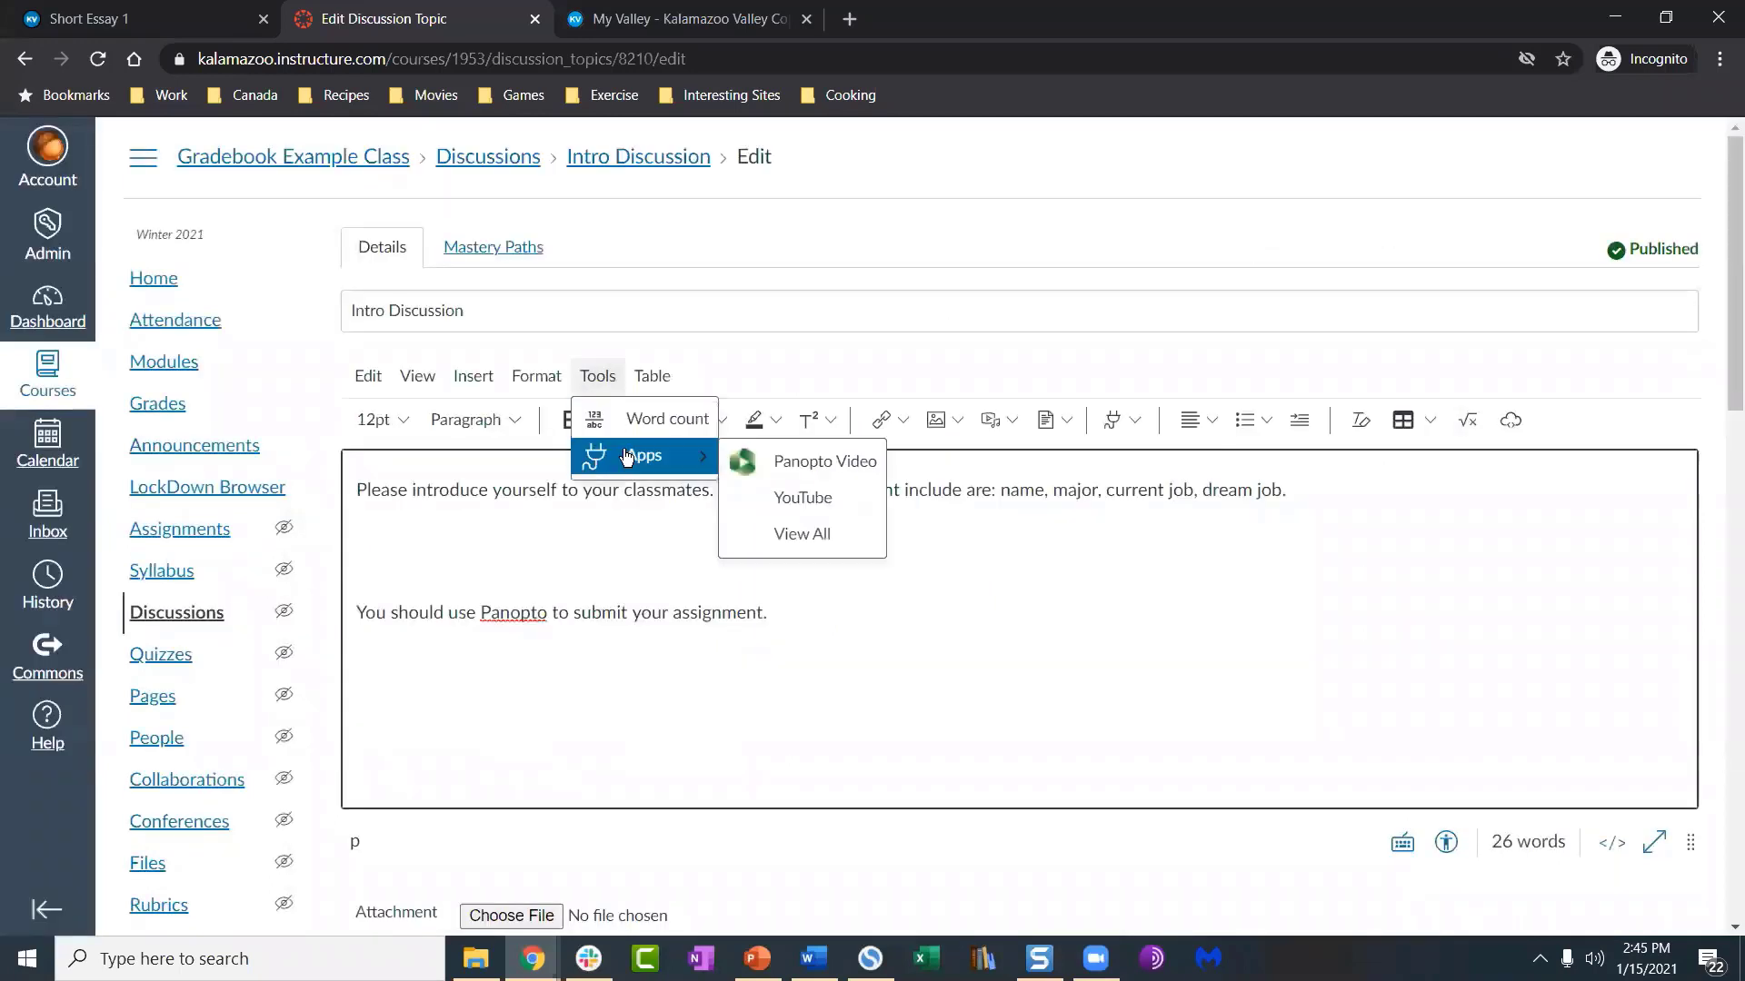
left_click(768, 501)
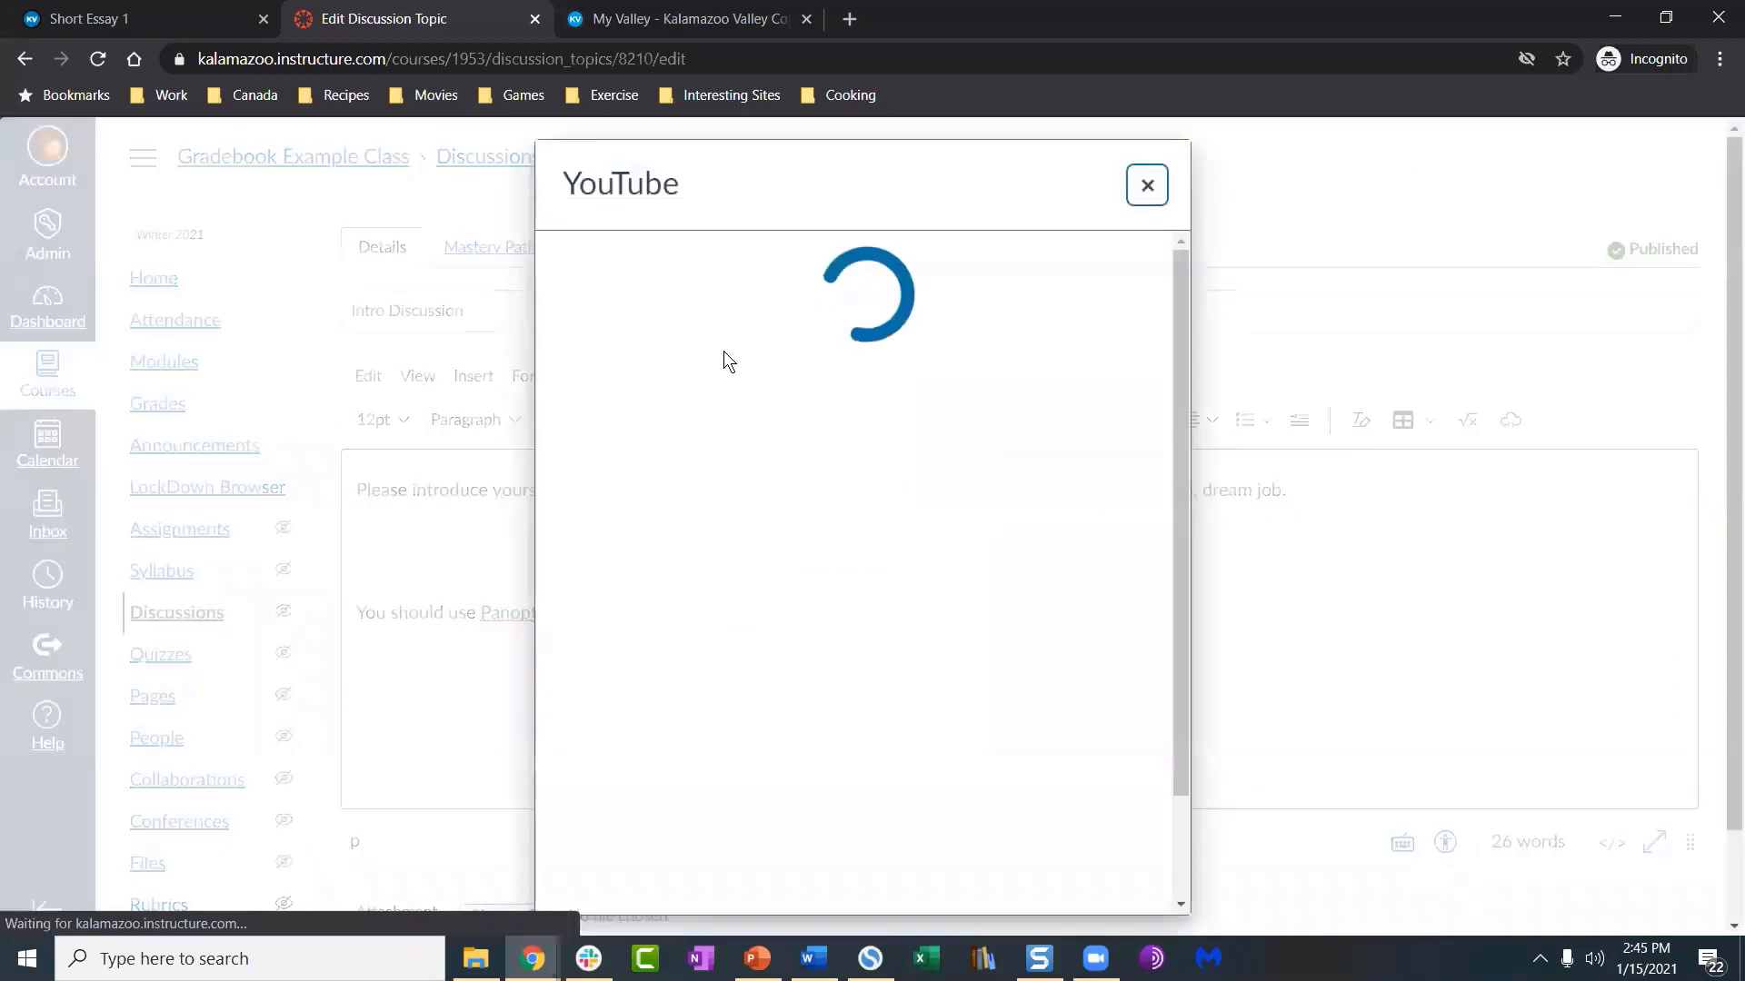
left_click(939, 263)
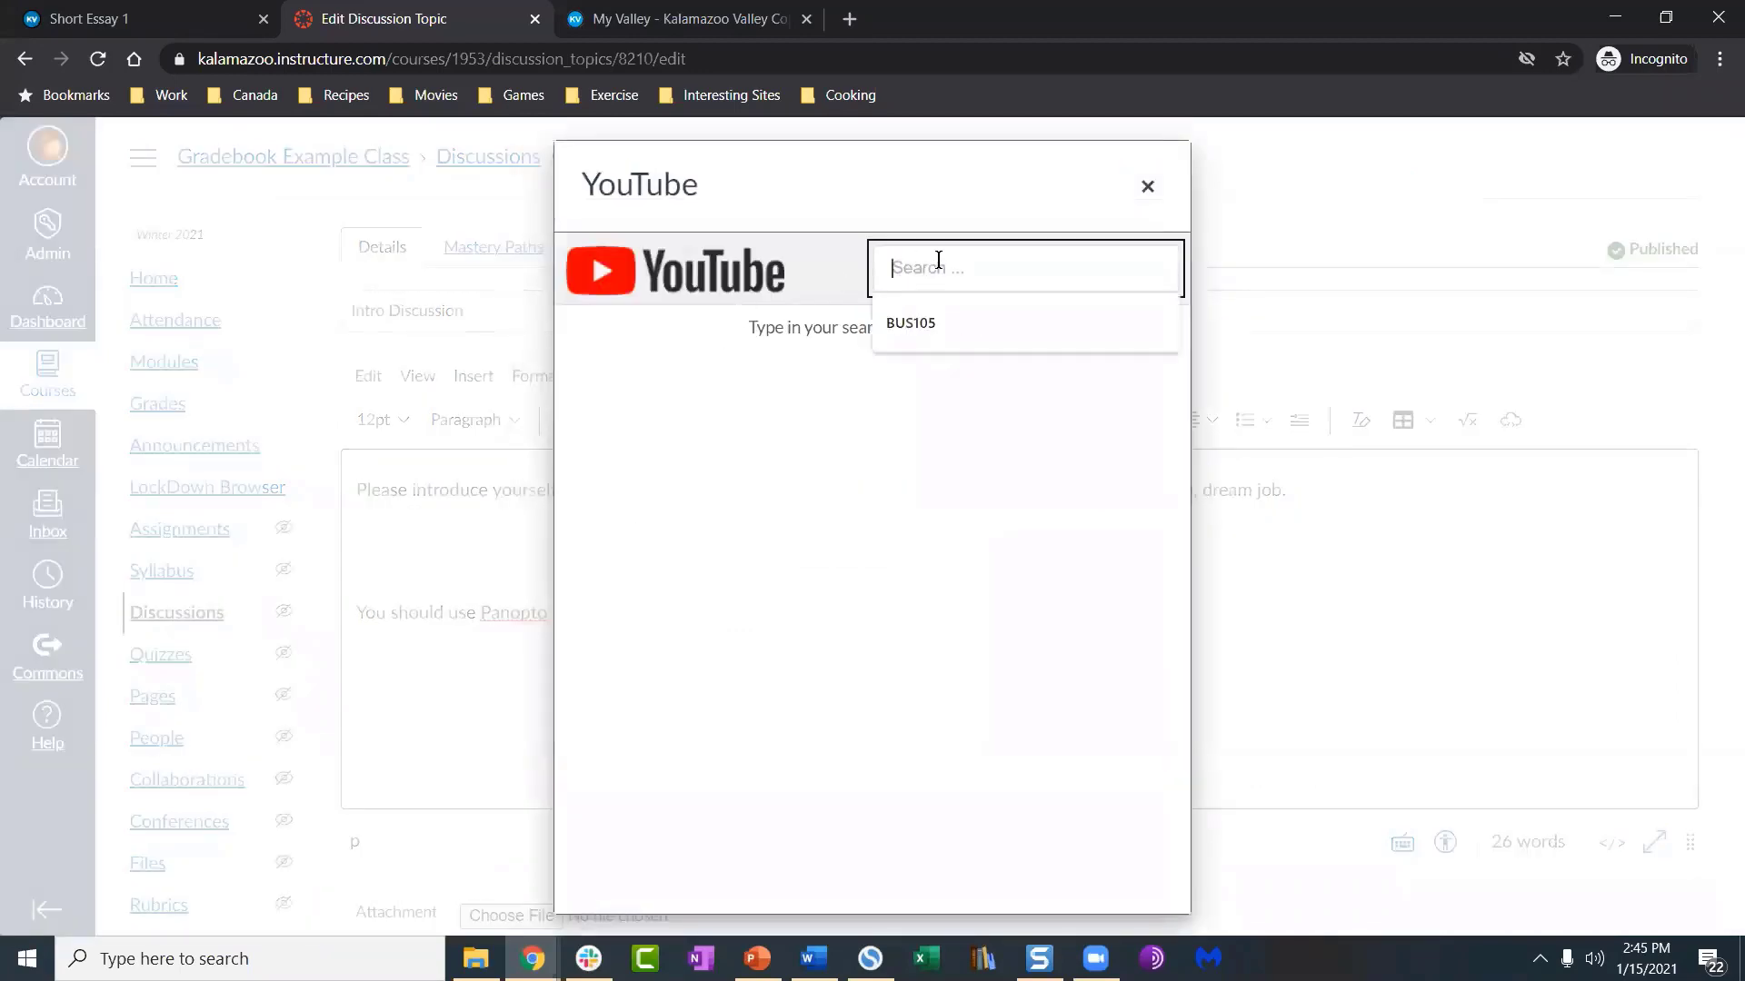
type("hockey")
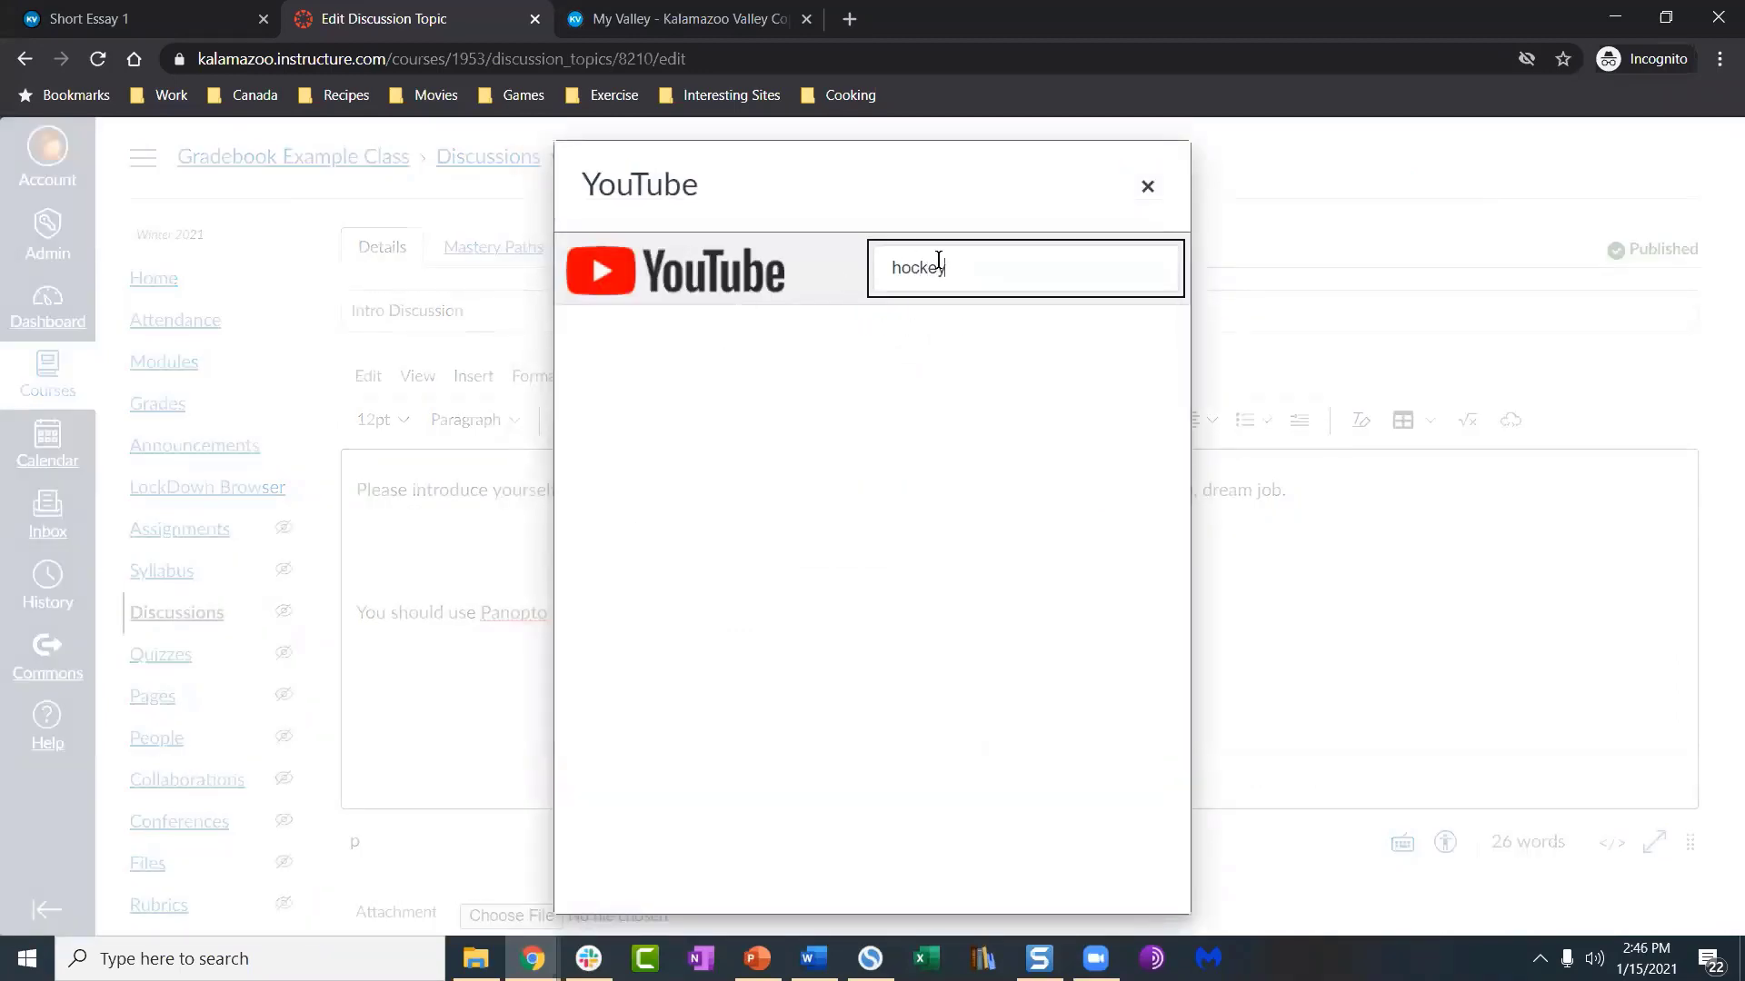
key("Return")
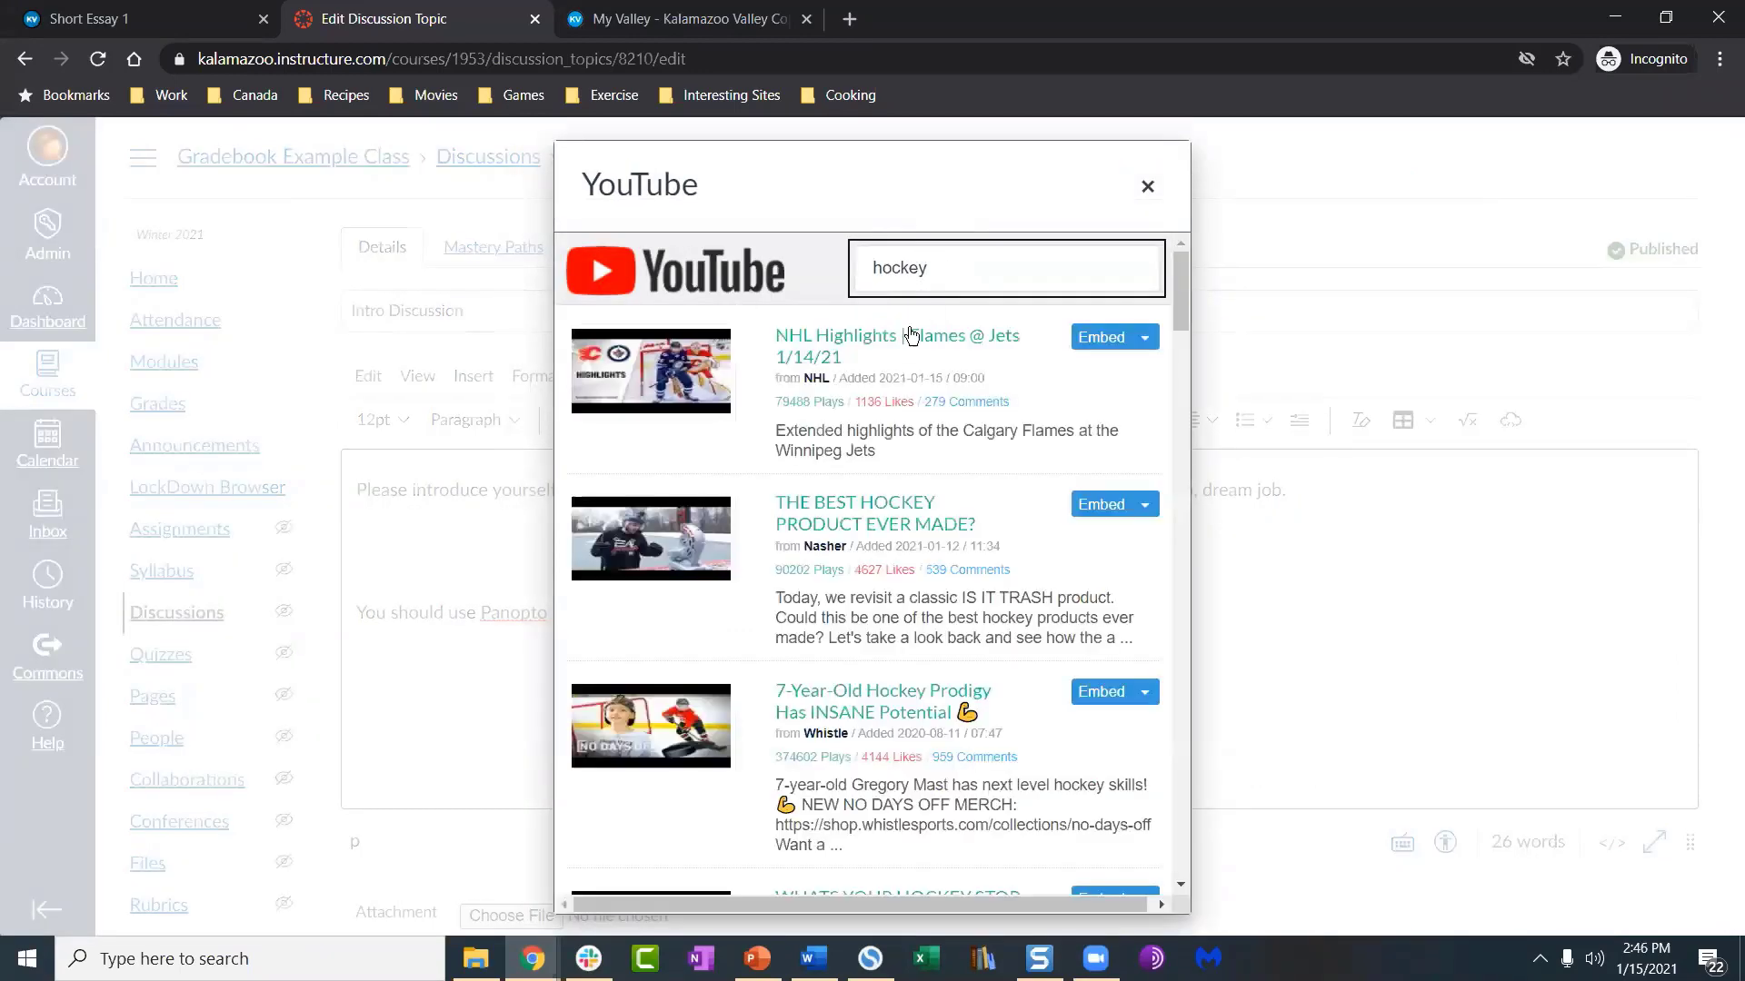
left_click(1097, 342)
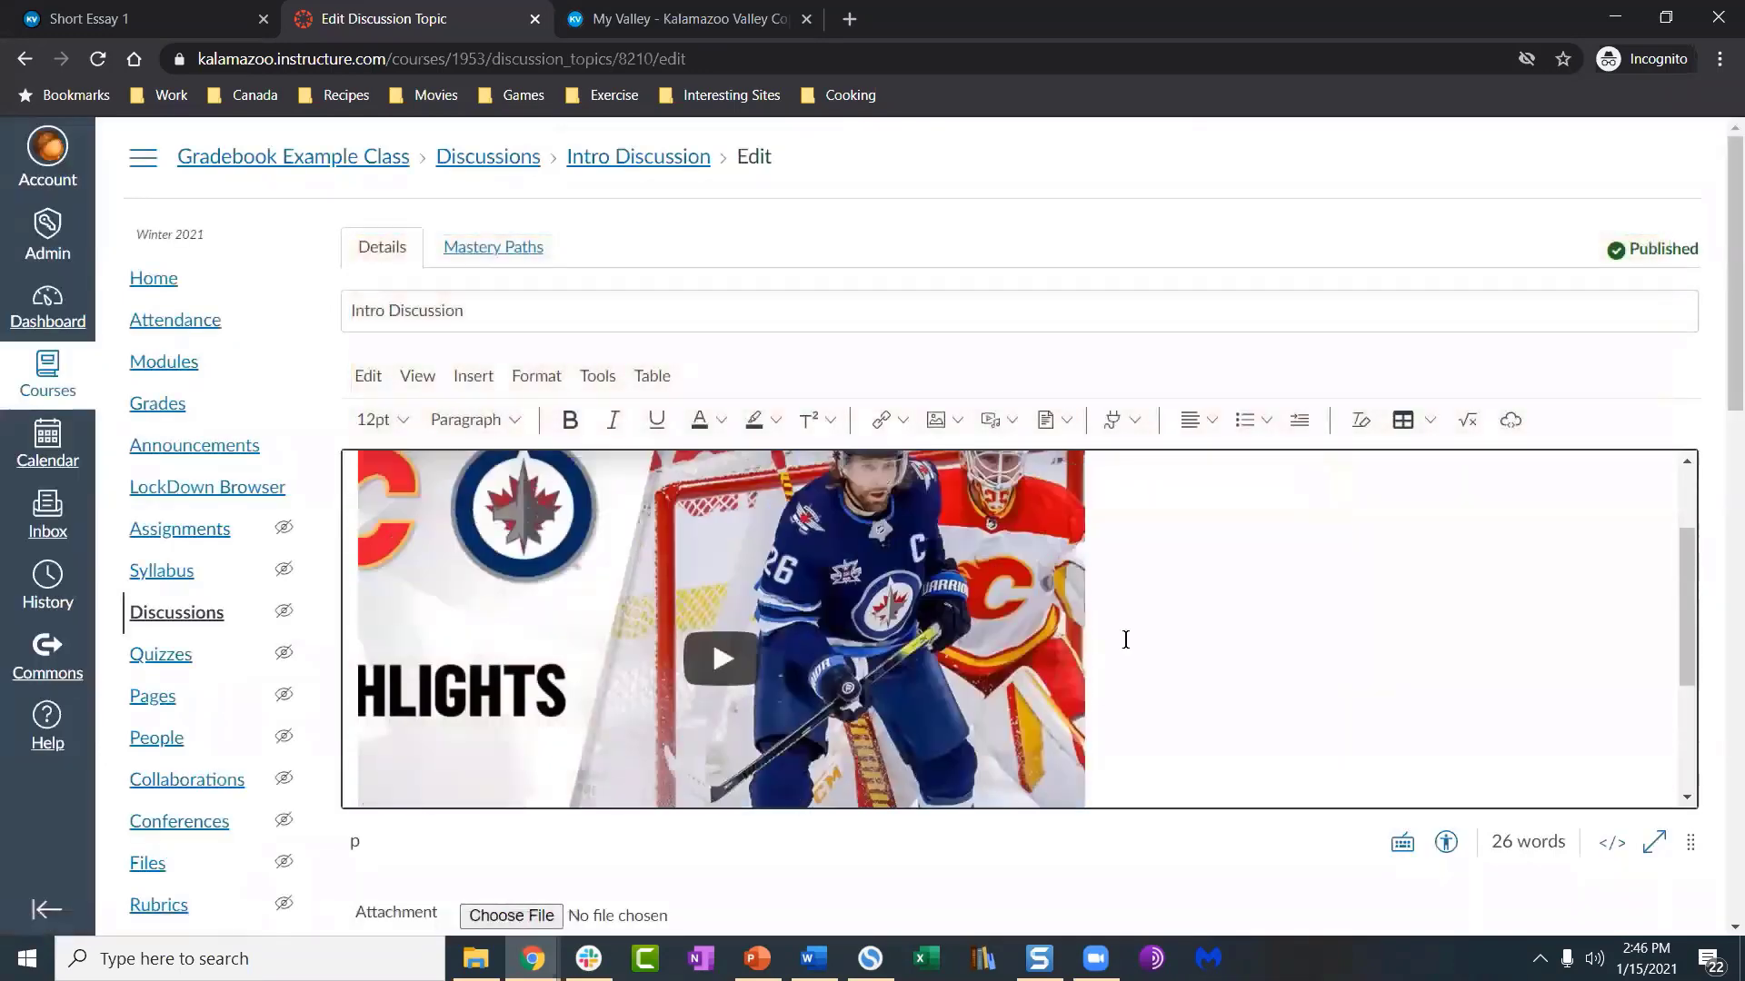
Step: Look over the embedded hockey video in the discussion description and undo its insertion
scroll(1126, 640, "up", 2)
scroll(1126, 639, "down", 3)
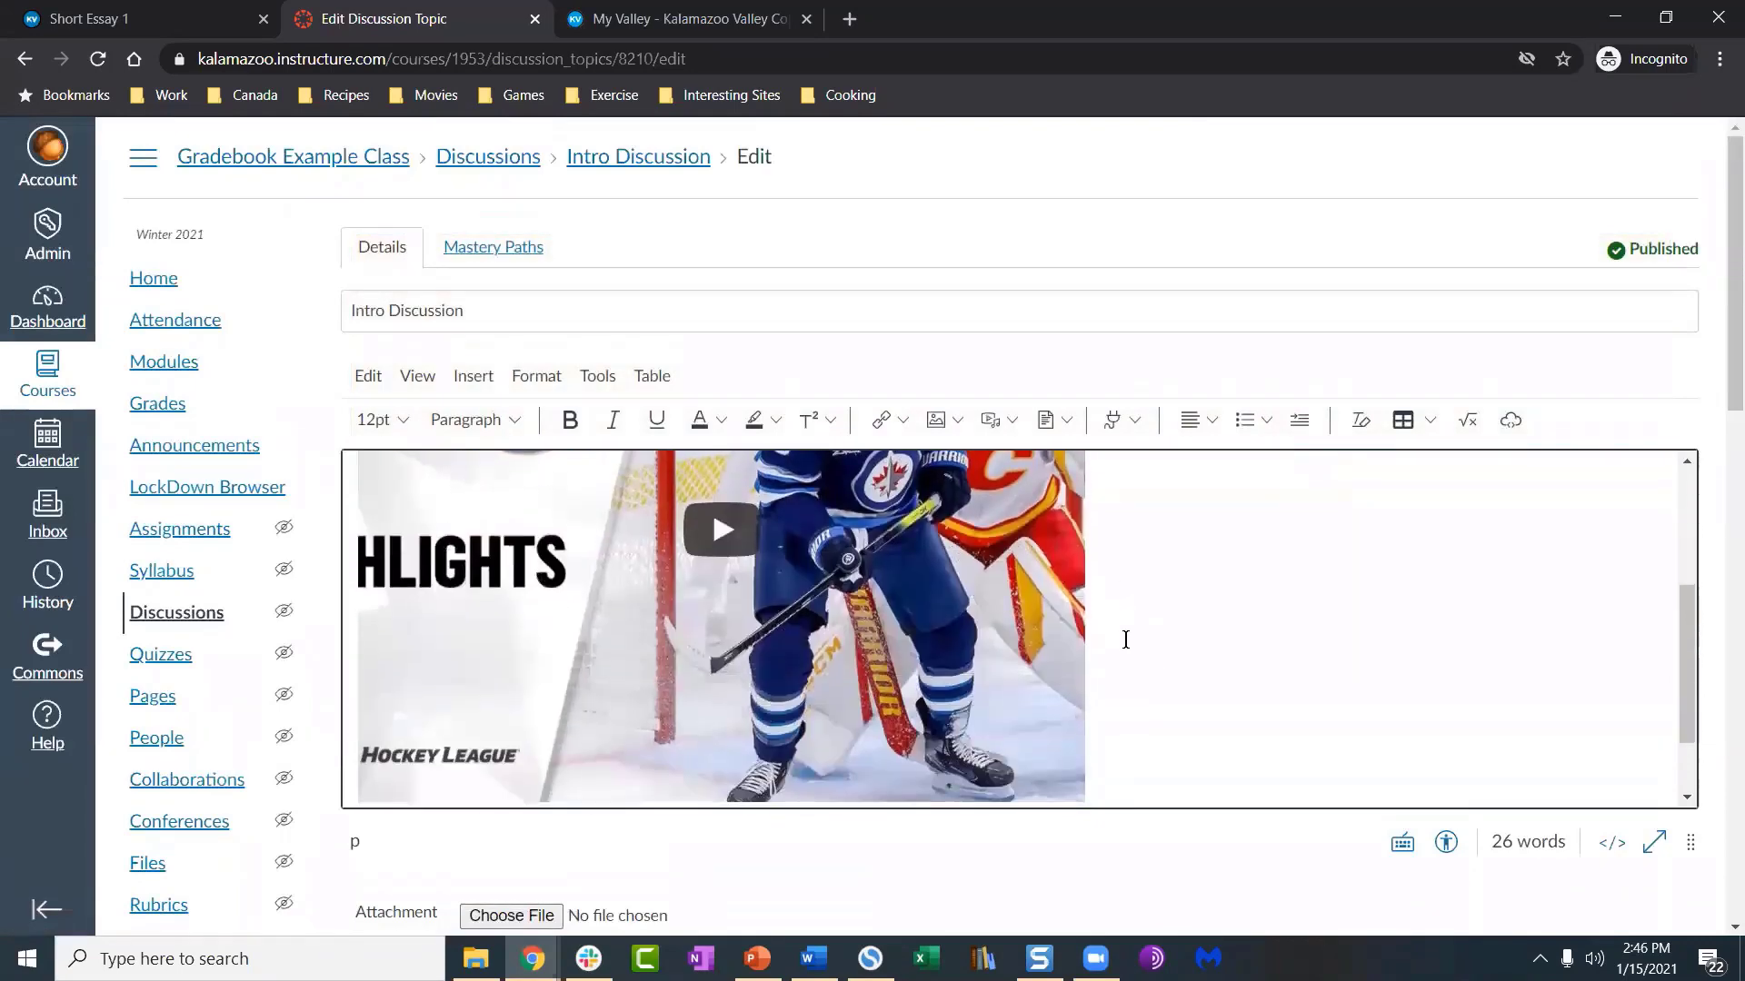
scroll(1126, 640, "down", 1)
scroll(1126, 640, "up", 2)
scroll(1126, 639, "down", 1)
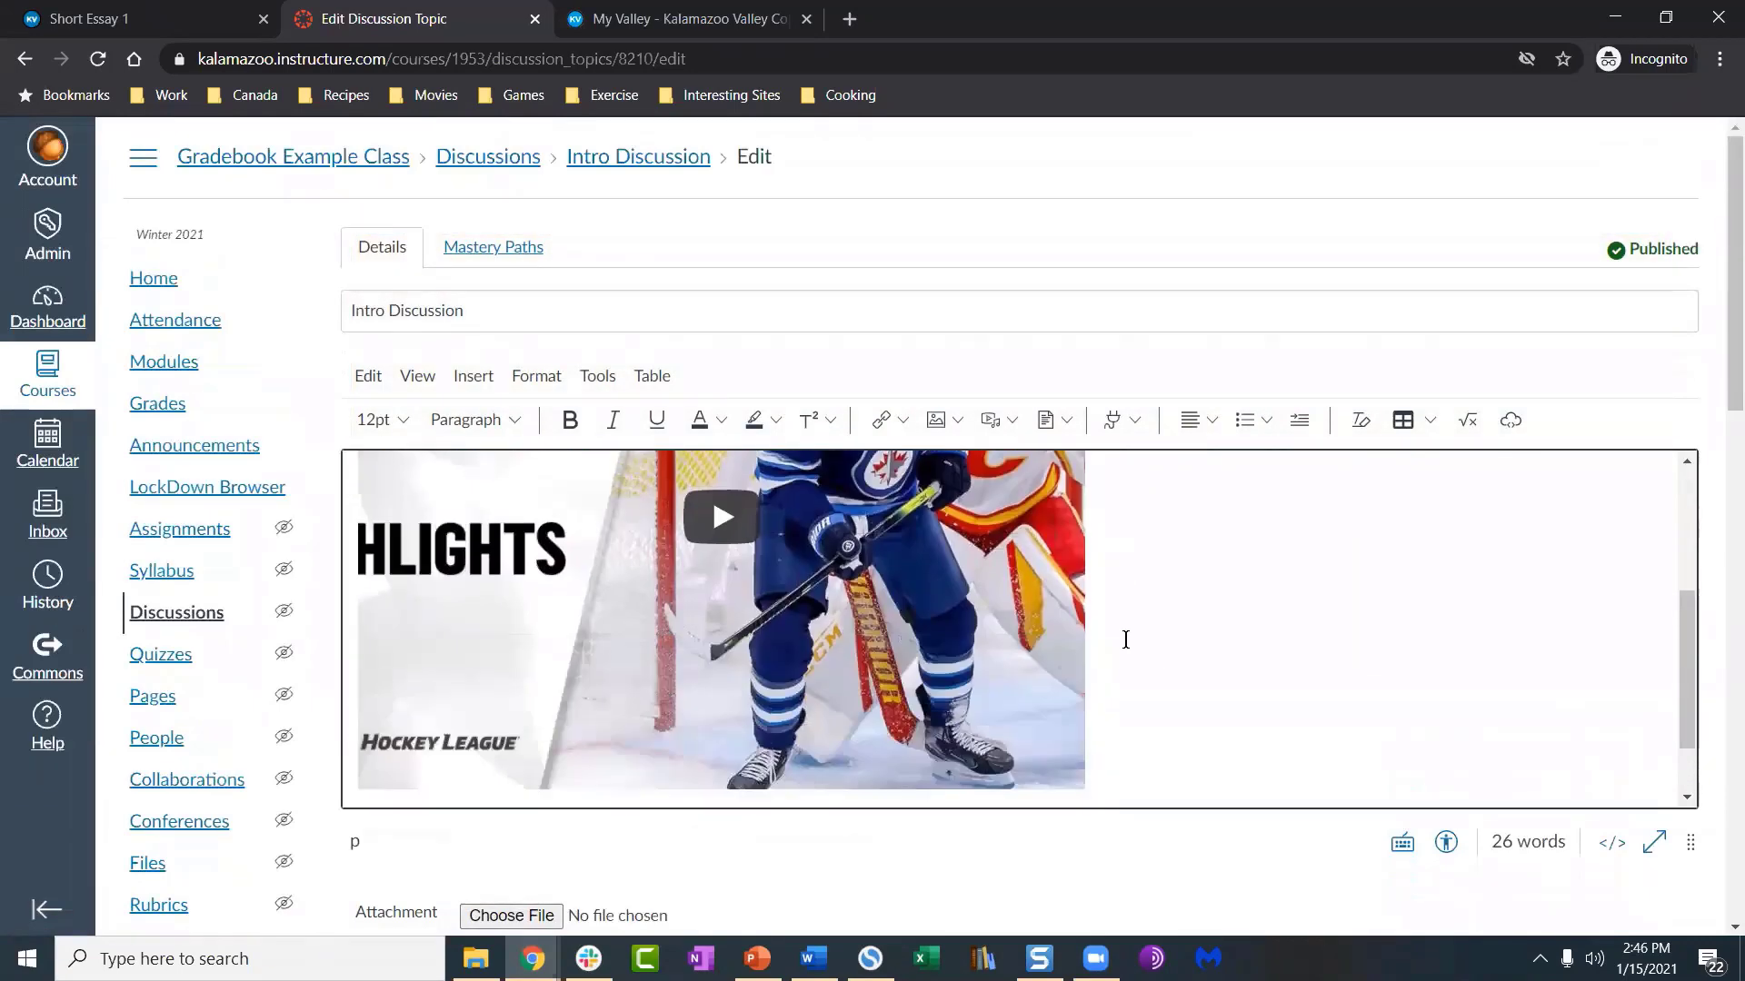
scroll(1126, 639, "up", 2)
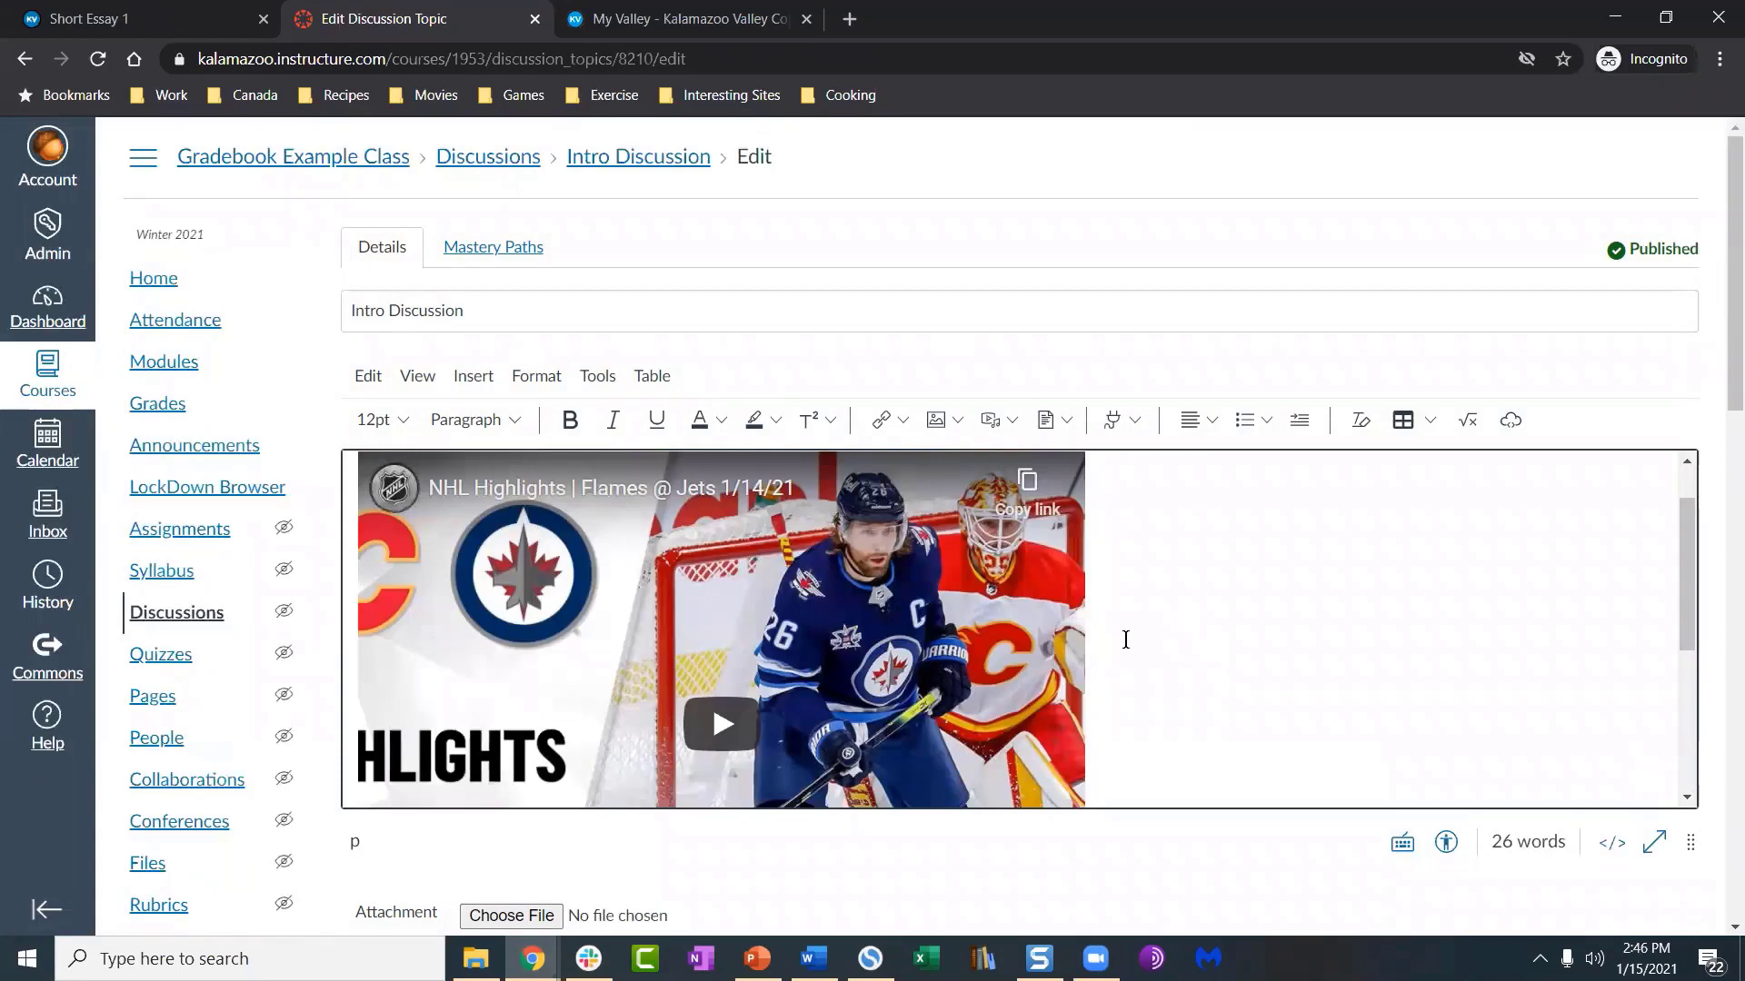
key("ctrl+z")
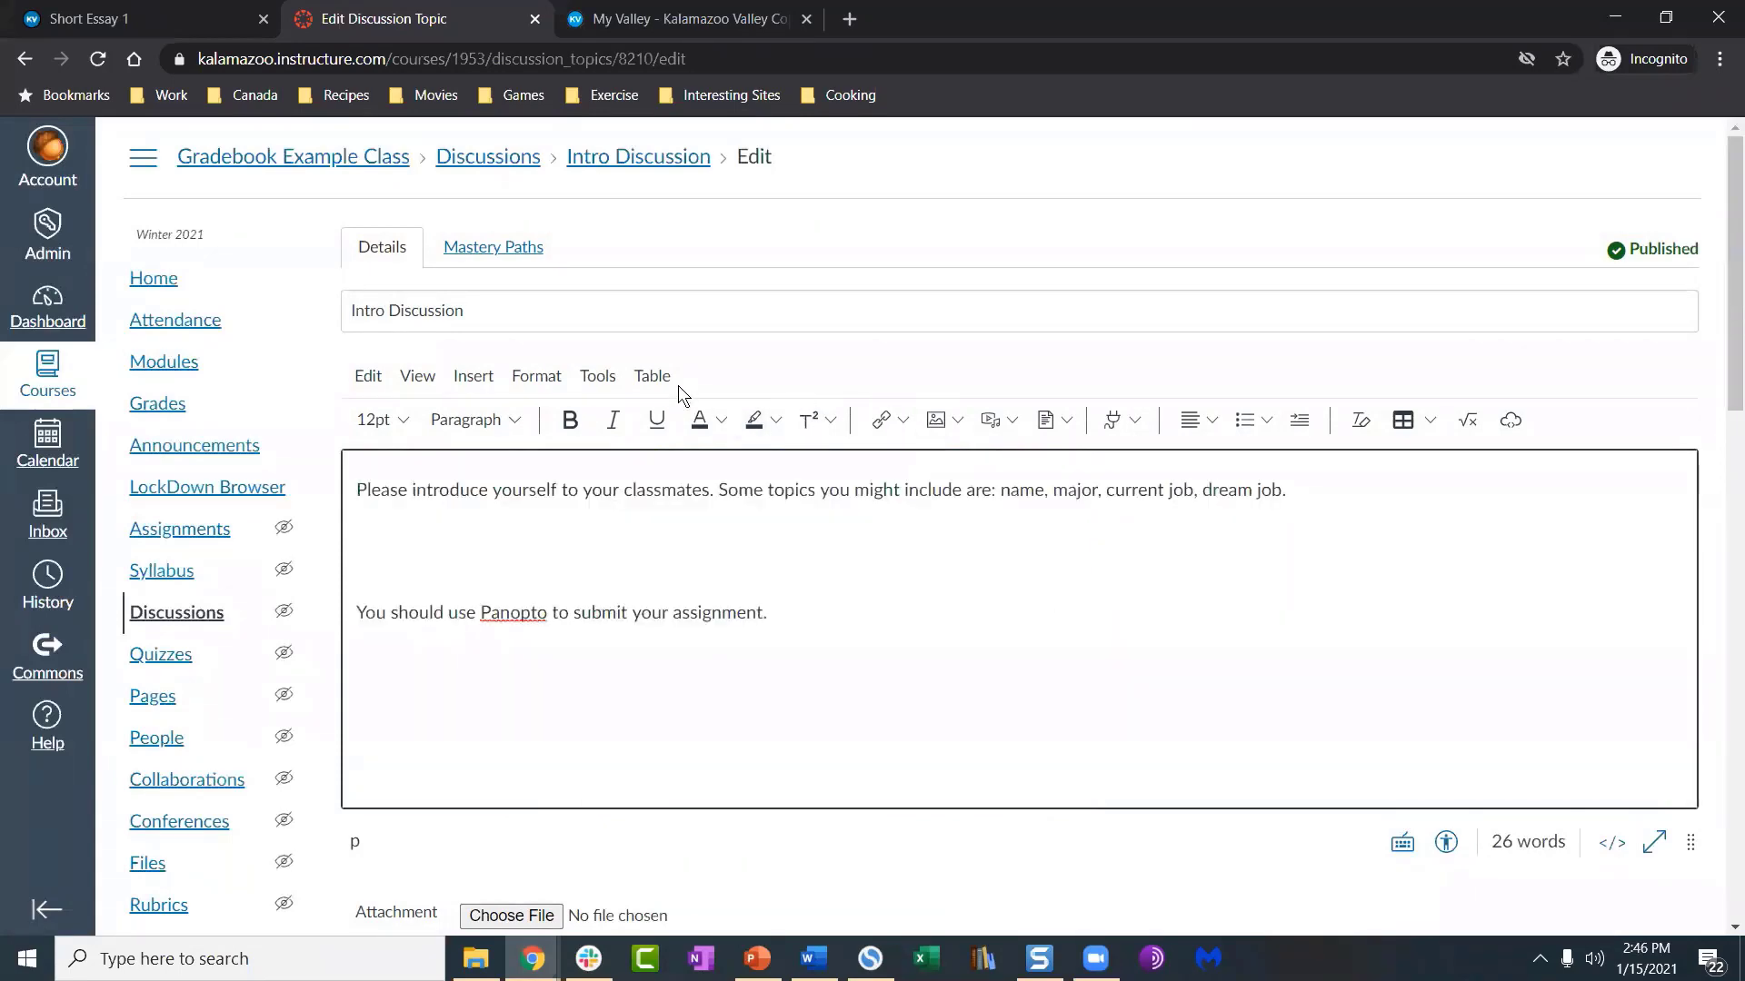
Step: Reopen the YouTube app from the discussion editor and search for "hockey" again
left_click(597, 375)
mouse_move(659, 463)
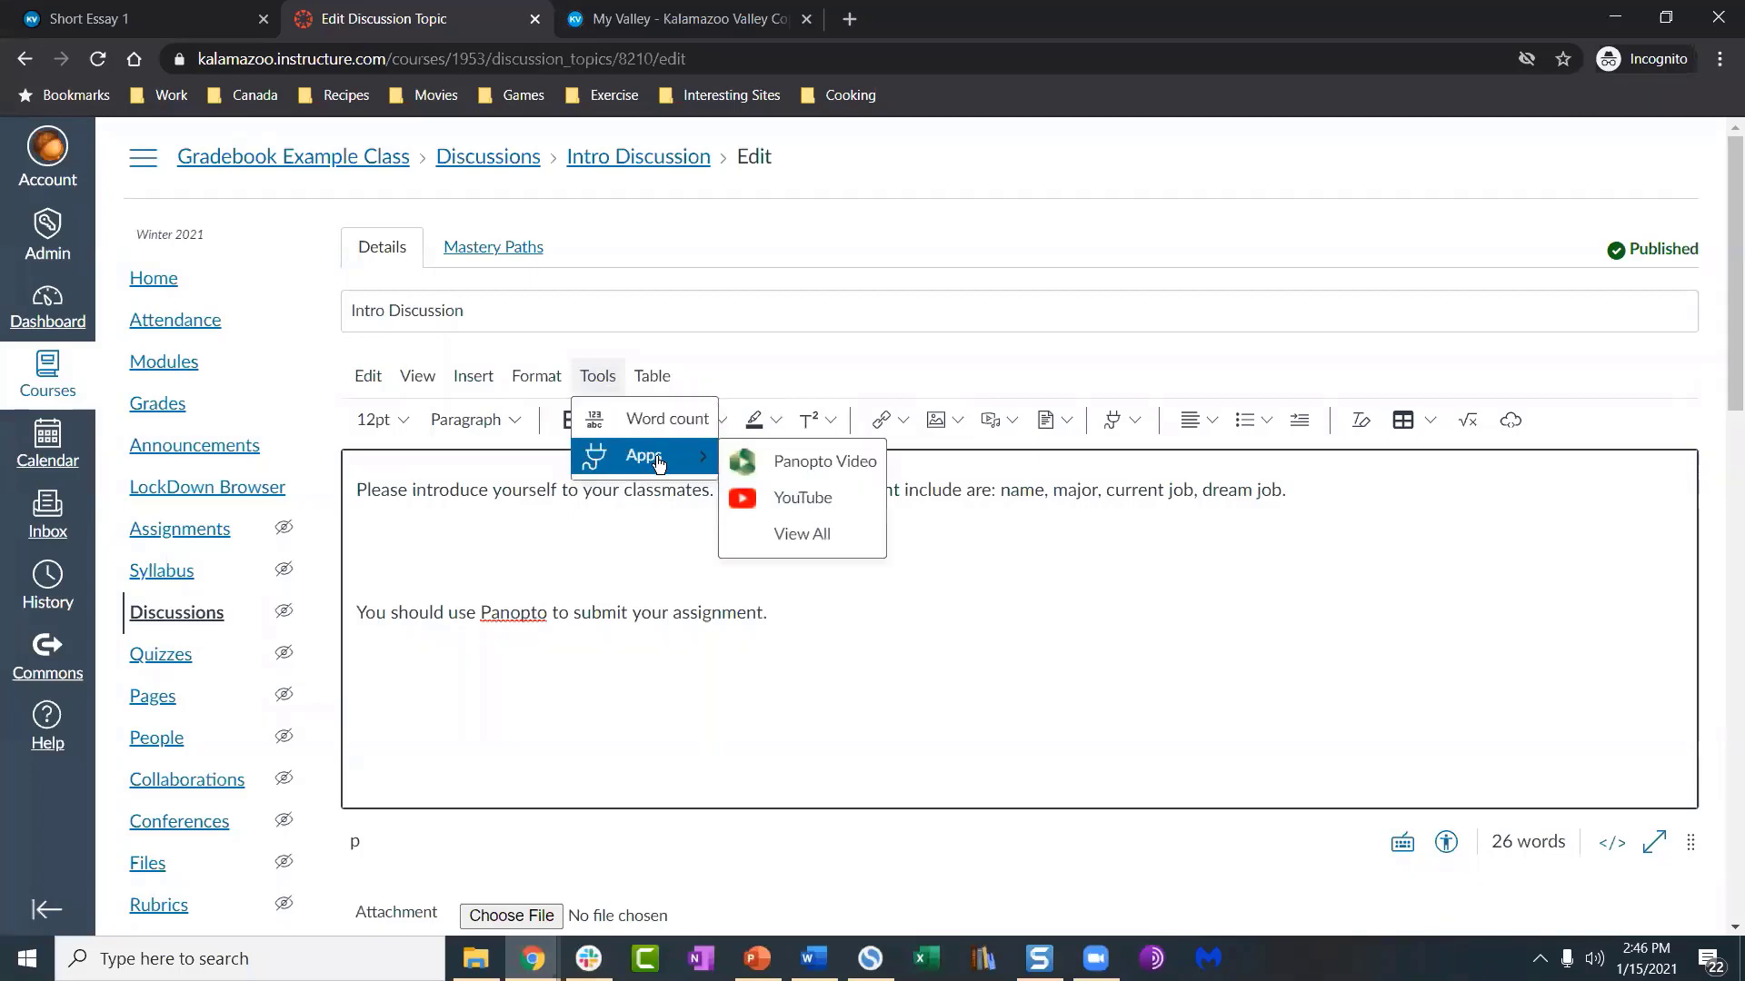
left_click(769, 509)
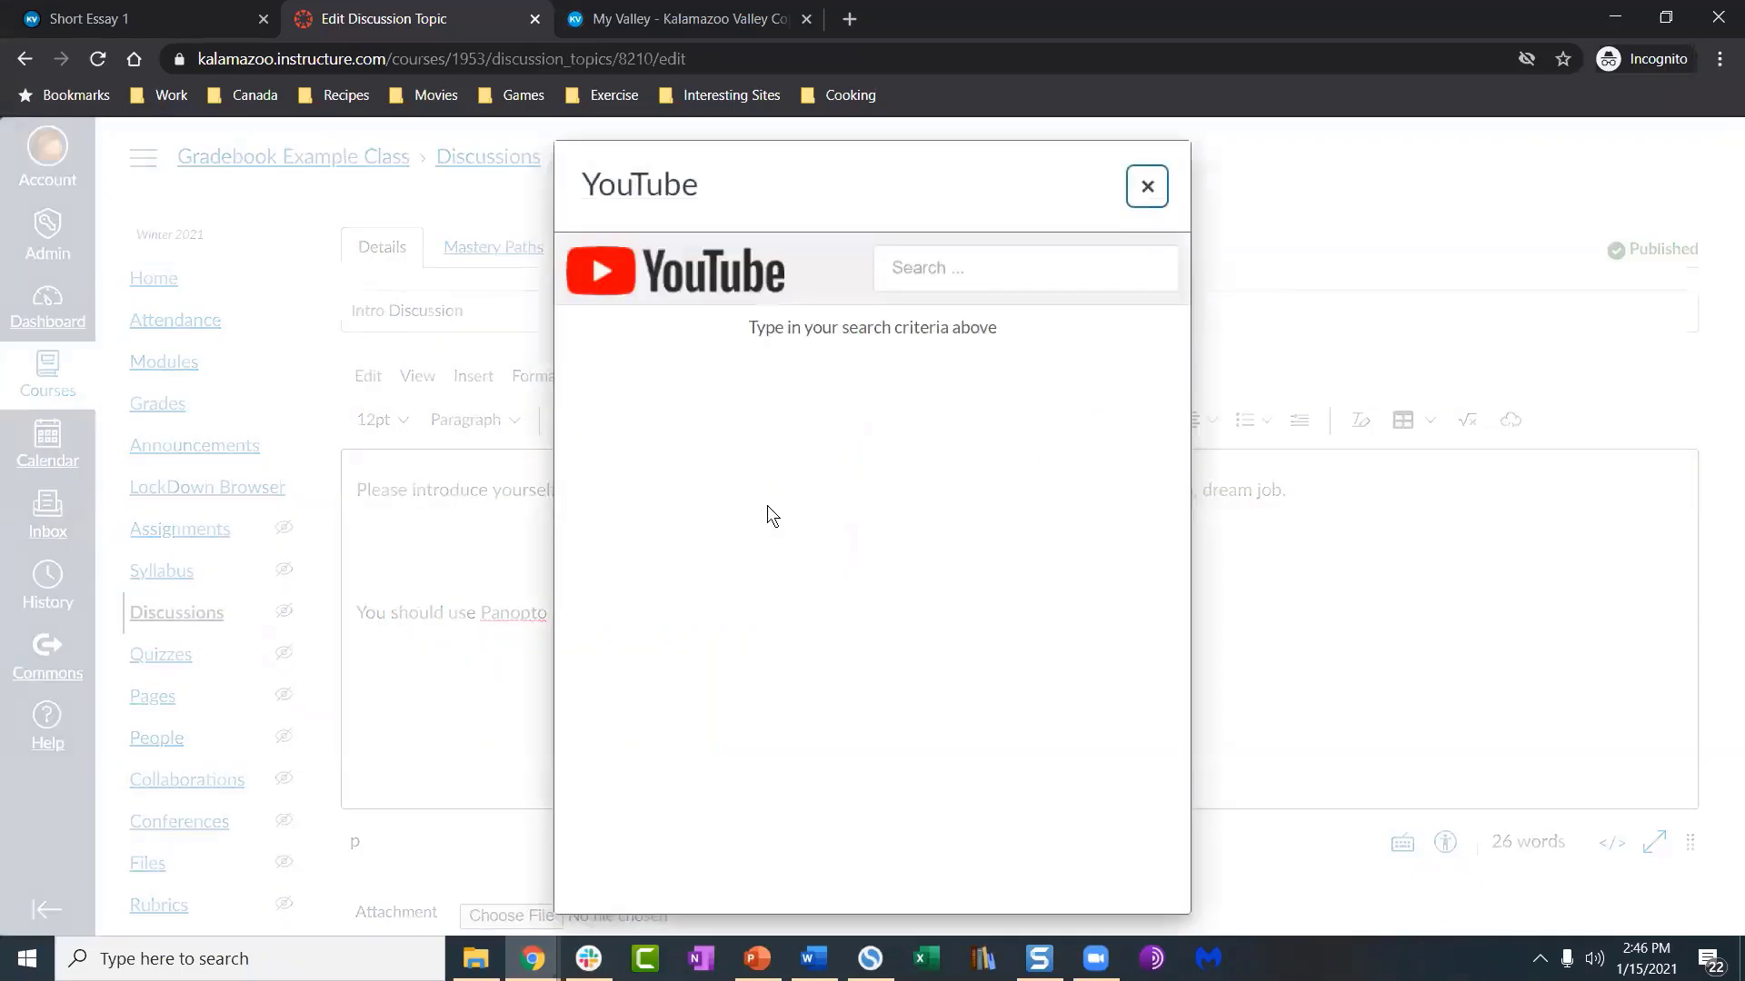
left_click(933, 271)
type("hokey")
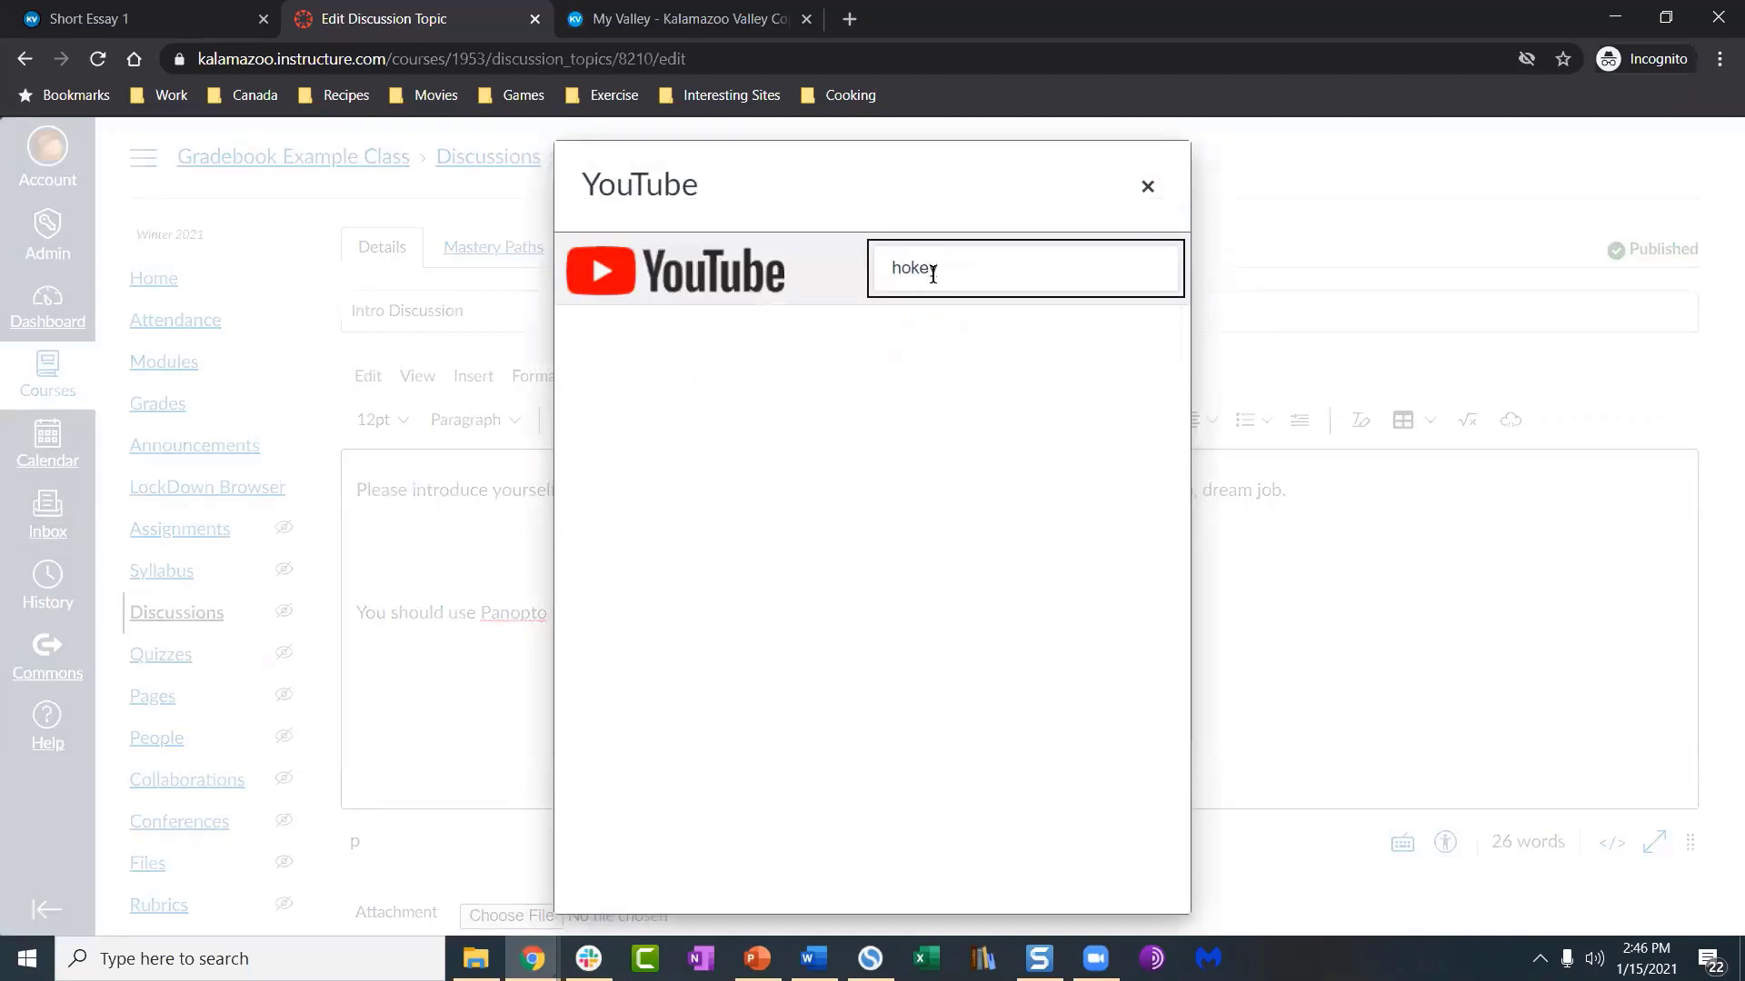
double_click(933, 271)
type("hockey")
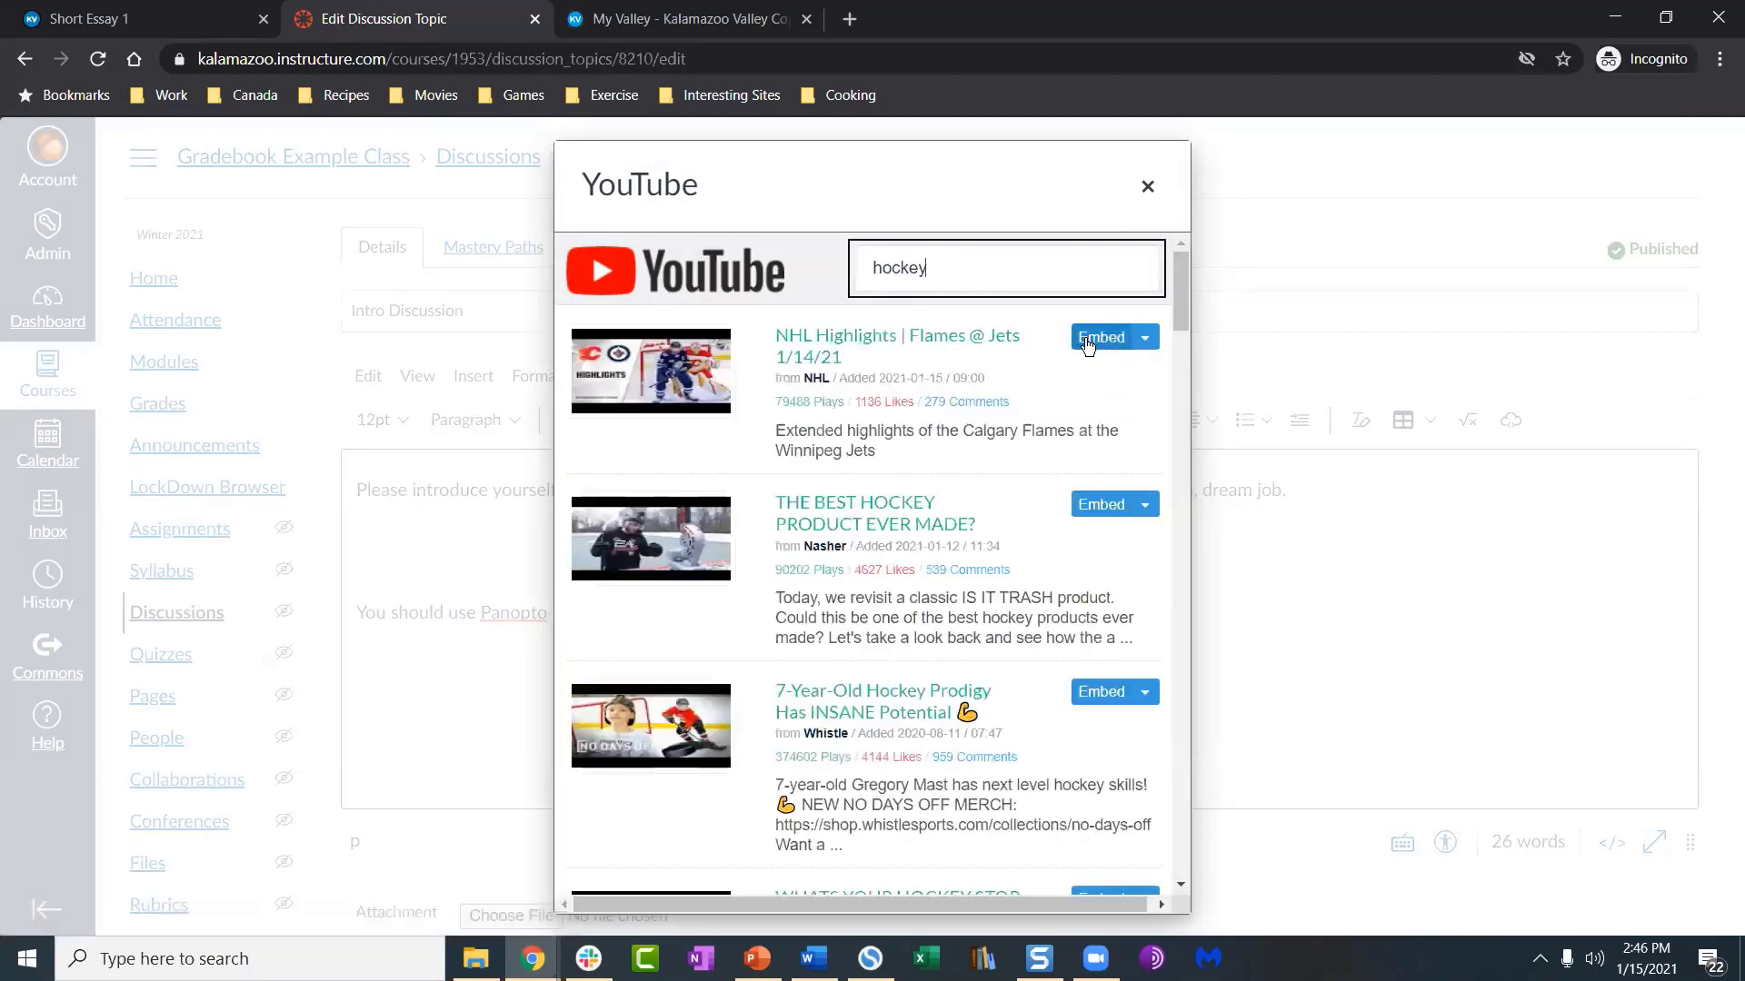
Step: View the embed size options for the "NHL Highlights | Flames @ Jets 1/14/21" video and close the YouTube app without embedding
left_click(1156, 339)
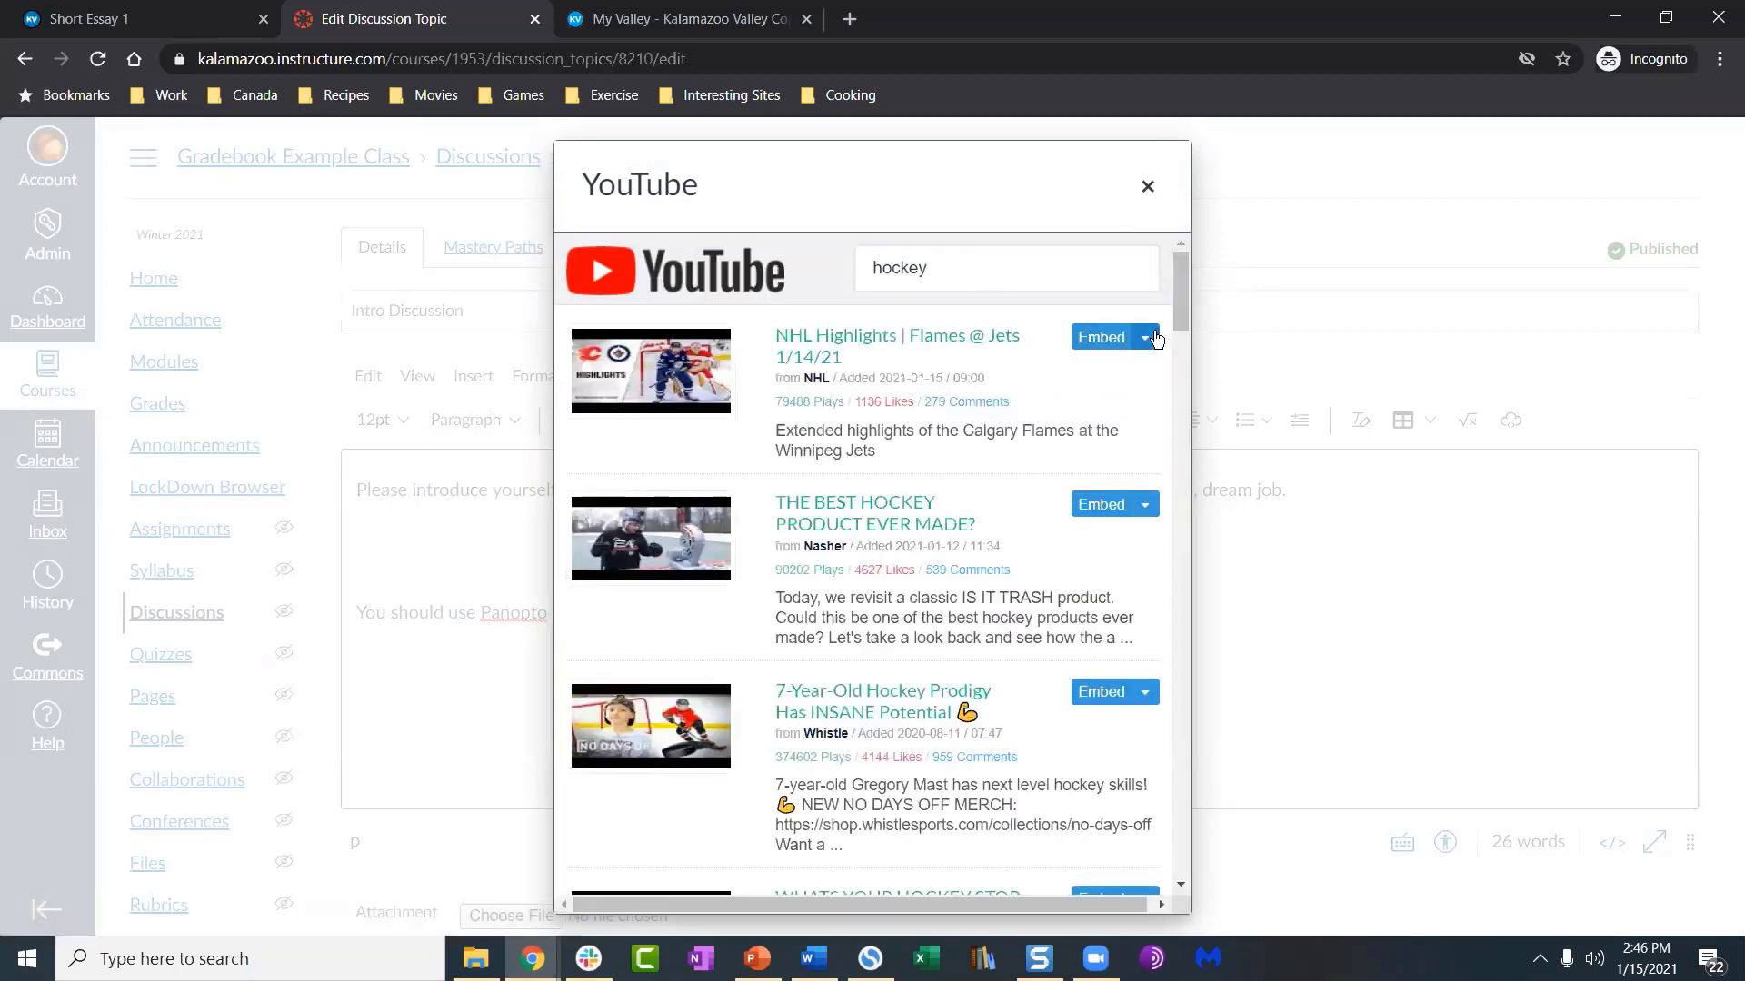
left_click(1156, 339)
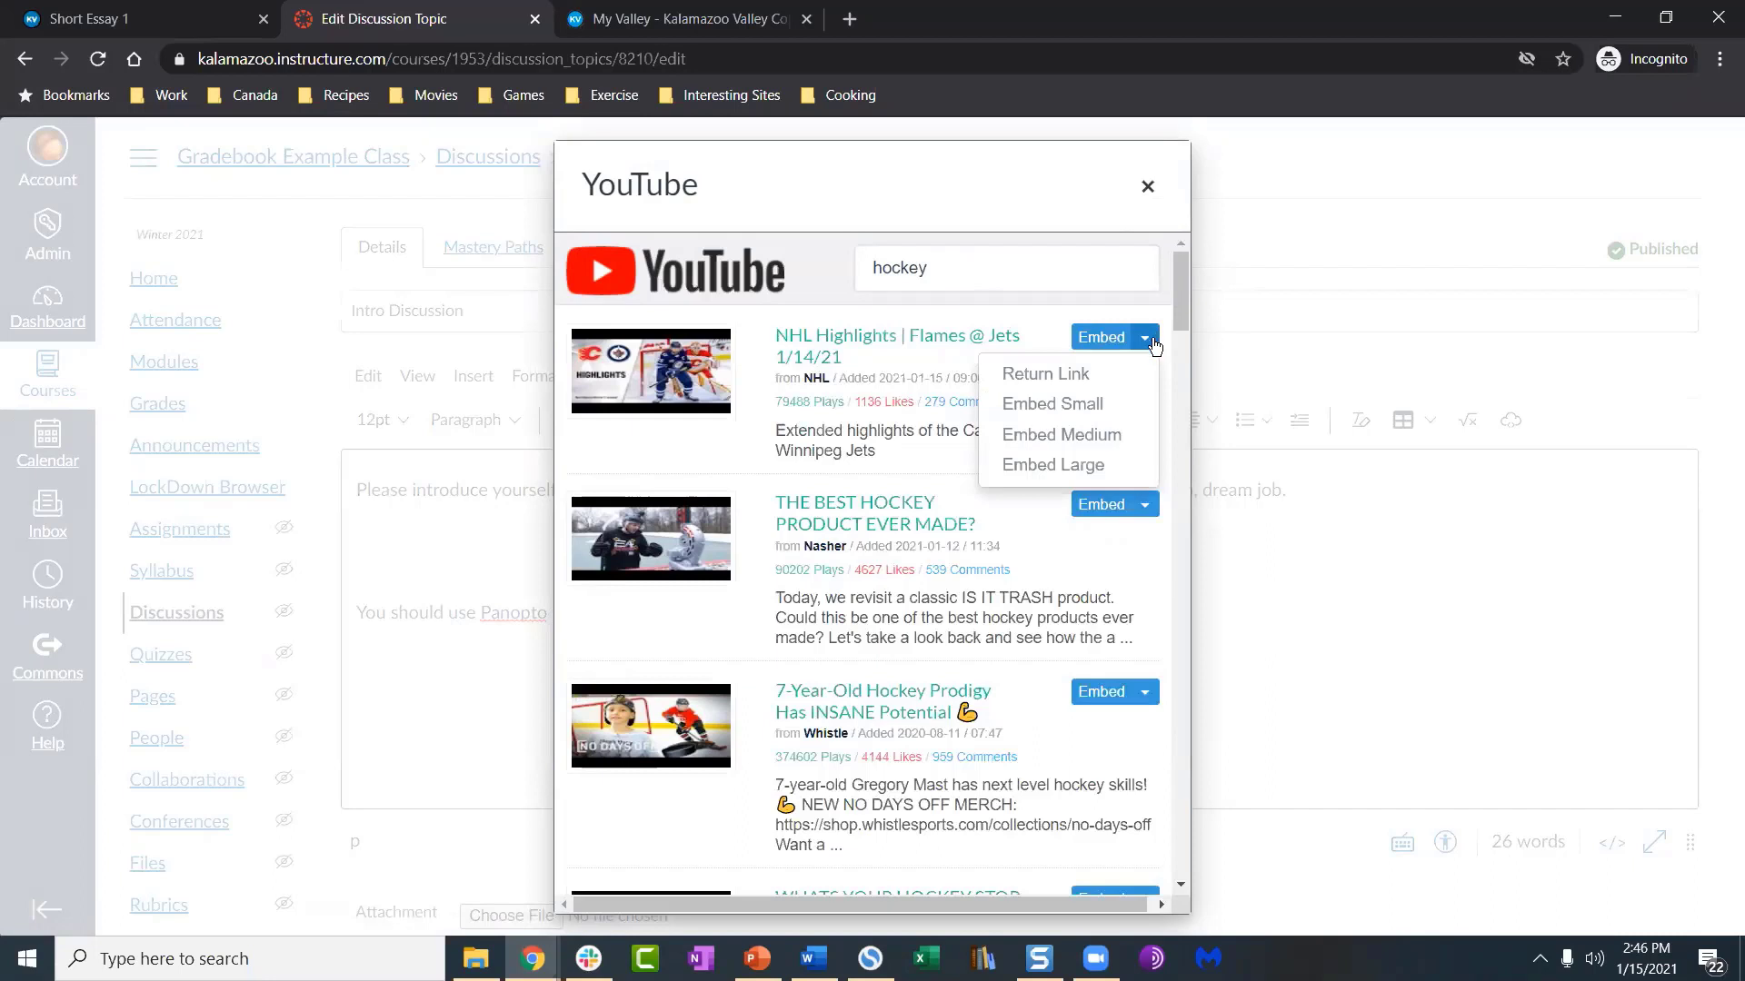
left_click(912, 456)
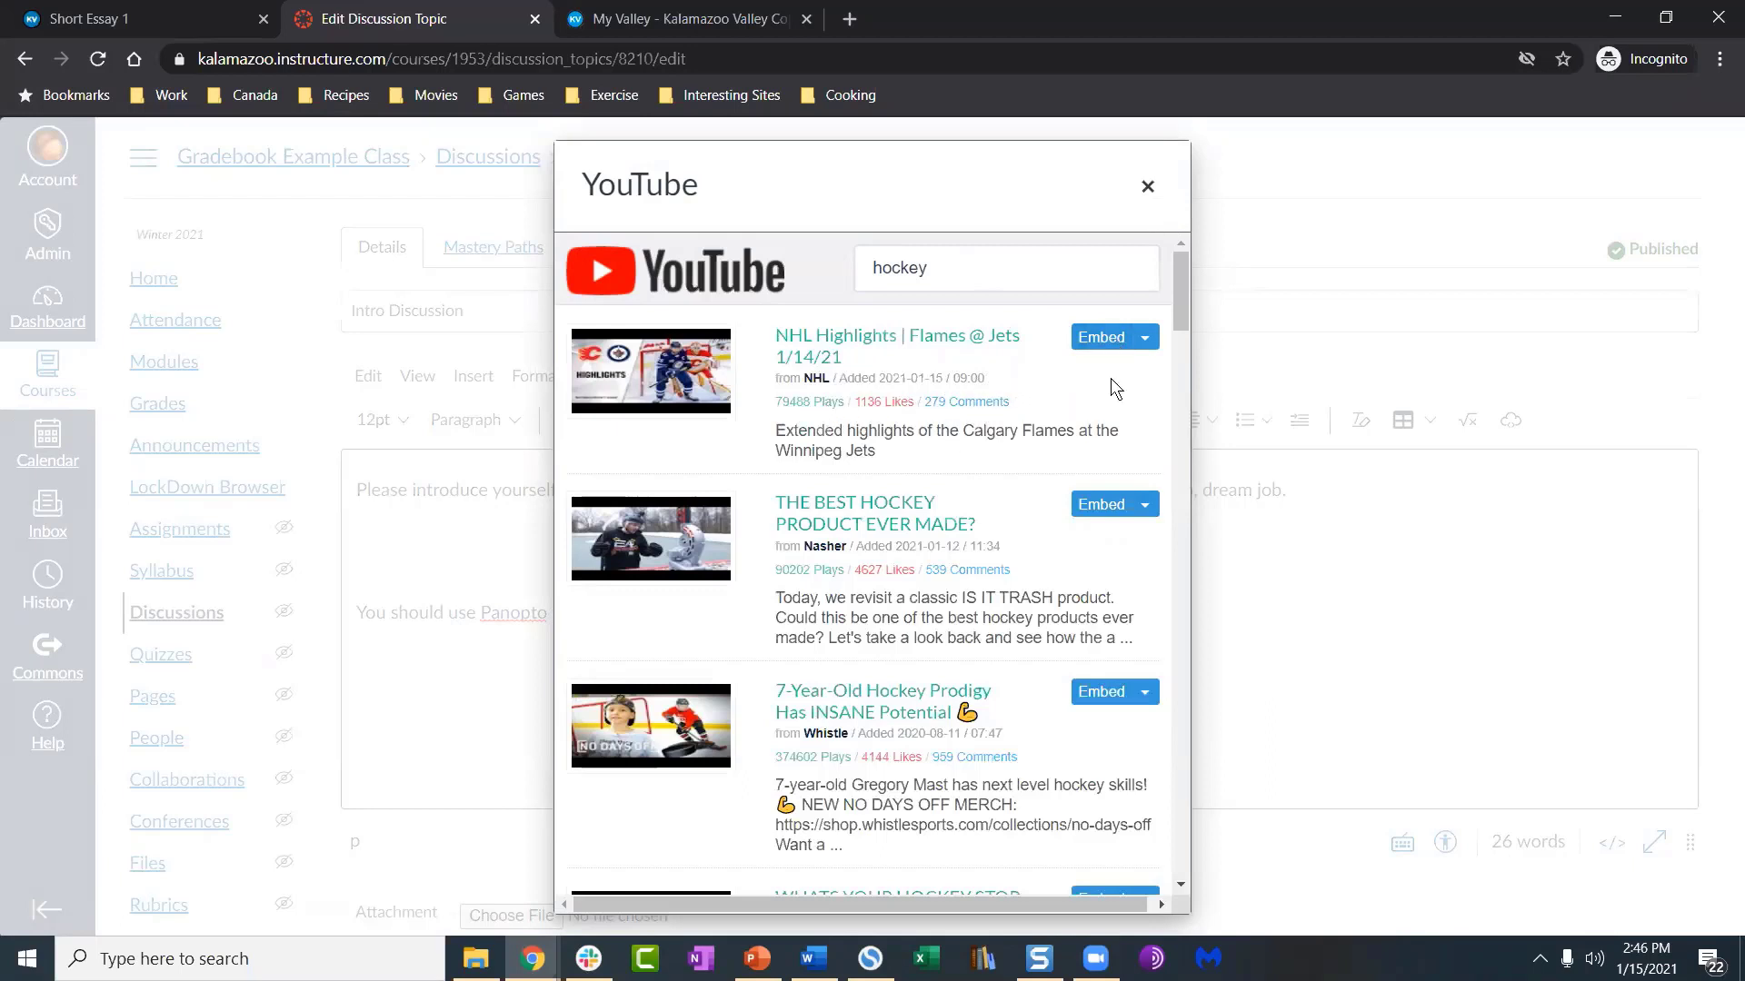
left_click(1147, 338)
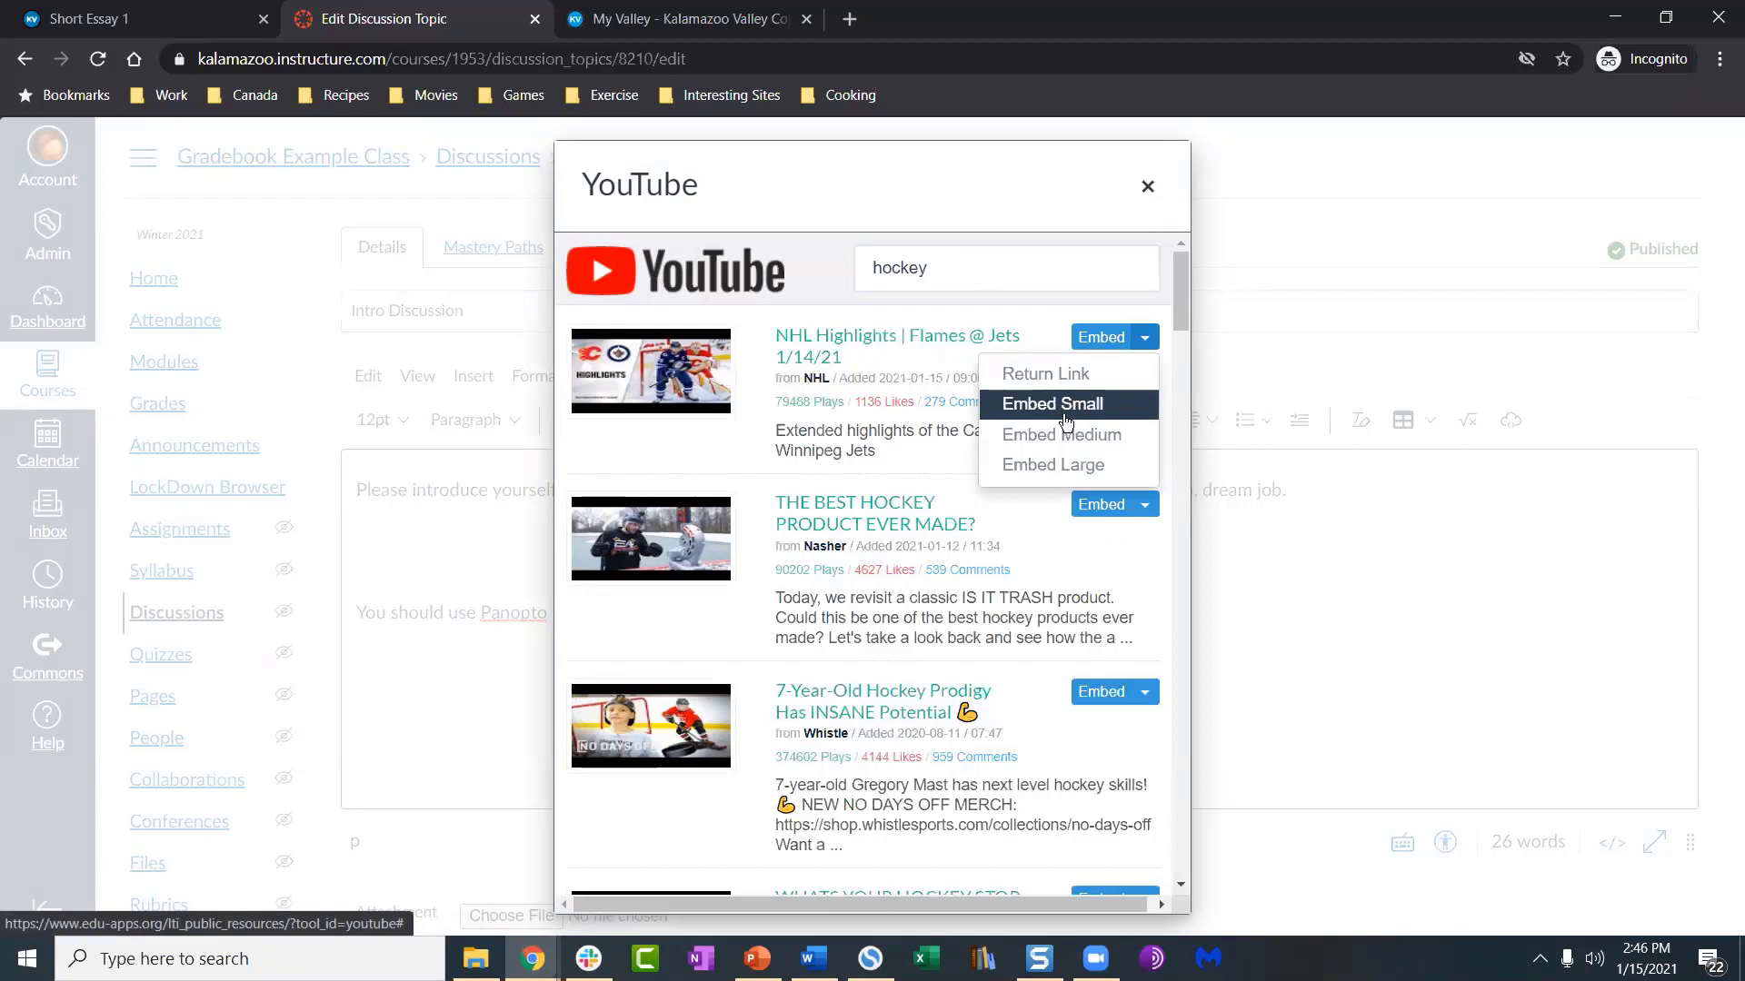
left_click(1147, 187)
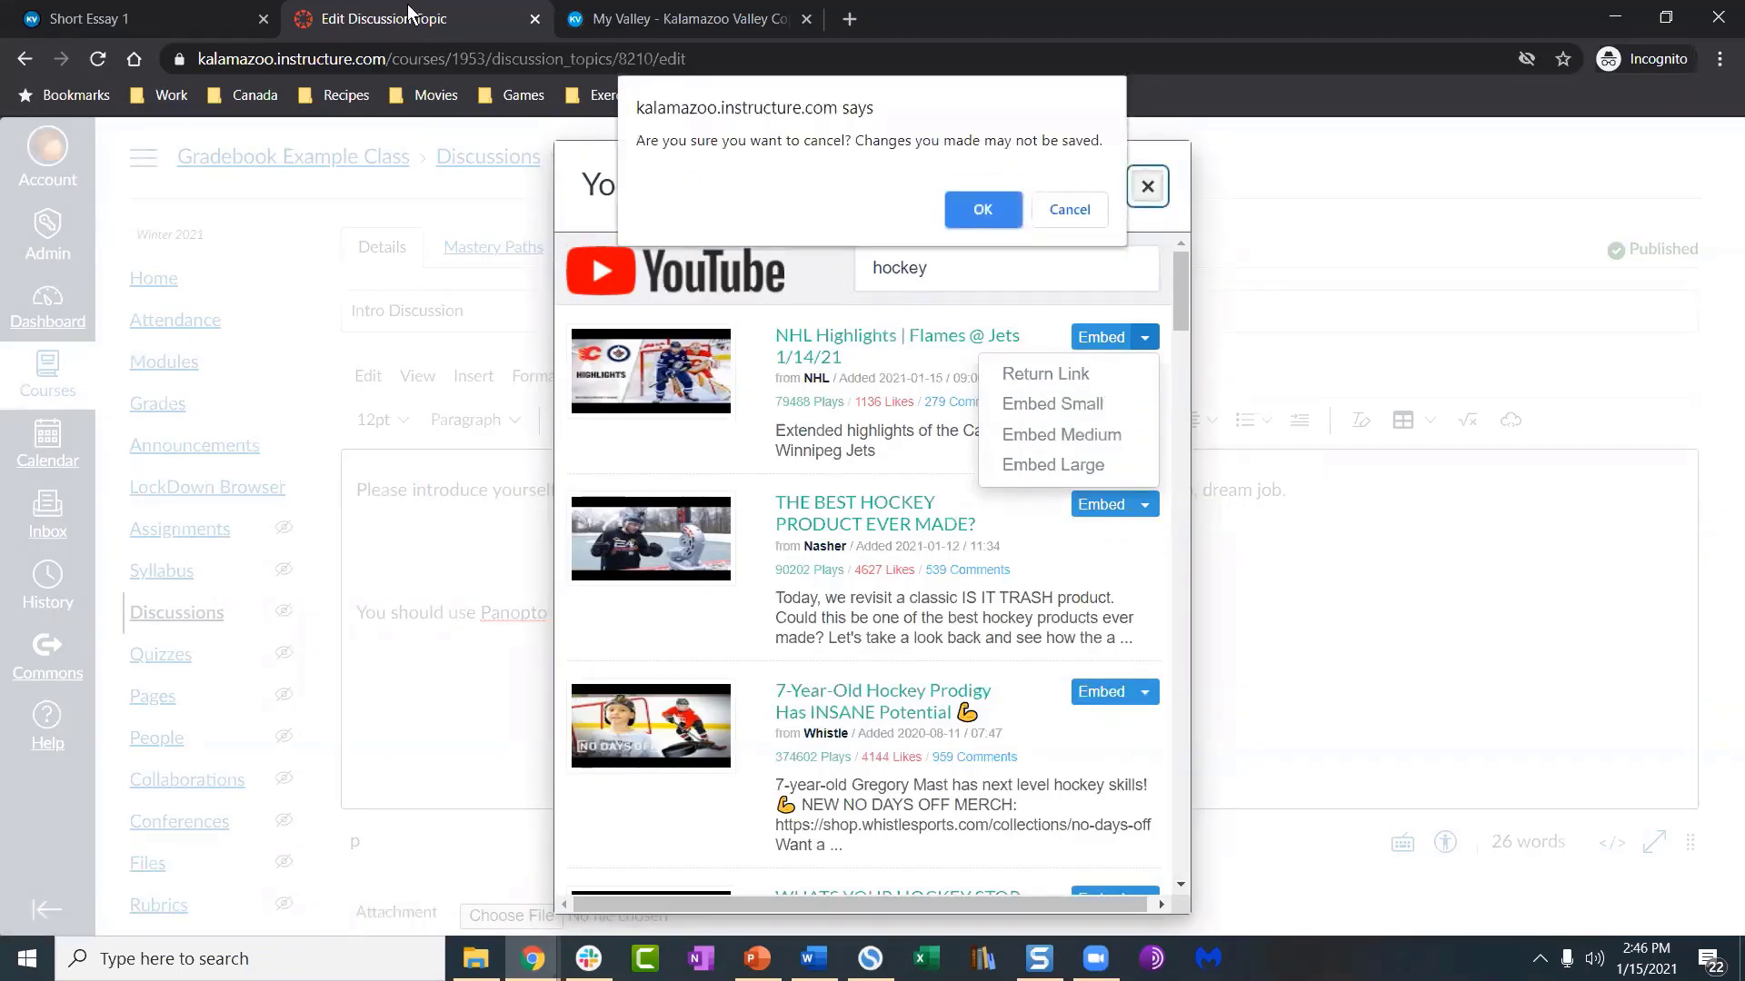
key("Return")
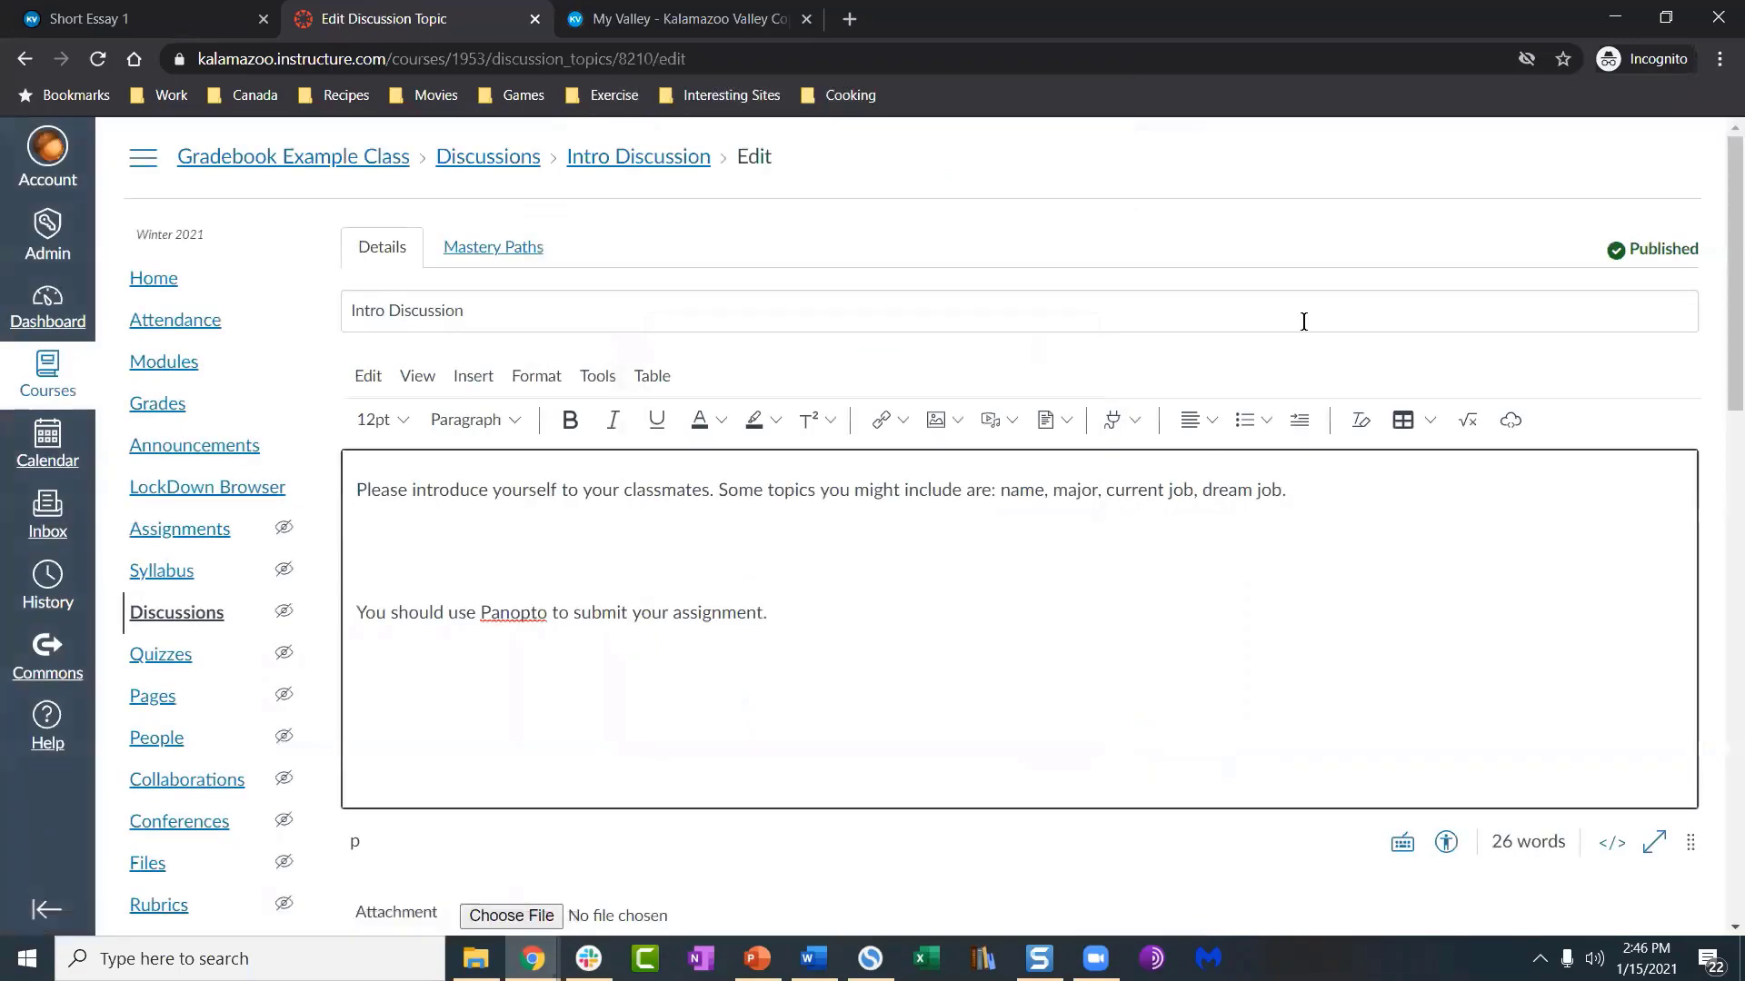
Step: Open youtube.com in a new browser tab, search for "hockey", and open and pause "NHL Highlights | Flames @ Jets 1/14/21"
left_click(850, 18)
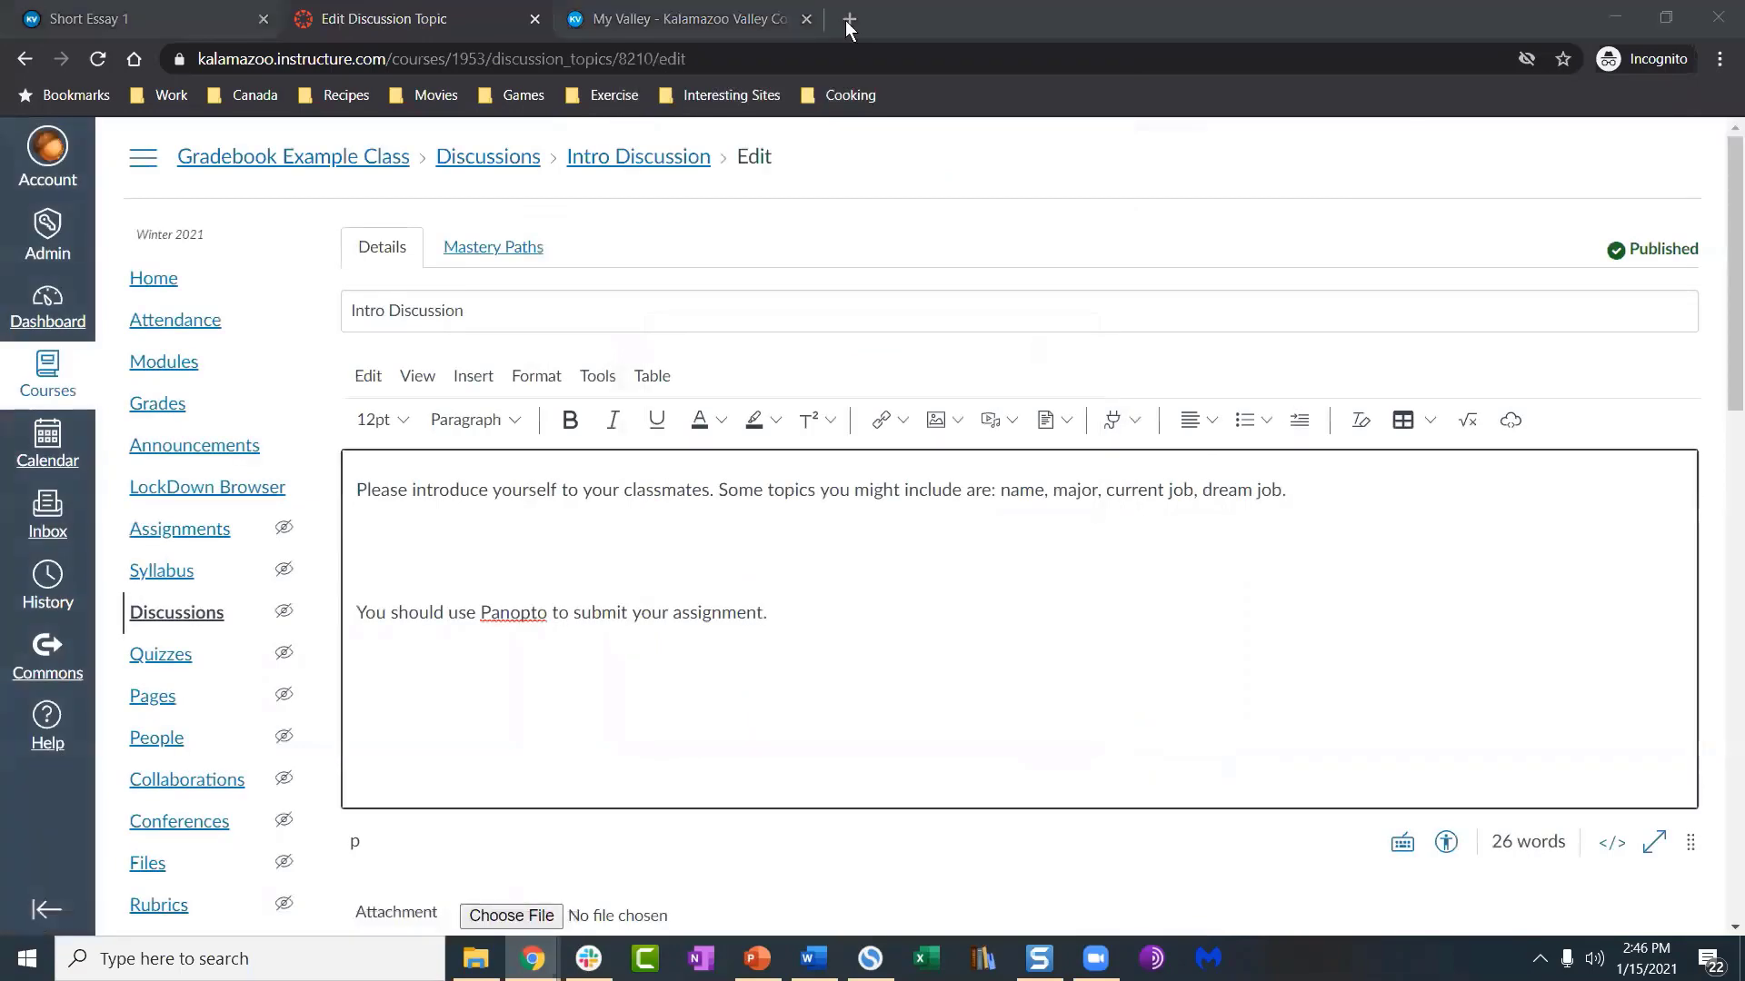
type("youtu")
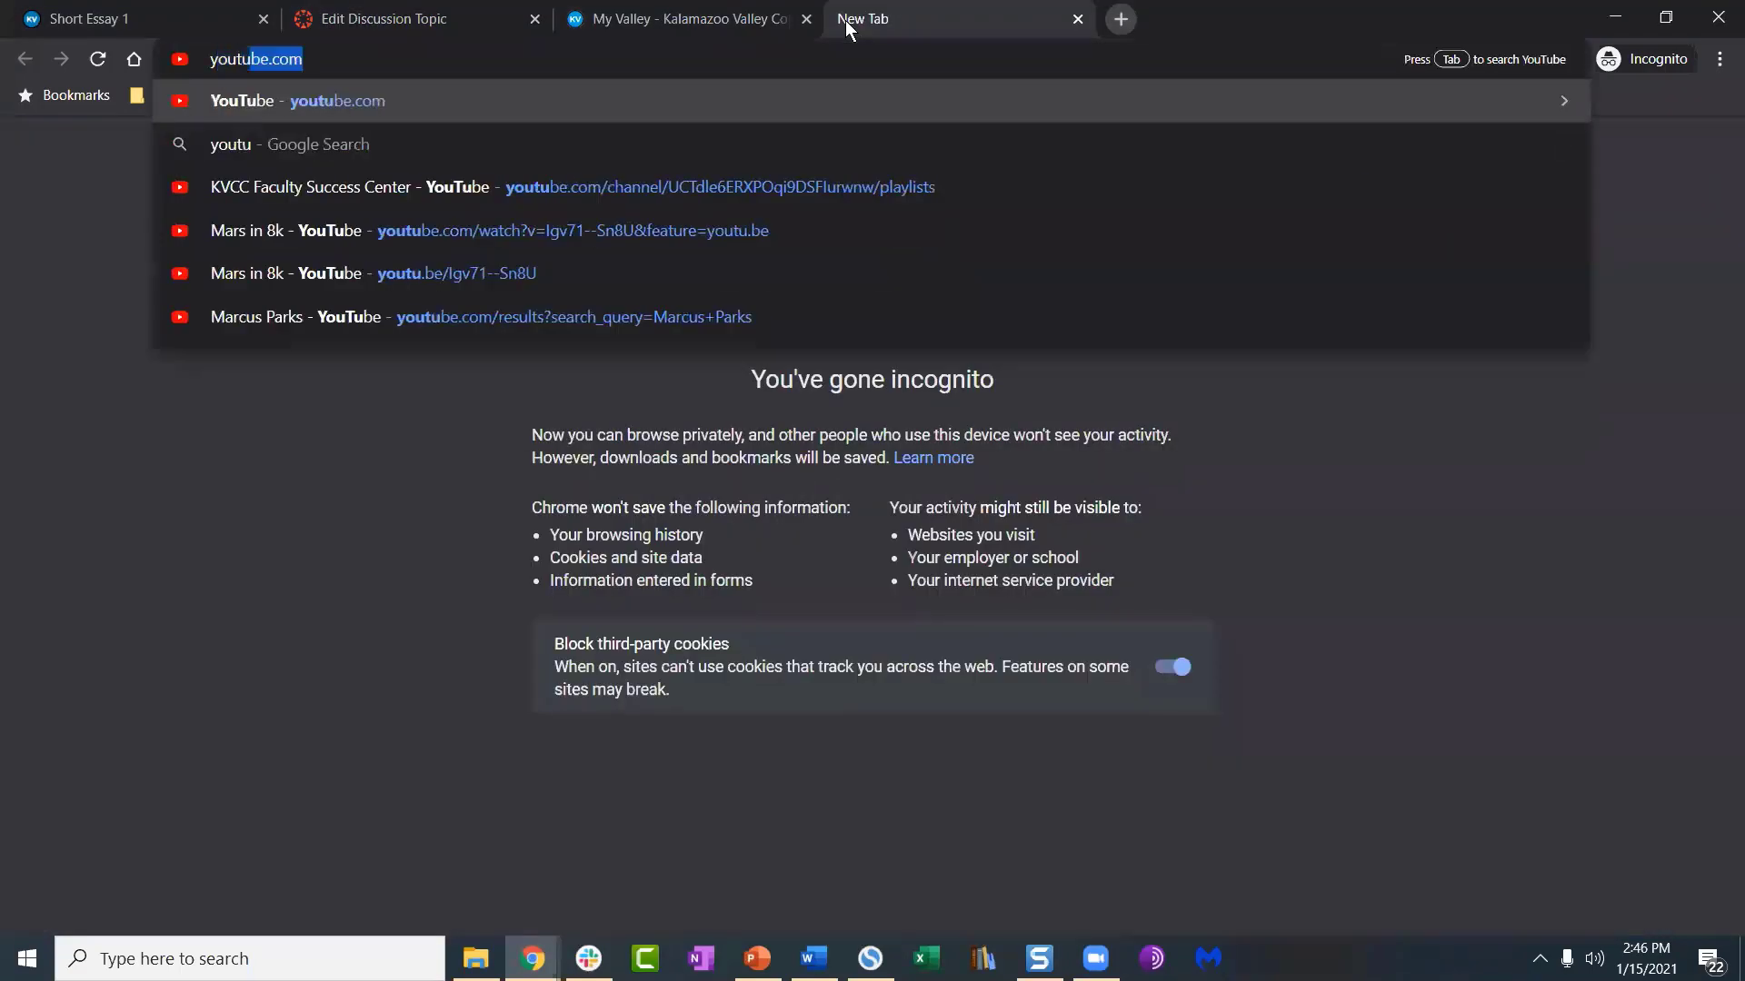
key("Return")
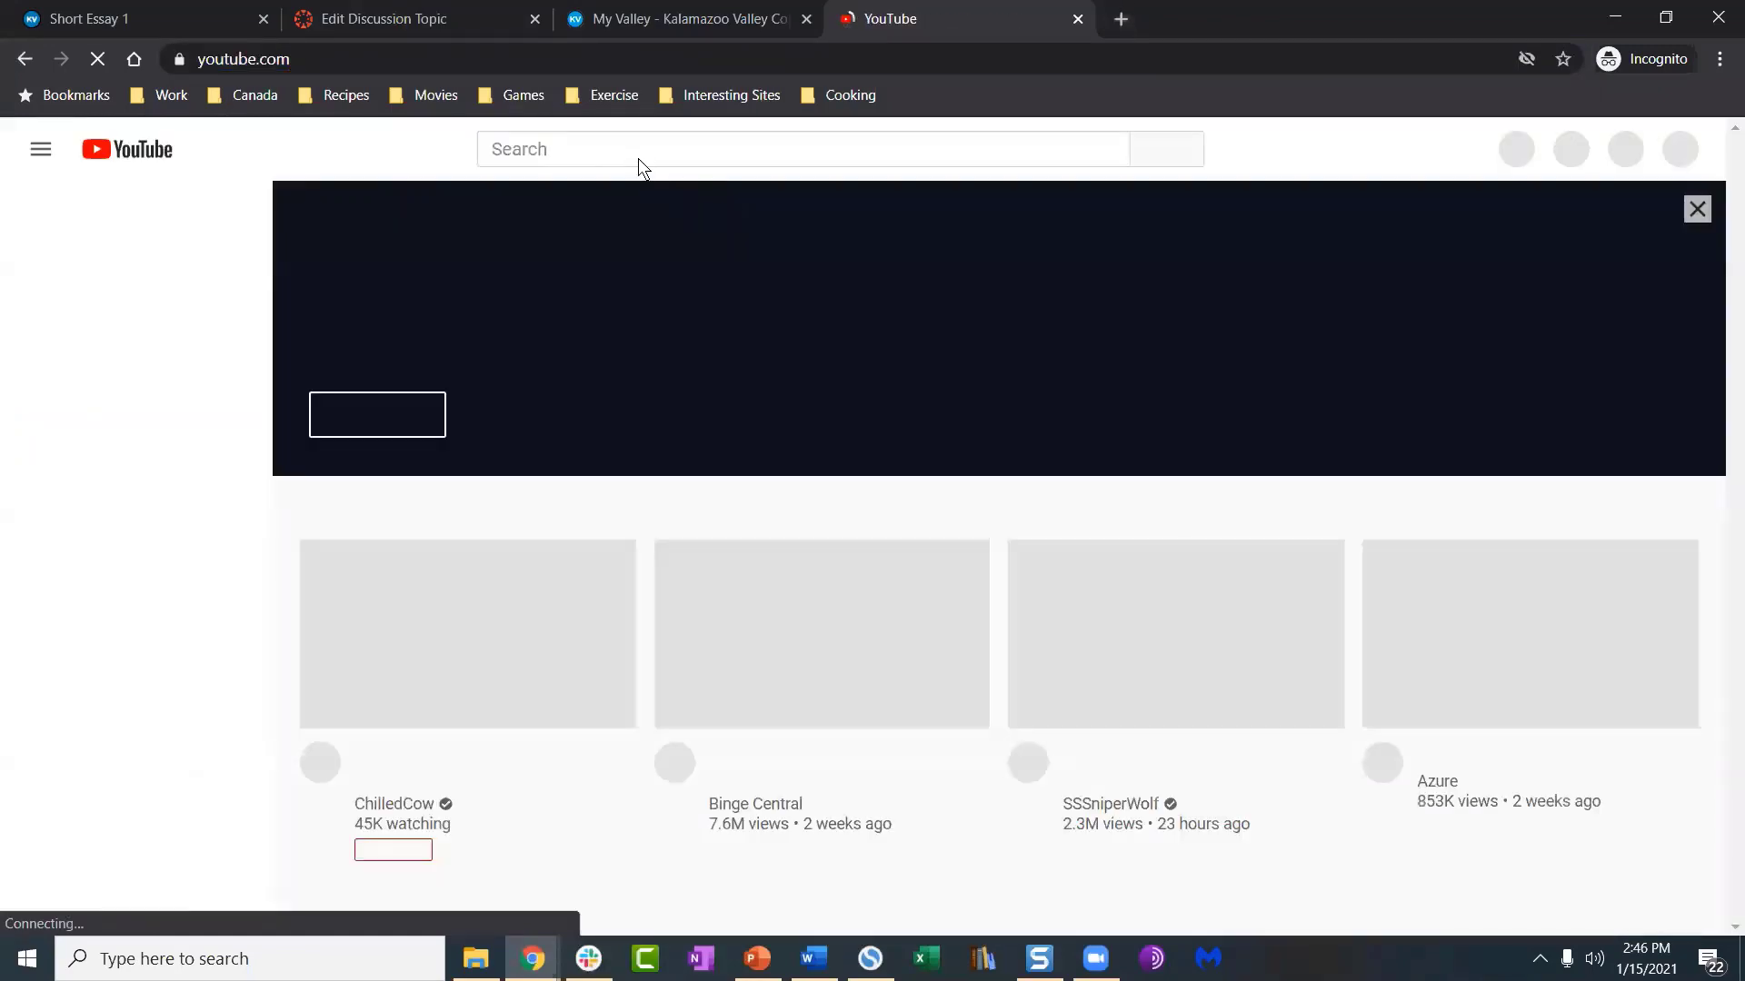
left_click(638, 158)
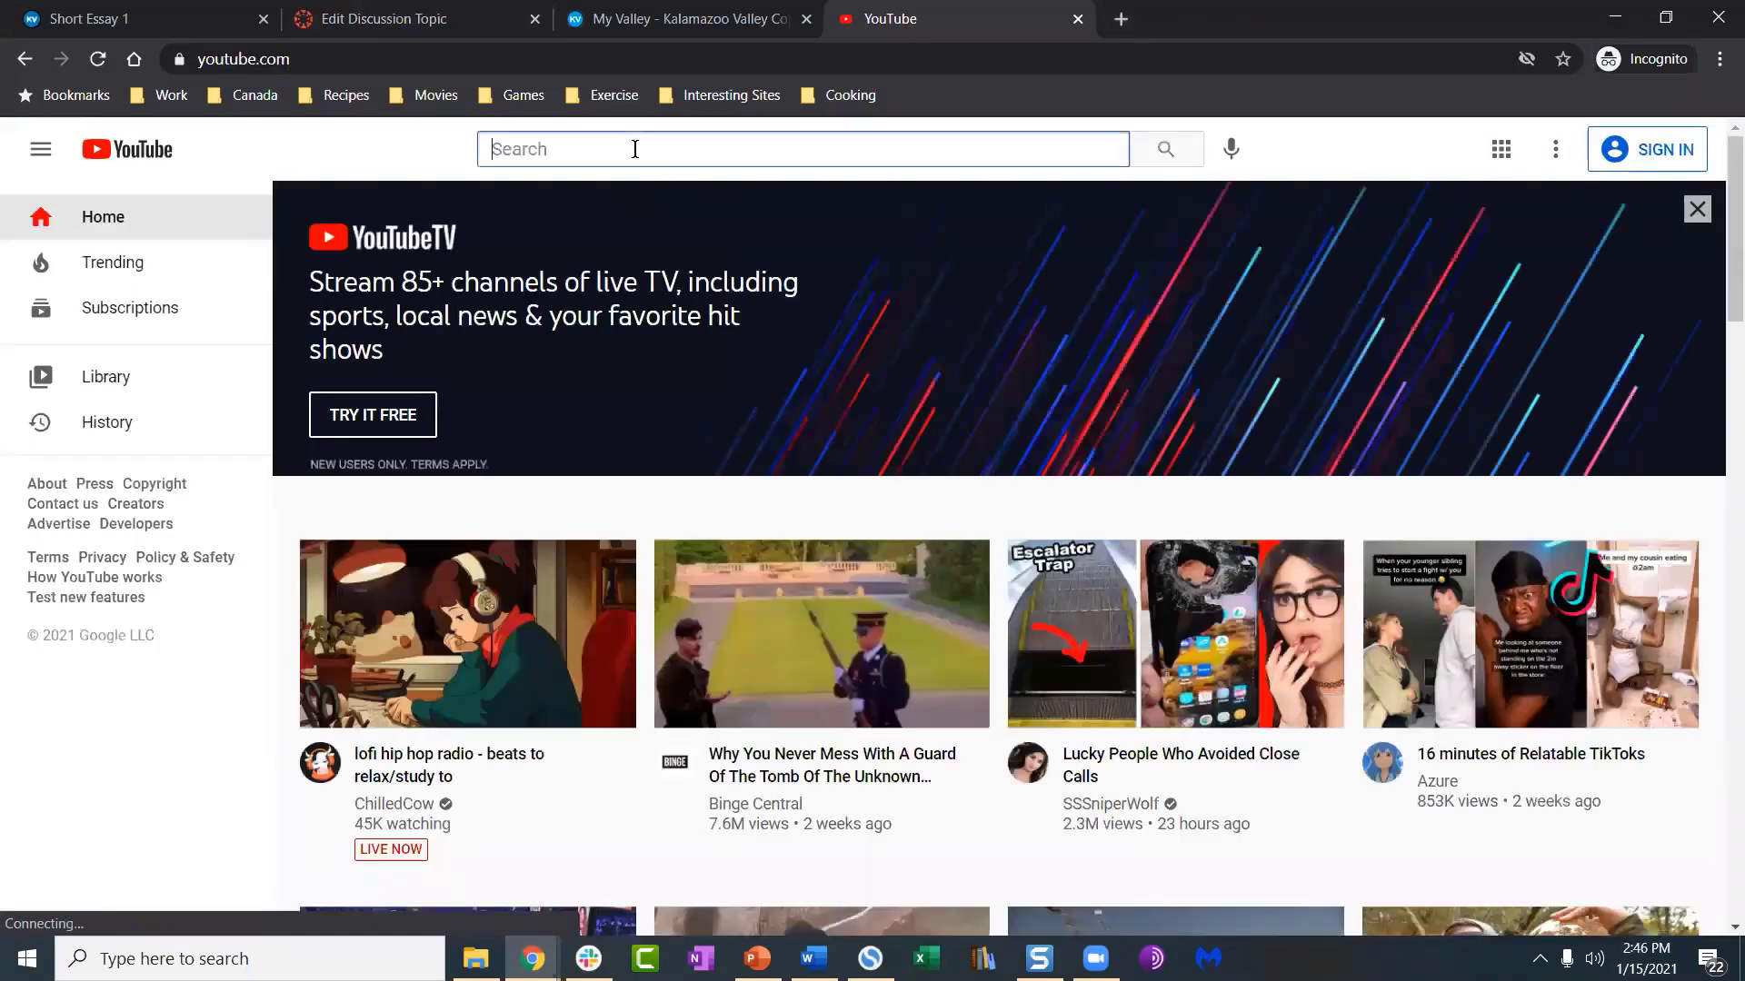
type("hockey")
key("Return")
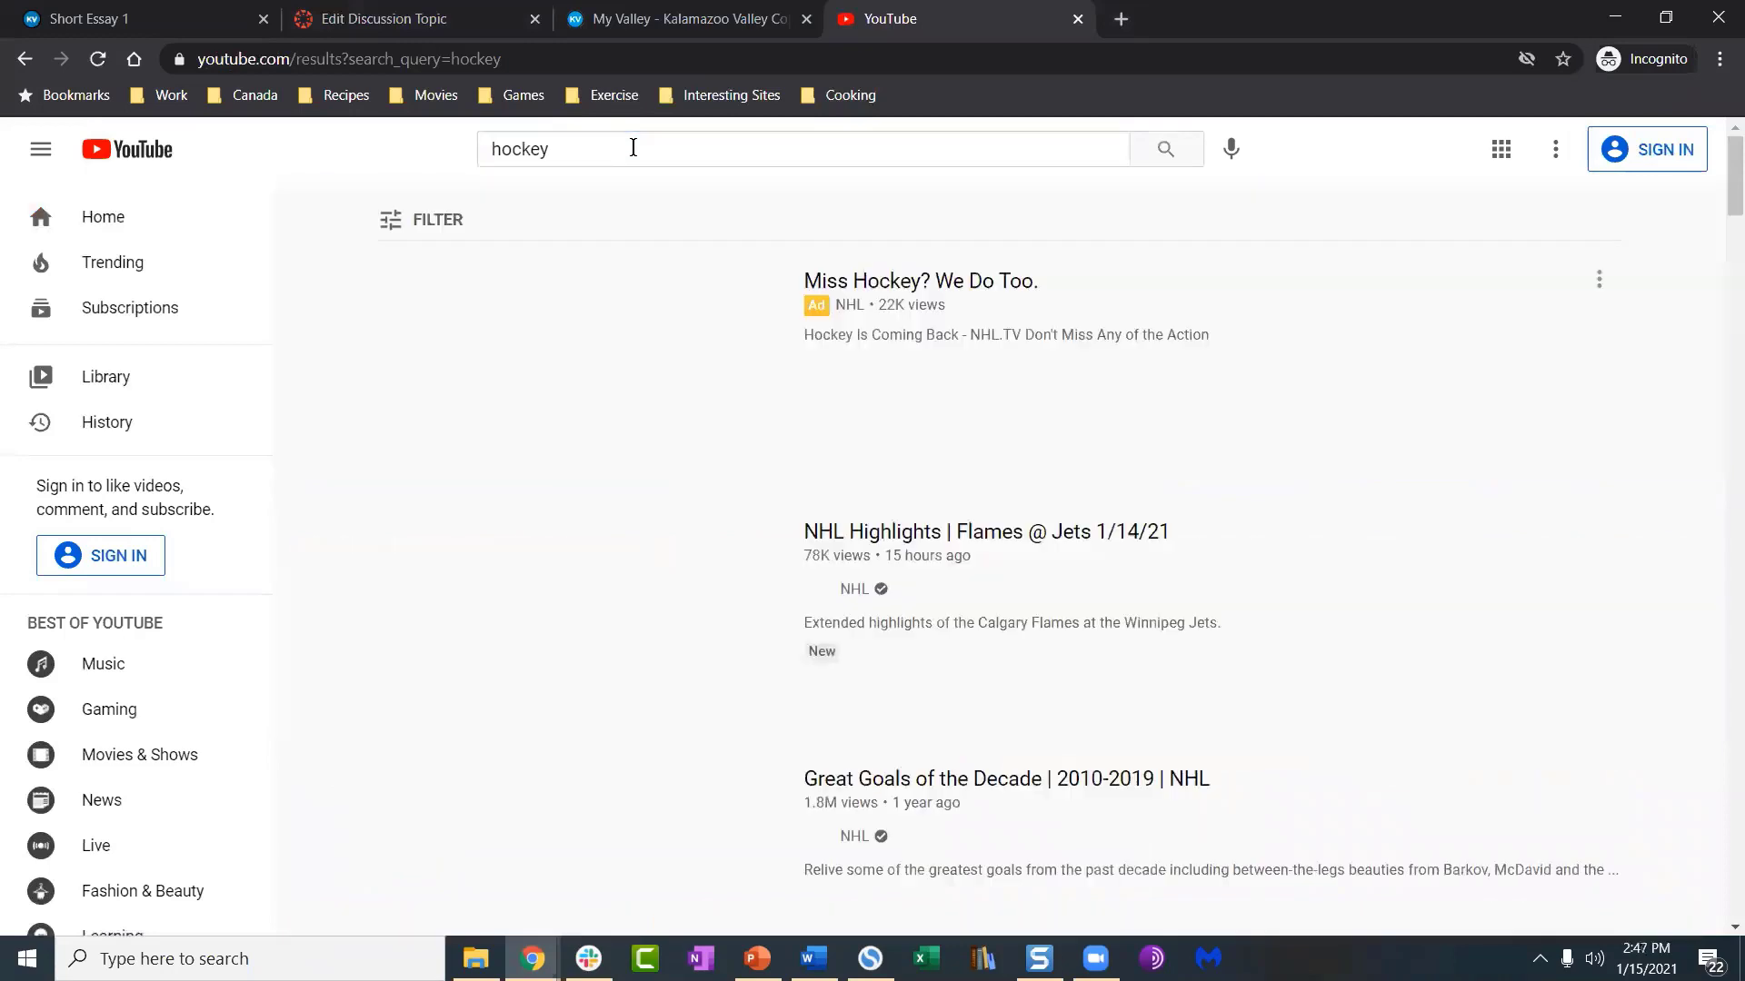
left_click(936, 538)
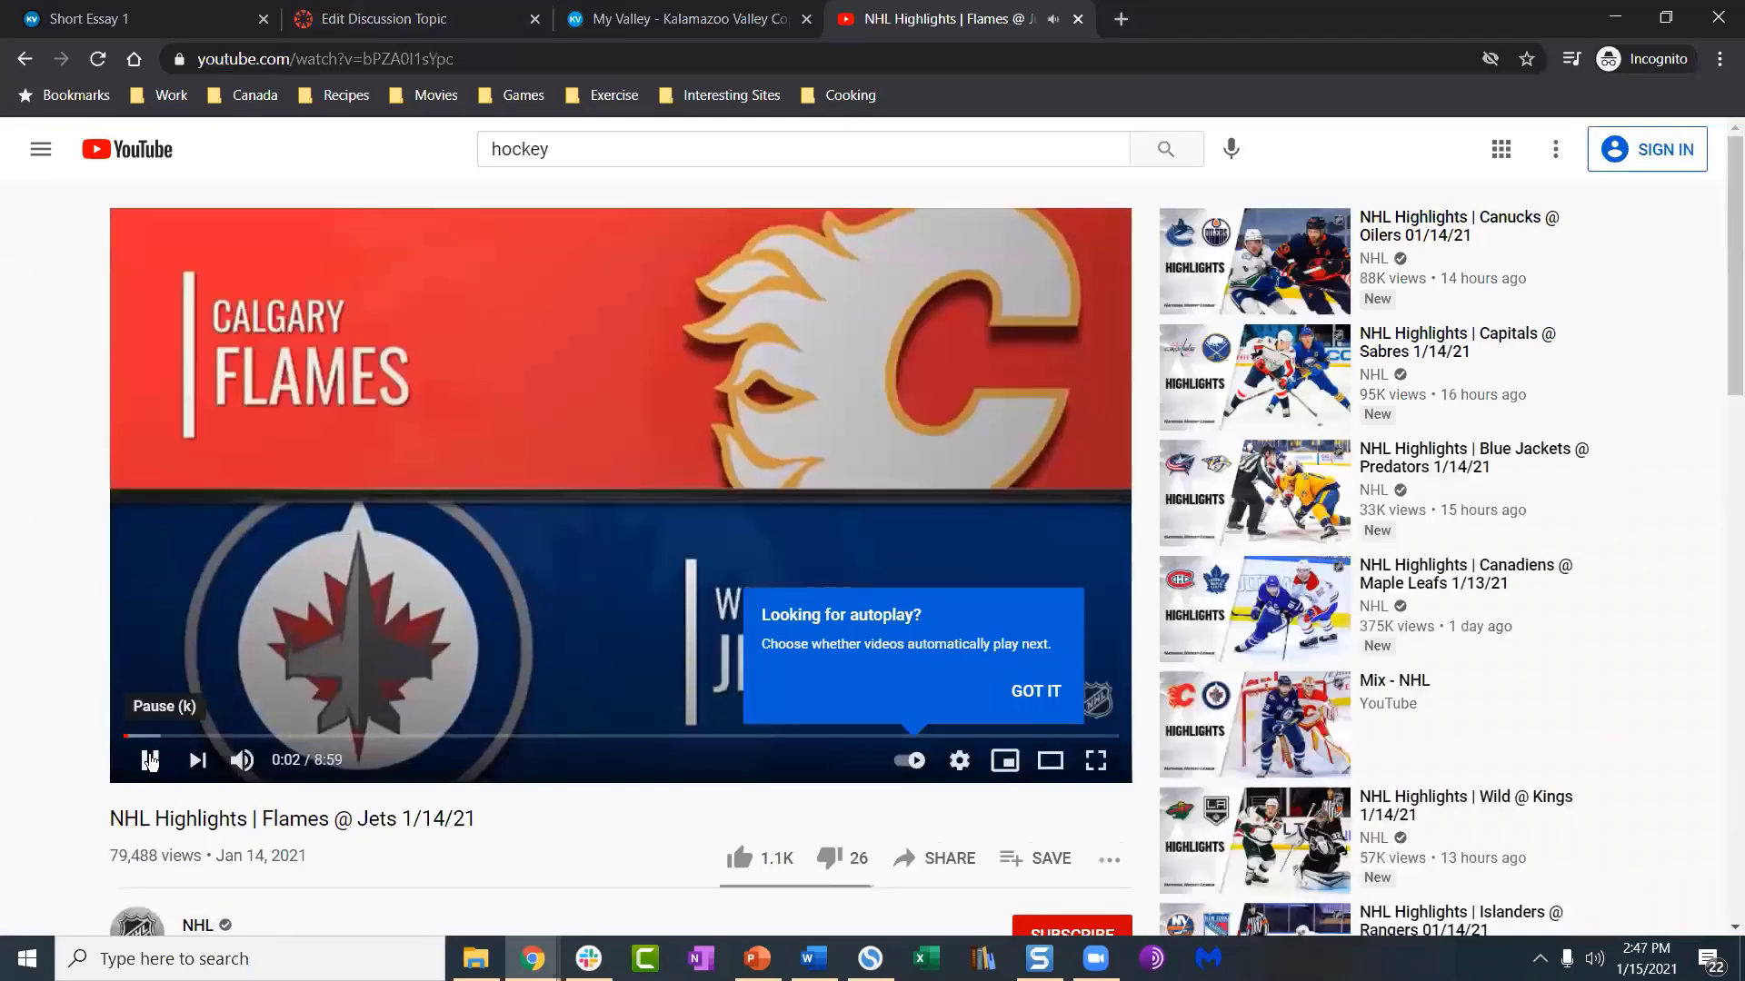
left_click(759, 681)
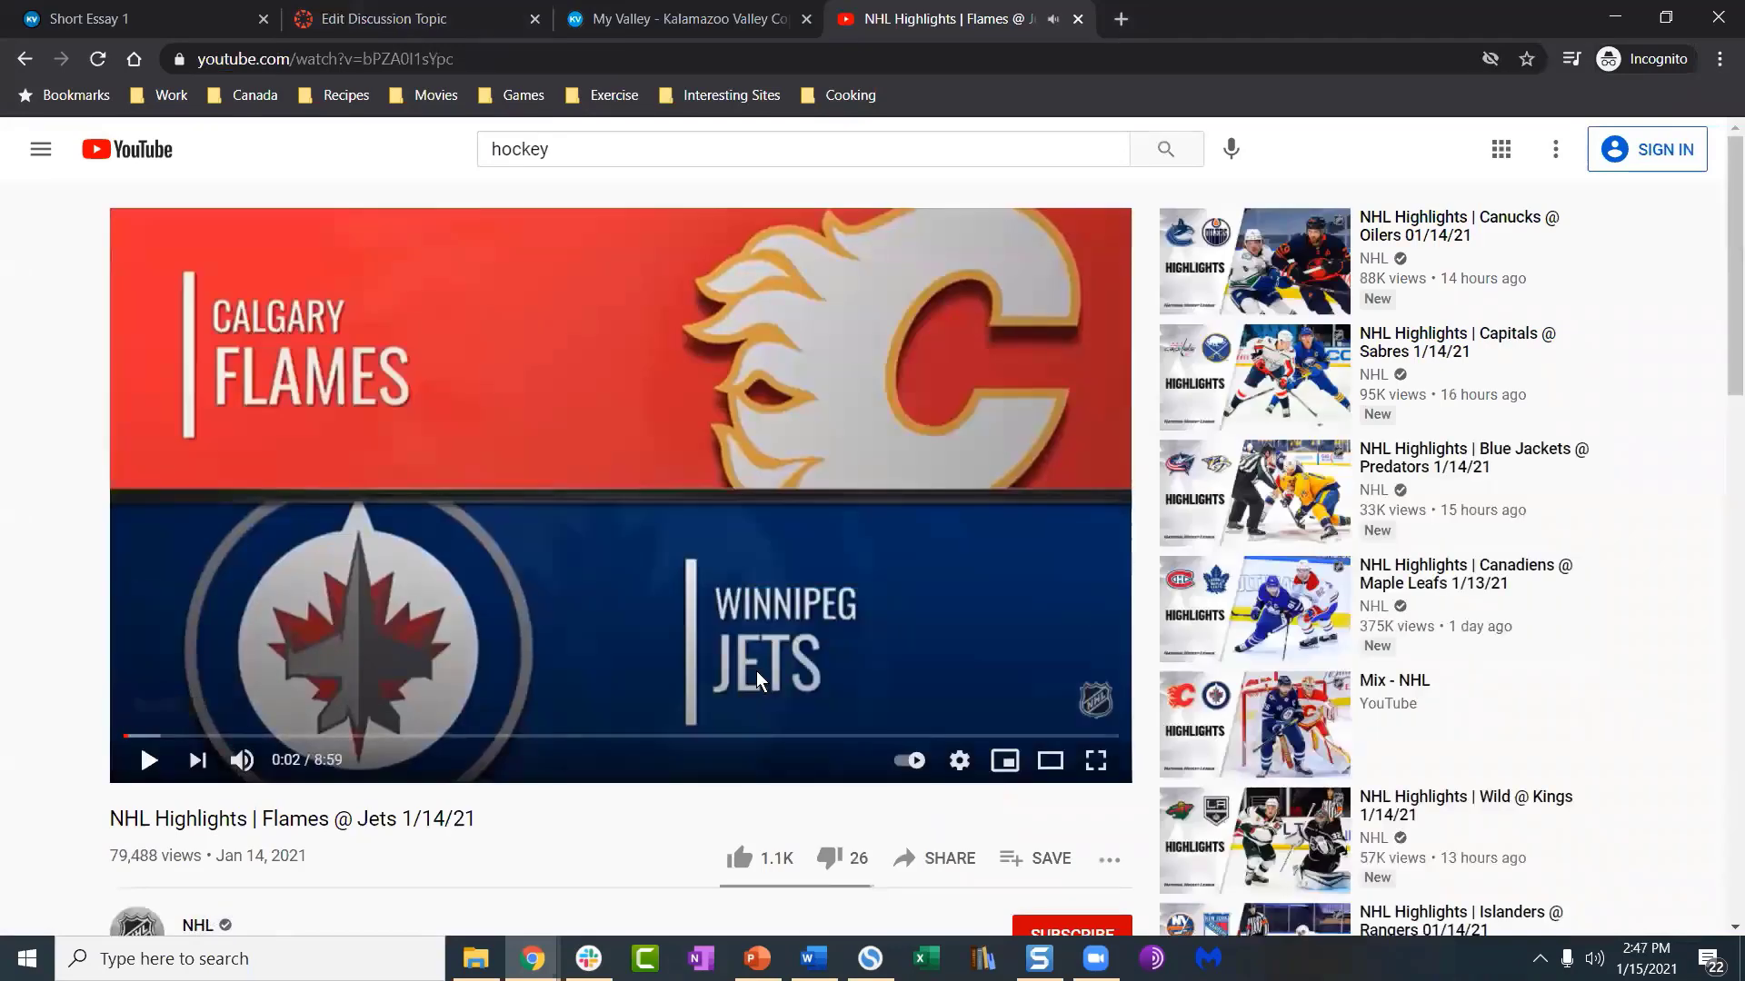
Step: Copy the Flames @ Jets video's iframe embed code from its sharing options and close the embed dialog
scroll(868, 676, "down", 2)
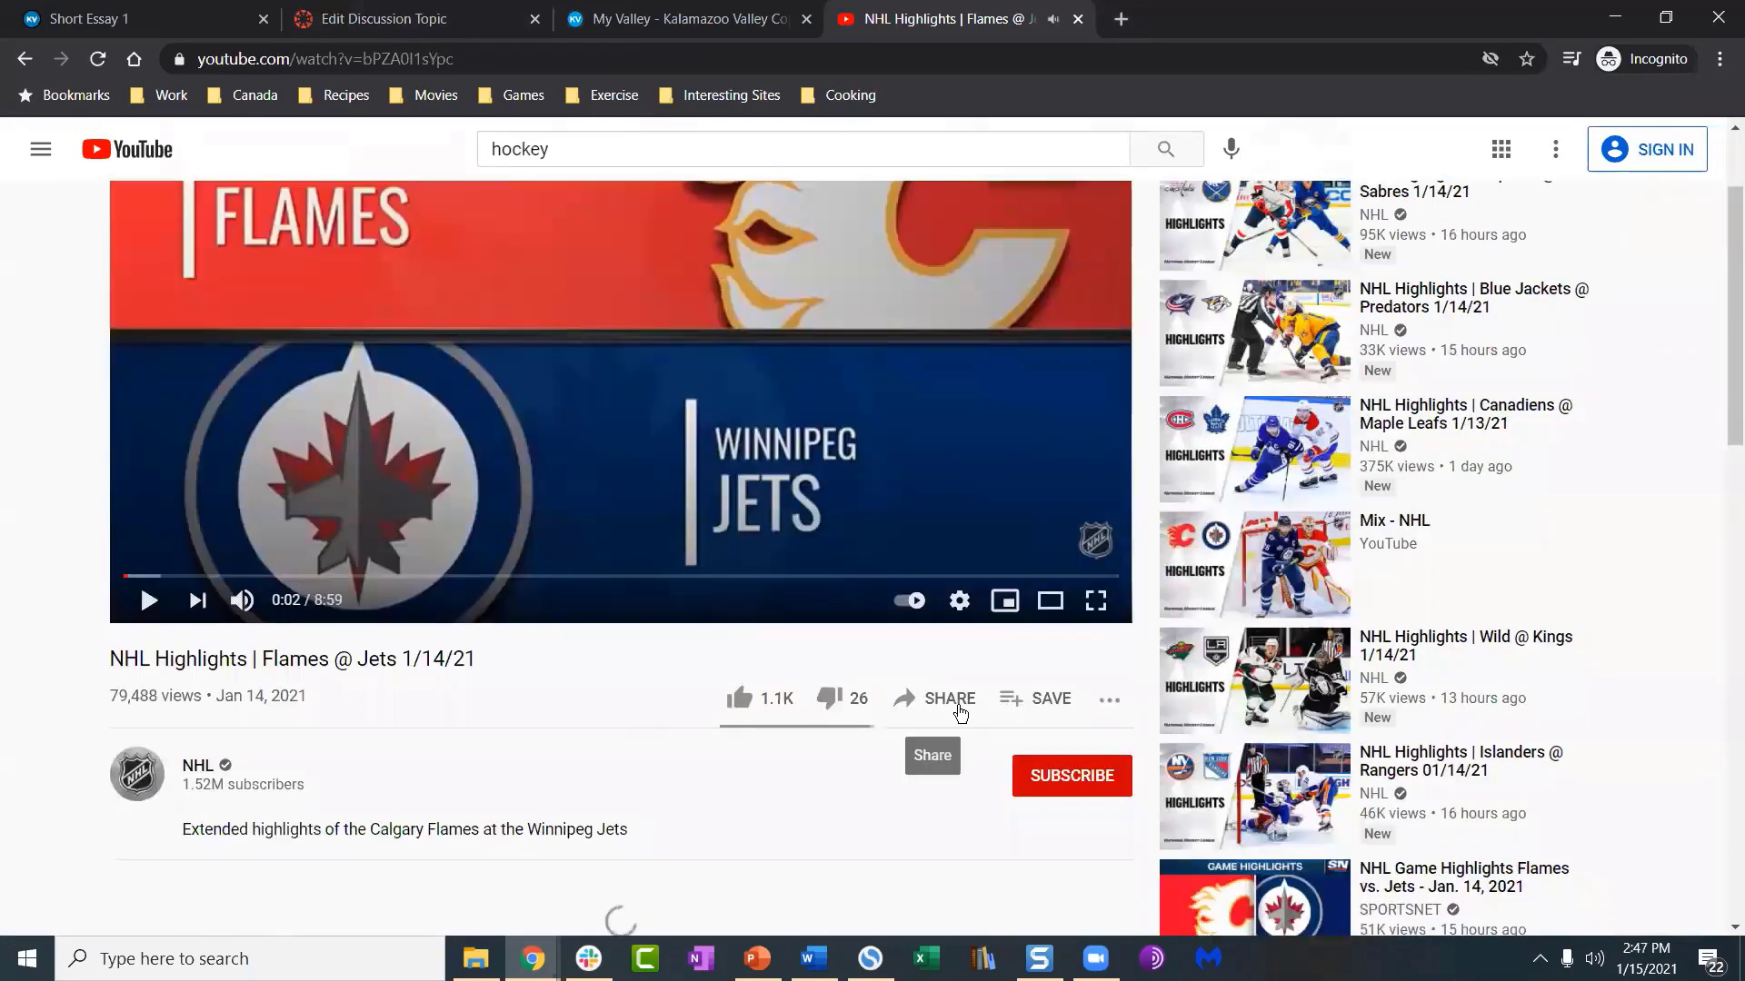
left_click(961, 712)
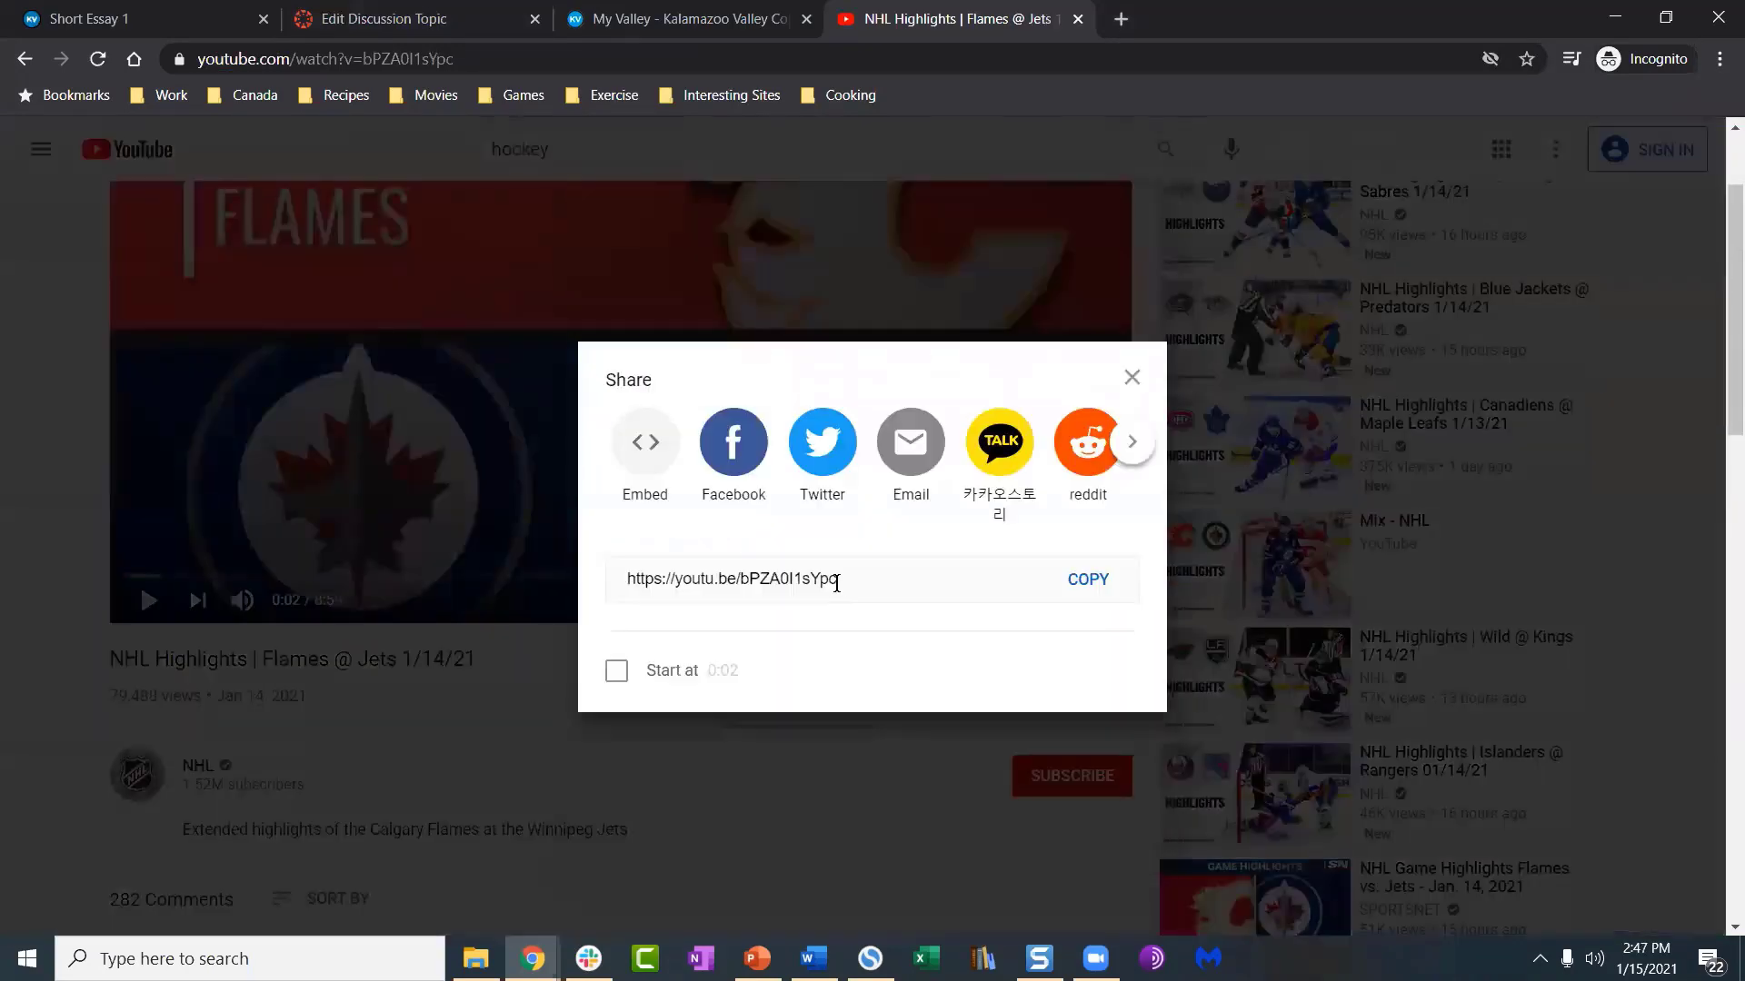
left_click(647, 447)
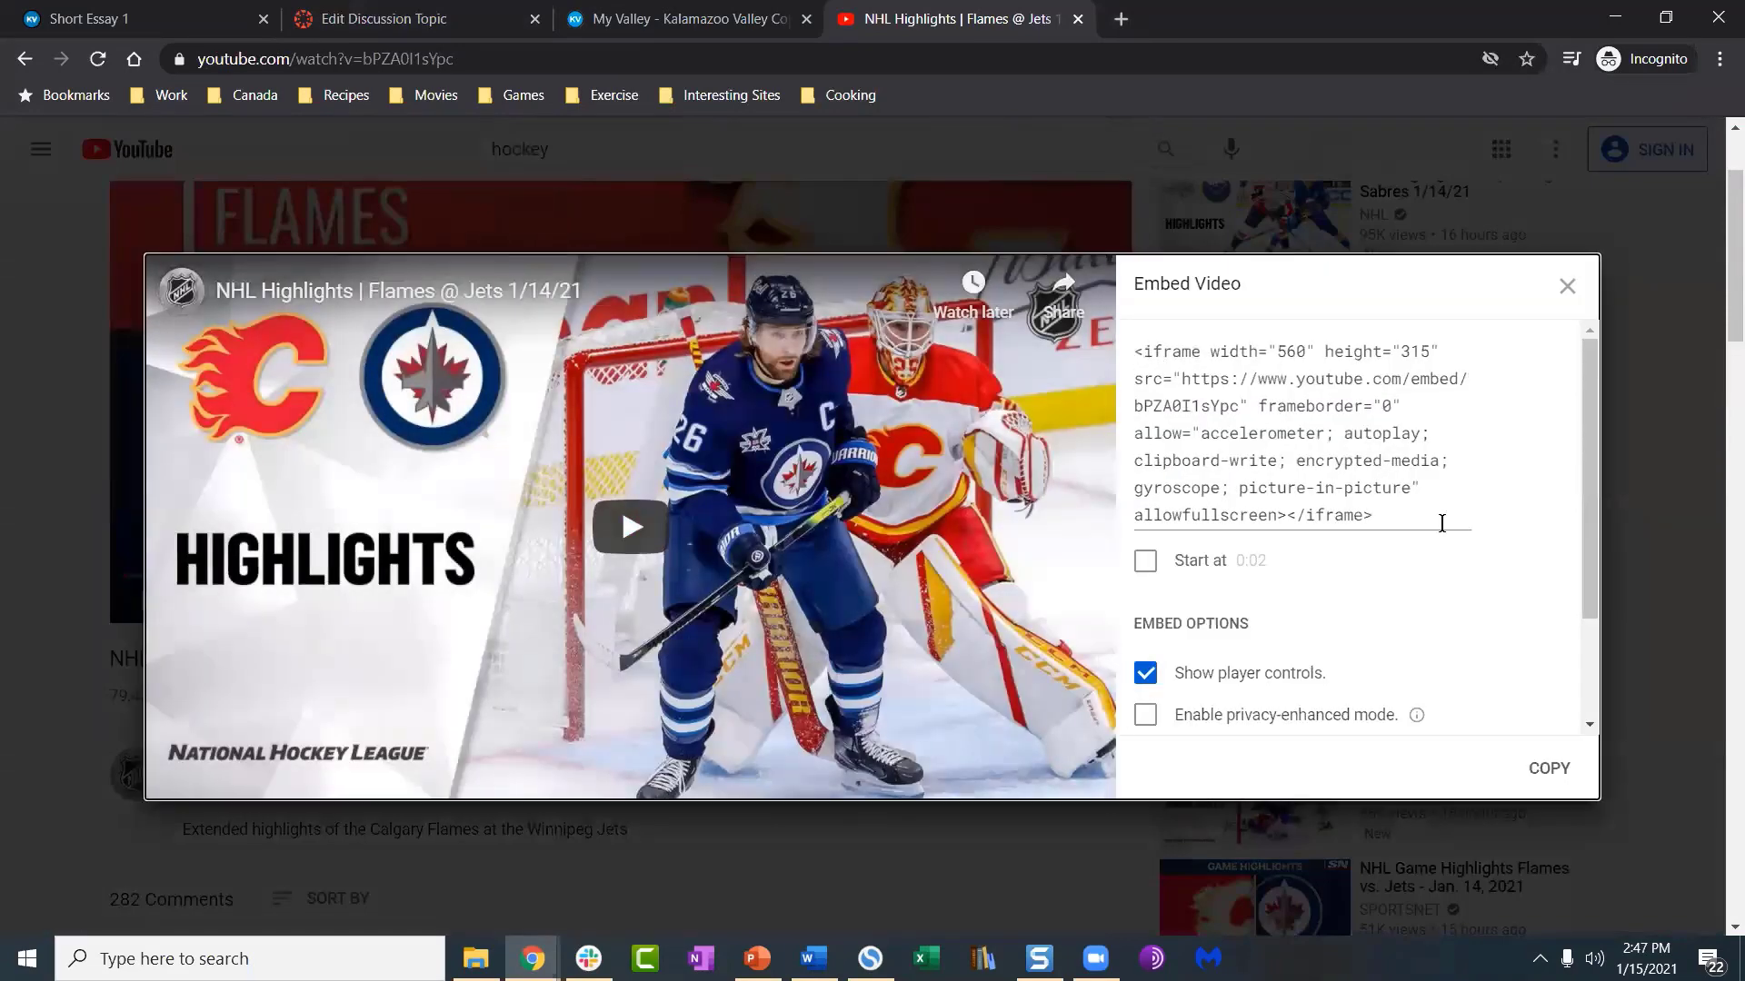
left_click(1405, 510)
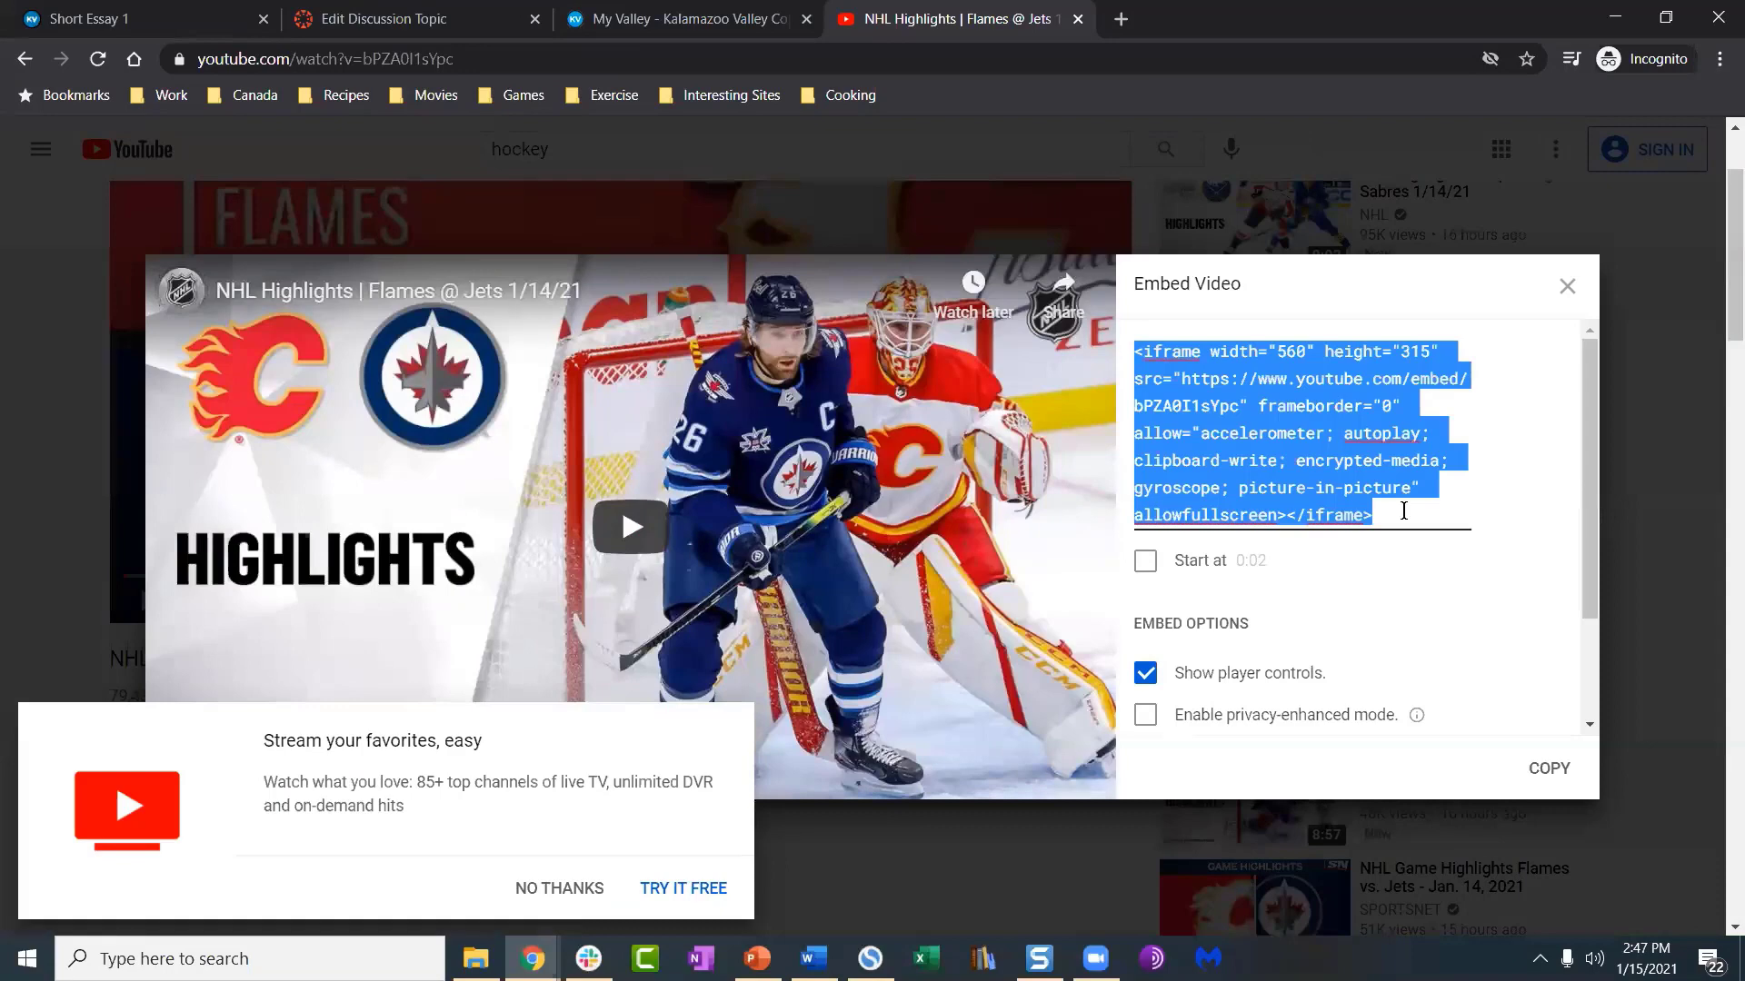
left_click(1537, 772)
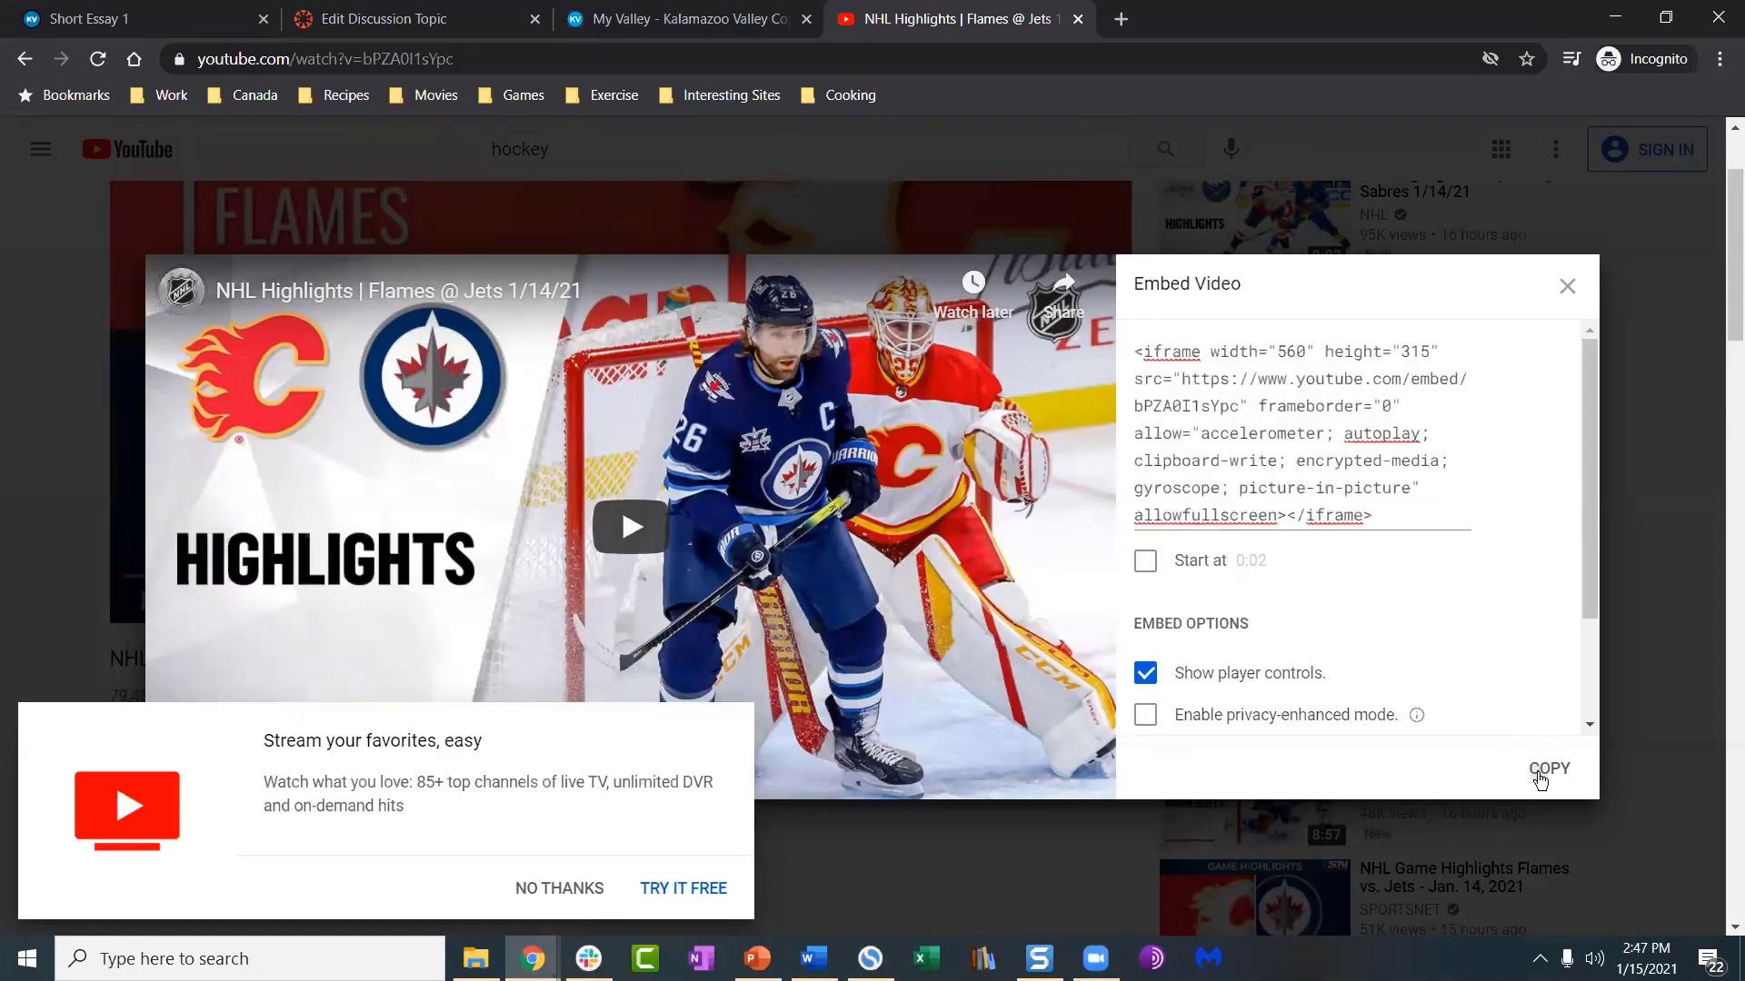
left_click(1538, 772)
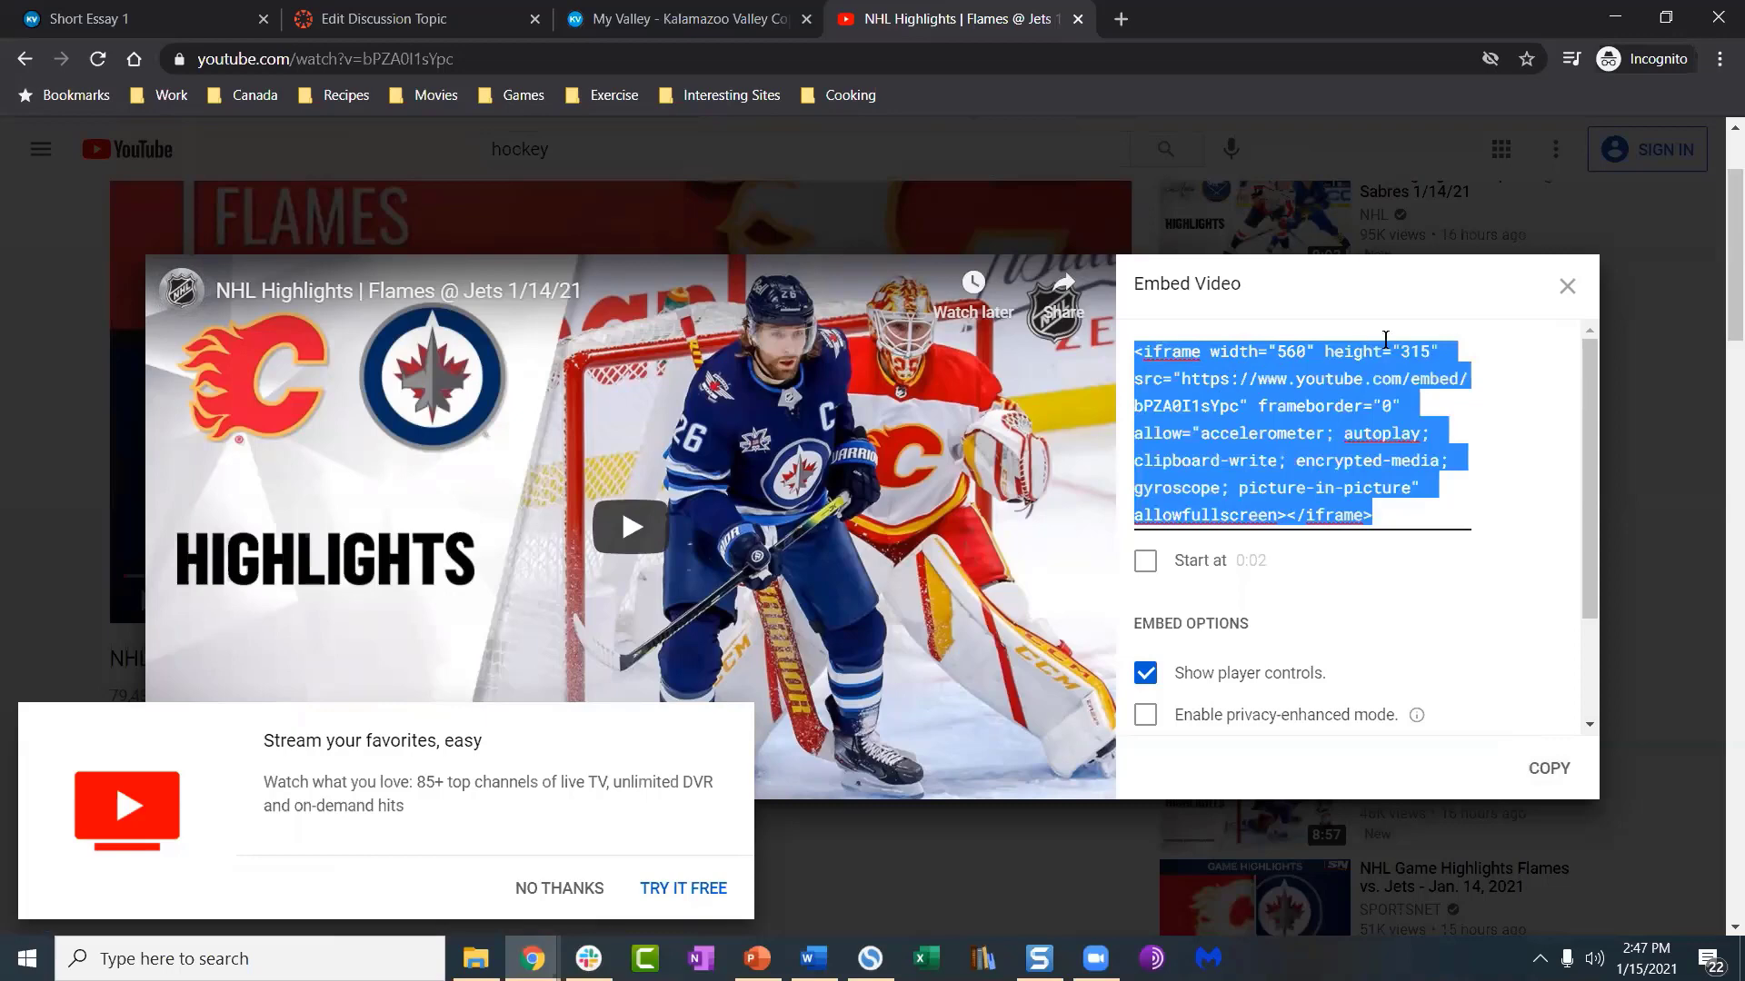
left_click(1567, 286)
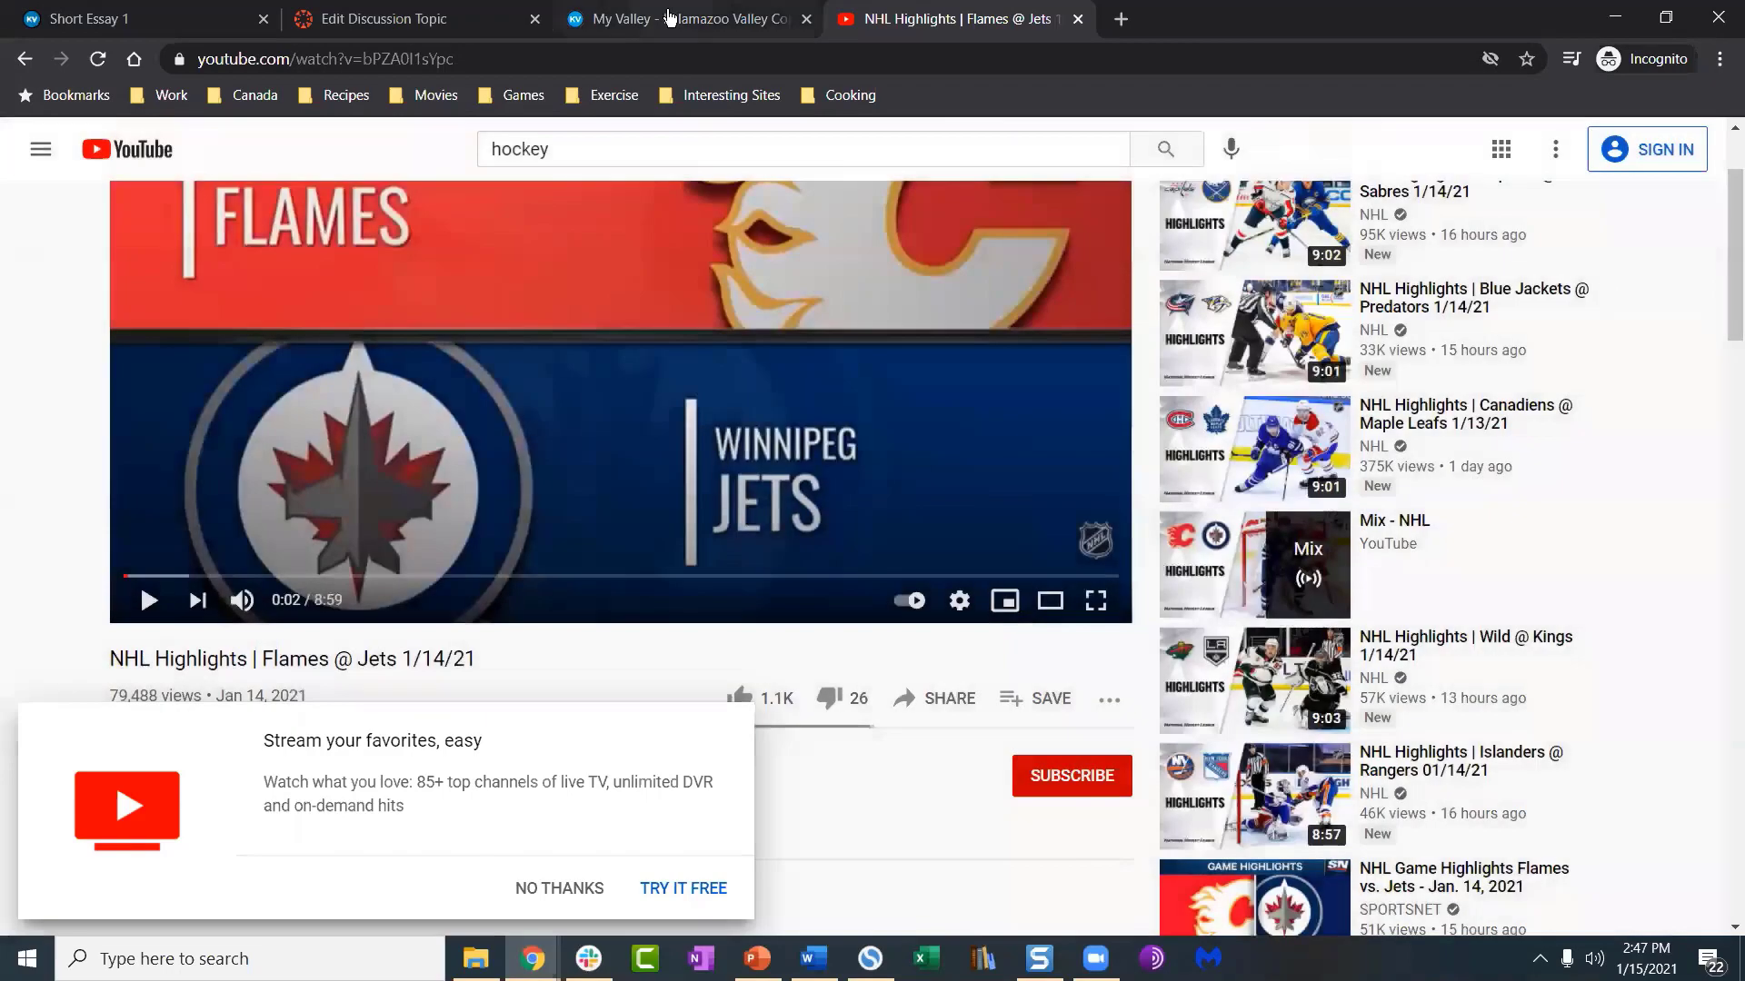
Step: Return to the Intro Discussion editor and insert the copied YouTube embed code between the two paragraphs
left_click(668, 13)
left_click(382, 18)
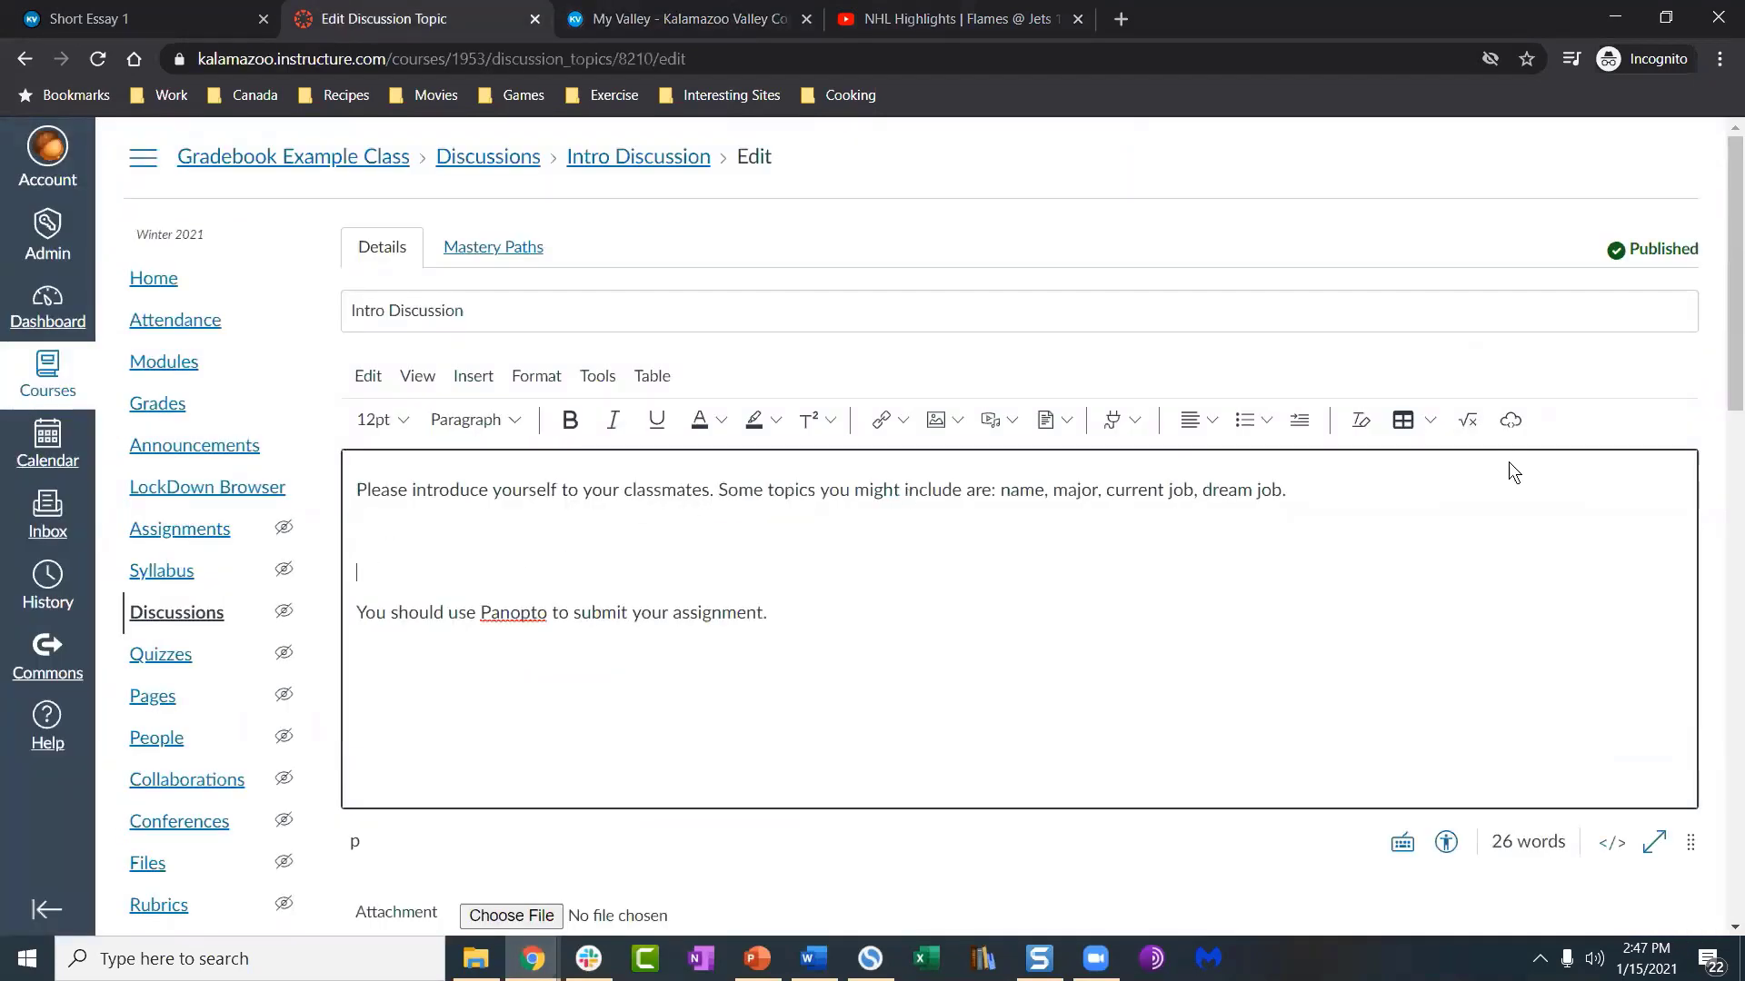
left_click(1511, 419)
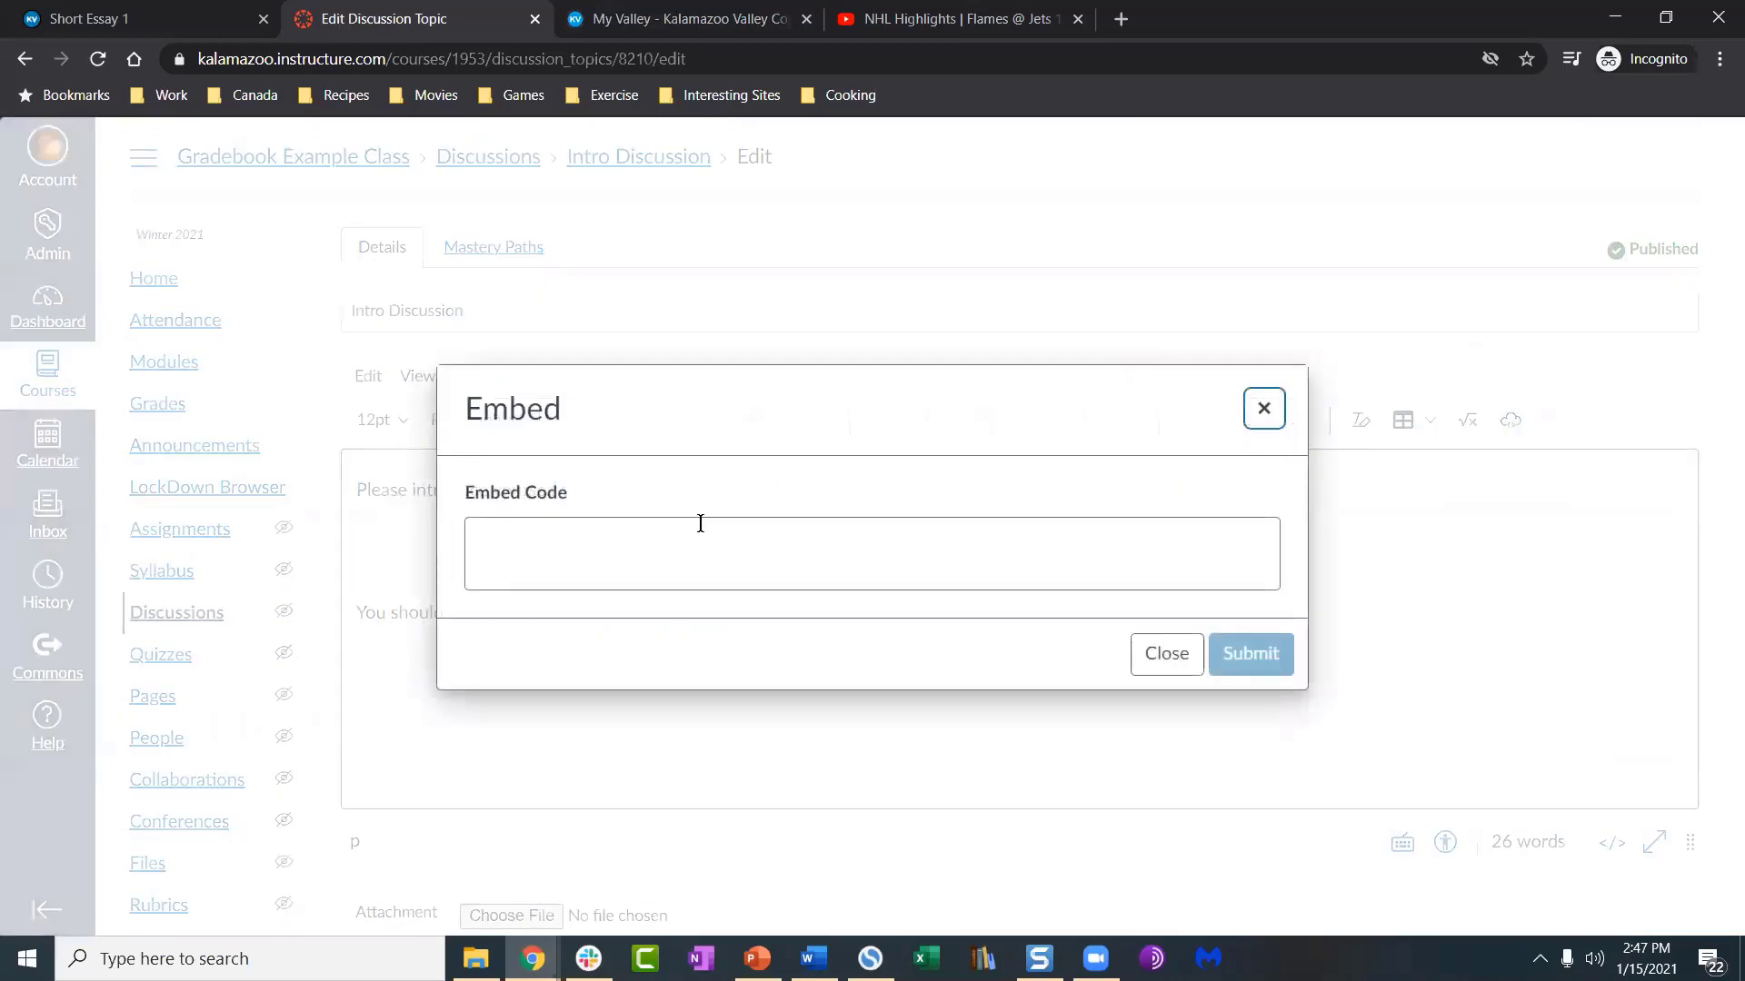
left_click(766, 570)
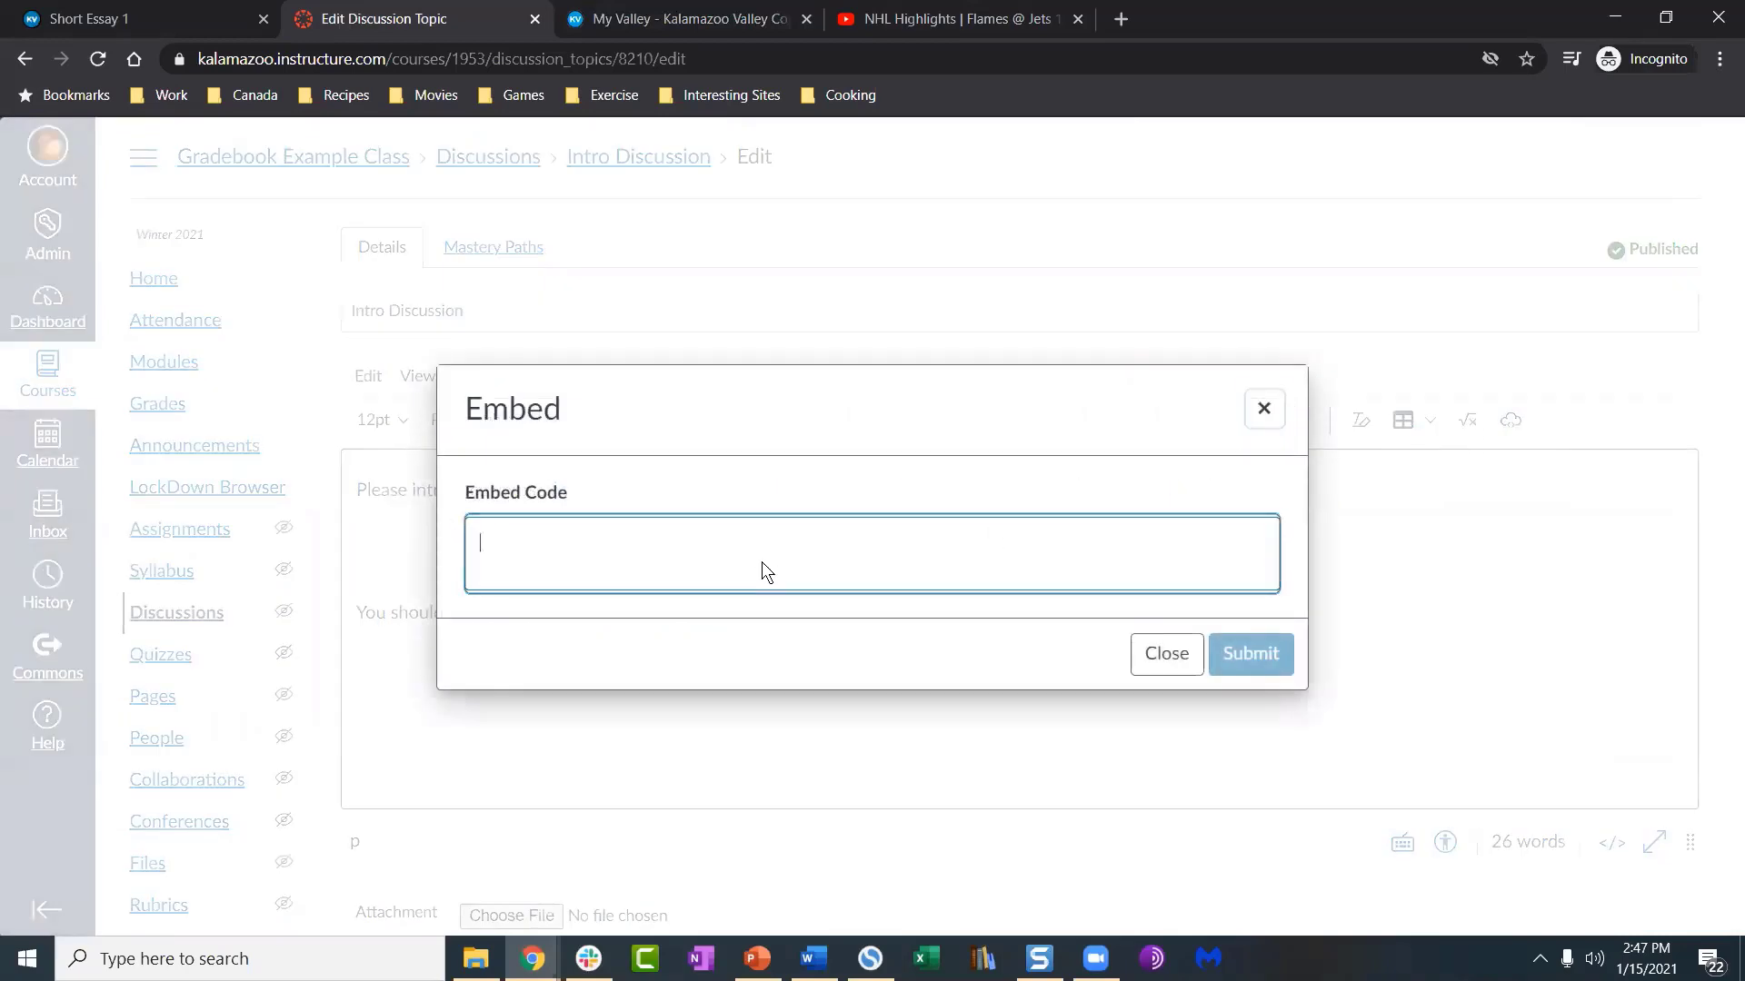
key("ctrl+v")
left_click(1271, 677)
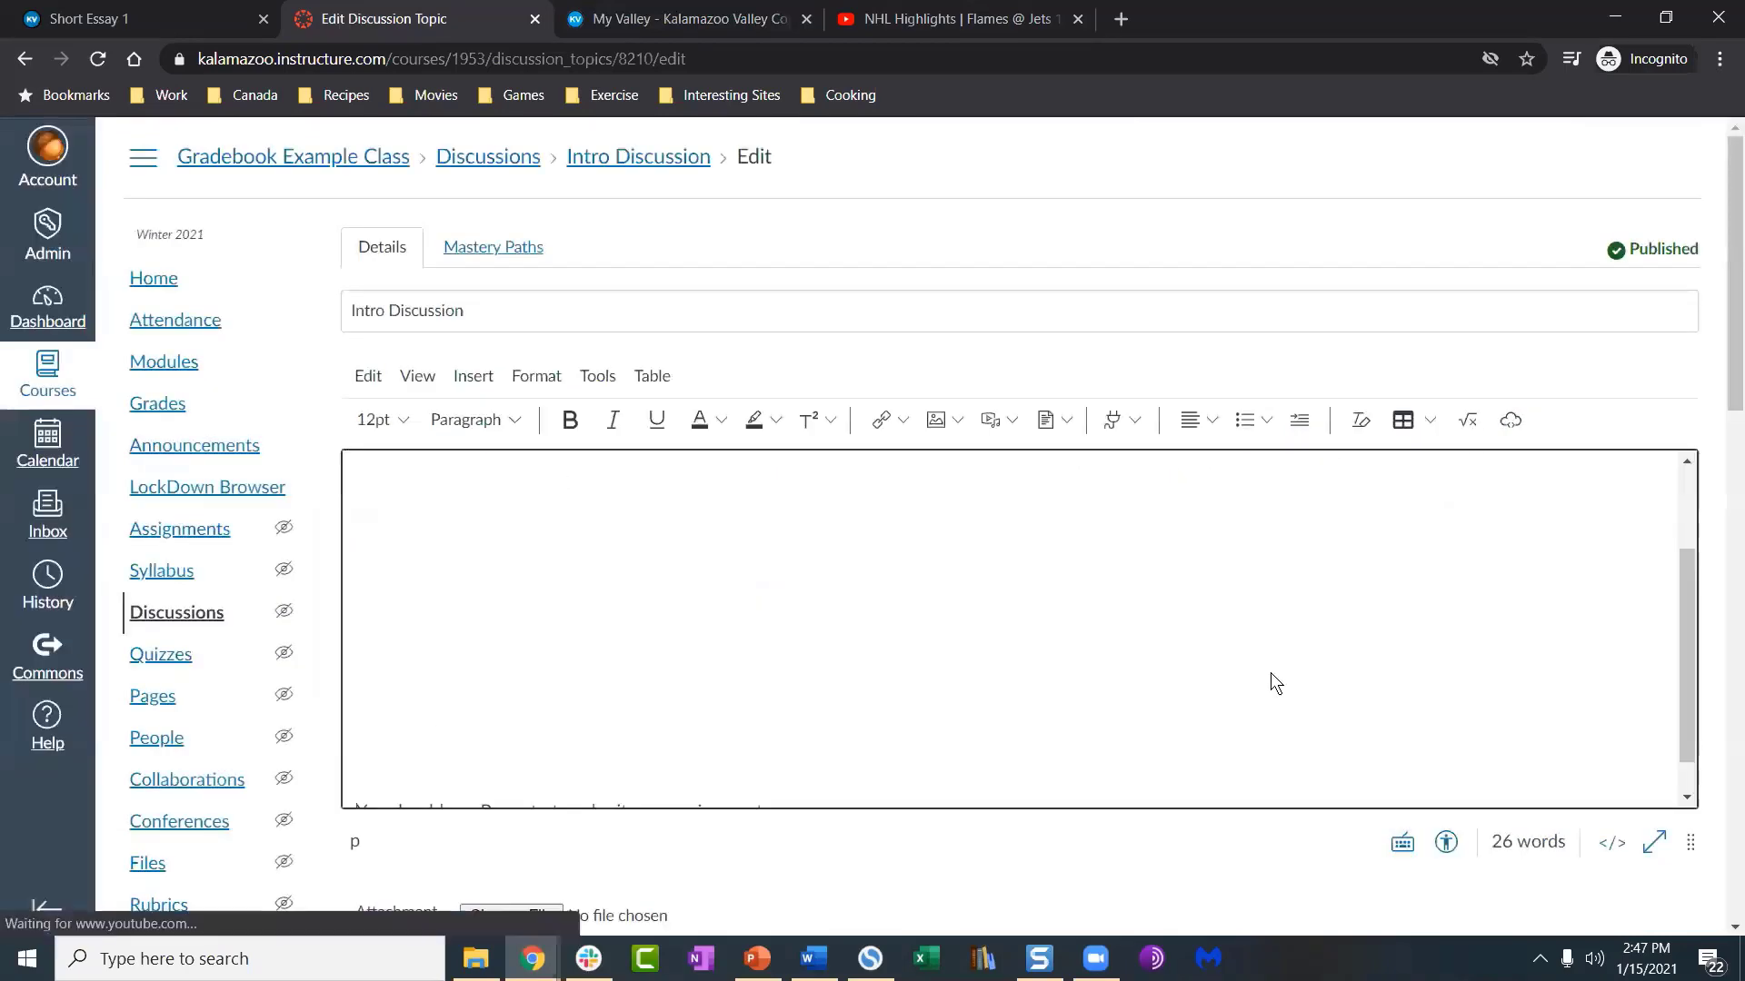
scroll(756, 623, "down", 1)
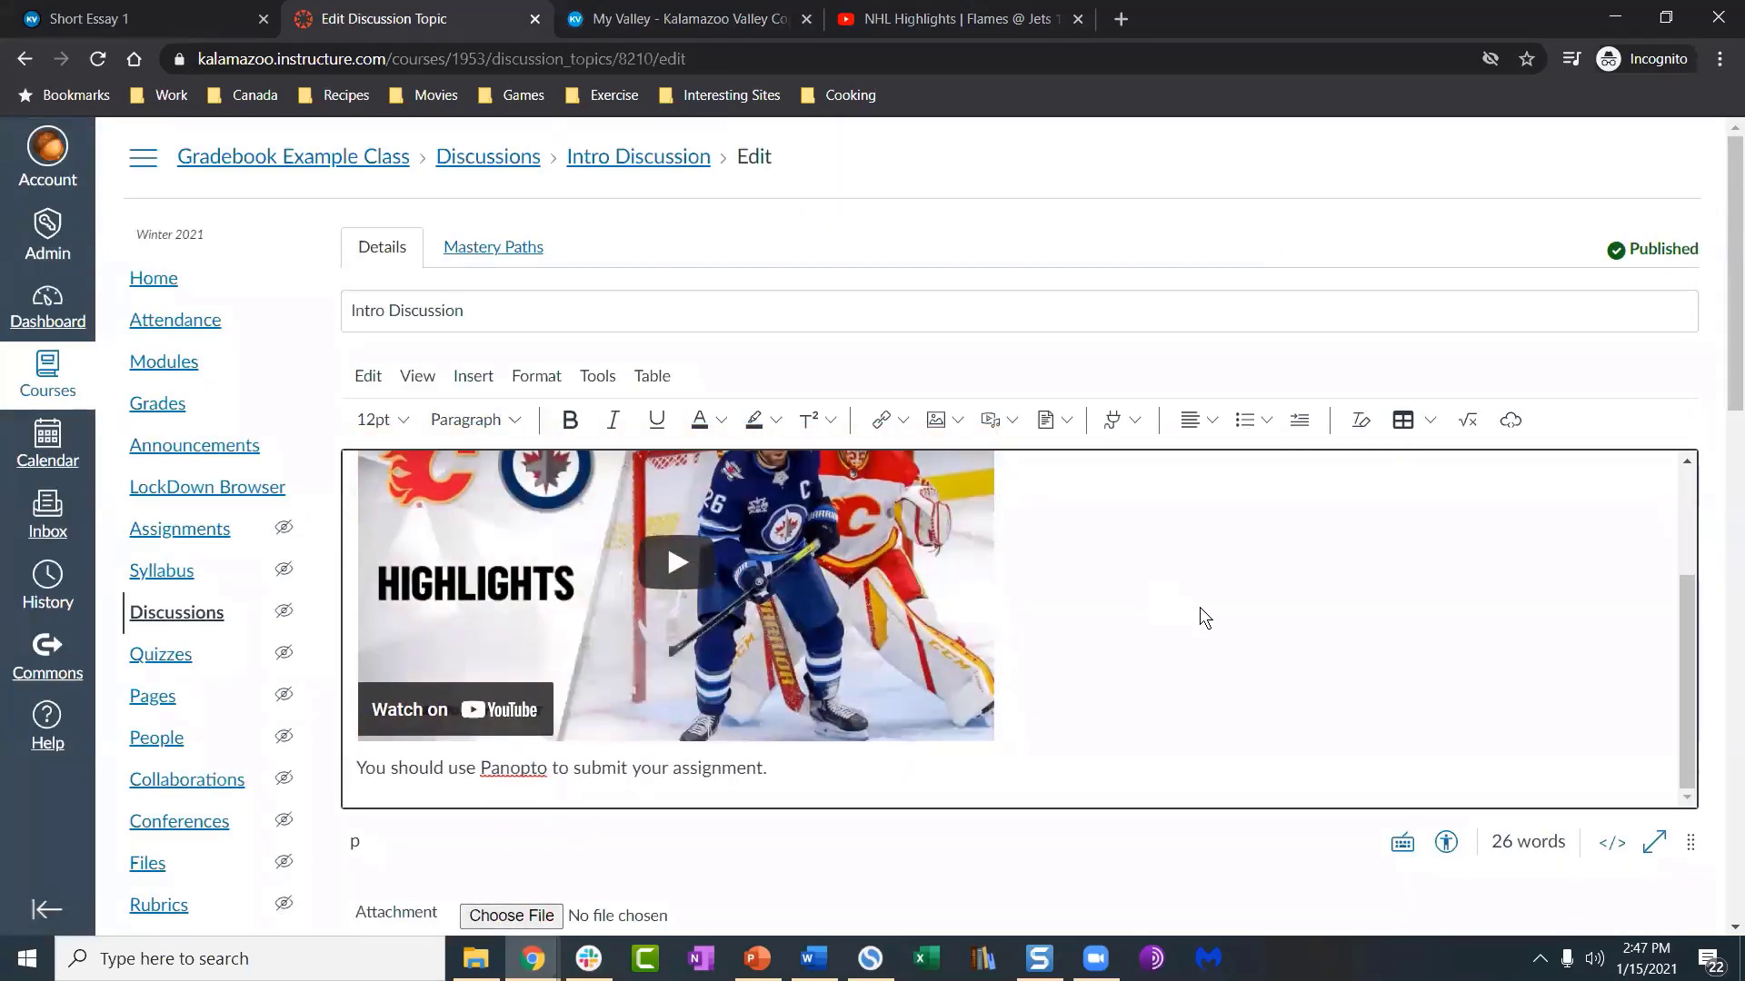
Step: Save the Intro Discussion with the embedded hockey video and look over the published description
scroll(1200, 607, "down", 15)
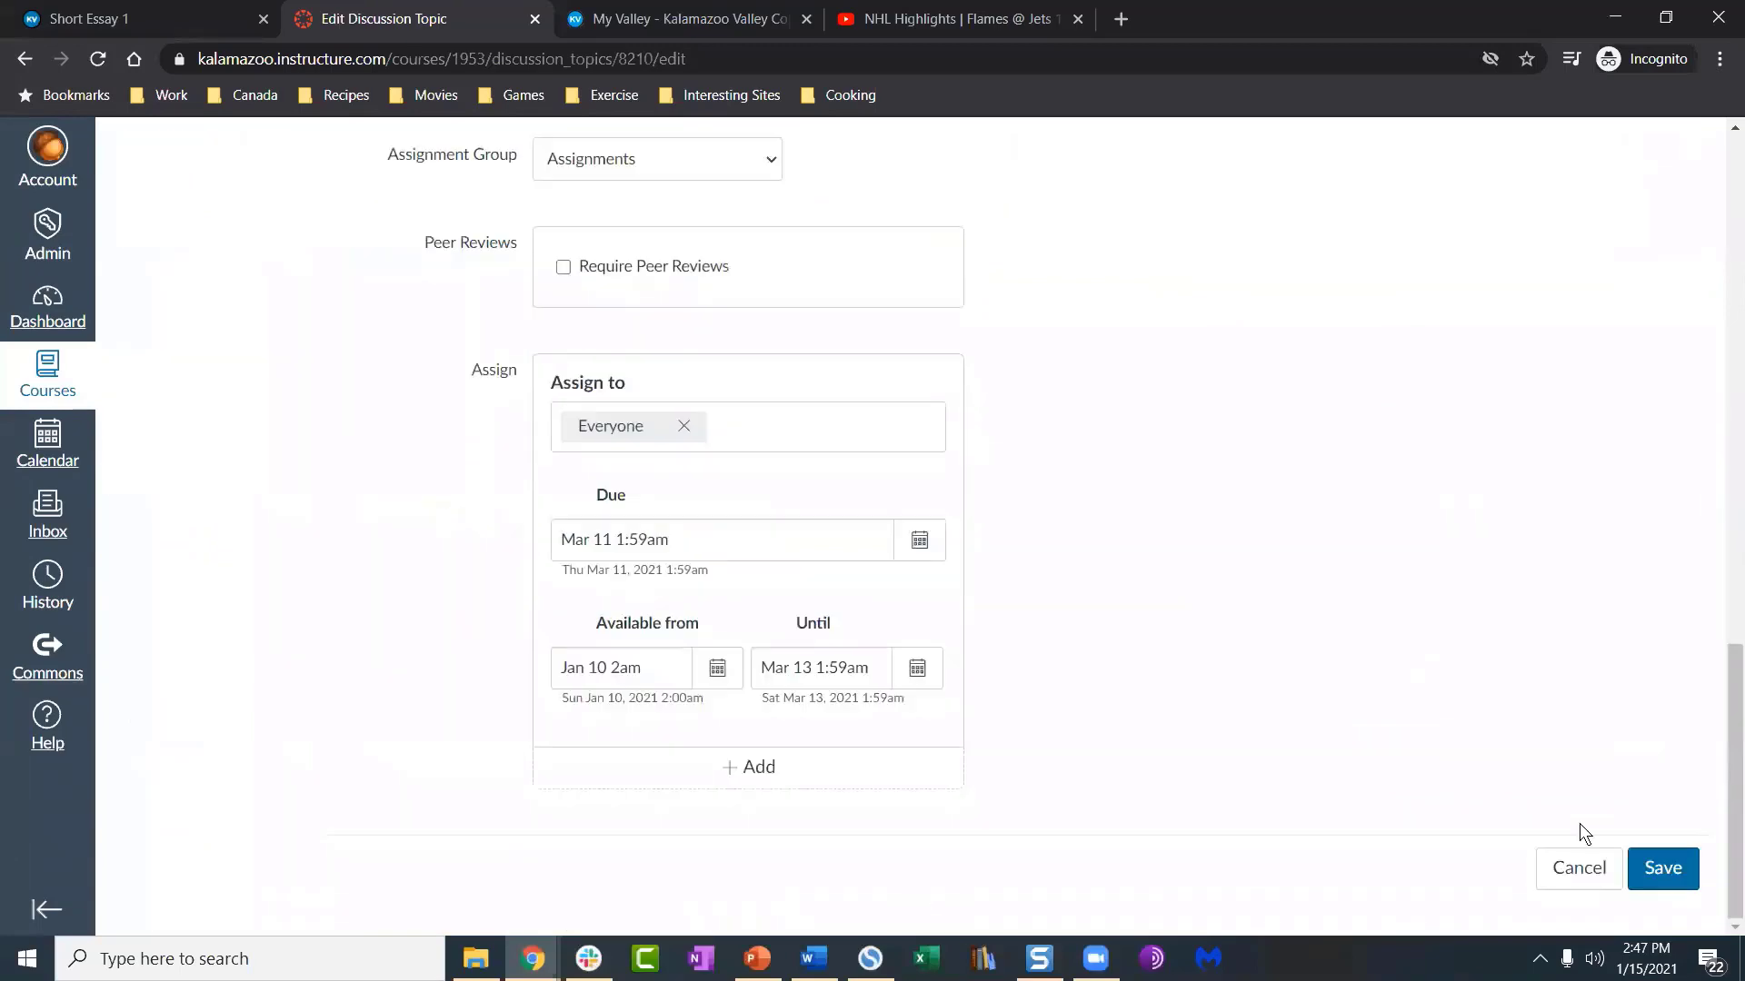
left_click(1661, 868)
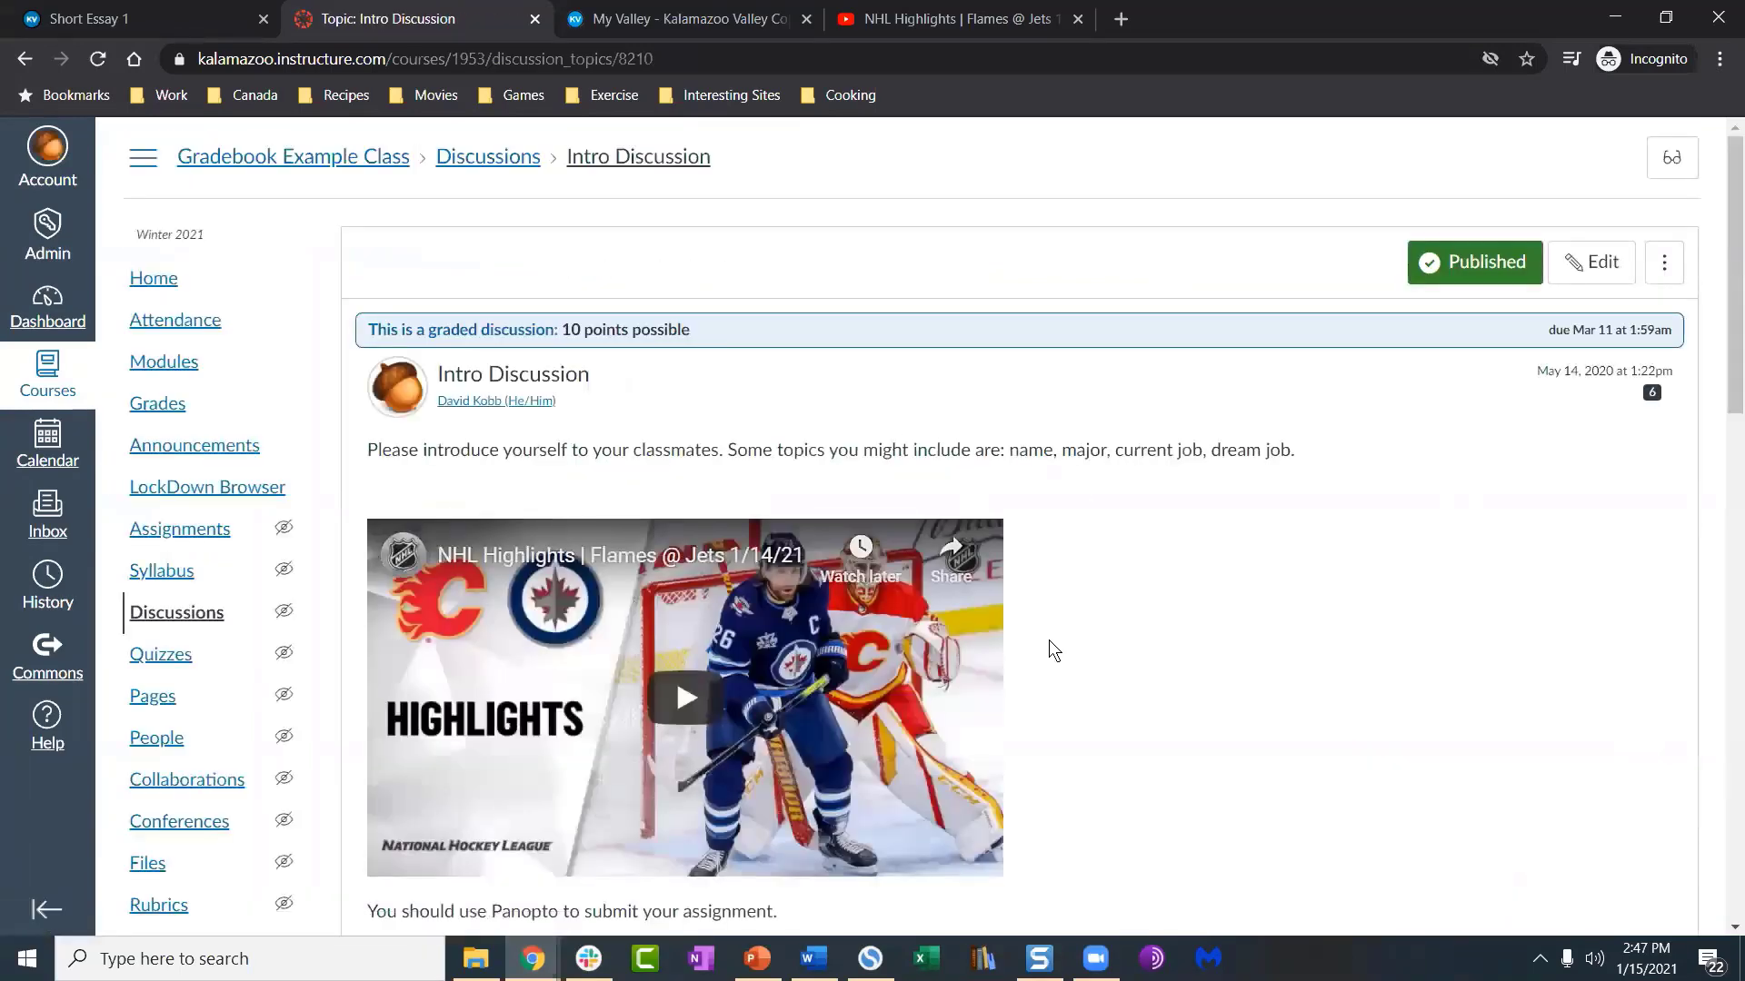
scroll(1049, 640, "down", 1)
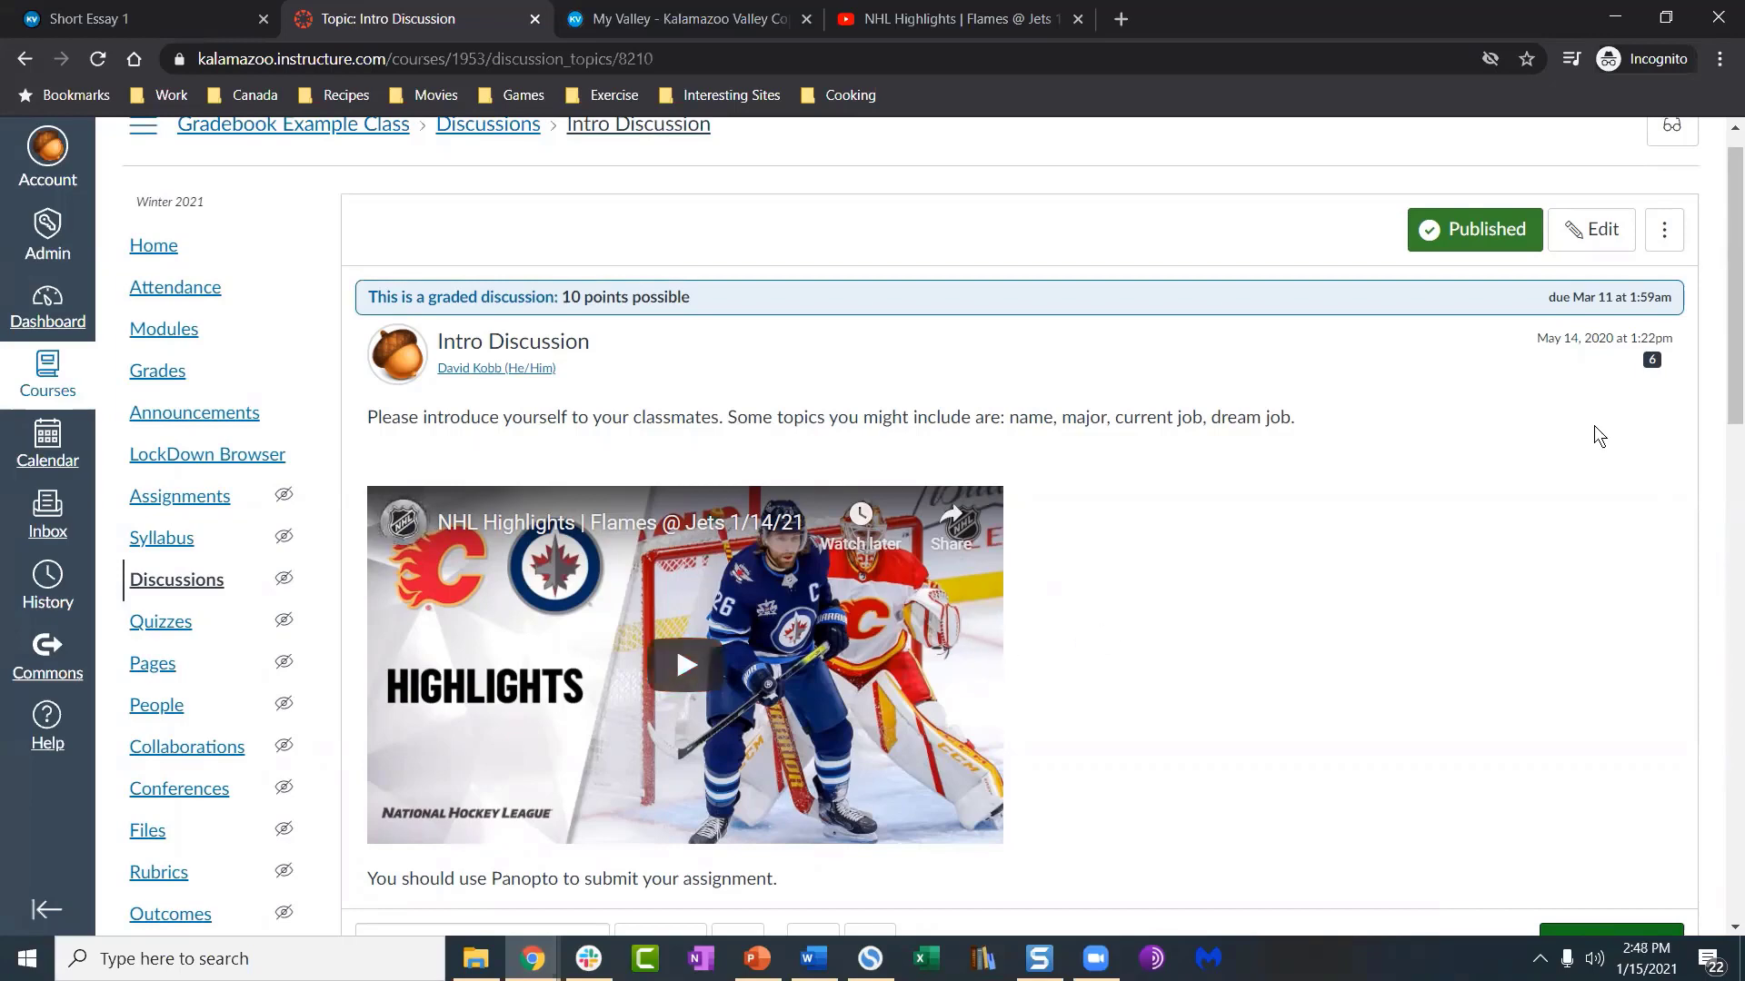
Step: Reopen the Intro Discussion for editing and remove the embedded hockey video from its description
left_click(1592, 230)
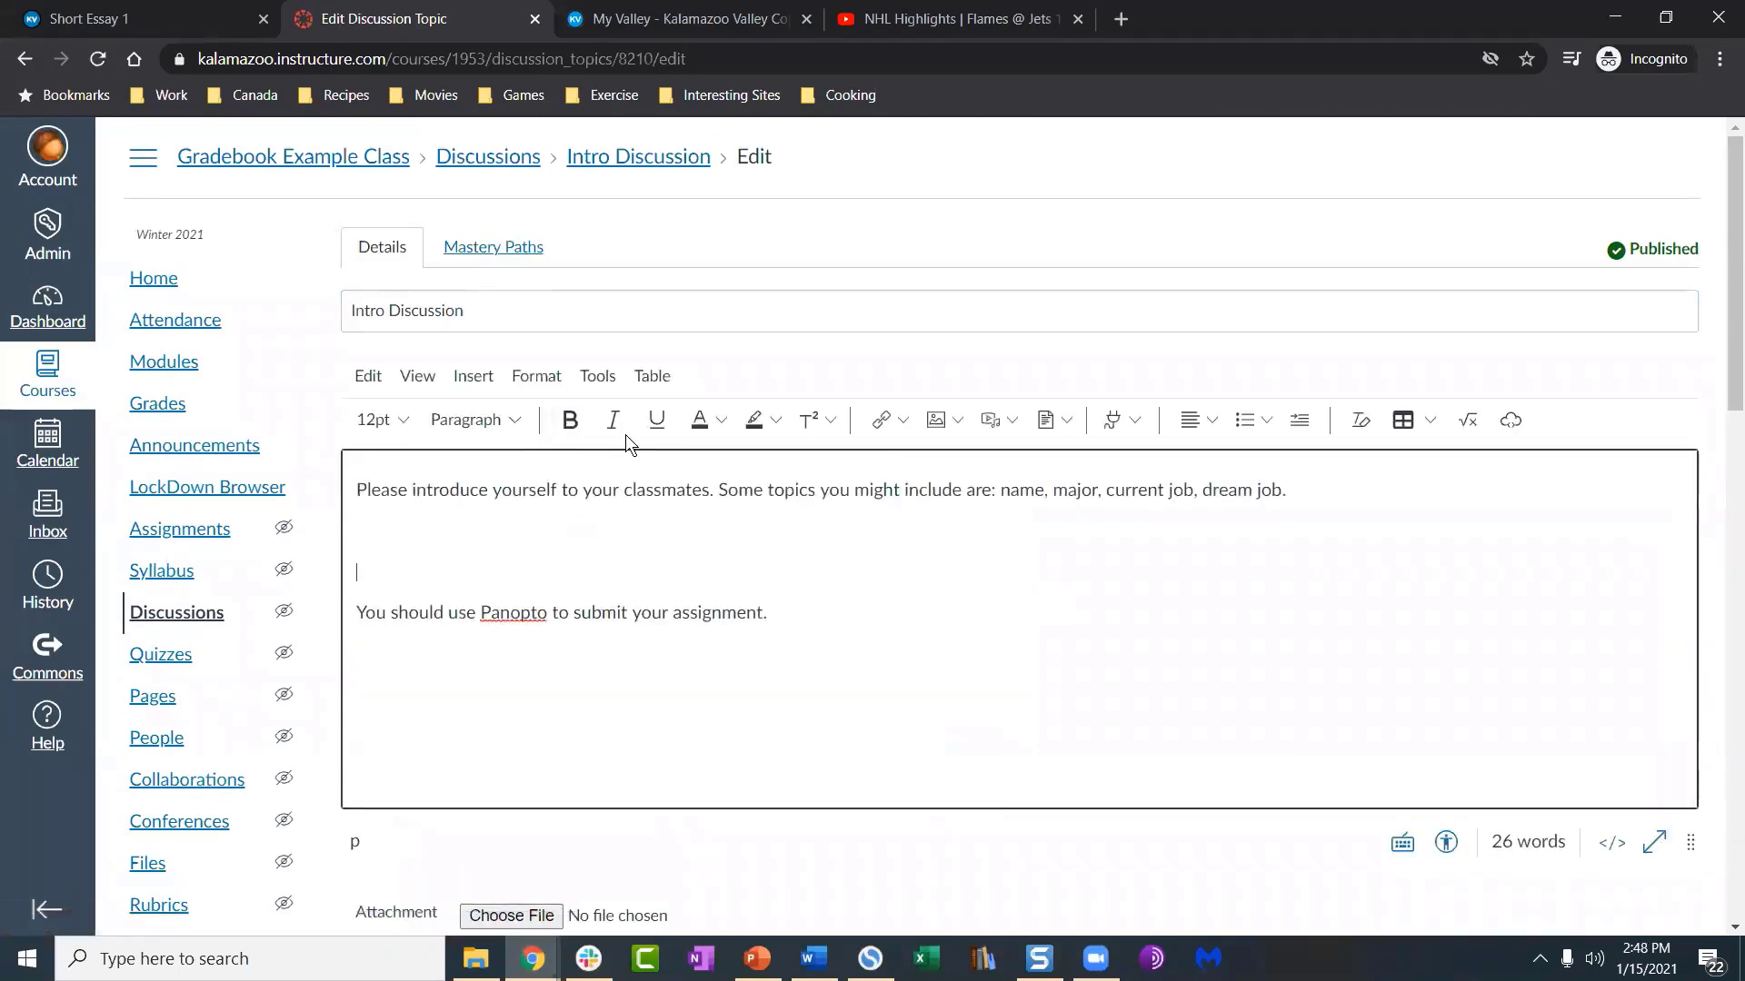
scroll(786, 507, "down", 1)
scroll(786, 507, "down", 2)
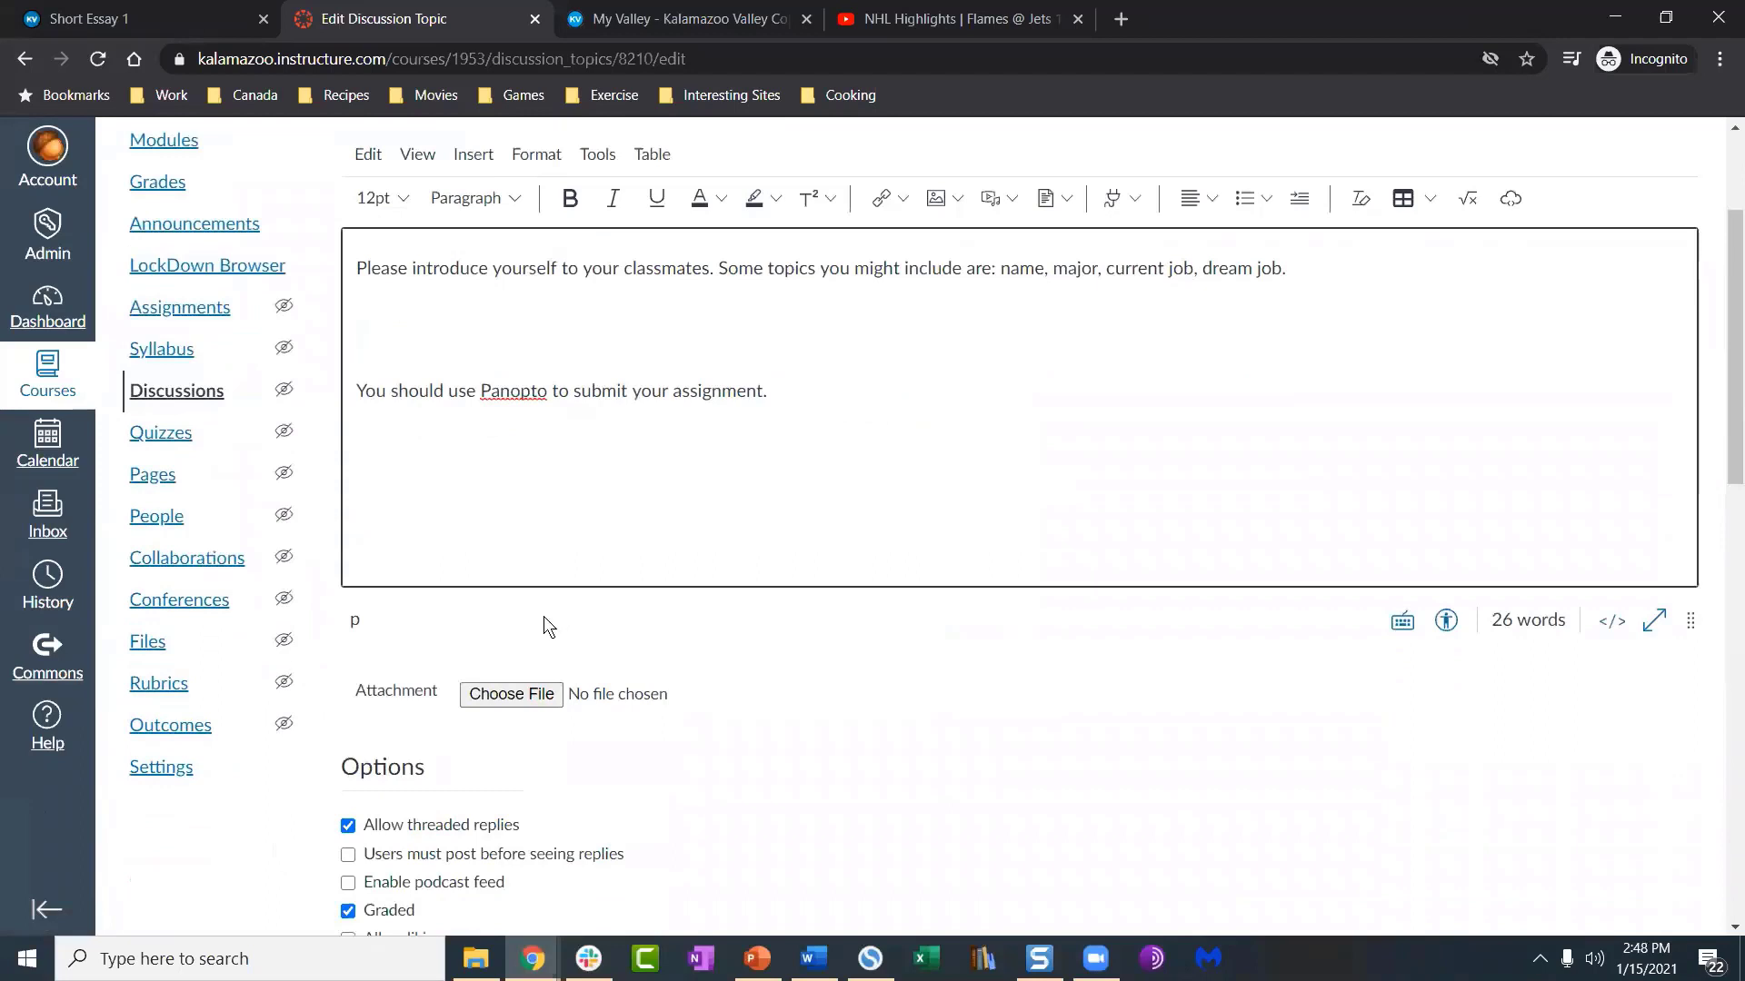
Step: Attach the image file -7106213230475248440.jpg from the Downloads folder to the Intro Discussion and save the discussion
left_click(514, 694)
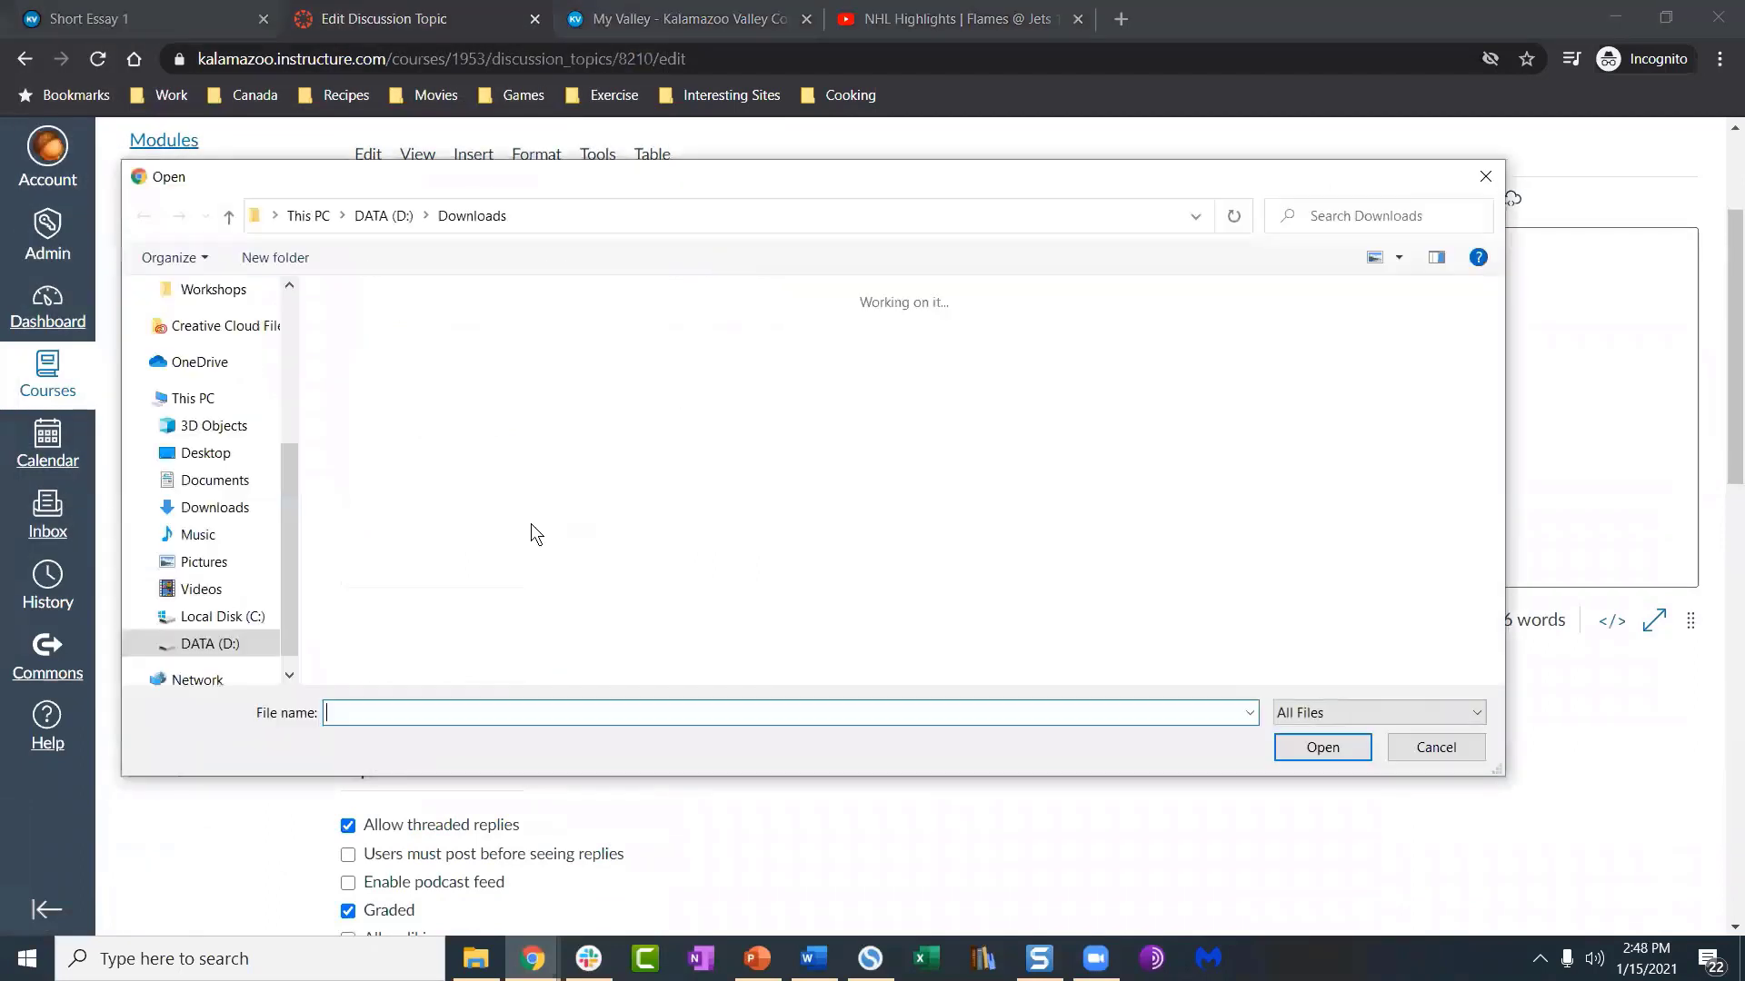
left_click(1014, 334)
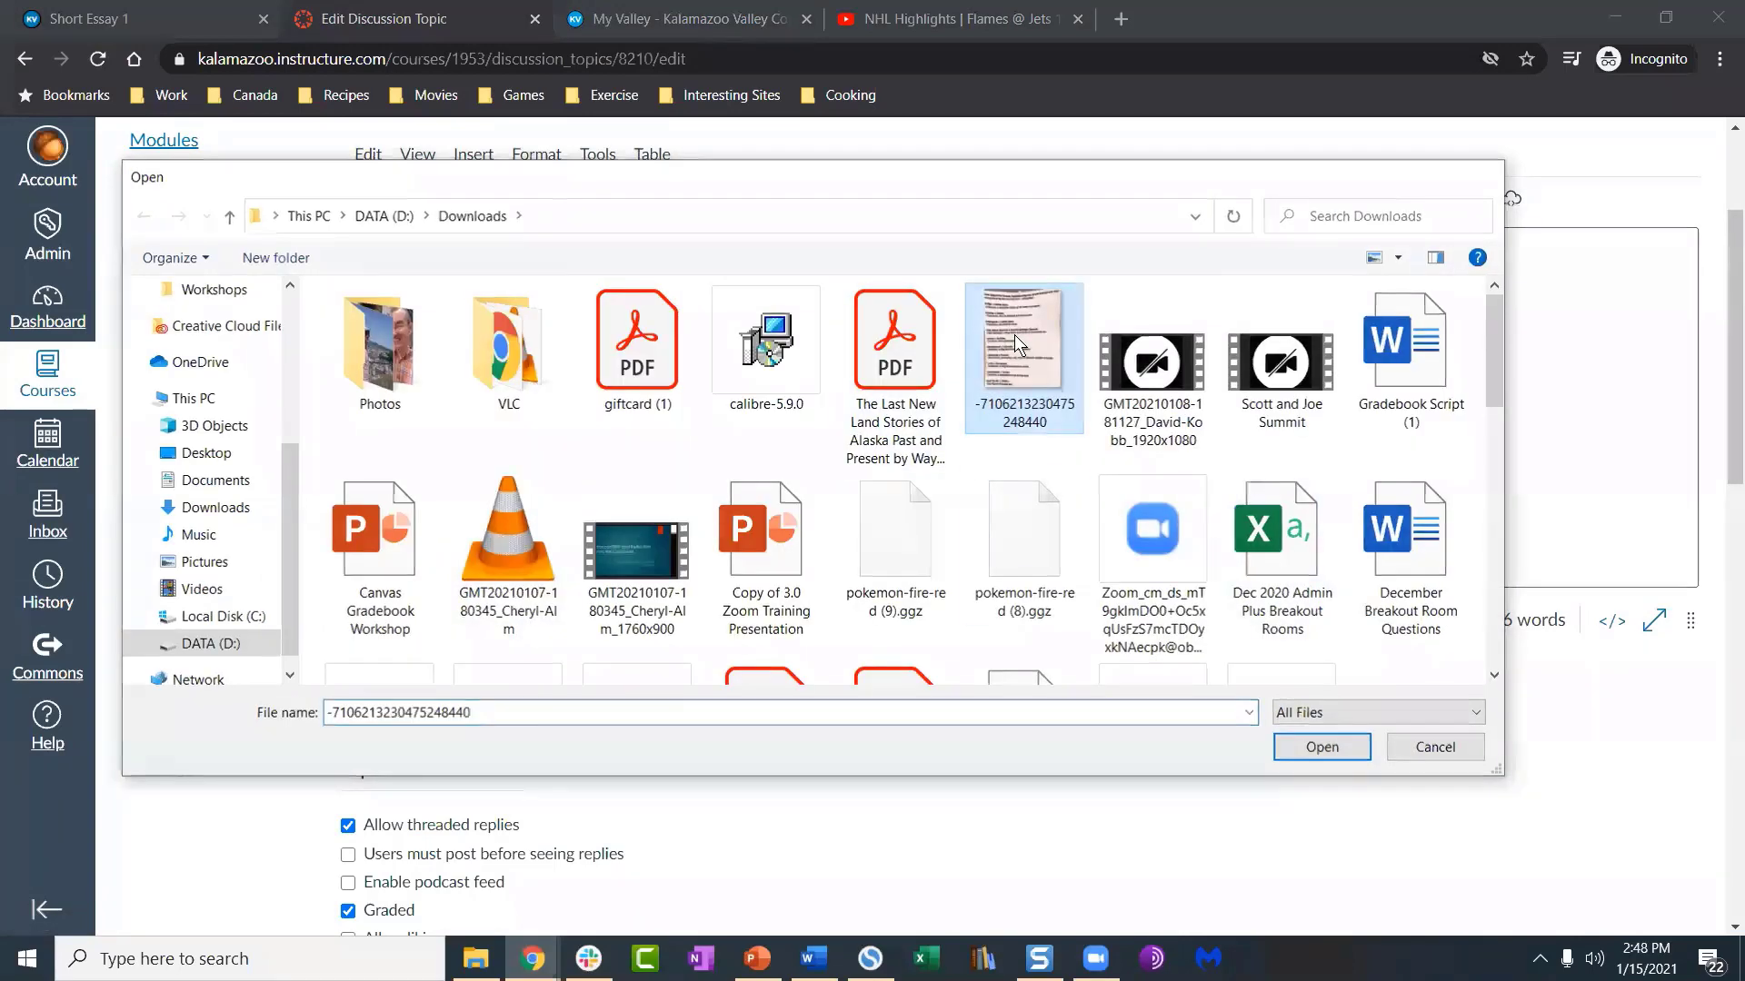
double_click(1014, 334)
scroll(707, 448, "up", 2)
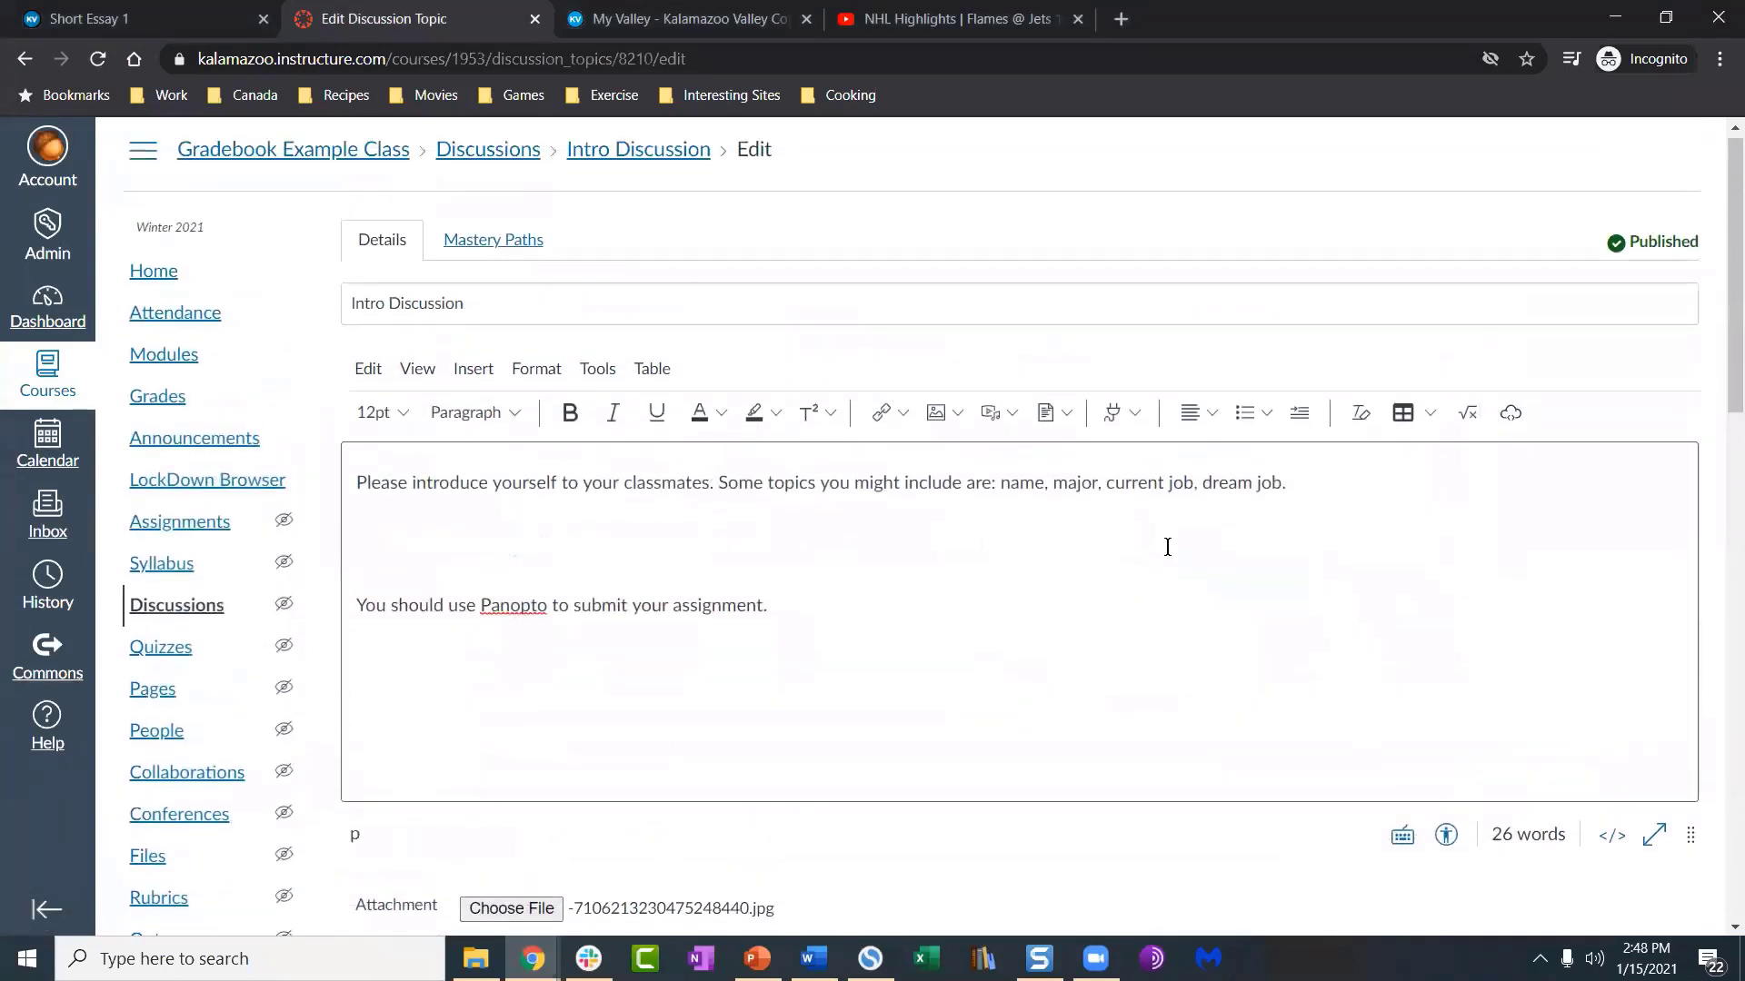
scroll(1531, 711, "down", 15)
left_click(1671, 864)
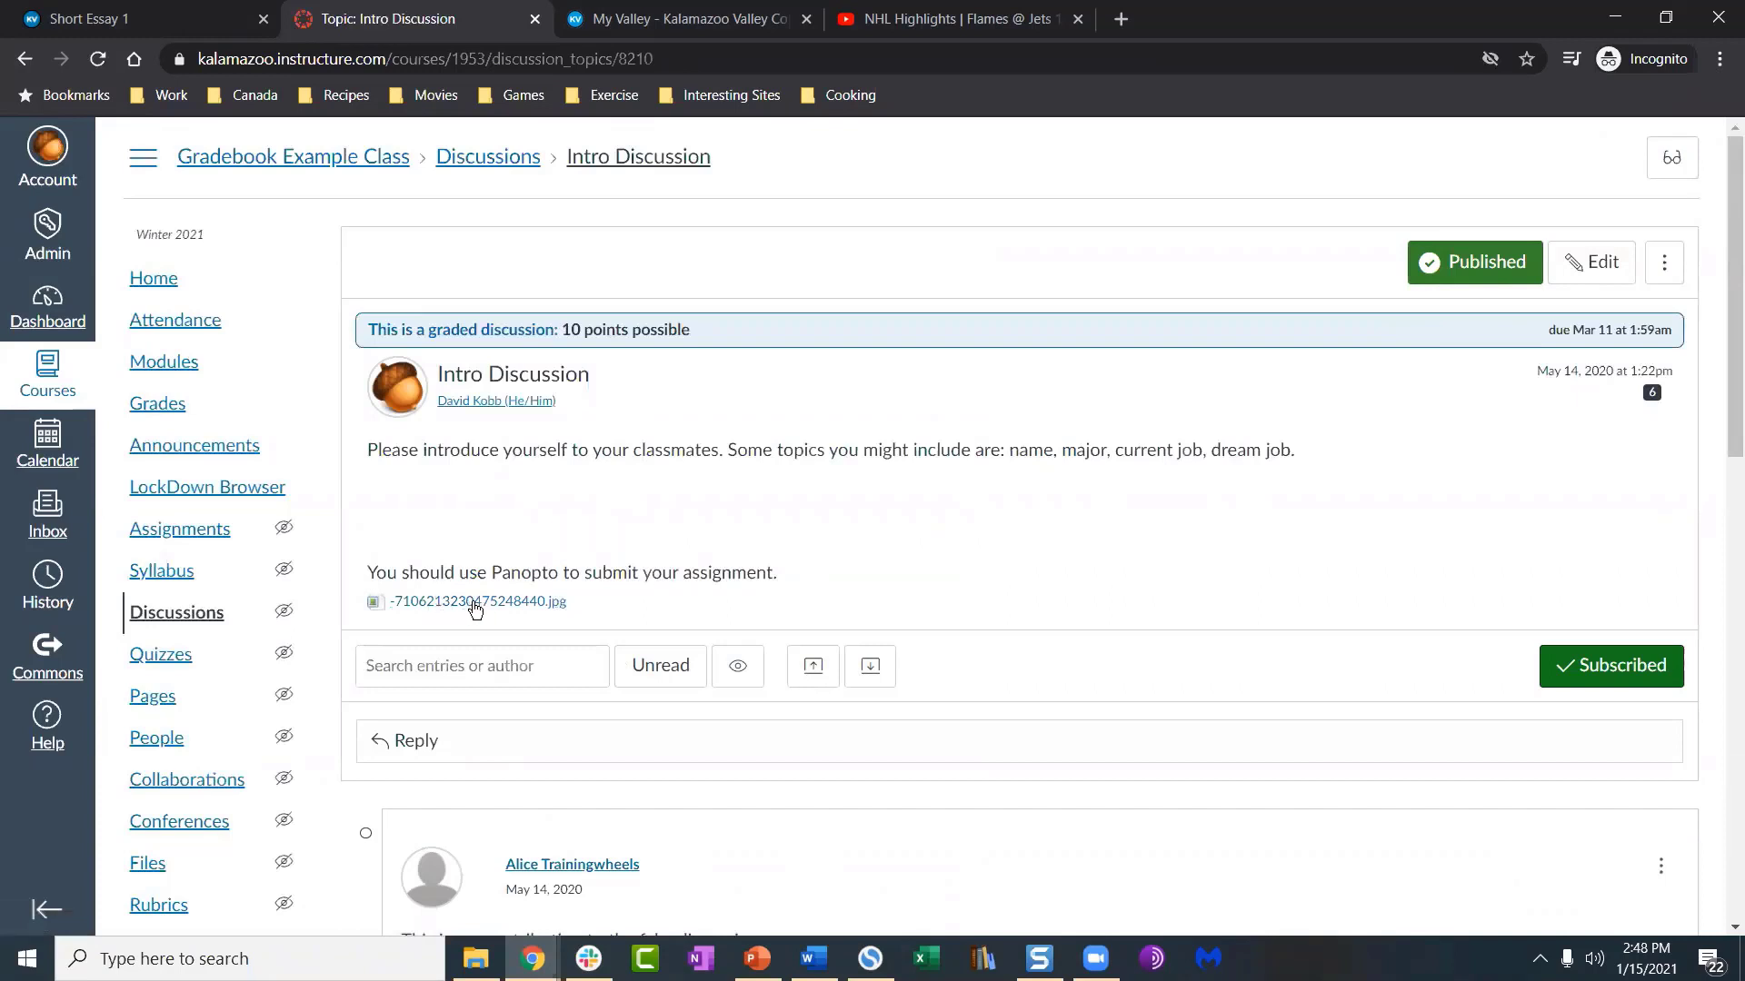
Step: Reopen the Intro Discussion for editing and remove the attached image file -7106213230475248440.jpg
left_click(1581, 277)
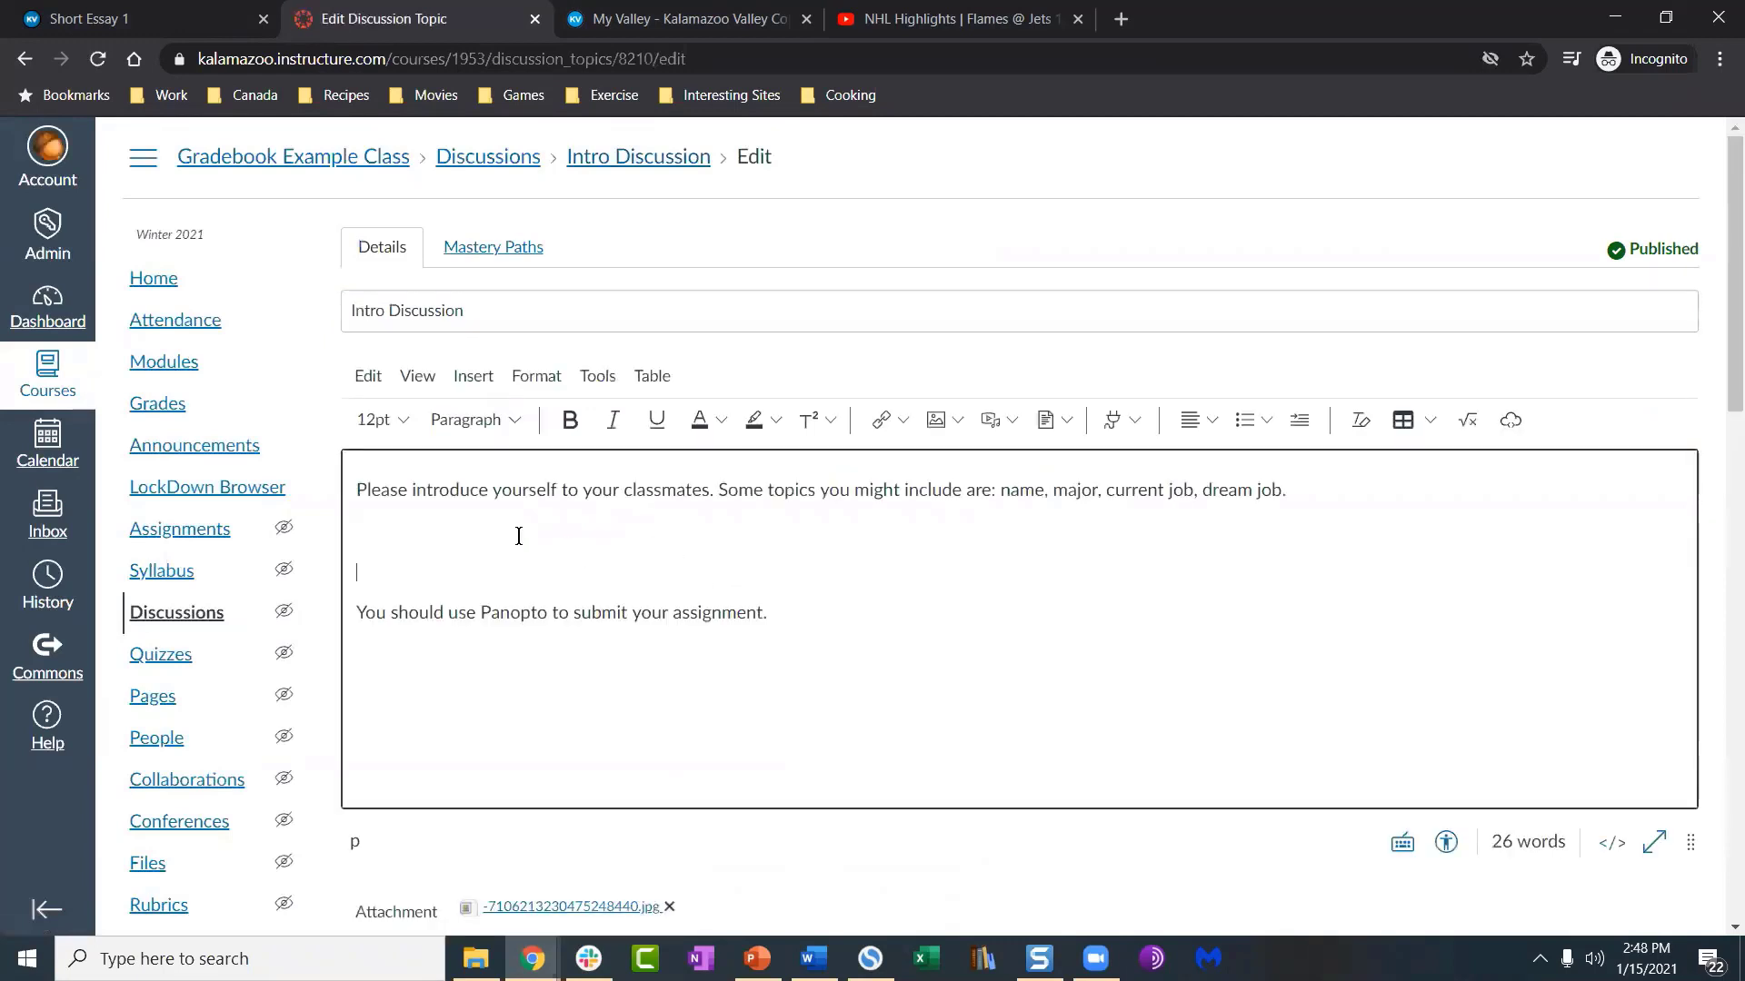
left_click(451, 538)
scroll(515, 536, "down", 2)
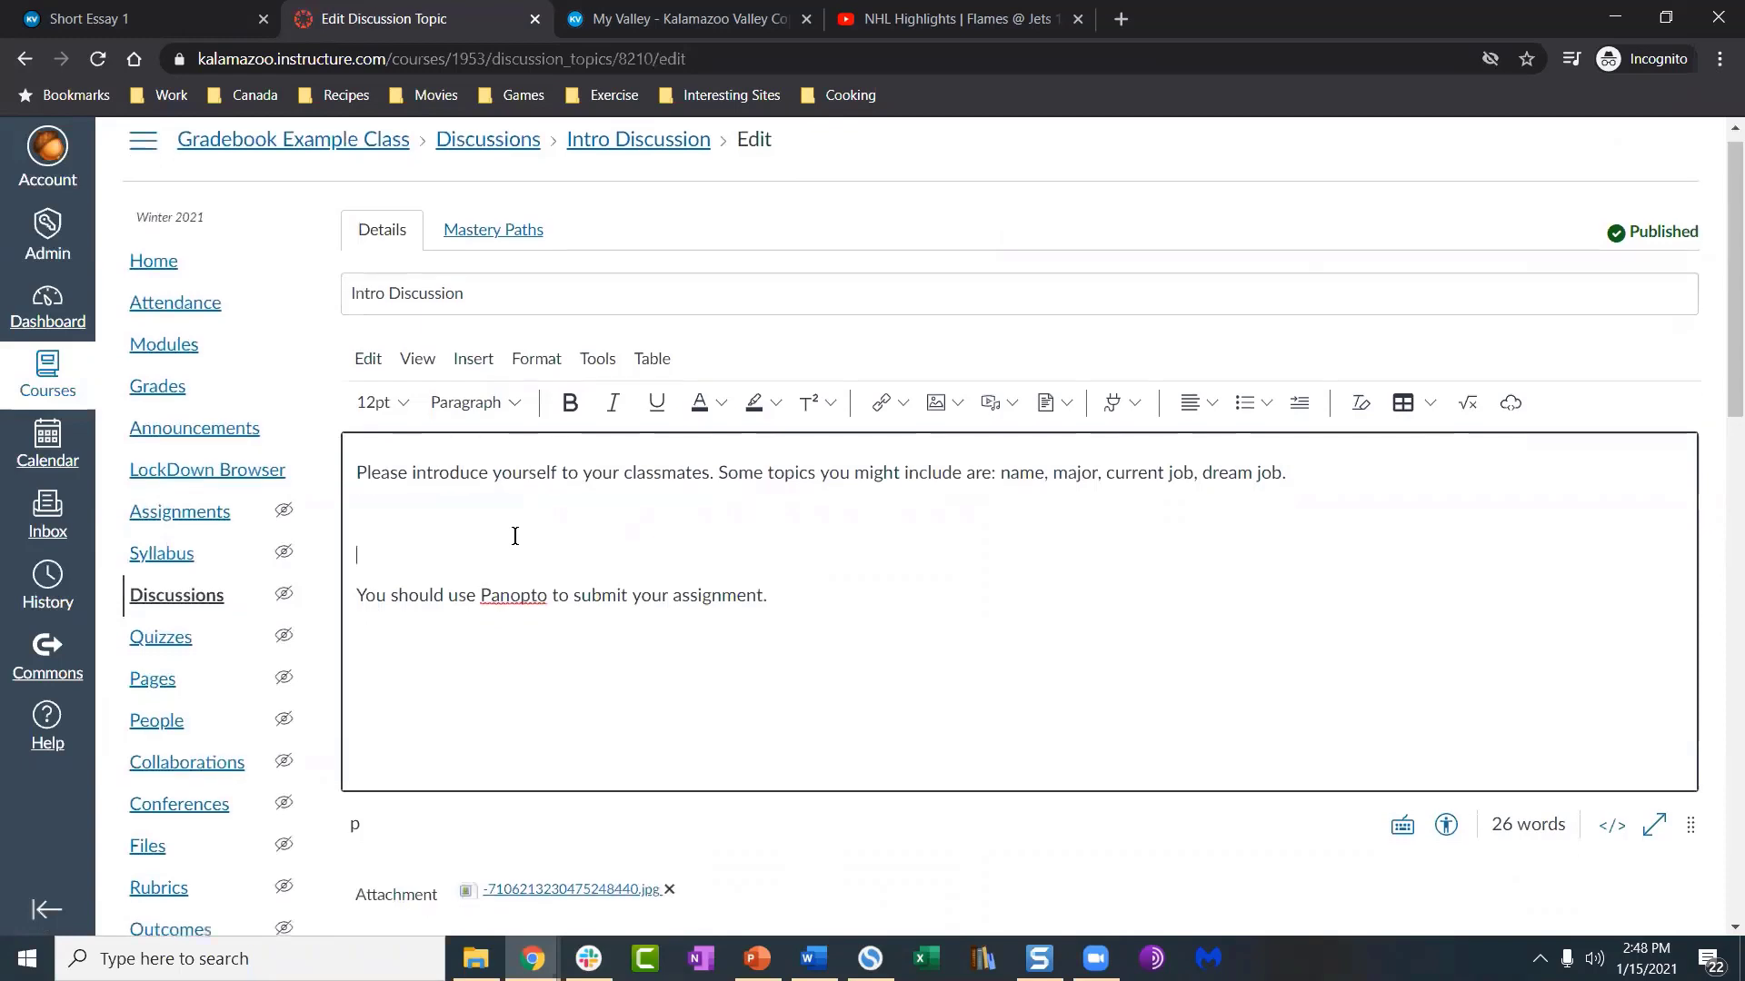
scroll(514, 536, "down", 2)
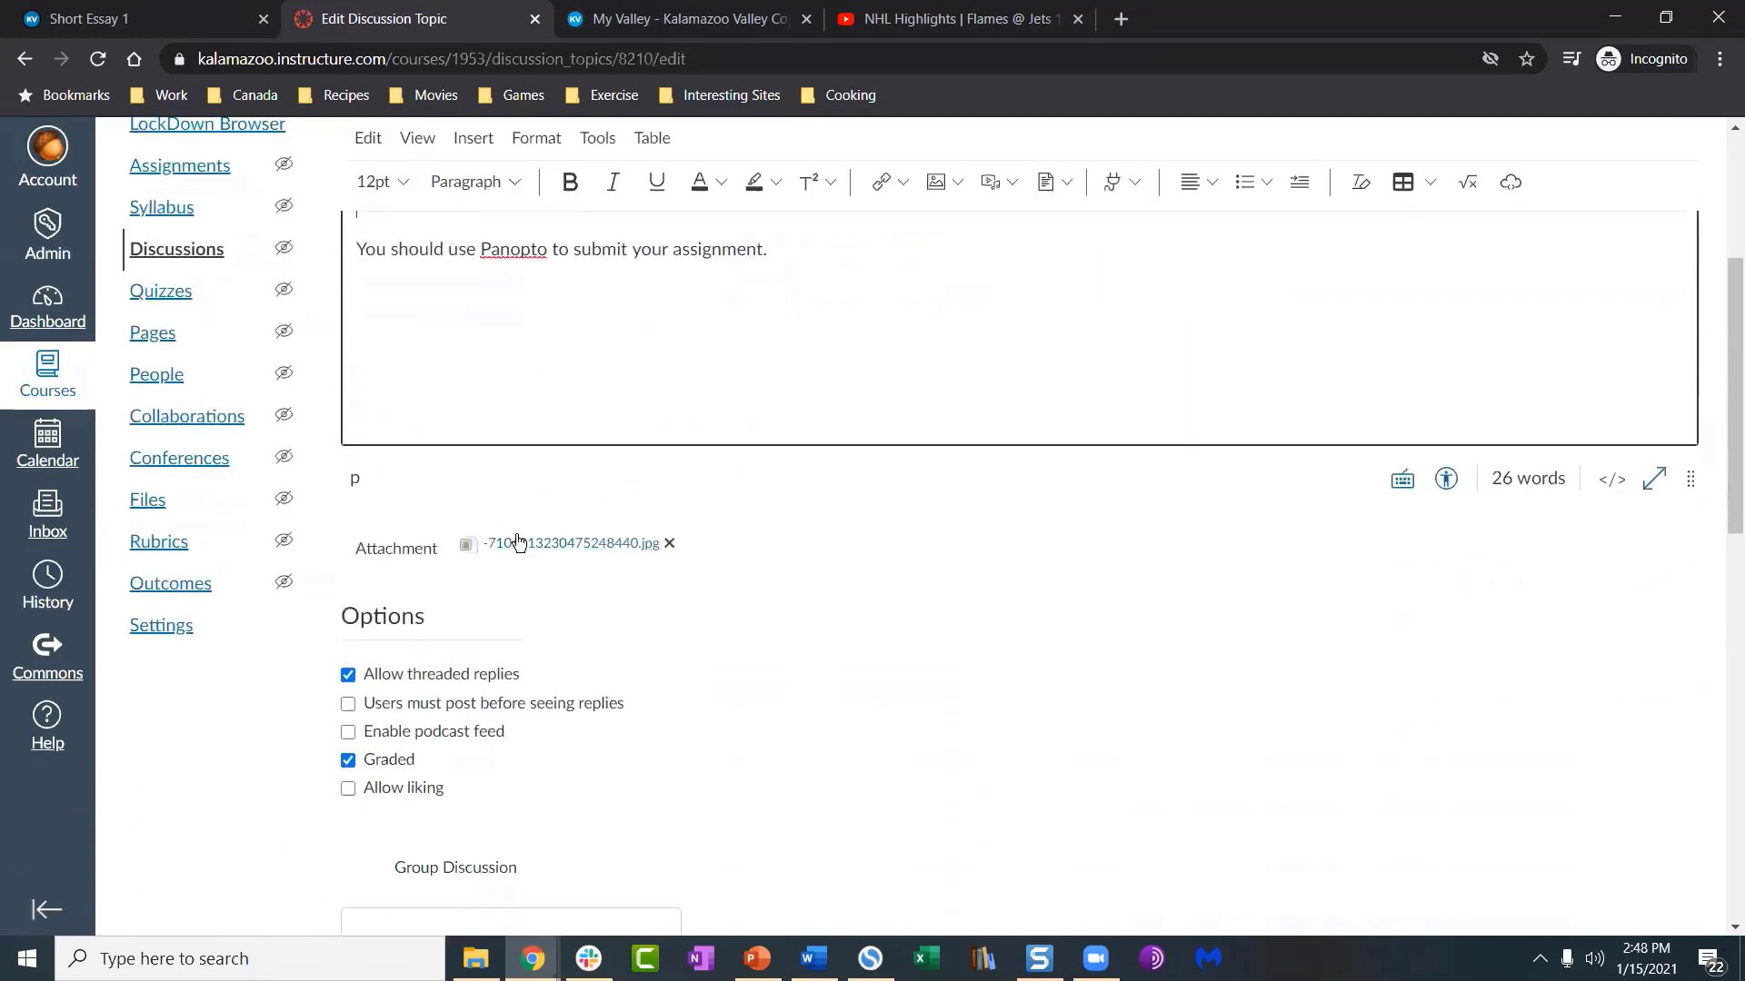
left_click(669, 544)
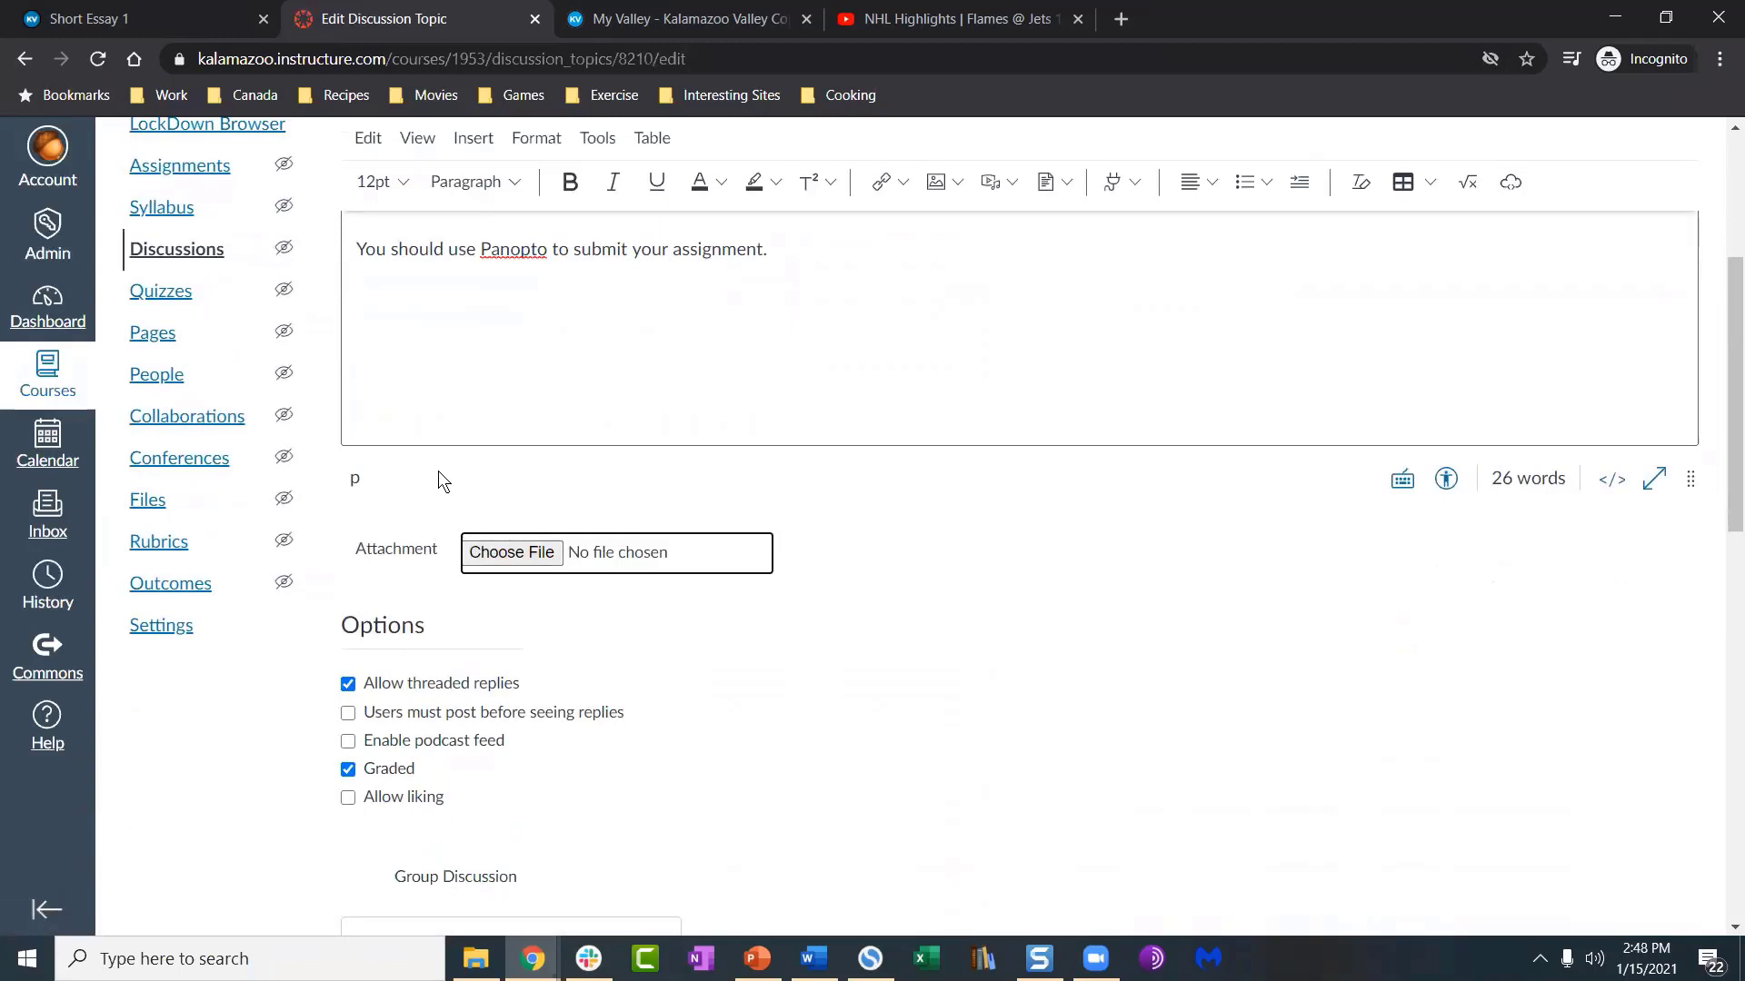
left_click(525, 304)
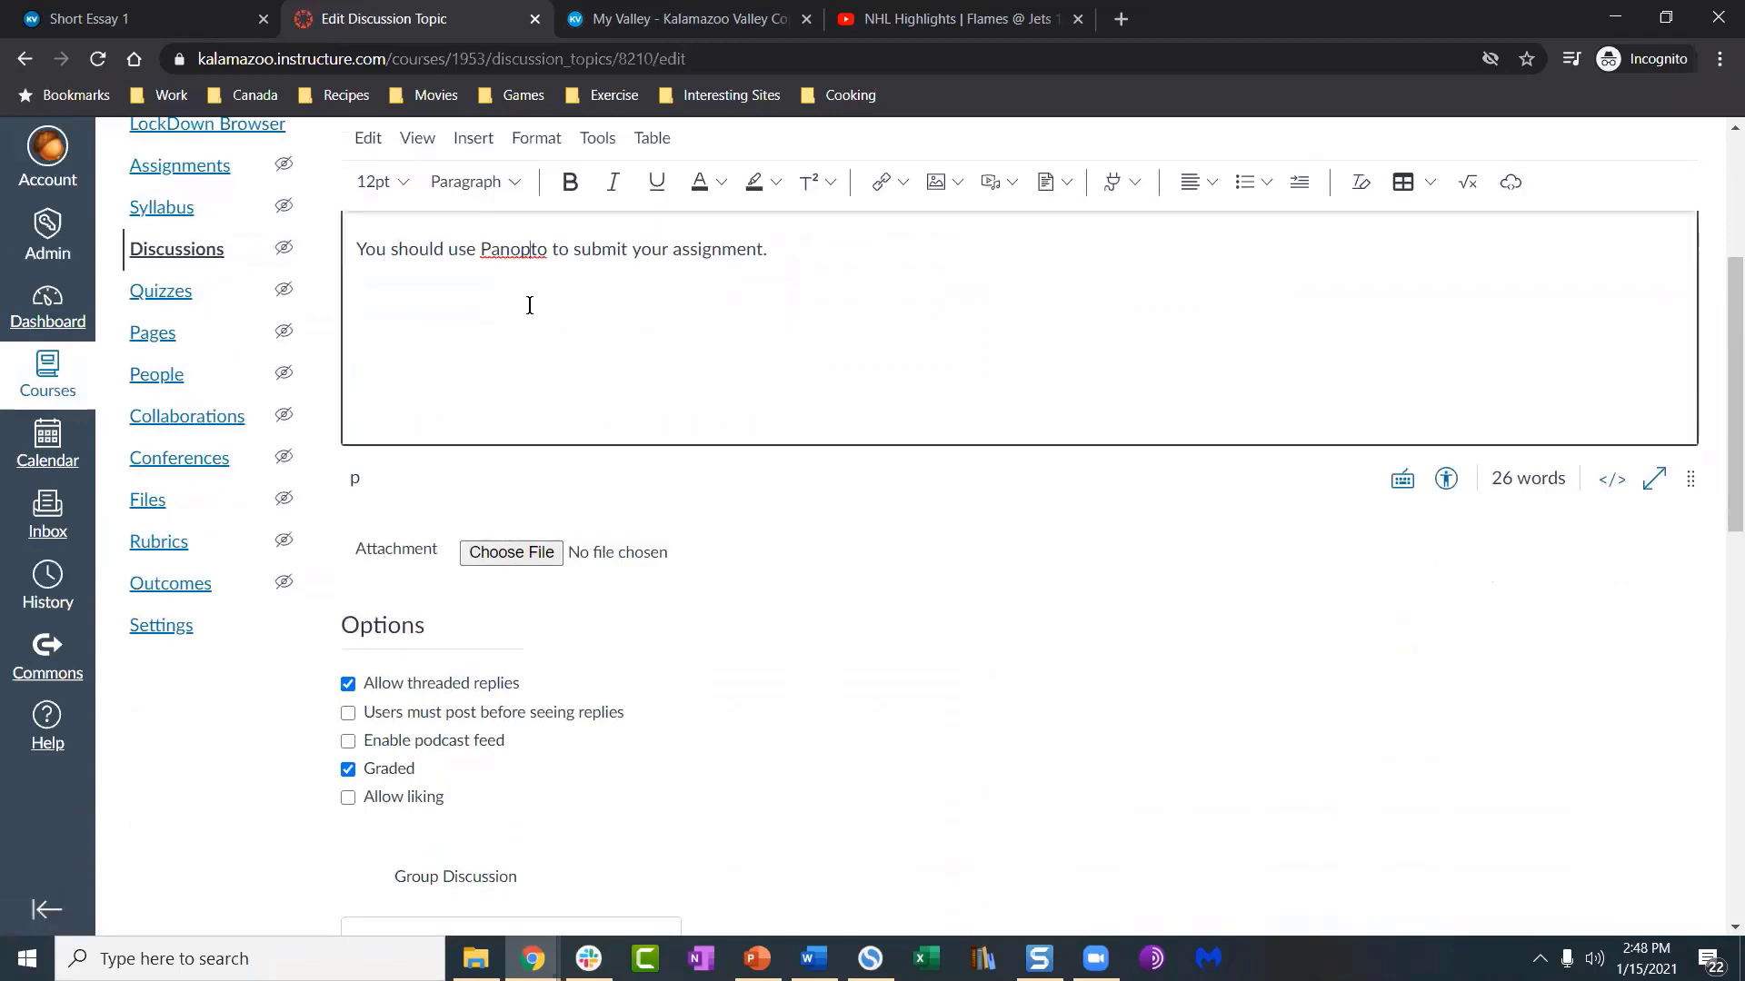
Step: Look over the rich content editor's keyboard shortcuts list and close it
scroll(741, 318, "up", 1)
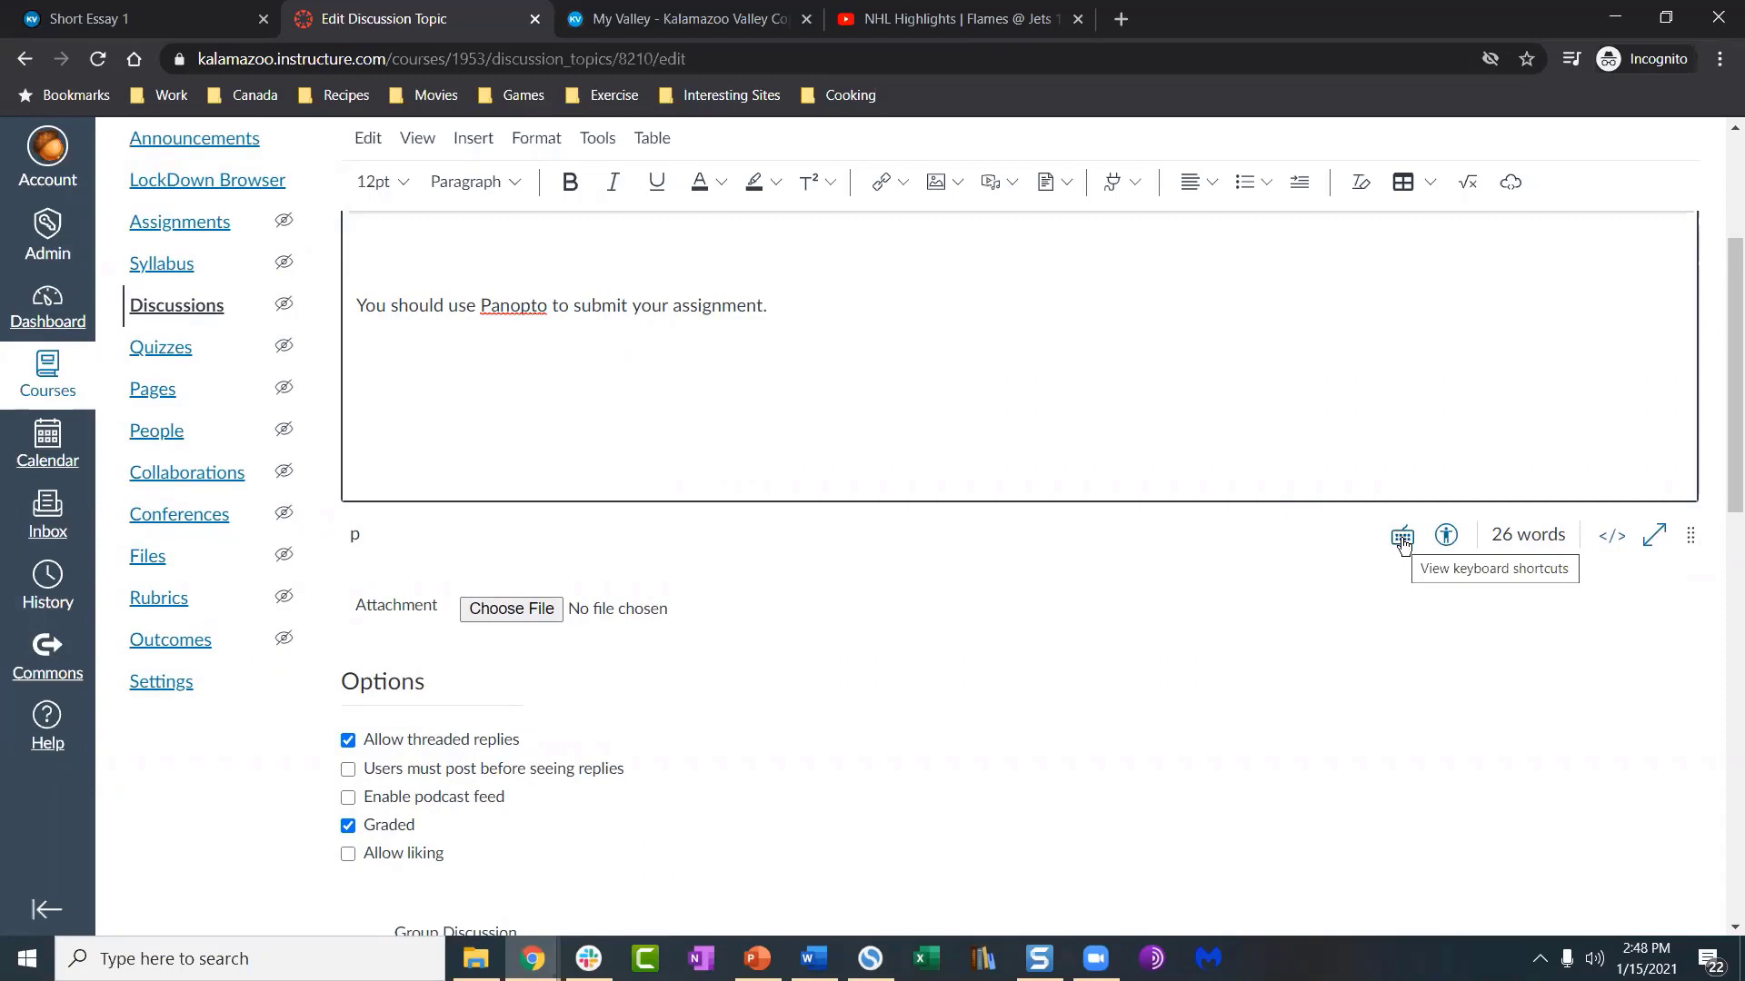
left_click(1400, 545)
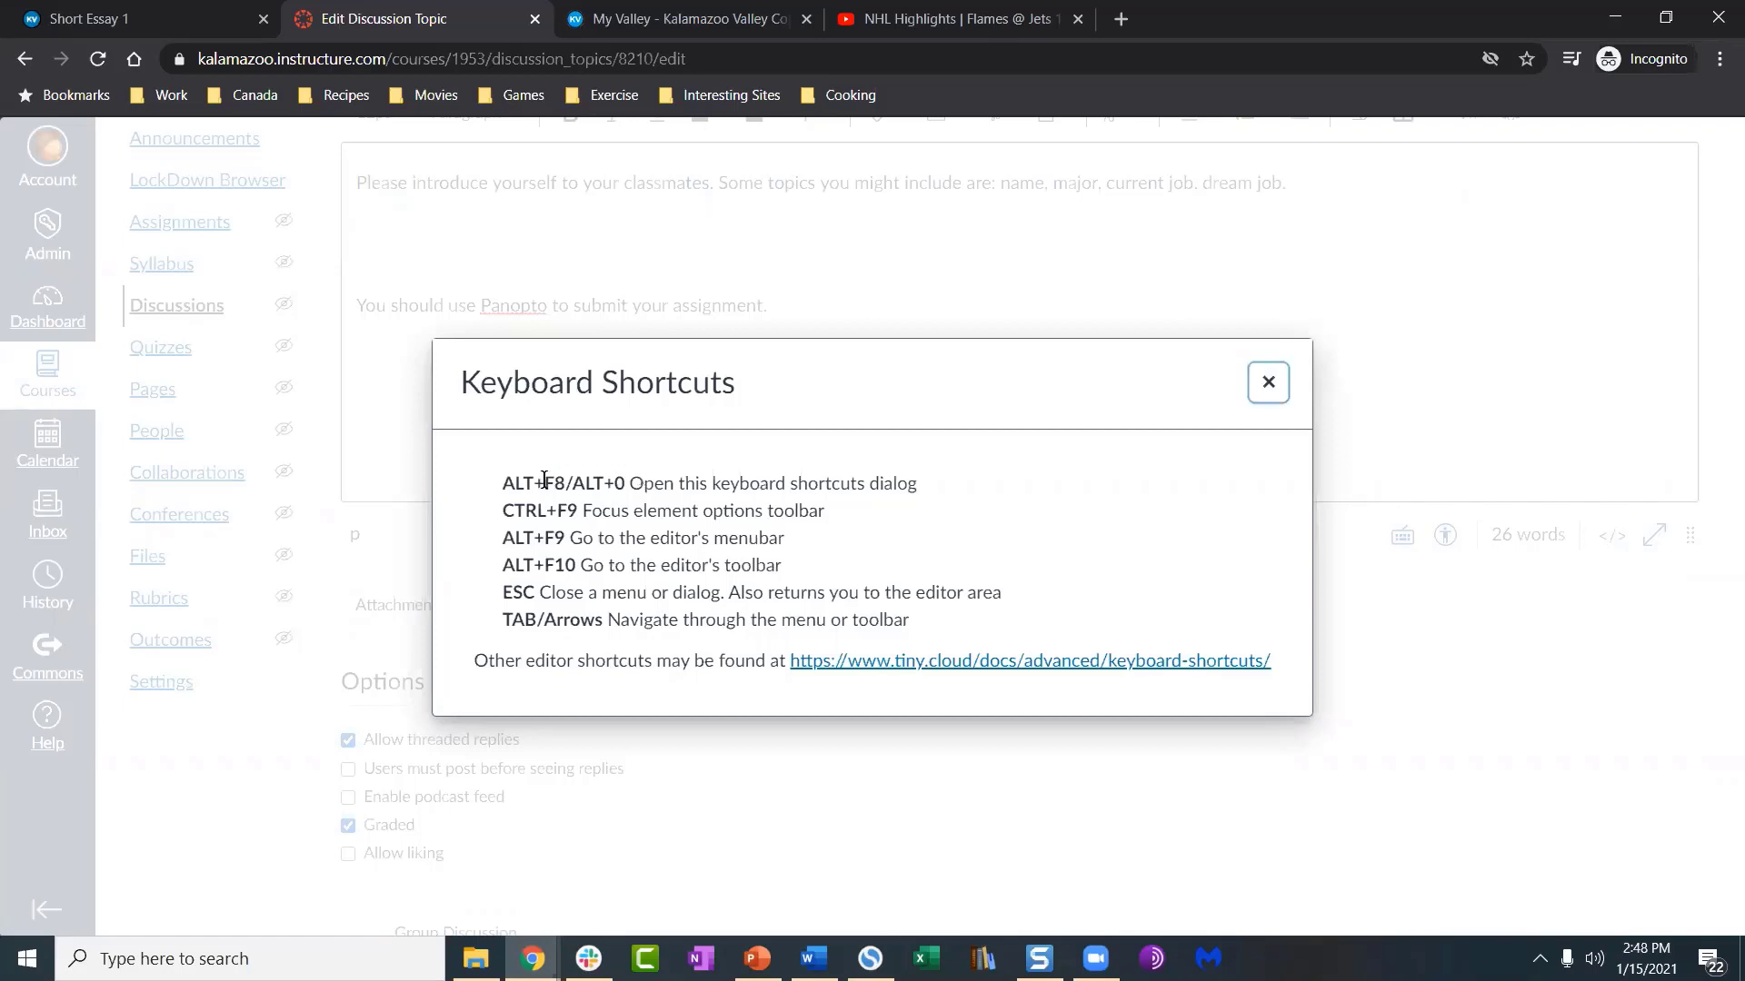
left_click_drag(544, 482, 861, 595)
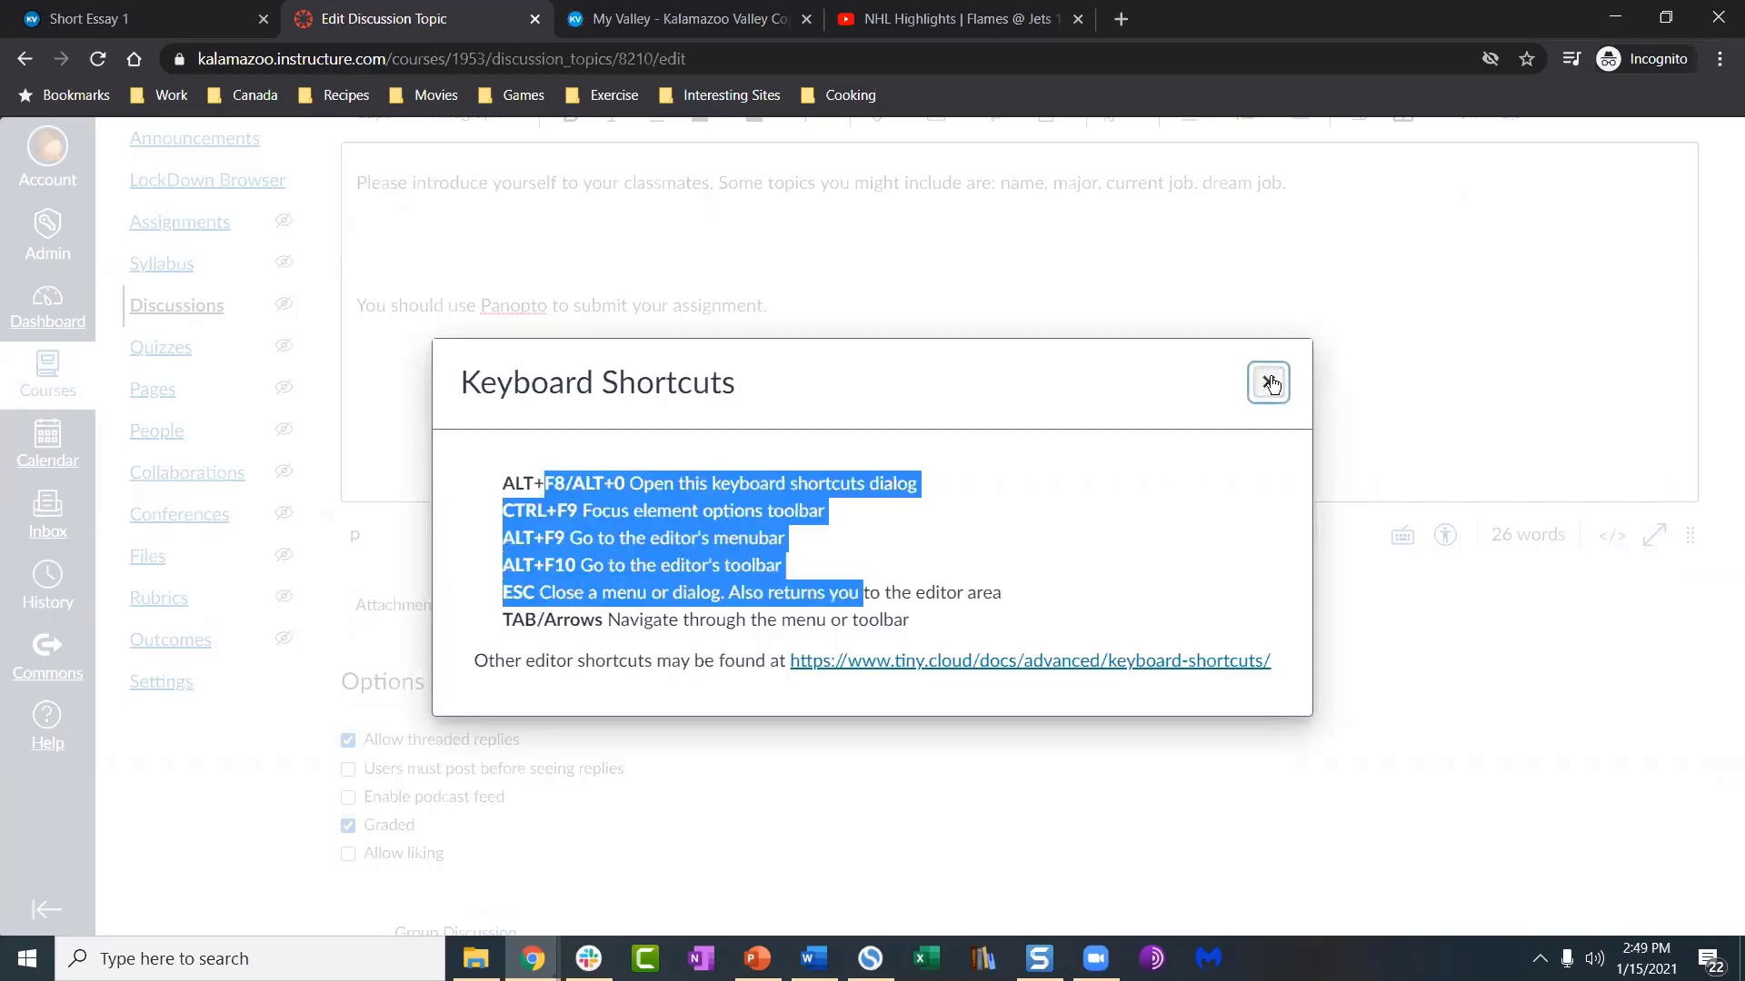
left_click(1268, 381)
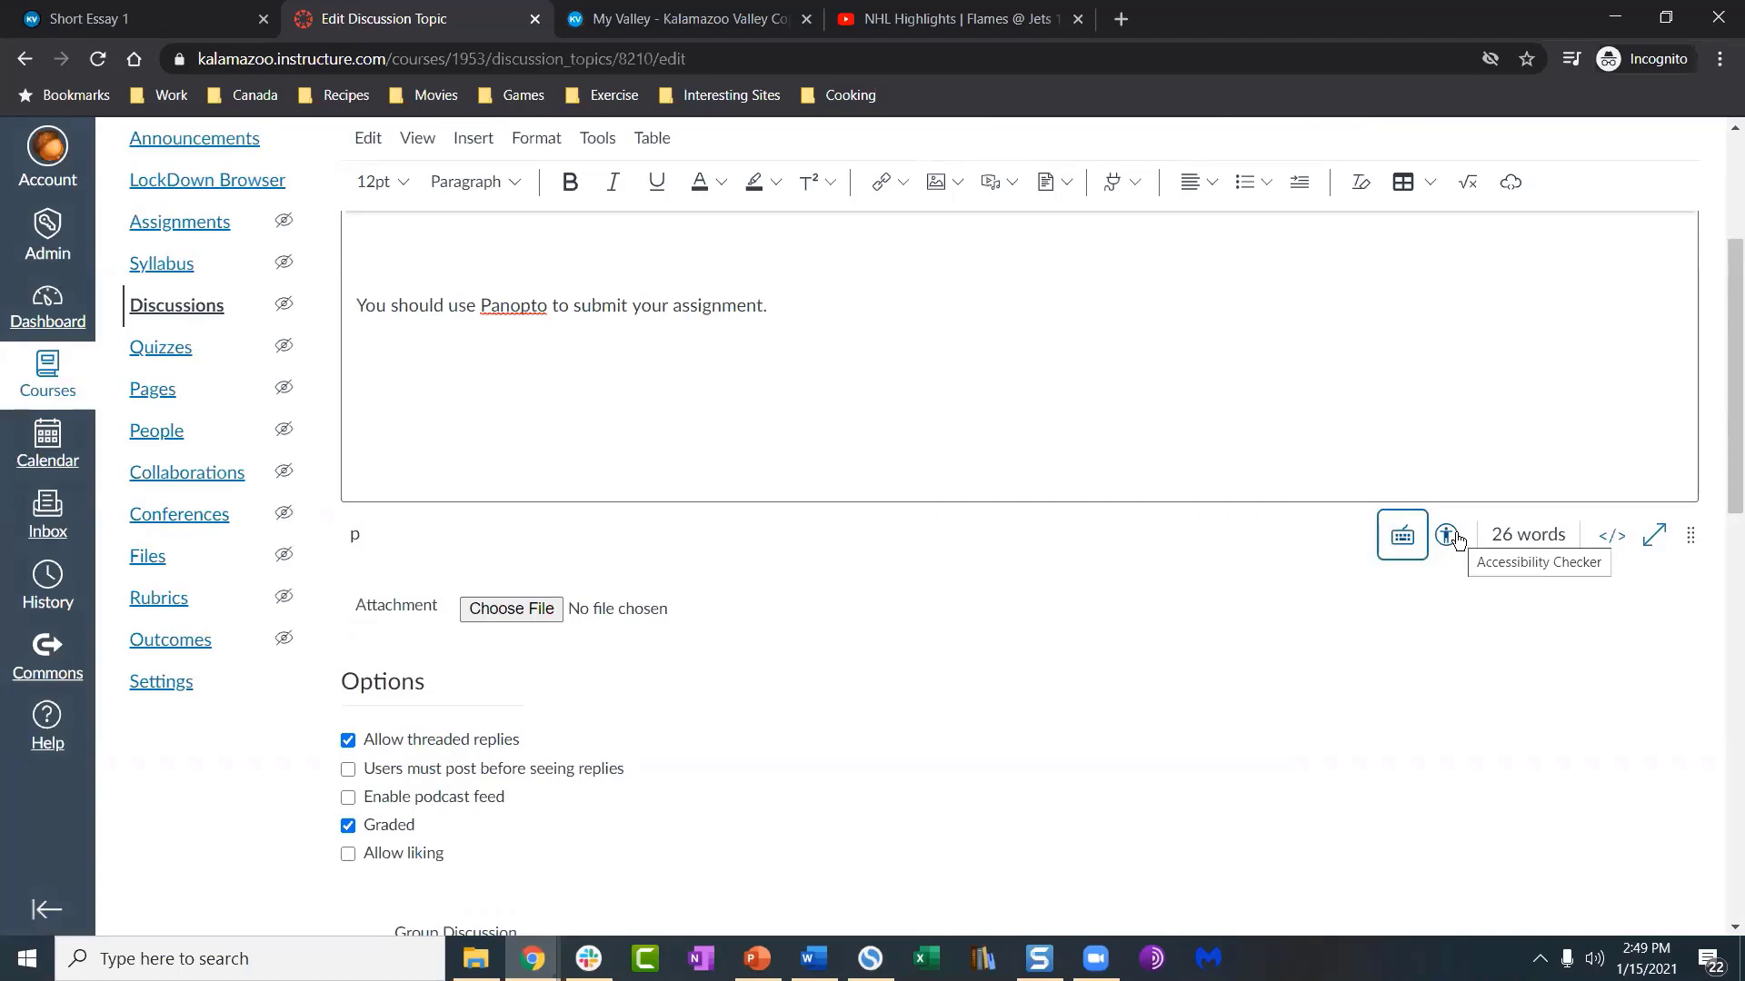
Step: Select the whole description, view its HTML source and return to the rich text view
left_click_drag(1110, 452, 343, 291)
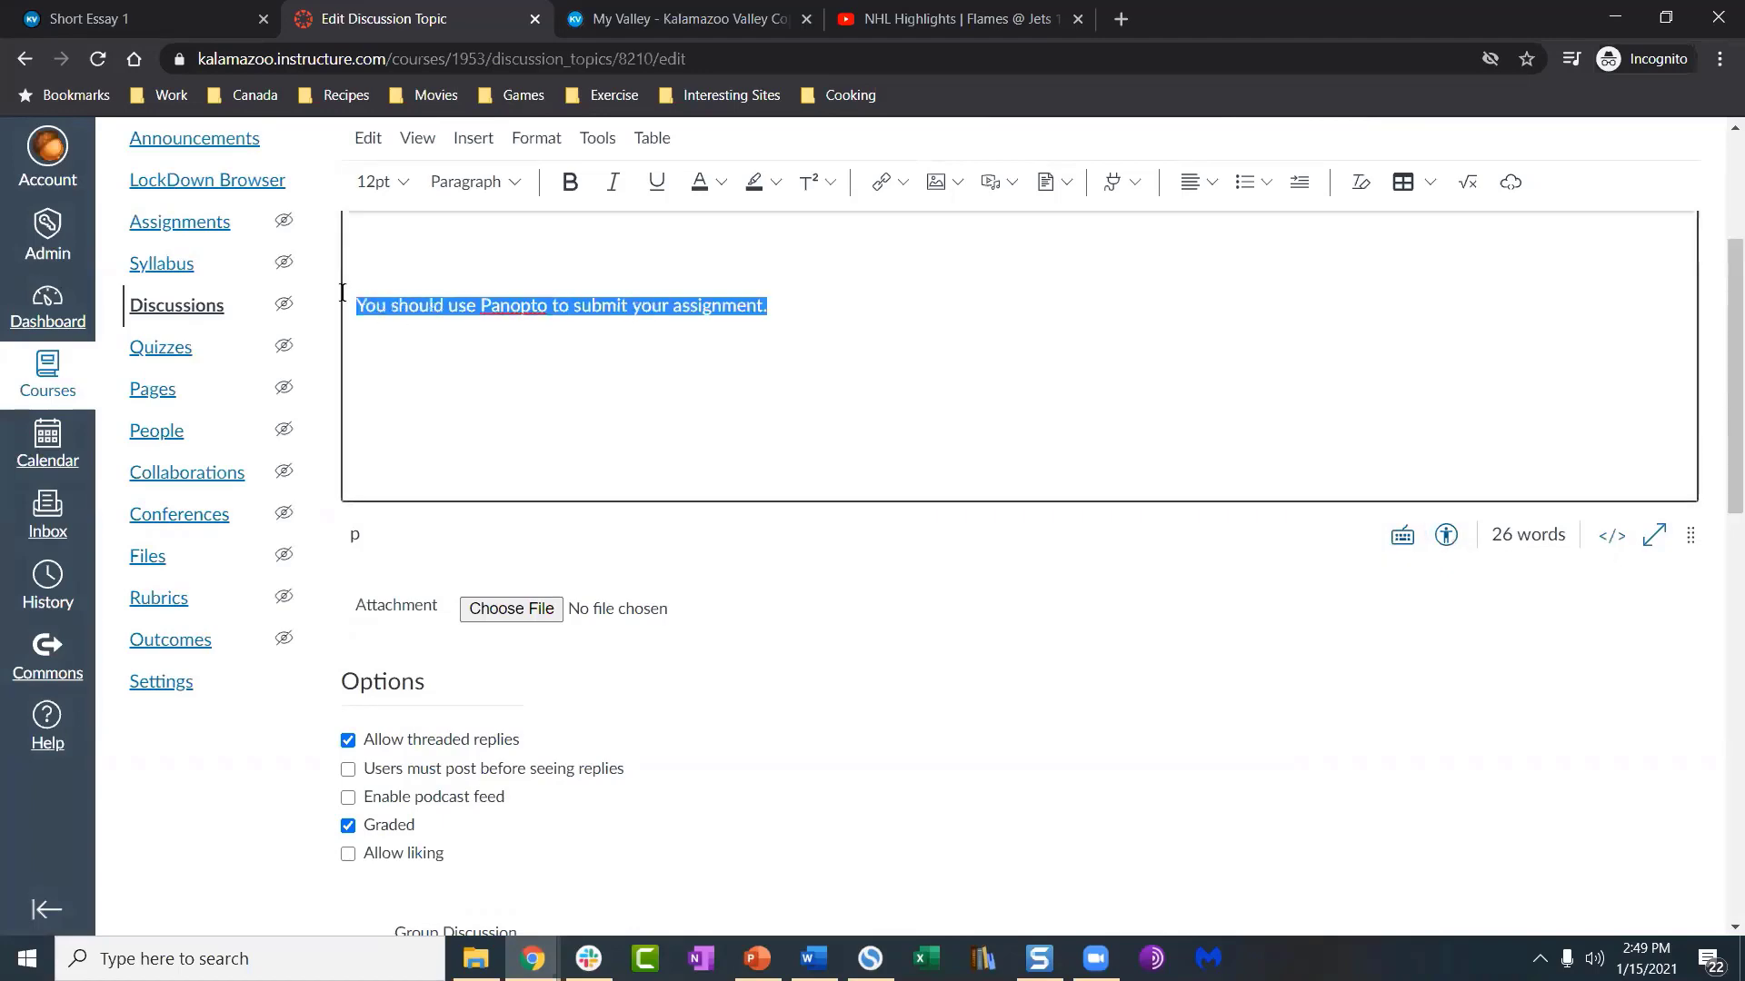
scroll(772, 409, "up", 3)
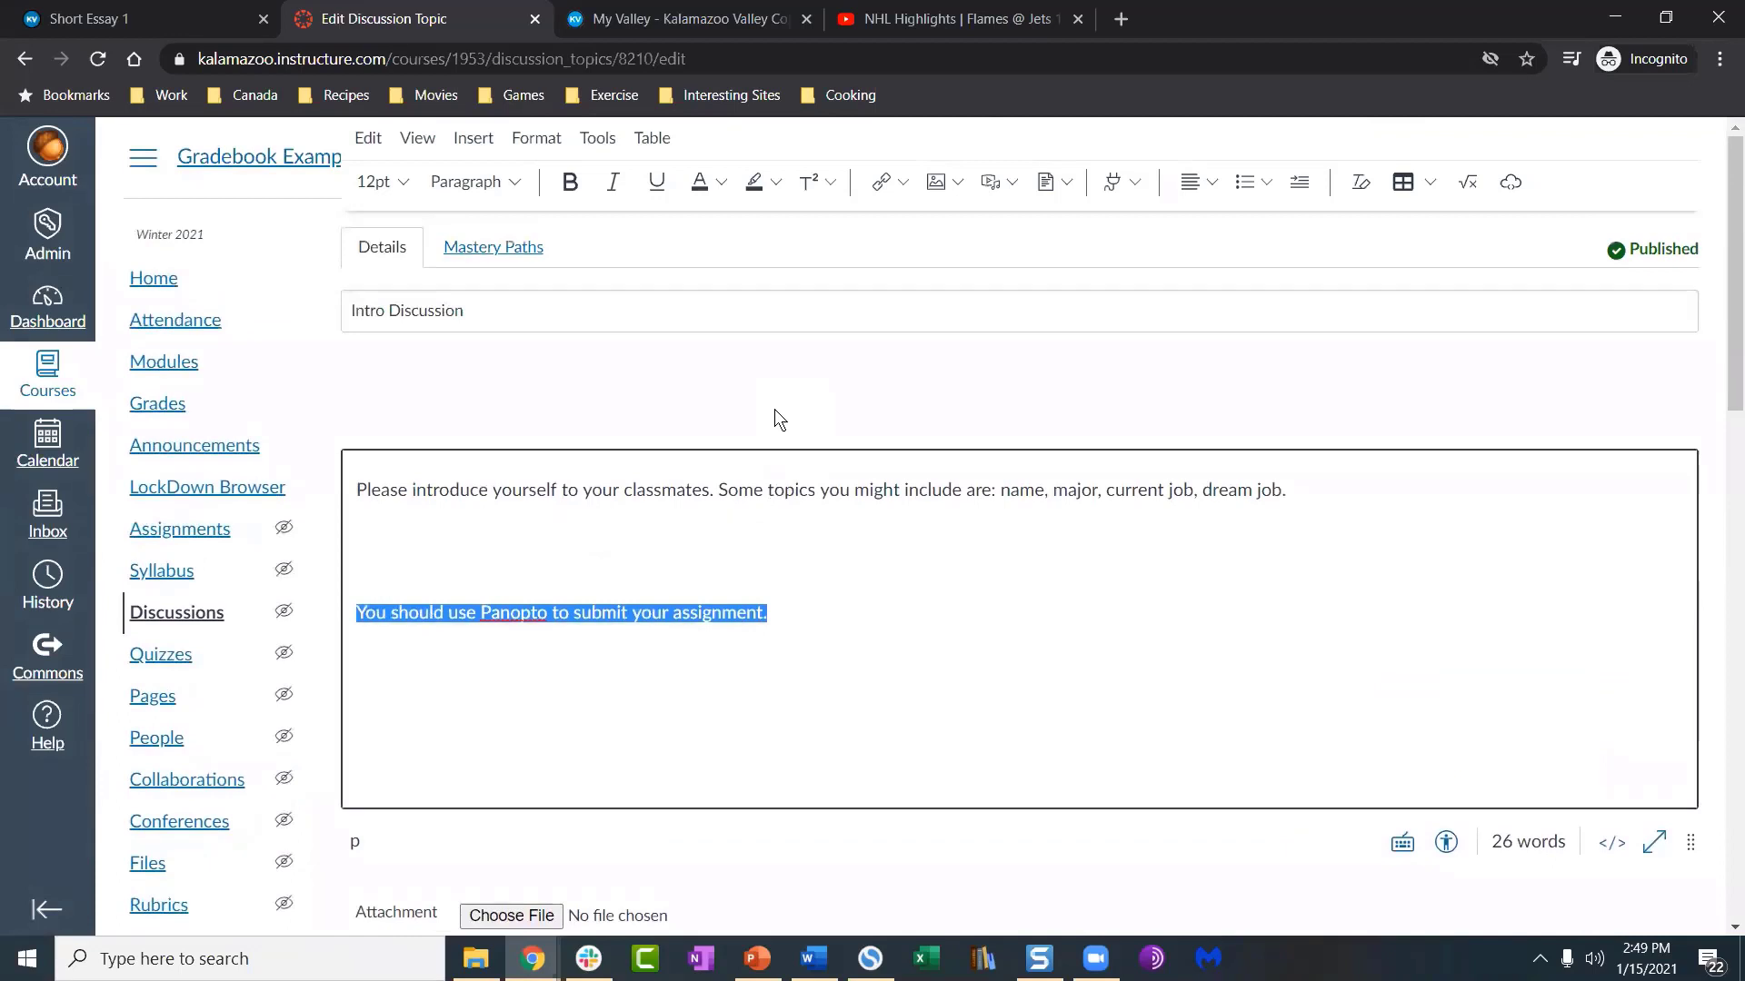
key("shift+Up")
key("shift+Up")
key("shift+Up")
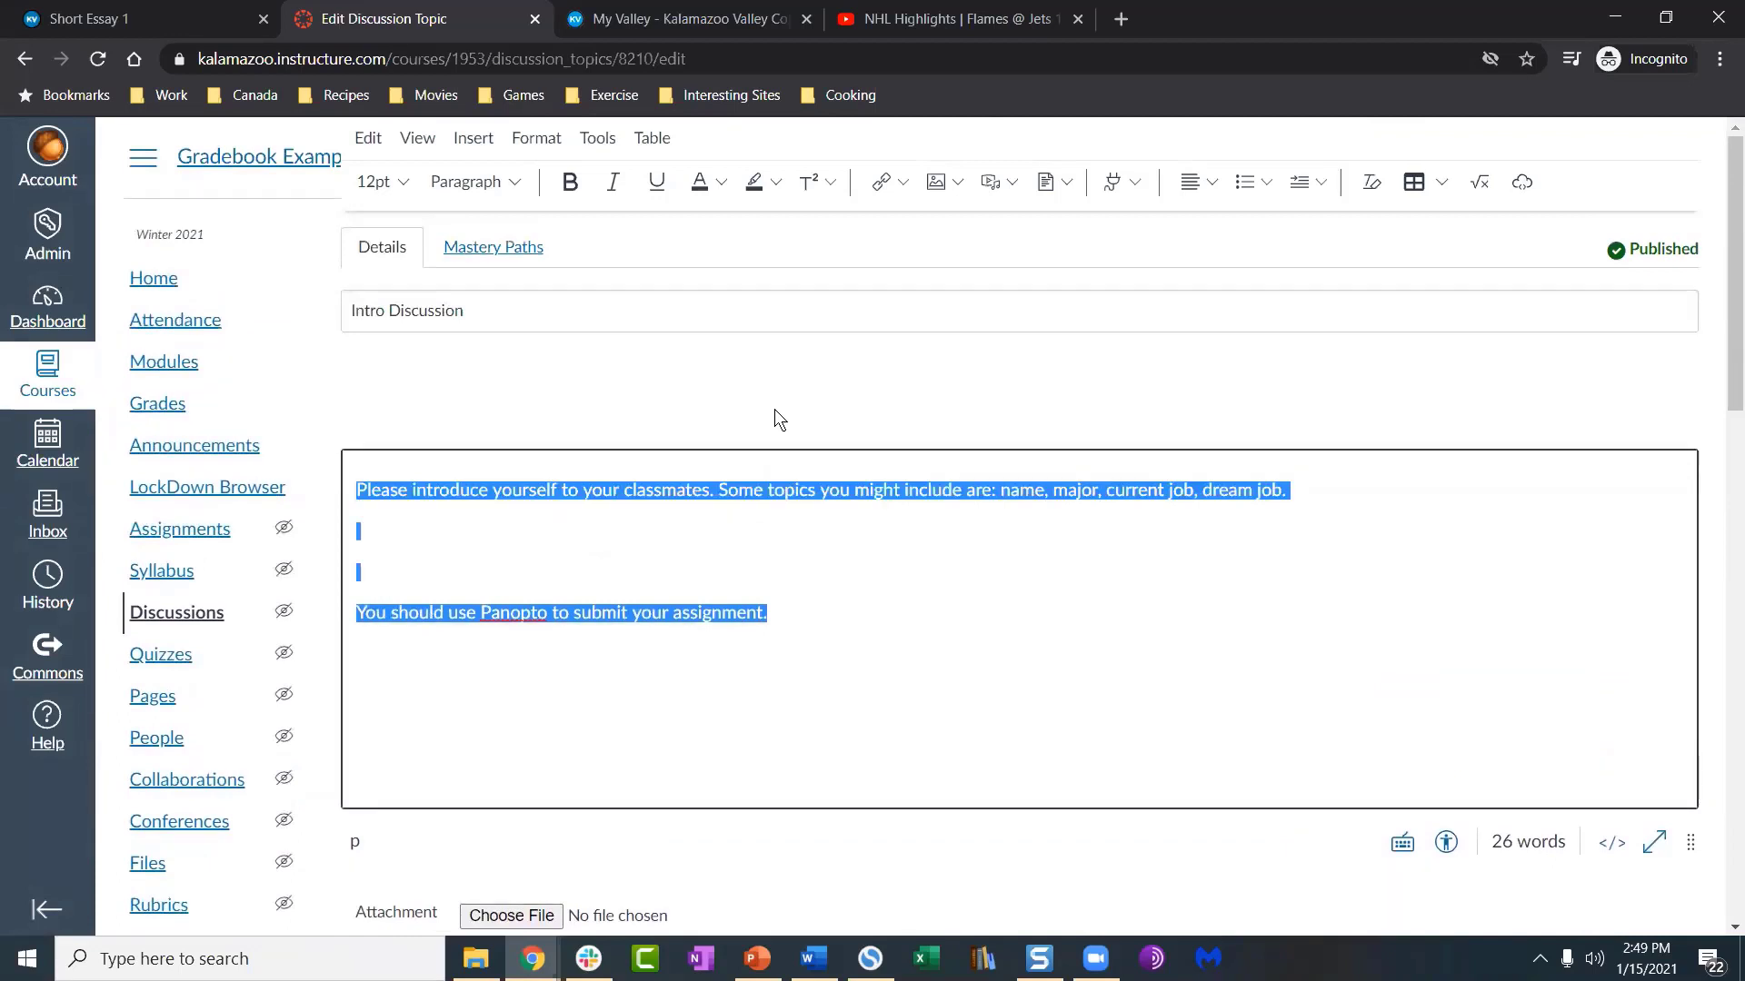
left_click(1613, 844)
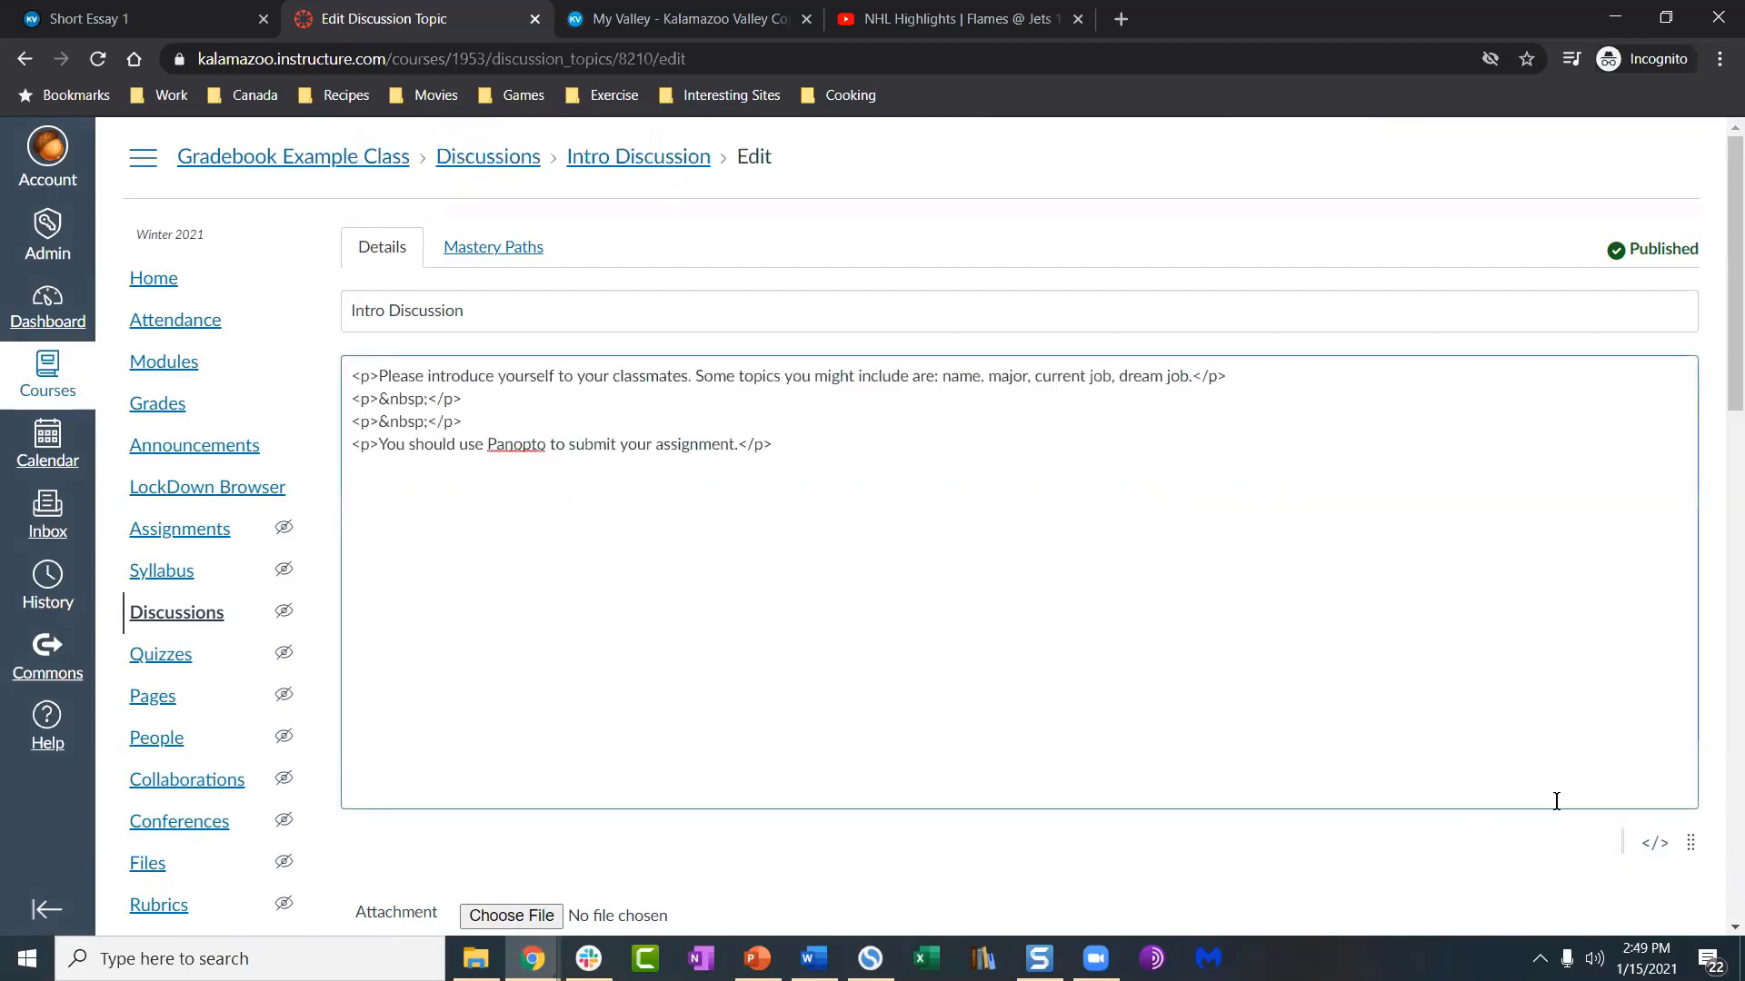
left_click(1653, 842)
Step: Shorten the description editor's box, and reload the edit page to discard the unsaved changes
left_click(842, 536)
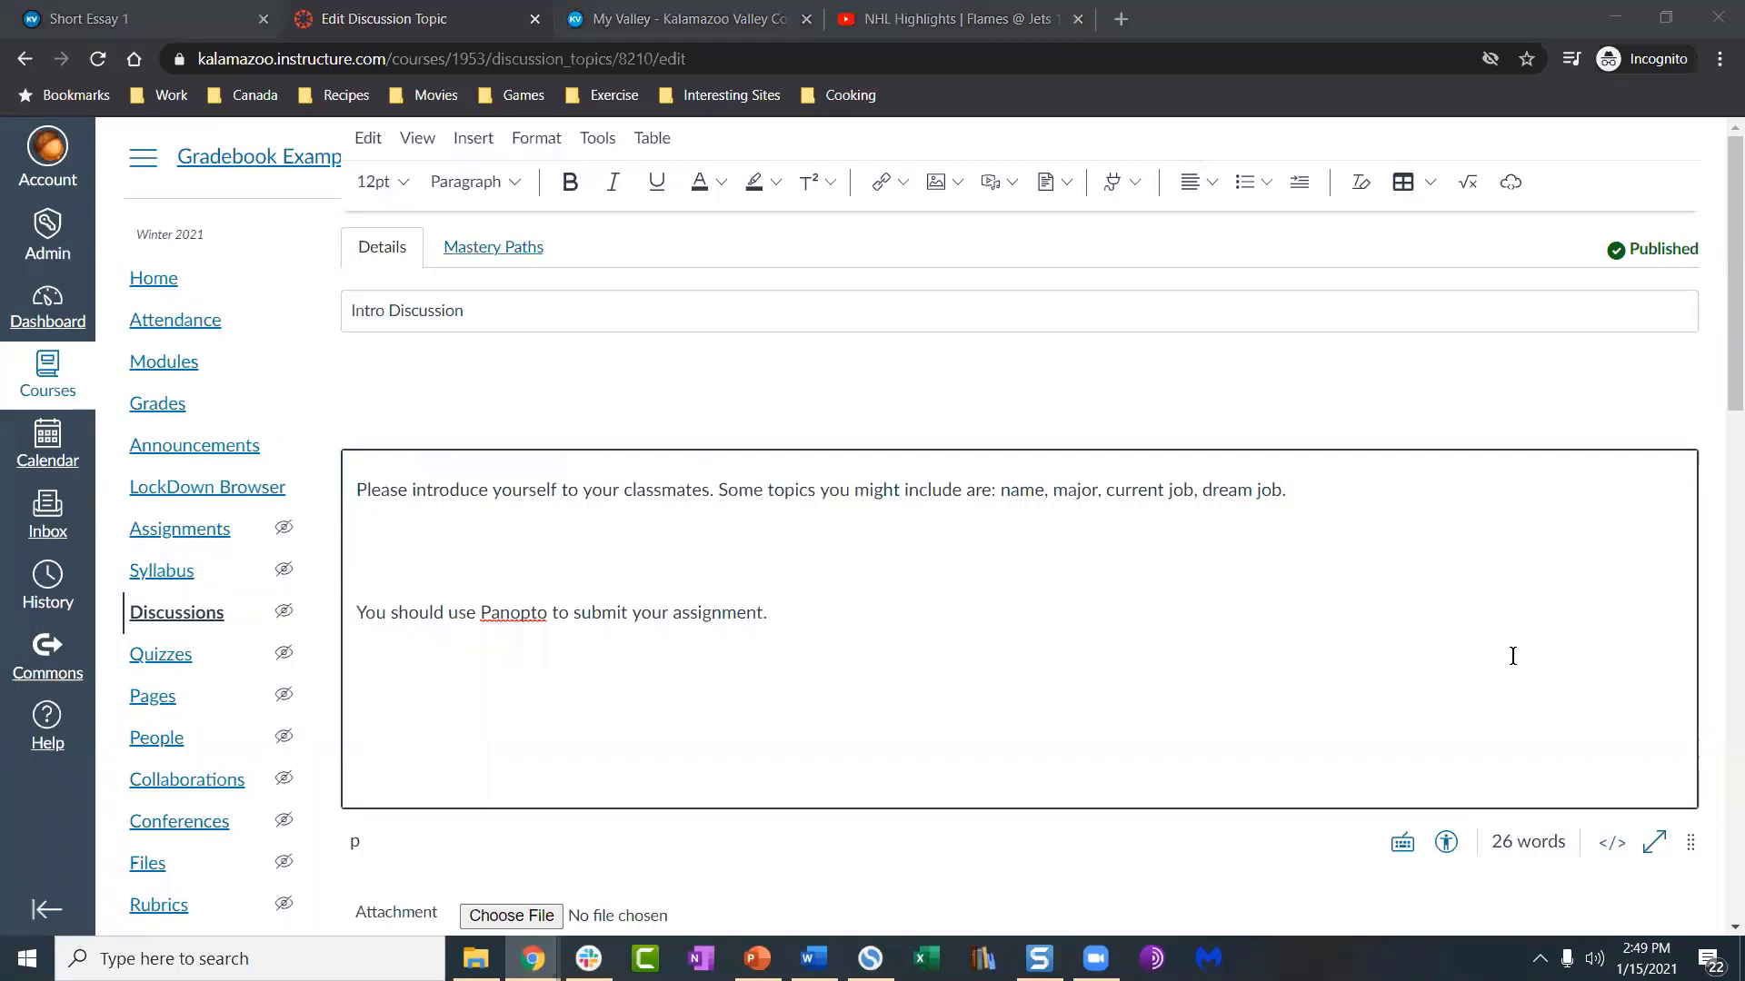
left_click_drag(1693, 834, 1690, 710)
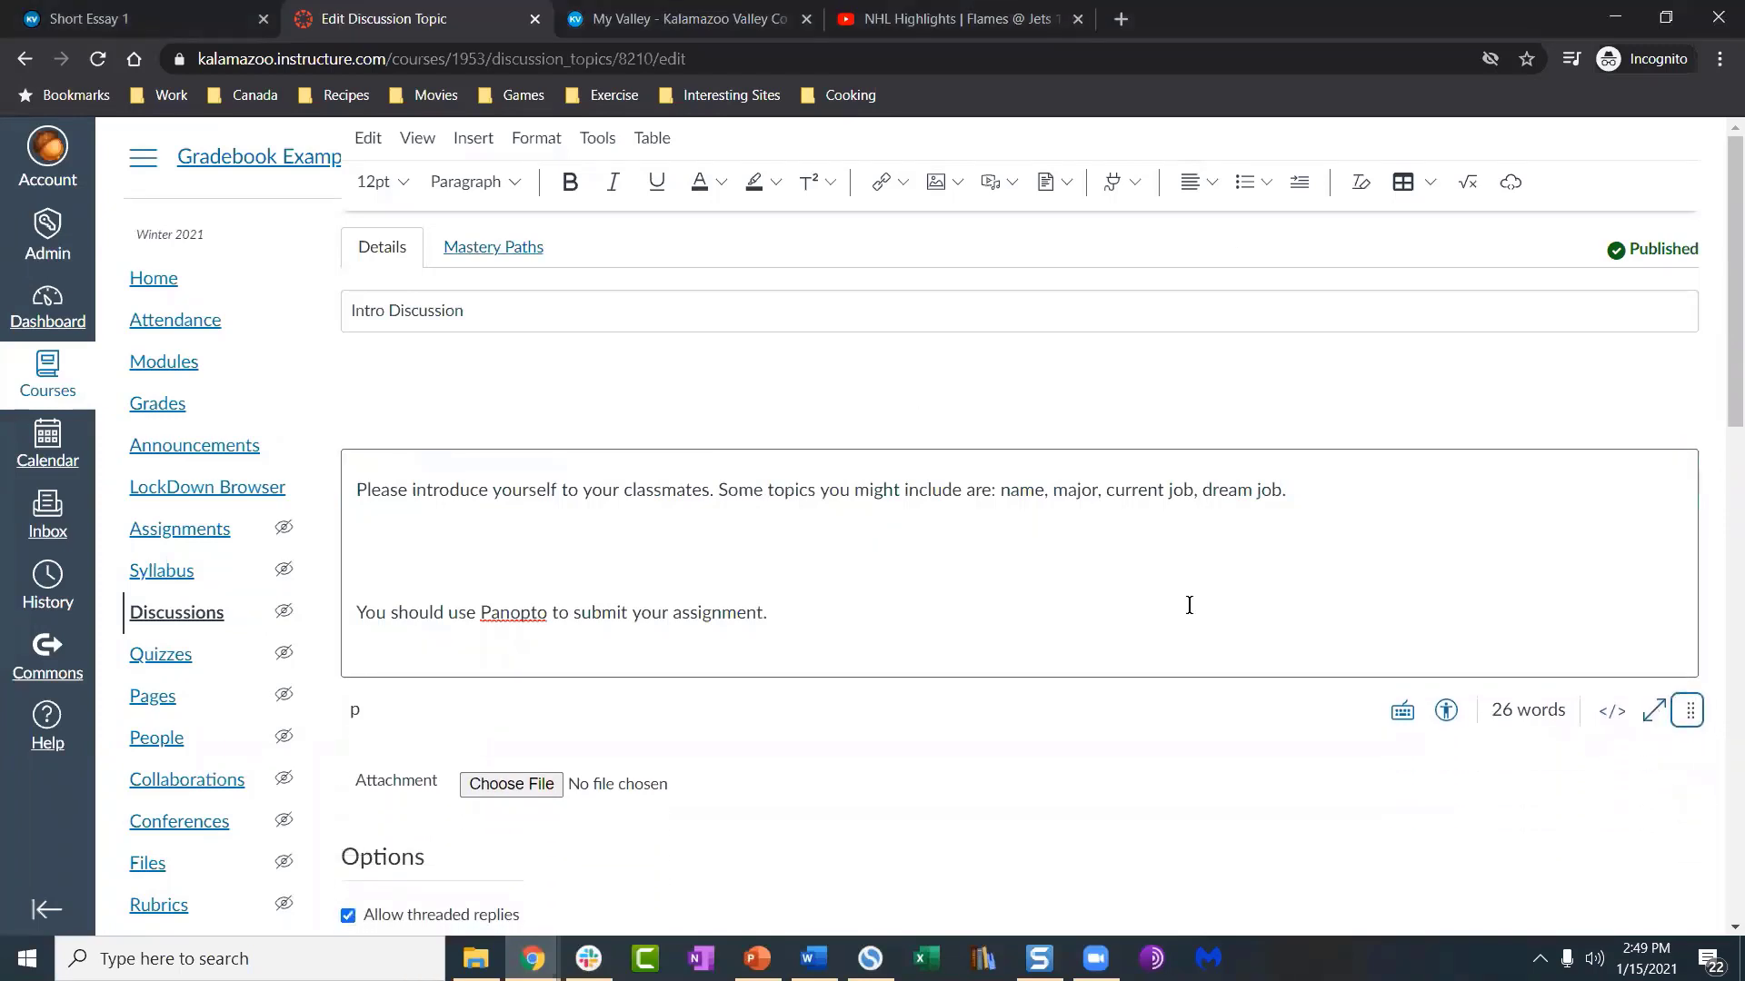
right_click(836, 405)
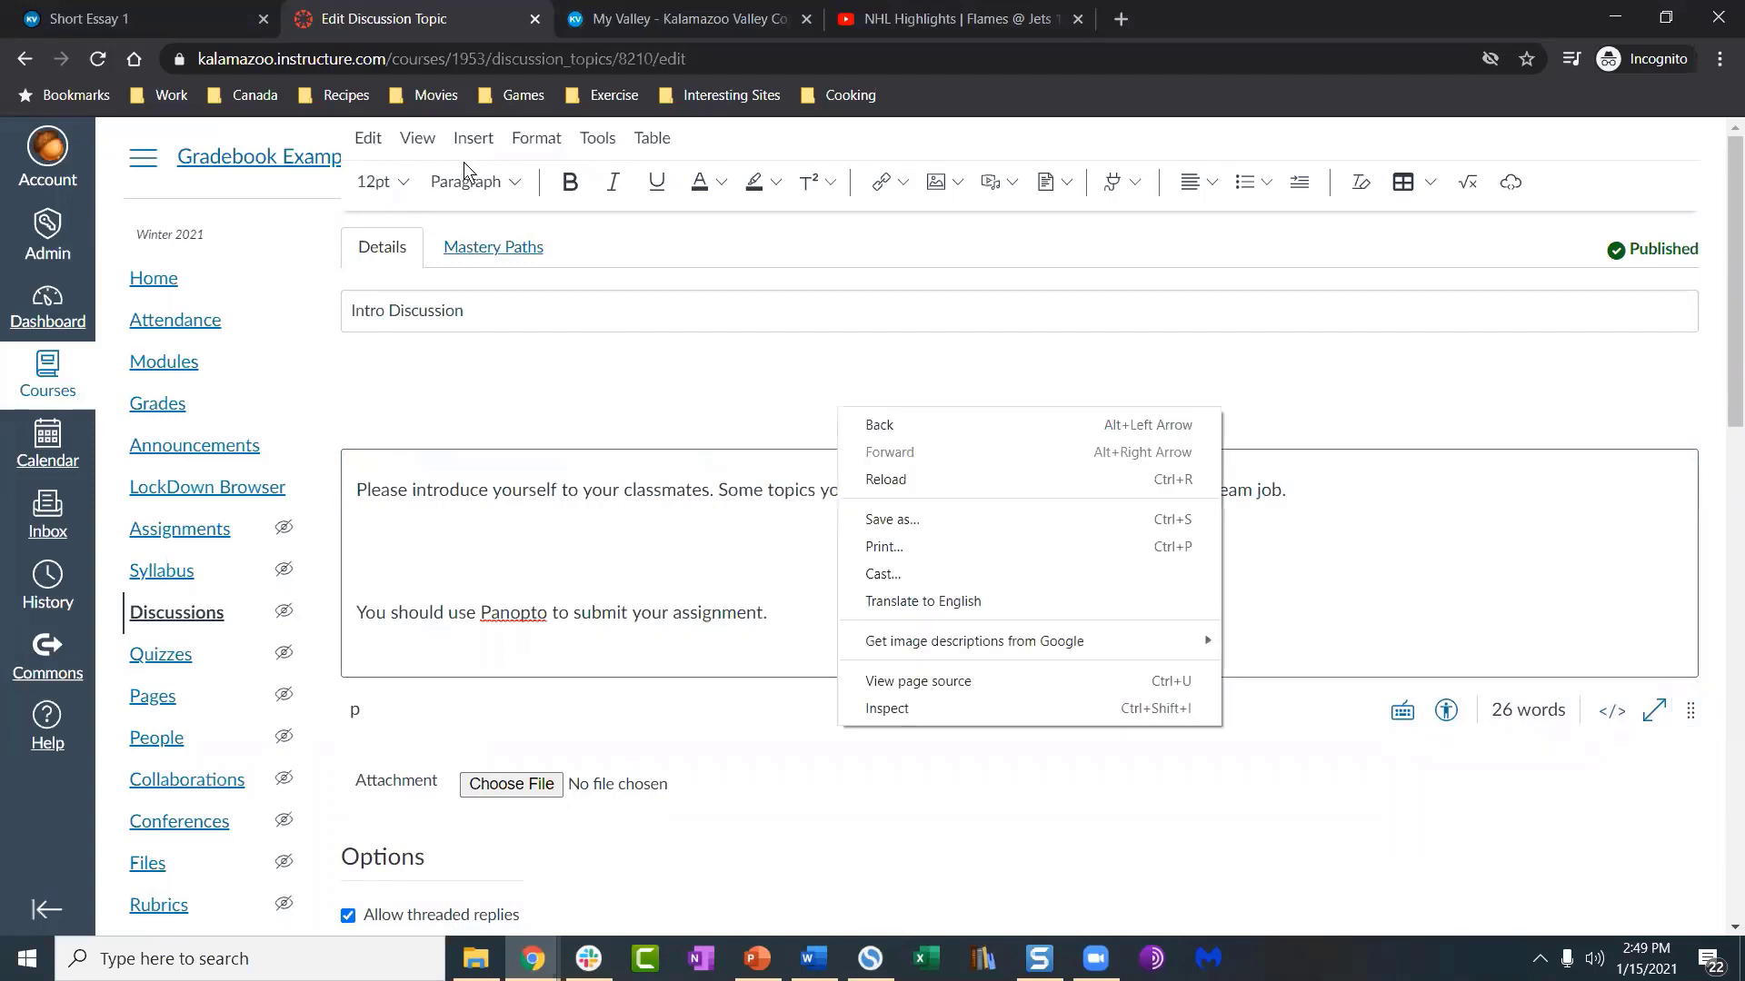
left_click(951, 479)
left_click(981, 202)
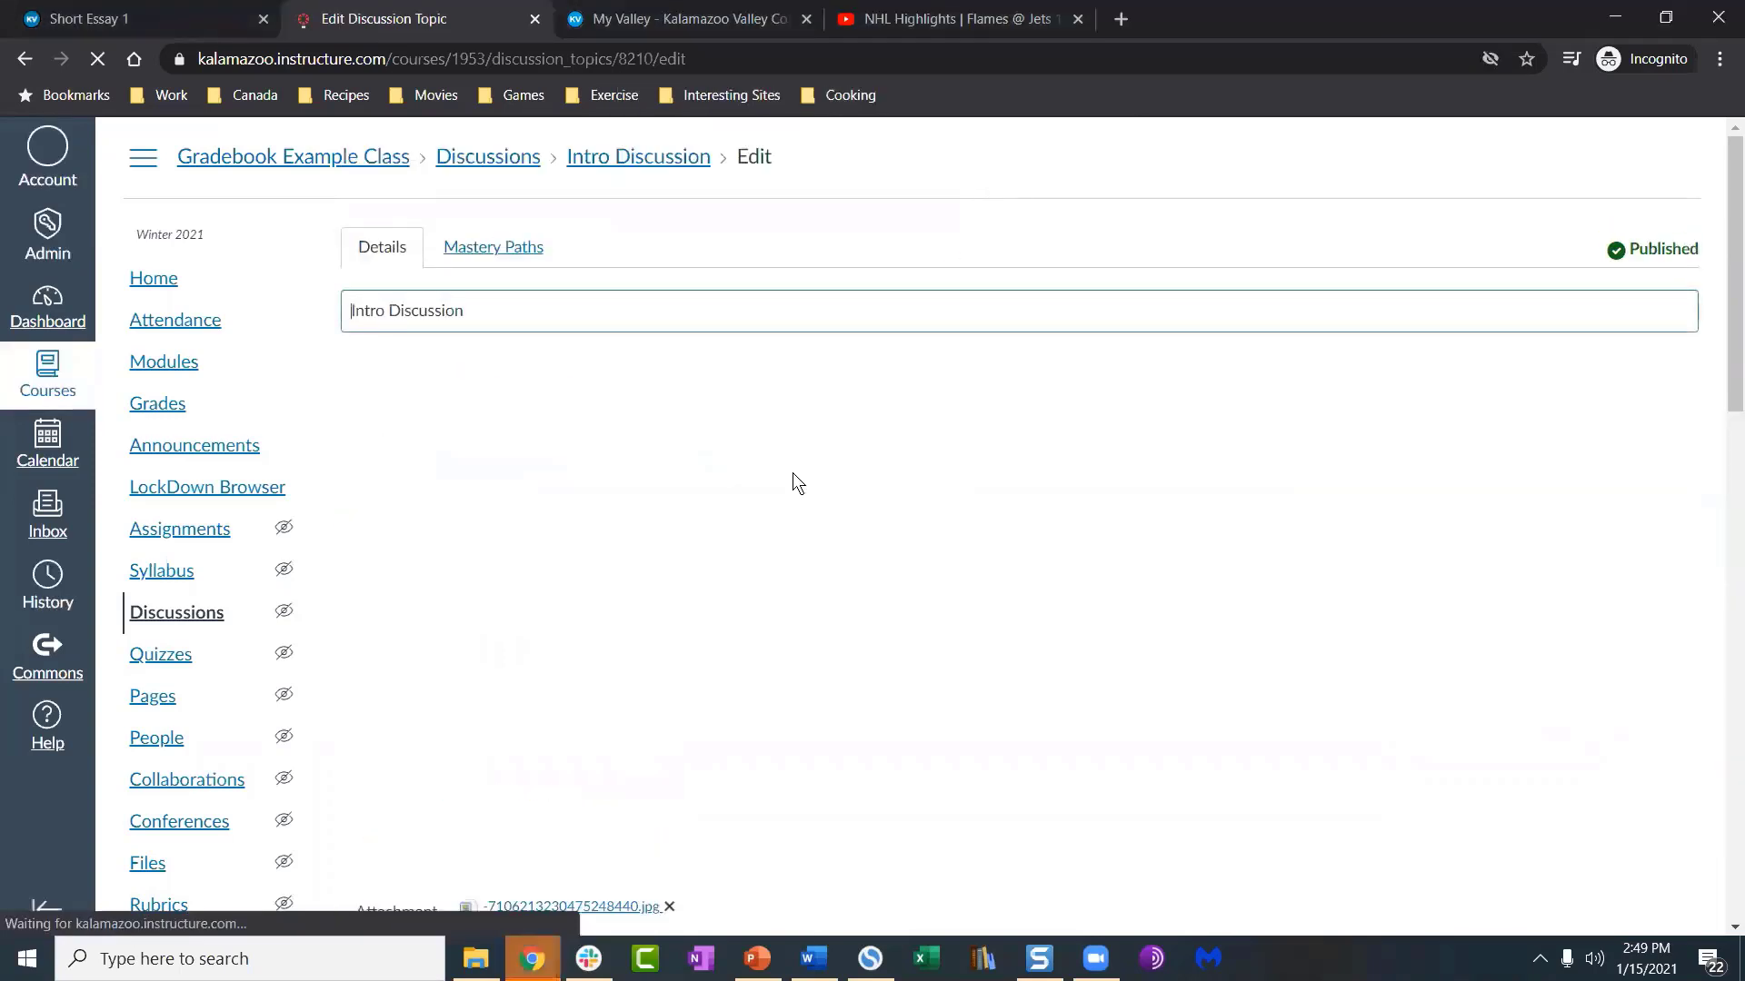
Step: Give the first paragraph of the description gray text on a dark navy highlight to produce poor contrast
left_click(718, 521)
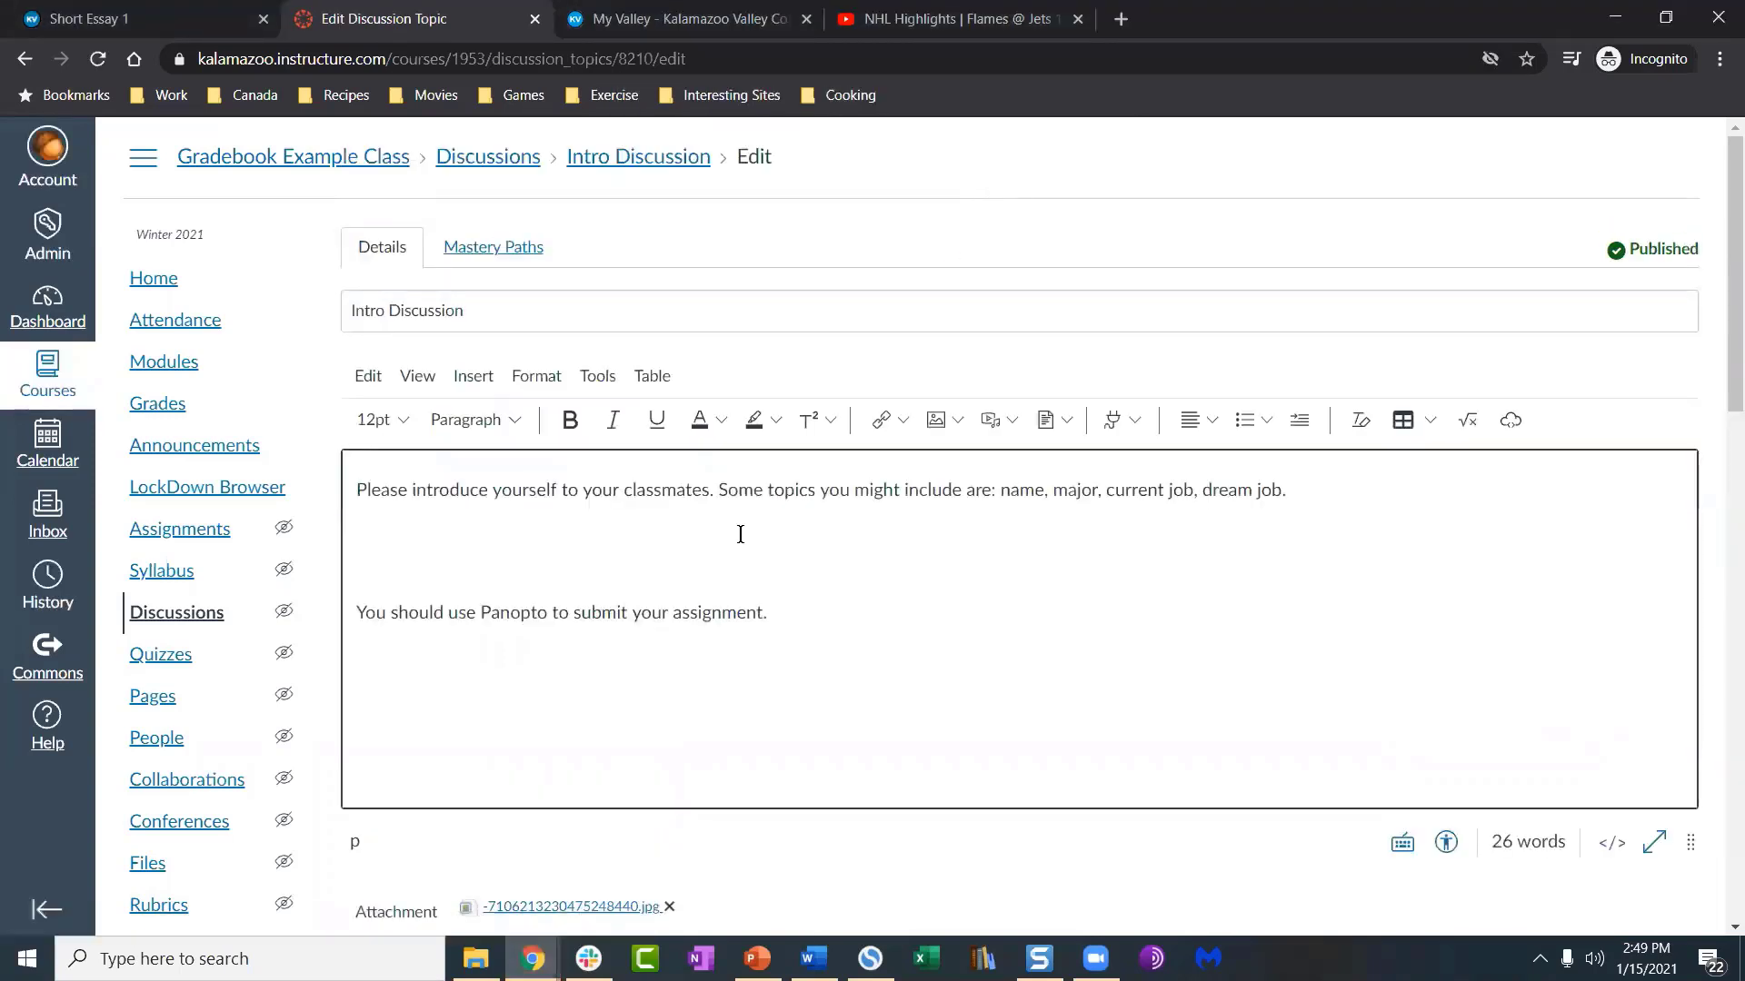
left_click_drag(397, 518, 340, 478)
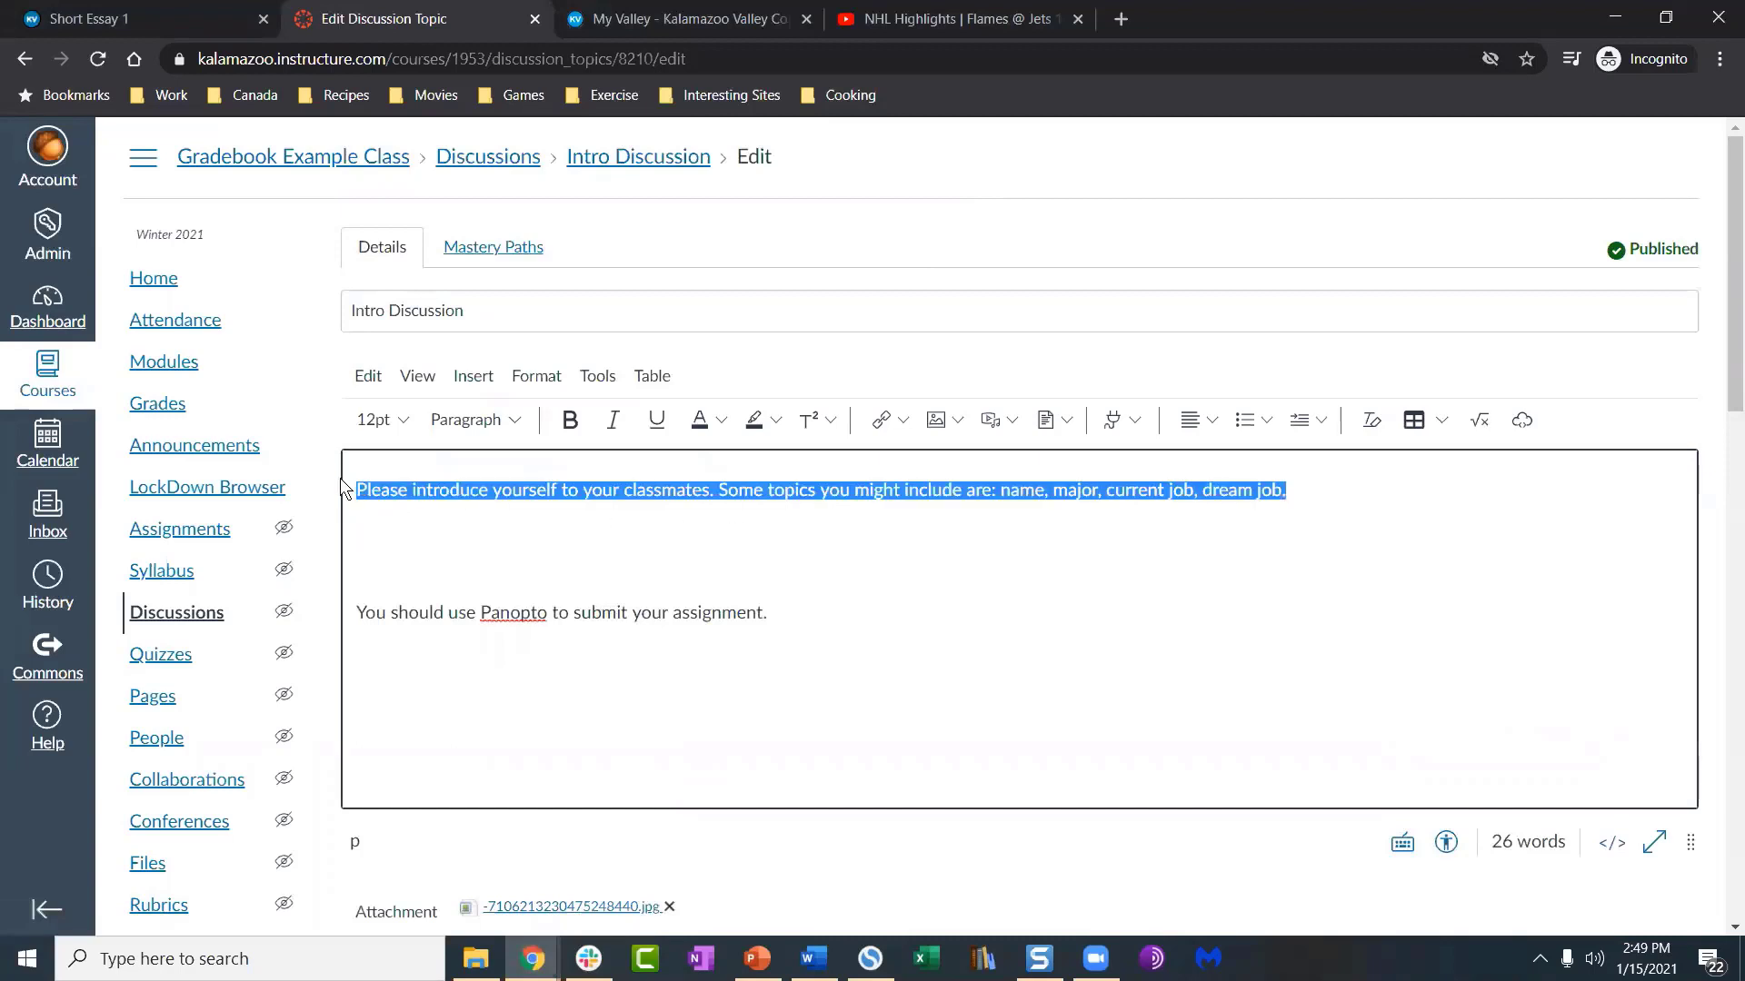
left_click(723, 422)
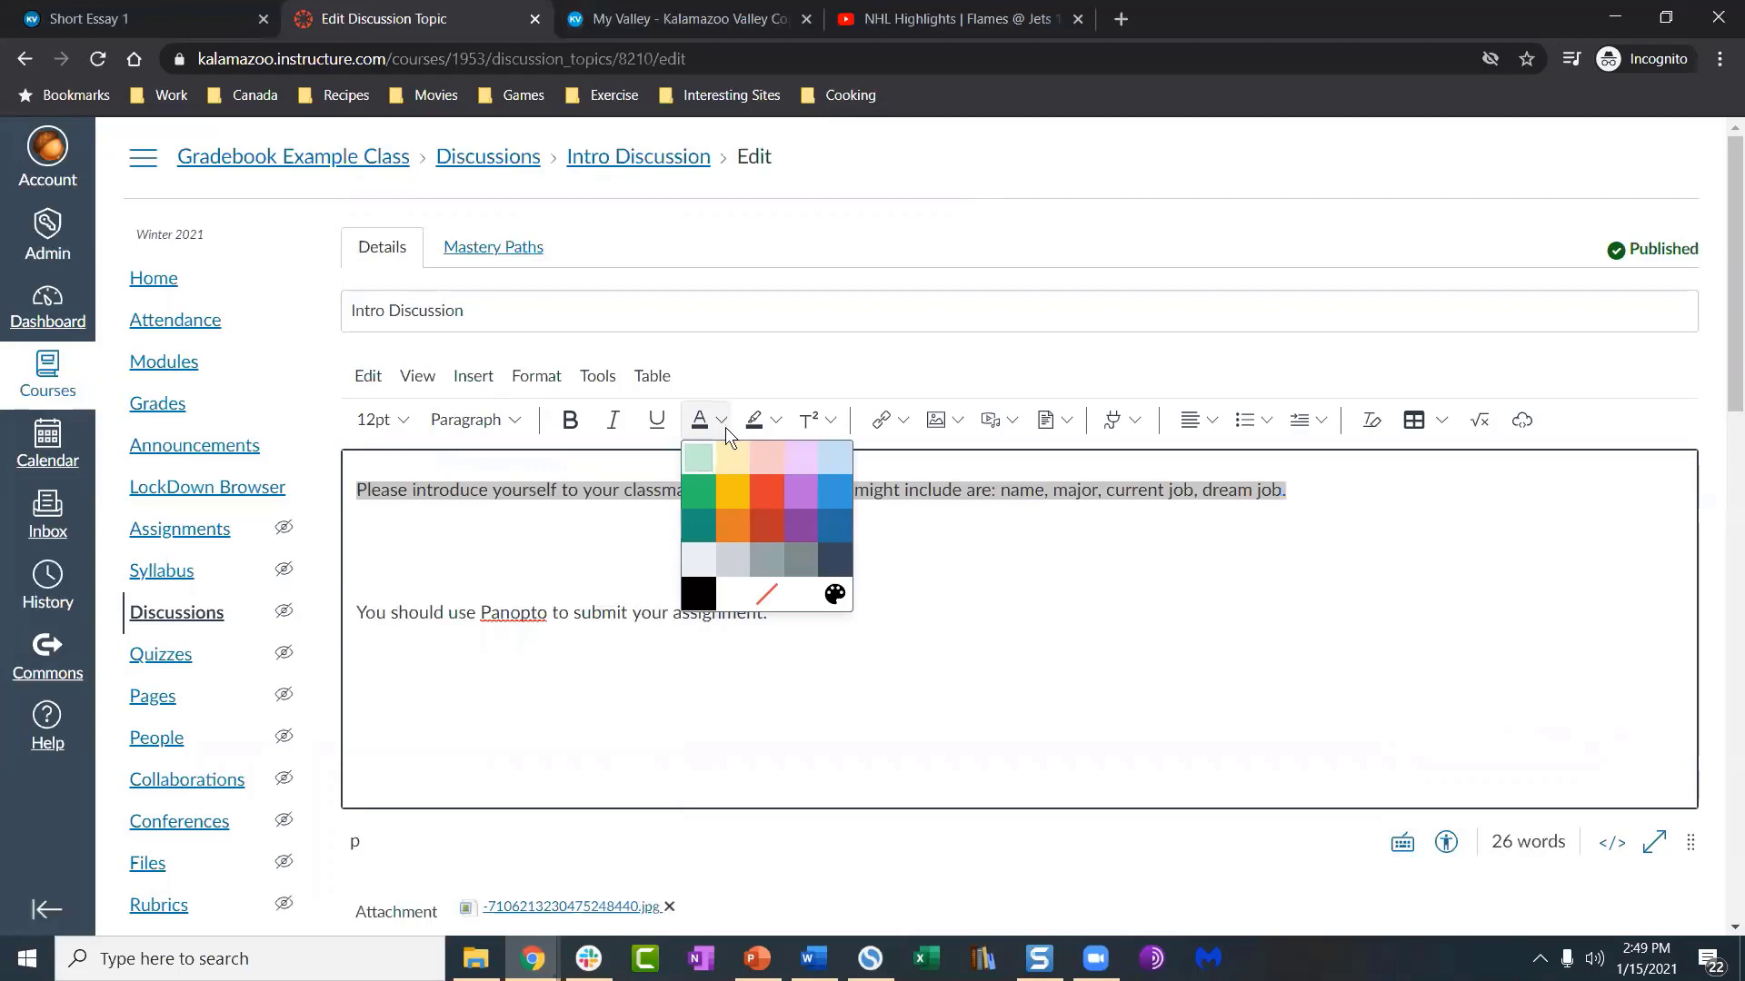
left_click(796, 562)
left_click(776, 420)
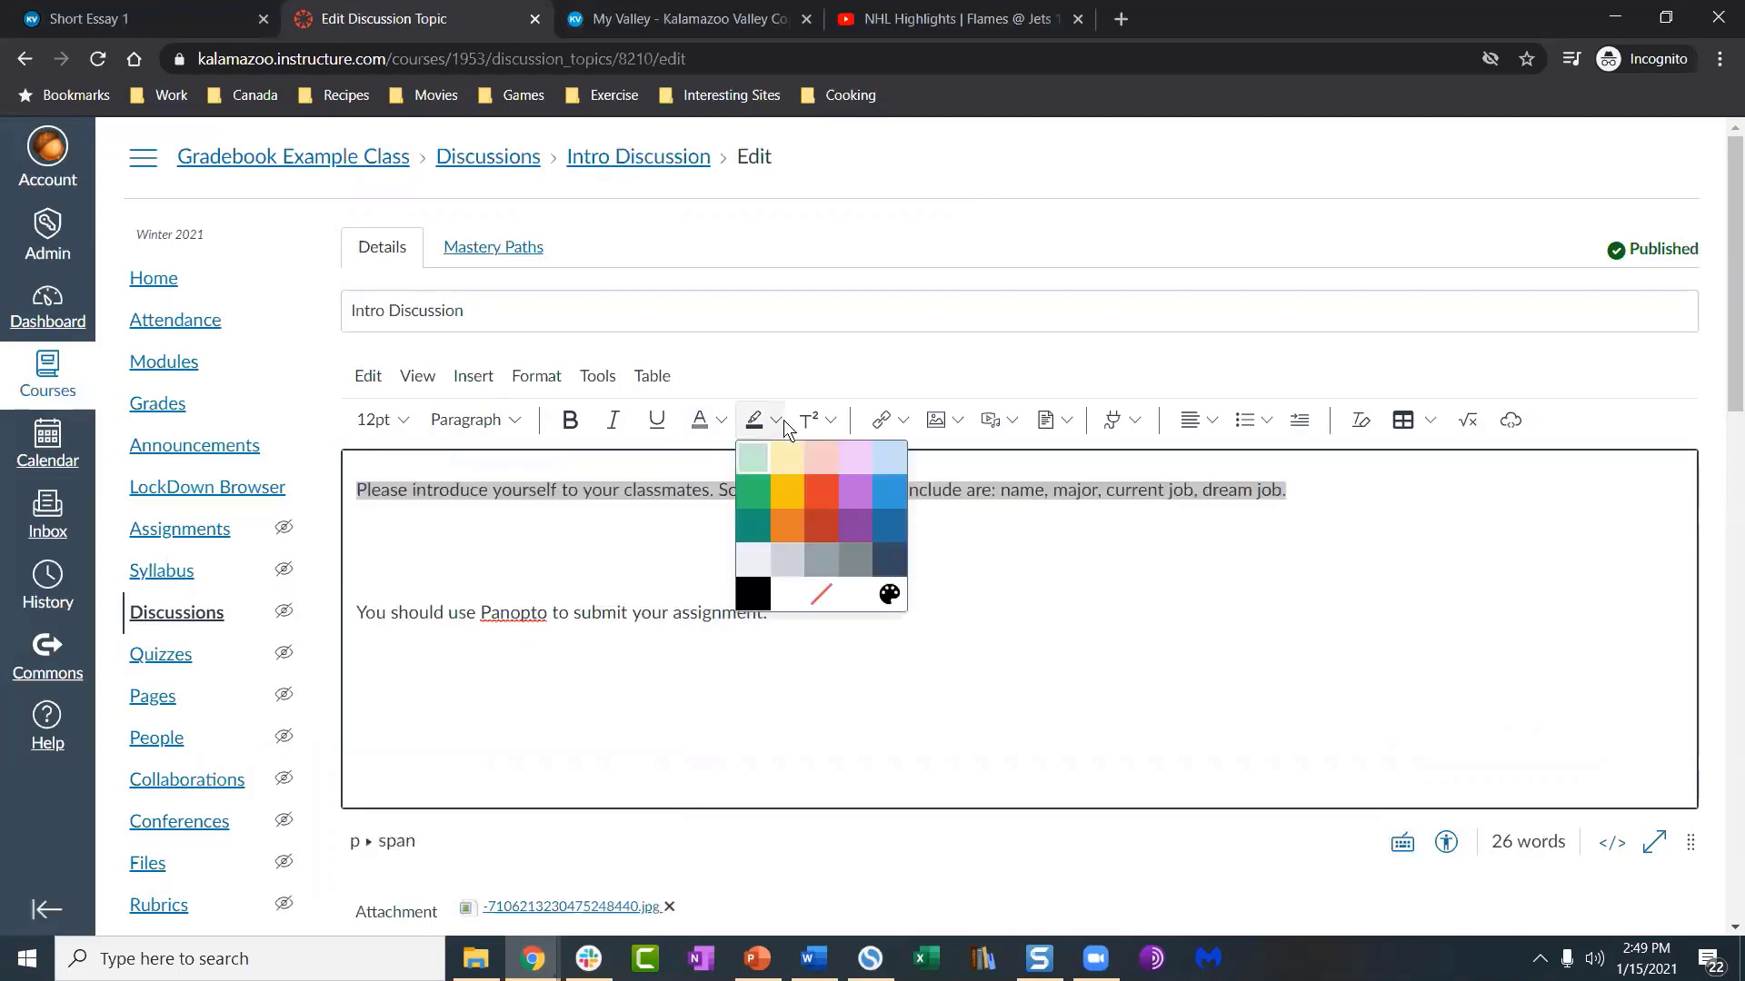
left_click(888, 561)
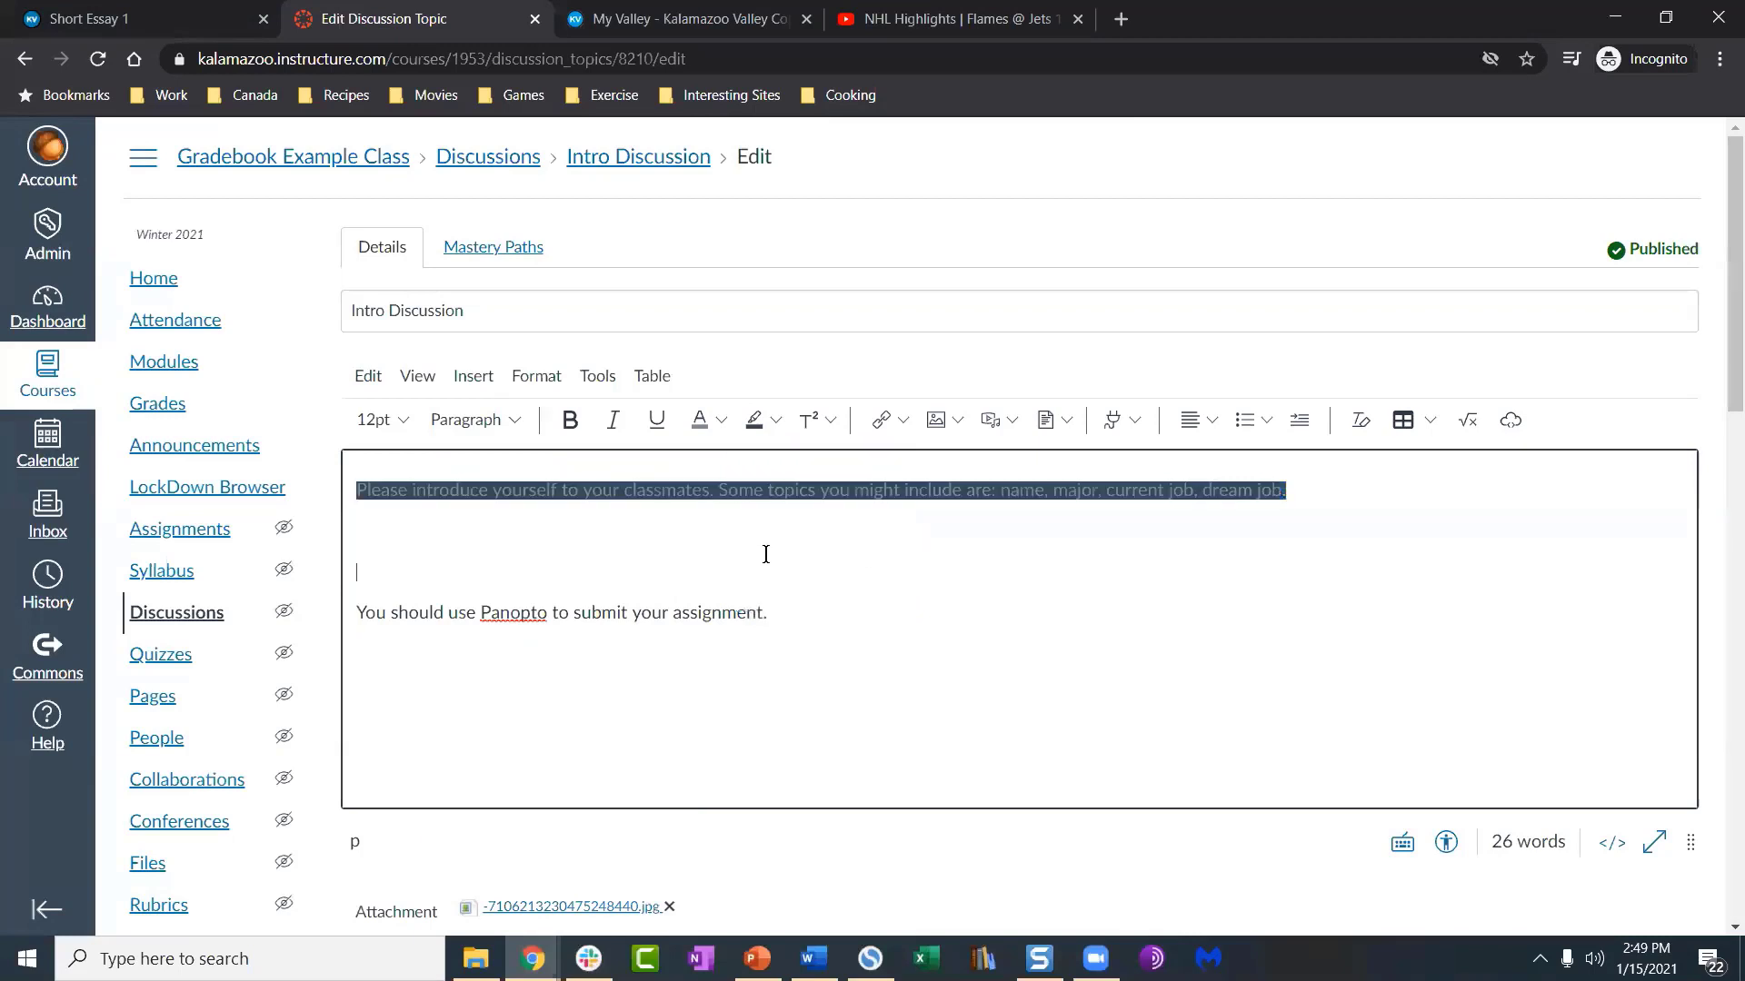
left_click_drag(806, 491, 716, 505)
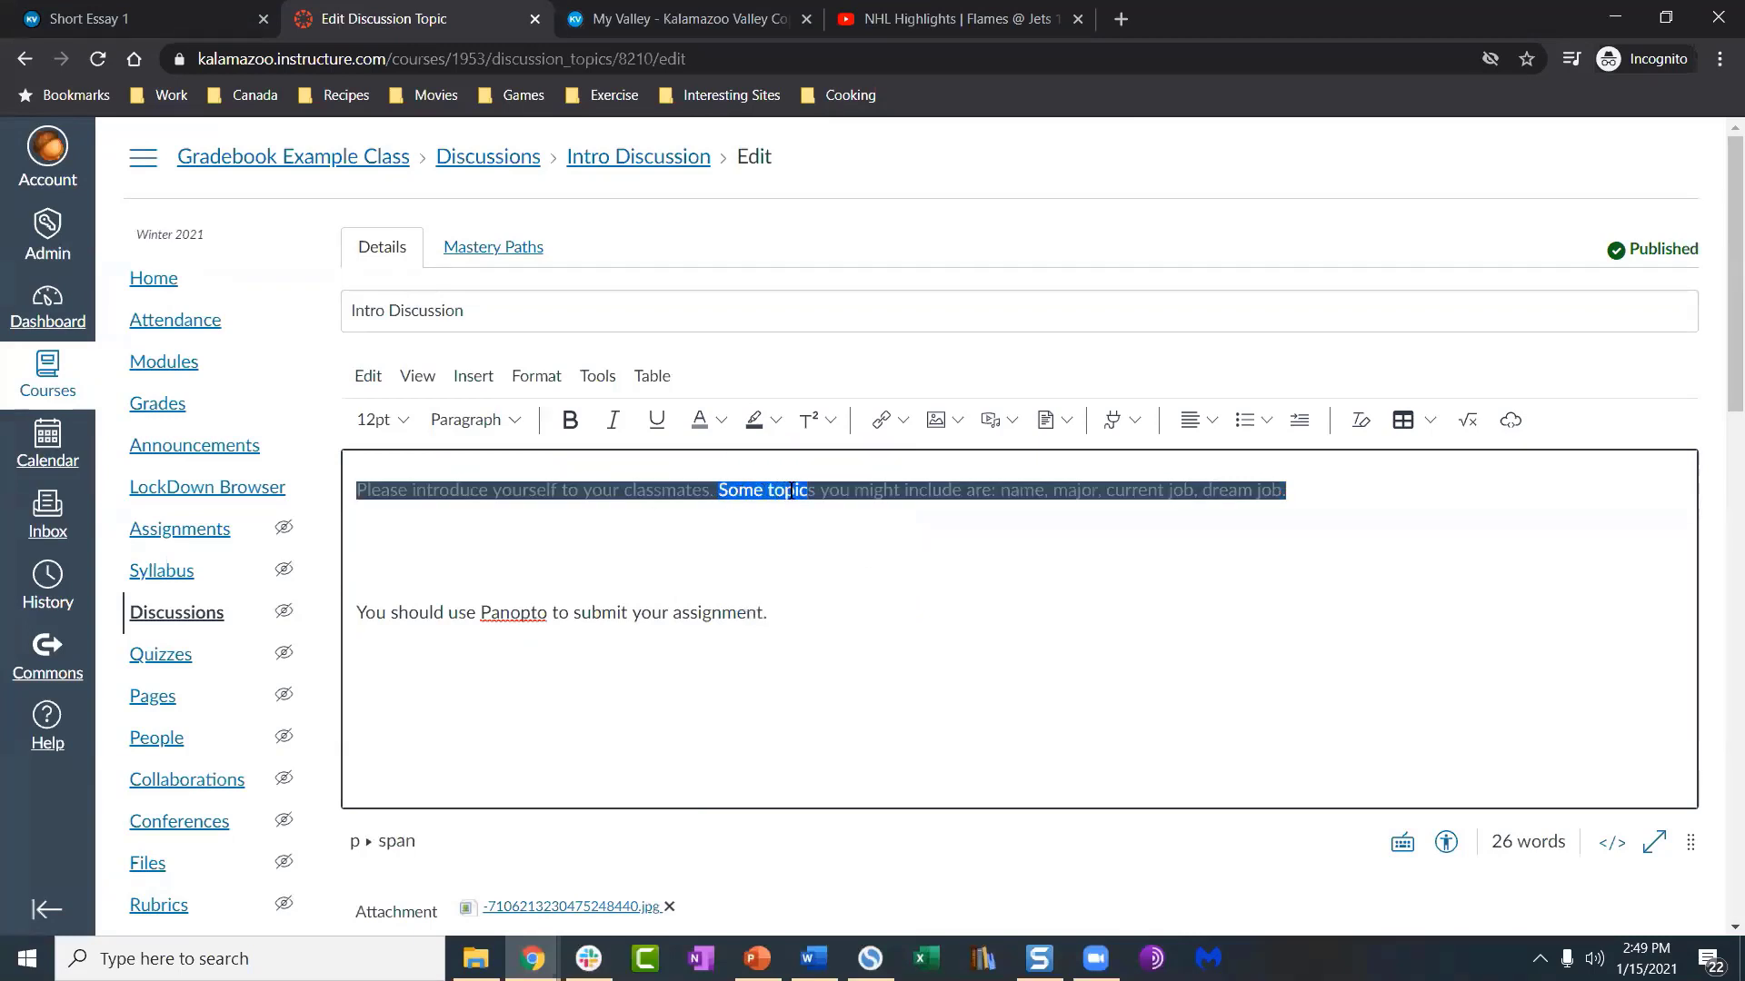
left_click(850, 538)
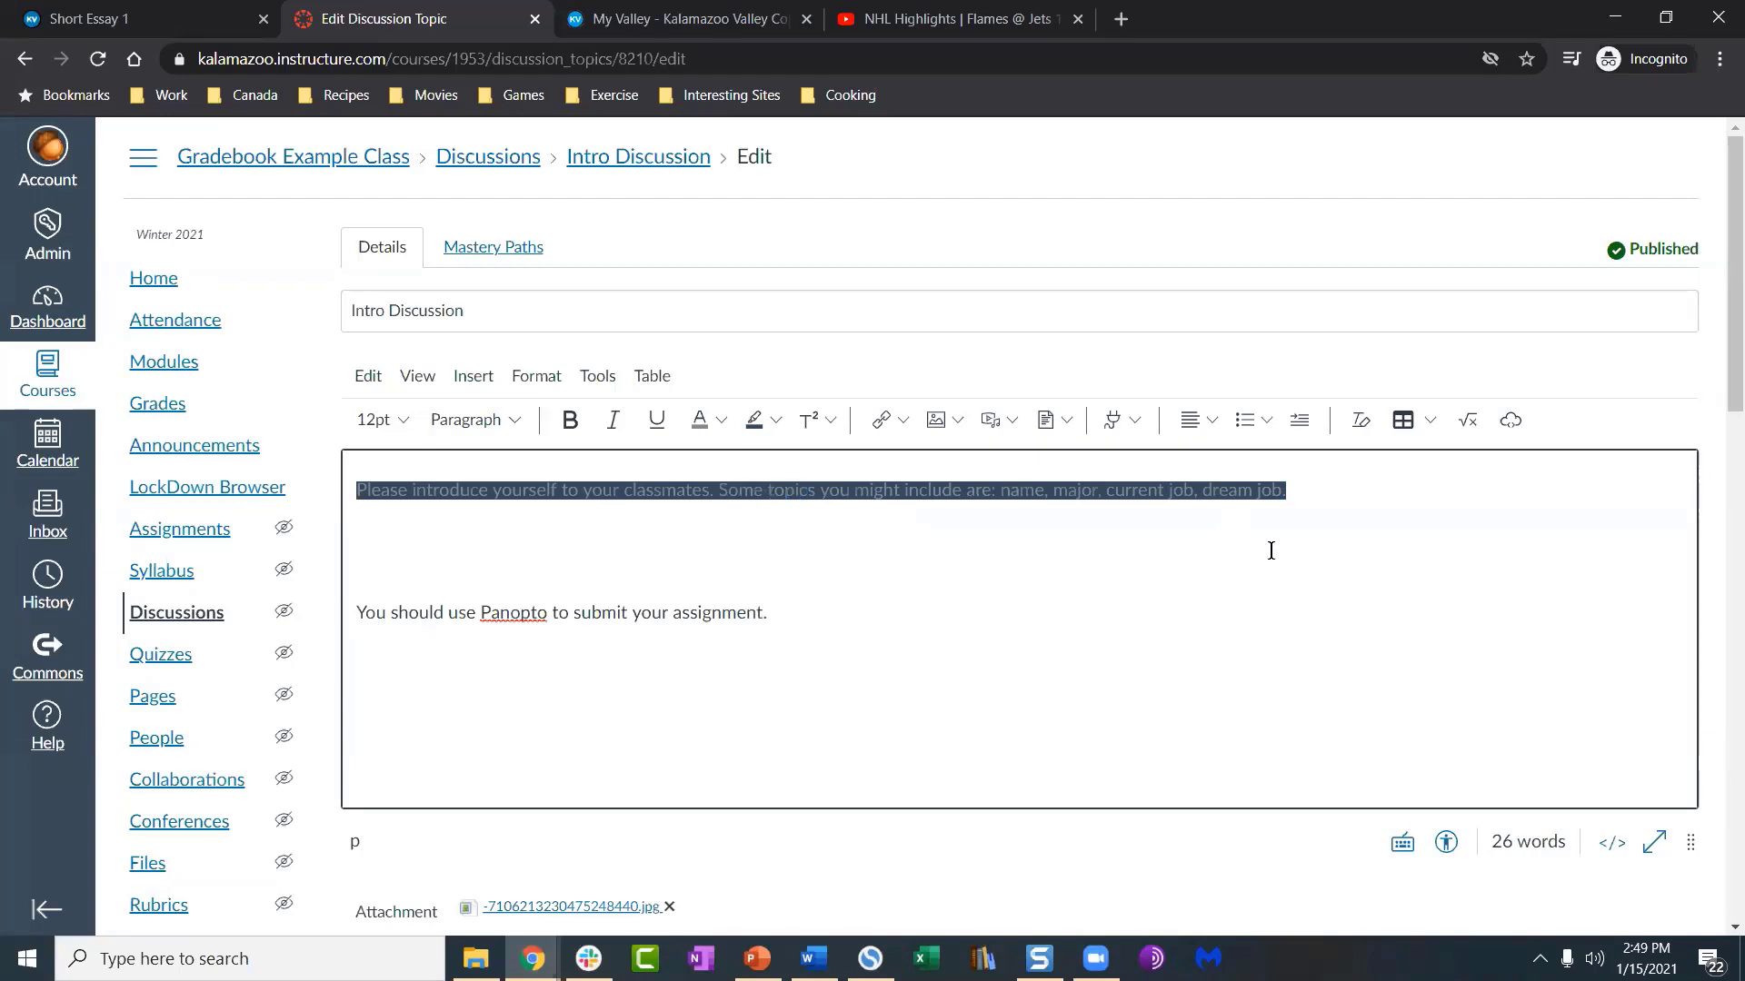
Step: Run the Accessibility Checker on the description and try other text colors for the contrast issue, including rgb(54, 144, 150), without applying any
left_click(1445, 842)
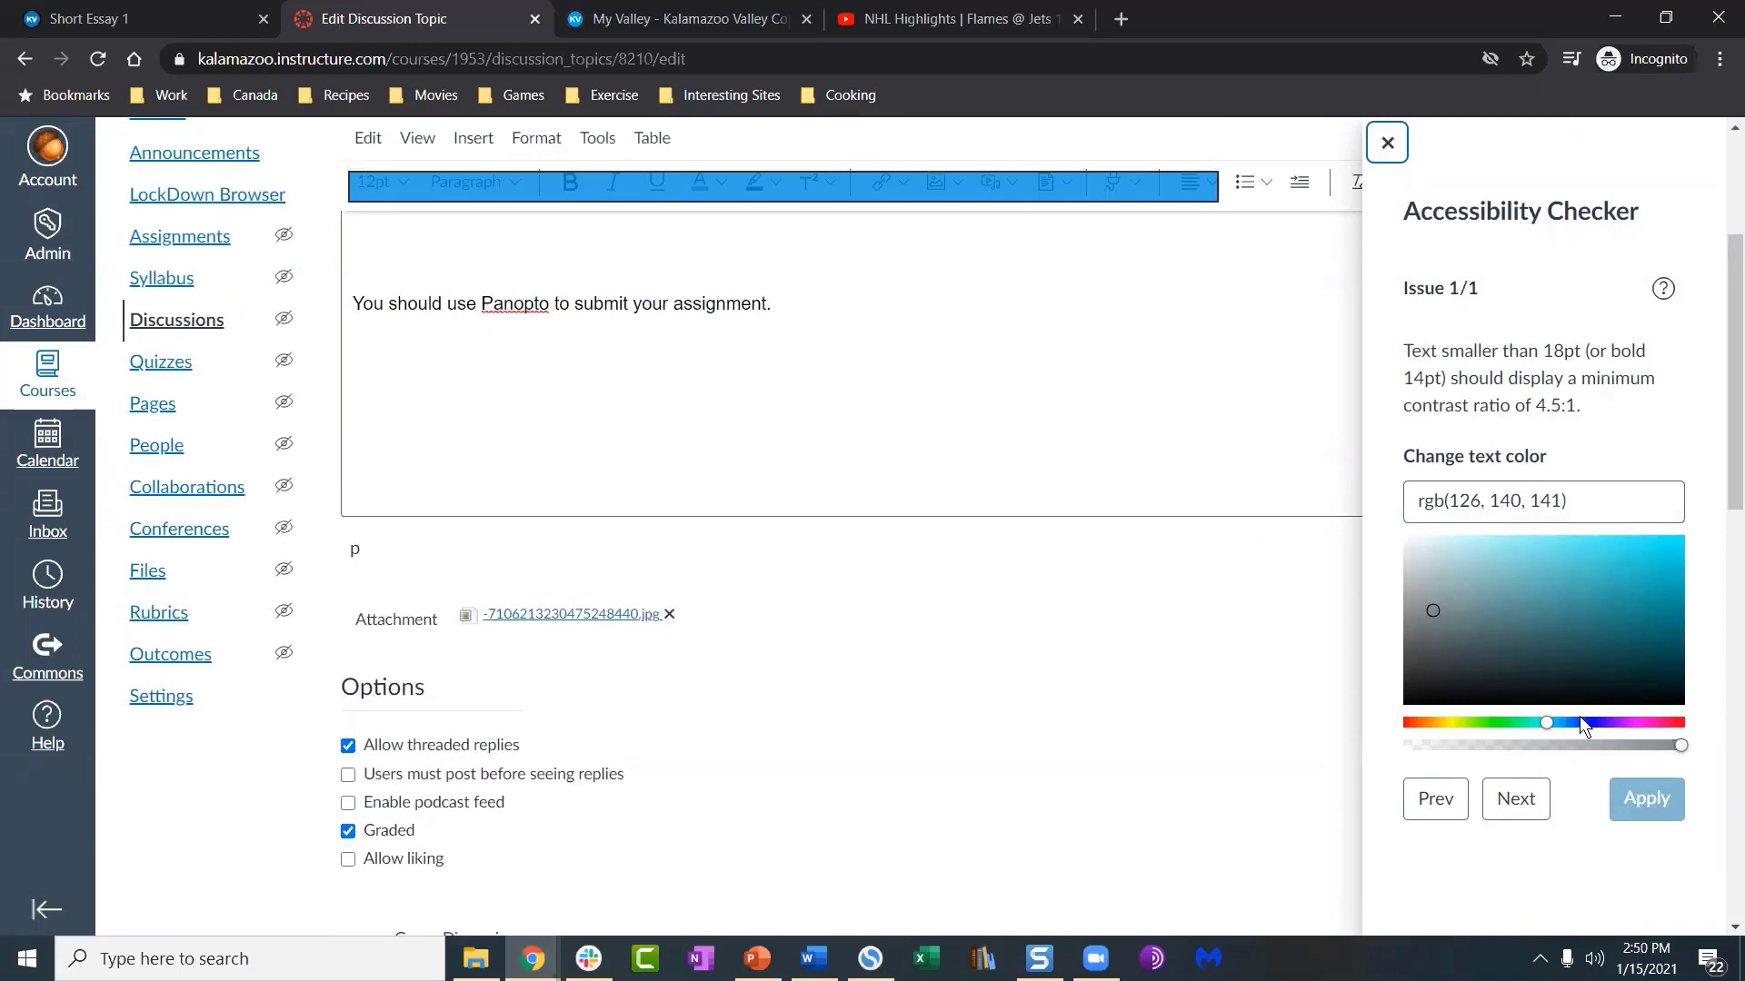
left_click_drag(1581, 723, 1632, 725)
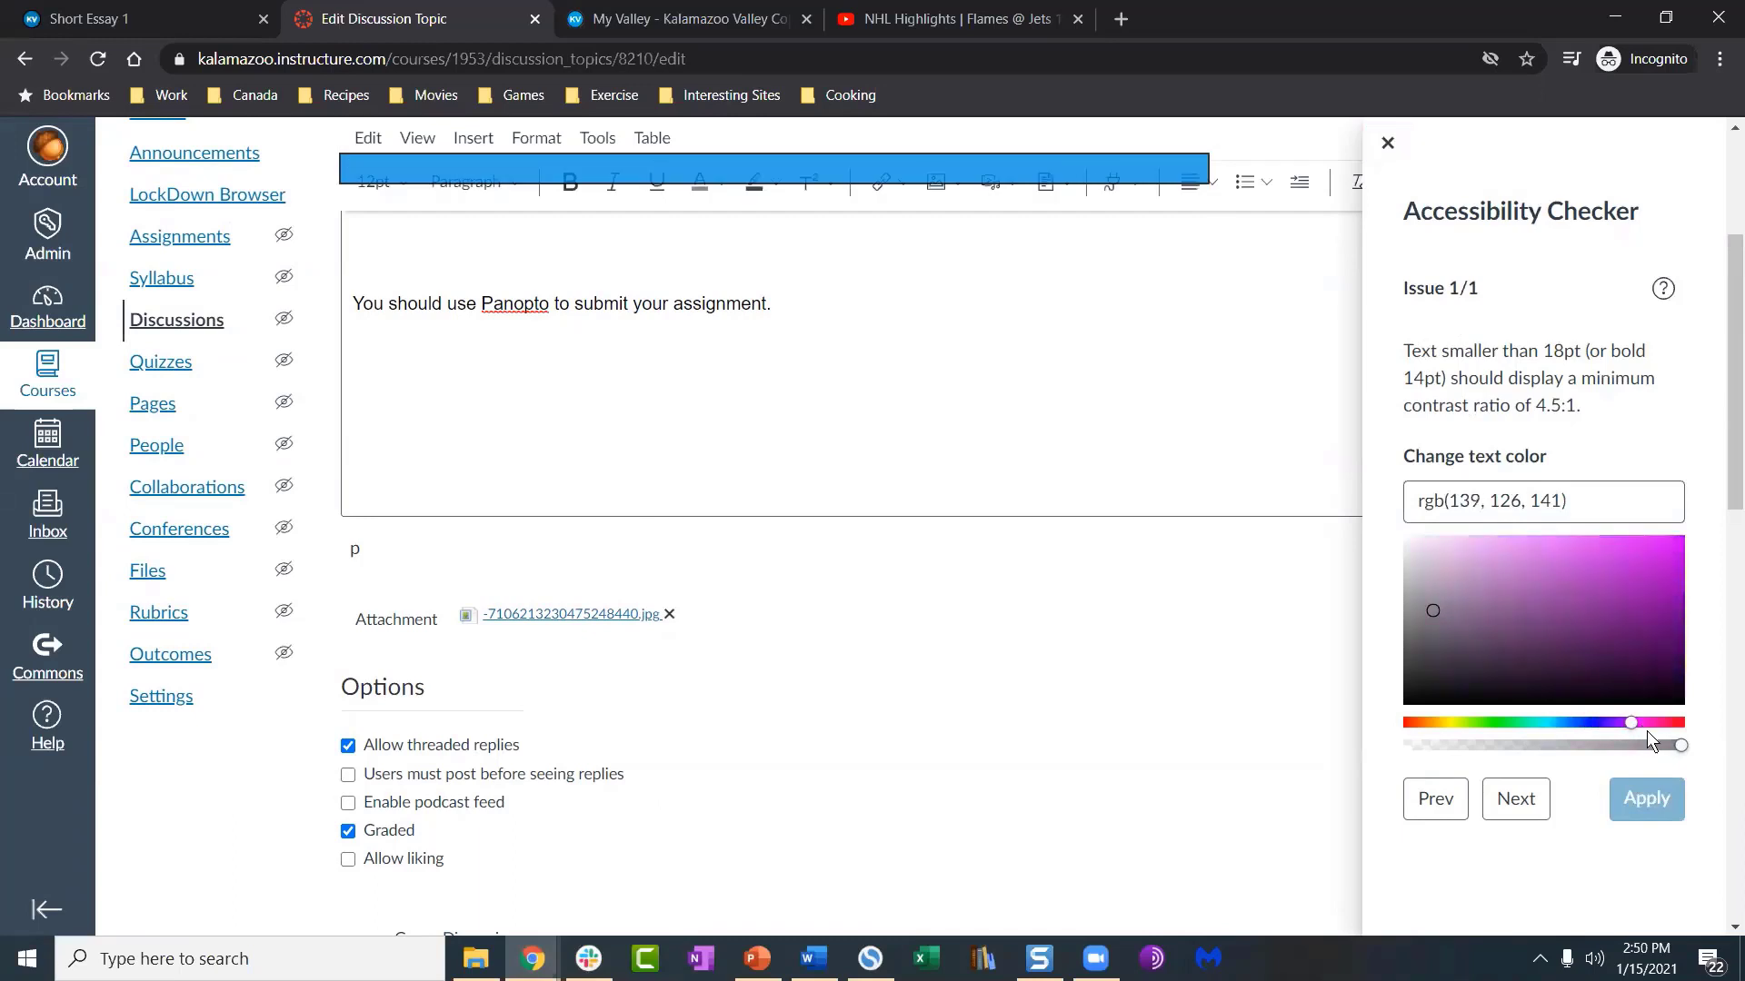
left_click(1578, 745)
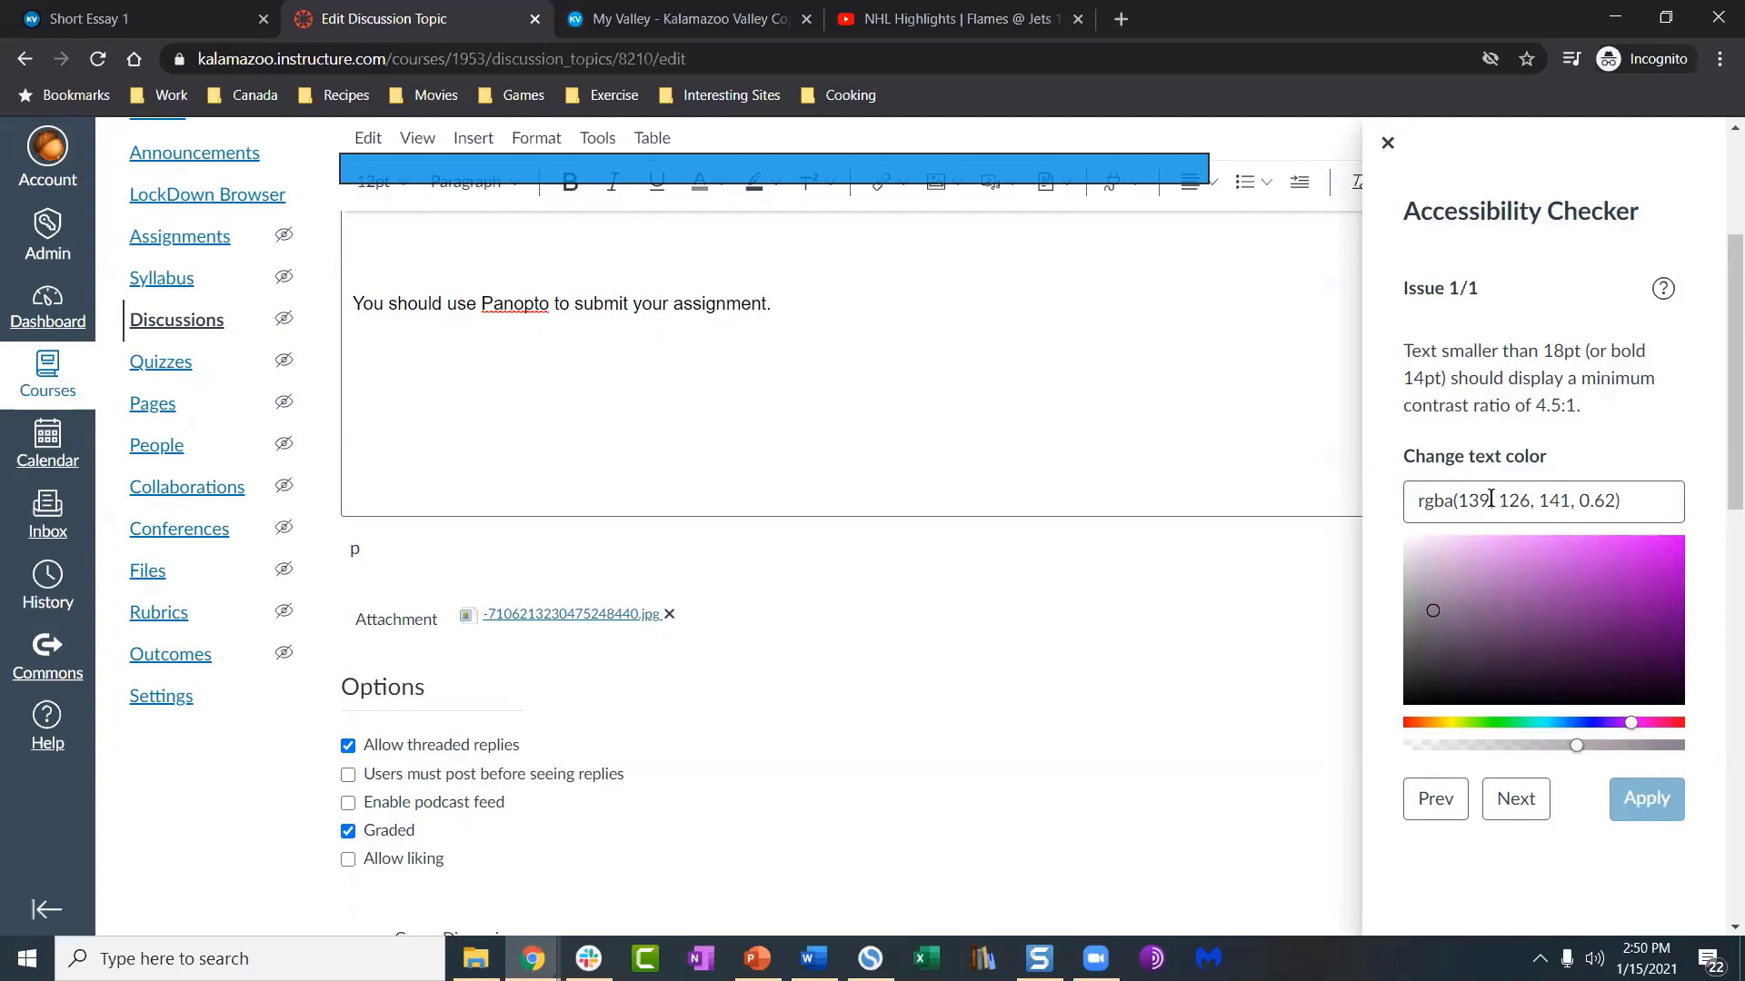
left_click(1506, 796)
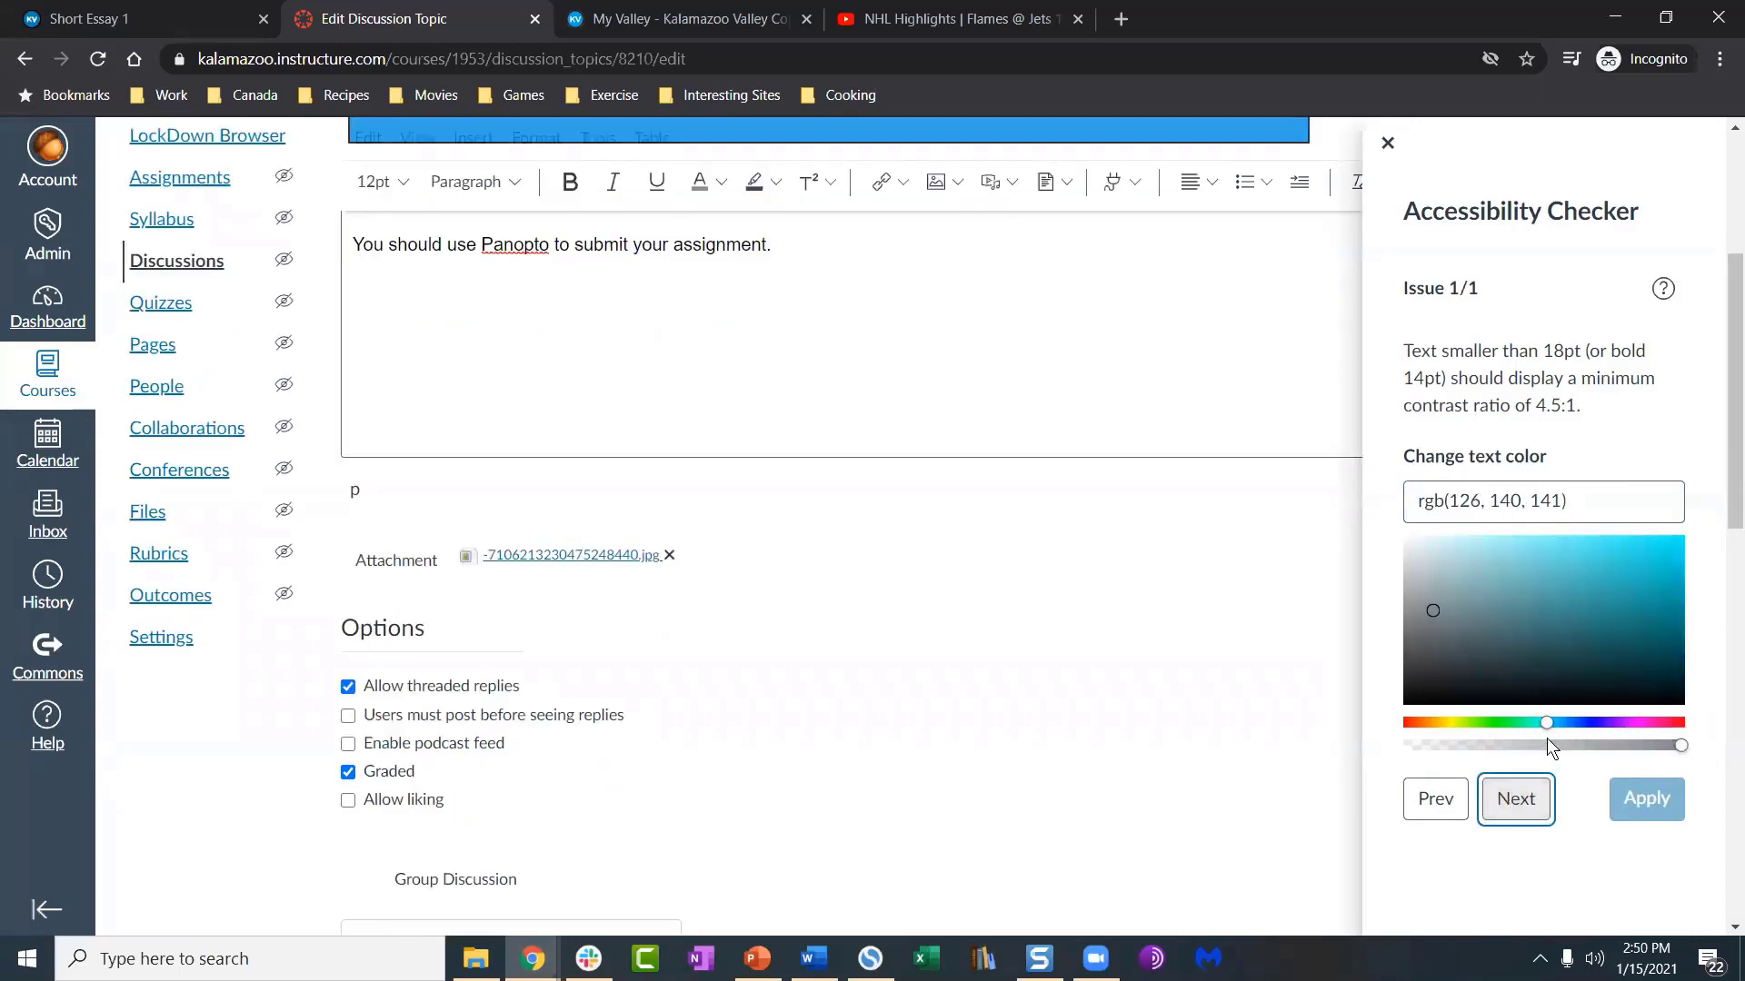
left_click(1583, 605)
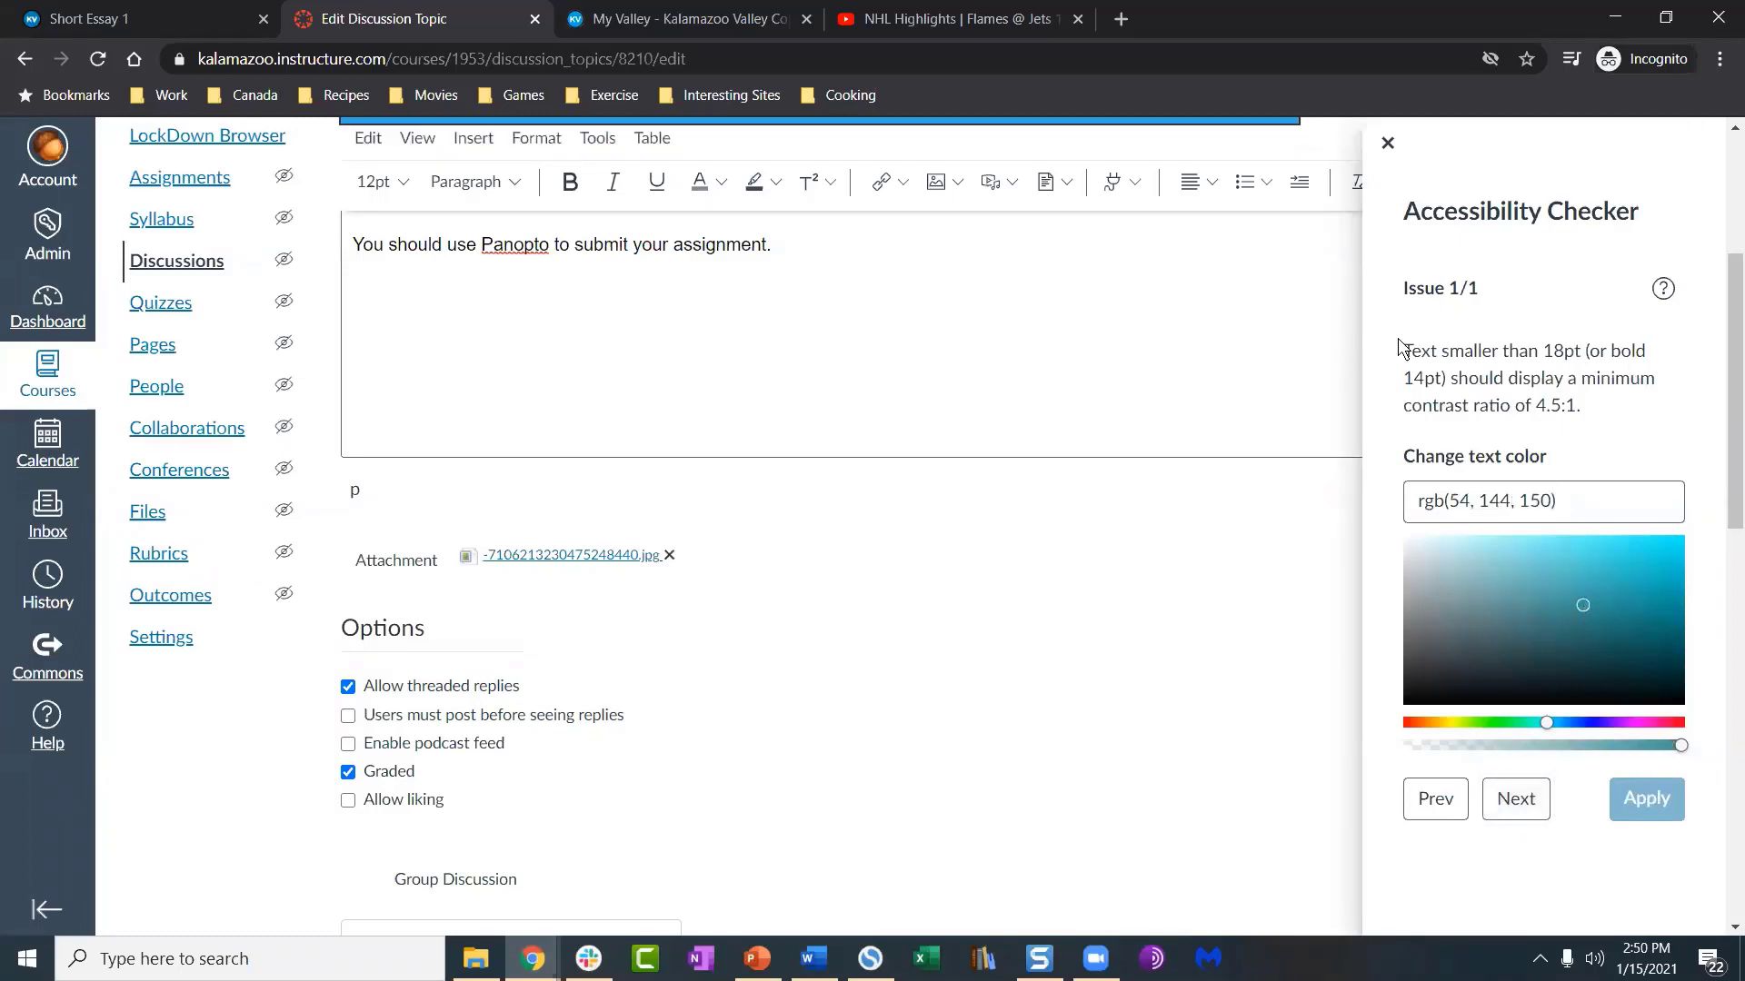
left_click(1387, 143)
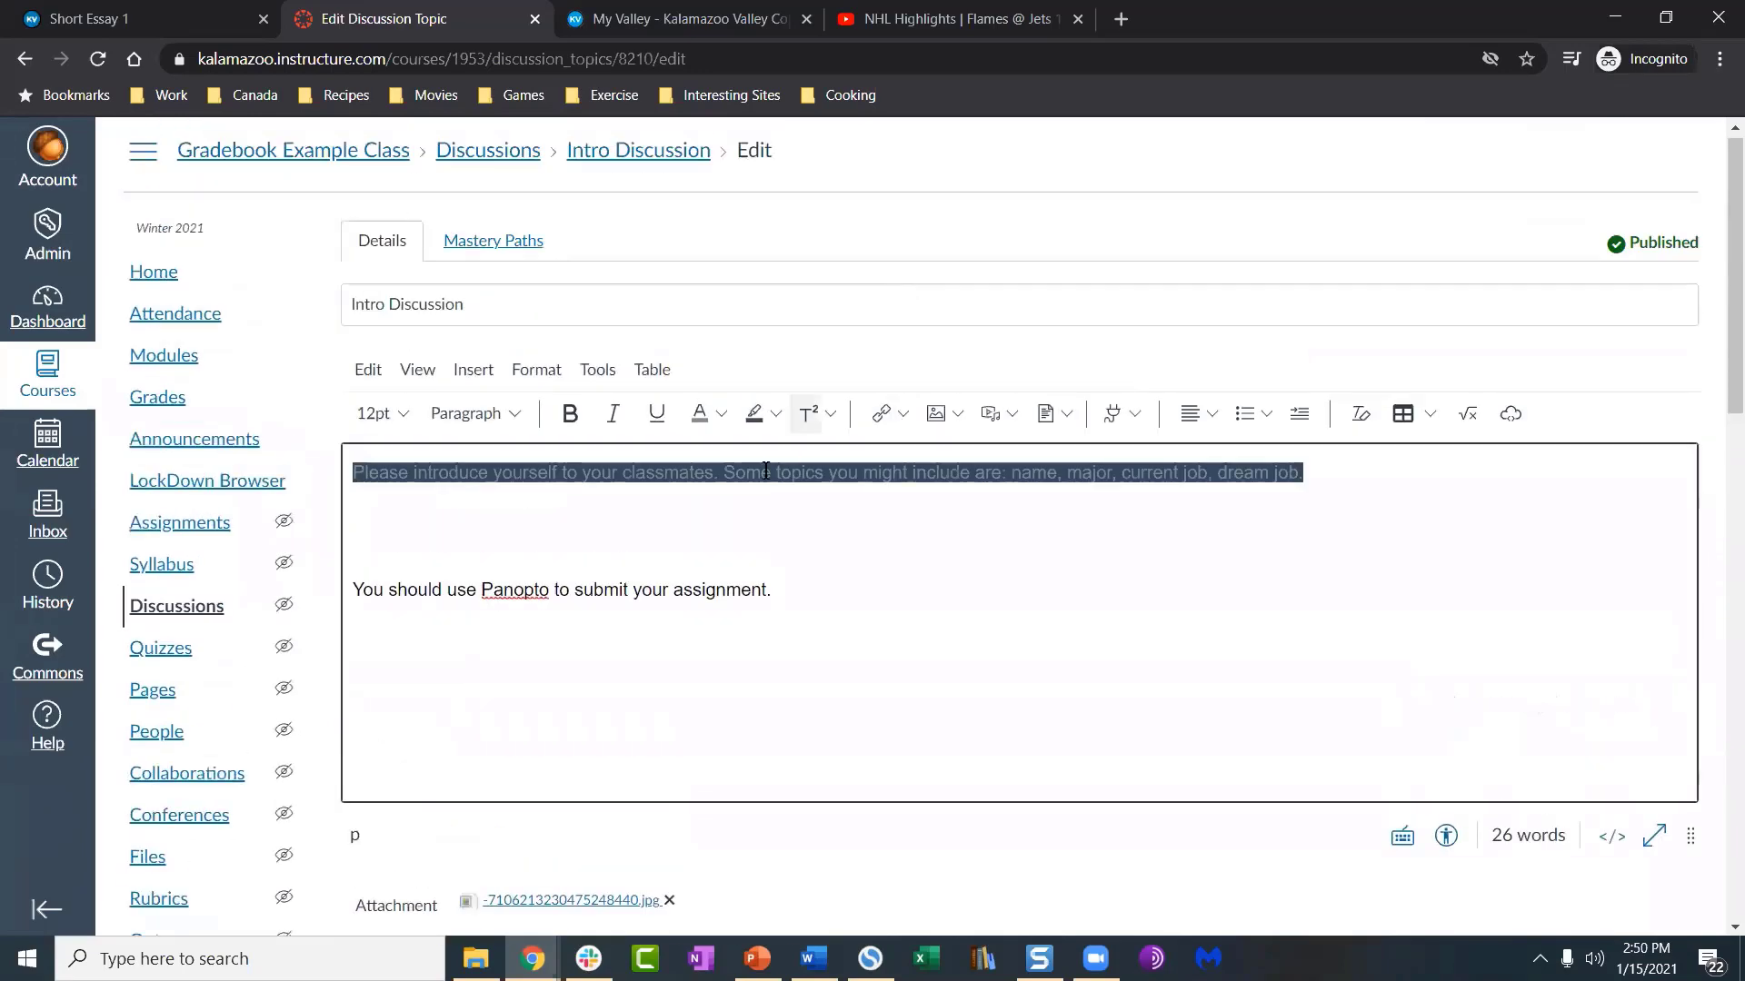
Step: Delete all the text from the Intro Discussion's description
left_click(625, 527)
triple_click(340, 471)
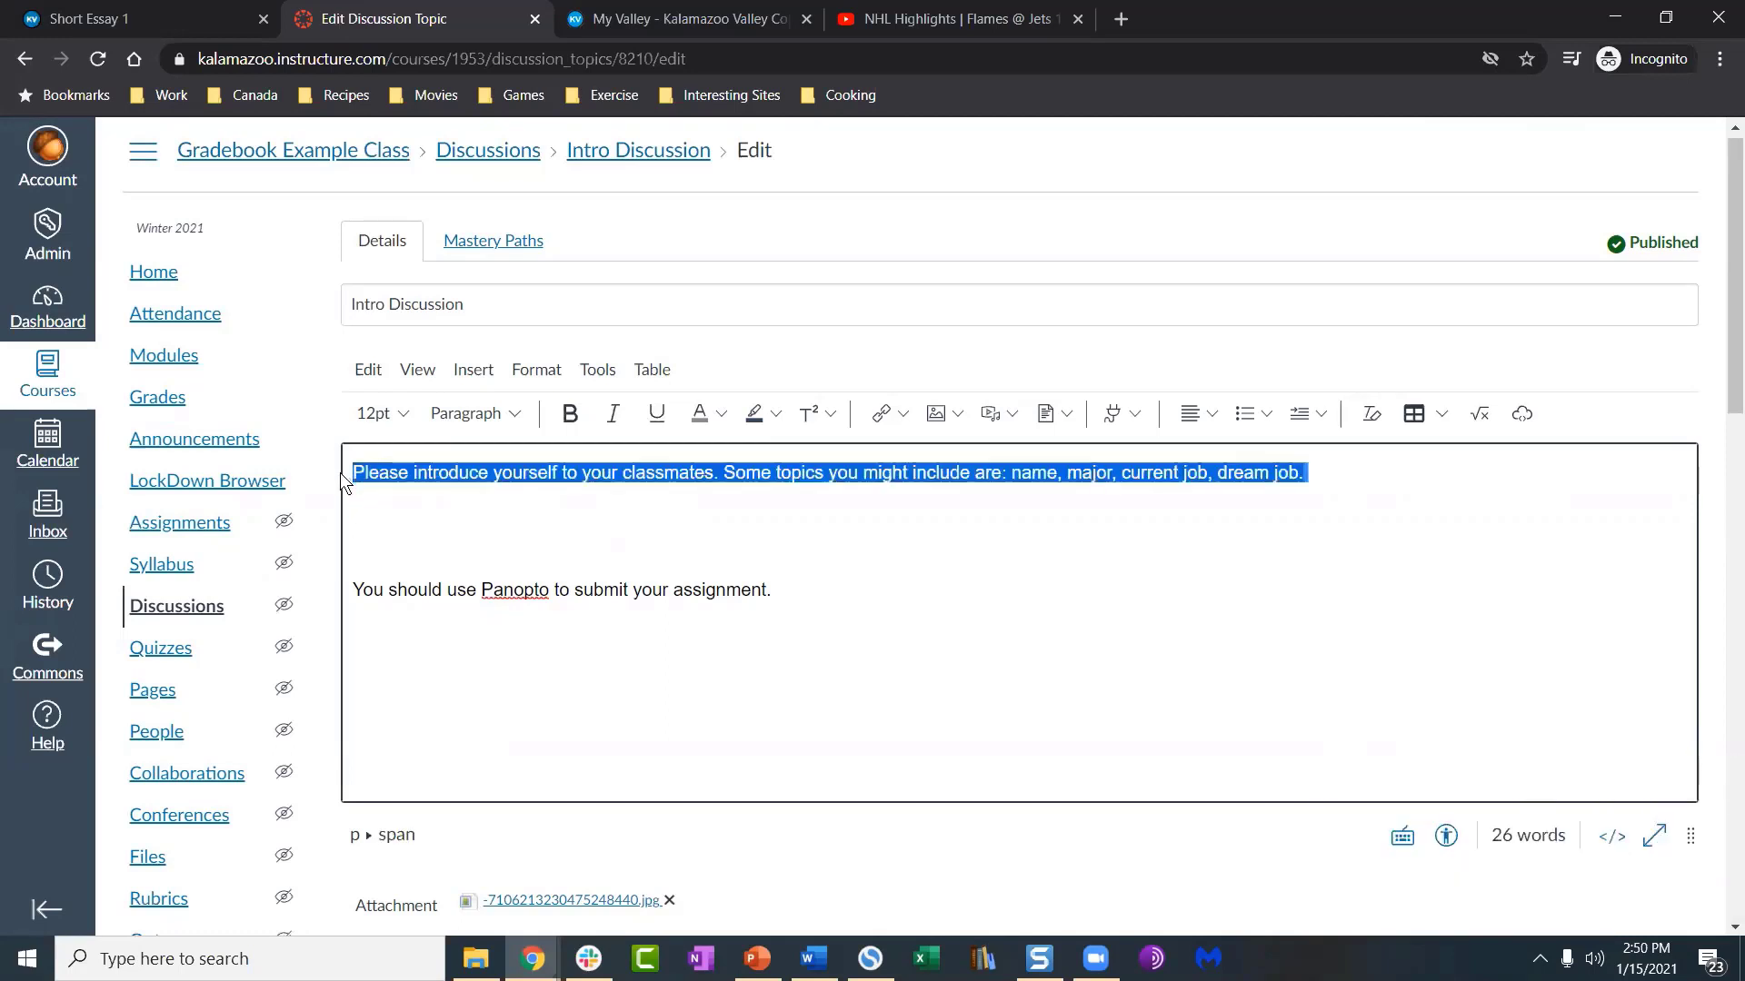
key("Delete")
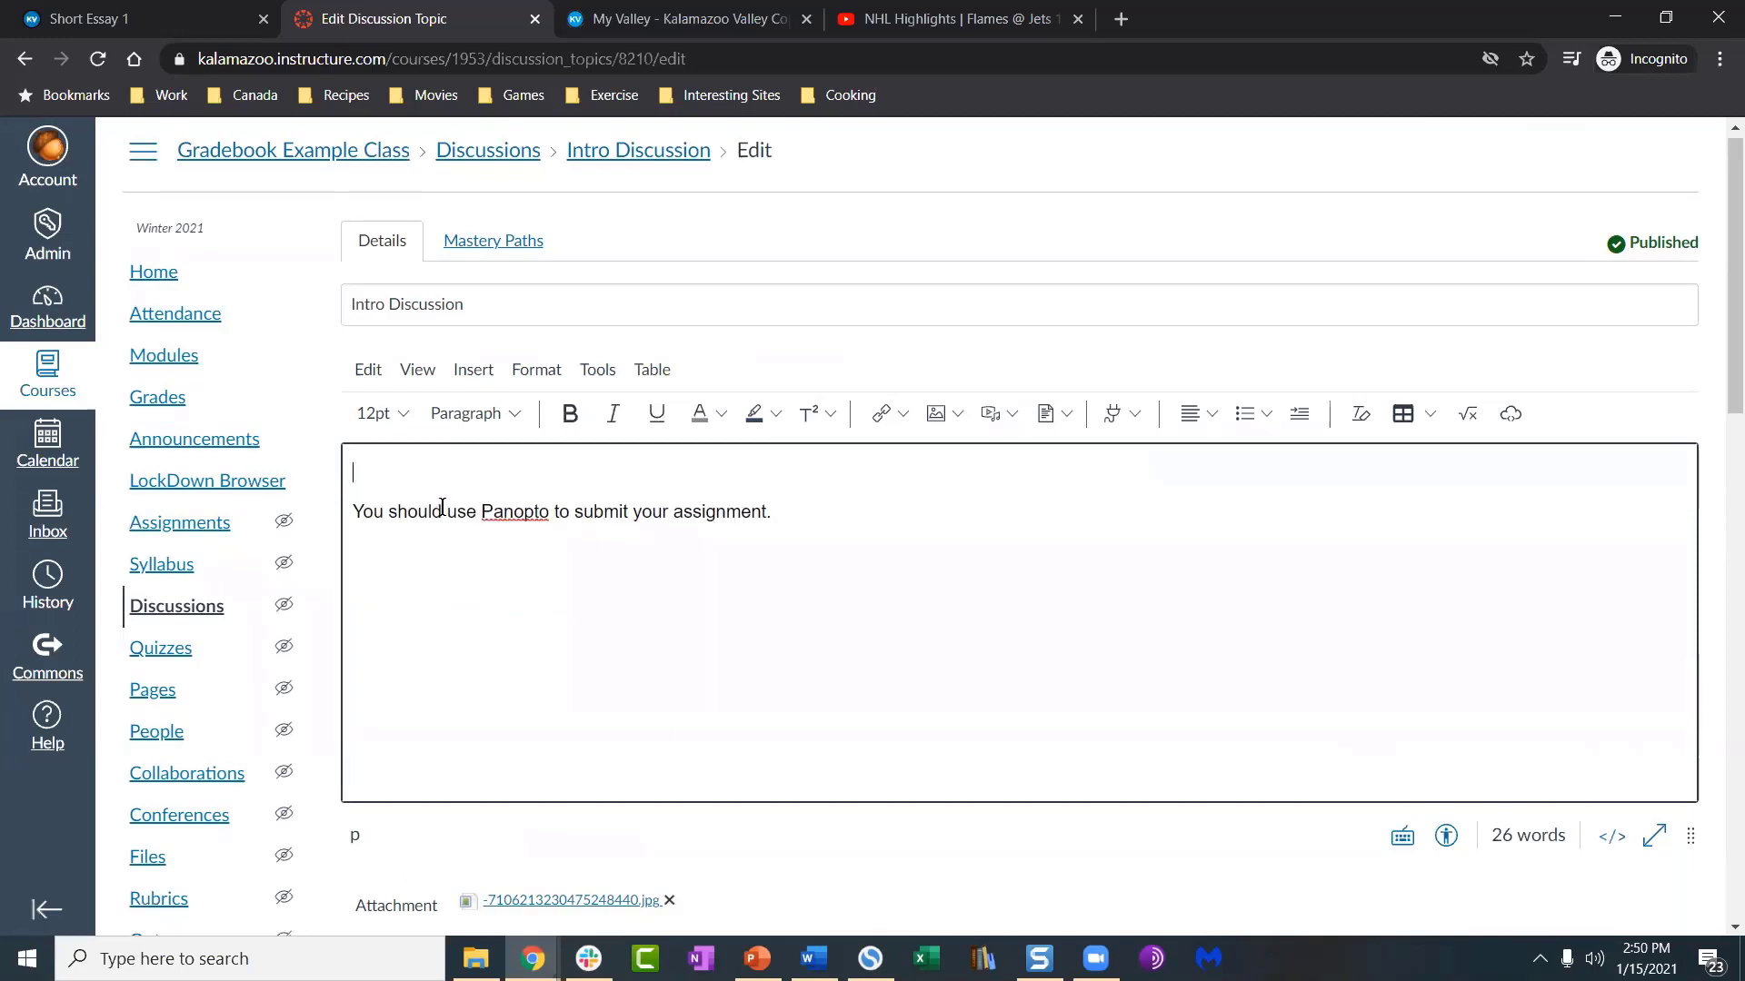
key("Delete")
key("ctrl+a")
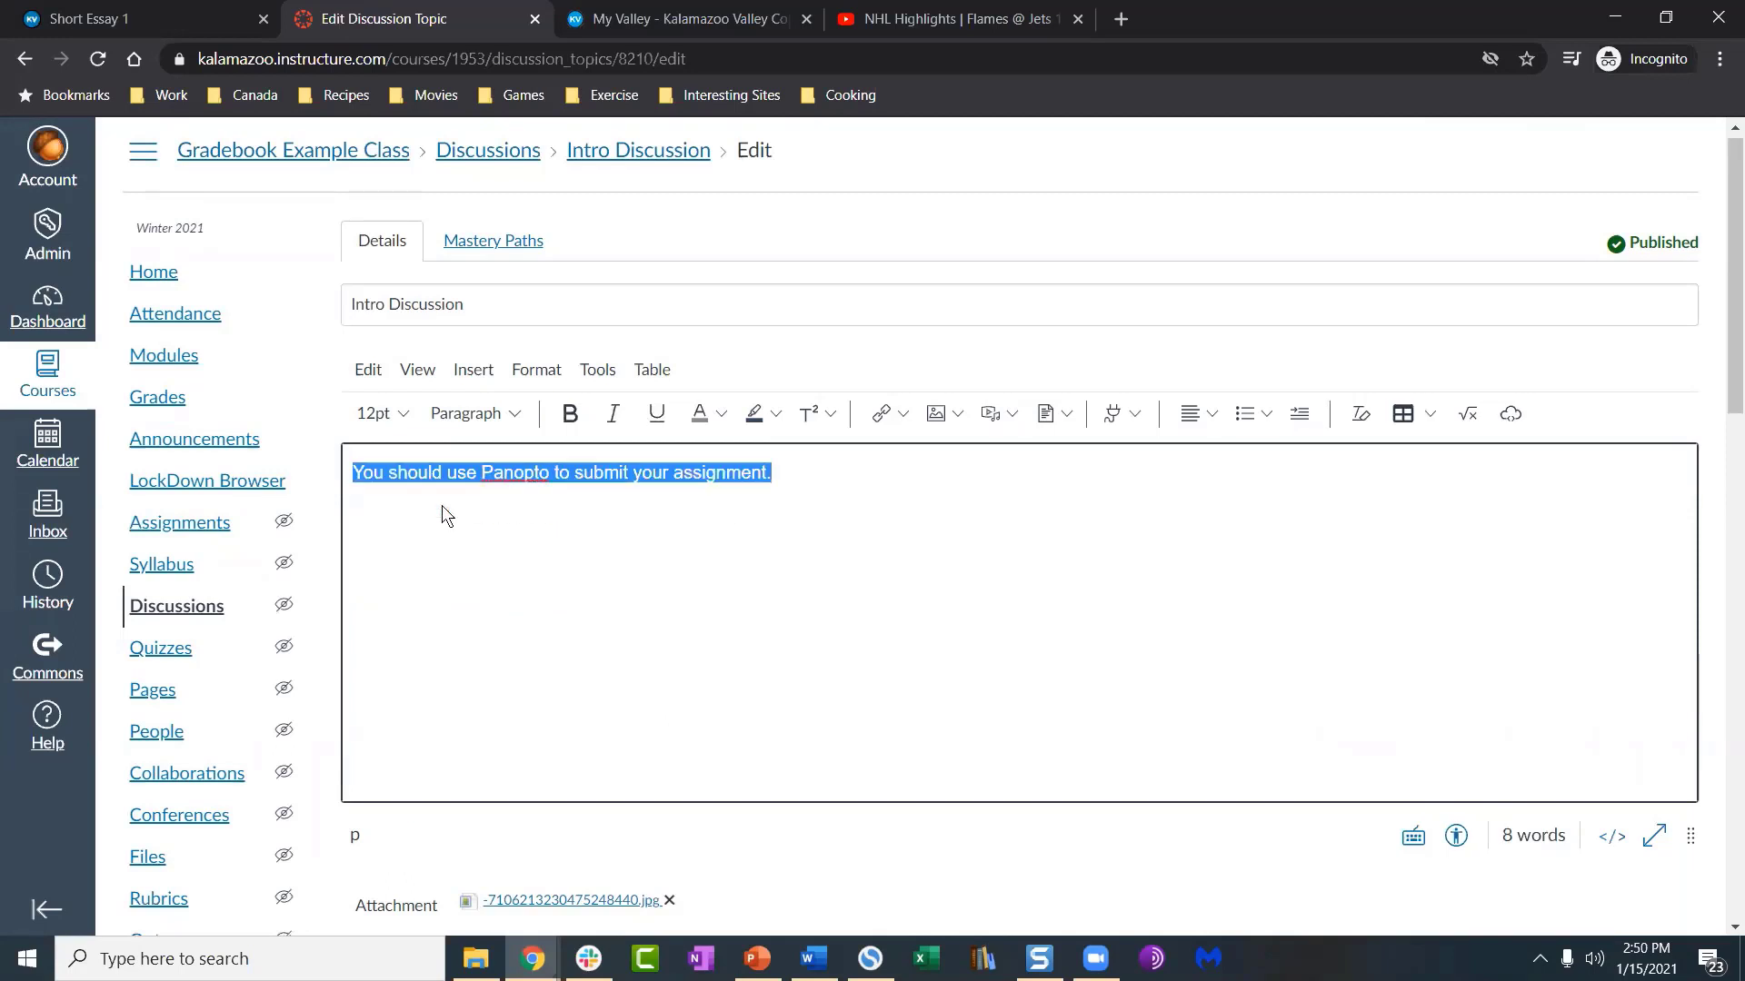
key("Delete")
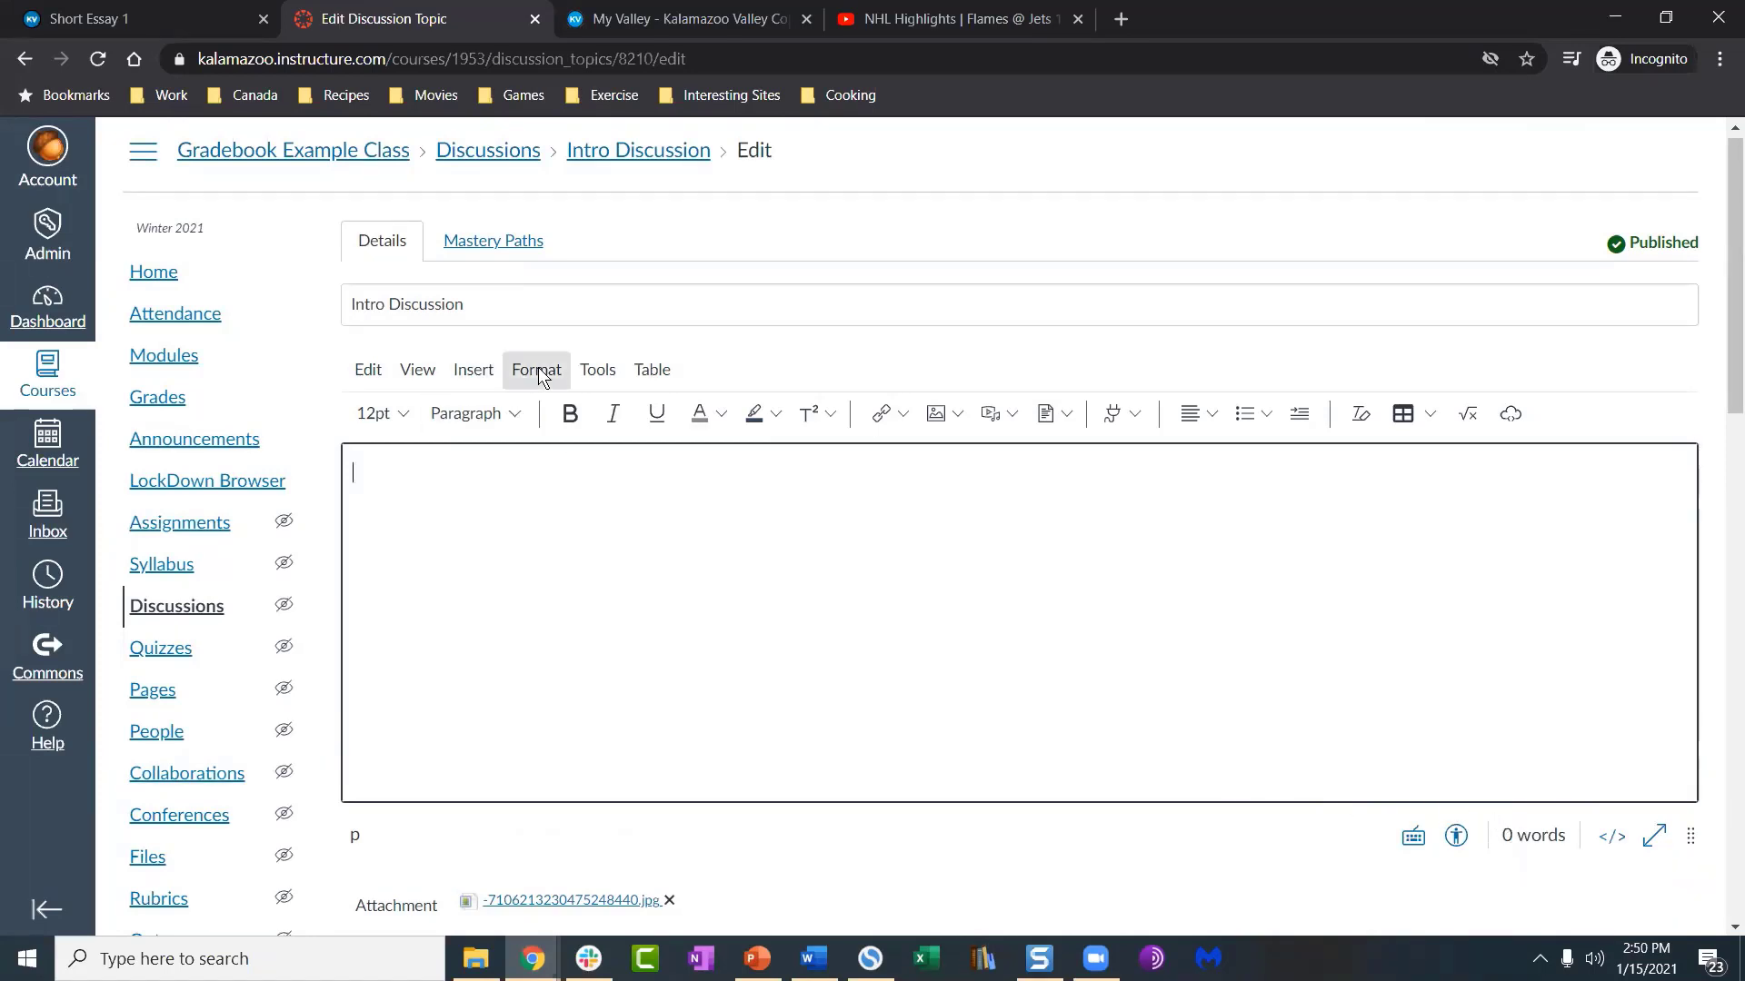
Step: Look at the editor's external app options, and enter "This allows for you to know" in the empty description
left_click(595, 370)
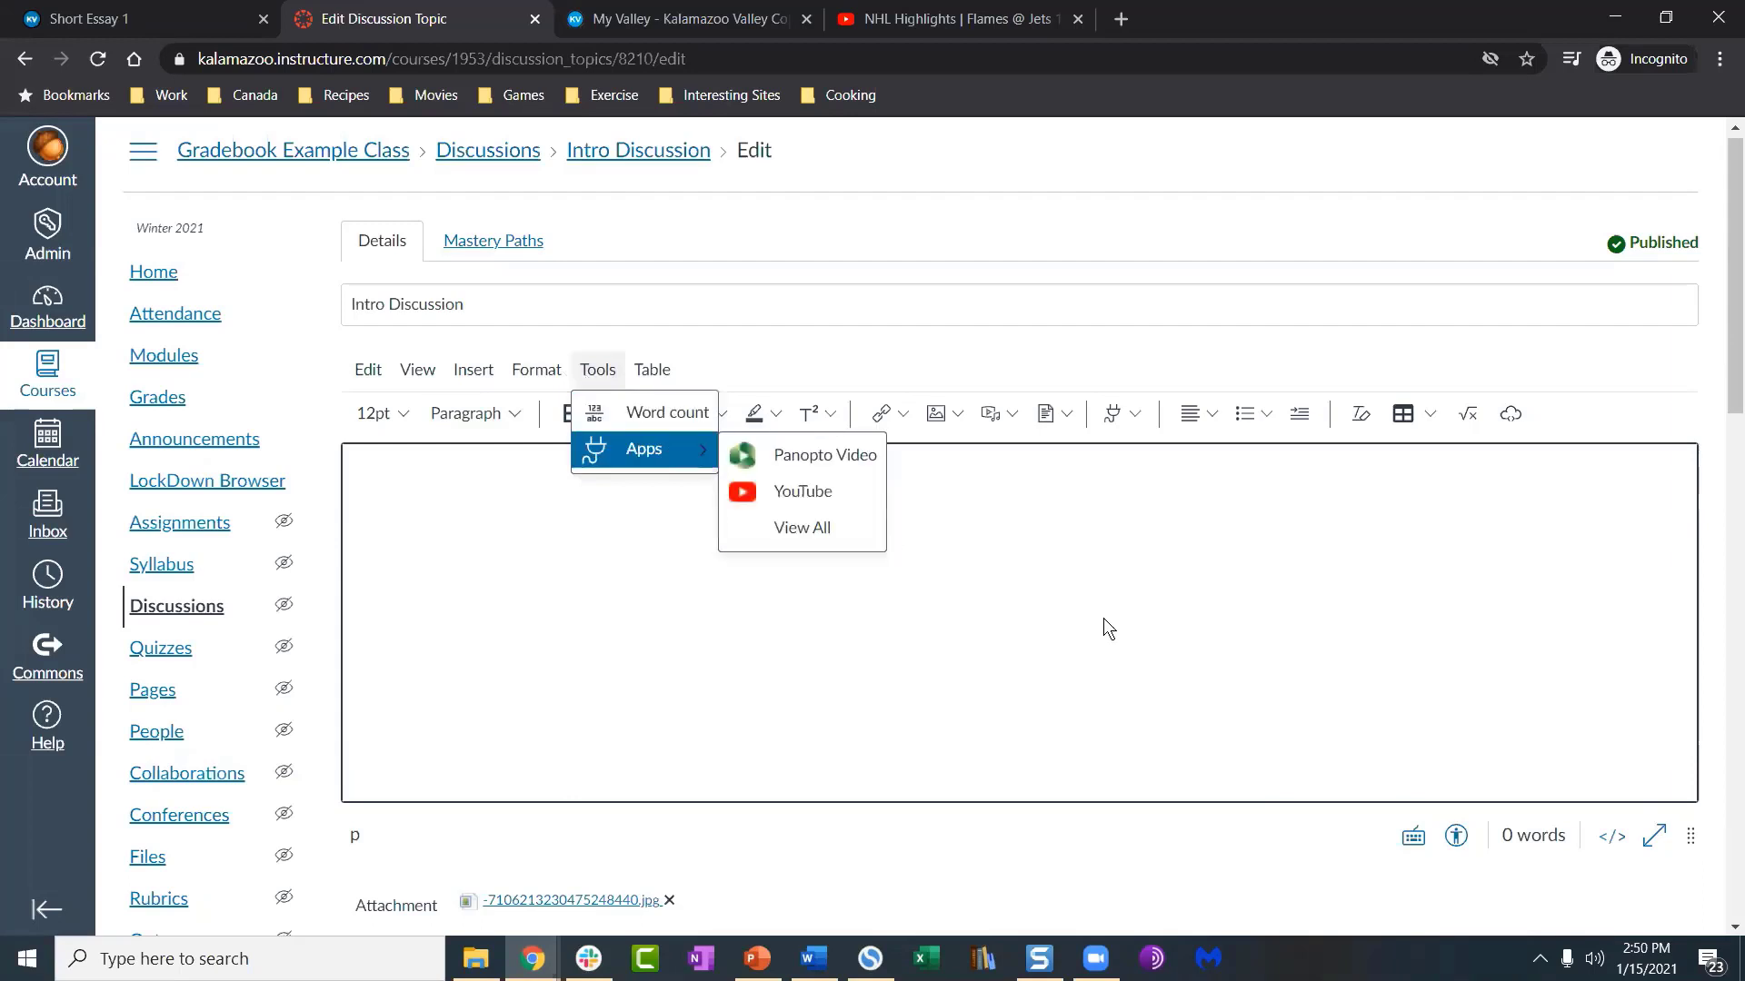
left_click(965, 596)
type("This b")
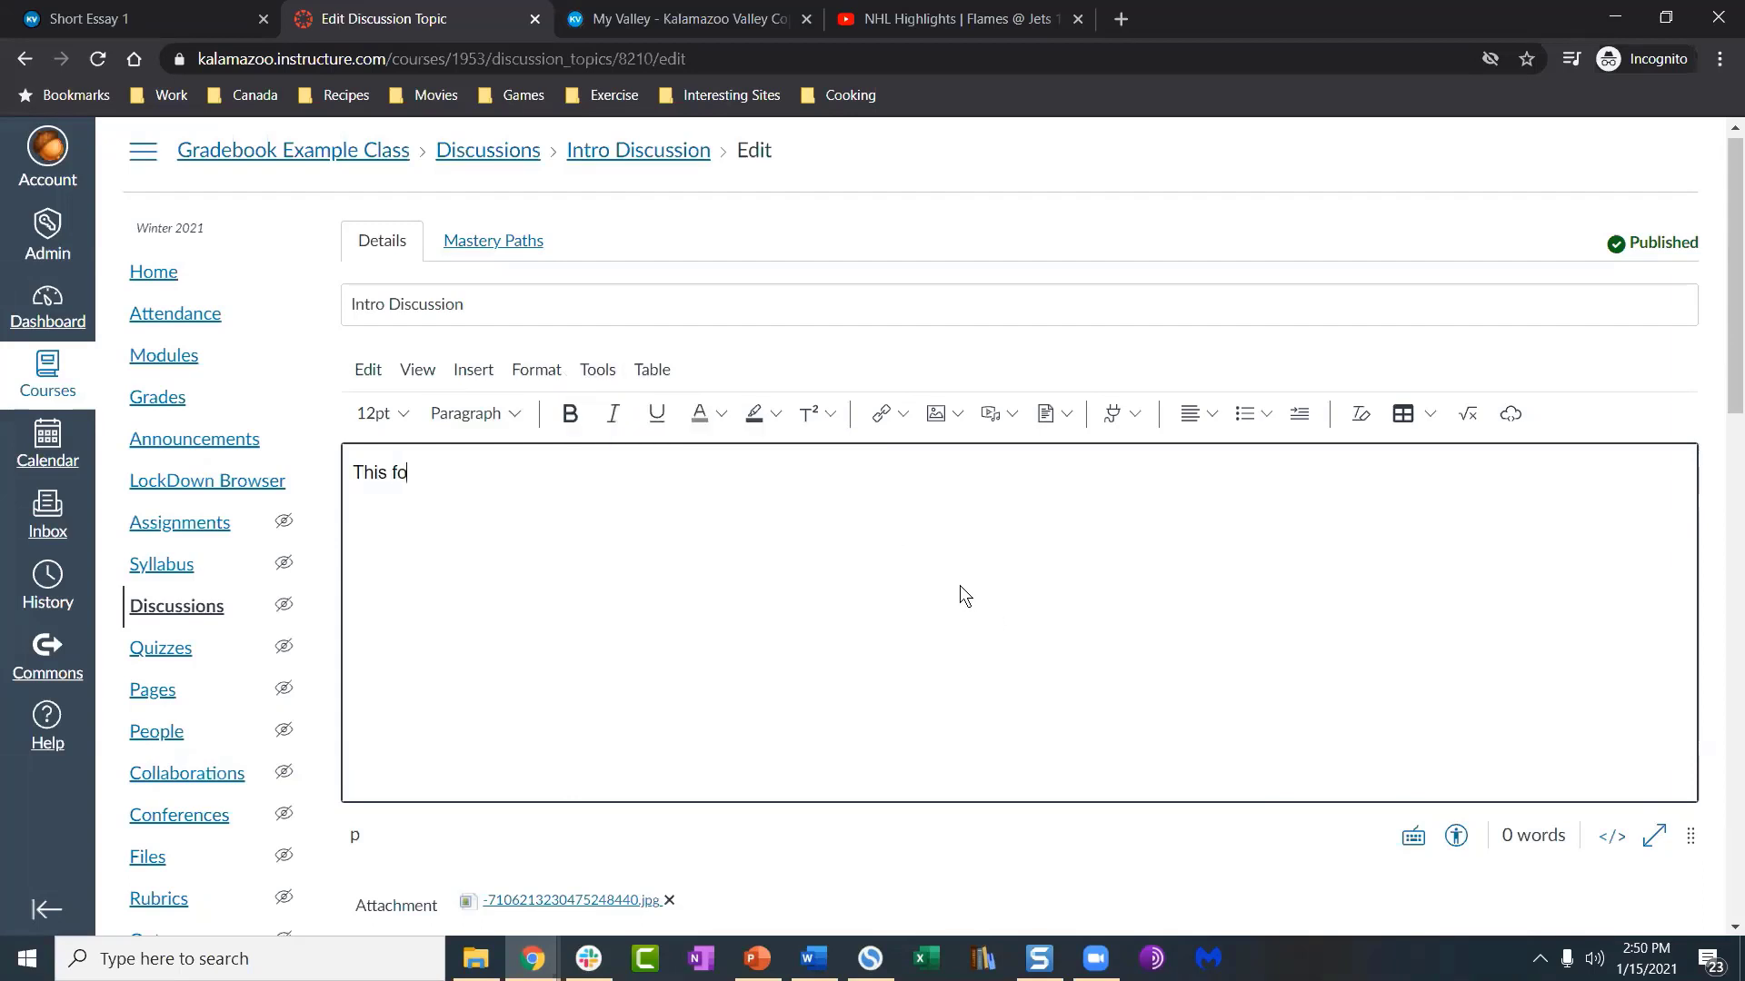
key("BackSpace")
key("BackSpace")
type("allows for you to know")
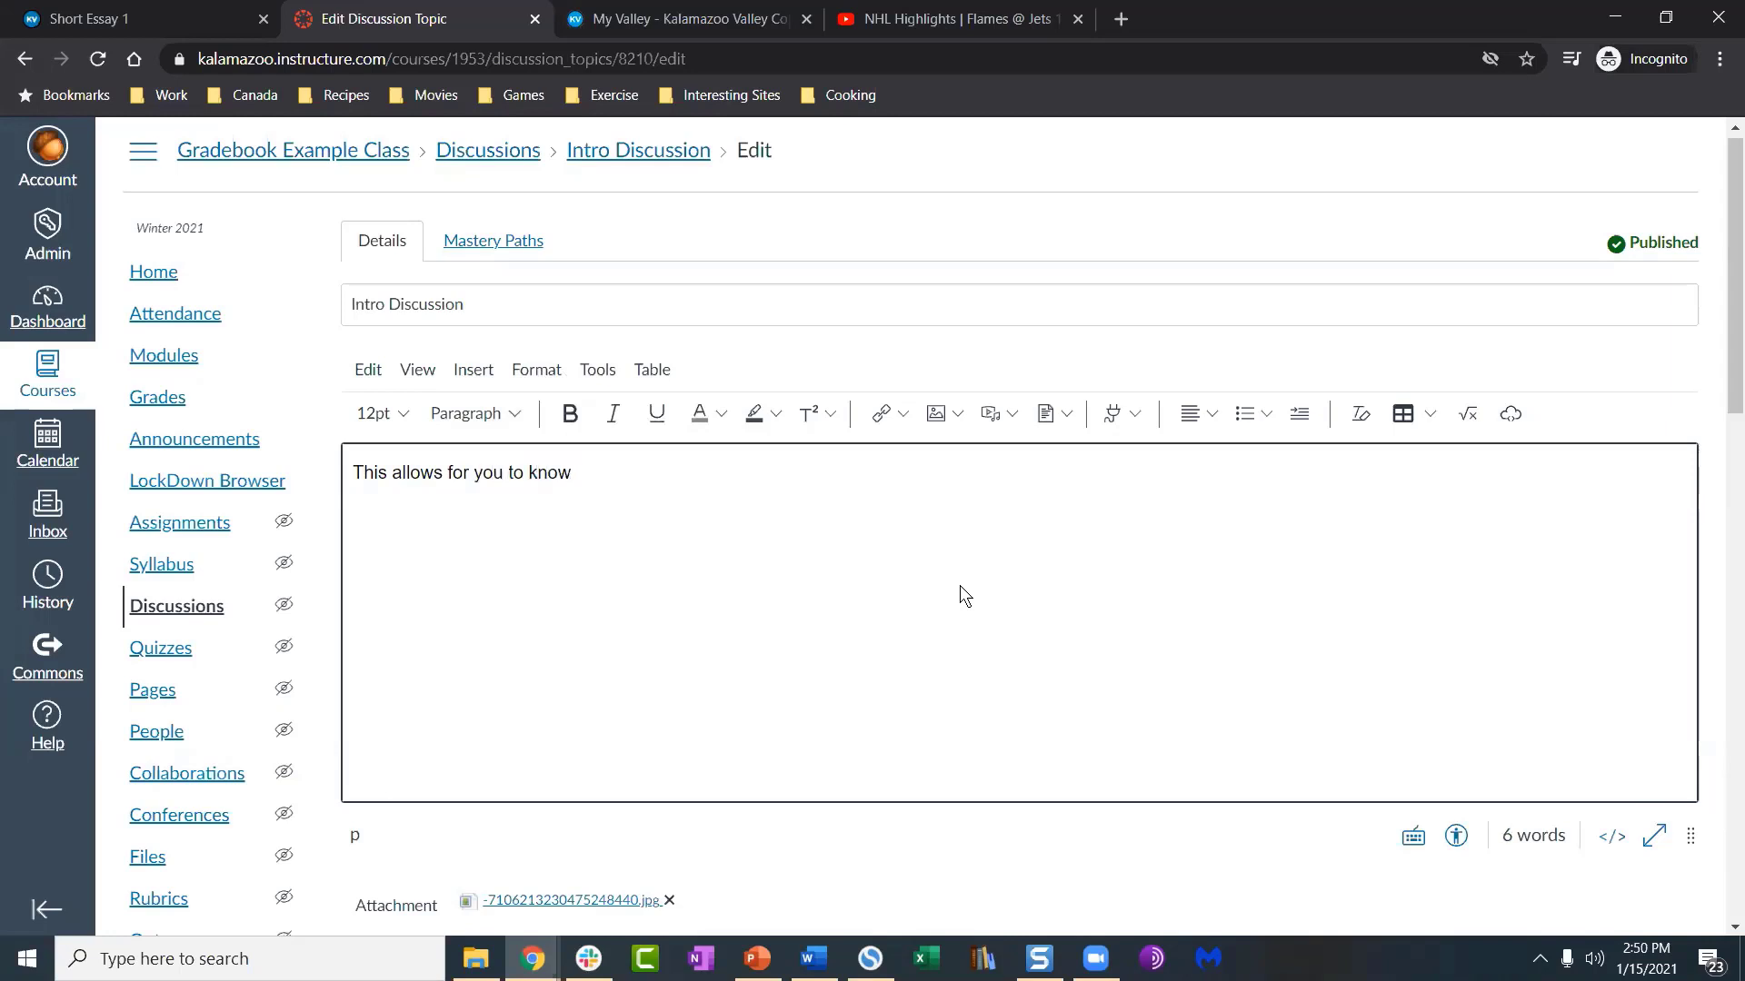
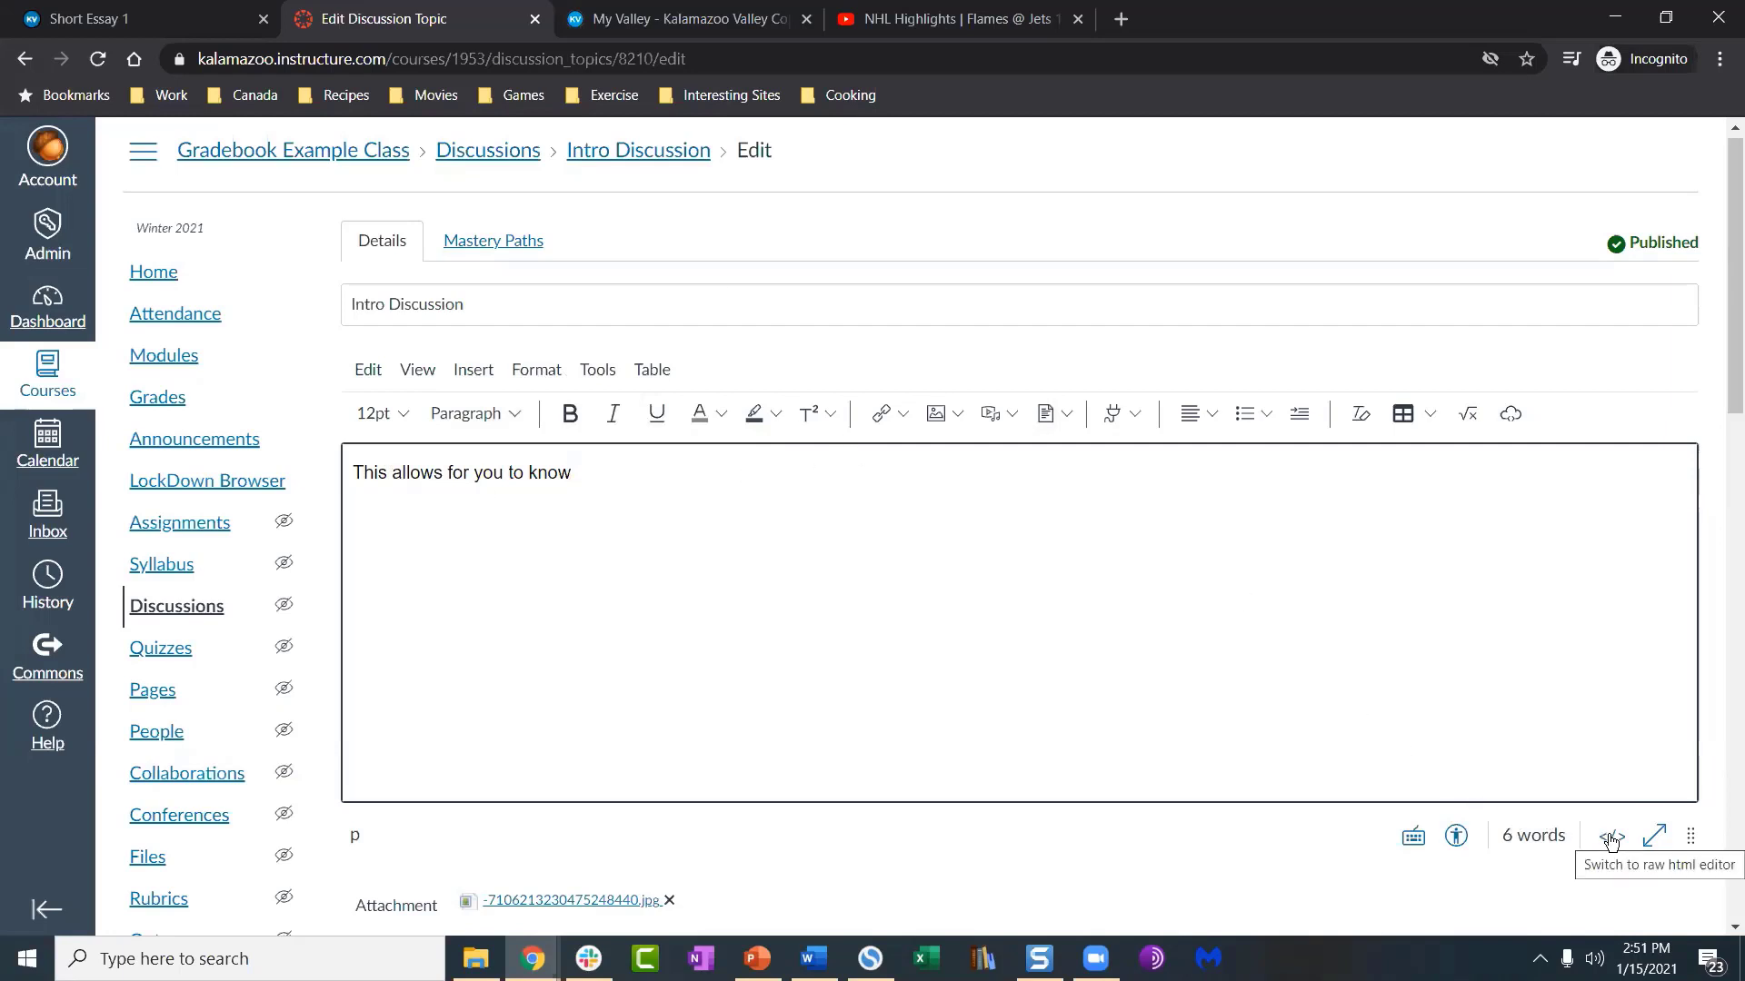
Step: Show the description editor in full screen, return to the normal view, and make its box slightly taller
left_click(1653, 836)
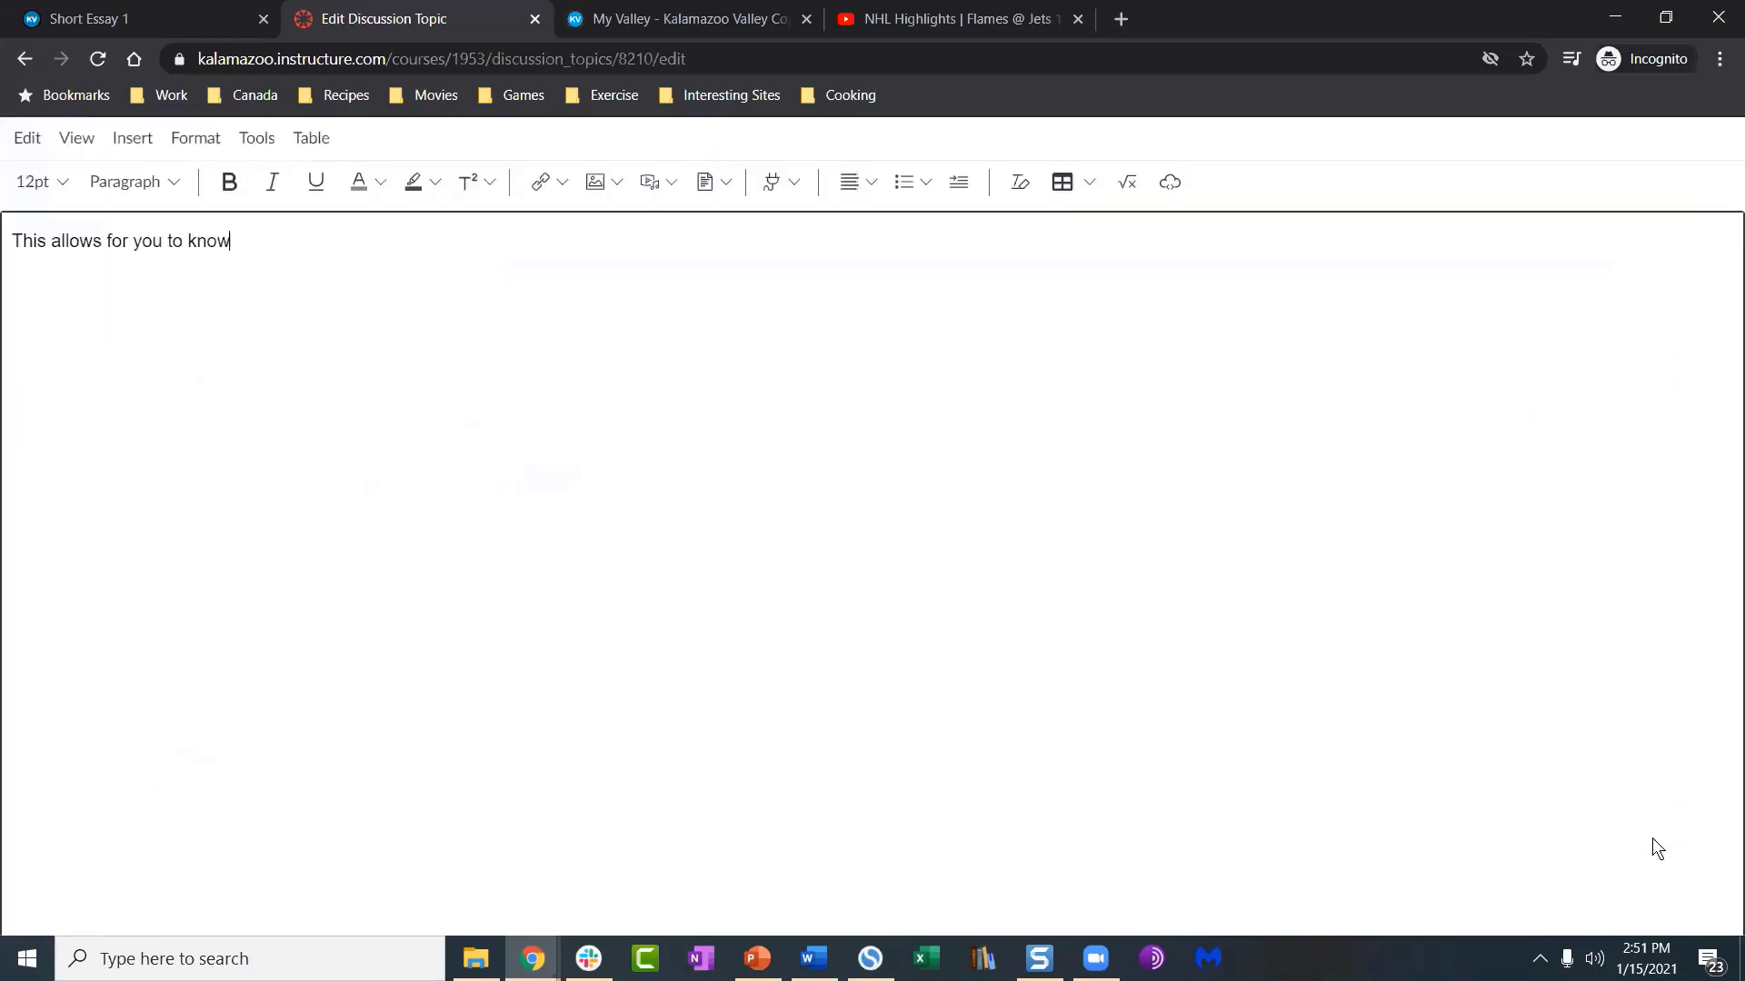
key("Escape")
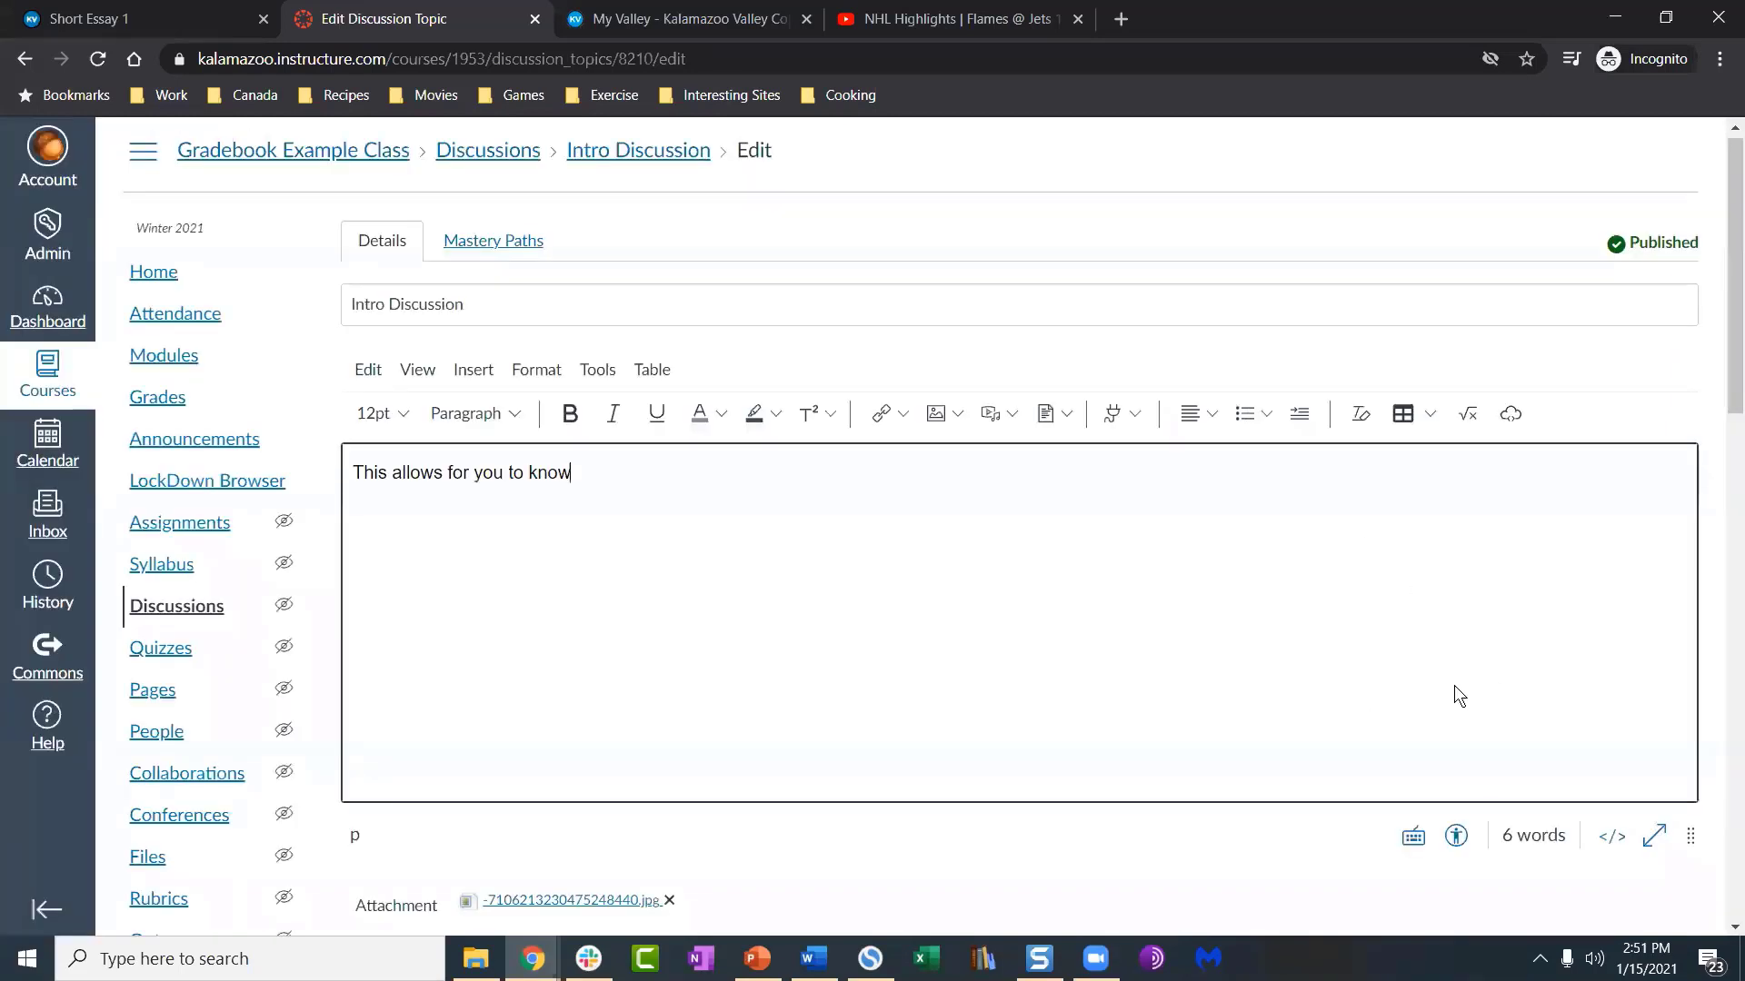
left_click_drag(1688, 833, 968, 698)
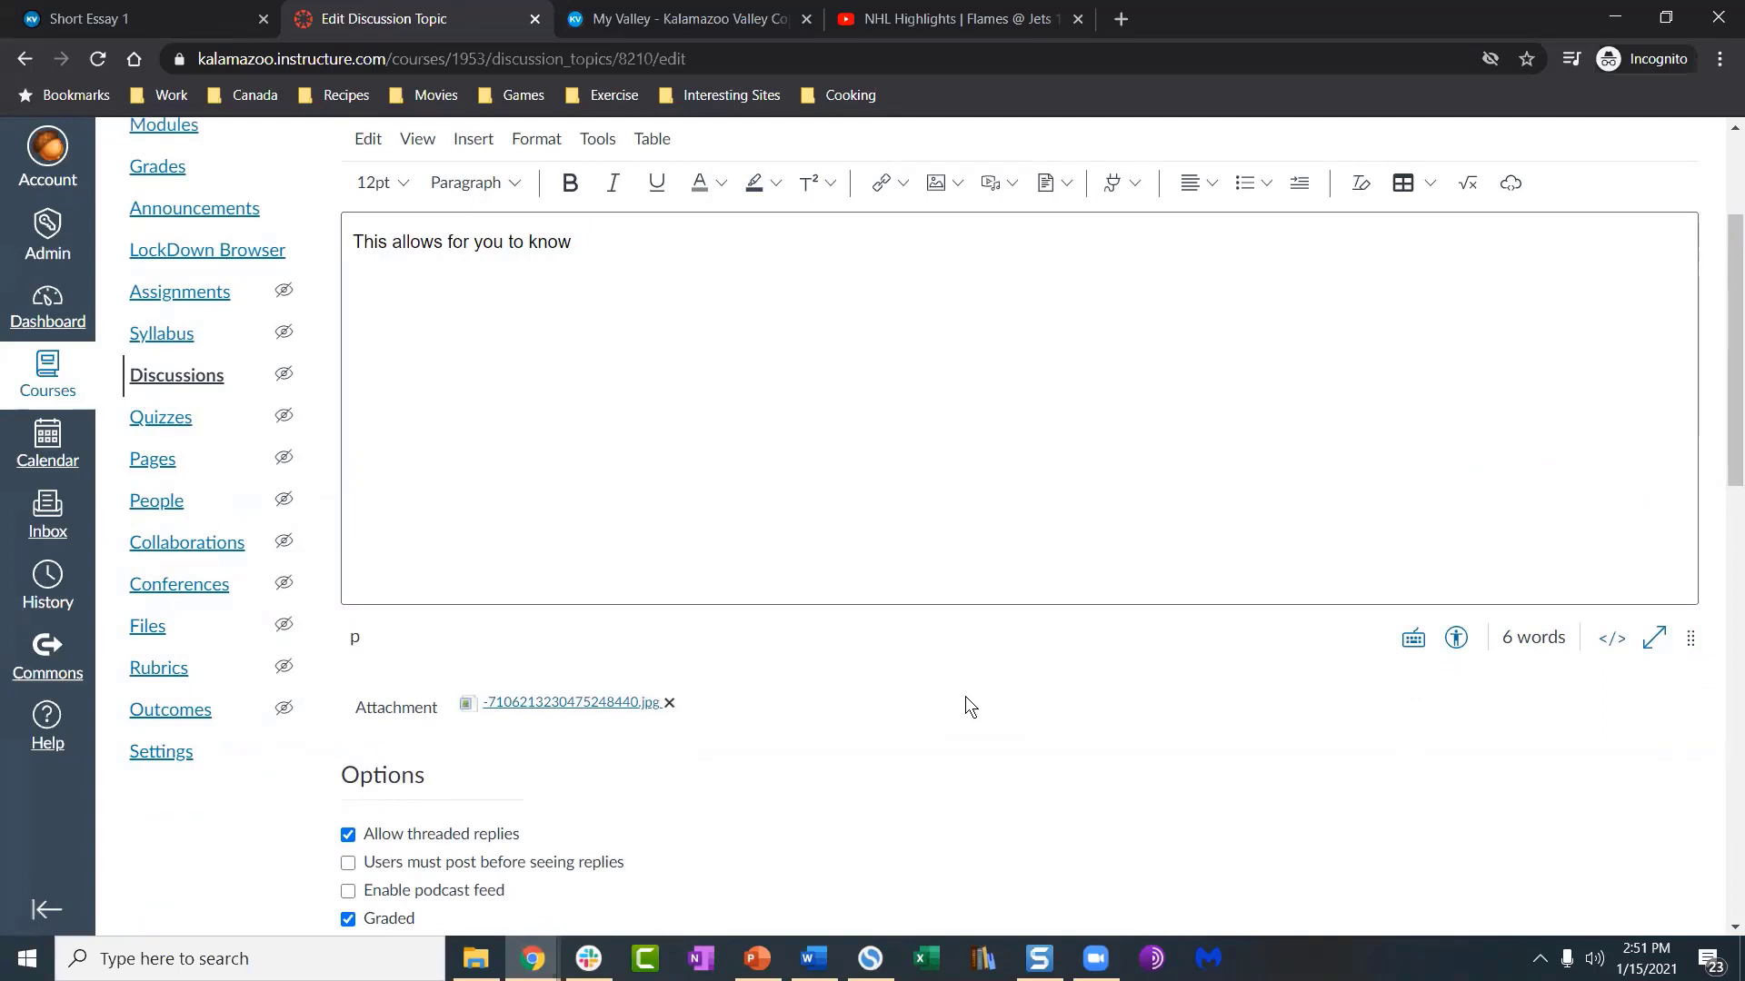
Step: Delete the sample sentence from the Intro Discussion's description
left_click(803, 400)
scroll(803, 400, "up", 3)
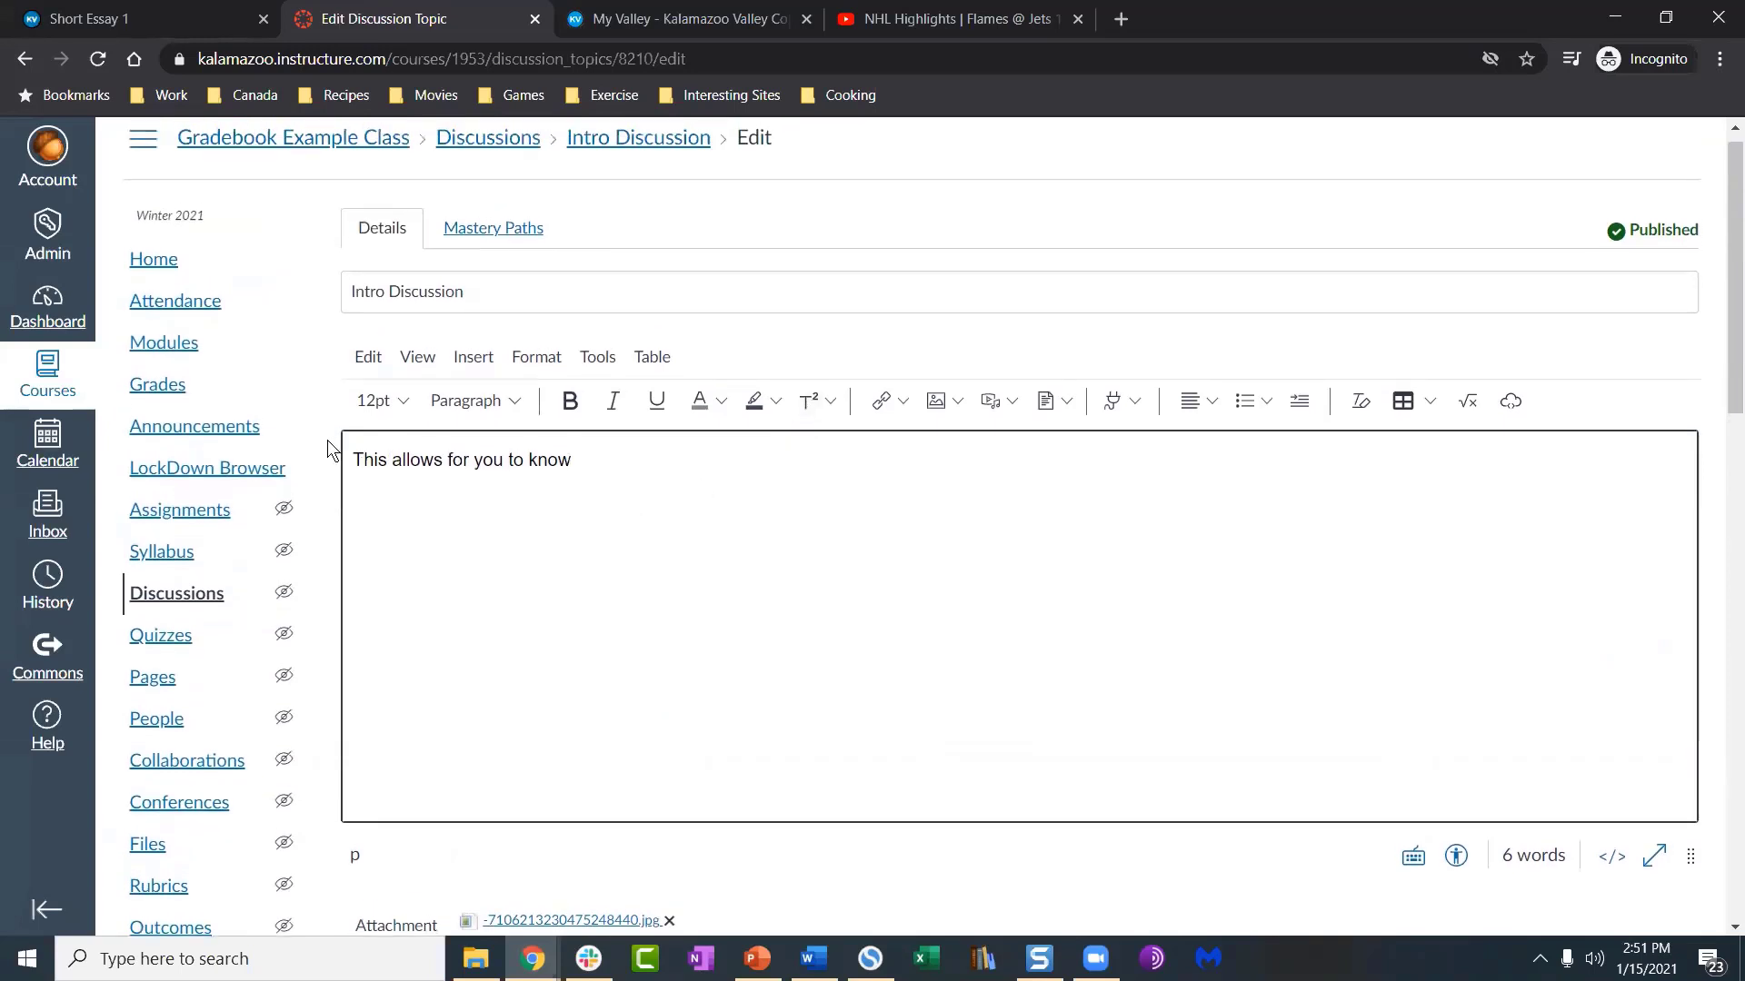
left_click_drag(360, 459, 689, 491)
key("BackSpace")
key("BackSpace")
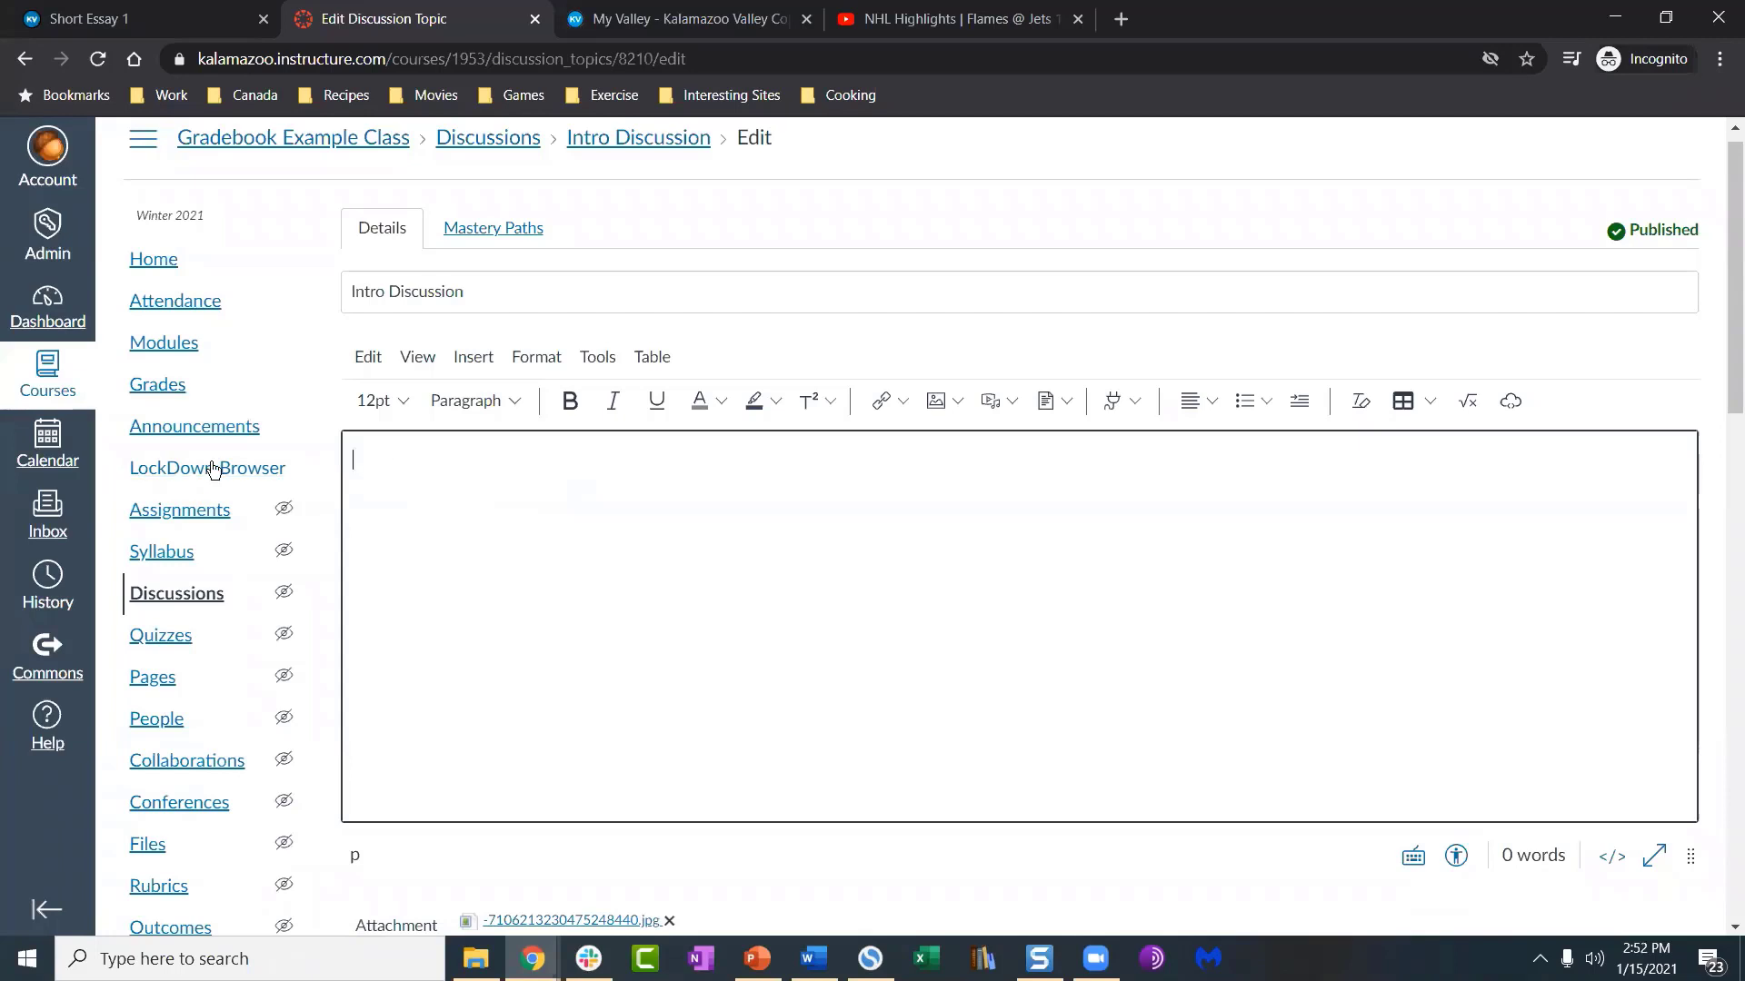
Step: Leave the Intro Discussion edit page for the course home page, discarding the unsaved changes
scroll(215, 465, "down", 5)
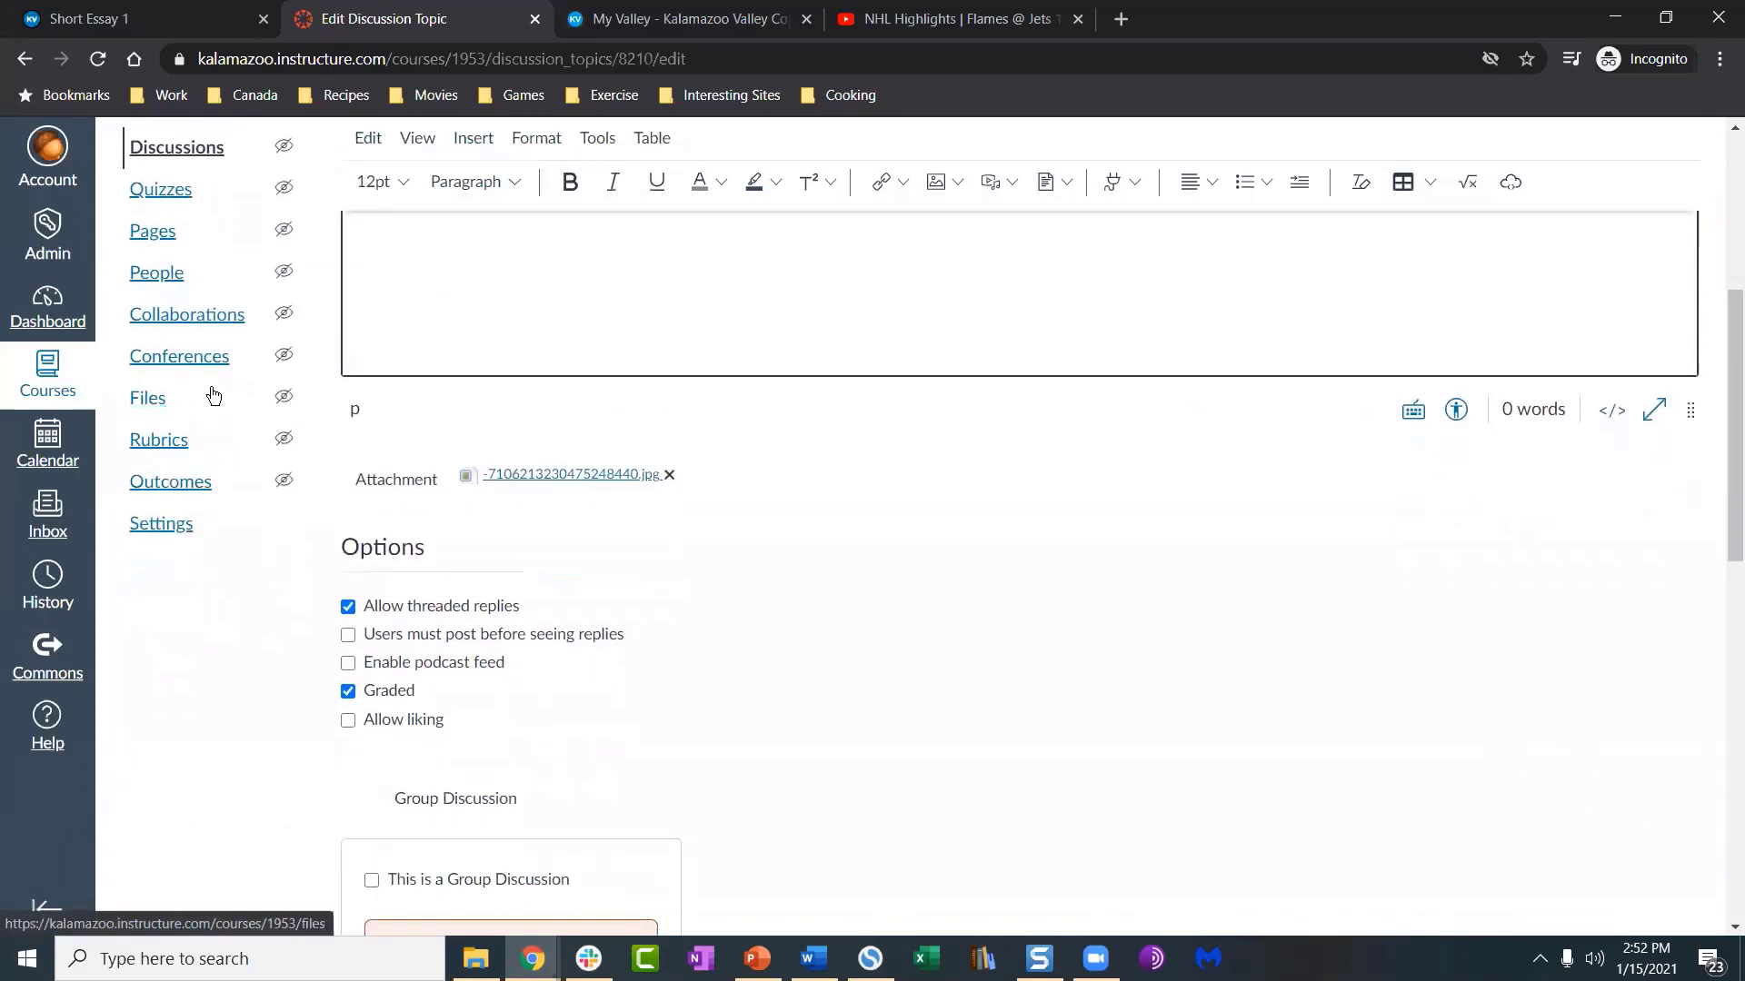
scroll(210, 393, "up", 5)
left_click(156, 279)
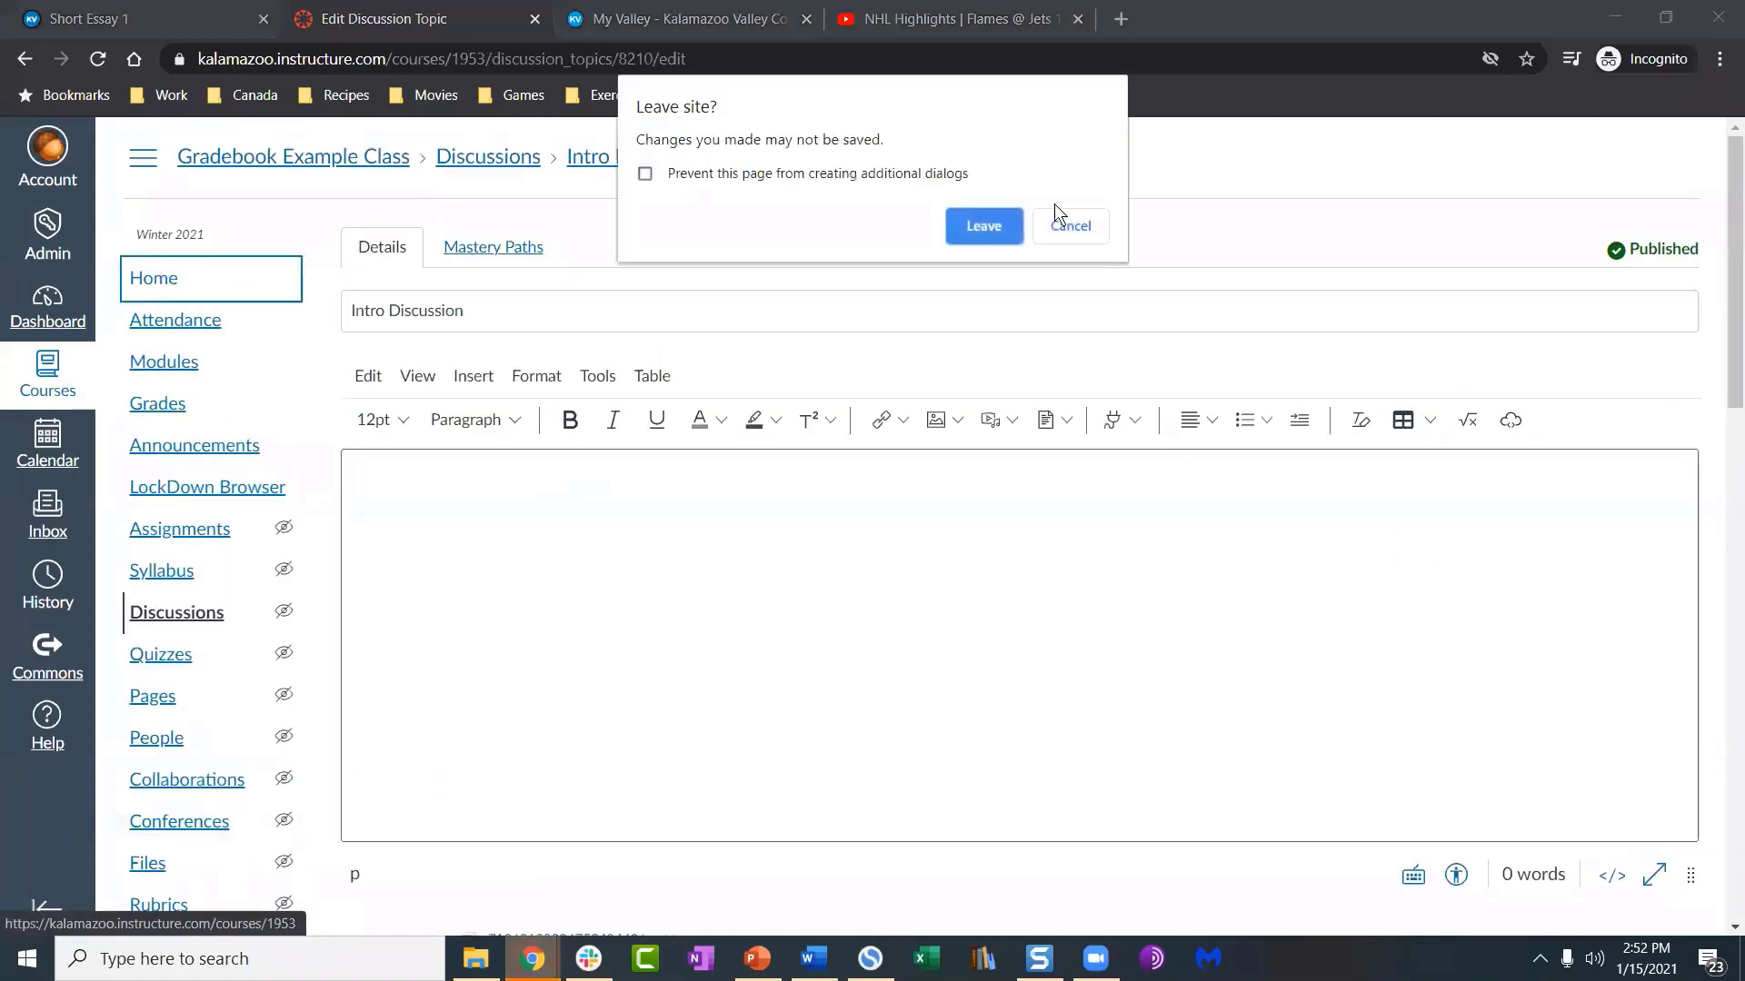
left_click(999, 223)
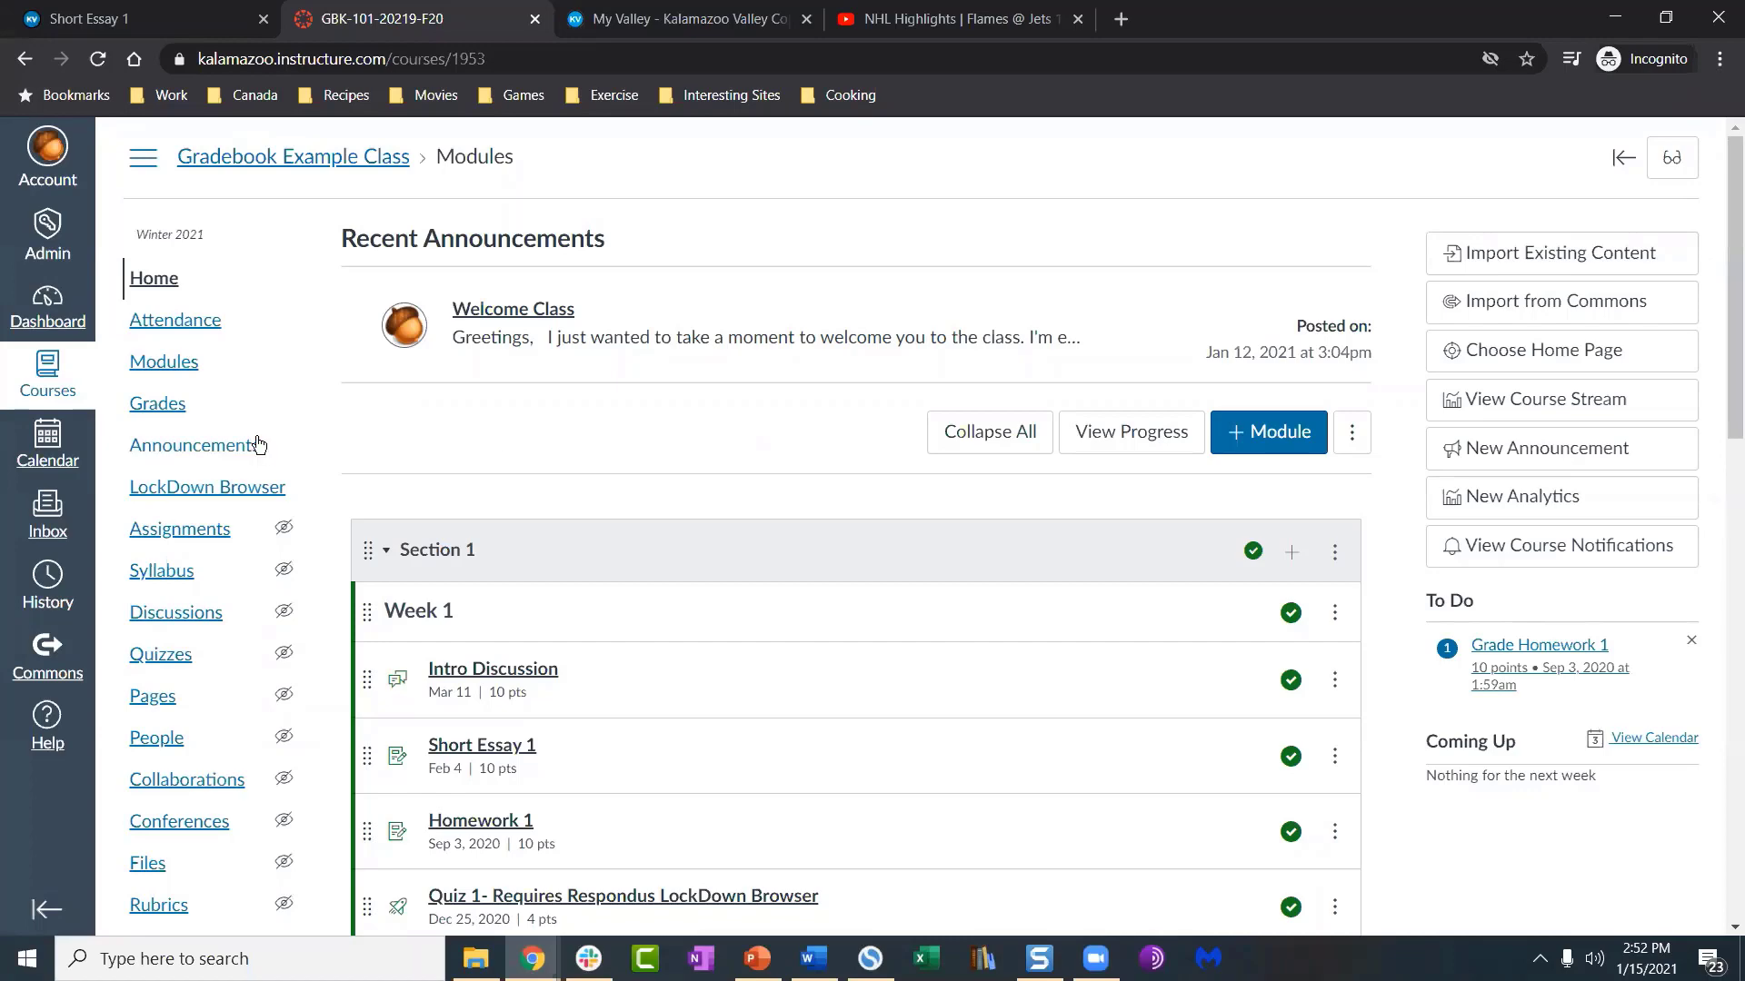
Step: Check the RCE Enhancements feature option in the course settings, and return to the course home page
scroll(338, 498, "down", 4)
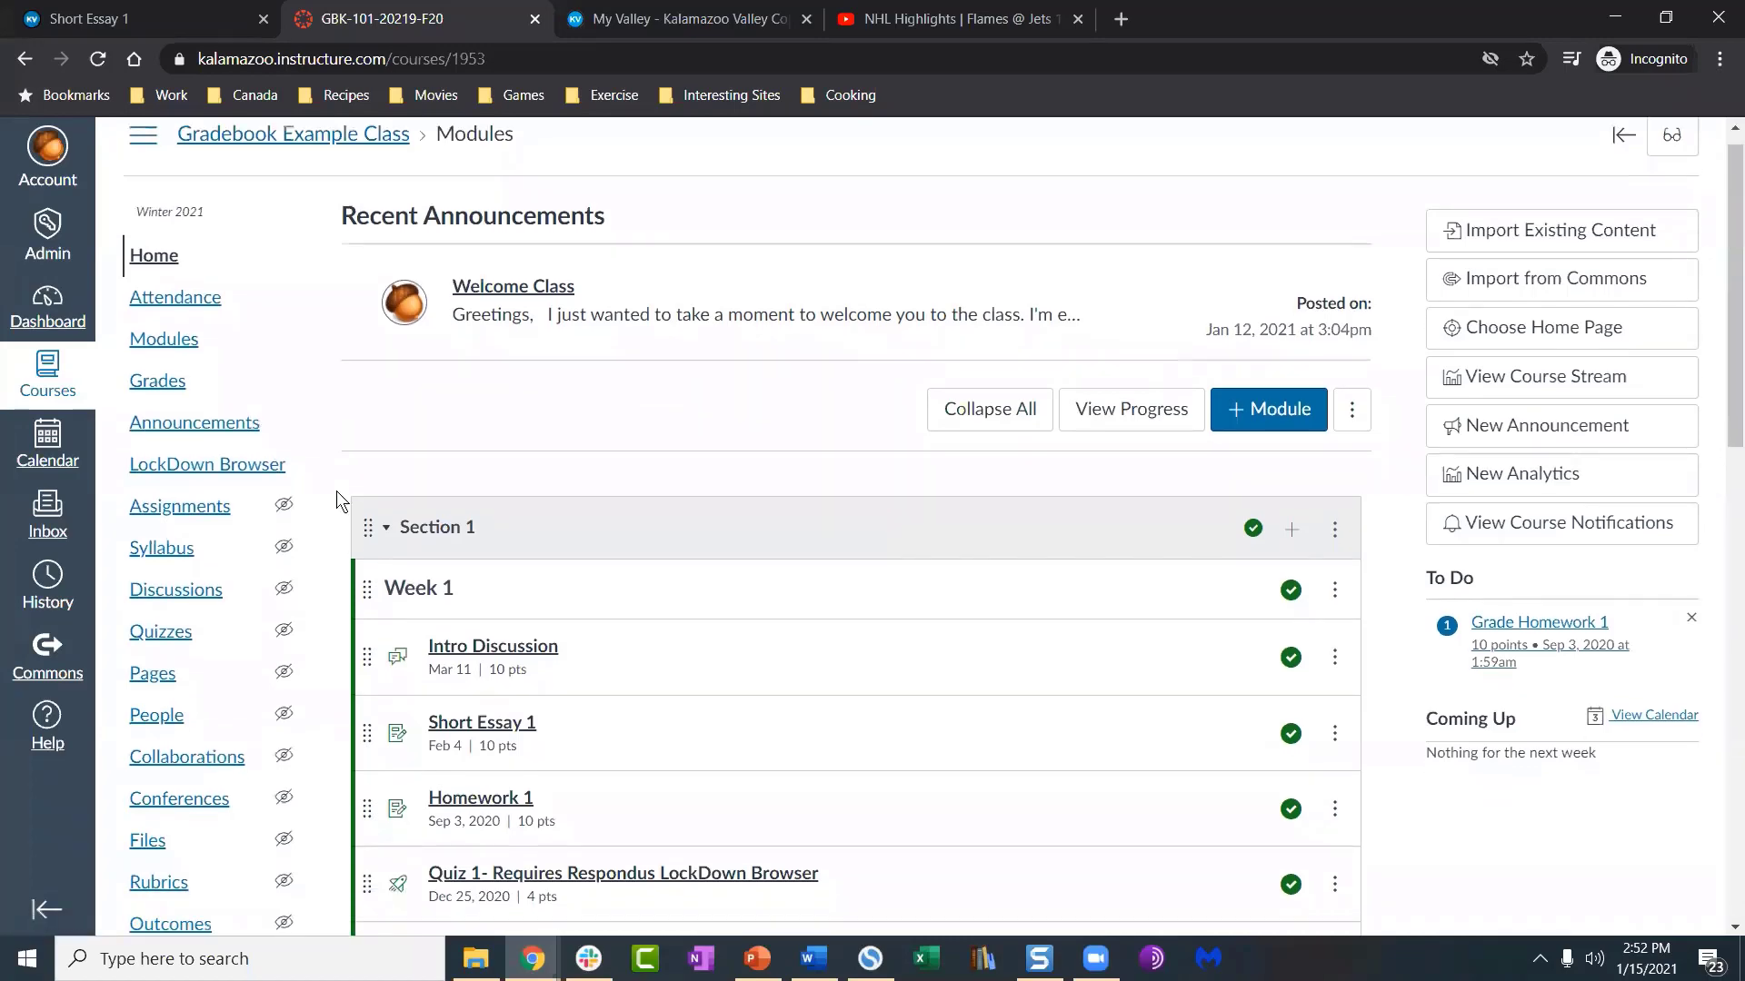
scroll(336, 491, "up", 5)
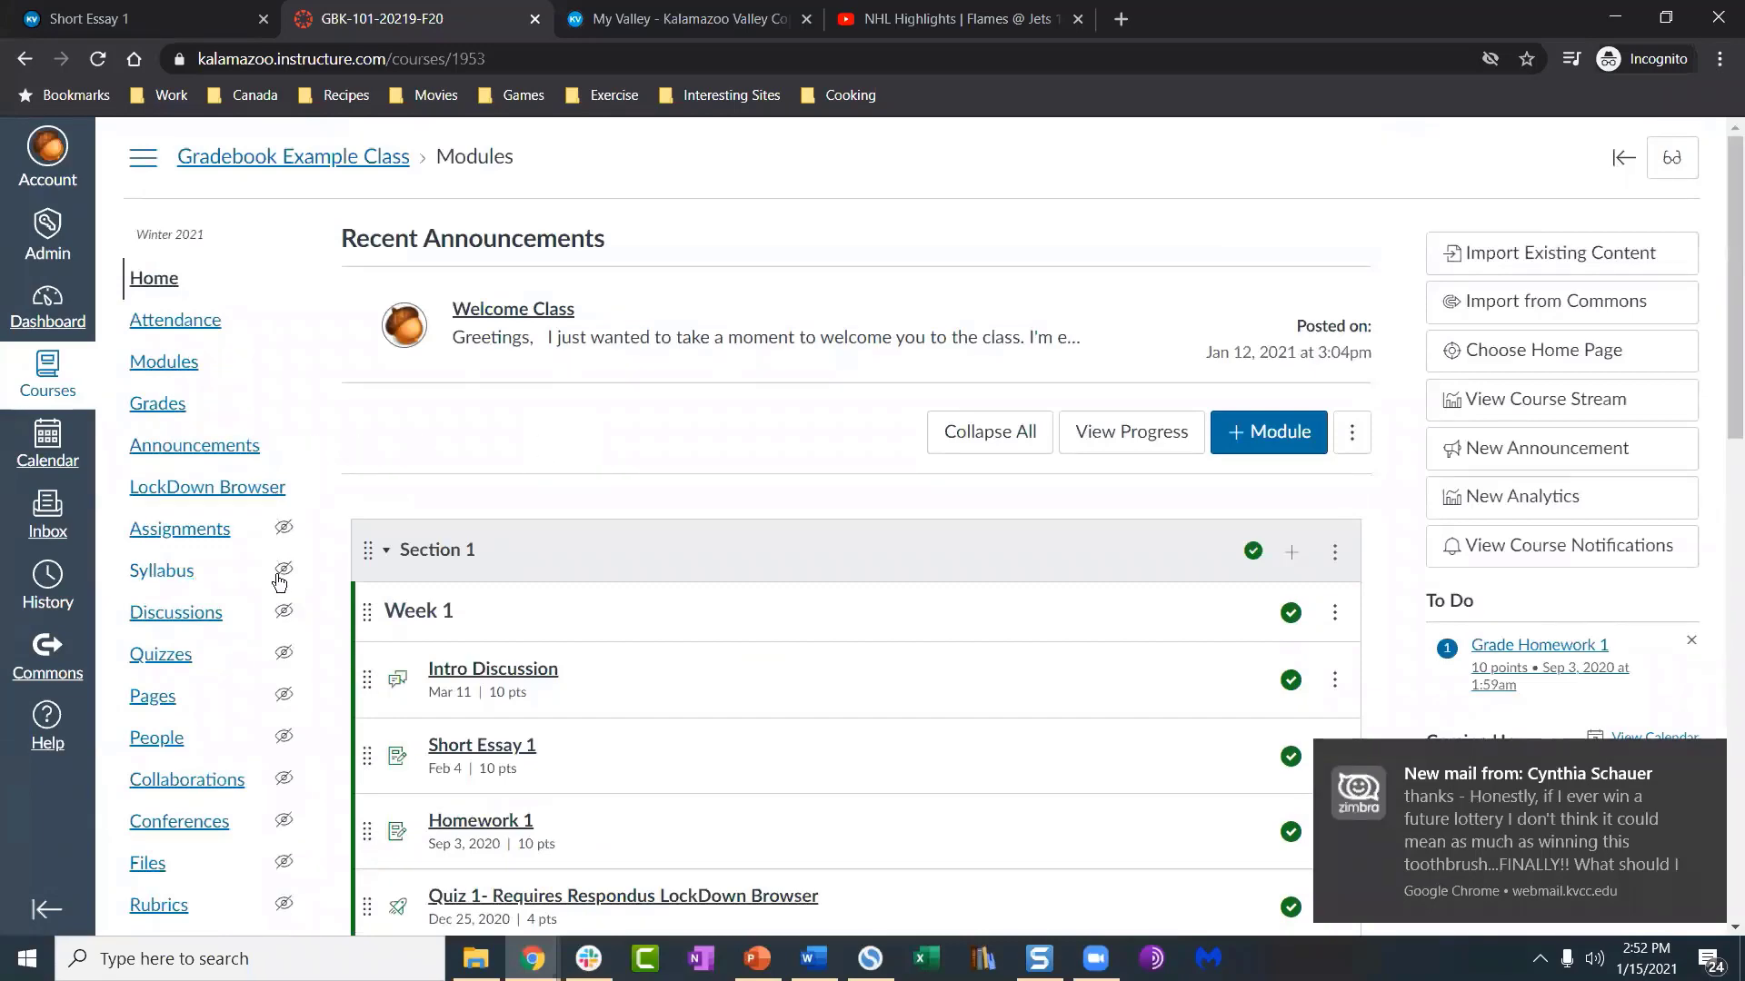
scroll(281, 591, "down", 3)
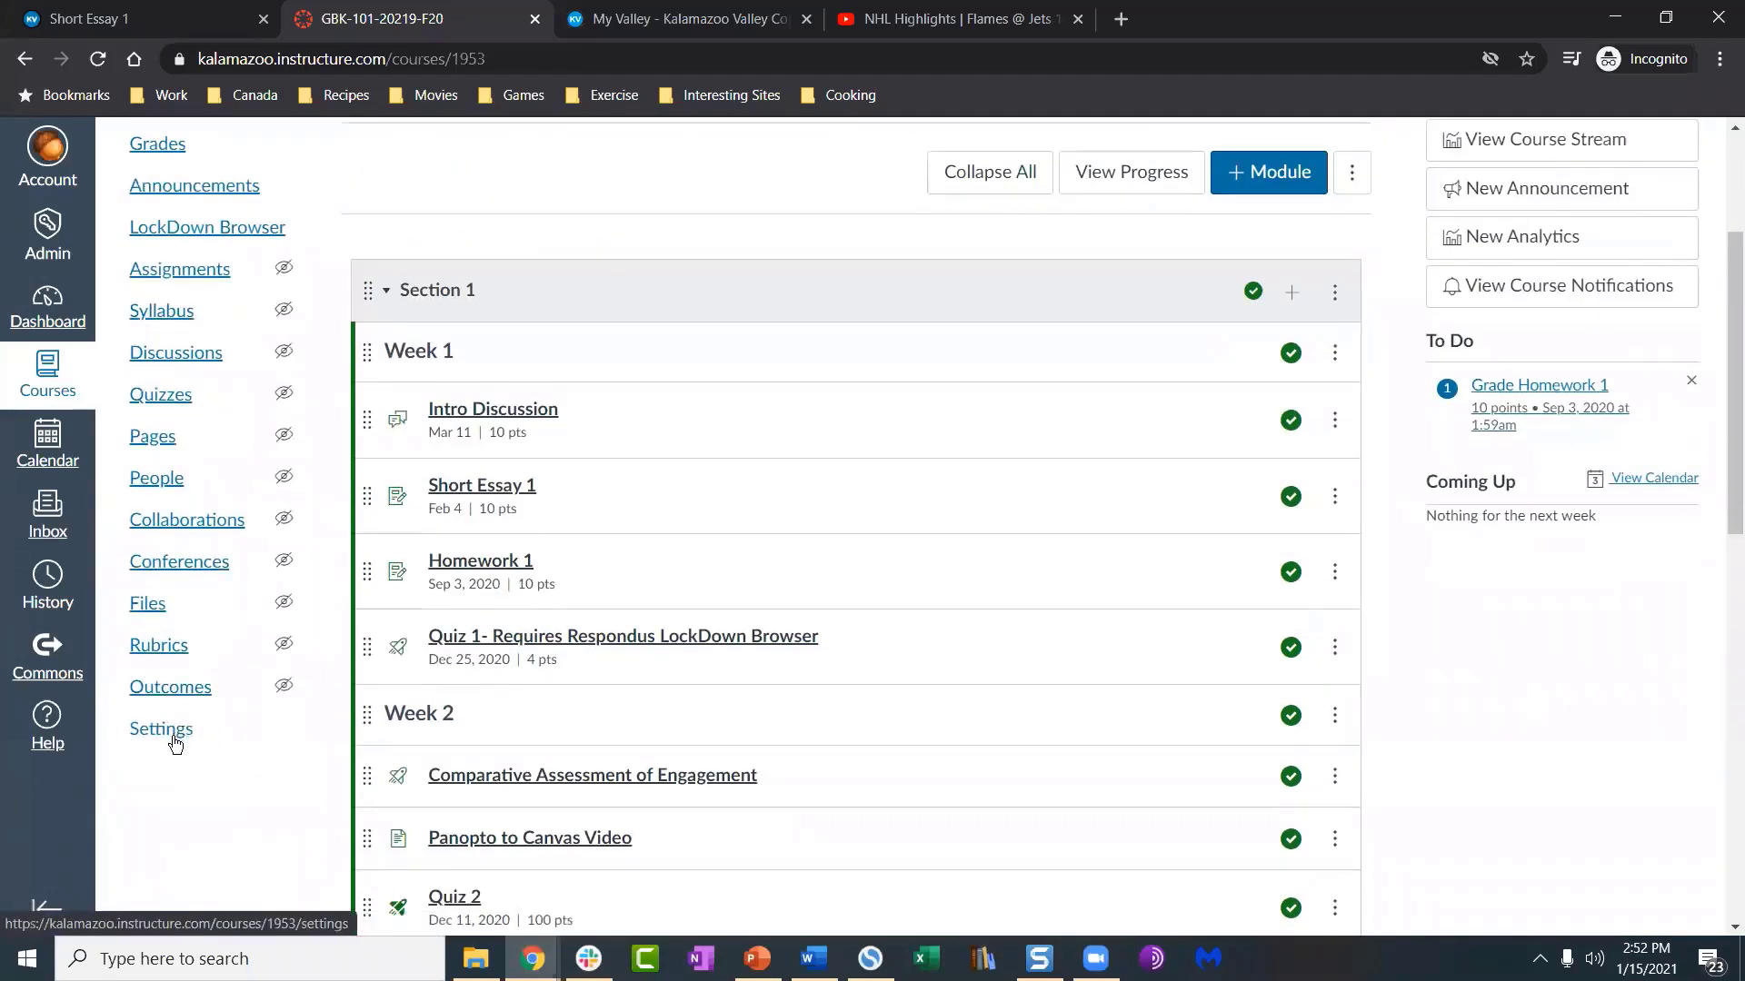
left_click(177, 746)
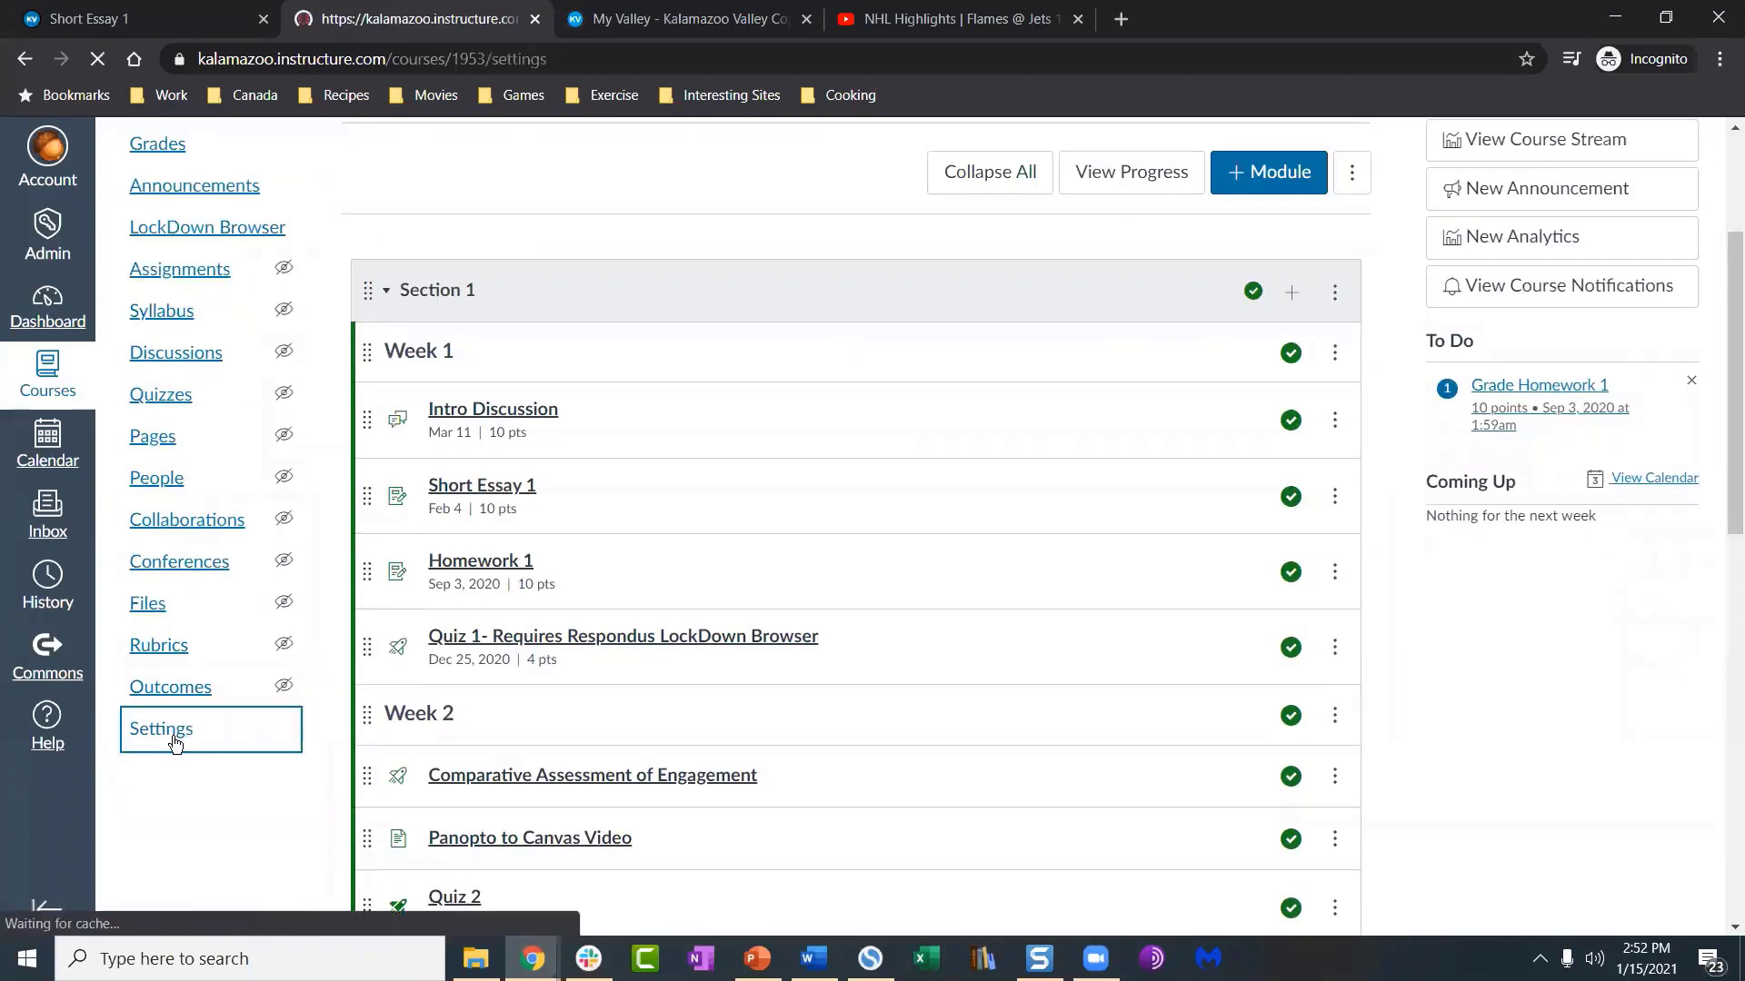
left_click(847, 244)
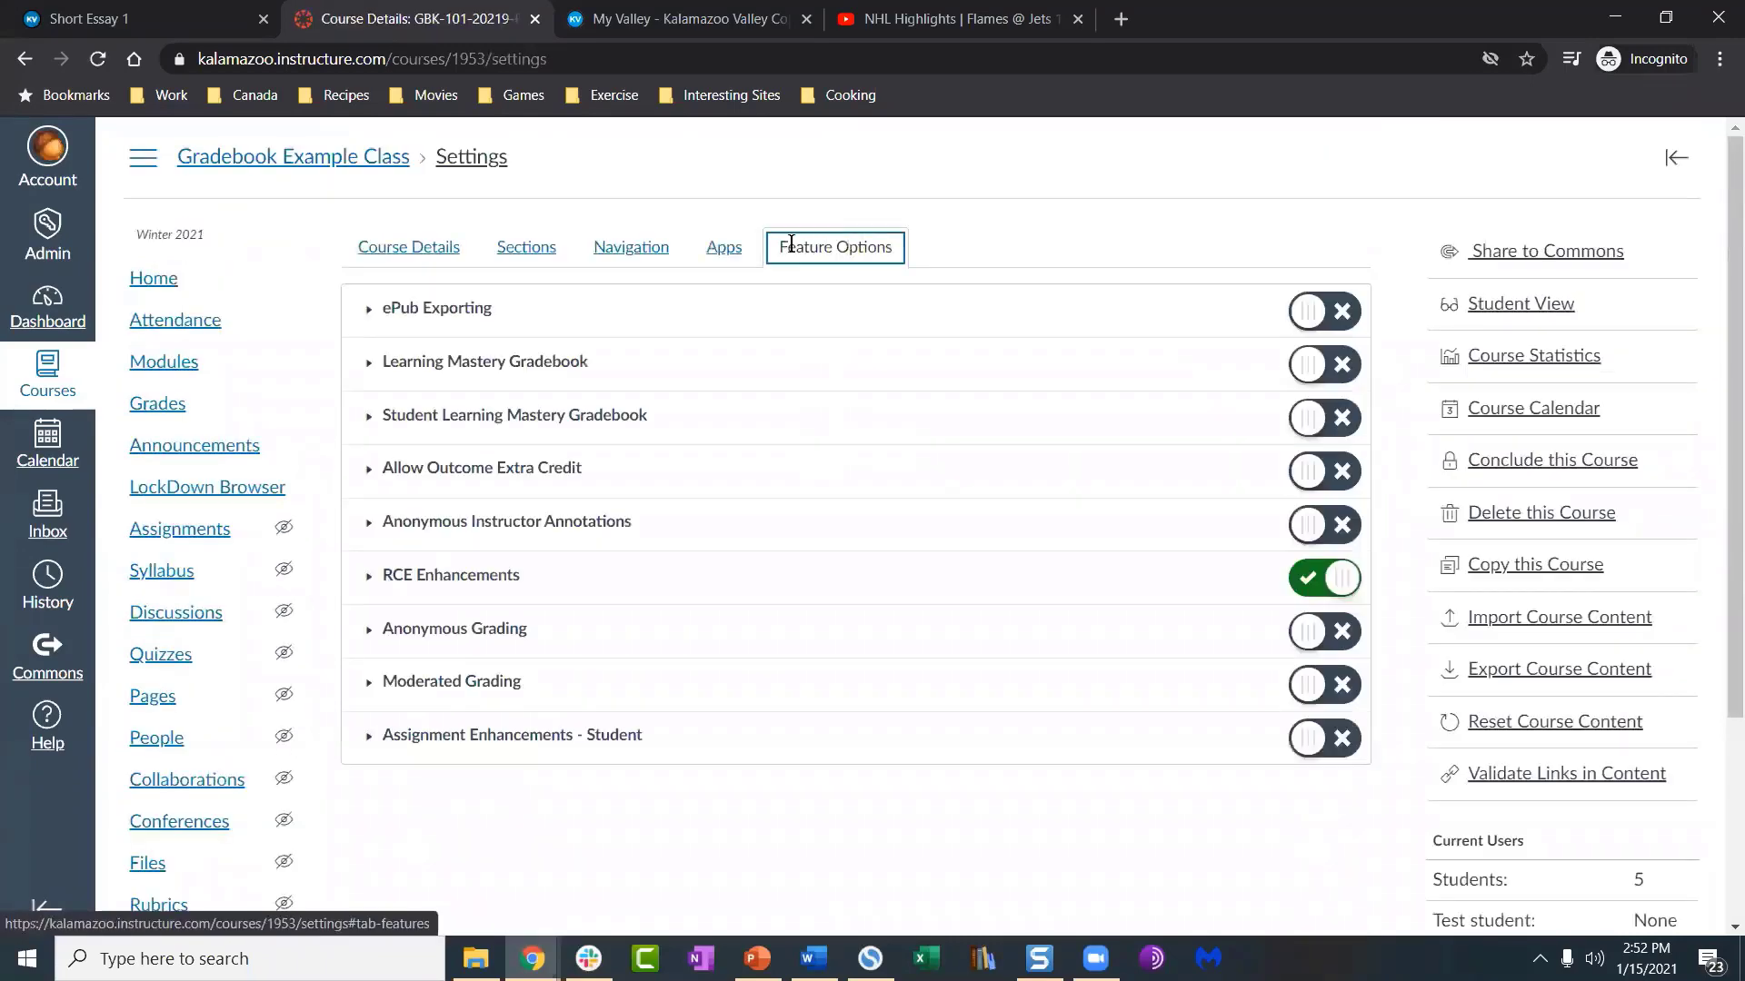
left_click(410, 245)
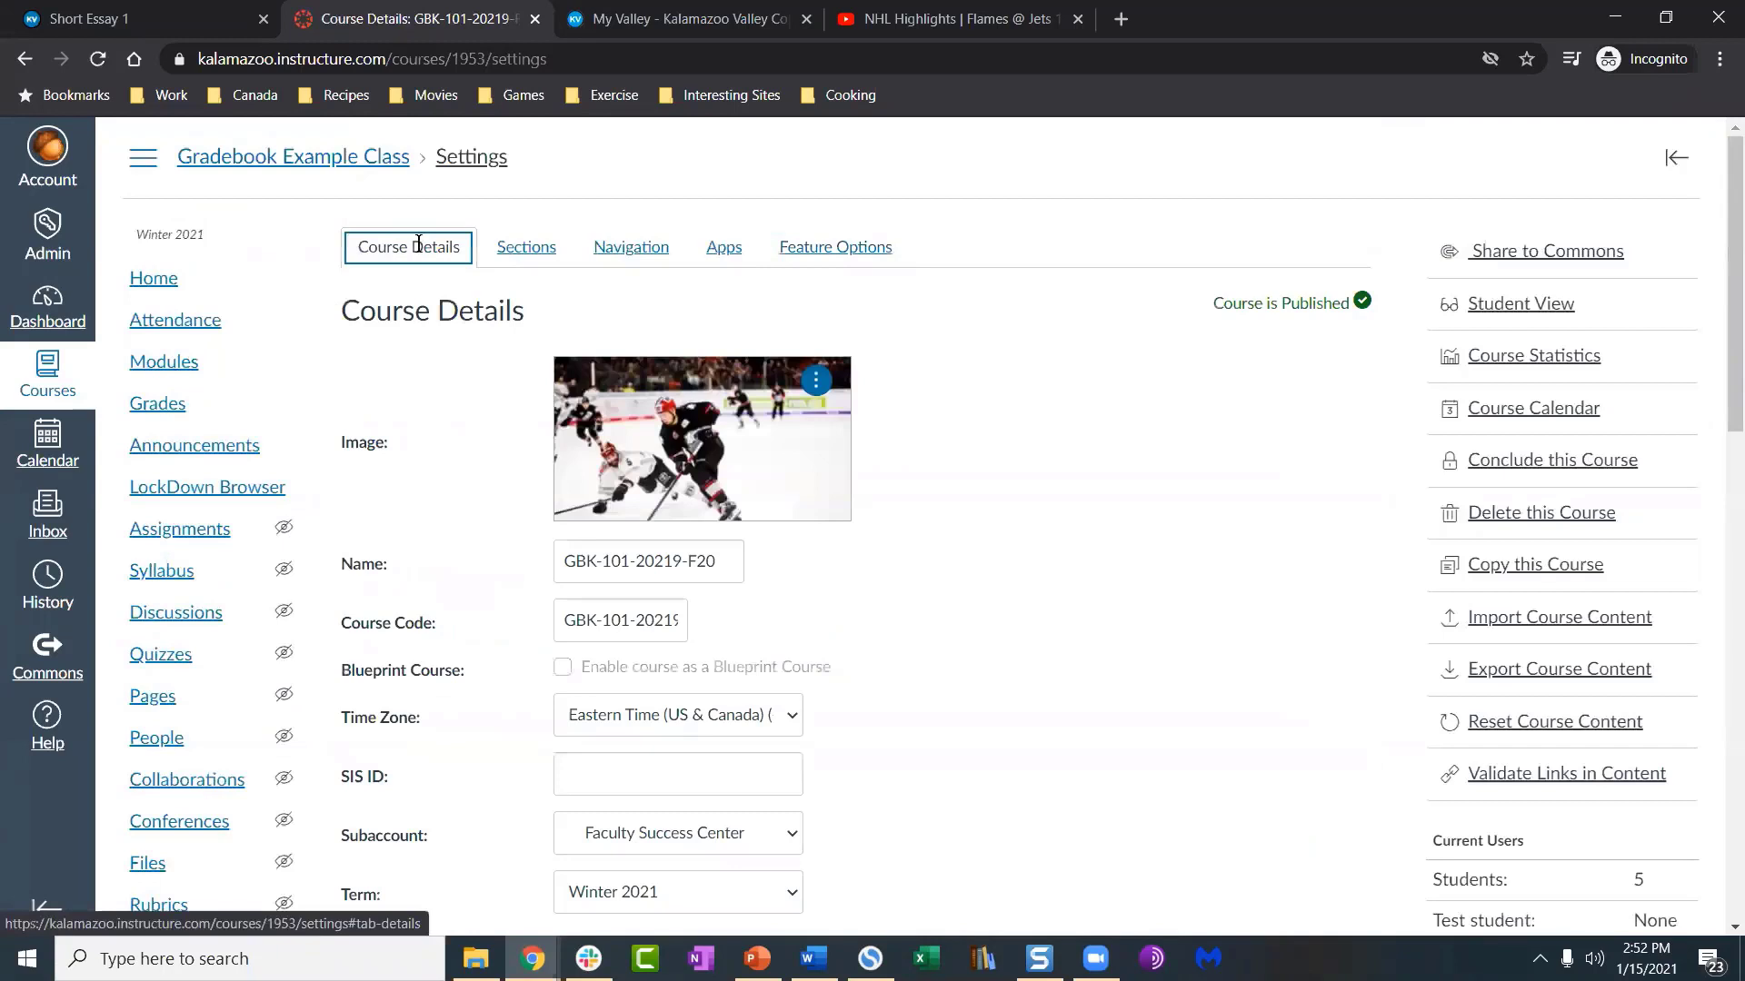
left_click(880, 246)
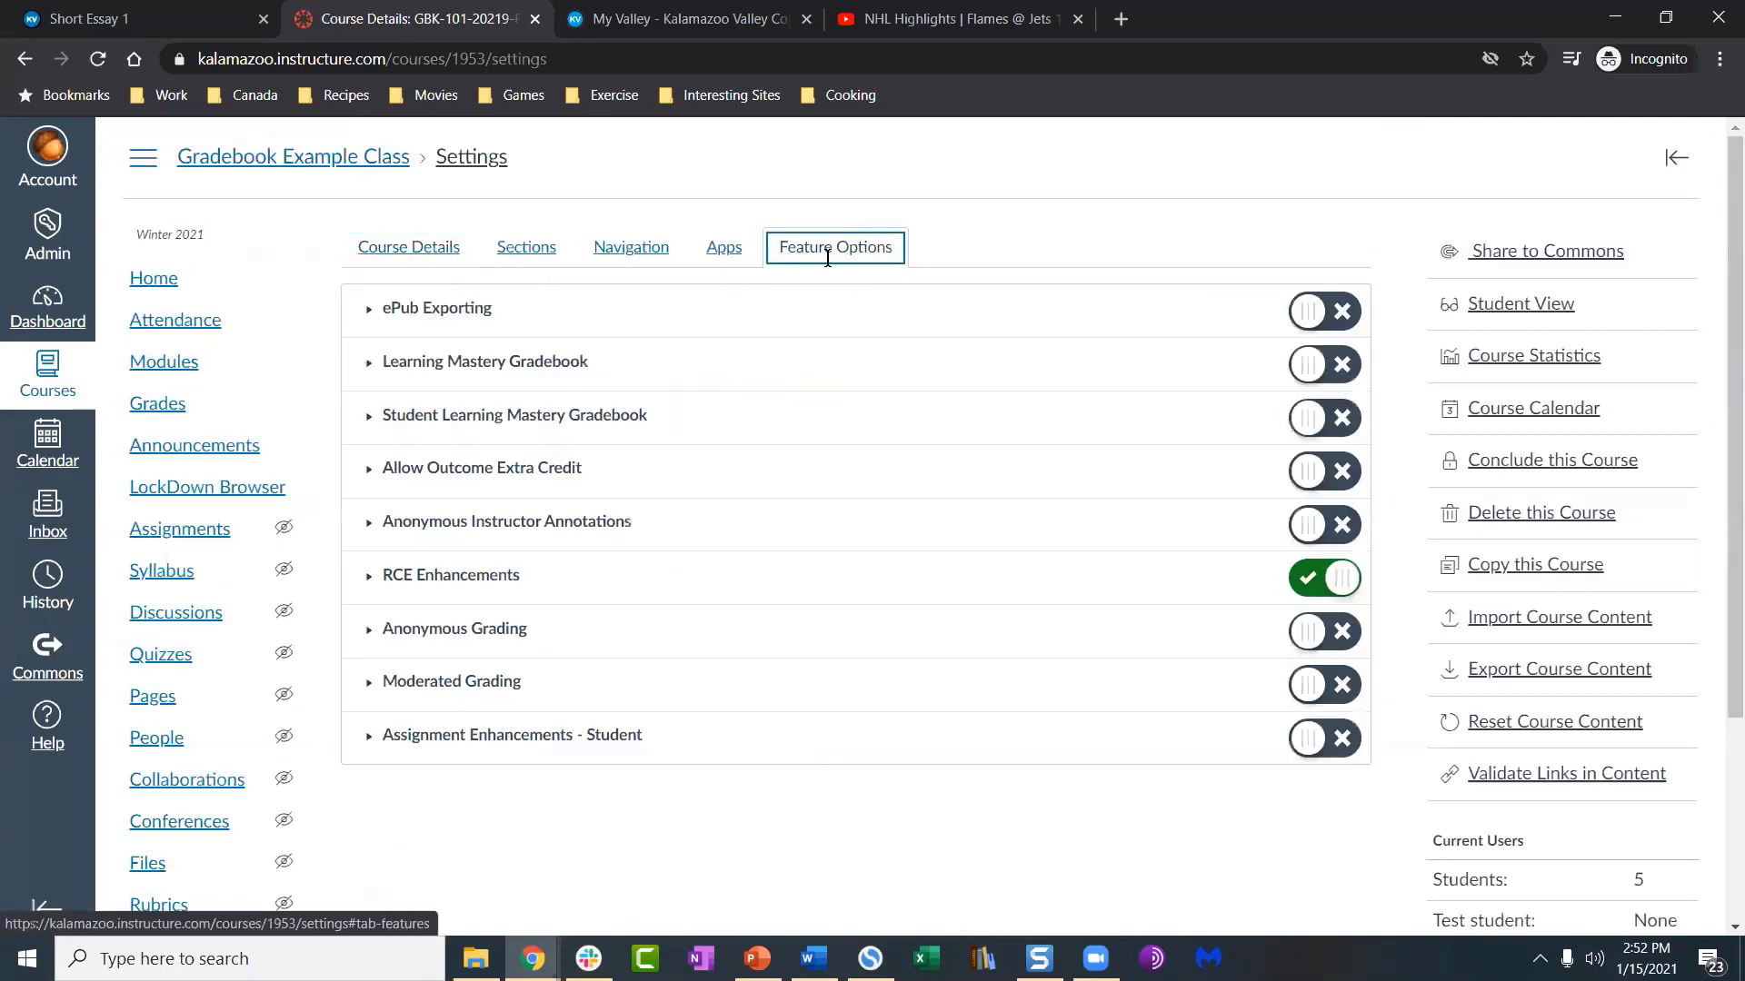
left_click_drag(546, 573, 380, 578)
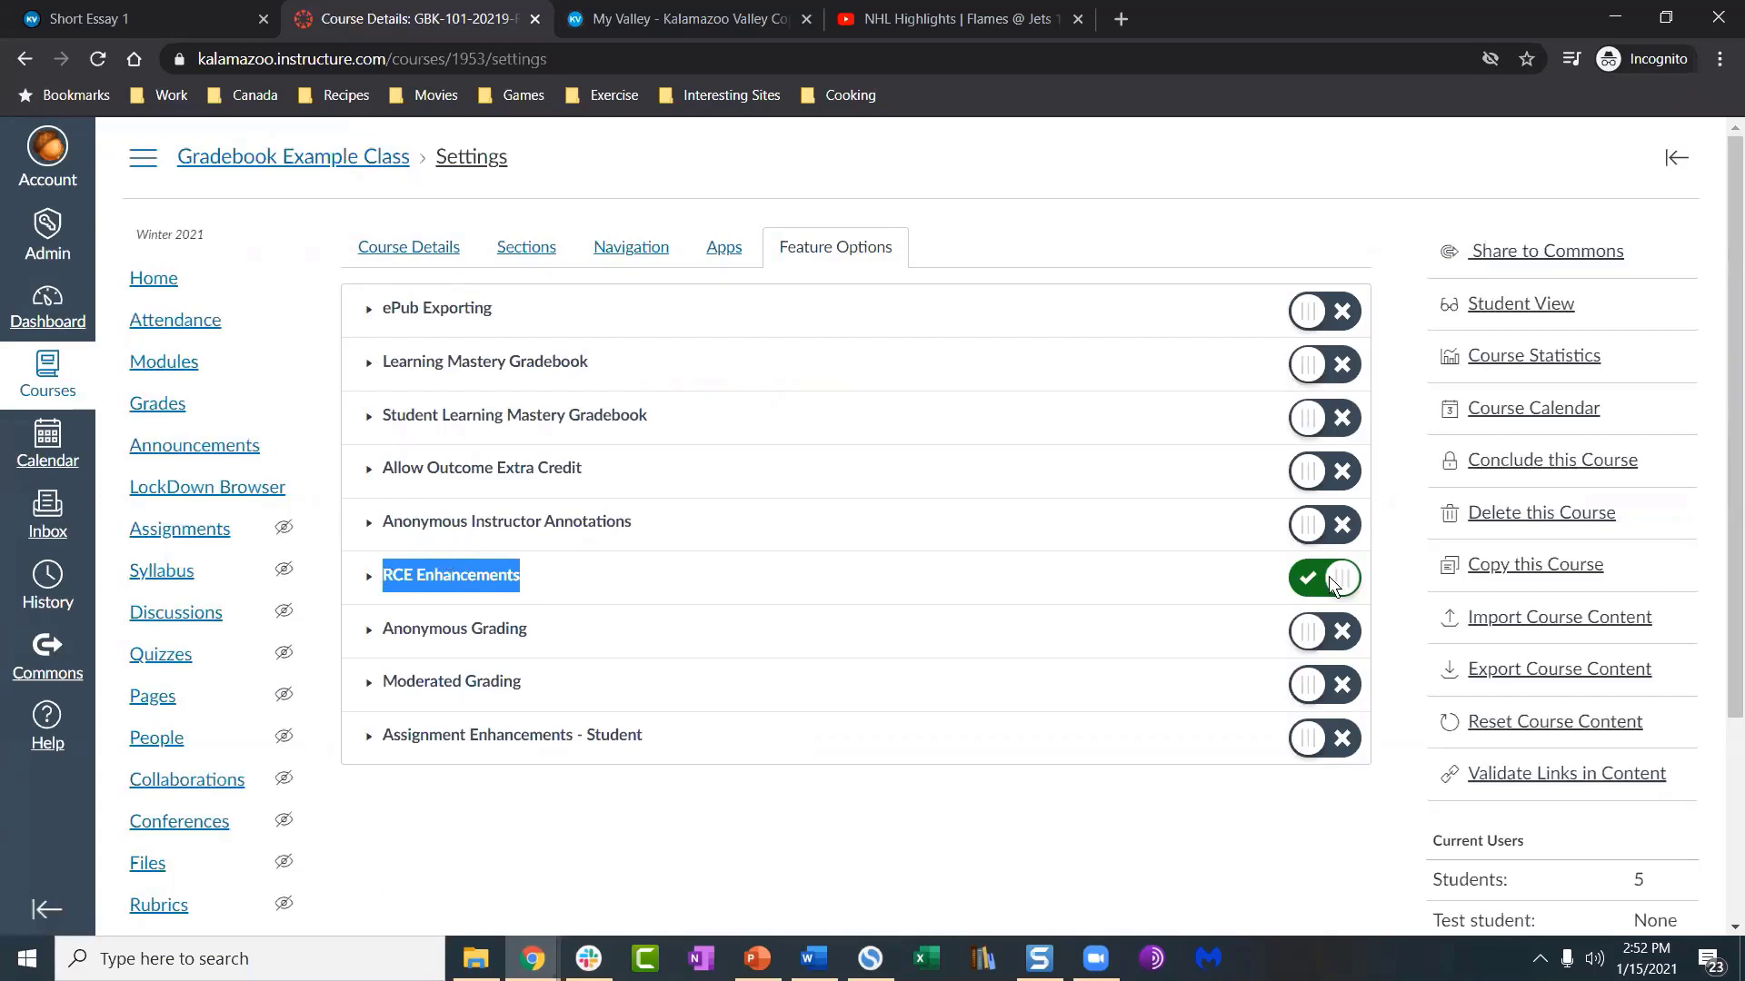
left_click(152, 278)
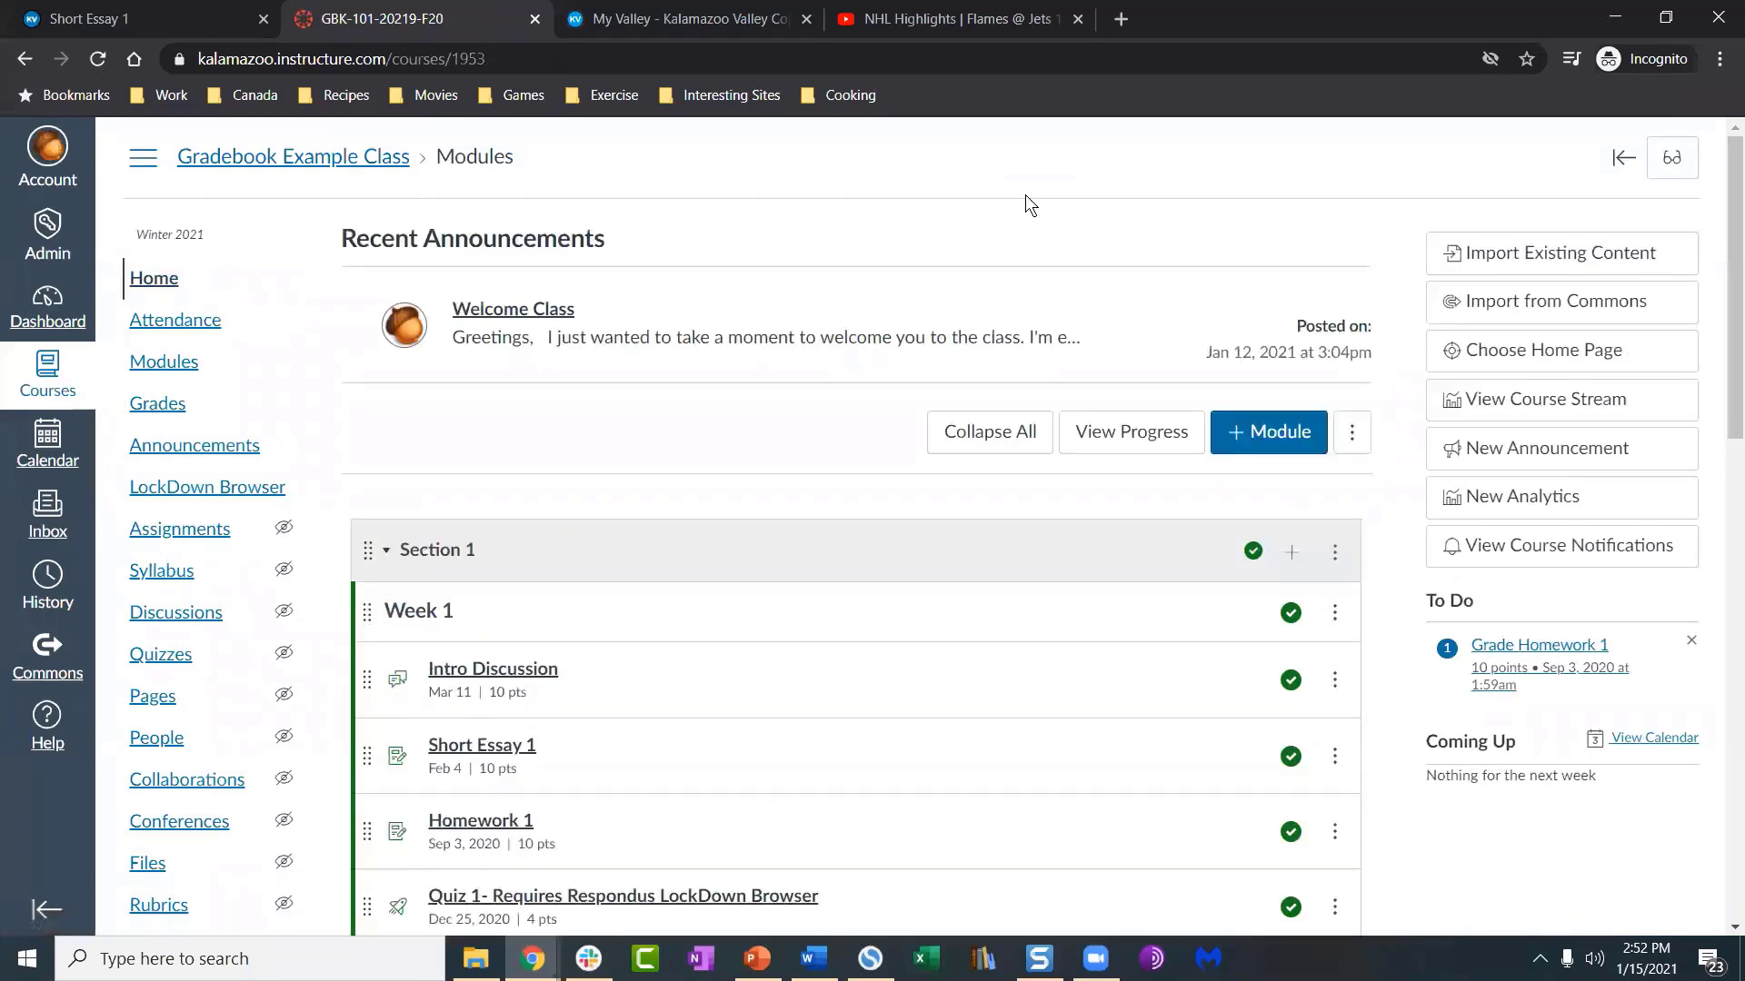
scroll(1136, 218, "down", 1)
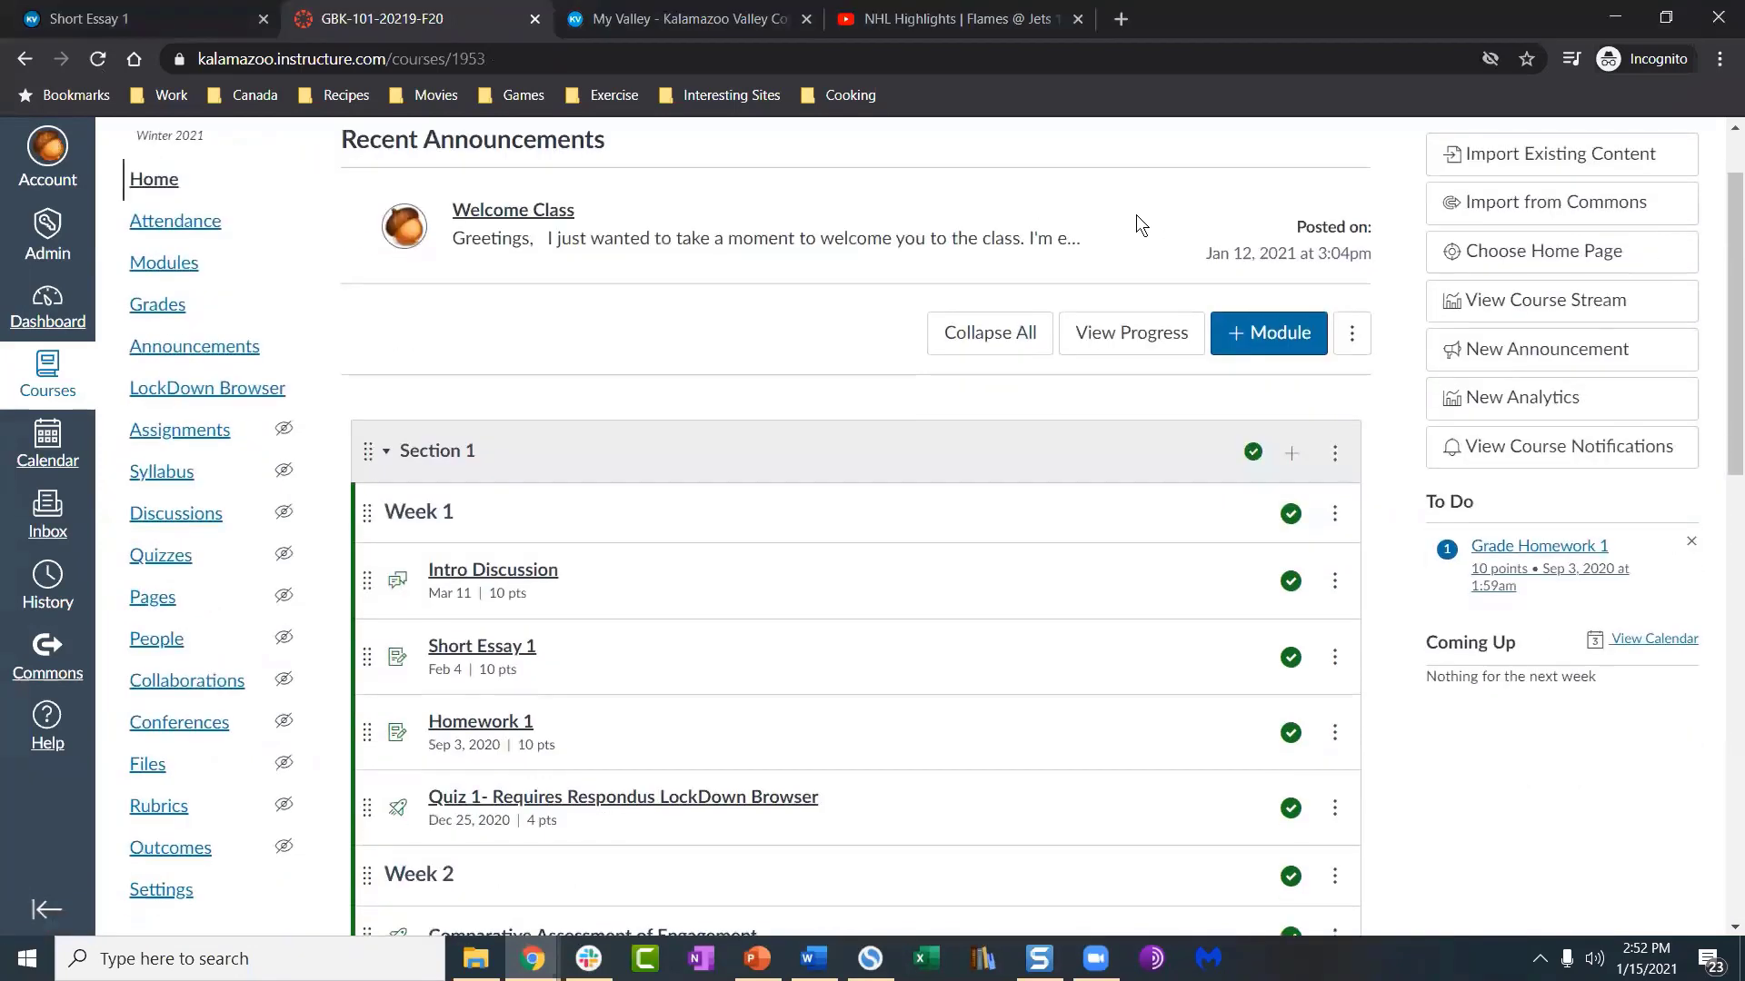